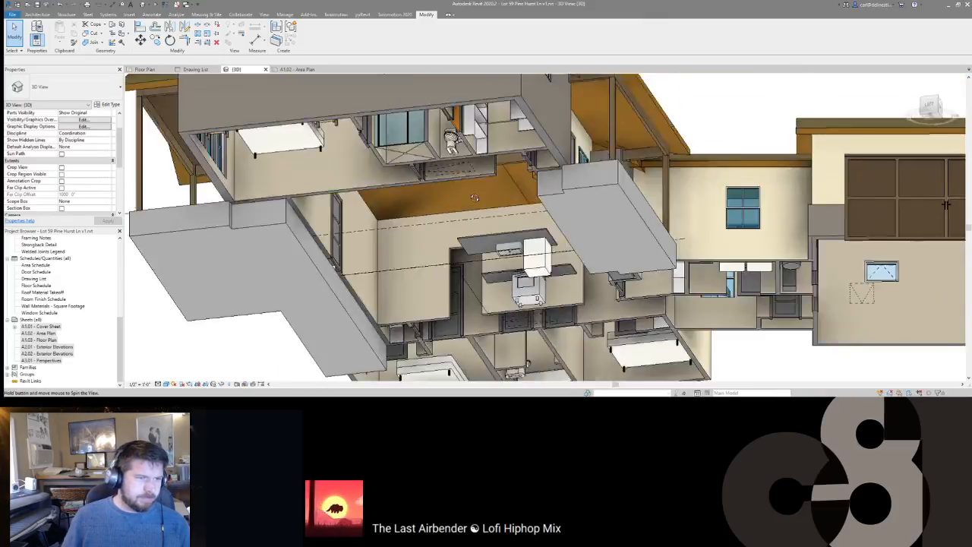
Step: Orbit to the house front and open sheets A1.01 Cover Sheet, A1.02 Area Plan and A1.03 Floor Plan
{"action": "scroll", "coordinate": [605, 282], "scroll_direction": "down", "scroll_amount": 3}
{"action": "middle_click_drag", "start_coordinate": [559, 254], "coordinate": [532, 298], "text": "shift"}
{"action": "double_click", "coordinate": [35, 327]}
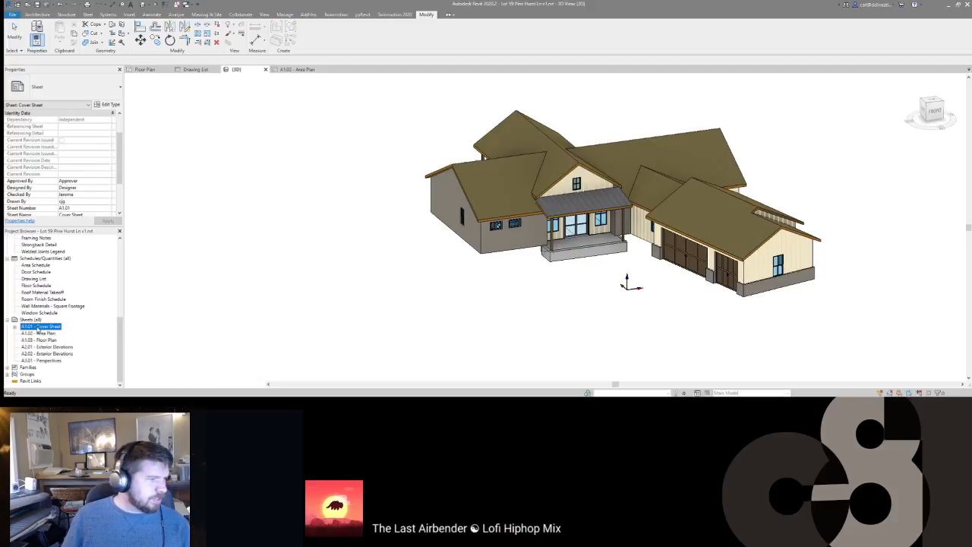
{"action": "double_click", "coordinate": [51, 333]}
{"action": "left_click", "coordinate": [185, 274]}
{"action": "scroll", "coordinate": [234, 259], "scroll_direction": "down", "scroll_amount": 3}
{"action": "double_click", "coordinate": [31, 334]}
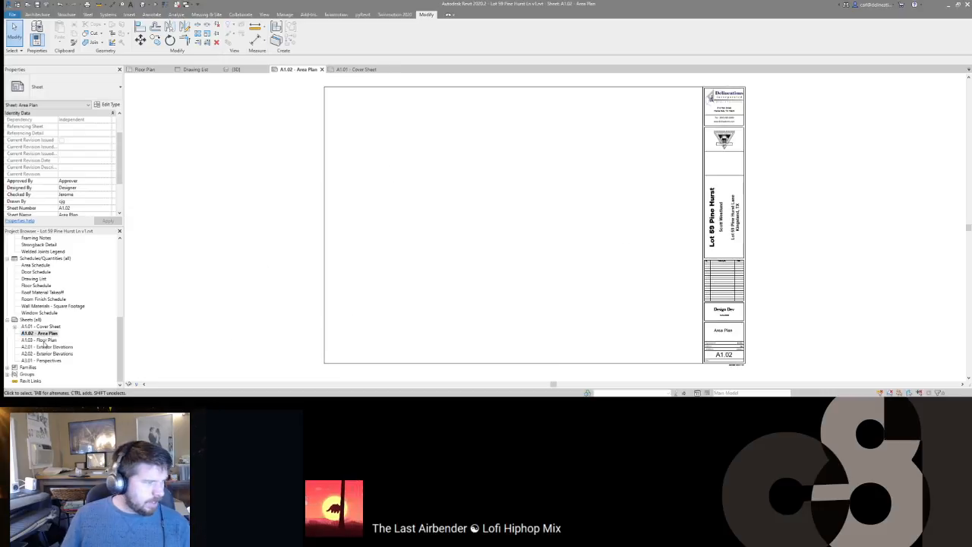
{"action": "double_click", "coordinate": [38, 340]}
Step: Open sheets A2.01, A2.02 Exterior Elevations and A3.01 Perspectives, then return to A1.01
{"action": "left_click", "coordinate": [51, 347]}
{"action": "double_click", "coordinate": [52, 347]}
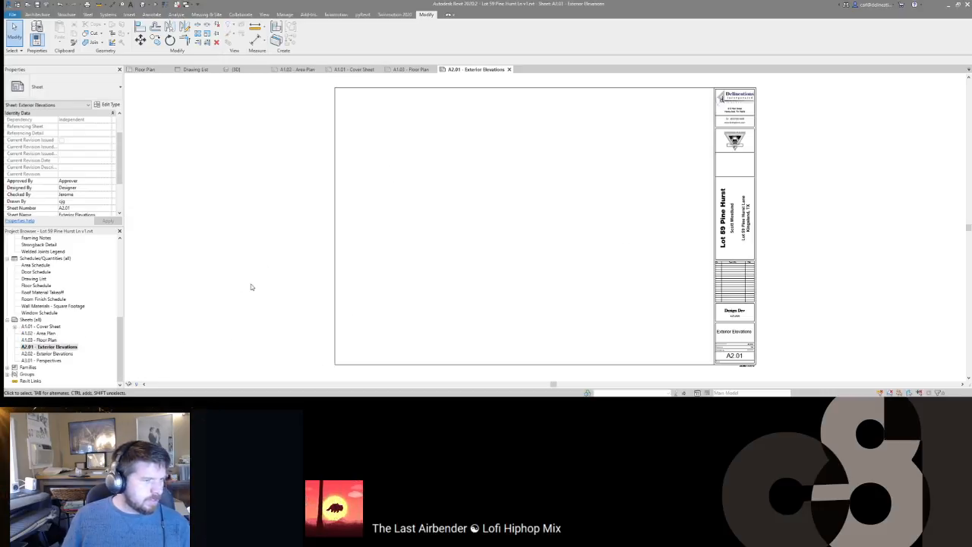
{"action": "double_click", "coordinate": [56, 354]}
{"action": "double_click", "coordinate": [47, 361]}
{"action": "double_click", "coordinate": [50, 326]}
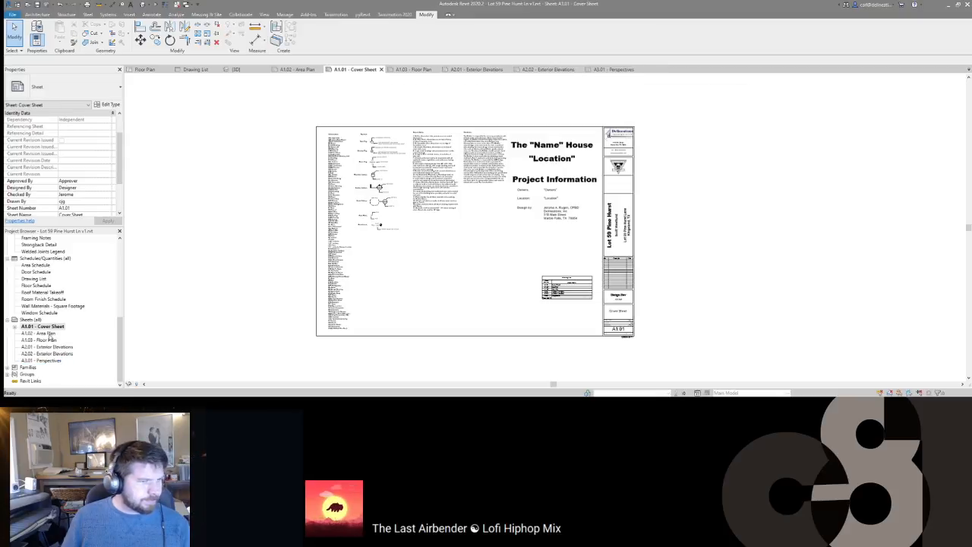
Step: Expand 3D Views in the Project Browser and open the default {3D} view
{"action": "mouse_move", "coordinate": [224, 236]}
{"action": "middle_mouse_down"}
{"action": "mouse_move", "coordinate": [257, 237]}
{"action": "mouse_move", "coordinate": [259, 256]}
{"action": "middle_mouse_up"}
{"action": "scroll", "coordinate": [30, 296], "scroll_direction": "up", "scroll_amount": 6}
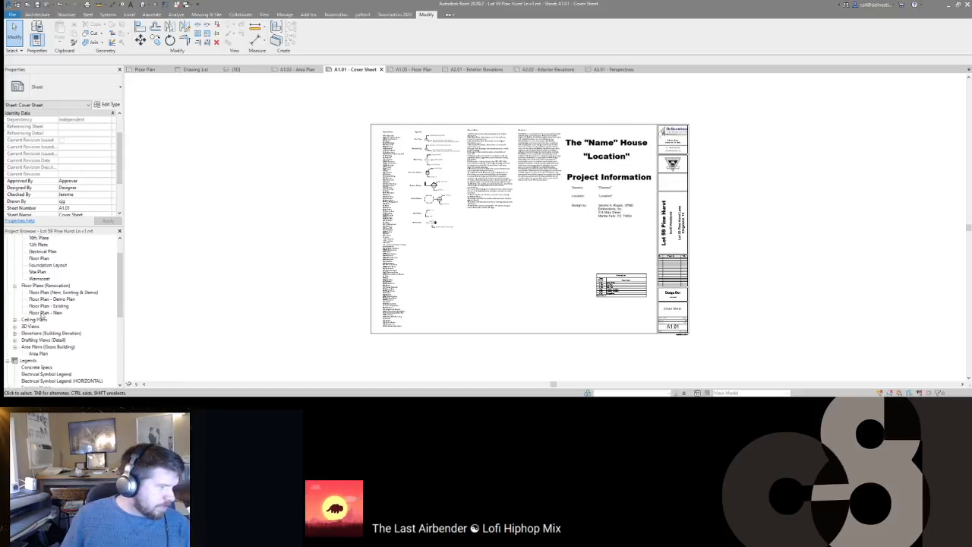
{"action": "scroll", "coordinate": [38, 312], "scroll_direction": "down", "scroll_amount": 5}
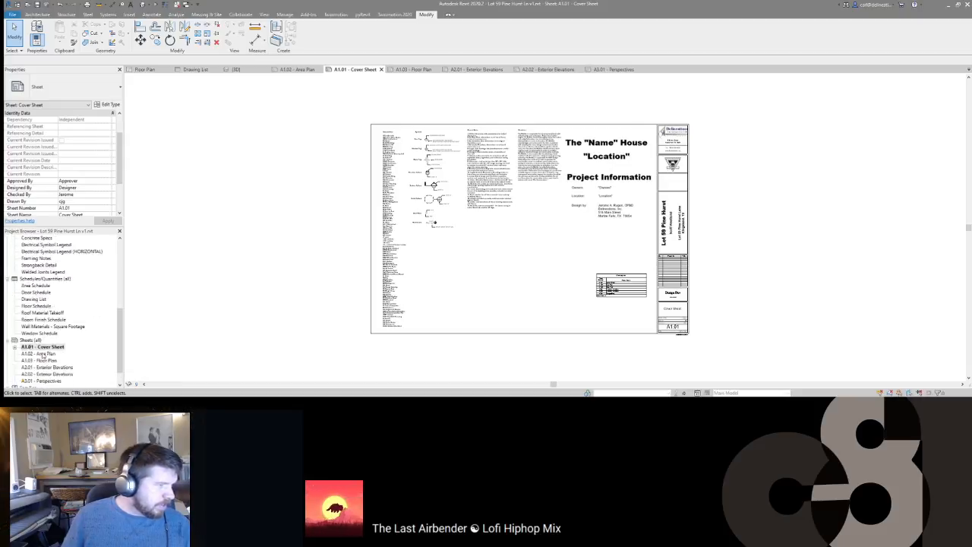
{"action": "scroll", "coordinate": [45, 326], "scroll_direction": "up", "scroll_amount": 4}
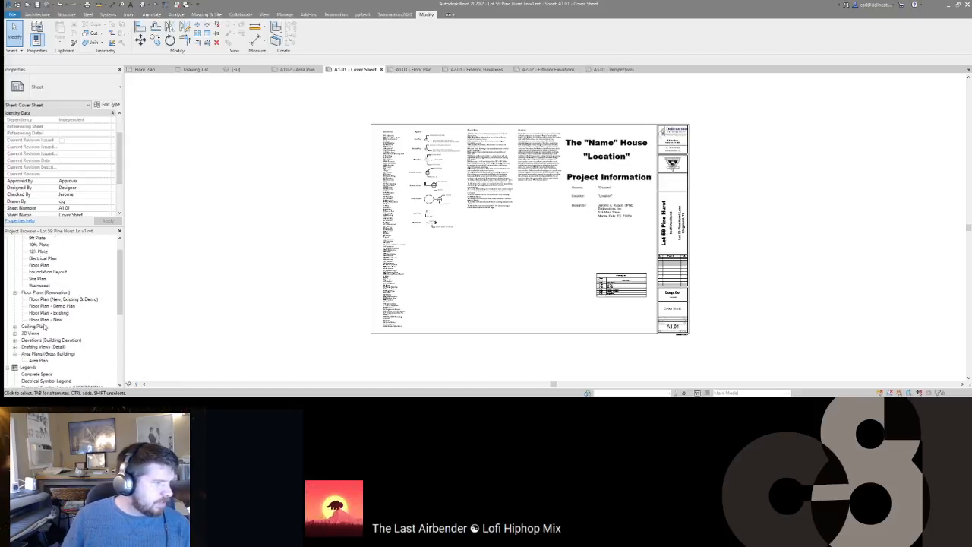
{"action": "left_click", "coordinate": [14, 334]}
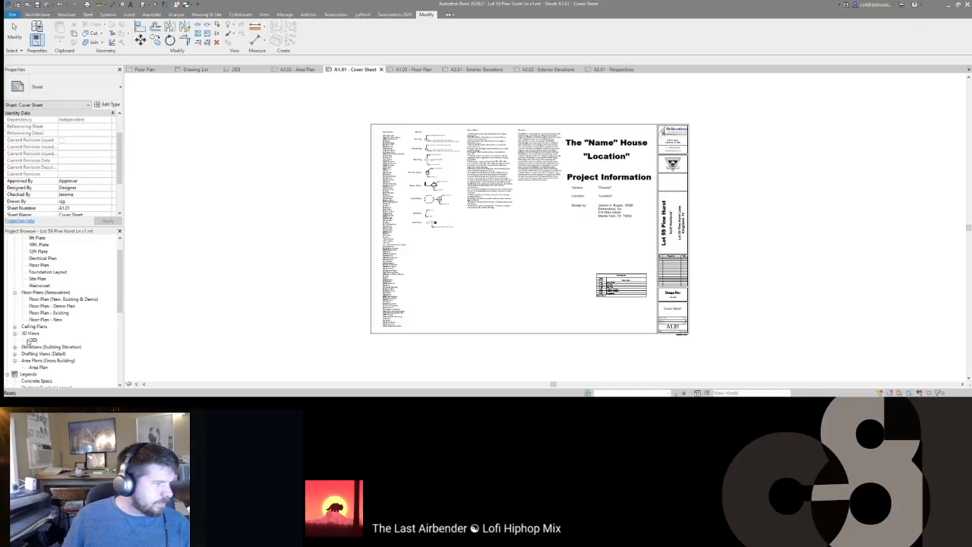
{"action": "double_click", "coordinate": [31, 340]}
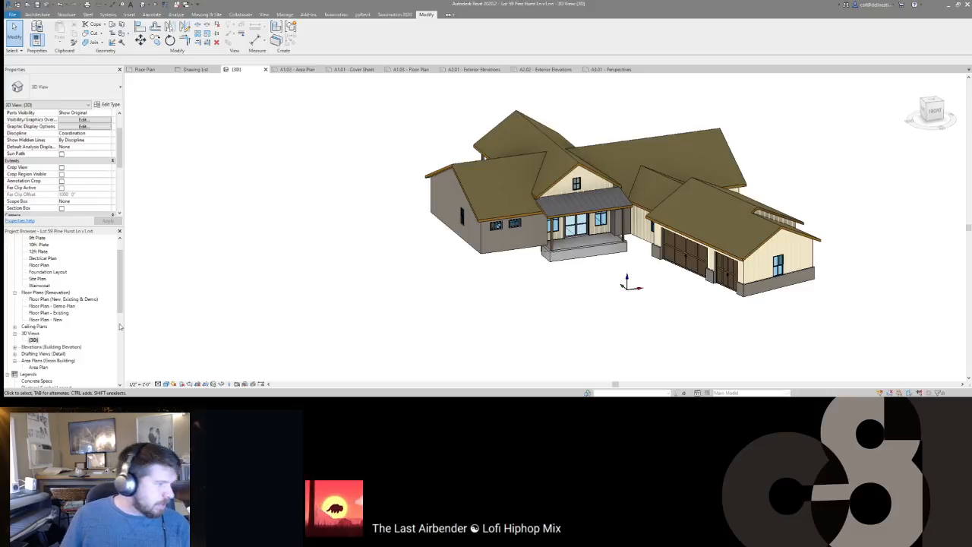
Step: Duplicate the {3D} view and turn the copy to face the FRONT
{"action": "right_click", "coordinate": [33, 340]}
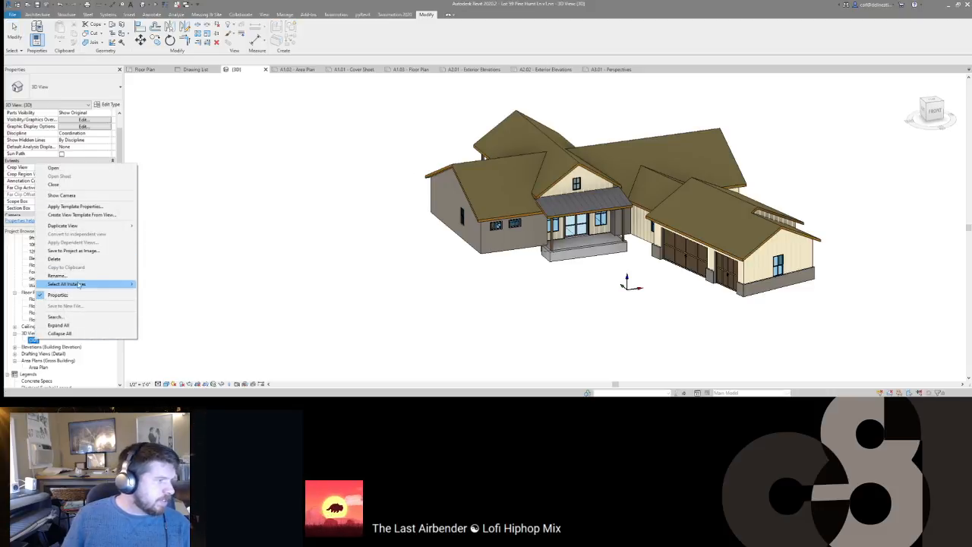
{"action": "mouse_move", "coordinate": [114, 225]}
{"action": "left_click", "coordinate": [175, 226]}
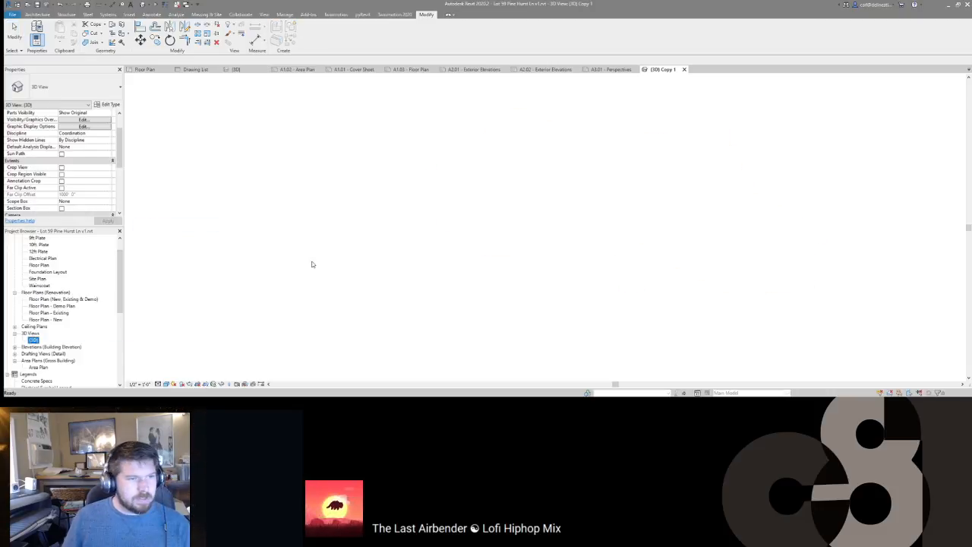
{"action": "left_click", "coordinate": [934, 111]}
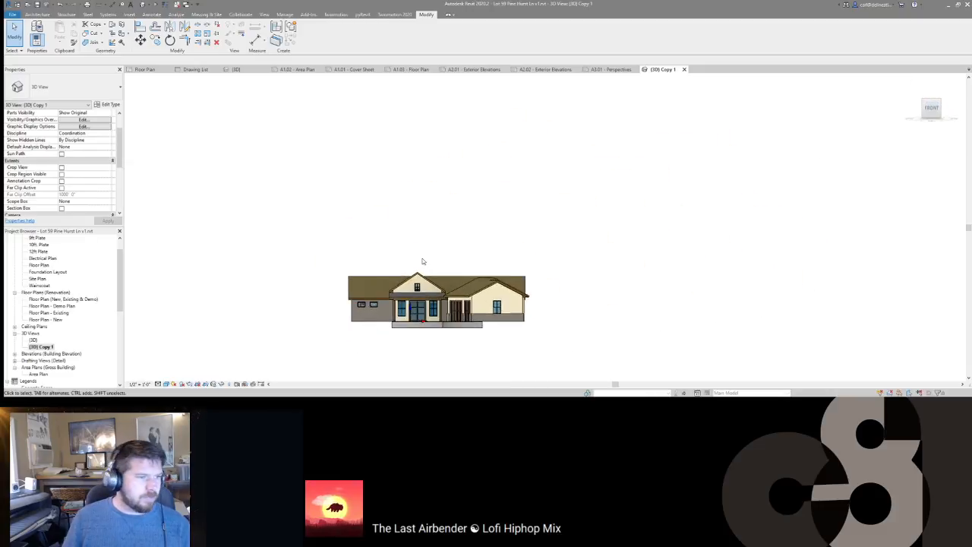
{"action": "scroll", "coordinate": [68, 186], "scroll_direction": "up", "scroll_amount": 2}
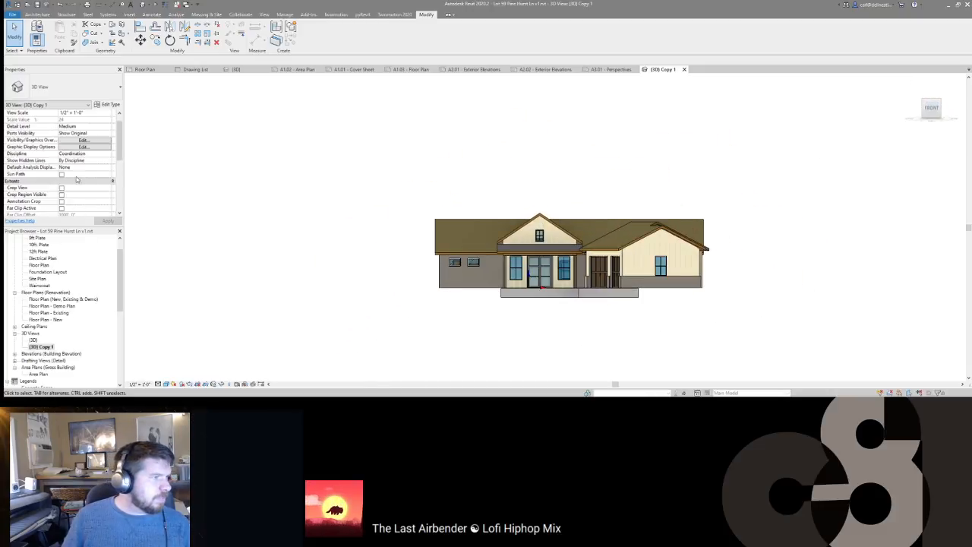
Step: Reset the crop to the model and set Projection Mode to Perspective
{"action": "right_click", "coordinate": [532, 233]}
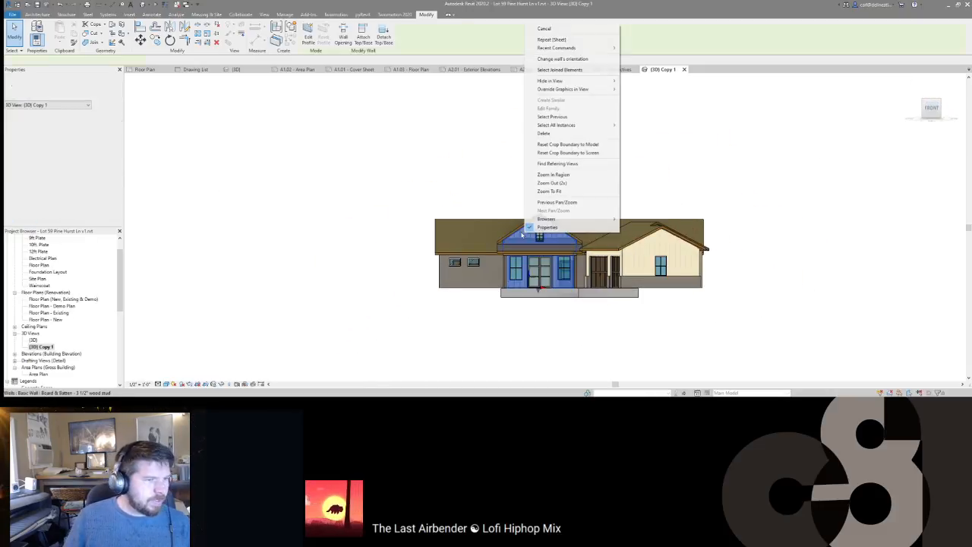
{"action": "left_click", "coordinate": [570, 144]}
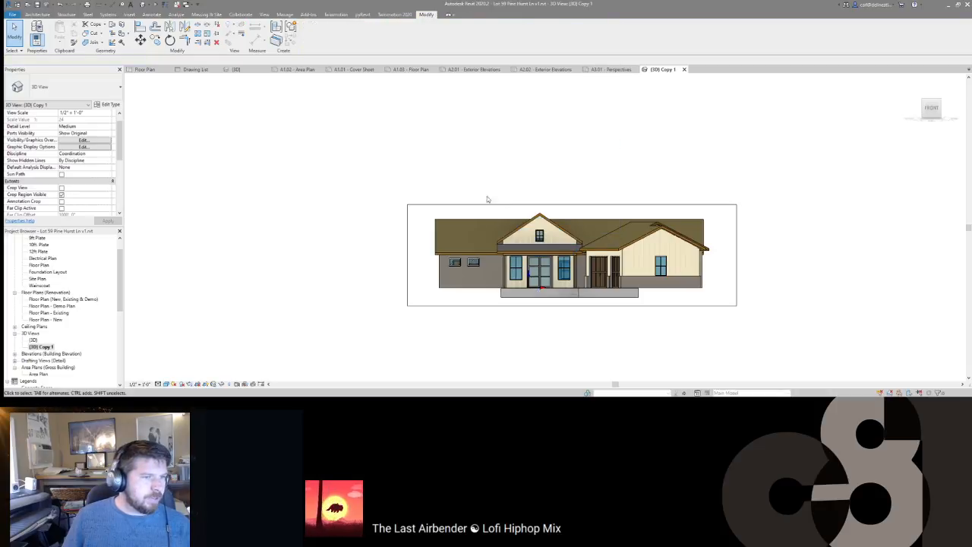
{"action": "scroll", "coordinate": [84, 166], "scroll_direction": "down", "scroll_amount": 1}
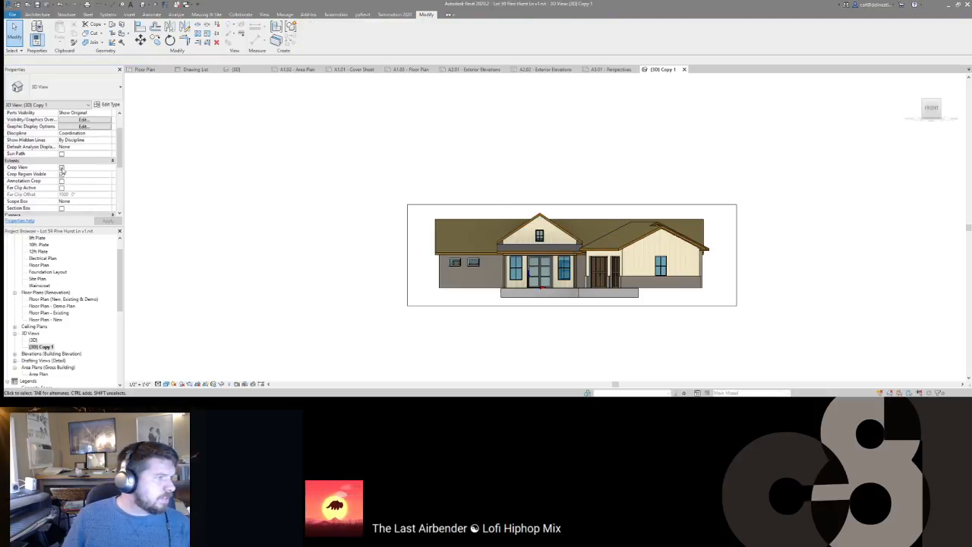
{"action": "scroll", "coordinate": [87, 173], "scroll_direction": "down", "scroll_amount": 3}
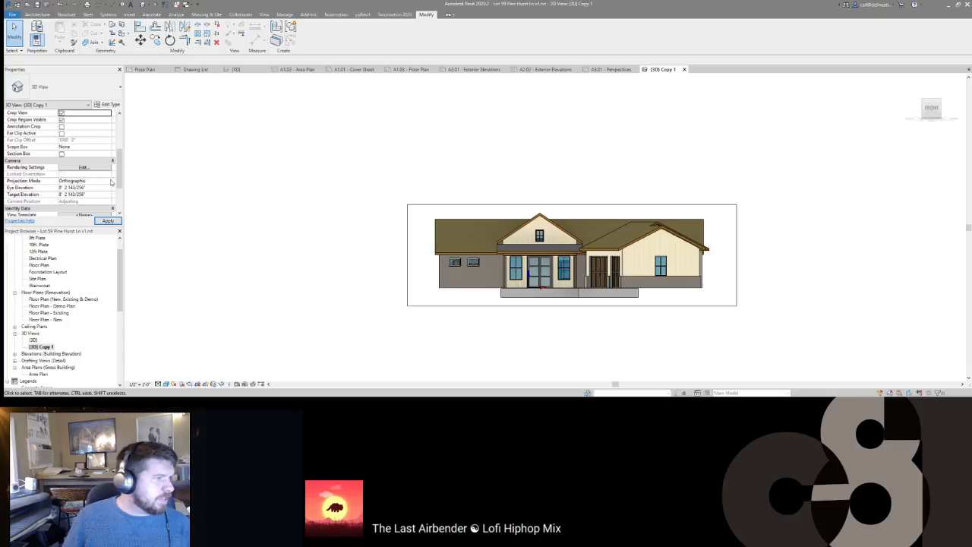
{"action": "left_click", "coordinate": [111, 182]}
{"action": "left_click", "coordinate": [76, 195]}
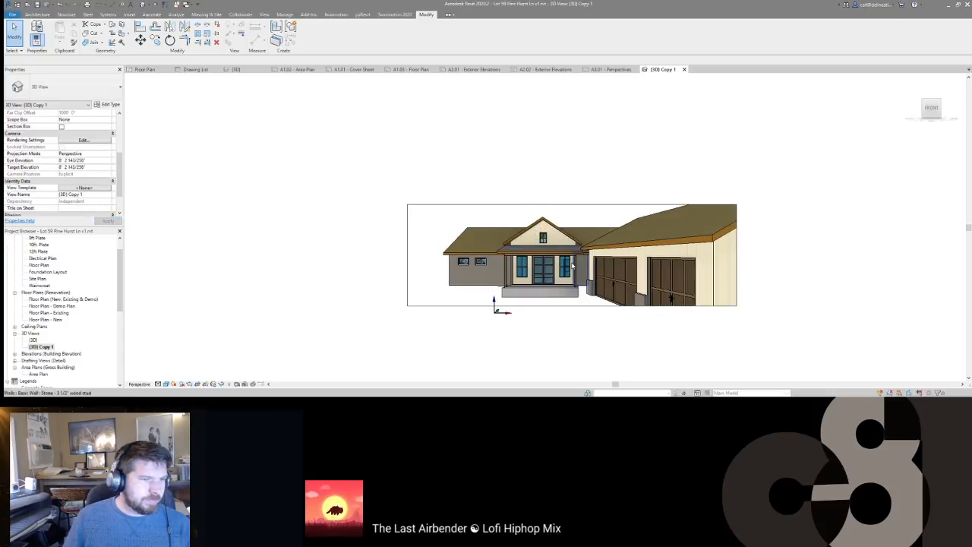
Step: Use the SteeringWheel's focal length and walk tools to frame the whole house front
{"action": "key", "text": "shift+w"}
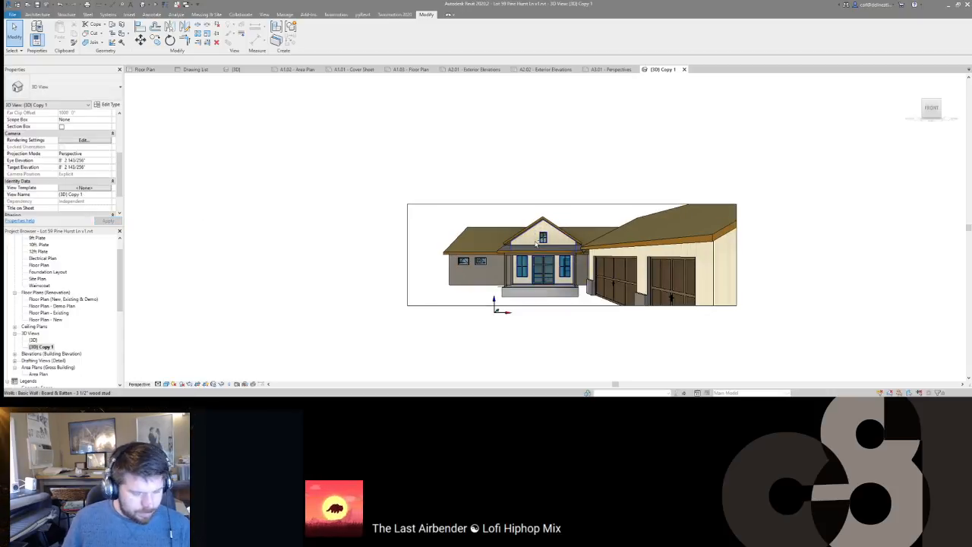
{"action": "right_click", "coordinate": [536, 236]}
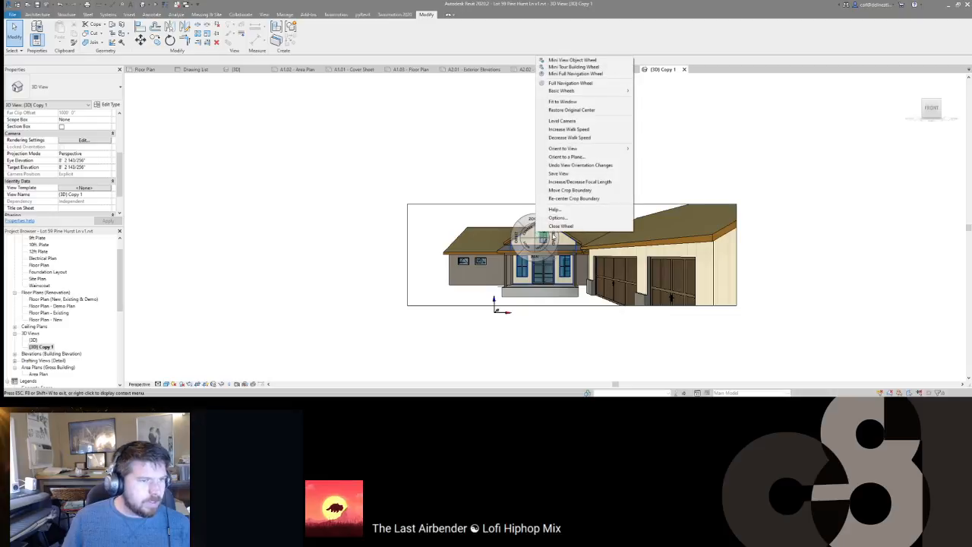
{"action": "left_click", "coordinate": [562, 180]}
{"action": "left_click_drag", "start_coordinate": [562, 180], "coordinate": [564, 141]}
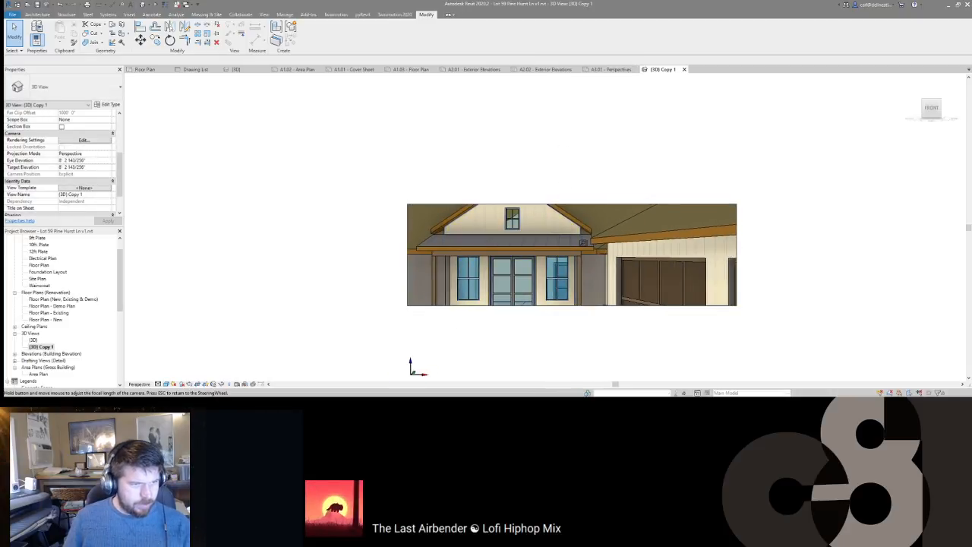
{"action": "key", "text": "Escape"}
{"action": "left_click_drag", "start_coordinate": [564, 232], "coordinate": [511, 258]}
Step: Switch the perspective to Hidden Line style with HL and close inactive views with CI
{"action": "key", "text": "h"}
{"action": "key", "text": "l"}
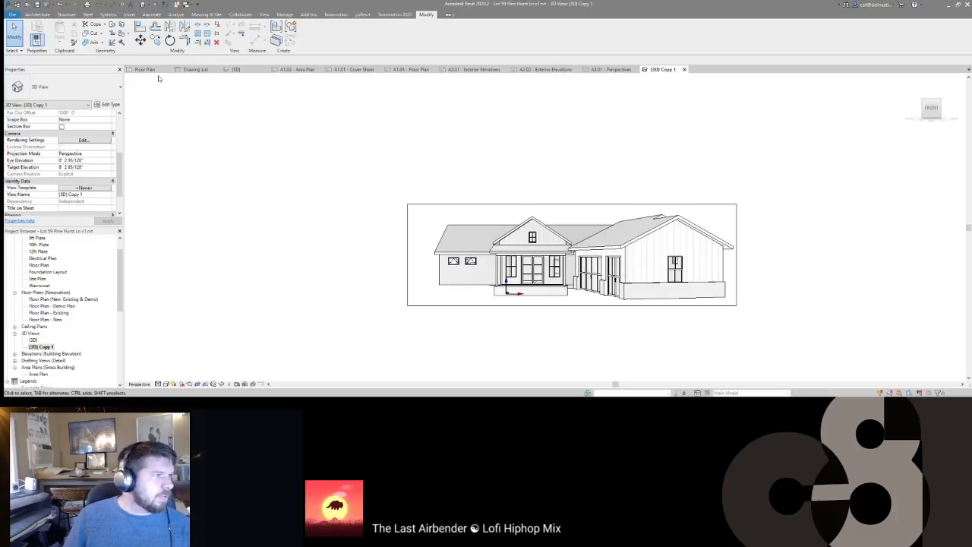
{"action": "key", "text": "c"}
{"action": "key", "text": "i"}
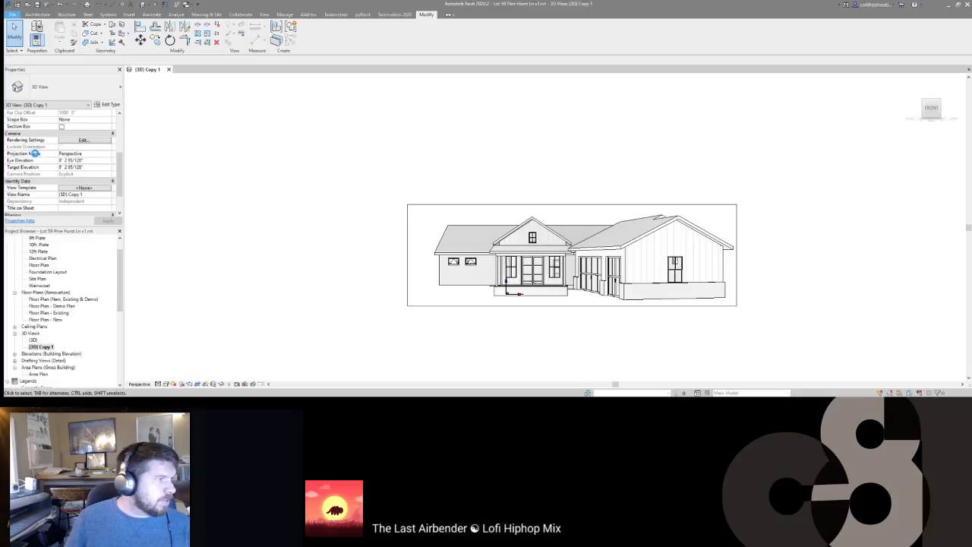
Step: Open another recent house project, then switch back to the Lot 59 {3D} Copy 1 view
{"action": "left_click", "coordinate": [12, 15]}
{"action": "mouse_move", "coordinate": [30, 67]}
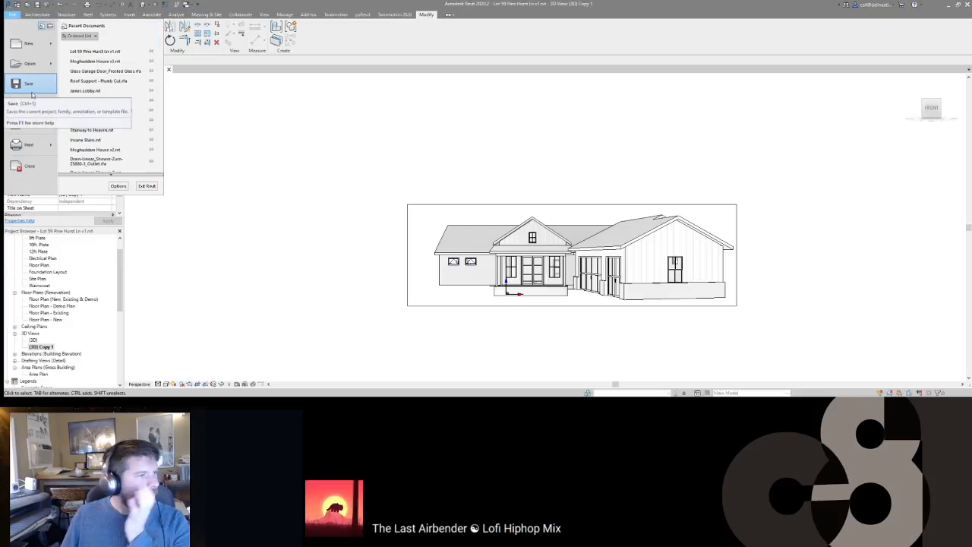
{"action": "left_click", "coordinate": [102, 62]}
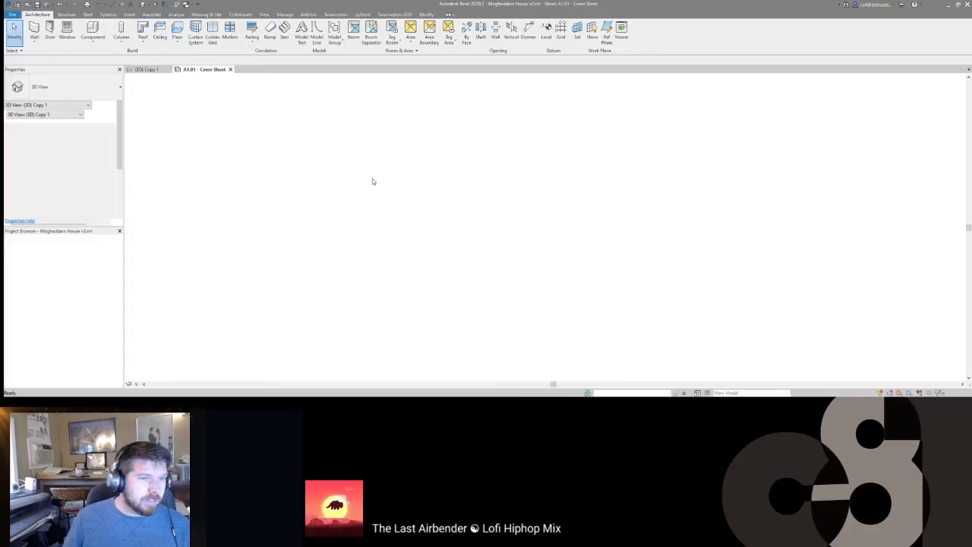
{"action": "left_click", "coordinate": [147, 69]}
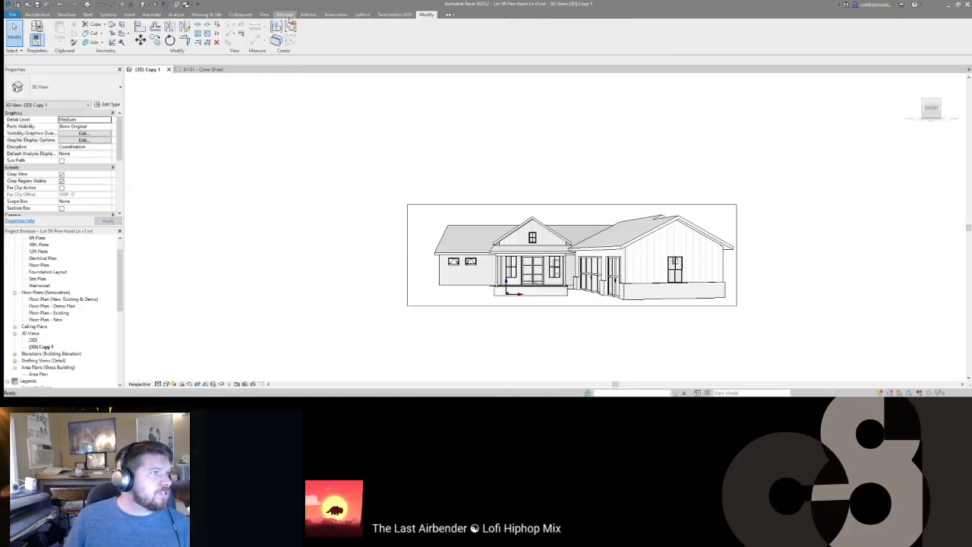
Step: Look through the Manage tab's Additional Settings list without changing anything
{"action": "left_click", "coordinate": [285, 16]}
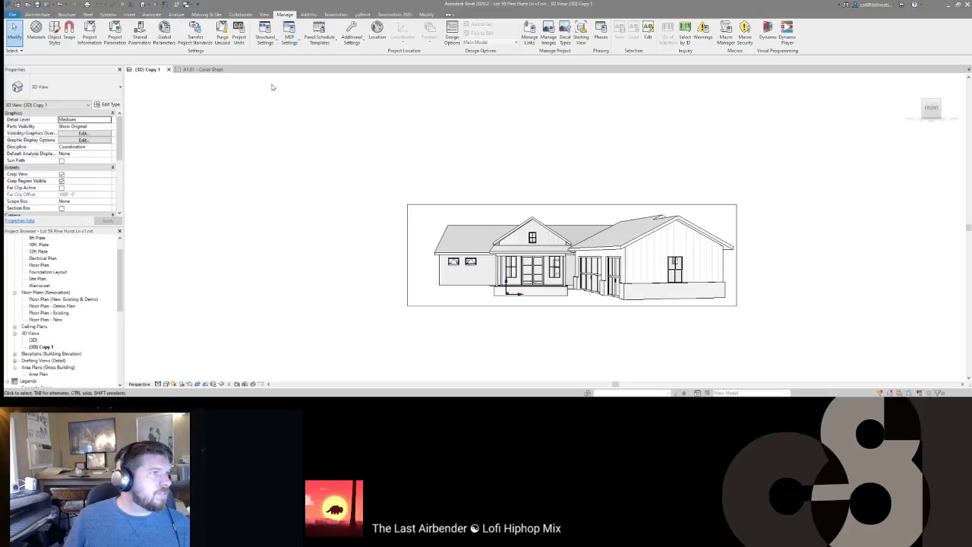
{"action": "left_click", "coordinate": [351, 39]}
{"action": "left_click", "coordinate": [257, 129]}
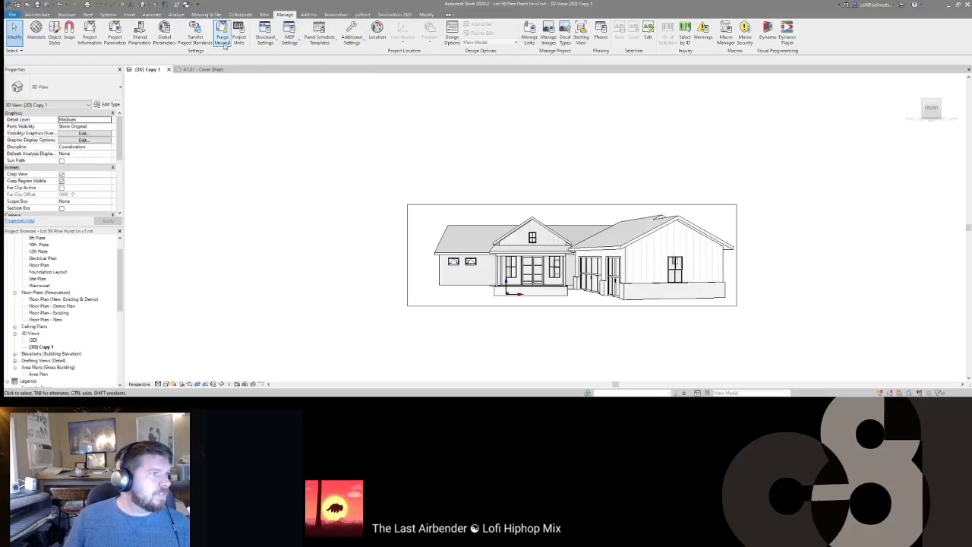
{"action": "left_click", "coordinate": [351, 40]}
{"action": "left_click", "coordinate": [247, 147]}
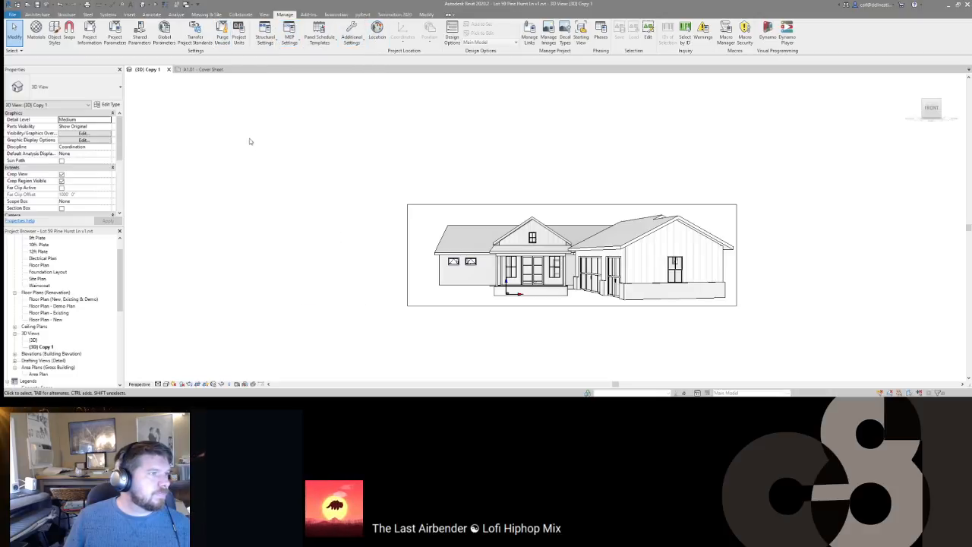
Step: Transfer only View Templates from the other project, overwriting the duplicates
{"action": "left_click", "coordinate": [196, 37]}
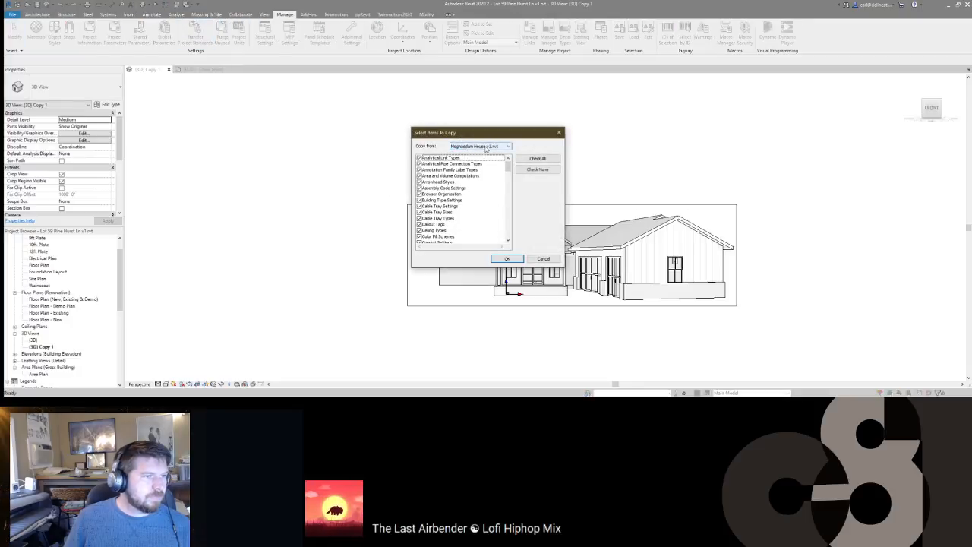
{"action": "left_click", "coordinate": [537, 168]}
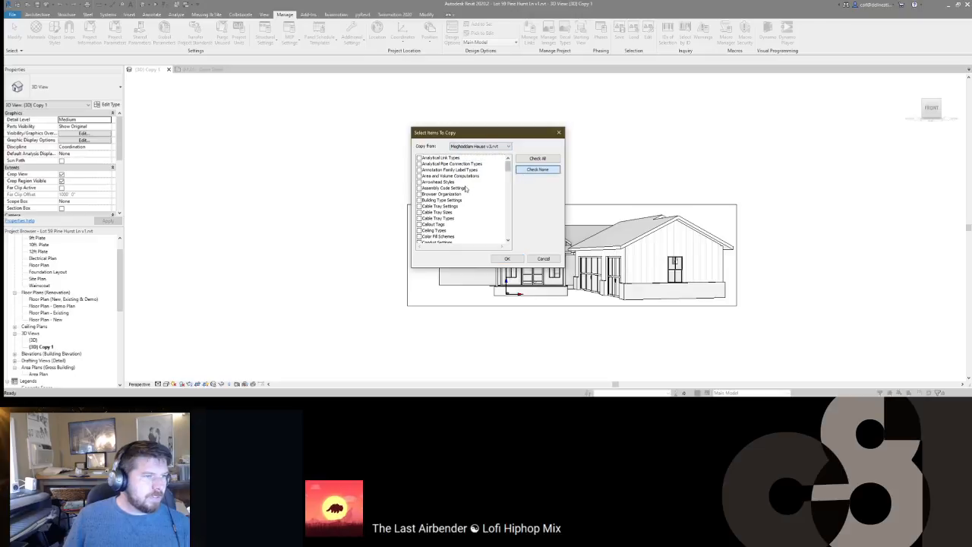
{"action": "scroll", "coordinate": [459, 191], "scroll_direction": "down", "scroll_amount": 10}
{"action": "key", "text": "Down"}
{"action": "key", "text": "space"}
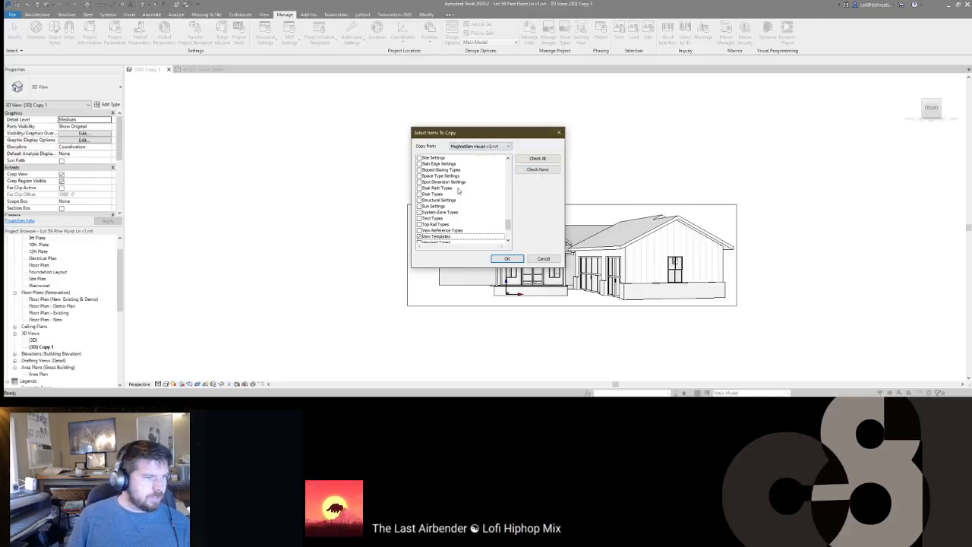
{"action": "key", "text": "Return"}
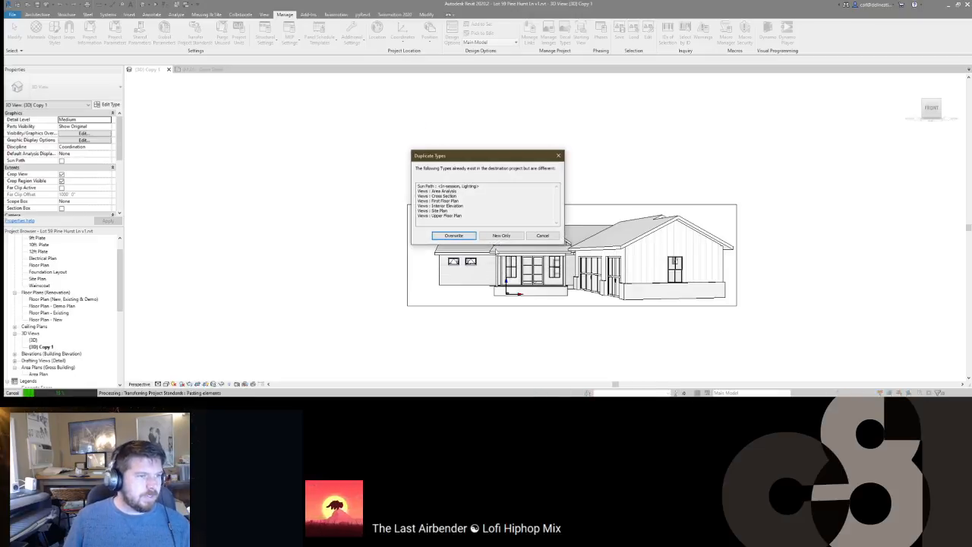
{"action": "left_click", "coordinate": [470, 238]}
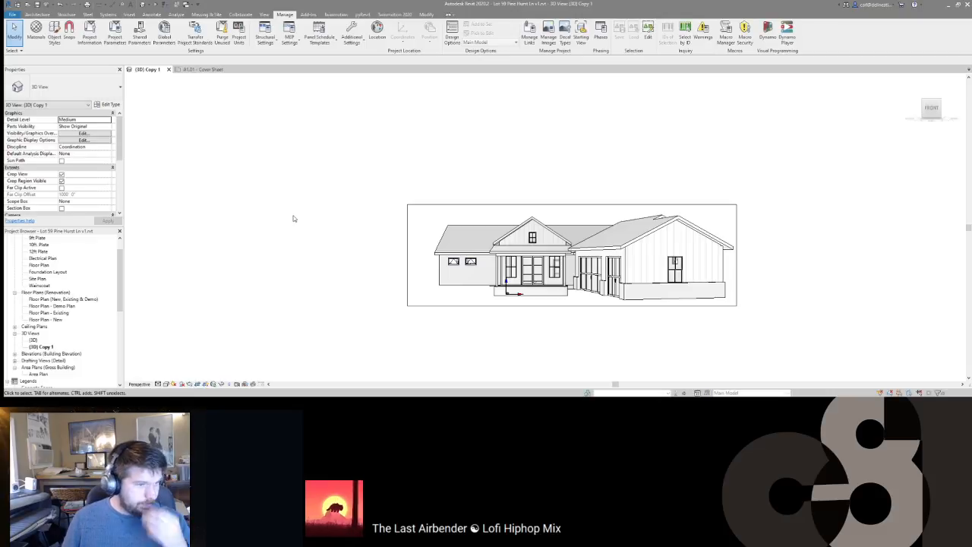
{"action": "scroll", "coordinate": [57, 176], "scroll_direction": "down", "scroll_amount": 5}
Step: Assign the Perspectives view template and review its V/G Overrides Model settings unchanged
{"action": "left_click", "coordinate": [85, 160]}
{"action": "left_click", "coordinate": [191, 153]}
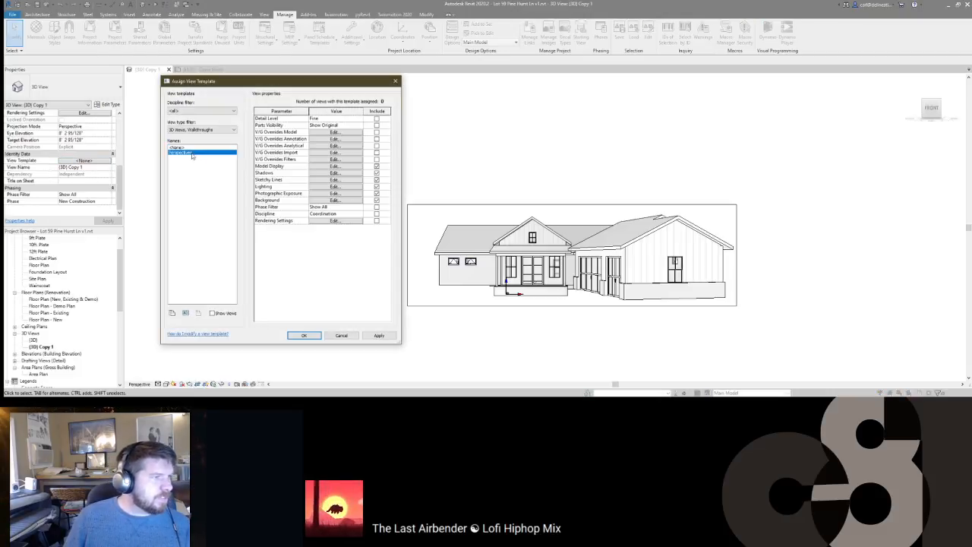
{"action": "left_click", "coordinate": [302, 335]}
{"action": "left_click", "coordinate": [97, 161]}
{"action": "left_click", "coordinate": [335, 132]}
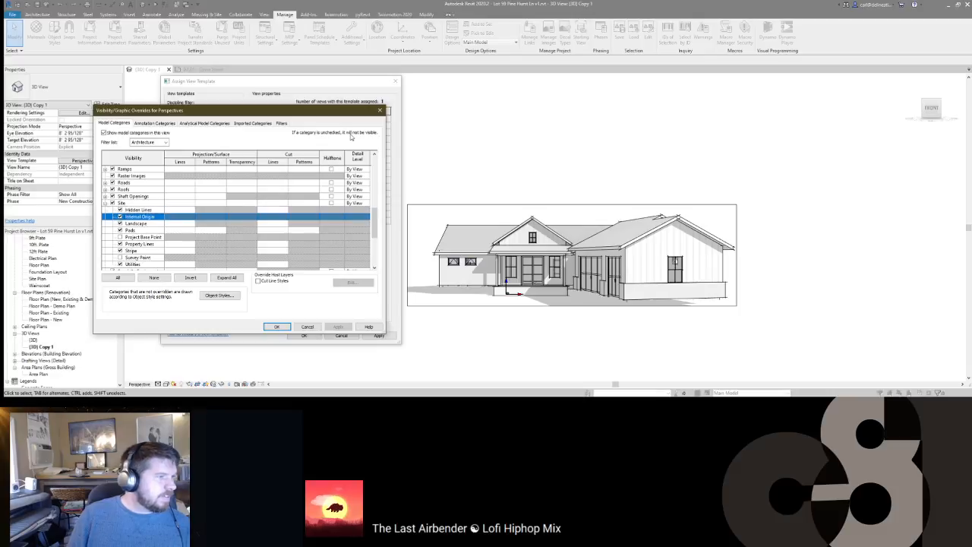
{"action": "left_click", "coordinate": [277, 327]}
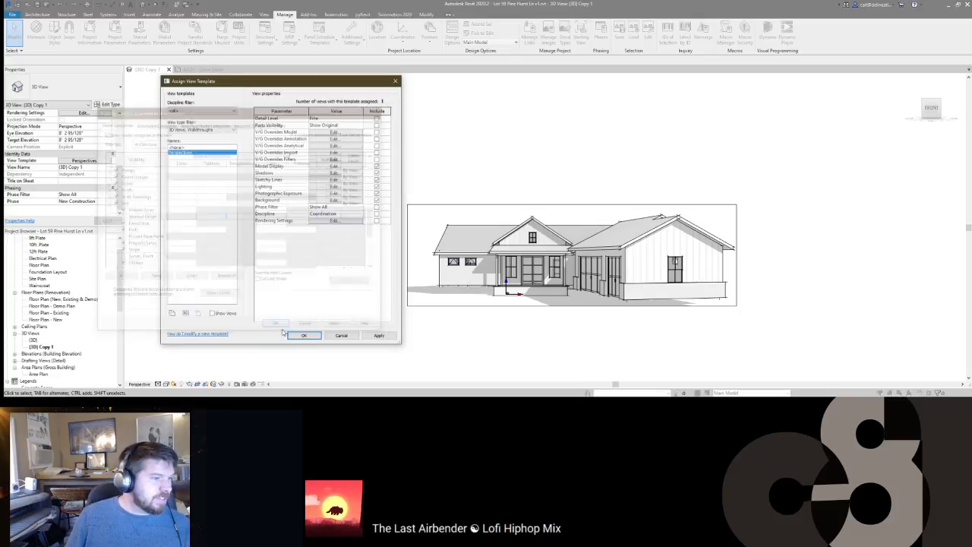
{"action": "left_click", "coordinate": [303, 335]}
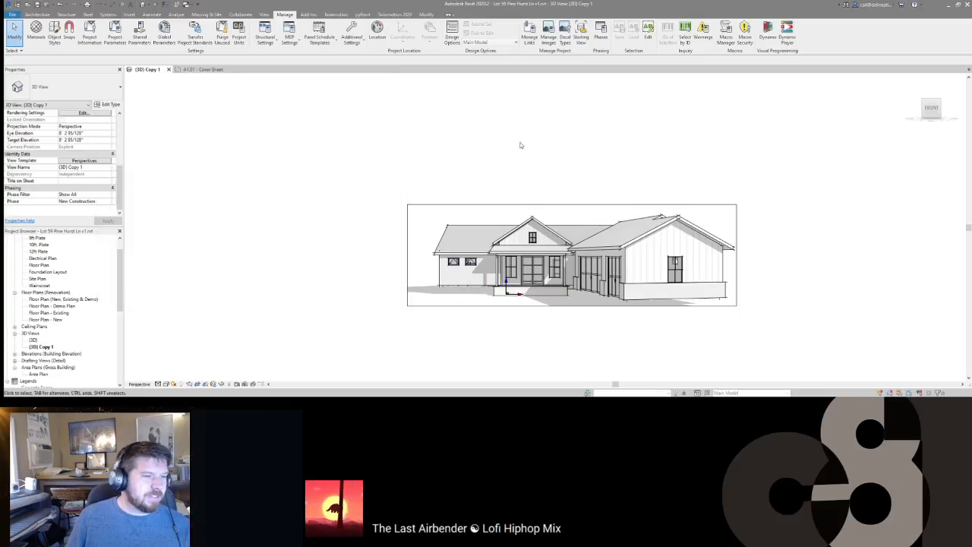
Step: Orbit the shaded house perspective to see it from another angle
{"action": "scroll", "coordinate": [483, 272], "scroll_direction": "up", "scroll_amount": 5}
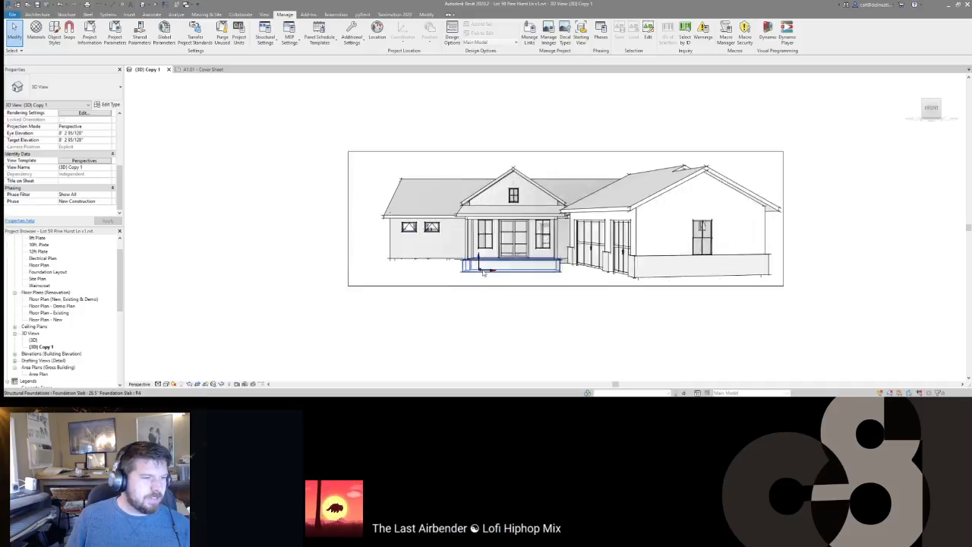
{"action": "scroll", "coordinate": [482, 271], "scroll_direction": "down", "scroll_amount": 4}
{"action": "middle_click_drag", "start_coordinate": [483, 271], "coordinate": [497, 297], "text": "shift"}
{"action": "middle_click_drag", "start_coordinate": [521, 244], "coordinate": [520, 243], "text": "shift"}
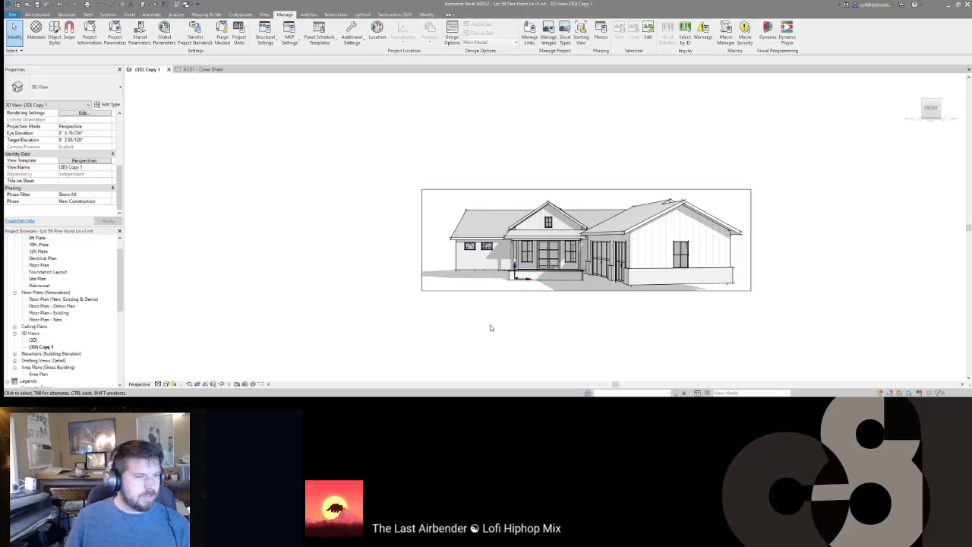
{"action": "left_click", "coordinate": [84, 161]}
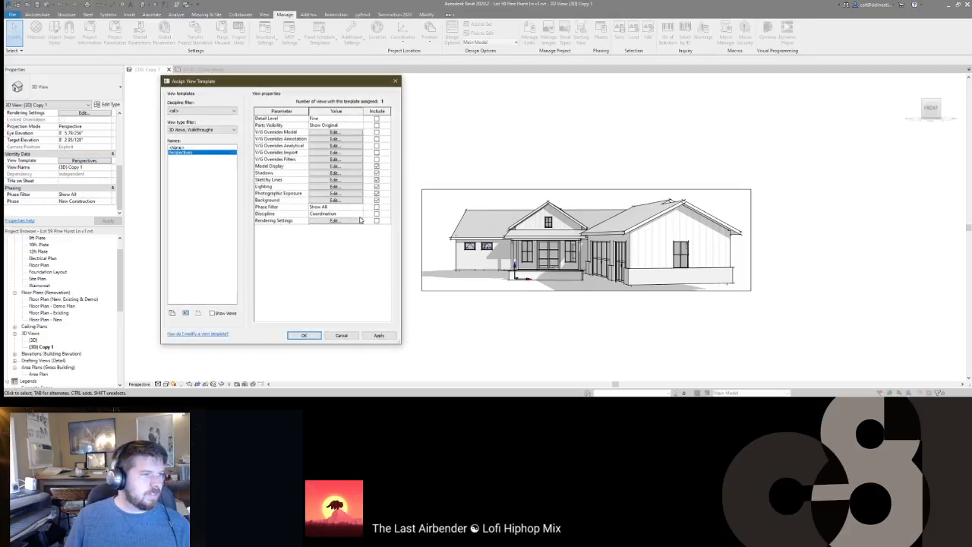
Step: Expand Site in the template's model visibility overrides, screenshot its subcategories, and accept
{"action": "left_click", "coordinate": [333, 133]}
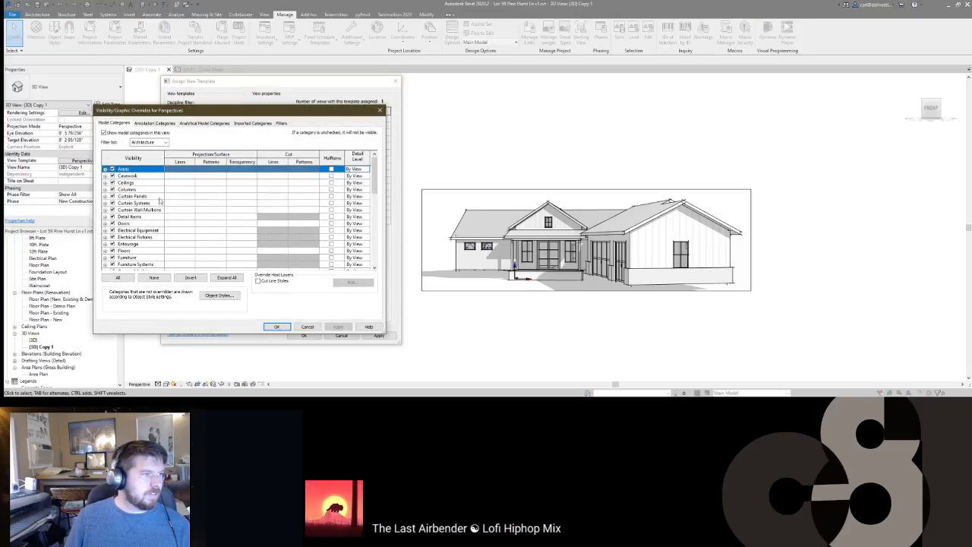
{"action": "scroll", "coordinate": [137, 224], "scroll_direction": "down", "scroll_amount": 6}
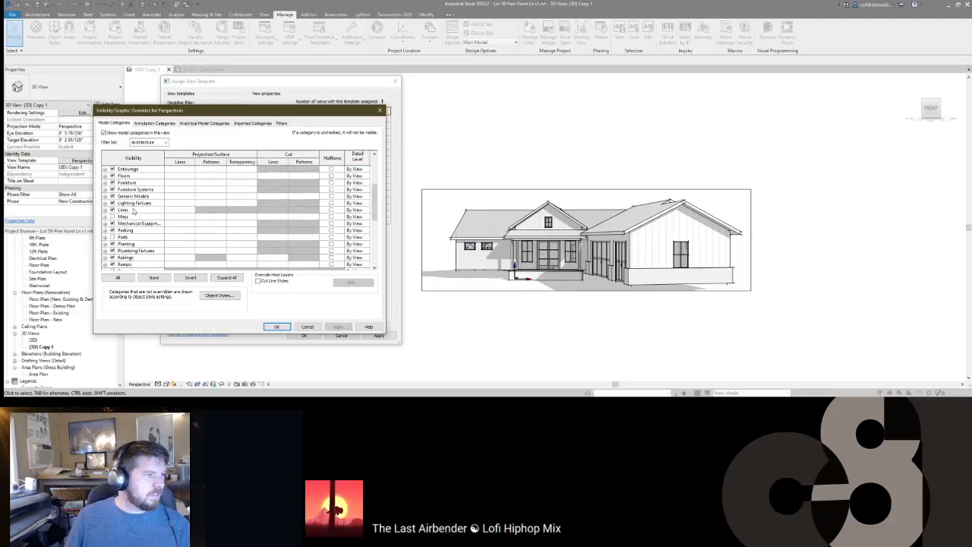
{"action": "scroll", "coordinate": [105, 237], "scroll_direction": "down", "scroll_amount": 3}
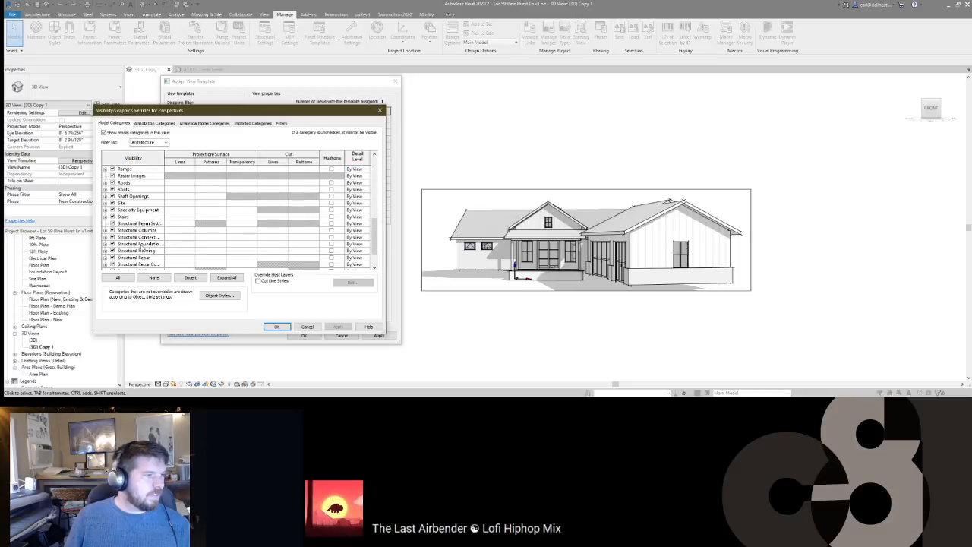
{"action": "left_click", "coordinate": [106, 204]}
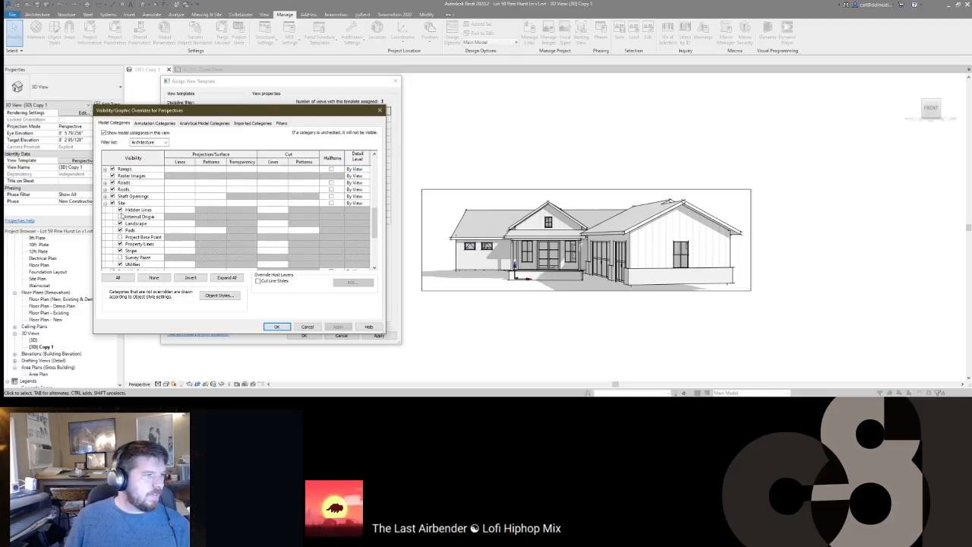
{"action": "left_click_drag", "start_coordinate": [220, 115], "coordinate": [243, 108]}
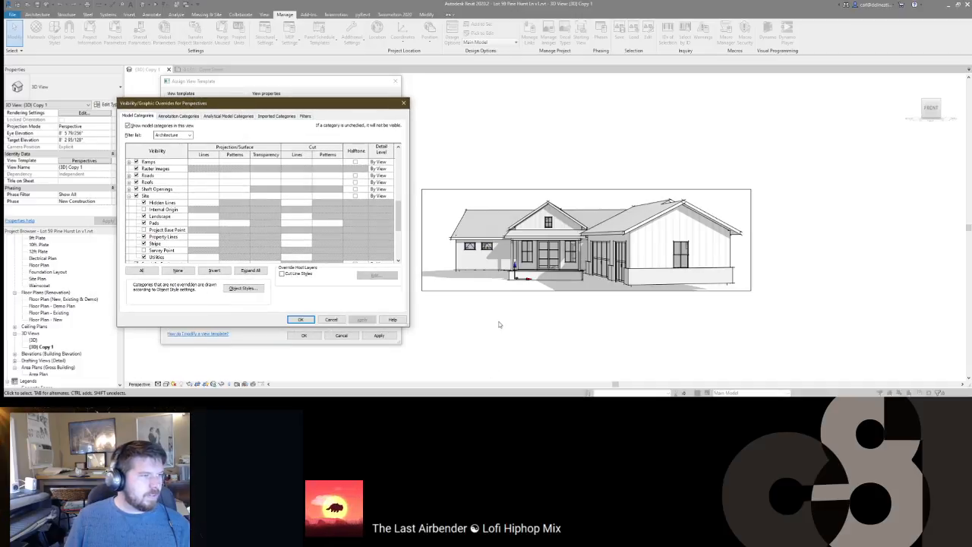
{"action": "key", "text": "Print"}
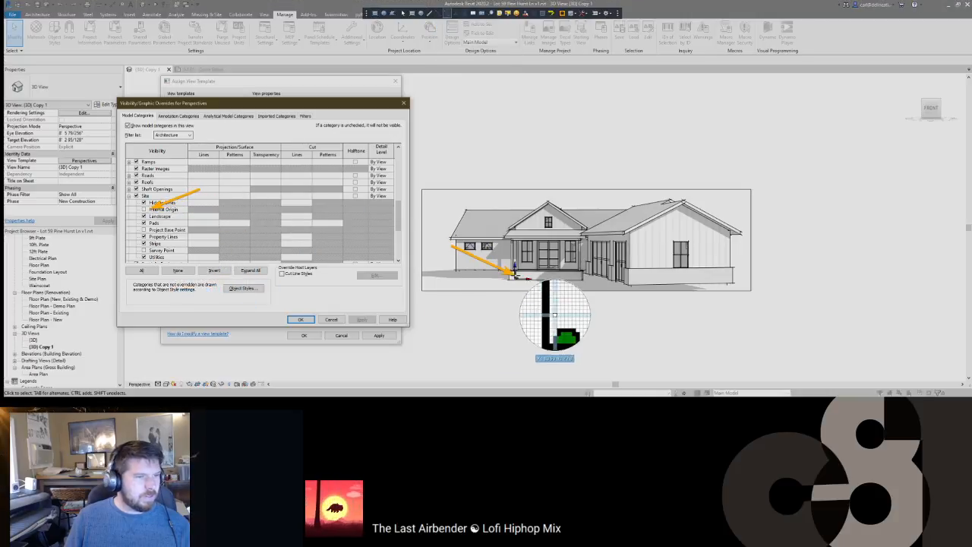
{"action": "left_click_drag", "start_coordinate": [132, 89], "coordinate": [558, 335]}
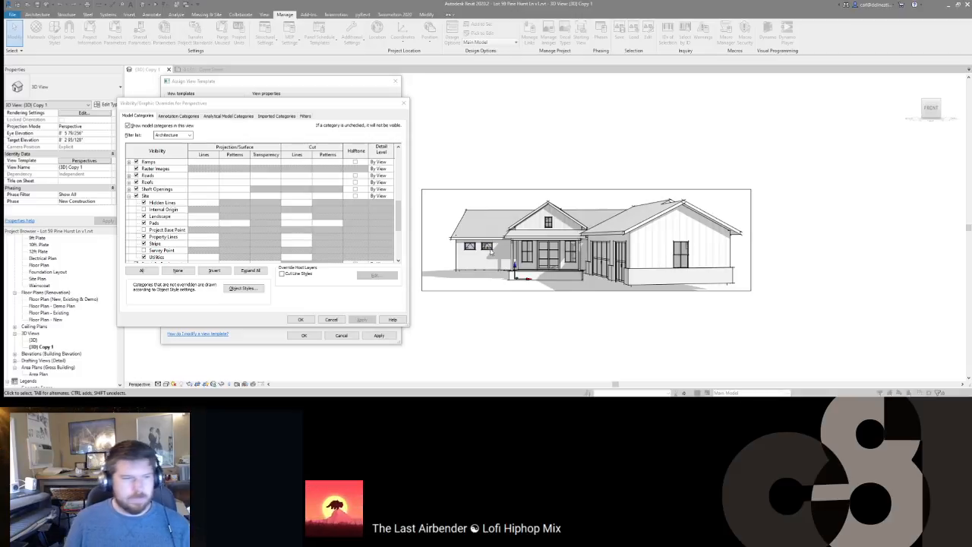
{"action": "left_click", "coordinate": [312, 319]}
Step: Close the template settings and inspect the view's VV categories without changes
{"action": "left_click", "coordinate": [304, 335]}
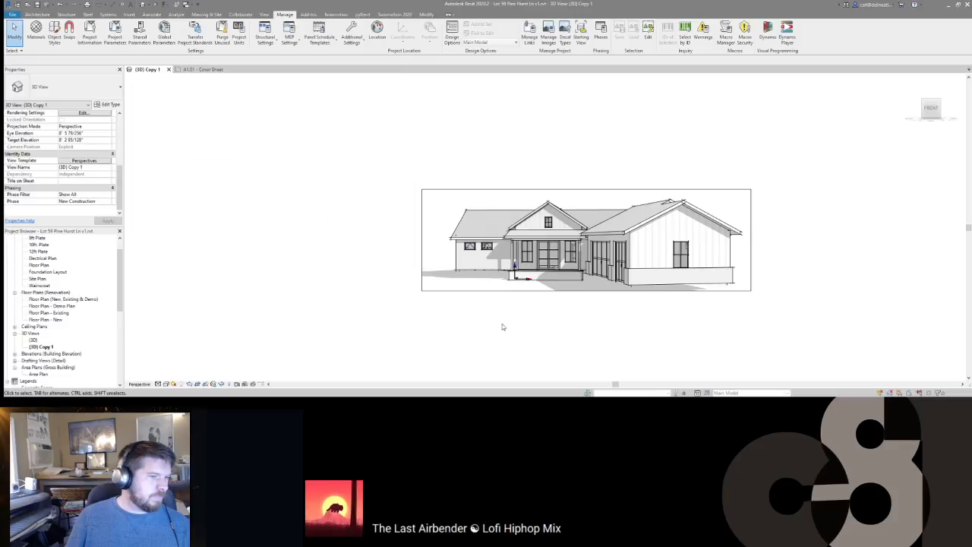
{"action": "scroll", "coordinate": [512, 273], "scroll_direction": "up", "scroll_amount": 2}
{"action": "key", "text": "v"}
{"action": "key", "text": "v"}
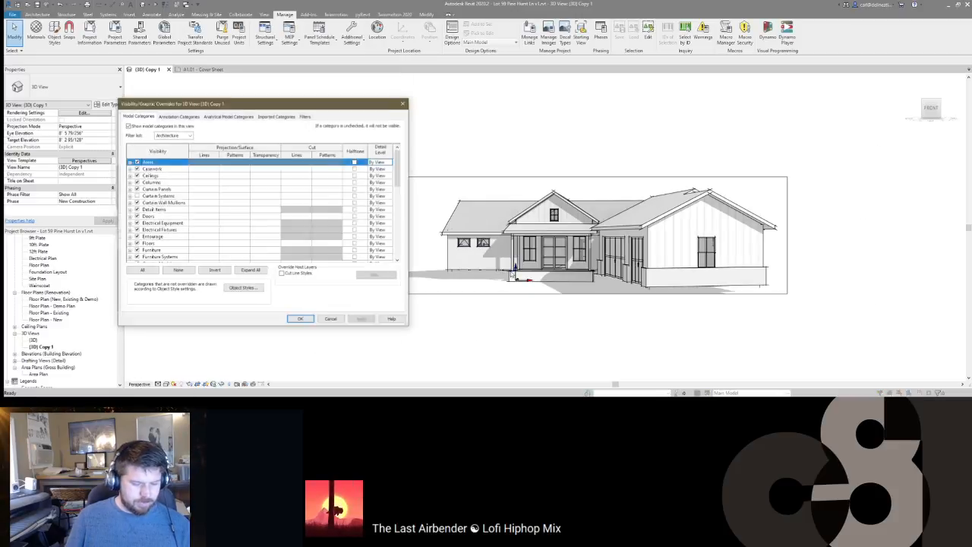
{"action": "key", "text": "Right"}
{"action": "key", "text": "Down"}
{"action": "key", "text": "Up"}
{"action": "key", "text": "Left"}
{"action": "key", "text": "Down"}
{"action": "key", "text": "Down"}
{"action": "key", "text": "Up"}
{"action": "key", "text": "Return"}
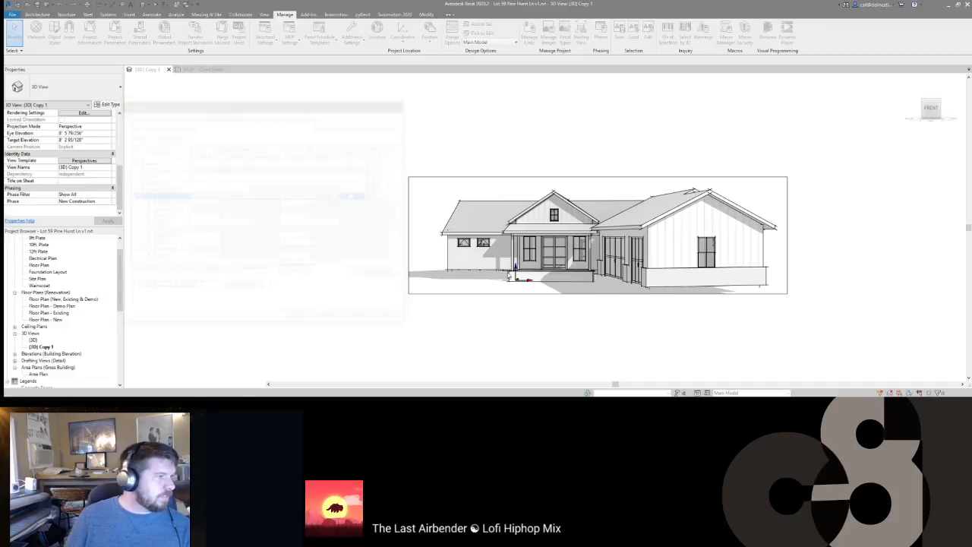
Step: Tick Include for V/G Overrides Model in the view template and confirm
{"action": "left_click", "coordinate": [91, 163]}
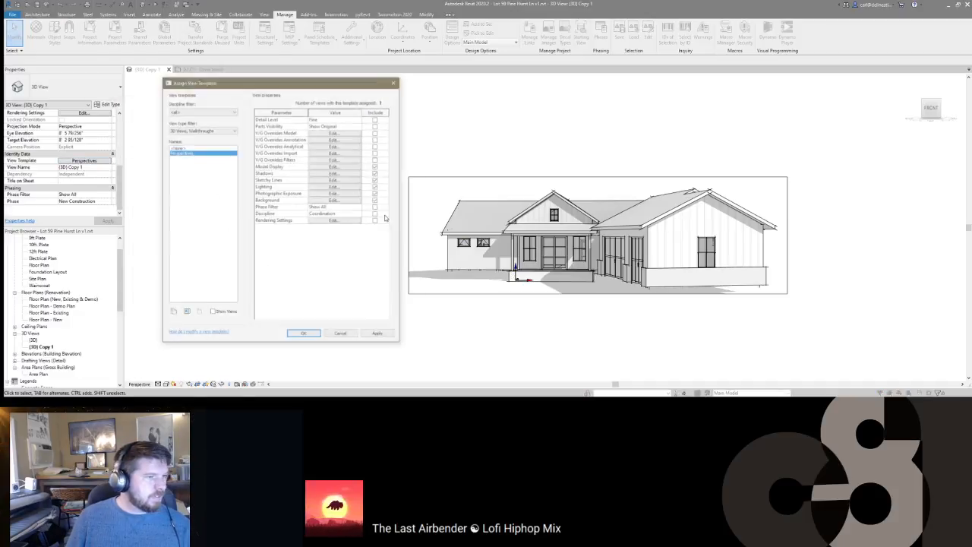
{"action": "left_click", "coordinate": [376, 133]}
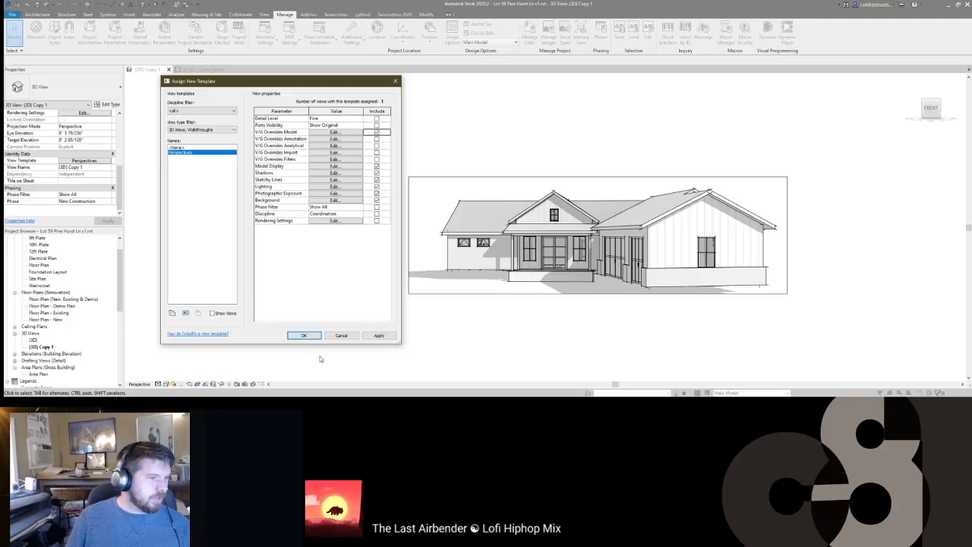
{"action": "left_click", "coordinate": [304, 335]}
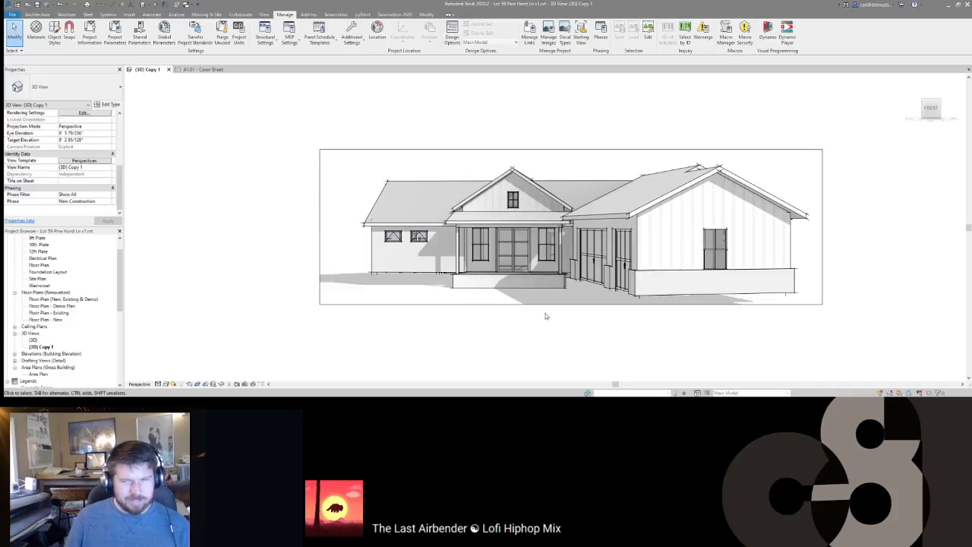
Step: Rename the {3D} Copy 1 view to 'Cover Perspective'
{"action": "scroll", "coordinate": [467, 230], "scroll_direction": "down", "scroll_amount": 2}
{"action": "scroll", "coordinate": [475, 277], "scroll_direction": "up", "scroll_amount": 1}
{"action": "middle_click_drag", "start_coordinate": [538, 334], "coordinate": [539, 336]}
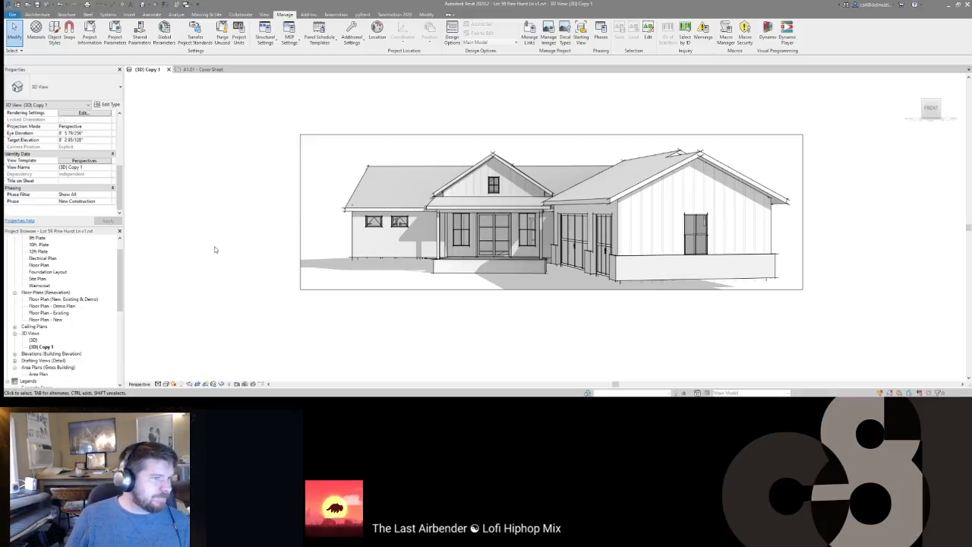
{"action": "scroll", "coordinate": [47, 334], "scroll_direction": "down", "scroll_amount": 4}
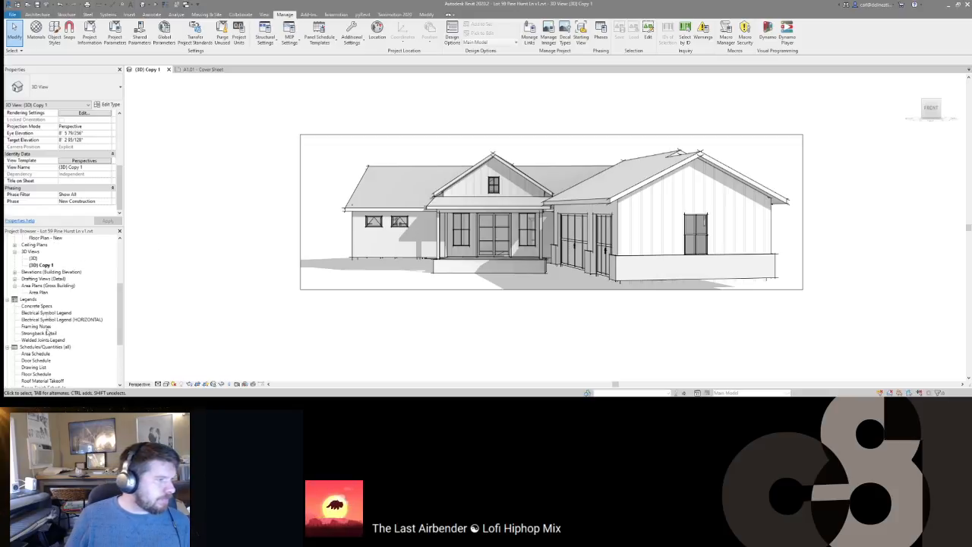
{"action": "left_click", "coordinate": [41, 265]}
{"action": "left_click", "coordinate": [41, 264]}
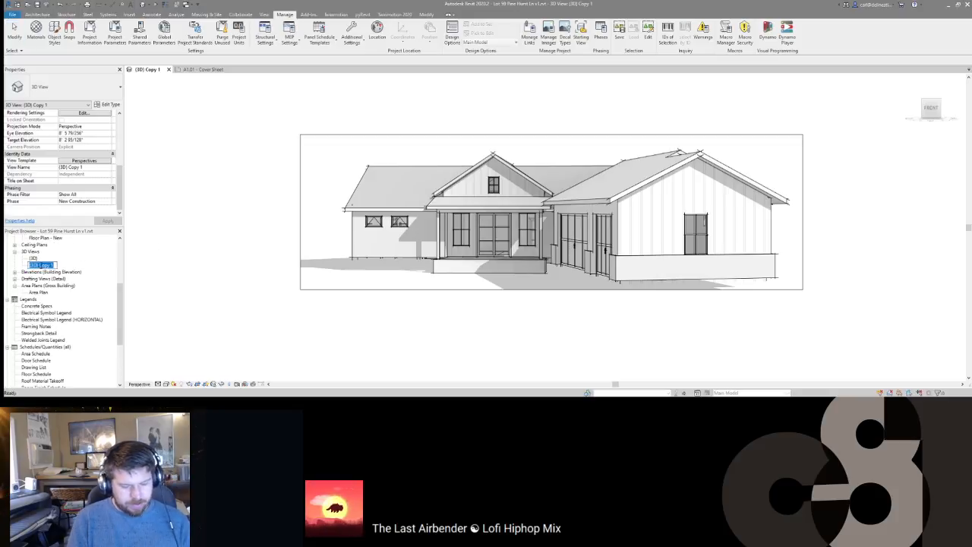
{"action": "type", "text": "Cover Perspective"}
{"action": "key", "text": "Return"}
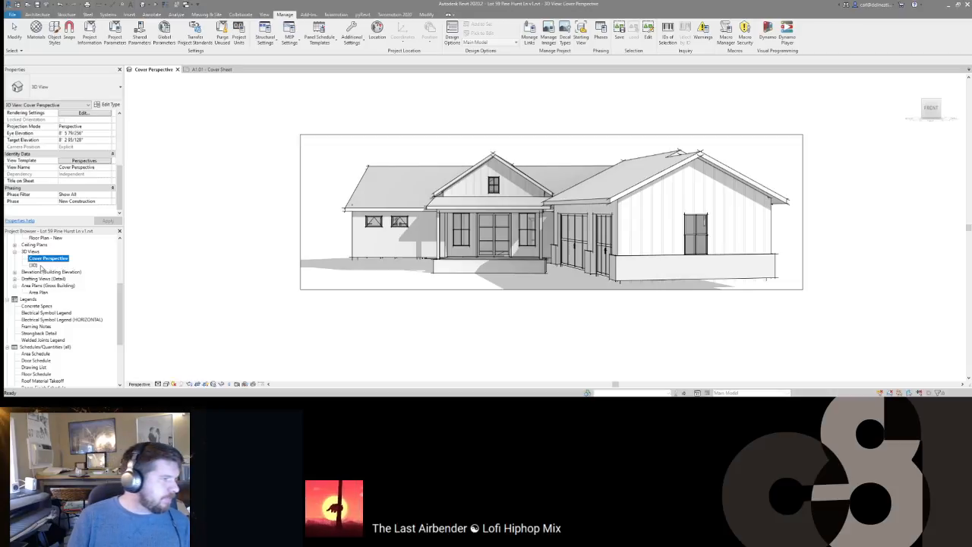
{"action": "left_click", "coordinate": [214, 386]}
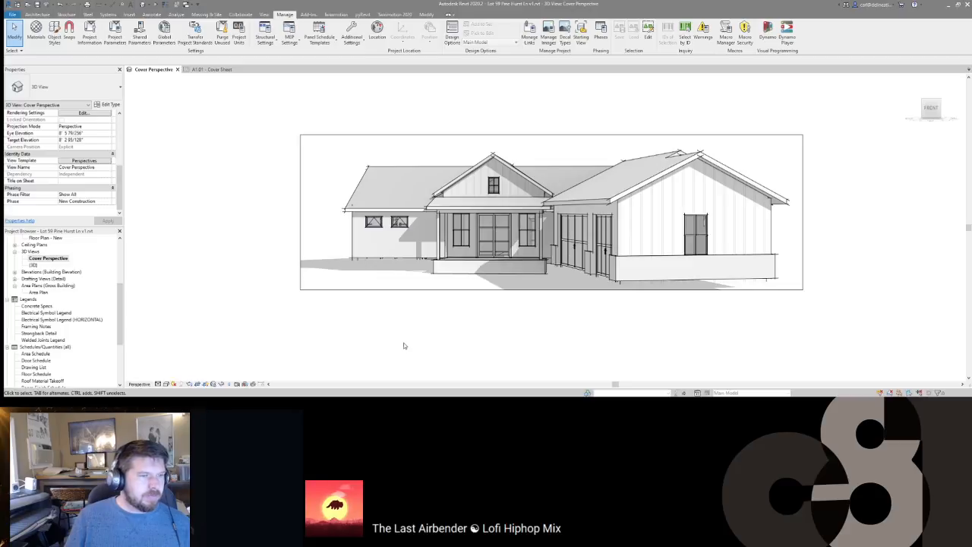
Step: Orbit the perspective slightly, lock the 3D view, and close it
{"action": "middle_click_drag", "start_coordinate": [462, 325], "coordinate": [474, 327], "text": "shift"}
{"action": "left_click", "coordinate": [220, 385]}
{"action": "left_click", "coordinate": [236, 361]}
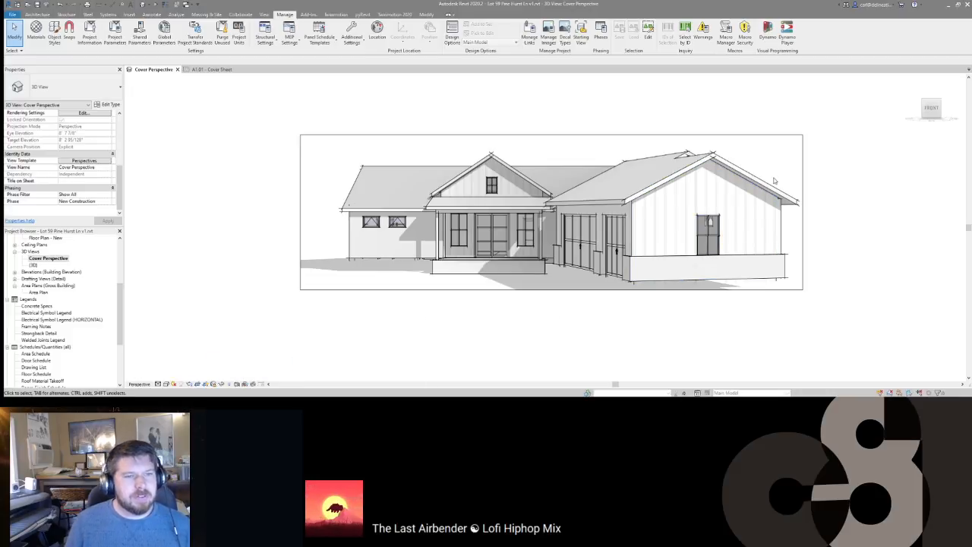
{"action": "left_click", "coordinate": [177, 69]}
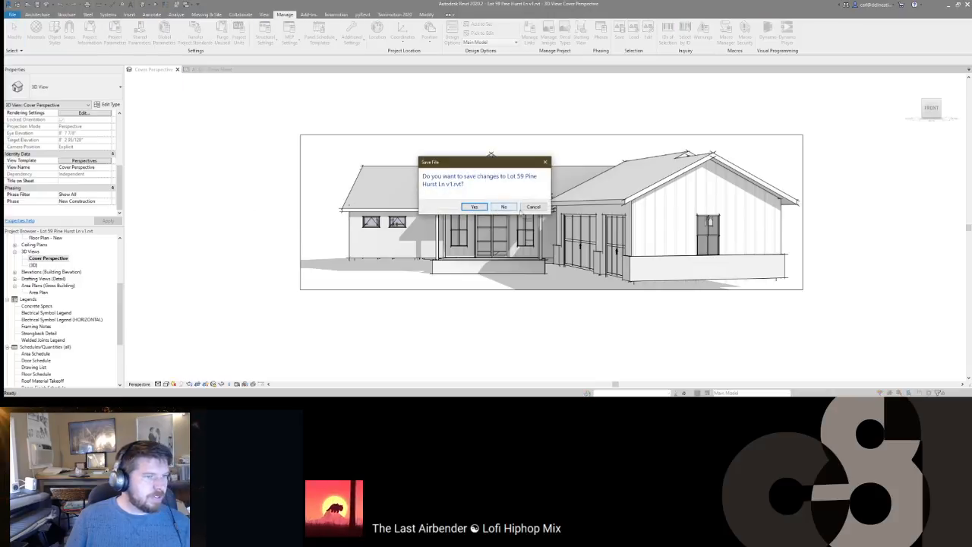
Step: Dismiss the save prompt and close the other project's cover sheet
{"action": "left_click", "coordinate": [504, 206]}
{"action": "left_click", "coordinate": [207, 69]}
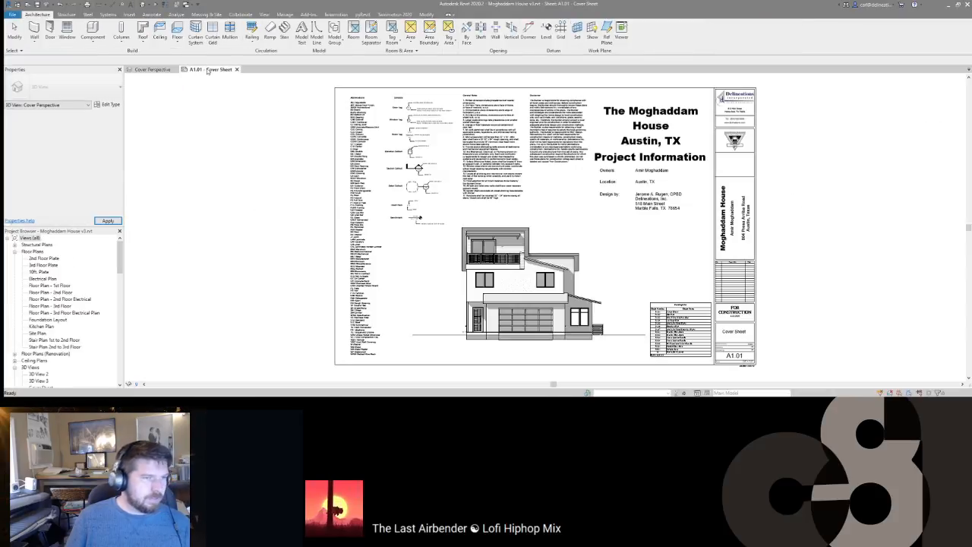
{"action": "left_click", "coordinate": [237, 69]}
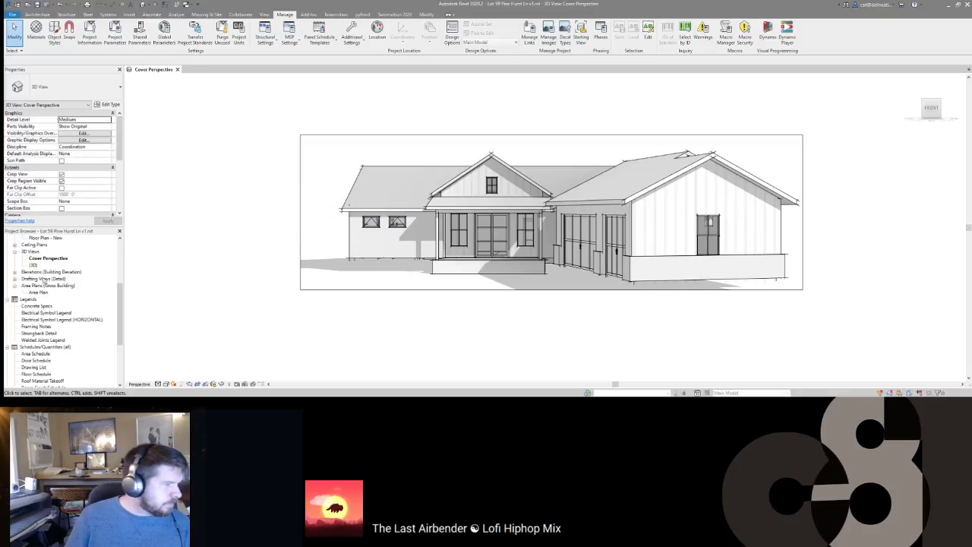
Step: Open sheet A1.01 Cover Sheet and place the Cover Perspective view on it
{"action": "scroll", "coordinate": [60, 365], "scroll_direction": "down", "scroll_amount": 5}
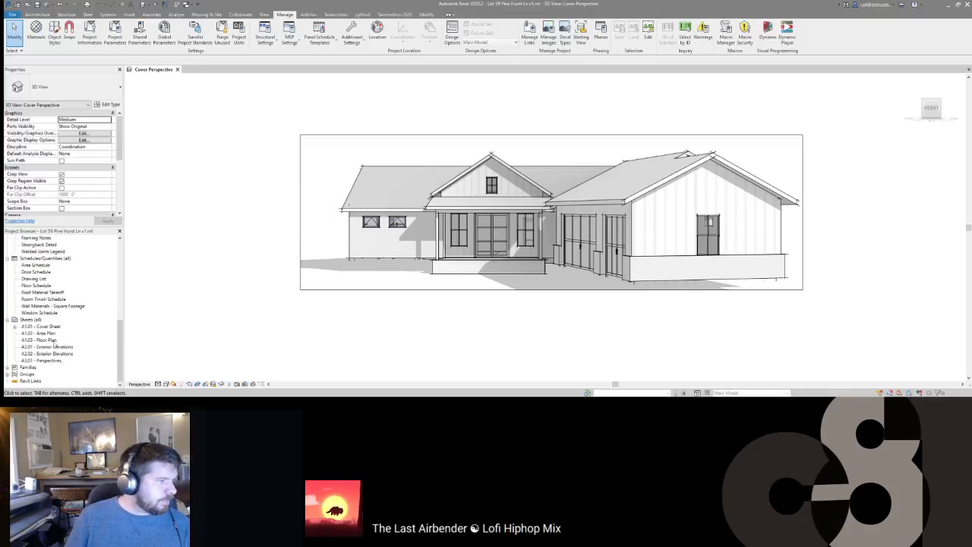
{"action": "double_click", "coordinate": [48, 327]}
{"action": "scroll", "coordinate": [51, 311], "scroll_direction": "up", "scroll_amount": 10}
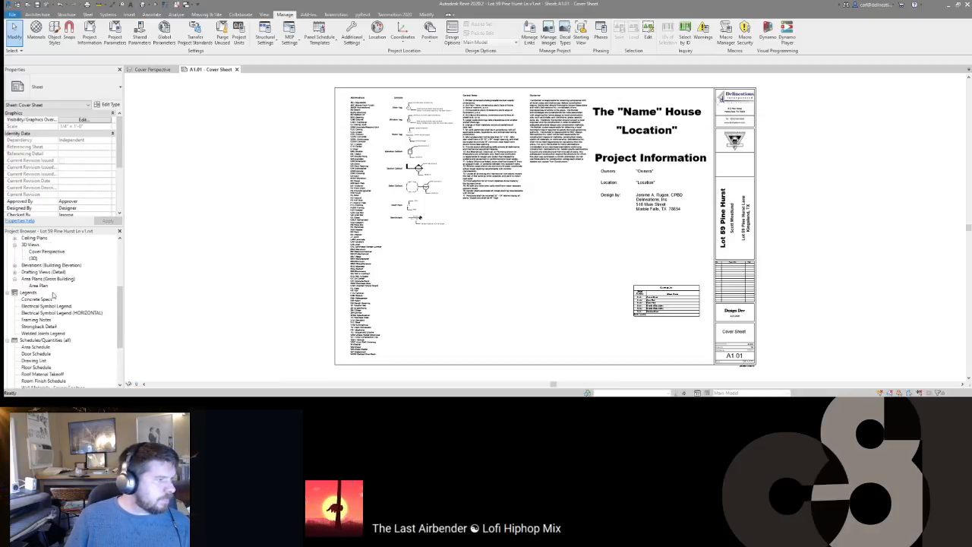
{"action": "scroll", "coordinate": [53, 299], "scroll_direction": "up", "scroll_amount": 1}
{"action": "left_click_drag", "start_coordinate": [47, 320], "coordinate": [534, 289]}
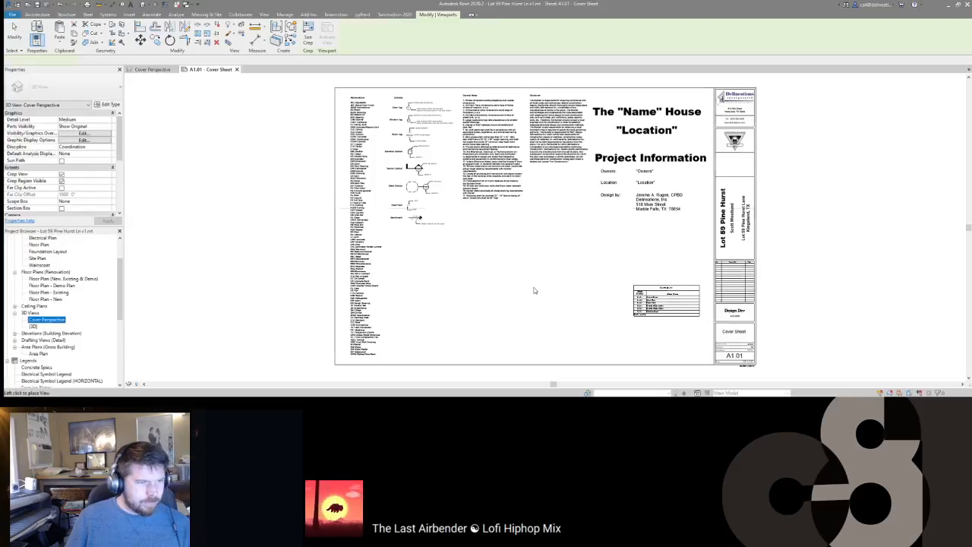
{"action": "left_click", "coordinate": [532, 283]}
Step: Size the viewport crop to 18 inches wide with proportions locked
{"action": "left_click", "coordinate": [308, 37]}
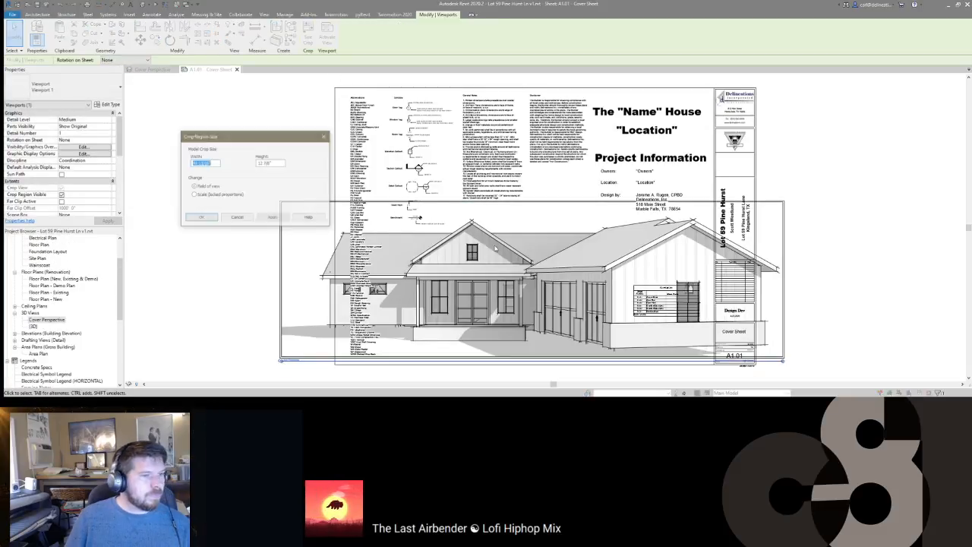
{"action": "left_click", "coordinate": [212, 195]}
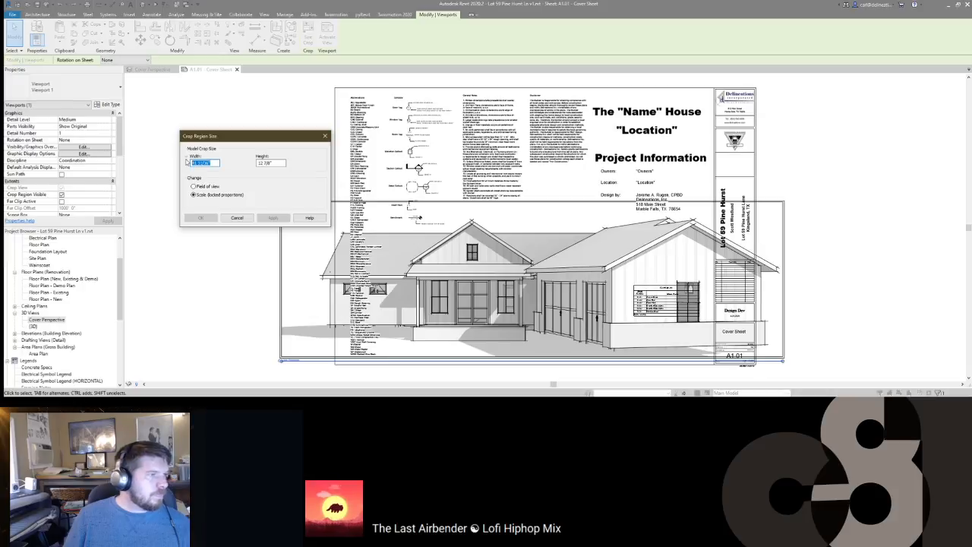
{"action": "type", "text": "18"}
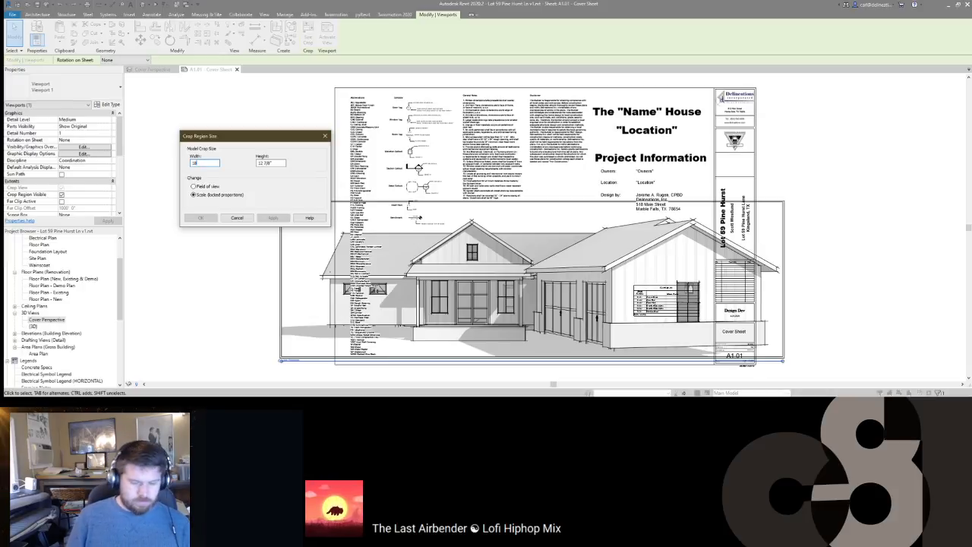
{"action": "left_click", "coordinate": [201, 218]}
Step: Duplicate the viewport type as 'No View Title' with its title hidden
{"action": "left_click", "coordinate": [64, 93]}
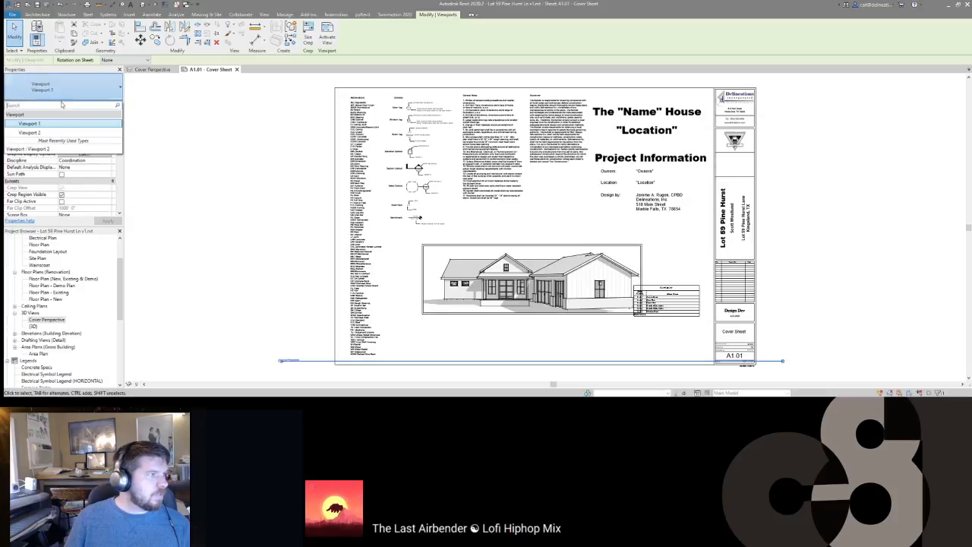
{"action": "left_click", "coordinate": [56, 133]}
{"action": "left_click", "coordinate": [111, 104]}
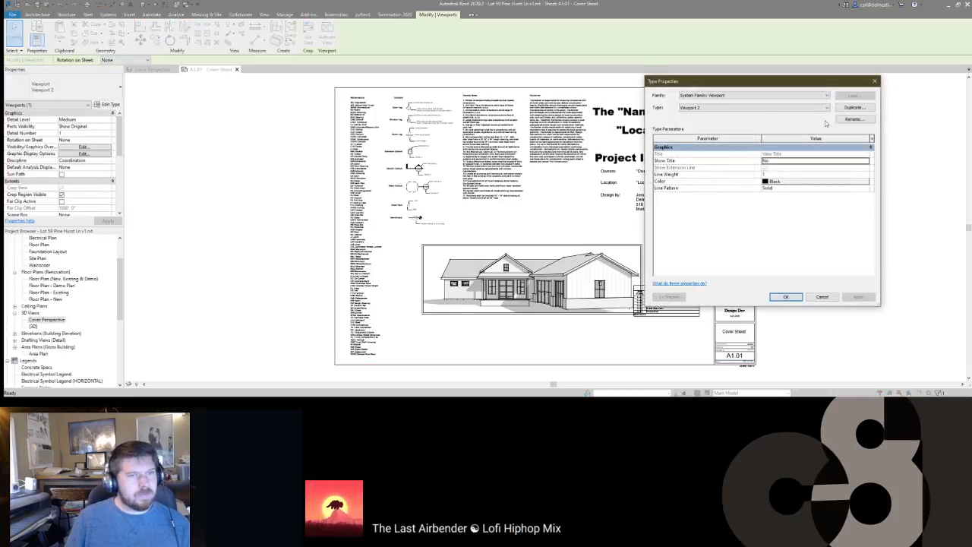
{"action": "left_click", "coordinate": [853, 107]}
{"action": "type", "text": "No View Title"}
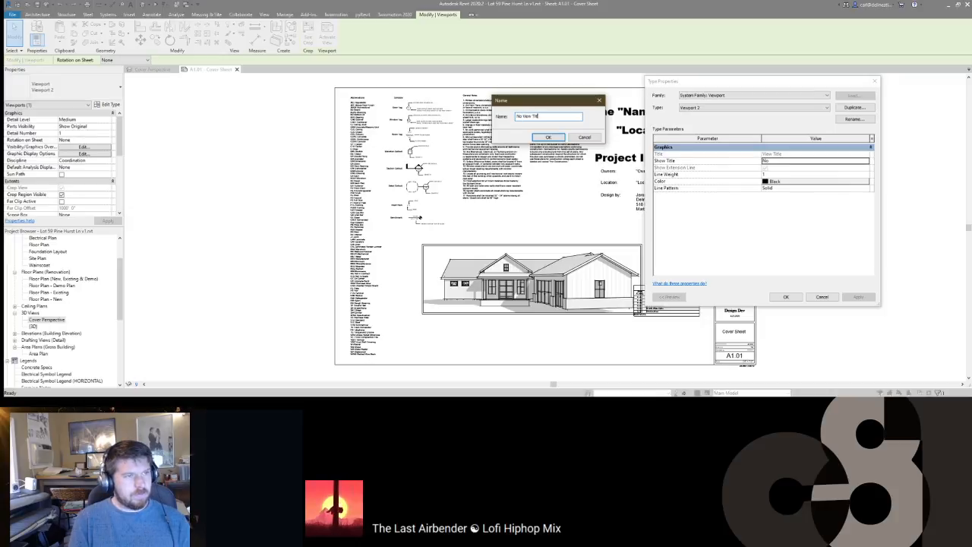
{"action": "key", "text": "Return"}
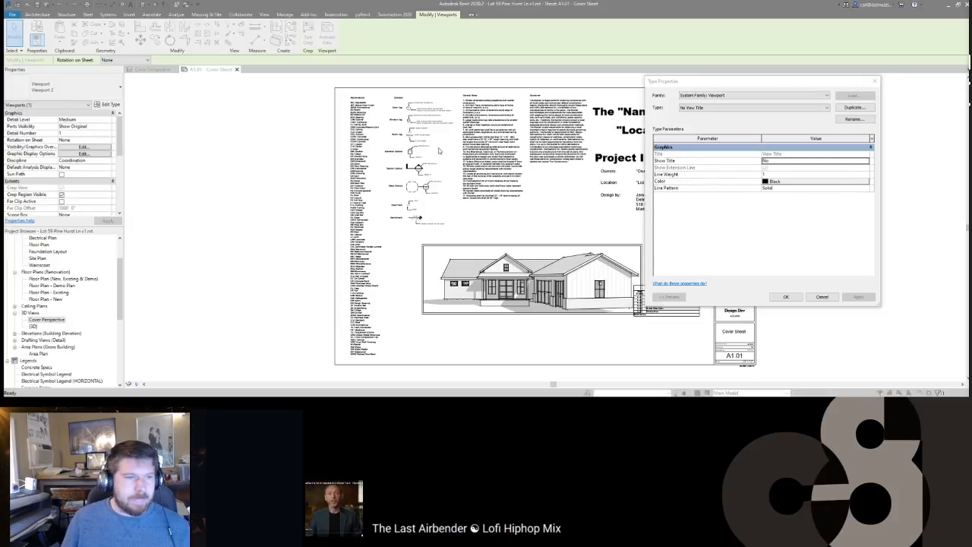
{"action": "left_click", "coordinate": [786, 296]}
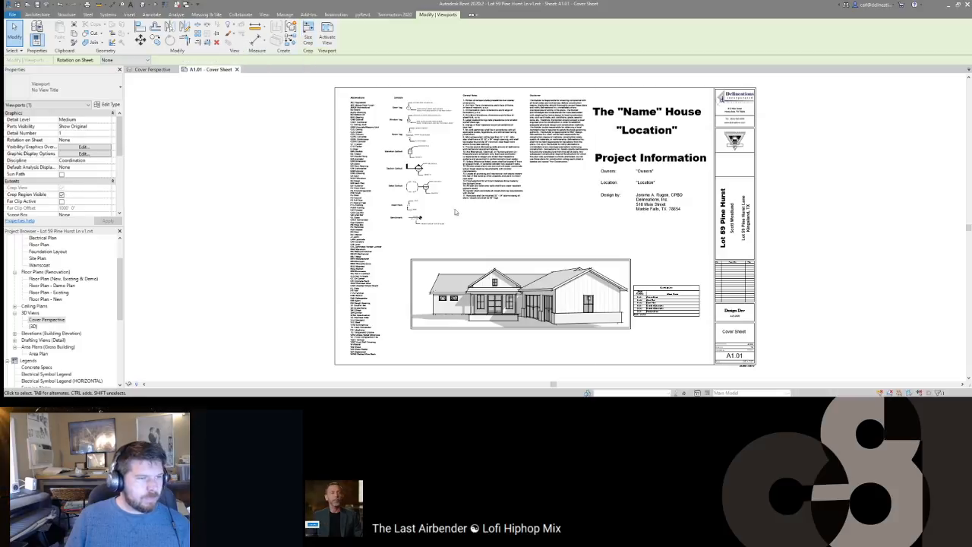
Step: Shift the perspective viewport left and down beside the sheet list
{"action": "left_click_drag", "start_coordinate": [597, 318], "coordinate": [587, 325]}
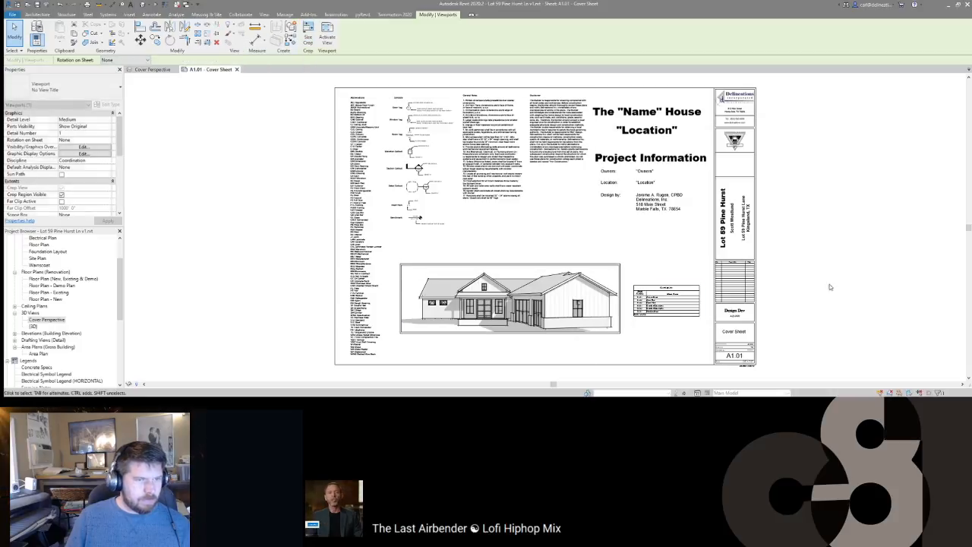
{"action": "left_click", "coordinate": [769, 290]}
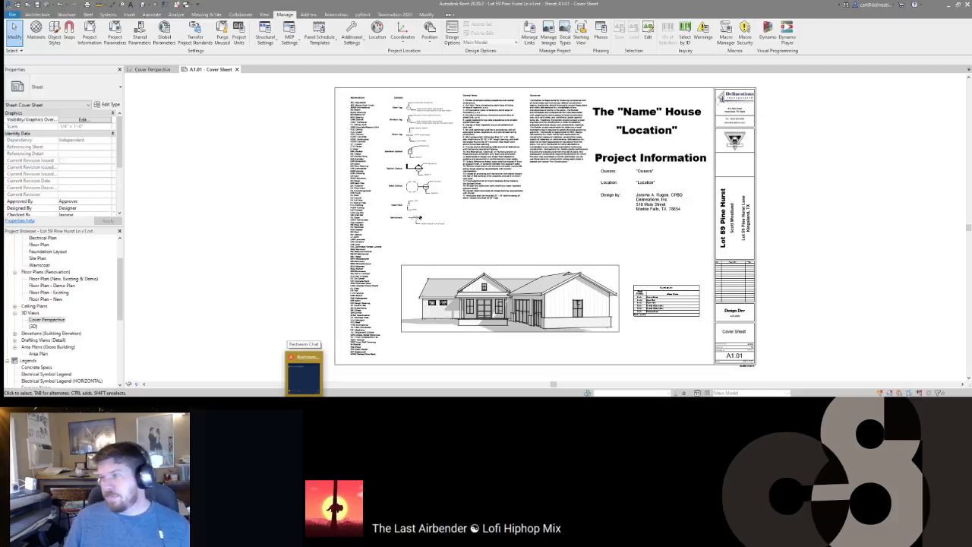
{"action": "left_click", "coordinate": [666, 301]}
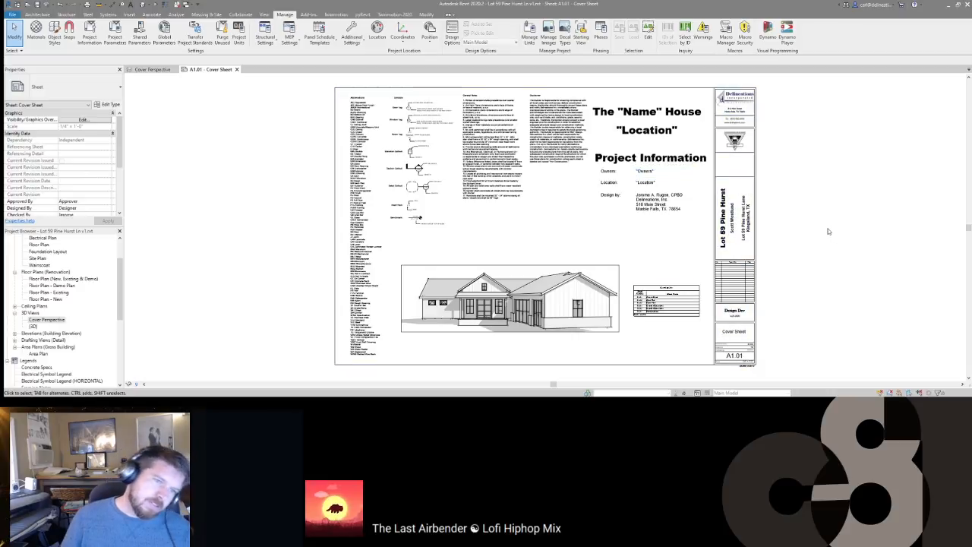
Step: Replace the placeholder heading with 'Lot 59' and the location line with 'Kingsland, TX'
{"action": "double_click", "coordinate": [672, 113]}
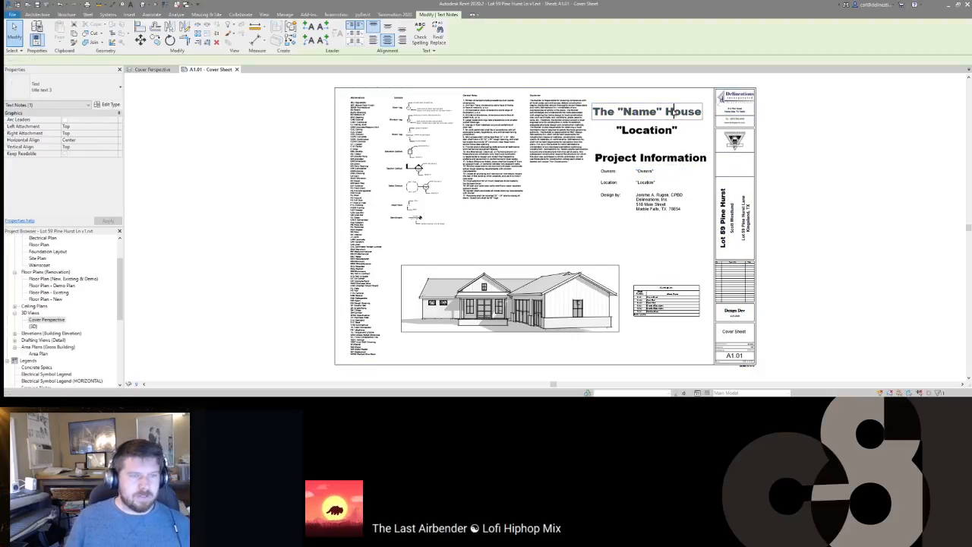
{"action": "key", "text": "ctrl+a"}
{"action": "key", "text": "BackSpace"}
{"action": "type", "text": "Lot 59"}
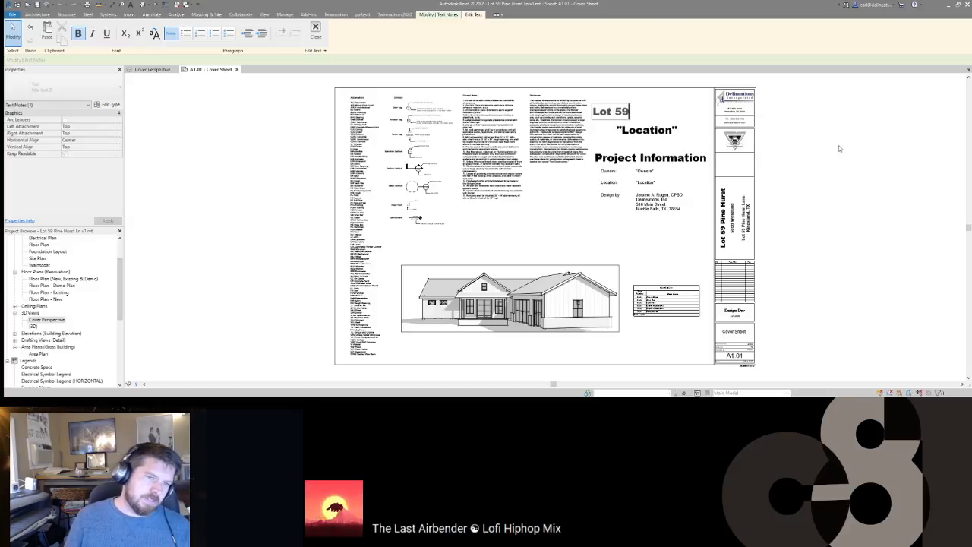
{"action": "left_click", "coordinate": [663, 132]}
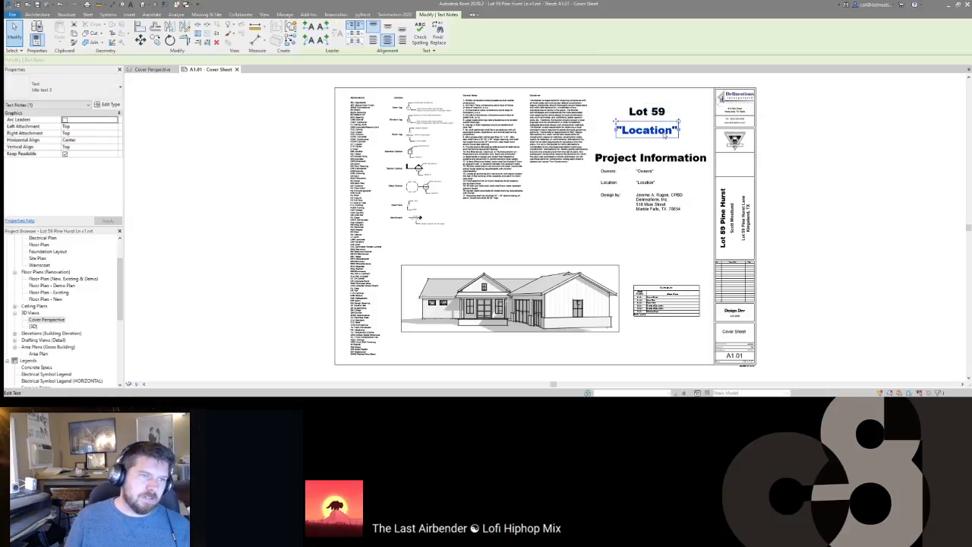
{"action": "double_click", "coordinate": [663, 132]}
{"action": "key", "text": "ctrl+a"}
{"action": "type", "text": "Kingsland, TX"}
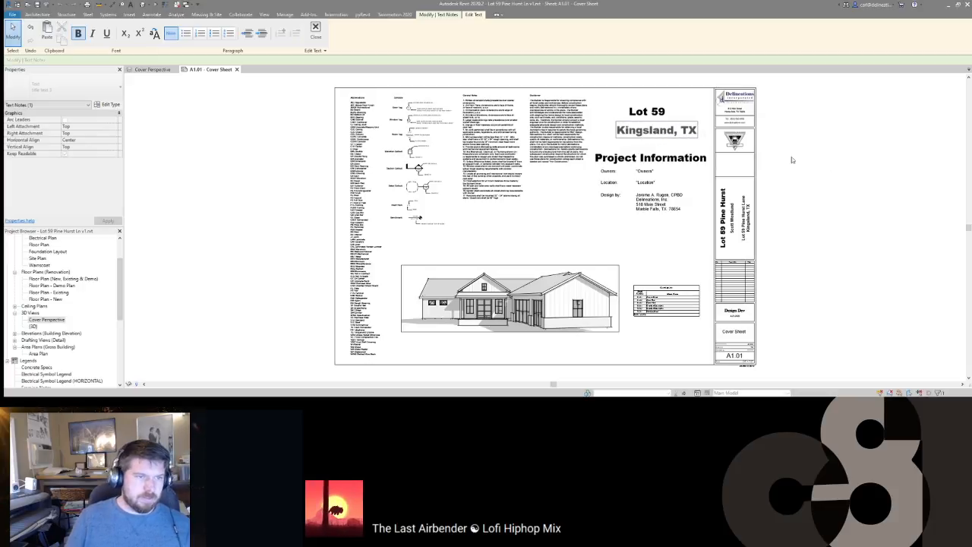
{"action": "left_click", "coordinate": [650, 173]}
{"action": "double_click", "coordinate": [651, 173]}
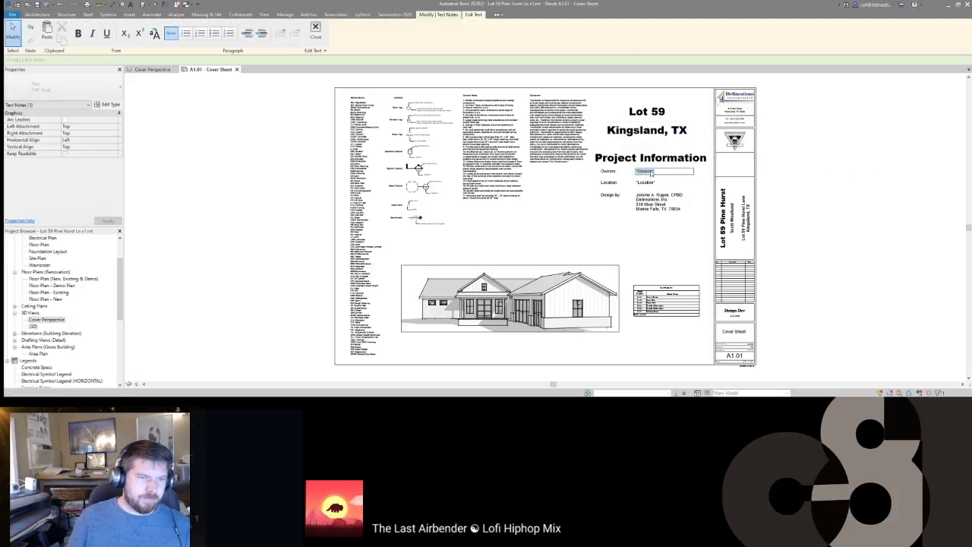
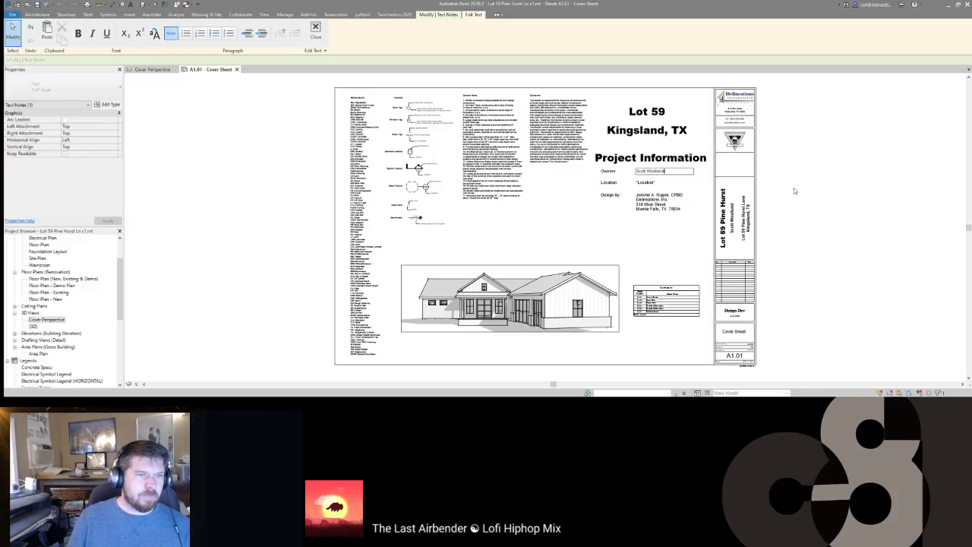
{"action": "left_click", "coordinate": [795, 191]}
{"action": "left_click", "coordinate": [660, 185]}
{"action": "double_click", "coordinate": [662, 184]}
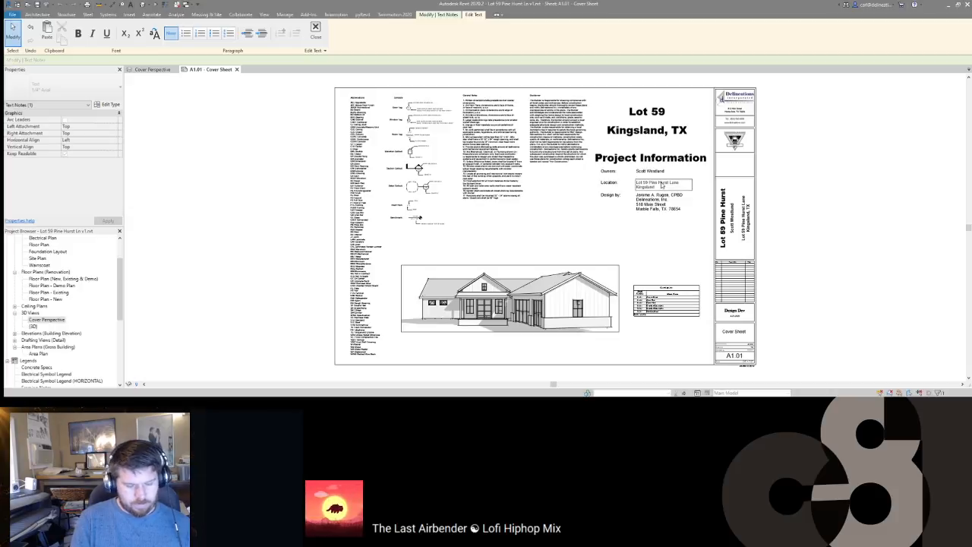
{"action": "left_click", "coordinate": [830, 177]}
{"action": "left_click", "coordinate": [818, 191]}
{"action": "scroll", "coordinate": [737, 345], "scroll_direction": "up", "scroll_amount": 3}
{"action": "middle_click_drag", "start_coordinate": [795, 298], "coordinate": [795, 298]}
Step: Open sheet A1.02 - Area Plan and preview the gross-building Area Plan view
{"action": "scroll", "coordinate": [795, 298], "scroll_direction": "down", "scroll_amount": 3}
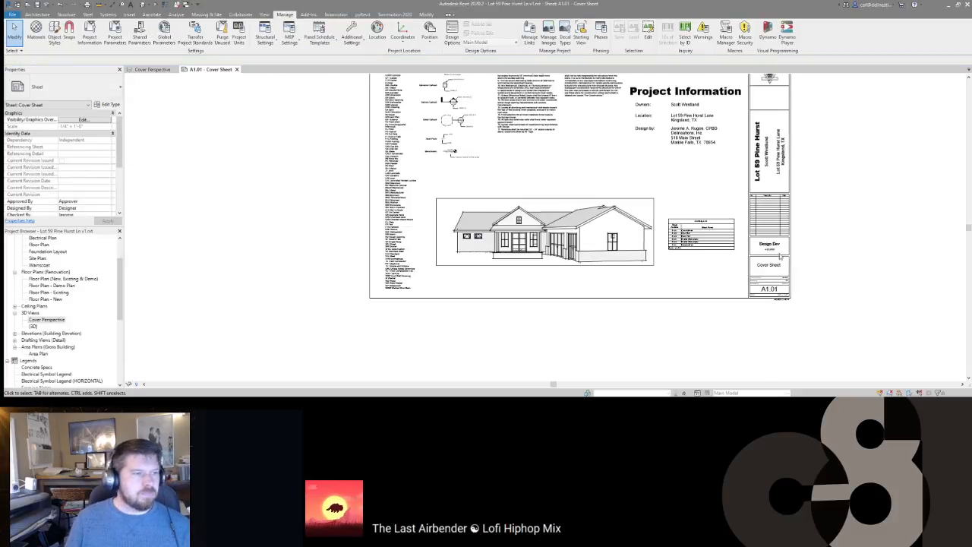
{"action": "scroll", "coordinate": [82, 328], "scroll_direction": "down", "scroll_amount": 6}
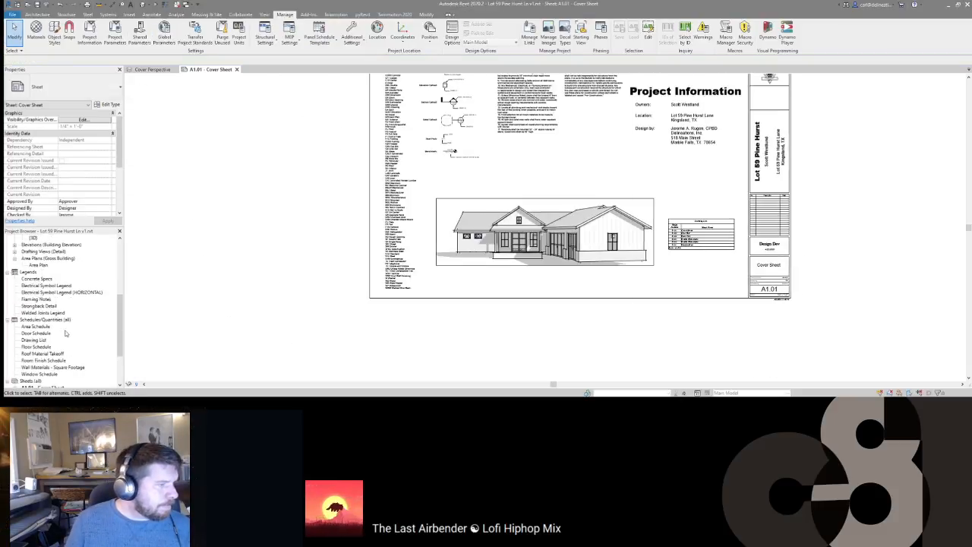
{"action": "double_click", "coordinate": [43, 334]}
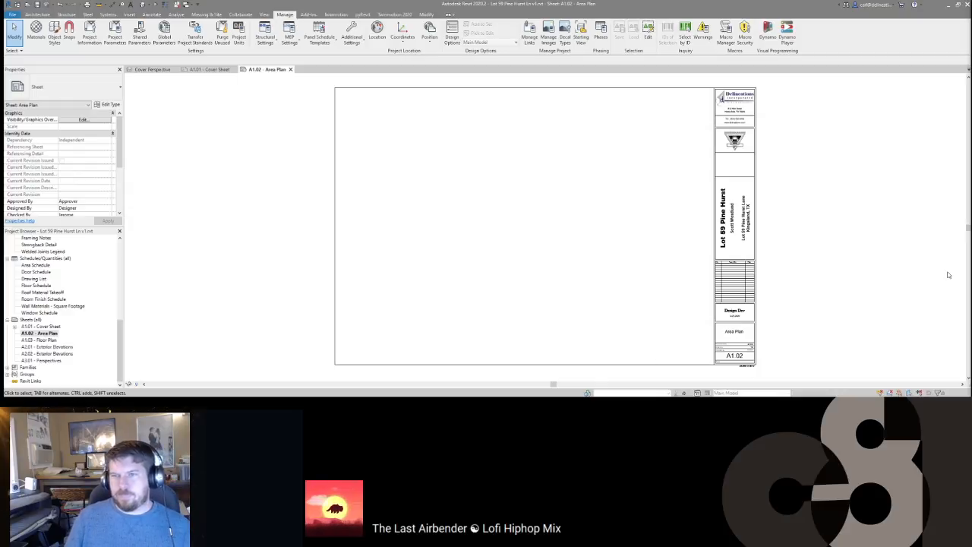
{"action": "left_click", "coordinate": [45, 312]}
{"action": "scroll", "coordinate": [38, 331], "scroll_direction": "up", "scroll_amount": 3}
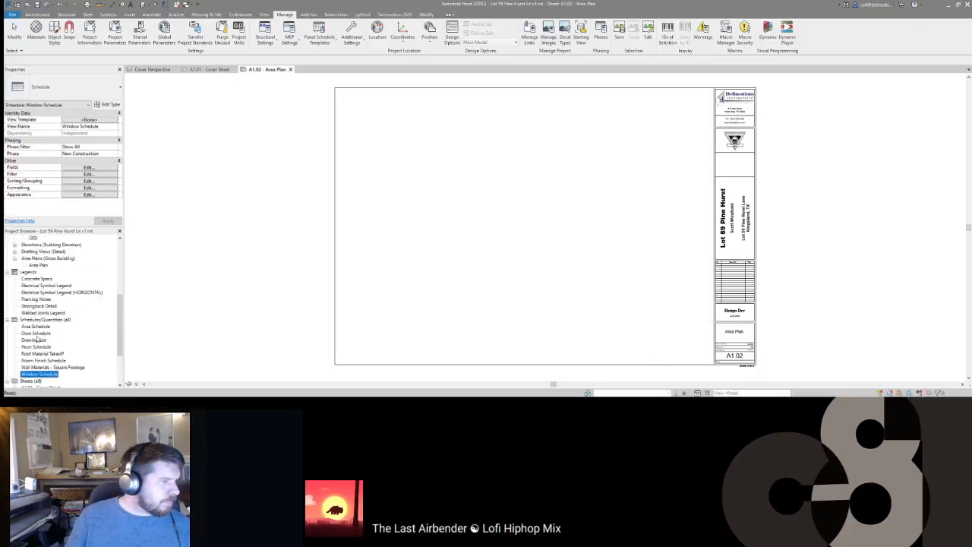
{"action": "scroll", "coordinate": [35, 327], "scroll_direction": "up", "scroll_amount": 5}
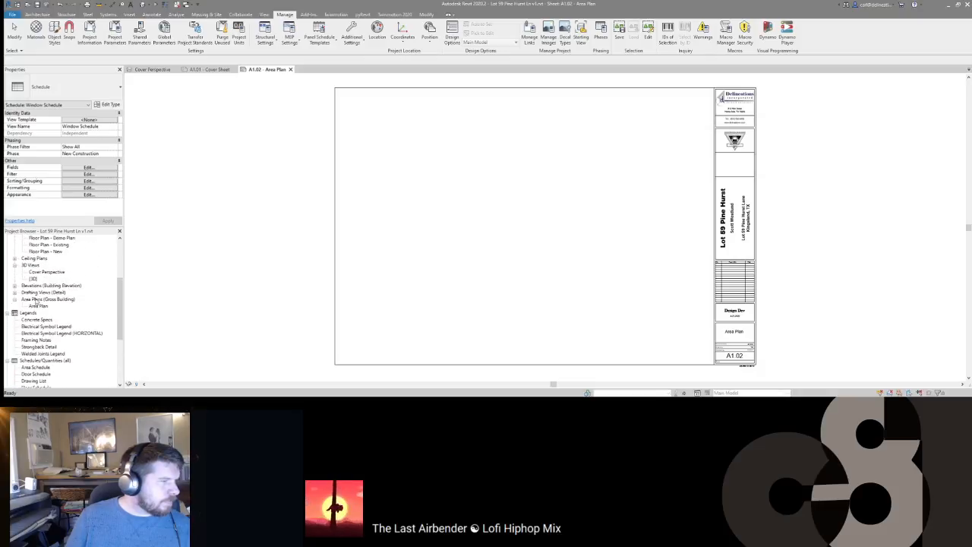
{"action": "left_click", "coordinate": [36, 313]}
{"action": "double_click", "coordinate": [34, 313]}
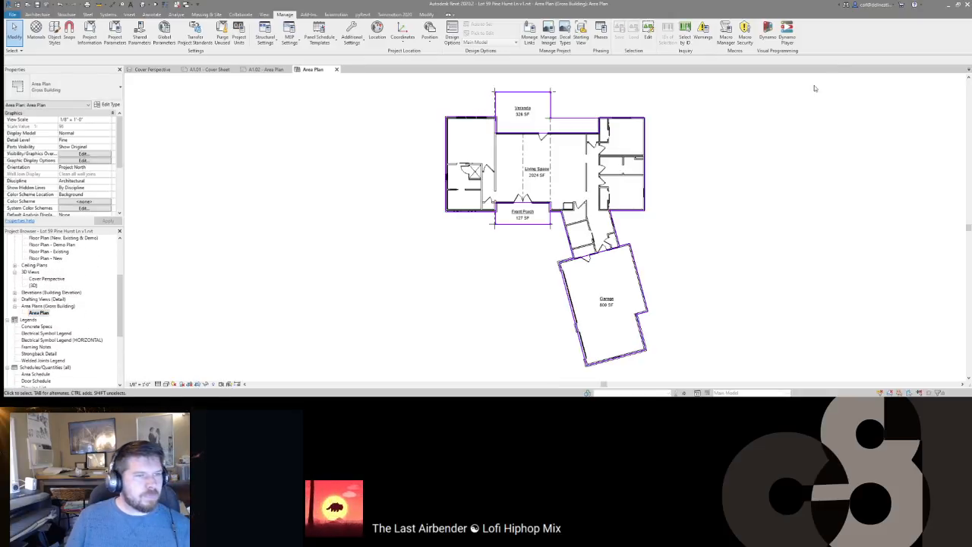
{"action": "left_click", "coordinate": [337, 69]}
Step: Place the Area Plan viewport at the sheet's upper right beside the title block
{"action": "left_click_drag", "start_coordinate": [38, 313], "coordinate": [480, 198]}
{"action": "left_click", "coordinate": [464, 191]}
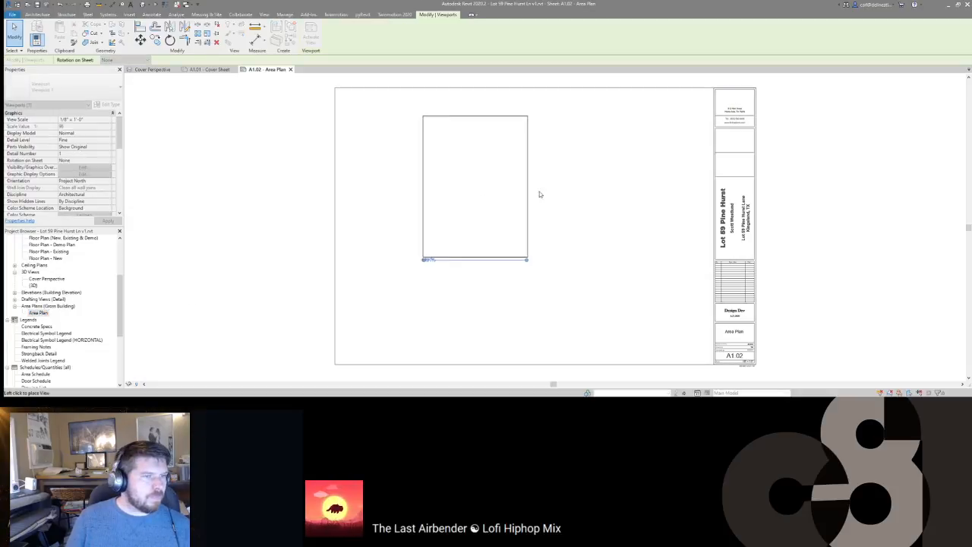
{"action": "left_click", "coordinate": [631, 183]}
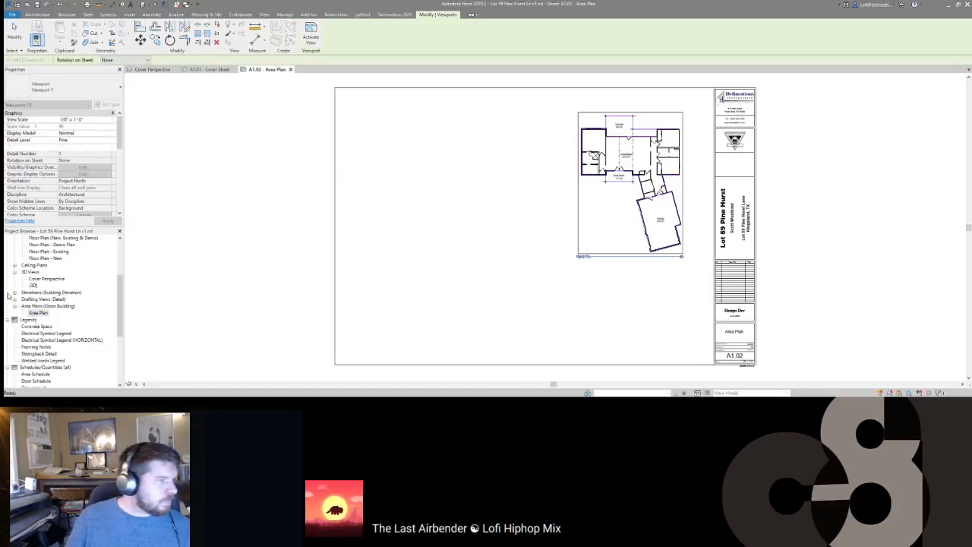
{"action": "scroll", "coordinate": [38, 289], "scroll_direction": "down", "scroll_amount": 5}
{"action": "scroll", "coordinate": [38, 284], "scroll_direction": "up", "scroll_amount": 10}
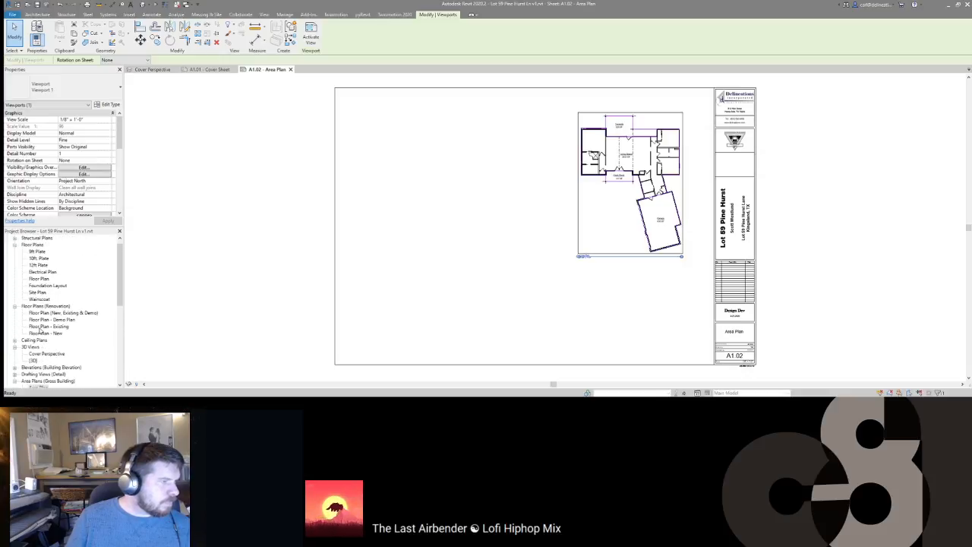
{"action": "scroll", "coordinate": [39, 330], "scroll_direction": "down", "scroll_amount": 5}
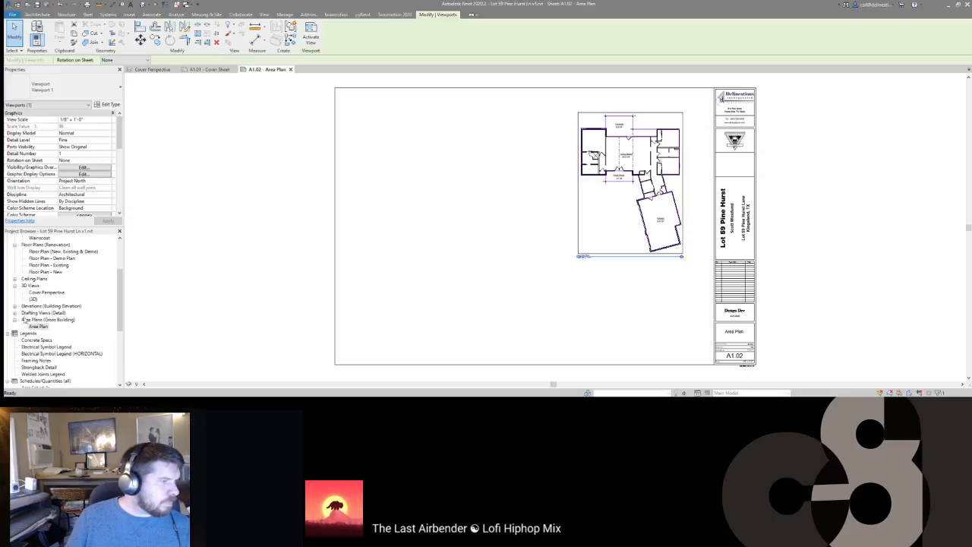
{"action": "scroll", "coordinate": [24, 319], "scroll_direction": "down", "scroll_amount": 6}
Step: Place the Area Schedule below the area plan, then open sheet A1.03 - Floor Plan
{"action": "left_click_drag", "start_coordinate": [32, 313], "coordinate": [610, 308]}
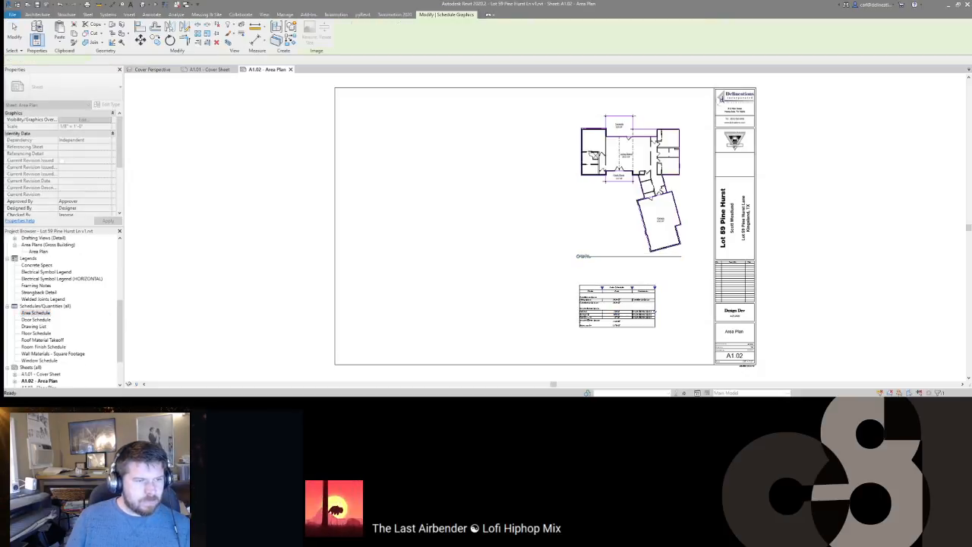
{"action": "left_click", "coordinate": [615, 310]}
{"action": "scroll", "coordinate": [554, 324], "scroll_direction": "up", "scroll_amount": 3}
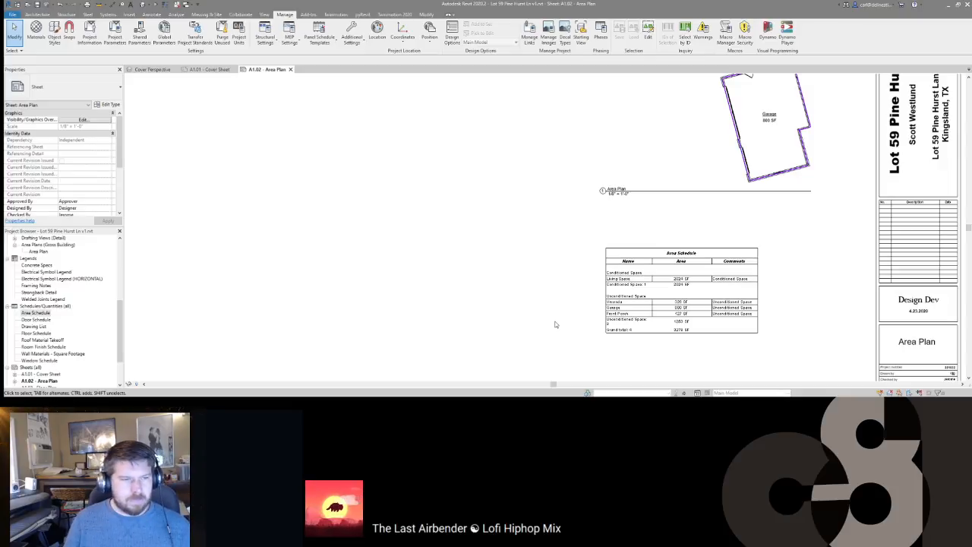
{"action": "scroll", "coordinate": [554, 323], "scroll_direction": "down", "scroll_amount": 4}
{"action": "left_click", "coordinate": [640, 284]}
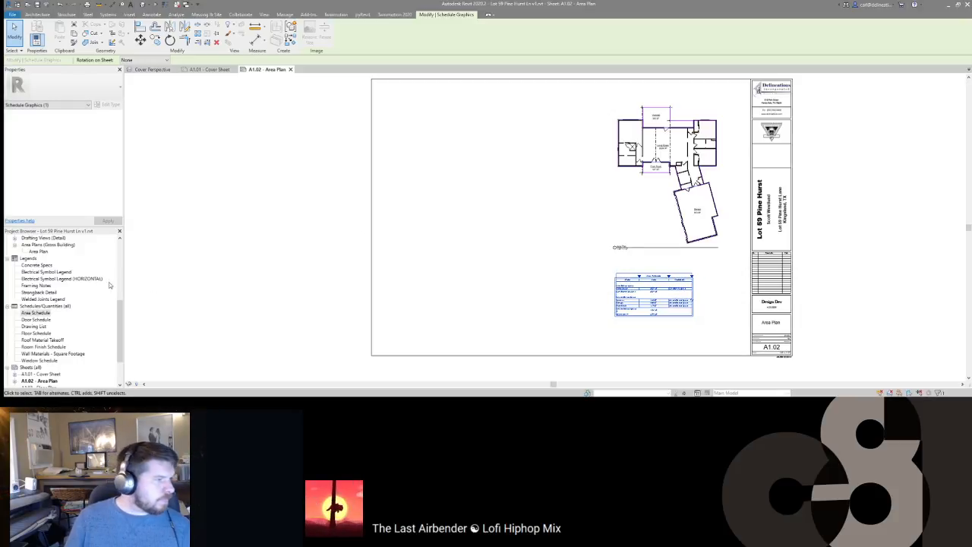
{"action": "scroll", "coordinate": [43, 319], "scroll_direction": "down", "scroll_amount": 2}
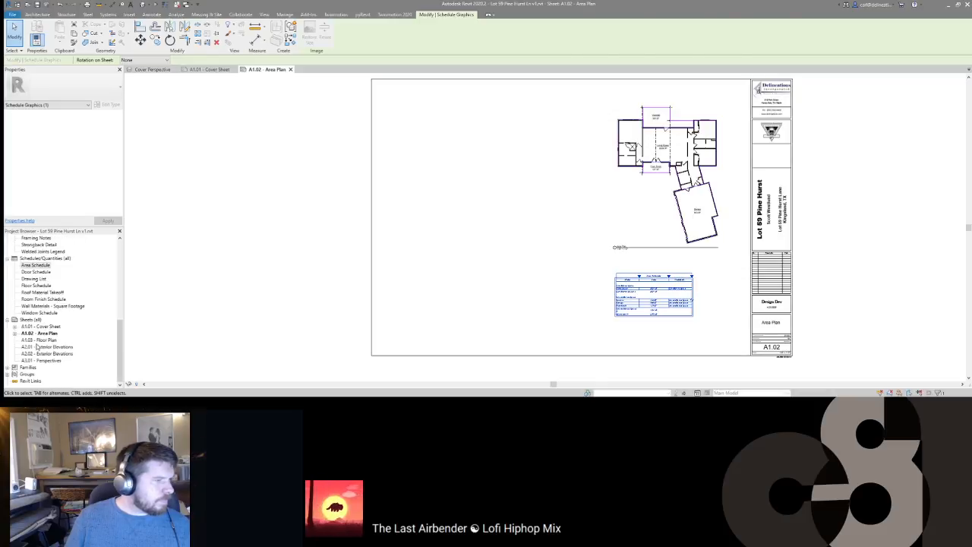
{"action": "double_click", "coordinate": [38, 341]}
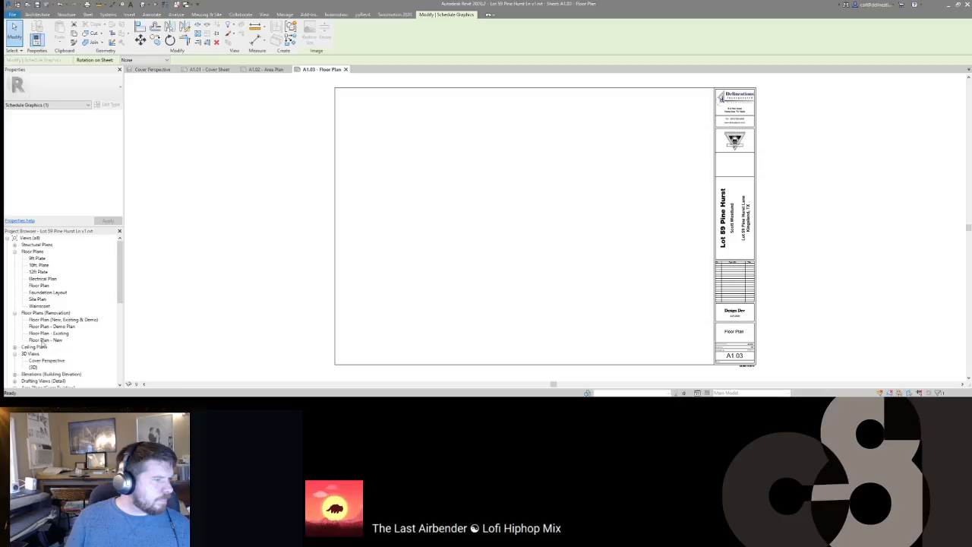
Step: Place the Floor Plan view on sheet A1.03 at 3/16" = 1'-0" scale
{"action": "left_click", "coordinate": [39, 285]}
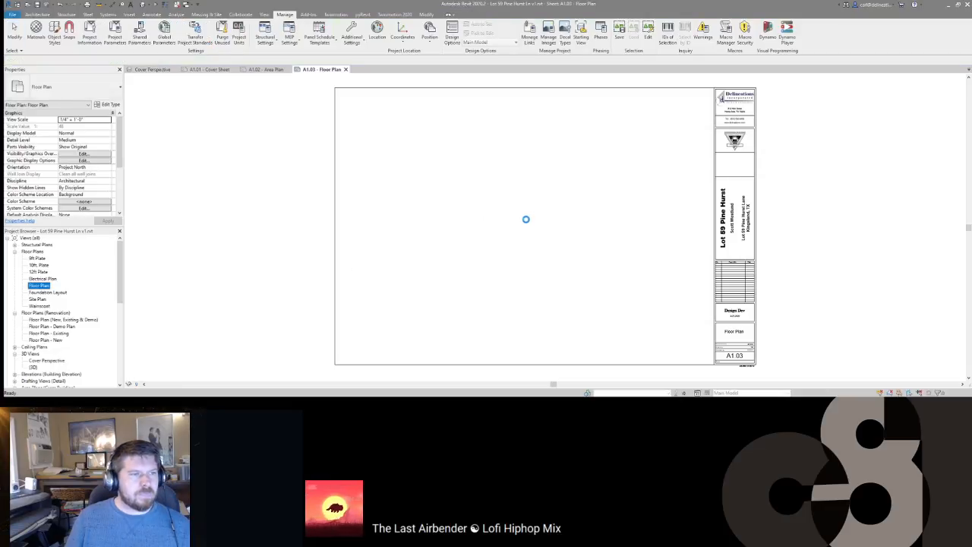
{"action": "left_click", "coordinate": [534, 219]}
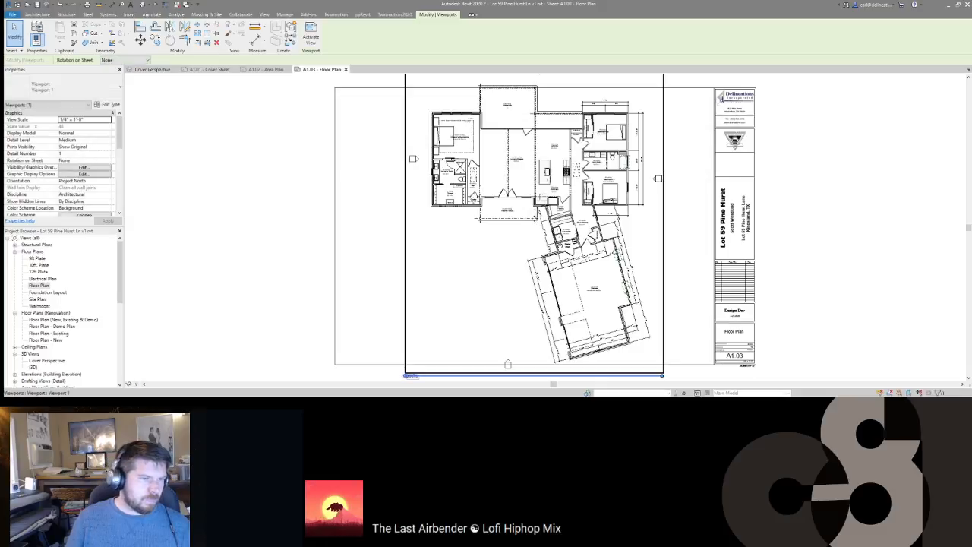
{"action": "scroll", "coordinate": [534, 220], "scroll_direction": "down", "scroll_amount": 1}
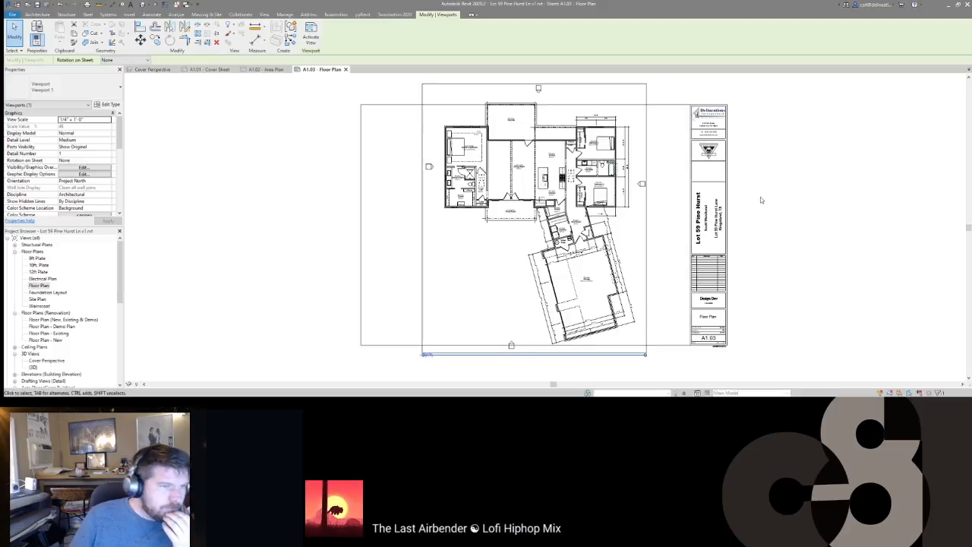
{"action": "left_click", "coordinate": [108, 120]}
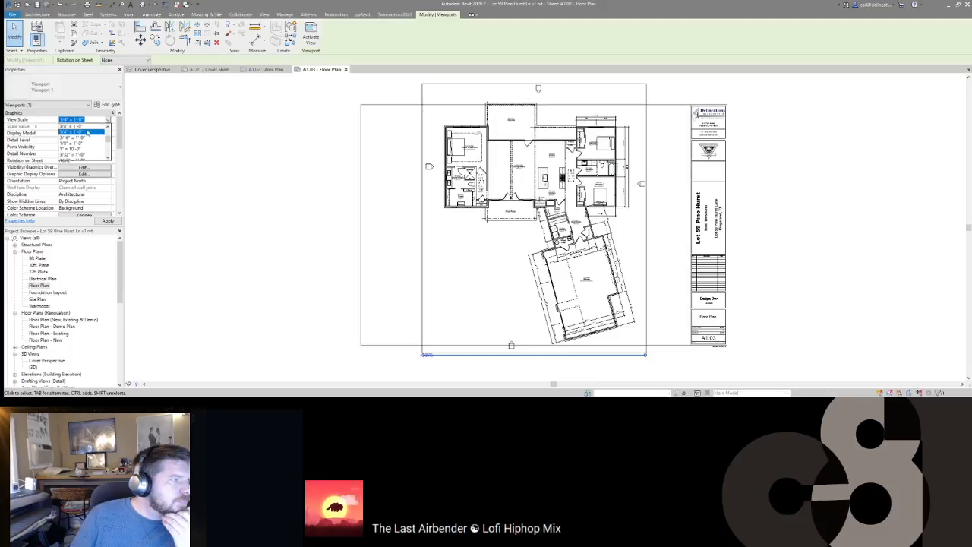
{"action": "left_click", "coordinate": [83, 138]}
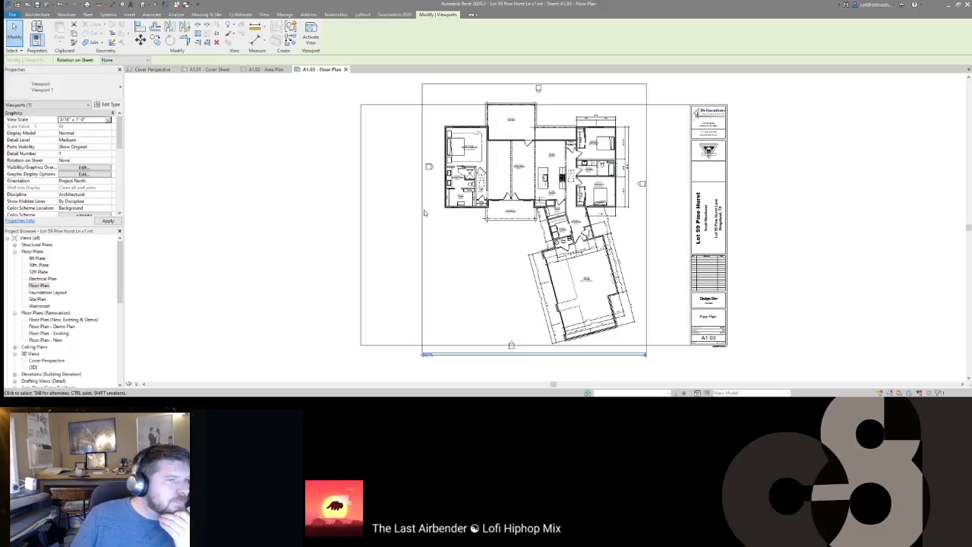
Step: Shift the viewport up and right, shorten its title line, and activate it for editing
{"action": "left_click", "coordinate": [762, 226]}
{"action": "left_click_drag", "start_coordinate": [521, 254], "coordinate": [549, 223]}
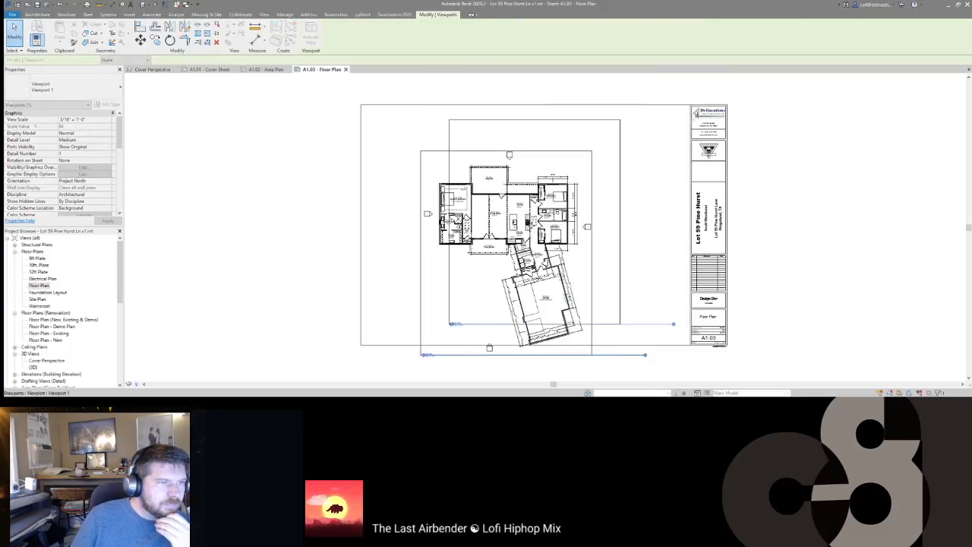
{"action": "left_click", "coordinate": [790, 237]}
{"action": "left_click", "coordinate": [458, 328]}
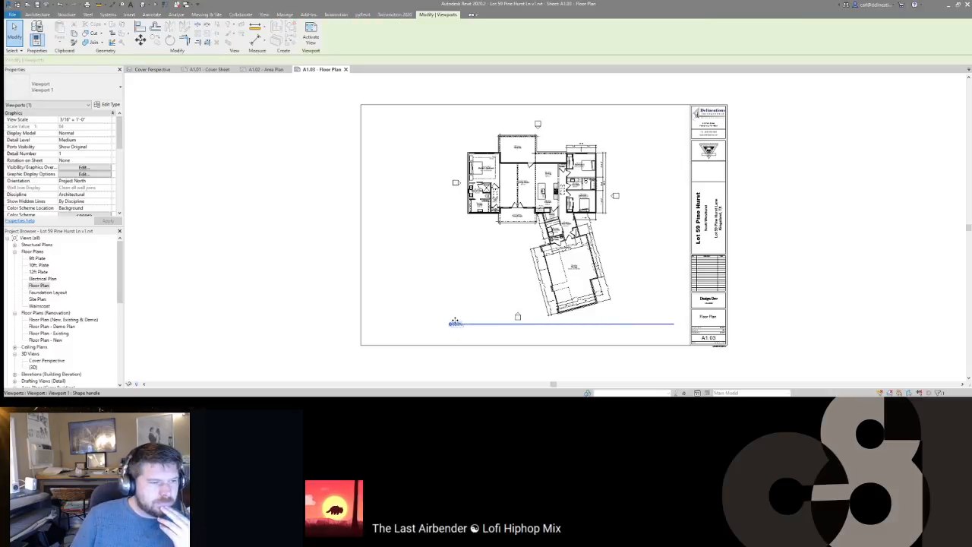
{"action": "left_click_drag", "start_coordinate": [453, 325], "coordinate": [460, 332]}
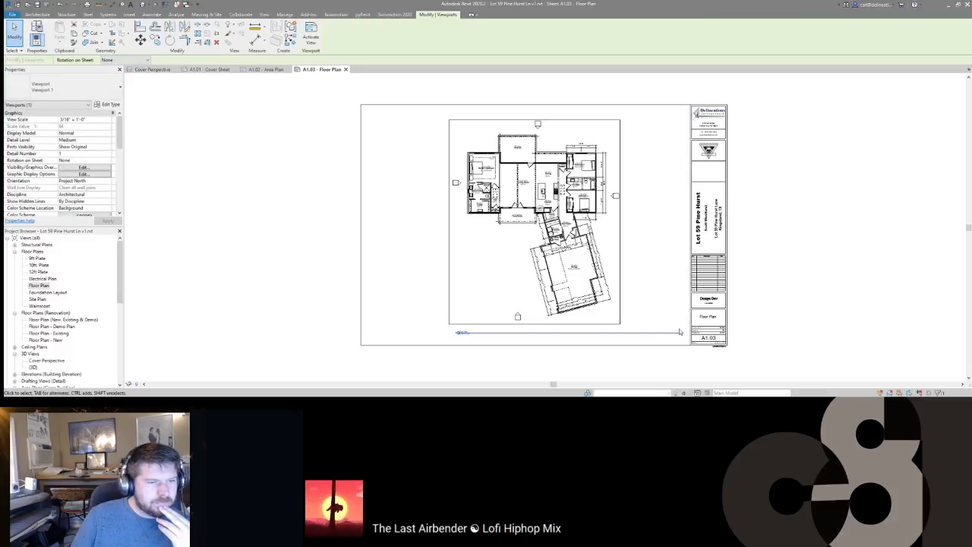
{"action": "left_click_drag", "start_coordinate": [681, 332], "coordinate": [617, 333]}
{"action": "left_click", "coordinate": [775, 316]}
{"action": "scroll", "coordinate": [499, 192], "scroll_direction": "up", "scroll_amount": 4}
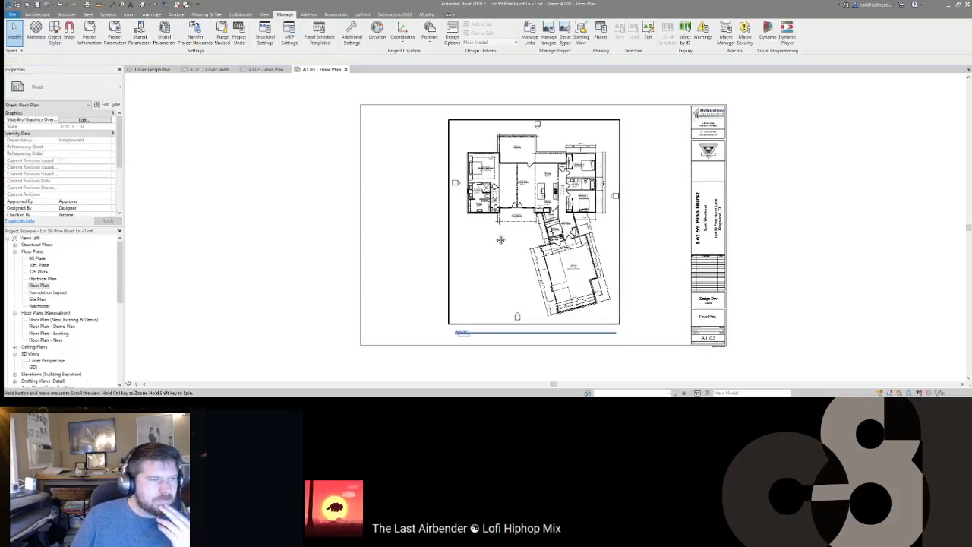
{"action": "double_click", "coordinate": [522, 154]}
Step: Dimension from the Owner's Bedroom left wall via the closet wall to Bedroom 2's right wall
{"action": "middle_click_drag", "start_coordinate": [522, 154], "coordinate": [547, 199]}
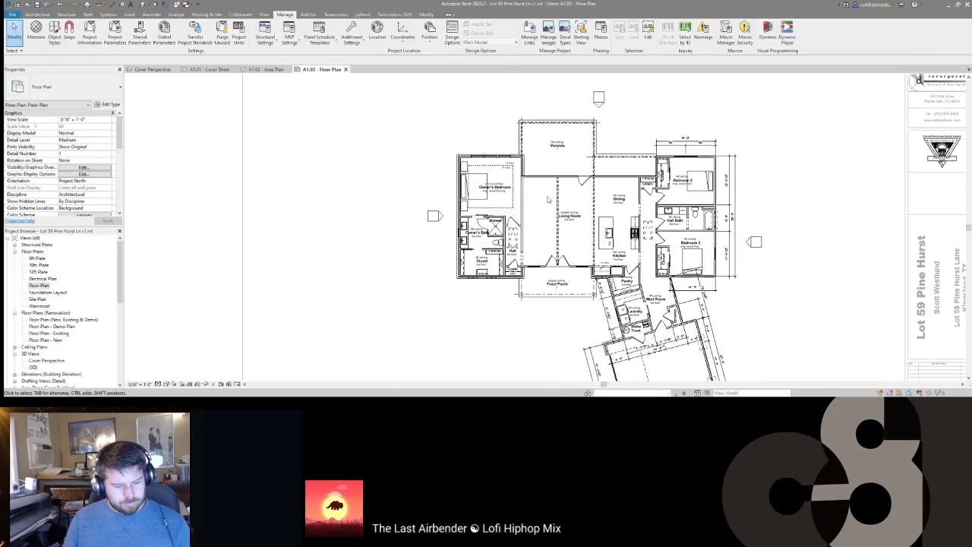
{"action": "key", "text": "i"}
{"action": "scroll", "coordinate": [478, 165], "scroll_direction": "up", "scroll_amount": 4}
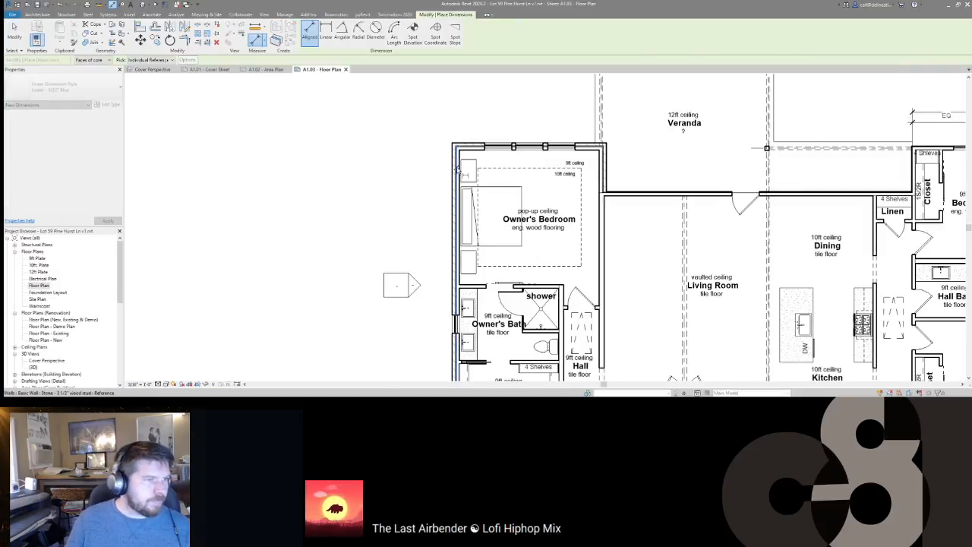
{"action": "scroll", "coordinate": [478, 169], "scroll_direction": "down", "scroll_amount": 4}
{"action": "scroll", "coordinate": [718, 186], "scroll_direction": "up", "scroll_amount": 4}
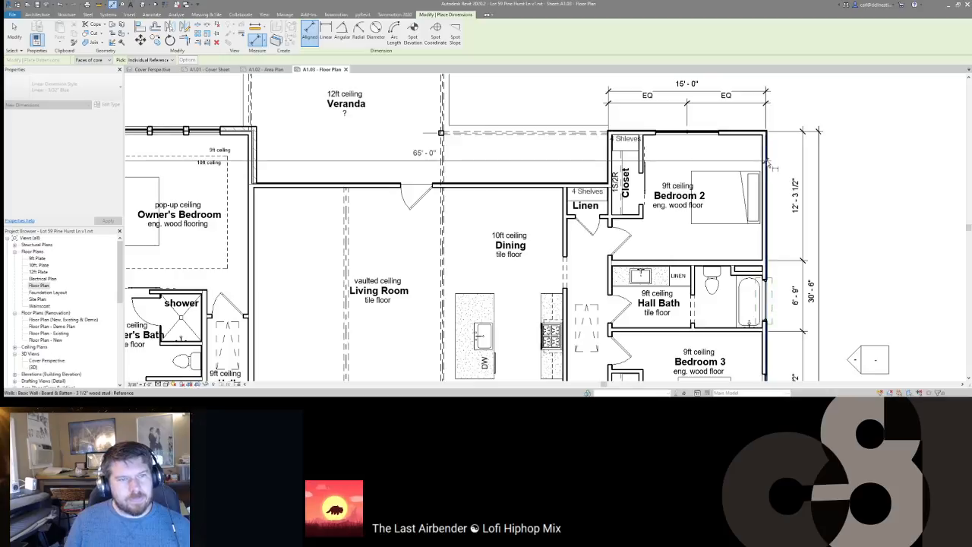
{"action": "scroll", "coordinate": [718, 189], "scroll_direction": "down", "scroll_amount": 3}
{"action": "scroll", "coordinate": [607, 154], "scroll_direction": "down", "scroll_amount": 1}
{"action": "middle_click_drag", "start_coordinate": [608, 154], "coordinate": [655, 227]}
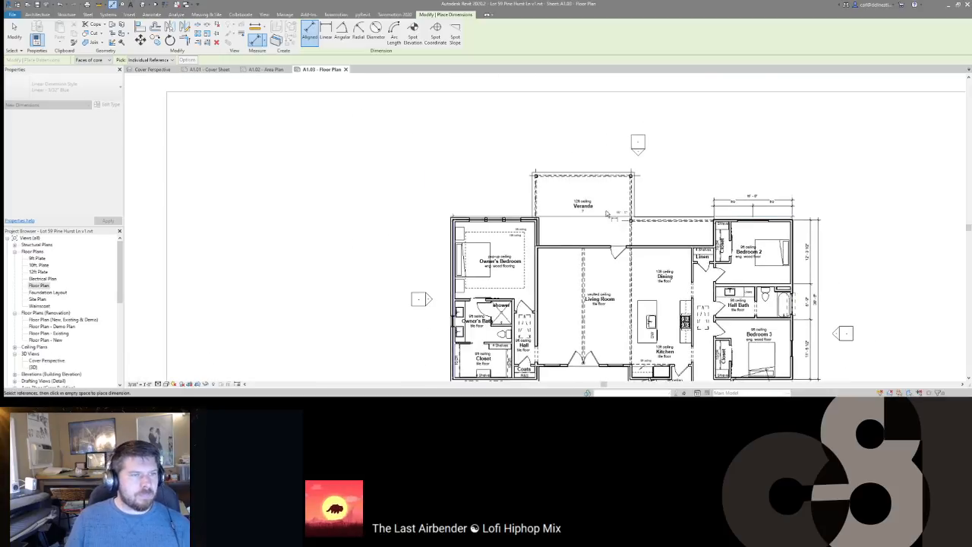
{"action": "left_click", "coordinate": [570, 121]}
{"action": "scroll", "coordinate": [456, 239], "scroll_direction": "up", "scroll_amount": 3}
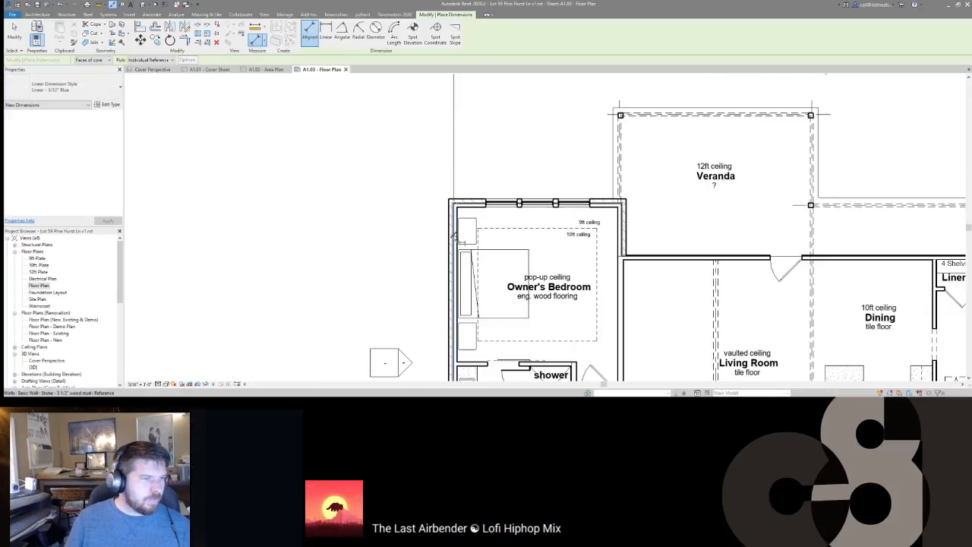
{"action": "left_click", "coordinate": [456, 239]}
{"action": "scroll", "coordinate": [768, 225], "scroll_direction": "down", "scroll_amount": 1}
{"action": "middle_click_drag", "start_coordinate": [768, 226], "coordinate": [499, 222]}
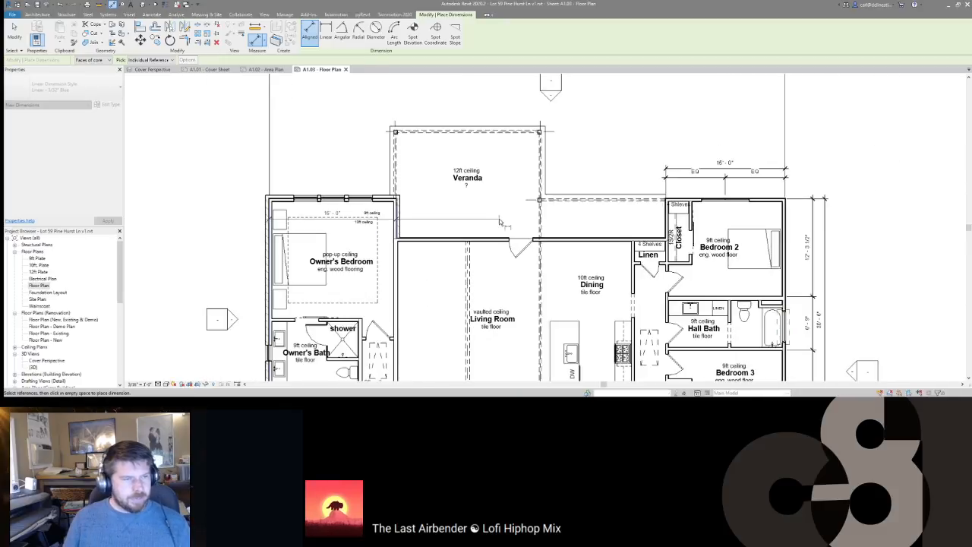
{"action": "scroll", "coordinate": [659, 213], "scroll_direction": "up", "scroll_amount": 3}
{"action": "left_click", "coordinate": [673, 221]}
{"action": "left_click", "coordinate": [914, 242]}
{"action": "scroll", "coordinate": [914, 240], "scroll_direction": "down", "scroll_amount": 3}
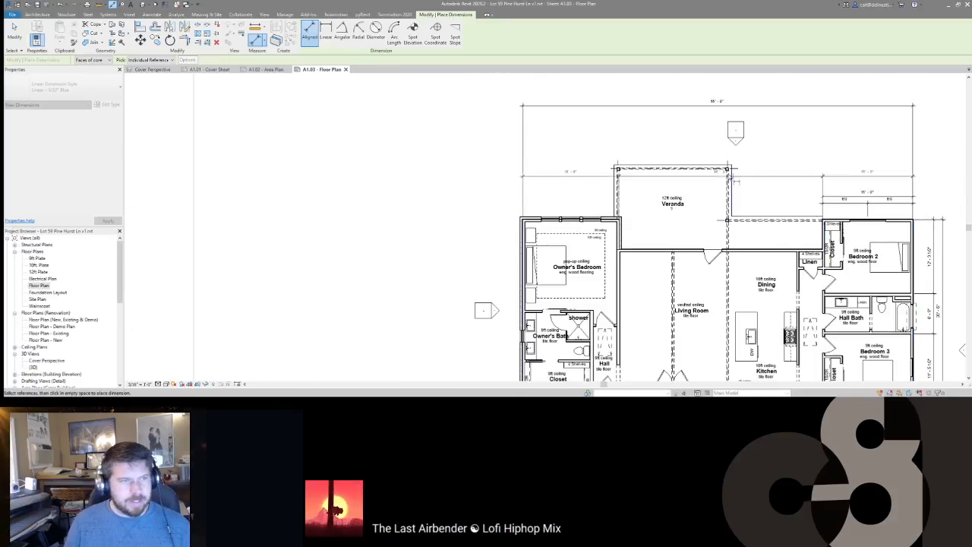
{"action": "left_click", "coordinate": [656, 120]}
{"action": "scroll", "coordinate": [519, 251], "scroll_direction": "up", "scroll_amount": 3}
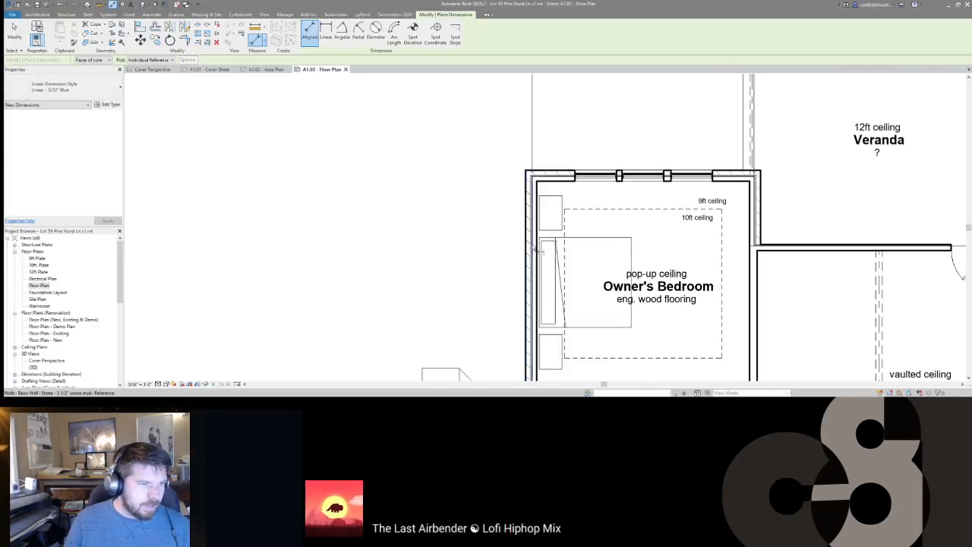
Step: Start another dimension at the Owner's Bedroom left wall, then cancel it
{"action": "left_click", "coordinate": [531, 250]}
{"action": "middle_click_drag", "start_coordinate": [807, 222], "coordinate": [653, 221]}
{"action": "scroll", "coordinate": [654, 221], "scroll_direction": "down", "scroll_amount": 2}
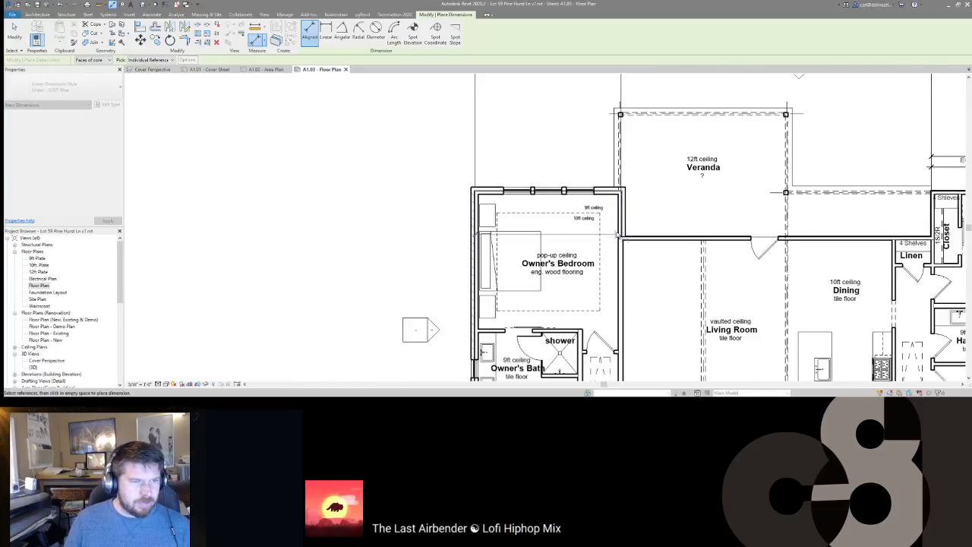
{"action": "scroll", "coordinate": [537, 219], "scroll_direction": "down", "scroll_amount": 1}
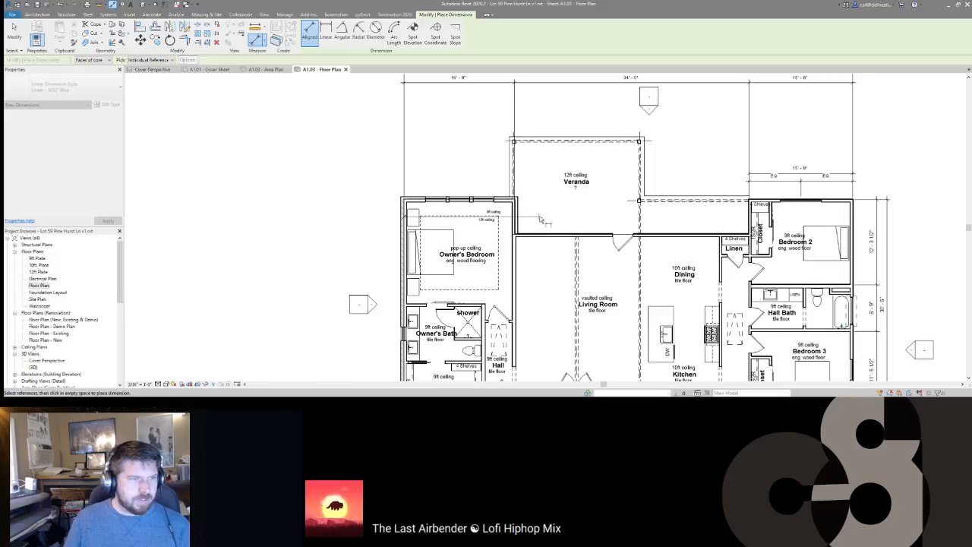
{"action": "key", "text": "Escape"}
Step: Add a chained dimension from the bedroom's right wall to the closet wall, placed above the plan
{"action": "scroll", "coordinate": [414, 217], "scroll_direction": "up", "scroll_amount": 3}
{"action": "middle_click_drag", "start_coordinate": [414, 217], "coordinate": [553, 213]}
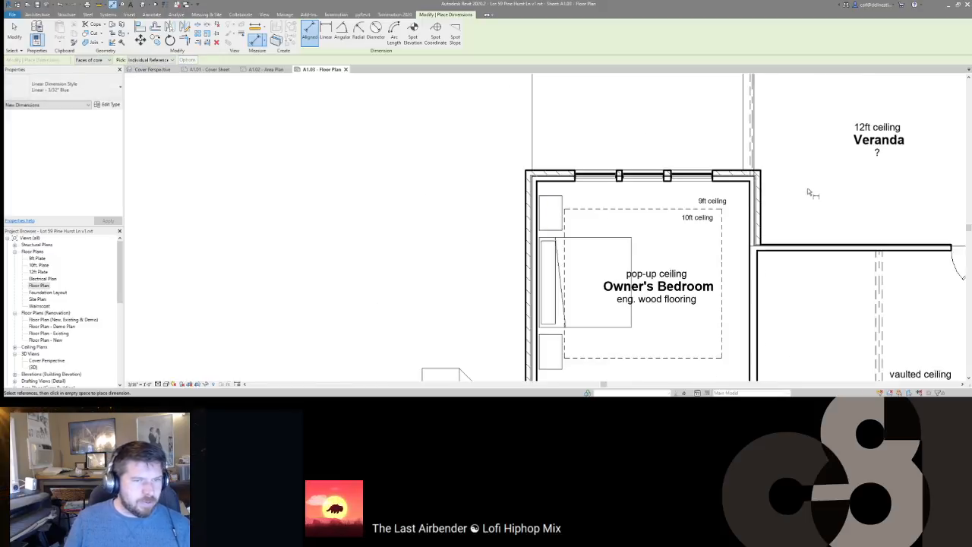
{"action": "left_click", "coordinate": [753, 214]}
{"action": "middle_click_drag", "start_coordinate": [752, 213], "coordinate": [548, 201]}
{"action": "scroll", "coordinate": [549, 201], "scroll_direction": "down", "scroll_amount": 2}
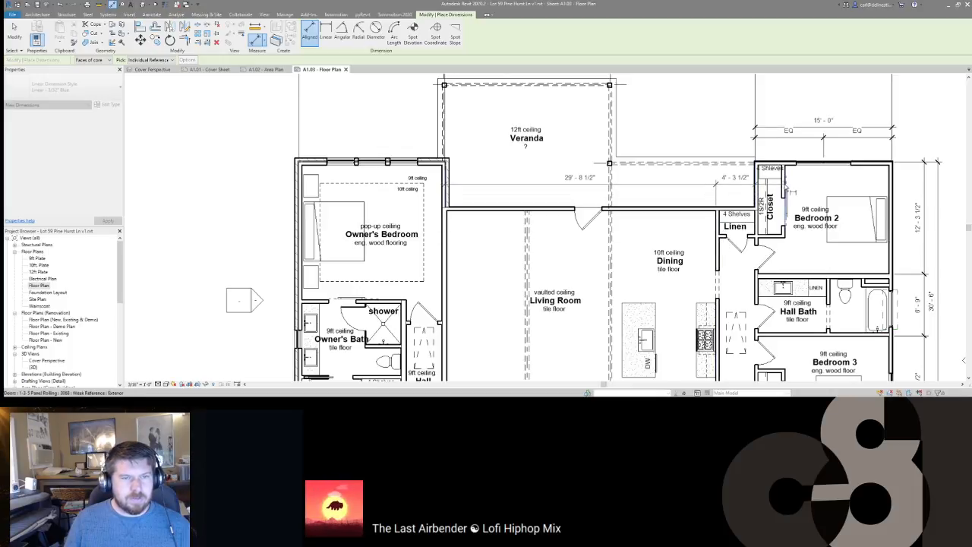
{"action": "scroll", "coordinate": [782, 187], "scroll_direction": "up", "scroll_amount": 3}
{"action": "left_click", "coordinate": [783, 191]}
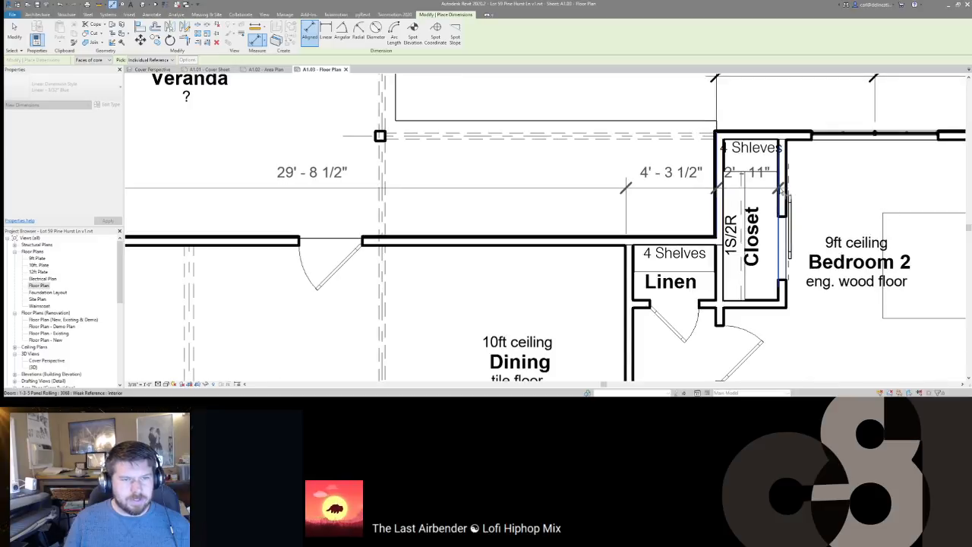
{"action": "scroll", "coordinate": [783, 192], "scroll_direction": "down", "scroll_amount": 5}
{"action": "scroll", "coordinate": [734, 191], "scroll_direction": "up", "scroll_amount": 4}
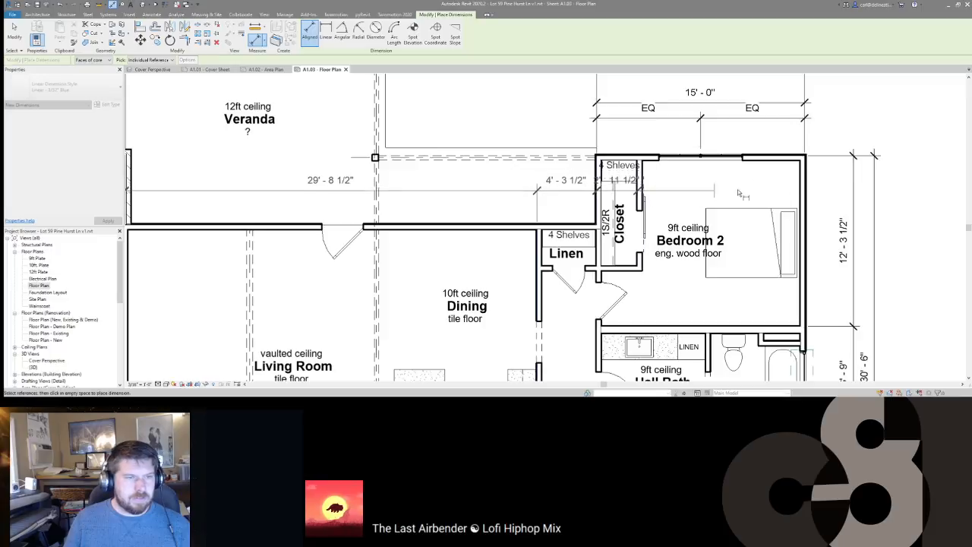
{"action": "scroll", "coordinate": [805, 191], "scroll_direction": "down", "scroll_amount": 2}
{"action": "middle_click_drag", "start_coordinate": [662, 186], "coordinate": [684, 273]}
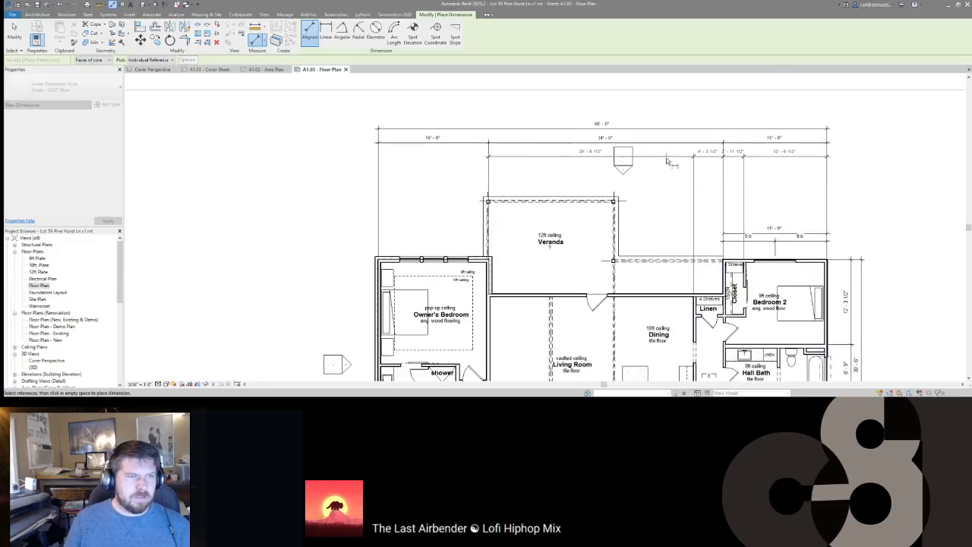
{"action": "left_click", "coordinate": [667, 160]}
{"action": "scroll", "coordinate": [767, 280], "scroll_direction": "up", "scroll_amount": 4}
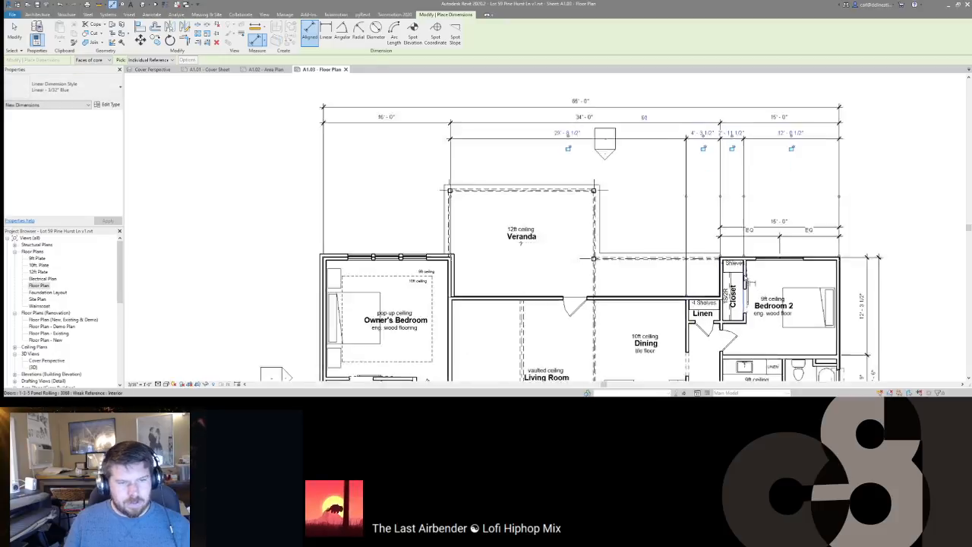
{"action": "scroll", "coordinate": [741, 284], "scroll_direction": "down", "scroll_amount": 2}
{"action": "key", "text": "Escape"}
{"action": "key", "text": "Escape"}
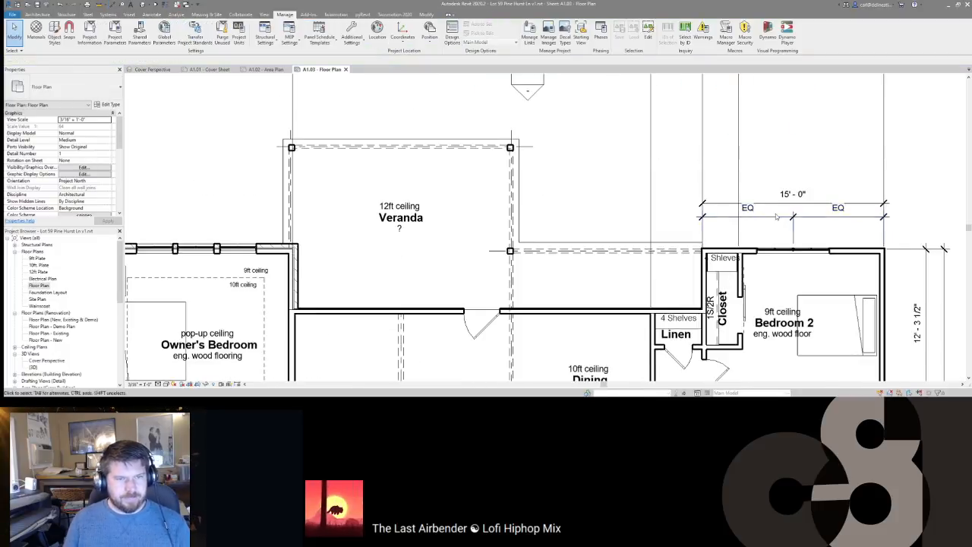
Step: Change the 15'-0" EQ dimension's display and witness lines to give 4'-6 1/2" and 7'-6" segments
{"action": "scroll", "coordinate": [731, 263], "scroll_direction": "down", "scroll_amount": 3}
{"action": "left_click", "coordinate": [732, 264]}
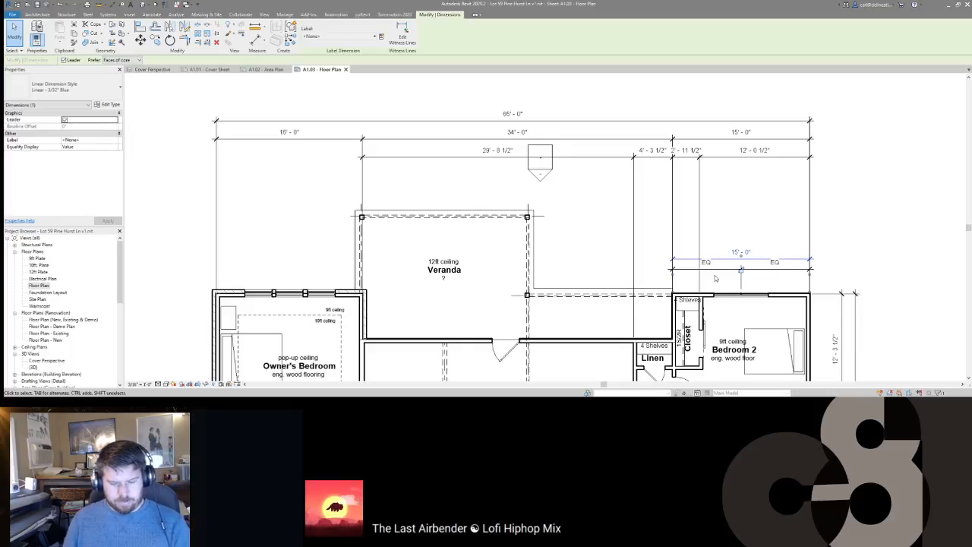
{"action": "left_click", "coordinate": [741, 253]}
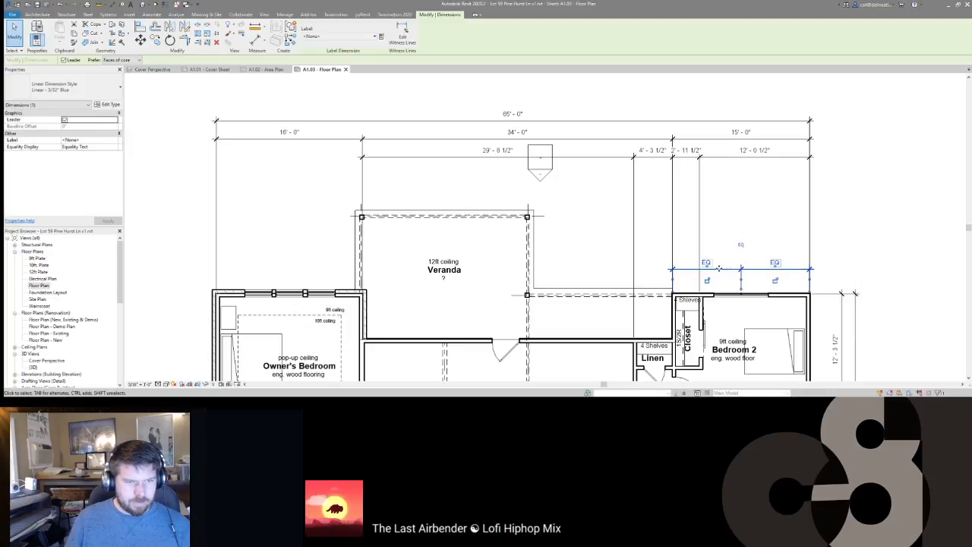
{"action": "scroll", "coordinate": [722, 269], "scroll_direction": "up", "scroll_amount": 2}
{"action": "left_click", "coordinate": [685, 335]}
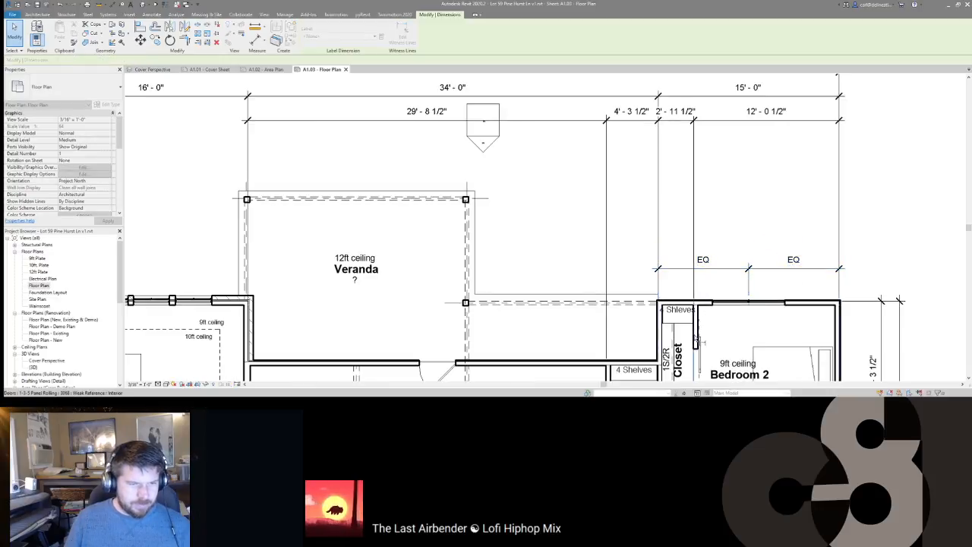
{"action": "scroll", "coordinate": [696, 338], "scroll_direction": "up", "scroll_amount": 3}
{"action": "left_click", "coordinate": [696, 338]}
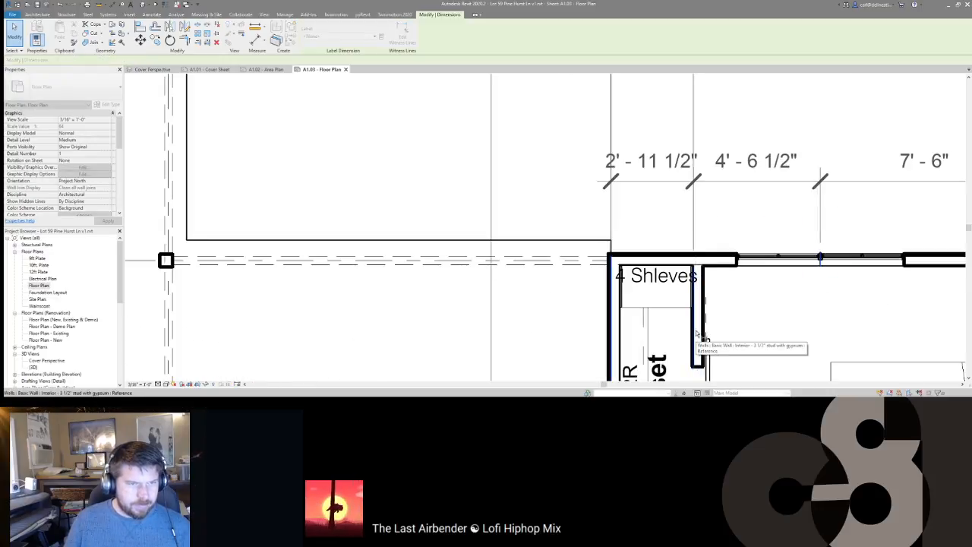
{"action": "left_click", "coordinate": [610, 318]}
{"action": "scroll", "coordinate": [611, 315], "scroll_direction": "down", "scroll_amount": 5}
{"action": "left_click", "coordinate": [705, 209]}
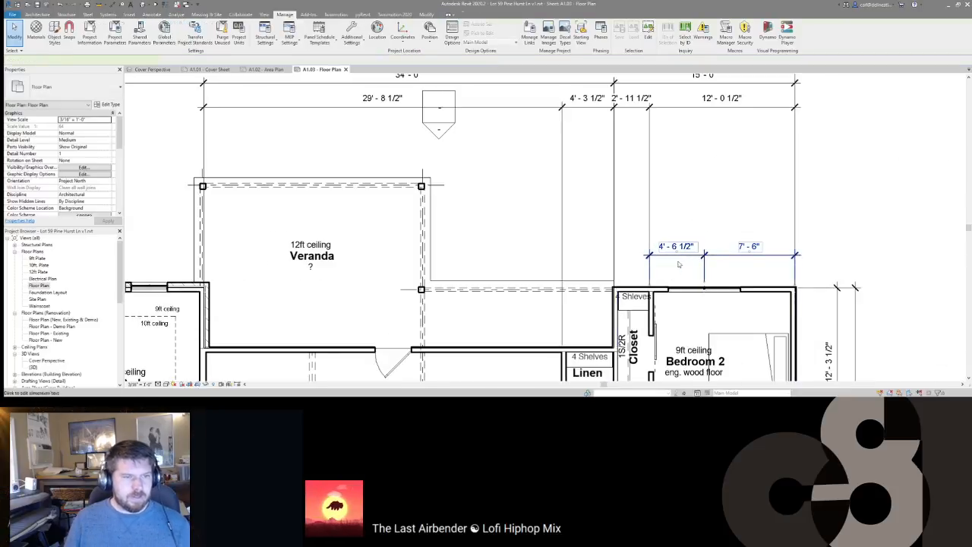
Step: Move the 4'-6 1/2" / 7'-6" dimension up just below the upper tier
{"action": "left_click", "coordinate": [684, 255]}
{"action": "left_click_drag", "start_coordinate": [684, 256], "coordinate": [664, 135]}
{"action": "left_click", "coordinate": [694, 186]}
{"action": "scroll", "coordinate": [752, 191], "scroll_direction": "down", "scroll_amount": 1}
{"action": "middle_click_drag", "start_coordinate": [757, 191], "coordinate": [782, 187]}
{"action": "scroll", "coordinate": [781, 187], "scroll_direction": "down", "scroll_amount": 1}
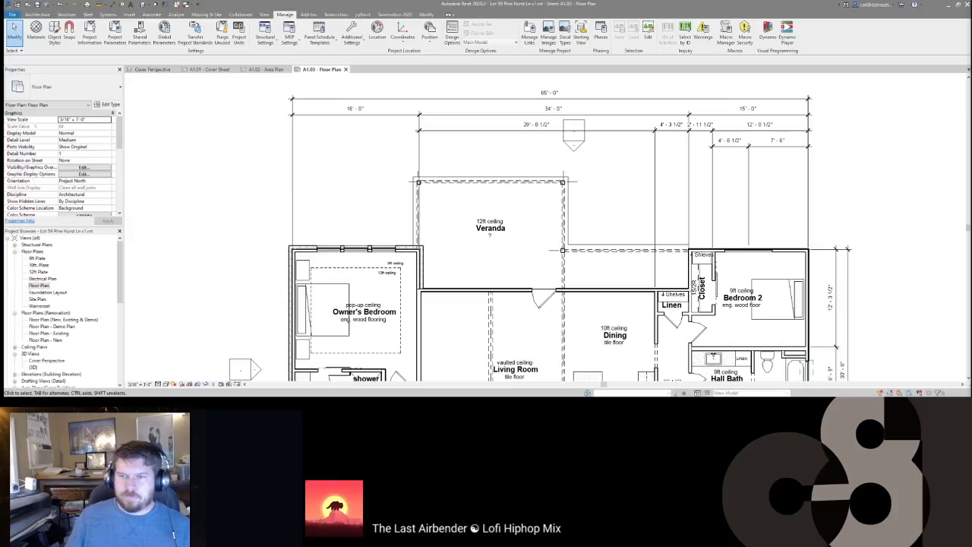
{"action": "scroll", "coordinate": [668, 259], "scroll_direction": "down", "scroll_amount": 1}
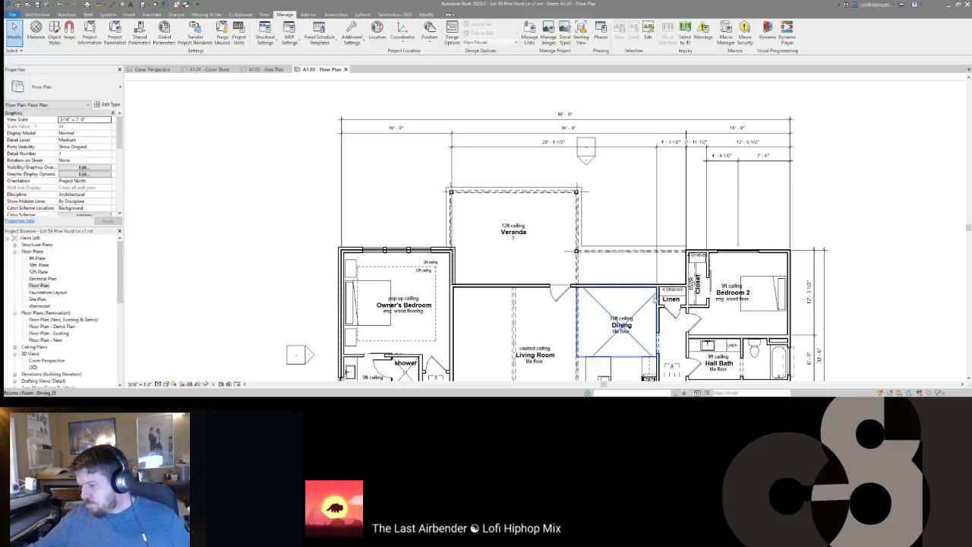
{"action": "scroll", "coordinate": [570, 224], "scroll_direction": "down", "scroll_amount": 3}
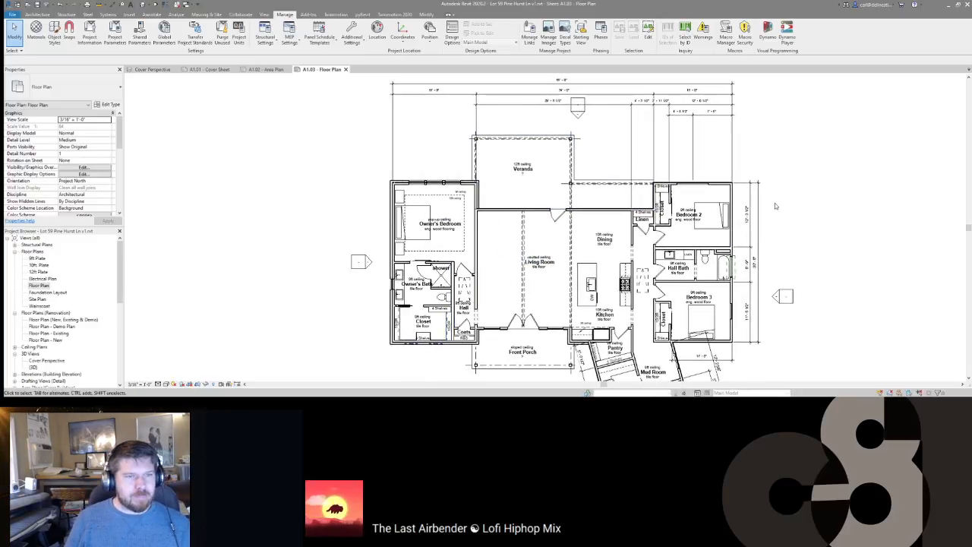
{"action": "middle_click_drag", "start_coordinate": [776, 207], "coordinate": [776, 189]}
{"action": "scroll", "coordinate": [710, 202], "scroll_direction": "down", "scroll_amount": 1}
{"action": "middle_click_drag", "start_coordinate": [505, 149], "coordinate": [515, 182]}
{"action": "scroll", "coordinate": [515, 182], "scroll_direction": "up", "scroll_amount": 2}
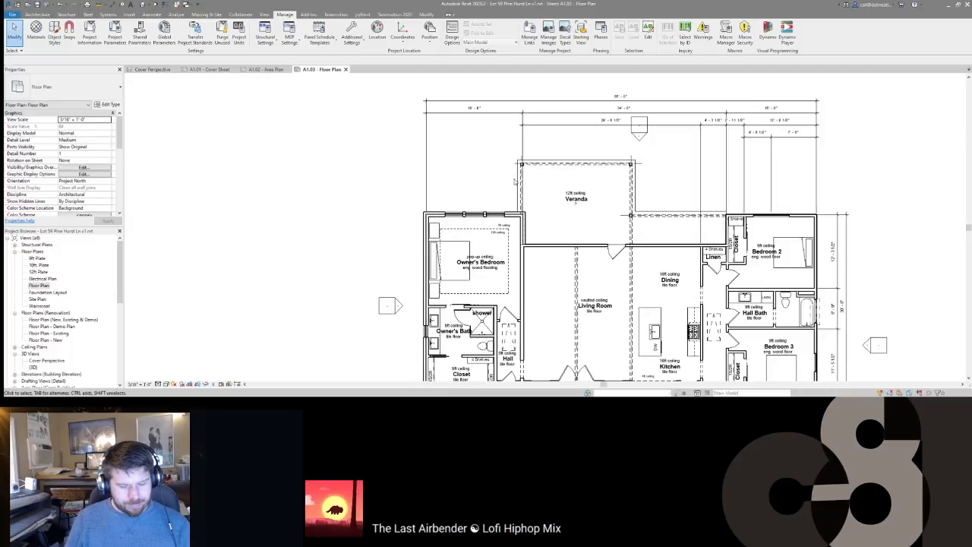
Step: Dimension from the closet walls up to the Owner's Bedroom top wall, placing the string left of the plan
{"action": "key", "text": "d"}
{"action": "key", "text": "i"}
{"action": "scroll", "coordinate": [455, 209], "scroll_direction": "up", "scroll_amount": 4}
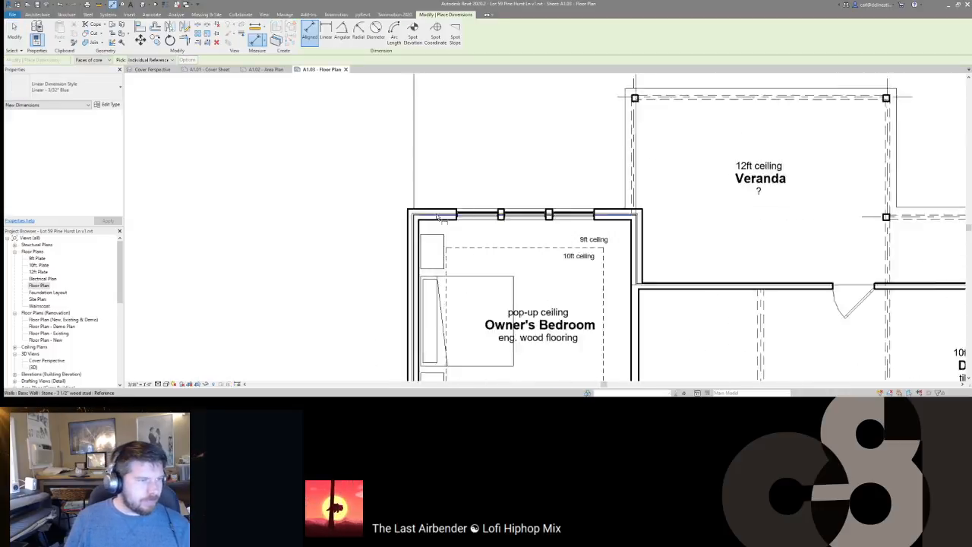
{"action": "scroll", "coordinate": [469, 190], "scroll_direction": "down", "scroll_amount": 6}
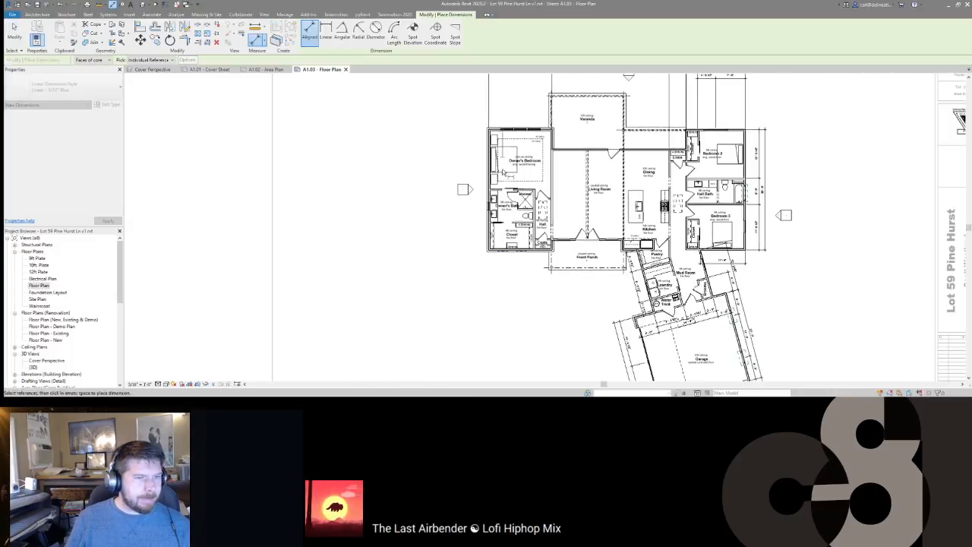
{"action": "scroll", "coordinate": [500, 258], "scroll_direction": "up", "scroll_amount": 5}
{"action": "scroll", "coordinate": [560, 239], "scroll_direction": "down", "scroll_amount": 4}
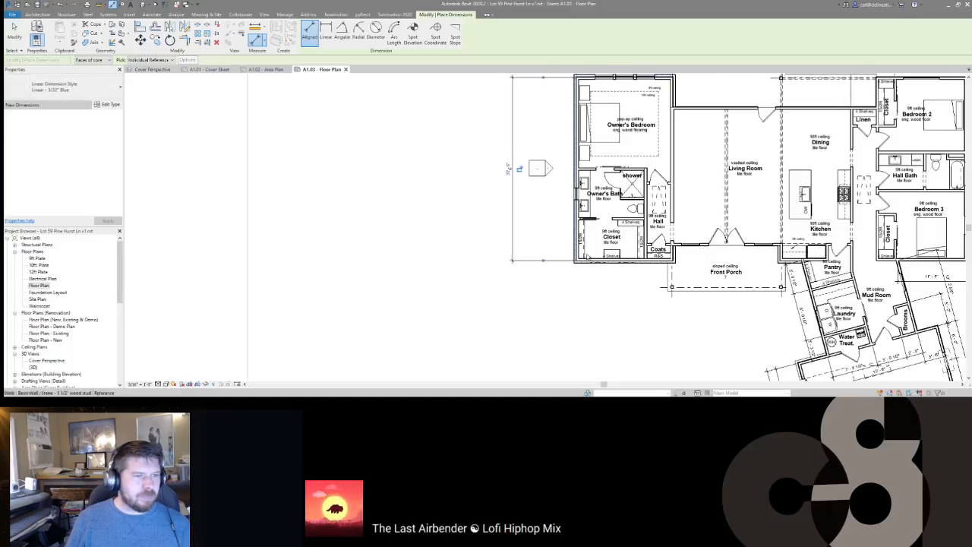
{"action": "scroll", "coordinate": [581, 254], "scroll_direction": "up", "scroll_amount": 4}
{"action": "left_click", "coordinate": [599, 273]}
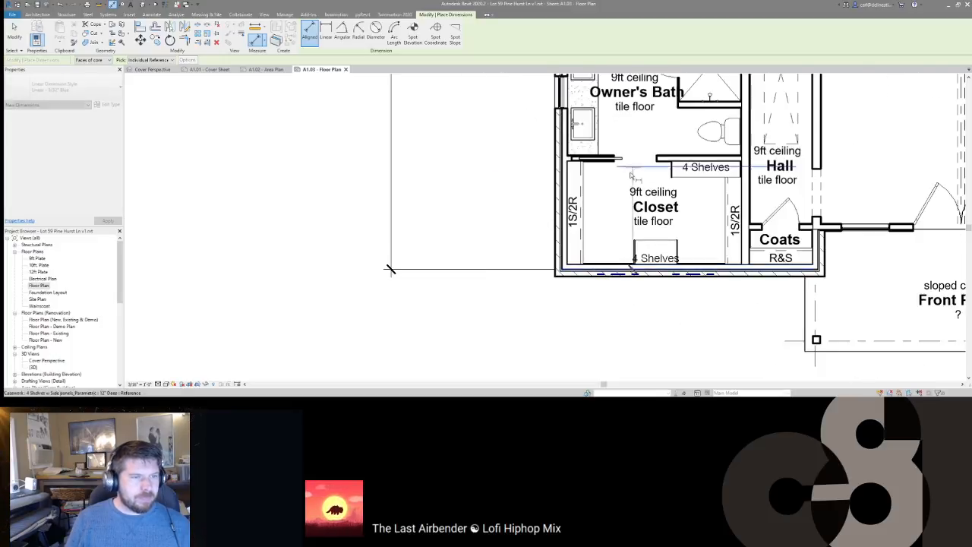
{"action": "left_click", "coordinate": [669, 159]}
{"action": "middle_click_drag", "start_coordinate": [631, 126], "coordinate": [635, 357]}
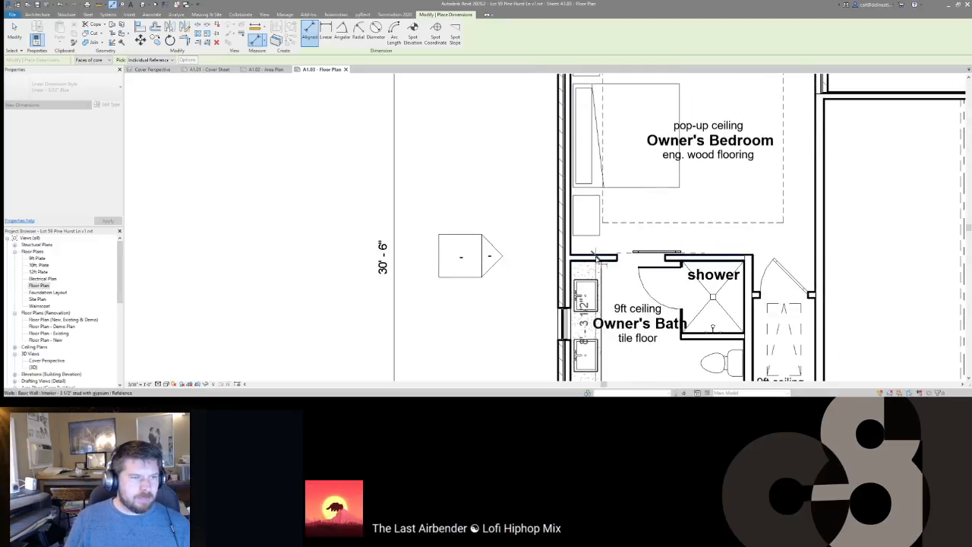
{"action": "scroll", "coordinate": [590, 289], "scroll_direction": "down", "scroll_amount": 4}
{"action": "scroll", "coordinate": [595, 125], "scroll_direction": "up", "scroll_amount": 3}
{"action": "left_click", "coordinate": [594, 125]}
{"action": "scroll", "coordinate": [595, 125], "scroll_direction": "down", "scroll_amount": 4}
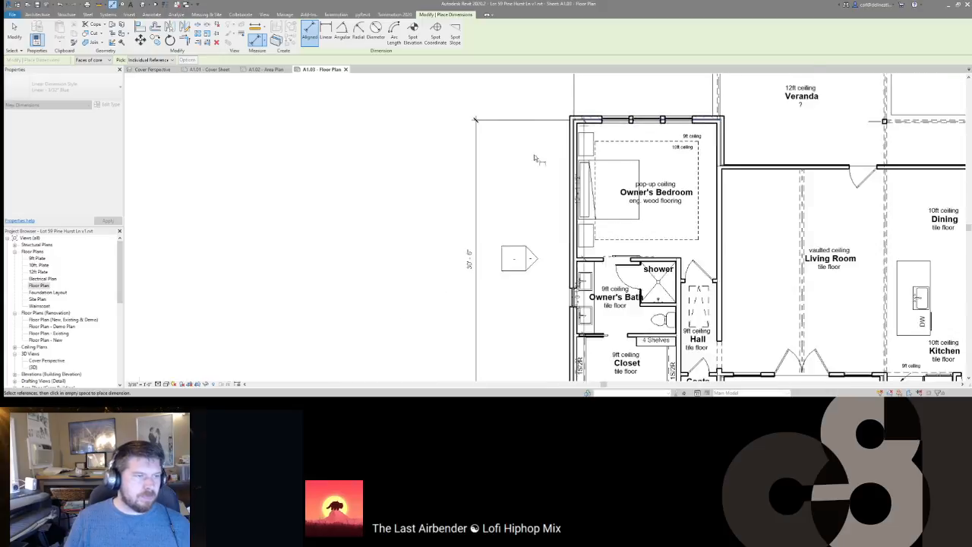
{"action": "left_click", "coordinate": [507, 185]}
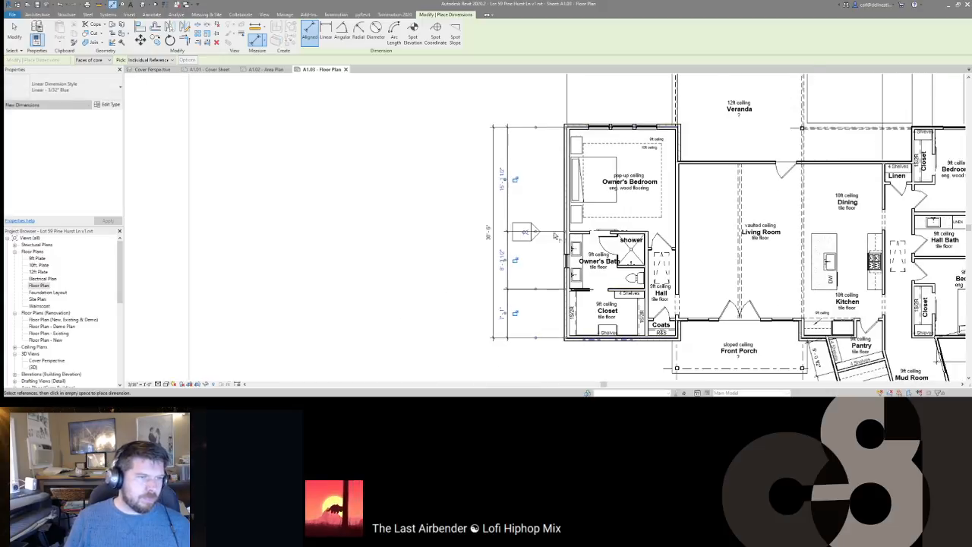
Step: Add the 4'-3 1/2" / 4'-0" string from the 4 Shelves wall to the window beside the Owner's Bath
{"action": "scroll", "coordinate": [579, 296], "scroll_direction": "up", "scroll_amount": 4}
{"action": "scroll", "coordinate": [554, 287], "scroll_direction": "up", "scroll_amount": 1}
{"action": "left_click", "coordinate": [774, 256]}
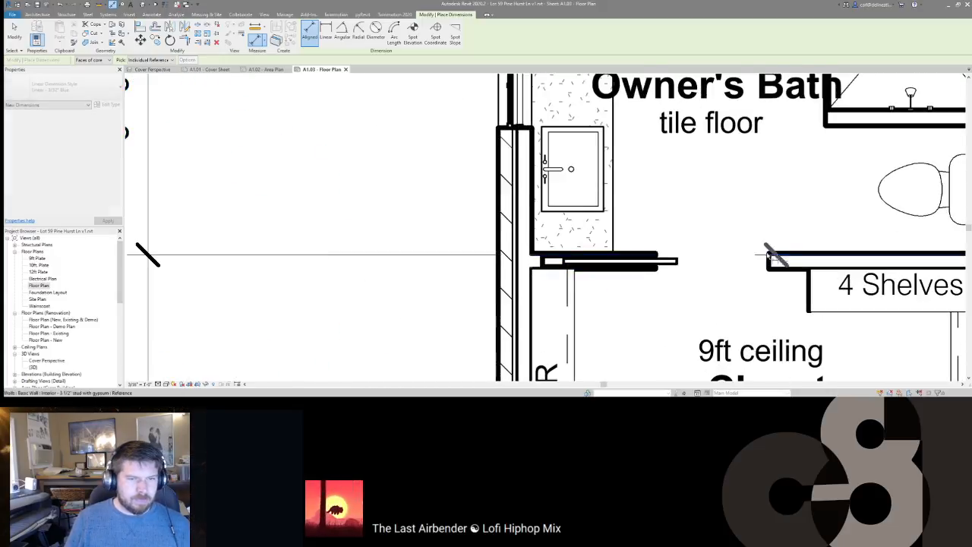
{"action": "middle_click_drag", "start_coordinate": [515, 91], "coordinate": [558, 240]}
{"action": "left_click", "coordinate": [558, 241]}
{"action": "scroll", "coordinate": [561, 234], "scroll_direction": "down", "scroll_amount": 4}
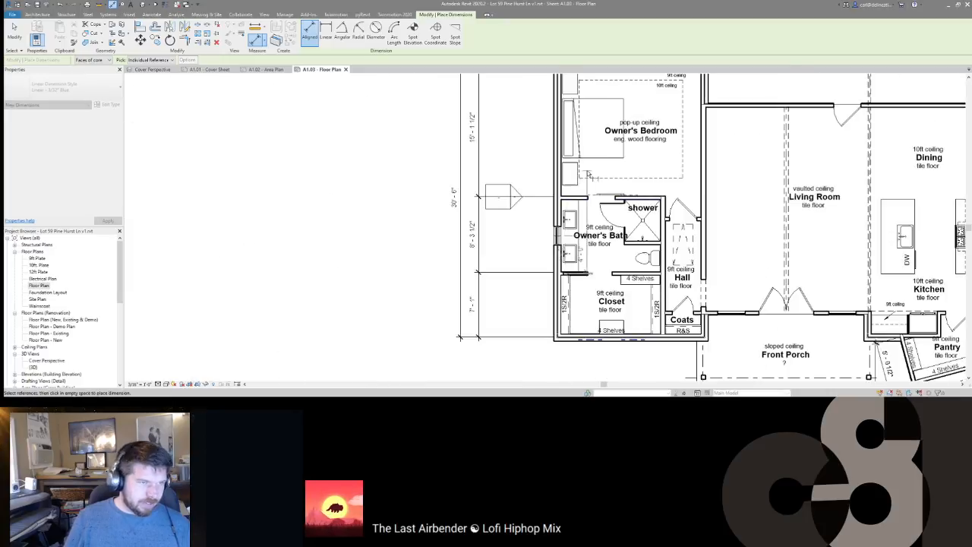
{"action": "scroll", "coordinate": [566, 228], "scroll_direction": "up", "scroll_amount": 3}
{"action": "scroll", "coordinate": [655, 207], "scroll_direction": "down", "scroll_amount": 3}
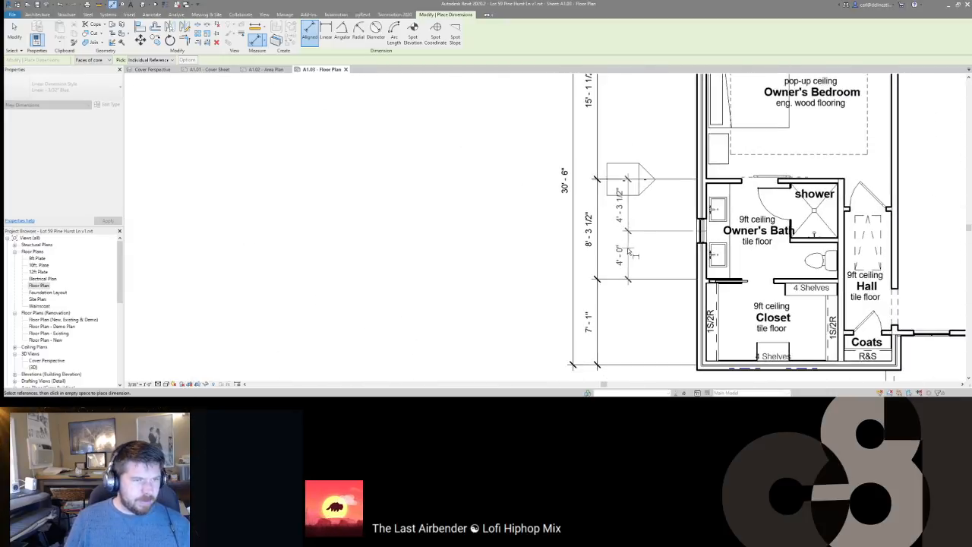
{"action": "left_click", "coordinate": [623, 251]}
{"action": "middle_click_drag", "start_coordinate": [644, 247], "coordinate": [619, 241]}
{"action": "key", "text": "Escape"}
{"action": "key", "text": "Escape"}
{"action": "scroll", "coordinate": [616, 238], "scroll_direction": "down", "scroll_amount": 3}
{"action": "scroll", "coordinate": [725, 260], "scroll_direction": "up", "scroll_amount": 6}
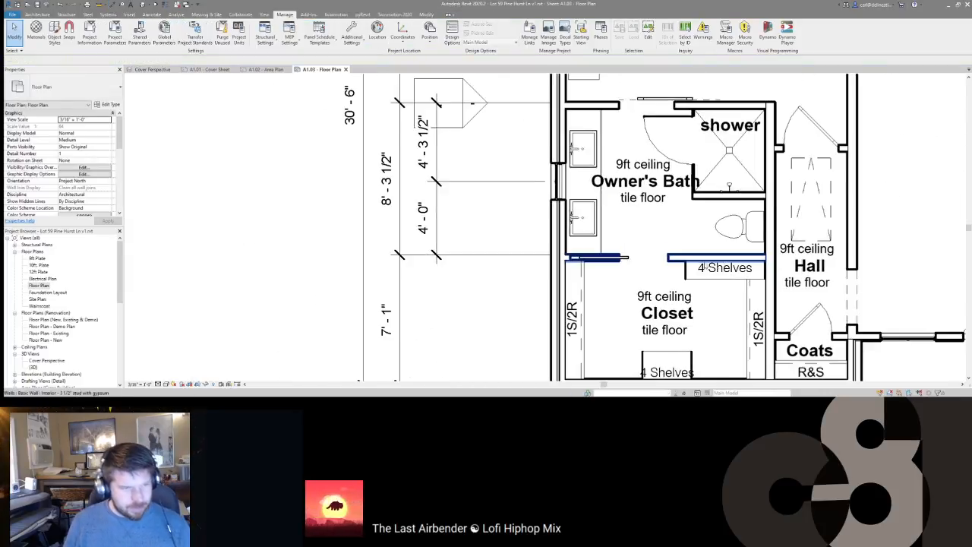
{"action": "scroll", "coordinate": [698, 263], "scroll_direction": "down", "scroll_amount": 7}
{"action": "scroll", "coordinate": [601, 182], "scroll_direction": "up", "scroll_amount": 2}
Step: Move the three left-side vertical dimension strings to a new position
{"action": "left_click", "coordinate": [601, 202]}
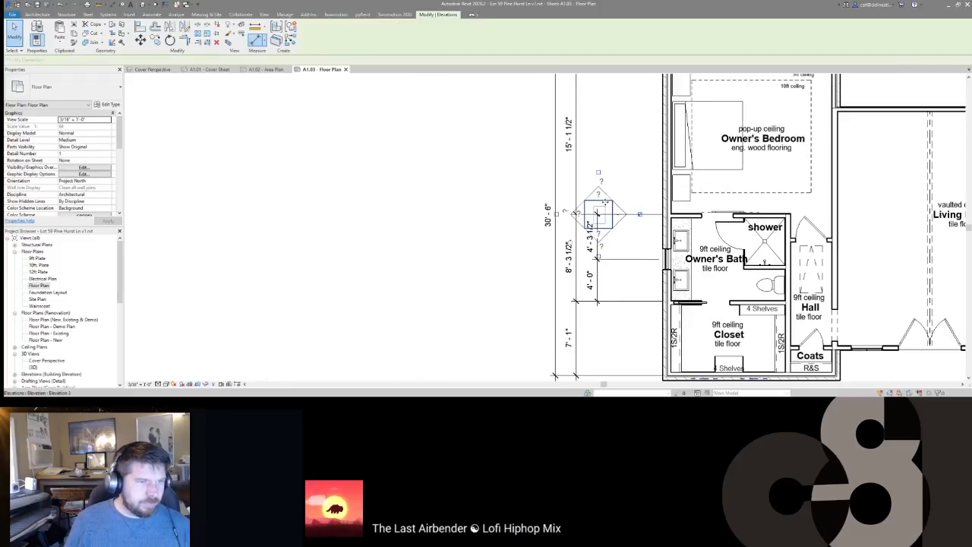
{"action": "left_click", "coordinate": [618, 185]}
{"action": "scroll", "coordinate": [608, 186], "scroll_direction": "down", "scroll_amount": 2}
{"action": "left_click_drag", "start_coordinate": [592, 162], "coordinate": [556, 155]}
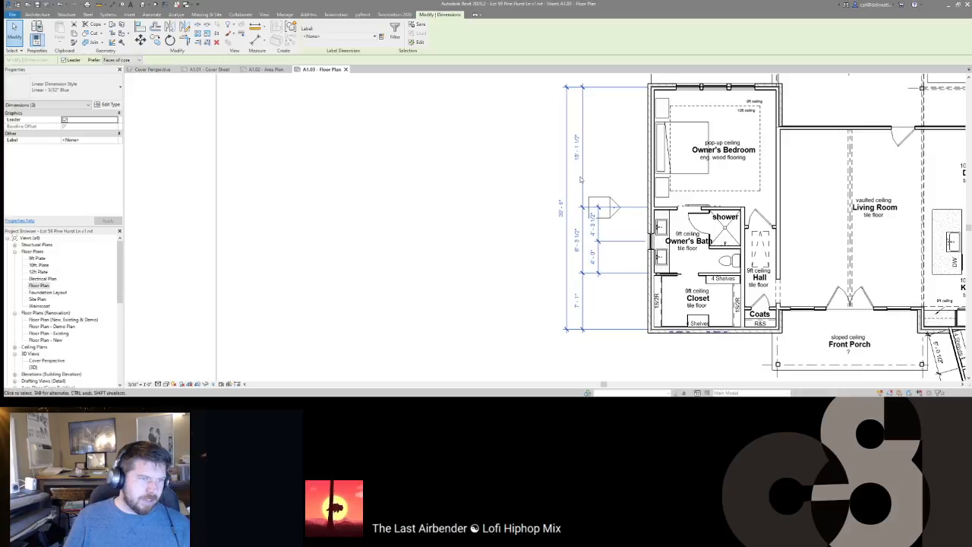
{"action": "left_click", "coordinate": [600, 184], "text": "ctrl"}
{"action": "mouse_move", "coordinate": [599, 185]}
{"action": "left_mouse_down"}
{"action": "mouse_move", "coordinate": [559, 194]}
{"action": "mouse_move", "coordinate": [549, 185]}
{"action": "left_mouse_up"}
{"action": "left_click", "coordinate": [597, 200]}
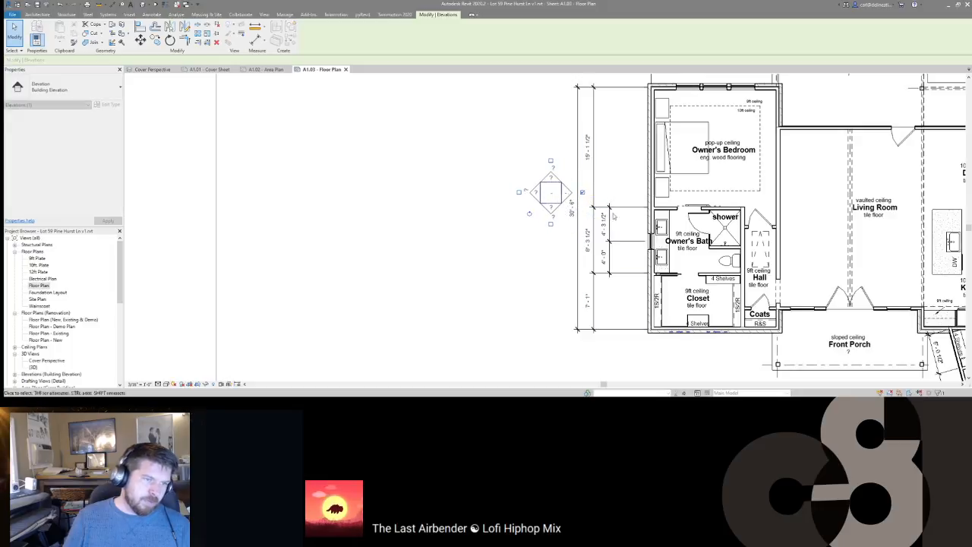
Step: Move the west elevation marker left of the dimension strings
{"action": "middle_click_drag", "start_coordinate": [646, 282], "coordinate": [585, 258]}
{"action": "scroll", "coordinate": [585, 258], "scroll_direction": "down", "scroll_amount": 2}
{"action": "key", "text": "Escape"}
Step: Shift the four dimension strings along the top of the plan up slightly
{"action": "middle_click_drag", "start_coordinate": [691, 250], "coordinate": [626, 365]}
{"action": "scroll", "coordinate": [717, 215], "scroll_direction": "up", "scroll_amount": 1}
{"action": "left_click_drag", "start_coordinate": [880, 216], "coordinate": [736, 230]}
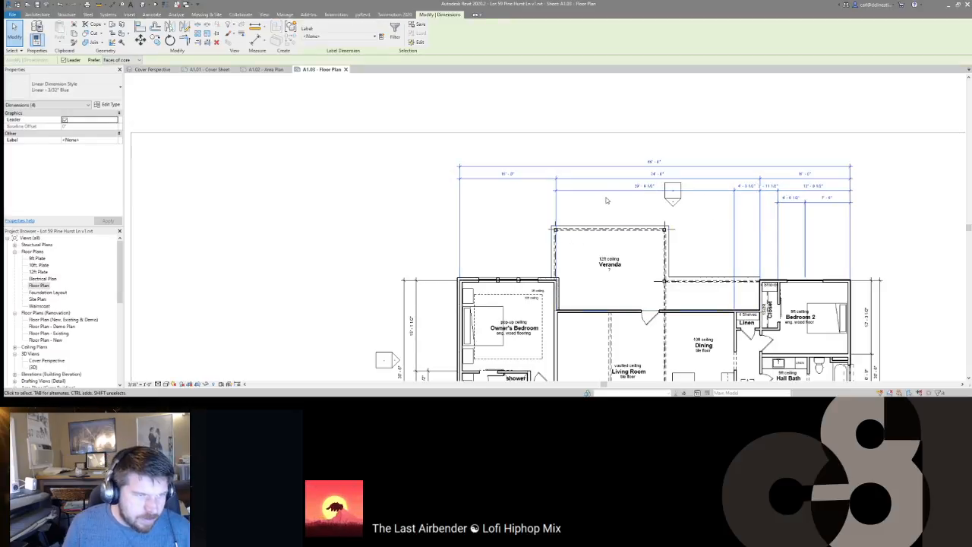
{"action": "left_click_drag", "start_coordinate": [602, 185], "coordinate": [602, 181]}
Step: Move the top elevation marker above the stacked top dimension strings
{"action": "left_click", "coordinate": [673, 192]}
{"action": "left_click_drag", "start_coordinate": [673, 191], "coordinate": [637, 145]}
{"action": "key", "text": "Escape"}
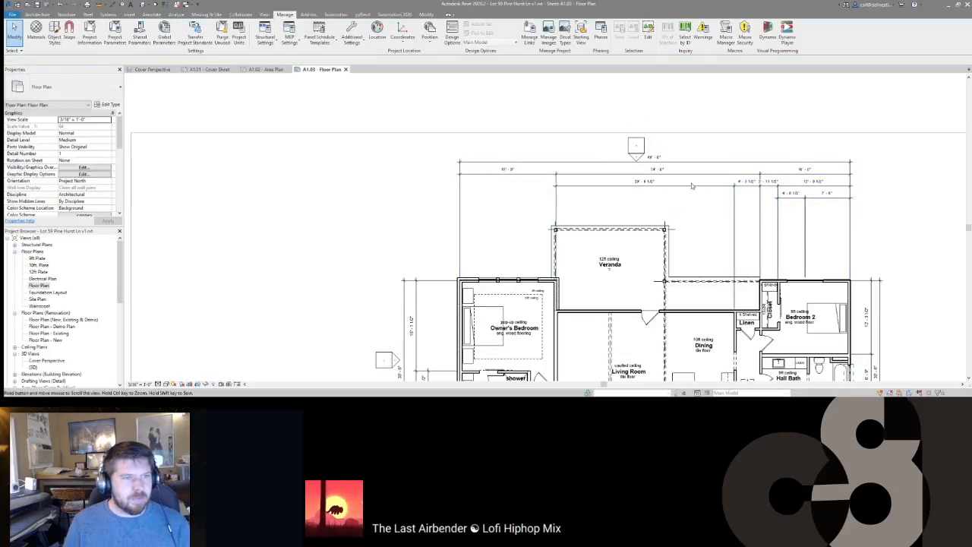
{"action": "scroll", "coordinate": [695, 190], "scroll_direction": "down", "scroll_amount": 1}
{"action": "middle_click_drag", "start_coordinate": [693, 244], "coordinate": [669, 208]}
{"action": "scroll", "coordinate": [669, 208], "scroll_direction": "down", "scroll_amount": 1}
{"action": "middle_click_drag", "start_coordinate": [601, 193], "coordinate": [652, 192]}
{"action": "scroll", "coordinate": [596, 149], "scroll_direction": "down", "scroll_amount": 1}
{"action": "scroll", "coordinate": [566, 156], "scroll_direction": "up", "scroll_amount": 1}
{"action": "scroll", "coordinate": [653, 191], "scroll_direction": "up", "scroll_amount": 3}
{"action": "scroll", "coordinate": [654, 189], "scroll_direction": "down", "scroll_amount": 4}
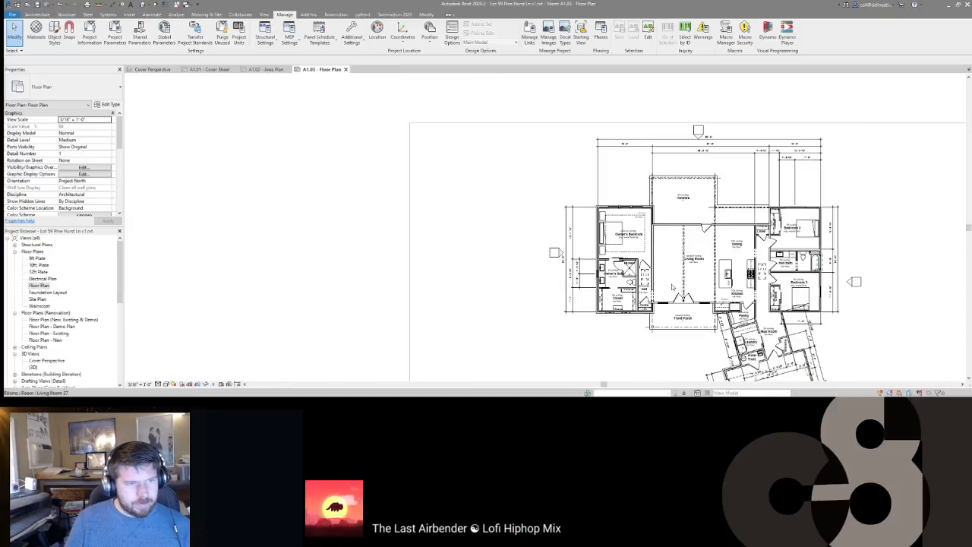
{"action": "scroll", "coordinate": [655, 184], "scroll_direction": "up", "scroll_amount": 3}
{"action": "scroll", "coordinate": [652, 163], "scroll_direction": "down", "scroll_amount": 4}
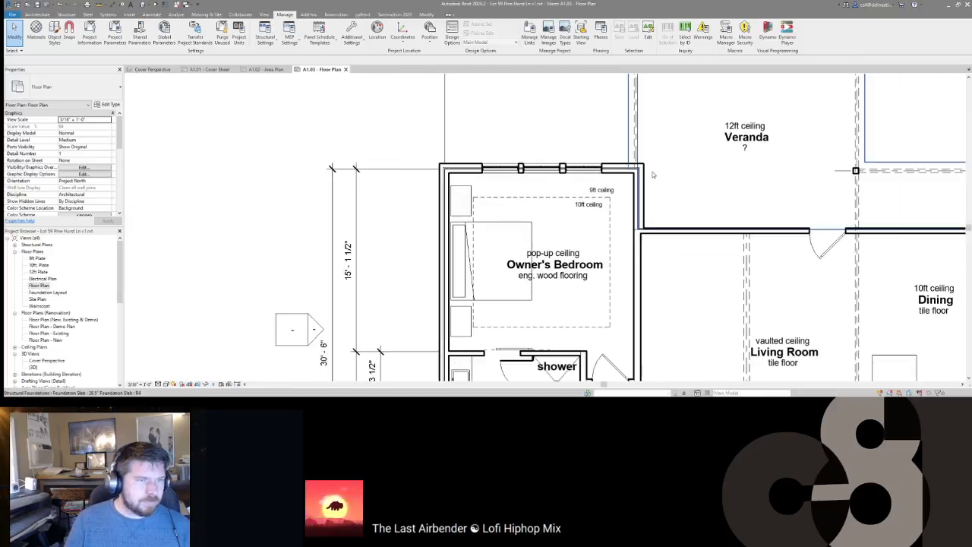
{"action": "scroll", "coordinate": [669, 235], "scroll_direction": "up", "scroll_amount": 1}
{"action": "scroll", "coordinate": [669, 235], "scroll_direction": "up", "scroll_amount": 2}
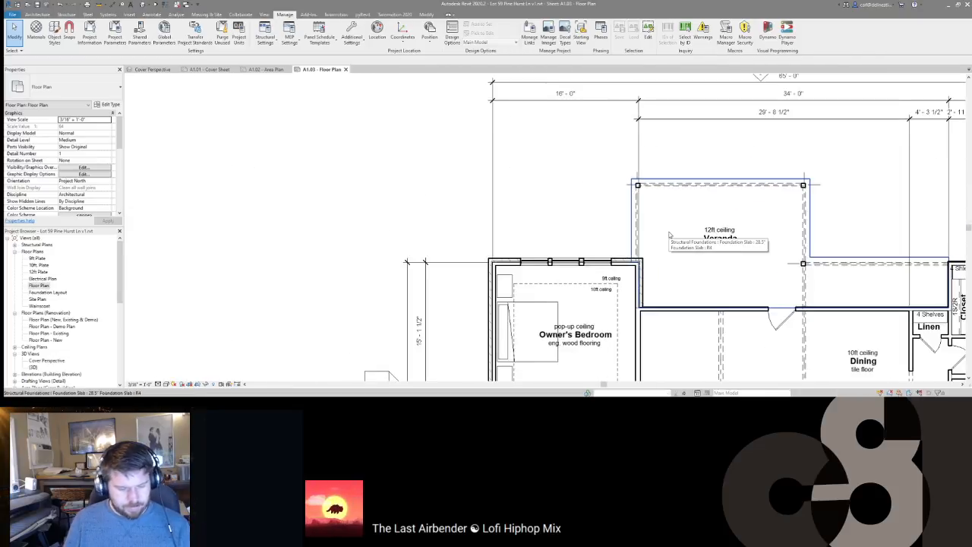
Step: Dimension the Owner's Bedroom wall, Veranda slab edge and Bedroom 2 wall: 9 1/2", 18'-9 1/2", 15'-2 1/2"
{"action": "key", "text": "d"}
{"action": "key", "text": "i"}
{"action": "scroll", "coordinate": [631, 288], "scroll_direction": "up", "scroll_amount": 2}
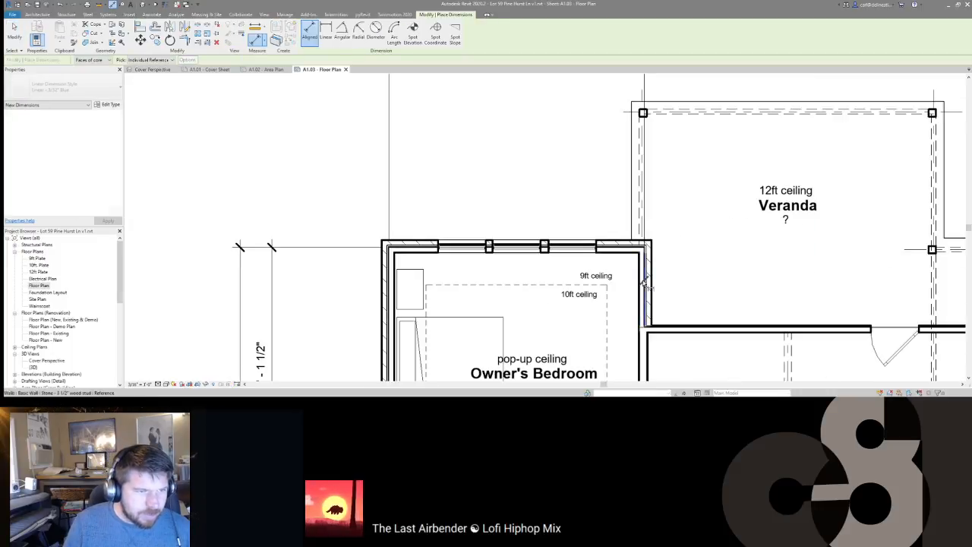
{"action": "left_click", "coordinate": [644, 282]}
{"action": "middle_click_drag", "start_coordinate": [638, 201], "coordinate": [488, 214]}
{"action": "left_click", "coordinate": [796, 205]}
{"action": "middle_click_drag", "start_coordinate": [837, 211], "coordinate": [515, 220]}
{"action": "left_click", "coordinate": [719, 313]}
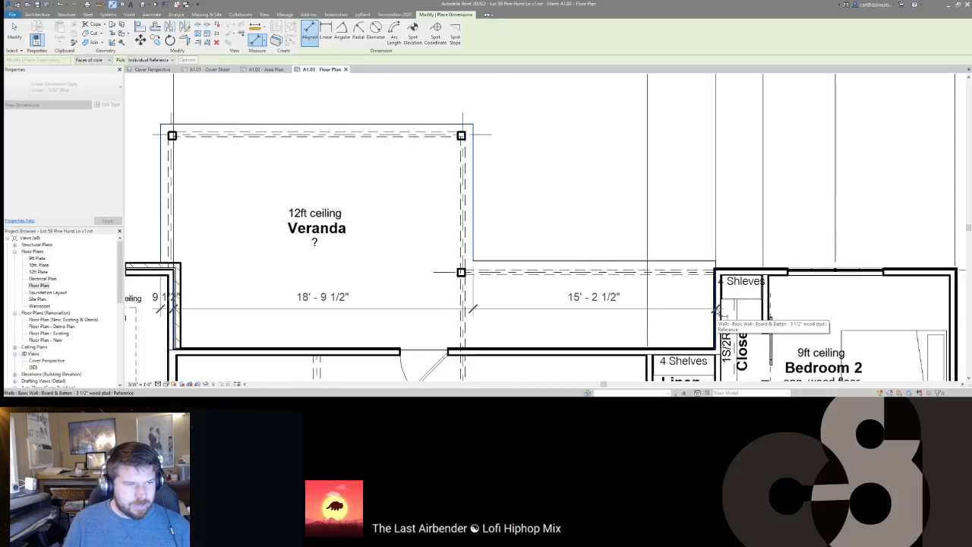
{"action": "scroll", "coordinate": [719, 313], "scroll_direction": "down", "scroll_amount": 3}
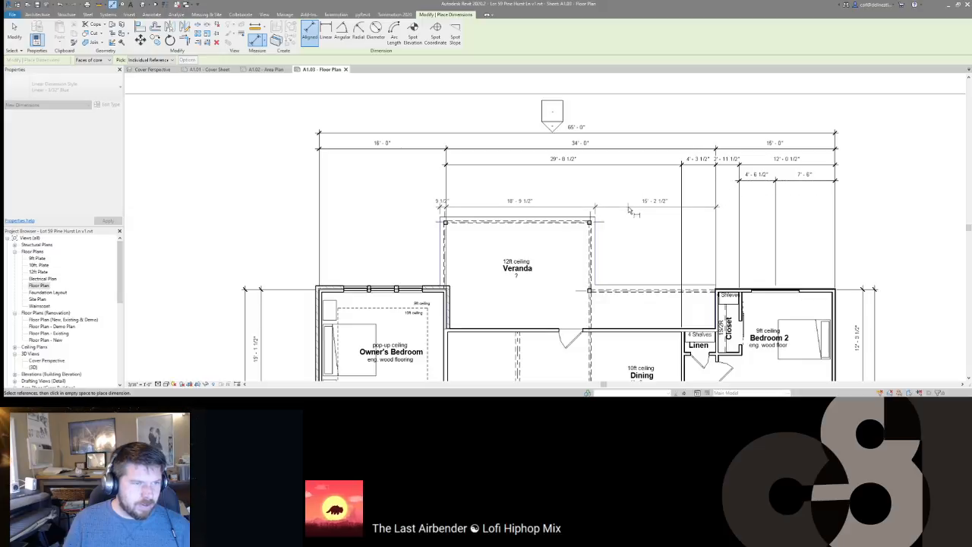
{"action": "left_click", "coordinate": [629, 209]}
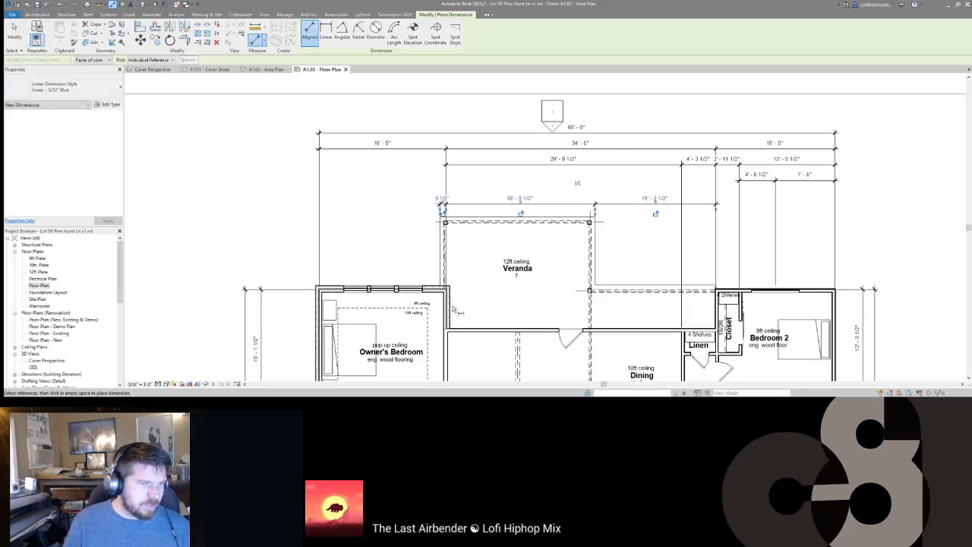
{"action": "middle_click_drag", "start_coordinate": [516, 268], "coordinate": [599, 267]}
{"action": "scroll", "coordinate": [532, 210], "scroll_direction": "up", "scroll_amount": 2}
{"action": "scroll", "coordinate": [532, 211], "scroll_direction": "down", "scroll_amount": 2}
{"action": "scroll", "coordinate": [529, 242], "scroll_direction": "up", "scroll_amount": 3}
{"action": "scroll", "coordinate": [529, 242], "scroll_direction": "down", "scroll_amount": 3}
{"action": "middle_click_drag", "start_coordinate": [674, 283], "coordinate": [540, 228]}
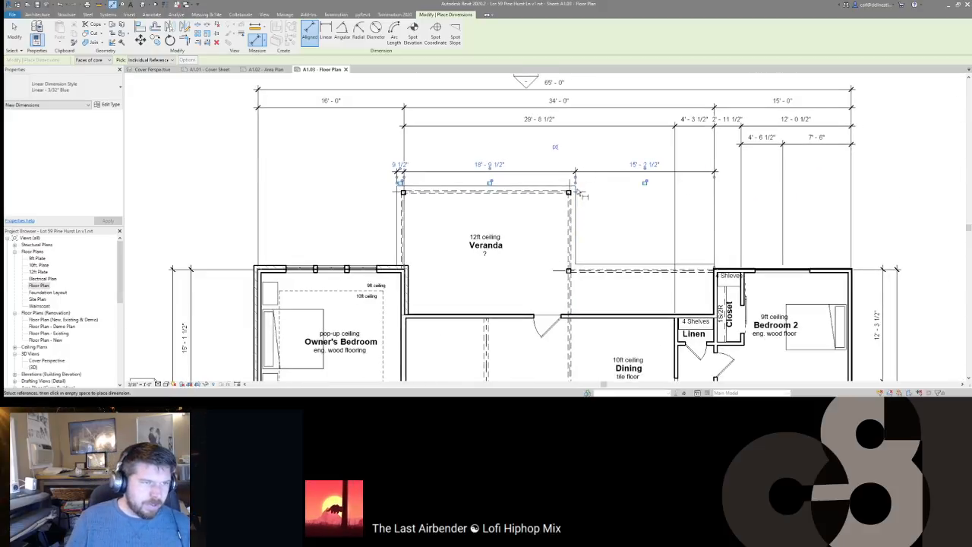
{"action": "scroll", "coordinate": [575, 180], "scroll_direction": "up", "scroll_amount": 2}
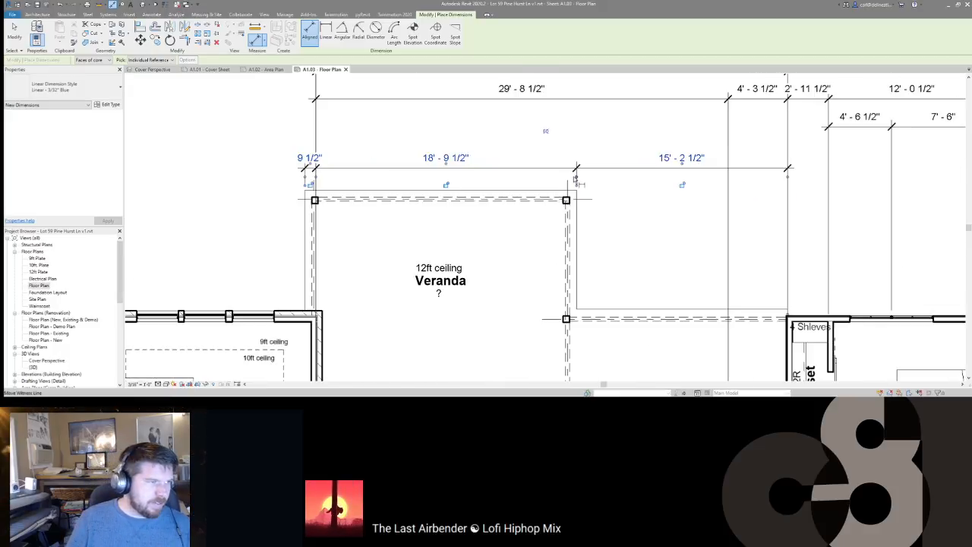
Step: Add a second Veranda wall string (7 3/4", 18'-3 1/2", 7 3/4") above it and select both strings
{"action": "left_click", "coordinate": [575, 226]}
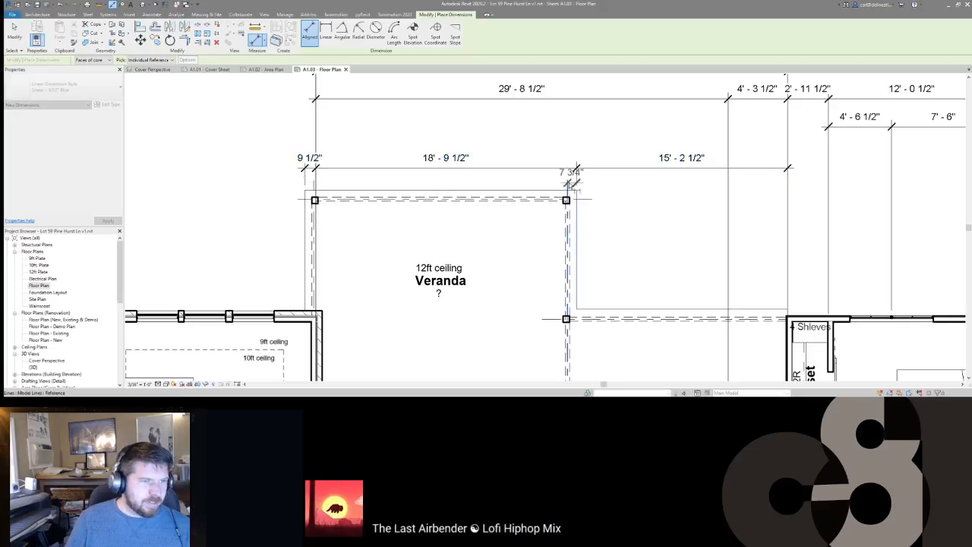
{"action": "left_click", "coordinate": [314, 187]}
{"action": "left_click", "coordinate": [305, 216]}
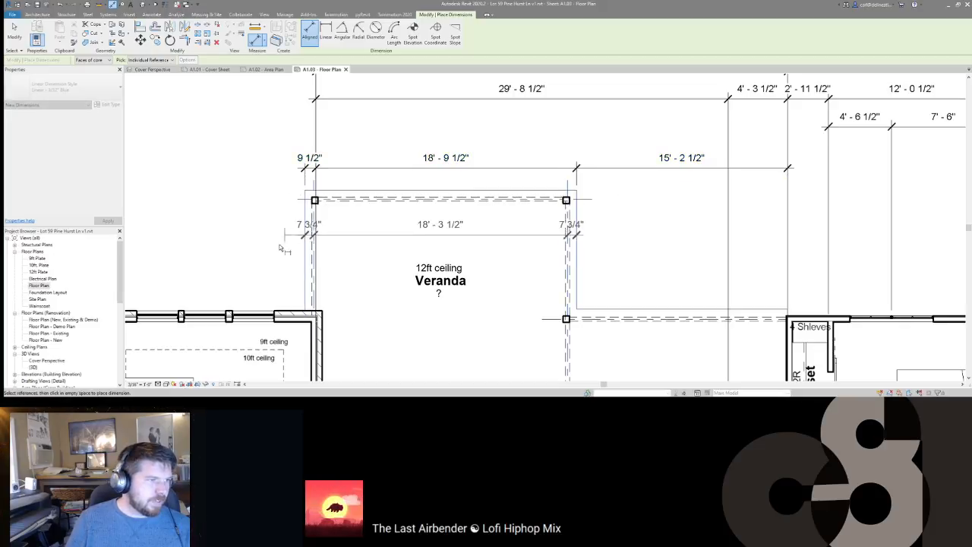
{"action": "left_click", "coordinate": [290, 198]}
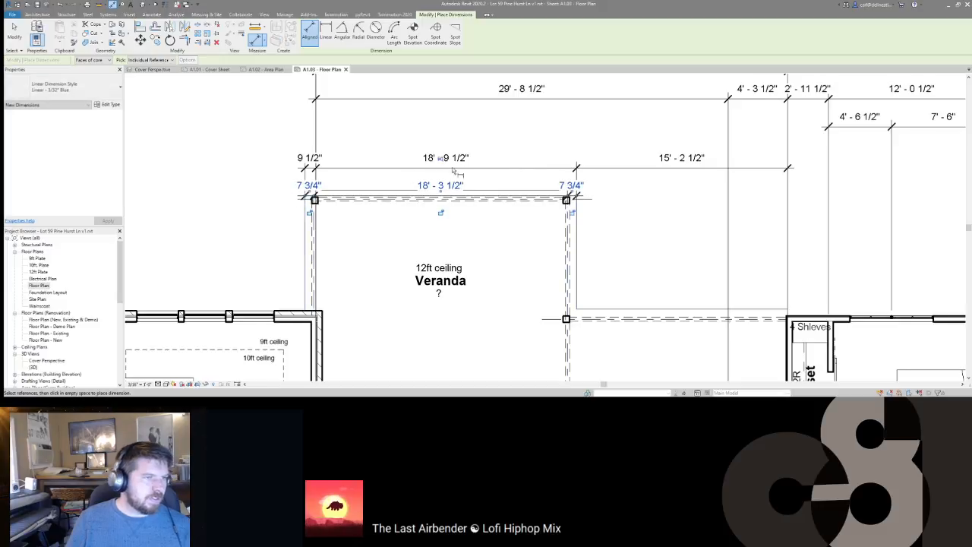
{"action": "middle_click_drag", "start_coordinate": [558, 173], "coordinate": [631, 169]}
{"action": "key", "text": "Escape"}
{"action": "left_click", "coordinate": [527, 182]}
{"action": "left_click", "coordinate": [519, 161], "text": "ctrl"}
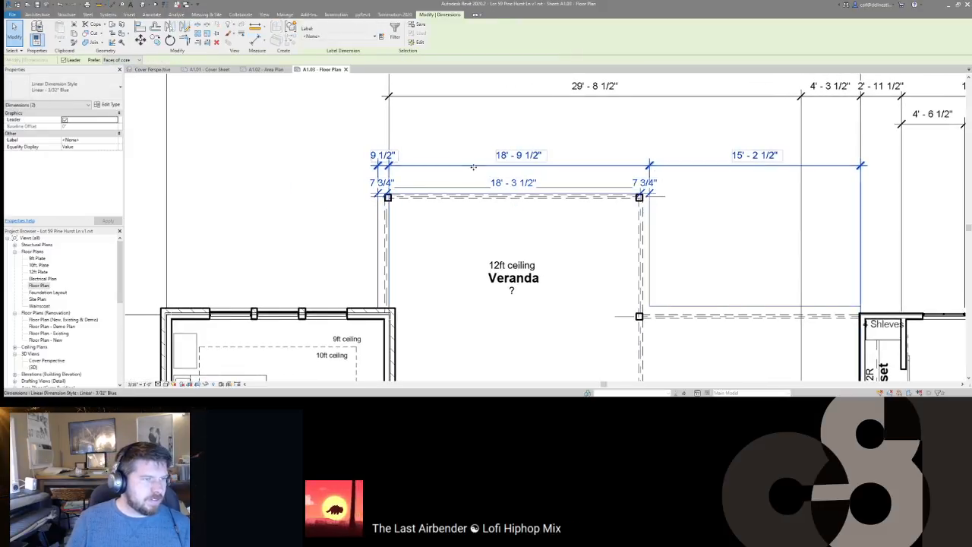
Step: Move both Veranda dimension strings upward and select the upper overall dimension
{"action": "left_click_drag", "start_coordinate": [476, 169], "coordinate": [477, 156]}
{"action": "left_click", "coordinate": [722, 183]}
{"action": "middle_click_drag", "start_coordinate": [708, 184], "coordinate": [608, 174]}
{"action": "scroll", "coordinate": [608, 175], "scroll_direction": "down", "scroll_amount": 1}
{"action": "left_click", "coordinate": [657, 147]}
{"action": "left_click", "coordinate": [727, 159]}
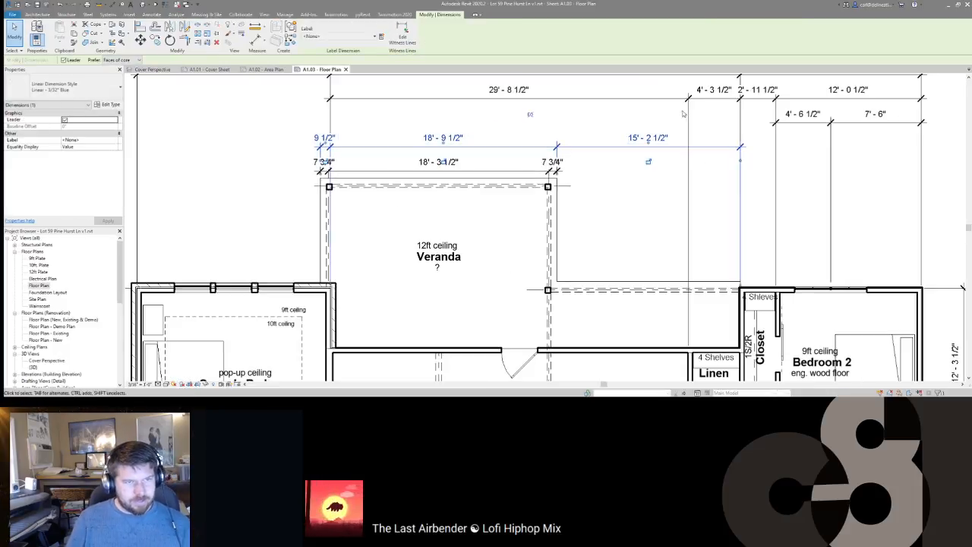
{"action": "scroll", "coordinate": [689, 173], "scroll_direction": "up", "scroll_amount": 1}
{"action": "middle_click_drag", "start_coordinate": [682, 200], "coordinate": [684, 210]}
{"action": "scroll", "coordinate": [678, 209], "scroll_direction": "down", "scroll_amount": 3}
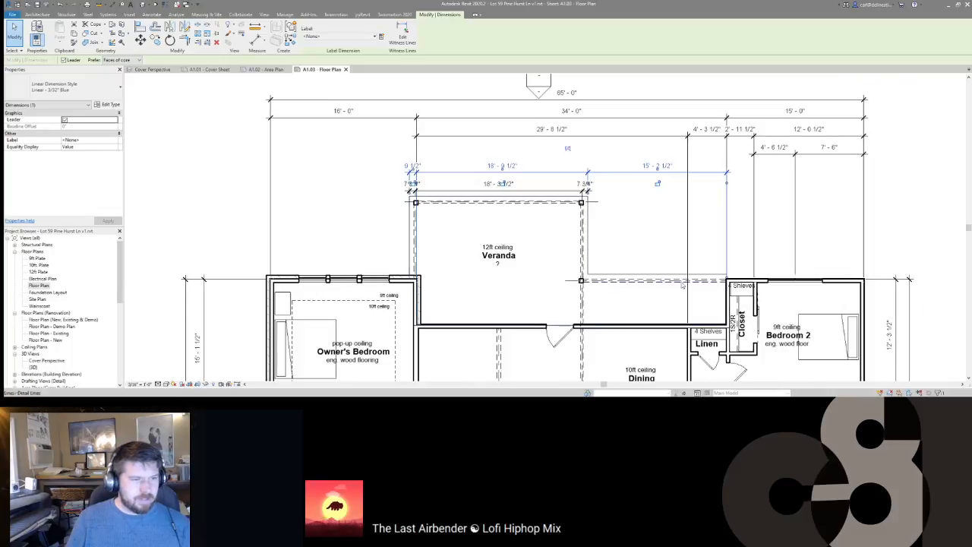
Step: Delete the 4'-3 1/2" segment, move 29'-8 1/2" down to the Veranda wall, and split it at the closet wall
{"action": "left_click", "coordinate": [701, 141]}
{"action": "key", "text": "Delete"}
{"action": "left_click", "coordinate": [648, 137]}
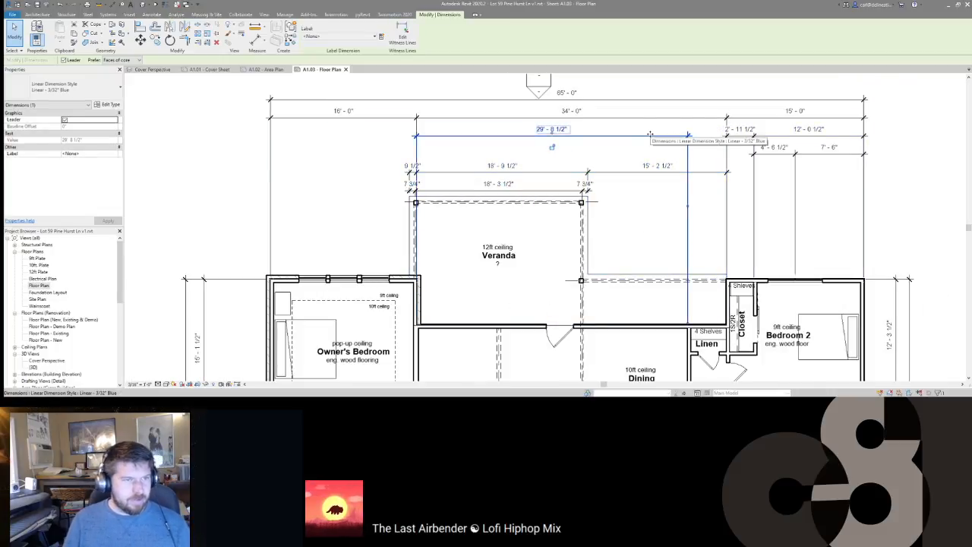
{"action": "left_click_drag", "start_coordinate": [648, 138], "coordinate": [620, 309]}
{"action": "key", "text": "e"}
{"action": "key", "text": "w"}
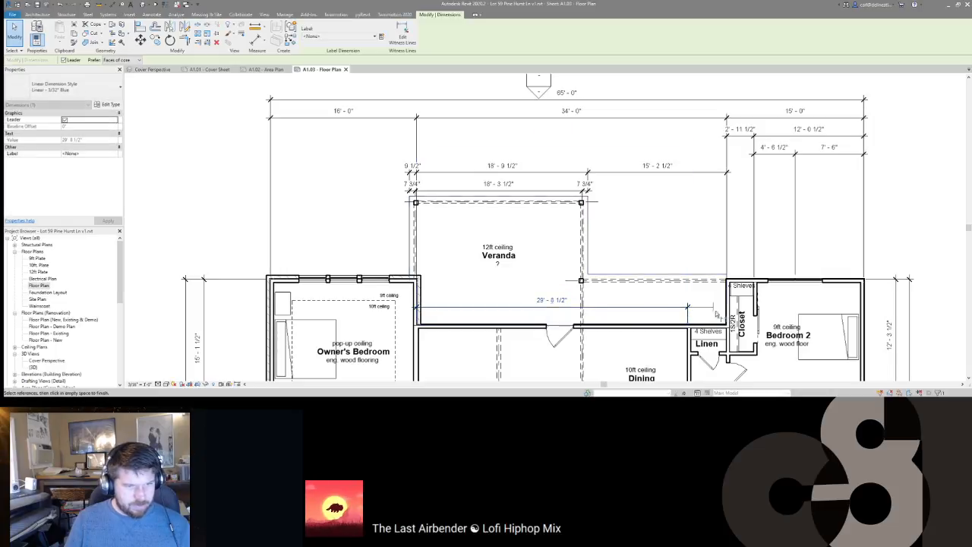
{"action": "left_click", "coordinate": [730, 308]}
{"action": "left_click", "coordinate": [675, 217]}
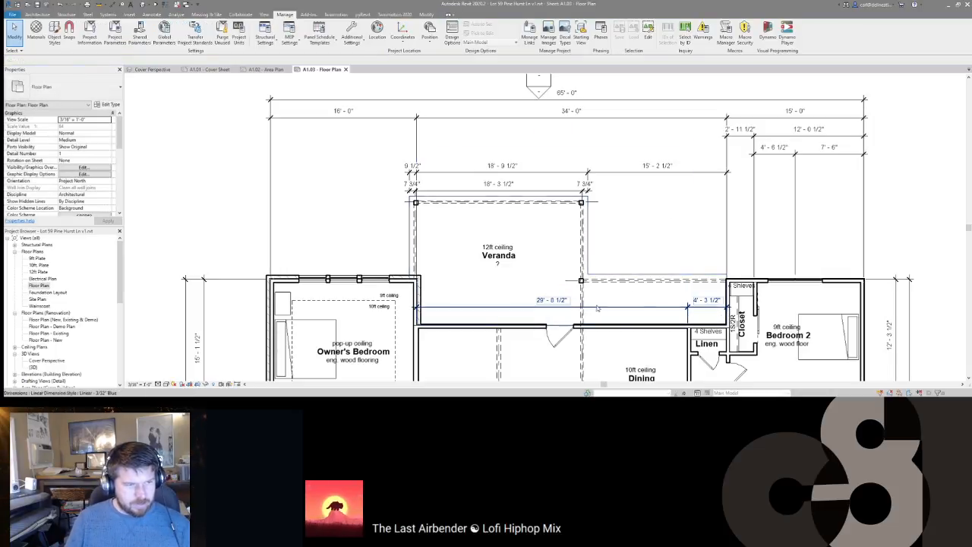
{"action": "middle_click_drag", "start_coordinate": [501, 310], "coordinate": [523, 278]}
{"action": "left_click", "coordinate": [524, 278]}
{"action": "left_click", "coordinate": [524, 279]}
{"action": "left_click_drag", "start_coordinate": [523, 279], "coordinate": [512, 264]}
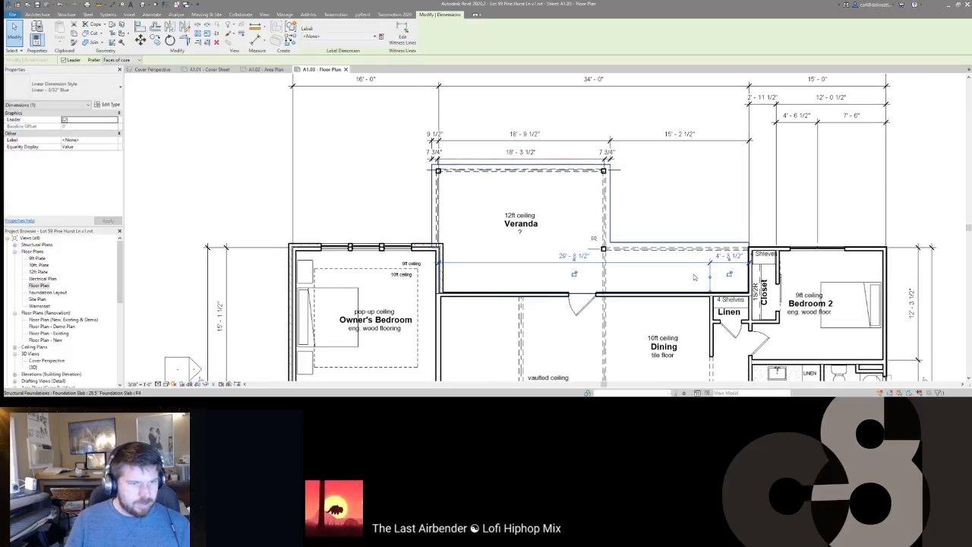
Step: Add a 15'-8 1/2" / 14'-0" string from the door centerline to the Dining/Linen and closet walls
{"action": "key", "text": "d"}
{"action": "key", "text": "i"}
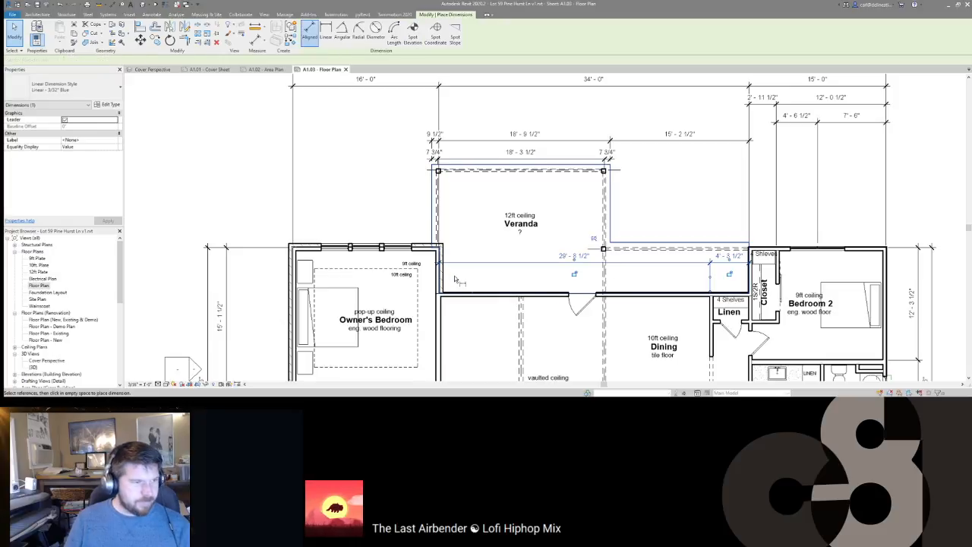
{"action": "left_click", "coordinate": [582, 303]}
{"action": "left_click", "coordinate": [711, 308]}
{"action": "left_click", "coordinate": [750, 279]}
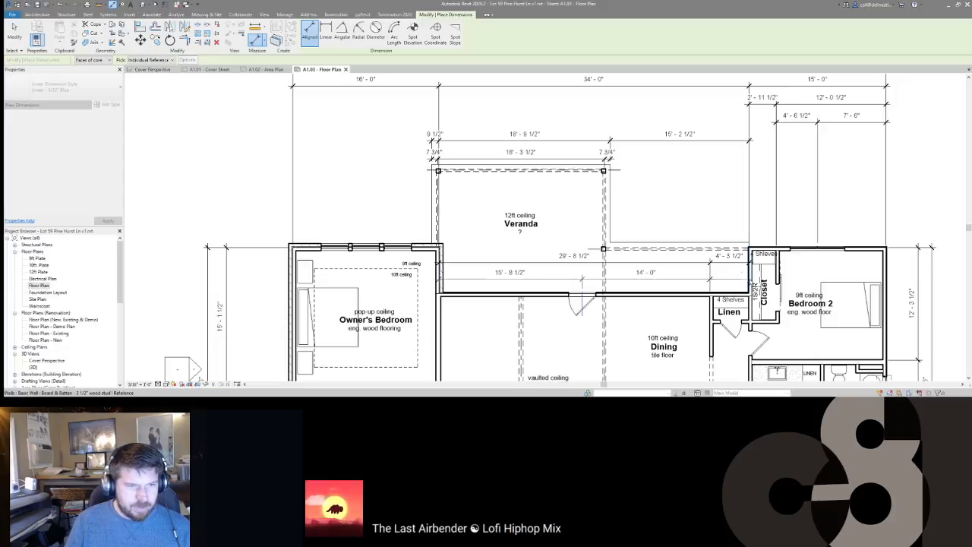
{"action": "left_click", "coordinate": [583, 281]}
{"action": "key", "text": "Escape"}
{"action": "key", "text": "Escape"}
{"action": "scroll", "coordinate": [578, 251], "scroll_direction": "down", "scroll_amount": 2}
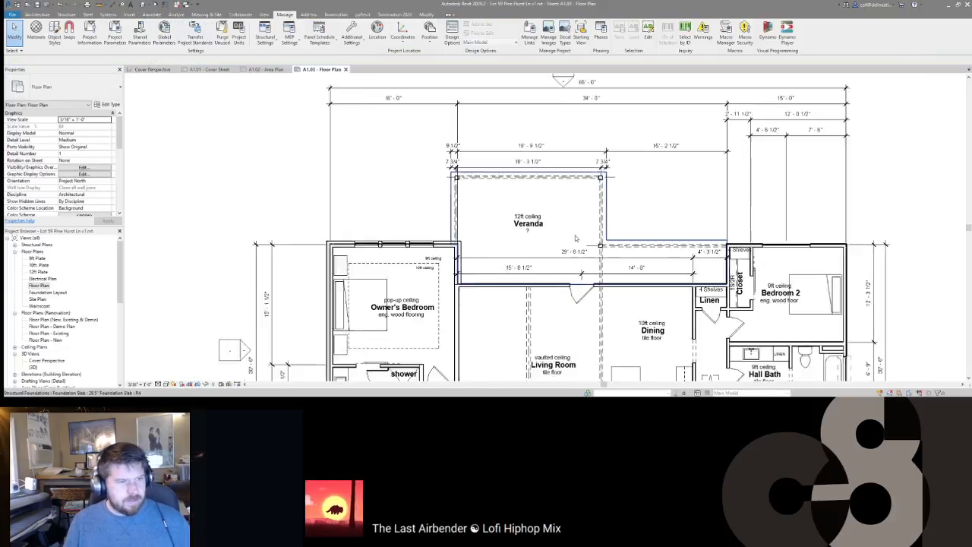
{"action": "middle_click_drag", "start_coordinate": [582, 251], "coordinate": [651, 124]}
{"action": "scroll", "coordinate": [651, 124], "scroll_direction": "down", "scroll_amount": 1}
{"action": "middle_click_drag", "start_coordinate": [611, 170], "coordinate": [618, 221]}
{"action": "scroll", "coordinate": [618, 220], "scroll_direction": "up", "scroll_amount": 2}
Step: Tag all untagged doors with TG and check the new tags, such as 119 at the Front Porch
{"action": "scroll", "coordinate": [617, 220], "scroll_direction": "up", "scroll_amount": 1}
{"action": "key", "text": "t"}
{"action": "key", "text": "g"}
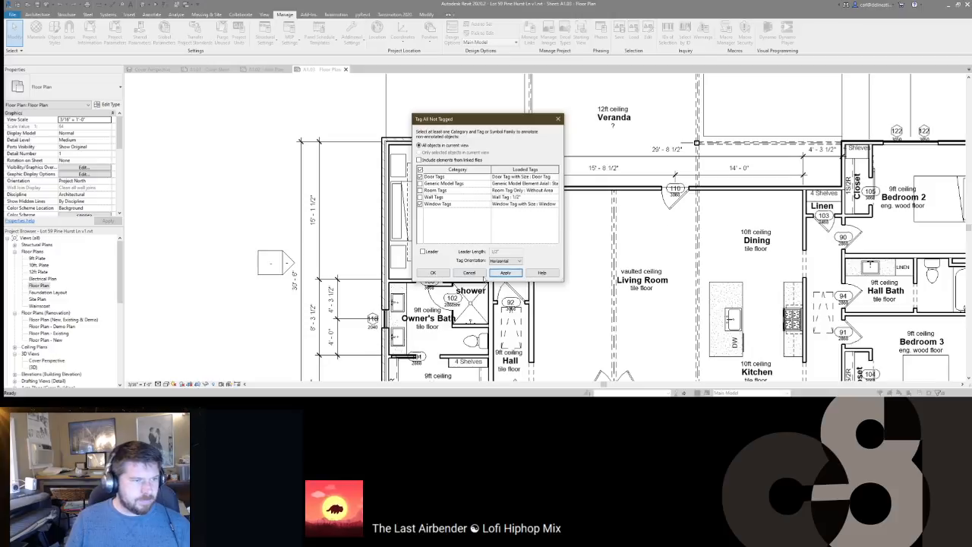
{"action": "left_click", "coordinate": [433, 273]}
{"action": "middle_click_drag", "start_coordinate": [442, 276], "coordinate": [450, 232]}
{"action": "scroll", "coordinate": [654, 258], "scroll_direction": "down", "scroll_amount": 5}
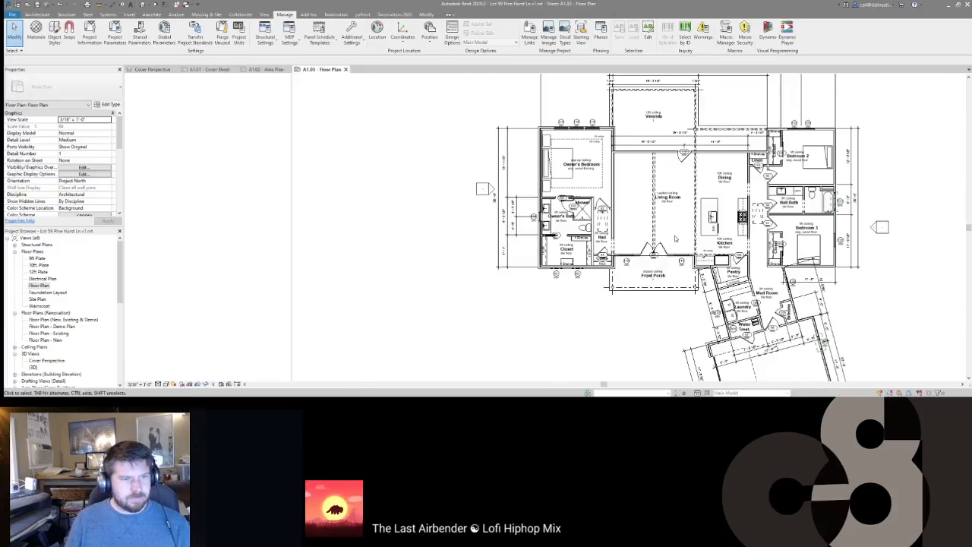
{"action": "scroll", "coordinate": [655, 258], "scroll_direction": "up", "scroll_amount": 4}
{"action": "left_click", "coordinate": [648, 261]}
{"action": "middle_click_drag", "start_coordinate": [637, 198], "coordinate": [619, 234]}
{"action": "scroll", "coordinate": [647, 222], "scroll_direction": "down", "scroll_amount": 3}
{"action": "left_click", "coordinate": [649, 216]}
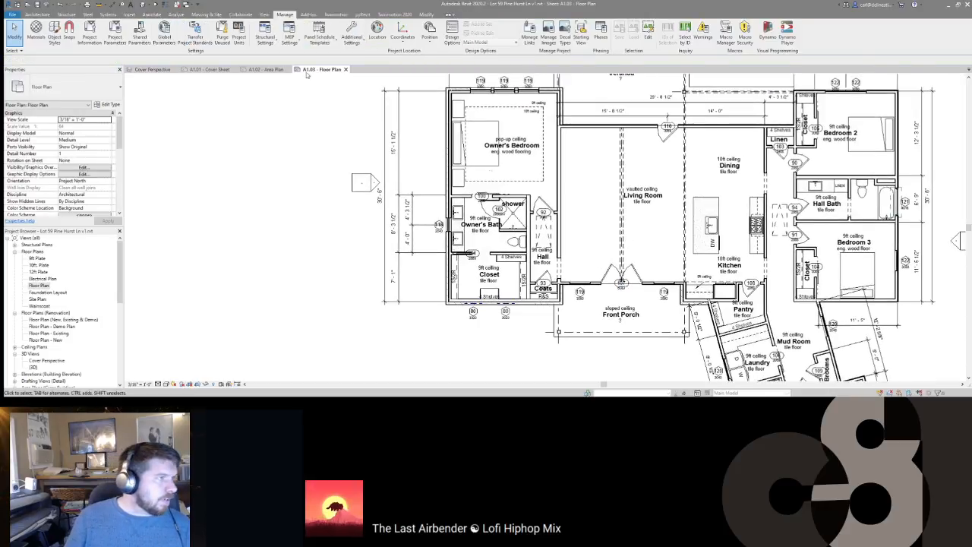
Step: Start pyRevit ReNumber for doors, accepting the starting number
{"action": "left_click", "coordinate": [363, 15]}
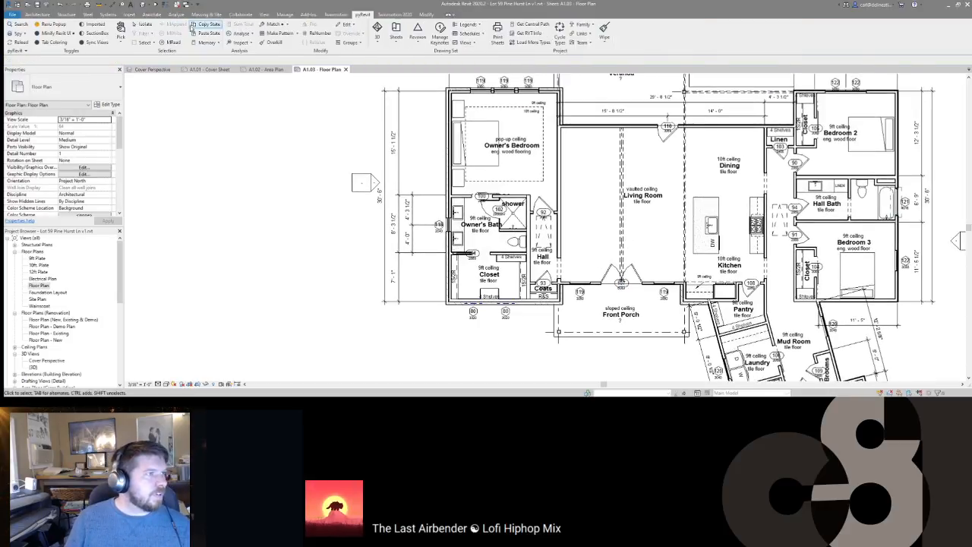
{"action": "left_click", "coordinate": [317, 33]}
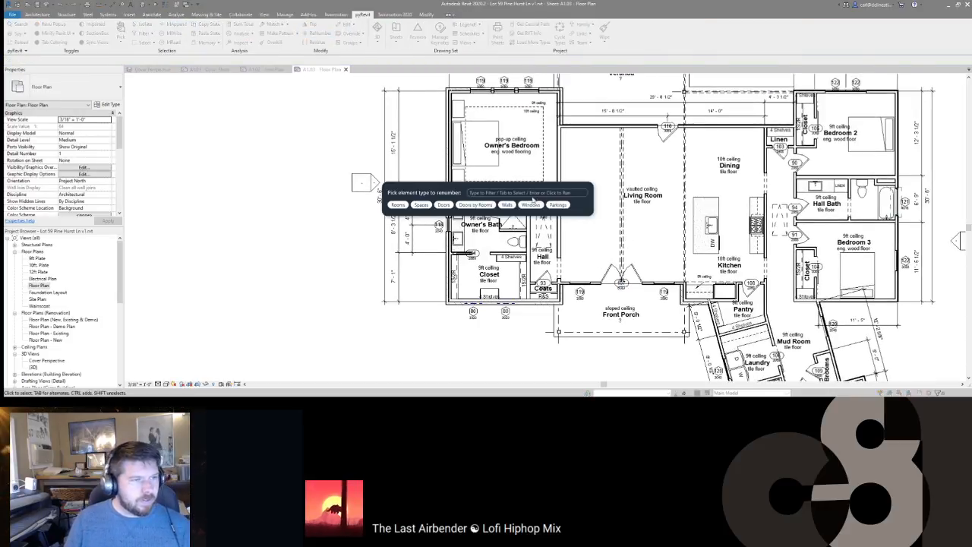
{"action": "left_click", "coordinate": [444, 206]}
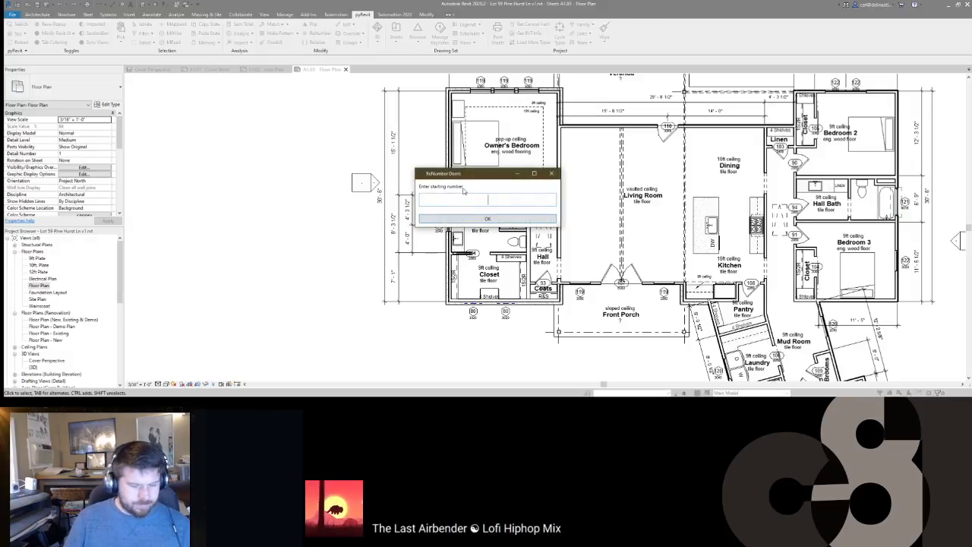
{"action": "left_click", "coordinate": [463, 221]}
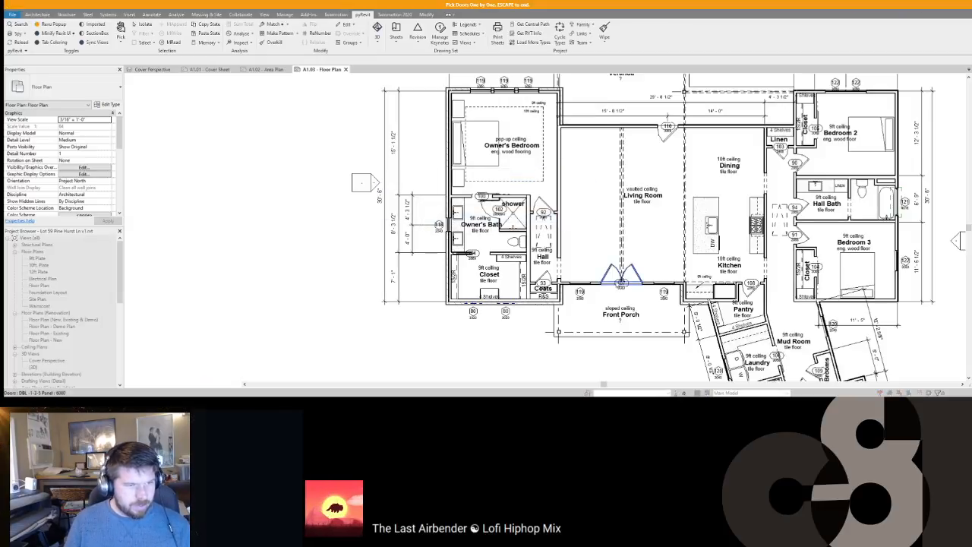
Step: Number the front door D01, then the garage door next
{"action": "left_click", "coordinate": [612, 275]}
{"action": "middle_click_drag", "start_coordinate": [667, 287], "coordinate": [625, 218]}
{"action": "middle_click_drag", "start_coordinate": [658, 285], "coordinate": [658, 202]}
{"action": "scroll", "coordinate": [658, 202], "scroll_direction": "up", "scroll_amount": 1}
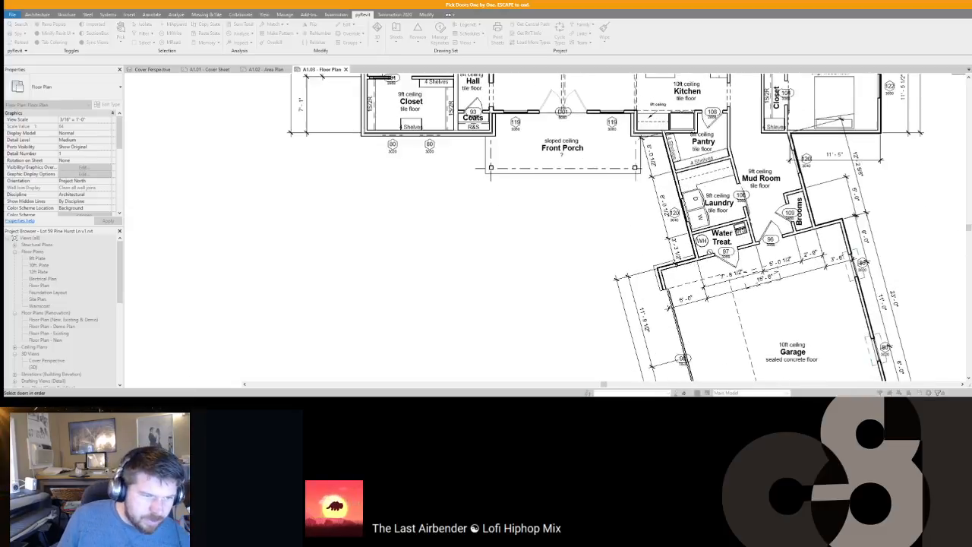
{"action": "scroll", "coordinate": [658, 204], "scroll_direction": "down", "scroll_amount": 1}
{"action": "left_click", "coordinate": [684, 325]}
Step: Continue numbering doors around the house, reaching D08 at the water treatment room
{"action": "middle_click_drag", "start_coordinate": [713, 308], "coordinate": [688, 251]}
{"action": "scroll", "coordinate": [687, 251], "scroll_direction": "down", "scroll_amount": 2}
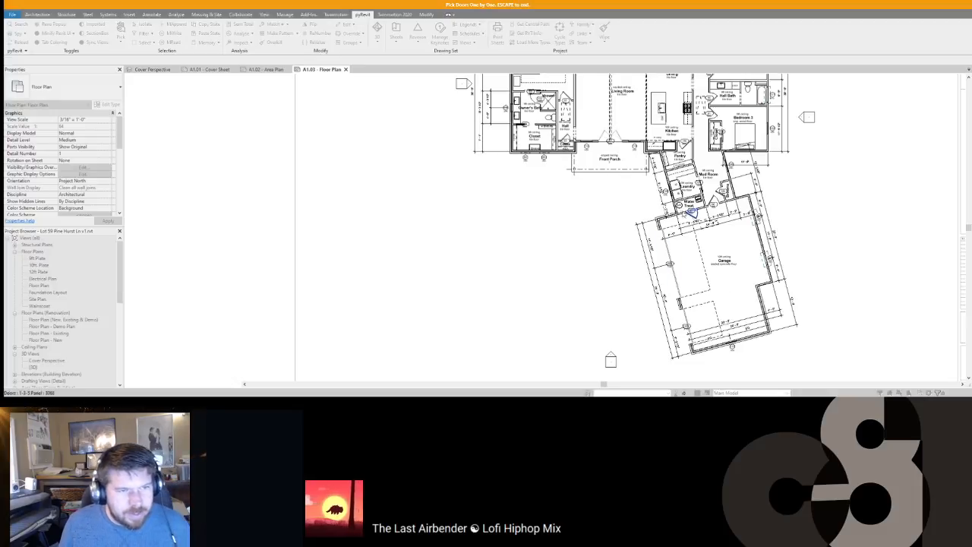
{"action": "middle_click_drag", "start_coordinate": [614, 185], "coordinate": [608, 263]}
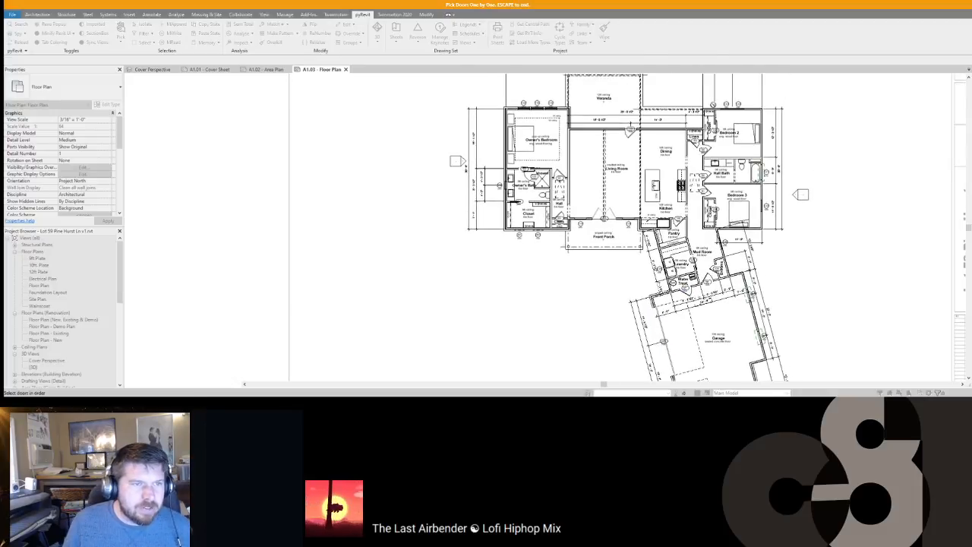
{"action": "scroll", "coordinate": [696, 94], "scroll_direction": "up", "scroll_amount": 2}
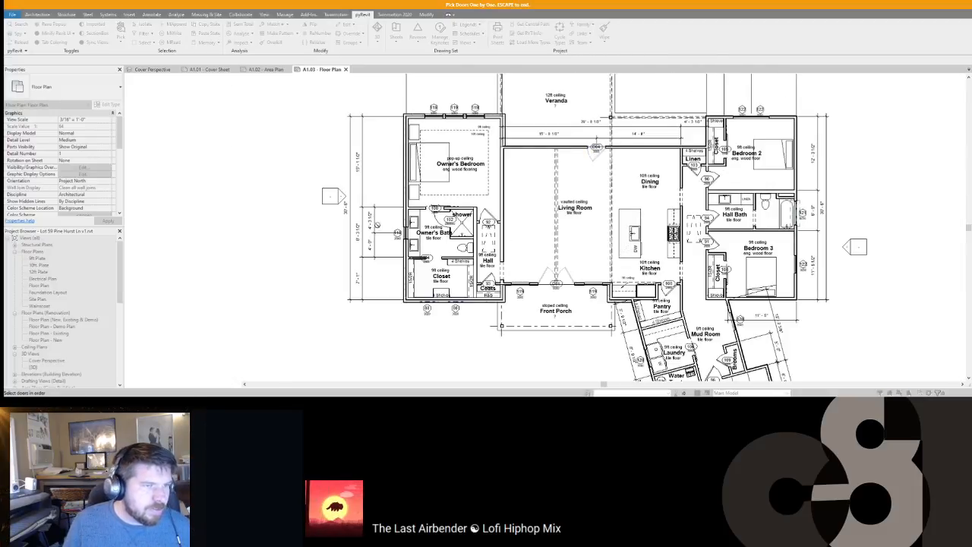
{"action": "middle_click_drag", "start_coordinate": [691, 270], "coordinate": [677, 199]}
{"action": "scroll", "coordinate": [676, 199], "scroll_direction": "down", "scroll_amount": 2}
{"action": "middle_click_drag", "start_coordinate": [527, 206], "coordinate": [526, 245]}
{"action": "scroll", "coordinate": [525, 246], "scroll_direction": "up", "scroll_amount": 1}
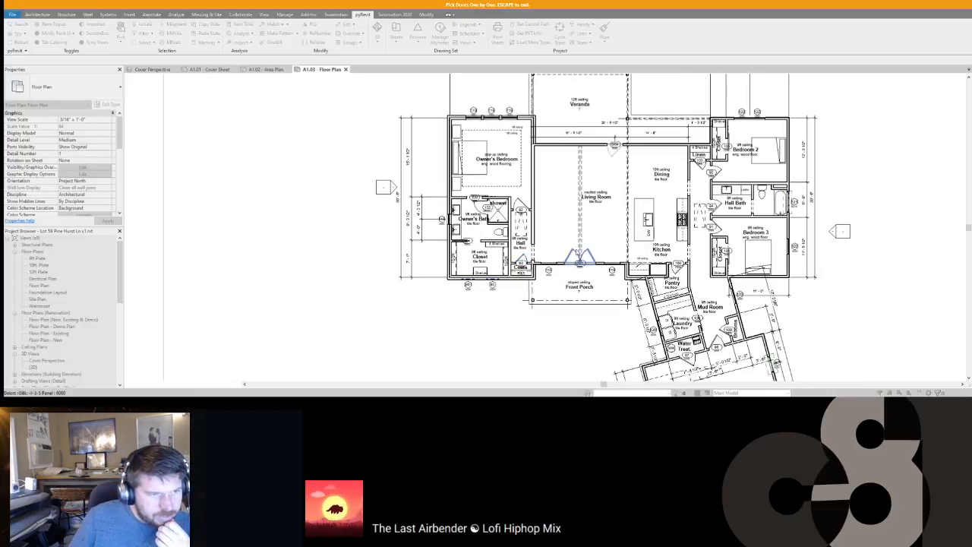
{"action": "middle_click_drag", "start_coordinate": [580, 258], "coordinate": [534, 213]}
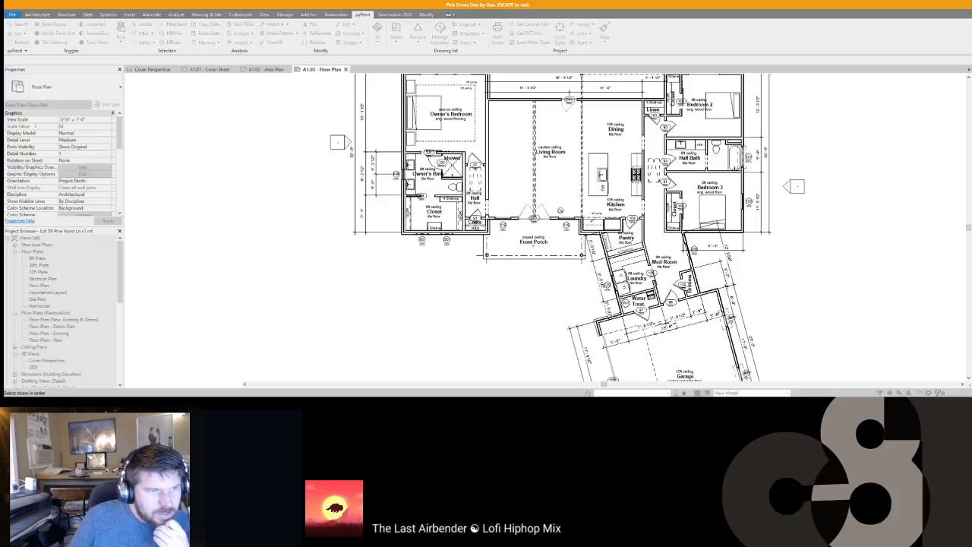
{"action": "scroll", "coordinate": [636, 230], "scroll_direction": "up", "scroll_amount": 3}
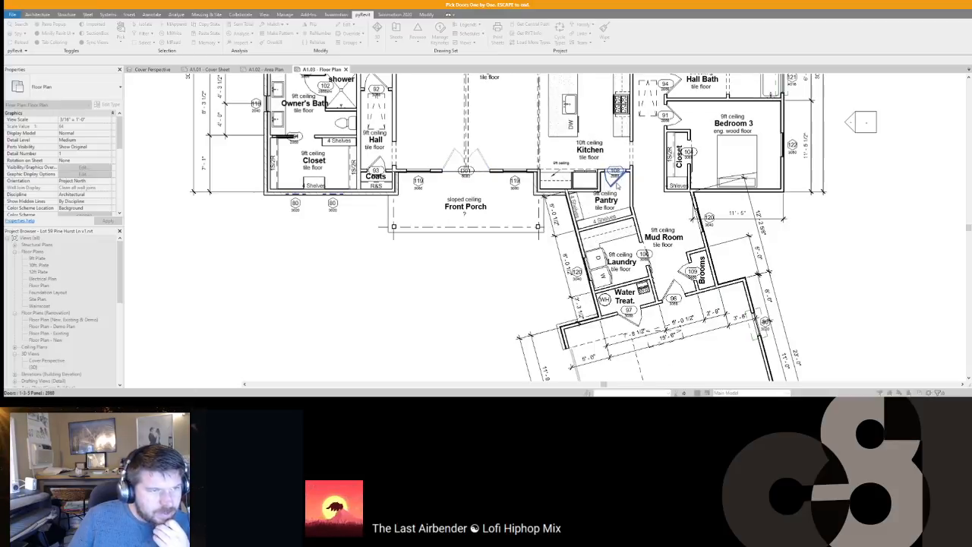
{"action": "middle_click_drag", "start_coordinate": [617, 179], "coordinate": [620, 127]}
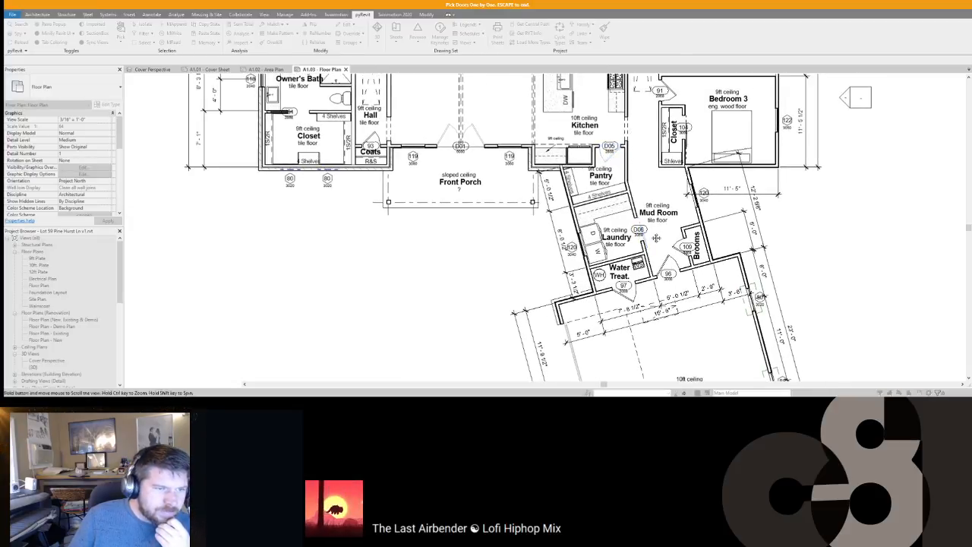
{"action": "middle_click_drag", "start_coordinate": [651, 234], "coordinate": [637, 171]}
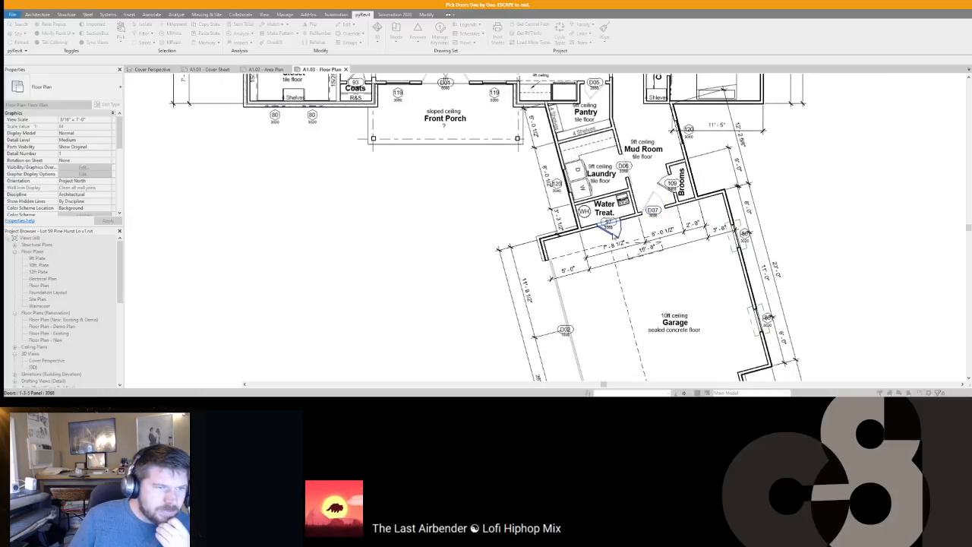
{"action": "left_click", "coordinate": [617, 236]}
Step: Number the remaining doors through D19 by the hall and finish renumbering
{"action": "middle_click_drag", "start_coordinate": [626, 158], "coordinate": [626, 130]}
{"action": "scroll", "coordinate": [626, 130], "scroll_direction": "down", "scroll_amount": 1}
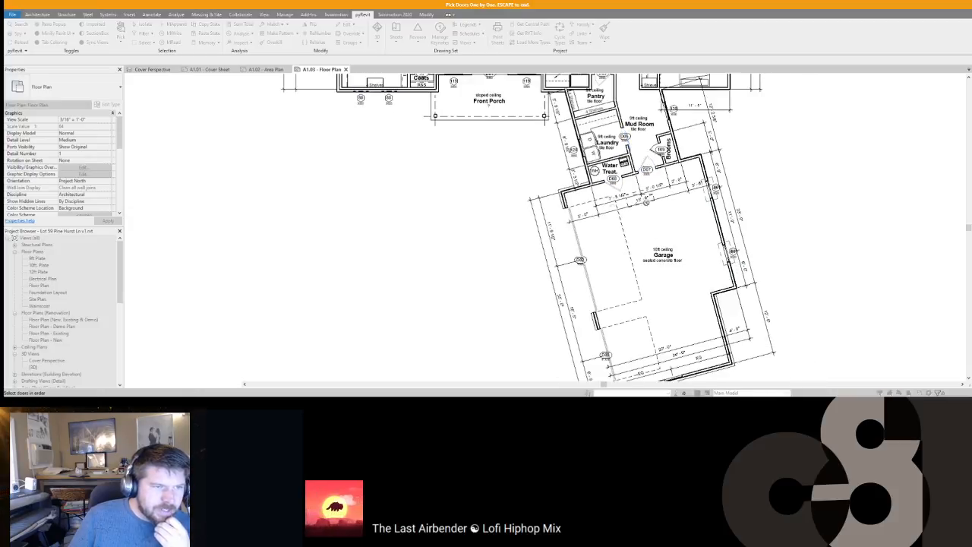
{"action": "middle_click_drag", "start_coordinate": [646, 167], "coordinate": [642, 290]}
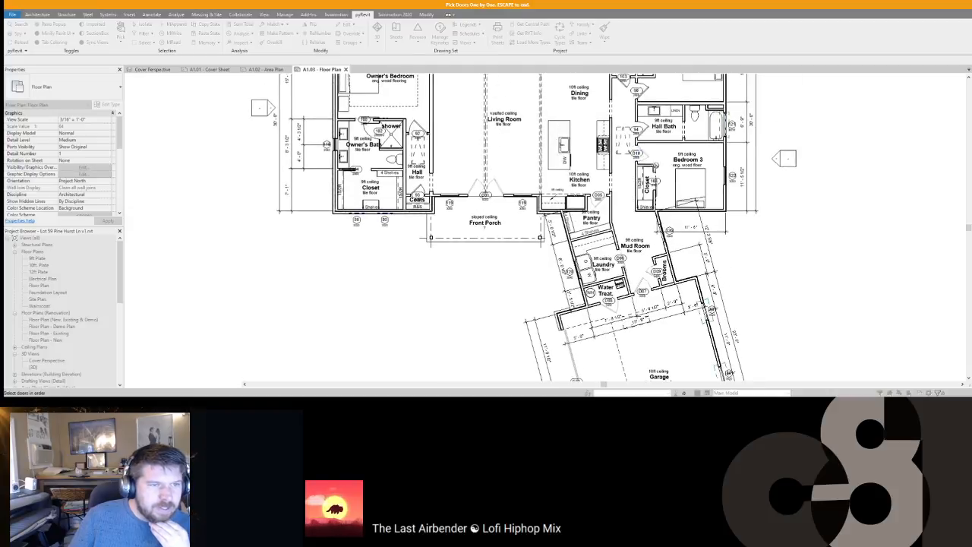
{"action": "middle_click_drag", "start_coordinate": [644, 154], "coordinate": [648, 222]}
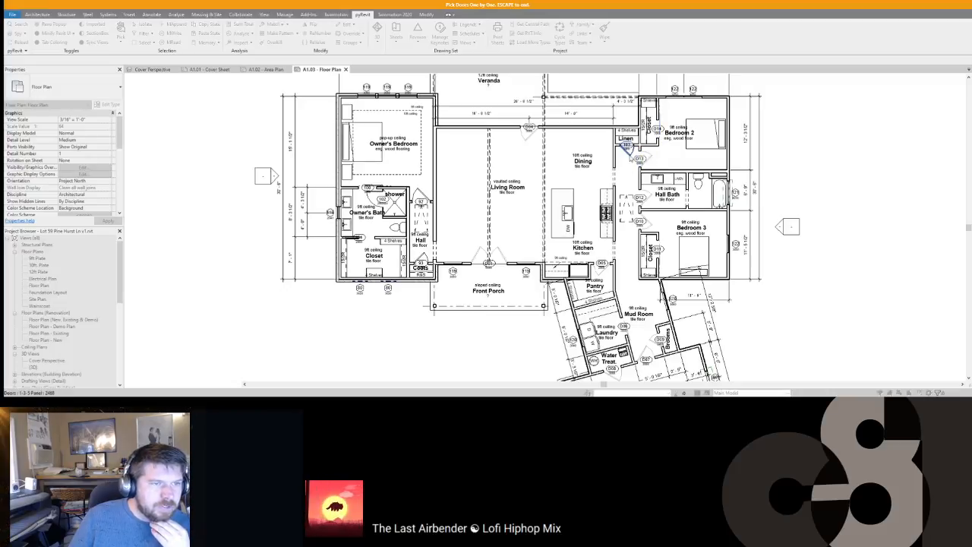
{"action": "middle_click_drag", "start_coordinate": [496, 189], "coordinate": [668, 198]}
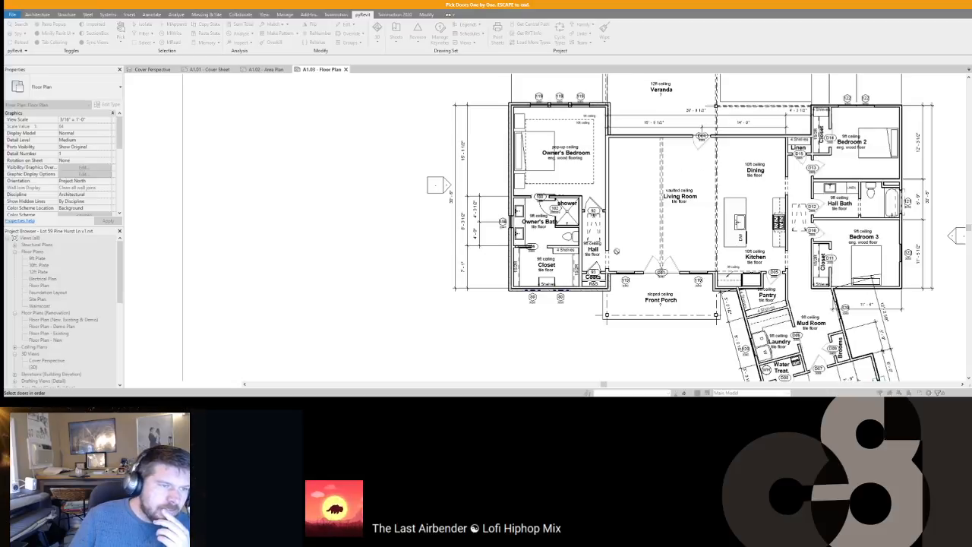
{"action": "left_click", "coordinate": [592, 205]}
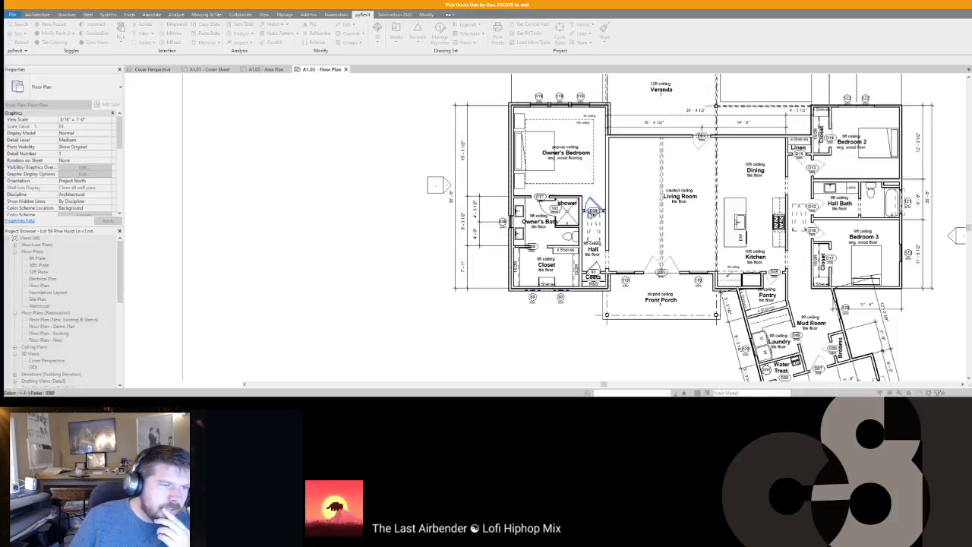
{"action": "scroll", "coordinate": [627, 228], "scroll_direction": "up", "scroll_amount": 2}
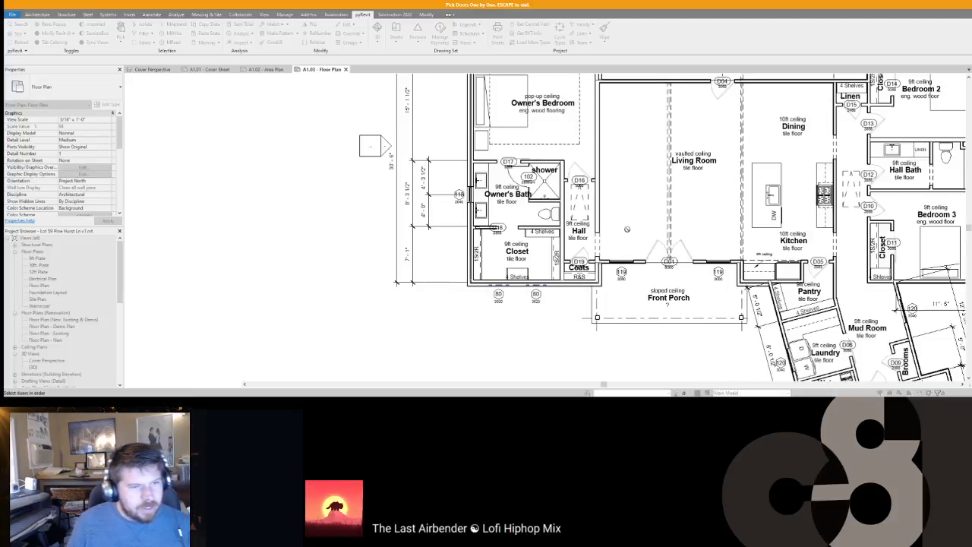
{"action": "scroll", "coordinate": [628, 229], "scroll_direction": "down", "scroll_amount": 3}
{"action": "key", "text": "Escape"}
{"action": "scroll", "coordinate": [698, 221], "scroll_direction": "up", "scroll_amount": 3}
{"action": "scroll", "coordinate": [698, 221], "scroll_direction": "down", "scroll_amount": 3}
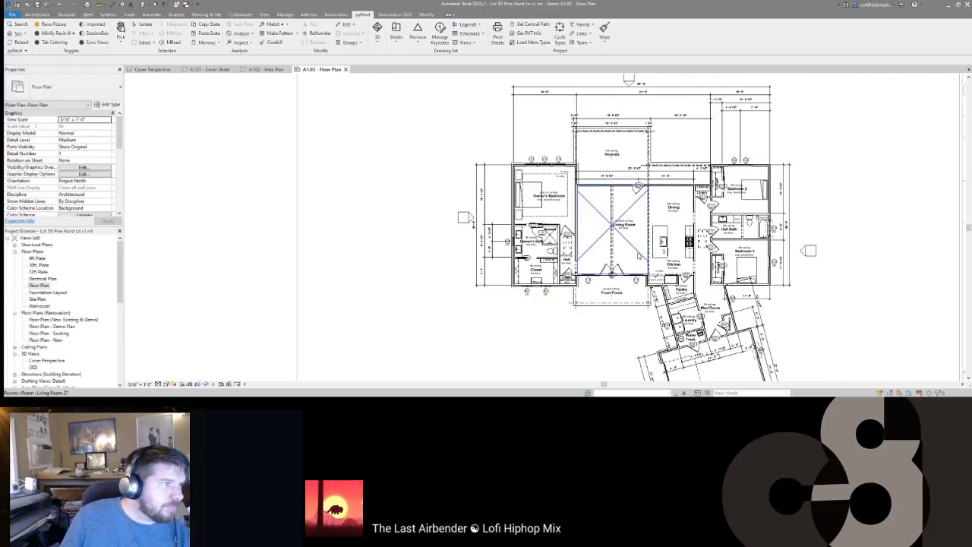
Step: On sheet A1.02, place the Window Schedule left of the Area Schedule and the Door Schedule above it
{"action": "left_click", "coordinate": [266, 70]}
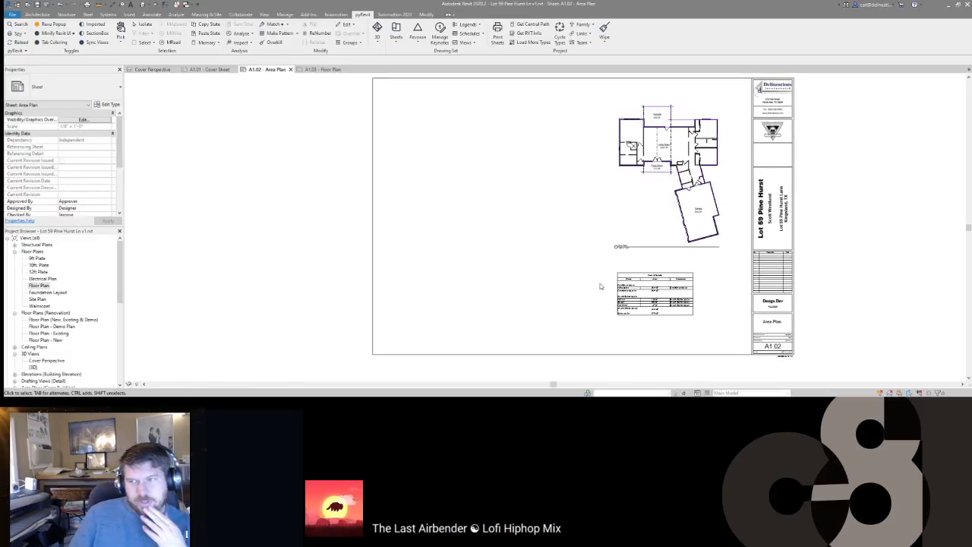
{"action": "scroll", "coordinate": [70, 312], "scroll_direction": "down", "scroll_amount": 10}
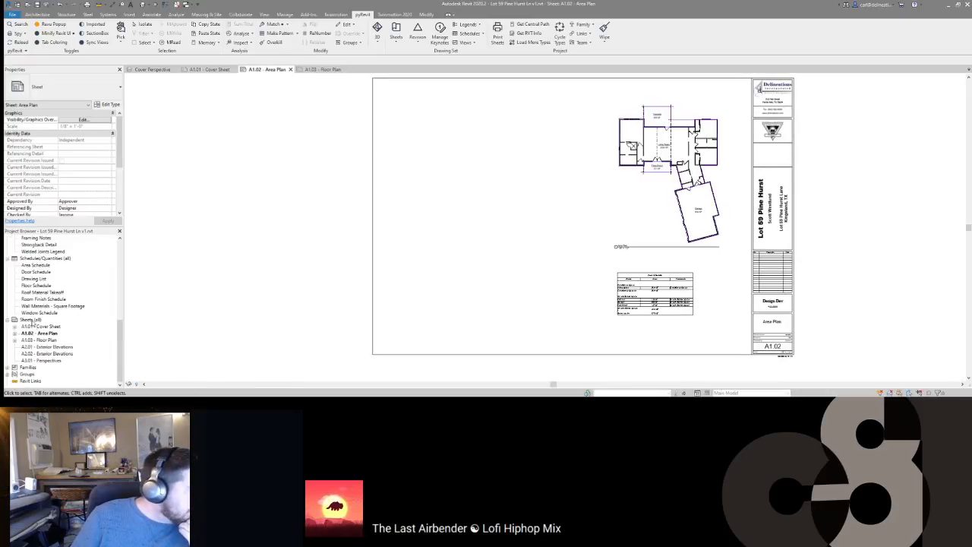
{"action": "left_click", "coordinate": [34, 313]}
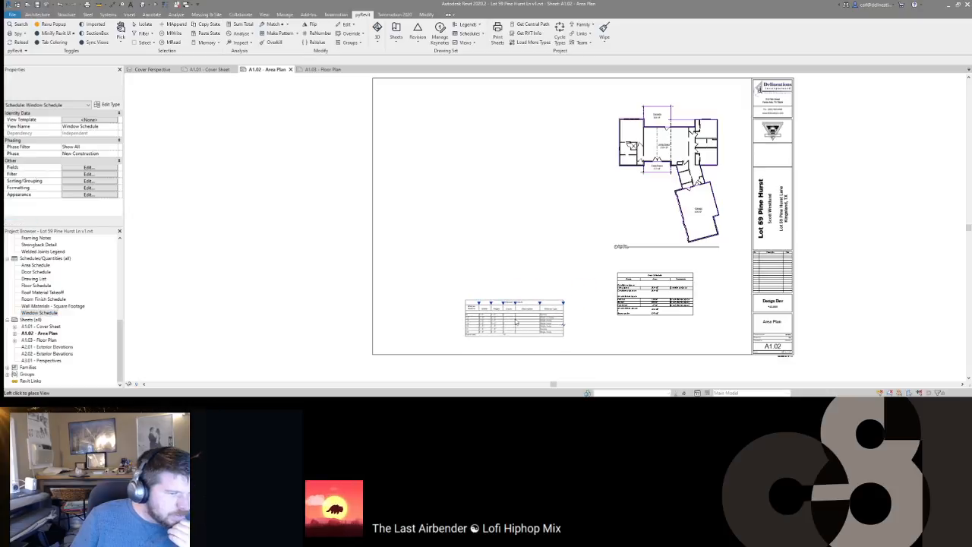
{"action": "left_click", "coordinate": [504, 305]}
{"action": "left_click_drag", "start_coordinate": [32, 272], "coordinate": [483, 241]}
{"action": "left_click", "coordinate": [504, 242]}
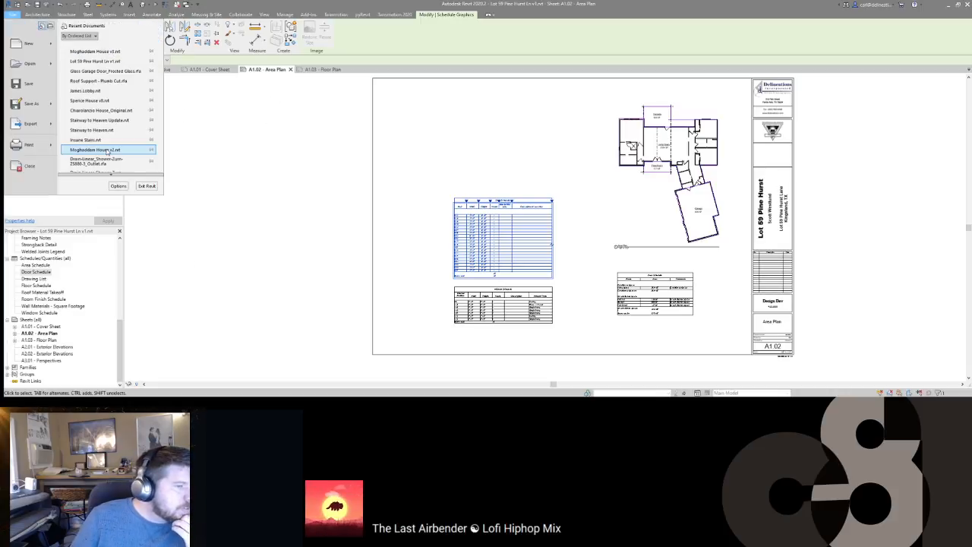
Step: Open the Moghaddam House project, select its Door Schedule, and return to the Lot 59 Pine Hurst cover sheet
{"action": "left_click", "coordinate": [92, 56]}
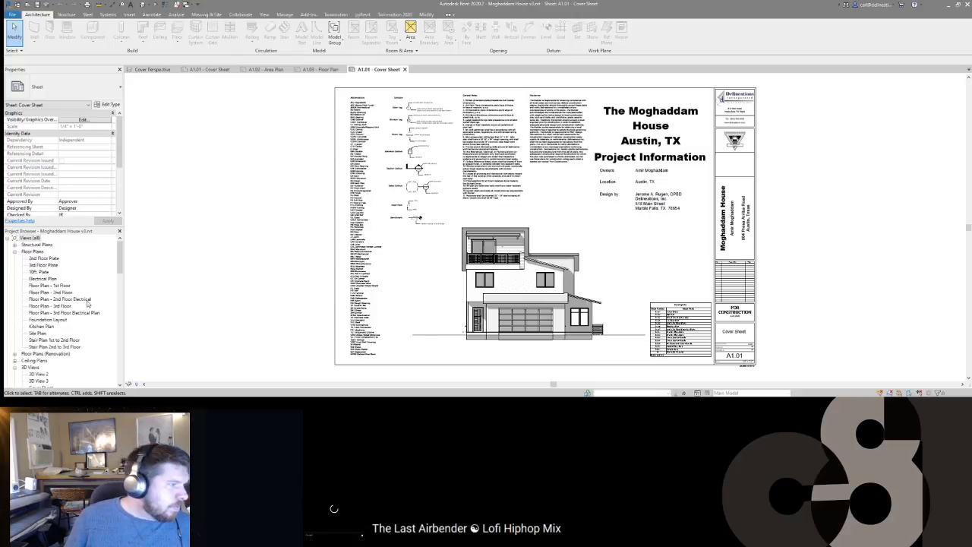
{"action": "scroll", "coordinate": [65, 285], "scroll_direction": "down", "scroll_amount": 20}
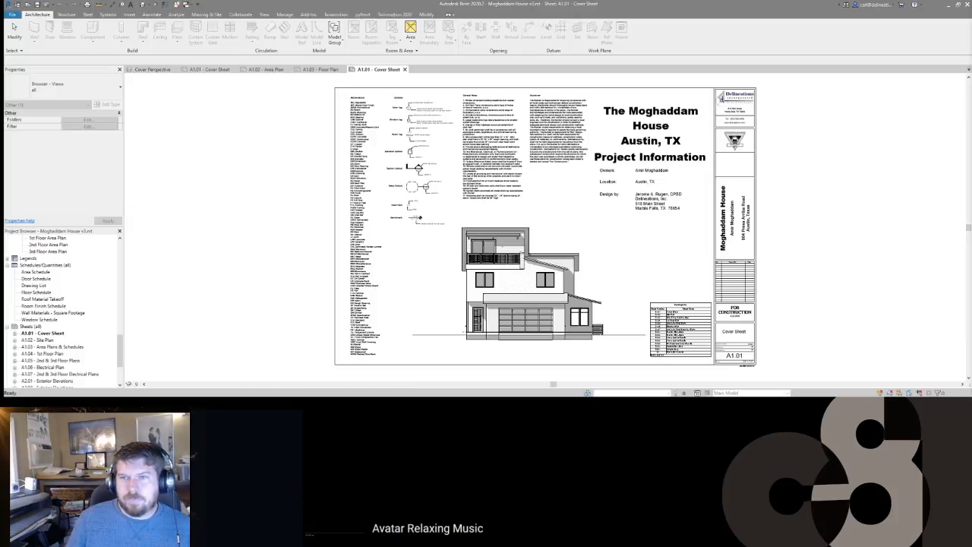
{"action": "left_click", "coordinate": [297, 227]}
{"action": "scroll", "coordinate": [58, 334], "scroll_direction": "down", "scroll_amount": 3}
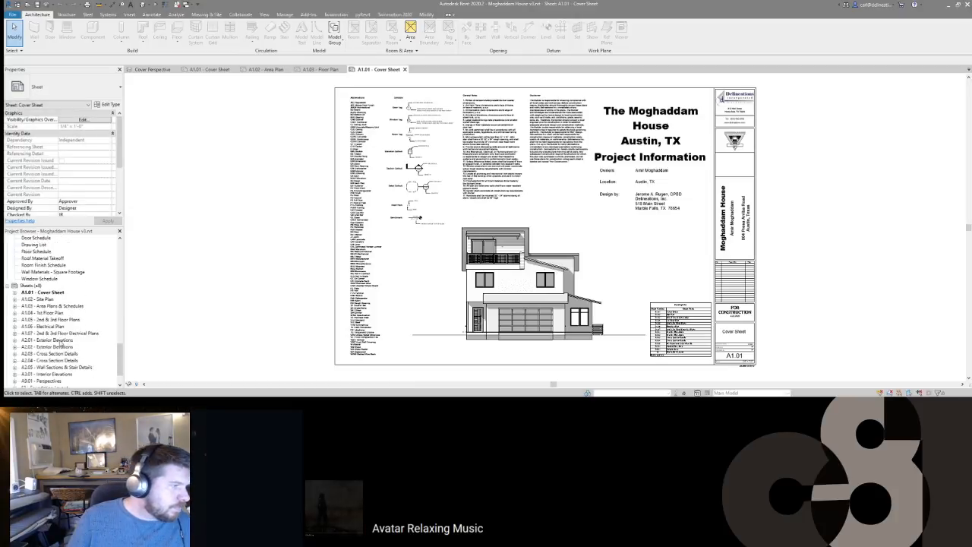
{"action": "scroll", "coordinate": [58, 335], "scroll_direction": "down", "scroll_amount": 1}
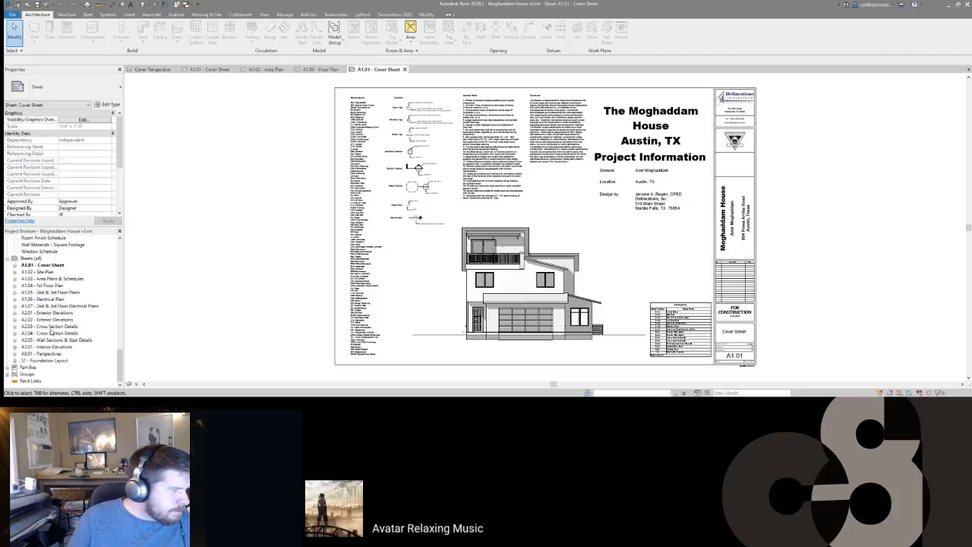
{"action": "scroll", "coordinate": [42, 283], "scroll_direction": "up", "scroll_amount": 3}
{"action": "left_click", "coordinate": [36, 258]}
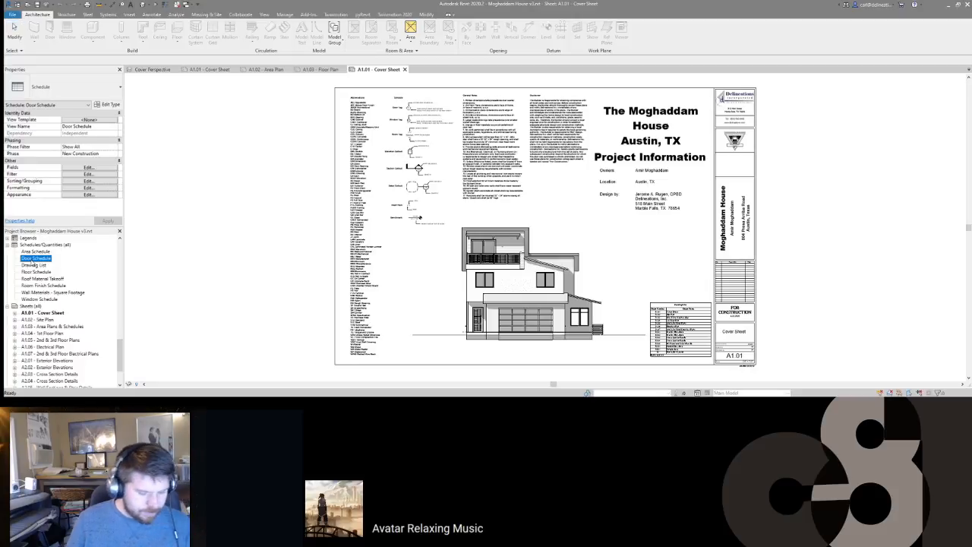
{"action": "left_click", "coordinate": [190, 69]}
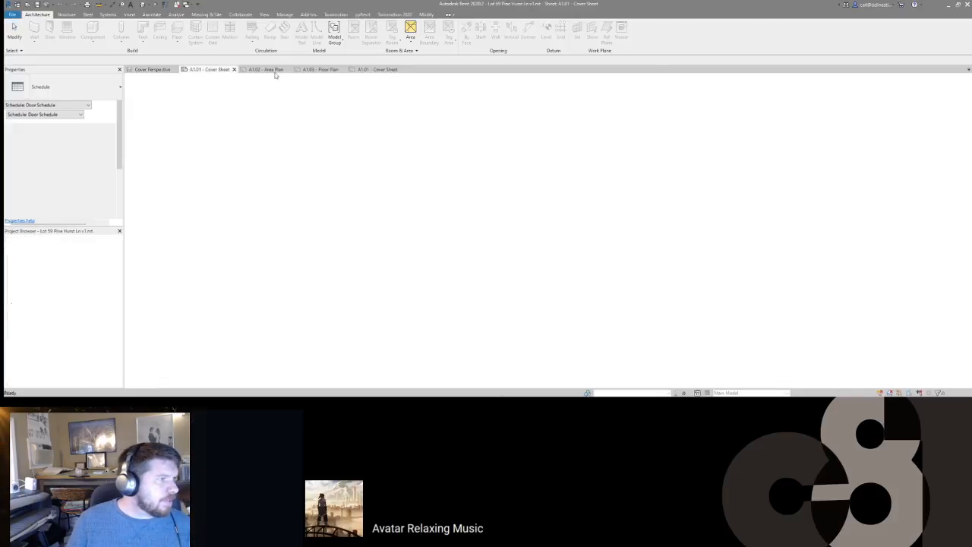
Step: Paste the copied schedule as Door Schedule1 and place it on sheet A1.02
{"action": "key", "text": "ctrl+v"}
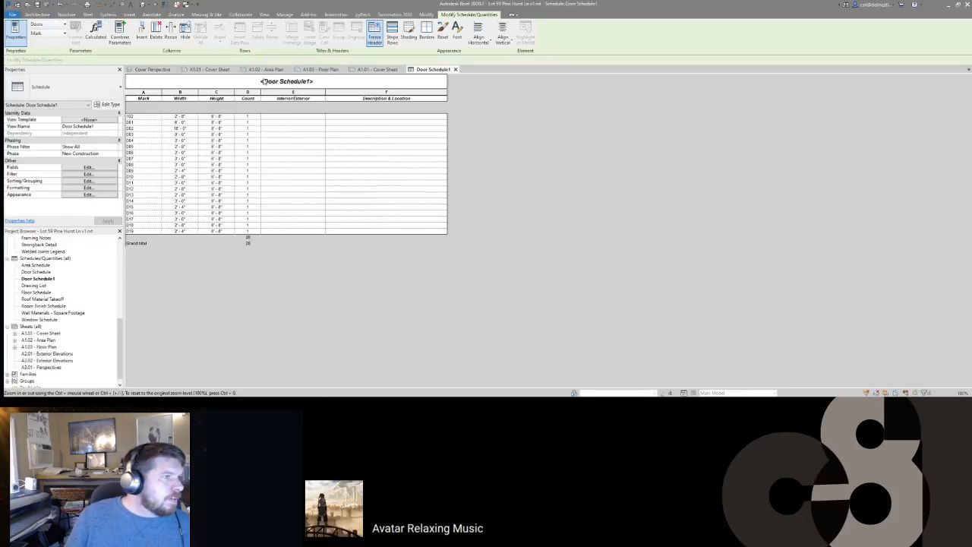
{"action": "left_click", "coordinate": [266, 69]}
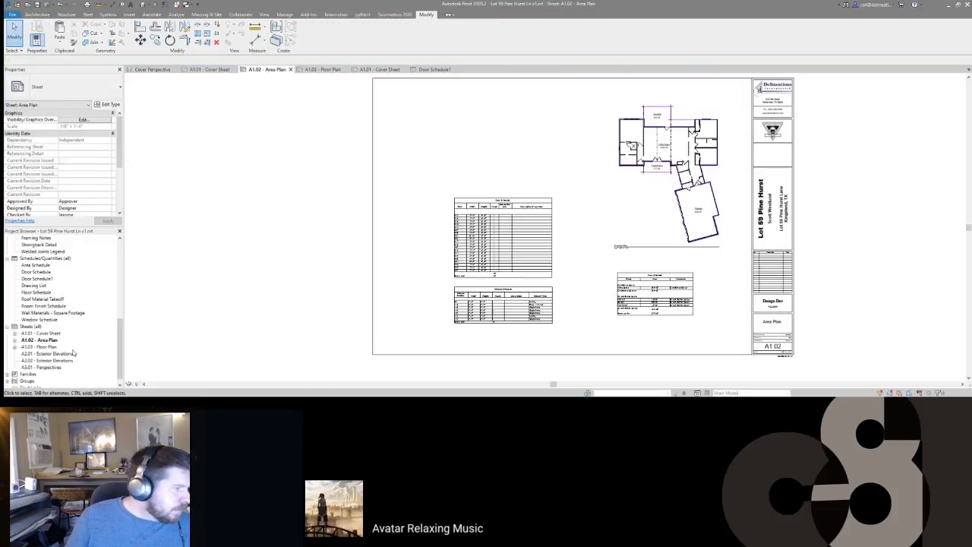
{"action": "left_click", "coordinate": [36, 278]}
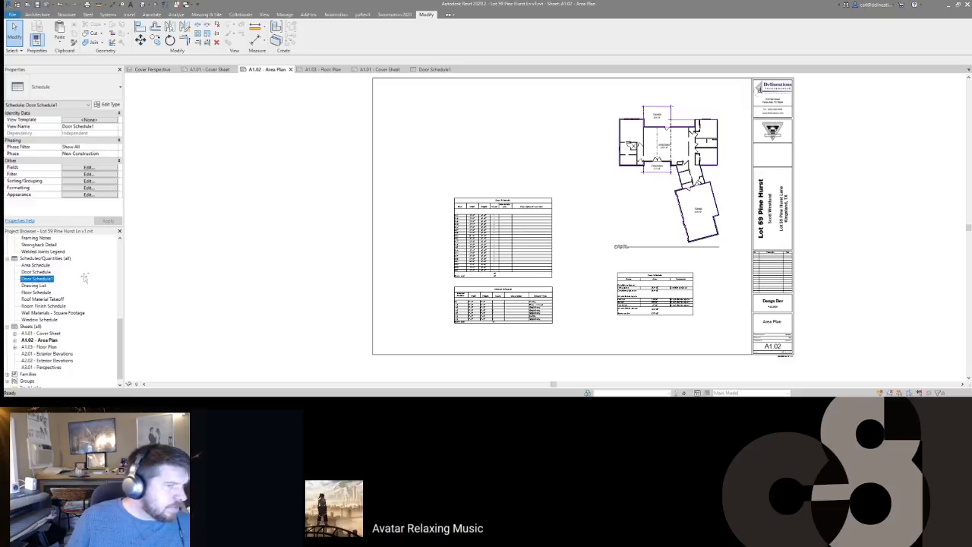
{"action": "left_click", "coordinate": [466, 149]}
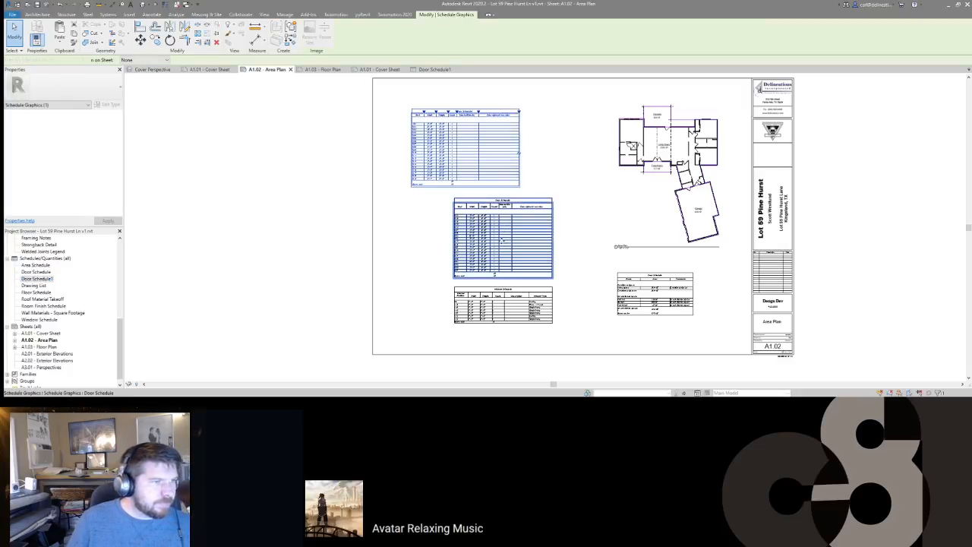
Step: Delete the old door schedule, move Door Schedule1 into its spot, and open Door Schedule1
{"action": "left_click", "coordinate": [501, 241]}
{"action": "key", "text": "Delete"}
{"action": "left_click", "coordinate": [446, 144]}
{"action": "left_click_drag", "start_coordinate": [446, 149], "coordinate": [490, 225]}
{"action": "scroll", "coordinate": [441, 222], "scroll_direction": "up", "scroll_amount": 4}
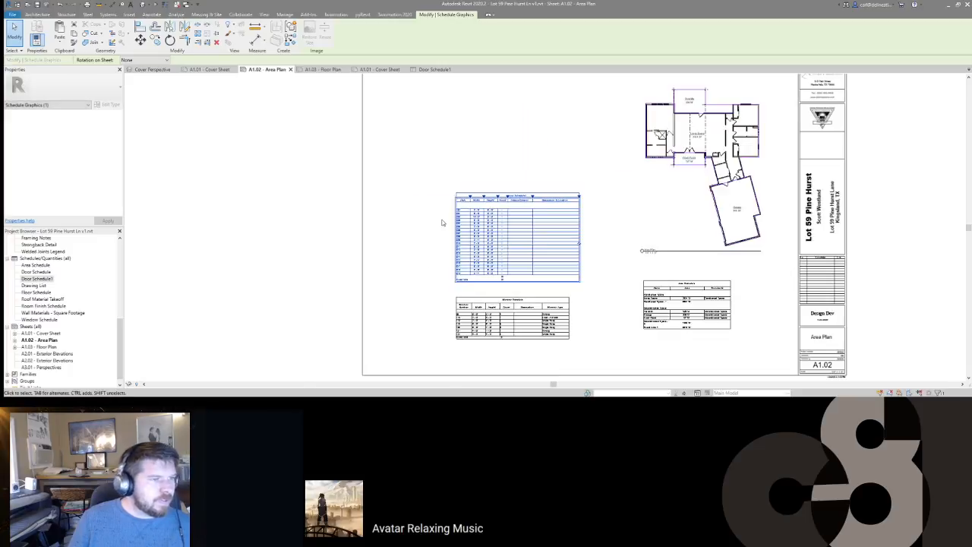
{"action": "left_click", "coordinate": [441, 222]}
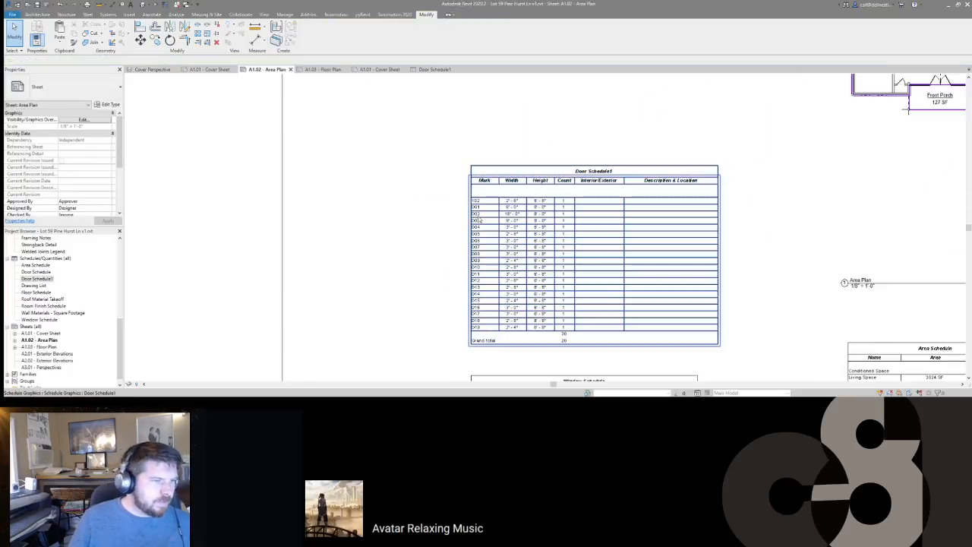
{"action": "scroll", "coordinate": [481, 219], "scroll_direction": "down", "scroll_amount": 1}
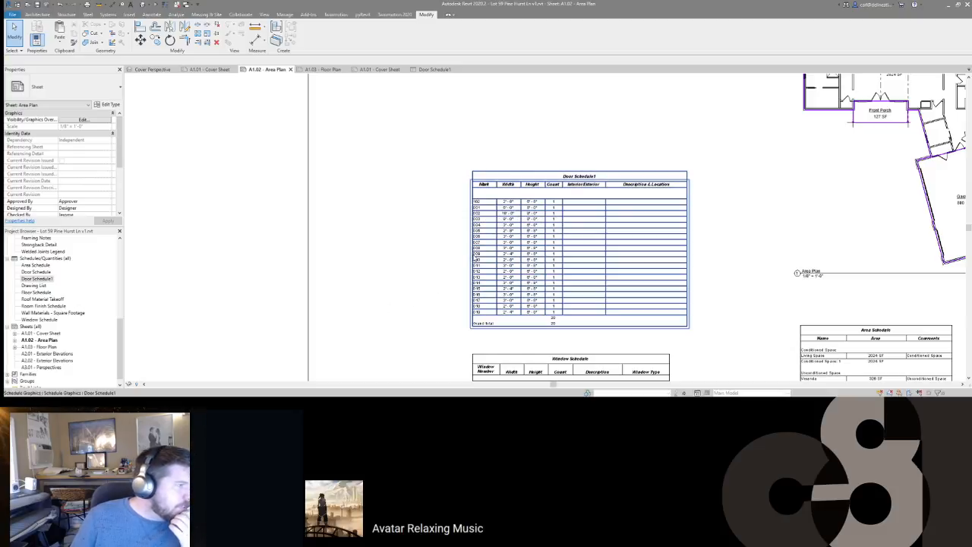
{"action": "double_click", "coordinate": [474, 261]}
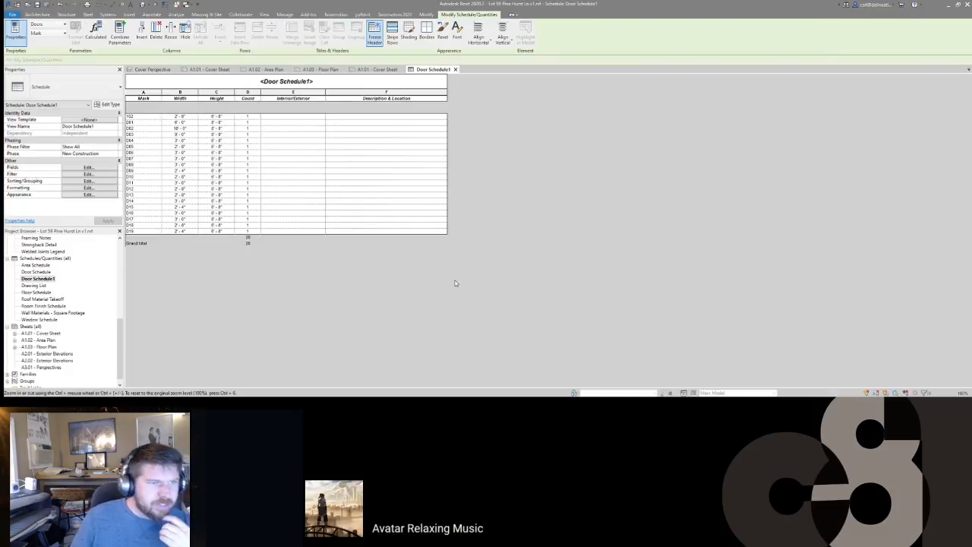
Step: Sort Door Schedule1 by Interior/Exterior with footers, then by Mark, and go to sheet A1.03
{"action": "left_click", "coordinate": [88, 181]}
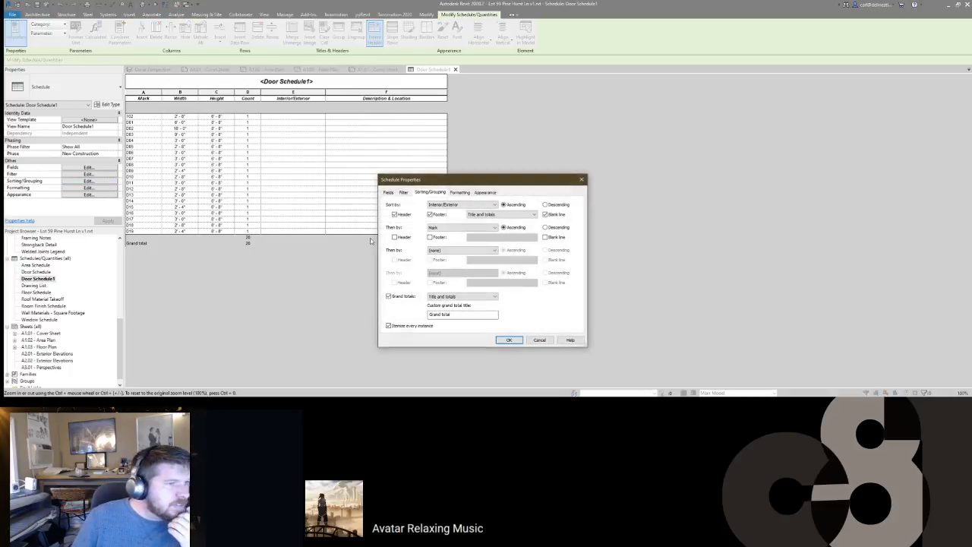
{"action": "left_click", "coordinate": [448, 205]}
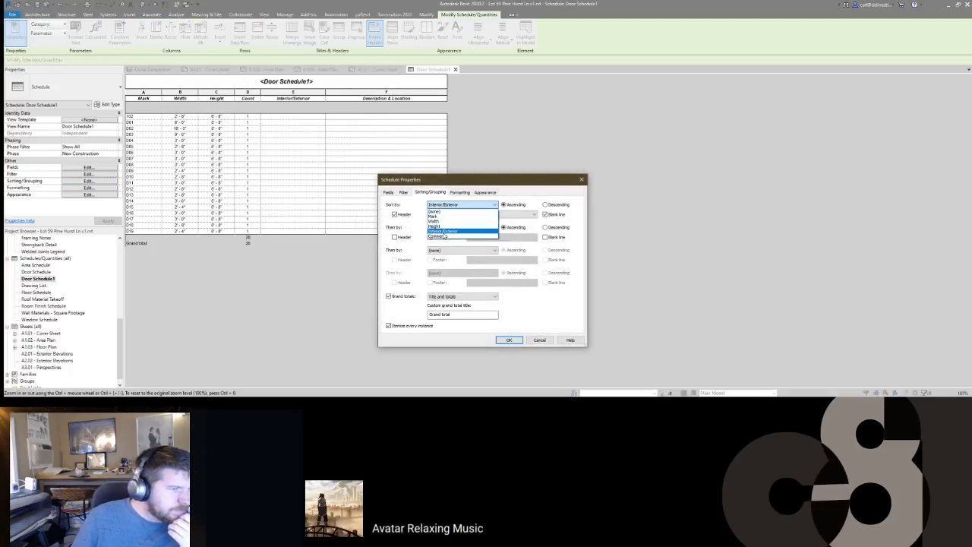
{"action": "left_click", "coordinate": [447, 230]}
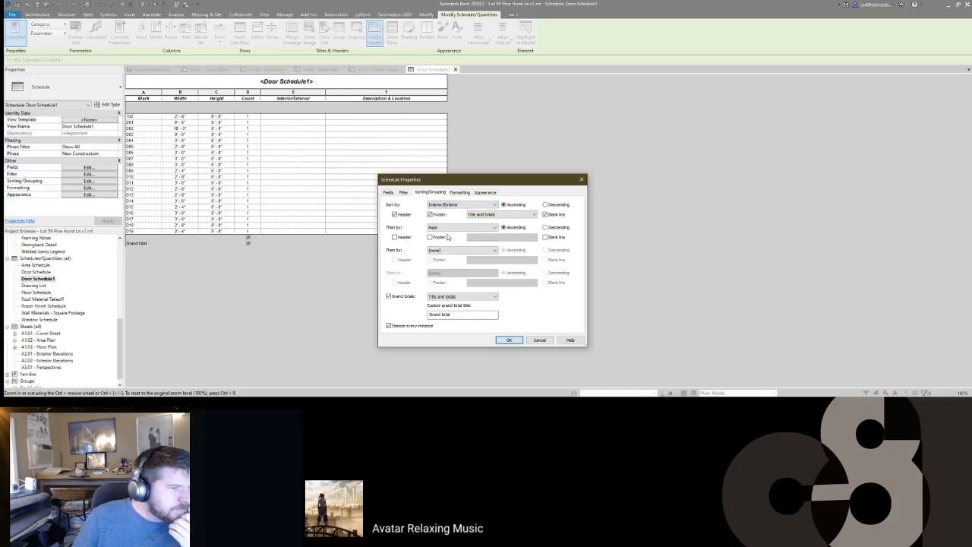
{"action": "left_click", "coordinate": [449, 228]}
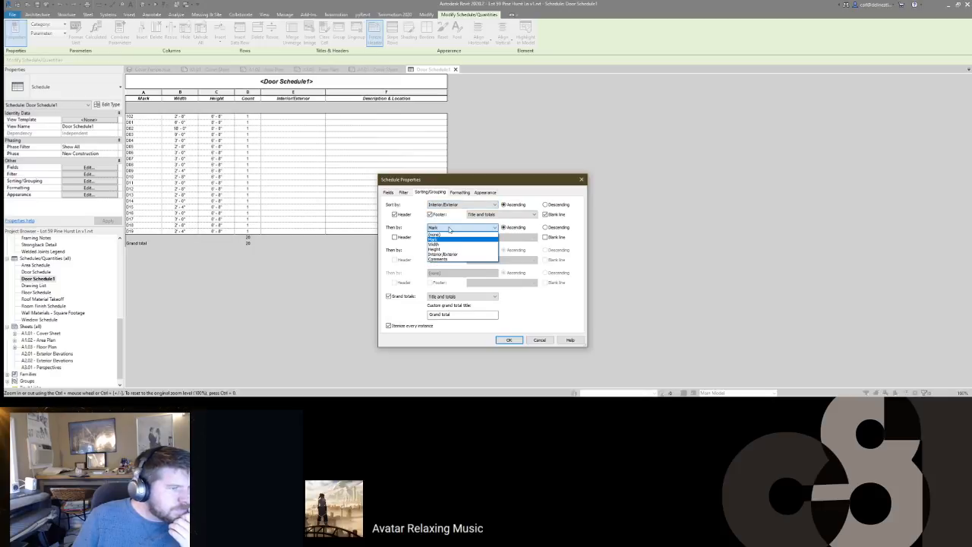
{"action": "left_click", "coordinate": [448, 244]}
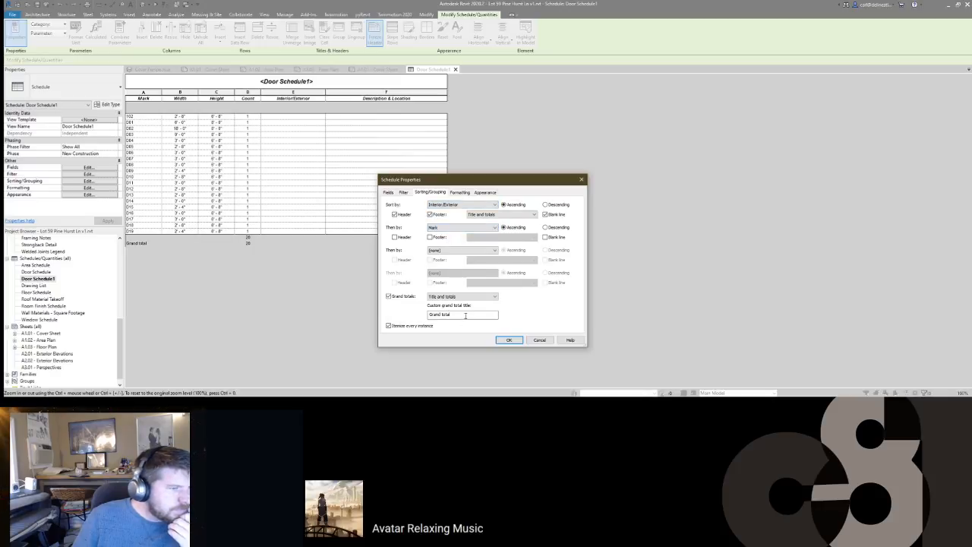
{"action": "left_click", "coordinate": [509, 339]}
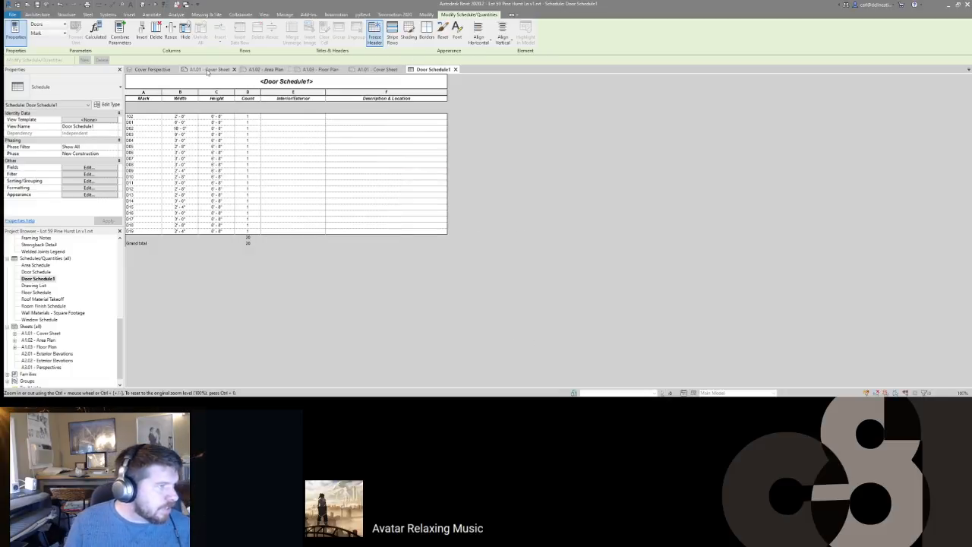
{"action": "left_click", "coordinate": [319, 69]}
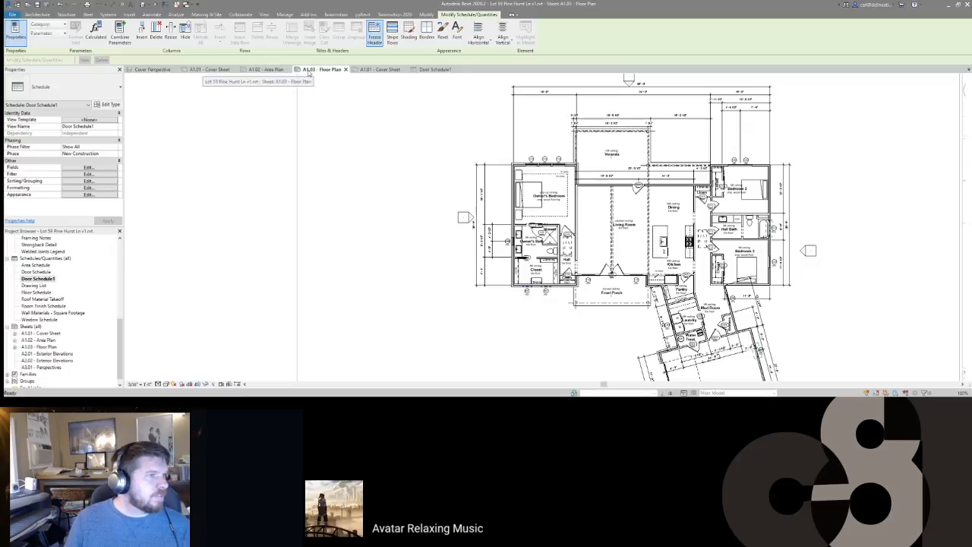
Step: On sheet A1.03, select everything and filter the selection down to the 20 doors
{"action": "left_click", "coordinate": [433, 69]}
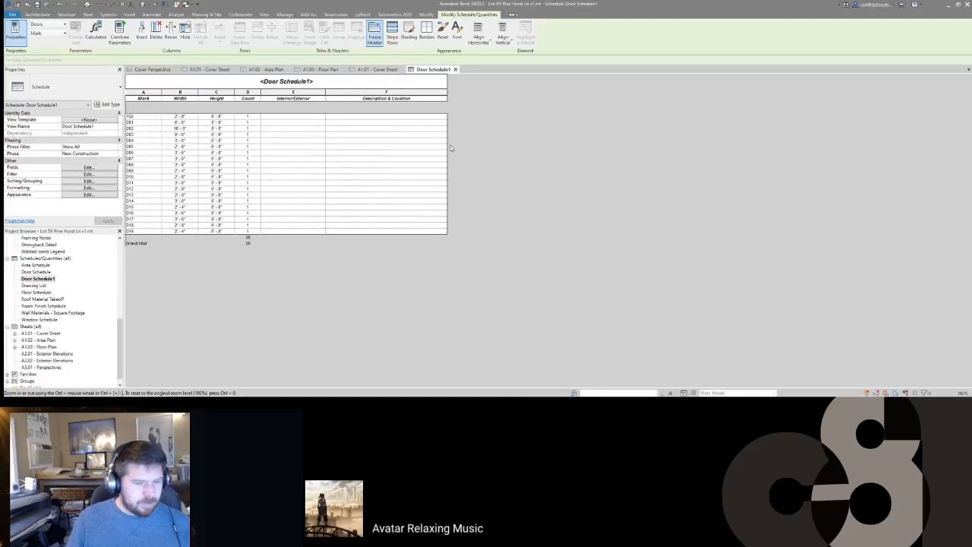
{"action": "left_click", "coordinate": [377, 69]}
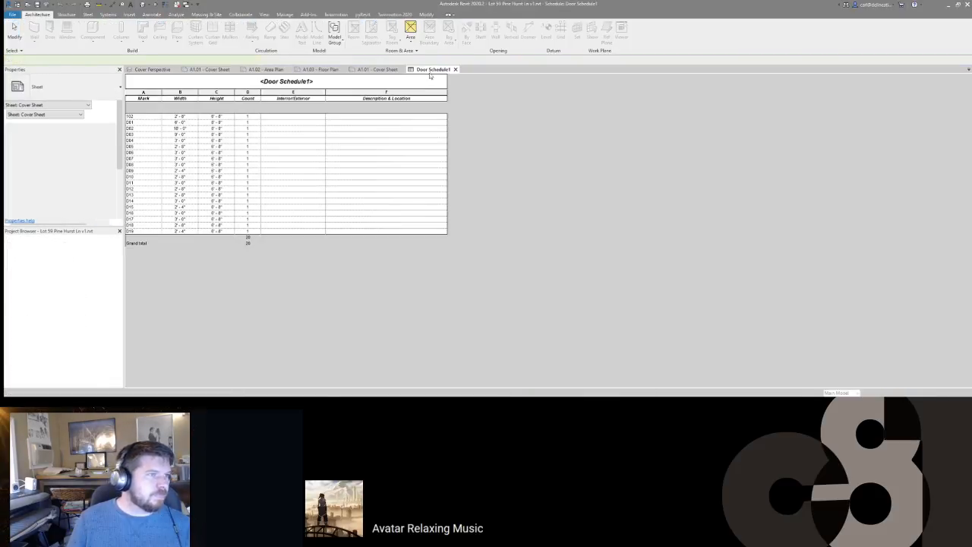
{"action": "left_click", "coordinate": [322, 69]}
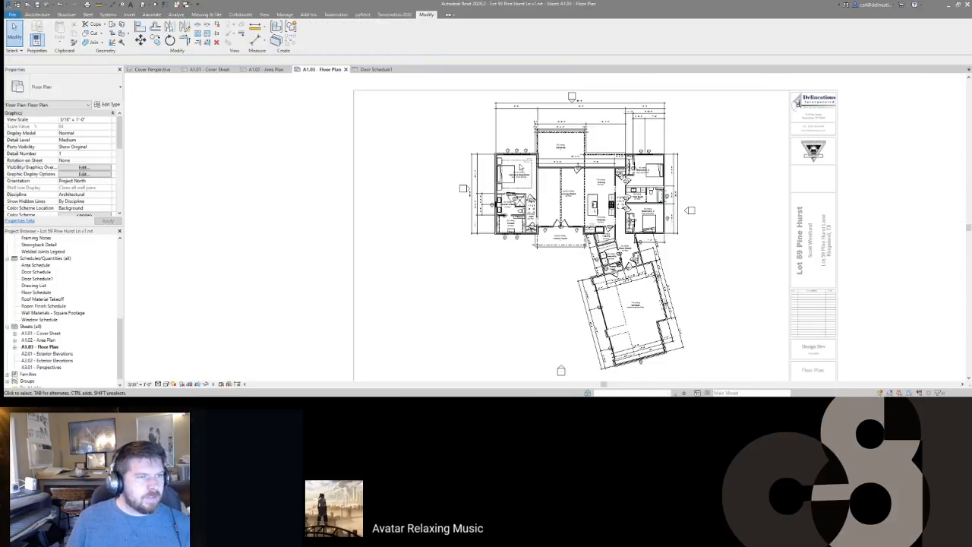
{"action": "left_click_drag", "start_coordinate": [688, 374], "coordinate": [689, 373]}
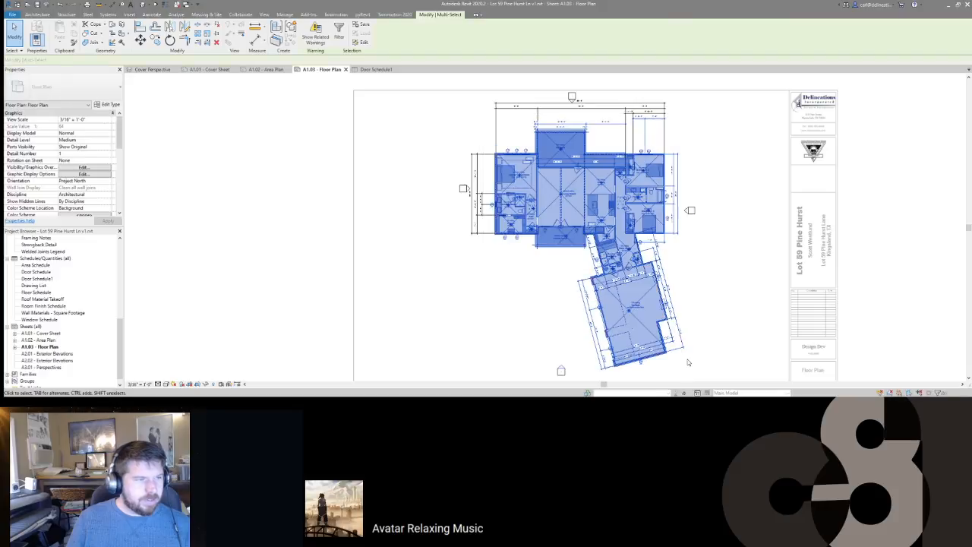
{"action": "left_click", "coordinate": [339, 32]}
{"action": "left_click", "coordinate": [536, 165]}
{"action": "left_click", "coordinate": [421, 176]}
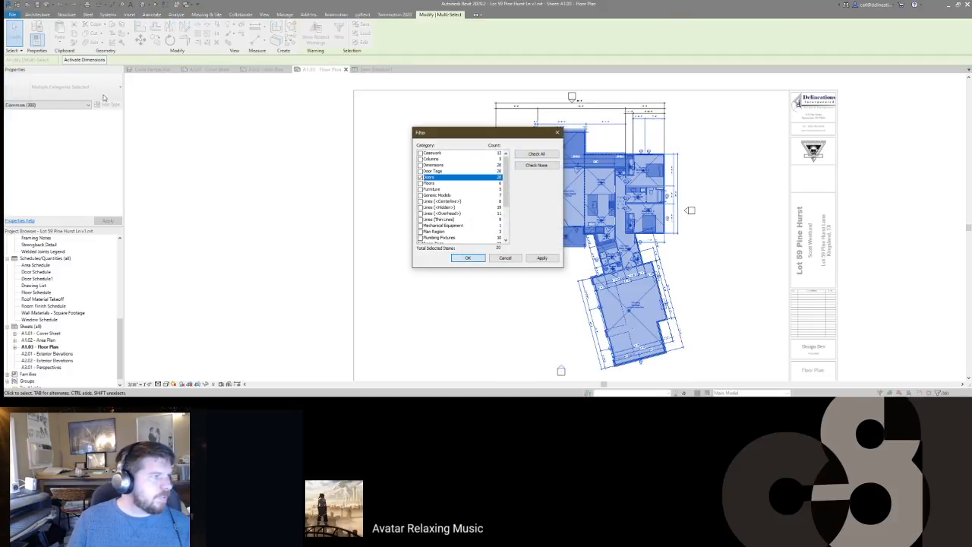
{"action": "left_click", "coordinate": [467, 258]}
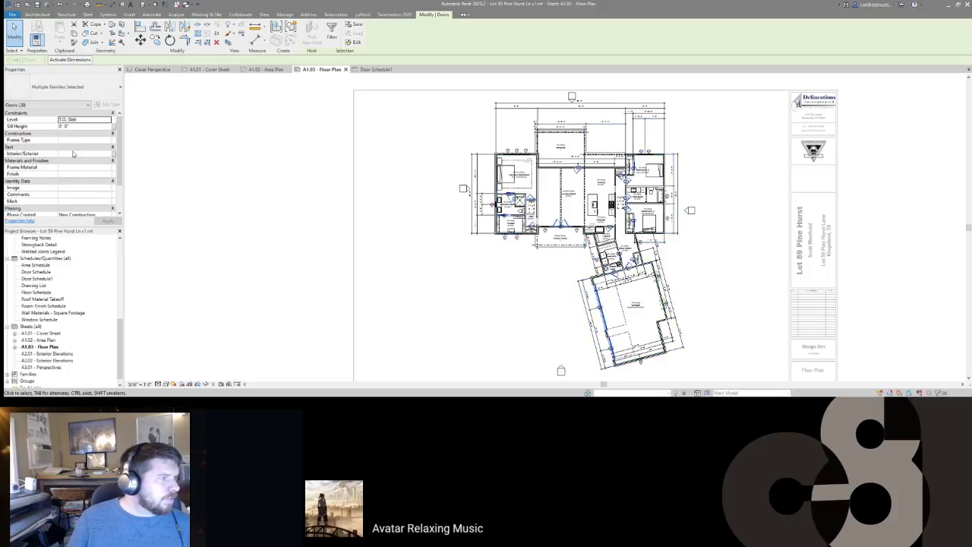
Step: Set the selected doors' Interior/Exterior value to Exterior
{"action": "left_click", "coordinate": [73, 153]}
{"action": "type", "text": "Inter"}
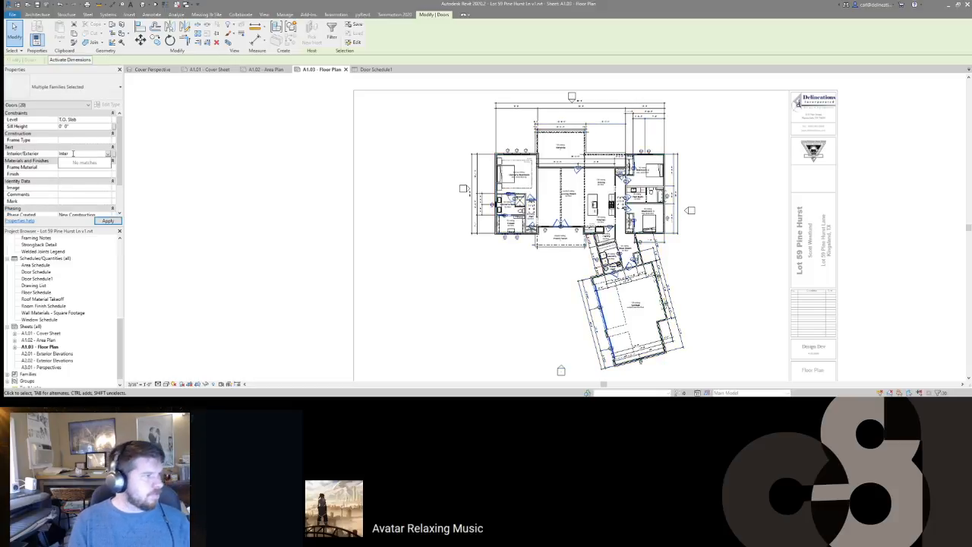
{"action": "key", "text": "BackSpace"}
{"action": "type", "text": "Ex"}
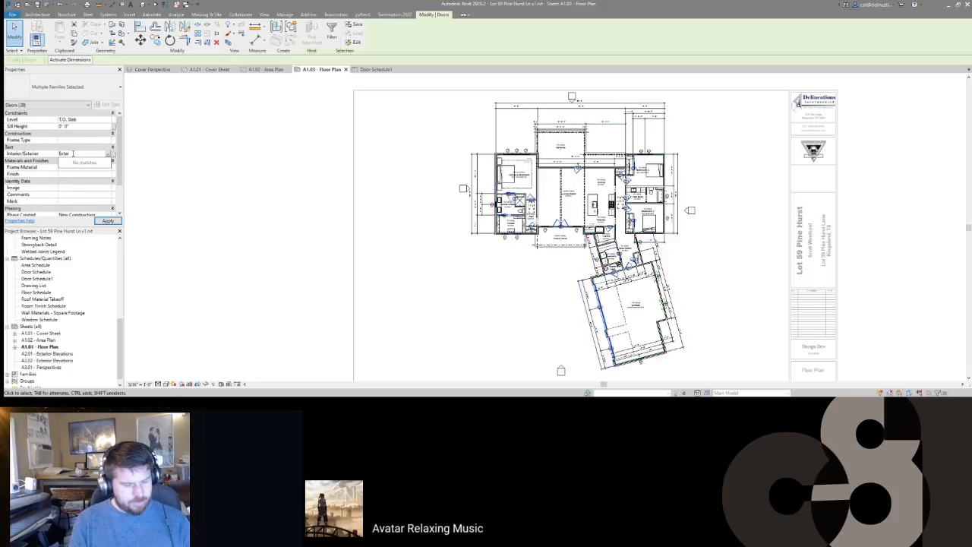
{"action": "key", "text": "Return"}
Step: Adjust the selection to the interior doors, including D07, and set them to Interior
{"action": "scroll", "coordinate": [543, 271], "scroll_direction": "up", "scroll_amount": 2}
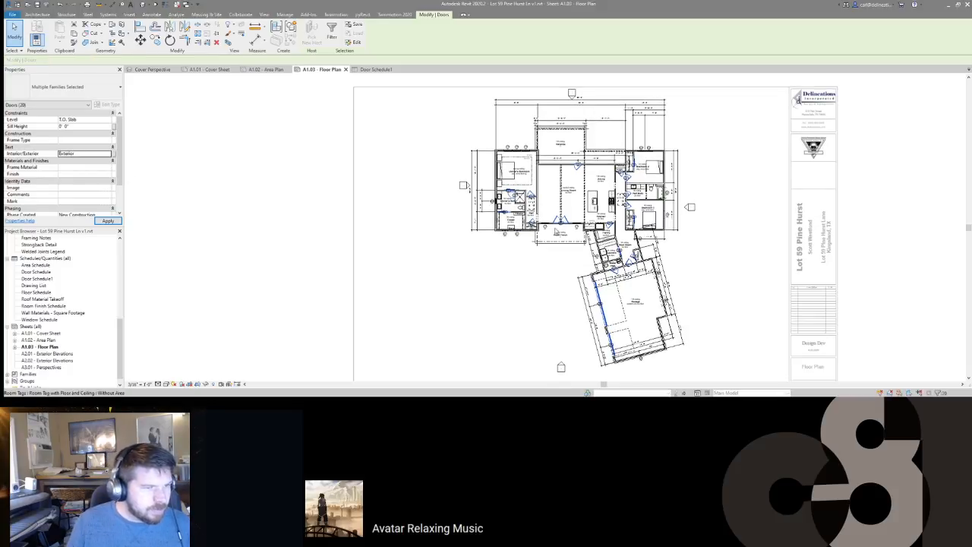
{"action": "middle_click_drag", "start_coordinate": [614, 340], "coordinate": [542, 236]}
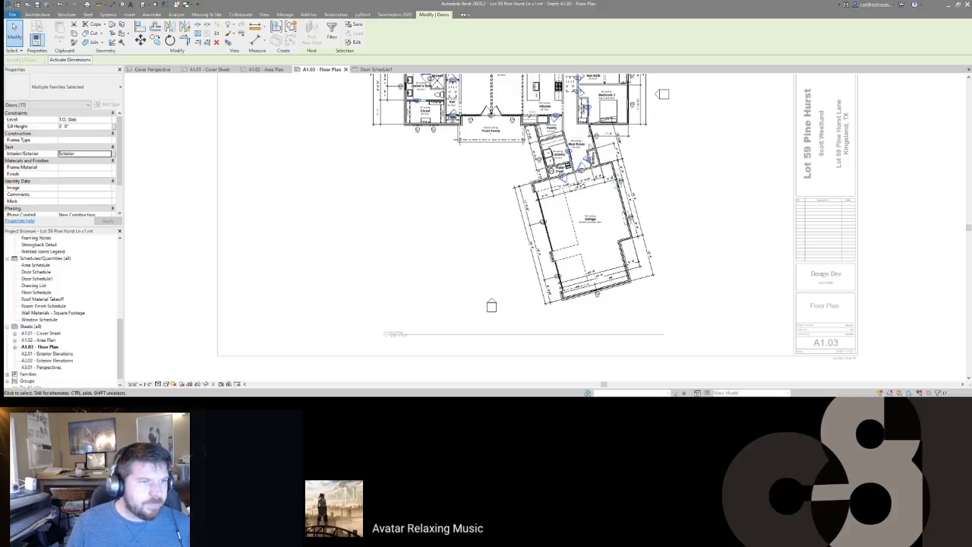
{"action": "middle_click_drag", "start_coordinate": [596, 192], "coordinate": [600, 218]}
{"action": "scroll", "coordinate": [600, 218], "scroll_direction": "up", "scroll_amount": 2}
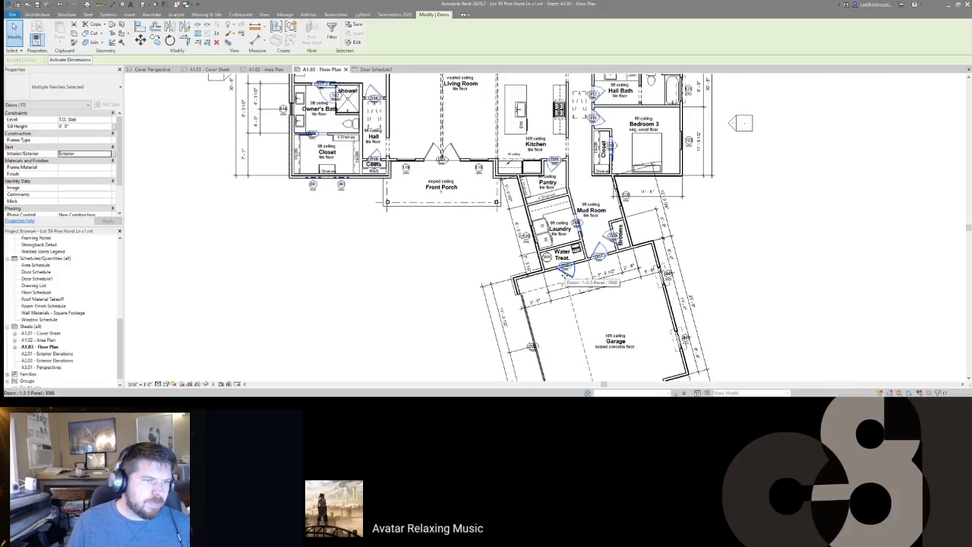
{"action": "middle_click_drag", "start_coordinate": [619, 196], "coordinate": [688, 314]}
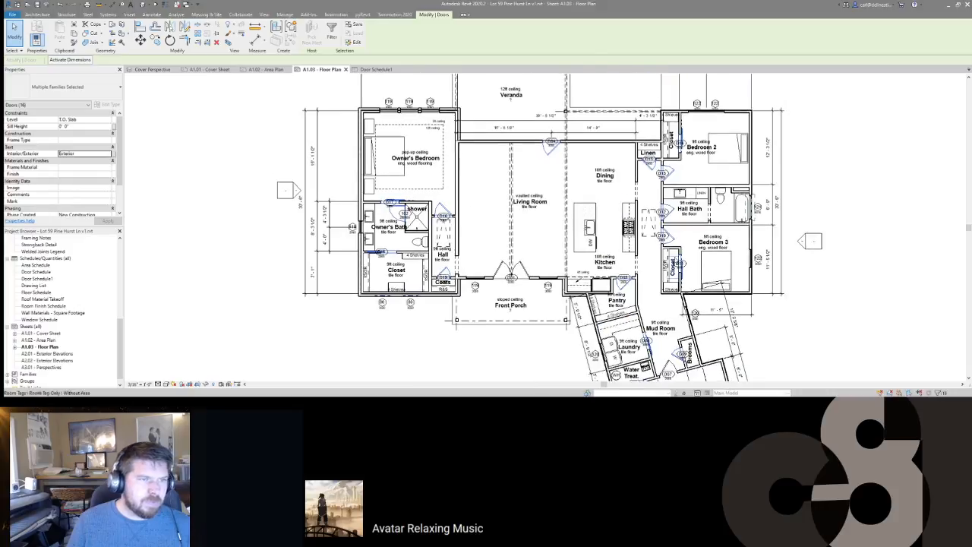
{"action": "left_click", "coordinate": [554, 153], "text": "shift"}
{"action": "middle_click_drag", "start_coordinate": [422, 344], "coordinate": [469, 320]}
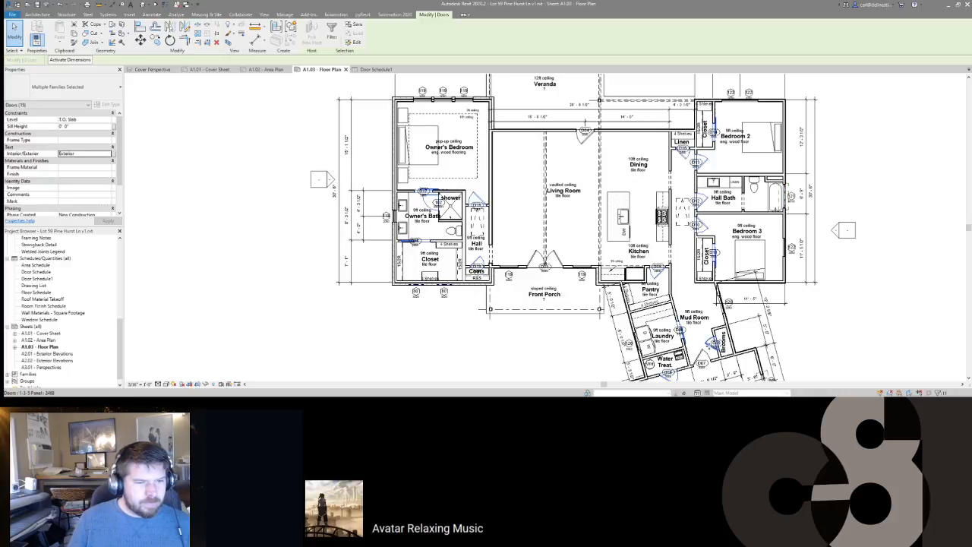
{"action": "left_click", "coordinate": [700, 358], "text": "ctrl"}
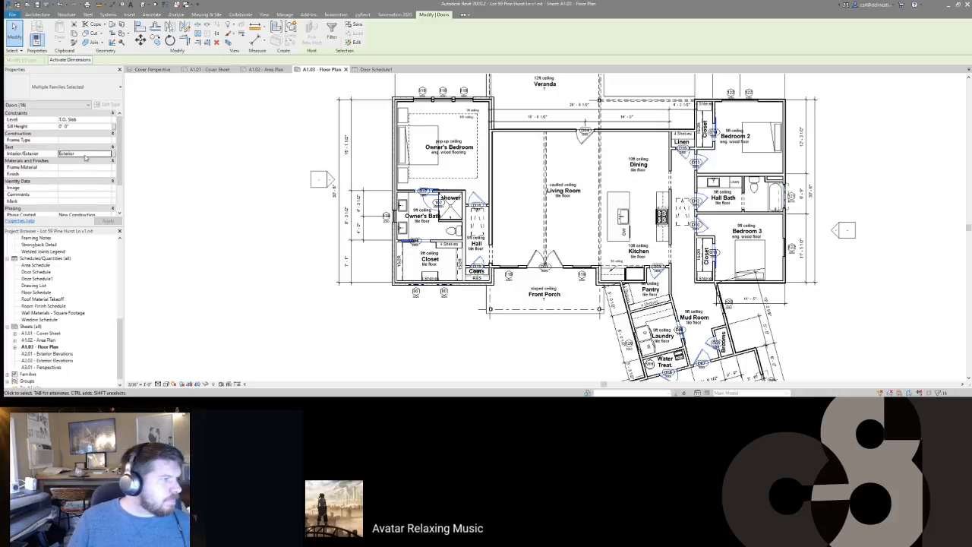
{"action": "type", "text": "Interior"}
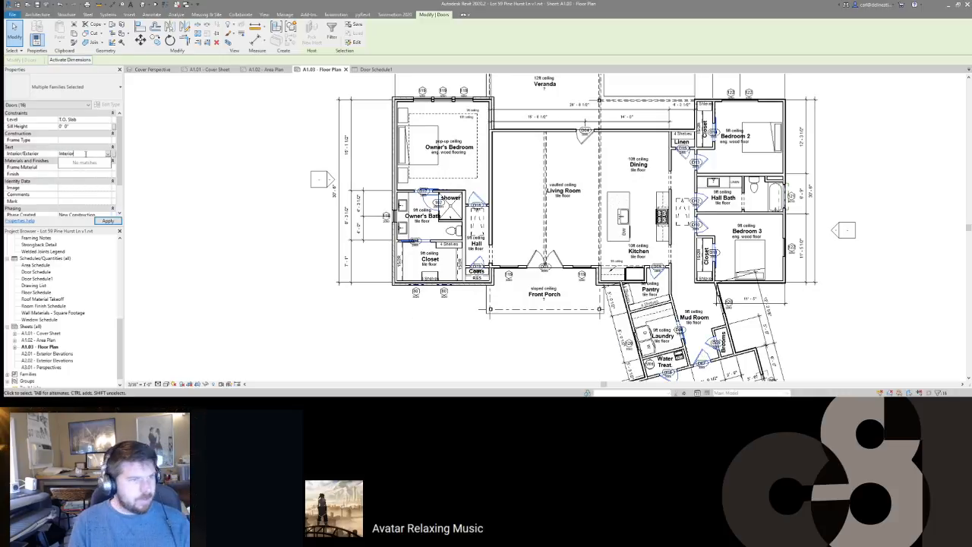
{"action": "key", "text": "Return"}
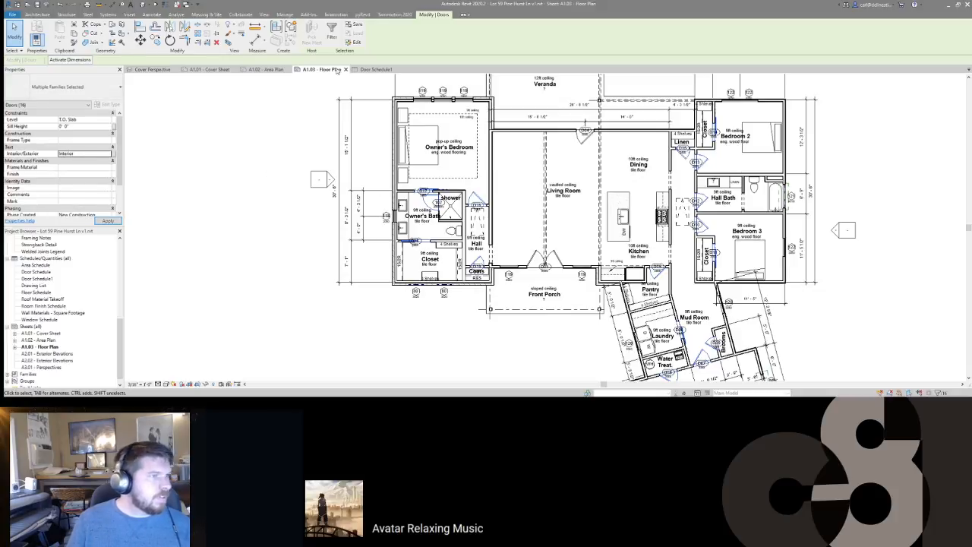
{"action": "left_click", "coordinate": [395, 69]}
Step: Check the door schedule on sheet A1.02 and survey the A1.03 floor plan
{"action": "left_click", "coordinate": [266, 70]}
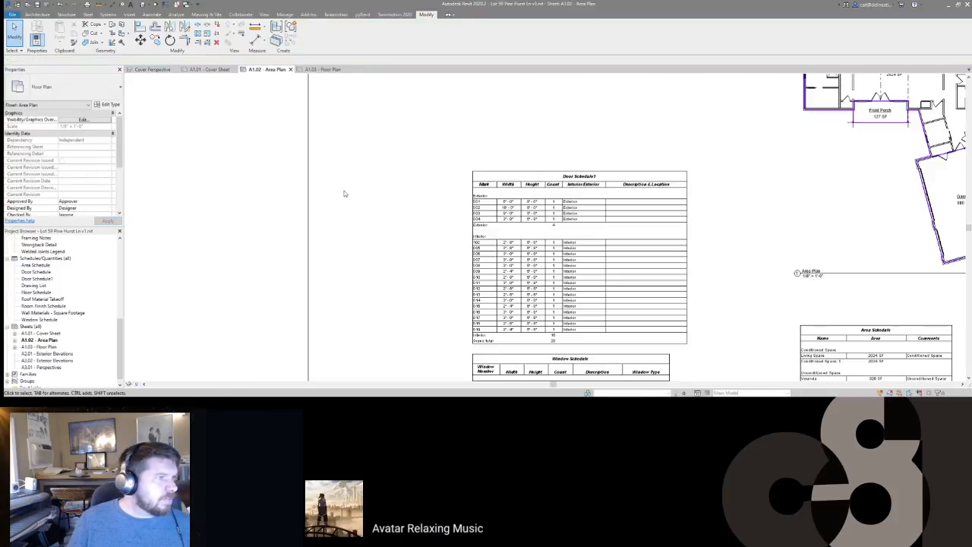
{"action": "middle_click_drag", "start_coordinate": [486, 295], "coordinate": [480, 262]}
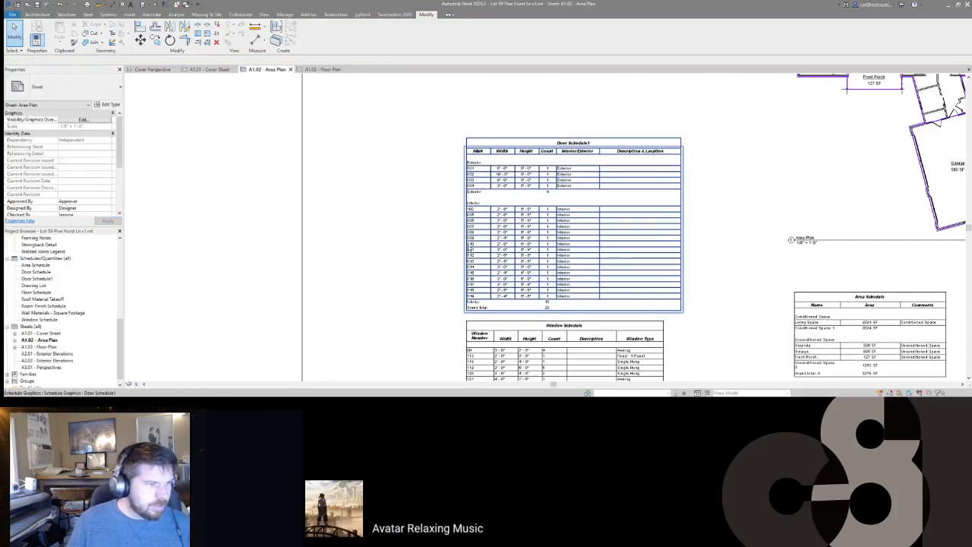
{"action": "left_click", "coordinate": [323, 69]}
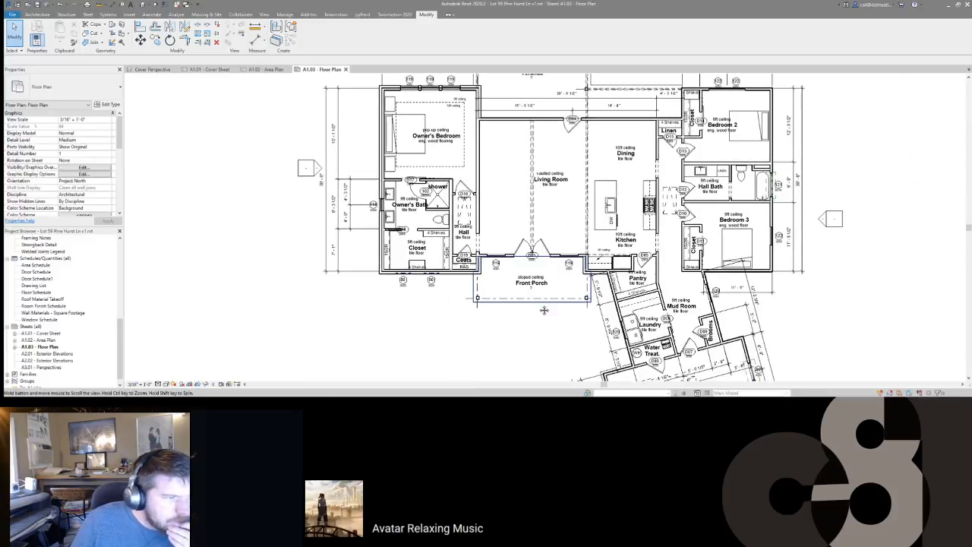
{"action": "scroll", "coordinate": [387, 217], "scroll_direction": "up", "scroll_amount": 3}
{"action": "scroll", "coordinate": [387, 217], "scroll_direction": "down", "scroll_amount": 3}
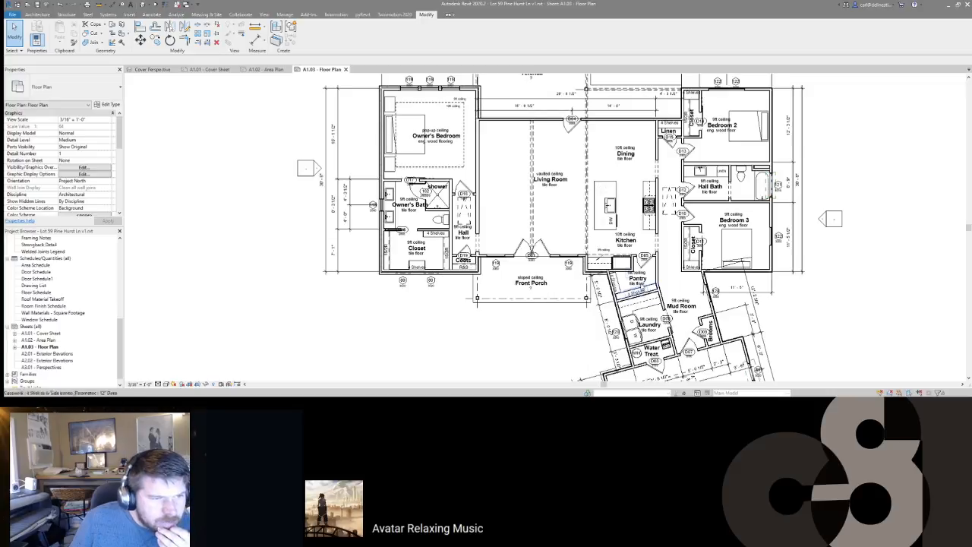
{"action": "middle_click_drag", "start_coordinate": [700, 291], "coordinate": [640, 216]}
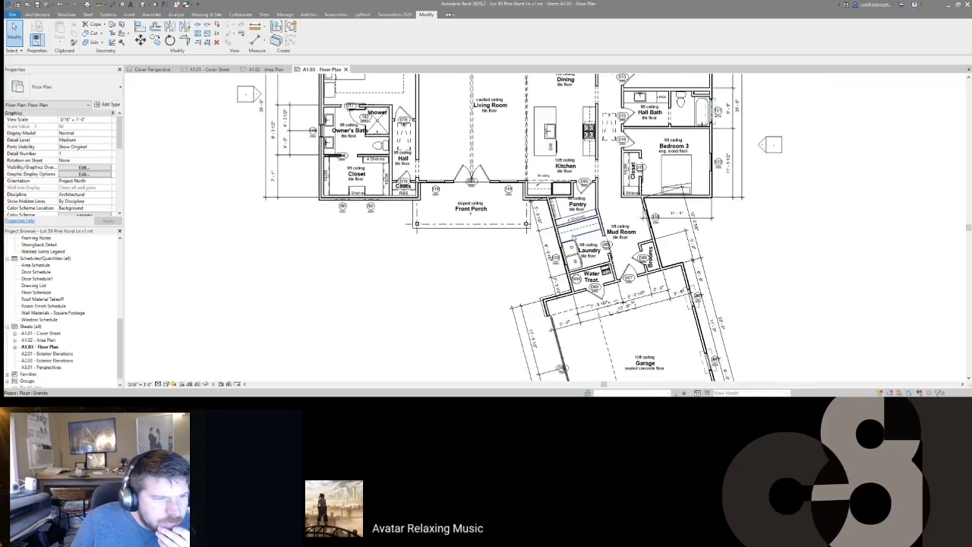
{"action": "middle_click_drag", "start_coordinate": [636, 76], "coordinate": [659, 200]}
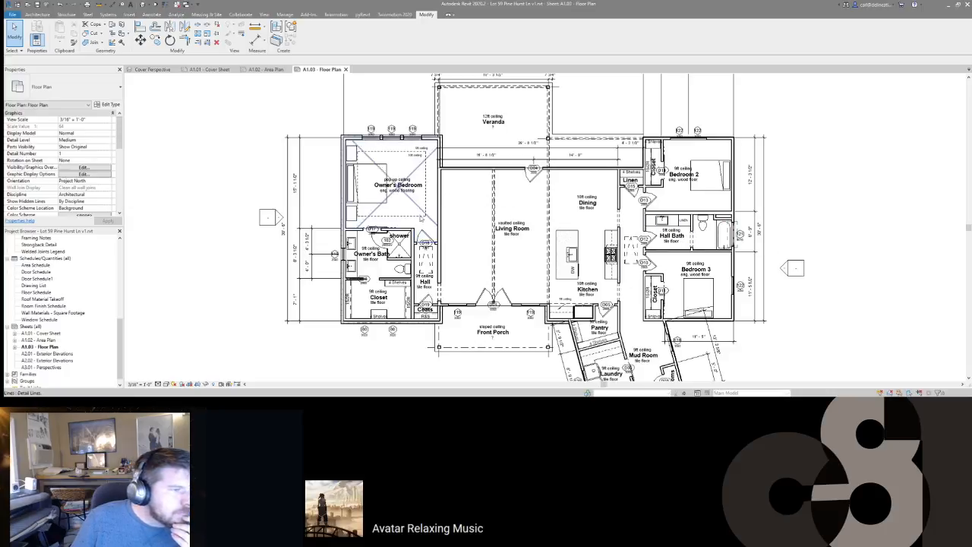
{"action": "middle_click_drag", "start_coordinate": [528, 270], "coordinate": [512, 154]}
{"action": "scroll", "coordinate": [509, 153], "scroll_direction": "down", "scroll_amount": 1}
{"action": "scroll", "coordinate": [544, 318], "scroll_direction": "up", "scroll_amount": 4}
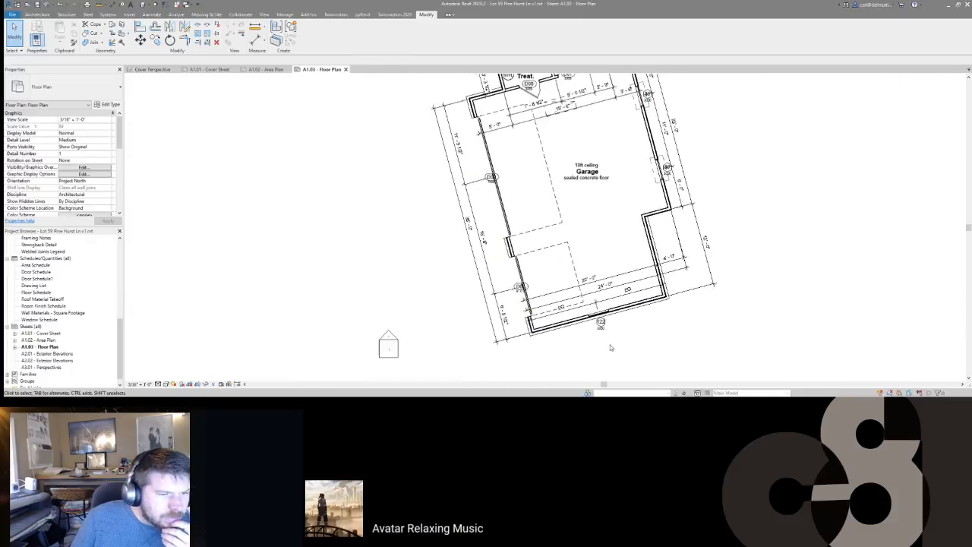
{"action": "middle_click_drag", "start_coordinate": [600, 165], "coordinate": [640, 239]}
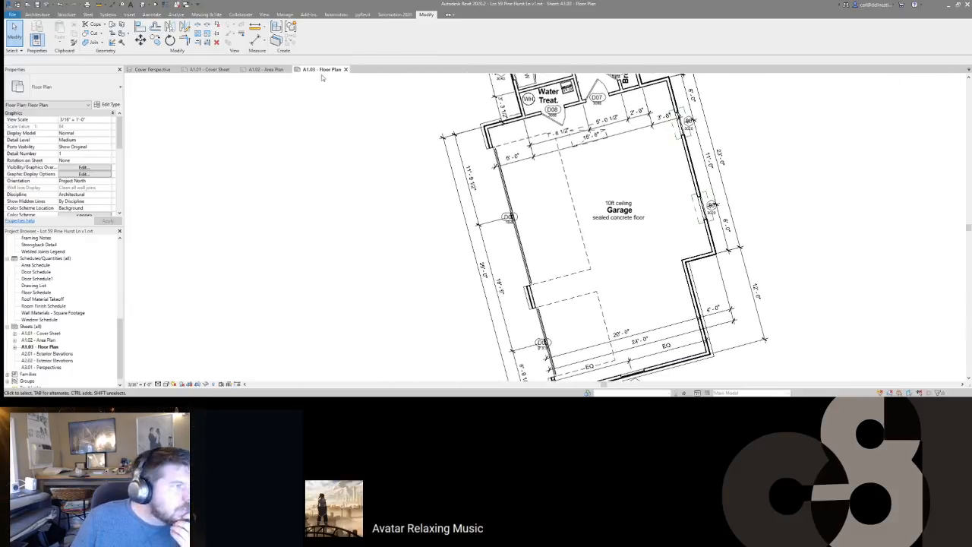
Step: Find the shower door from its Door Schedule1 row and set its Interior/Exterior to Shower
{"action": "left_click", "coordinate": [265, 69]}
{"action": "left_click", "coordinate": [467, 142]}
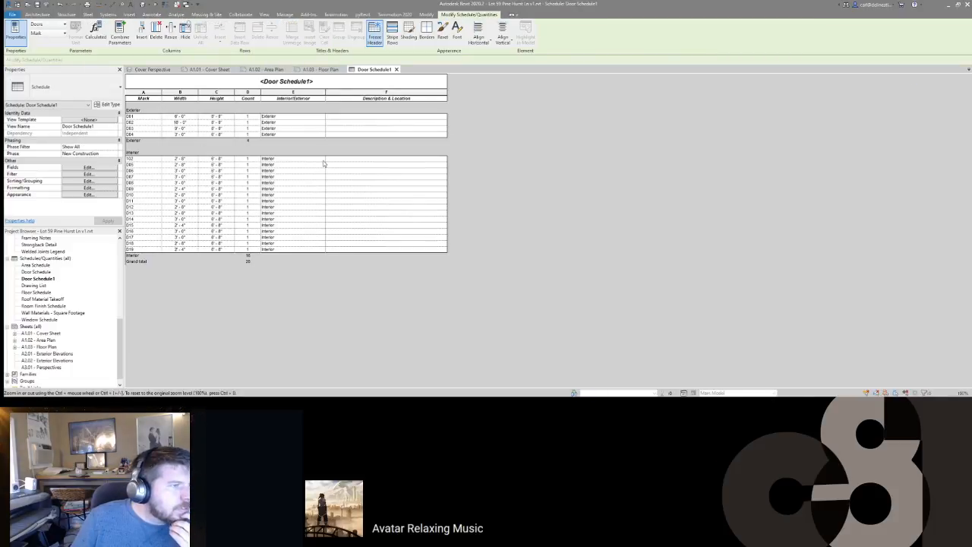
{"action": "left_click", "coordinate": [323, 163]}
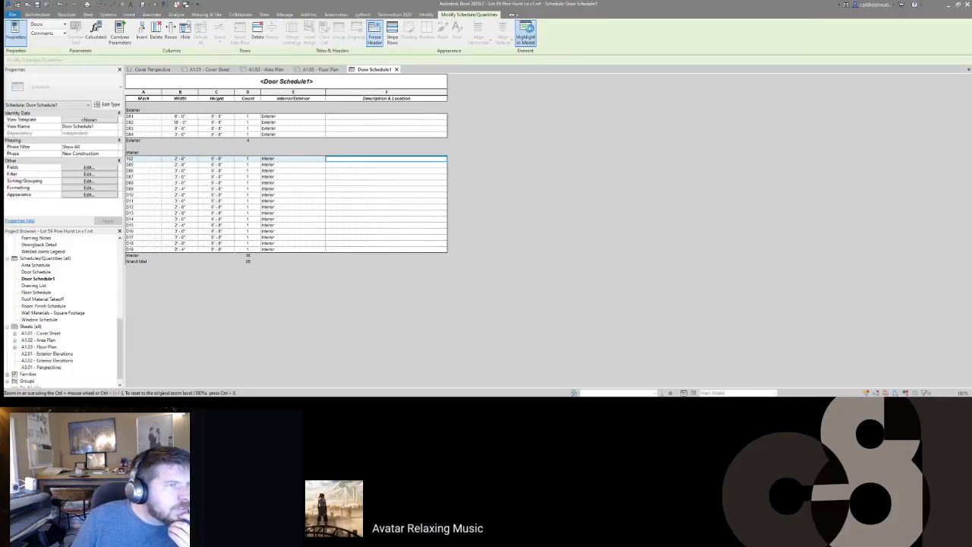
{"action": "left_click", "coordinate": [525, 34]}
{"action": "left_click", "coordinate": [525, 213]}
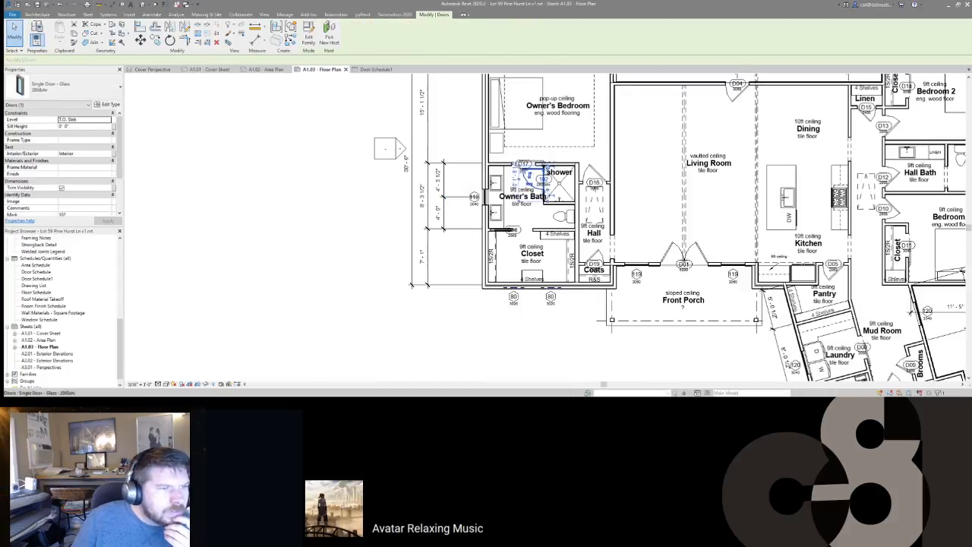
{"action": "scroll", "coordinate": [563, 160], "scroll_direction": "down", "scroll_amount": 3}
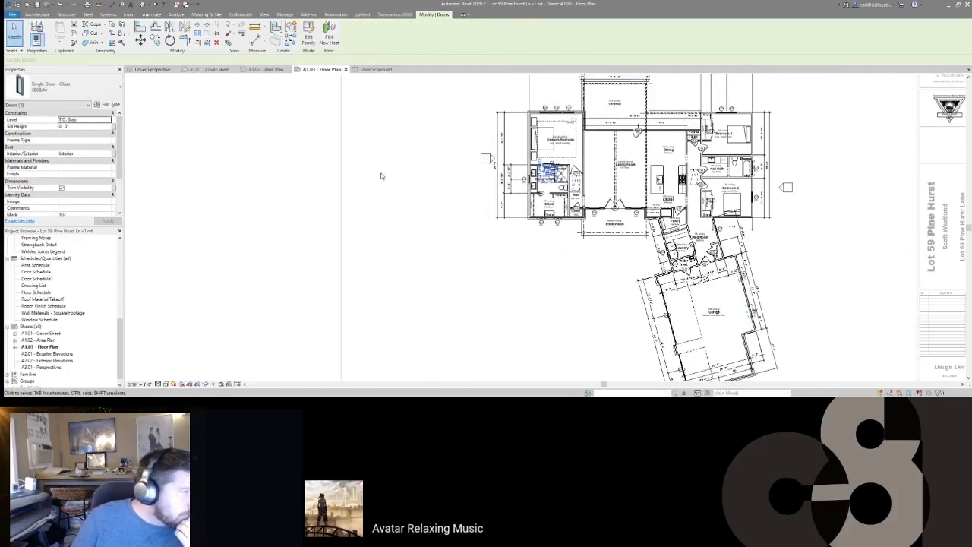
{"action": "left_click", "coordinate": [88, 155]}
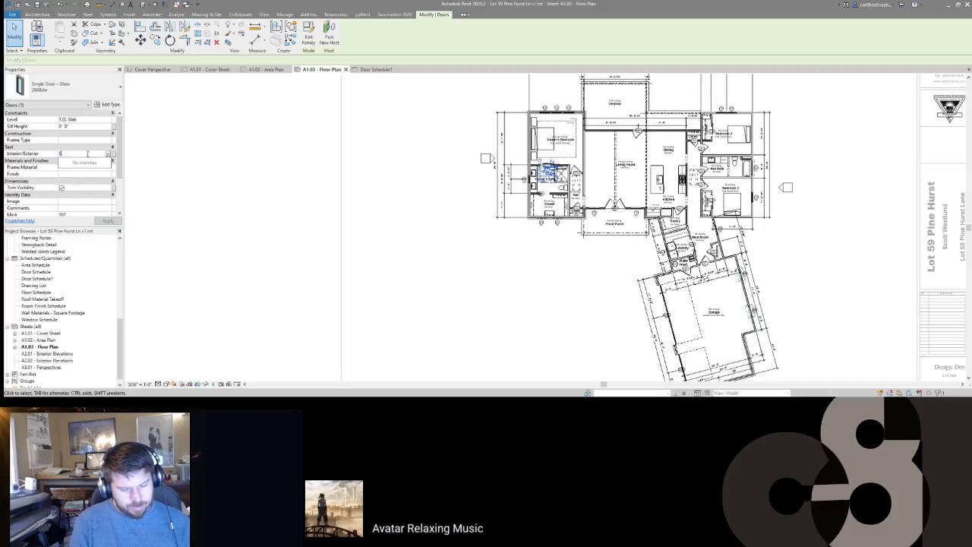
{"action": "key", "text": "Return"}
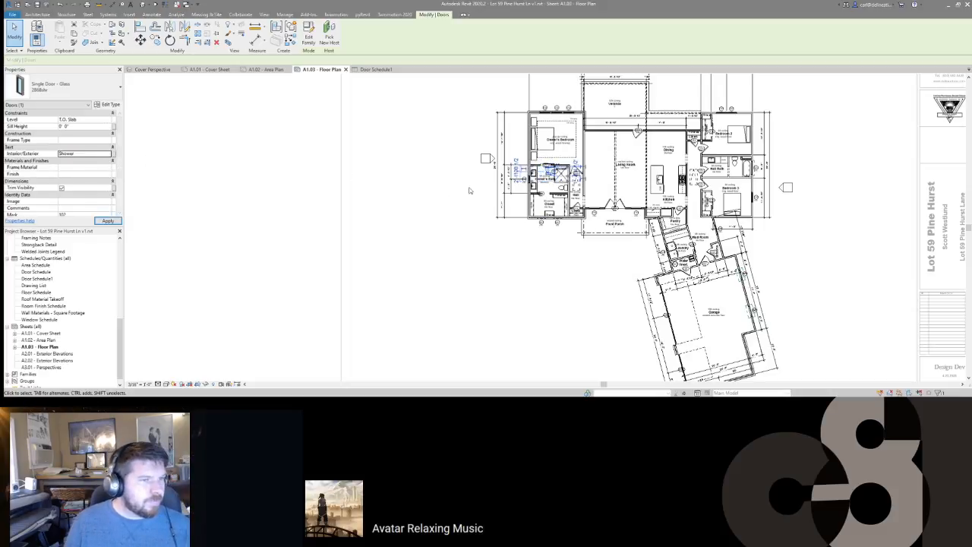
Step: Change the shower door's tag number to D20
{"action": "scroll", "coordinate": [535, 167], "scroll_direction": "up", "scroll_amount": 3}
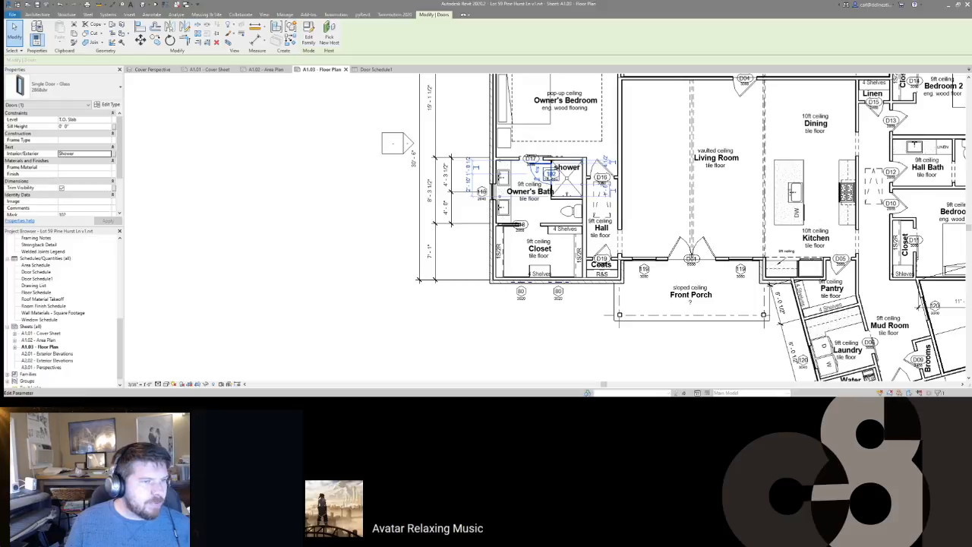
{"action": "left_click", "coordinate": [541, 174]}
{"action": "type", "text": "D20"}
{"action": "key", "text": "Return"}
{"action": "left_click", "coordinate": [220, 245]}
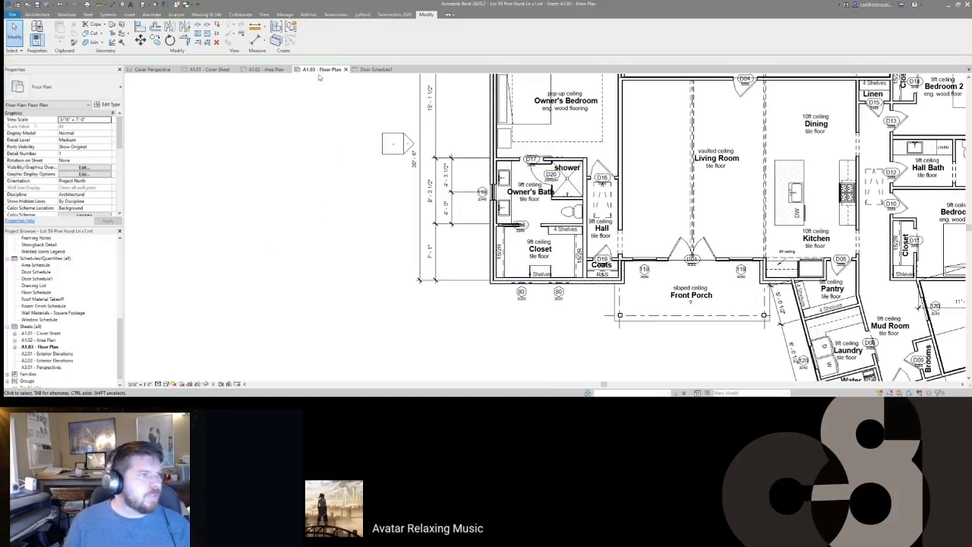
{"action": "left_click", "coordinate": [397, 69]}
Step: On sheet A1.02, nudge the door schedule up and move the window schedule to a new spot
{"action": "left_click", "coordinate": [266, 69]}
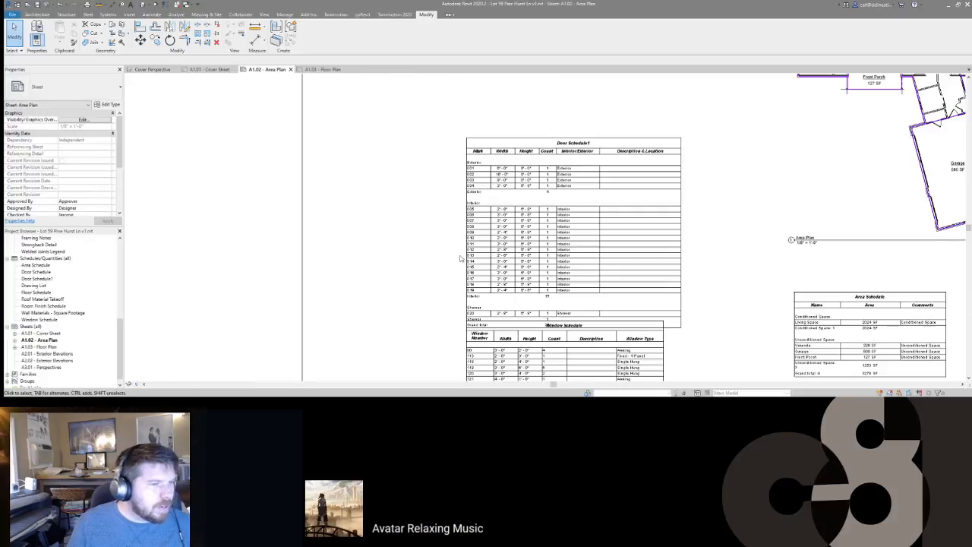
{"action": "middle_click_drag", "start_coordinate": [465, 253], "coordinate": [446, 224]}
{"action": "left_click", "coordinate": [469, 214]}
{"action": "key", "text": "Up"}
{"action": "key", "text": "Up"}
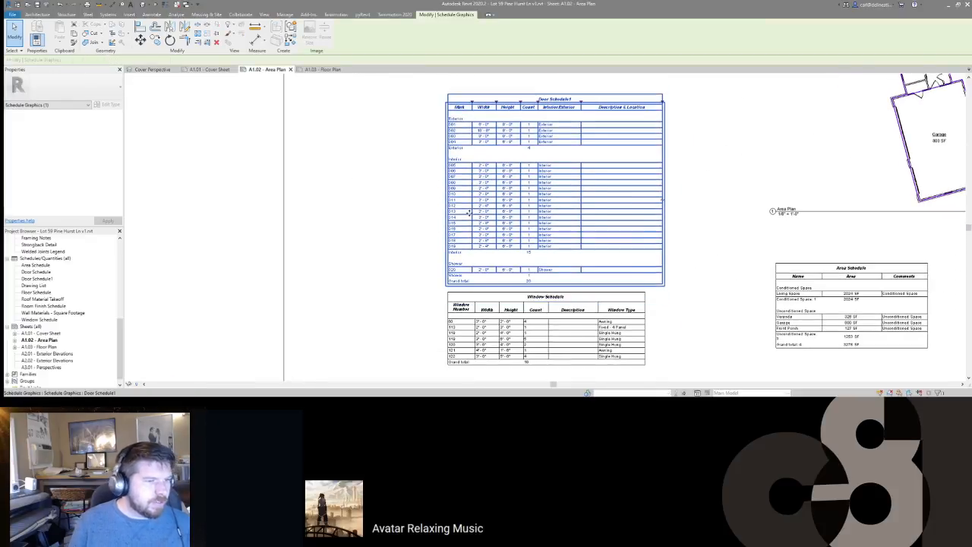
{"action": "key", "text": "Escape"}
{"action": "scroll", "coordinate": [486, 239], "scroll_direction": "down", "scroll_amount": 2}
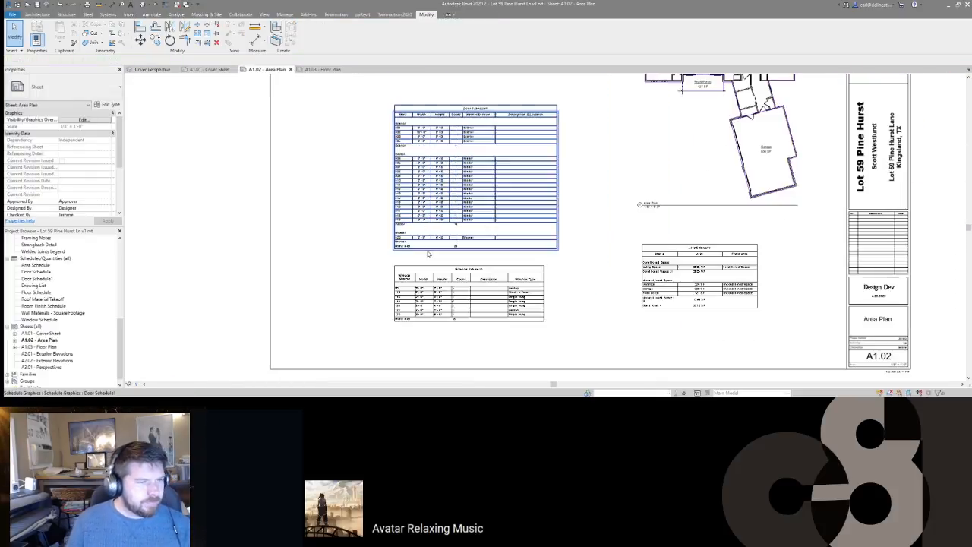
{"action": "left_click", "coordinate": [456, 303]}
{"action": "left_click_drag", "start_coordinate": [456, 303], "coordinate": [539, 340]}
Step: Reposition the door schedule, narrow its last column, and reselect the window schedule
{"action": "left_click_drag", "start_coordinate": [499, 204], "coordinate": [578, 235]}
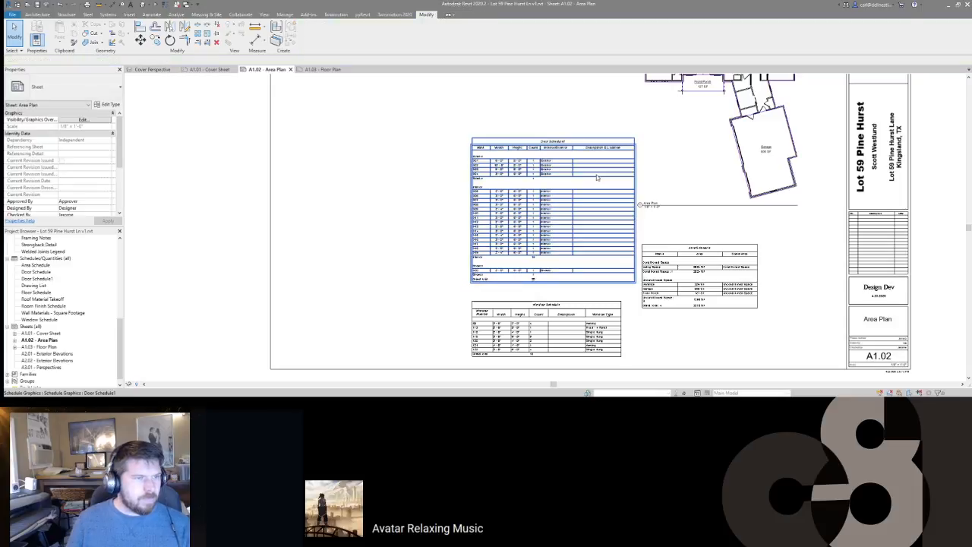
{"action": "left_click_drag", "start_coordinate": [634, 144], "coordinate": [629, 144]}
{"action": "key", "text": "Escape"}
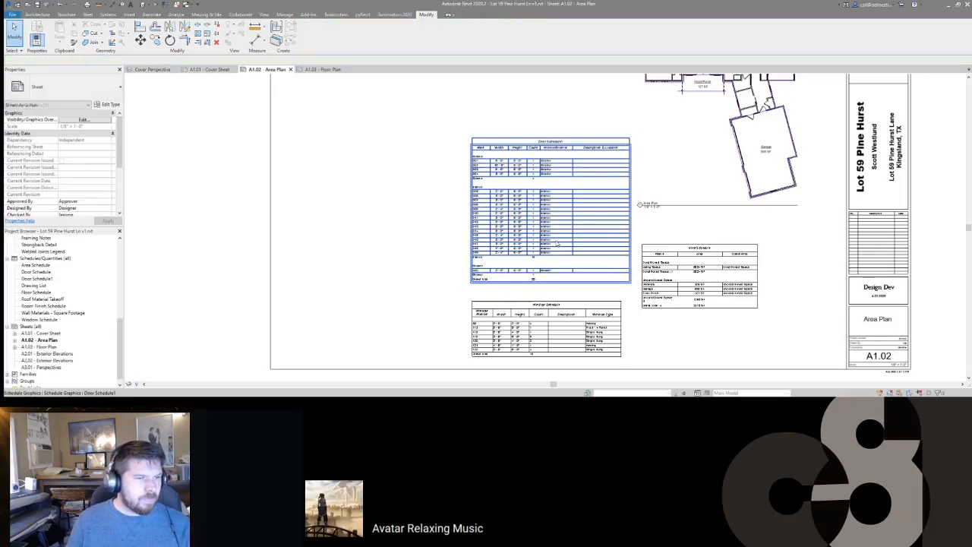
{"action": "middle_click_drag", "start_coordinate": [527, 335], "coordinate": [502, 327]}
{"action": "scroll", "coordinate": [502, 326], "scroll_direction": "up", "scroll_amount": 3}
{"action": "scroll", "coordinate": [478, 266], "scroll_direction": "down", "scroll_amount": 3}
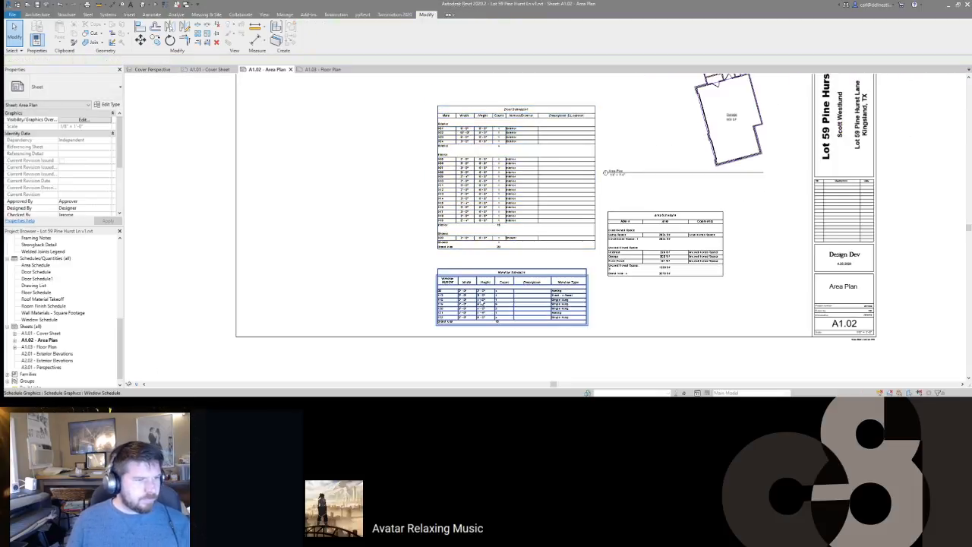
{"action": "left_click", "coordinate": [472, 307]}
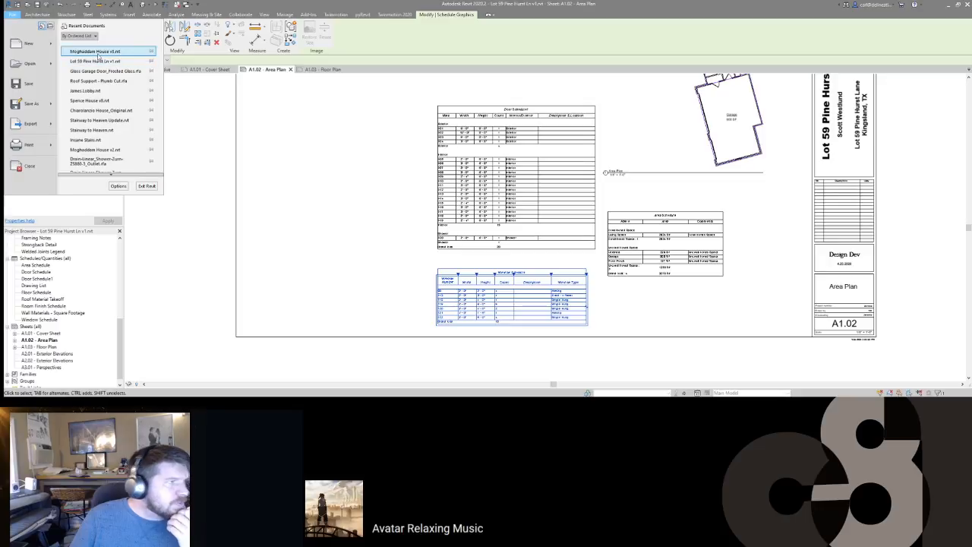
{"action": "key", "text": "Escape"}
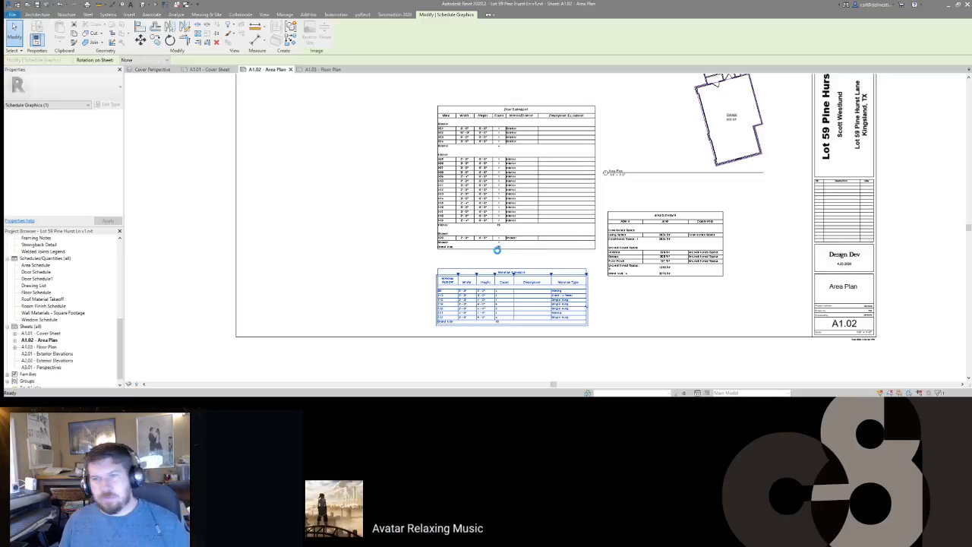
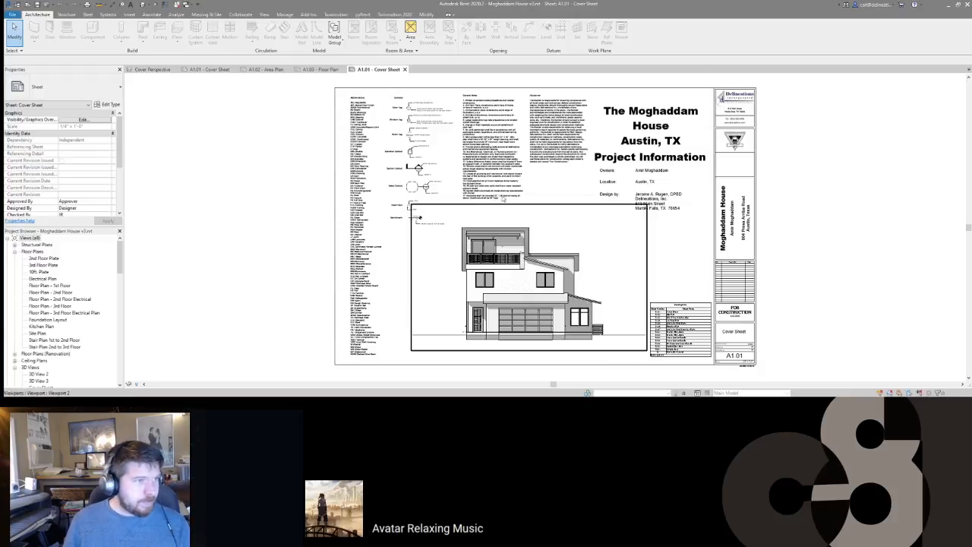
Step: Select the Window Schedule in the Moghaddam House browser and switch to Lot 59's A1.02 Area Plan
{"action": "scroll", "coordinate": [68, 320], "scroll_direction": "down", "scroll_amount": 6}
{"action": "scroll", "coordinate": [62, 325], "scroll_direction": "down", "scroll_amount": 6}
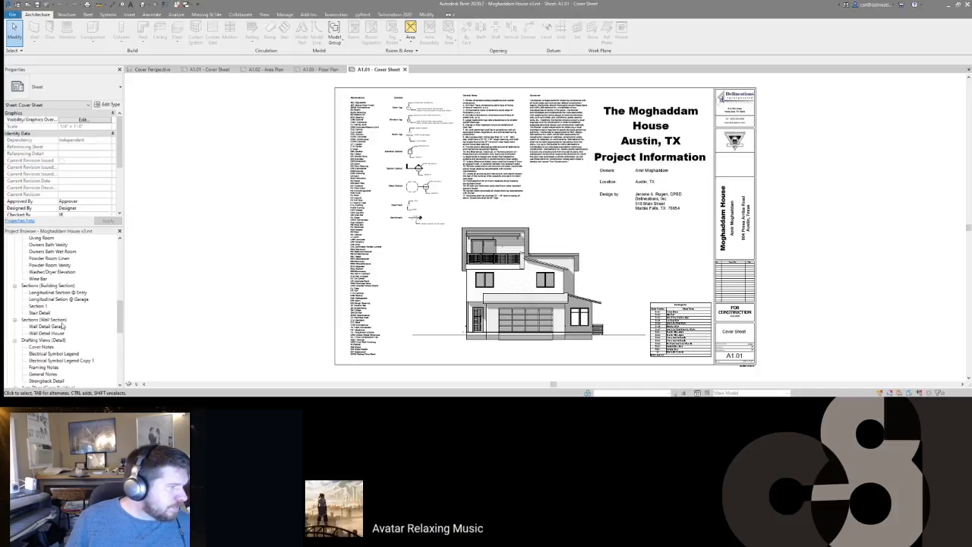
{"action": "scroll", "coordinate": [53, 289], "scroll_direction": "down", "scroll_amount": 4}
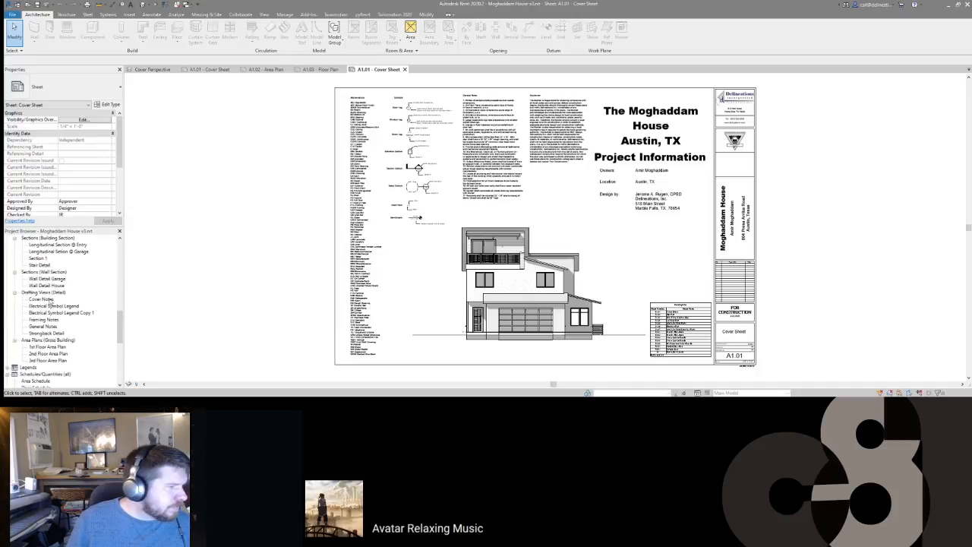
{"action": "scroll", "coordinate": [49, 327], "scroll_direction": "down", "scroll_amount": 4}
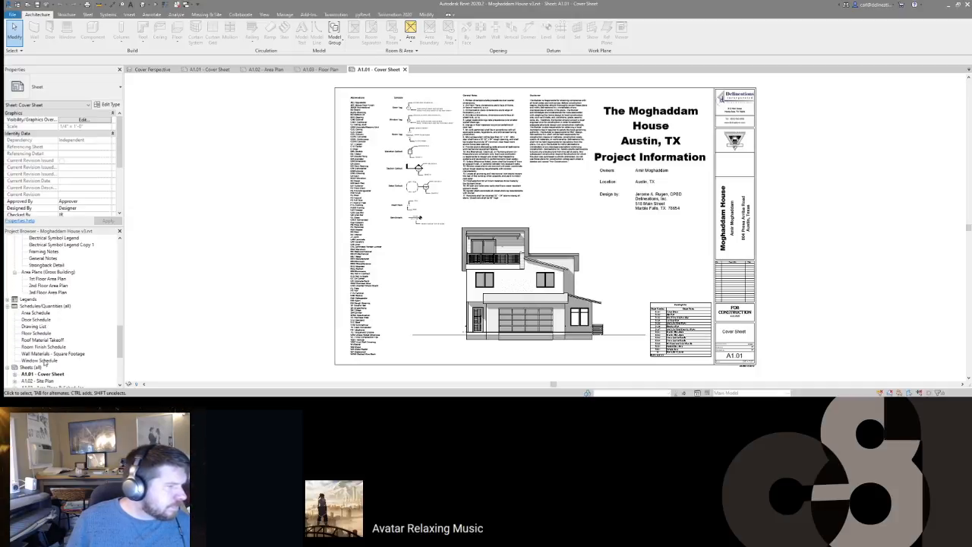
{"action": "left_click", "coordinate": [39, 361]}
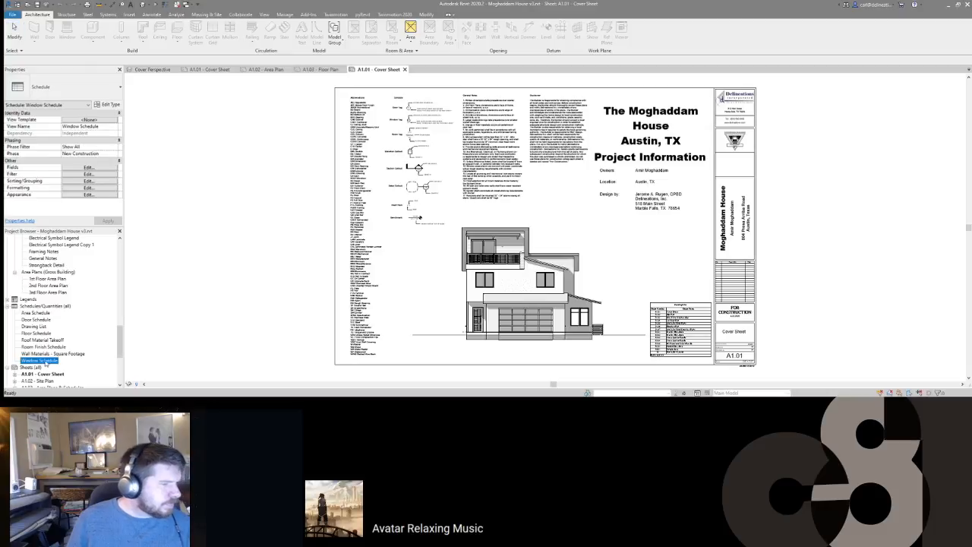
{"action": "left_click", "coordinate": [266, 70]}
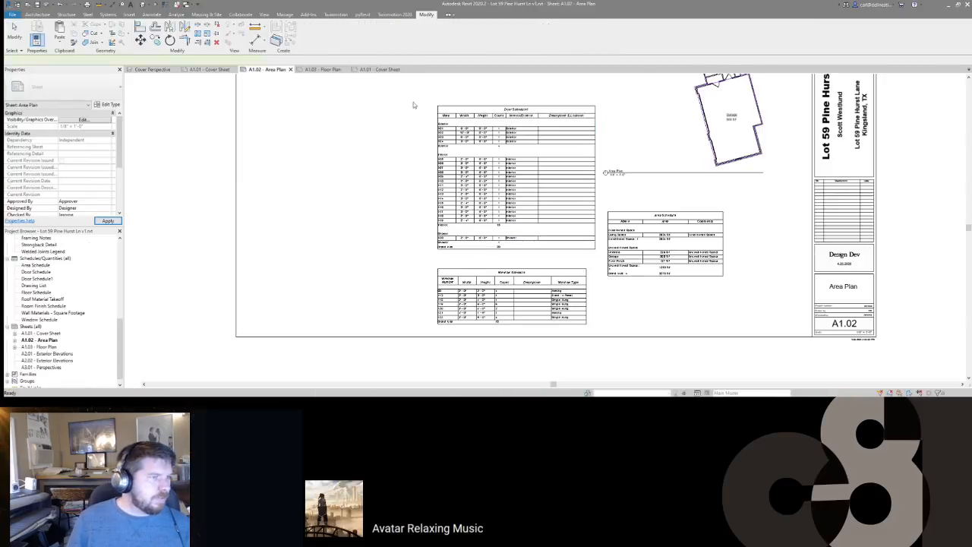
Step: Paste the Window Schedule, swap it for the sheet's old one below the Door Schedule, and shift both up
{"action": "key", "text": "ctrl+v"}
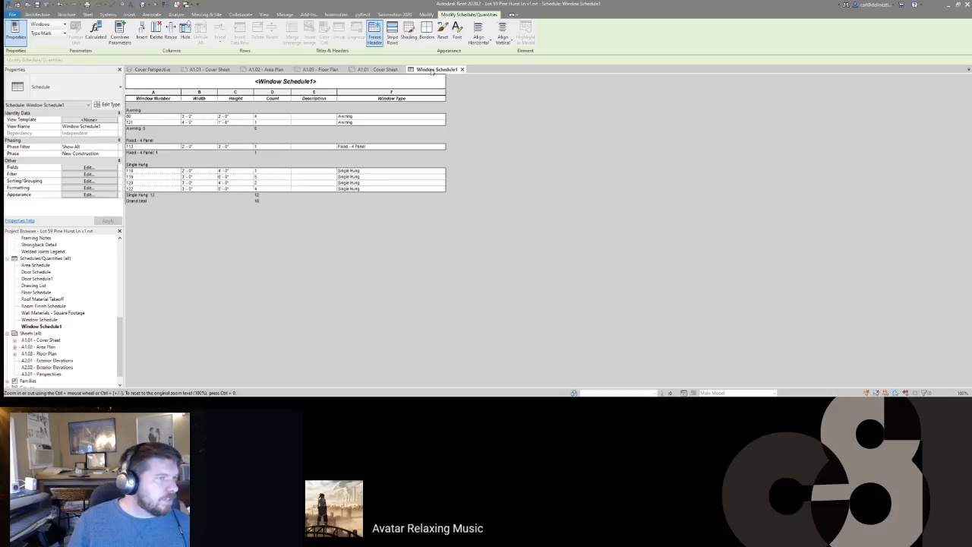
{"action": "left_click", "coordinate": [462, 69]}
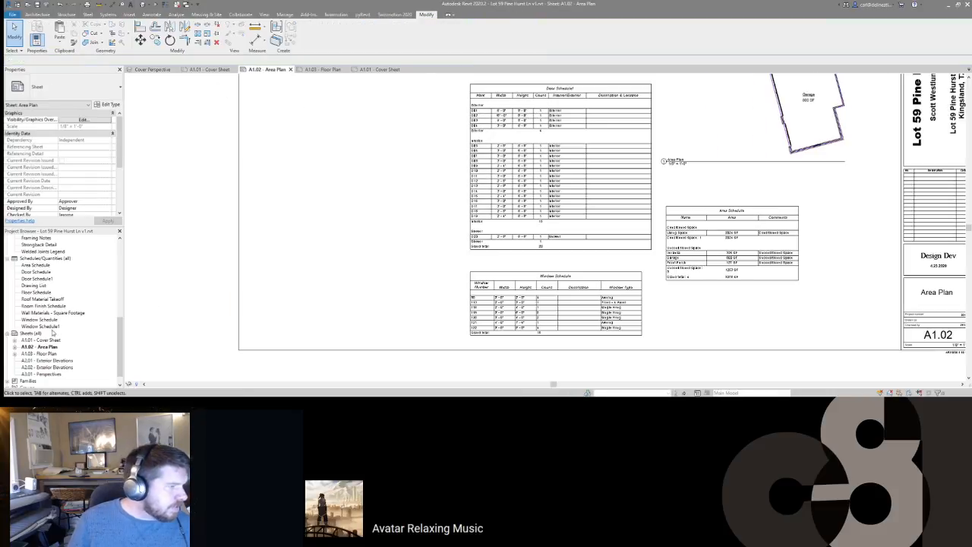
{"action": "left_click", "coordinate": [555, 334]}
{"action": "key", "text": "Delete"}
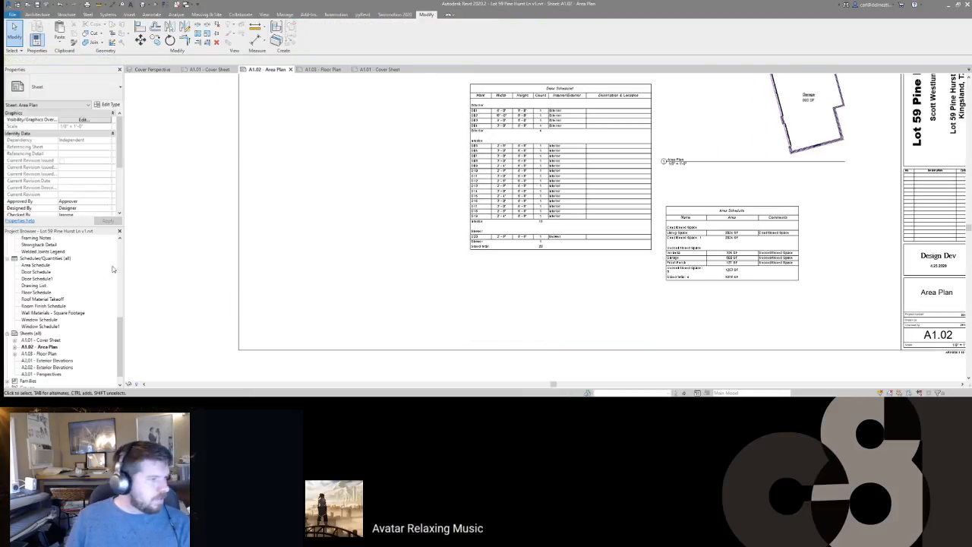
{"action": "left_click_drag", "start_coordinate": [50, 328], "coordinate": [563, 304]}
{"action": "left_click", "coordinate": [563, 304]}
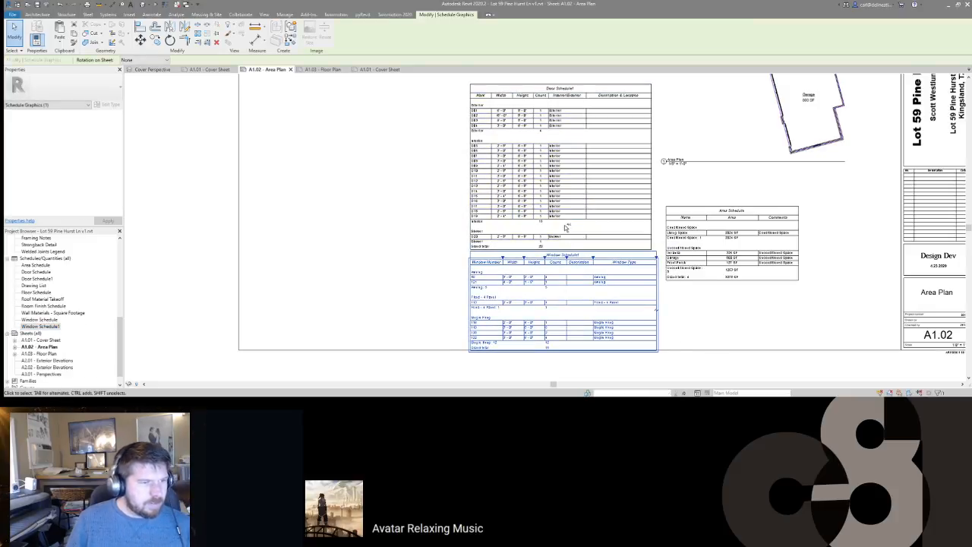
{"action": "left_click", "coordinate": [565, 226], "text": "ctrl"}
{"action": "left_click_drag", "start_coordinate": [566, 226], "coordinate": [566, 213]}
{"action": "key", "text": "Escape"}
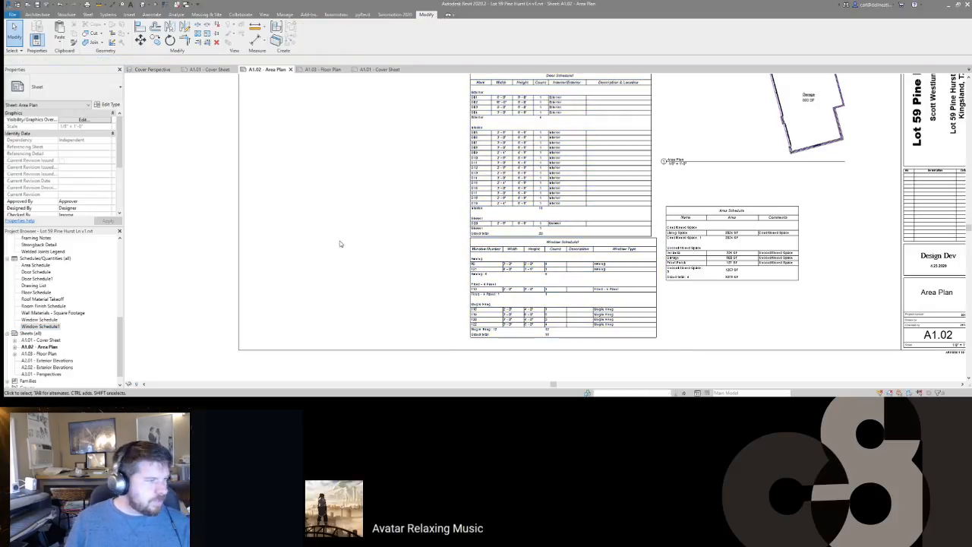
Step: Delete the old Window and Door Schedules from the project and rename Window Schedule1 to 'Window Schedule'
{"action": "left_click", "coordinate": [45, 329]}
{"action": "left_click", "coordinate": [45, 322]}
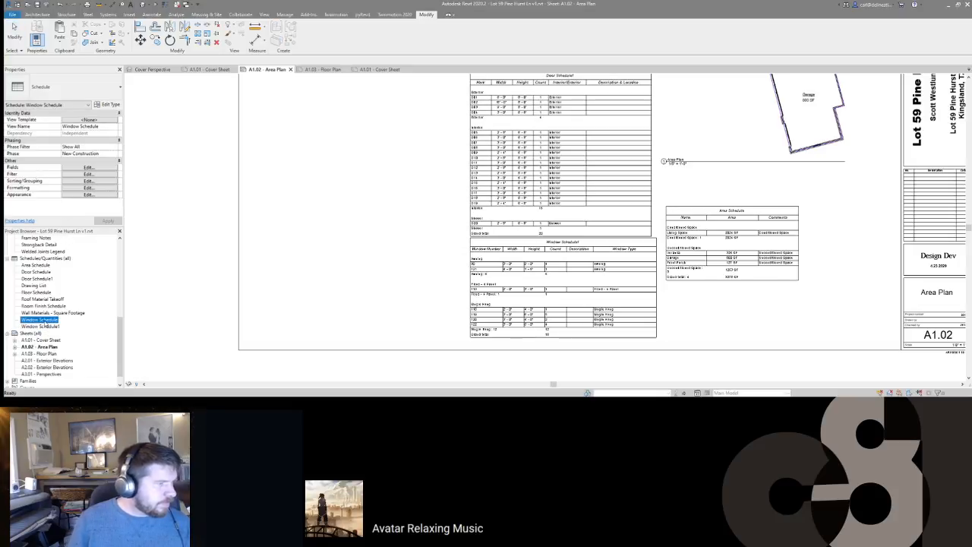
{"action": "key", "text": "Delete"}
{"action": "left_click", "coordinate": [50, 272]}
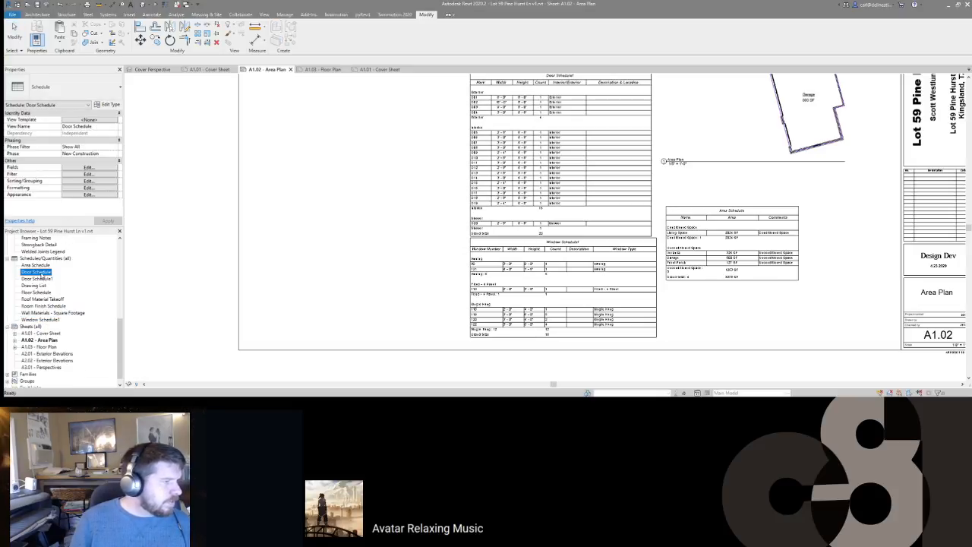
{"action": "key", "text": "Delete"}
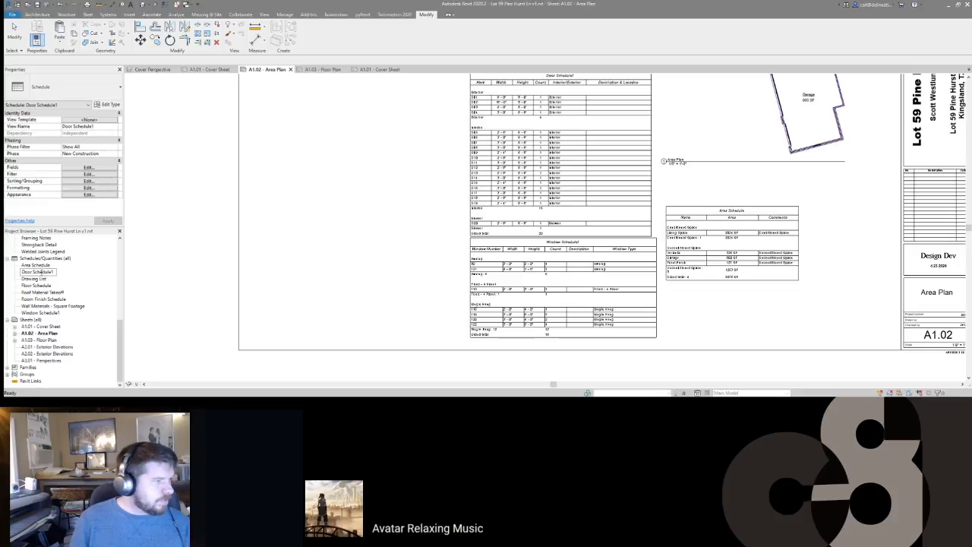
{"action": "left_click", "coordinate": [44, 314]}
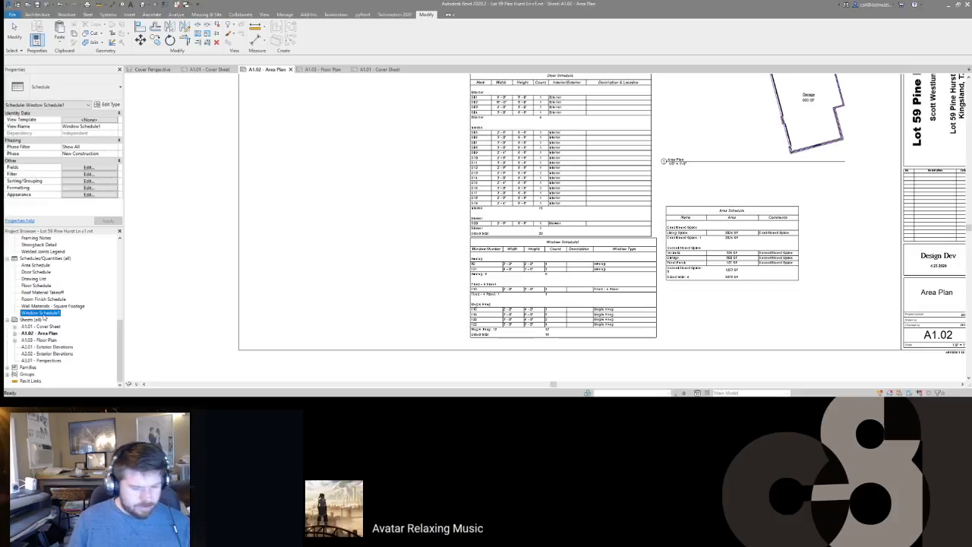
{"action": "key", "text": "BackSpace"}
{"action": "key", "text": "Return"}
{"action": "left_click", "coordinate": [322, 243]}
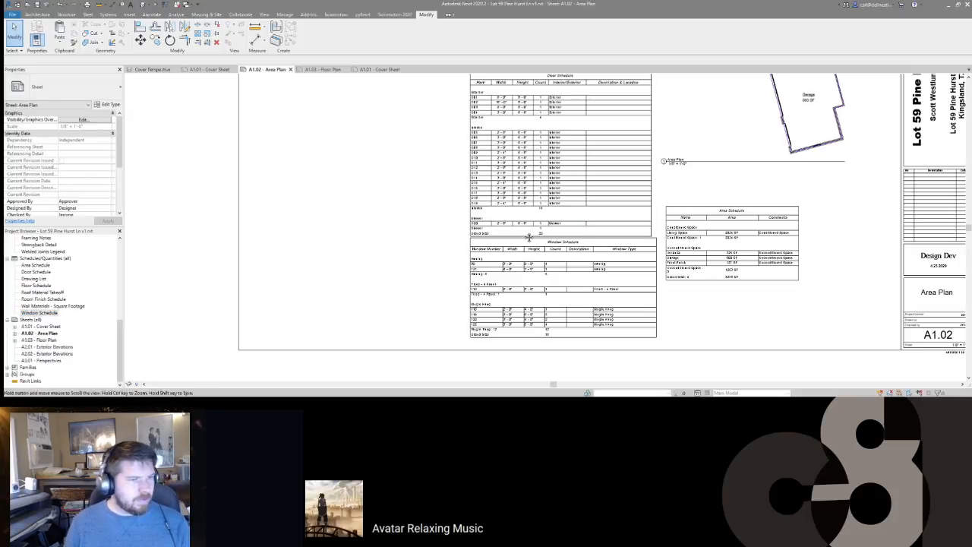
Step: Shift the area plan viewport and Area Schedule together to the right
{"action": "middle_click_drag", "start_coordinate": [530, 238], "coordinate": [525, 293]}
{"action": "middle_click_drag", "start_coordinate": [490, 345], "coordinate": [489, 309]}
{"action": "scroll", "coordinate": [491, 294], "scroll_direction": "up", "scroll_amount": 2}
{"action": "scroll", "coordinate": [491, 294], "scroll_direction": "down", "scroll_amount": 2}
{"action": "middle_click_drag", "start_coordinate": [728, 218], "coordinate": [683, 298]}
{"action": "scroll", "coordinate": [714, 295], "scroll_direction": "down", "scroll_amount": 2}
{"action": "left_click", "coordinate": [702, 128]}
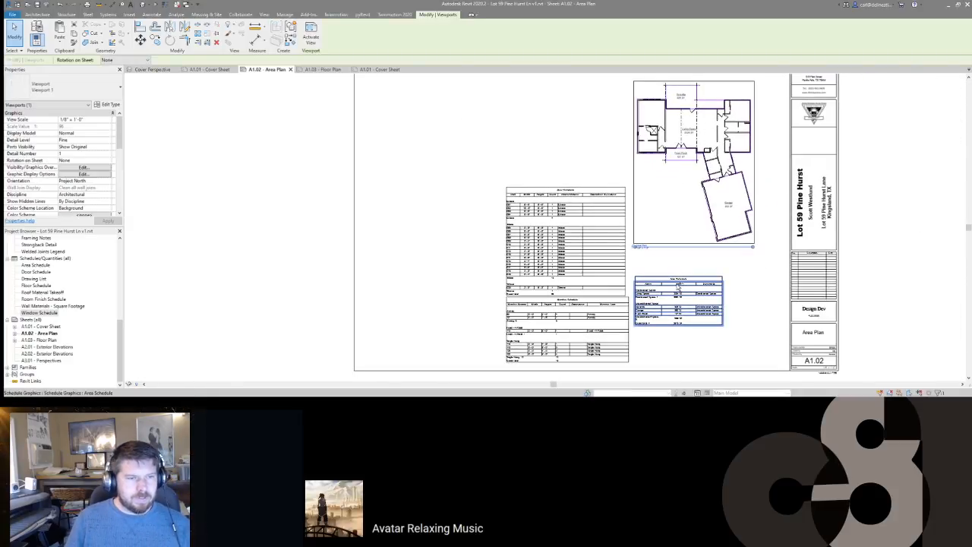
{"action": "left_click", "coordinate": [662, 287], "text": "ctrl"}
{"action": "left_click_drag", "start_coordinate": [661, 287], "coordinate": [678, 288]}
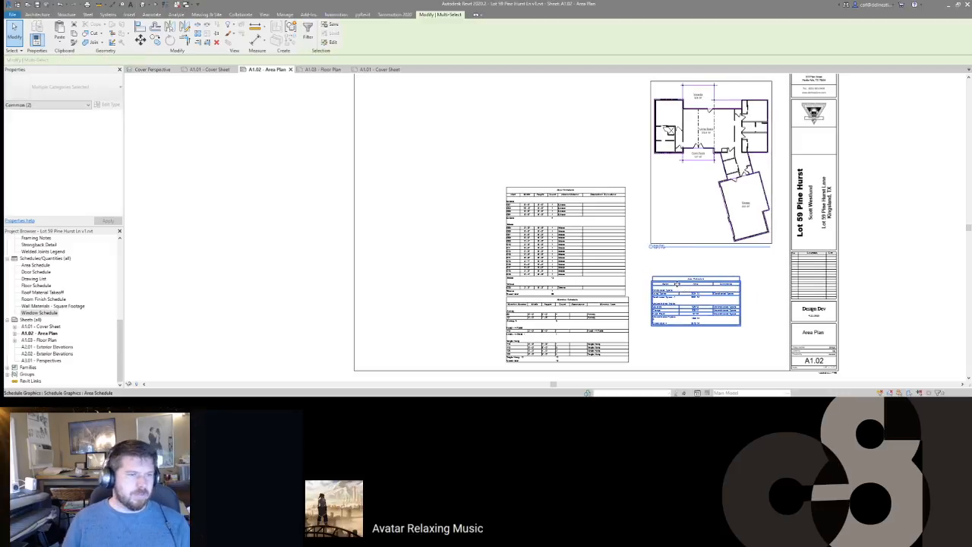
{"action": "key", "text": "Escape"}
Step: Raise the Door Schedule slightly and nudge it and the Window Schedule to the right
{"action": "left_click_drag", "start_coordinate": [600, 275], "coordinate": [601, 266]}
{"action": "key", "text": "Escape"}
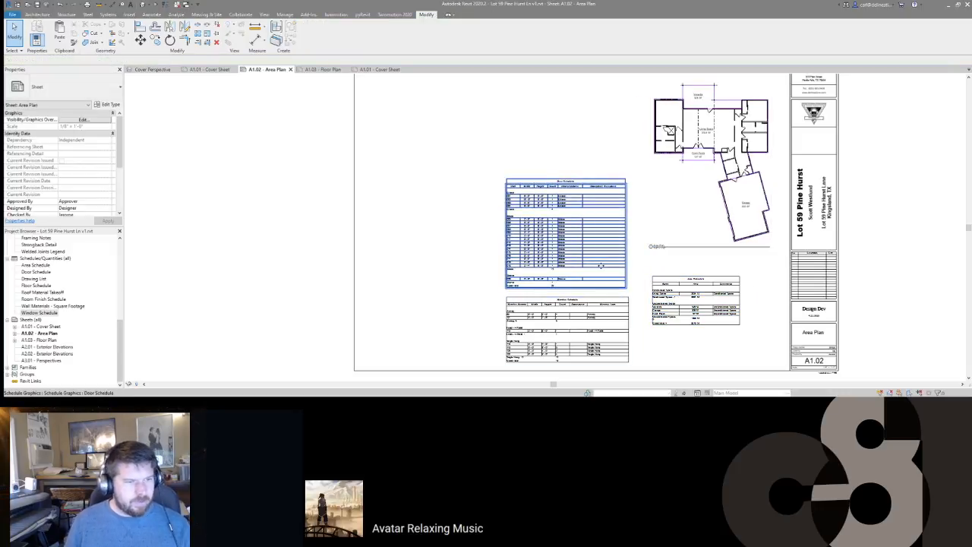
{"action": "left_click", "coordinate": [601, 266]}
{"action": "left_click", "coordinate": [594, 321], "text": "ctrl"}
{"action": "left_click_drag", "start_coordinate": [594, 320], "coordinate": [602, 320]}
Step: Move the Area Schedule up toward the plan, beside the door and window schedules
{"action": "left_click", "coordinate": [686, 304]}
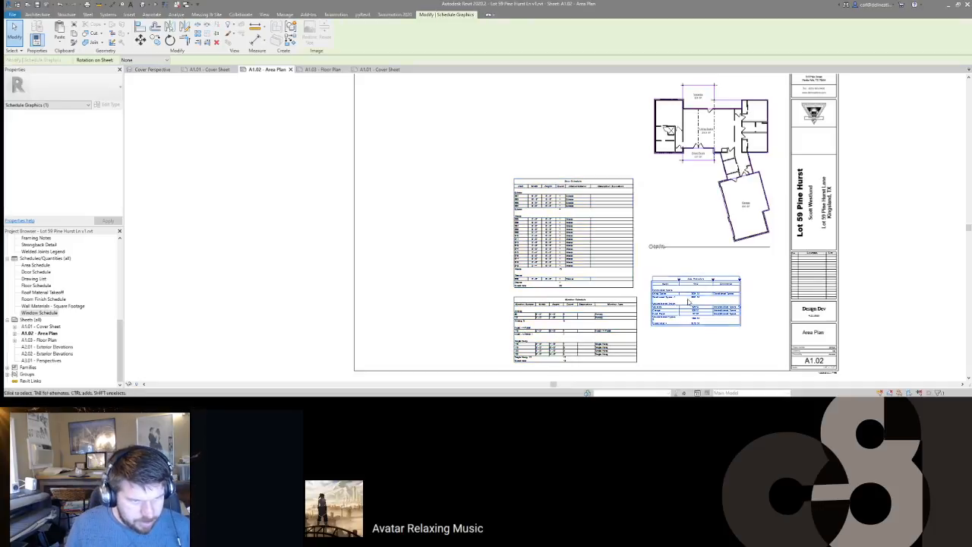
{"action": "left_click_drag", "start_coordinate": [694, 294], "coordinate": [725, 278]}
{"action": "key", "text": "Escape"}
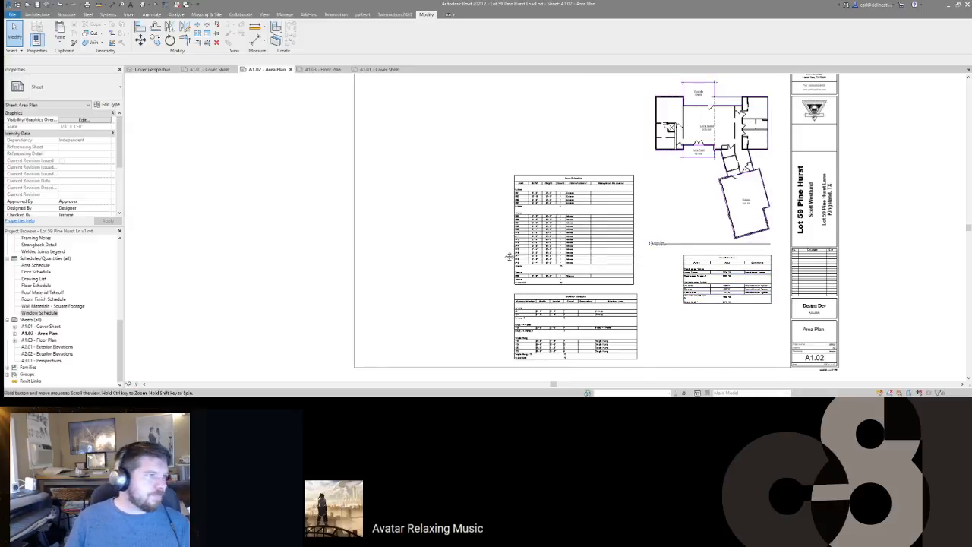
{"action": "scroll", "coordinate": [513, 253], "scroll_direction": "down", "scroll_amount": 1}
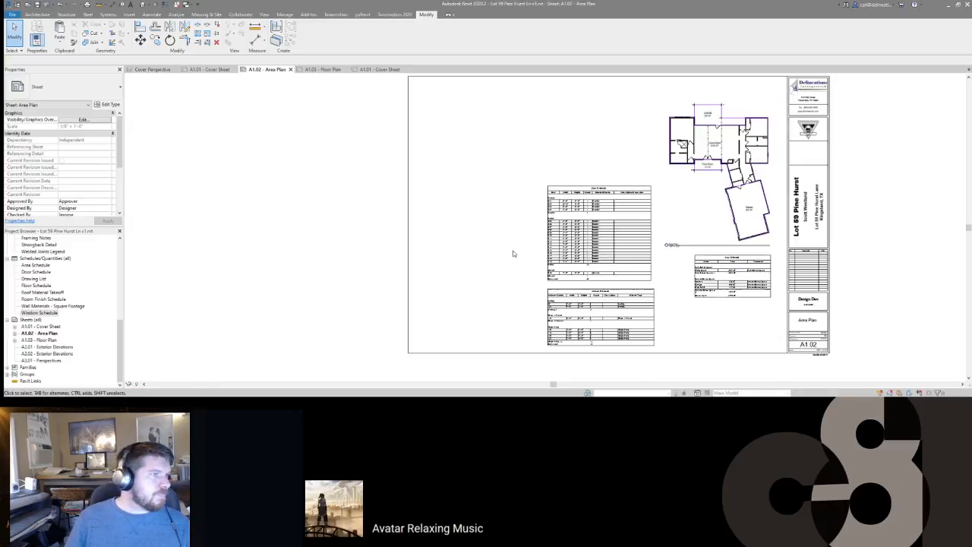
{"action": "left_click", "coordinate": [393, 72]}
{"action": "key", "text": "ctrl+Tab"}
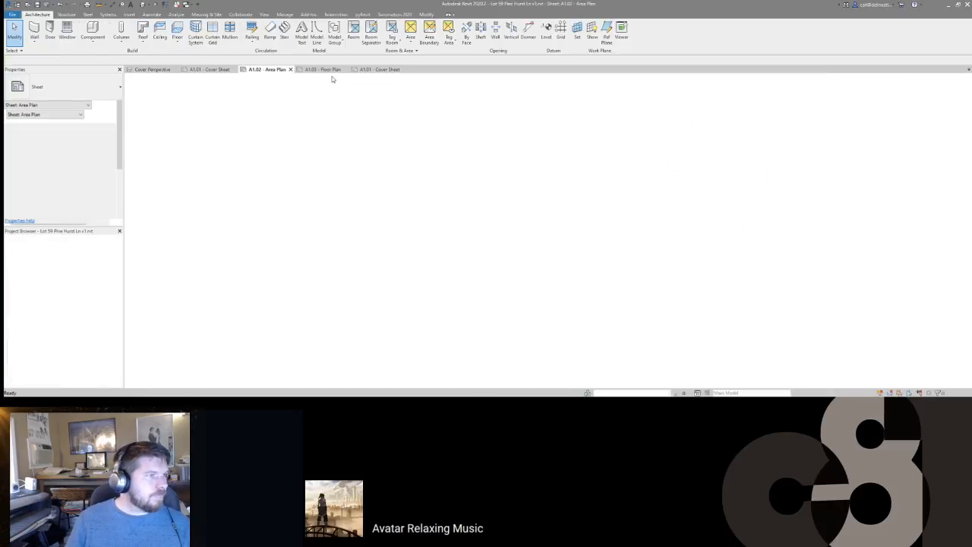
Step: On the A1.03 Floor Plan sheet, move window tag 118 inside the Owner's Bath
{"action": "left_click", "coordinate": [330, 70]}
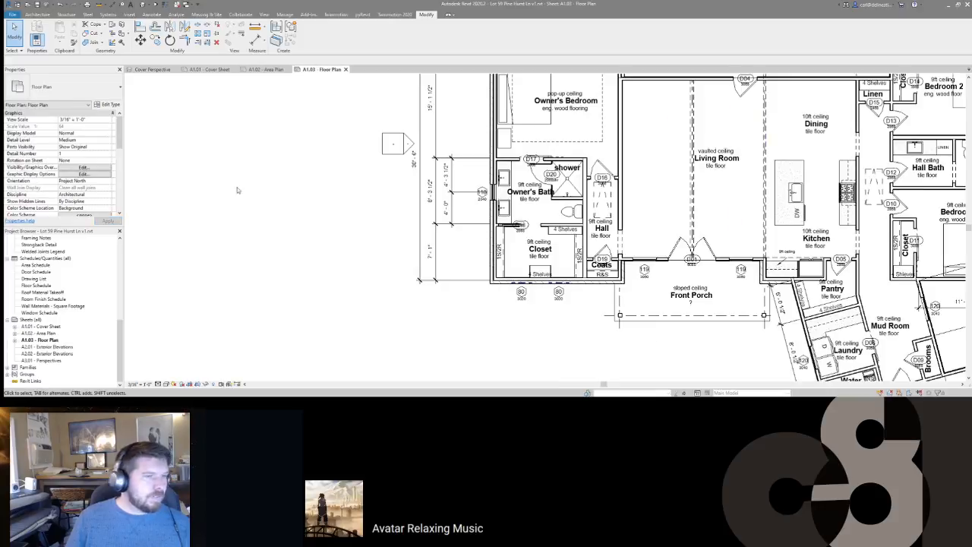
{"action": "scroll", "coordinate": [235, 188], "scroll_direction": "down", "scroll_amount": 5}
{"action": "scroll", "coordinate": [439, 240], "scroll_direction": "up", "scroll_amount": 6}
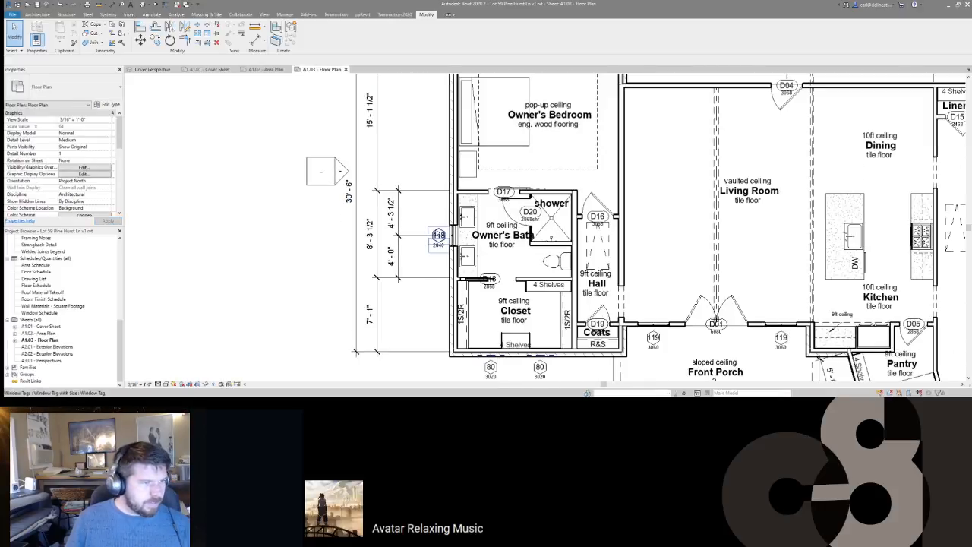
{"action": "left_click", "coordinate": [438, 240]}
{"action": "left_click_drag", "start_coordinate": [439, 240], "coordinate": [466, 249]}
{"action": "middle_click_drag", "start_coordinate": [512, 252], "coordinate": [417, 190]}
Step: Move the two 80 window tags up into the closet
{"action": "scroll", "coordinate": [417, 190], "scroll_direction": "down", "scroll_amount": 2}
{"action": "scroll", "coordinate": [538, 269], "scroll_direction": "up", "scroll_amount": 1}
{"action": "middle_click_drag", "start_coordinate": [538, 269], "coordinate": [479, 250]}
{"action": "left_click", "coordinate": [319, 260]}
{"action": "left_click", "coordinate": [362, 260], "text": "ctrl"}
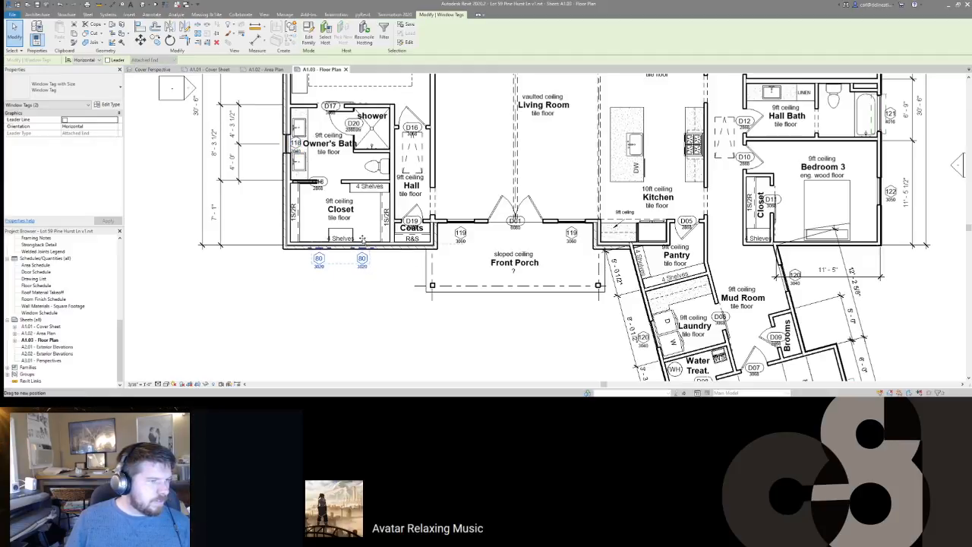
{"action": "left_click_drag", "start_coordinate": [363, 237], "coordinate": [364, 236]}
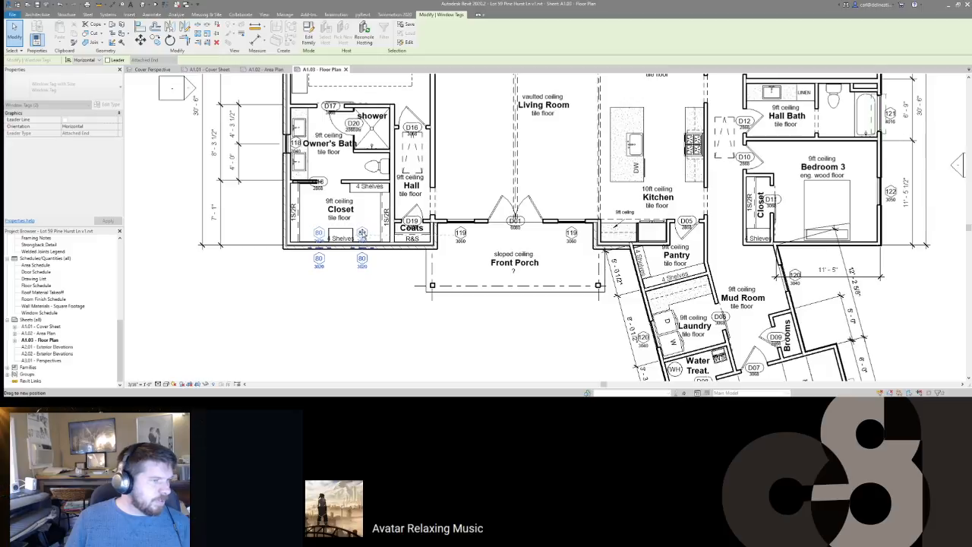
{"action": "left_click_drag", "start_coordinate": [363, 232], "coordinate": [363, 232]}
Step: Place the two 119 front porch window tags along the porch wall
{"action": "left_click", "coordinate": [463, 236]}
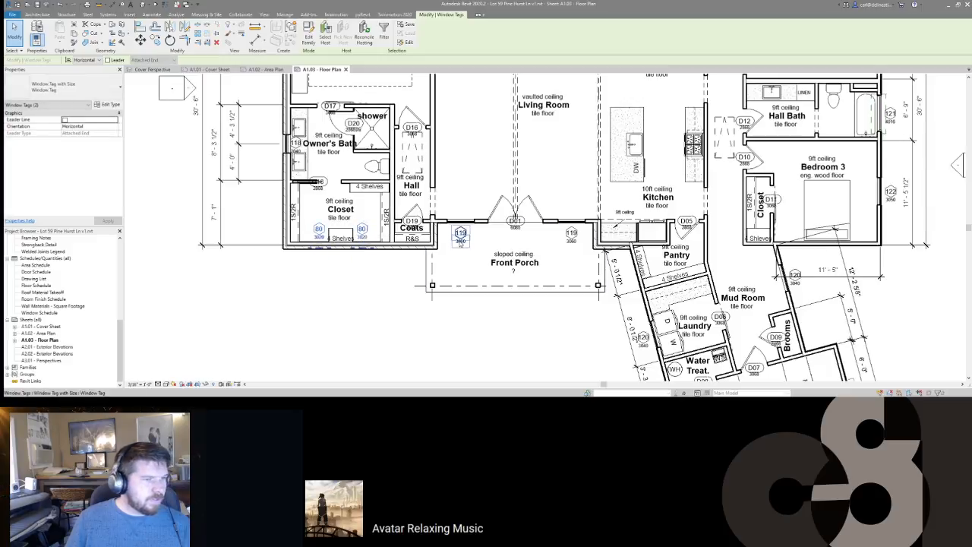
{"action": "left_click", "coordinate": [575, 235], "text": "ctrl"}
{"action": "middle_click_drag", "start_coordinate": [670, 284], "coordinate": [541, 186]}
{"action": "scroll", "coordinate": [541, 186], "scroll_direction": "down", "scroll_amount": 3}
{"action": "scroll", "coordinate": [686, 165], "scroll_direction": "up", "scroll_amount": 1}
{"action": "middle_click_drag", "start_coordinate": [685, 165], "coordinate": [737, 269]}
{"action": "scroll", "coordinate": [468, 243], "scroll_direction": "up", "scroll_amount": 2}
{"action": "middle_click_drag", "start_coordinate": [513, 260], "coordinate": [509, 263]}
{"action": "left_click_drag", "start_coordinate": [509, 263], "coordinate": [508, 242]}
{"action": "scroll", "coordinate": [524, 230], "scroll_direction": "down", "scroll_amount": 3}
{"action": "scroll", "coordinate": [531, 165], "scroll_direction": "up", "scroll_amount": 1}
Step: Move the 119 tags above Owner's Bedroom and the 122 tags above Bedroom 2 inside the wall
{"action": "middle_click_drag", "start_coordinate": [534, 168], "coordinate": [517, 195]}
{"action": "scroll", "coordinate": [365, 149], "scroll_direction": "up", "scroll_amount": 1}
{"action": "left_click_drag", "start_coordinate": [361, 149], "coordinate": [450, 189]}
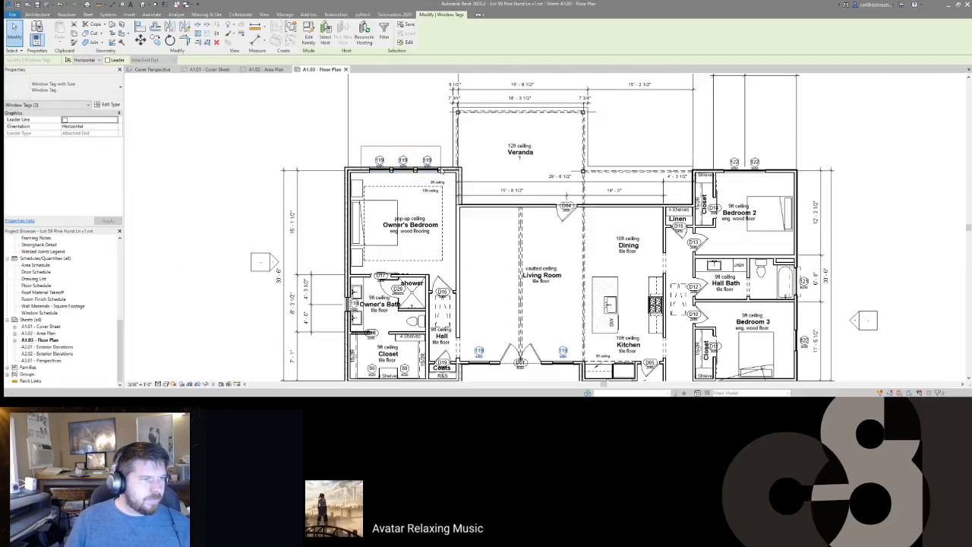
{"action": "left_click_drag", "start_coordinate": [715, 144], "coordinate": [764, 180], "text": "ctrl"}
{"action": "middle_click_drag", "start_coordinate": [745, 240], "coordinate": [678, 154]}
{"action": "scroll", "coordinate": [682, 166], "scroll_direction": "down", "scroll_amount": 2}
{"action": "scroll", "coordinate": [677, 99], "scroll_direction": "up", "scroll_amount": 5}
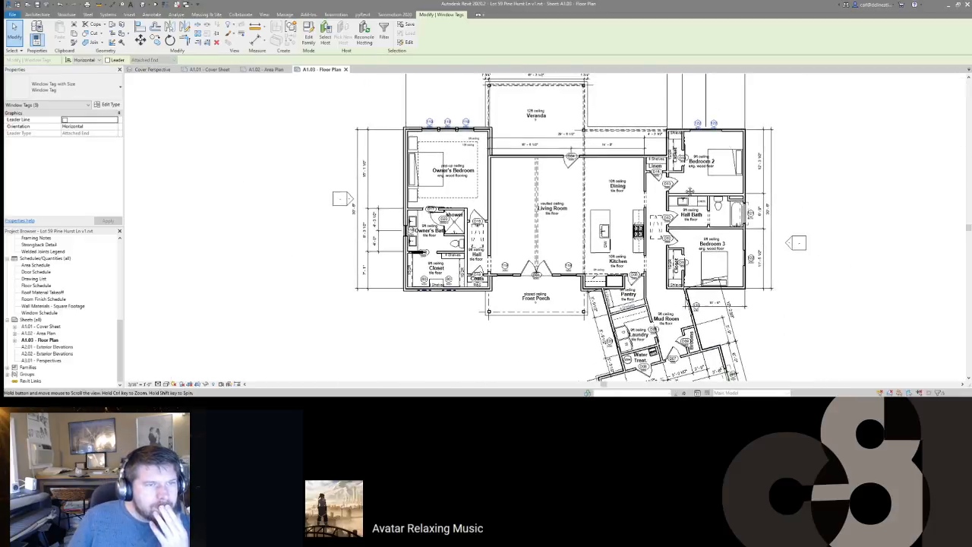
{"action": "left_click_drag", "start_coordinate": [705, 121], "coordinate": [706, 151], "text": "ctrl"}
{"action": "middle_click_drag", "start_coordinate": [387, 207], "coordinate": [618, 181]}
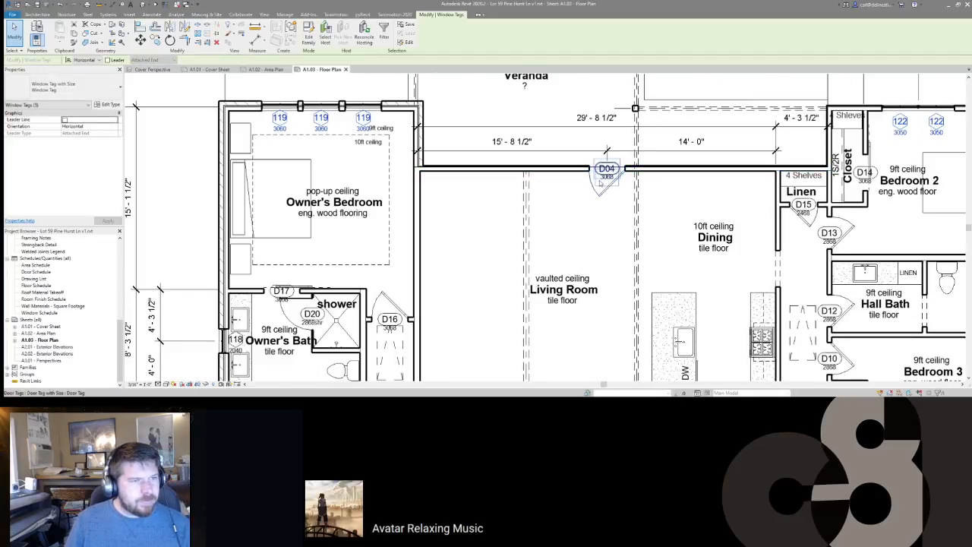
Step: Move the D04 door tag just below its door and the D17 tag above its door
{"action": "left_click", "coordinate": [605, 179]}
{"action": "left_click_drag", "start_coordinate": [605, 180], "coordinate": [602, 193], "text": "ctrl"}
{"action": "left_click", "coordinate": [619, 231]}
{"action": "middle_click_drag", "start_coordinate": [620, 234], "coordinate": [677, 188]}
{"action": "middle_click_drag", "start_coordinate": [349, 247], "coordinate": [429, 225]}
{"action": "scroll", "coordinate": [430, 226], "scroll_direction": "up", "scroll_amount": 3}
{"action": "left_click", "coordinate": [409, 230]}
{"action": "left_click_drag", "start_coordinate": [411, 234], "coordinate": [414, 207]}
{"action": "middle_click_drag", "start_coordinate": [412, 305], "coordinate": [452, 231]}
{"action": "scroll", "coordinate": [453, 231], "scroll_direction": "down", "scroll_amount": 1}
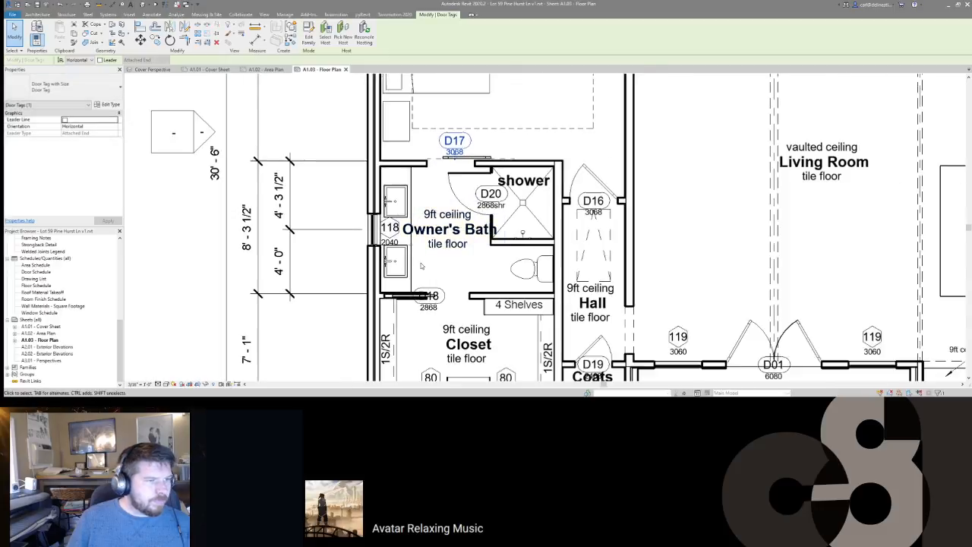
Step: Nudge the D18 tag down beside its door and place D19 above the Coats door
{"action": "left_click", "coordinate": [429, 299]}
{"action": "left_click_drag", "start_coordinate": [446, 307], "coordinate": [446, 309]}
{"action": "middle_click_drag", "start_coordinate": [483, 267], "coordinate": [522, 162]}
{"action": "scroll", "coordinate": [523, 162], "scroll_direction": "down", "scroll_amount": 1}
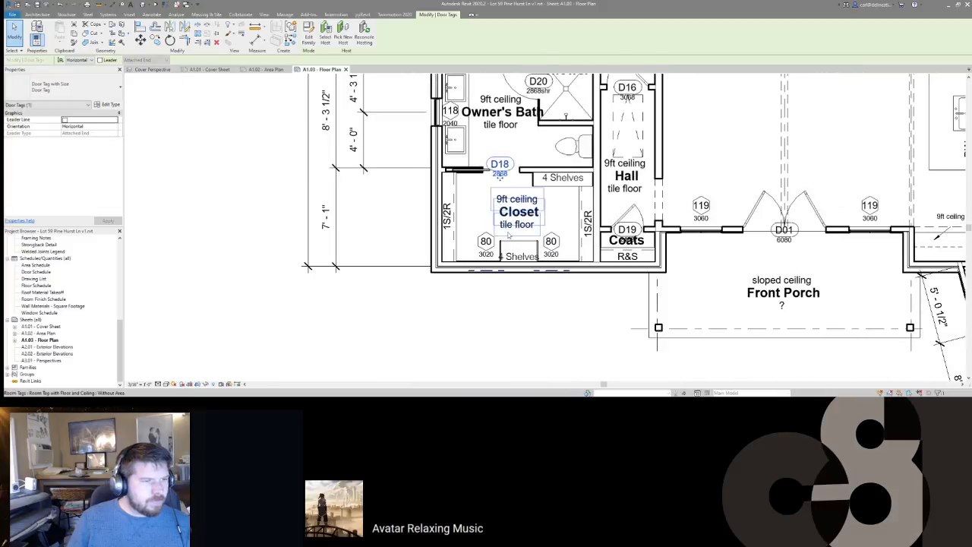
{"action": "middle_click_drag", "start_coordinate": [578, 245], "coordinate": [536, 246]}
{"action": "scroll", "coordinate": [532, 228], "scroll_direction": "up", "scroll_amount": 2}
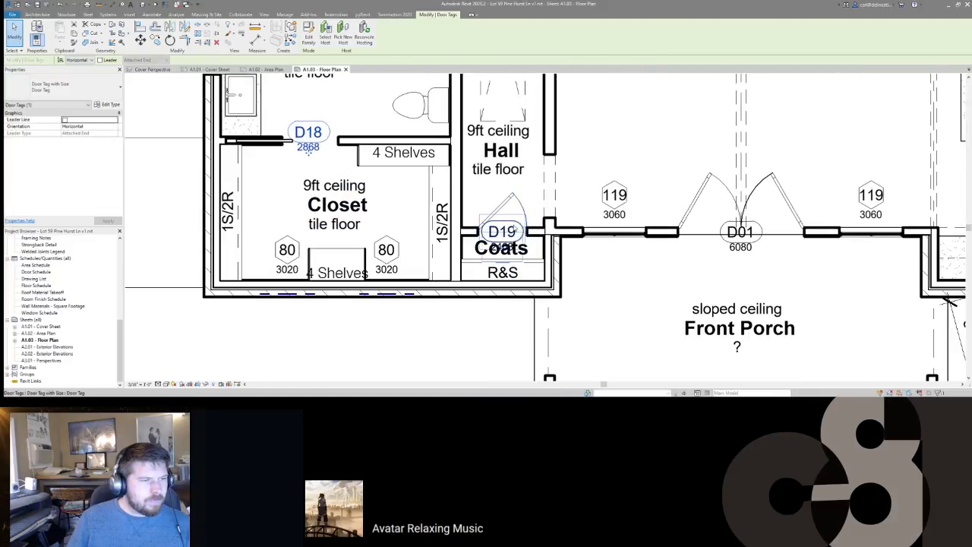
{"action": "left_click", "coordinate": [514, 226]}
{"action": "mouse_move", "coordinate": [514, 226]}
{"action": "left_mouse_down"}
{"action": "mouse_move", "coordinate": [526, 203]}
{"action": "mouse_move", "coordinate": [517, 233]}
{"action": "left_mouse_up"}
{"action": "middle_click_drag", "start_coordinate": [536, 193], "coordinate": [382, 230]}
{"action": "scroll", "coordinate": [478, 237], "scroll_direction": "down", "scroll_amount": 1}
Step: Move the D01 front door tag beside the left leaf and the D06 laundry tag up-left
{"action": "left_click", "coordinate": [568, 280]}
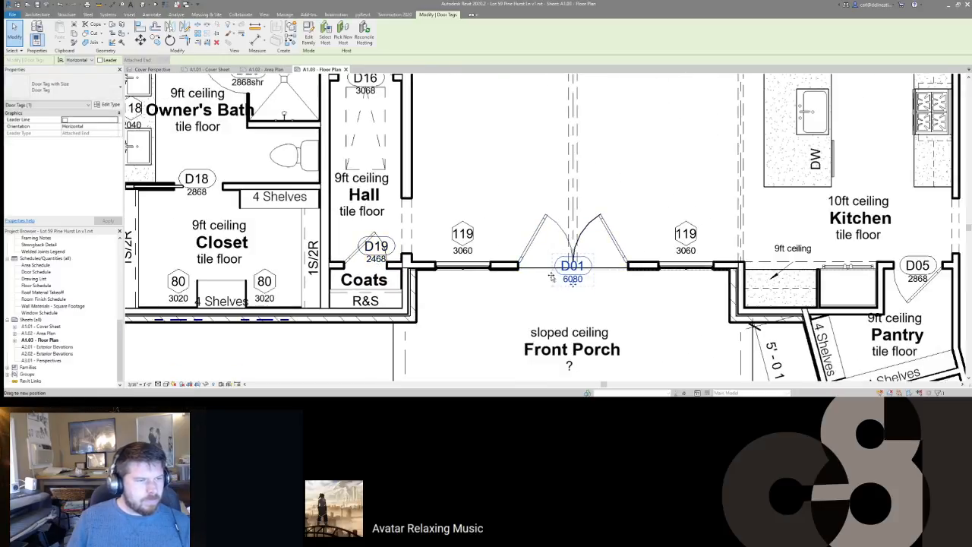
{"action": "left_click_drag", "start_coordinate": [547, 275], "coordinate": [544, 274]}
{"action": "middle_click_drag", "start_coordinate": [604, 233], "coordinate": [534, 234]}
{"action": "scroll", "coordinate": [535, 233], "scroll_direction": "down", "scroll_amount": 1}
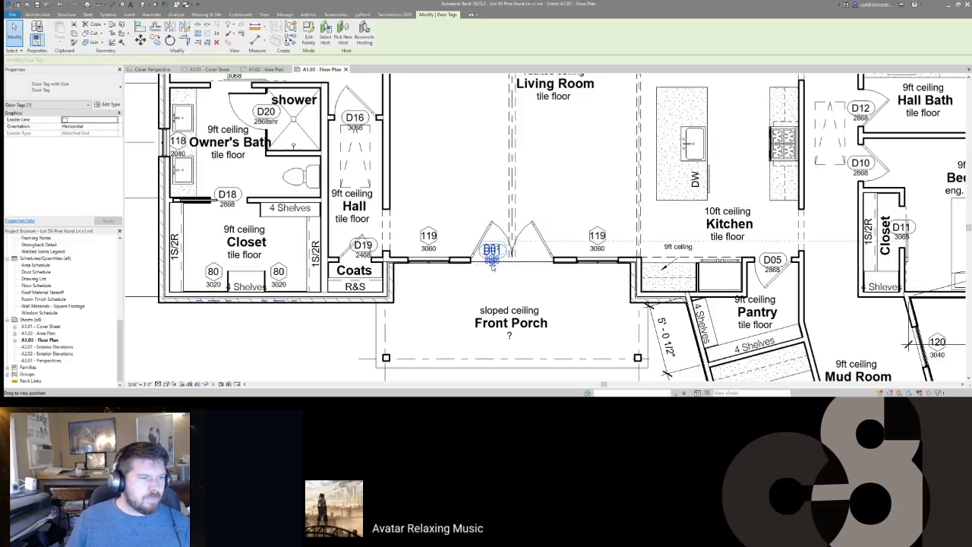
{"action": "middle_click_drag", "start_coordinate": [546, 216], "coordinate": [467, 177]}
{"action": "scroll", "coordinate": [467, 178], "scroll_direction": "down", "scroll_amount": 1}
{"action": "middle_click_drag", "start_coordinate": [632, 250], "coordinate": [559, 145]}
{"action": "left_click", "coordinate": [637, 237]}
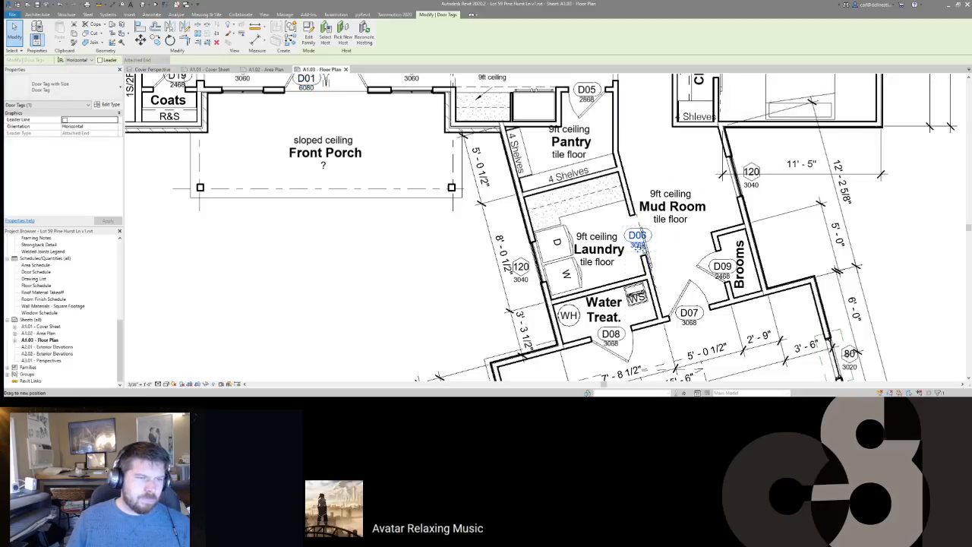
{"action": "left_click_drag", "start_coordinate": [647, 249], "coordinate": [626, 237]}
{"action": "middle_click_drag", "start_coordinate": [626, 237], "coordinate": [552, 149]}
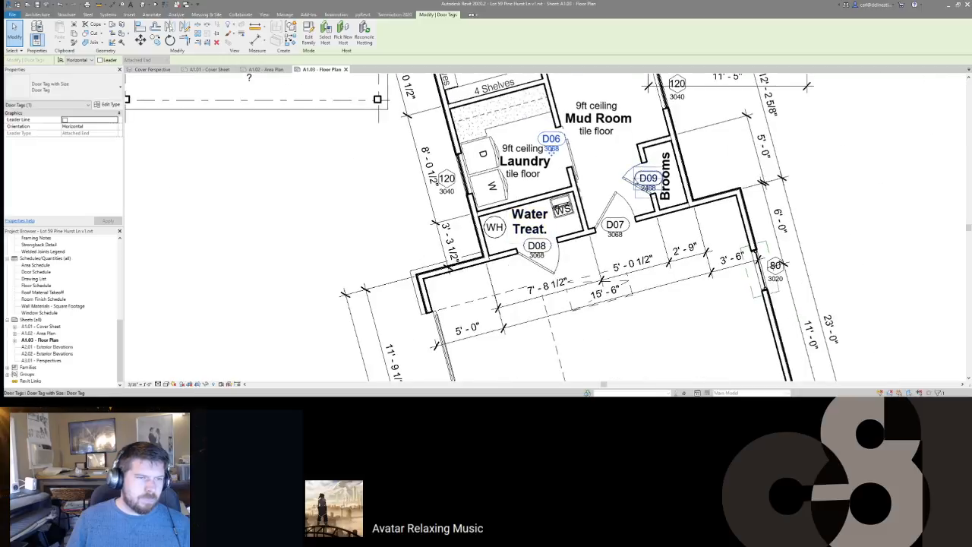
{"action": "middle_click_drag", "start_coordinate": [776, 267], "coordinate": [638, 161]}
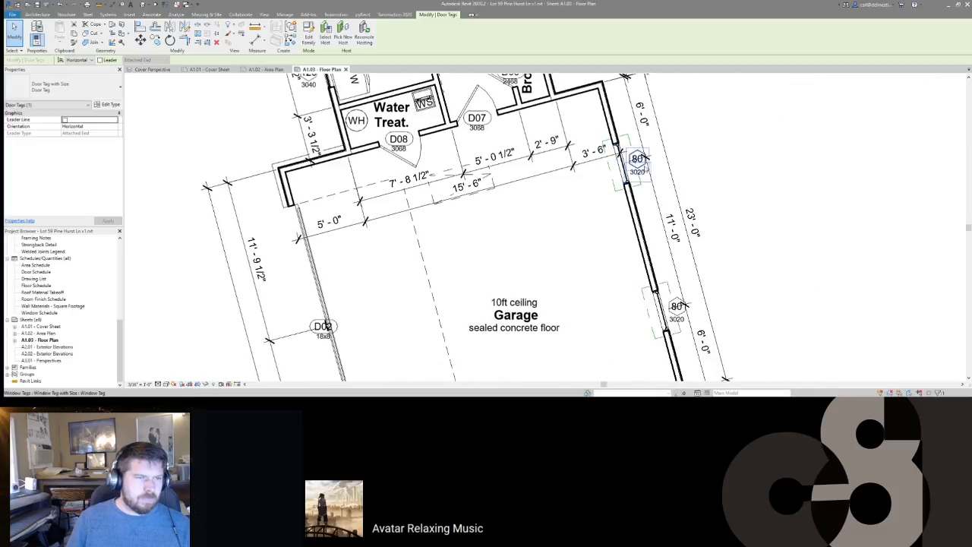
Step: Reposition the garage 80 window tags and the 120 window tag beside its window
{"action": "left_click", "coordinate": [639, 160]}
{"action": "left_click", "coordinate": [679, 307], "text": "ctrl"}
{"action": "scroll", "coordinate": [679, 309], "scroll_direction": "down", "scroll_amount": 2}
{"action": "middle_click_drag", "start_coordinate": [543, 130], "coordinate": [612, 278]}
{"action": "left_click", "coordinate": [643, 213], "text": "ctrl"}
{"action": "scroll", "coordinate": [644, 216], "scroll_direction": "up", "scroll_amount": 3}
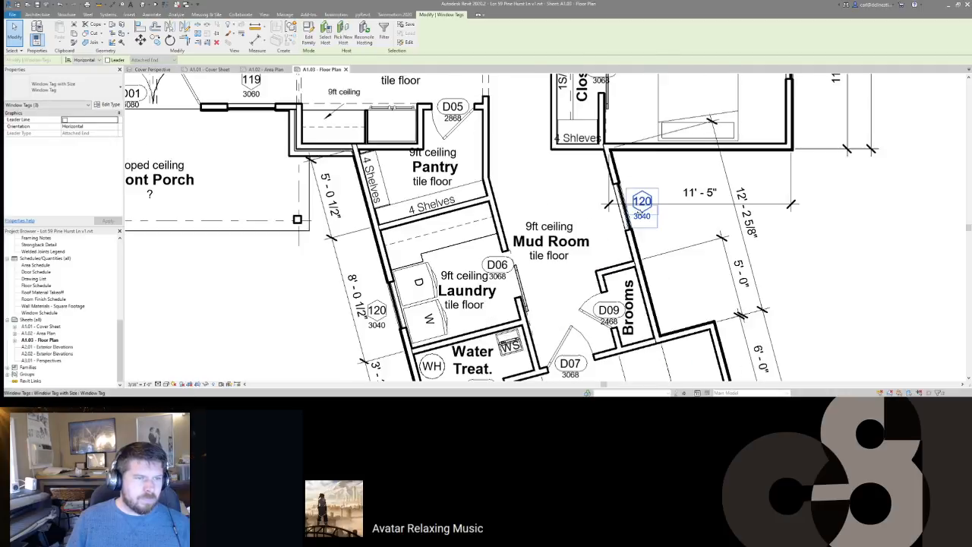
{"action": "scroll", "coordinate": [628, 213], "scroll_direction": "down", "scroll_amount": 1}
{"action": "left_click_drag", "start_coordinate": [617, 216], "coordinate": [615, 219]}
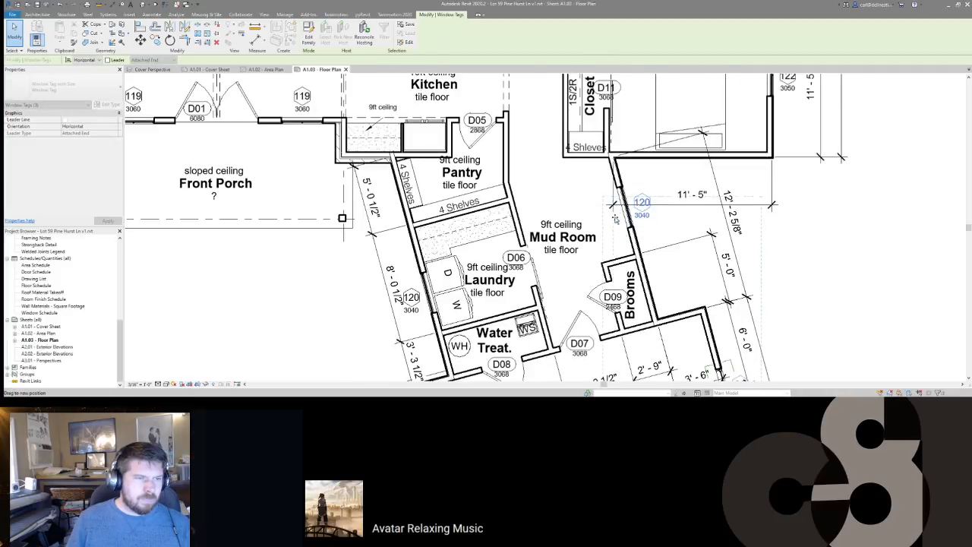
{"action": "left_click_drag", "start_coordinate": [613, 225], "coordinate": [614, 225]}
{"action": "middle_click_drag", "start_coordinate": [607, 275], "coordinate": [645, 166]}
{"action": "middle_click_drag", "start_coordinate": [529, 269], "coordinate": [562, 247]}
{"action": "left_click_drag", "start_coordinate": [477, 169], "coordinate": [518, 176]}
{"action": "scroll", "coordinate": [525, 177], "scroll_direction": "down", "scroll_amount": 2}
Step: Move both garage door tags, including D02, off the wall beside their doors
{"action": "middle_click_drag", "start_coordinate": [525, 330], "coordinate": [545, 183]}
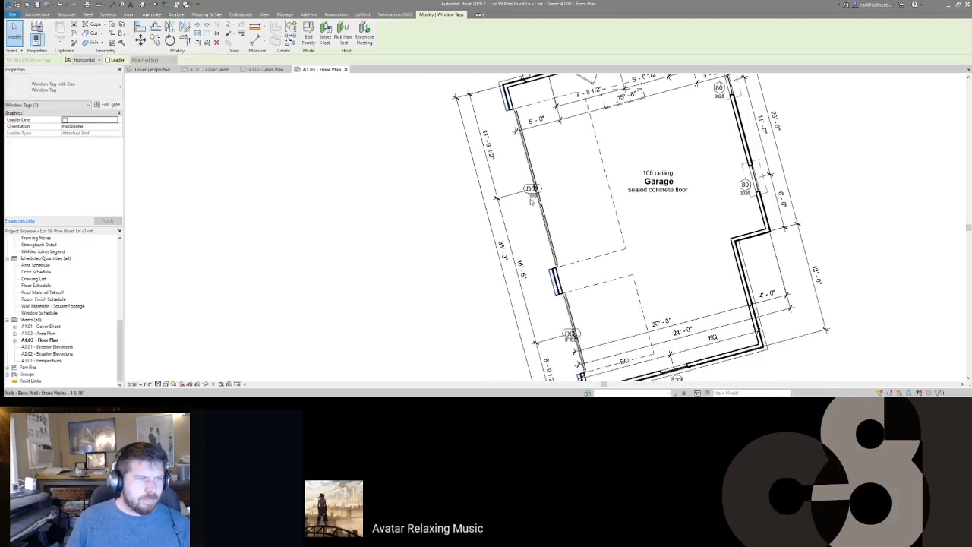
{"action": "left_click", "coordinate": [530, 201]}
{"action": "left_click", "coordinate": [532, 193]}
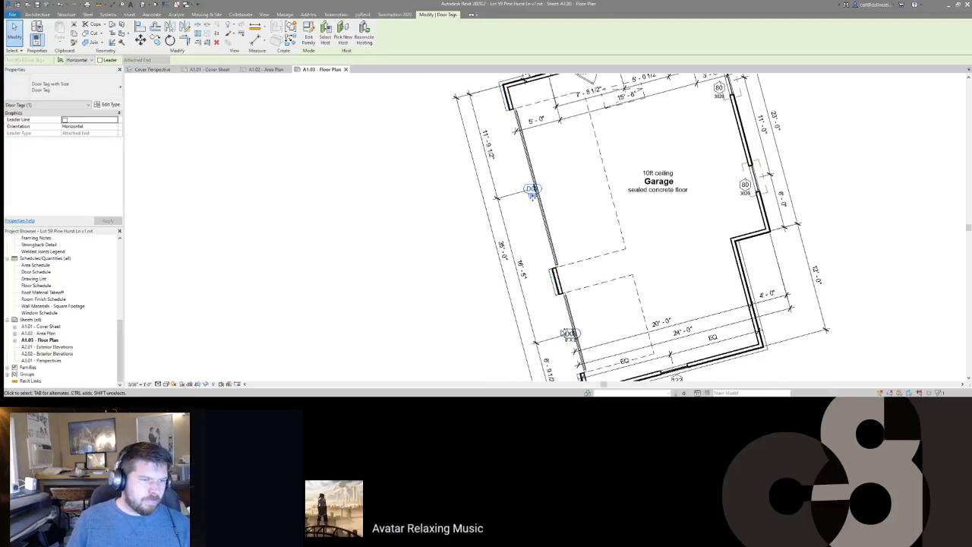
{"action": "left_click", "coordinate": [571, 335], "text": "ctrl"}
{"action": "left_click_drag", "start_coordinate": [572, 336], "coordinate": [584, 333]}
{"action": "left_click", "coordinate": [616, 272]}
{"action": "middle_click_drag", "start_coordinate": [616, 273], "coordinate": [625, 356]}
{"action": "scroll", "coordinate": [616, 225], "scroll_direction": "down", "scroll_amount": 2}
{"action": "middle_click_drag", "start_coordinate": [597, 197], "coordinate": [597, 242]}
{"action": "scroll", "coordinate": [703, 152], "scroll_direction": "up", "scroll_amount": 2}
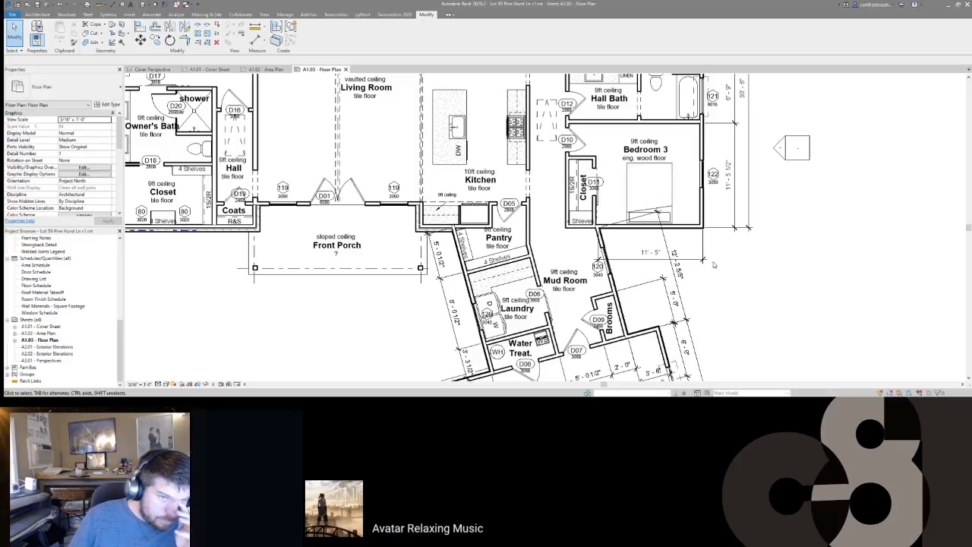
Step: Move window tags 121 and 122 together inside the Hall Bath and Bedroom 3 outer wall
{"action": "scroll", "coordinate": [736, 247], "scroll_direction": "down", "scroll_amount": 3}
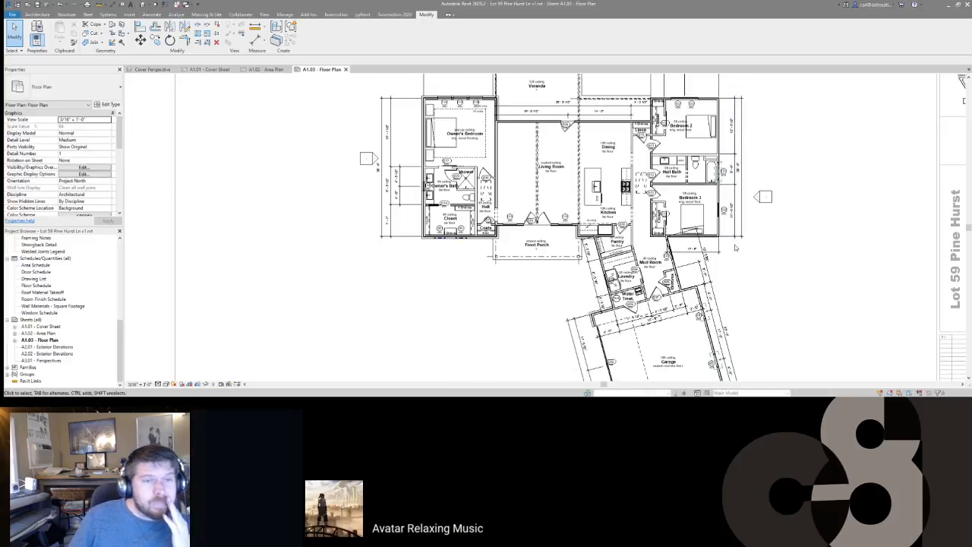
{"action": "middle_click_drag", "start_coordinate": [764, 209], "coordinate": [670, 227]}
{"action": "scroll", "coordinate": [669, 227], "scroll_direction": "down", "scroll_amount": 3}
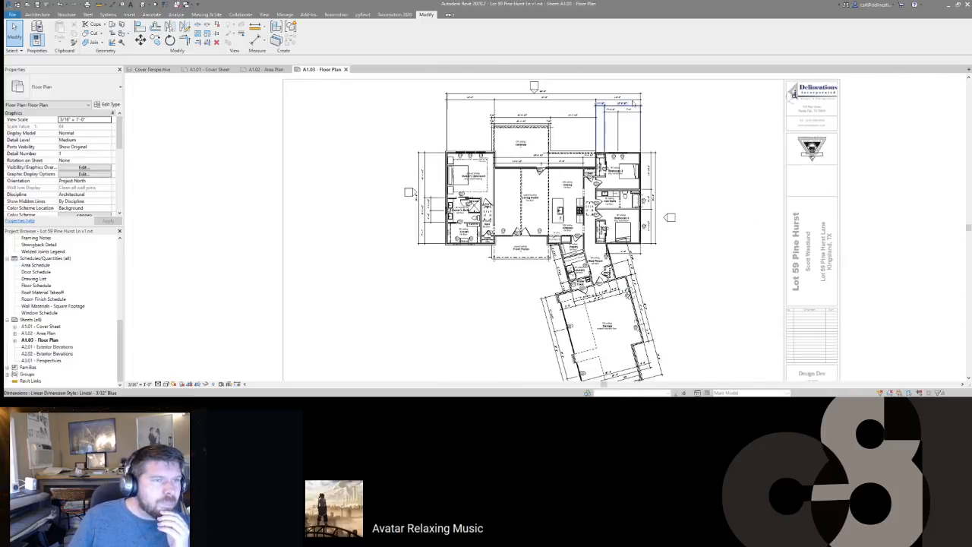
{"action": "scroll", "coordinate": [598, 101], "scroll_direction": "up", "scroll_amount": 3}
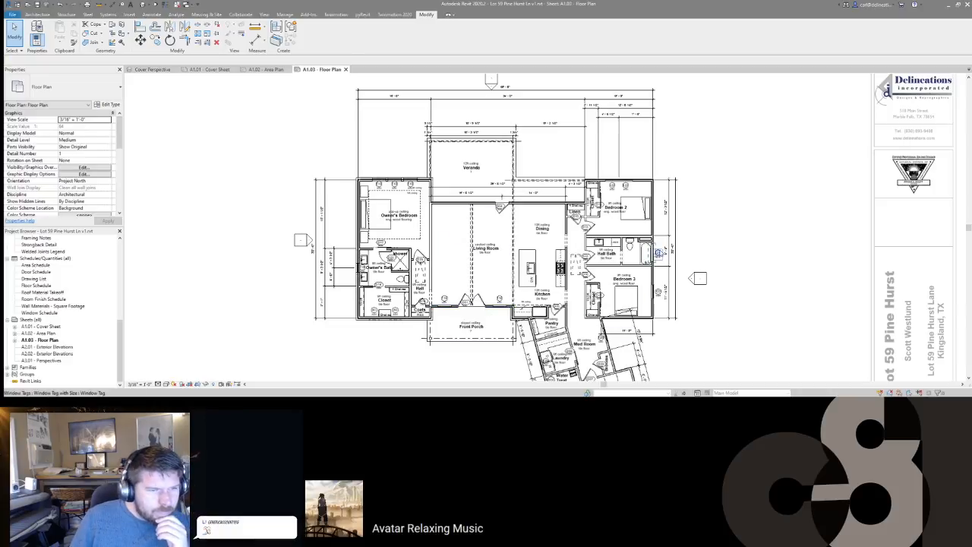
{"action": "left_click", "coordinate": [658, 253]}
{"action": "scroll", "coordinate": [657, 292], "scroll_direction": "up", "scroll_amount": 4}
{"action": "left_click", "coordinate": [659, 292], "text": "ctrl"}
{"action": "scroll", "coordinate": [649, 295], "scroll_direction": "up", "scroll_amount": 2}
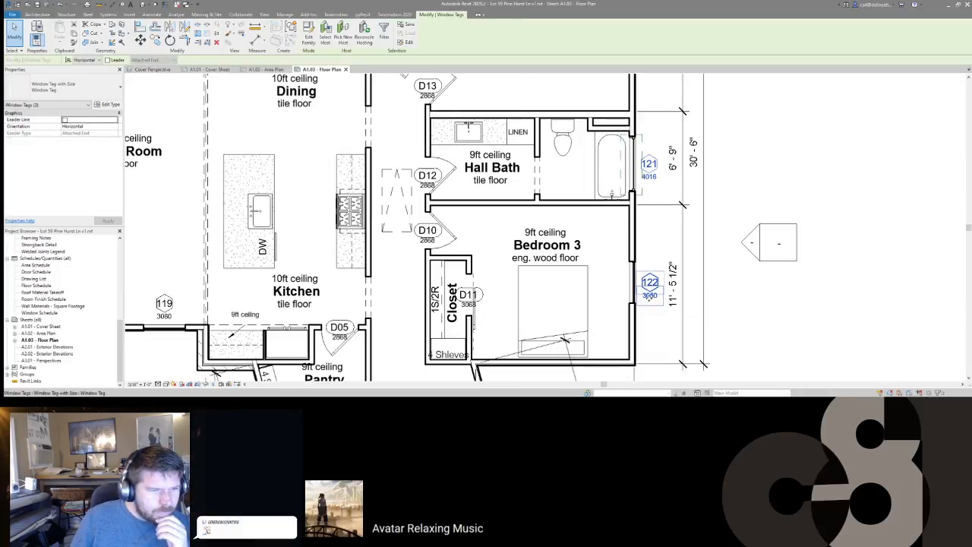
{"action": "left_click_drag", "start_coordinate": [623, 297], "coordinate": [623, 297]}
{"action": "middle_click_drag", "start_coordinate": [624, 297], "coordinate": [725, 276]}
{"action": "scroll", "coordinate": [725, 276], "scroll_direction": "down", "scroll_amount": 2}
{"action": "key", "text": "Escape"}
Step: Pan across the sheet to review the tags, garage and title block
{"action": "scroll", "coordinate": [725, 277], "scroll_direction": "down", "scroll_amount": 2}
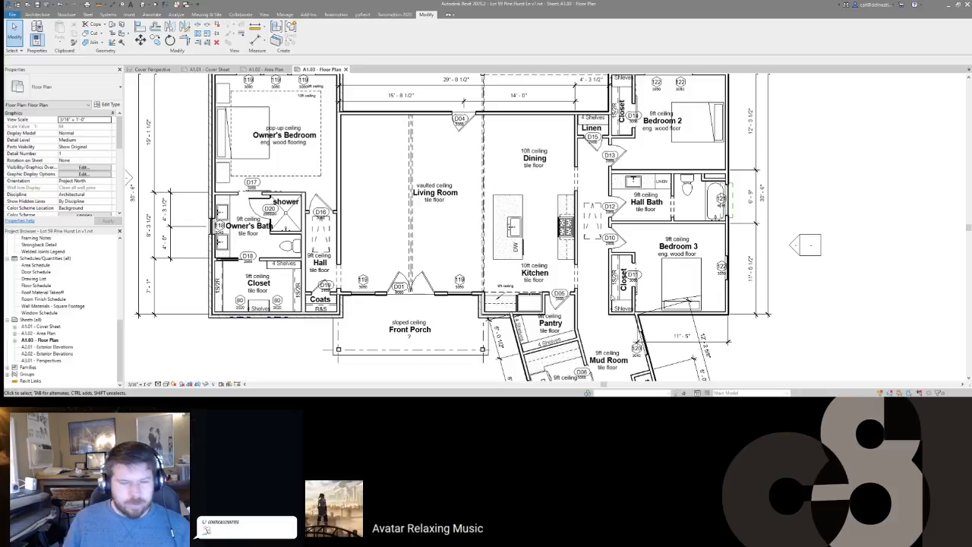
{"action": "middle_click_drag", "start_coordinate": [619, 370], "coordinate": [638, 346]}
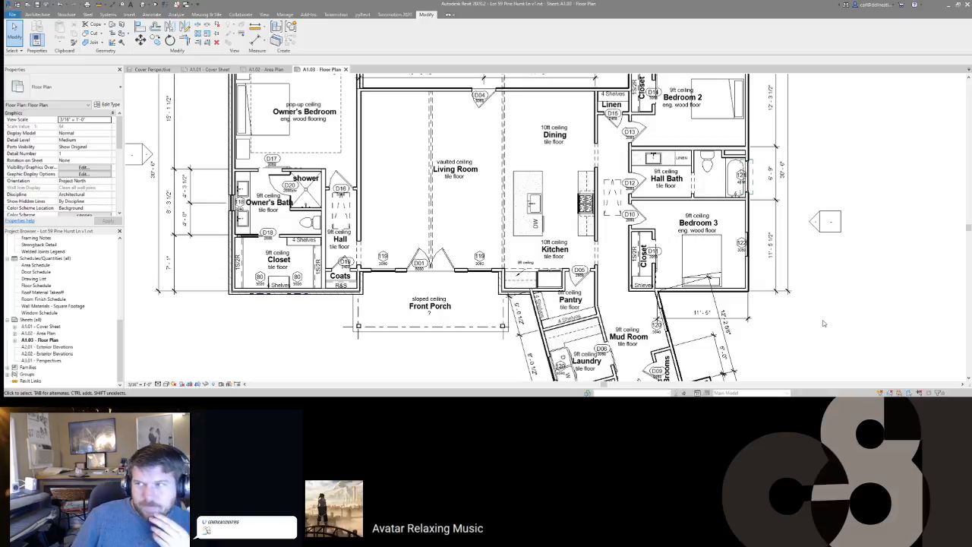
{"action": "middle_click_drag", "start_coordinate": [750, 297], "coordinate": [707, 340]}
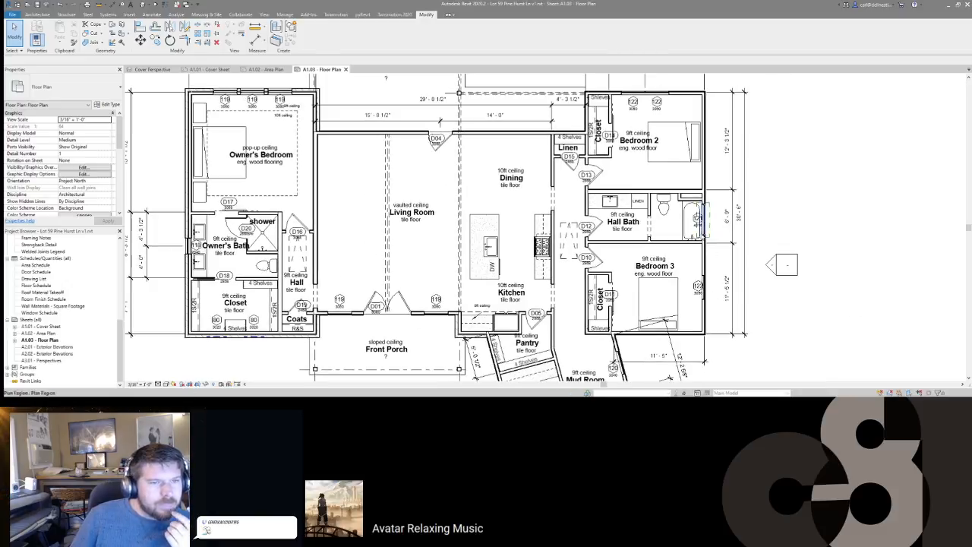
{"action": "scroll", "coordinate": [655, 220], "scroll_direction": "down", "scroll_amount": 3}
{"action": "middle_click_drag", "start_coordinate": [732, 304], "coordinate": [662, 213]}
Step: Frame the garage on the sheet, starting then cancelling the DI Aligned Dimension tool
{"action": "key", "text": "d"}
{"action": "key", "text": "i"}
{"action": "scroll", "coordinate": [613, 97], "scroll_direction": "up", "scroll_amount": 5}
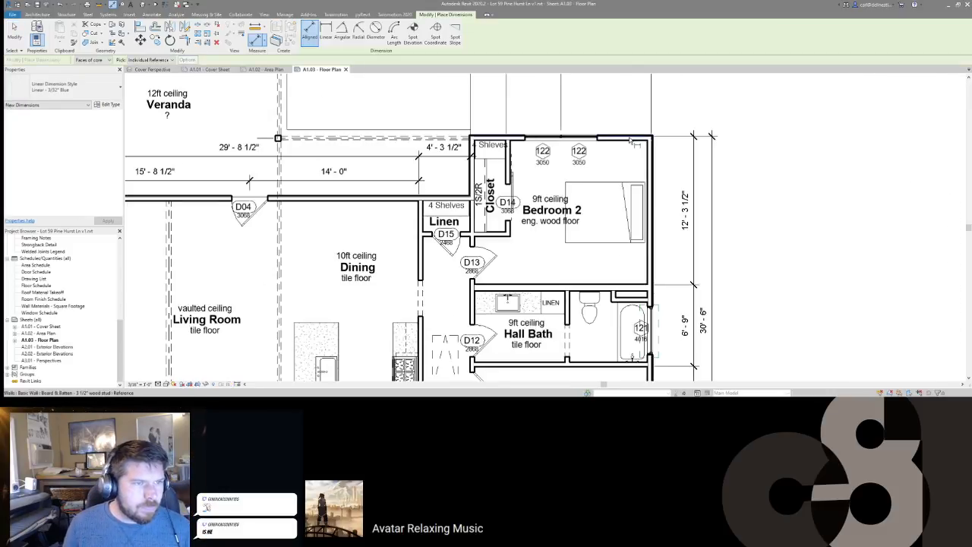
{"action": "scroll", "coordinate": [629, 141], "scroll_direction": "down", "scroll_amount": 5}
{"action": "middle_click_drag", "start_coordinate": [650, 384], "coordinate": [642, 307]}
{"action": "scroll", "coordinate": [641, 307], "scroll_direction": "up", "scroll_amount": 5}
{"action": "scroll", "coordinate": [627, 303], "scroll_direction": "down", "scroll_amount": 5}
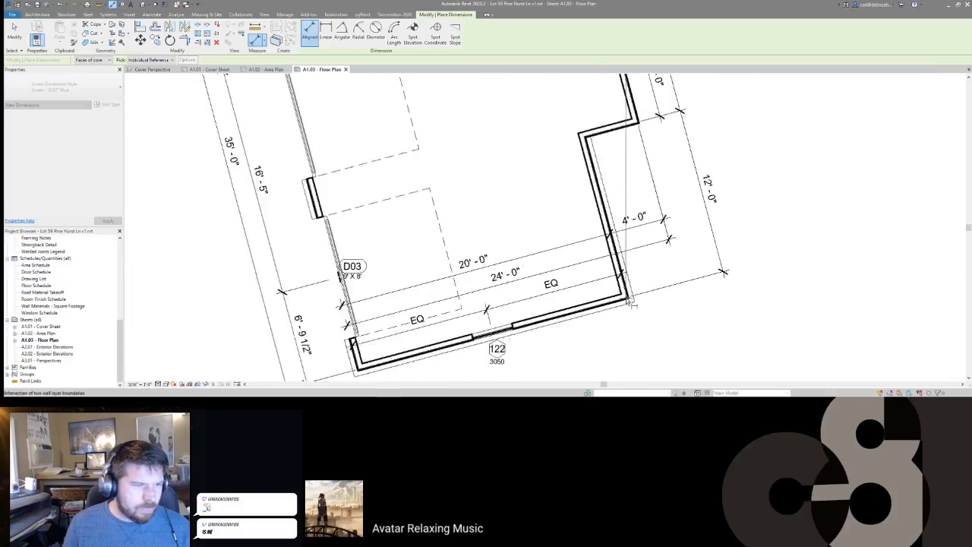
{"action": "scroll", "coordinate": [495, 328], "scroll_direction": "up", "scroll_amount": 5}
{"action": "scroll", "coordinate": [495, 328], "scroll_direction": "up", "scroll_amount": 3}
{"action": "scroll", "coordinate": [495, 328], "scroll_direction": "down", "scroll_amount": 8}
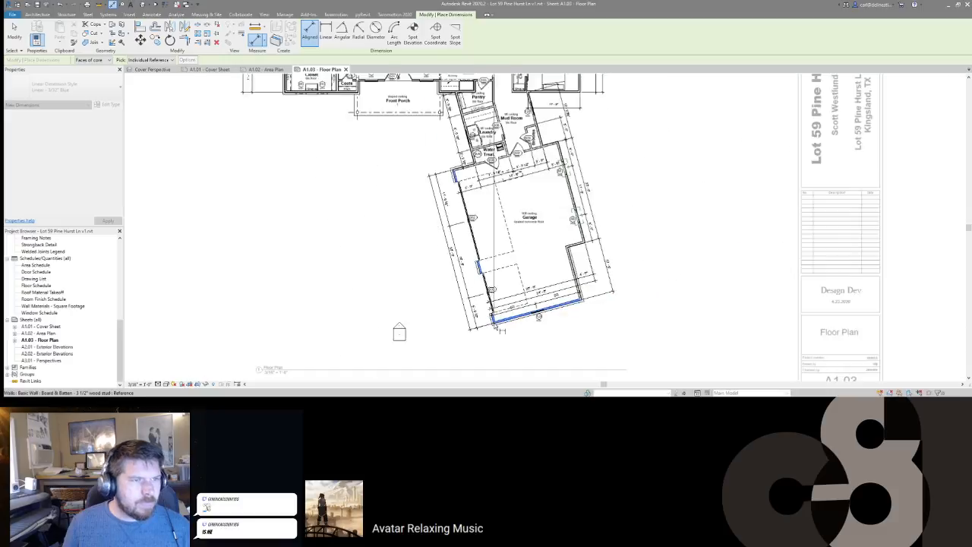
{"action": "middle_click_drag", "start_coordinate": [598, 190], "coordinate": [618, 220]}
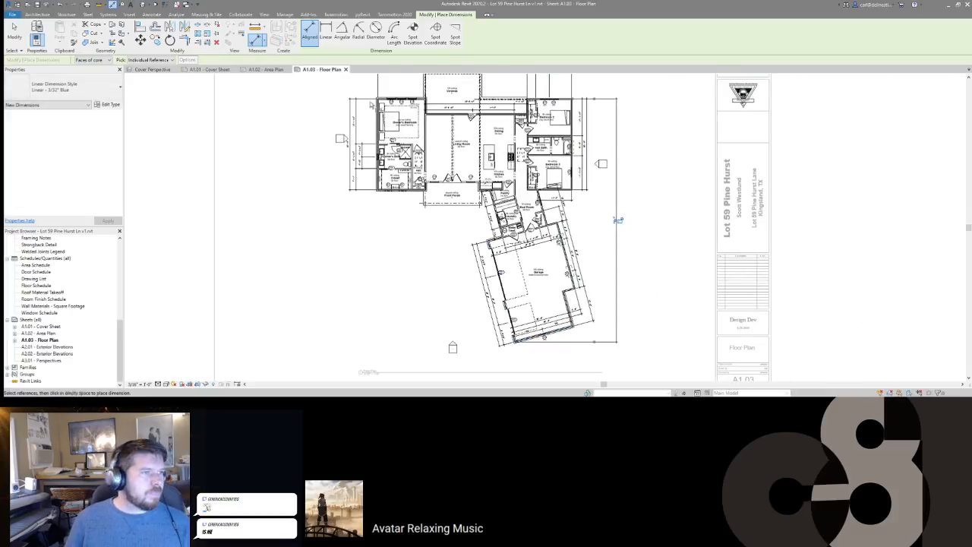
{"action": "scroll", "coordinate": [586, 161], "scroll_direction": "up", "scroll_amount": 3}
{"action": "scroll", "coordinate": [592, 190], "scroll_direction": "down", "scroll_amount": 2}
{"action": "scroll", "coordinate": [597, 204], "scroll_direction": "up", "scroll_amount": 1}
{"action": "scroll", "coordinate": [597, 204], "scroll_direction": "up", "scroll_amount": 2}
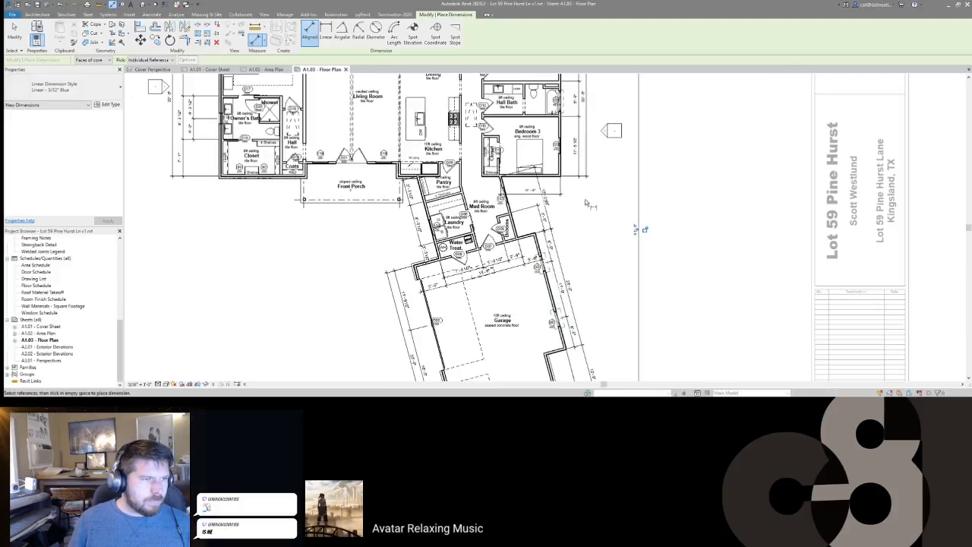
{"action": "scroll", "coordinate": [543, 190], "scroll_direction": "up", "scroll_amount": 2}
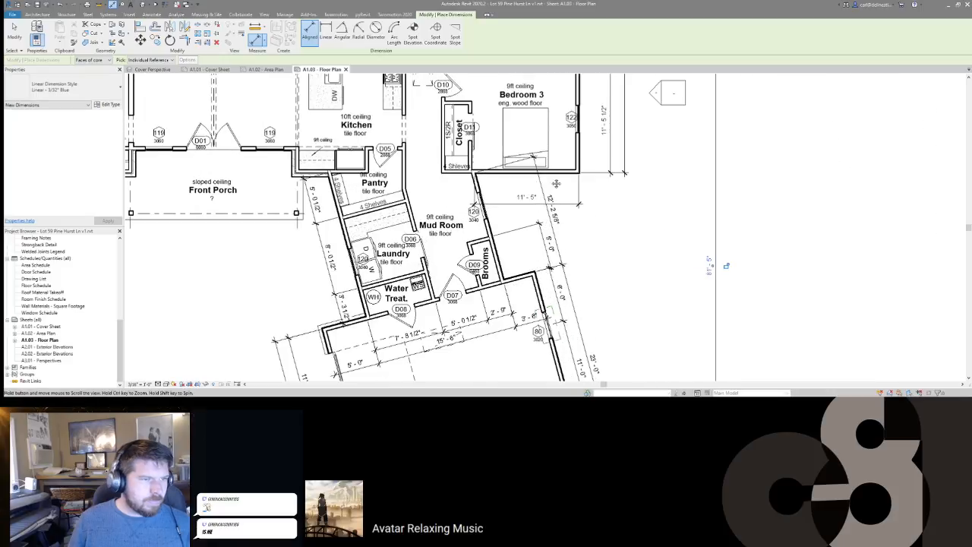
{"action": "middle_click_drag", "start_coordinate": [549, 185], "coordinate": [606, 165]}
{"action": "scroll", "coordinate": [626, 225], "scroll_direction": "down", "scroll_amount": 5}
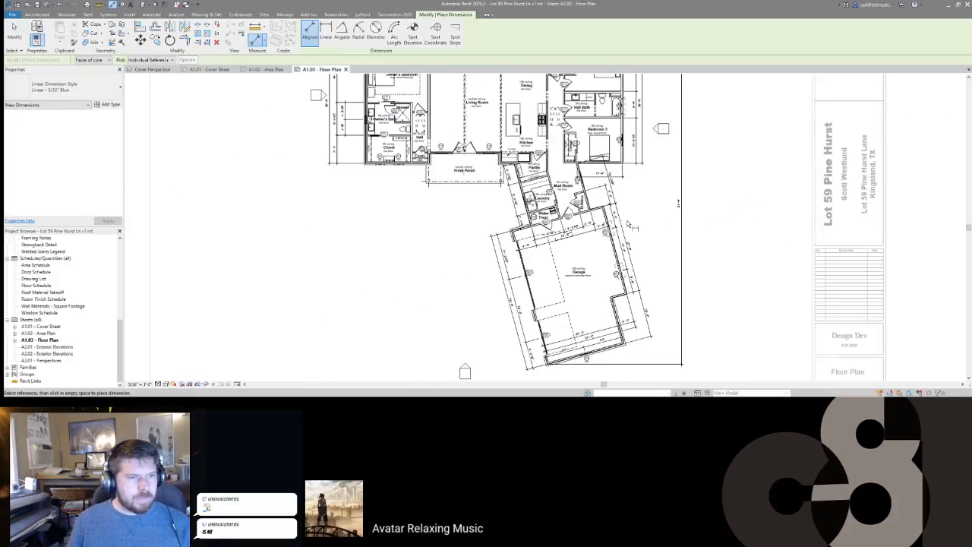
{"action": "key", "text": "Escape"}
{"action": "key", "text": "Escape"}
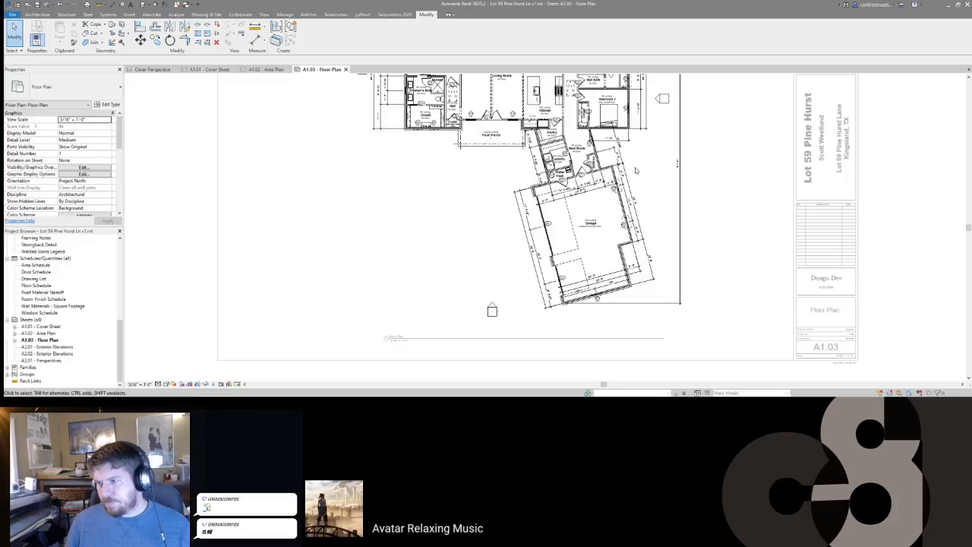
Step: Nudge the dimension strings along the garage's left wall slightly to the right
{"action": "scroll", "coordinate": [501, 256], "scroll_direction": "up", "scroll_amount": 3}
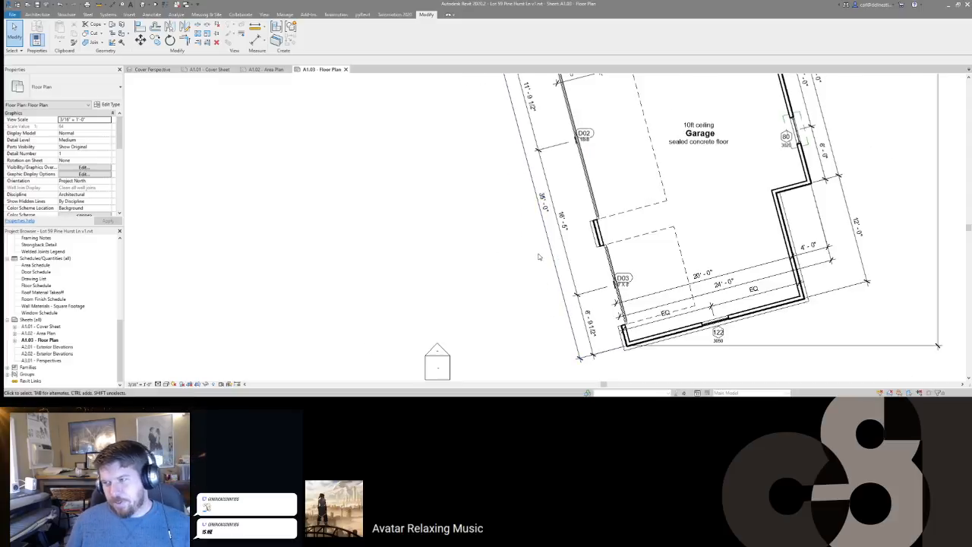
{"action": "scroll", "coordinate": [508, 258], "scroll_direction": "down", "scroll_amount": 5}
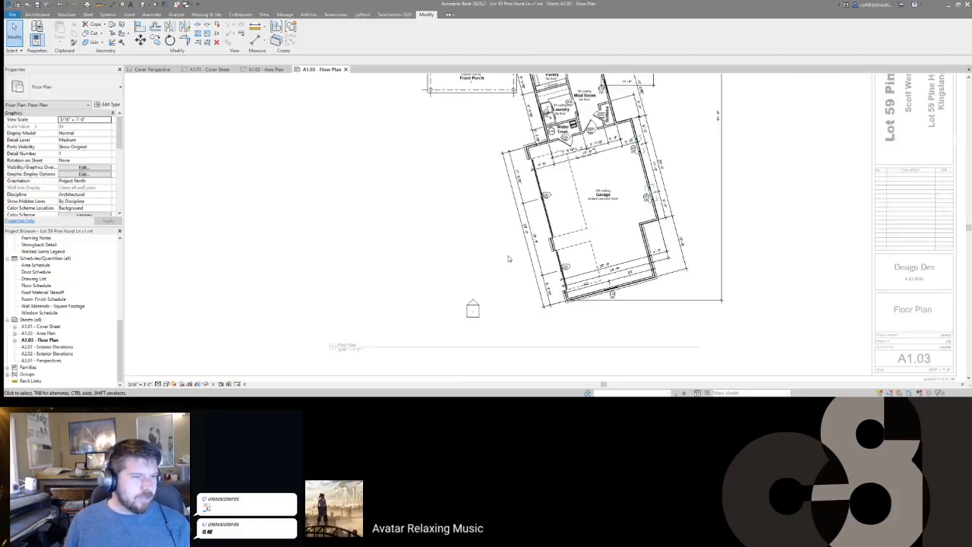
{"action": "scroll", "coordinate": [532, 243], "scroll_direction": "up", "scroll_amount": 3}
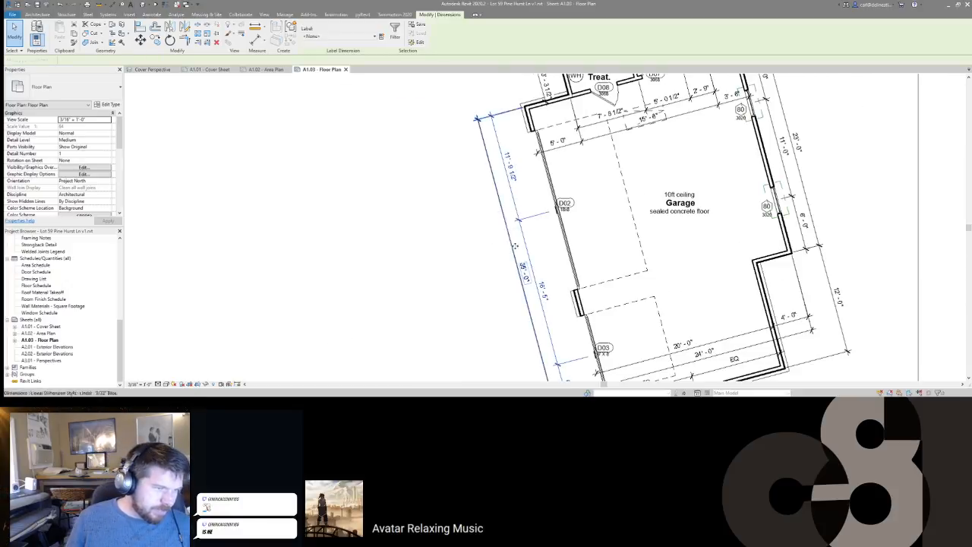
{"action": "left_click", "coordinate": [521, 240]}
{"action": "left_click_drag", "start_coordinate": [524, 239], "coordinate": [530, 241]}
{"action": "key", "text": "Escape"}
{"action": "scroll", "coordinate": [515, 240], "scroll_direction": "down", "scroll_amount": 3}
{"action": "middle_click_drag", "start_coordinate": [429, 189], "coordinate": [532, 312]}
Step: With Aligned Dimension (DI), place the 37'-6 7/16" overall dimension below the porch
{"action": "scroll", "coordinate": [461, 266], "scroll_direction": "down", "scroll_amount": 2}
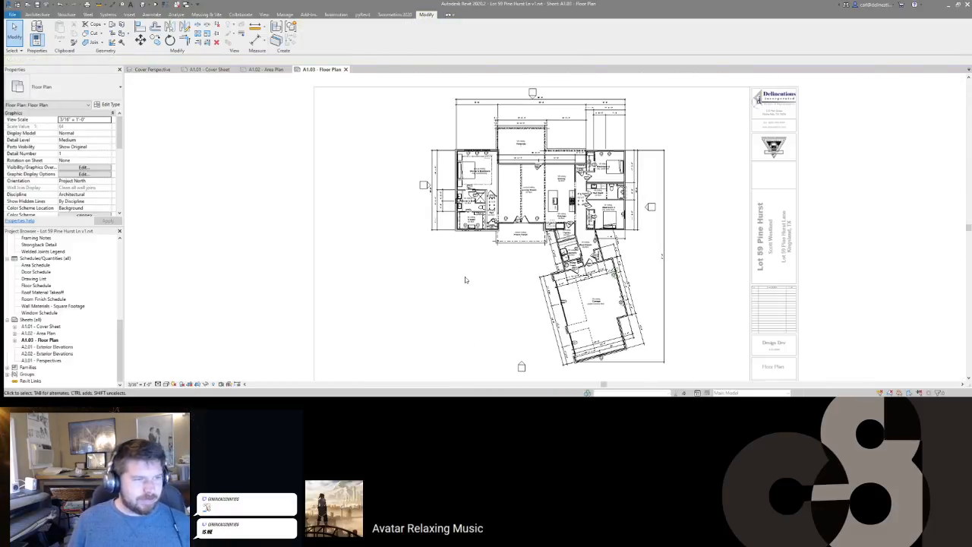
{"action": "scroll", "coordinate": [466, 277], "scroll_direction": "up", "scroll_amount": 4}
{"action": "key", "text": "d"}
{"action": "key", "text": "i"}
{"action": "scroll", "coordinate": [453, 181], "scroll_direction": "up", "scroll_amount": 5}
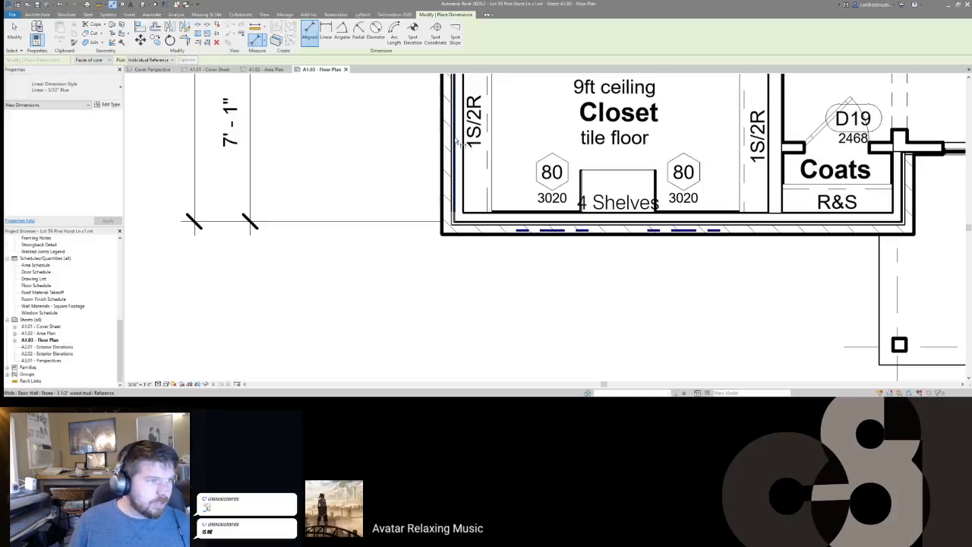
{"action": "scroll", "coordinate": [615, 211], "scroll_direction": "down", "scroll_amount": 2}
{"action": "middle_click_drag", "start_coordinate": [637, 226], "coordinate": [363, 223]}
{"action": "scroll", "coordinate": [700, 182], "scroll_direction": "up", "scroll_amount": 4}
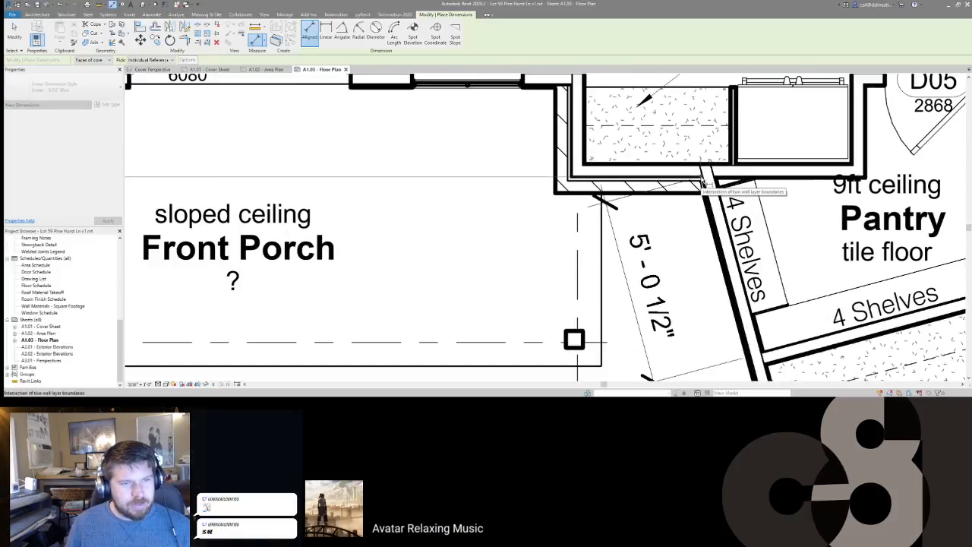
{"action": "scroll", "coordinate": [702, 180], "scroll_direction": "up", "scroll_amount": 3}
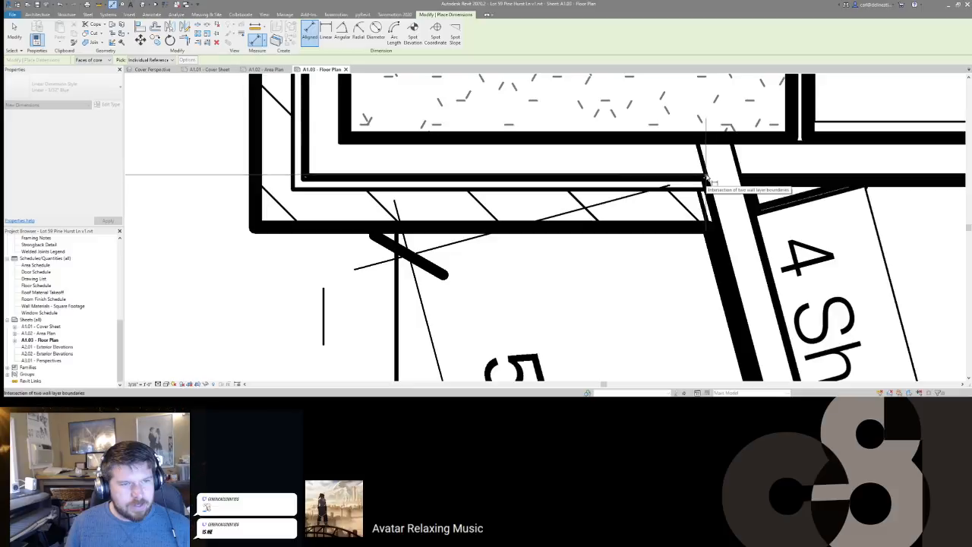
{"action": "scroll", "coordinate": [706, 180], "scroll_direction": "up", "scroll_amount": 3}
{"action": "scroll", "coordinate": [706, 180], "scroll_direction": "down", "scroll_amount": 6}
{"action": "scroll", "coordinate": [708, 180], "scroll_direction": "up", "scroll_amount": 2}
{"action": "middle_click_drag", "start_coordinate": [575, 238], "coordinate": [603, 190]}
{"action": "scroll", "coordinate": [603, 190], "scroll_direction": "down", "scroll_amount": 1}
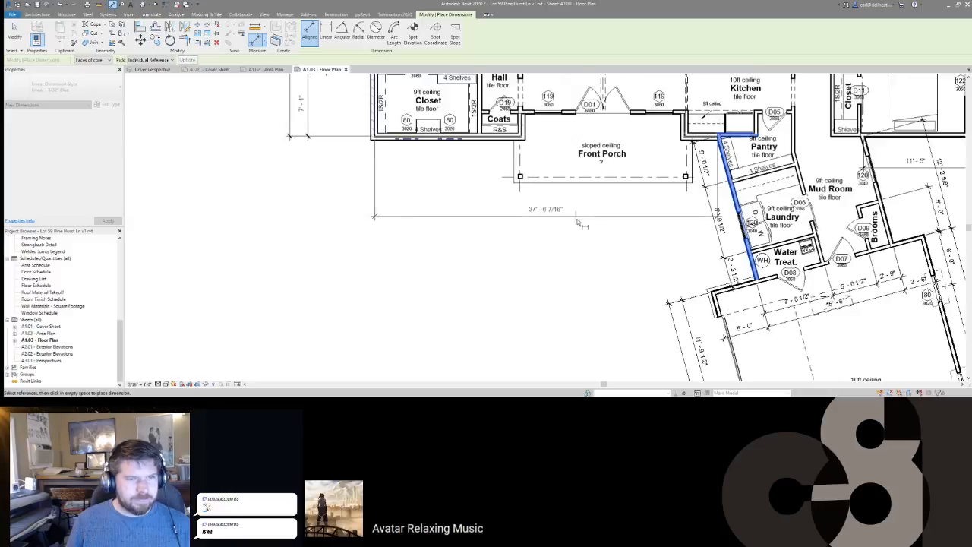
{"action": "left_click", "coordinate": [579, 268]}
Step: Dimension from the closet wall to the porch's right corner: 16'-0", 18'-0", 3'-6 7/16"
{"action": "scroll", "coordinate": [379, 122], "scroll_direction": "up", "scroll_amount": 3}
{"action": "left_click", "coordinate": [372, 131]}
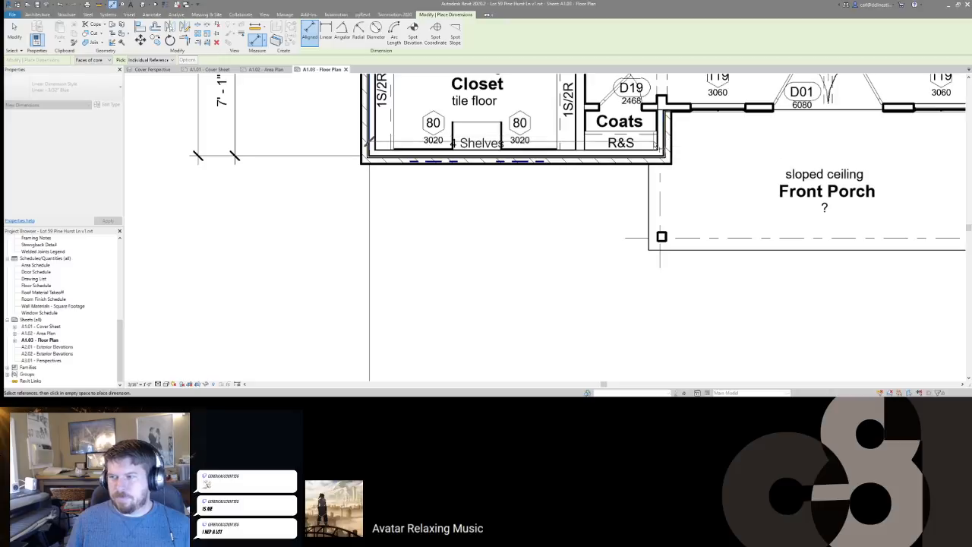
{"action": "middle_click_drag", "start_coordinate": [714, 165], "coordinate": [538, 182]}
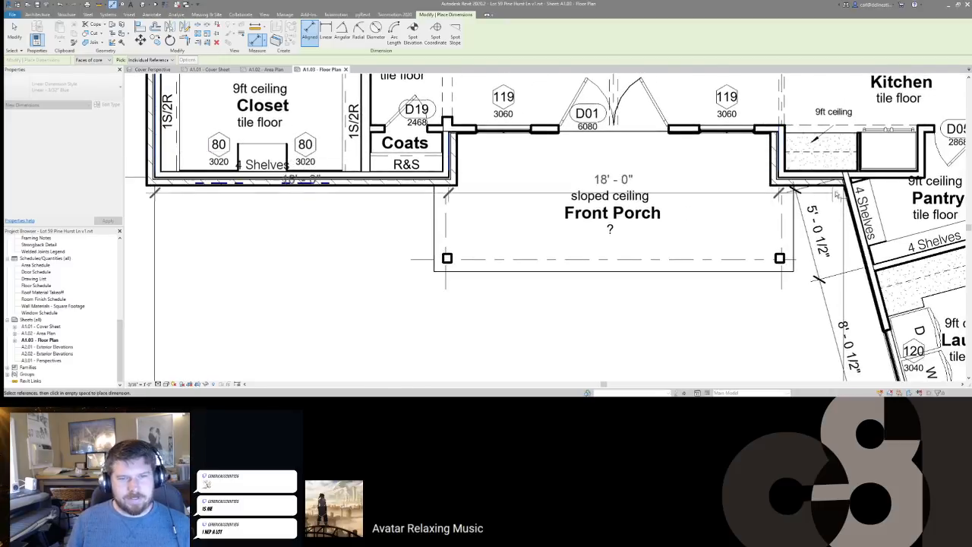
{"action": "middle_click_drag", "start_coordinate": [782, 163], "coordinate": [710, 156]}
{"action": "scroll", "coordinate": [855, 173], "scroll_direction": "up", "scroll_amount": 4}
{"action": "left_click", "coordinate": [850, 167]}
{"action": "scroll", "coordinate": [849, 167], "scroll_direction": "down", "scroll_amount": 4}
{"action": "scroll", "coordinate": [811, 222], "scroll_direction": "down", "scroll_amount": 2}
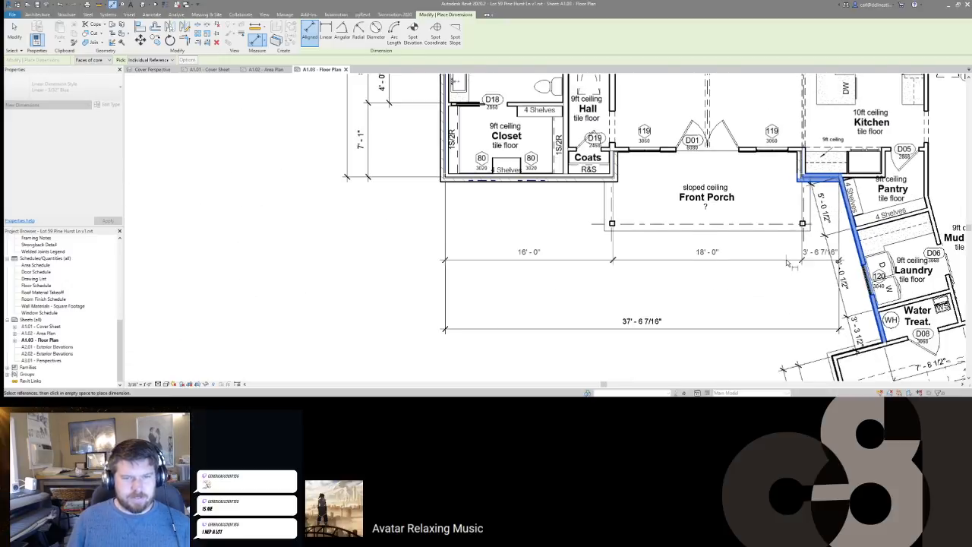
{"action": "left_click", "coordinate": [790, 310]}
Step: Place the 11'-3" and 4'-9" dimension string below the Front Porch
{"action": "scroll", "coordinate": [510, 187], "scroll_direction": "up", "scroll_amount": 4}
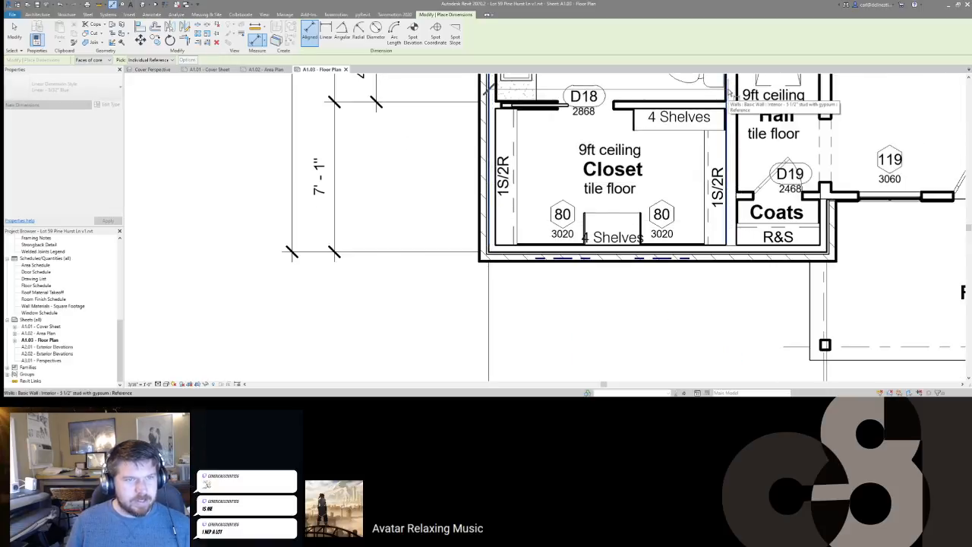
{"action": "scroll", "coordinate": [828, 216], "scroll_direction": "up", "scroll_amount": 2}
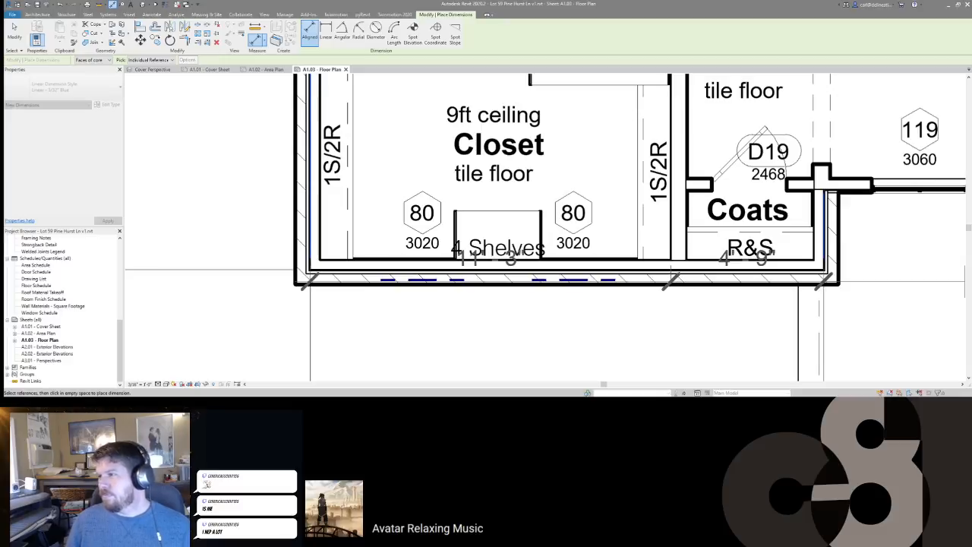
{"action": "middle_click_drag", "start_coordinate": [812, 255], "coordinate": [558, 212]}
{"action": "scroll", "coordinate": [558, 212], "scroll_direction": "down", "scroll_amount": 2}
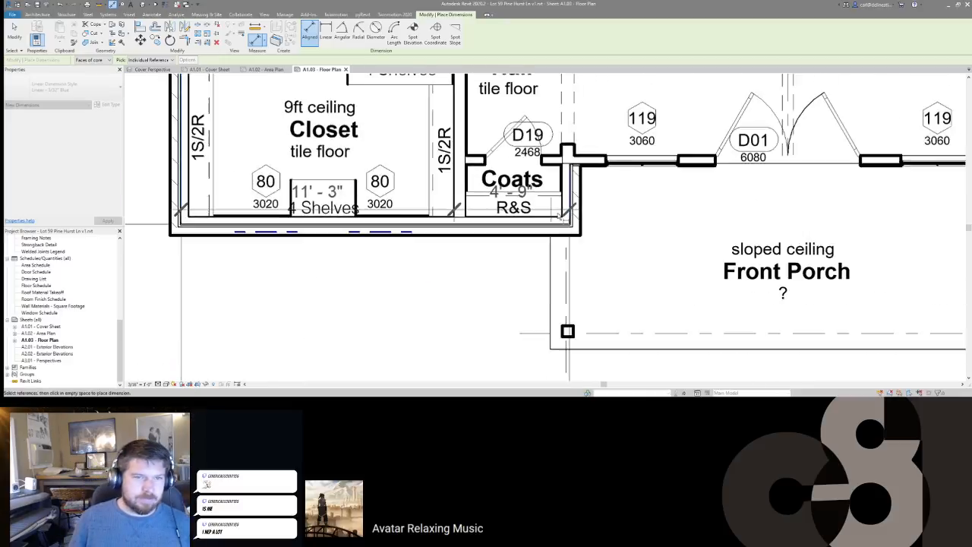
{"action": "middle_click_drag", "start_coordinate": [852, 211], "coordinate": [692, 187]}
{"action": "scroll", "coordinate": [754, 207], "scroll_direction": "down", "scroll_amount": 1}
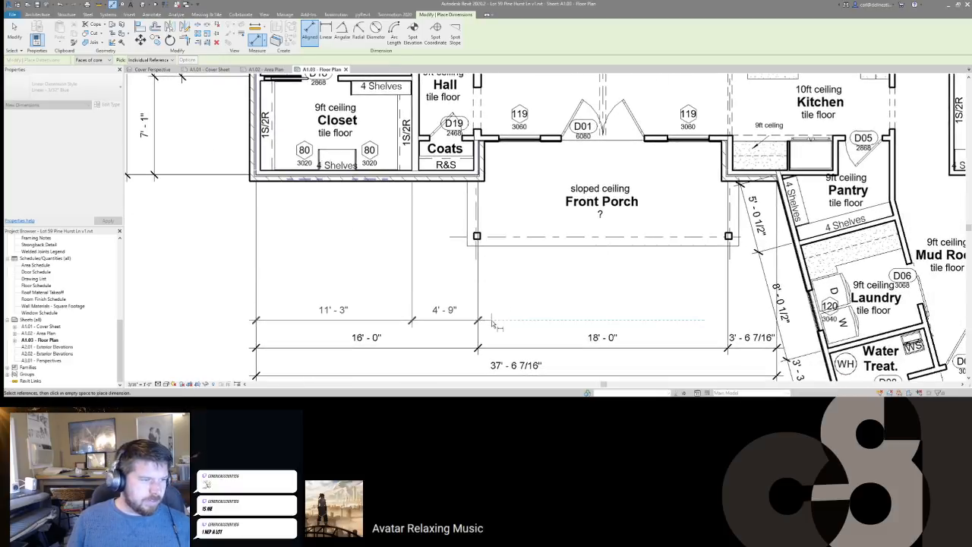
{"action": "left_click", "coordinate": [493, 324]}
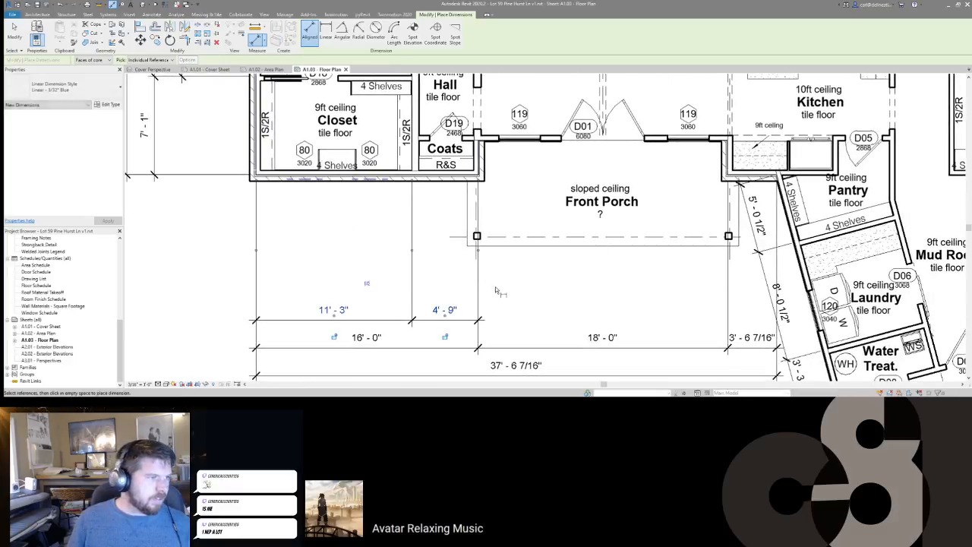
Step: Dimension the closet from its left wall: 3'-6", 4'-8 1/2", 3'-0 1/2"
{"action": "scroll", "coordinate": [248, 144], "scroll_direction": "up", "scroll_amount": 2}
{"action": "left_click", "coordinate": [264, 146]}
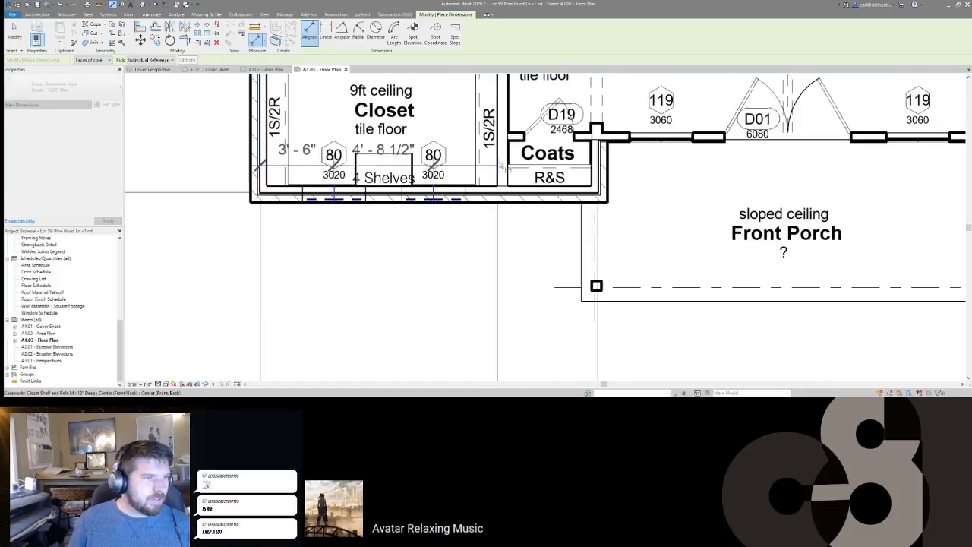
{"action": "scroll", "coordinate": [500, 161], "scroll_direction": "down", "scroll_amount": 2}
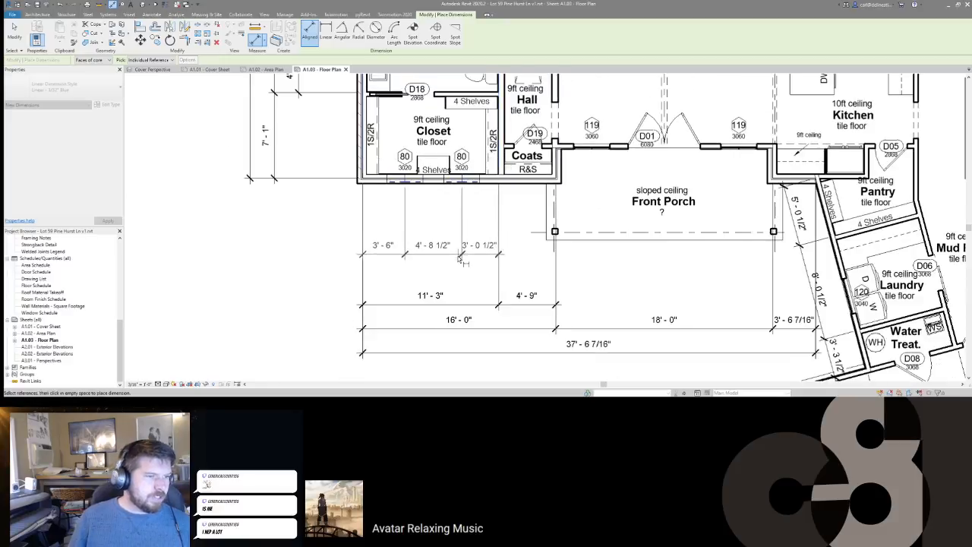
{"action": "left_click", "coordinate": [458, 286]}
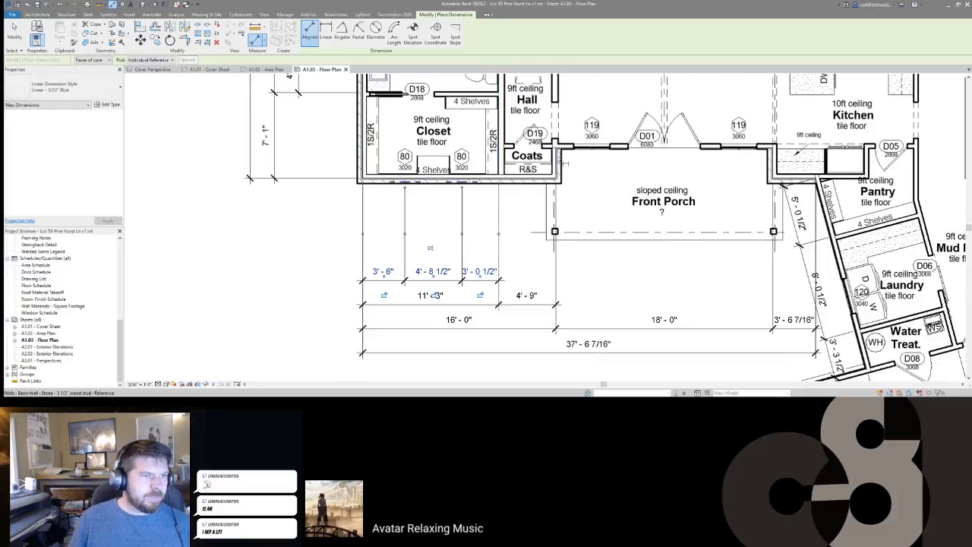
{"action": "scroll", "coordinate": [556, 156], "scroll_direction": "up", "scroll_amount": 3}
Step: Dimension Coats wall, door D01, window 119 and porch wall (3'-0", 6'-0", 6'-2", 2'-10") in the closet row
{"action": "left_click", "coordinate": [574, 161]}
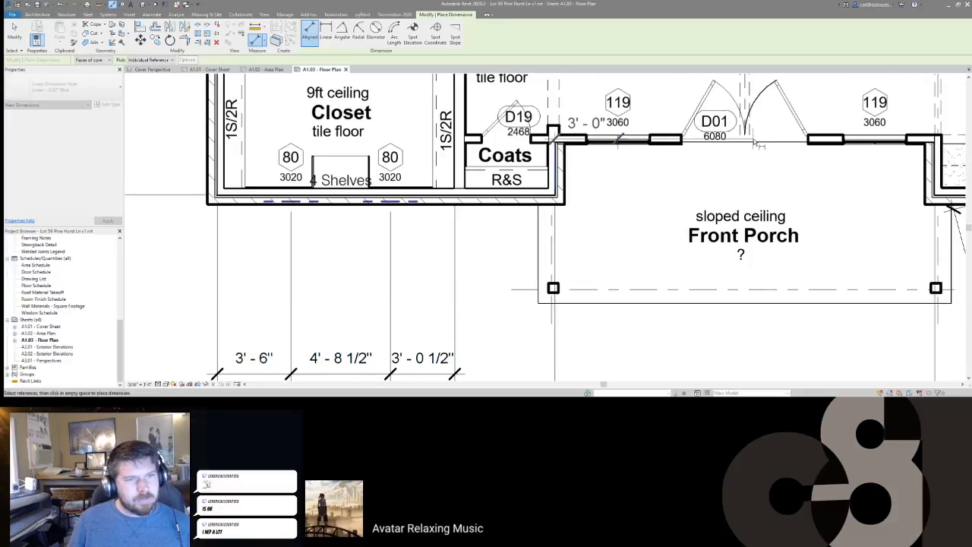
{"action": "left_click", "coordinate": [746, 142]}
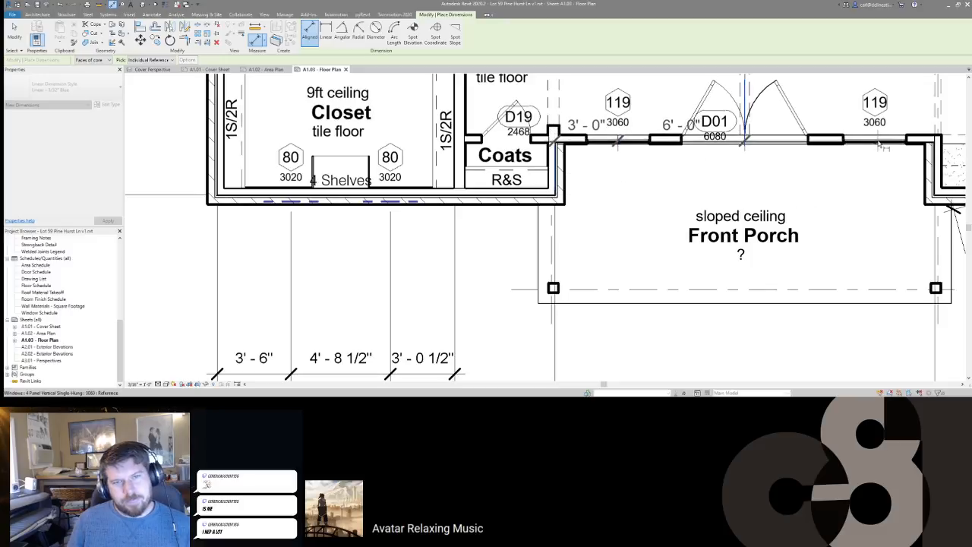
{"action": "left_click", "coordinate": [878, 144]}
{"action": "left_click", "coordinate": [932, 167]}
{"action": "middle_click_drag", "start_coordinate": [931, 169], "coordinate": [771, 100]}
{"action": "scroll", "coordinate": [771, 100], "scroll_direction": "down", "scroll_amount": 3}
{"action": "left_click", "coordinate": [734, 265]}
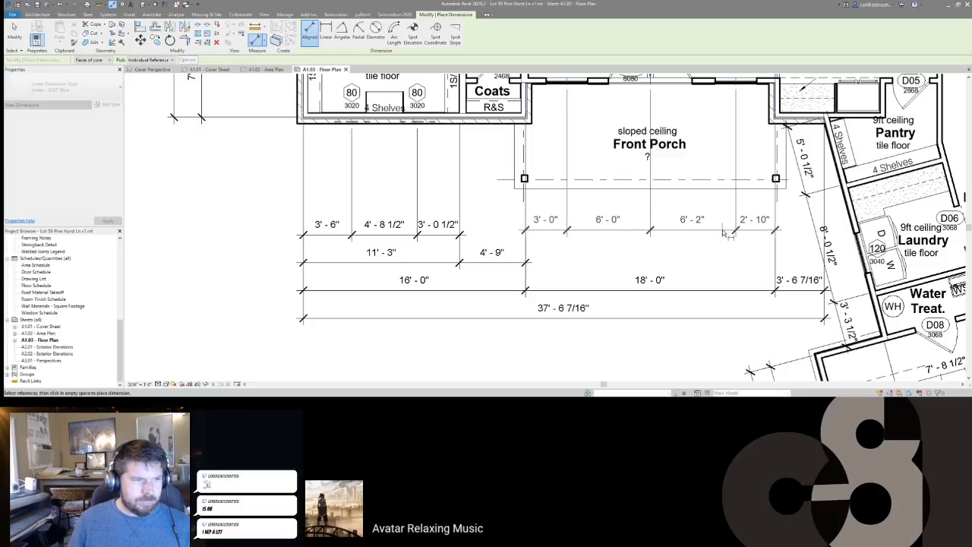
{"action": "left_click", "coordinate": [723, 229]}
{"action": "key", "text": "Escape"}
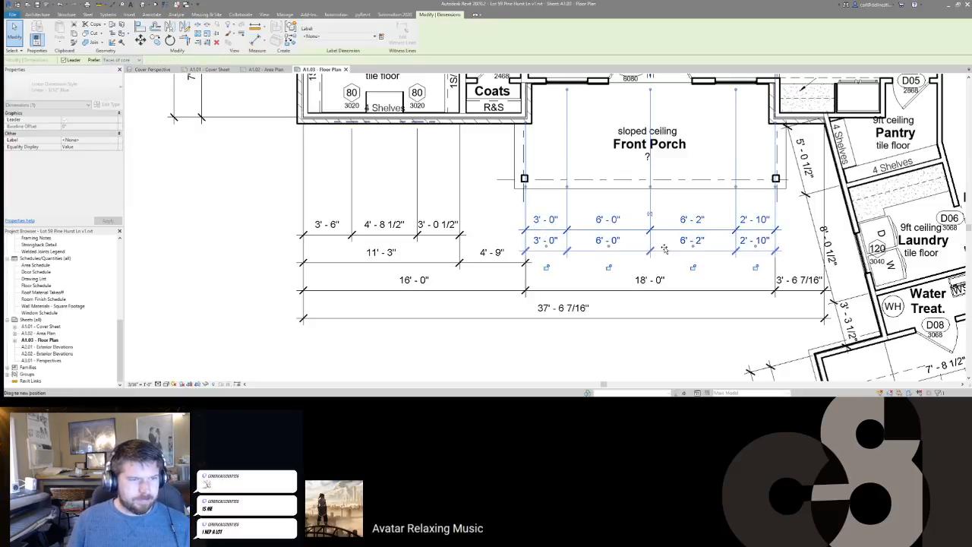
{"action": "key", "text": "Escape"}
Step: Move the Front Porch room tag up and right, then check the new porch dimension string
{"action": "left_click", "coordinate": [633, 146]}
{"action": "scroll", "coordinate": [646, 167], "scroll_direction": "up", "scroll_amount": 2}
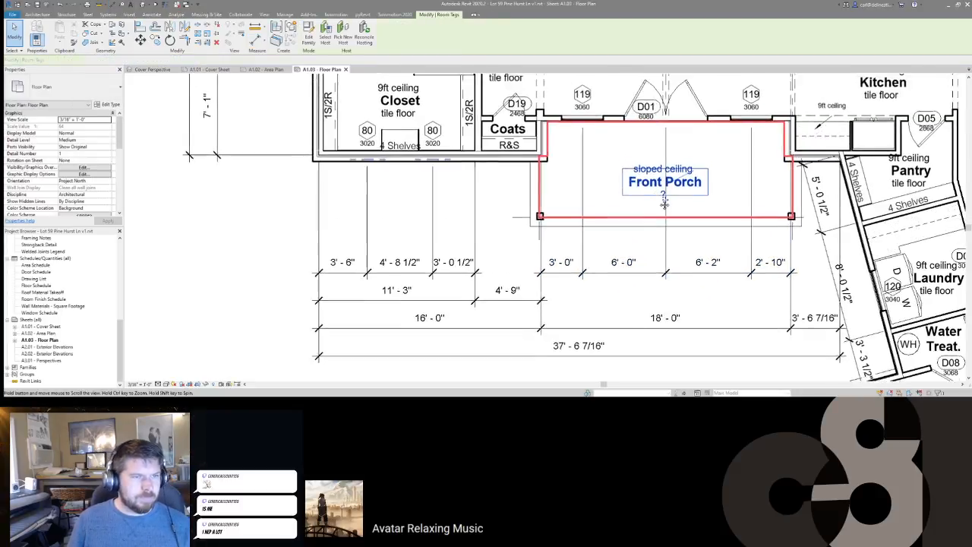
{"action": "left_click_drag", "start_coordinate": [676, 213], "coordinate": [737, 184]}
{"action": "key", "text": "Escape"}
{"action": "scroll", "coordinate": [737, 184], "scroll_direction": "down", "scroll_amount": 1}
{"action": "middle_click_drag", "start_coordinate": [744, 197], "coordinate": [684, 195]}
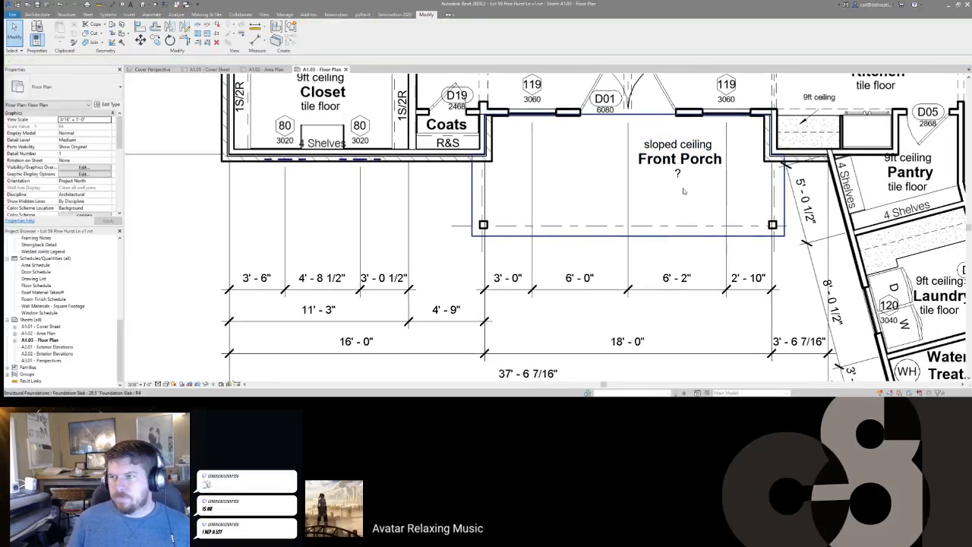
{"action": "left_click", "coordinate": [689, 274]}
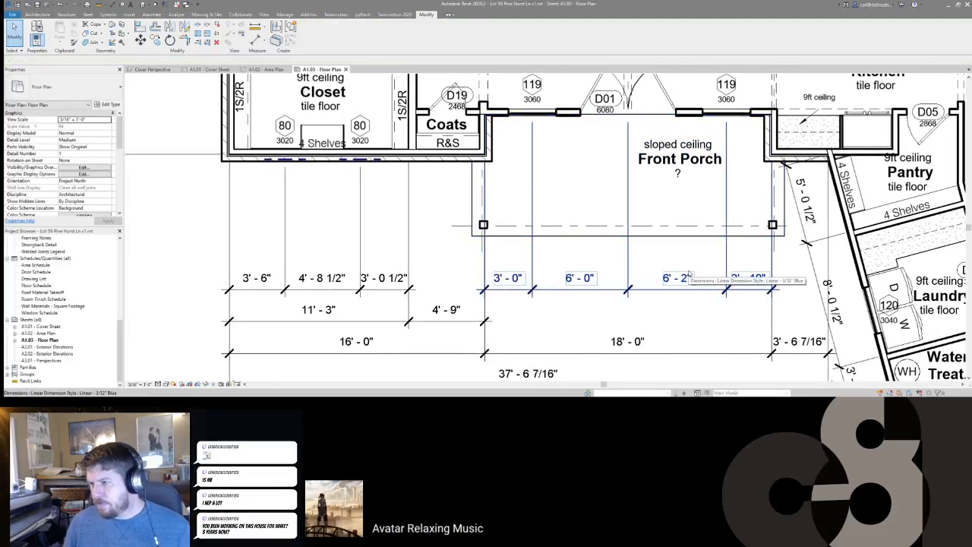
{"action": "scroll", "coordinate": [641, 277], "scroll_direction": "down", "scroll_amount": 3}
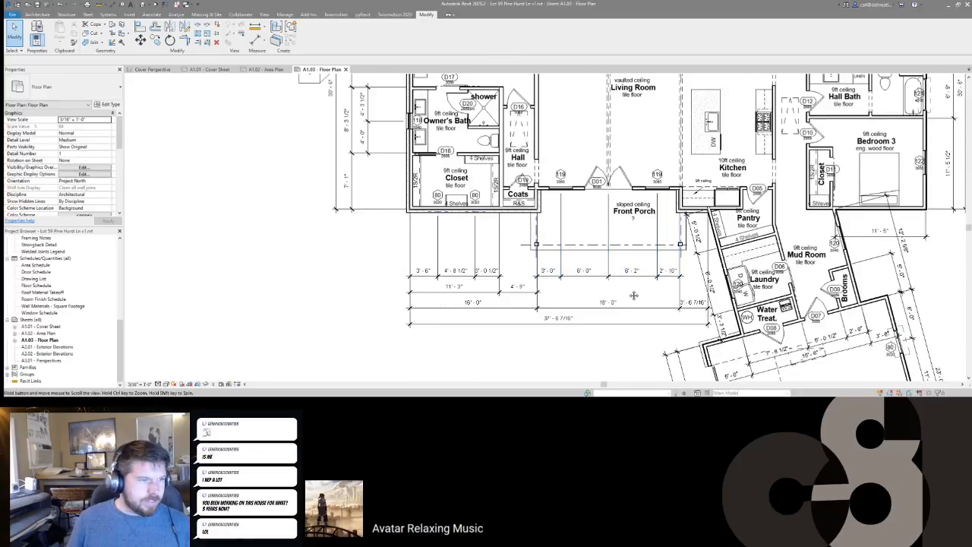
Step: Open the 3D view with 3D and orbit to see the house's left side
{"action": "scroll", "coordinate": [637, 277], "scroll_direction": "down", "scroll_amount": 5}
{"action": "scroll", "coordinate": [615, 252], "scroll_direction": "down", "scroll_amount": 1}
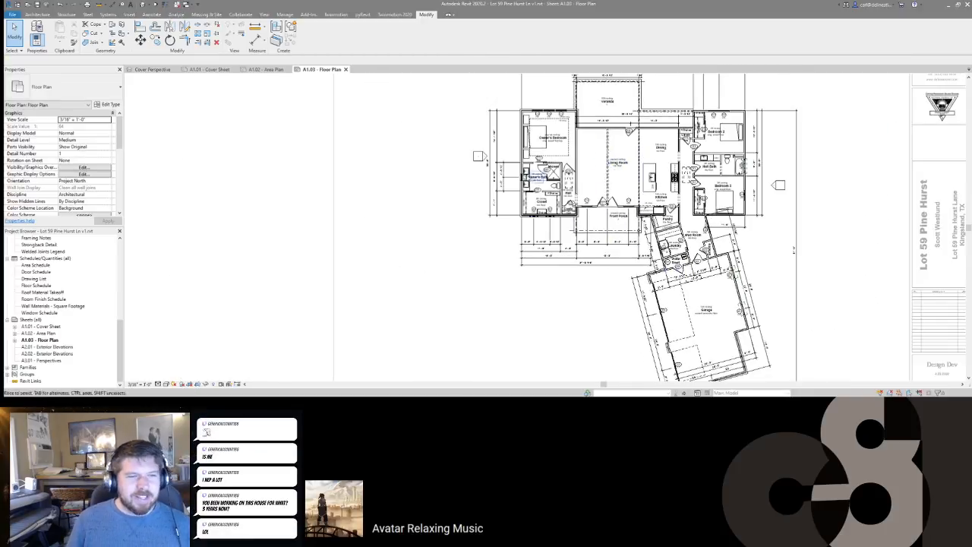
{"action": "key", "text": "Escape"}
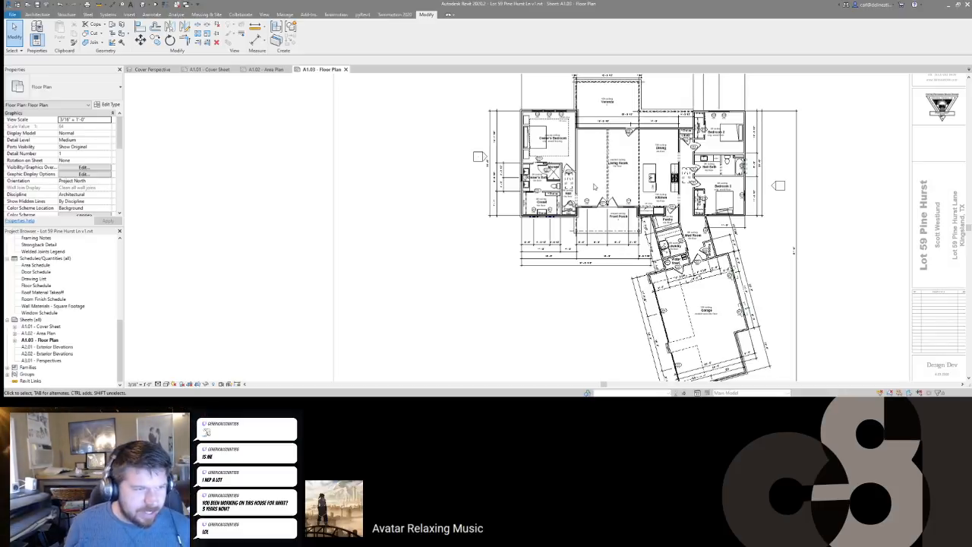
{"action": "scroll", "coordinate": [595, 186], "scroll_direction": "up", "scroll_amount": 2}
{"action": "key", "text": "3"}
{"action": "key", "text": "d"}
{"action": "middle_click_drag", "start_coordinate": [532, 280], "coordinate": [331, 97], "text": "shift"}
Step: Return to the A1.03 Floor Plan sheet and zoom to the garage and laundry area
{"action": "left_click", "coordinate": [319, 70]}
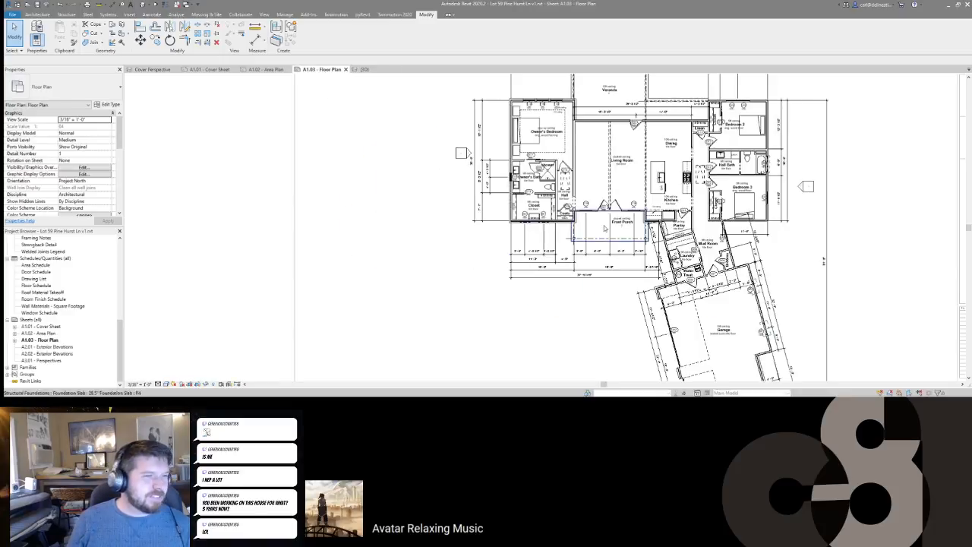
{"action": "scroll", "coordinate": [521, 299], "scroll_direction": "down", "scroll_amount": 2}
{"action": "scroll", "coordinate": [530, 156], "scroll_direction": "up", "scroll_amount": 4}
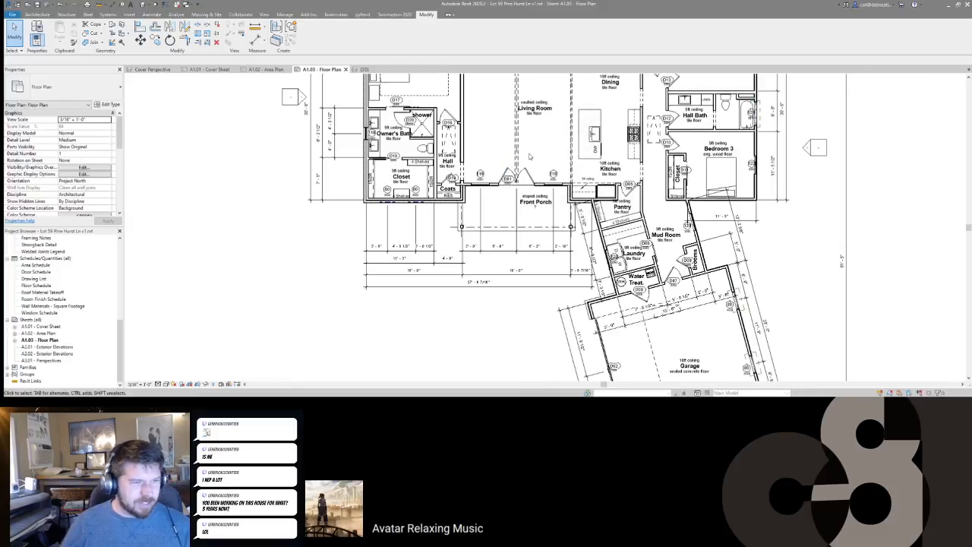
{"action": "scroll", "coordinate": [448, 218], "scroll_direction": "up", "scroll_amount": 3}
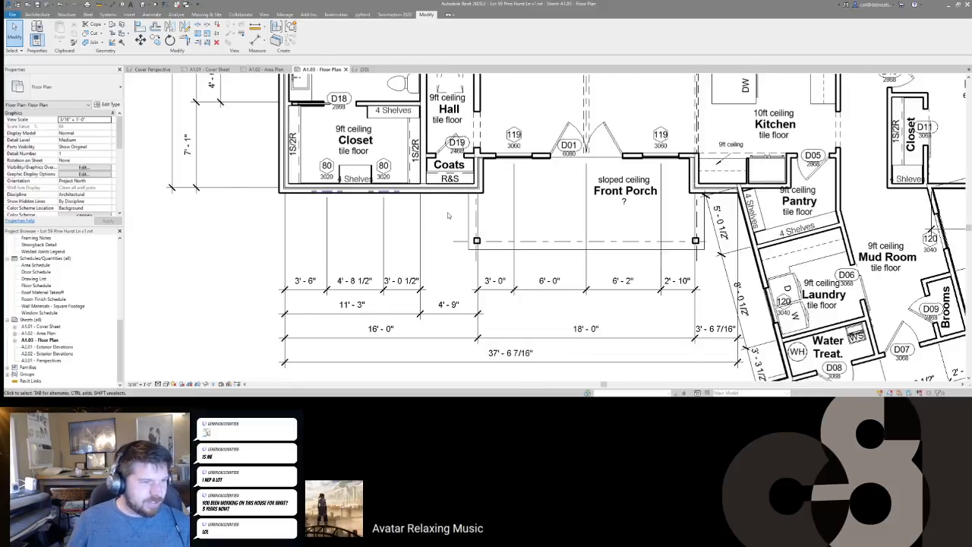
{"action": "scroll", "coordinate": [492, 224], "scroll_direction": "down", "scroll_amount": 2}
{"action": "middle_click_drag", "start_coordinate": [600, 376], "coordinate": [565, 282]}
{"action": "scroll", "coordinate": [589, 297], "scroll_direction": "down", "scroll_amount": 2}
{"action": "scroll", "coordinate": [608, 289], "scroll_direction": "up", "scroll_amount": 4}
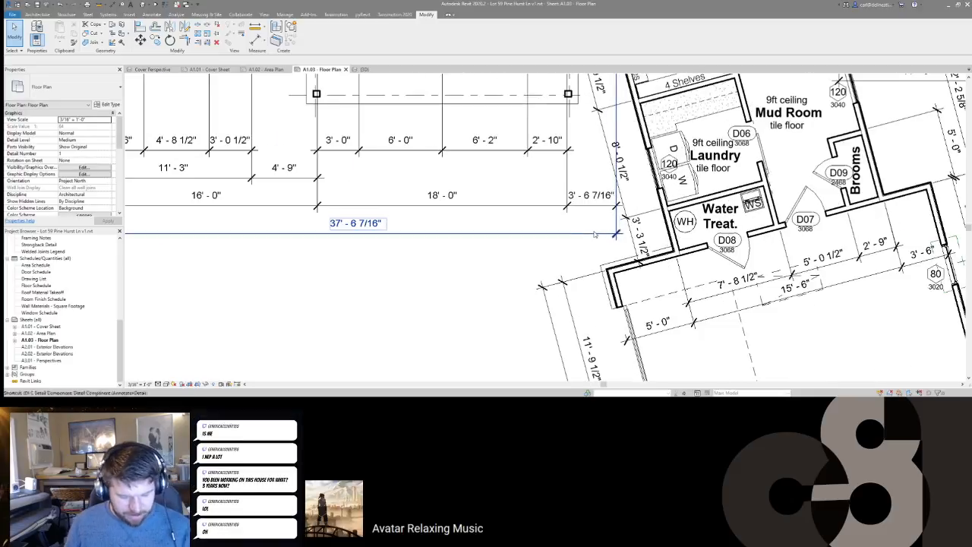
Step: Cancel the aligned dimension command and bring the garage walls into view
{"action": "key", "text": "d"}
{"action": "key", "text": "i"}
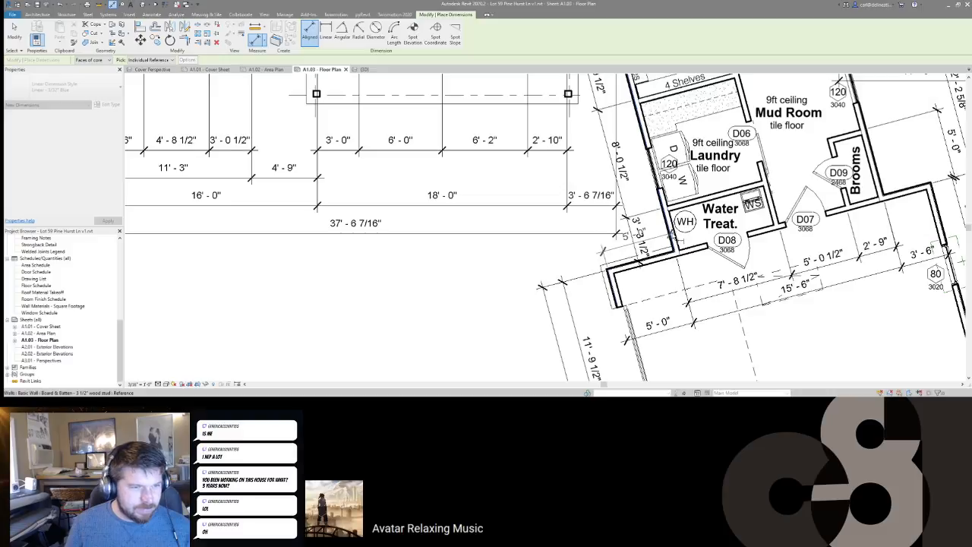
{"action": "middle_click_drag", "start_coordinate": [579, 263], "coordinate": [538, 284]}
{"action": "scroll", "coordinate": [659, 241], "scroll_direction": "down", "scroll_amount": 4}
{"action": "key", "text": "Escape"}
{"action": "scroll", "coordinate": [536, 285], "scroll_direction": "down", "scroll_amount": 1}
{"action": "scroll", "coordinate": [547, 191], "scroll_direction": "down", "scroll_amount": 1}
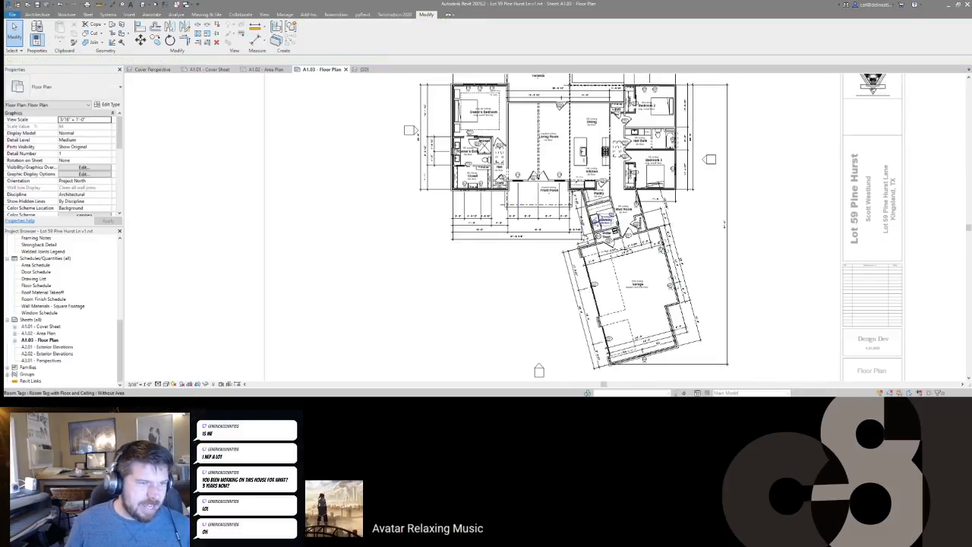
{"action": "scroll", "coordinate": [547, 192], "scroll_direction": "up", "scroll_amount": 5}
{"action": "middle_click_drag", "start_coordinate": [501, 259], "coordinate": [625, 255]}
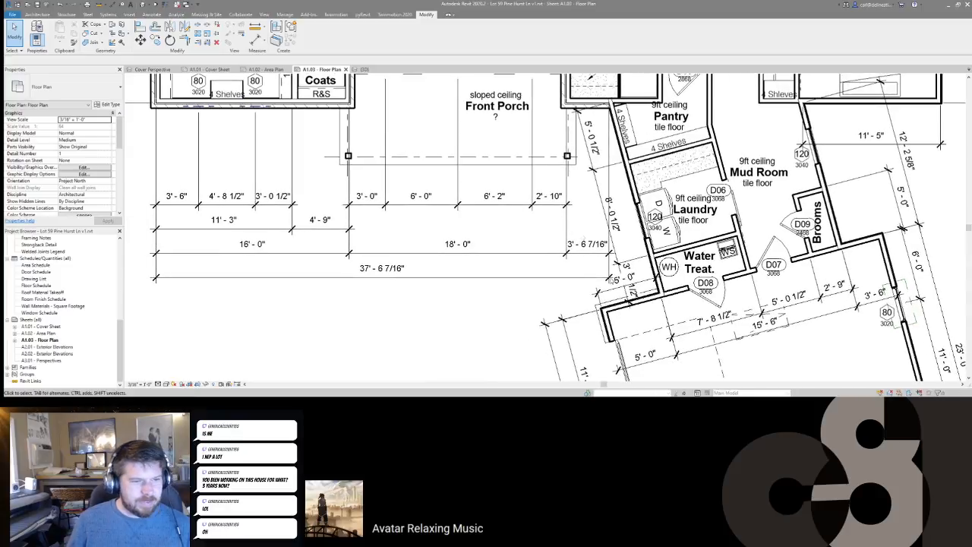
{"action": "scroll", "coordinate": [617, 288], "scroll_direction": "up", "scroll_amount": 3}
Step: Shift the 5'-0" dimension text by the garage wall slightly left so it reads clearly
{"action": "left_click", "coordinate": [625, 282]}
{"action": "left_click_drag", "start_coordinate": [624, 281], "coordinate": [616, 286]}
{"action": "left_click", "coordinate": [636, 228]}
{"action": "middle_click_drag", "start_coordinate": [641, 224], "coordinate": [686, 178]}
{"action": "scroll", "coordinate": [695, 180], "scroll_direction": "down", "scroll_amount": 2}
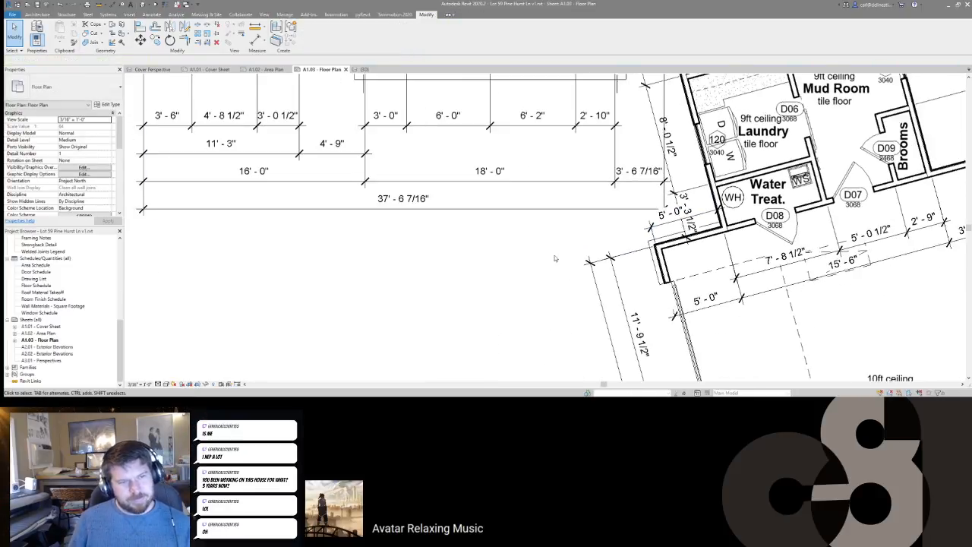
{"action": "scroll", "coordinate": [544, 251], "scroll_direction": "down", "scroll_amount": 2}
{"action": "left_click", "coordinate": [610, 229]}
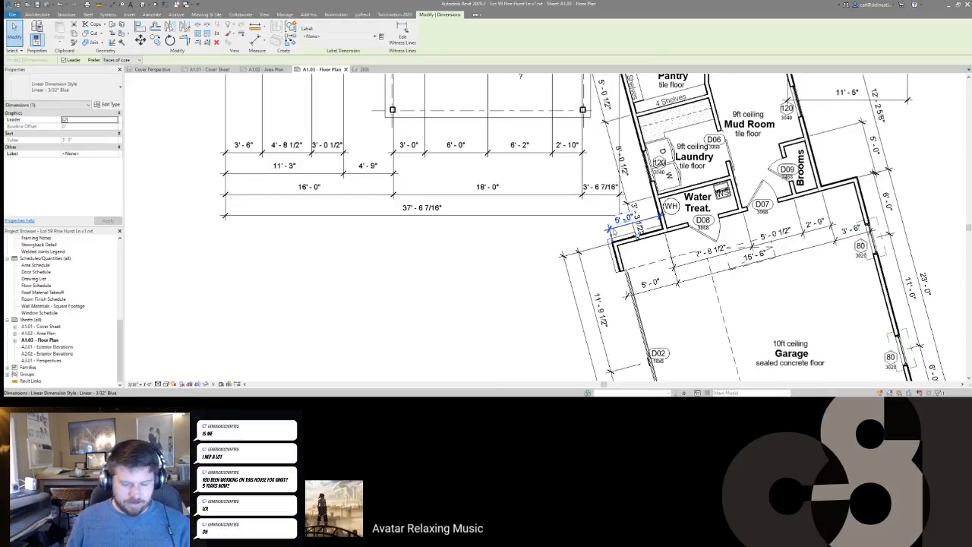
{"action": "key", "text": "Escape"}
Step: Deactivate the floor plan viewport to resume editing the whole A1.03 sheet
{"action": "middle_click_drag", "start_coordinate": [683, 261], "coordinate": [581, 241]}
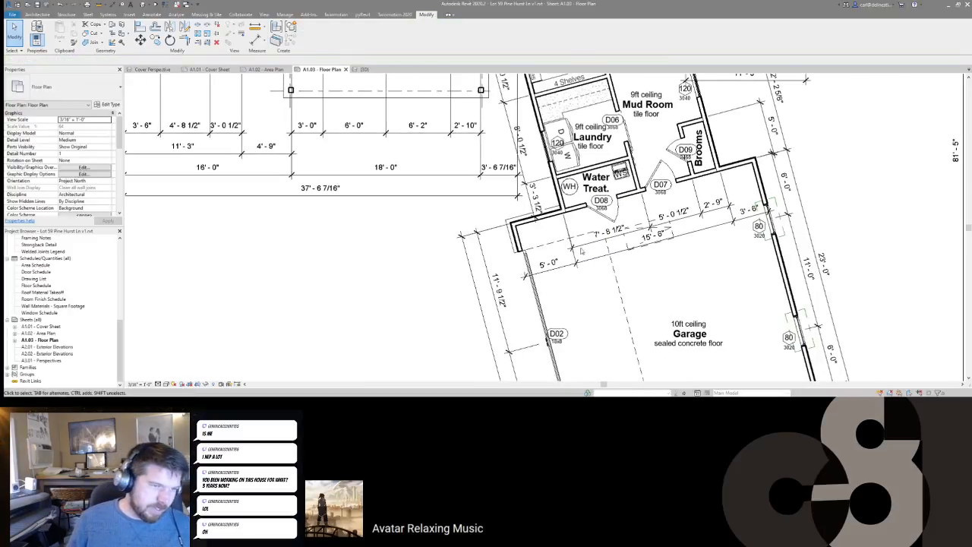
{"action": "scroll", "coordinate": [582, 226], "scroll_direction": "down", "scroll_amount": 5}
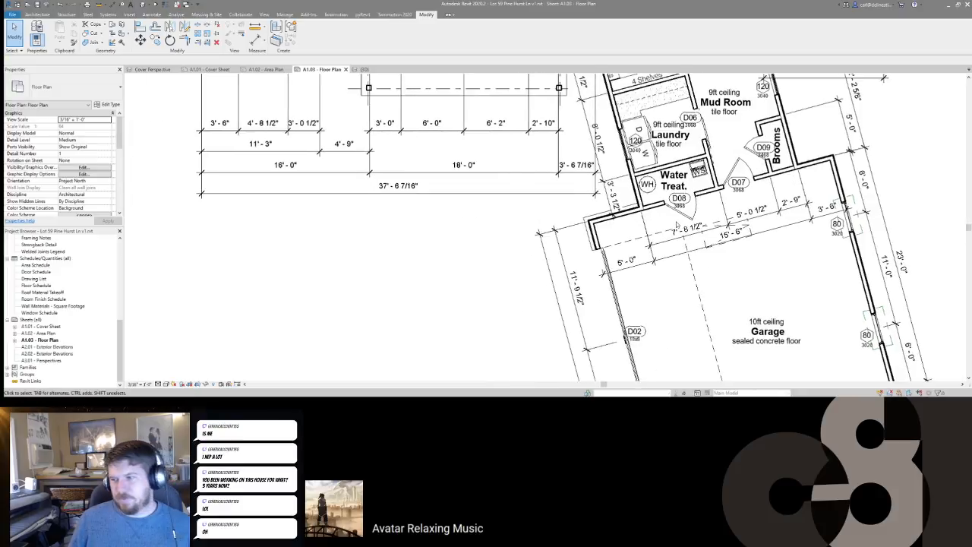
{"action": "middle_click_drag", "start_coordinate": [524, 145], "coordinate": [475, 173]}
{"action": "scroll", "coordinate": [487, 155], "scroll_direction": "up", "scroll_amount": 4}
{"action": "scroll", "coordinate": [485, 155], "scroll_direction": "down", "scroll_amount": 5}
{"action": "scroll", "coordinate": [581, 144], "scroll_direction": "up", "scroll_amount": 5}
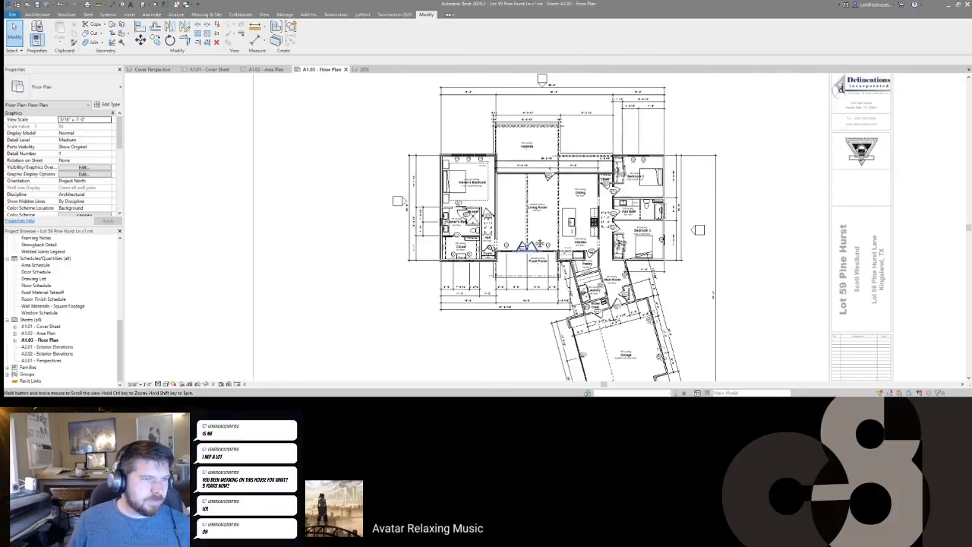
{"action": "scroll", "coordinate": [582, 143], "scroll_direction": "down", "scroll_amount": 3}
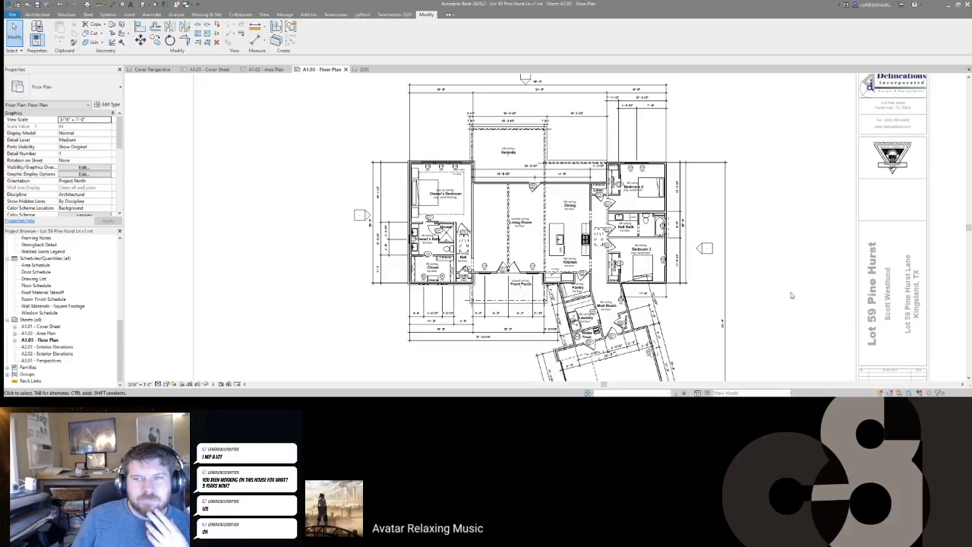
{"action": "scroll", "coordinate": [631, 243], "scroll_direction": "down", "scroll_amount": 3}
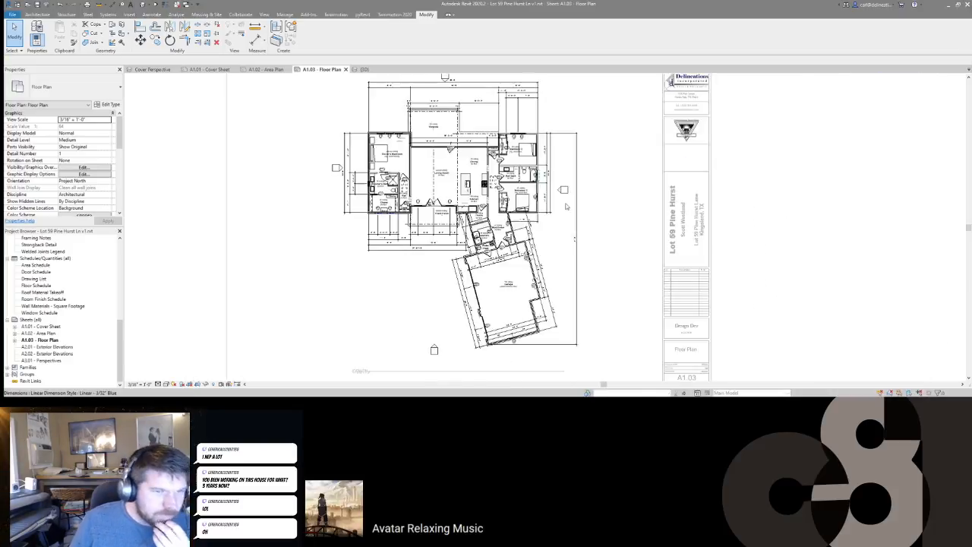
{"action": "double_click", "coordinate": [632, 243]}
{"action": "middle_click_drag", "start_coordinate": [463, 314], "coordinate": [511, 305]}
{"action": "scroll", "coordinate": [509, 303], "scroll_direction": "up", "scroll_amount": 1}
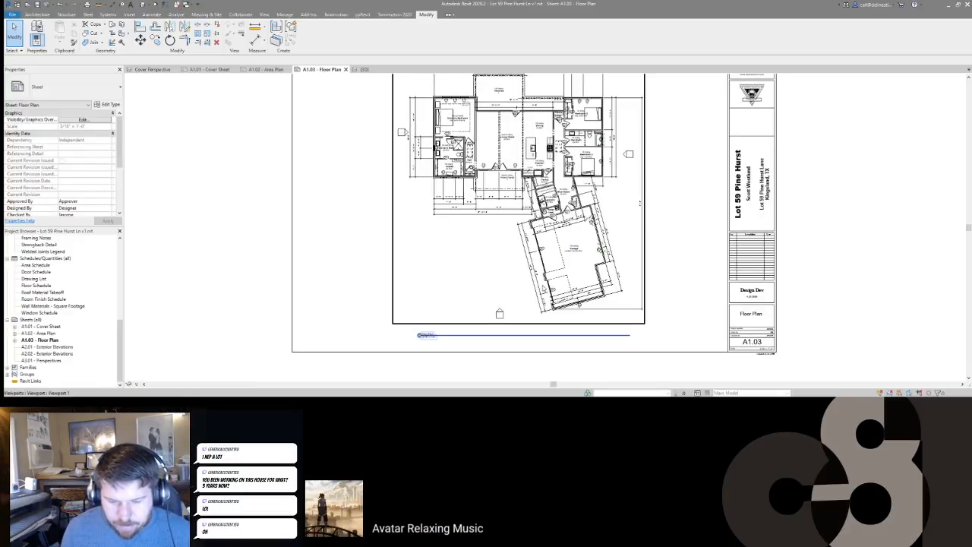
{"action": "left_click", "coordinate": [873, 282]}
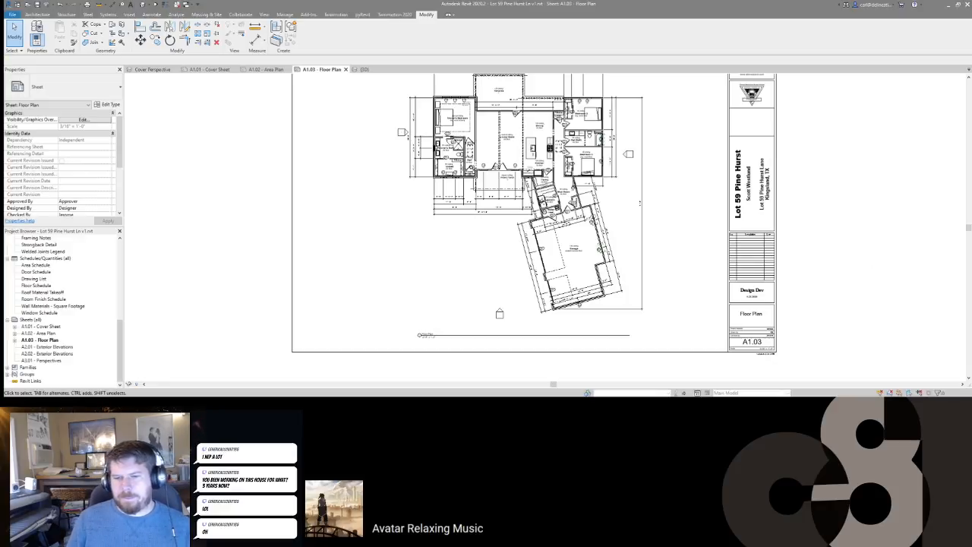
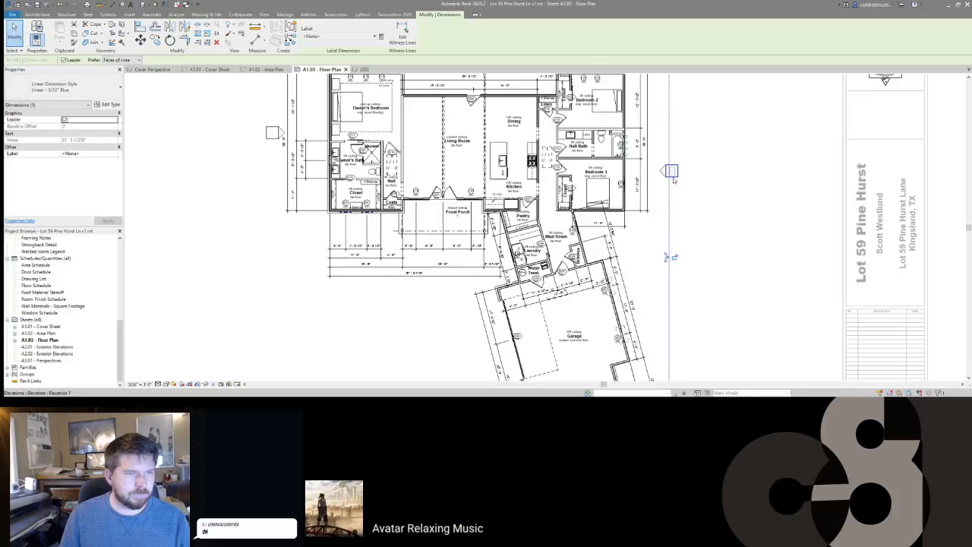
Step: Select the east elevation marker and drag the east dimension string further right
{"action": "left_click", "coordinate": [671, 171]}
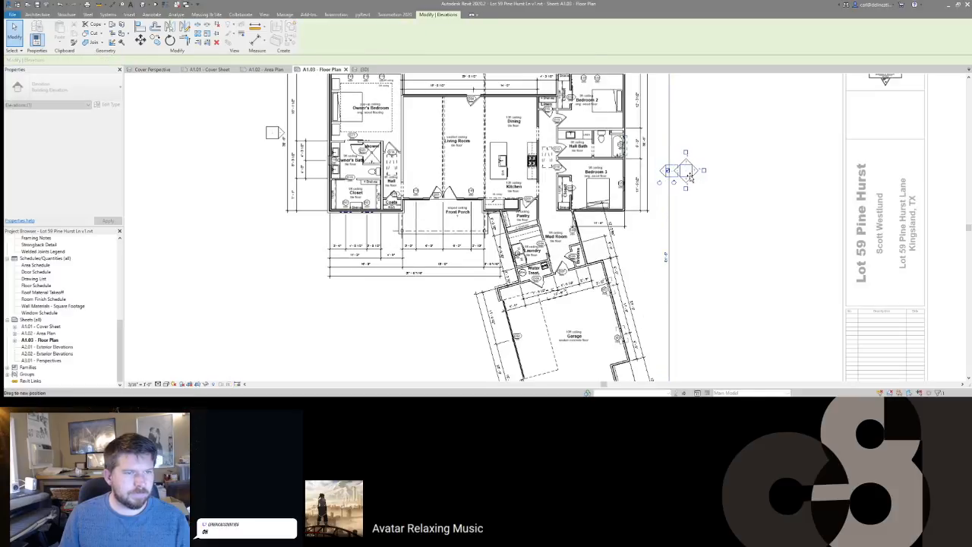
{"action": "scroll", "coordinate": [682, 174], "scroll_direction": "down", "scroll_amount": 2}
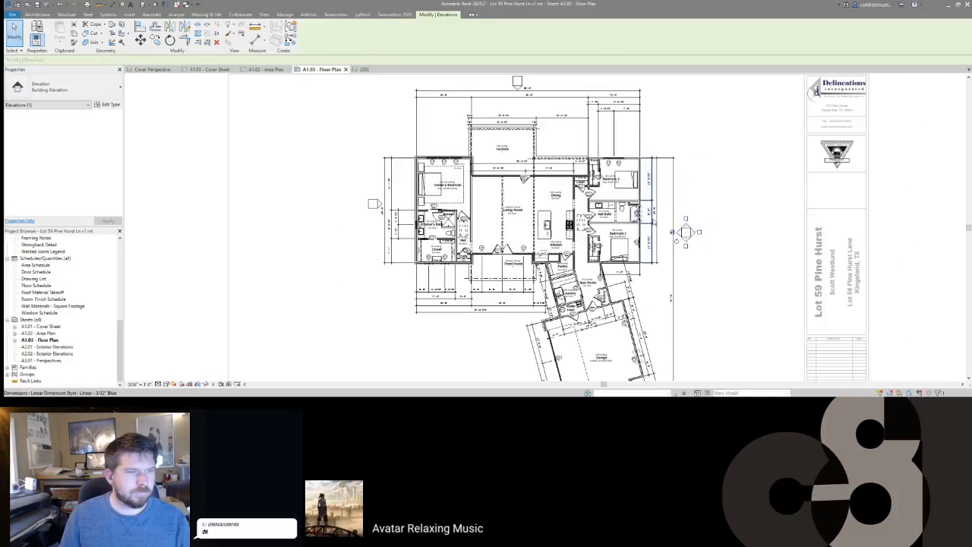
{"action": "scroll", "coordinate": [644, 216], "scroll_direction": "up", "scroll_amount": 3}
{"action": "left_click", "coordinate": [648, 219]}
{"action": "left_click_drag", "start_coordinate": [649, 219], "coordinate": [674, 238]}
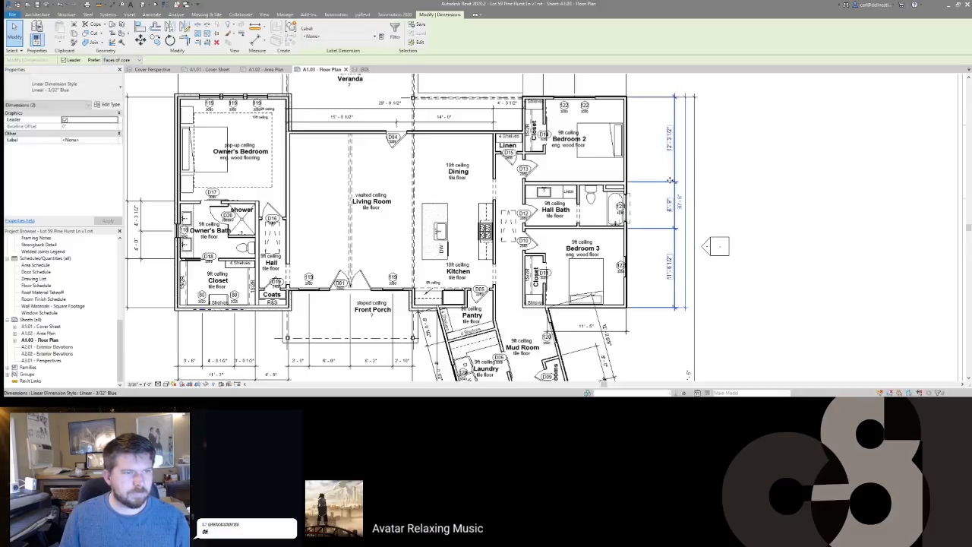
{"action": "scroll", "coordinate": [642, 185], "scroll_direction": "up", "scroll_amount": 3}
Step: Place an aligned dimension string with DI across the Hall Bath tub walls
{"action": "key", "text": "d"}
{"action": "key", "text": "i"}
{"action": "scroll", "coordinate": [579, 182], "scroll_direction": "up", "scroll_amount": 2}
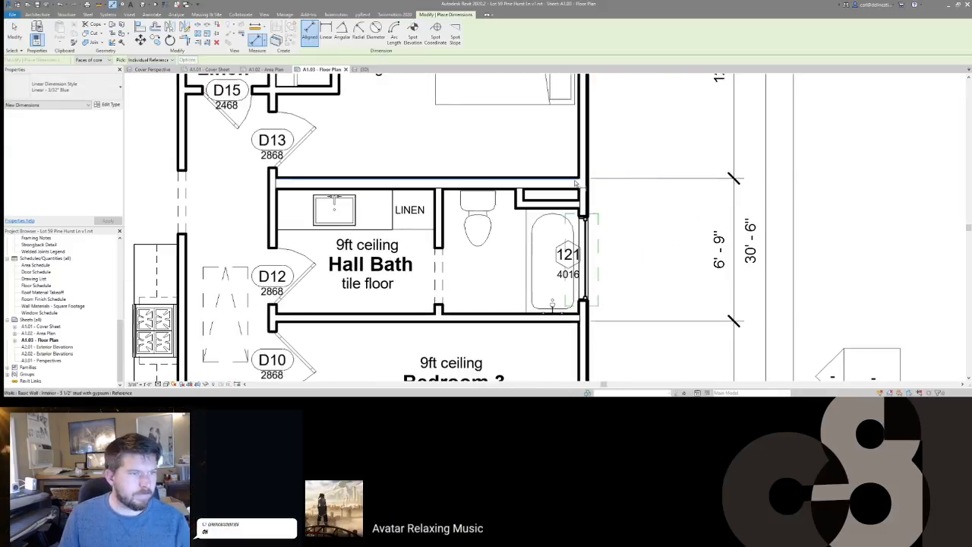
{"action": "left_click", "coordinate": [570, 180]}
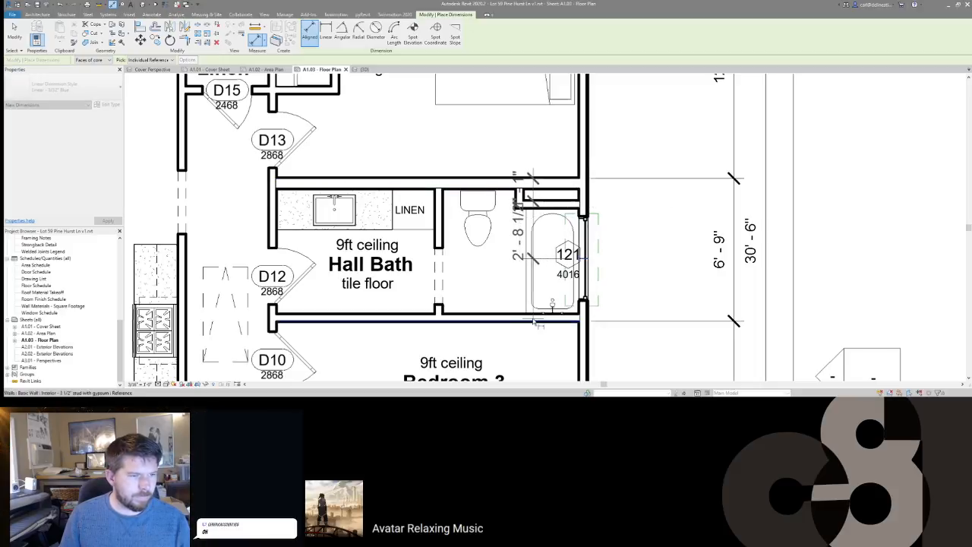
{"action": "left_click", "coordinate": [499, 319]}
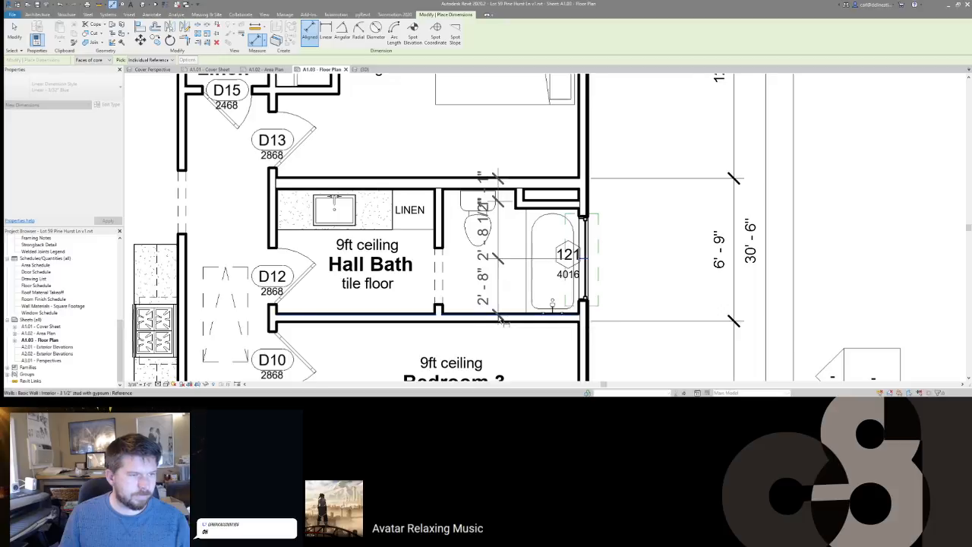
{"action": "scroll", "coordinate": [501, 315], "scroll_direction": "down", "scroll_amount": 2}
{"action": "middle_click_drag", "start_coordinate": [597, 278], "coordinate": [615, 164]}
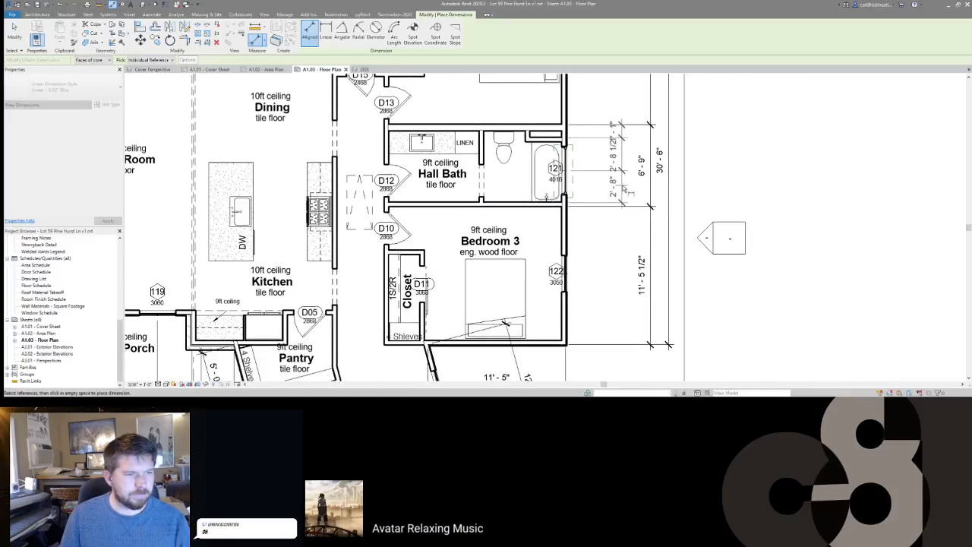
{"action": "left_click", "coordinate": [625, 195]}
{"action": "key", "text": "Escape"}
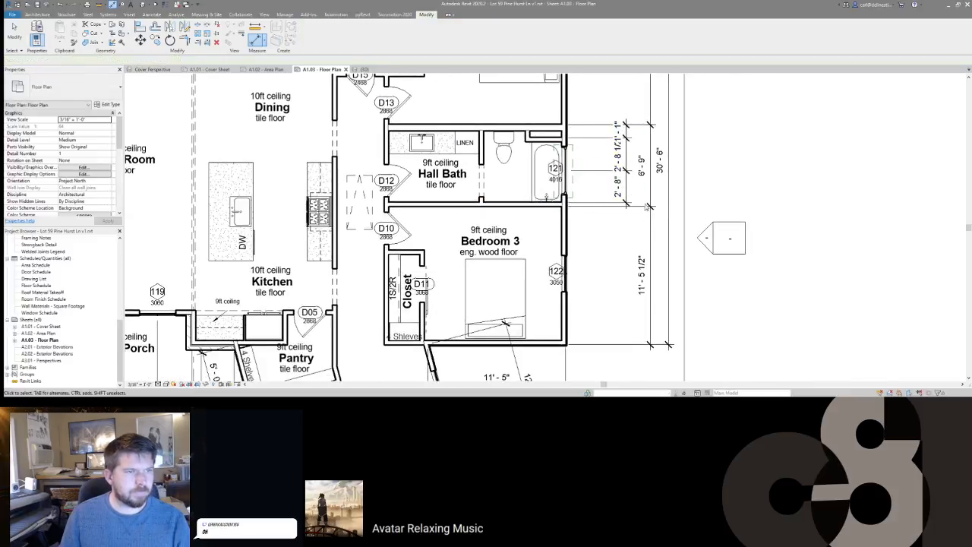
{"action": "key", "text": "Escape"}
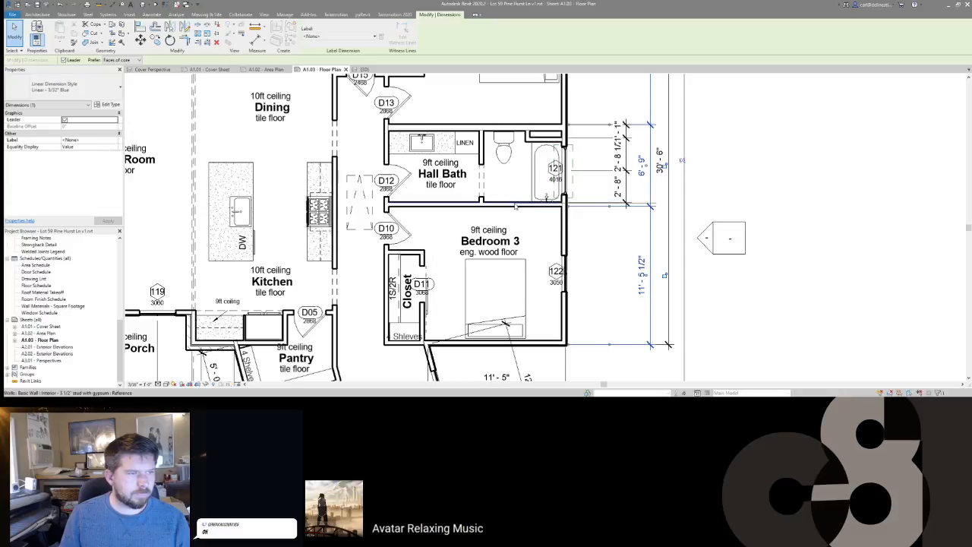
Step: Lift the 1'-1" dimension value clear of its neighbour
{"action": "middle_click_drag", "start_coordinate": [510, 240], "coordinate": [644, 227]}
{"action": "scroll", "coordinate": [644, 228], "scroll_direction": "down", "scroll_amount": 1}
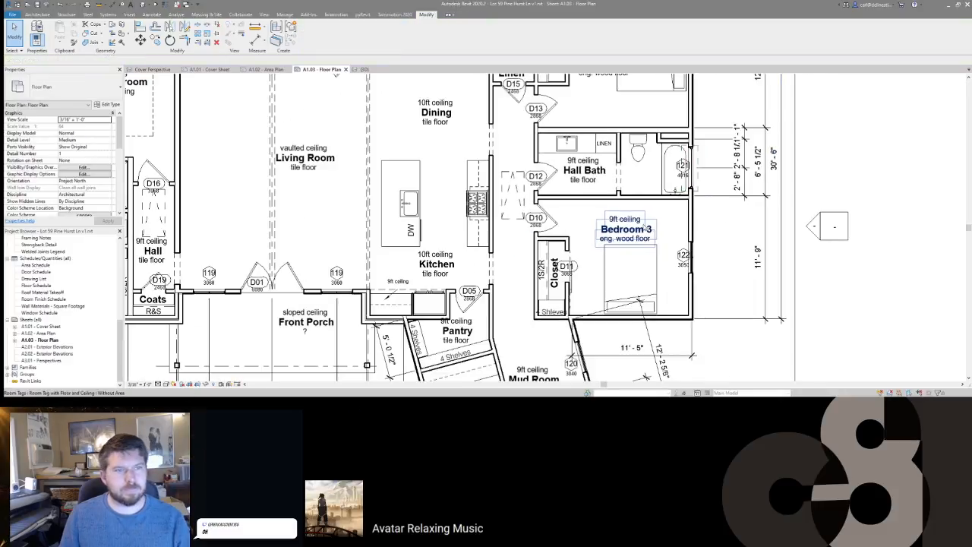
{"action": "scroll", "coordinate": [735, 135], "scroll_direction": "up", "scroll_amount": 2}
{"action": "left_click", "coordinate": [744, 137]}
{"action": "left_click_drag", "start_coordinate": [743, 135], "coordinate": [742, 112]}
{"action": "key", "text": "Escape"}
{"action": "scroll", "coordinate": [735, 138], "scroll_direction": "down", "scroll_amount": 2}
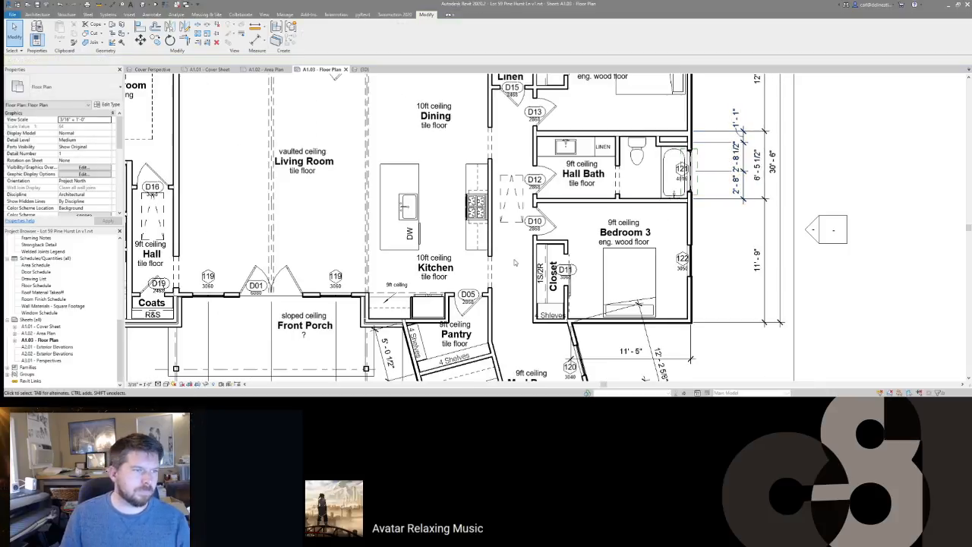
{"action": "middle_click_drag", "start_coordinate": [582, 267], "coordinate": [702, 274]}
{"action": "scroll", "coordinate": [670, 227], "scroll_direction": "down", "scroll_amount": 1}
{"action": "scroll", "coordinate": [670, 222], "scroll_direction": "up", "scroll_amount": 1}
{"action": "middle_click_drag", "start_coordinate": [669, 219], "coordinate": [718, 209]}
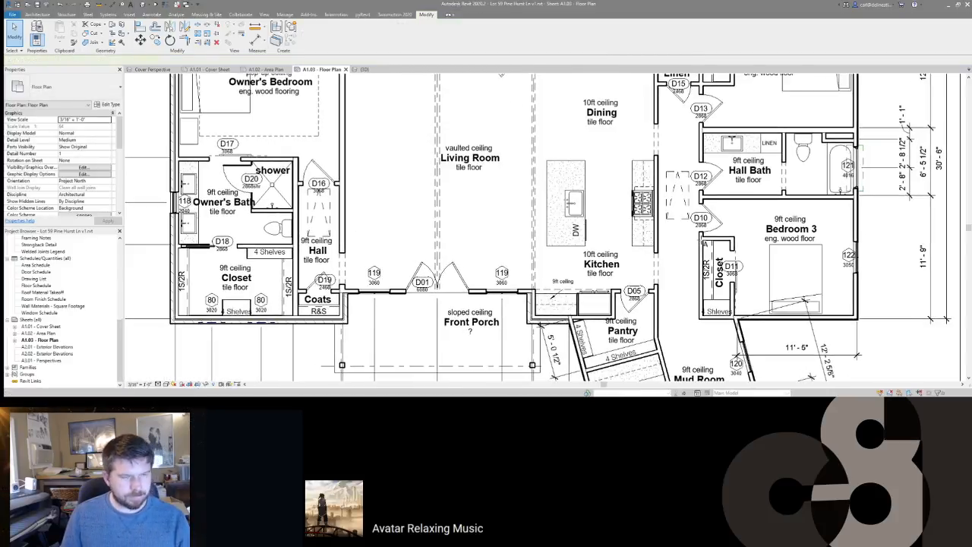
Step: Add a no-leader 1/16" Blue text note reading 'ATTIC ACCESS' beside door D12
{"action": "key", "text": "t"}
{"action": "key", "text": "x"}
{"action": "left_click", "coordinate": [311, 31]}
{"action": "left_click", "coordinate": [112, 90]}
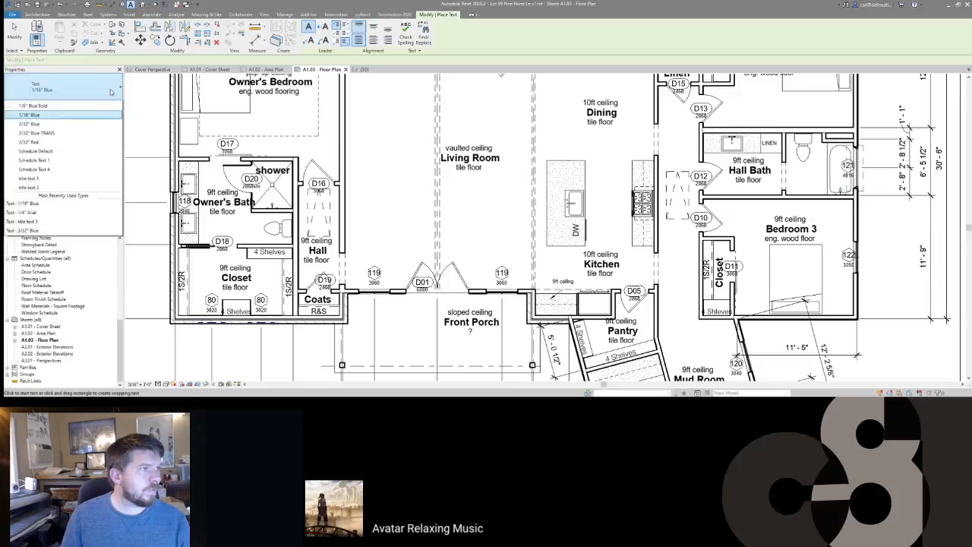
{"action": "left_click", "coordinate": [113, 90]}
{"action": "left_click", "coordinate": [683, 185]}
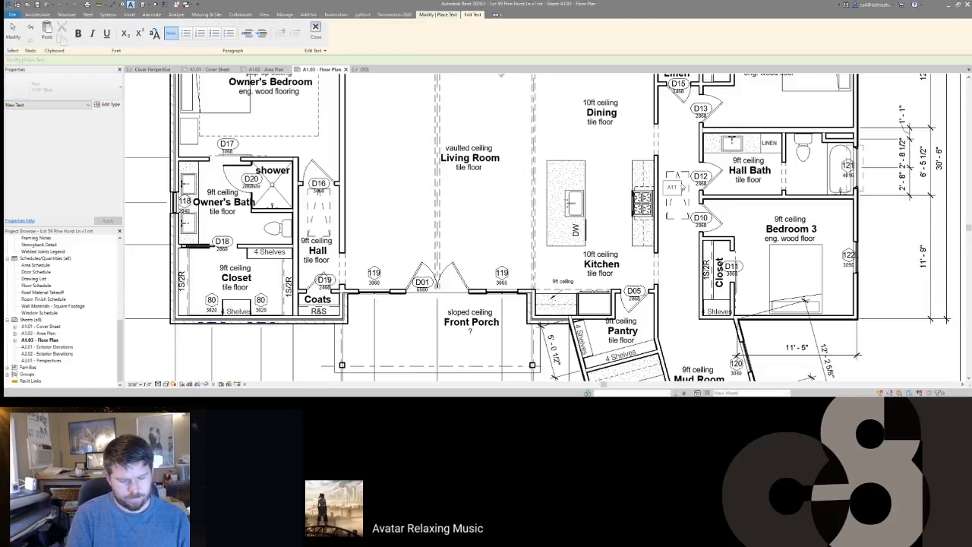
{"action": "type", "text": "ATTIC ACCESS"}
{"action": "left_click", "coordinate": [688, 159]}
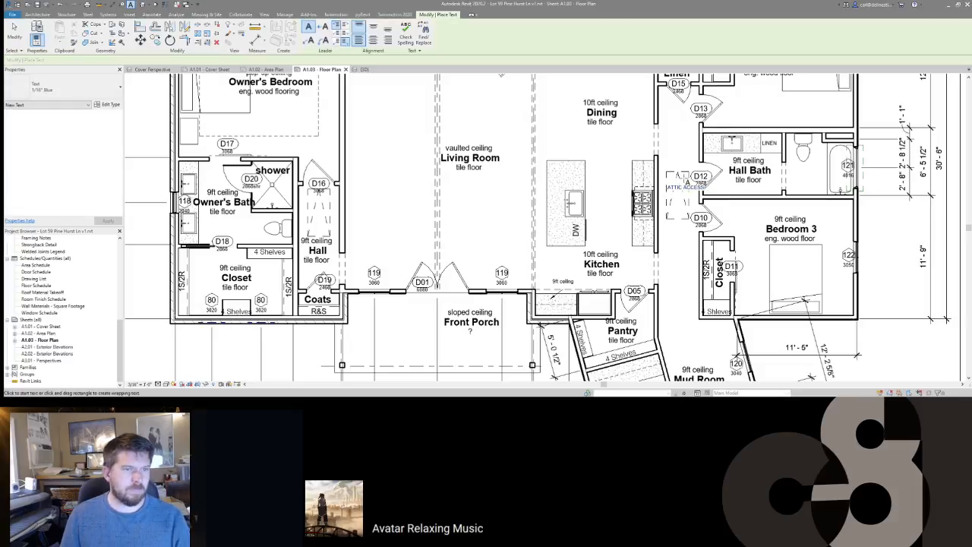
Step: Rotate the ATTIC ACCESS note vertical and move it left beside the hatch
{"action": "left_click", "coordinate": [668, 191]}
{"action": "left_click_drag", "start_coordinate": [707, 182], "coordinate": [686, 161]}
{"action": "left_click_drag", "start_coordinate": [677, 216], "coordinate": [667, 217]}
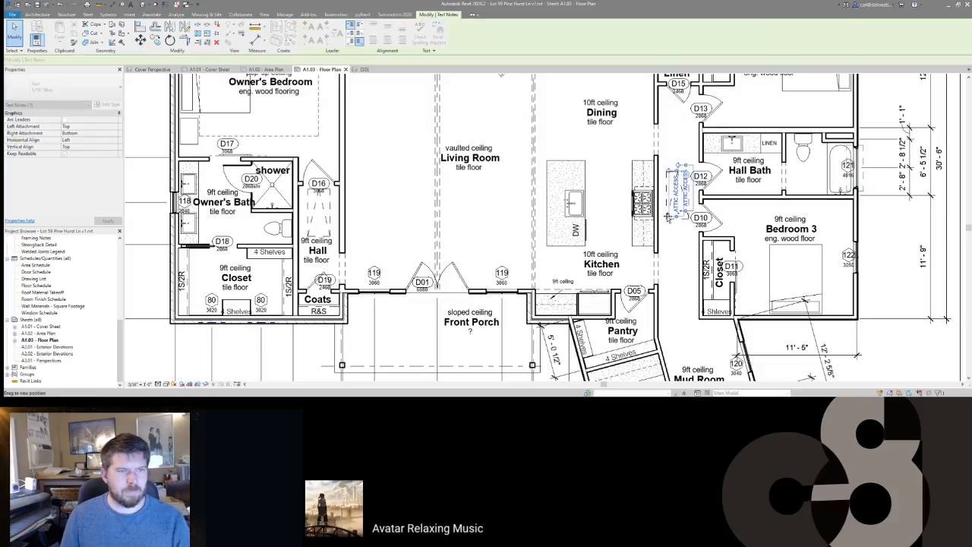
{"action": "left_click", "coordinate": [681, 187]}
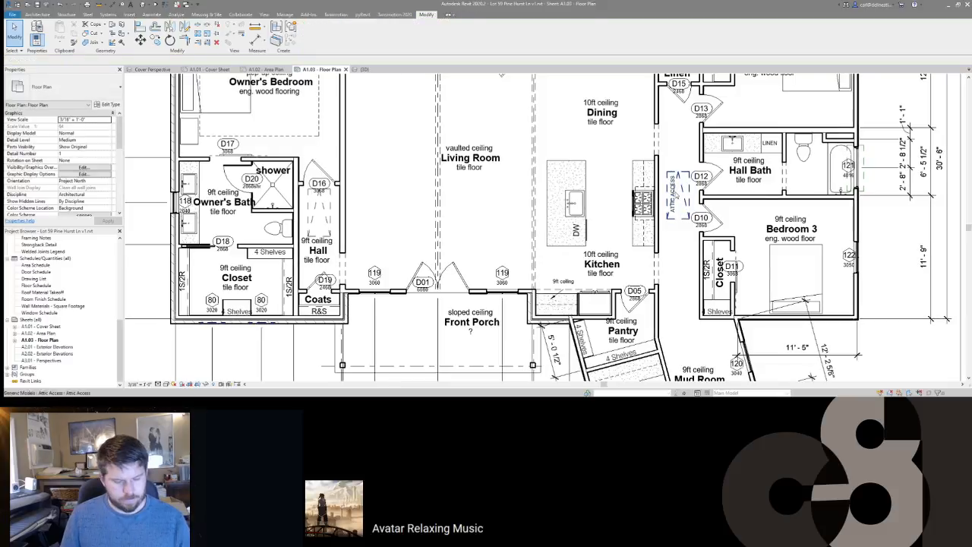
{"action": "key", "text": "d"}
{"action": "key", "text": "v"}
{"action": "scroll", "coordinate": [680, 187], "scroll_direction": "down", "scroll_amount": 1}
{"action": "scroll", "coordinate": [559, 168], "scroll_direction": "down", "scroll_amount": 3}
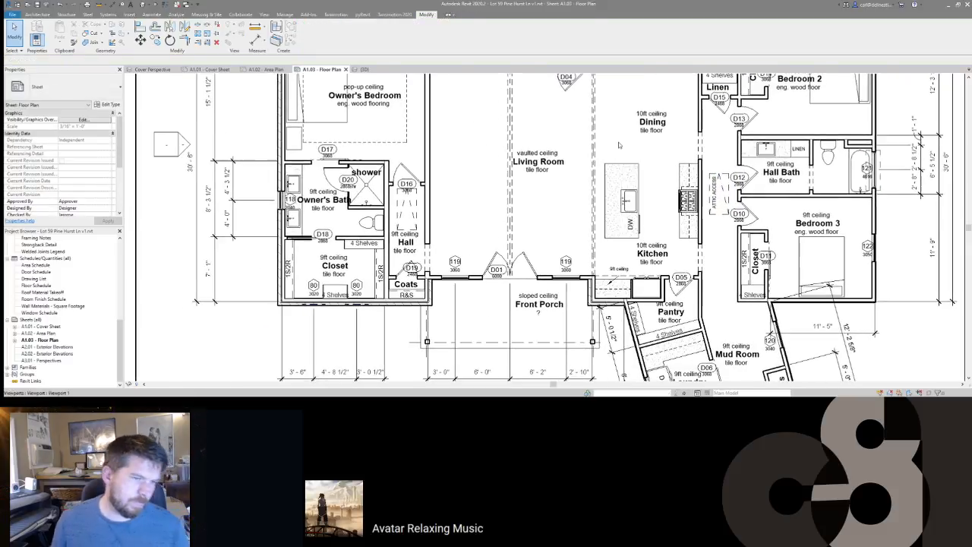
{"action": "scroll", "coordinate": [560, 280], "scroll_direction": "up", "scroll_amount": 4}
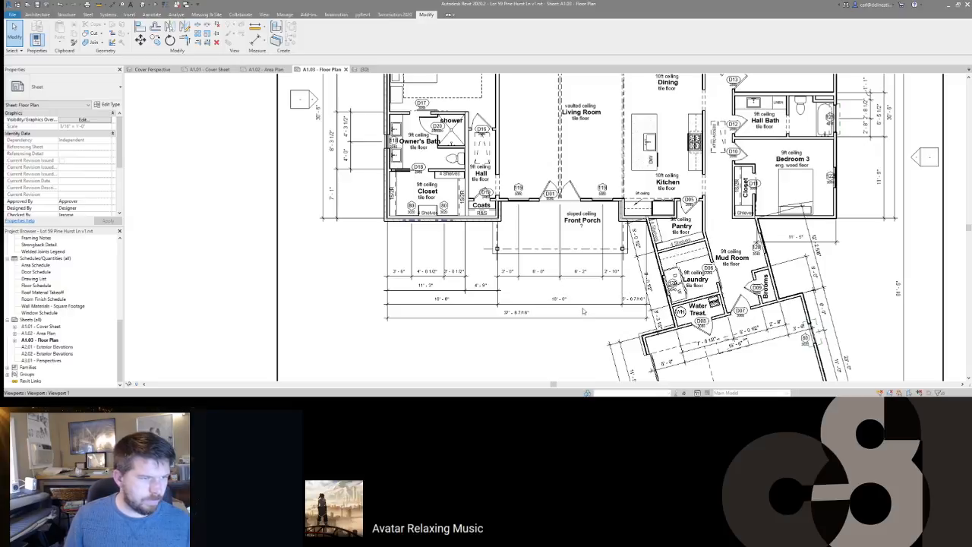
{"action": "scroll", "coordinate": [594, 298], "scroll_direction": "down", "scroll_amount": 1}
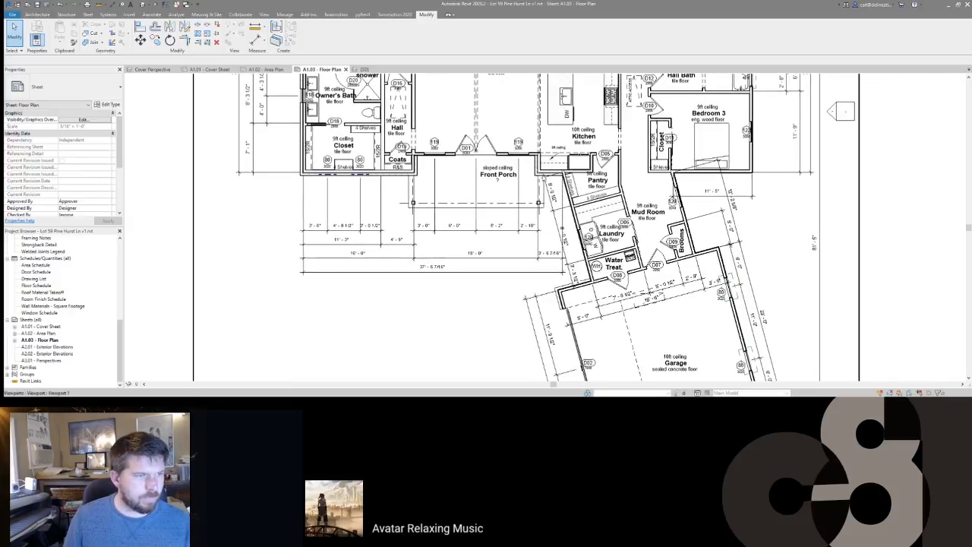
{"action": "scroll", "coordinate": [548, 156], "scroll_direction": "up", "scroll_amount": 2}
{"action": "scroll", "coordinate": [550, 155], "scroll_direction": "down", "scroll_amount": 1}
{"action": "middle_click_drag", "start_coordinate": [570, 195], "coordinate": [557, 176]}
{"action": "scroll", "coordinate": [578, 237], "scroll_direction": "down", "scroll_amount": 1}
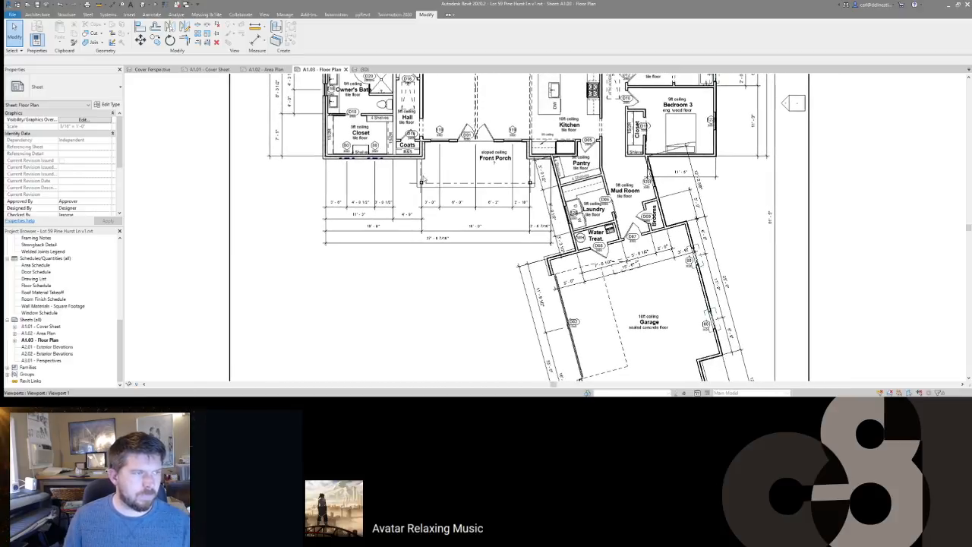
{"action": "scroll", "coordinate": [417, 150], "scroll_direction": "up", "scroll_amount": 1}
Step: Place a 2'-6" aligned dimension between the porch corner walls
{"action": "key", "text": "d"}
{"action": "key", "text": "i"}
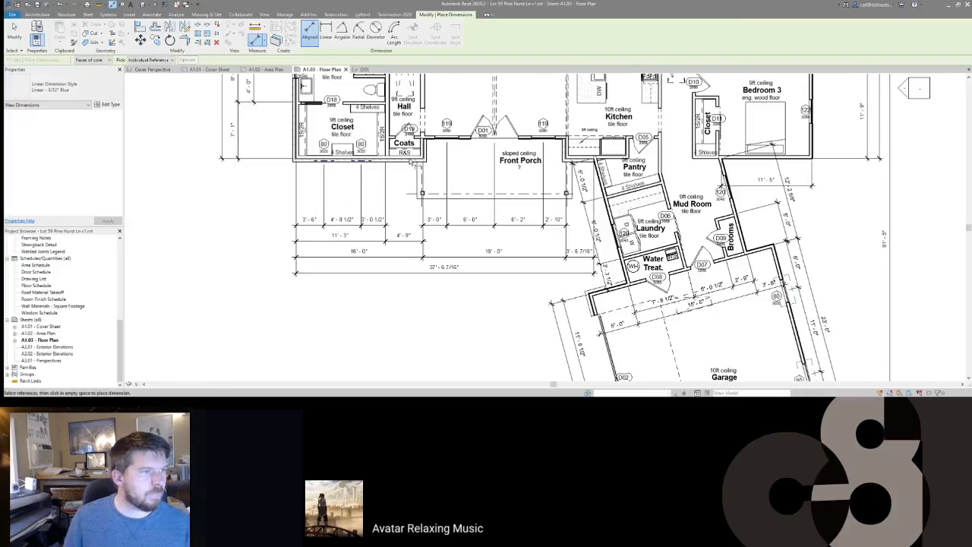
{"action": "key", "text": "Escape"}
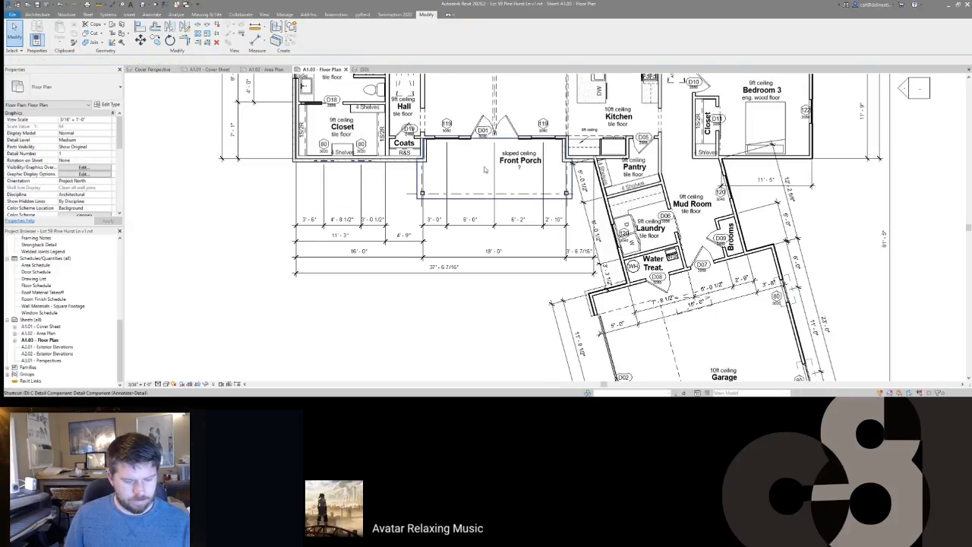
{"action": "scroll", "coordinate": [591, 146], "scroll_direction": "up", "scroll_amount": 3}
{"action": "left_click", "coordinate": [575, 184]}
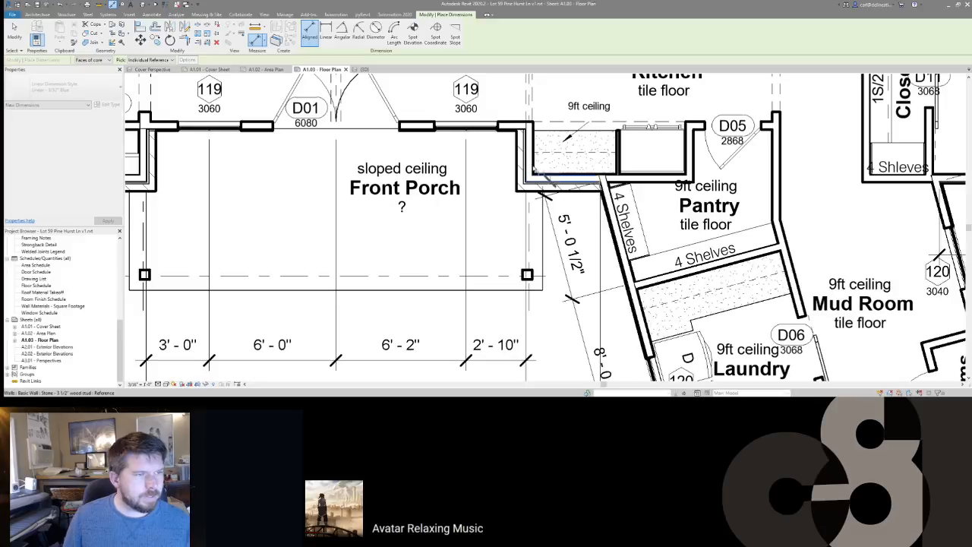
{"action": "left_click", "coordinate": [511, 132]}
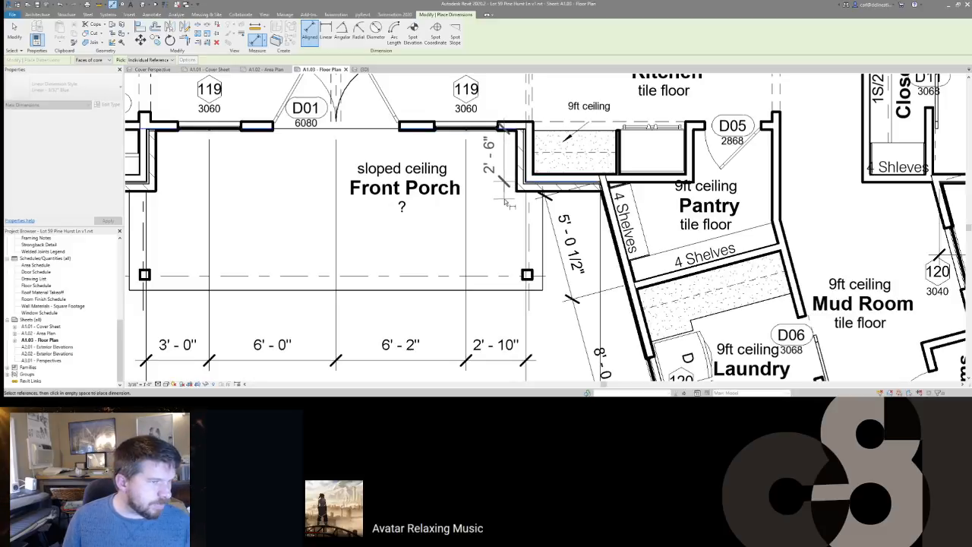
{"action": "left_click", "coordinate": [499, 228]}
{"action": "key", "text": "Escape"}
{"action": "key", "text": "Escape"}
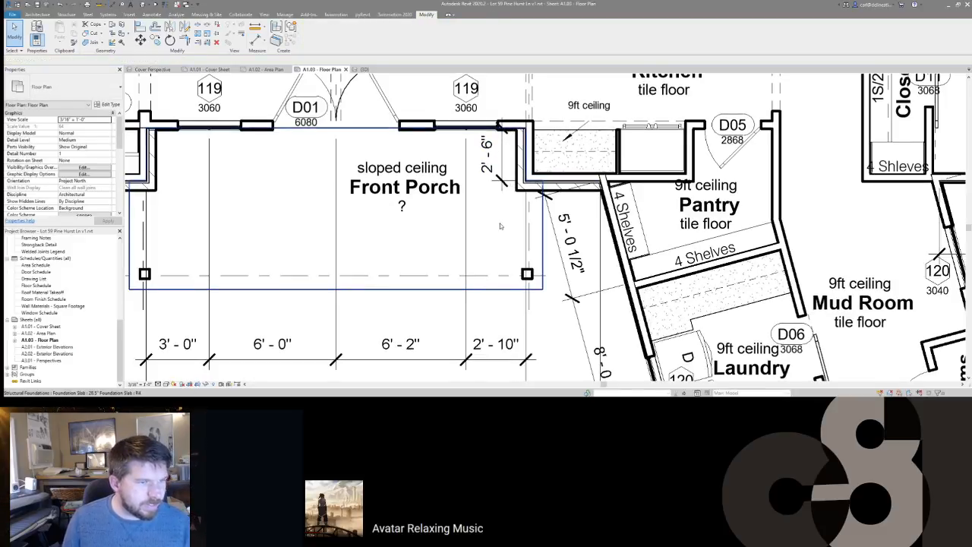
Step: Deactivate and reactivate the floor plan viewport, then zoom toward the Front Porch
{"action": "left_click", "coordinate": [606, 194]}
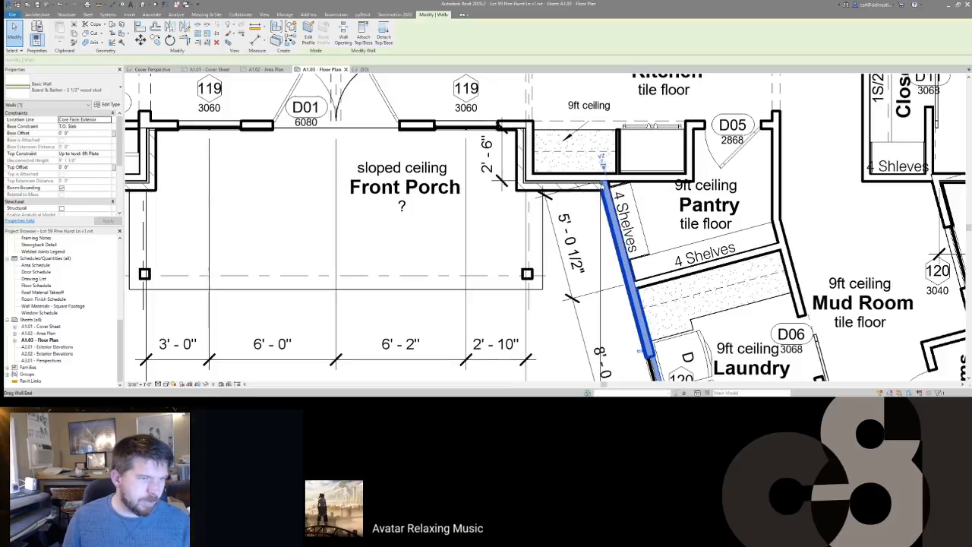
{"action": "key", "text": "Escape"}
{"action": "middle_click_drag", "start_coordinate": [593, 227], "coordinate": [632, 217]}
{"action": "scroll", "coordinate": [632, 217], "scroll_direction": "down", "scroll_amount": 5}
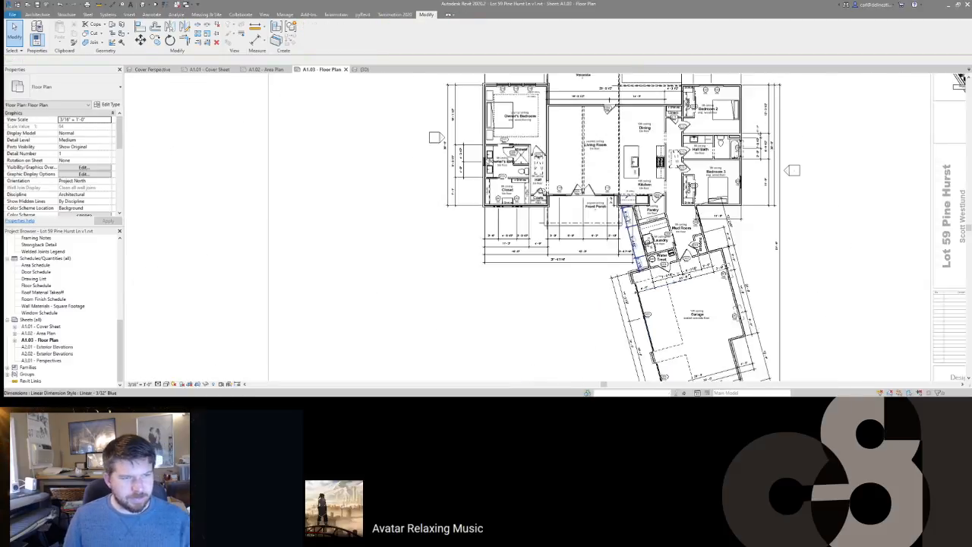
{"action": "scroll", "coordinate": [601, 138], "scroll_direction": "down", "scroll_amount": 1}
{"action": "key", "text": "d"}
{"action": "key", "text": "v"}
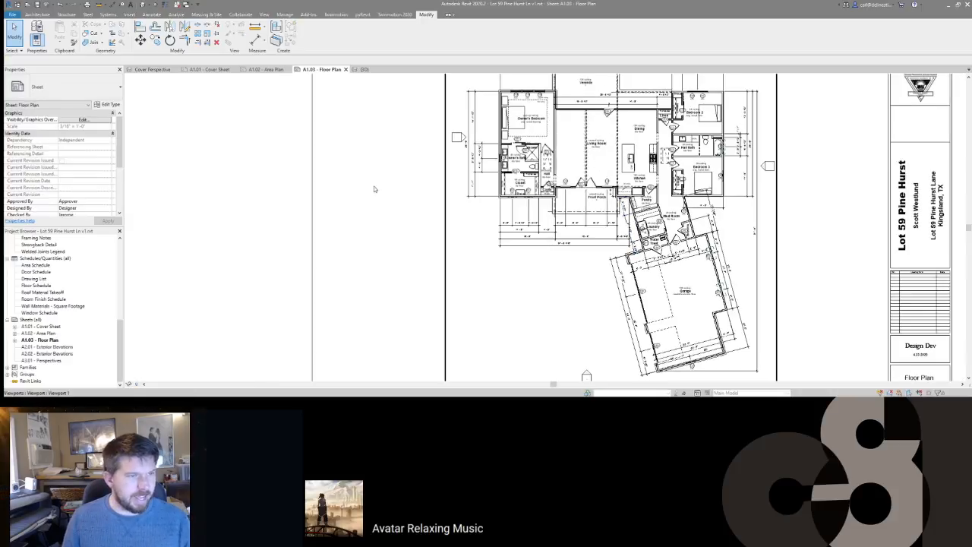
{"action": "double_click", "coordinate": [570, 180]}
{"action": "middle_click_drag", "start_coordinate": [500, 282], "coordinate": [443, 312]}
{"action": "scroll", "coordinate": [443, 312], "scroll_direction": "down", "scroll_amount": 1}
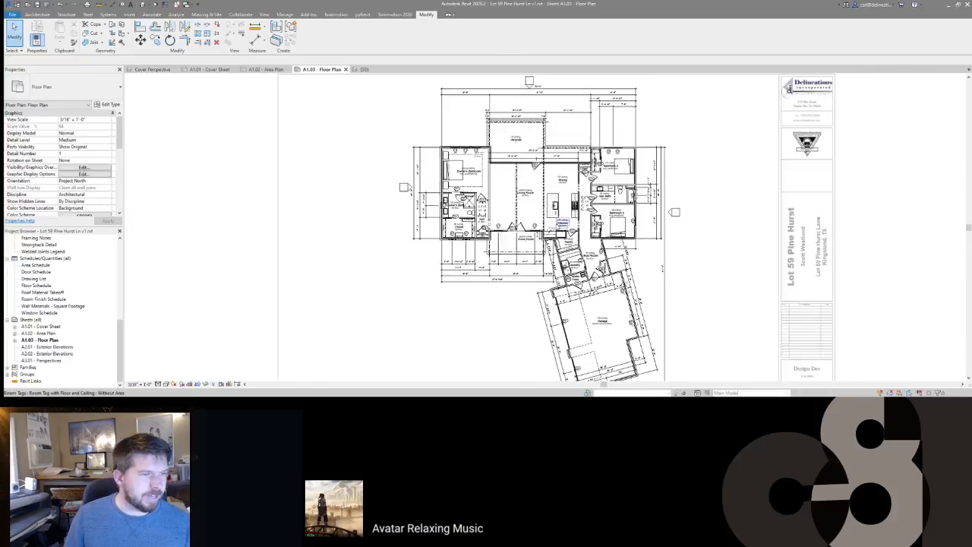
{"action": "scroll", "coordinate": [557, 226], "scroll_direction": "up", "scroll_amount": 4}
{"action": "scroll", "coordinate": [499, 228], "scroll_direction": "up", "scroll_amount": 2}
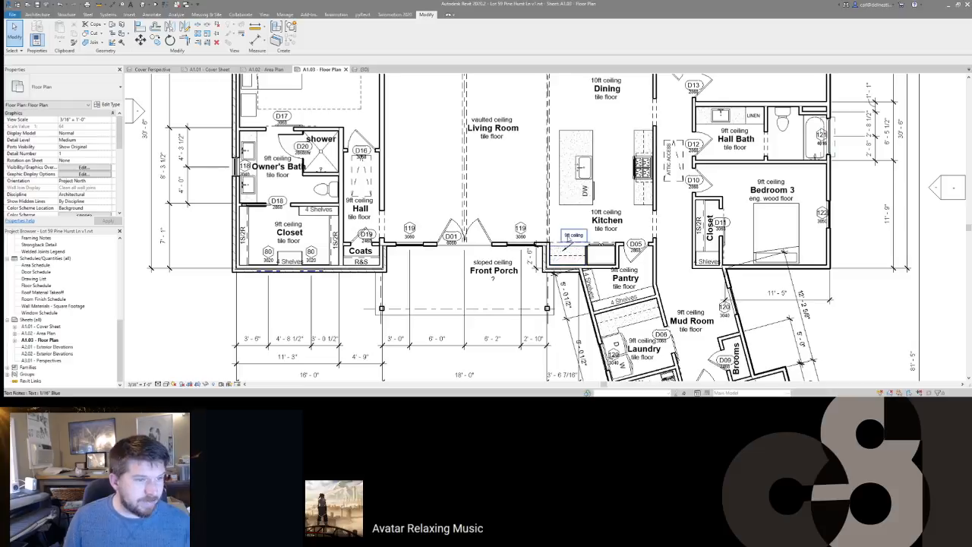
Step: Move the '9ft ceiling' note by the kitchen counter into a clearer spot
{"action": "scroll", "coordinate": [575, 234], "scroll_direction": "up", "scroll_amount": 2}
{"action": "left_click", "coordinate": [574, 238]}
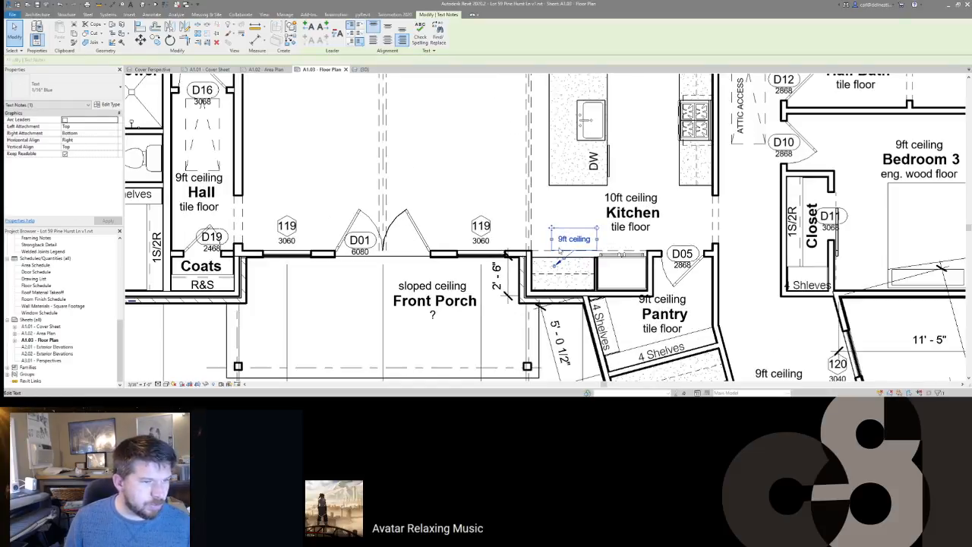
{"action": "mouse_move", "coordinate": [560, 230]}
{"action": "left_mouse_down"}
{"action": "mouse_move", "coordinate": [577, 225]}
{"action": "mouse_move", "coordinate": [565, 235]}
{"action": "left_mouse_up"}
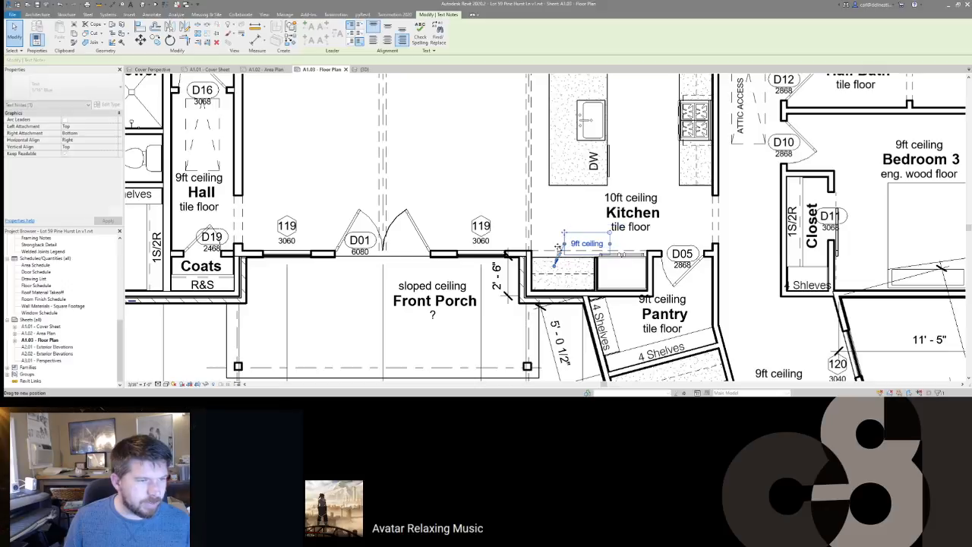
{"action": "key", "text": "Escape"}
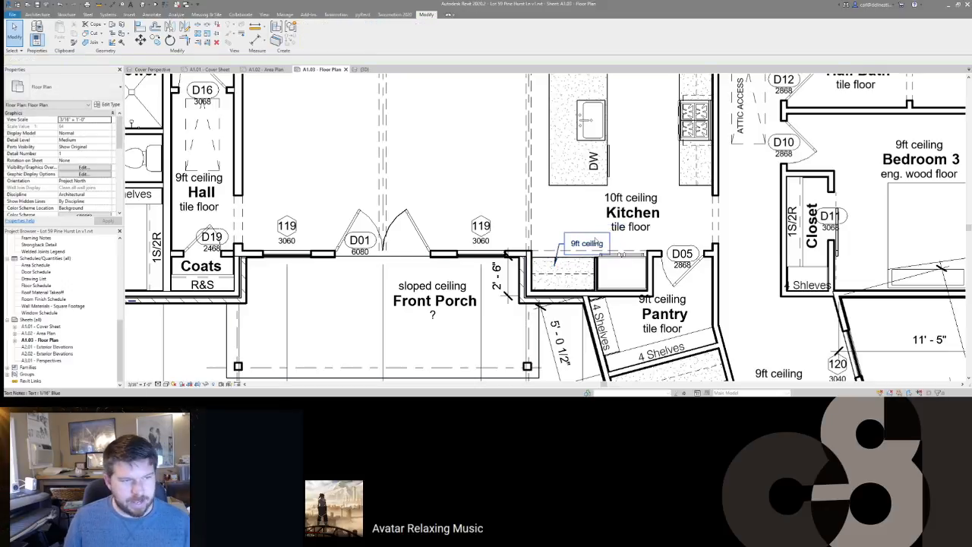
Step: Nudge the Pantry room tag slightly left and down
{"action": "scroll", "coordinate": [607, 273], "scroll_direction": "down", "scroll_amount": 2}
{"action": "left_click", "coordinate": [624, 289]}
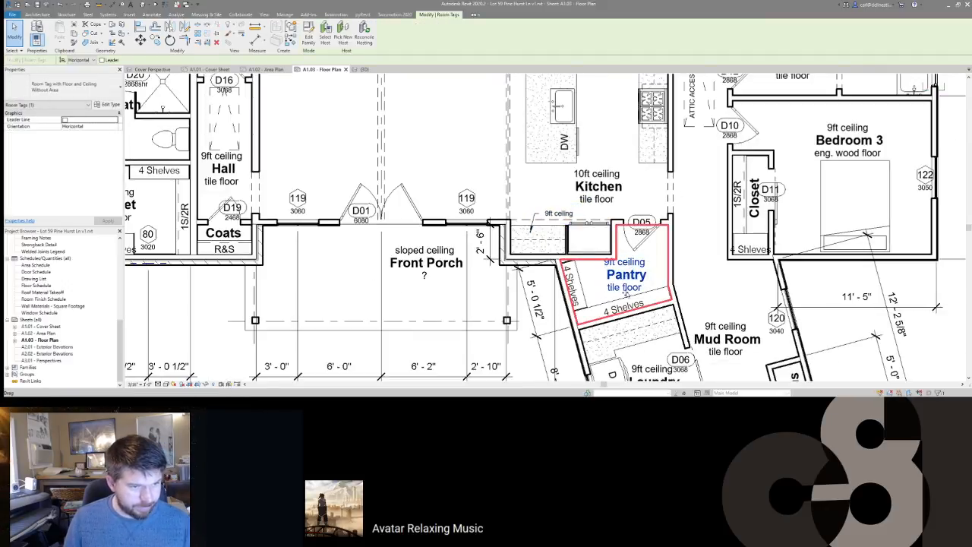
{"action": "left_click_drag", "start_coordinate": [626, 292], "coordinate": [618, 295]}
{"action": "key", "text": "Escape"}
{"action": "scroll", "coordinate": [608, 298], "scroll_direction": "down", "scroll_amount": 2}
{"action": "middle_click_drag", "start_coordinate": [561, 303], "coordinate": [555, 215]}
{"action": "middle_click_drag", "start_coordinate": [670, 238], "coordinate": [657, 154]}
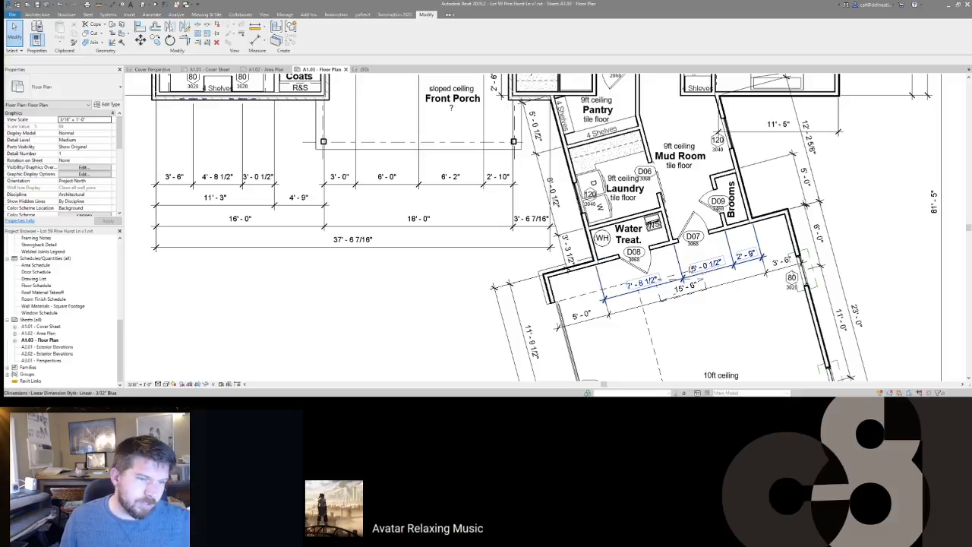
Step: Snap the Water Treat. dimension's witness line to the wall face, giving 7'-5"
{"action": "left_click", "coordinate": [669, 288]}
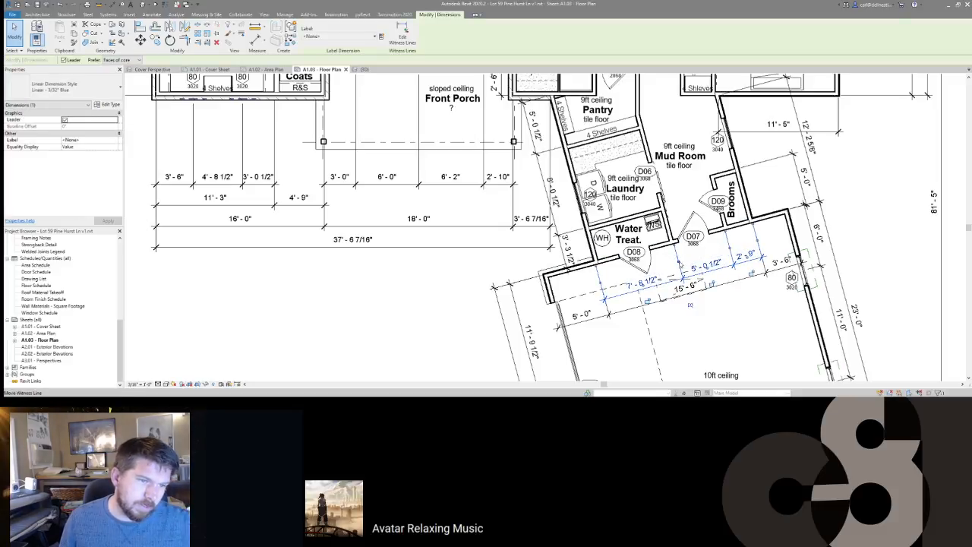
{"action": "scroll", "coordinate": [666, 226], "scroll_direction": "up", "scroll_amount": 4}
{"action": "left_click_drag", "start_coordinate": [666, 226], "coordinate": [667, 228]}
{"action": "scroll", "coordinate": [667, 229], "scroll_direction": "down", "scroll_amount": 2}
{"action": "scroll", "coordinate": [670, 106], "scroll_direction": "down", "scroll_amount": 2}
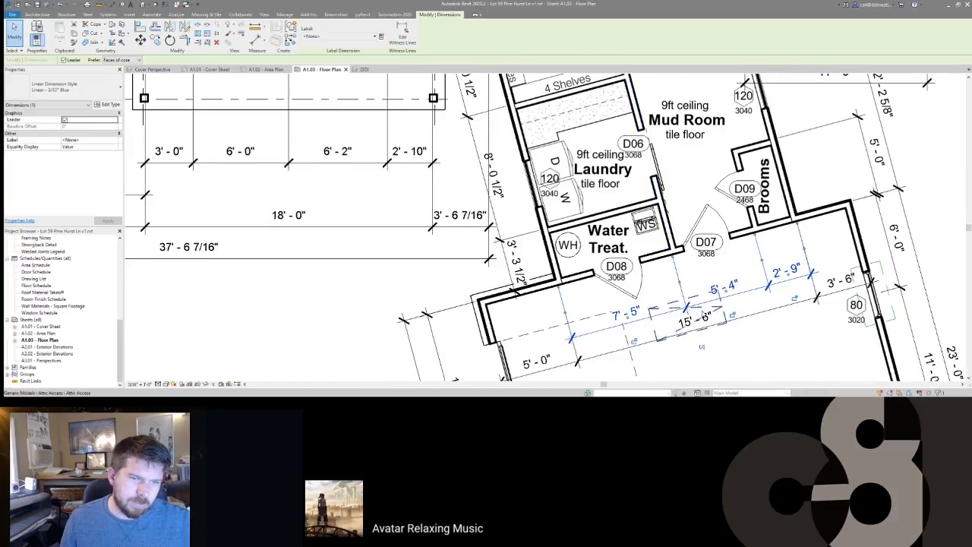
{"action": "scroll", "coordinate": [670, 106], "scroll_direction": "down", "scroll_amount": 3}
Step: Pan across the Front Porch dimensions down to the Garage and its 20'-0" and 24'-0" strings
{"action": "middle_click_drag", "start_coordinate": [608, 198], "coordinate": [655, 260]}
{"action": "scroll", "coordinate": [644, 254], "scroll_direction": "up", "scroll_amount": 2}
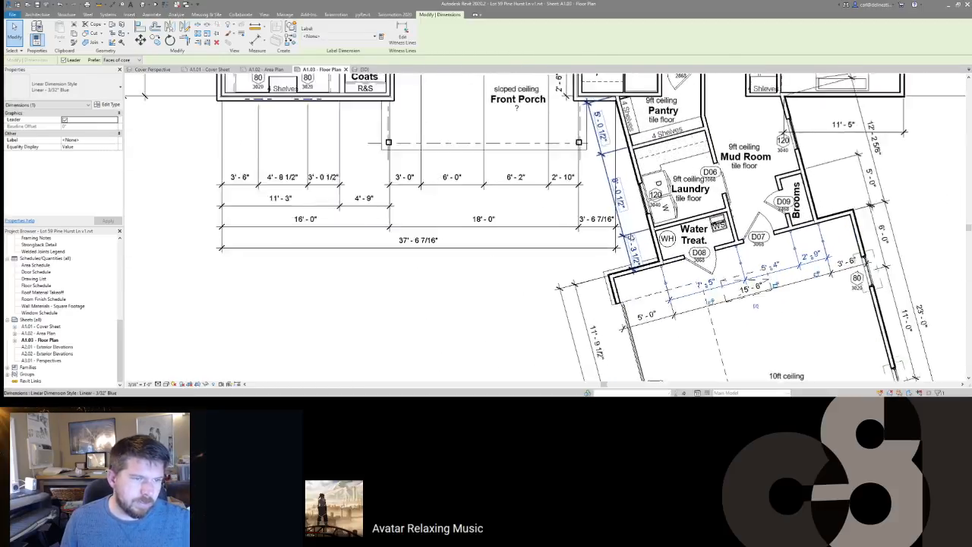
{"action": "middle_click_drag", "start_coordinate": [622, 146], "coordinate": [678, 261]}
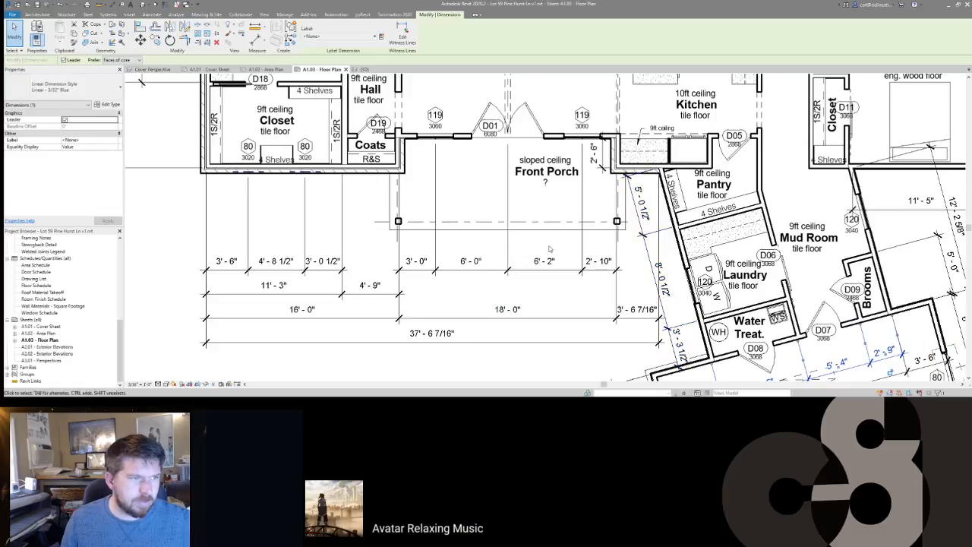
{"action": "middle_click_drag", "start_coordinate": [545, 232], "coordinate": [419, 223]}
{"action": "scroll", "coordinate": [415, 216], "scroll_direction": "down", "scroll_amount": 1}
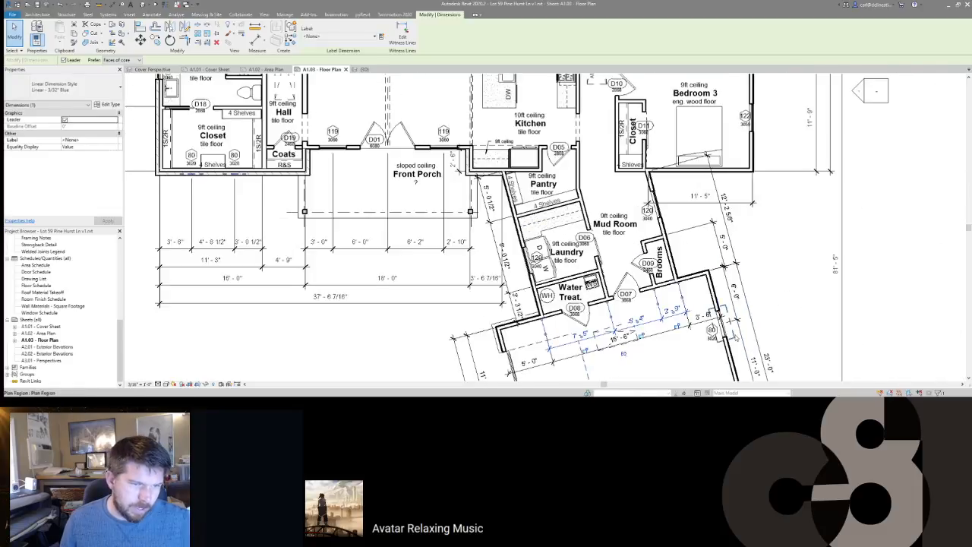
{"action": "middle_click_drag", "start_coordinate": [728, 319], "coordinate": [682, 187]}
{"action": "middle_click_drag", "start_coordinate": [718, 304], "coordinate": [692, 209]}
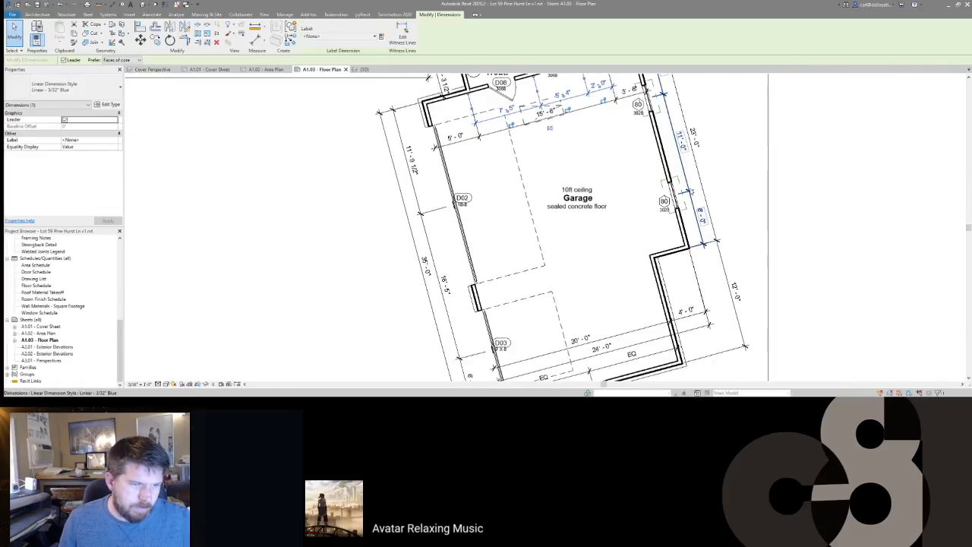
{"action": "middle_click_drag", "start_coordinate": [668, 307], "coordinate": [739, 200]}
{"action": "middle_click_drag", "start_coordinate": [758, 151], "coordinate": [758, 209]}
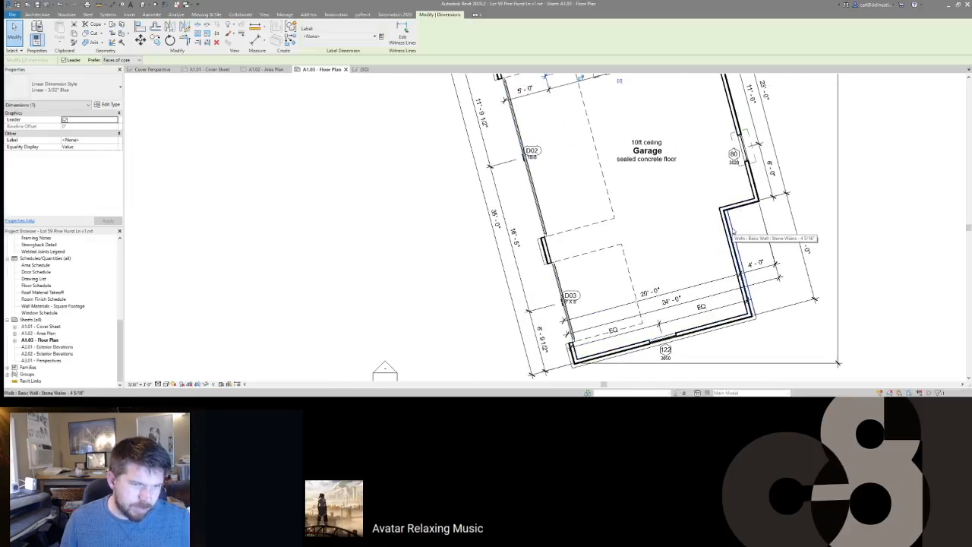
{"action": "middle_click_drag", "start_coordinate": [755, 293], "coordinate": [814, 240]}
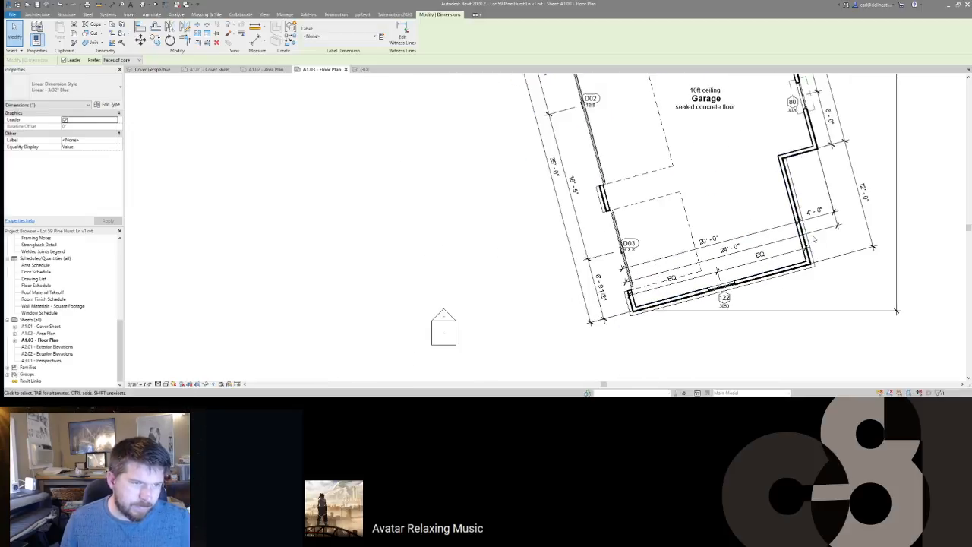
{"action": "middle_click_drag", "start_coordinate": [742, 277], "coordinate": [701, 277]}
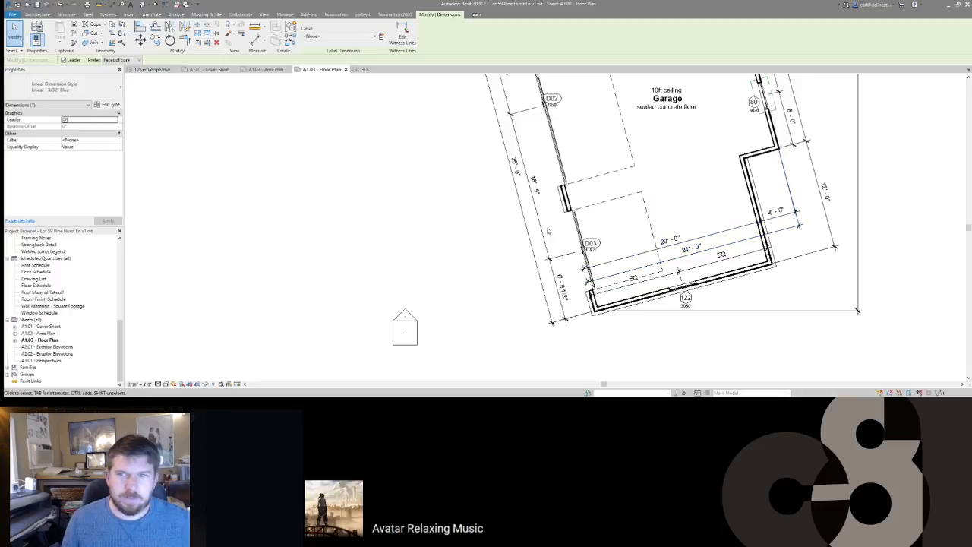
{"action": "scroll", "coordinate": [672, 228], "scroll_direction": "down", "scroll_amount": 3}
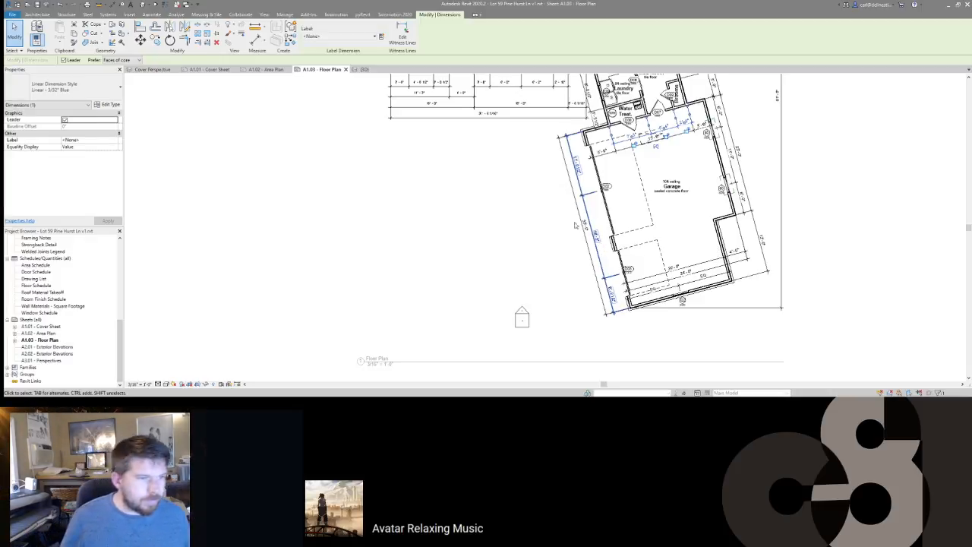
{"action": "middle_click_drag", "start_coordinate": [517, 251], "coordinate": [534, 298]}
{"action": "scroll", "coordinate": [602, 169], "scroll_direction": "up", "scroll_amount": 2}
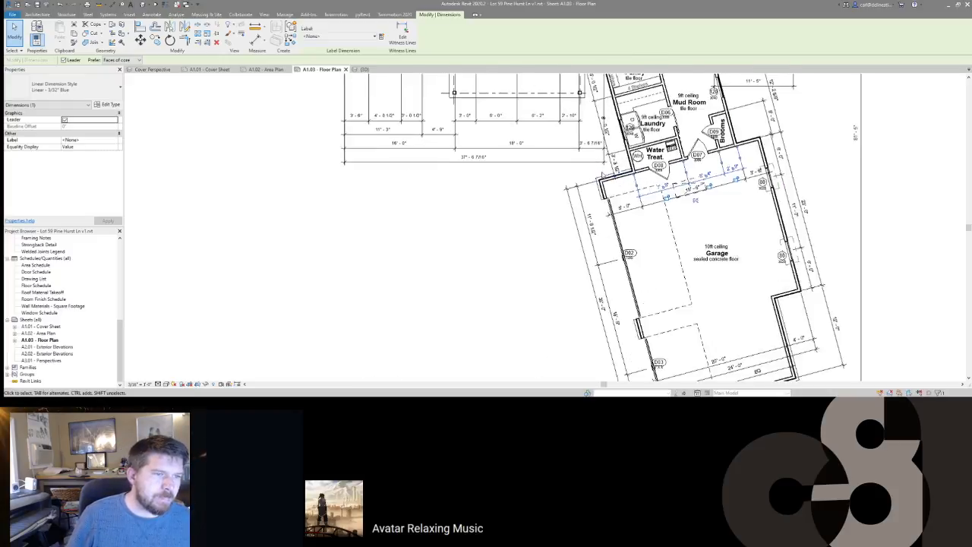
{"action": "middle_click_drag", "start_coordinate": [640, 306], "coordinate": [651, 202]}
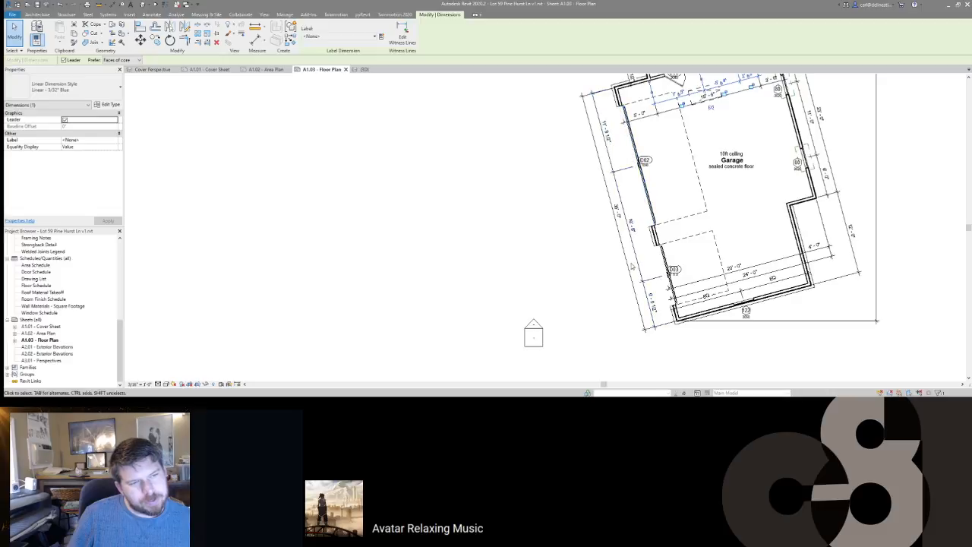
{"action": "scroll", "coordinate": [640, 228], "scroll_direction": "up", "scroll_amount": 1}
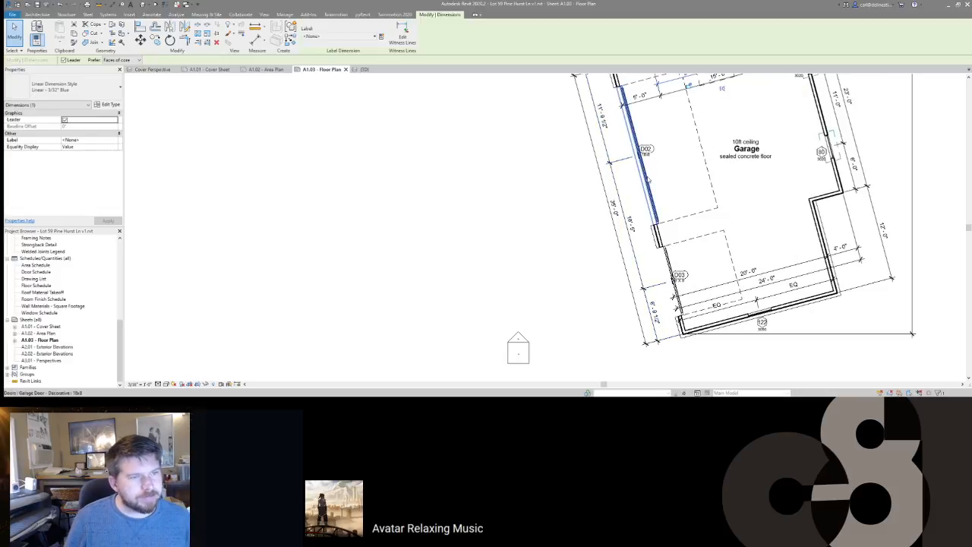
Step: Move garage door D02 and its dashed lines to an 11' distance
{"action": "left_click", "coordinate": [650, 180]}
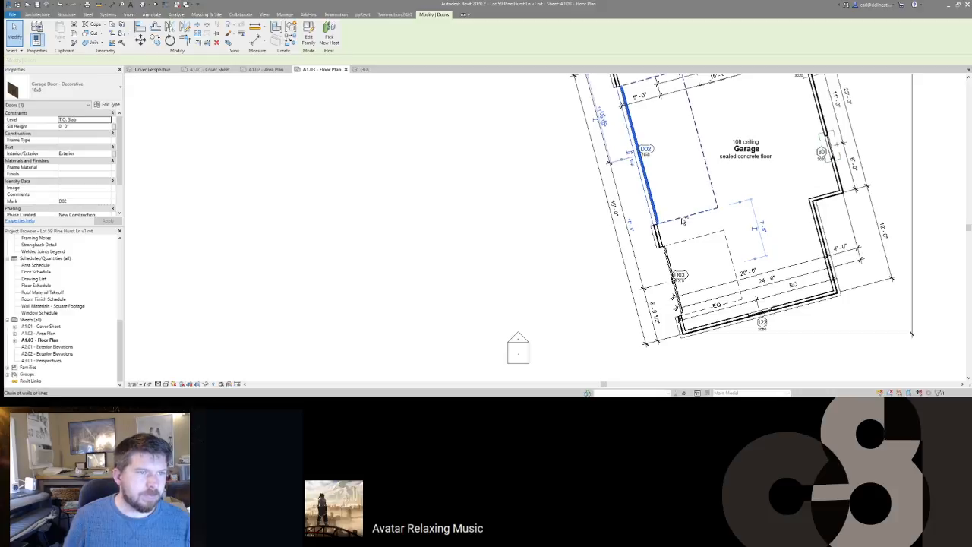
{"action": "left_click", "coordinate": [684, 220], "text": "ctrl"}
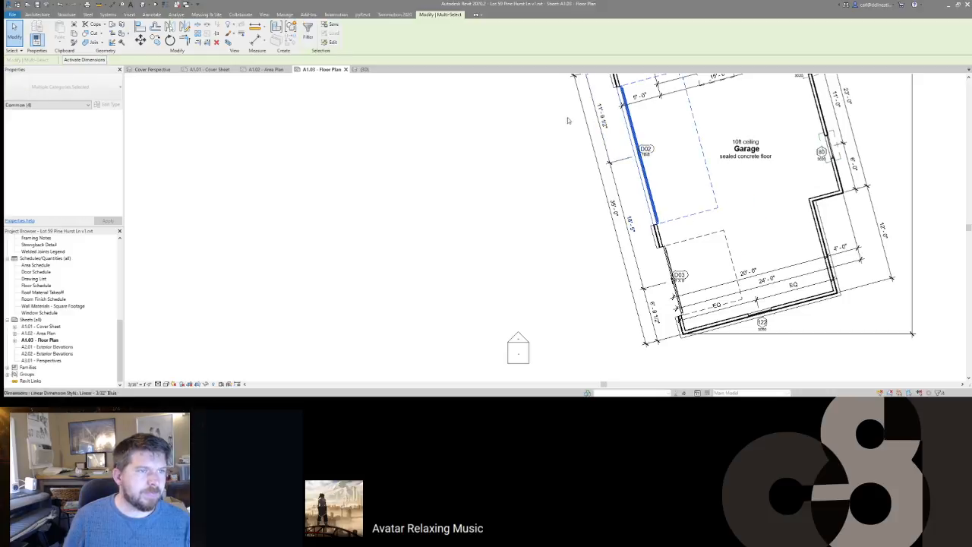
{"action": "left_click", "coordinate": [88, 62]}
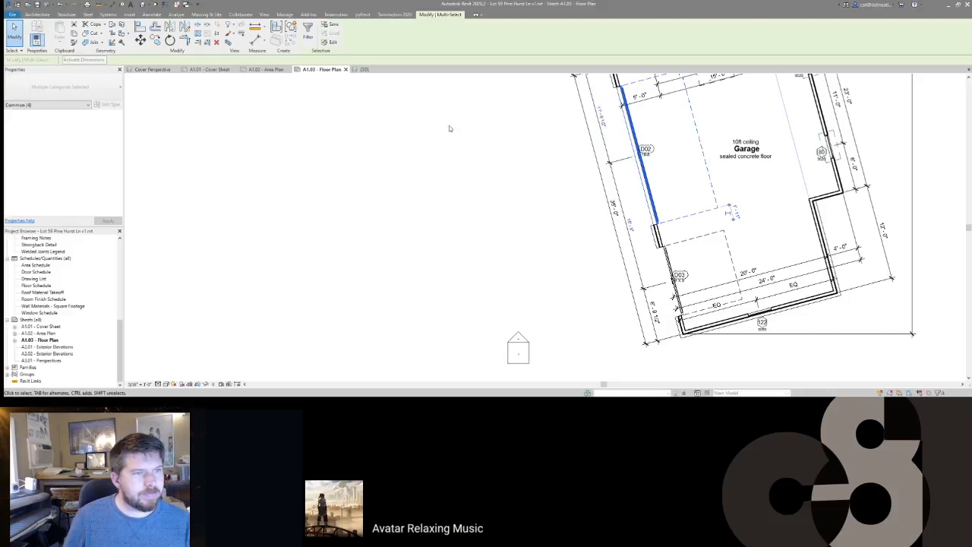
{"action": "left_click", "coordinate": [602, 119]}
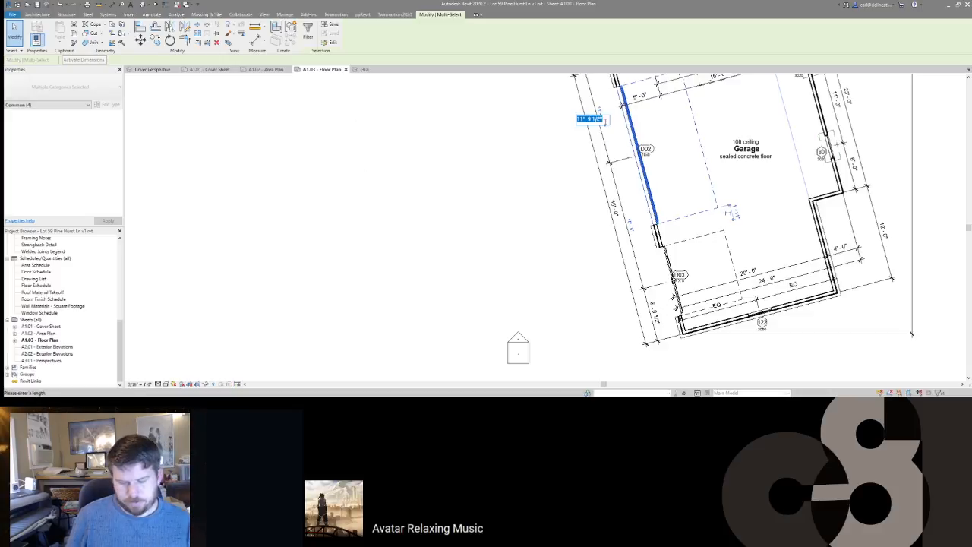
{"action": "type", "text": "11"}
{"action": "key", "text": "Return"}
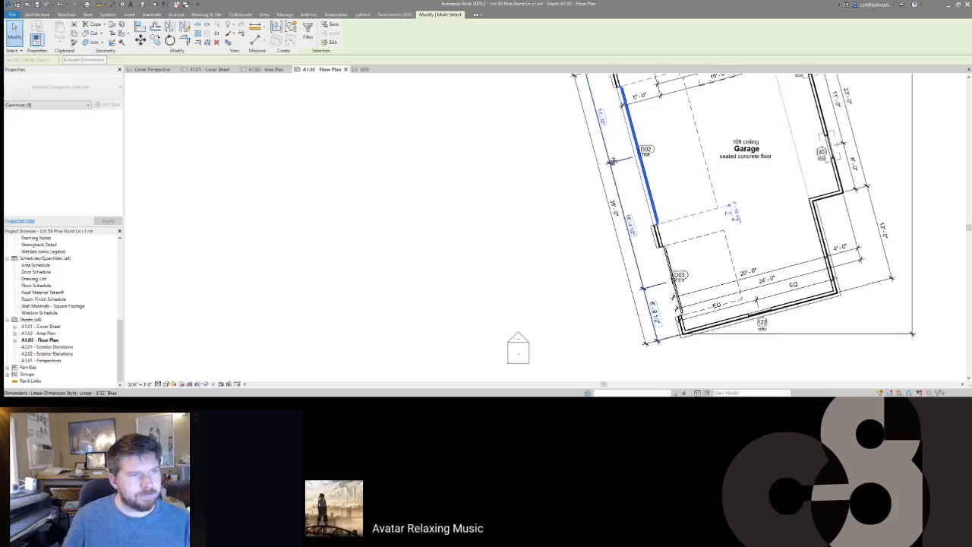
Step: Reposition the lower garage door D03 through its temporary dimension
{"action": "middle_click_drag", "start_coordinate": [608, 124], "coordinate": [614, 166]}
{"action": "middle_click_drag", "start_coordinate": [656, 256], "coordinate": [646, 196]}
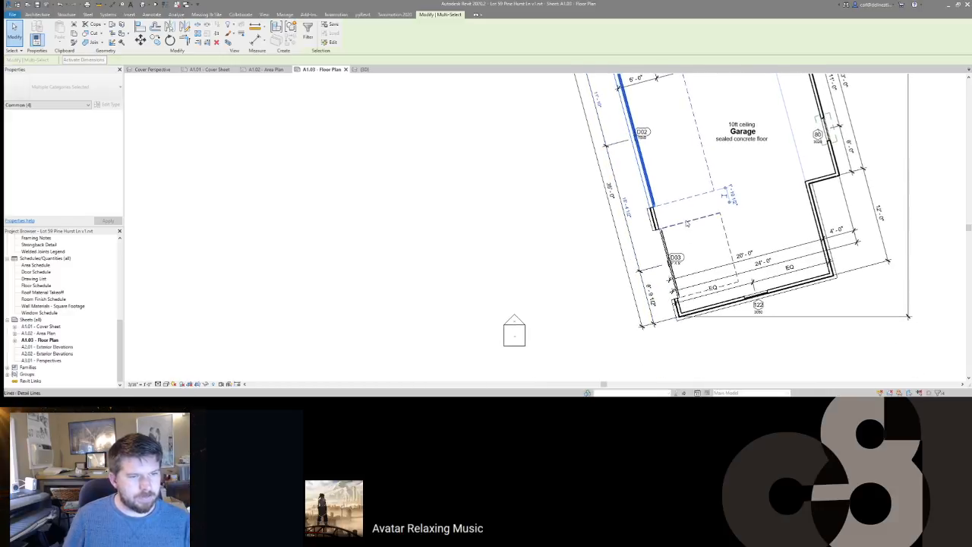
{"action": "middle_click_drag", "start_coordinate": [687, 224], "coordinate": [701, 264]}
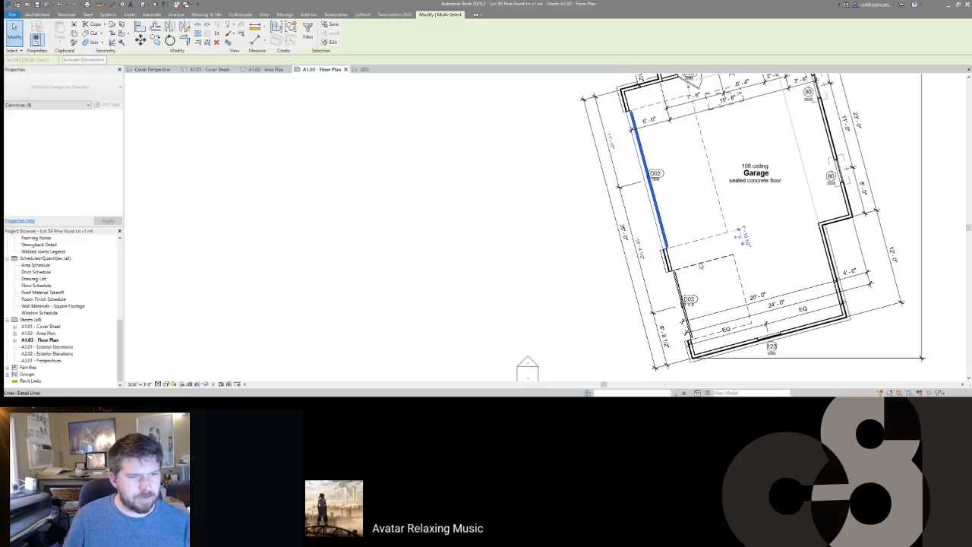
{"action": "left_click", "coordinate": [682, 283]}
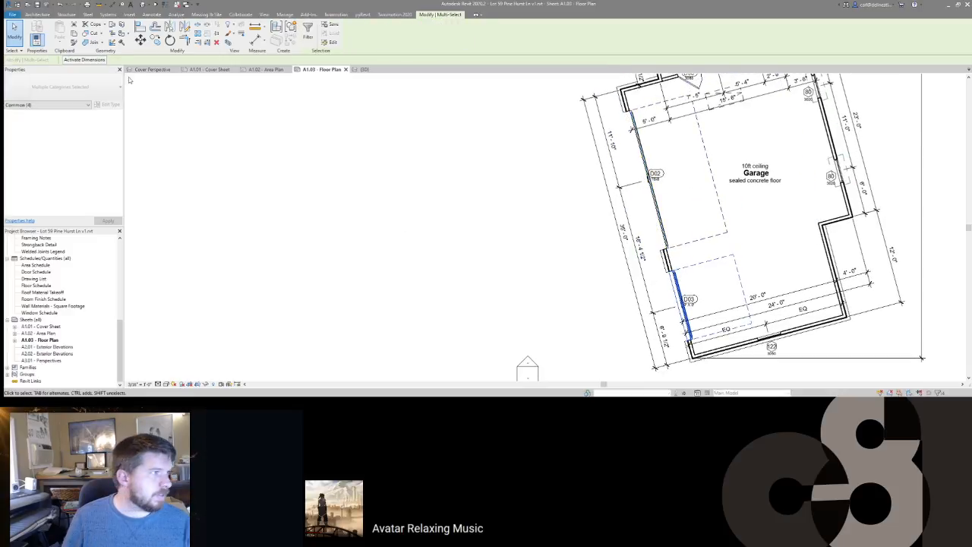
{"action": "left_click", "coordinate": [86, 62]}
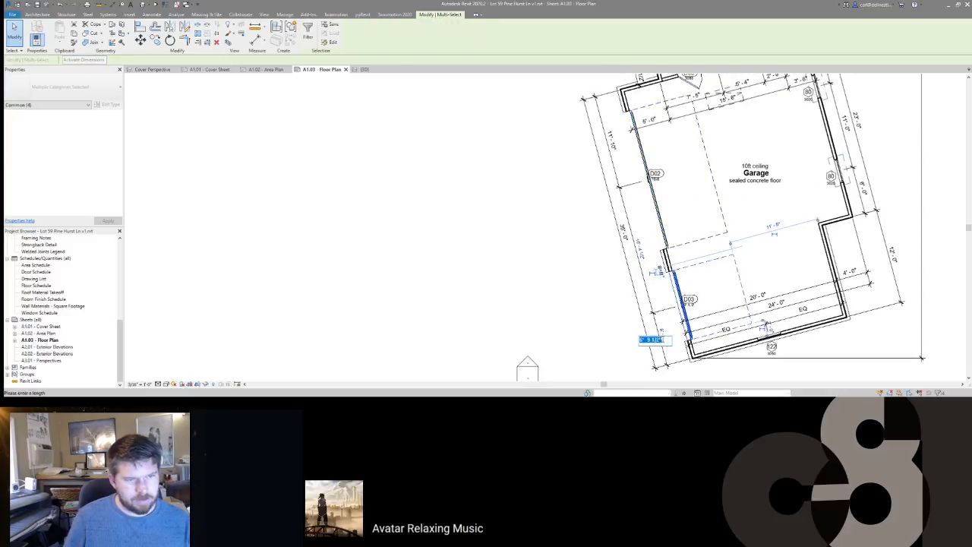
{"action": "key", "text": "Return"}
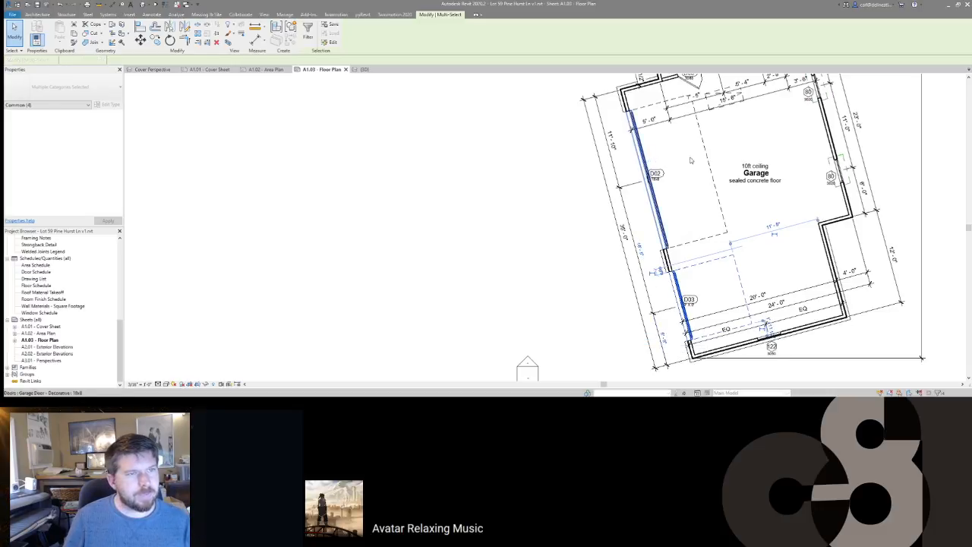
{"action": "left_click", "coordinate": [647, 114]}
Step: Start two aligned dimensions at the garage door, cancelling both
{"action": "key", "text": "d"}
{"action": "key", "text": "i"}
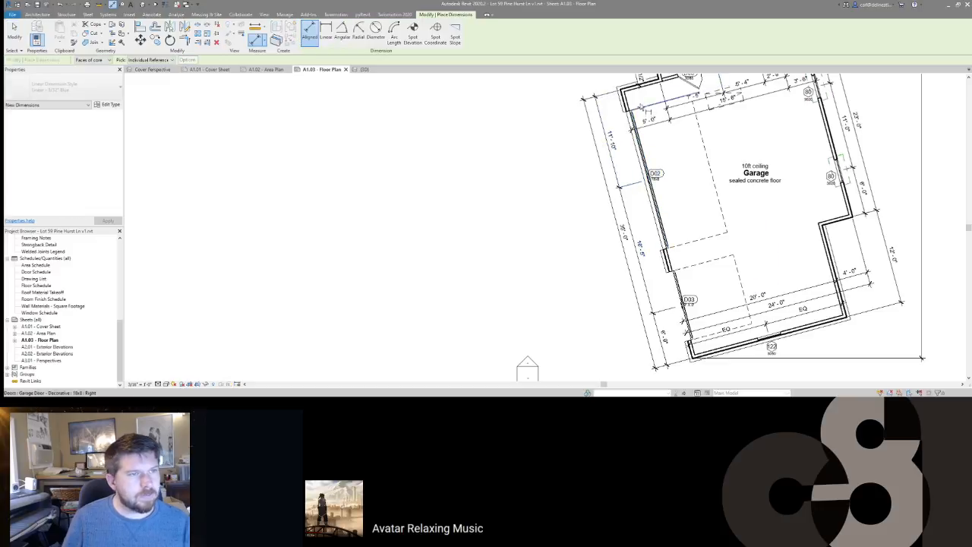
{"action": "left_click", "coordinate": [642, 119]}
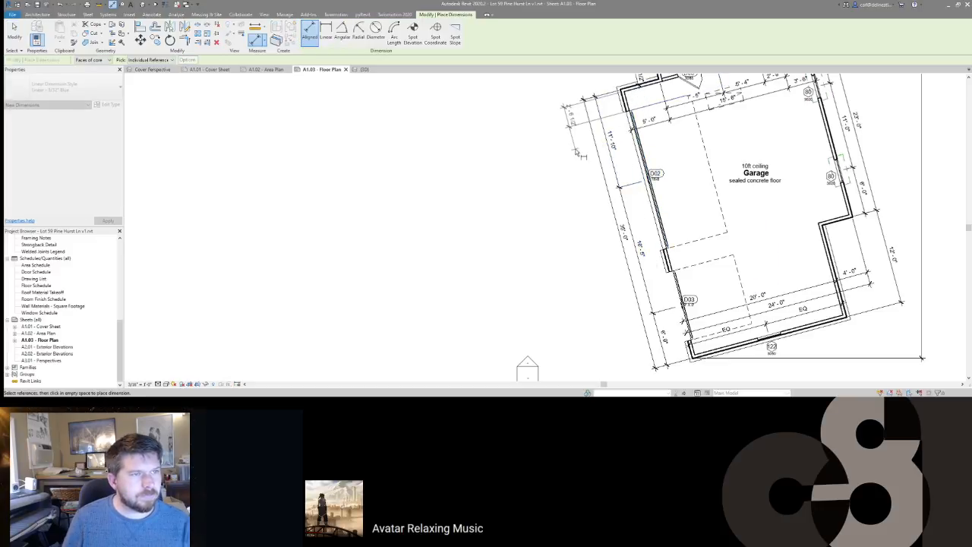
{"action": "key", "text": "Escape"}
{"action": "key", "text": "Escape"}
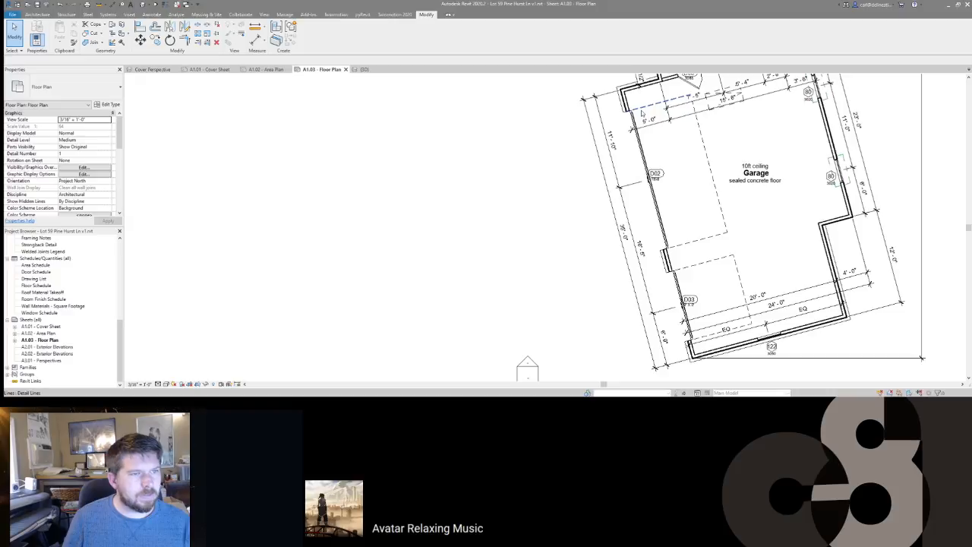
{"action": "middle_click_drag", "start_coordinate": [678, 317], "coordinate": [664, 290]}
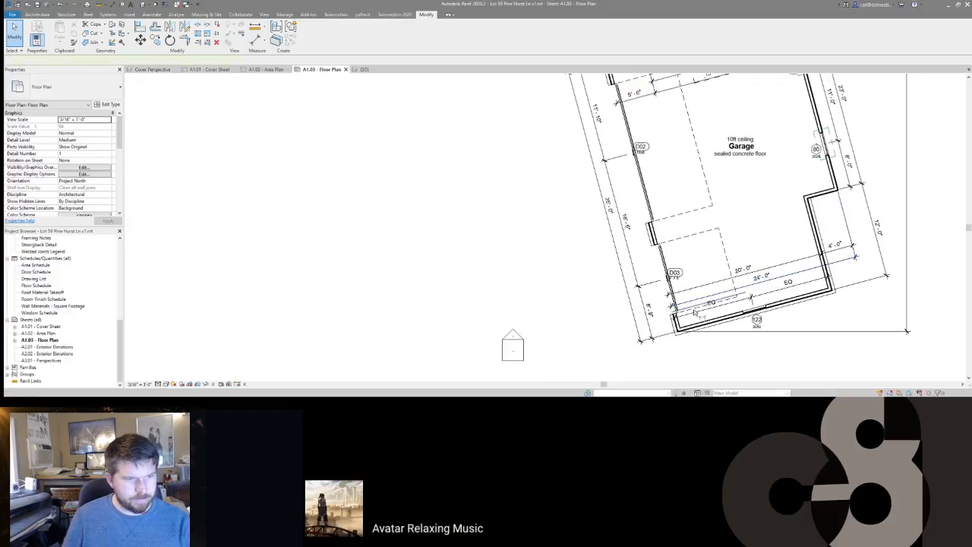
{"action": "key", "text": "d"}
{"action": "key", "text": "i"}
{"action": "left_click", "coordinate": [692, 309]}
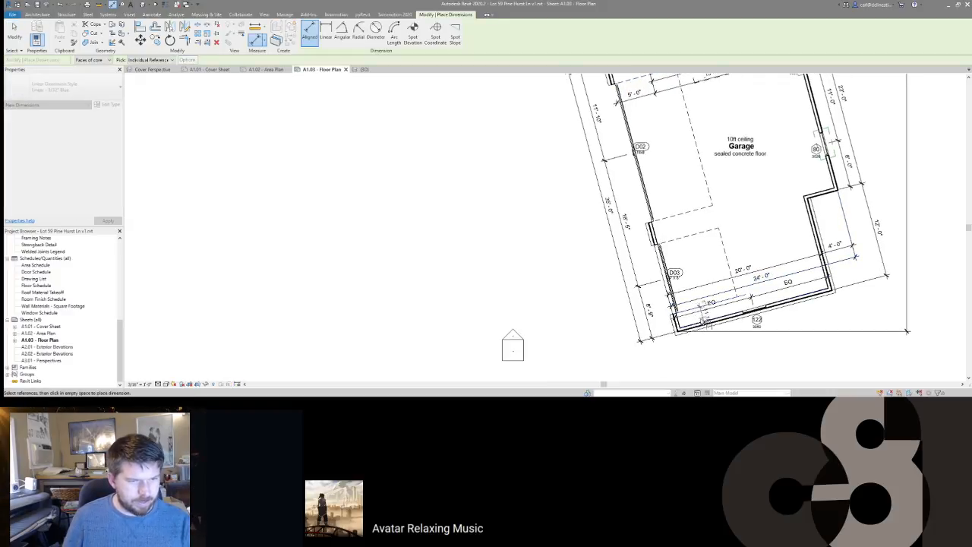
{"action": "key", "text": "Escape"}
{"action": "key", "text": "Escape"}
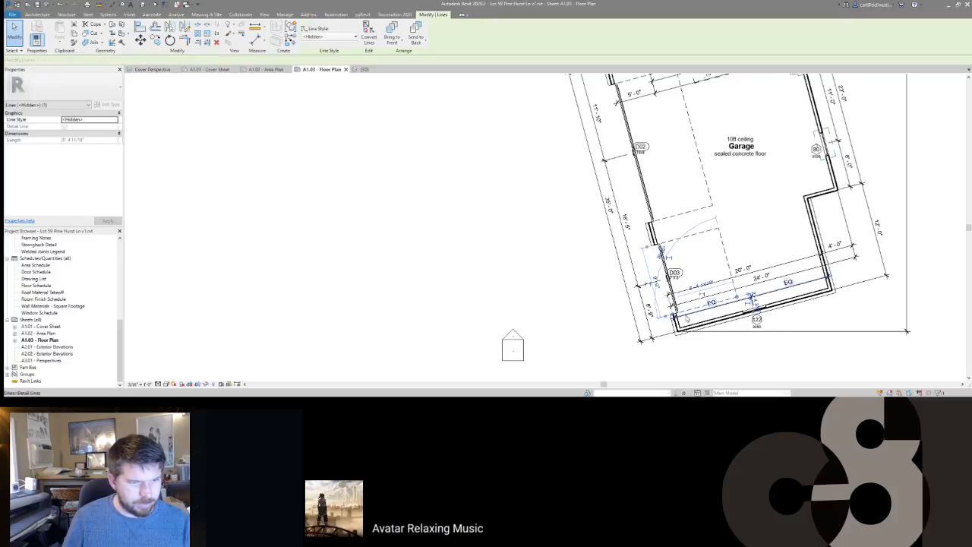
Step: Set the garage door opening's temporary dimension to 6' 10"
{"action": "left_click", "coordinate": [659, 254]}
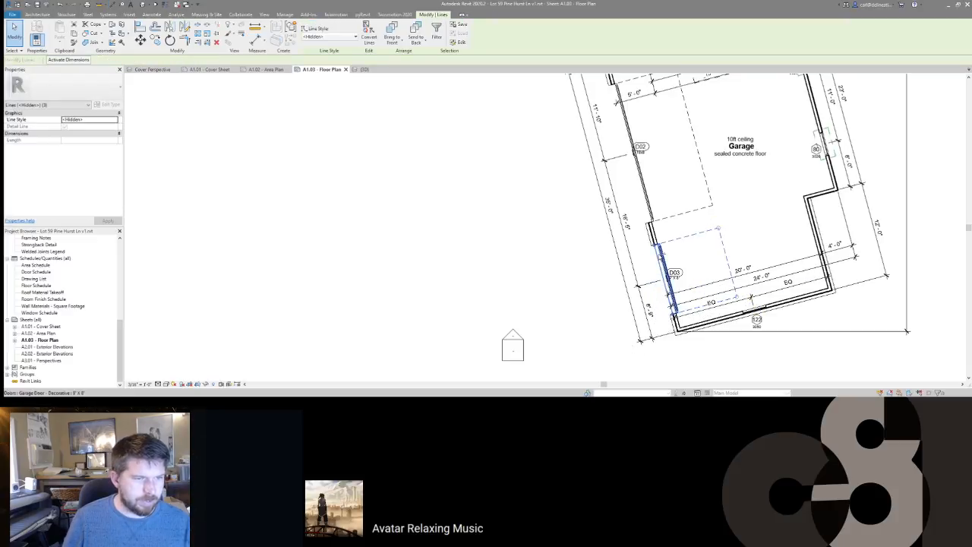
{"action": "left_click", "coordinate": [74, 59]}
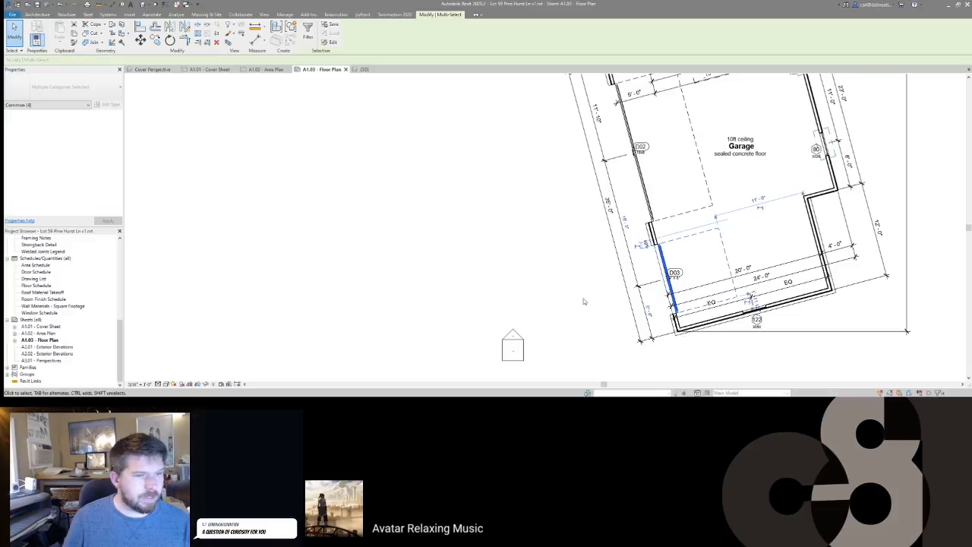
{"action": "type", "text": "6 10"}
{"action": "key", "text": "Return"}
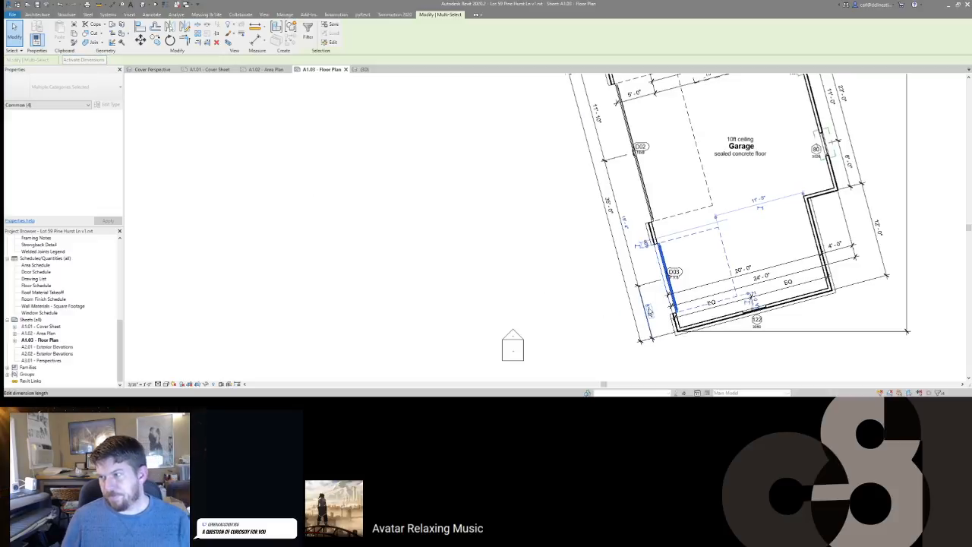
{"action": "key", "text": "Escape"}
Step: Nudge door tags D03 and D02 slightly up and right
{"action": "scroll", "coordinate": [647, 309], "scroll_direction": "down", "scroll_amount": 2}
{"action": "scroll", "coordinate": [662, 207], "scroll_direction": "up", "scroll_amount": 2}
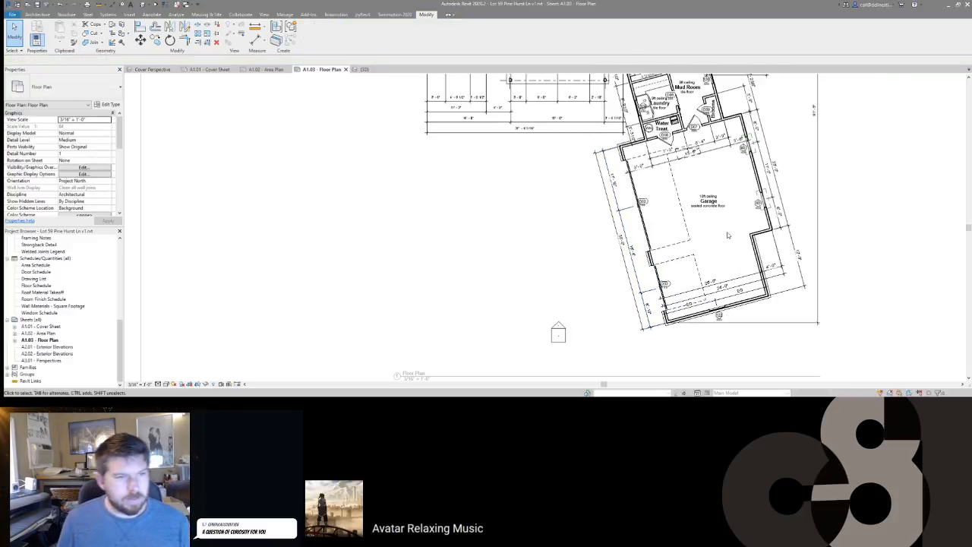
{"action": "scroll", "coordinate": [647, 302], "scroll_direction": "up", "scroll_amount": 1}
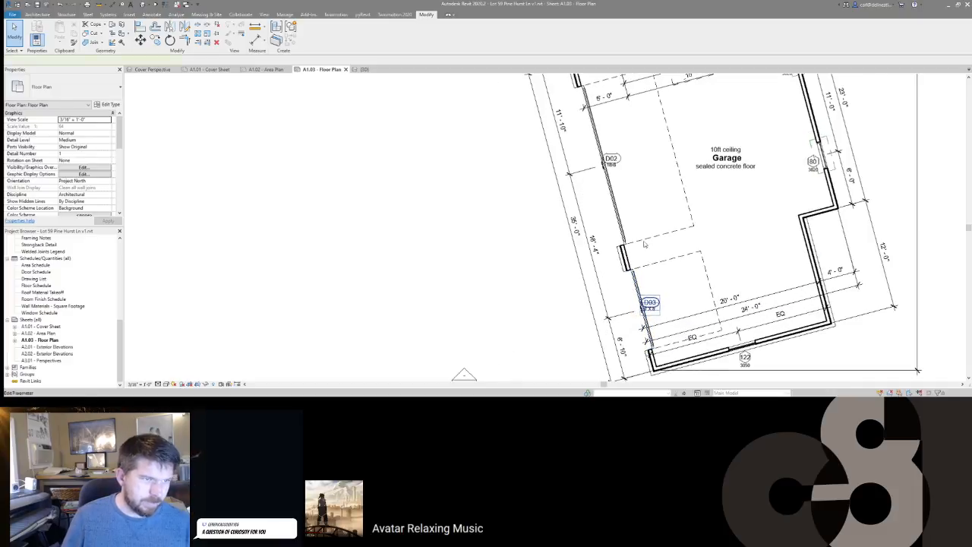
{"action": "left_click", "coordinate": [649, 303]}
{"action": "left_click", "coordinate": [619, 157], "text": "ctrl"}
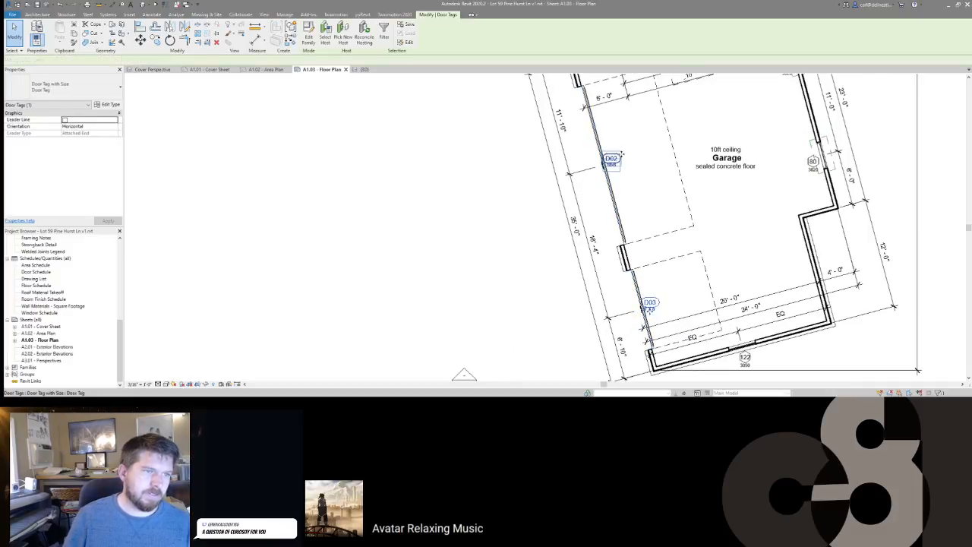
{"action": "left_click_drag", "start_coordinate": [617, 157], "coordinate": [621, 154]}
{"action": "key", "text": "Escape"}
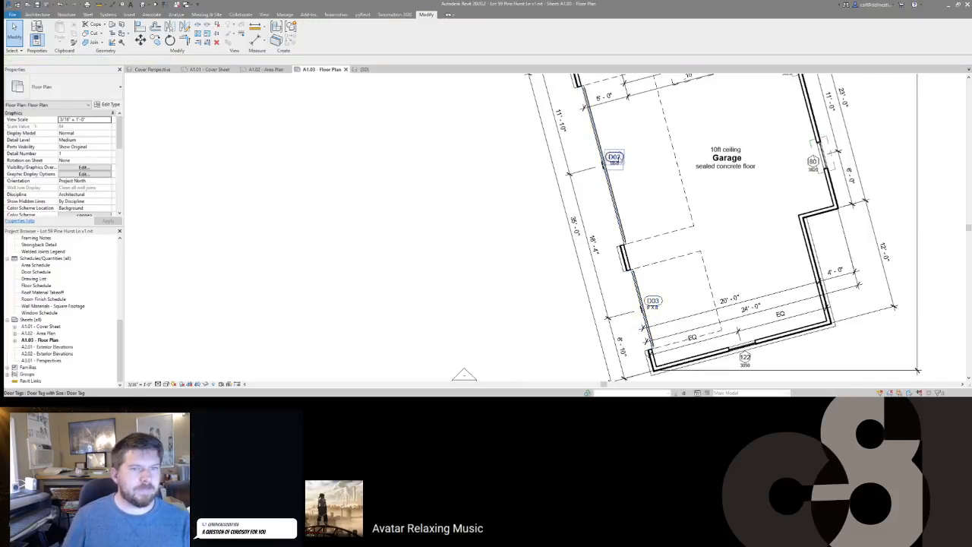
{"action": "scroll", "coordinate": [711, 224], "scroll_direction": "down", "scroll_amount": 4}
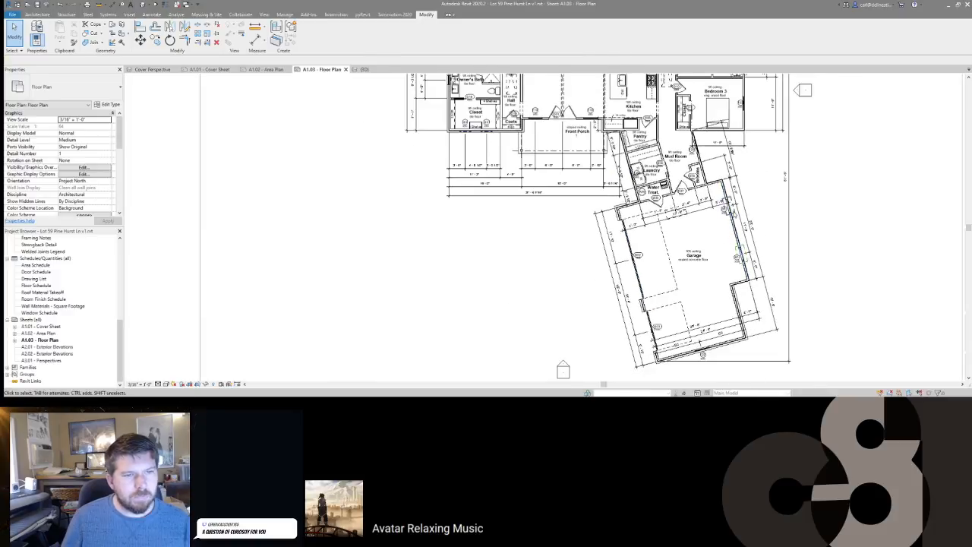
Step: Bring the Kitchen and Bedroom 3 into view, abandoning the aligned dimension tool
{"action": "scroll", "coordinate": [738, 196], "scroll_direction": "up", "scroll_amount": 4}
{"action": "middle_click_drag", "start_coordinate": [697, 168], "coordinate": [691, 196]}
{"action": "scroll", "coordinate": [691, 195], "scroll_direction": "up", "scroll_amount": 2}
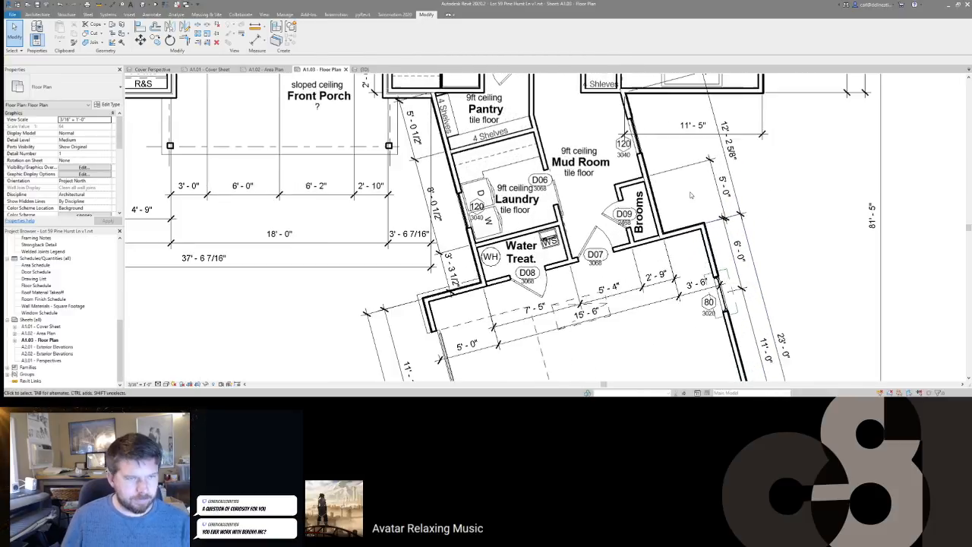
{"action": "scroll", "coordinate": [692, 196], "scroll_direction": "down", "scroll_amount": 3}
{"action": "key", "text": "d"}
{"action": "key", "text": "i"}
{"action": "scroll", "coordinate": [699, 221], "scroll_direction": "up", "scroll_amount": 3}
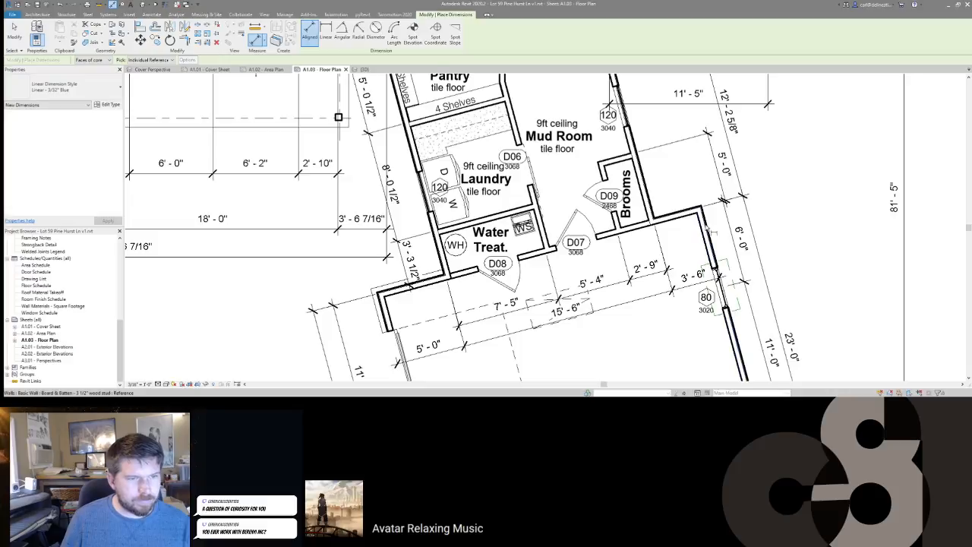
{"action": "key", "text": "Escape"}
{"action": "key", "text": "Escape"}
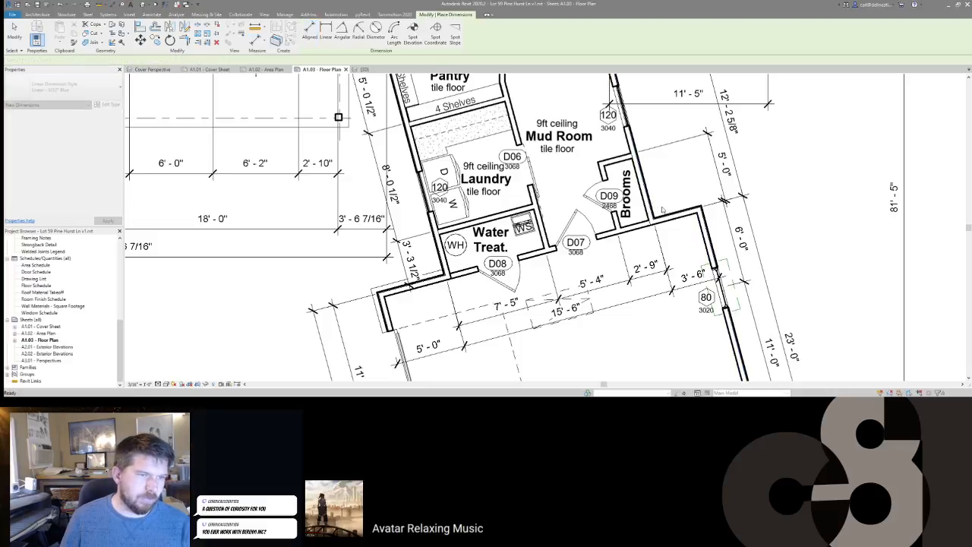
{"action": "key", "text": "d"}
{"action": "key", "text": "i"}
{"action": "scroll", "coordinate": [663, 210], "scroll_direction": "down", "scroll_amount": 2}
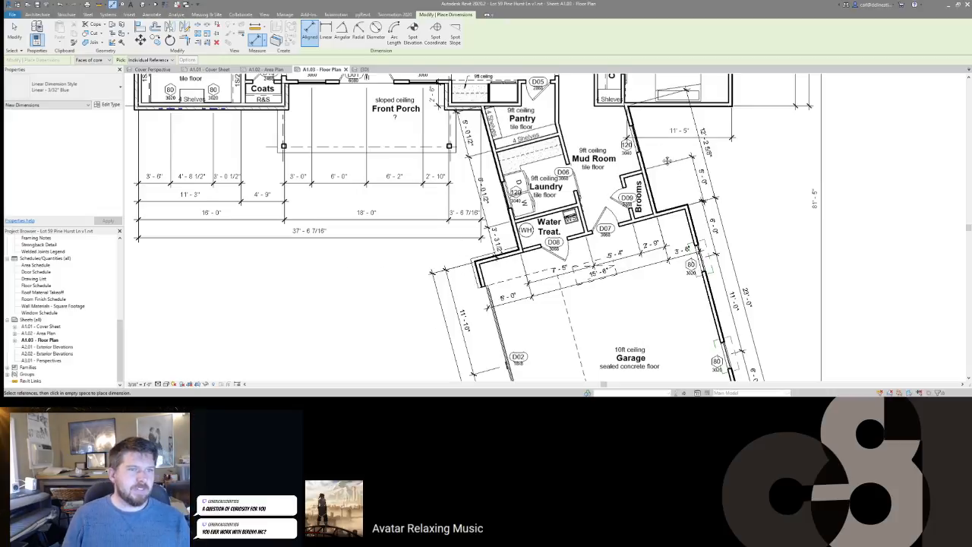
{"action": "middle_click_drag", "start_coordinate": [667, 161], "coordinate": [690, 268]}
{"action": "key", "text": "Escape"}
{"action": "key", "text": "Escape"}
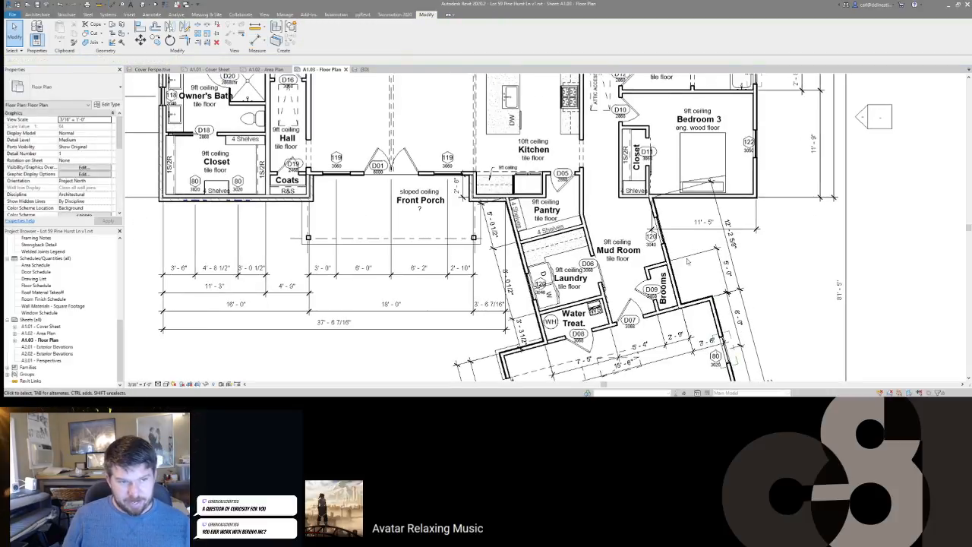
Step: Drag the 11' - 5" dimension near the Mud Room up into Bedroom 3
{"action": "left_click", "coordinate": [688, 258]}
{"action": "scroll", "coordinate": [681, 243], "scroll_direction": "up", "scroll_amount": 1}
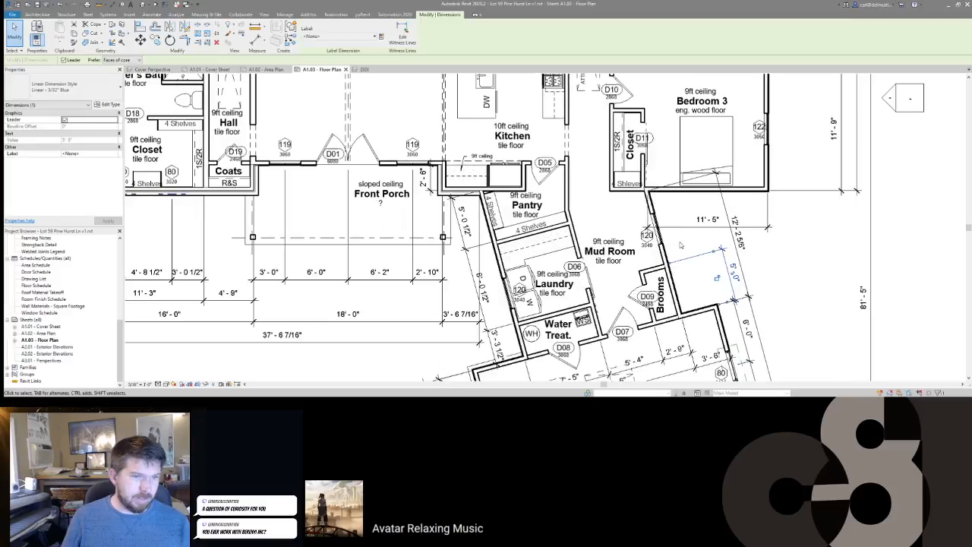
{"action": "scroll", "coordinate": [645, 163], "scroll_direction": "up", "scroll_amount": 2}
{"action": "key", "text": "Escape"}
{"action": "scroll", "coordinate": [648, 192], "scroll_direction": "up", "scroll_amount": 2}
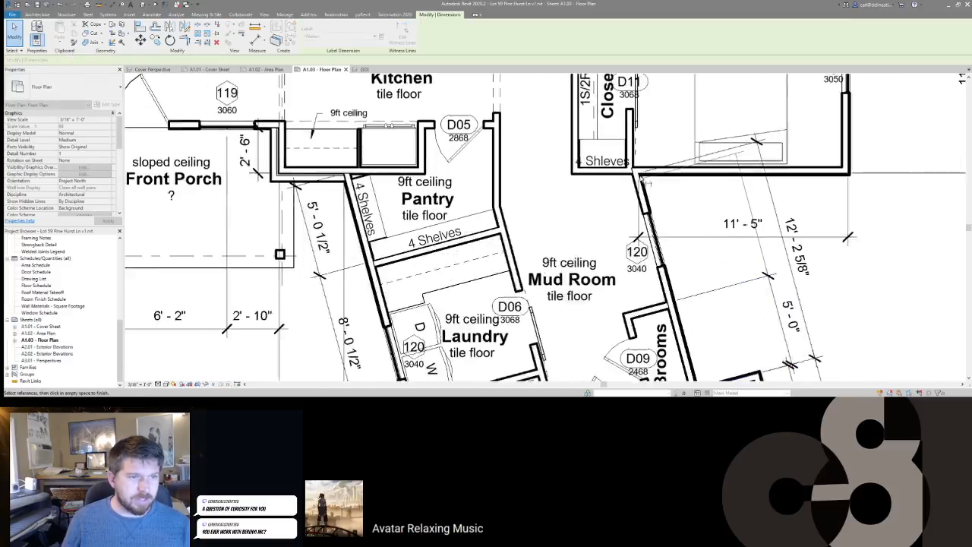
{"action": "scroll", "coordinate": [640, 176], "scroll_direction": "up", "scroll_amount": 2}
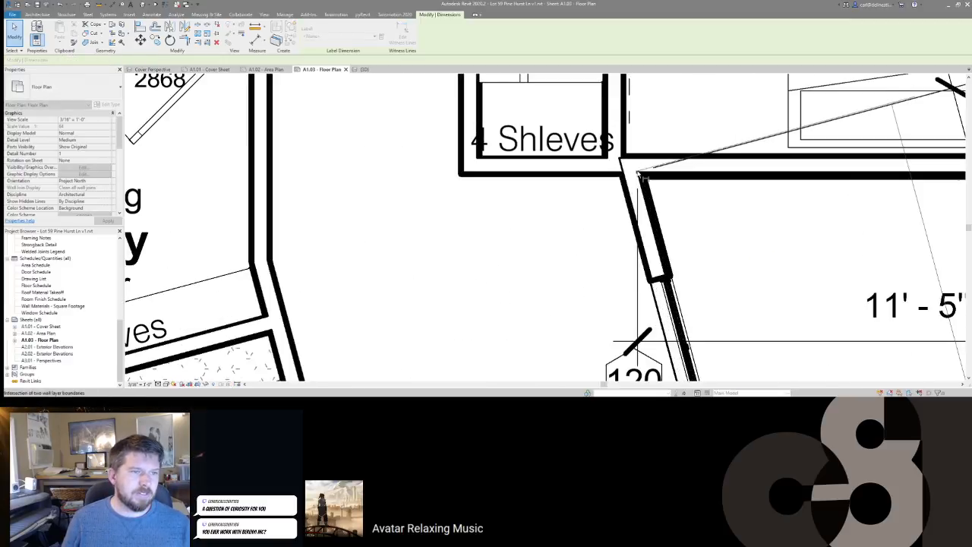
{"action": "scroll", "coordinate": [640, 176], "scroll_direction": "down", "scroll_amount": 3}
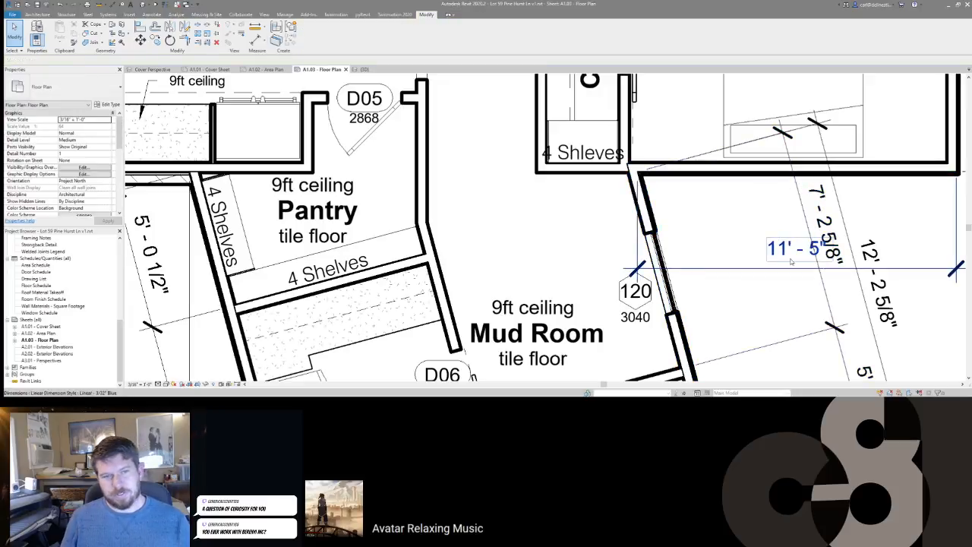
{"action": "middle_click_drag", "start_coordinate": [790, 261], "coordinate": [687, 205]}
{"action": "left_click", "coordinate": [687, 205]}
{"action": "scroll", "coordinate": [669, 215], "scroll_direction": "down", "scroll_amount": 4}
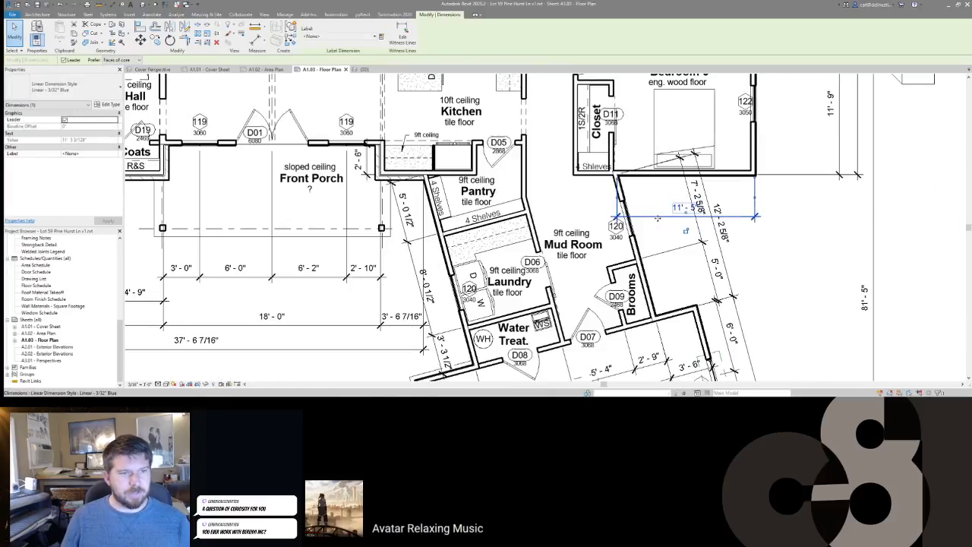
{"action": "left_click_drag", "start_coordinate": [658, 213], "coordinate": [658, 138]}
Step: Deselect the moved dimension and bring the Mud Room and Bedroom 3 area into view
{"action": "left_click", "coordinate": [740, 189]}
{"action": "middle_click_drag", "start_coordinate": [787, 206], "coordinate": [856, 233]}
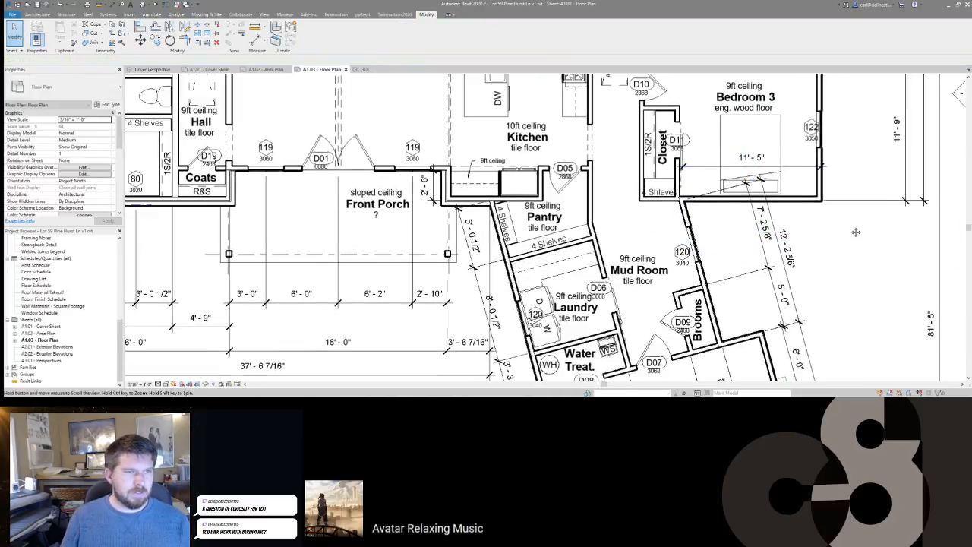
{"action": "middle_click_drag", "start_coordinate": [696, 140], "coordinate": [769, 202]}
{"action": "scroll", "coordinate": [769, 202], "scroll_direction": "down", "scroll_amount": 2}
{"action": "scroll", "coordinate": [717, 221], "scroll_direction": "up", "scroll_amount": 4}
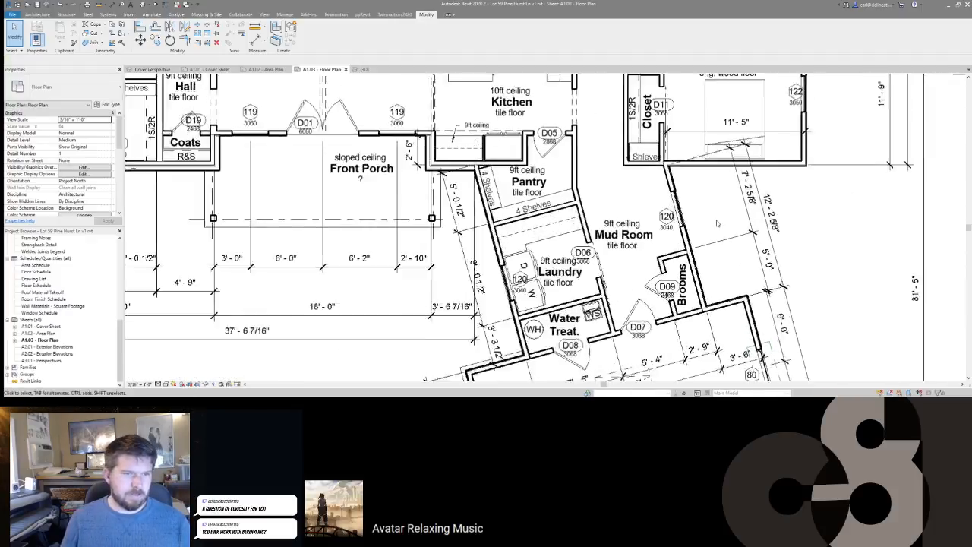
Step: Dimension from the window centre to the wall corners: 3' - 8 5/8" and 3' - 6"
{"action": "key", "text": "d"}
{"action": "key", "text": "i"}
{"action": "scroll", "coordinate": [684, 216], "scroll_direction": "up", "scroll_amount": 1}
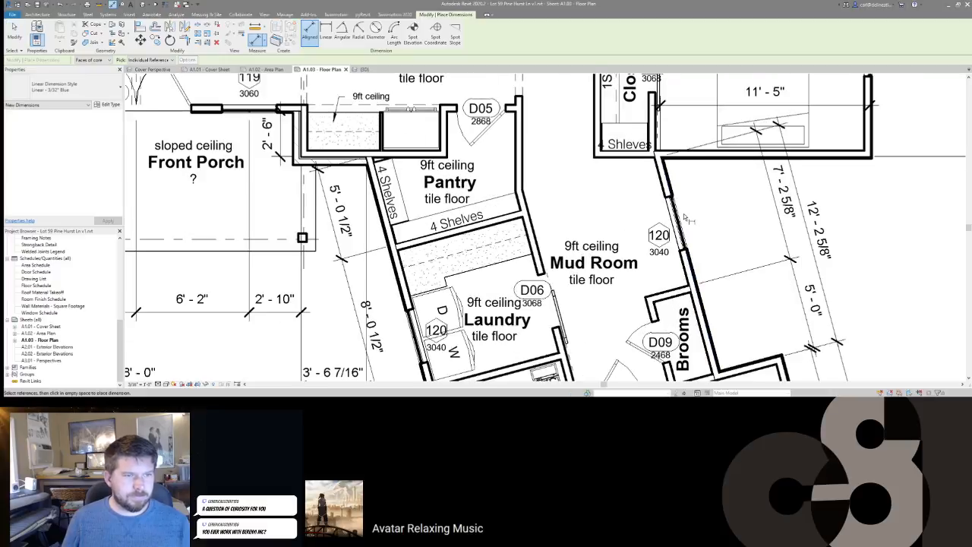
{"action": "left_click", "coordinate": [684, 228]}
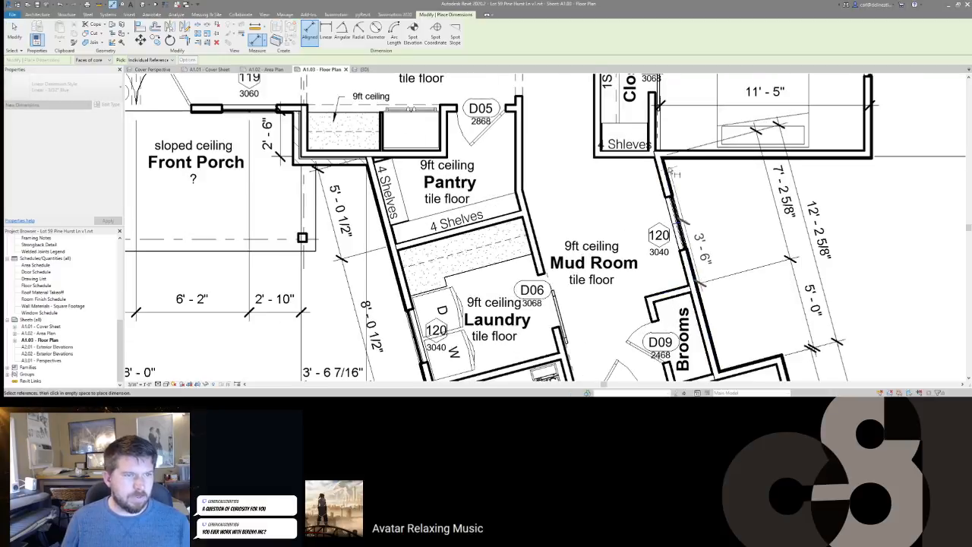
{"action": "left_click", "coordinate": [663, 157]}
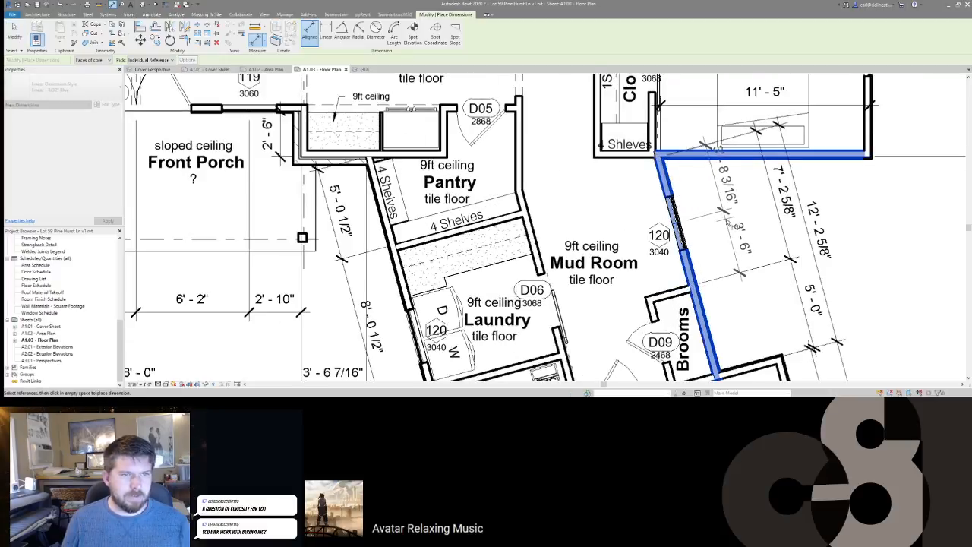
{"action": "scroll", "coordinate": [669, 164], "scroll_direction": "up", "scroll_amount": 2}
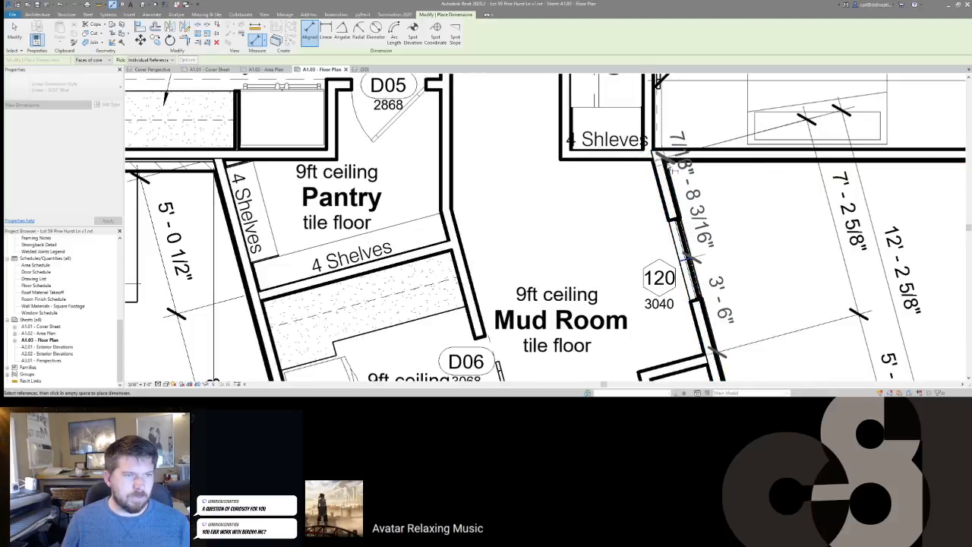
{"action": "left_click", "coordinate": [676, 170]}
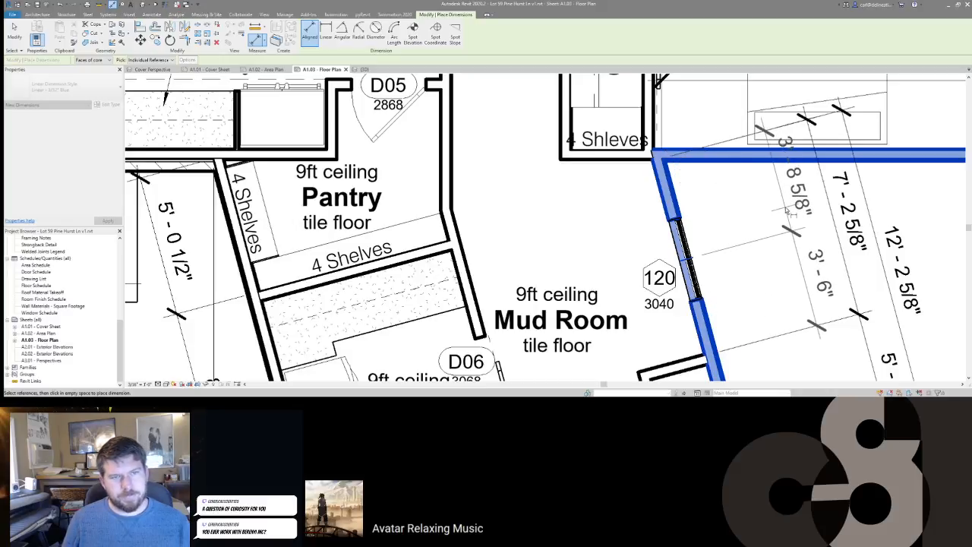
{"action": "left_click", "coordinate": [790, 213]}
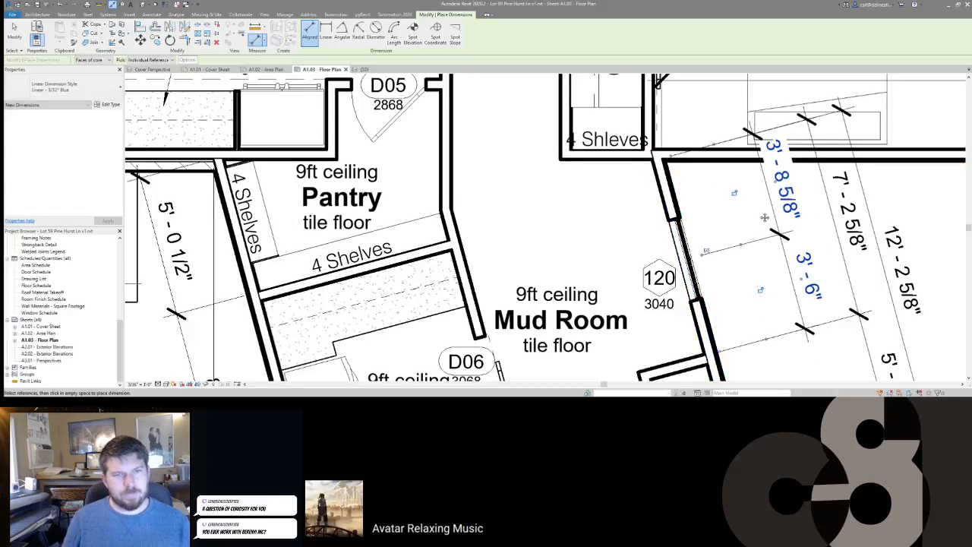
{"action": "scroll", "coordinate": [732, 198], "scroll_direction": "down", "scroll_amount": 2}
{"action": "scroll", "coordinate": [732, 199], "scroll_direction": "down", "scroll_amount": 1}
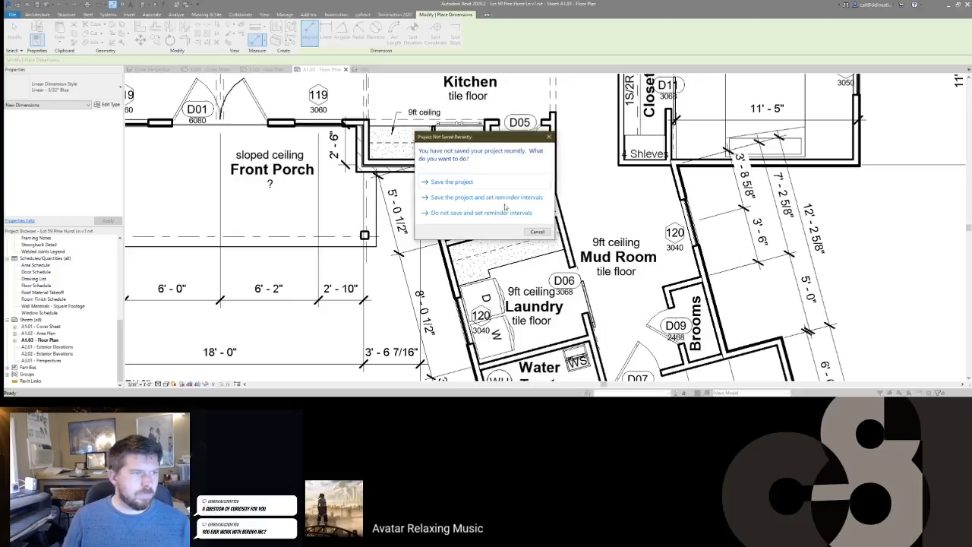
Step: Save the project, then select the horizontal closet wall at the Mud Room corner
{"action": "left_click", "coordinate": [483, 186]}
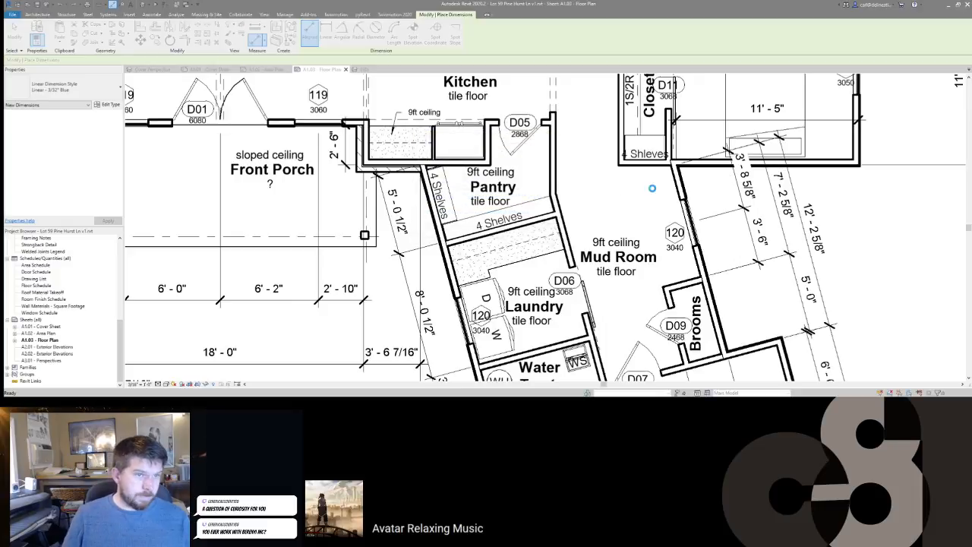
{"action": "key", "text": "Escape"}
{"action": "key", "text": "Escape"}
{"action": "left_click", "coordinate": [700, 258]}
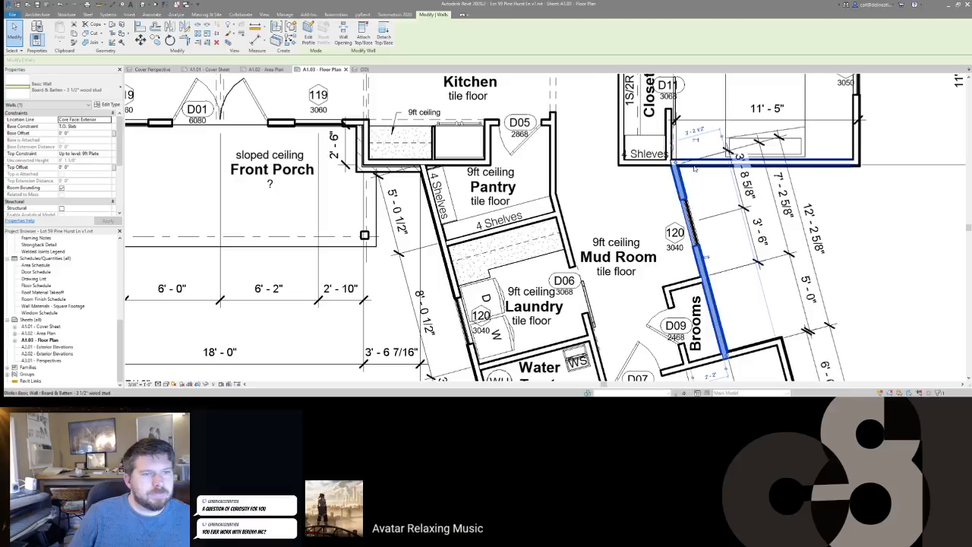
{"action": "left_click", "coordinate": [696, 168]}
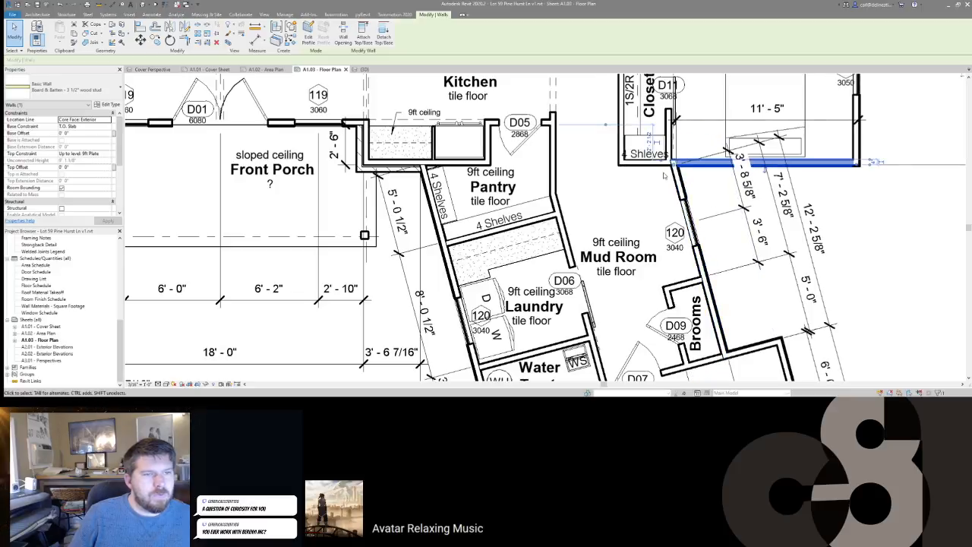
{"action": "scroll", "coordinate": [669, 174], "scroll_direction": "up", "scroll_amount": 4}
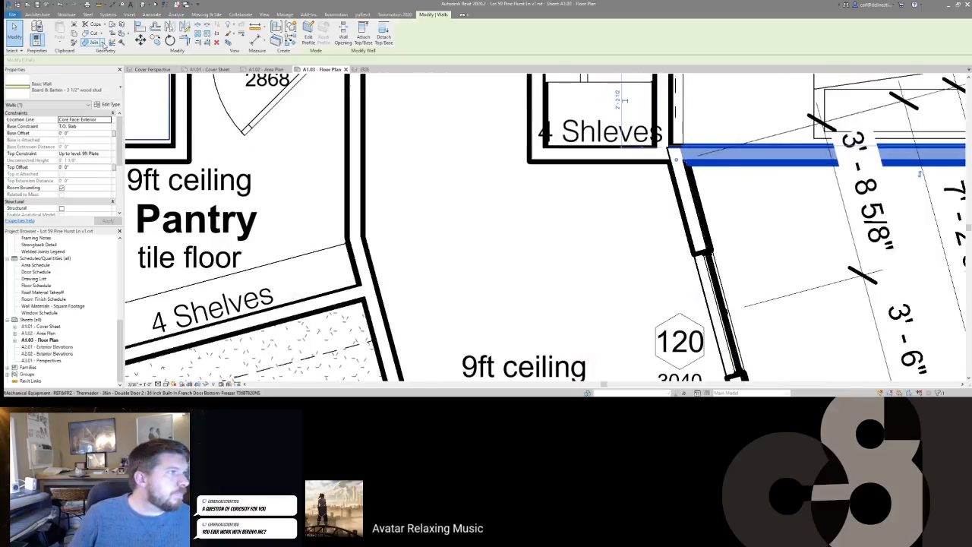
Step: Cycle the Wall Joins configurations at the closet corner and apply a different join
{"action": "left_click", "coordinate": [102, 43]}
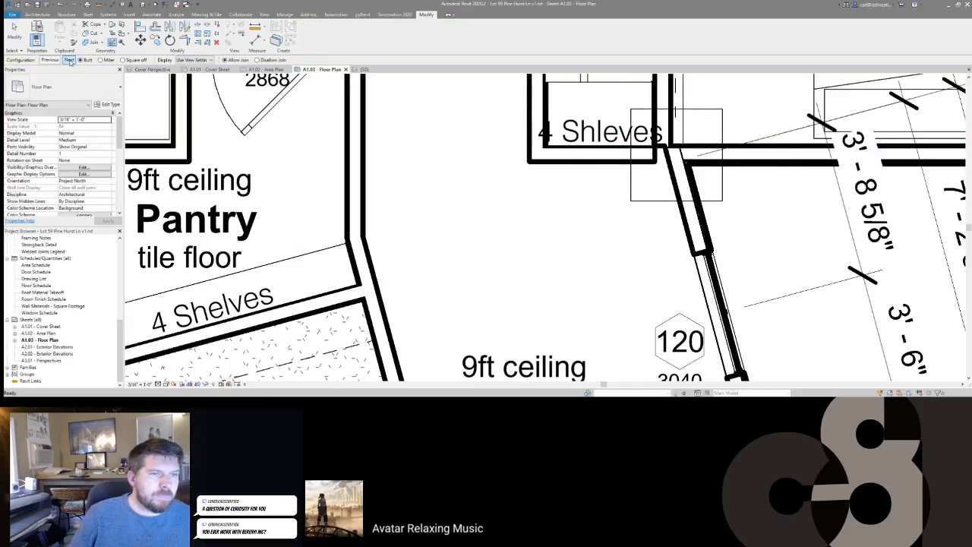
{"action": "left_click", "coordinate": [69, 60]}
{"action": "left_click", "coordinate": [69, 60]}
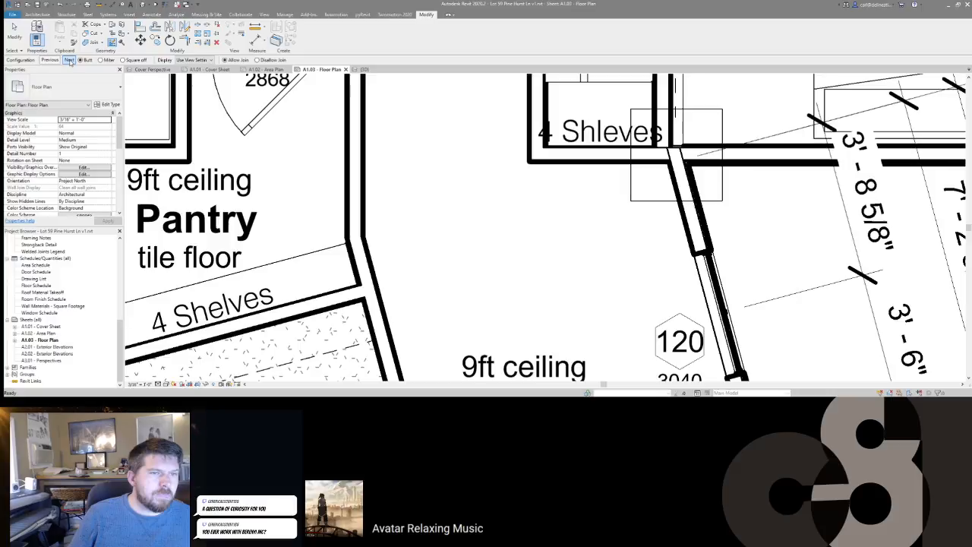
{"action": "left_click", "coordinate": [69, 60]}
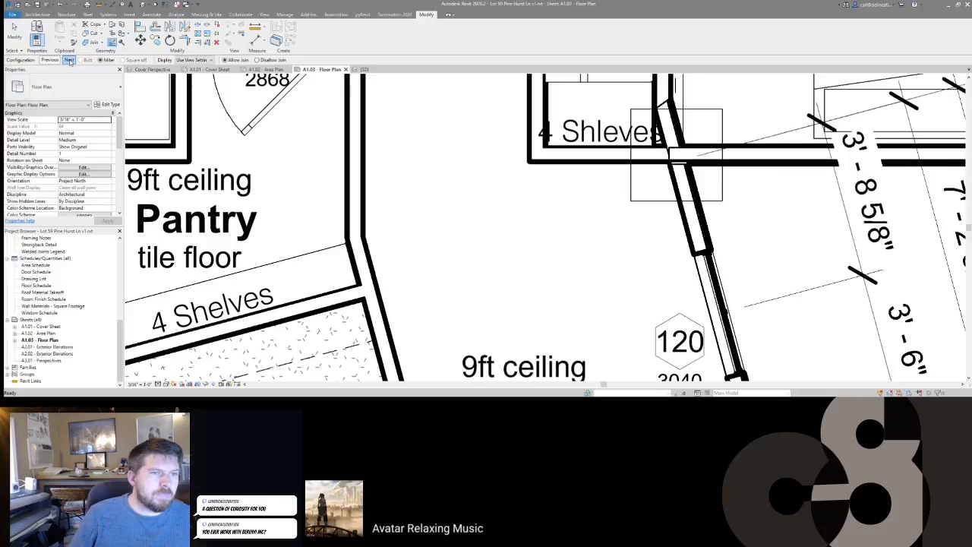
{"action": "left_click", "coordinate": [69, 60]}
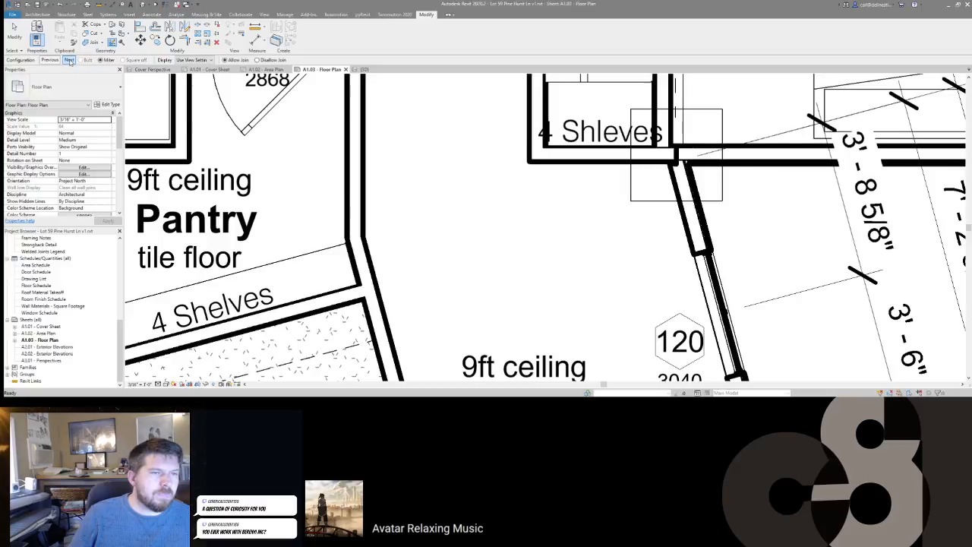
{"action": "left_click", "coordinate": [557, 221]}
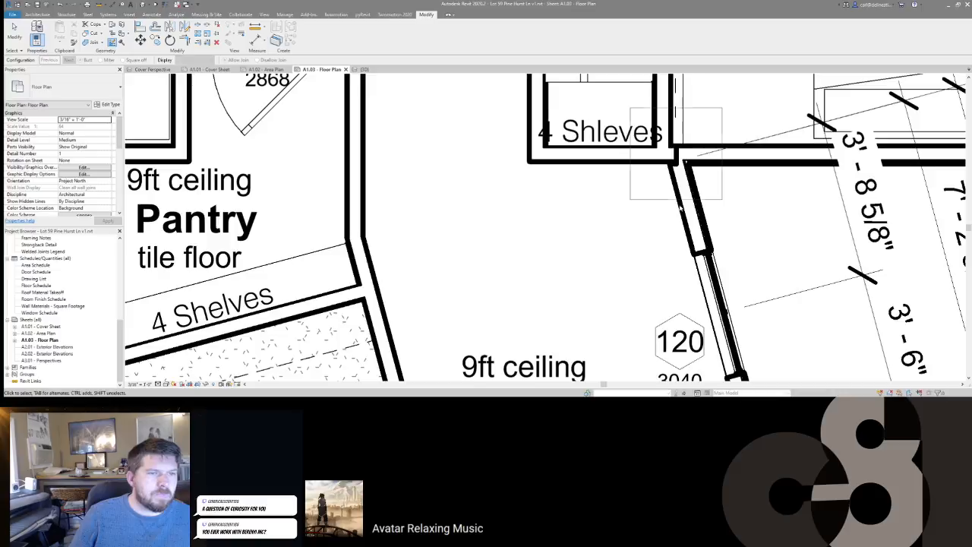
{"action": "left_click", "coordinate": [633, 164]}
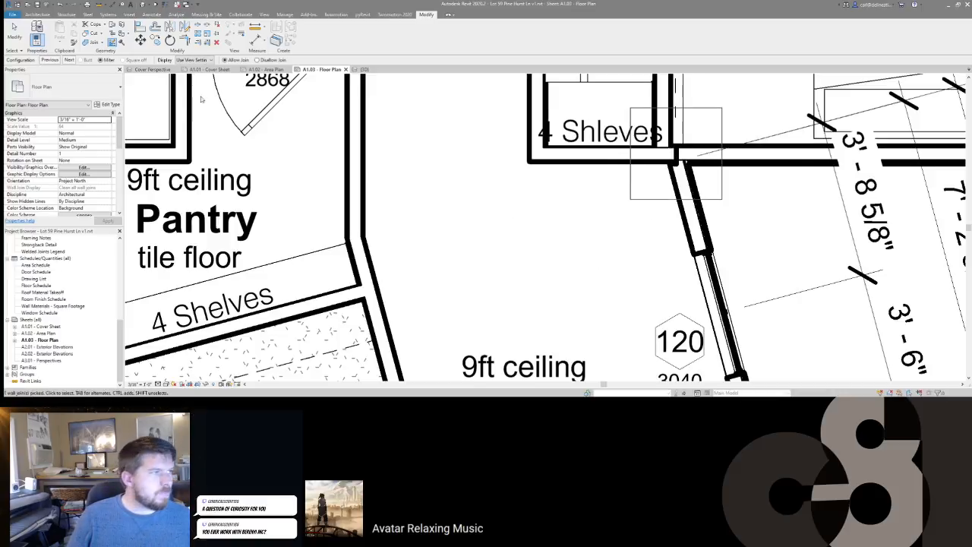
{"action": "left_click", "coordinate": [68, 60]}
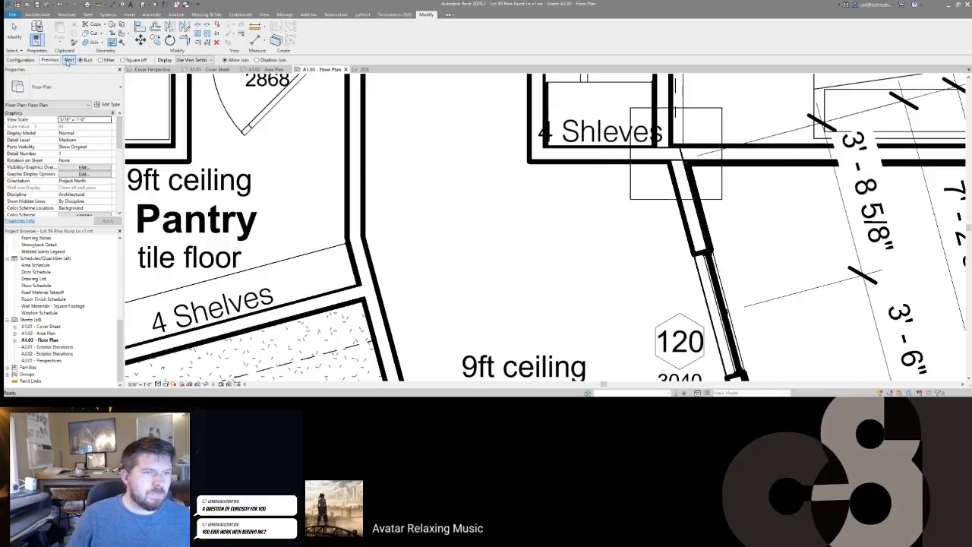
{"action": "left_click", "coordinate": [543, 222]}
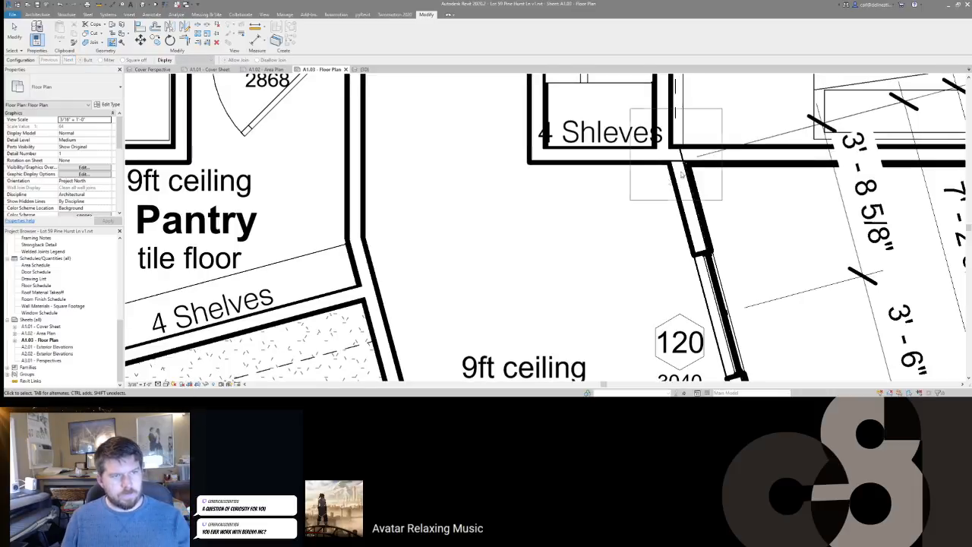
{"action": "key", "text": "Escape"}
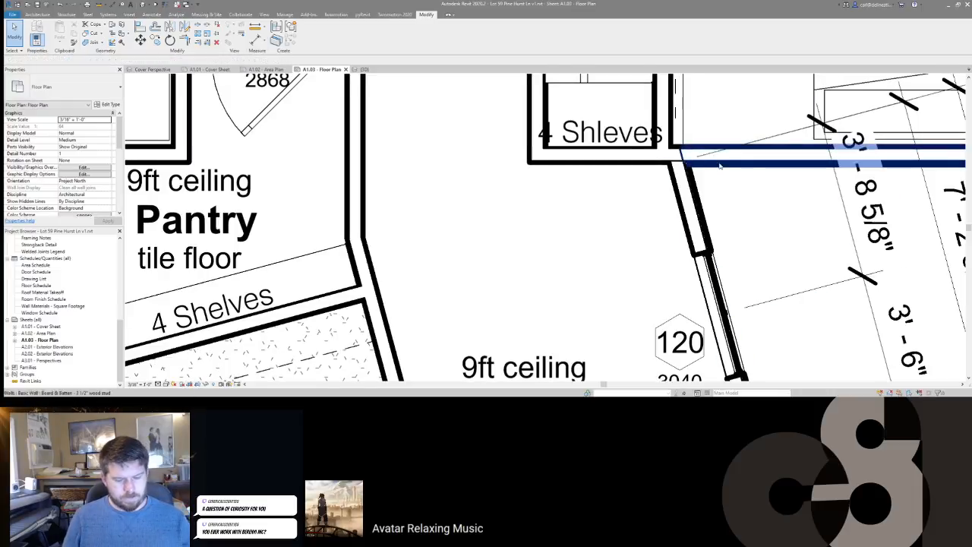
Step: Join the geometry of the horizontal closet wall and the angled Mud Room wall
{"action": "key", "text": "j"}
{"action": "key", "text": "g"}
{"action": "left_click", "coordinate": [668, 162]}
{"action": "left_click", "coordinate": [668, 162]}
{"action": "key", "text": "Escape"}
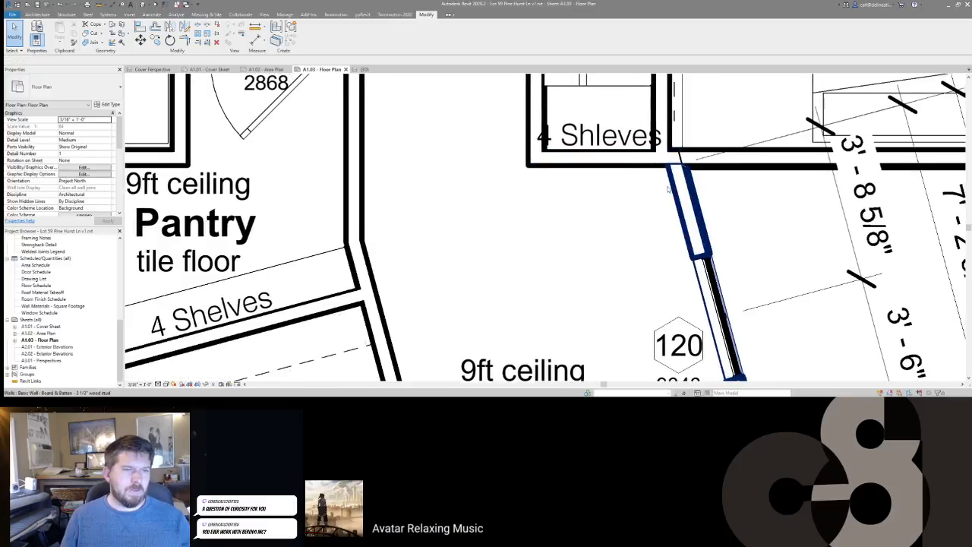
{"action": "scroll", "coordinate": [665, 199], "scroll_direction": "down", "scroll_amount": 3}
{"action": "scroll", "coordinate": [588, 198], "scroll_direction": "down", "scroll_amount": 1}
{"action": "middle_click_drag", "start_coordinate": [588, 198], "coordinate": [621, 227]}
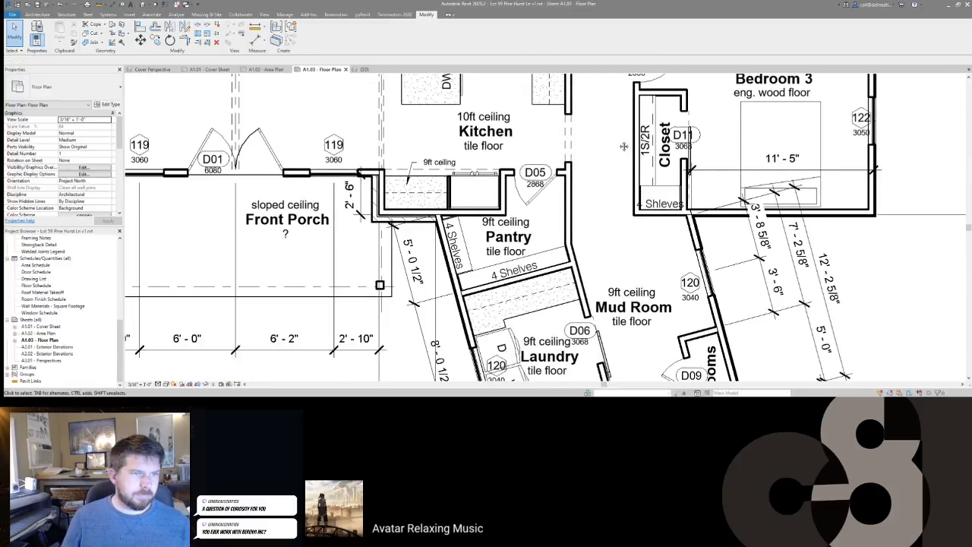
Step: Drag the 11' - 5" dimension in Bedroom 3 slightly lower
{"action": "scroll", "coordinate": [624, 146], "scroll_direction": "down", "scroll_amount": 6}
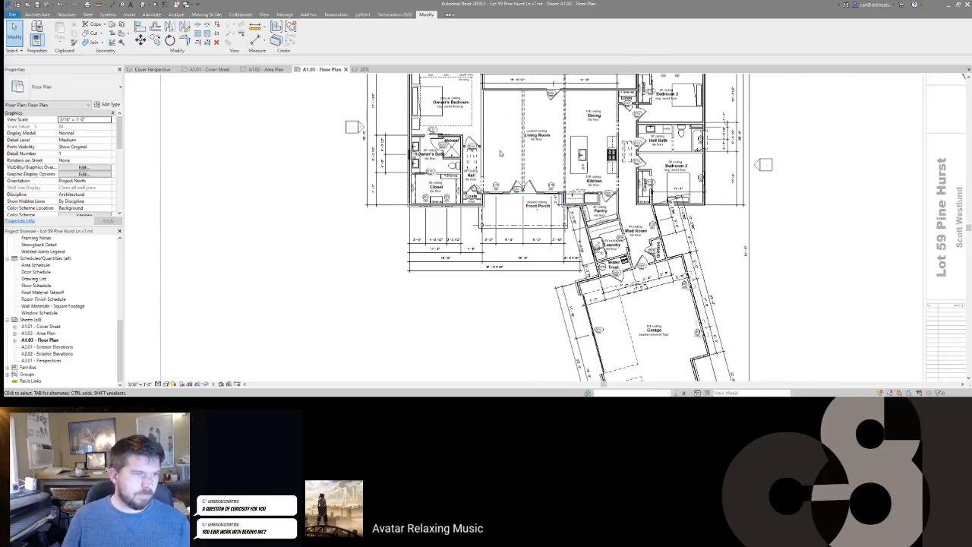
{"action": "scroll", "coordinate": [537, 146], "scroll_direction": "up", "scroll_amount": 1}
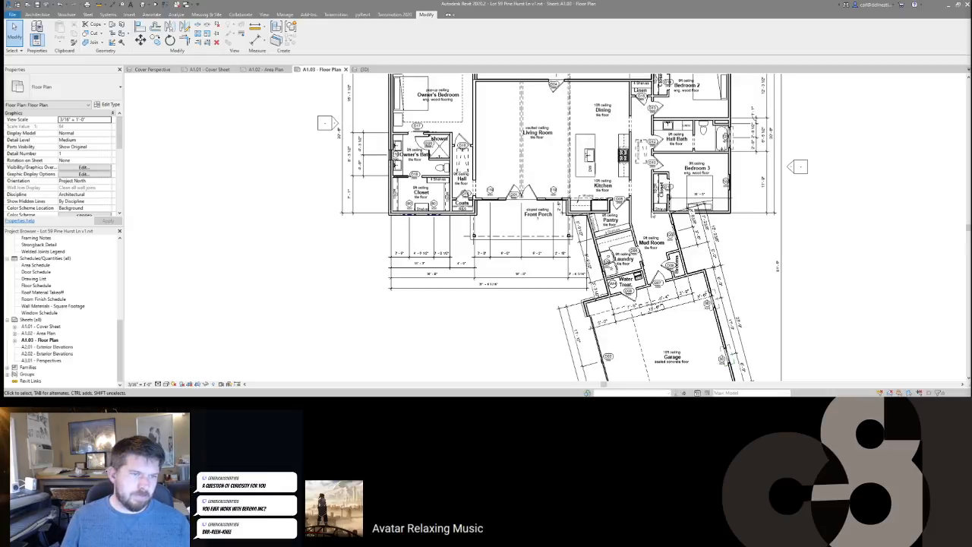
{"action": "scroll", "coordinate": [669, 196], "scroll_direction": "up", "scroll_amount": 4}
{"action": "left_click", "coordinate": [662, 210]}
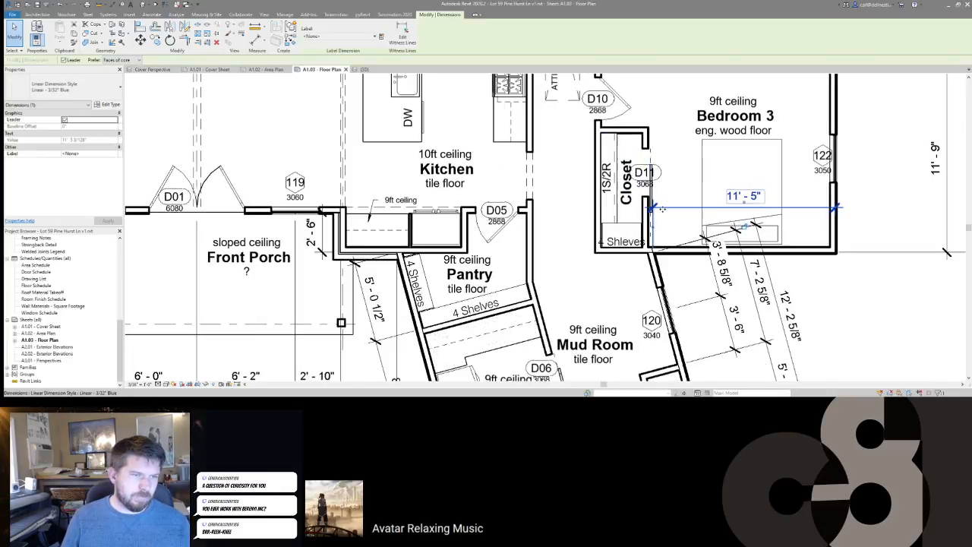
{"action": "scroll", "coordinate": [699, 184], "scroll_direction": "down", "scroll_amount": 1}
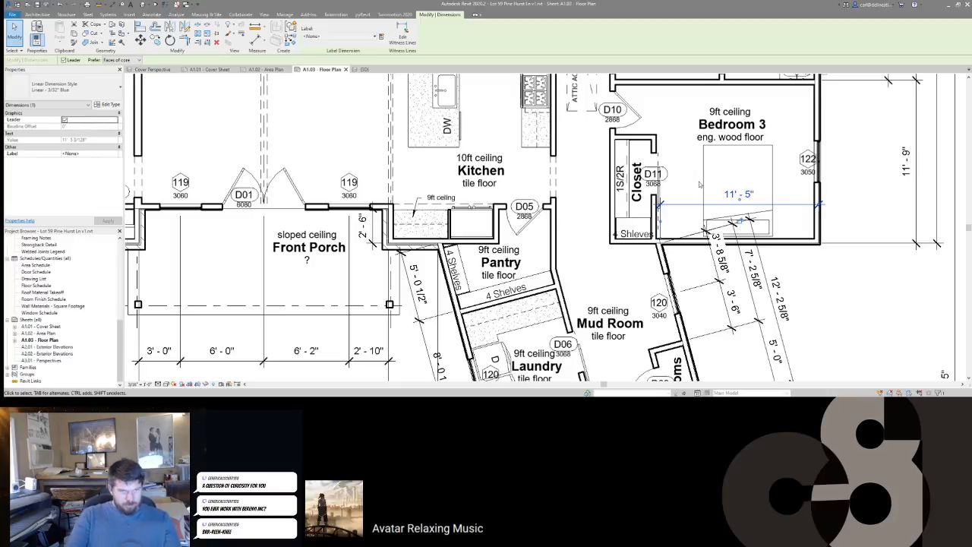
{"action": "left_click_drag", "start_coordinate": [687, 205], "coordinate": [689, 214]}
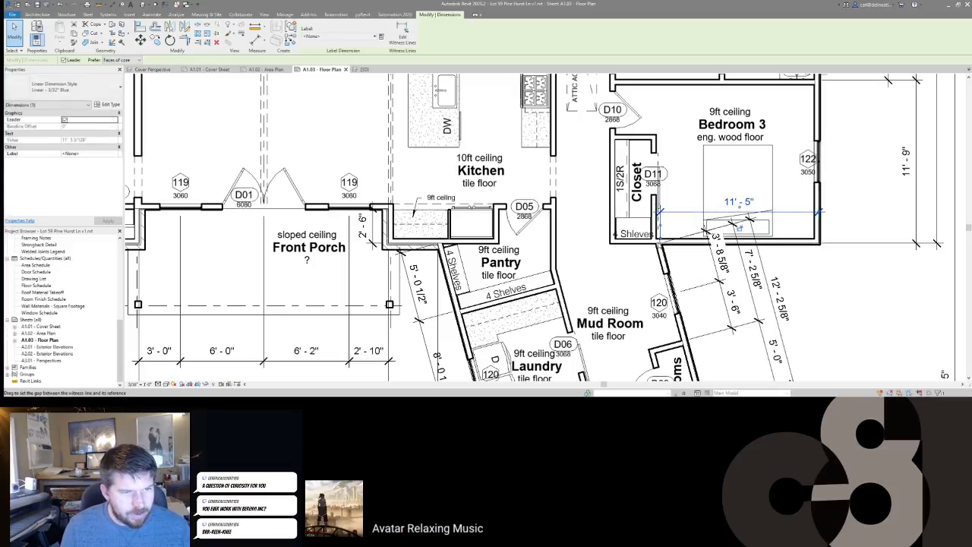
{"action": "key", "text": "d"}
{"action": "key", "text": "i"}
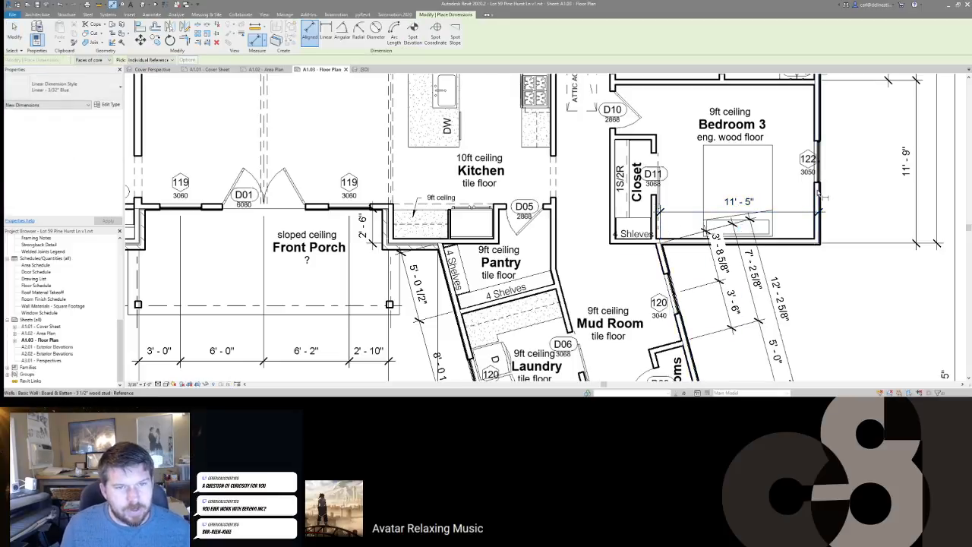
Step: Place a chained dimension from the closet wall across Bedroom 3: 2' - 11 1/2" and 12' - 0 1/2"
{"action": "scroll", "coordinate": [654, 150], "scroll_direction": "up", "scroll_amount": 3}
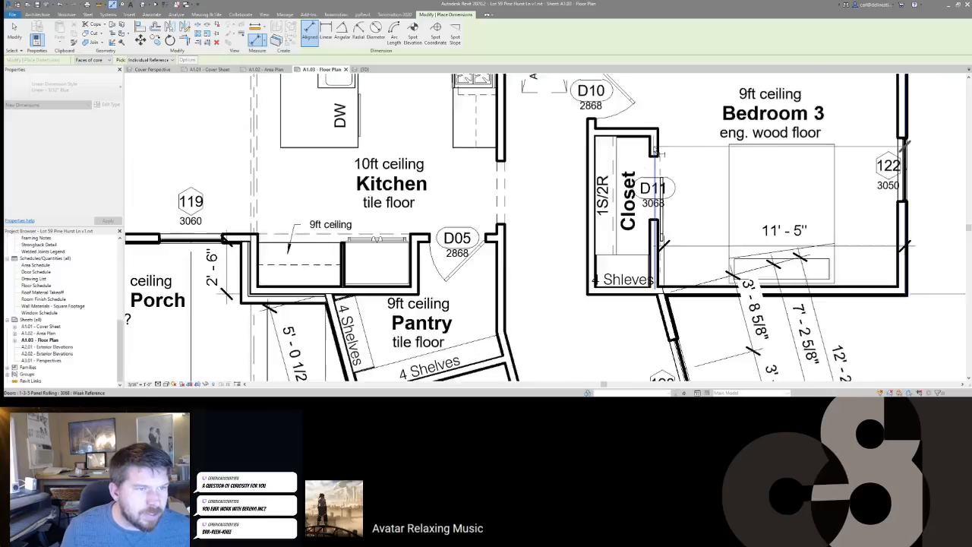
{"action": "left_click", "coordinate": [654, 151]}
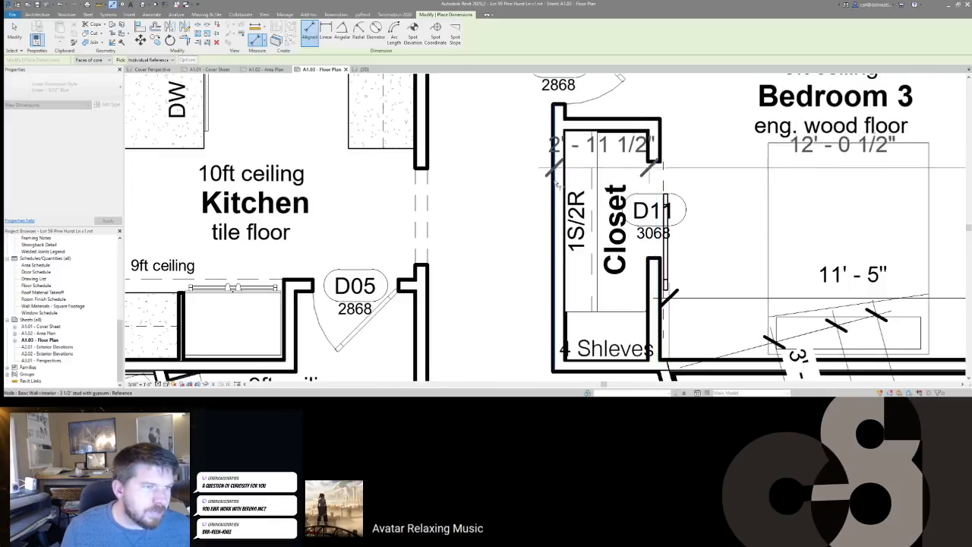
{"action": "scroll", "coordinate": [602, 266], "scroll_direction": "down", "scroll_amount": 3}
{"action": "scroll", "coordinate": [601, 266], "scroll_direction": "down", "scroll_amount": 3}
{"action": "scroll", "coordinate": [597, 251], "scroll_direction": "up", "scroll_amount": 3}
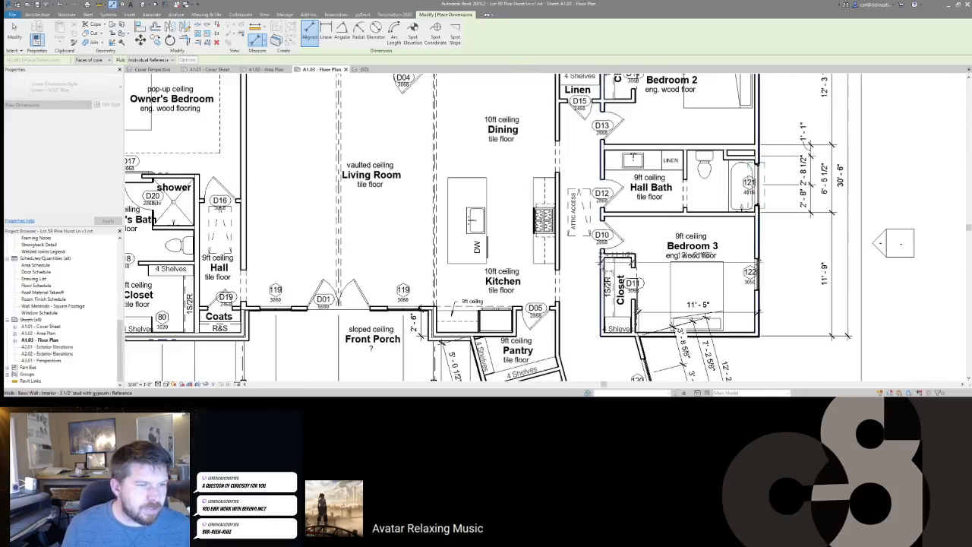
{"action": "middle_click_drag", "start_coordinate": [594, 254], "coordinate": [599, 190]}
{"action": "scroll", "coordinate": [598, 192], "scroll_direction": "up", "scroll_amount": 1}
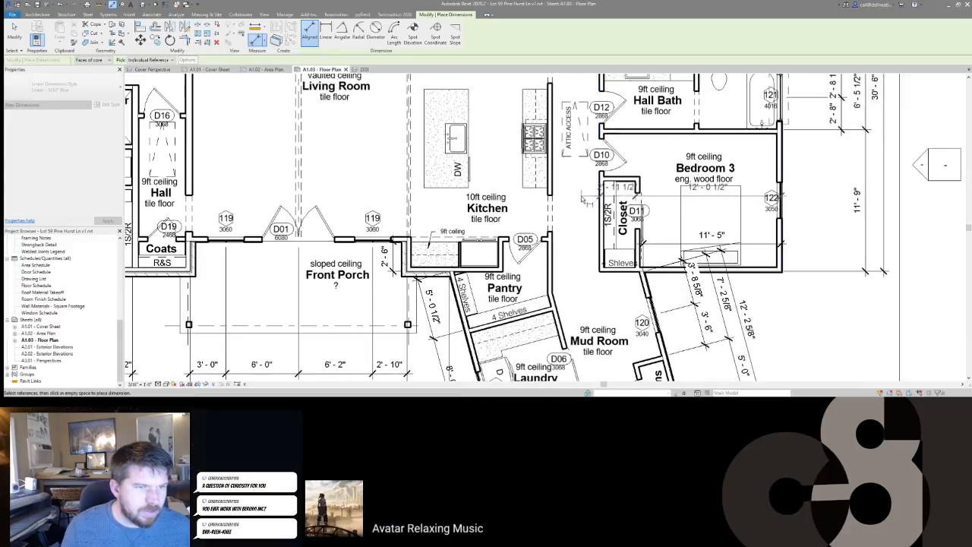
{"action": "left_click", "coordinate": [583, 200]}
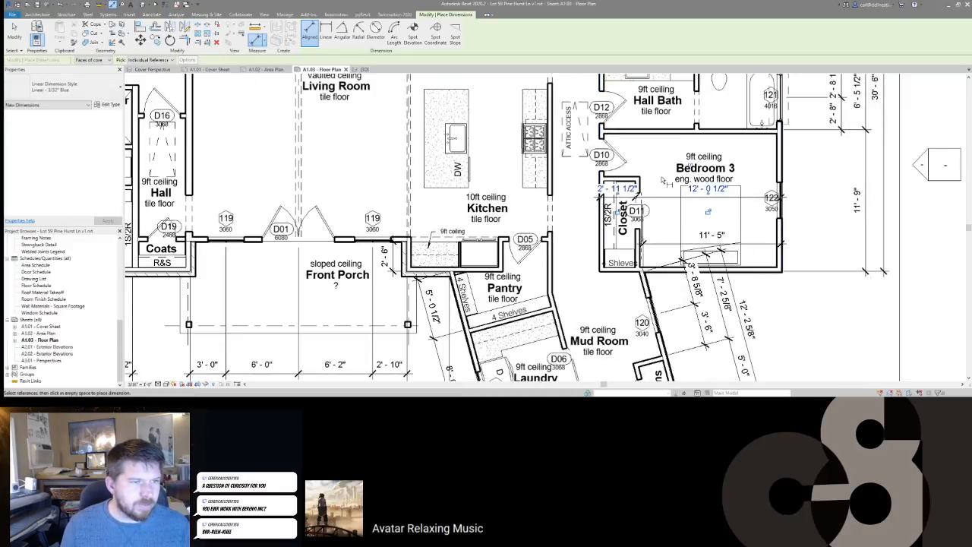
{"action": "key", "text": "Escape"}
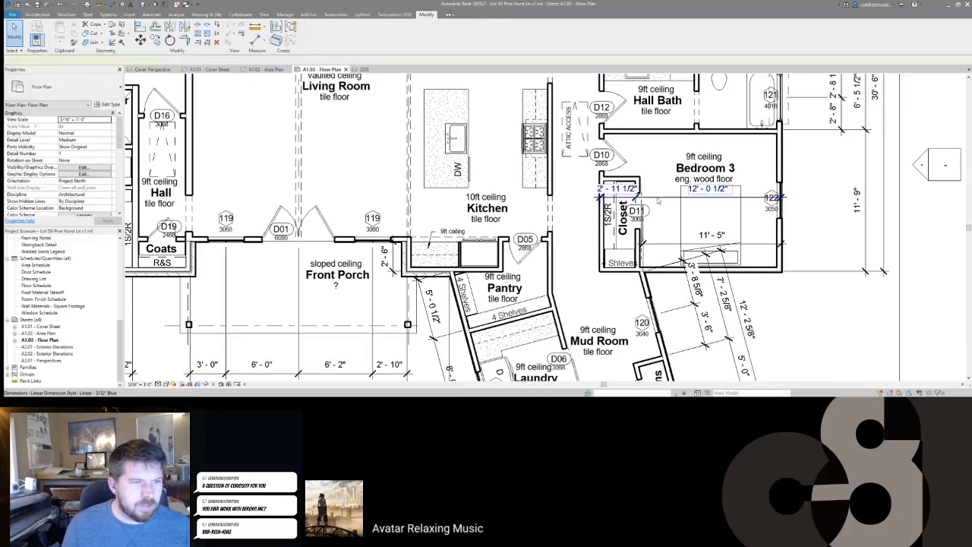
Step: Move the 12' - 0 1/2" dimension lower in Bedroom 3, then select the Closet room tag
{"action": "left_click", "coordinate": [660, 196]}
{"action": "left_click_drag", "start_coordinate": [660, 198], "coordinate": [656, 226]}
{"action": "key", "text": "Escape"}
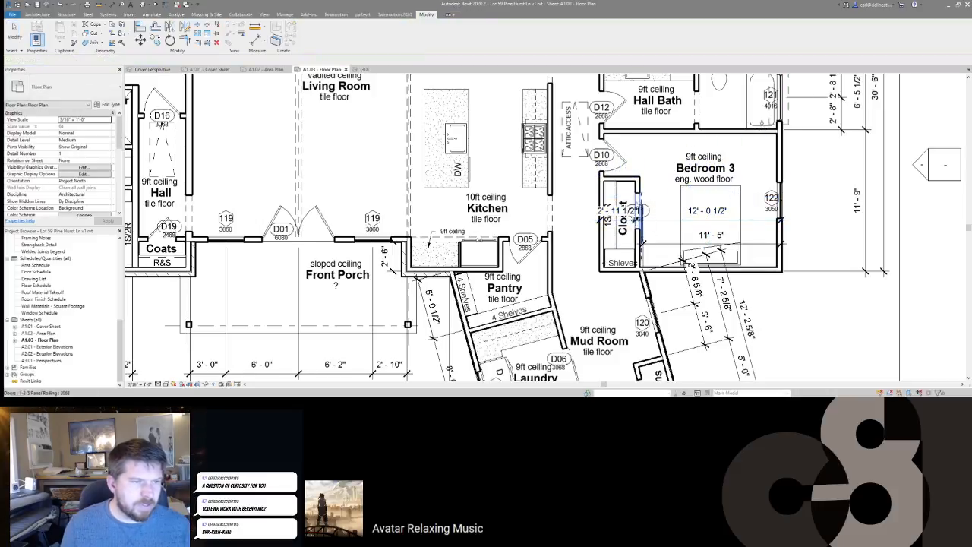
{"action": "left_click", "coordinate": [624, 217]}
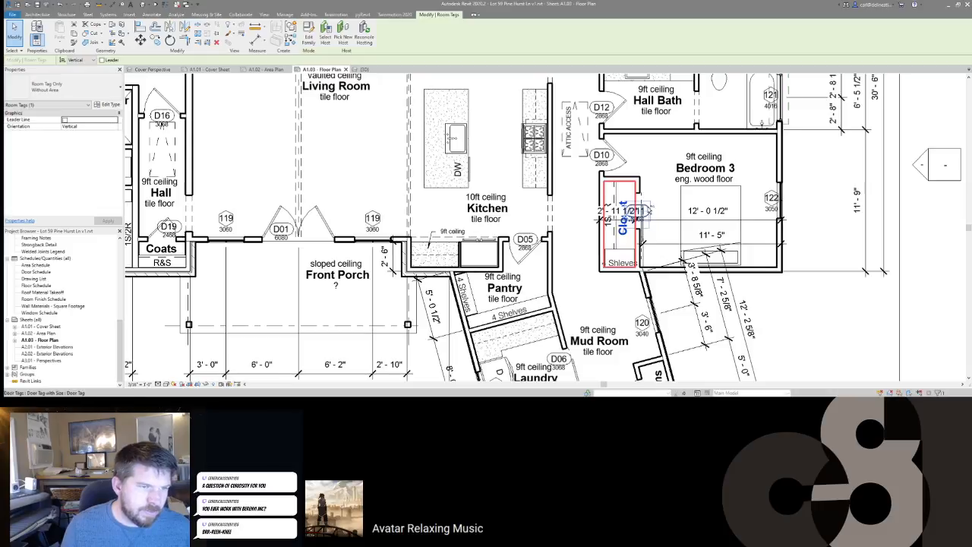
Step: Nudge the Closet room tag and D11 door tag upward
{"action": "left_click", "coordinate": [648, 210], "text": "ctrl"}
{"action": "key", "text": "Up"}
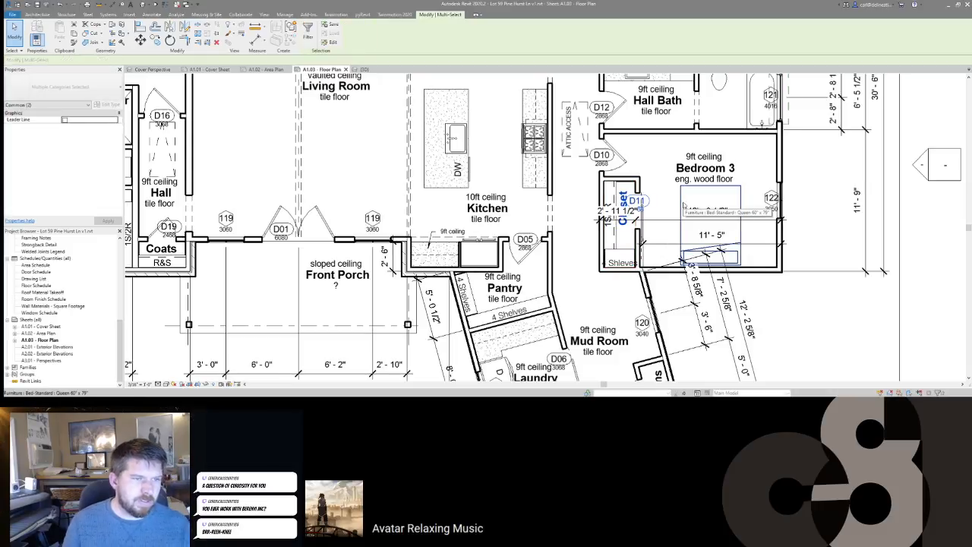
{"action": "key", "text": "Escape"}
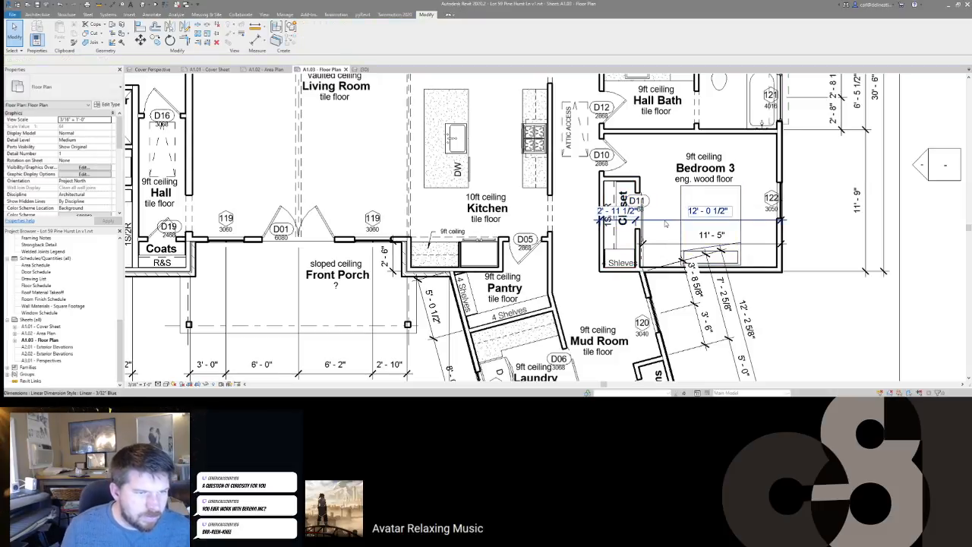
Step: Move the Bedroom 3 dimension string up near the top wall, with the D10 tag above it
{"action": "middle_click_drag", "start_coordinate": [665, 223], "coordinate": [709, 219]}
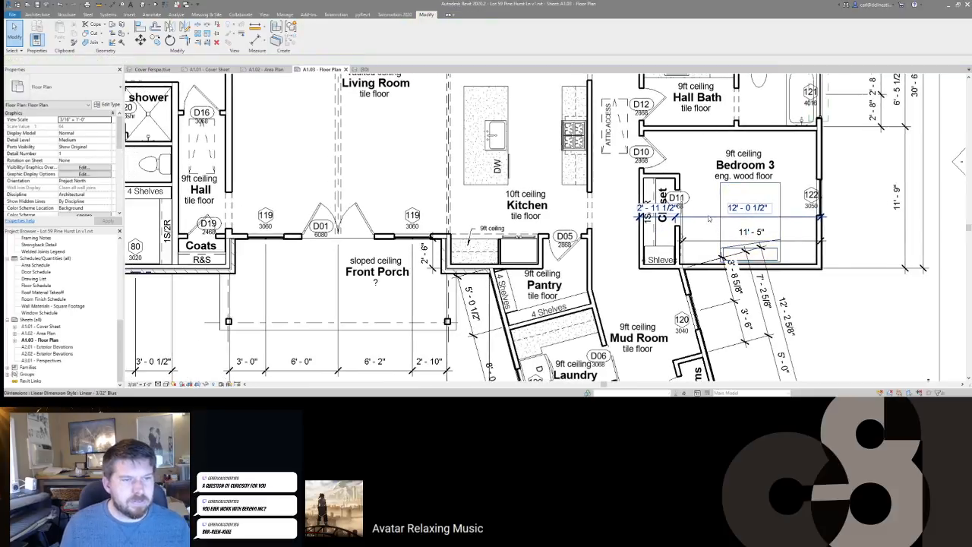
{"action": "left_click_drag", "start_coordinate": [709, 219], "coordinate": [706, 162]}
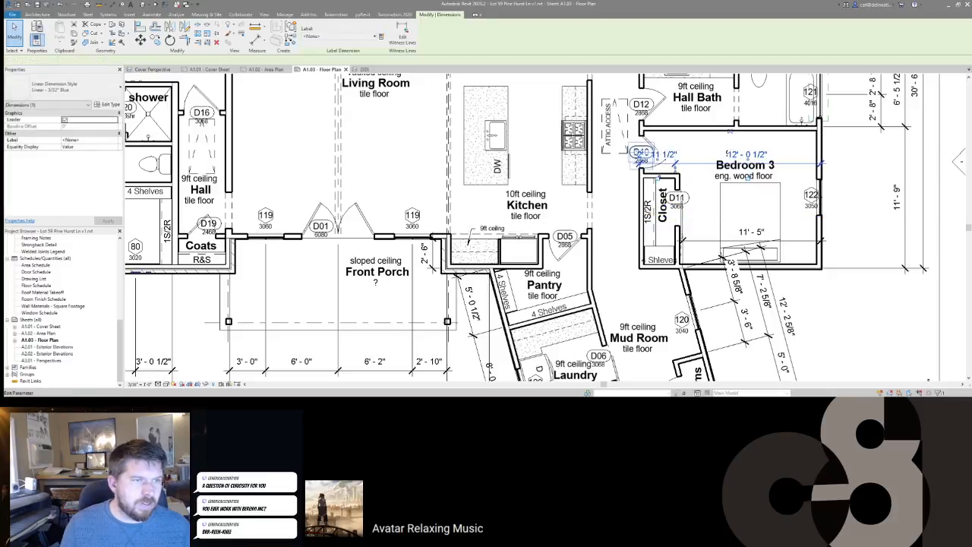
{"action": "left_click", "coordinate": [640, 154]}
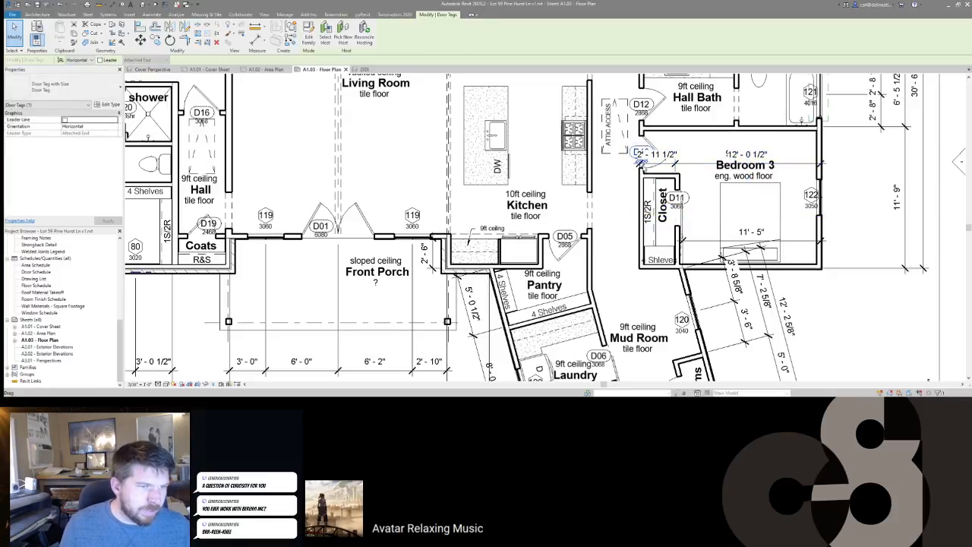
{"action": "left_click_drag", "start_coordinate": [655, 154], "coordinate": [667, 139]}
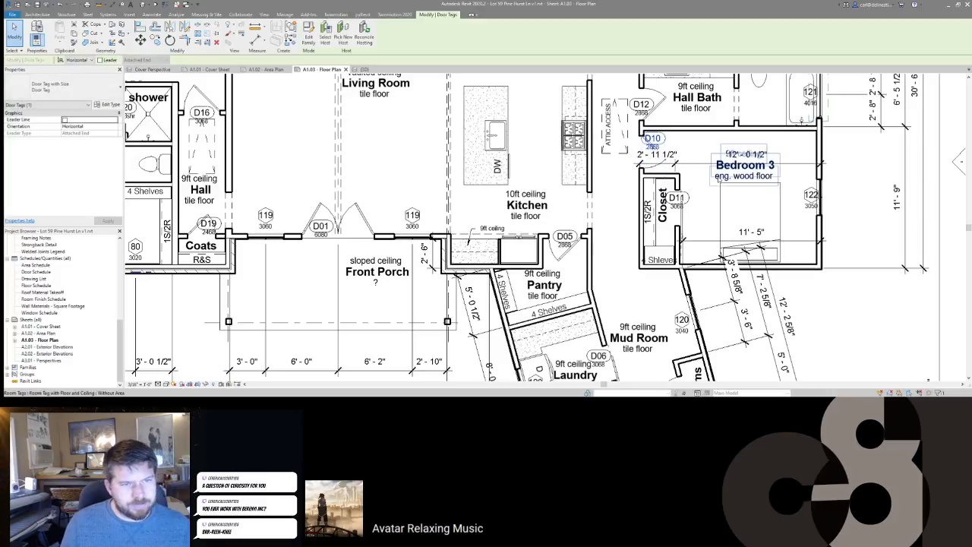
Step: Nudge the Bedroom 3 room tag into a clear position below the dimension
{"action": "left_click", "coordinate": [719, 180]}
{"action": "key", "text": "Down"}
{"action": "key", "text": "Down"}
{"action": "key", "text": "Down"}
{"action": "key", "text": "Down"}
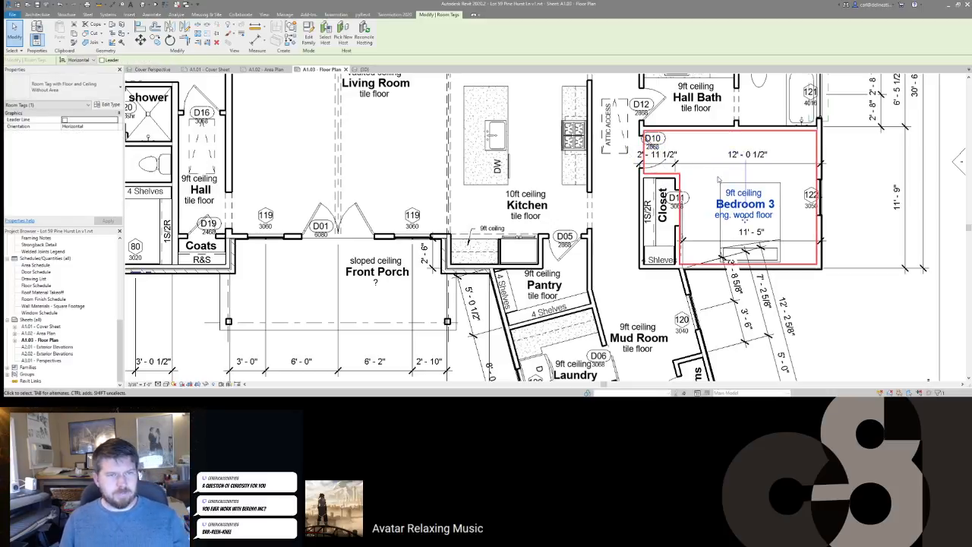
{"action": "key", "text": "Up"}
{"action": "key", "text": "Escape"}
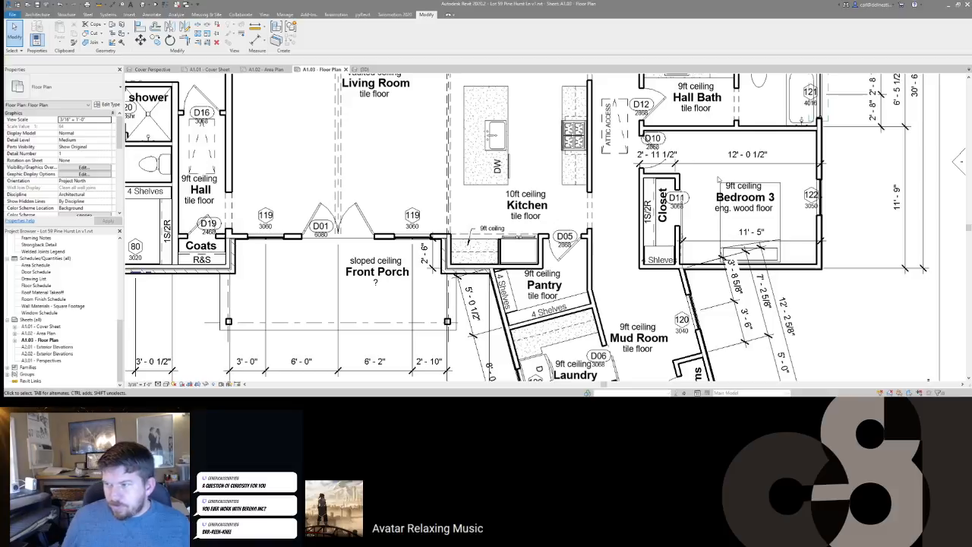
{"action": "middle_click_drag", "start_coordinate": [653, 140], "coordinate": [639, 207]}
{"action": "middle_click_drag", "start_coordinate": [688, 165], "coordinate": [600, 179]}
{"action": "scroll", "coordinate": [601, 179], "scroll_direction": "down", "scroll_amount": 1}
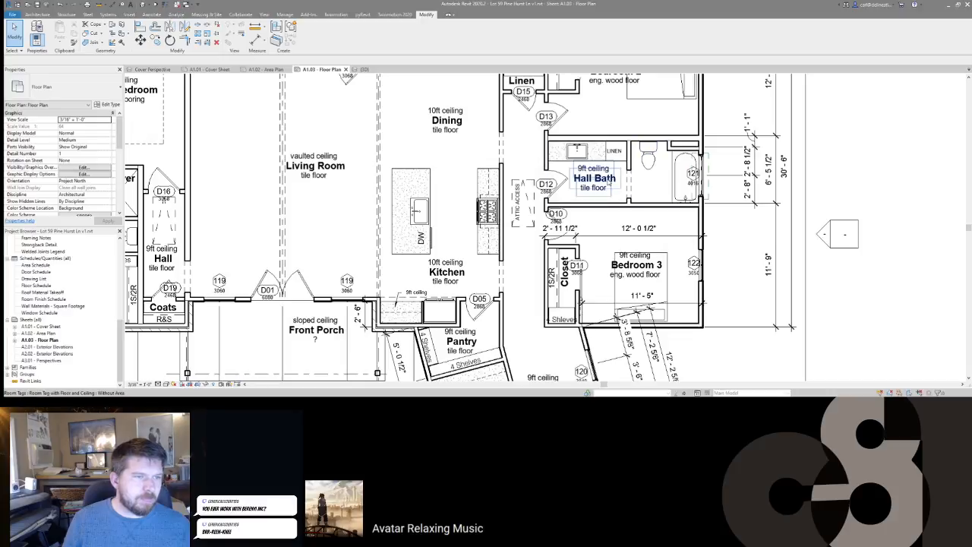
{"action": "middle_click_drag", "start_coordinate": [585, 141], "coordinate": [660, 129]}
{"action": "middle_click_drag", "start_coordinate": [646, 225], "coordinate": [646, 152]}
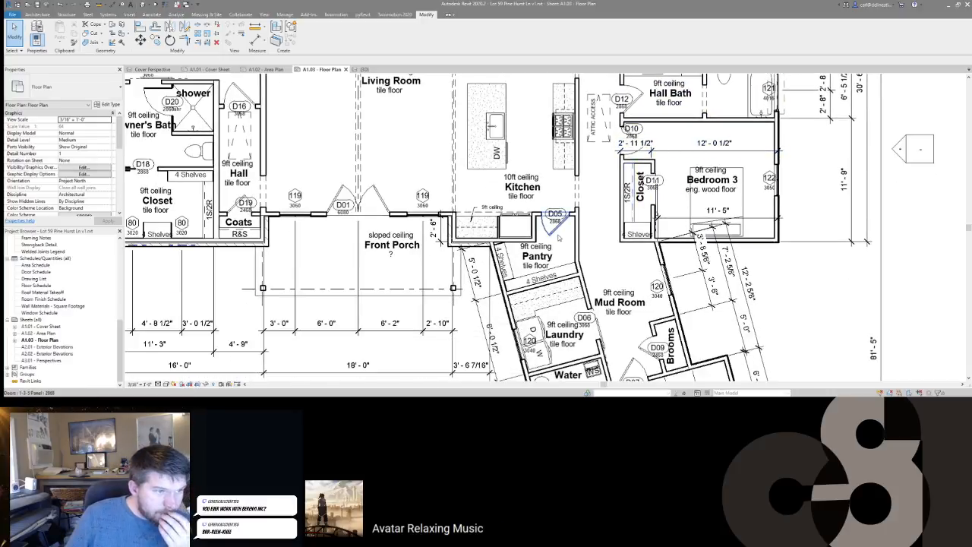
{"action": "middle_click_drag", "start_coordinate": [594, 256], "coordinate": [593, 179]}
{"action": "scroll", "coordinate": [594, 180], "scroll_direction": "down", "scroll_amount": 2}
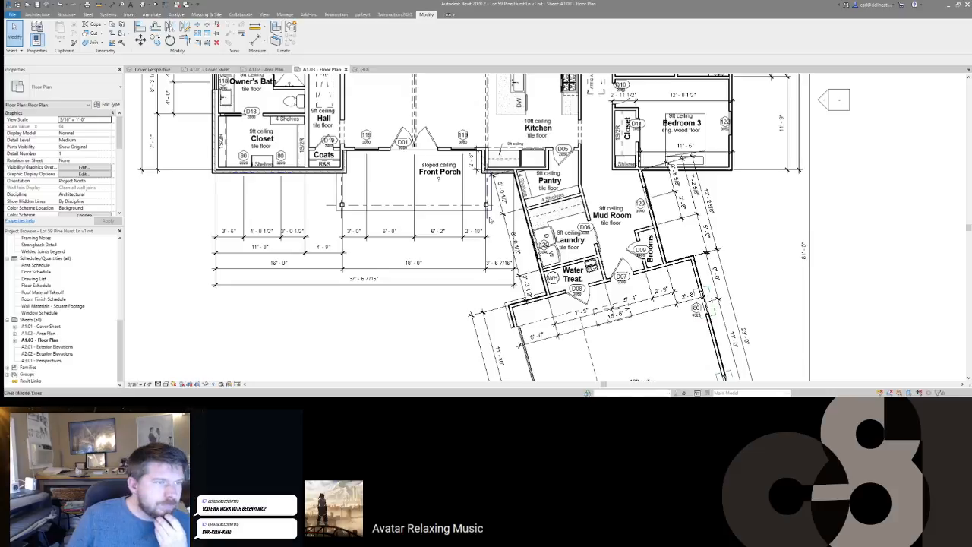
{"action": "middle_click_drag", "start_coordinate": [481, 76], "coordinate": [539, 180]}
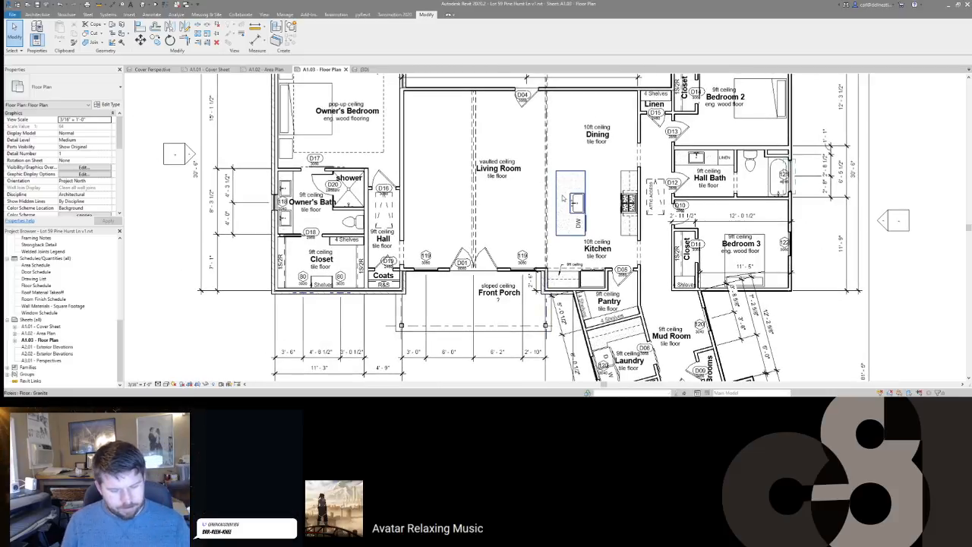
Step: Dimension across the Living Room and Dining: 17' - 11 3/4" and 11' - 6 3/4"
{"action": "key", "text": "d"}
{"action": "key", "text": "i"}
{"action": "middle_click_drag", "start_coordinate": [643, 113], "coordinate": [678, 182]}
{"action": "scroll", "coordinate": [678, 181], "scroll_direction": "up", "scroll_amount": 1}
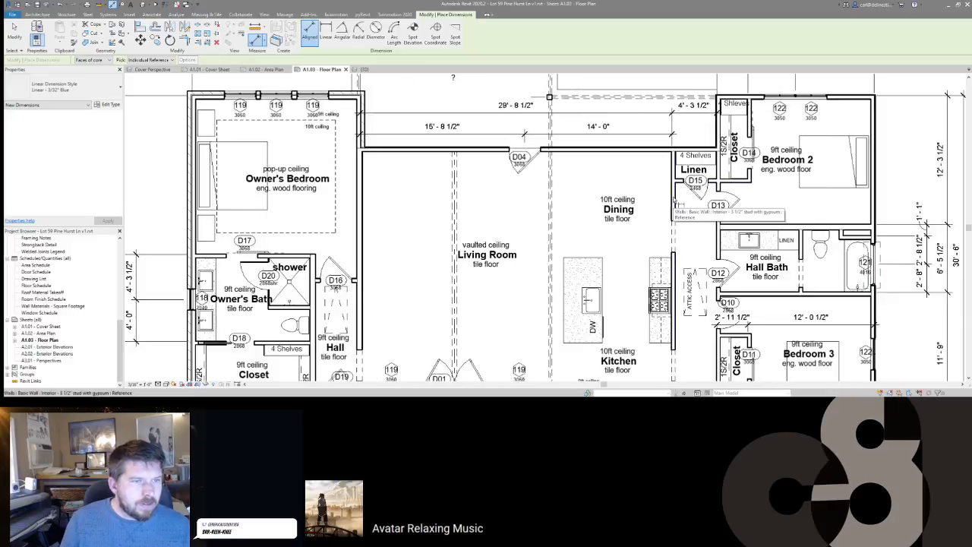
{"action": "left_click", "coordinate": [674, 201]}
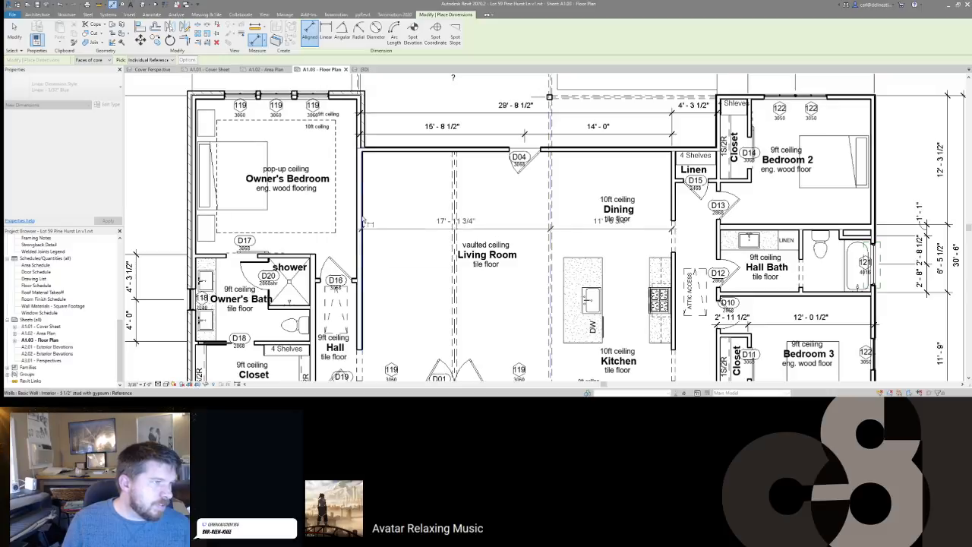
{"action": "scroll", "coordinate": [358, 149], "scroll_direction": "up", "scroll_amount": 3}
{"action": "scroll", "coordinate": [355, 153], "scroll_direction": "up", "scroll_amount": 1}
{"action": "scroll", "coordinate": [359, 154], "scroll_direction": "down", "scroll_amount": 7}
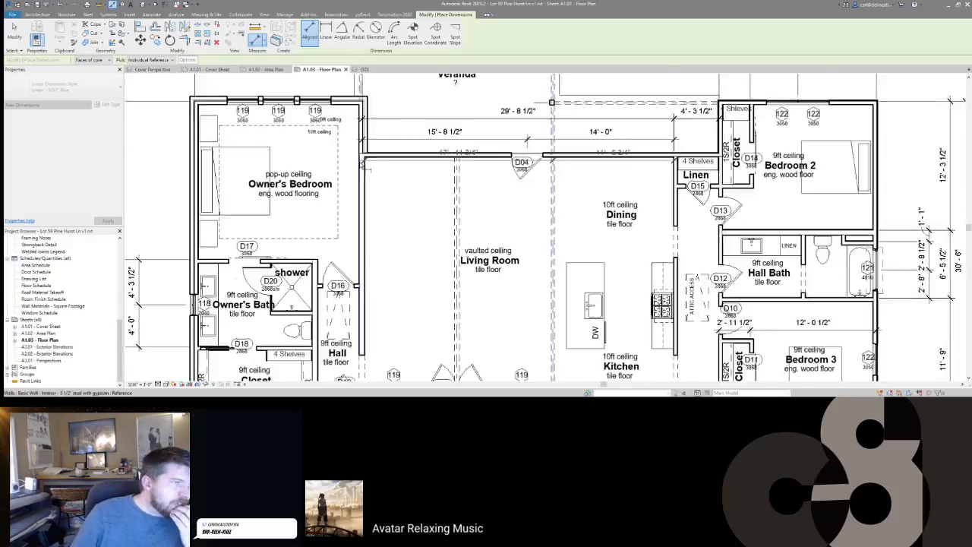
{"action": "scroll", "coordinate": [371, 177], "scroll_direction": "up", "scroll_amount": 1}
{"action": "middle_click_drag", "start_coordinate": [370, 176], "coordinate": [448, 180]}
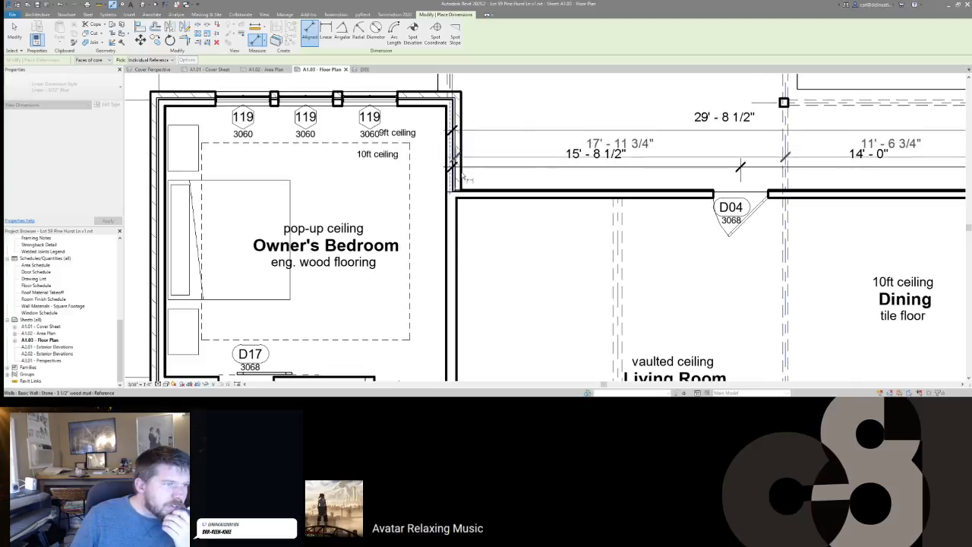
{"action": "middle_click_drag", "start_coordinate": [452, 284], "coordinate": [442, 176]}
{"action": "scroll", "coordinate": [441, 175], "scroll_direction": "down", "scroll_amount": 3}
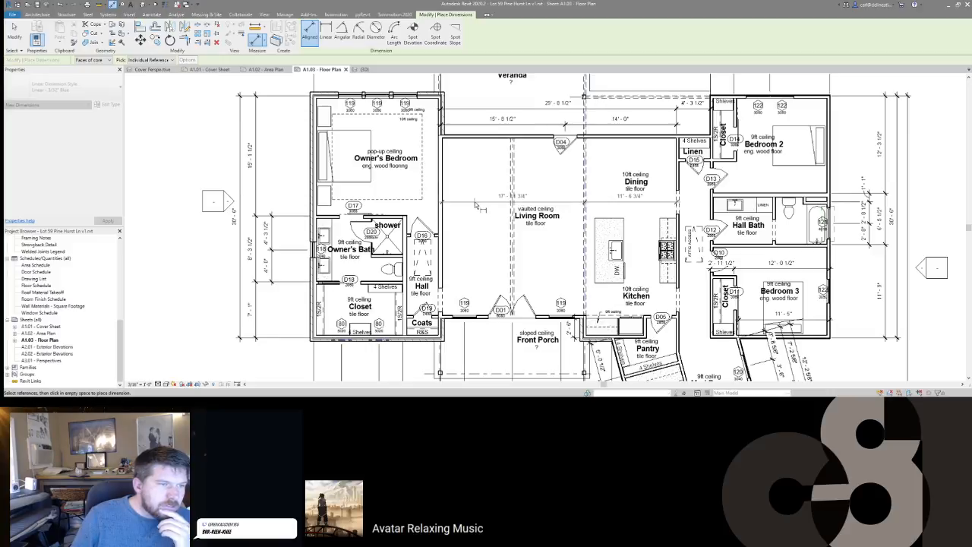
Step: Move the Living Room tag down below the new dimension string
{"action": "key", "text": "Escape"}
{"action": "key", "text": "Escape"}
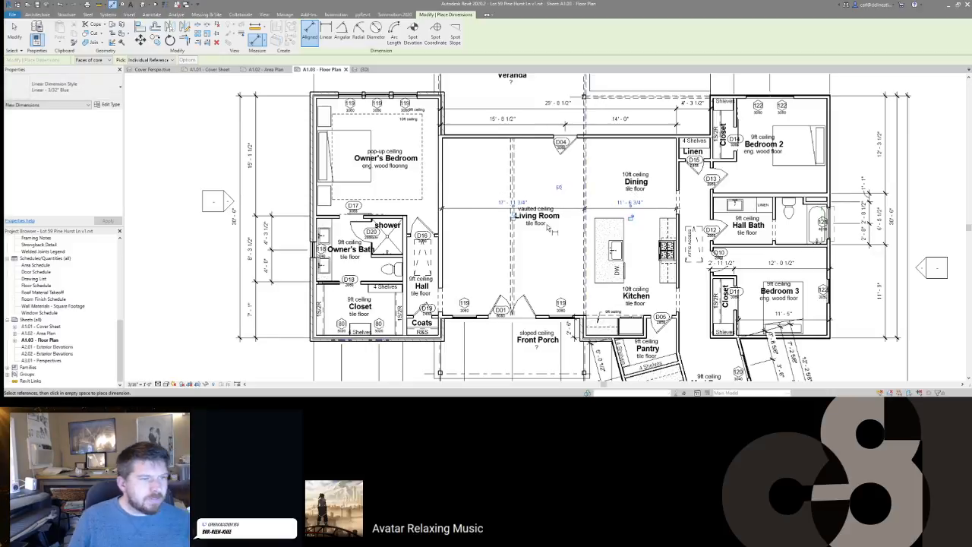
{"action": "left_click", "coordinate": [537, 217]}
{"action": "left_click_drag", "start_coordinate": [537, 218], "coordinate": [537, 228]}
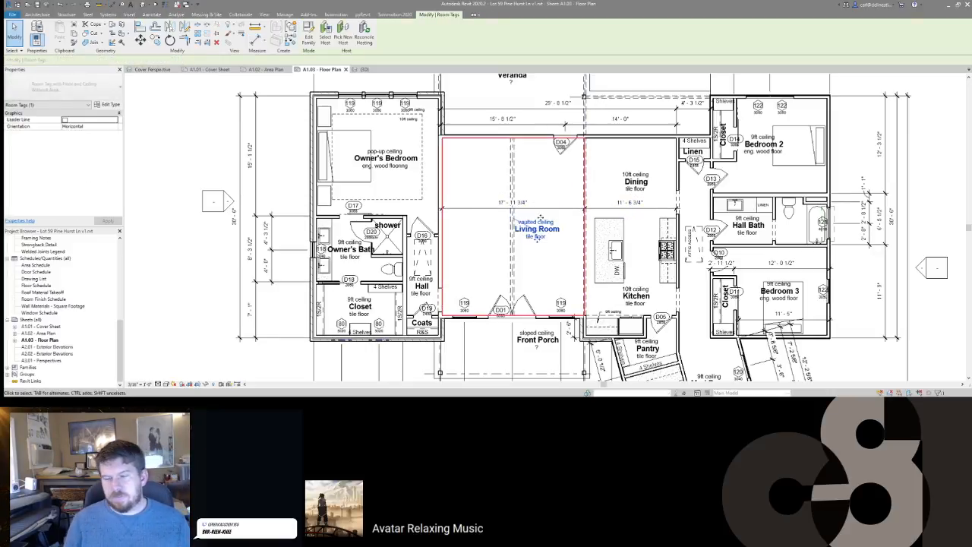
{"action": "left_click", "coordinate": [544, 218]}
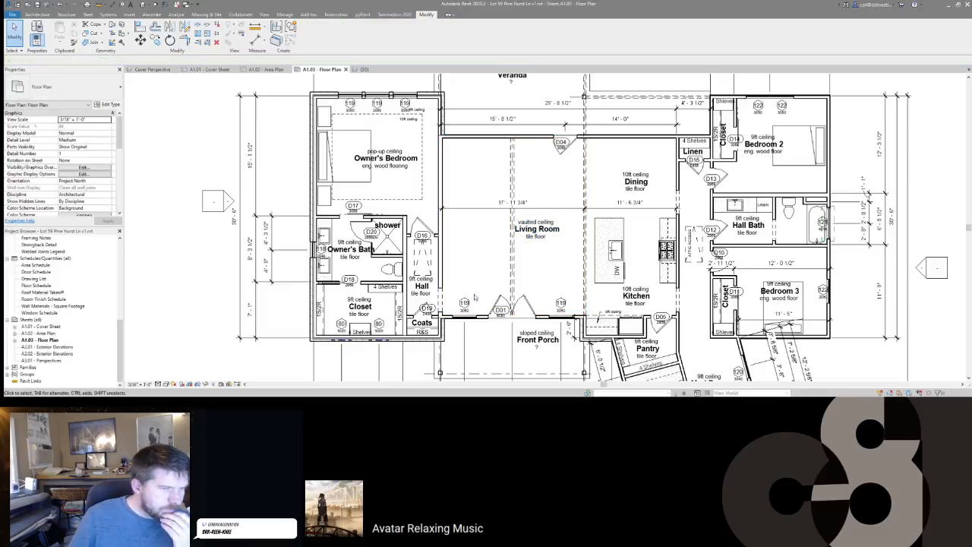
{"action": "left_click", "coordinate": [494, 348]}
{"action": "middle_click_drag", "start_coordinate": [494, 348], "coordinate": [494, 271]}
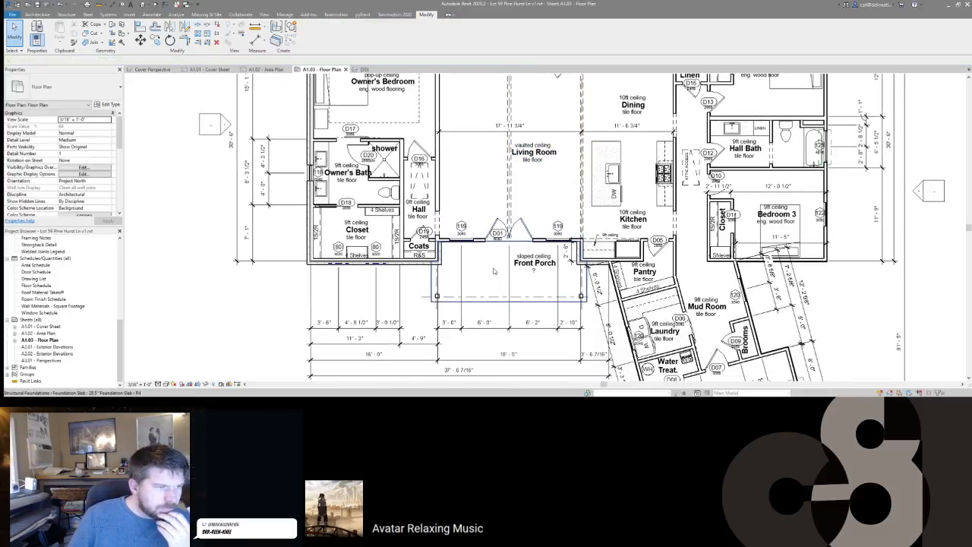
{"action": "key", "text": "Escape"}
{"action": "scroll", "coordinate": [437, 243], "scroll_direction": "up", "scroll_amount": 4}
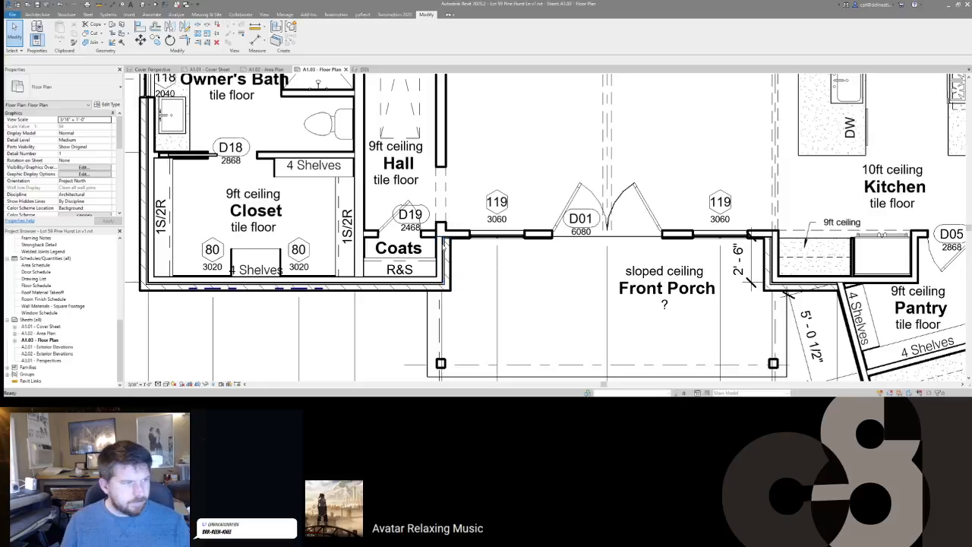
{"action": "key", "text": "d"}
{"action": "key", "text": "i"}
{"action": "left_click", "coordinate": [469, 240]}
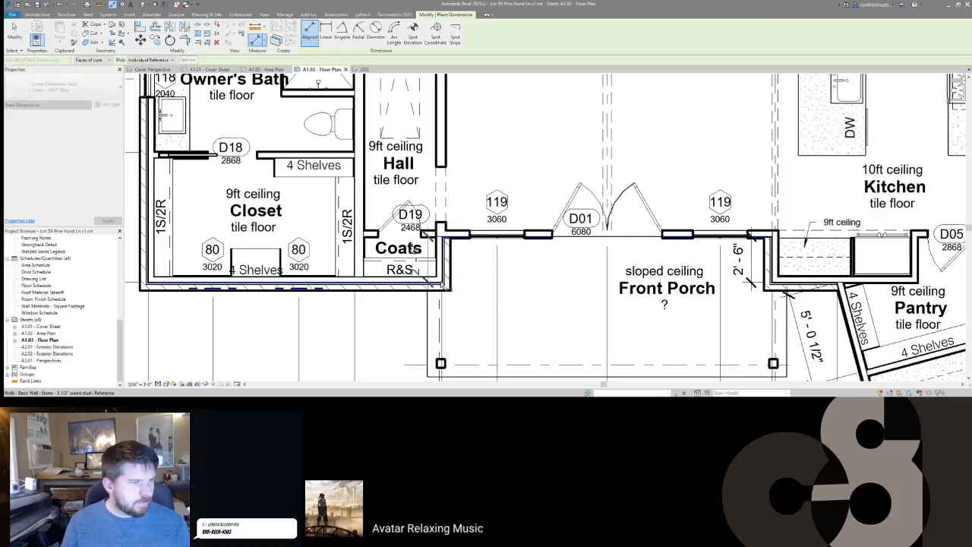
{"action": "left_click", "coordinate": [424, 287]}
{"action": "left_click", "coordinate": [480, 304]}
{"action": "key", "text": "Escape"}
{"action": "middle_click_drag", "start_coordinate": [482, 302], "coordinate": [636, 289]}
{"action": "scroll", "coordinate": [623, 284], "scroll_direction": "down", "scroll_amount": 3}
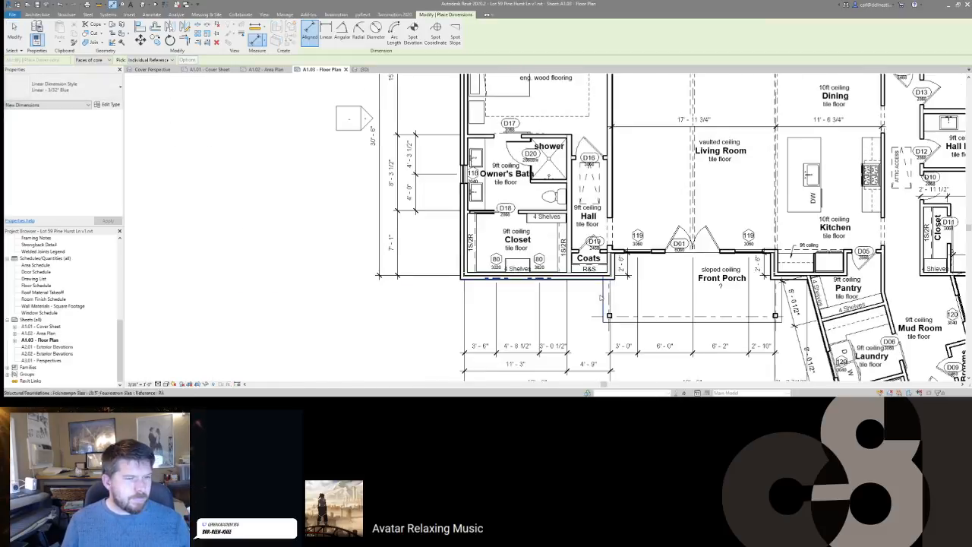
{"action": "key", "text": "Escape"}
{"action": "middle_click_drag", "start_coordinate": [545, 275], "coordinate": [529, 264]}
{"action": "scroll", "coordinate": [524, 260], "scroll_direction": "down", "scroll_amount": 2}
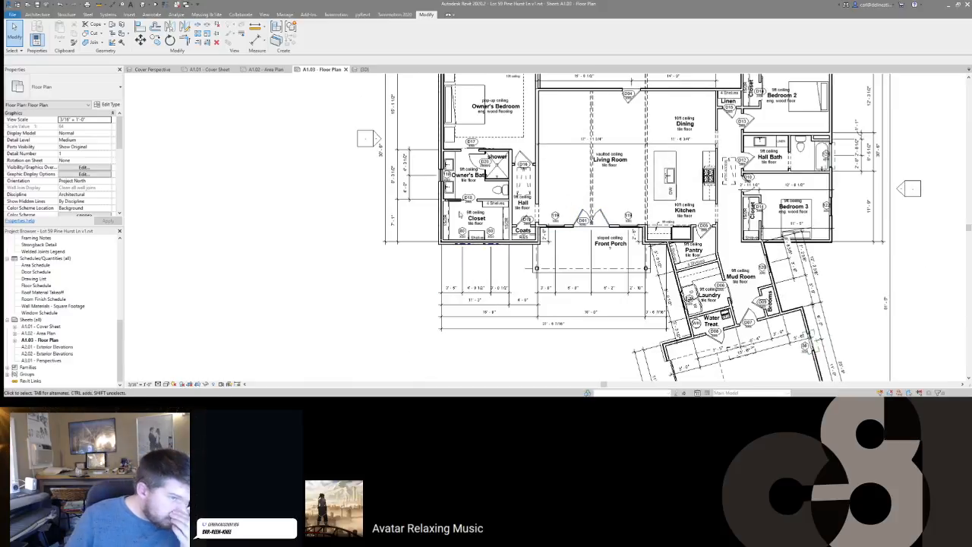
{"action": "middle_click_drag", "start_coordinate": [533, 305], "coordinate": [468, 394]}
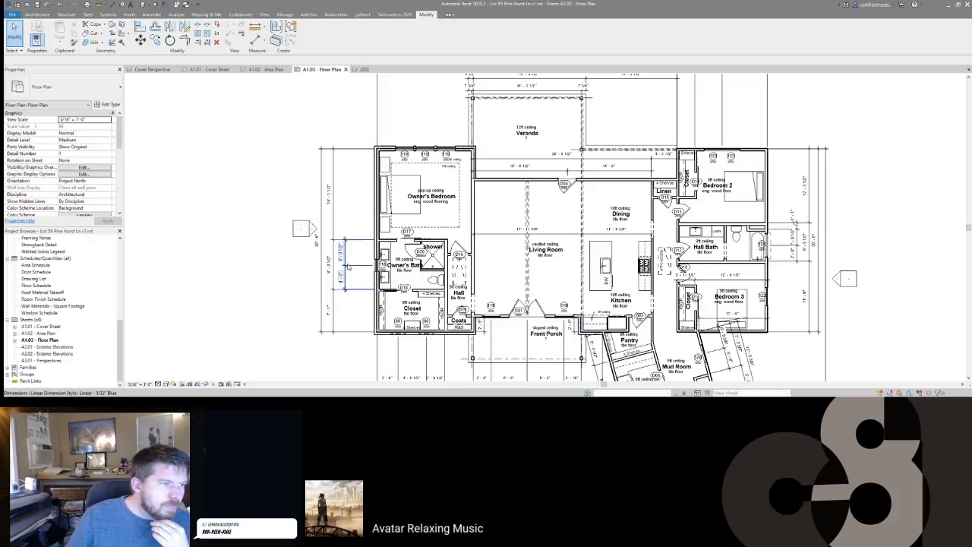
Step: Select the Veranda, Bedroom 2 4'-6" and Hall Bath dimension strings
{"action": "left_click", "coordinate": [538, 166]}
{"action": "middle_click_drag", "start_coordinate": [539, 160], "coordinate": [519, 211]}
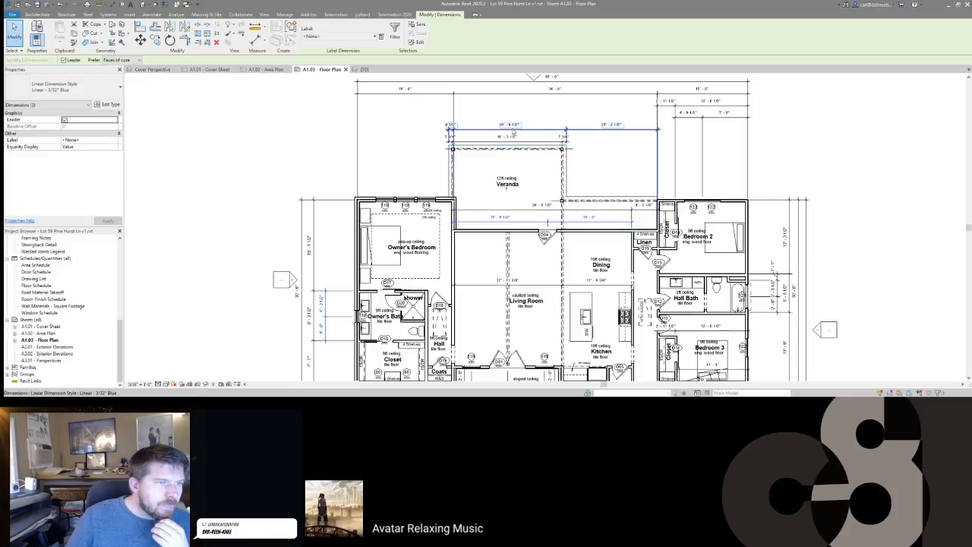
{"action": "left_click", "coordinate": [600, 127], "text": "ctrl"}
{"action": "scroll", "coordinate": [591, 129], "scroll_direction": "down", "scroll_amount": 1}
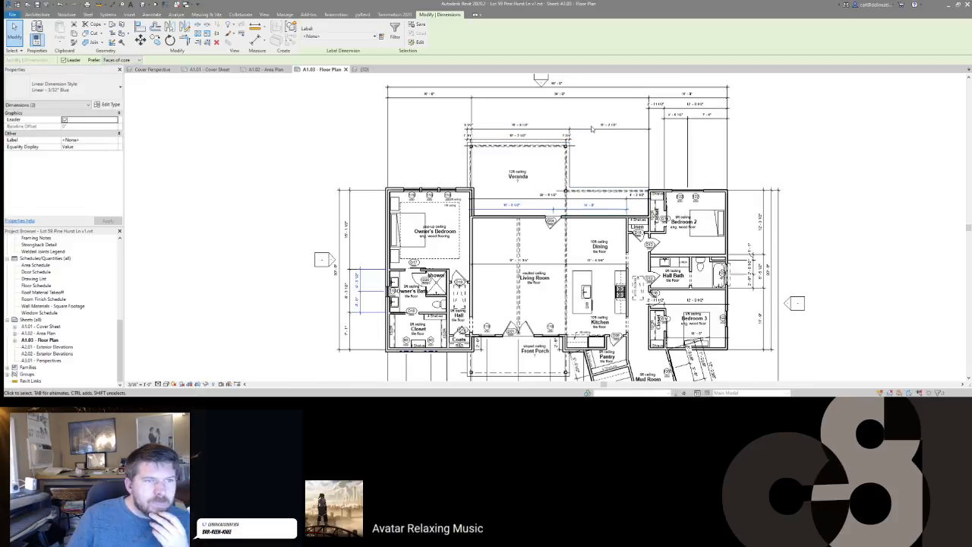
{"action": "left_click", "coordinate": [686, 157], "text": "ctrl"}
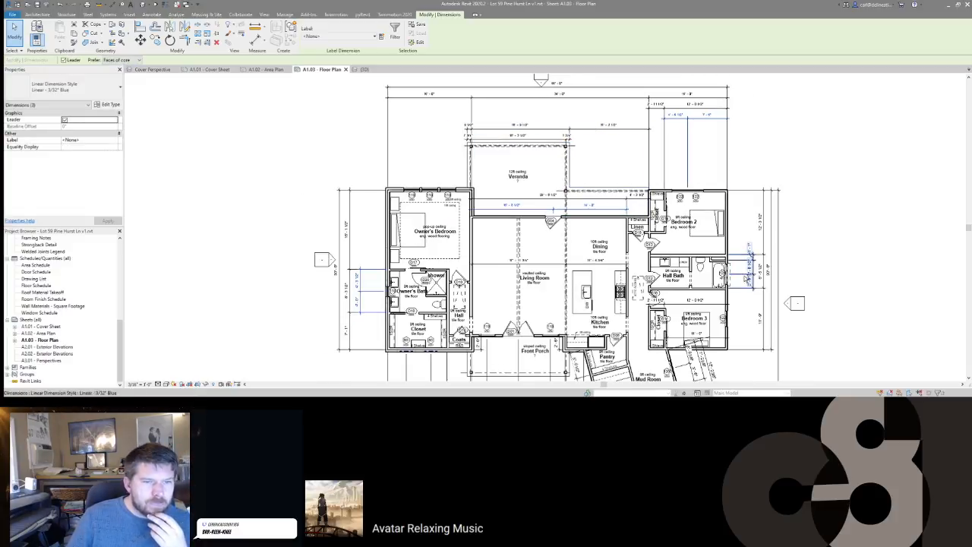
{"action": "left_click", "coordinate": [750, 274], "text": "ctrl"}
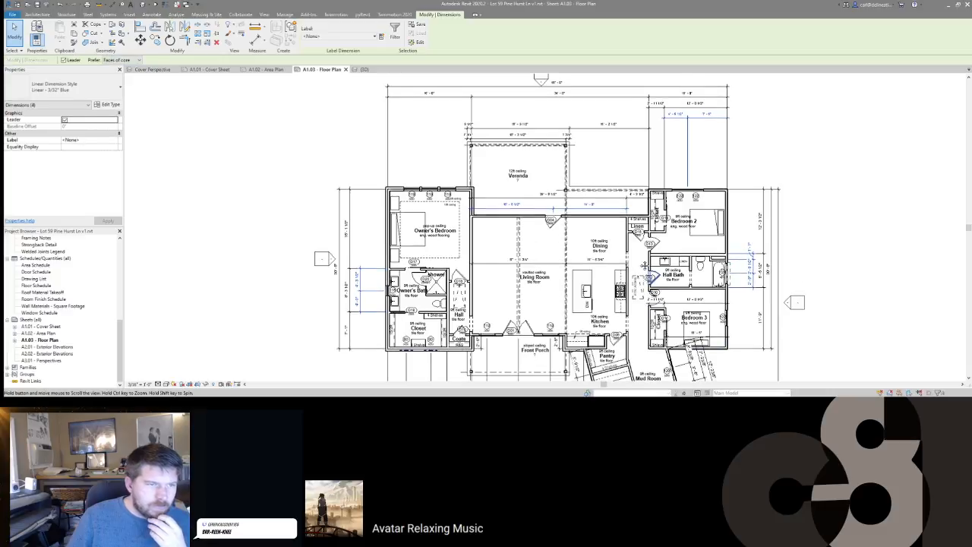
{"action": "middle_click_drag", "start_coordinate": [652, 278], "coordinate": [628, 136]}
{"action": "scroll", "coordinate": [659, 262], "scroll_direction": "up", "scroll_amount": 1}
Step: Add the Mud Room and left, right and bottom Garage dimensions to the selection
{"action": "left_click", "coordinate": [669, 213], "text": "ctrl"}
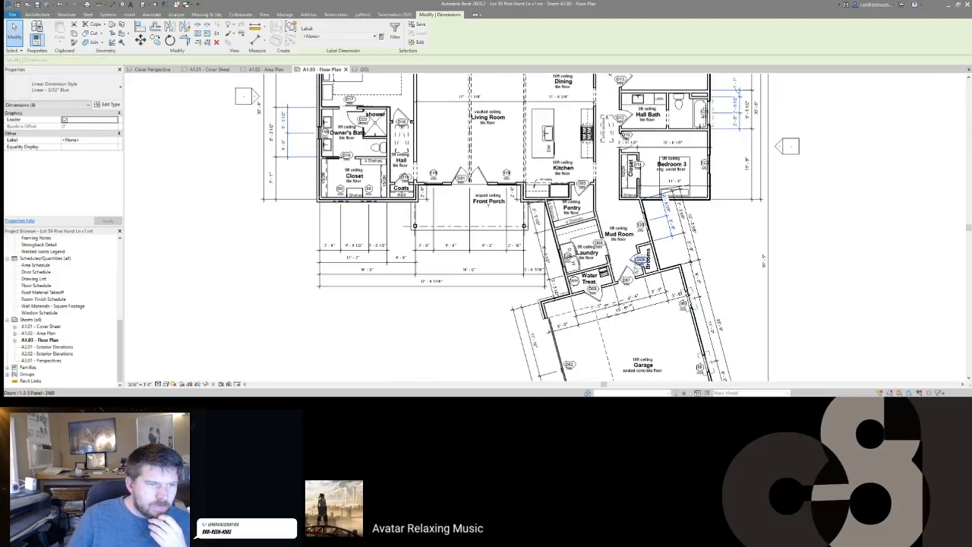
{"action": "middle_click_drag", "start_coordinate": [632, 270], "coordinate": [629, 170]}
{"action": "left_click", "coordinate": [702, 230], "text": "ctrl"}
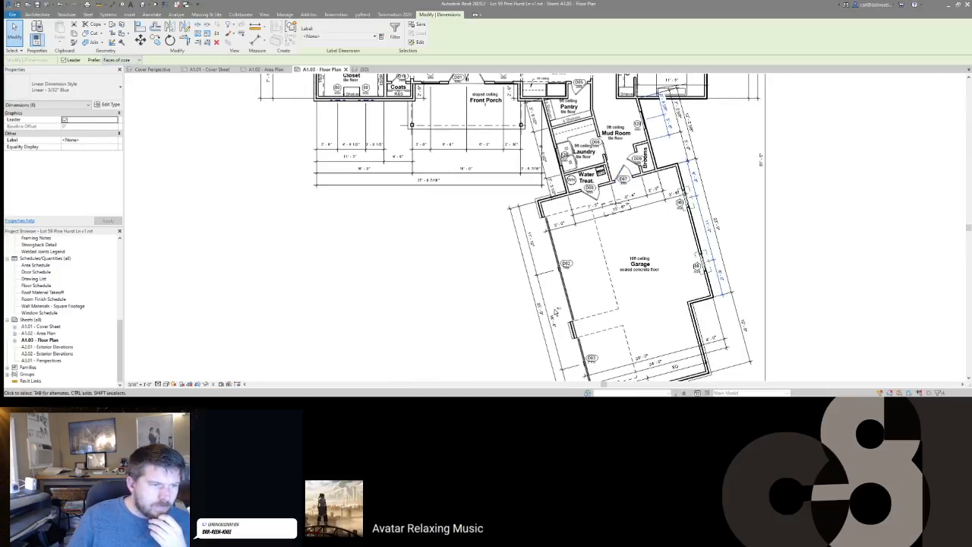
{"action": "left_click", "coordinate": [568, 277], "text": "ctrl"}
{"action": "middle_click_drag", "start_coordinate": [568, 277], "coordinate": [570, 204]}
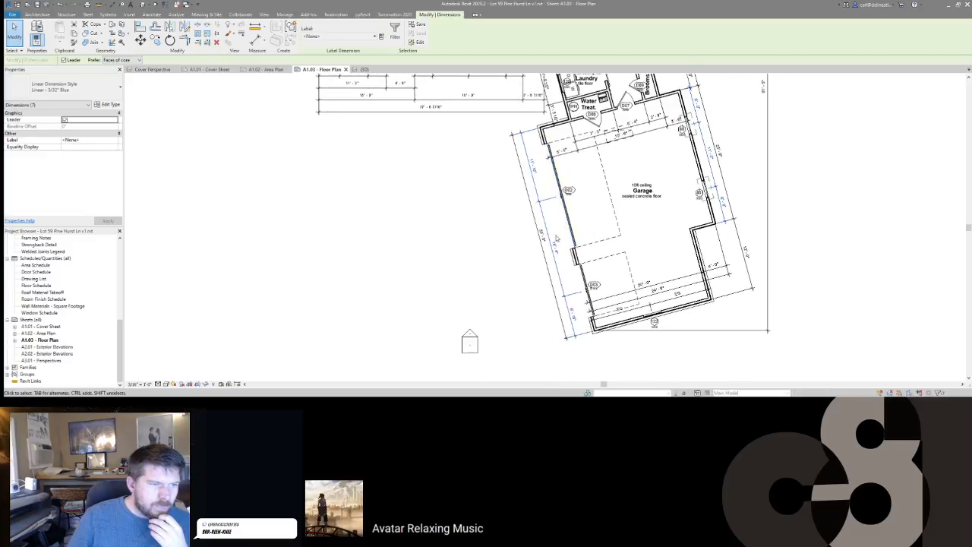
{"action": "left_click", "coordinate": [661, 287], "text": "ctrl"}
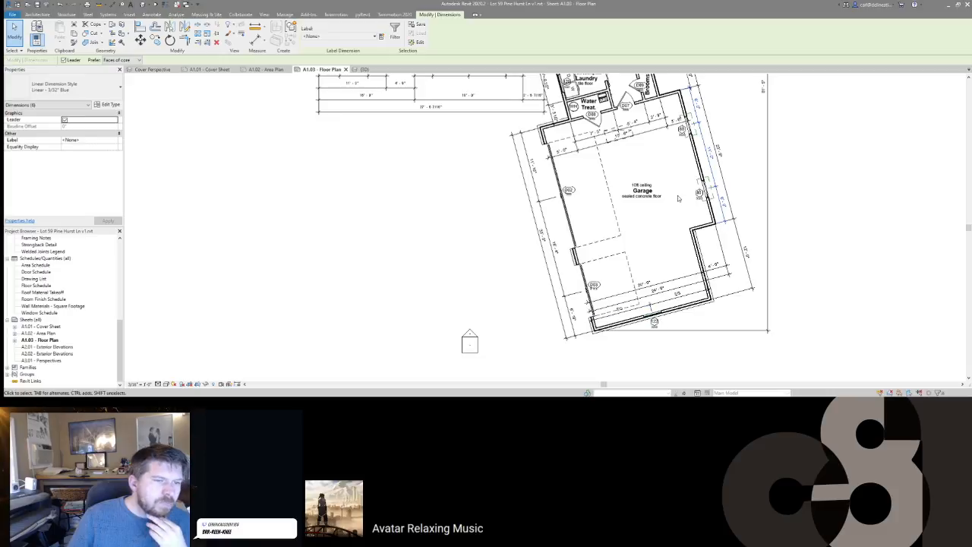
{"action": "middle_click_drag", "start_coordinate": [646, 164], "coordinate": [690, 296]}
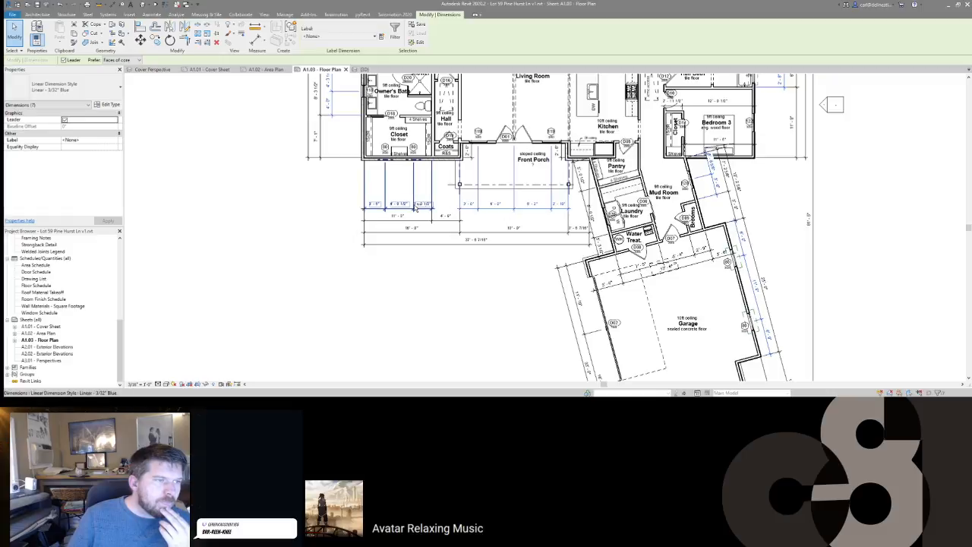
Step: Clear the dimension selection and zoom in on the Hall Bath area
{"action": "left_click", "coordinate": [516, 235]}
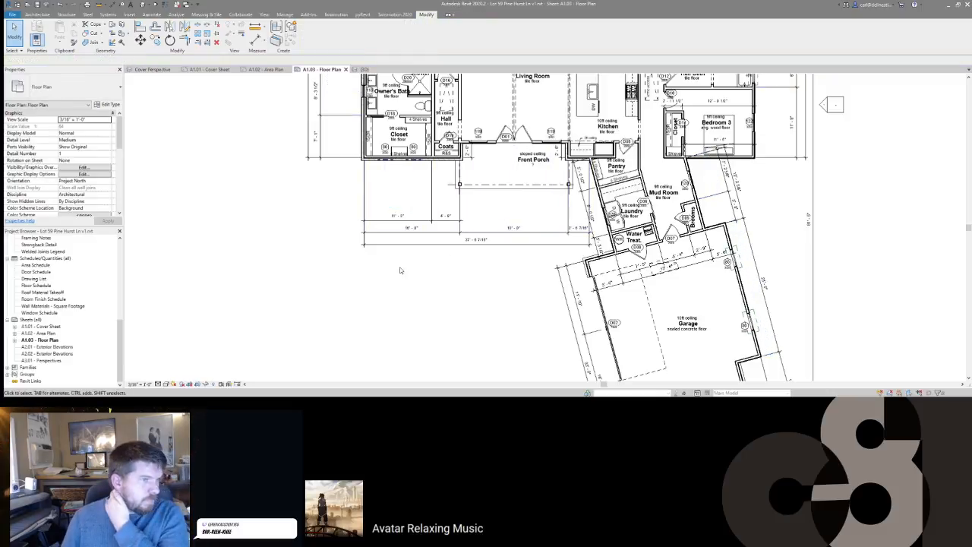
{"action": "middle_click_drag", "start_coordinate": [399, 272], "coordinate": [410, 352]}
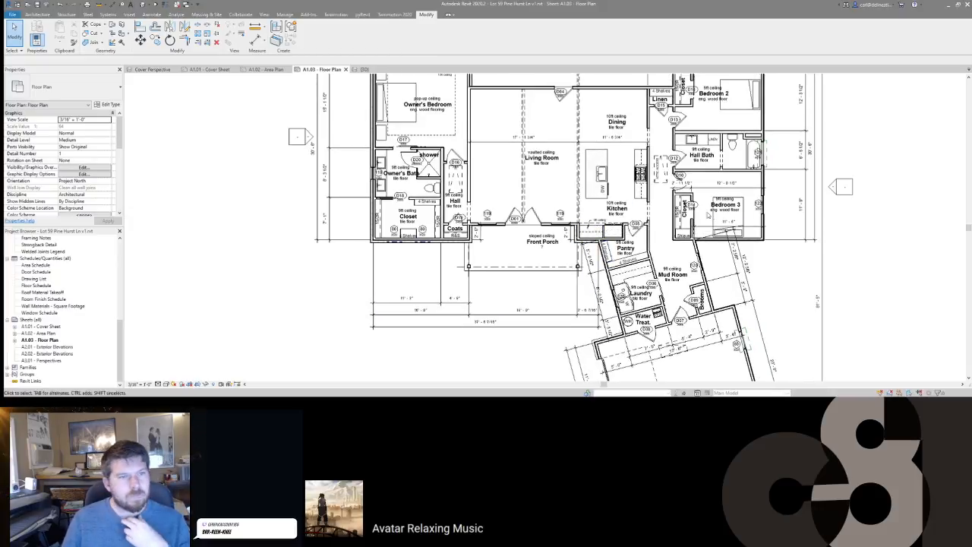
{"action": "middle_click_drag", "start_coordinate": [754, 154], "coordinate": [749, 219]}
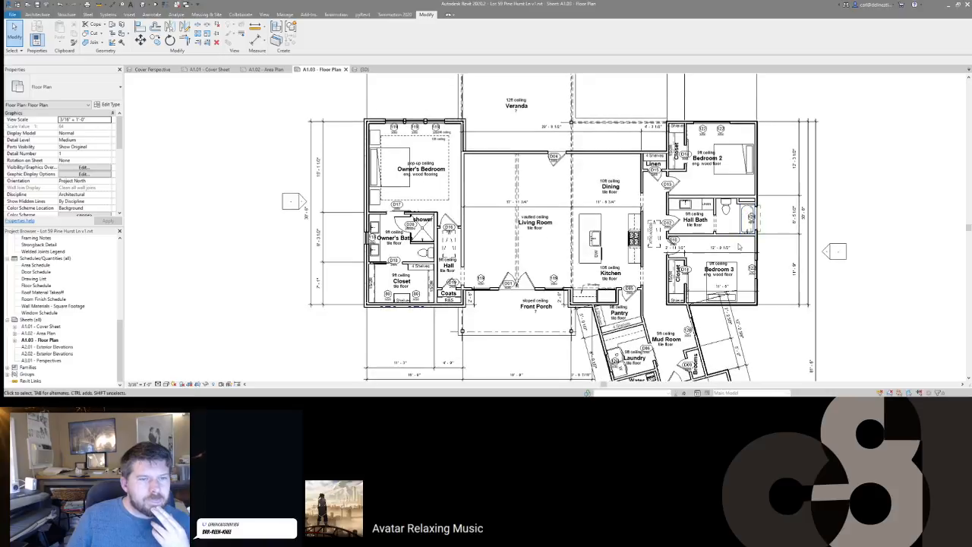
{"action": "scroll", "coordinate": [716, 236], "scroll_direction": "up", "scroll_amount": 2}
{"action": "scroll", "coordinate": [715, 232], "scroll_direction": "up", "scroll_amount": 1}
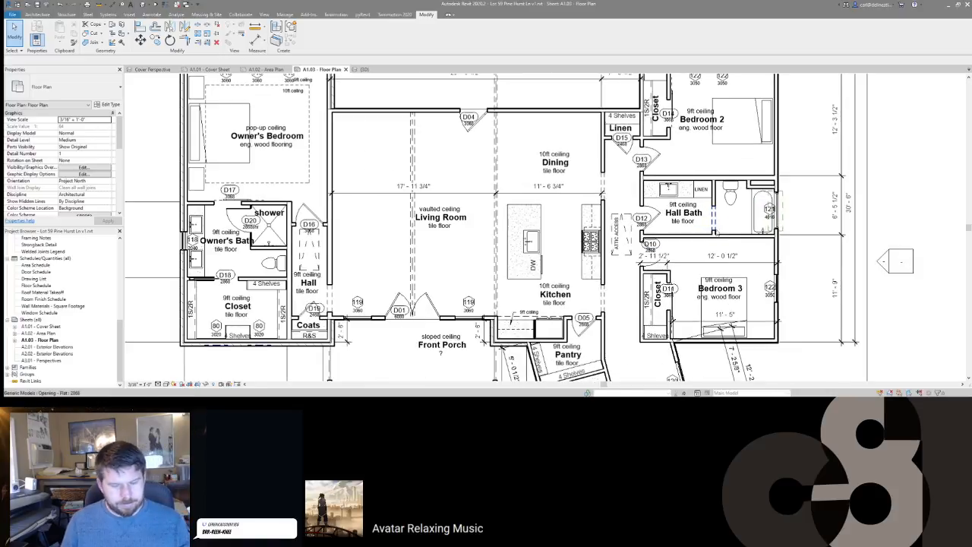
Step: Place an aligned dimension string above Hall Bath reading 7'-10 1/2" and 7'-1 1/2"
{"action": "key", "text": "d"}
{"action": "key", "text": "i"}
{"action": "left_click", "coordinate": [776, 177]}
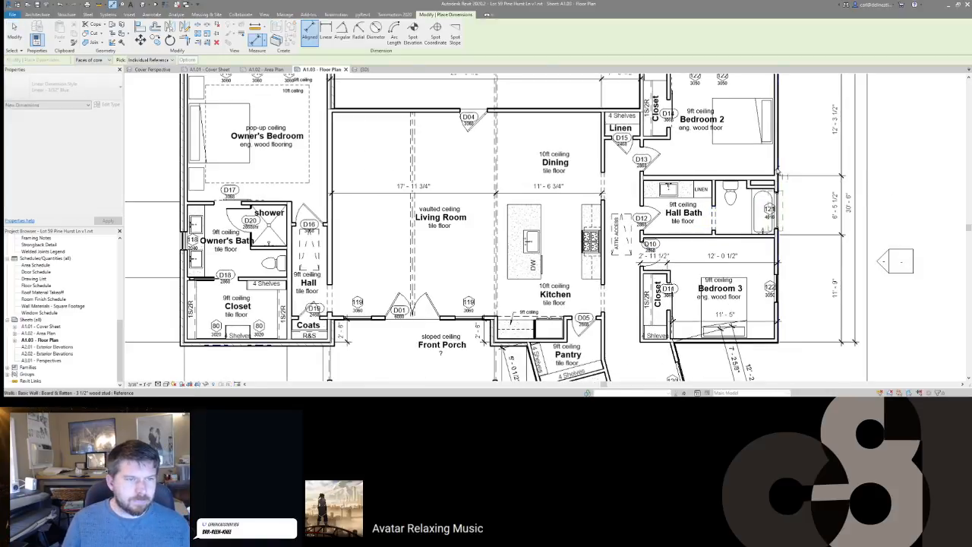
{"action": "scroll", "coordinate": [714, 202], "scroll_direction": "up", "scroll_amount": 3}
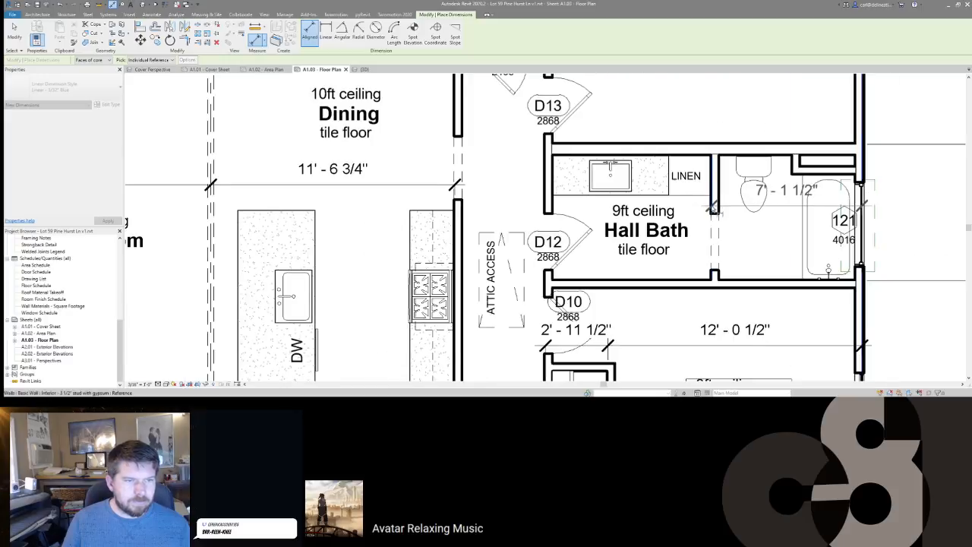
{"action": "left_click", "coordinate": [545, 199]}
{"action": "scroll", "coordinate": [555, 196], "scroll_direction": "down", "scroll_amount": 2}
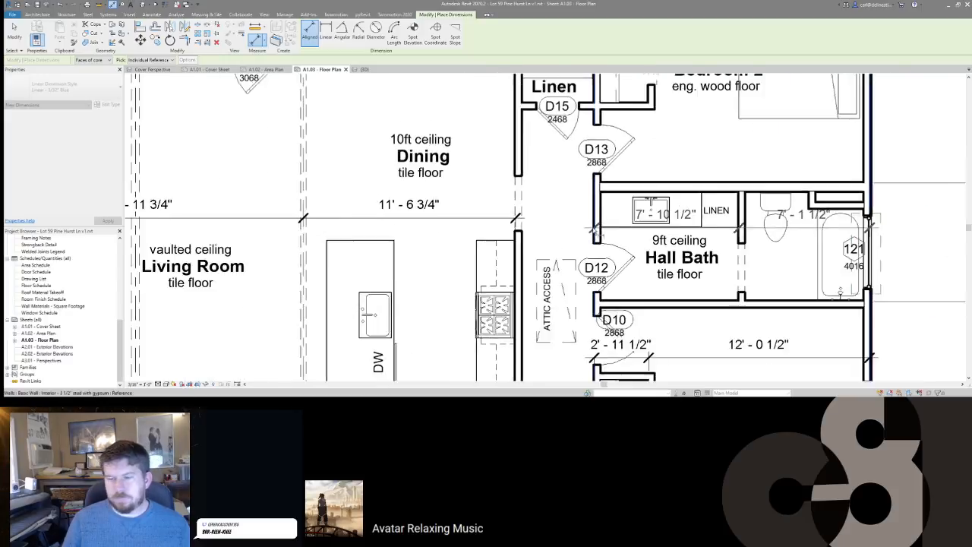
{"action": "left_click", "coordinate": [571, 186]}
{"action": "scroll", "coordinate": [577, 205], "scroll_direction": "down", "scroll_amount": 2}
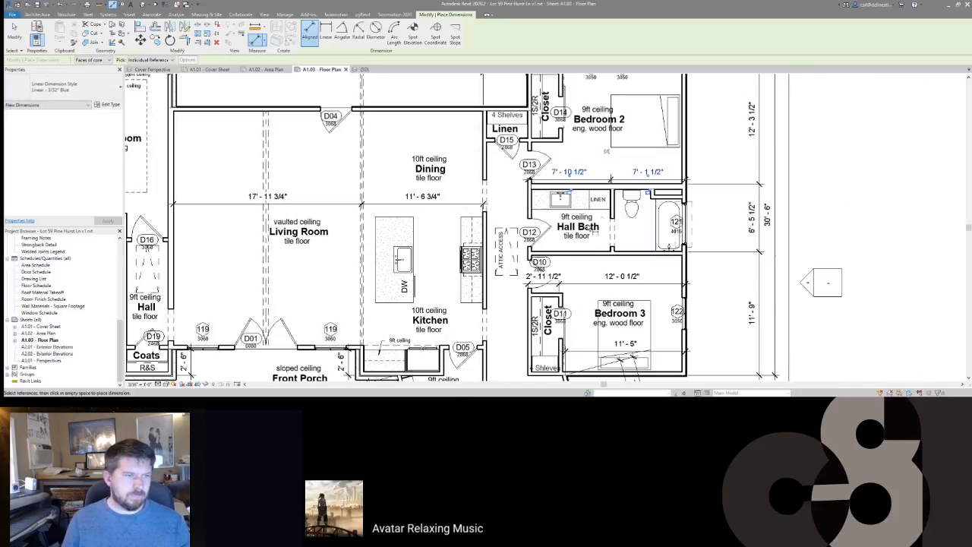
{"action": "middle_click_drag", "start_coordinate": [503, 266], "coordinate": [637, 296]}
{"action": "key", "text": "Escape"}
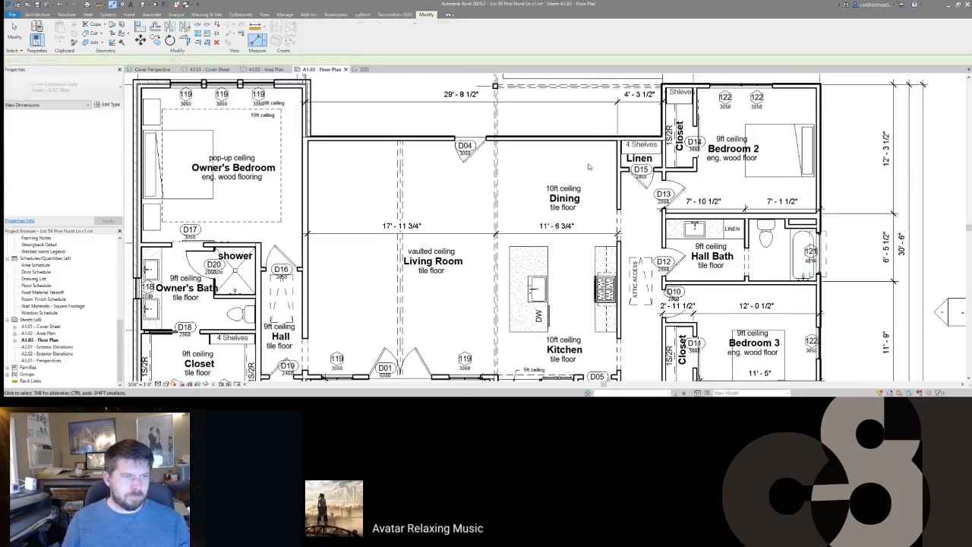
{"action": "middle_click_drag", "start_coordinate": [599, 171], "coordinate": [644, 184]}
Step: Add a 5'-0" and 2'-11 1/2" dimension string beside the Linen closet
{"action": "key", "text": "d"}
{"action": "key", "text": "i"}
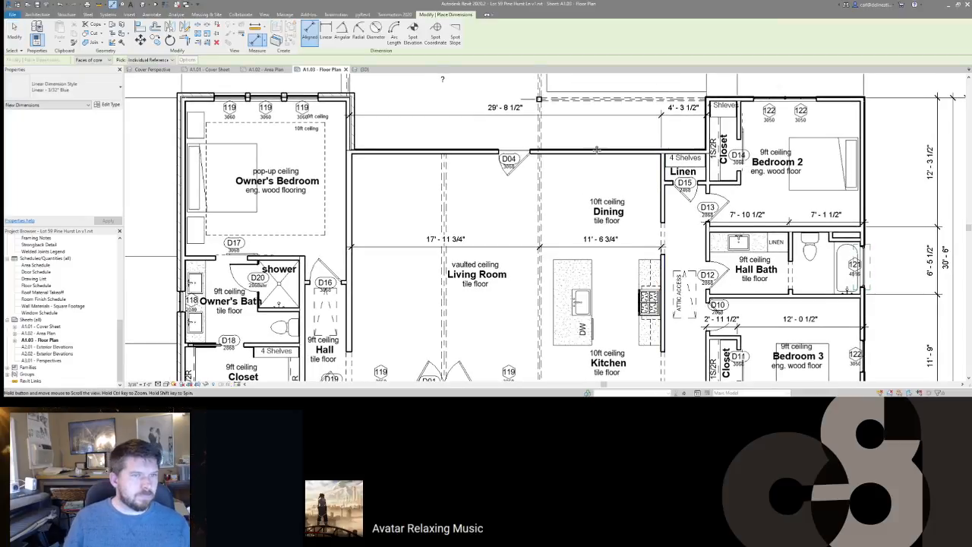
{"action": "middle_click_drag", "start_coordinate": [728, 105], "coordinate": [687, 160]}
{"action": "left_click", "coordinate": [642, 154]}
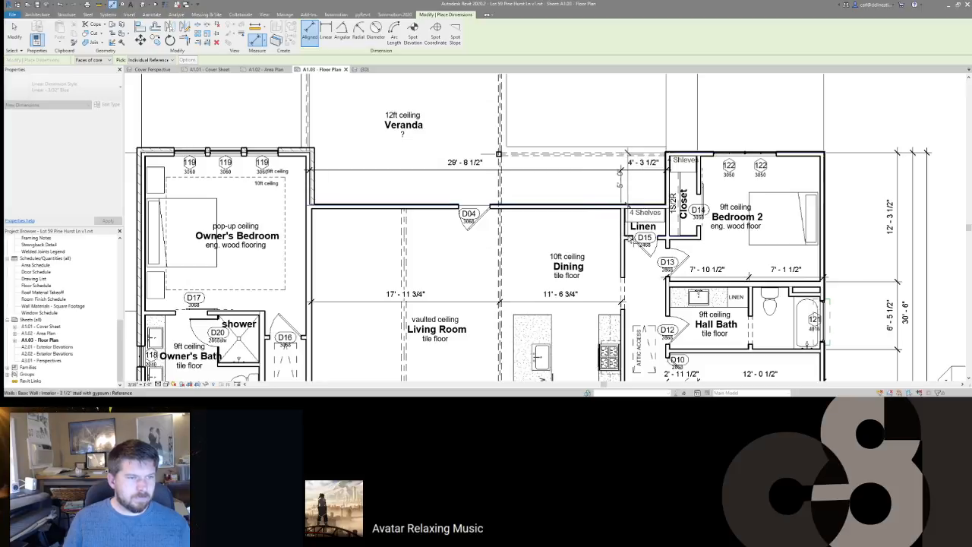
{"action": "scroll", "coordinate": [626, 236], "scroll_direction": "up", "scroll_amount": 2}
{"action": "scroll", "coordinate": [629, 238], "scroll_direction": "down", "scroll_amount": 2}
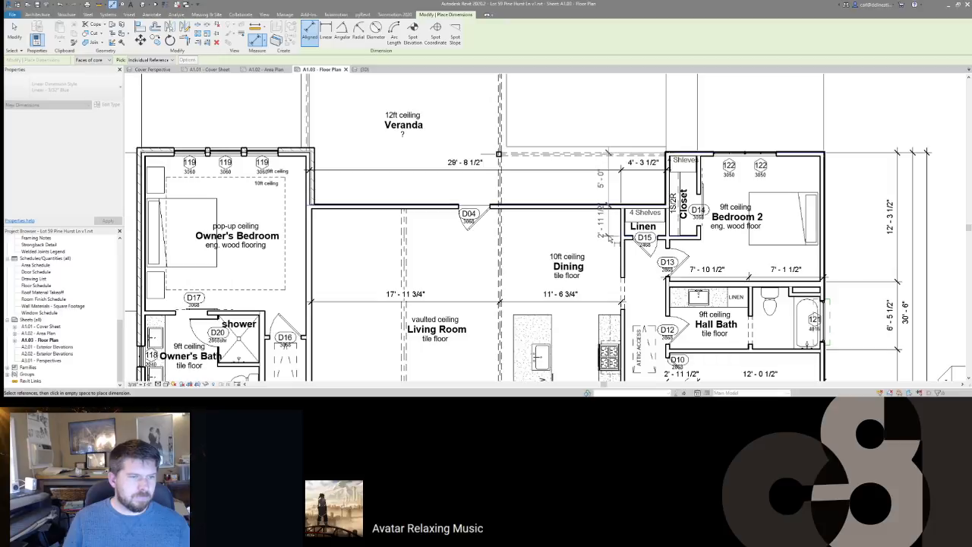
{"action": "left_click", "coordinate": [609, 239]}
{"action": "middle_click_drag", "start_coordinate": [586, 249], "coordinate": [749, 161]}
{"action": "scroll", "coordinate": [749, 160], "scroll_direction": "down", "scroll_amount": 3}
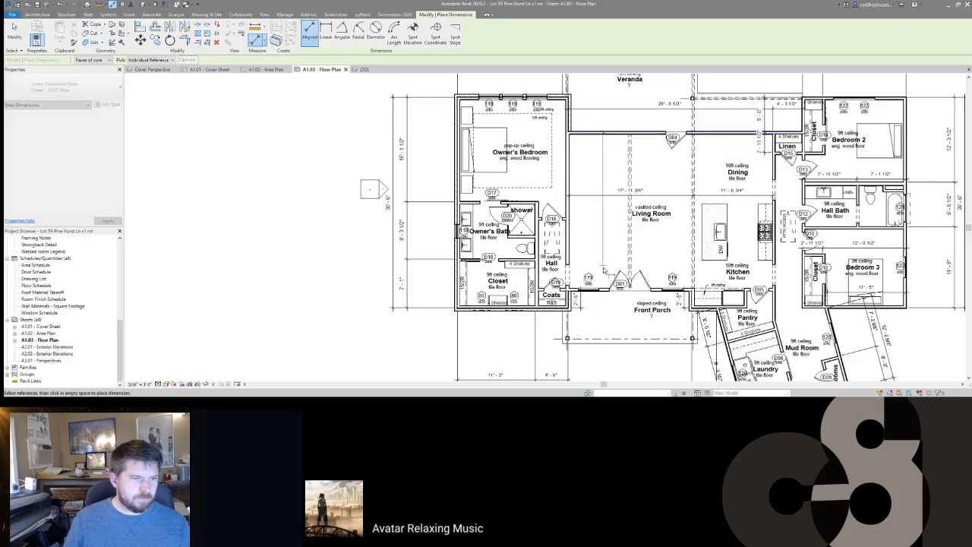
{"action": "key", "text": "Escape"}
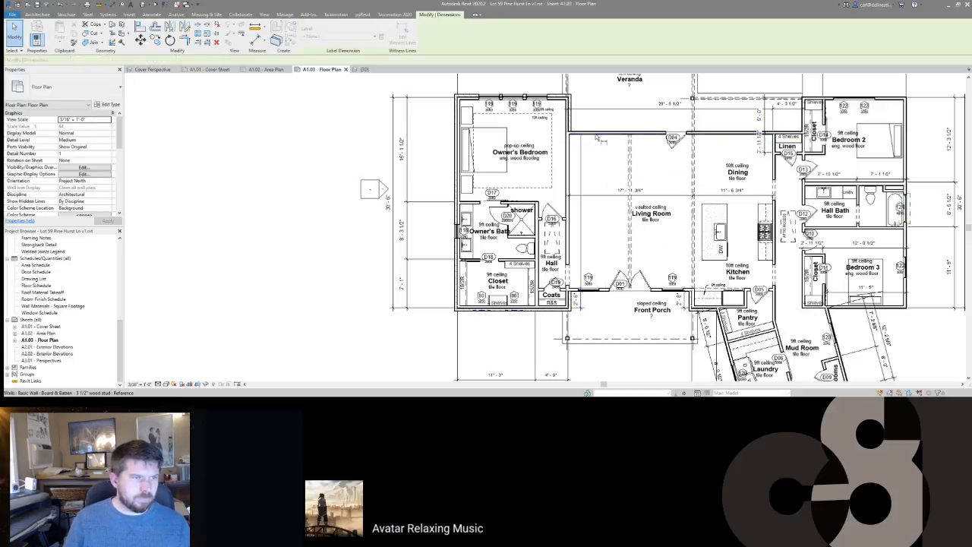
{"action": "key", "text": "Escape"}
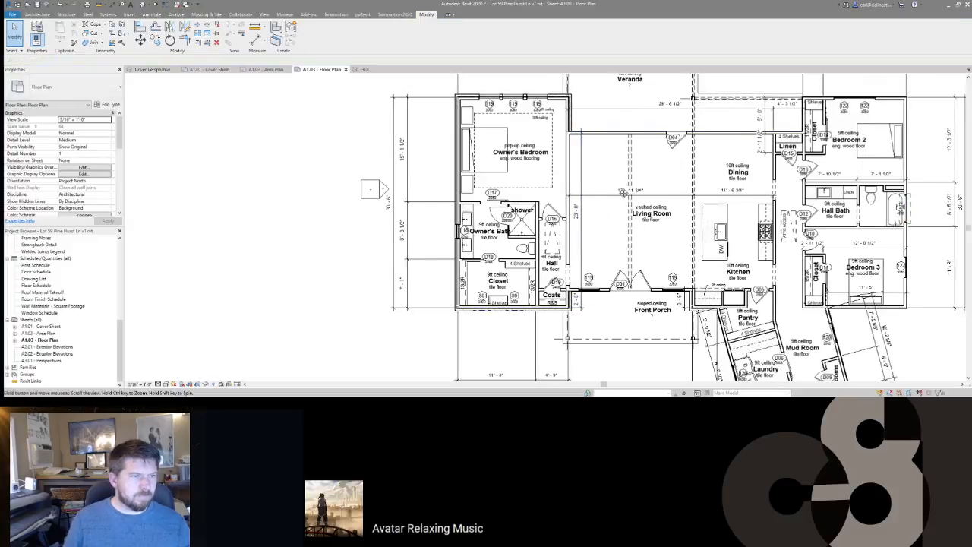
Step: Nudge the vertical 23'-0" Living Room dimension slightly to the right
{"action": "middle_click_drag", "start_coordinate": [553, 220], "coordinate": [614, 210]}
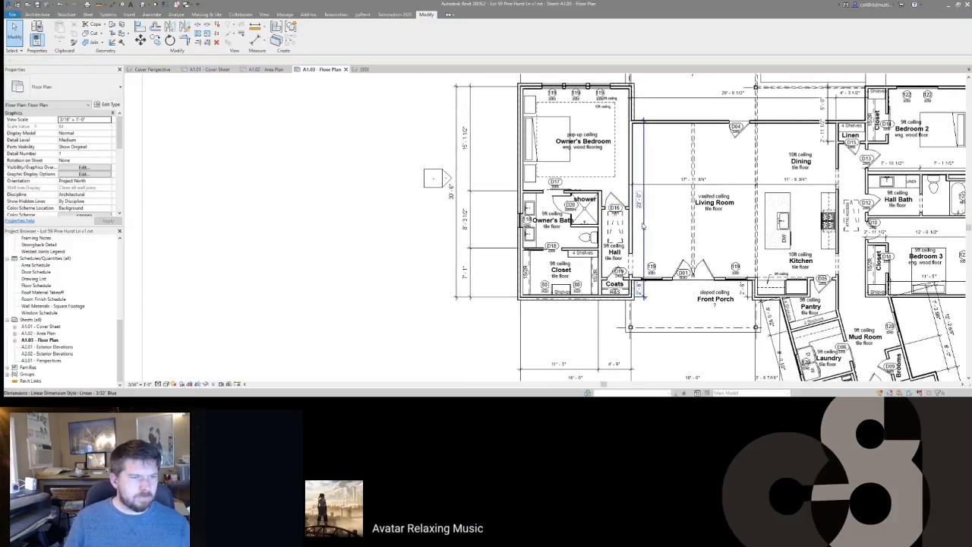
{"action": "left_click", "coordinate": [642, 228]}
{"action": "key", "text": "Right"}
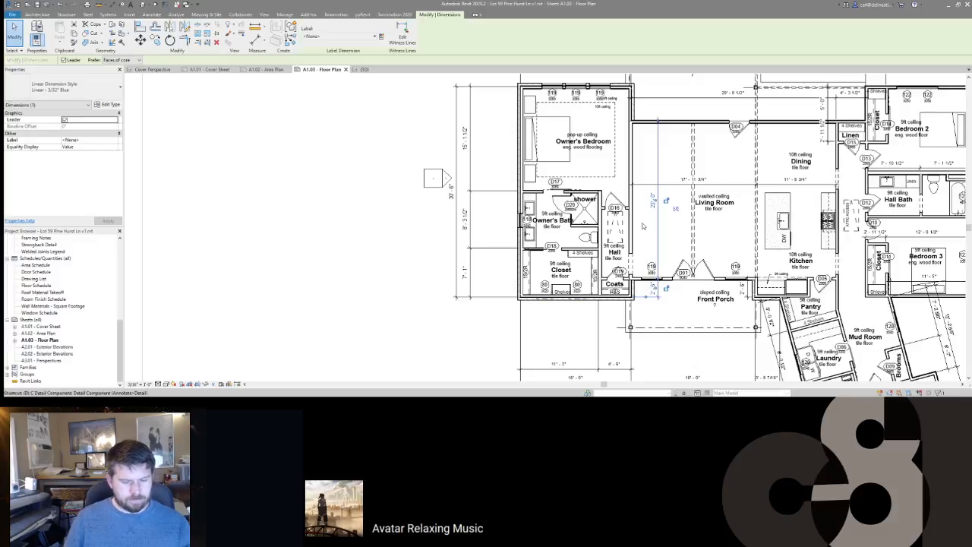
Step: Start another aligned dimension (DI) near the Hall
{"action": "key", "text": "d"}
{"action": "key", "text": "i"}
{"action": "scroll", "coordinate": [658, 283], "scroll_direction": "up", "scroll_amount": 2}
{"action": "scroll", "coordinate": [666, 278], "scroll_direction": "up", "scroll_amount": 1}
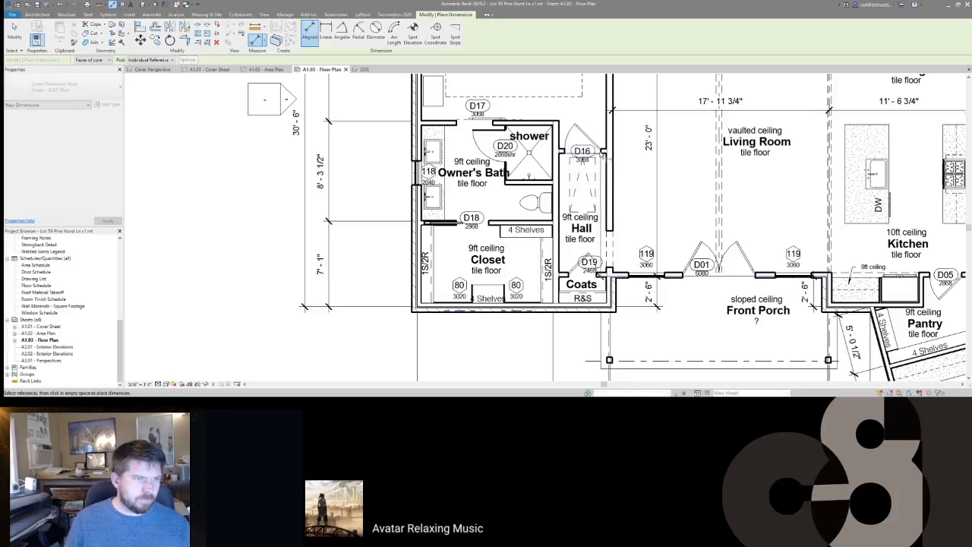
Step: Place the 10'-6 1/2" dimension beside the Hall
{"action": "scroll", "coordinate": [617, 156], "scroll_direction": "up", "scroll_amount": 5}
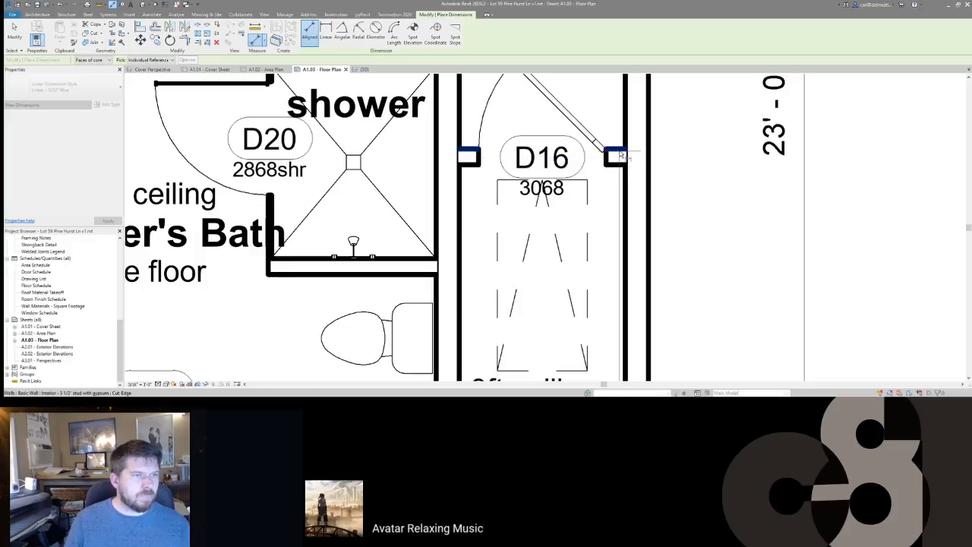
{"action": "scroll", "coordinate": [622, 156], "scroll_direction": "down", "scroll_amount": 6}
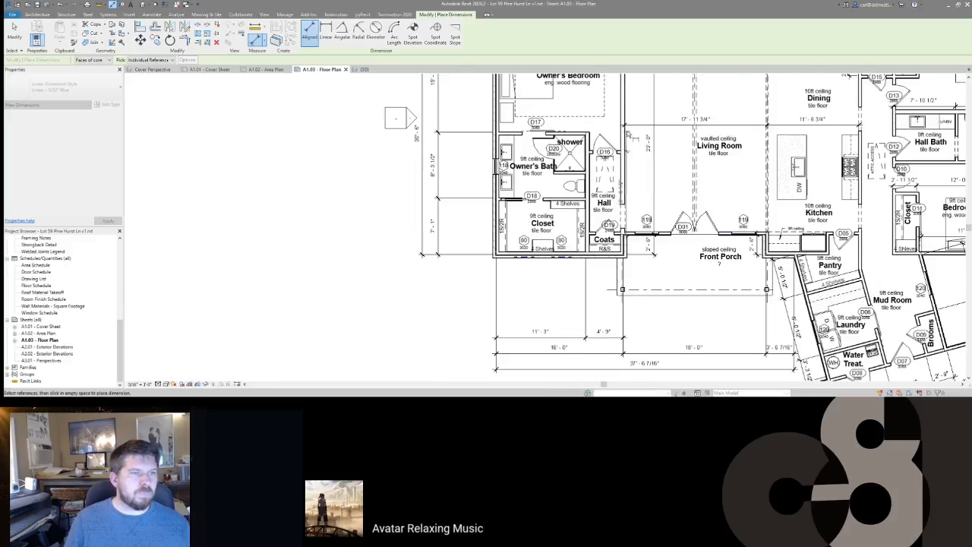
{"action": "scroll", "coordinate": [629, 135], "scroll_direction": "up", "scroll_amount": 1}
{"action": "scroll", "coordinate": [629, 135], "scroll_direction": "up", "scroll_amount": 1}
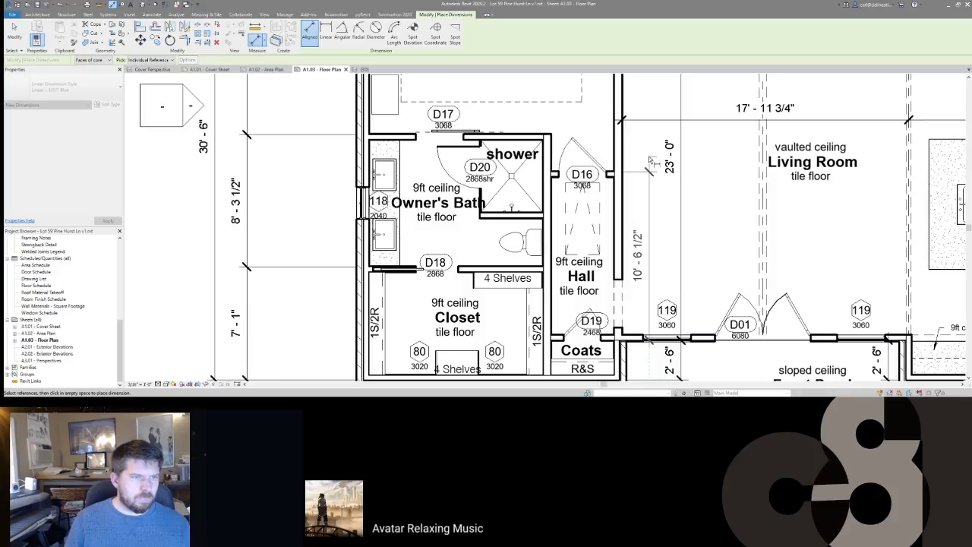
{"action": "left_click", "coordinate": [649, 160]}
Step: Pan around the plan past the Owner's Bath and Hall to the Veranda dimensions
{"action": "middle_click_drag", "start_coordinate": [412, 151], "coordinate": [566, 158]}
{"action": "scroll", "coordinate": [566, 159], "scroll_direction": "down", "scroll_amount": 1}
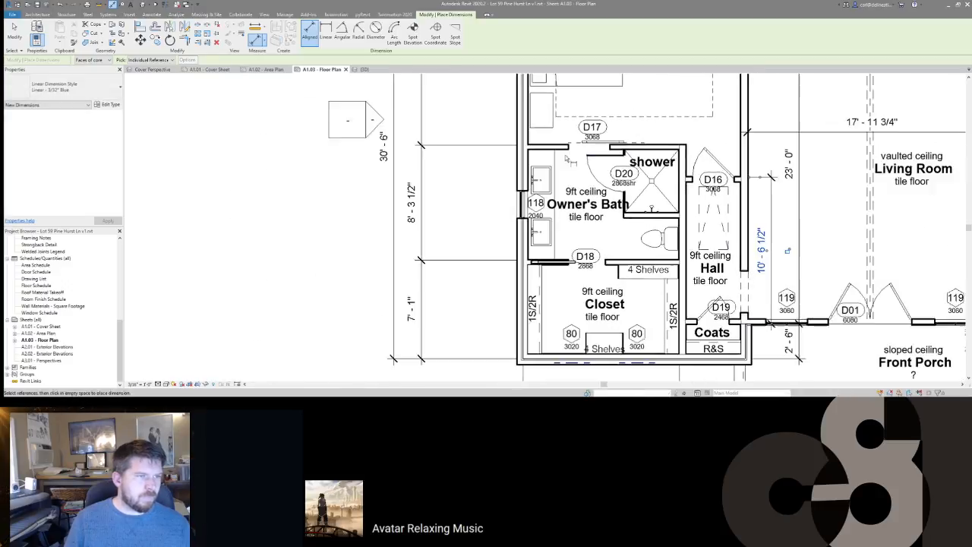
{"action": "scroll", "coordinate": [567, 160], "scroll_direction": "down", "scroll_amount": 1}
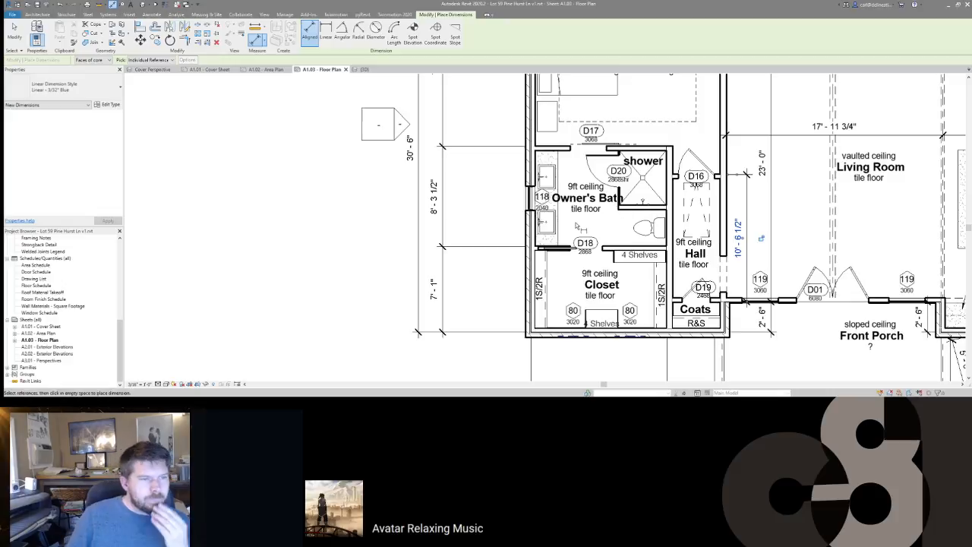
{"action": "middle_click_drag", "start_coordinate": [585, 188], "coordinate": [528, 253]}
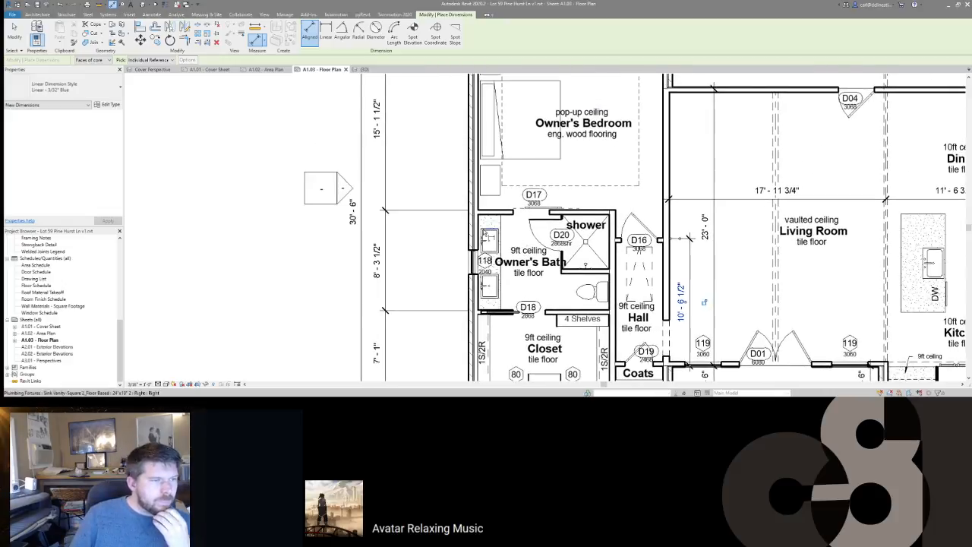
{"action": "middle_click_drag", "start_coordinate": [491, 178], "coordinate": [506, 72]}
{"action": "middle_click_drag", "start_coordinate": [586, 247], "coordinate": [568, 172]}
{"action": "scroll", "coordinate": [568, 173], "scroll_direction": "down", "scroll_amount": 1}
{"action": "middle_click_drag", "start_coordinate": [616, 244], "coordinate": [475, 257]}
{"action": "scroll", "coordinate": [476, 255], "scroll_direction": "down", "scroll_amount": 2}
{"action": "middle_click_drag", "start_coordinate": [471, 161], "coordinate": [525, 247]}
{"action": "middle_click_drag", "start_coordinate": [511, 136], "coordinate": [523, 259]}
{"action": "scroll", "coordinate": [513, 138], "scroll_direction": "down", "scroll_amount": 2}
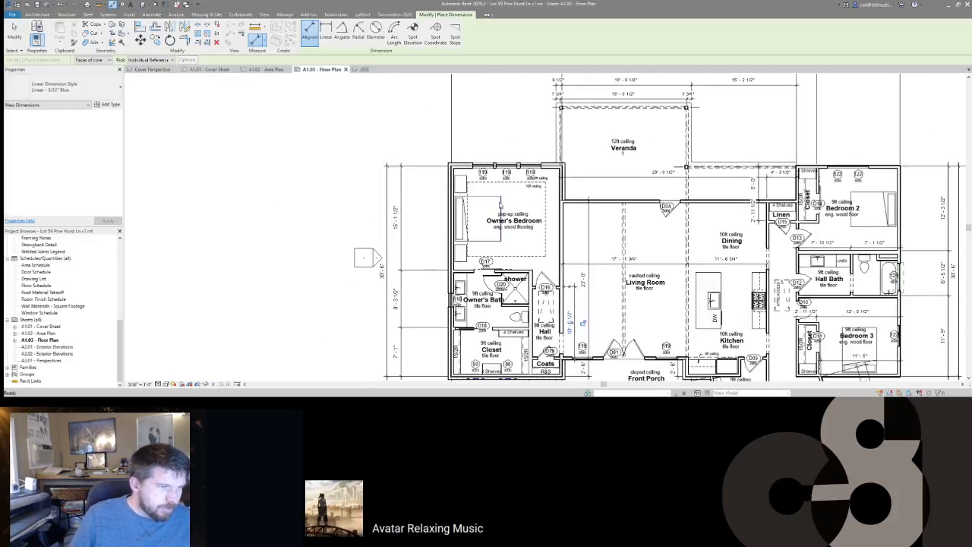
{"action": "middle_click_drag", "start_coordinate": [510, 104], "coordinate": [512, 124]}
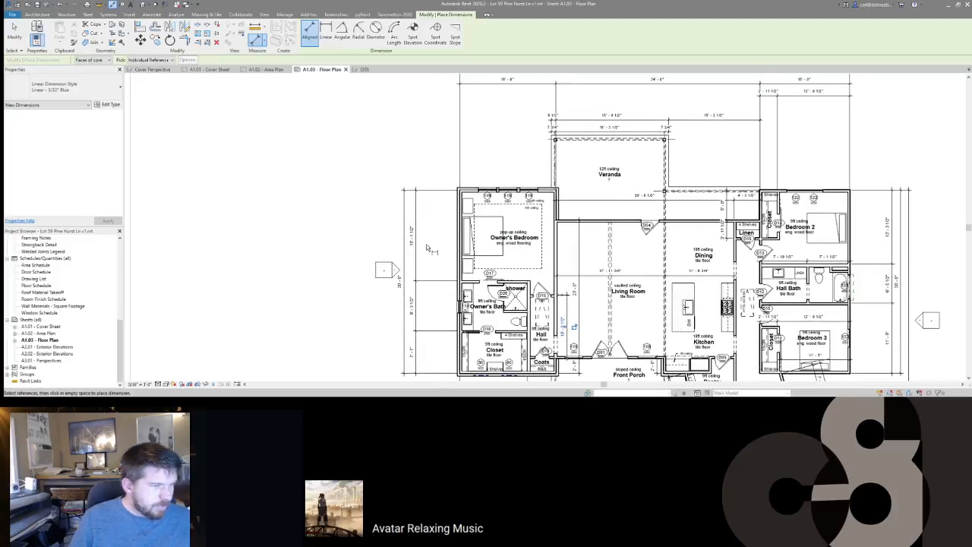
Step: Move over to the kitchen, pick its wall, then cancel dimensioning without placing anything
{"action": "middle_click_drag", "start_coordinate": [424, 305], "coordinate": [436, 240]}
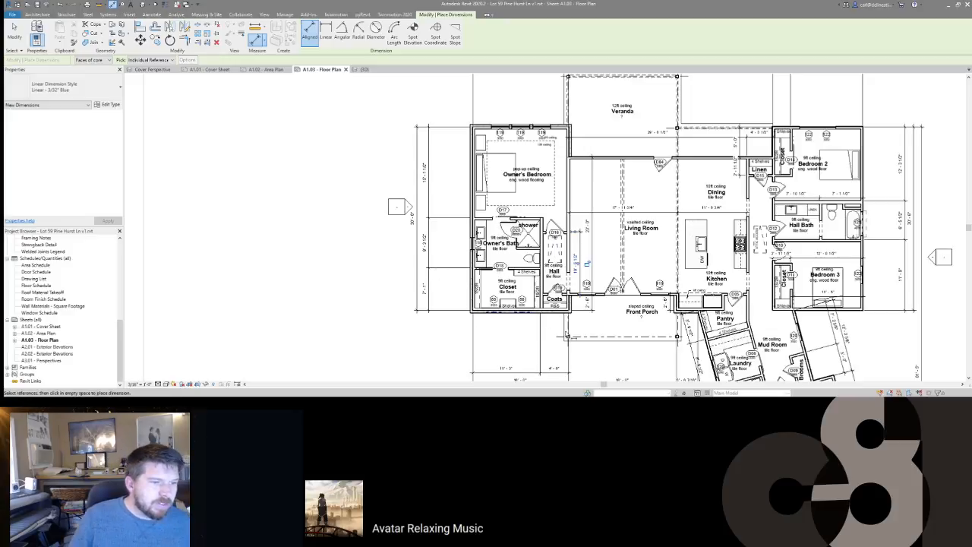
{"action": "middle_click_drag", "start_coordinate": [643, 249], "coordinate": [538, 242]}
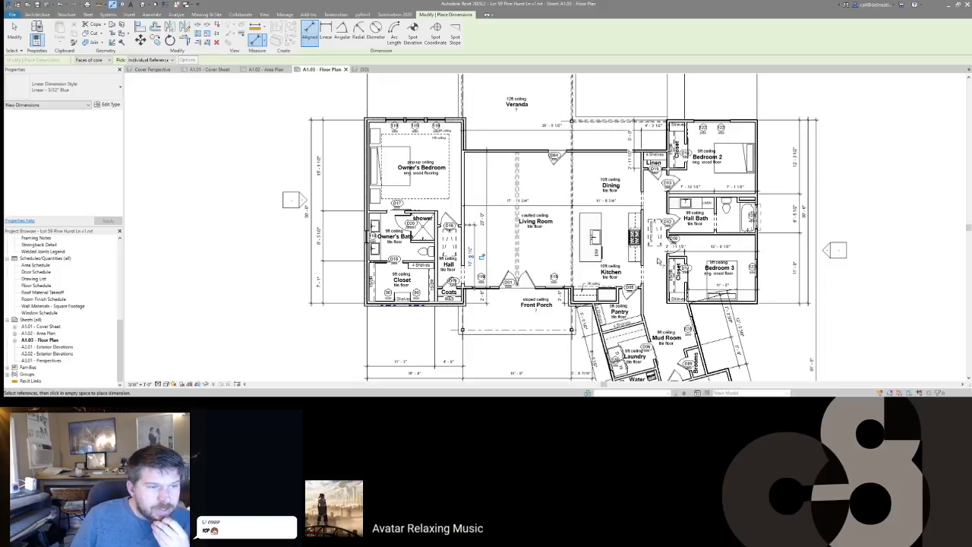
{"action": "scroll", "coordinate": [588, 170], "scroll_direction": "up", "scroll_amount": 2}
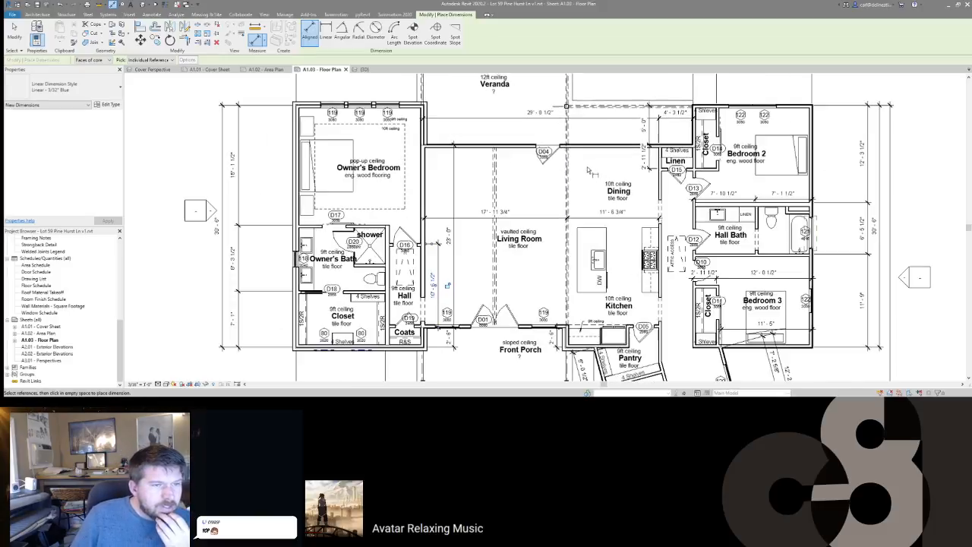
{"action": "middle_click_drag", "start_coordinate": [595, 219], "coordinate": [549, 182]}
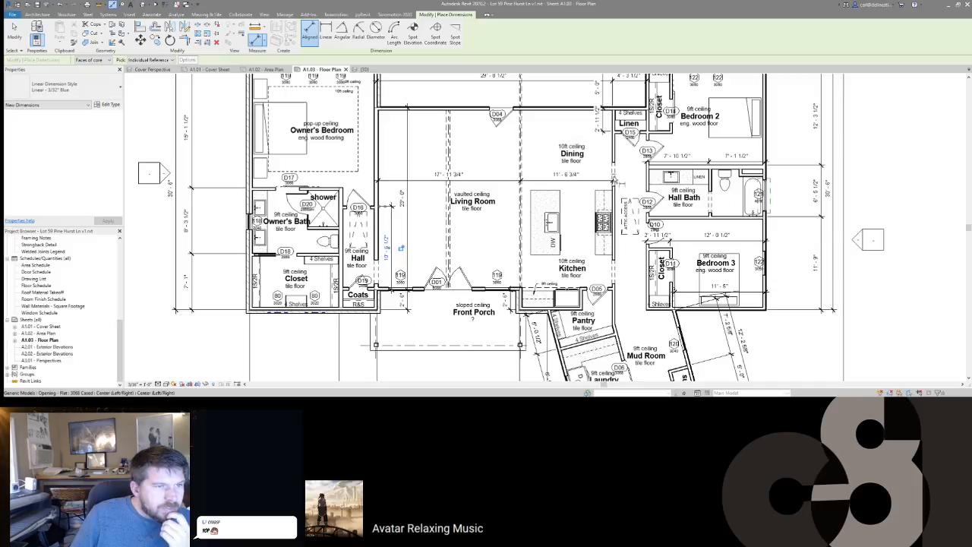
{"action": "left_click", "coordinate": [615, 181]}
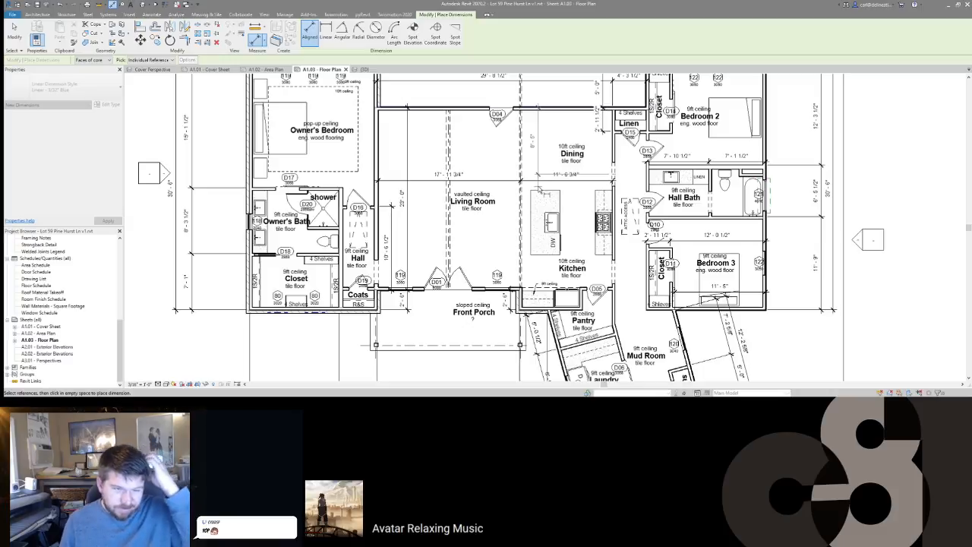
{"action": "key", "text": "Escape"}
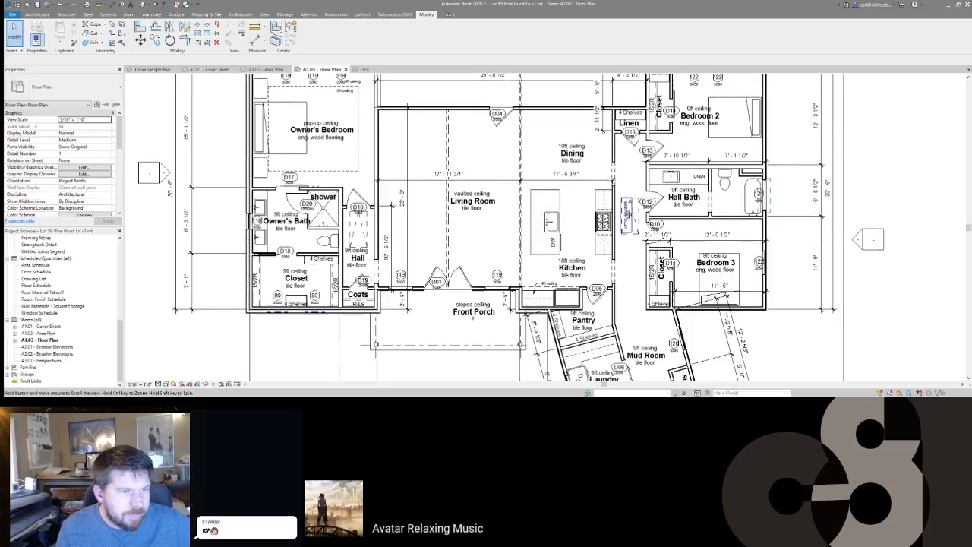
{"action": "scroll", "coordinate": [631, 296], "scroll_direction": "up", "scroll_amount": 5}
{"action": "scroll", "coordinate": [773, 204], "scroll_direction": "down", "scroll_amount": 4}
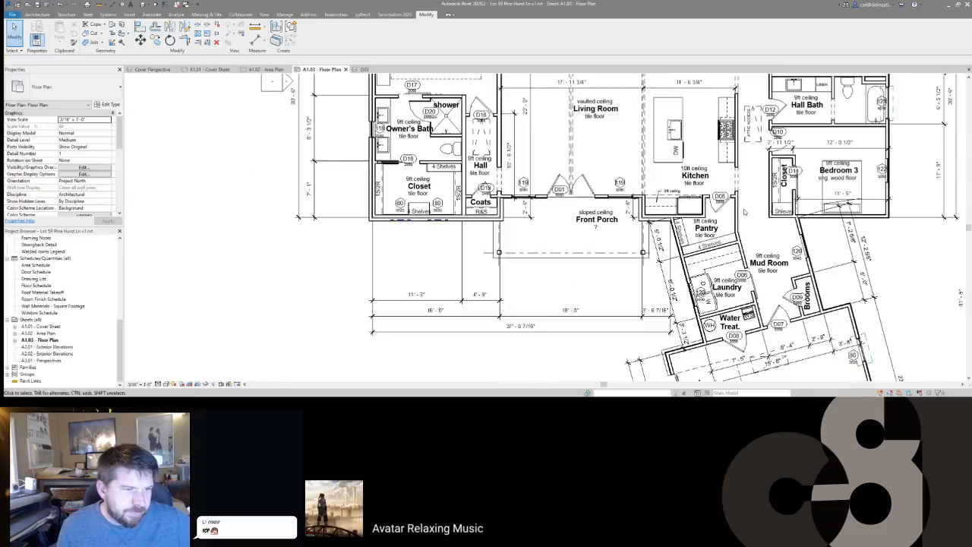
{"action": "scroll", "coordinate": [589, 285], "scroll_direction": "up", "scroll_amount": 5}
{"action": "scroll", "coordinate": [589, 285], "scroll_direction": "down", "scroll_amount": 2}
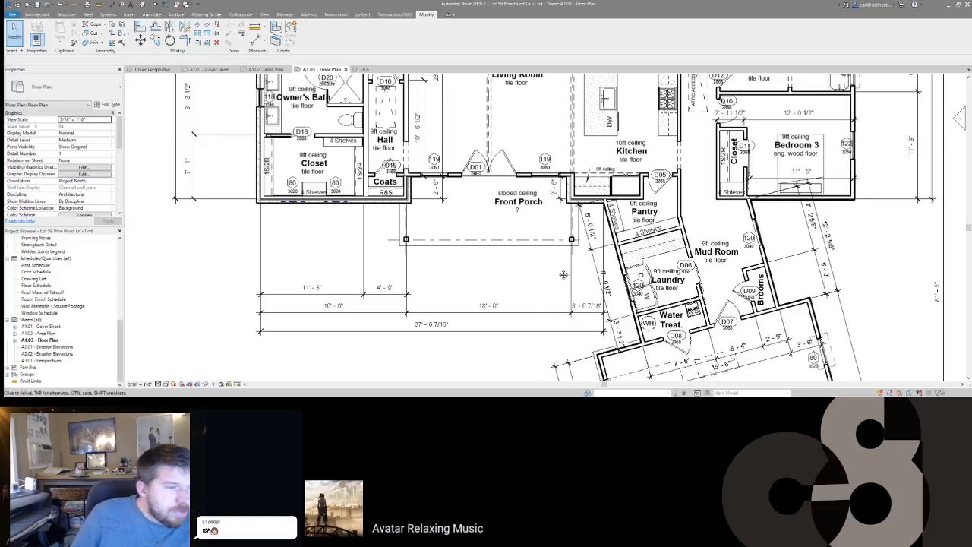
{"action": "scroll", "coordinate": [405, 258], "scroll_direction": "down", "scroll_amount": 3}
{"action": "scroll", "coordinate": [712, 273], "scroll_direction": "down", "scroll_amount": 2}
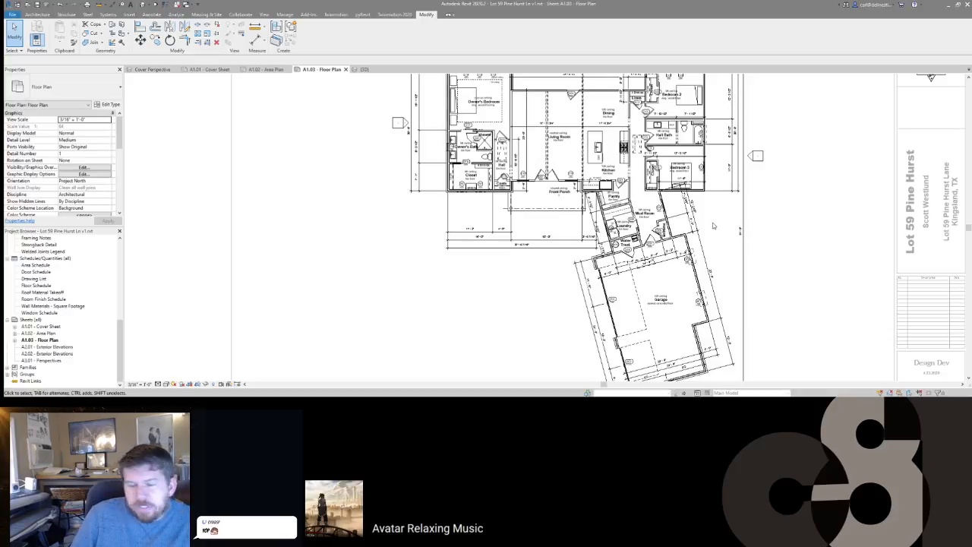
{"action": "scroll", "coordinate": [713, 253], "scroll_direction": "down", "scroll_amount": 4}
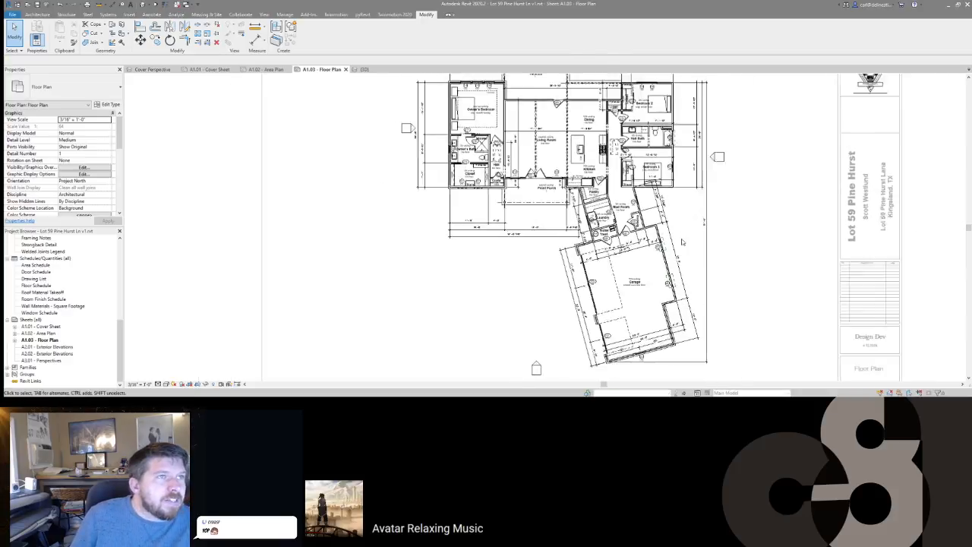
{"action": "scroll", "coordinate": [708, 253], "scroll_direction": "up", "scroll_amount": 5}
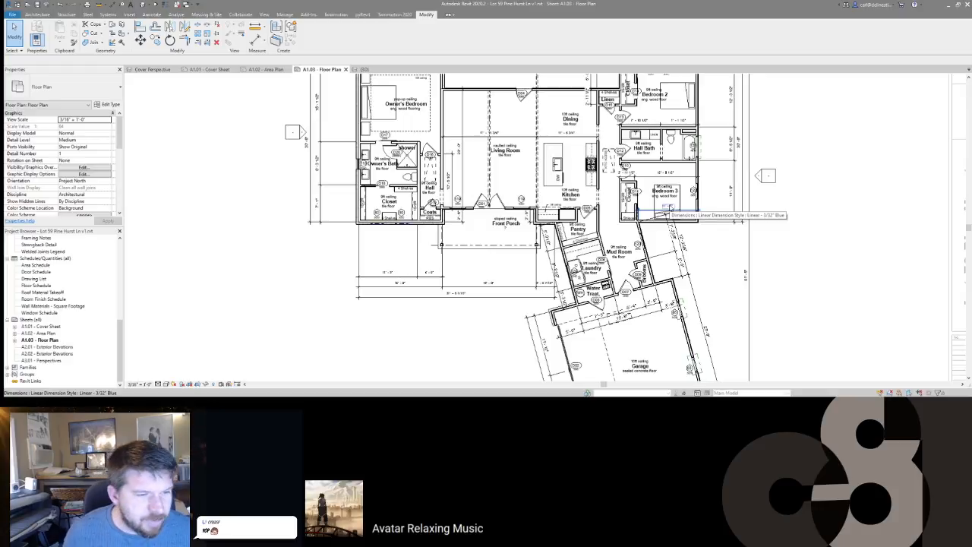
{"action": "scroll", "coordinate": [640, 267], "scroll_direction": "up", "scroll_amount": 5}
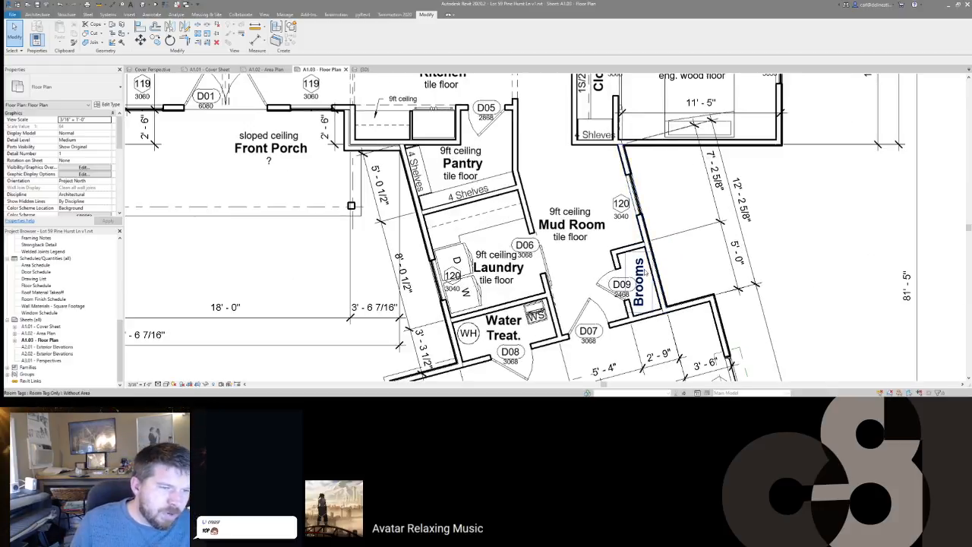
{"action": "left_click", "coordinate": [650, 274]}
{"action": "scroll", "coordinate": [707, 241], "scroll_direction": "down", "scroll_amount": 2}
{"action": "scroll", "coordinate": [707, 241], "scroll_direction": "down", "scroll_amount": 2}
{"action": "key", "text": "Escape"}
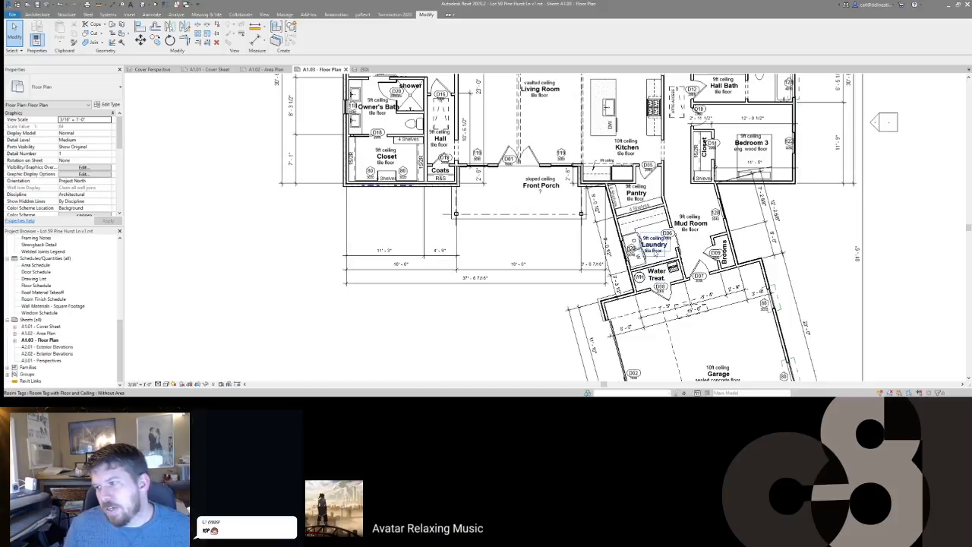
{"action": "middle_click_drag", "start_coordinate": [695, 201], "coordinate": [679, 268]}
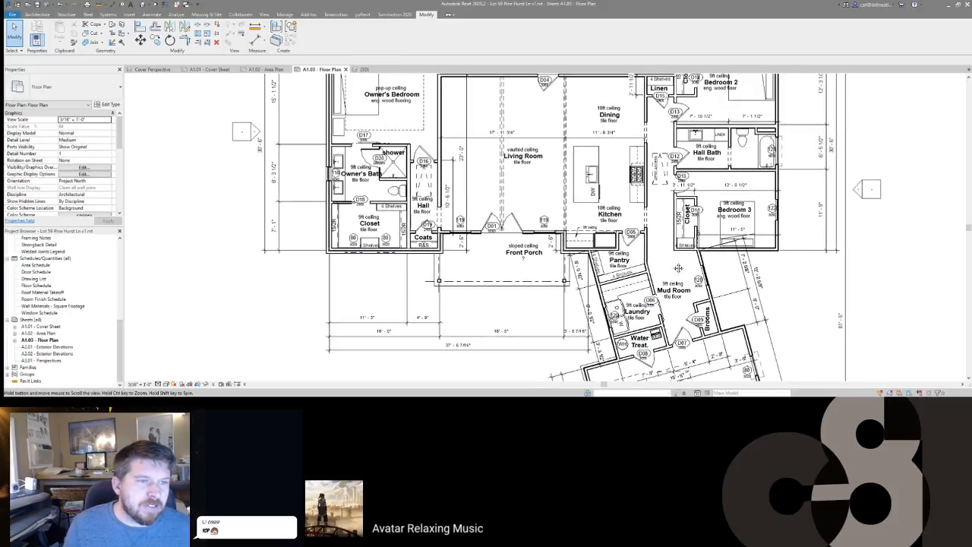
{"action": "scroll", "coordinate": [678, 268], "scroll_direction": "down", "scroll_amount": 2}
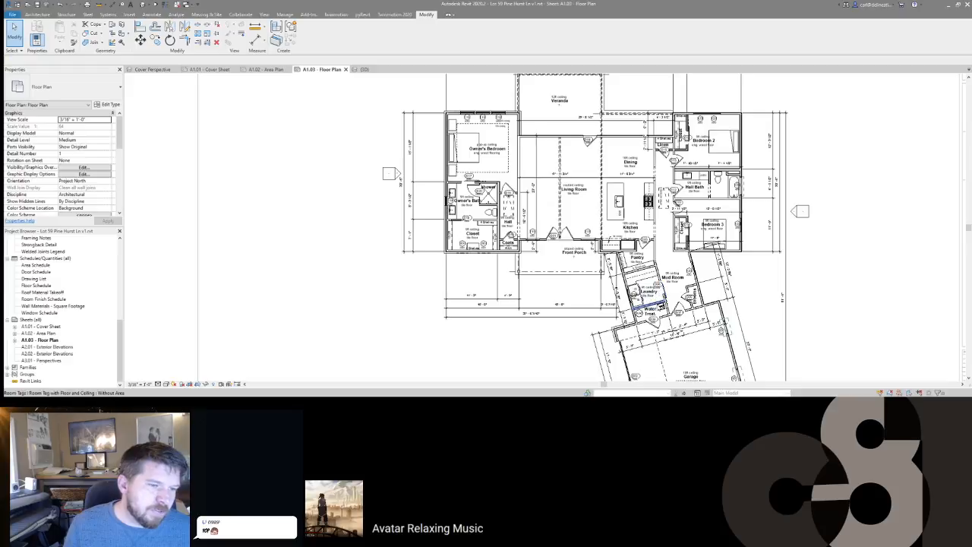
{"action": "scroll", "coordinate": [640, 263], "scroll_direction": "up", "scroll_amount": 2}
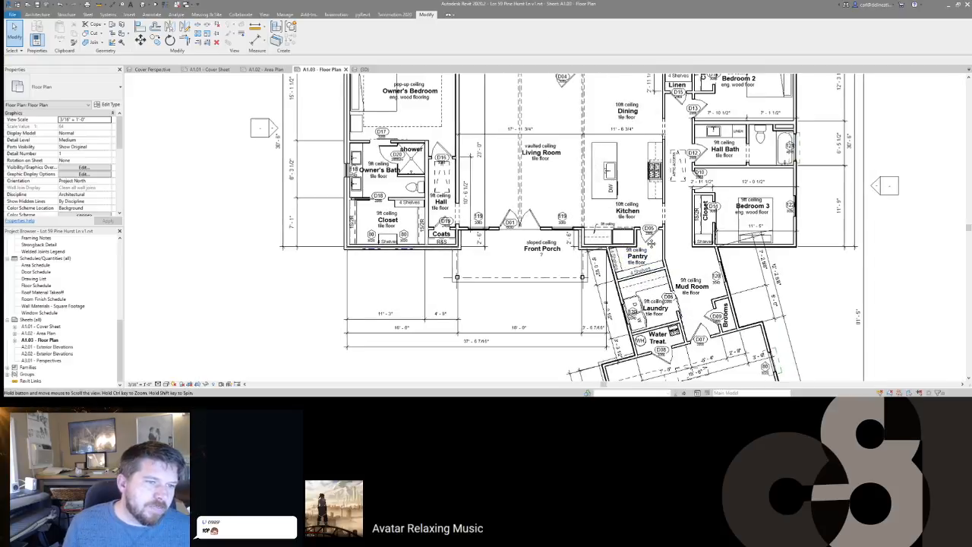
{"action": "middle_click_drag", "start_coordinate": [681, 229], "coordinate": [630, 241]}
{"action": "scroll", "coordinate": [630, 241], "scroll_direction": "down", "scroll_amount": 1}
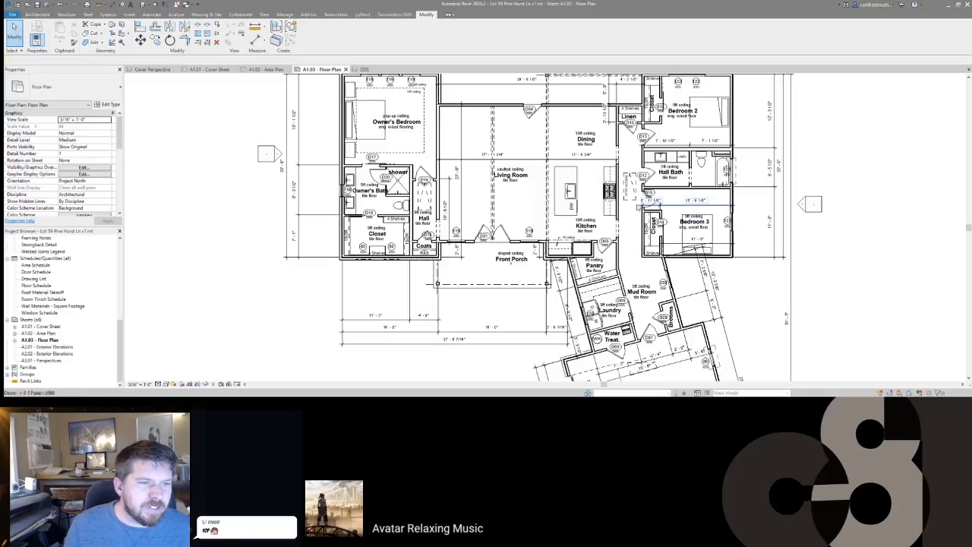
{"action": "scroll", "coordinate": [673, 222], "scroll_direction": "up", "scroll_amount": 4}
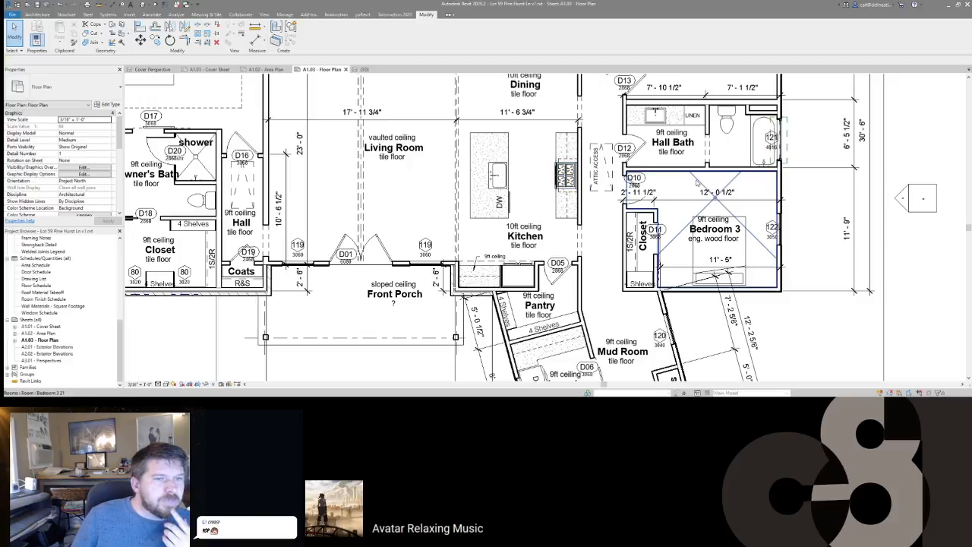
{"action": "scroll", "coordinate": [694, 196], "scroll_direction": "down", "scroll_amount": 2}
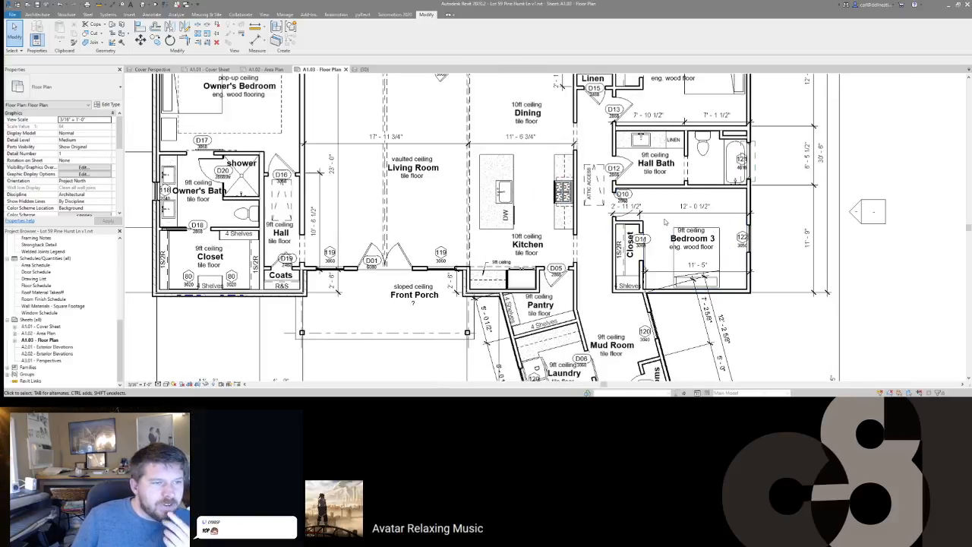
{"action": "scroll", "coordinate": [627, 194], "scroll_direction": "up", "scroll_amount": 3}
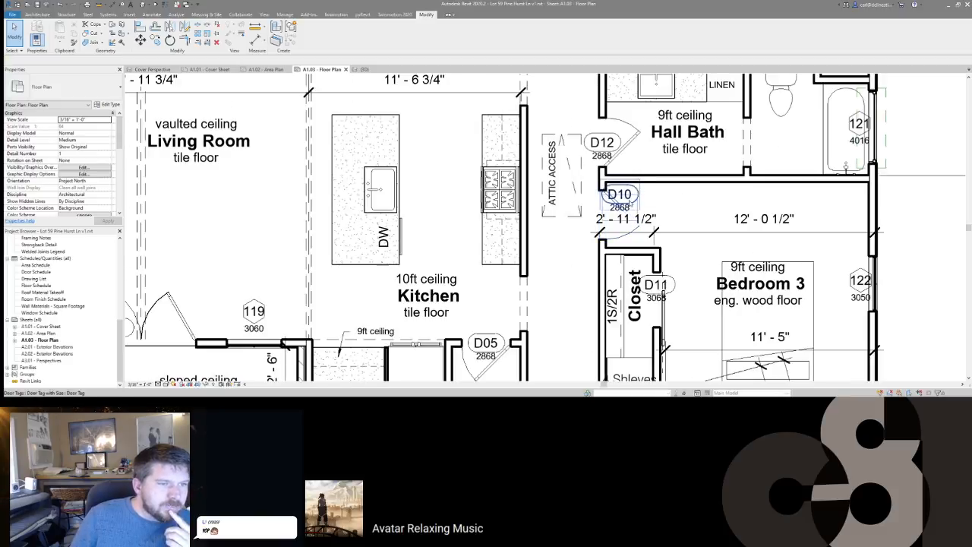
Step: Move the D10 door tag right, clear of the 2'-11 1/2" dimension text
{"action": "left_click", "coordinate": [624, 202]}
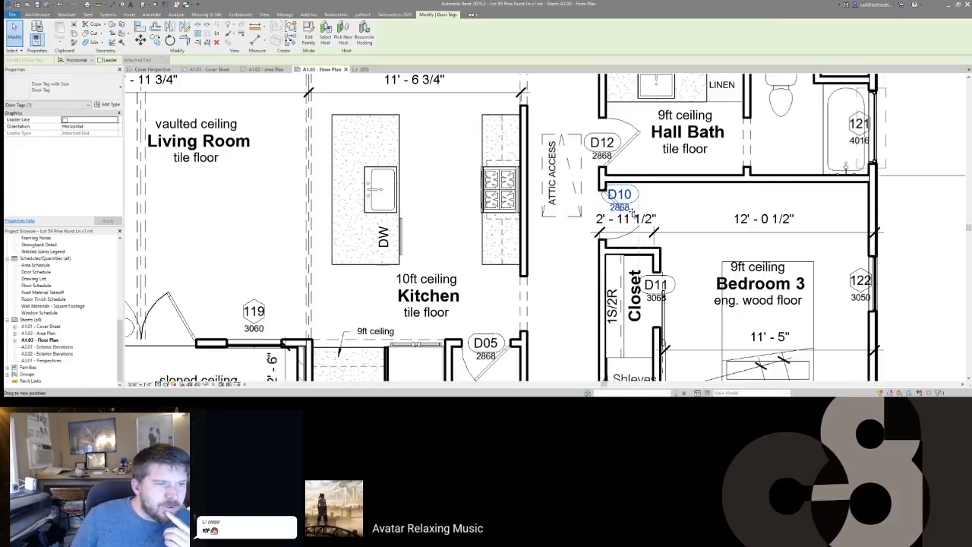
{"action": "left_click_drag", "start_coordinate": [631, 214], "coordinate": [647, 212]}
{"action": "left_click", "coordinate": [685, 209]}
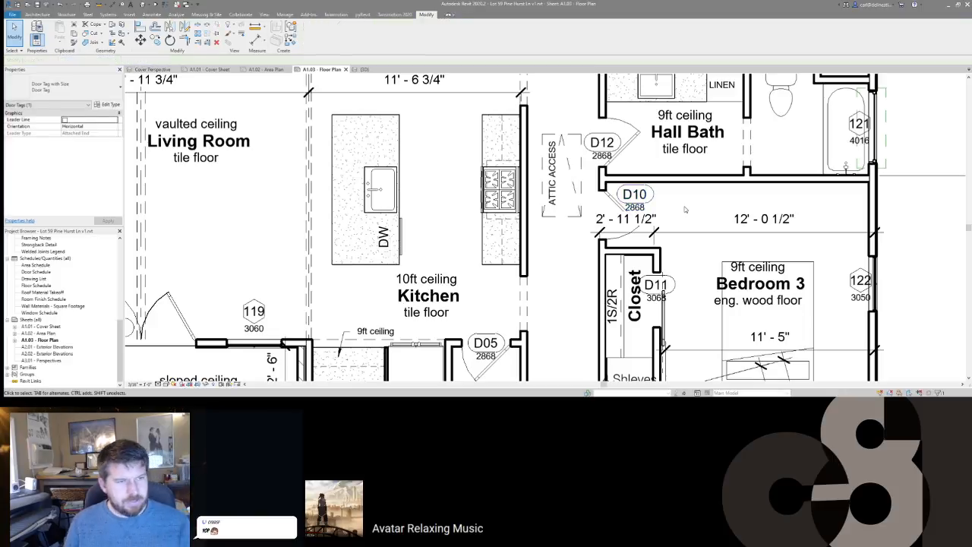
{"action": "left_click", "coordinate": [641, 199]}
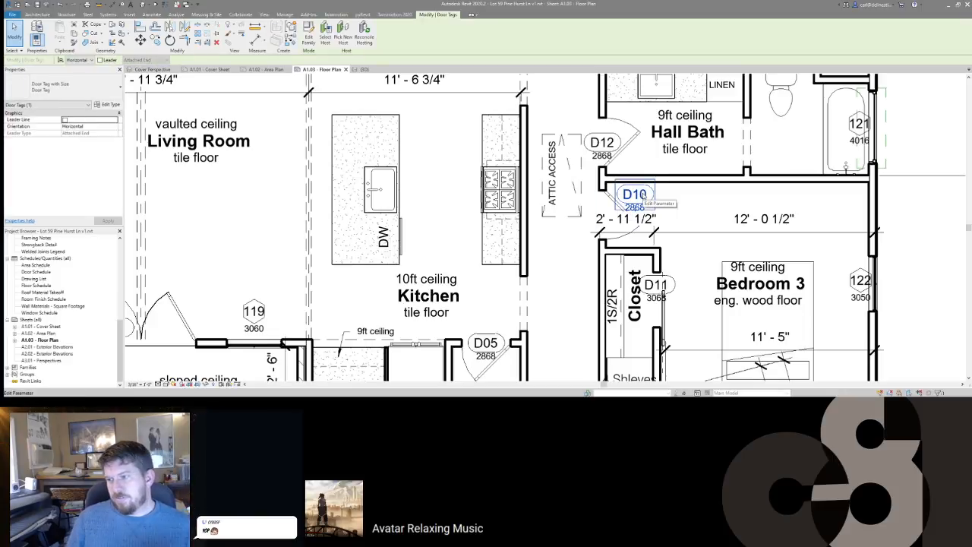
Step: Bring the StreamLinks.txt Notepad++ window over the plan
{"action": "middle_click_drag", "start_coordinate": [611, 240], "coordinate": [640, 199]}
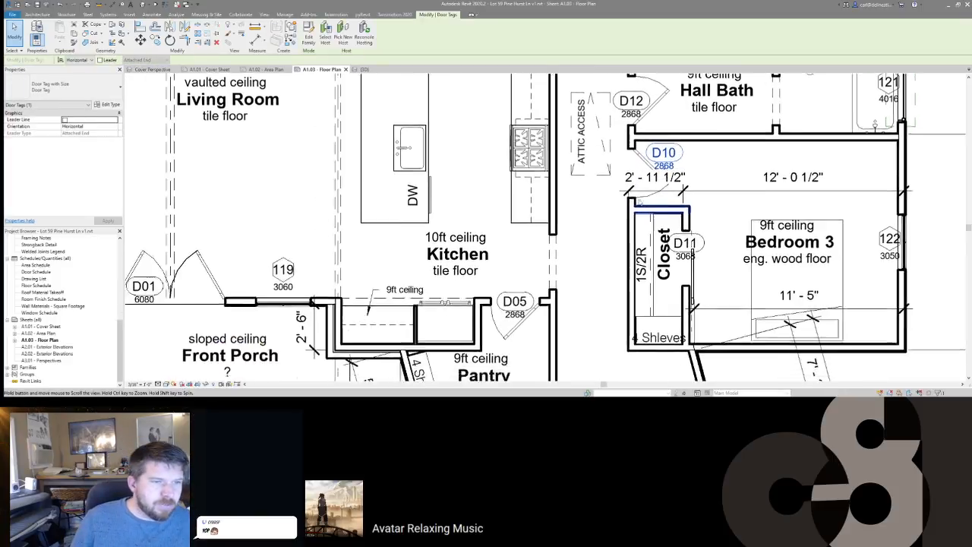
{"action": "scroll", "coordinate": [639, 200], "scroll_direction": "down", "scroll_amount": 3}
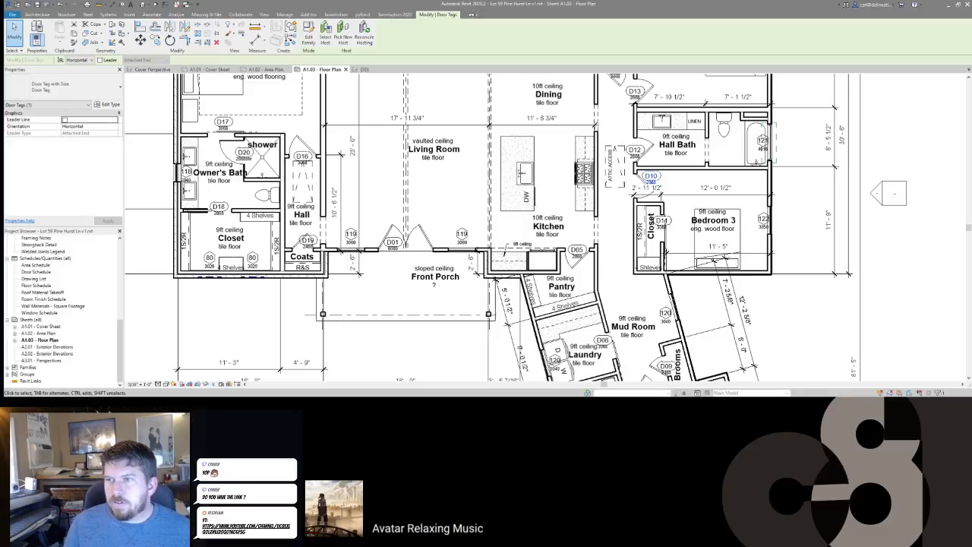
{"action": "left_click_drag", "start_coordinate": [971, 114], "coordinate": [710, 124]}
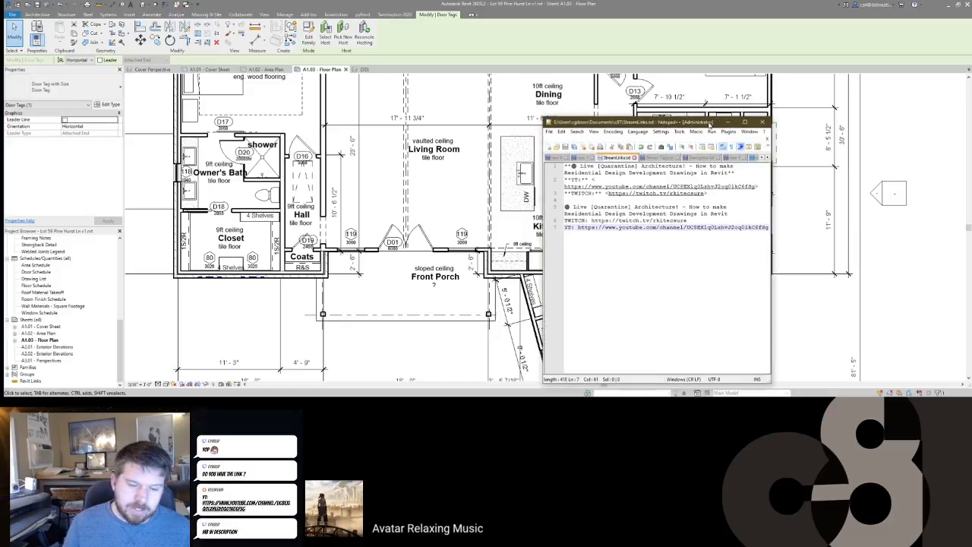
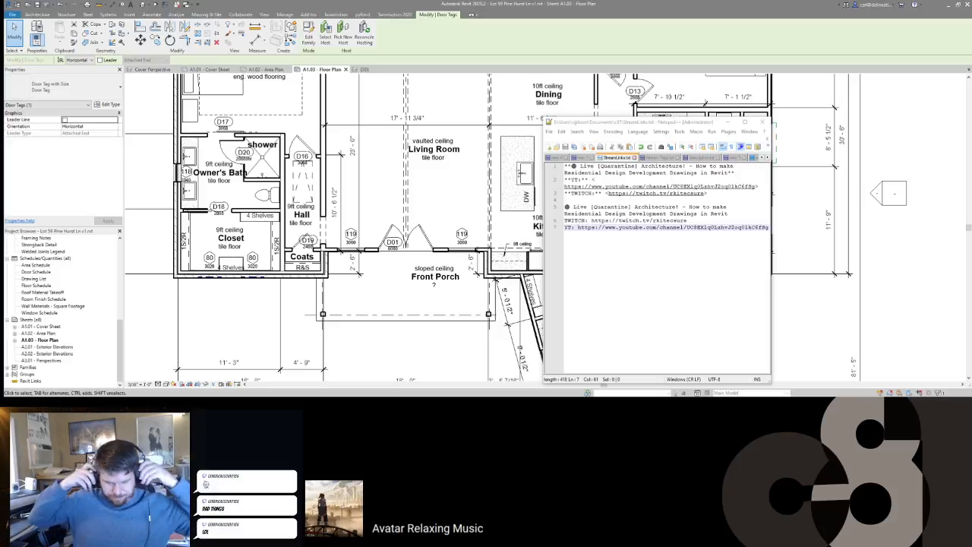
Step: Stop the Spotify music and return the Revit A1.03 floor plan in front of Notepad++
{"action": "key", "text": "XF86AudioPlay"}
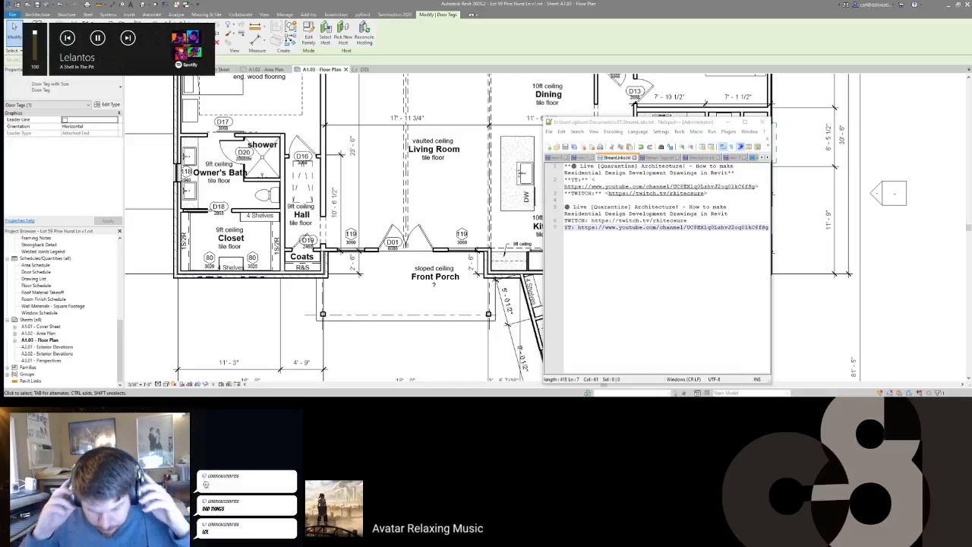
{"action": "key", "text": "XF86AudioPlay"}
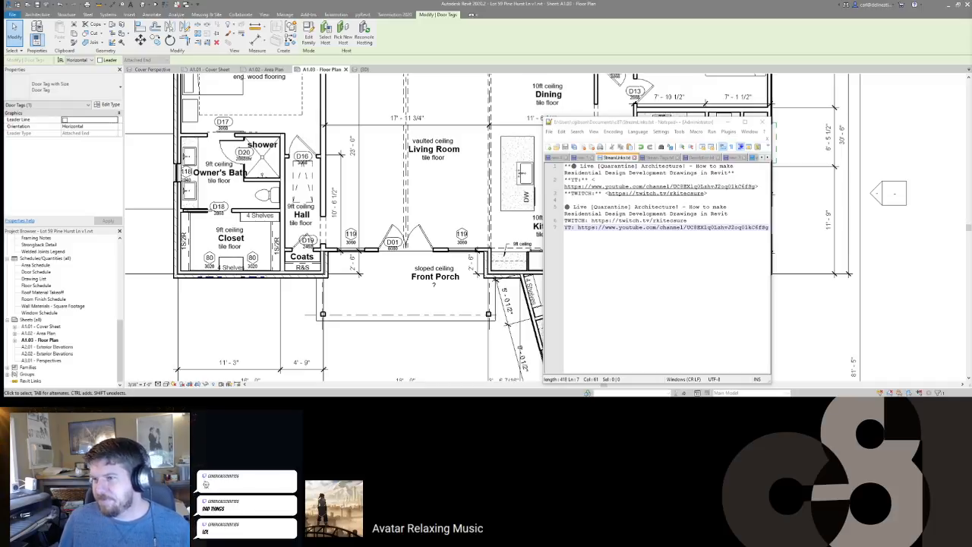
{"action": "left_click", "coordinate": [655, 272]}
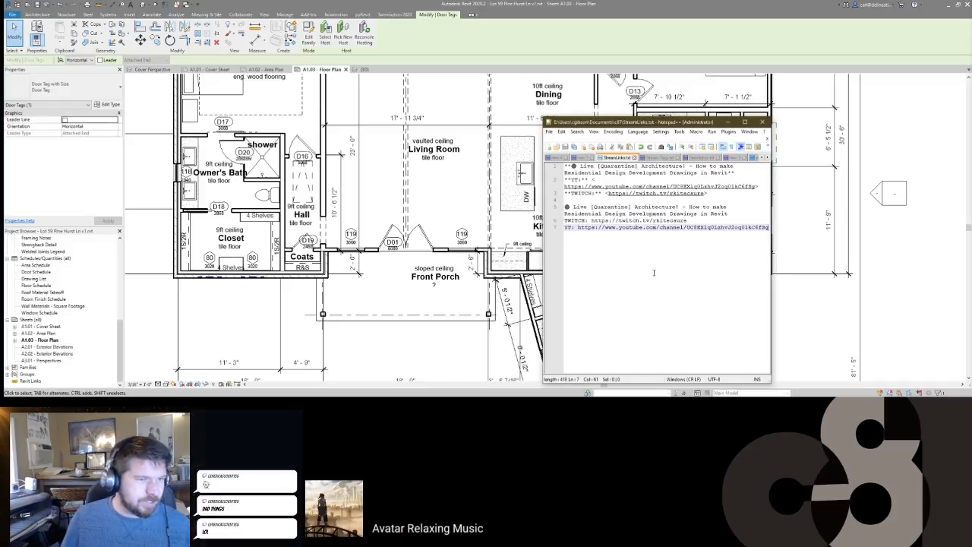
{"action": "left_click", "coordinate": [620, 43]}
{"action": "middle_click_drag", "start_coordinate": [626, 246], "coordinate": [634, 243]}
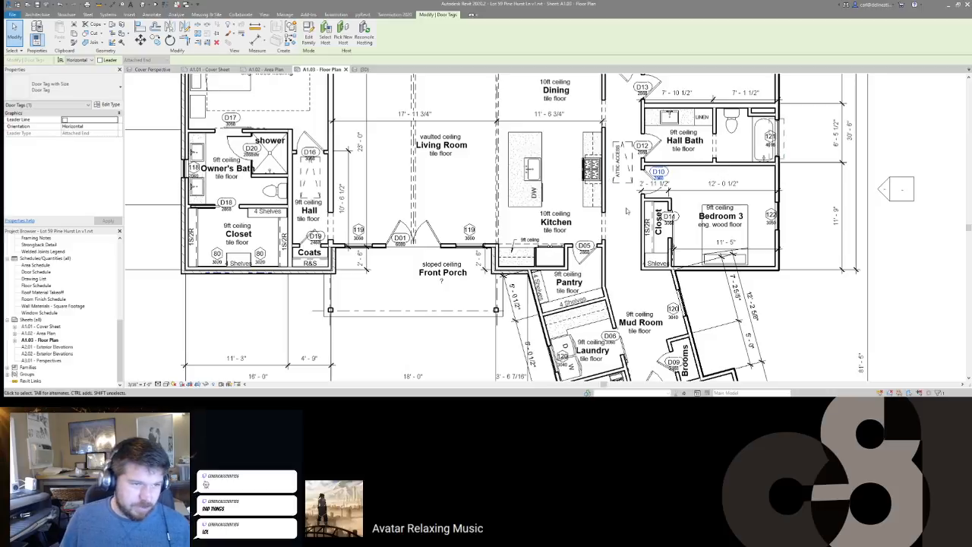
Step: Reposition the angled dimension string beside the laundry and adjust its witness line
{"action": "scroll", "coordinate": [614, 266], "scroll_direction": "down", "scroll_amount": 2}
{"action": "scroll", "coordinate": [613, 265], "scroll_direction": "down", "scroll_amount": 4}
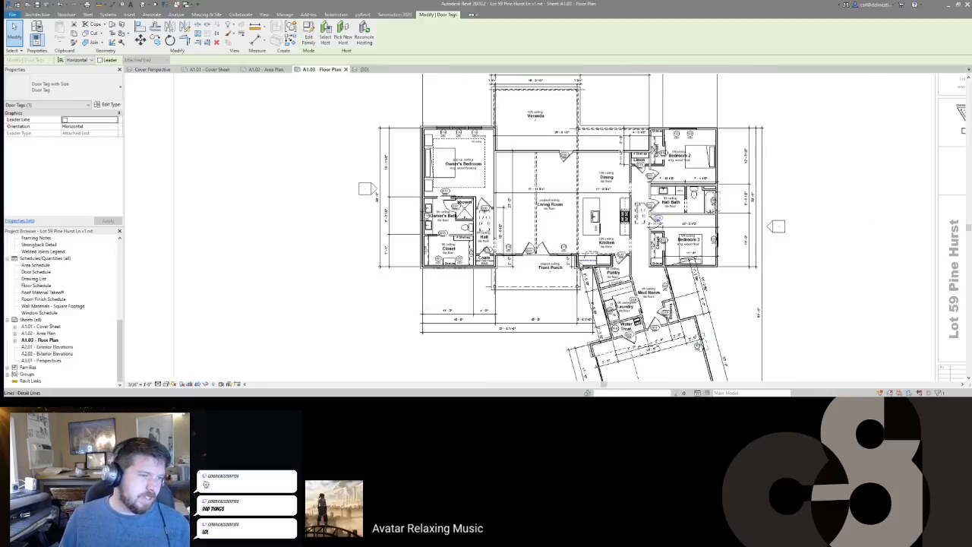
{"action": "scroll", "coordinate": [500, 296], "scroll_direction": "up", "scroll_amount": 3}
{"action": "scroll", "coordinate": [500, 296], "scroll_direction": "down", "scroll_amount": 1}
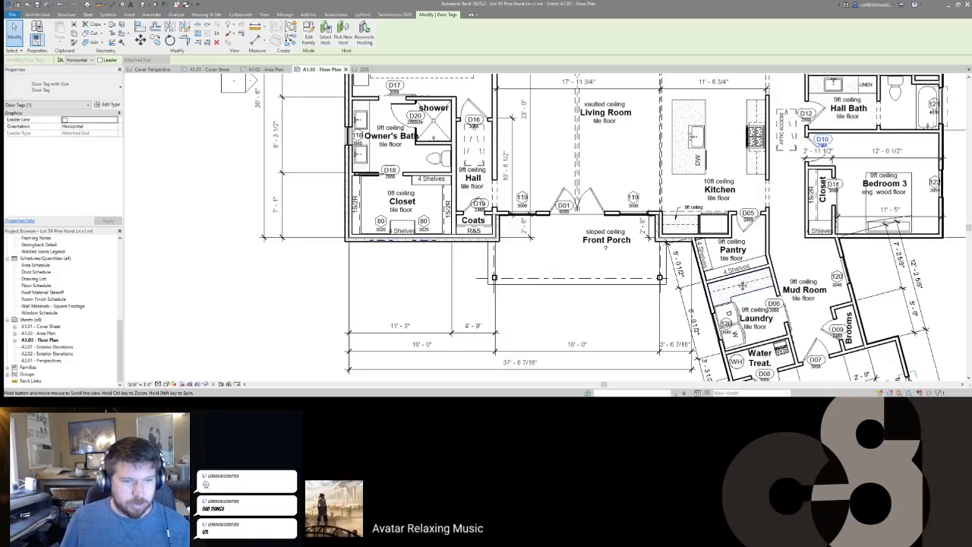
{"action": "scroll", "coordinate": [631, 305], "scroll_direction": "up", "scroll_amount": 3}
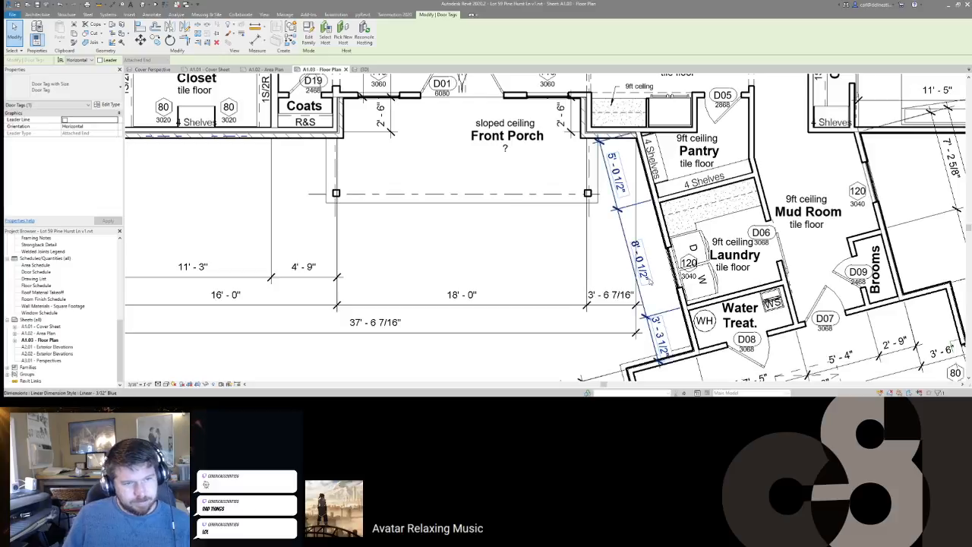
{"action": "left_click", "coordinate": [650, 284]}
{"action": "scroll", "coordinate": [664, 293], "scroll_direction": "down", "scroll_amount": 5}
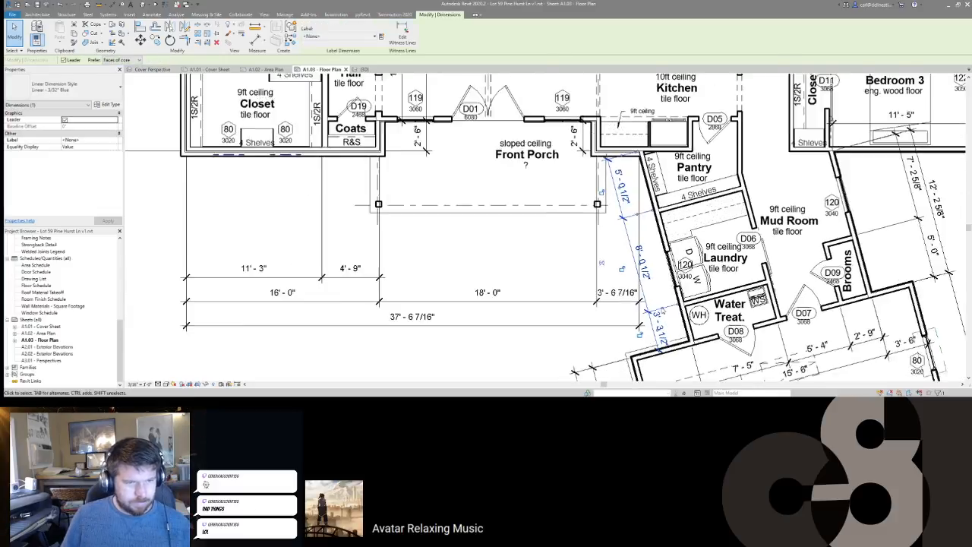
{"action": "middle_click_drag", "start_coordinate": [662, 289], "coordinate": [690, 263]}
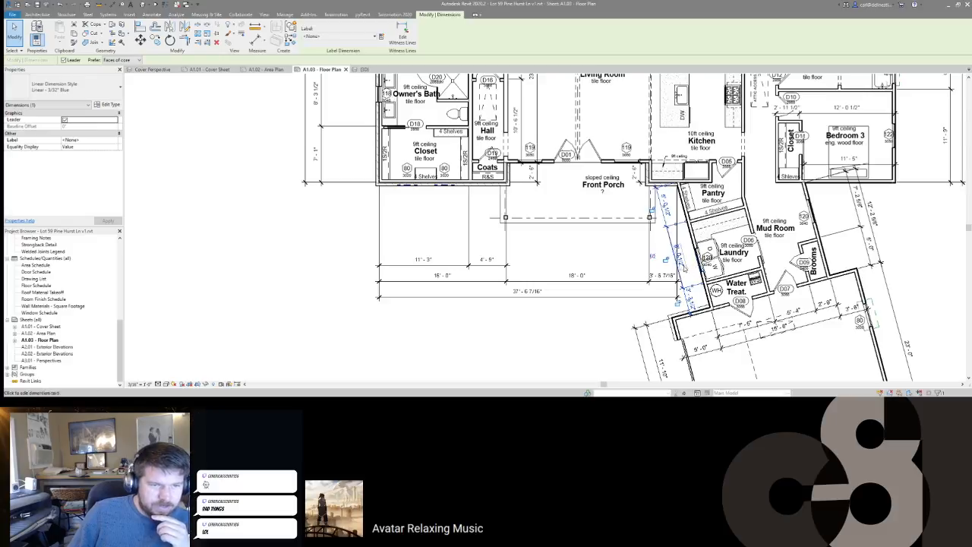
{"action": "middle_click_drag", "start_coordinate": [789, 252], "coordinate": [739, 282]}
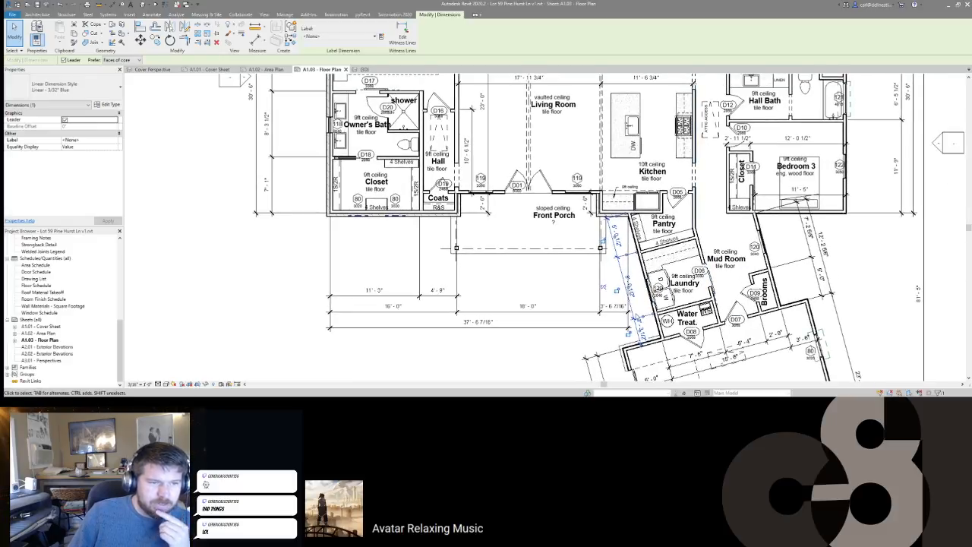
{"action": "mouse_move", "coordinate": [632, 312]}
{"action": "left_mouse_down"}
{"action": "mouse_move", "coordinate": [668, 299]}
{"action": "mouse_move", "coordinate": [663, 311]}
{"action": "mouse_move", "coordinate": [636, 319]}
{"action": "left_mouse_up"}
{"action": "scroll", "coordinate": [639, 292], "scroll_direction": "up", "scroll_amount": 3}
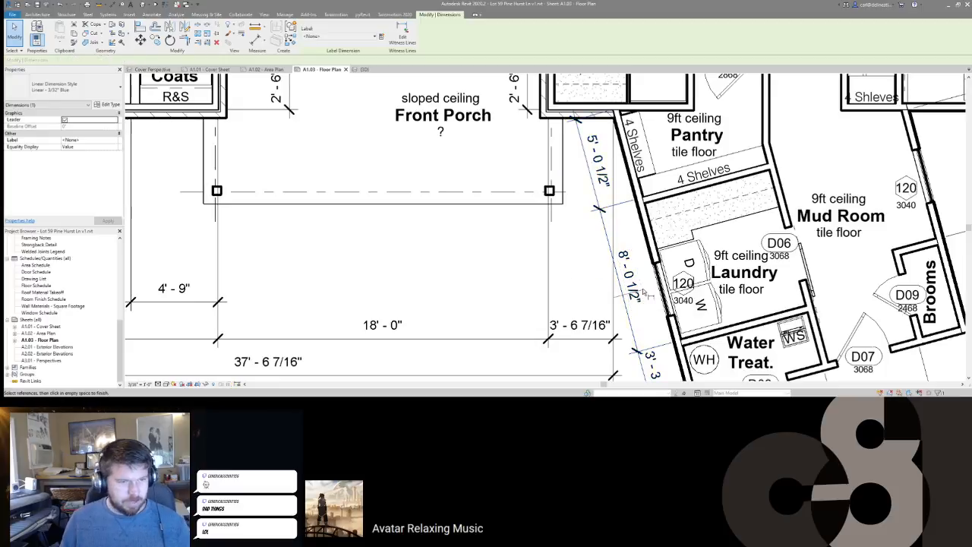
{"action": "left_click_drag", "start_coordinate": [663, 289], "coordinate": [662, 292]}
{"action": "key", "text": "Escape"}
Step: Move the 7'-2 5/8" mud room dimension string left toward the wall
{"action": "middle_click_drag", "start_coordinate": [661, 302], "coordinate": [679, 263]}
{"action": "scroll", "coordinate": [679, 263], "scroll_direction": "down", "scroll_amount": 2}
{"action": "middle_click_drag", "start_coordinate": [886, 204], "coordinate": [787, 221]}
{"action": "left_click", "coordinate": [794, 220]}
{"action": "left_click_drag", "start_coordinate": [794, 221], "coordinate": [767, 234]}
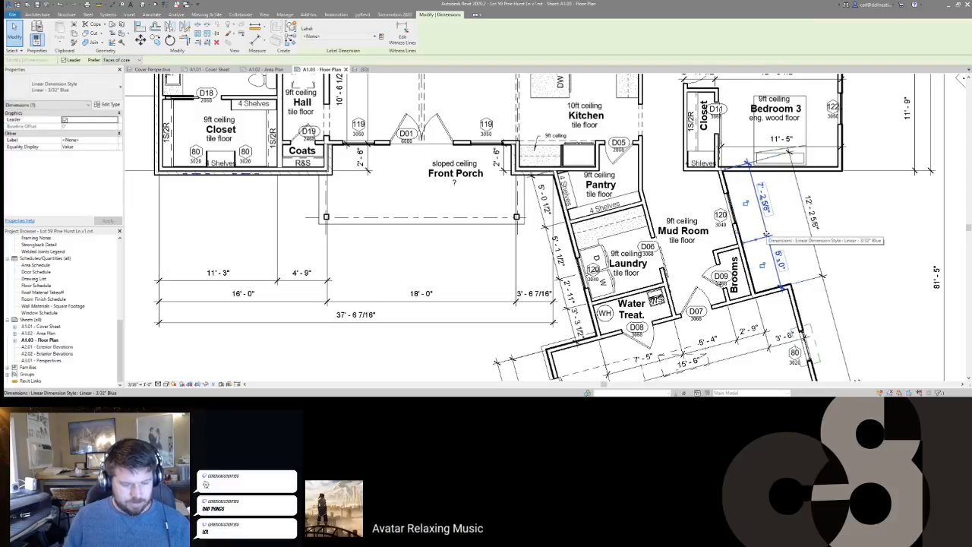
Step: With hidden elements revealed (RH), move the hidden mud room dimension and its neighbour closer to the wall
{"action": "key", "text": "r"}
{"action": "key", "text": "h"}
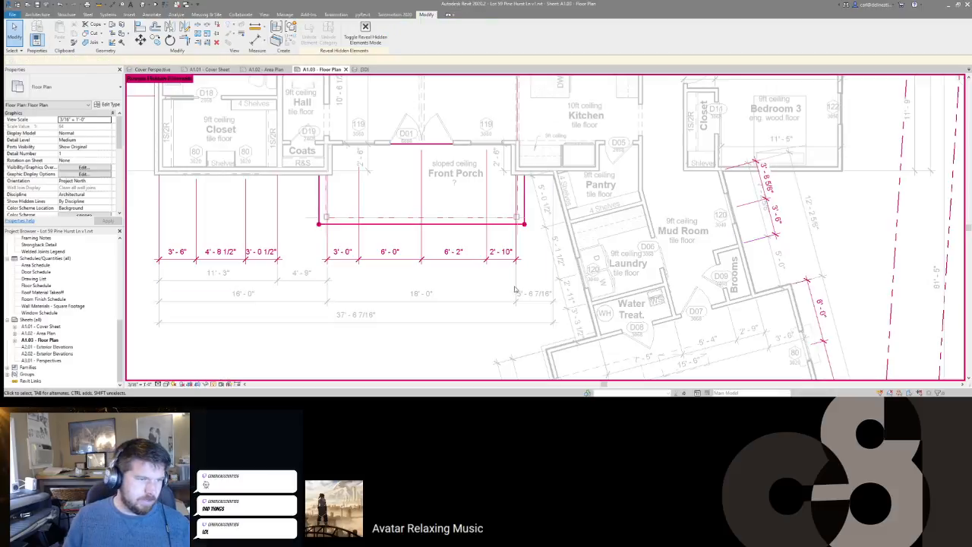
{"action": "key", "text": "r"}
{"action": "key", "text": "h"}
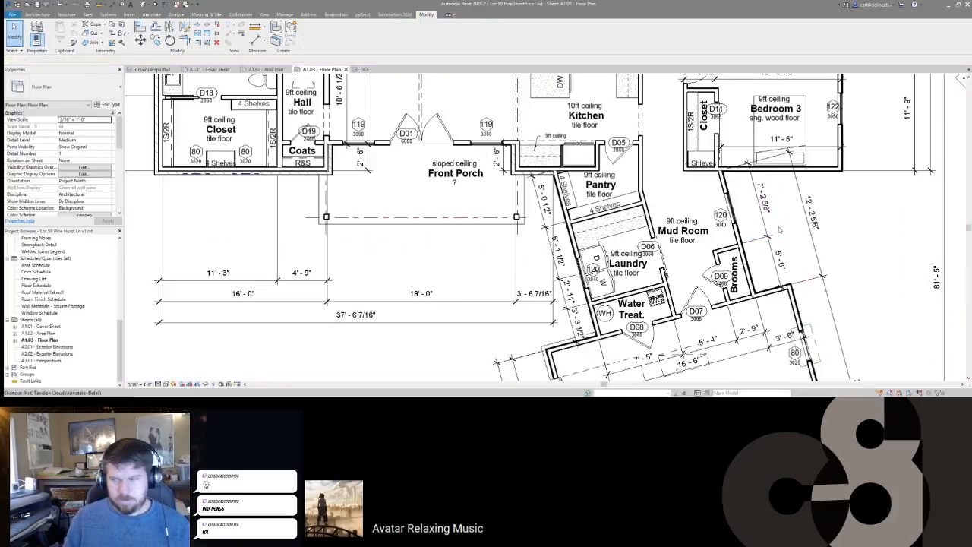
{"action": "key", "text": "r"}
{"action": "key", "text": "h"}
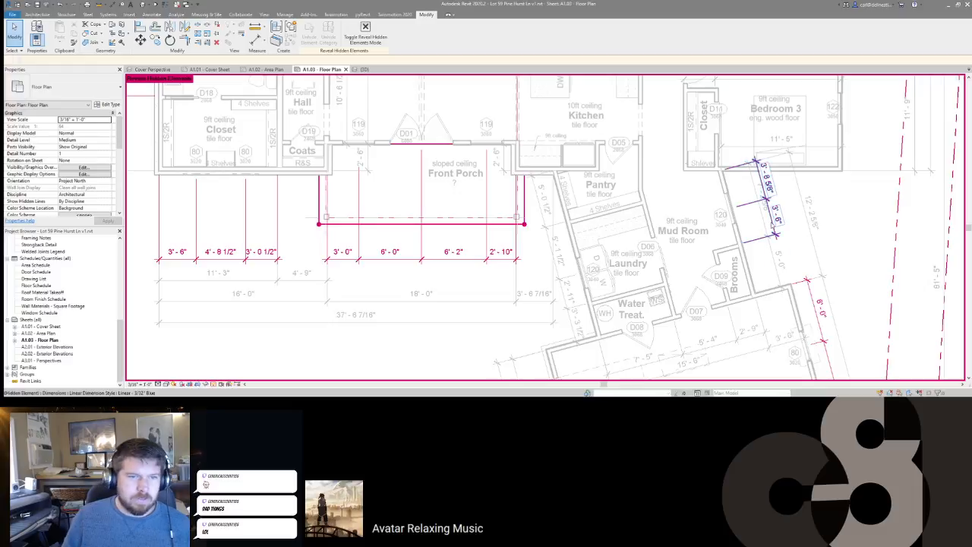
{"action": "left_click", "coordinate": [774, 225]}
{"action": "left_click", "coordinate": [741, 227], "text": "ctrl"}
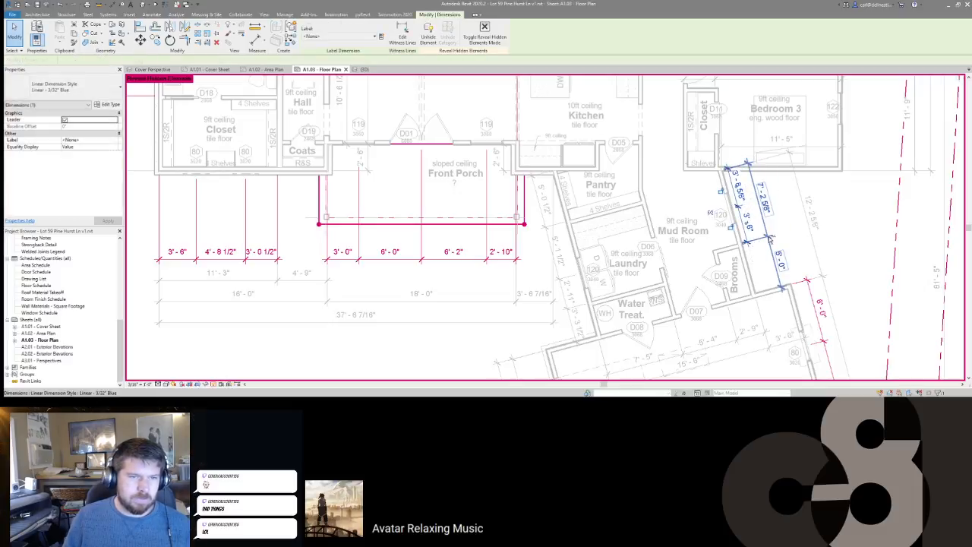
{"action": "left_click_drag", "start_coordinate": [766, 228], "coordinate": [756, 228]}
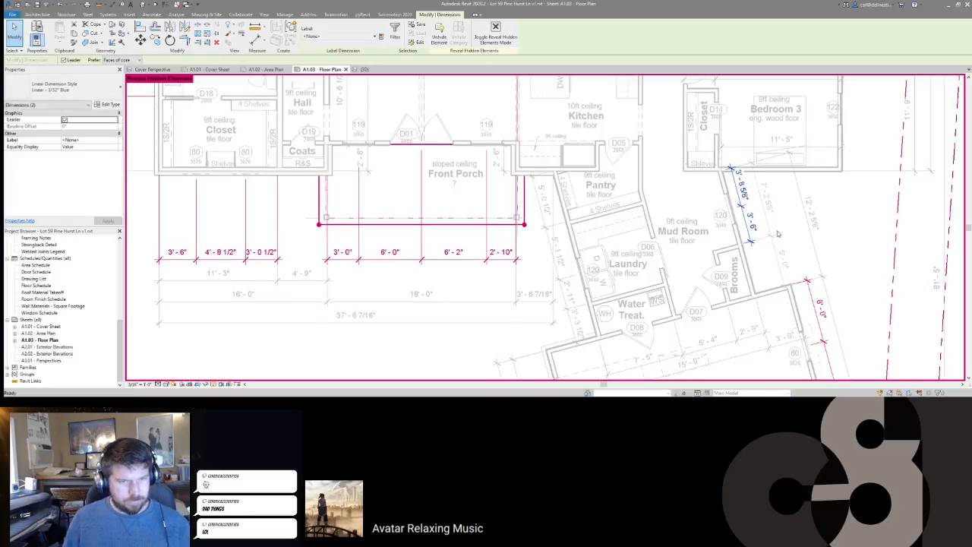
Step: Turn Reveal Hidden Elements off and pan the plan over to the garage
{"action": "key", "text": "r"}
{"action": "key", "text": "h"}
{"action": "scroll", "coordinate": [778, 234], "scroll_direction": "down", "scroll_amount": 1}
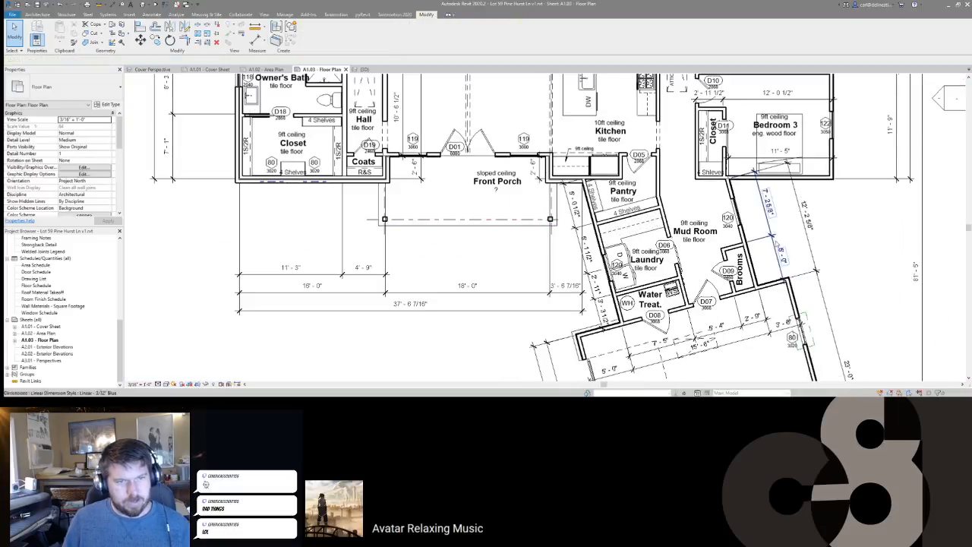
{"action": "middle_click_drag", "start_coordinate": [807, 287], "coordinate": [768, 222]}
{"action": "scroll", "coordinate": [775, 272], "scroll_direction": "down", "scroll_amount": 2}
{"action": "middle_click_drag", "start_coordinate": [774, 272], "coordinate": [721, 193]}
{"action": "scroll", "coordinate": [714, 187], "scroll_direction": "down", "scroll_amount": 2}
{"action": "scroll", "coordinate": [714, 252], "scroll_direction": "up", "scroll_amount": 5}
{"action": "scroll", "coordinate": [736, 245], "scroll_direction": "up", "scroll_amount": 3}
{"action": "scroll", "coordinate": [752, 243], "scroll_direction": "down", "scroll_amount": 3}
{"action": "scroll", "coordinate": [757, 244], "scroll_direction": "down", "scroll_amount": 2}
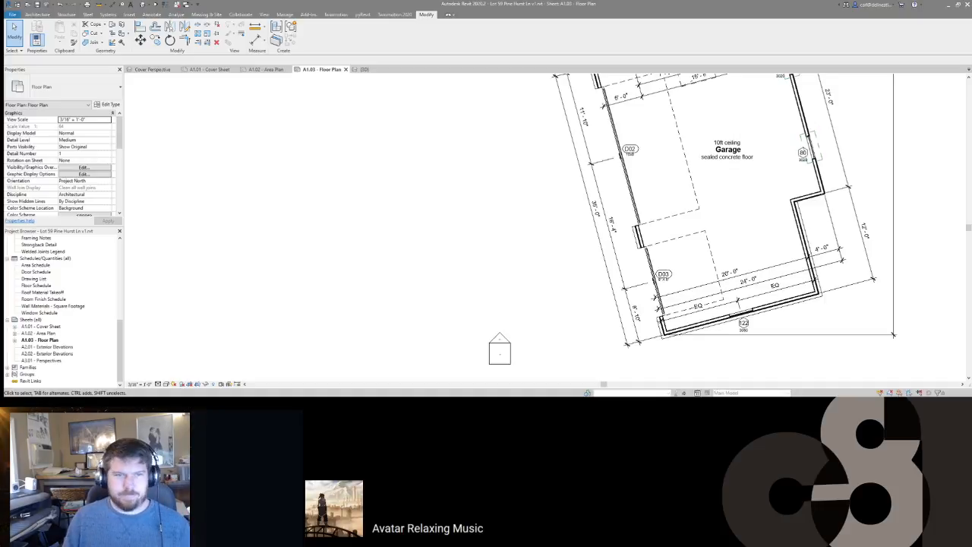
{"action": "scroll", "coordinate": [900, 211], "scroll_direction": "down", "scroll_amount": 2}
Step: Set the floor plan viewport scale to 1/4" = 1'-0" and shift it down-left on the sheet
{"action": "scroll", "coordinate": [900, 211], "scroll_direction": "down", "scroll_amount": 1}
{"action": "middle_click_drag", "start_coordinate": [900, 211], "coordinate": [804, 218]}
{"action": "scroll", "coordinate": [753, 278], "scroll_direction": "down", "scroll_amount": 2}
{"action": "double_click", "coordinate": [550, 324]}
{"action": "left_click", "coordinate": [542, 322]}
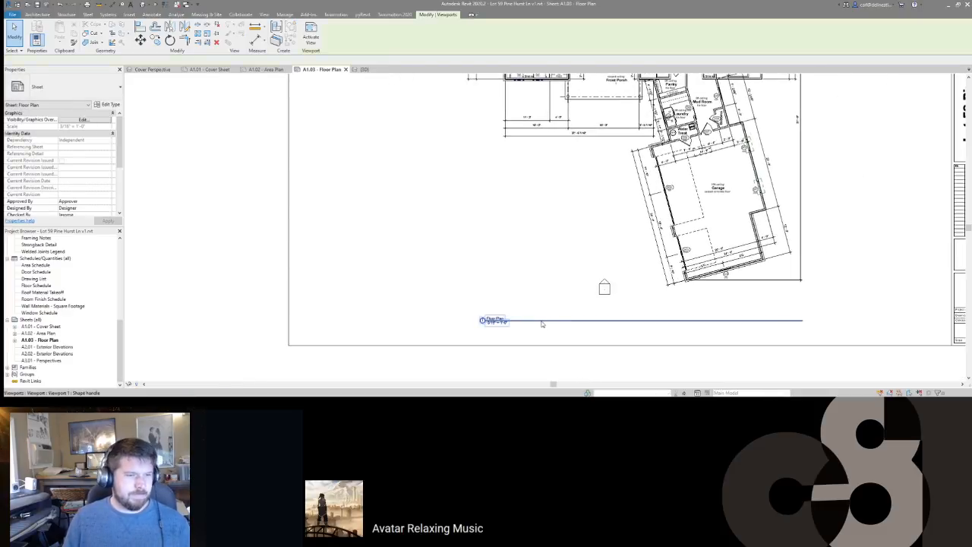
{"action": "key", "text": "Escape"}
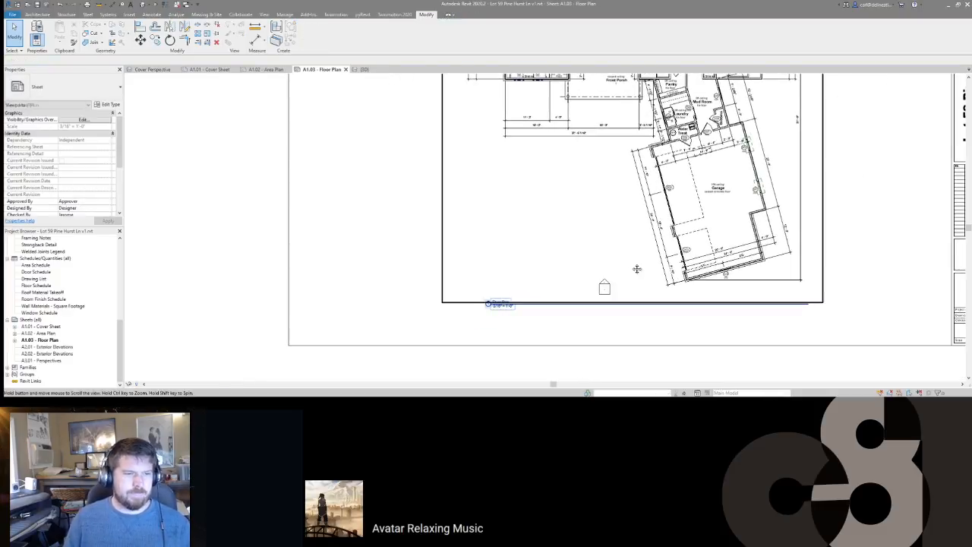
{"action": "scroll", "coordinate": [638, 286], "scroll_direction": "down", "scroll_amount": 3}
{"action": "scroll", "coordinate": [604, 118], "scroll_direction": "up", "scroll_amount": 1}
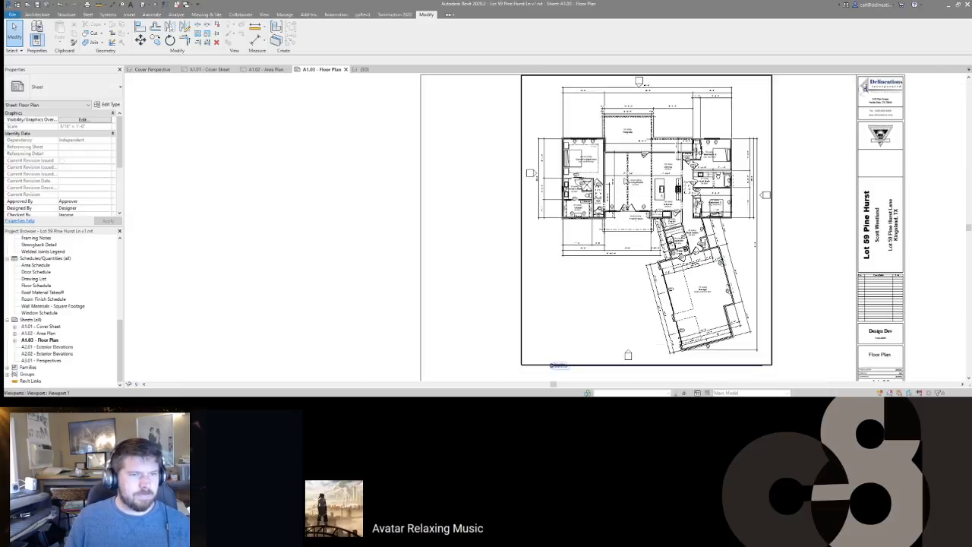
{"action": "left_click", "coordinate": [625, 176]}
{"action": "key", "text": "Right"}
{"action": "key", "text": "Right"}
{"action": "key", "text": "Right"}
{"action": "key", "text": "Right"}
{"action": "key", "text": "Right"}
{"action": "key", "text": "Right"}
{"action": "key", "text": "Right"}
{"action": "key", "text": "Right"}
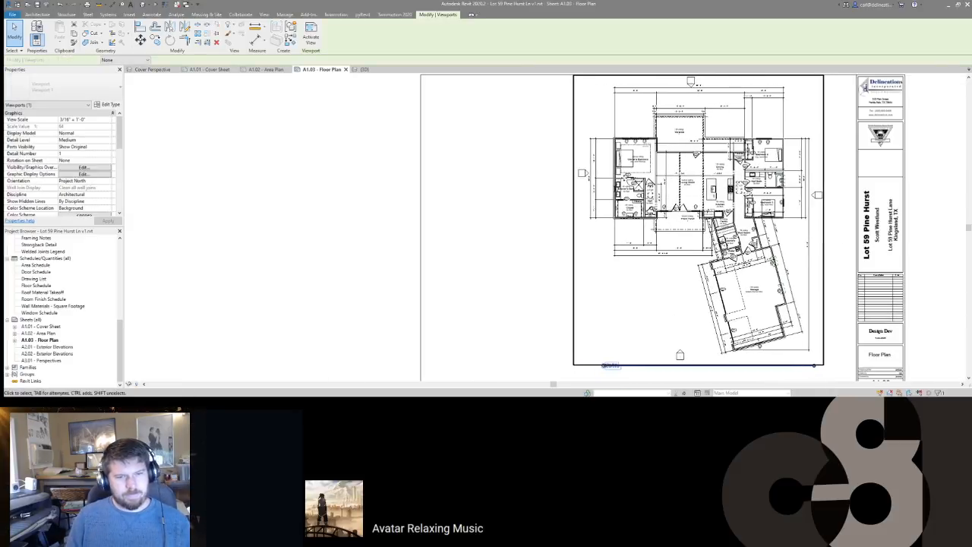
{"action": "key", "text": "Escape"}
{"action": "left_click", "coordinate": [627, 366]}
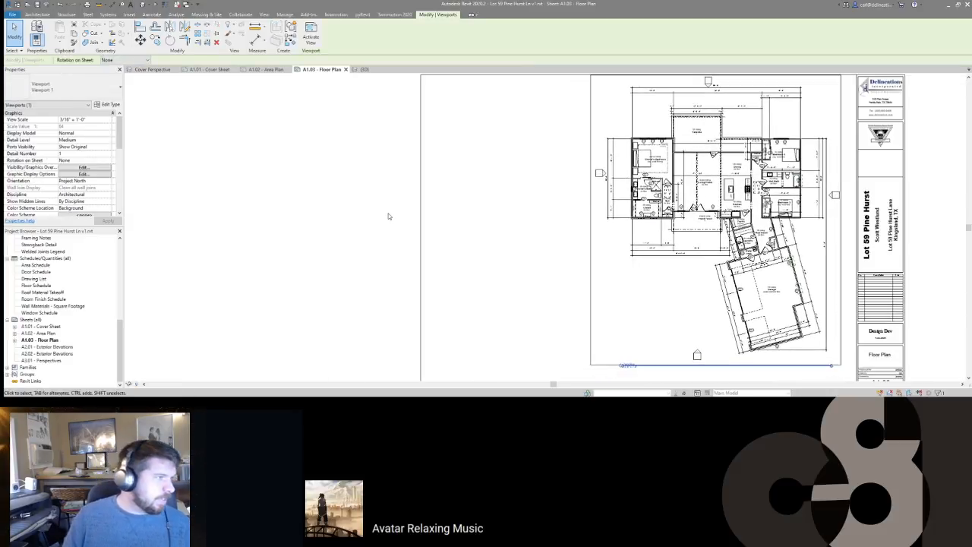
{"action": "left_click", "coordinate": [103, 120]}
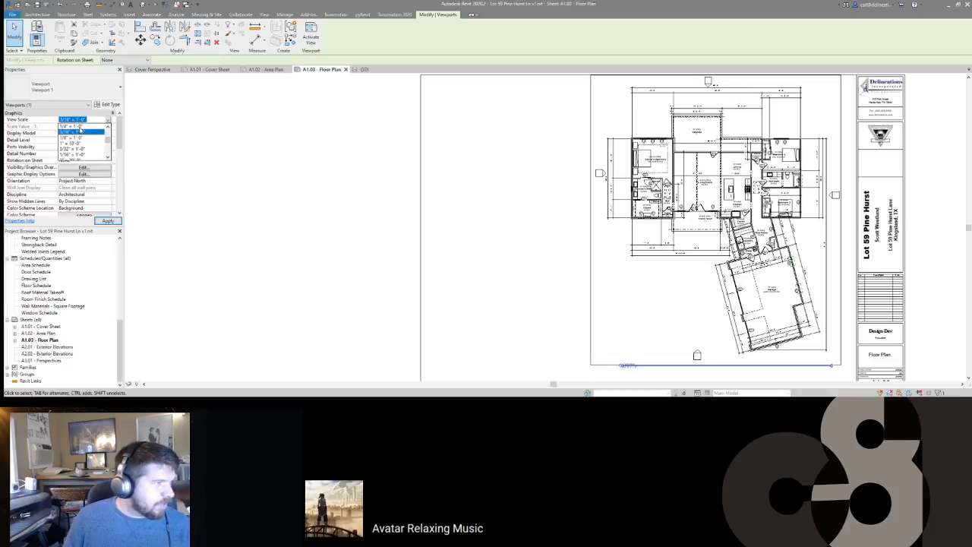
{"action": "left_click", "coordinate": [76, 126]}
{"action": "scroll", "coordinate": [544, 238], "scroll_direction": "down", "scroll_amount": 3}
{"action": "left_click_drag", "start_coordinate": [600, 199], "coordinate": [549, 223]}
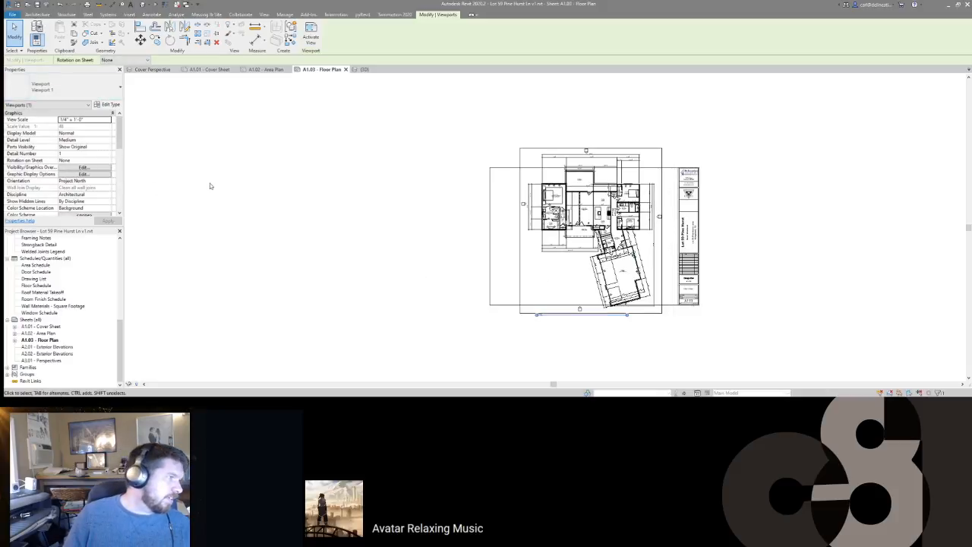
Step: Rotate the plan 90° counterclockwise on the sheet and fit it inside the title block border
{"action": "scroll", "coordinate": [72, 167], "scroll_direction": "down", "scroll_amount": 3}
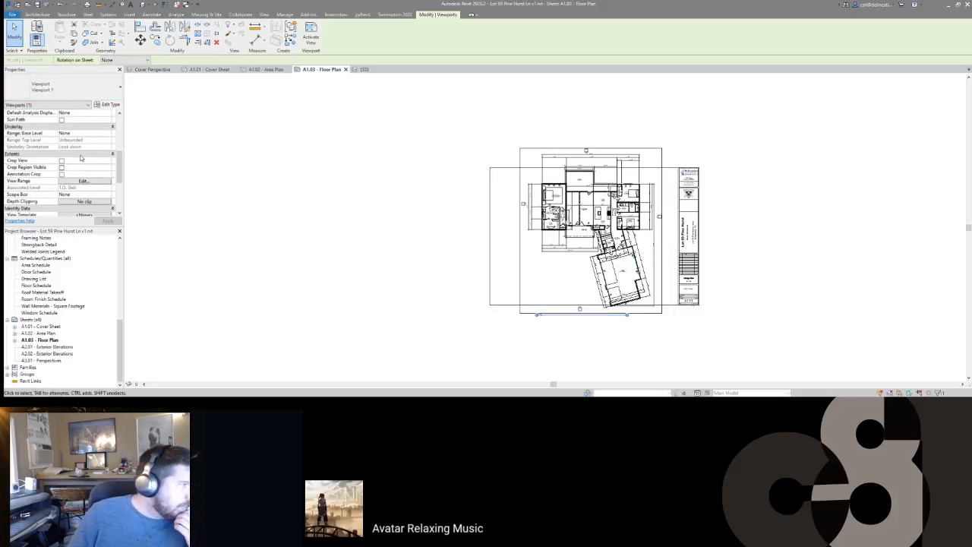
{"action": "scroll", "coordinate": [82, 155], "scroll_direction": "up", "scroll_amount": 2}
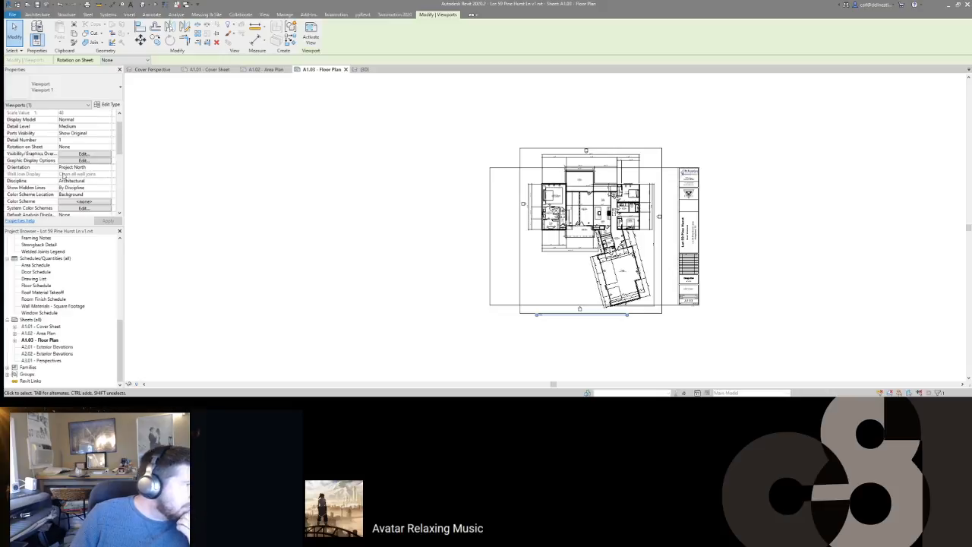
{"action": "left_click", "coordinate": [107, 146]}
{"action": "left_click", "coordinate": [83, 167]}
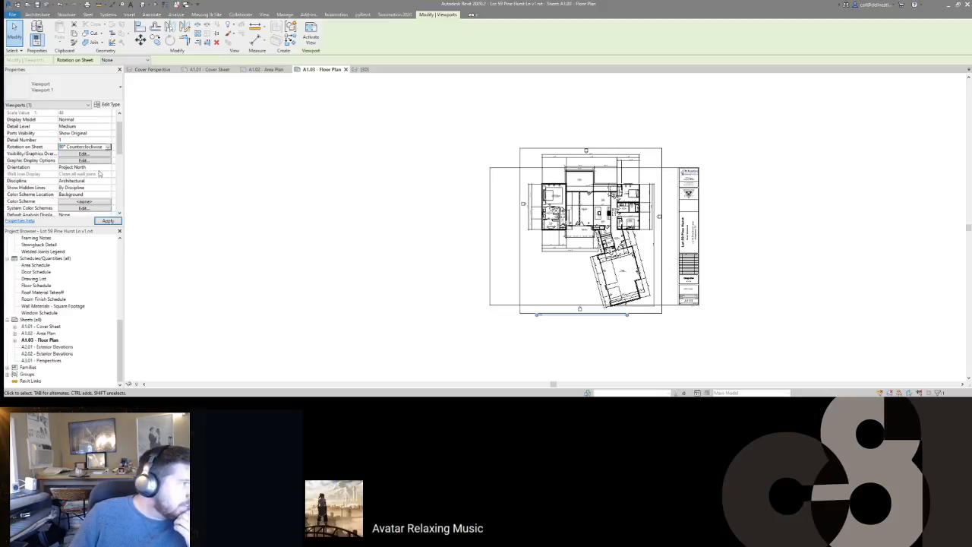
{"action": "left_click_drag", "start_coordinate": [526, 262], "coordinate": [594, 232]}
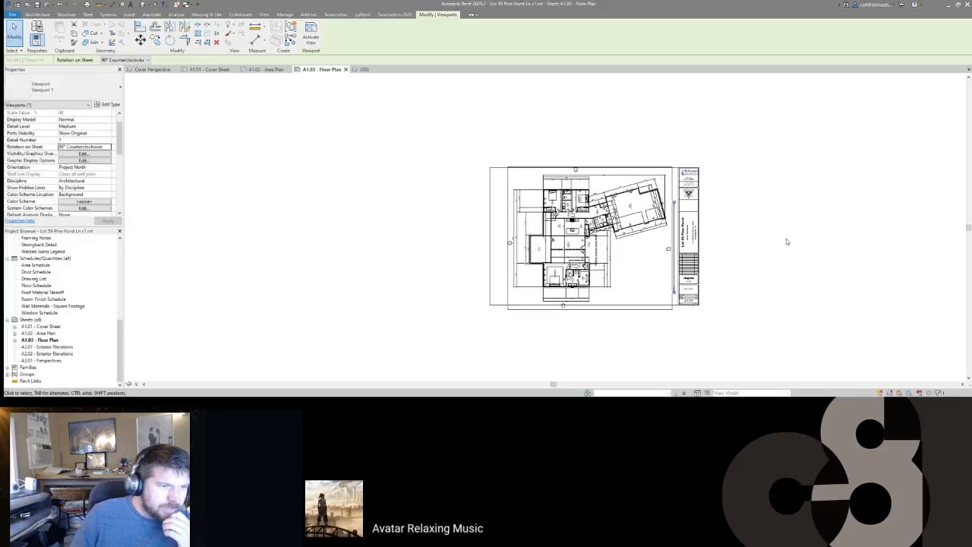
{"action": "key", "text": "Up"}
{"action": "key", "text": "Up"}
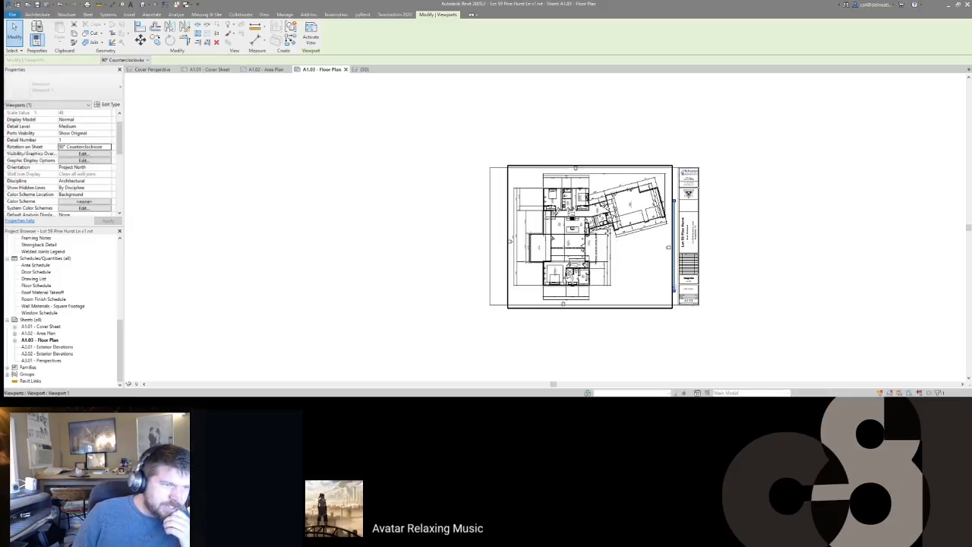
{"action": "key", "text": "Down"}
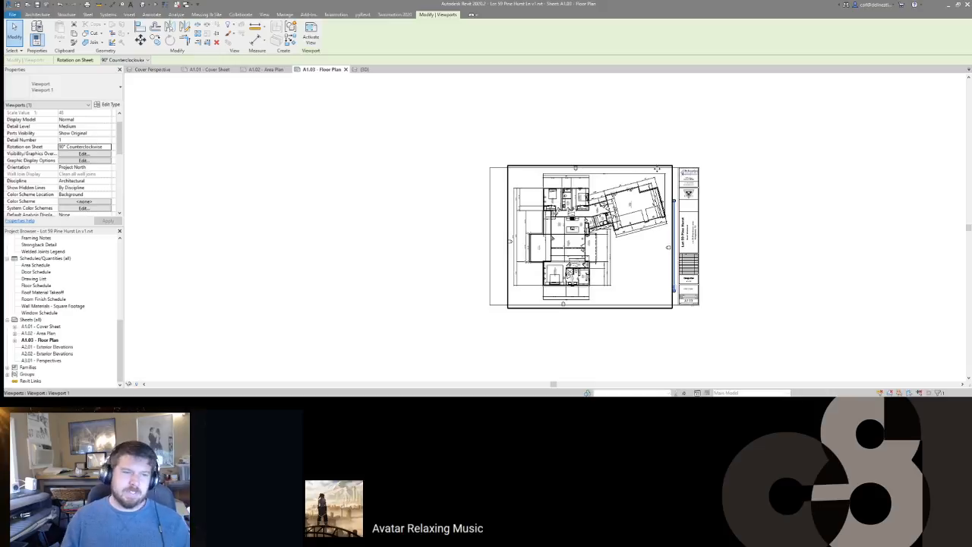
Step: Activate the floor plan viewport and nudge the top elevation marker down toward the house
{"action": "left_click", "coordinate": [773, 167]}
{"action": "scroll", "coordinate": [570, 181], "scroll_direction": "up", "scroll_amount": 5}
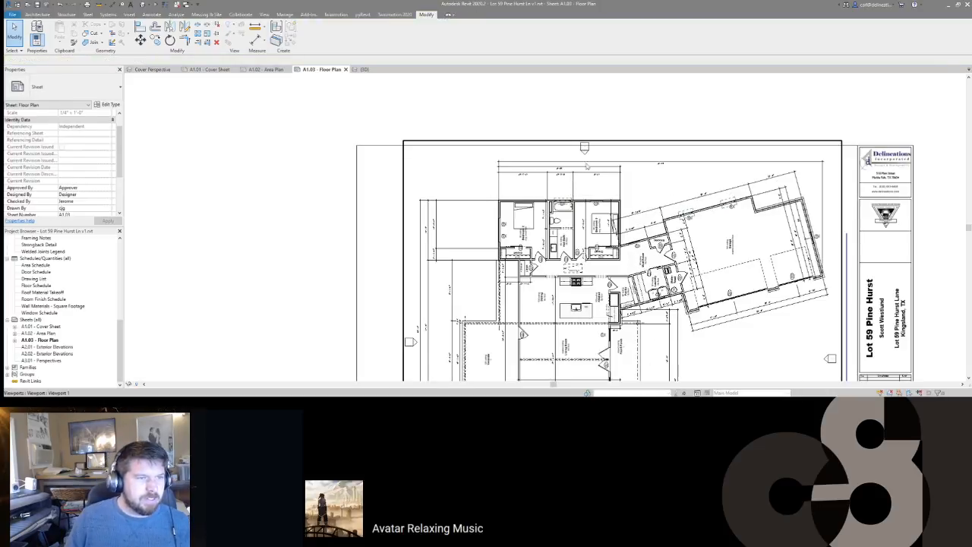
{"action": "scroll", "coordinate": [585, 150], "scroll_direction": "up", "scroll_amount": 2}
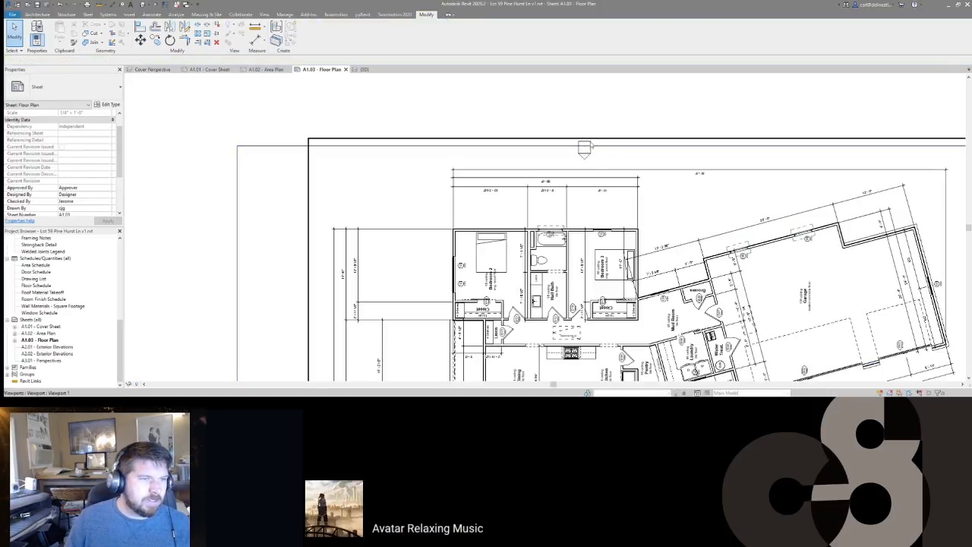
{"action": "double_click", "coordinate": [595, 158]}
{"action": "left_click", "coordinate": [584, 149]}
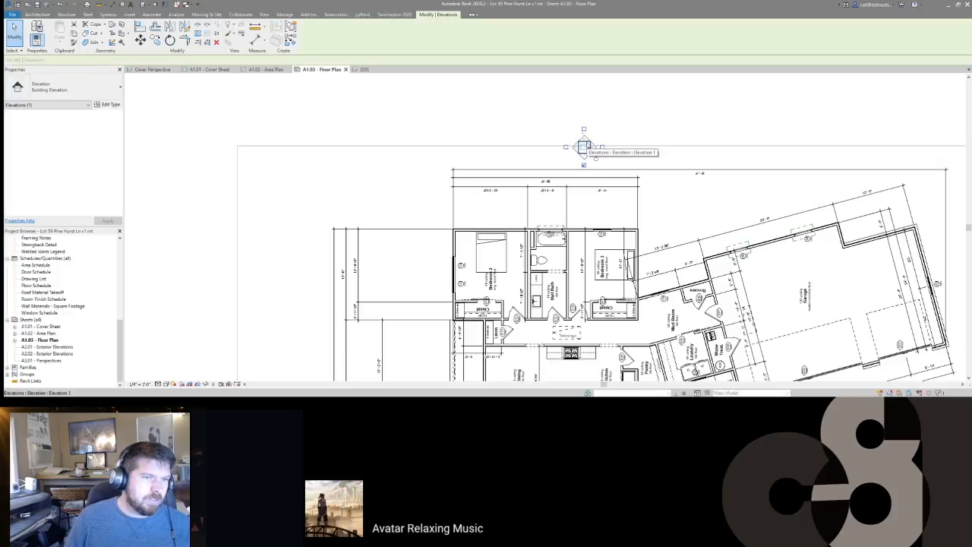
{"action": "key", "text": "Down"}
{"action": "key", "text": "Down"}
{"action": "key", "text": "Down"}
{"action": "key", "text": "Down"}
{"action": "key", "text": "Escape"}
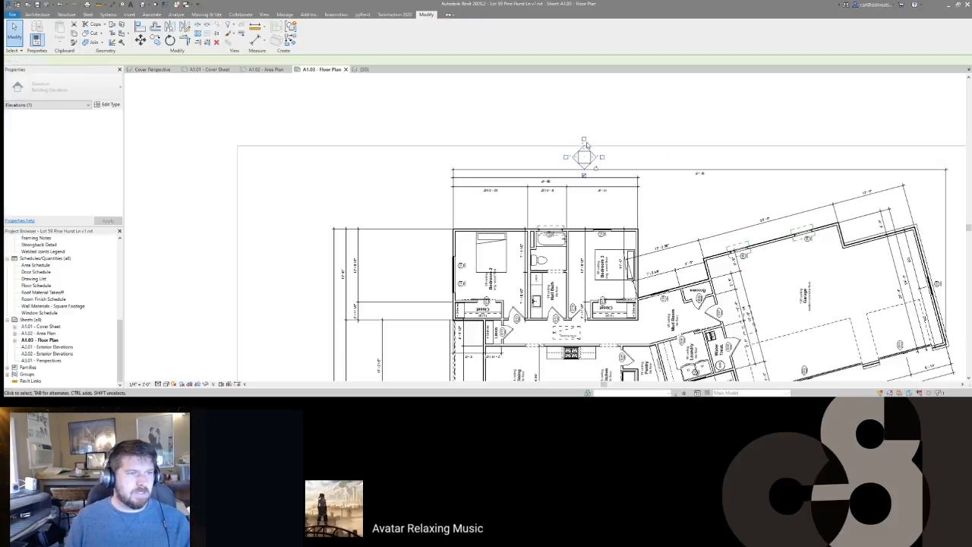
Step: Pan down to the bottom elevation marker and check it, leaving it in place
{"action": "scroll", "coordinate": [582, 147], "scroll_direction": "down", "scroll_amount": 5}
{"action": "scroll", "coordinate": [582, 146], "scroll_direction": "up", "scroll_amount": 2}
{"action": "scroll", "coordinate": [582, 146], "scroll_direction": "down", "scroll_amount": 1}
{"action": "middle_click_drag", "start_coordinate": [579, 252], "coordinate": [601, 150]}
{"action": "middle_click_drag", "start_coordinate": [576, 364], "coordinate": [580, 278]}
{"action": "left_click", "coordinate": [581, 280]}
{"action": "scroll", "coordinate": [581, 281], "scroll_direction": "up", "scroll_amount": 5}
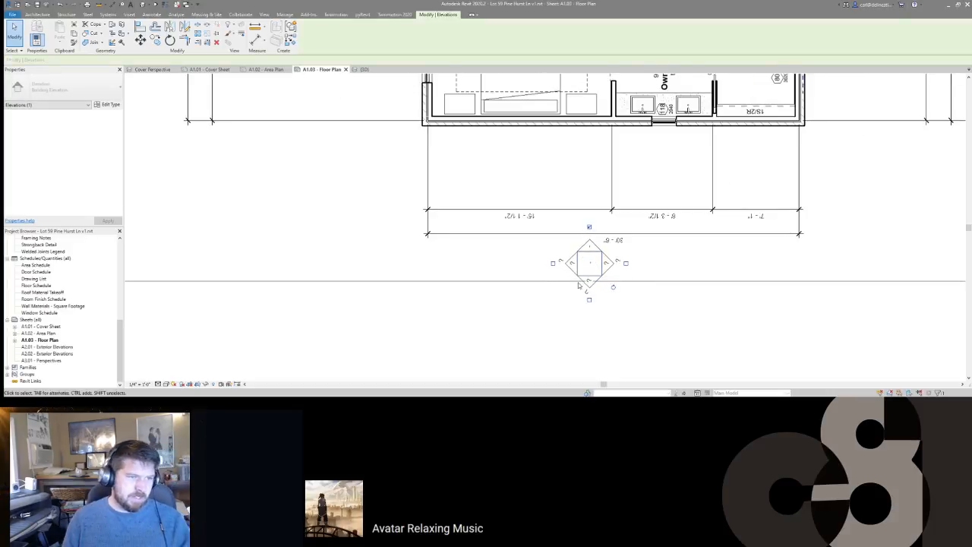
{"action": "key", "text": "Escape"}
Step: Return to sheet editing and select the floor plan viewport on A1.03
{"action": "scroll", "coordinate": [578, 285], "scroll_direction": "down", "scroll_amount": 6}
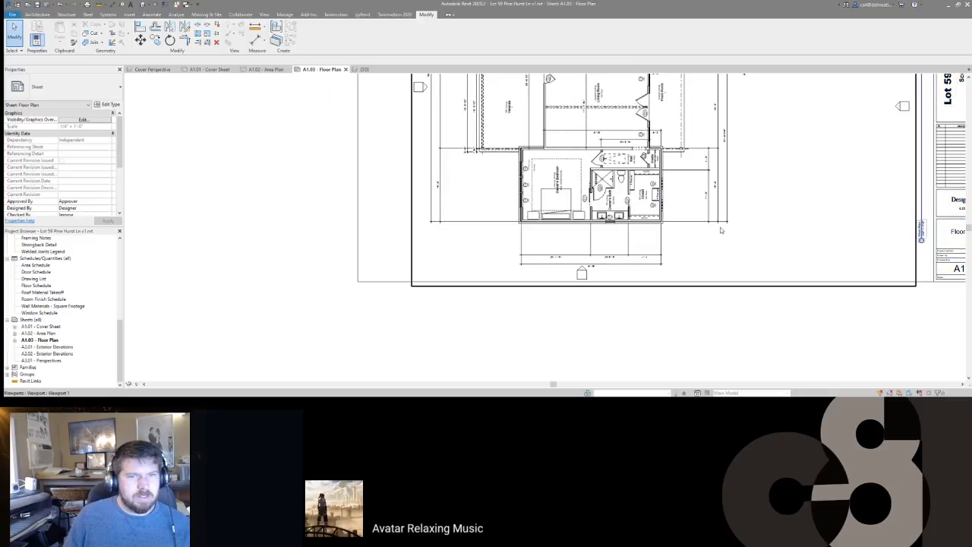
{"action": "middle_click_drag", "start_coordinate": [766, 199], "coordinate": [753, 224]}
{"action": "middle_click_drag", "start_coordinate": [819, 187], "coordinate": [768, 200]}
{"action": "left_click", "coordinate": [773, 192]}
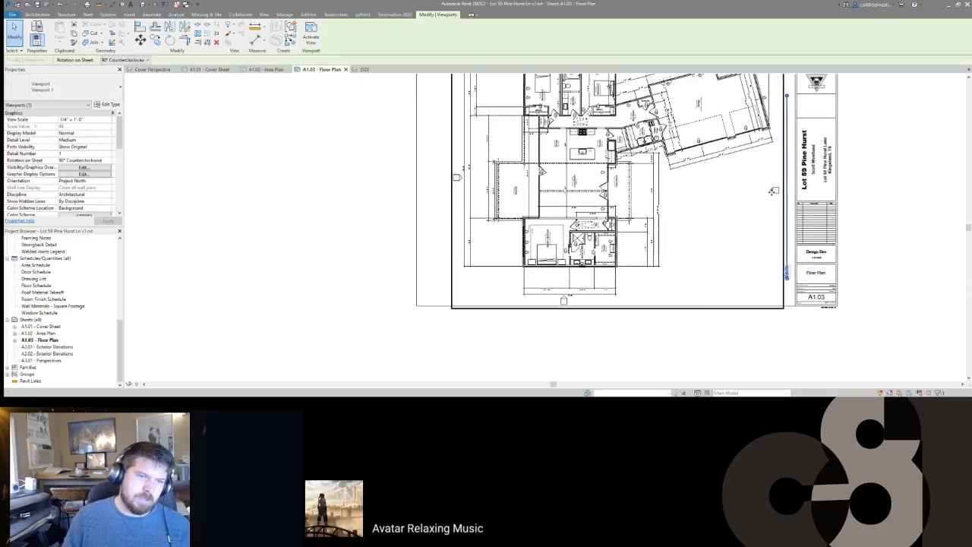
{"action": "double_click", "coordinate": [766, 196]}
{"action": "scroll", "coordinate": [749, 203], "scroll_direction": "down", "scroll_amount": 2}
{"action": "double_click", "coordinate": [591, 304]}
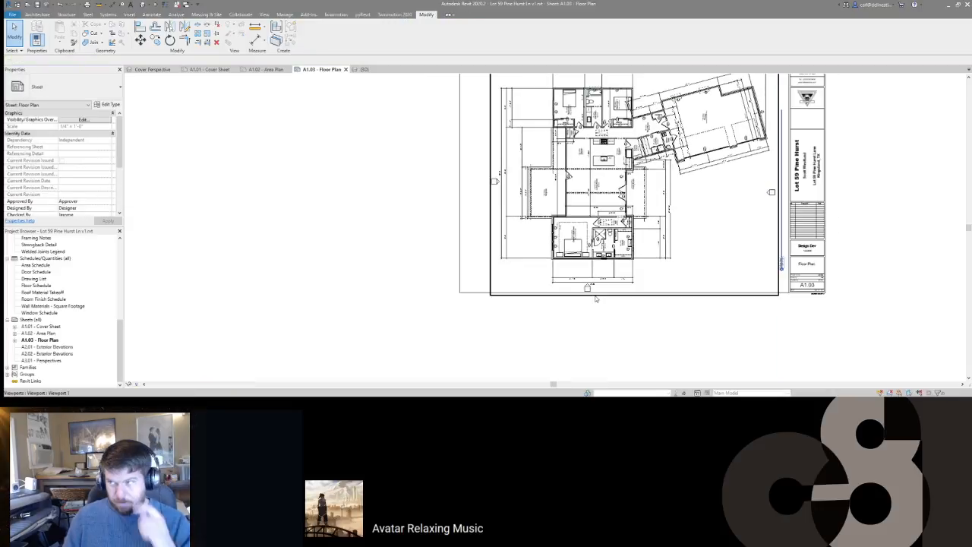
{"action": "scroll", "coordinate": [589, 279], "scroll_direction": "down", "scroll_amount": 2}
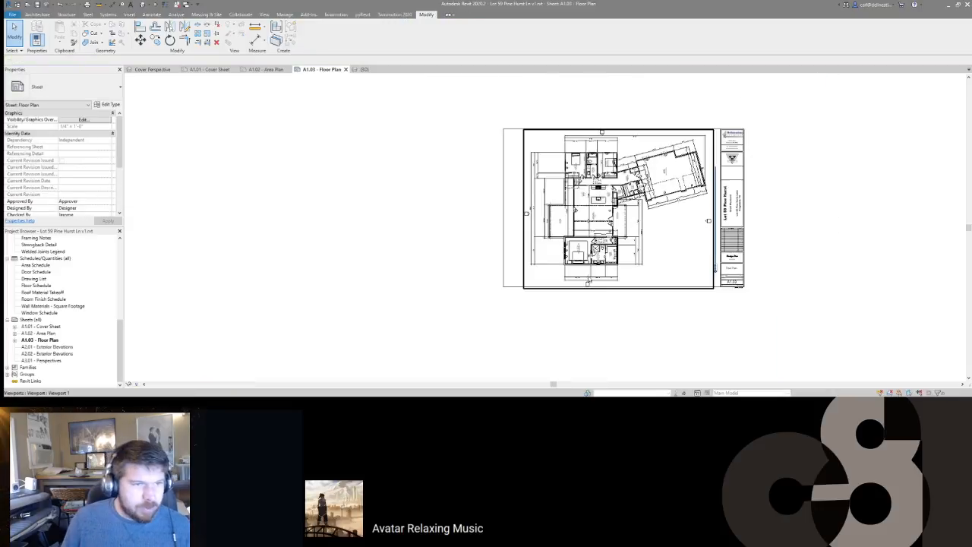
{"action": "left_click", "coordinate": [552, 230]}
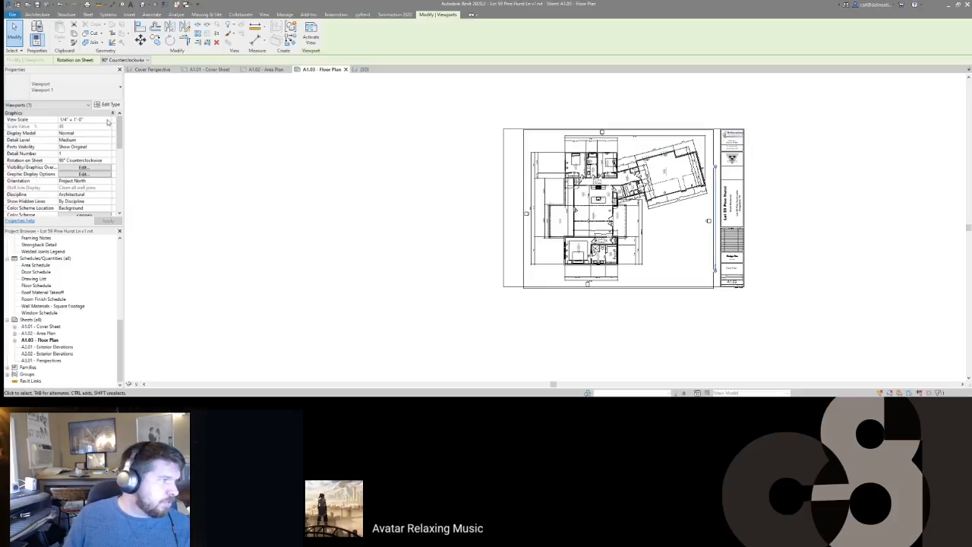
Step: Remove the viewport's rotation and set the plan scale to 3/16" = 1'-0"
{"action": "left_click", "coordinate": [107, 165]}
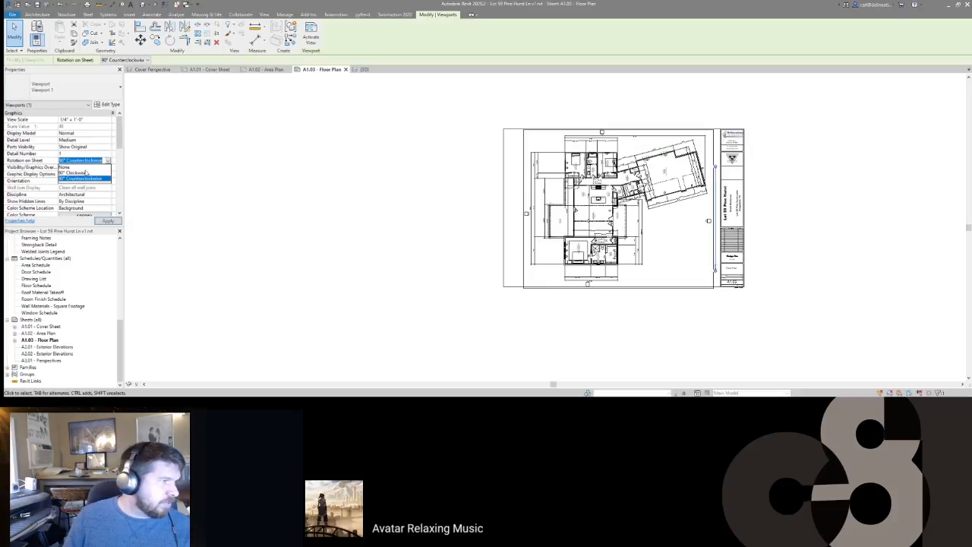
{"action": "left_click", "coordinate": [83, 167]}
{"action": "left_click", "coordinate": [84, 120]}
{"action": "left_click", "coordinate": [108, 120]}
{"action": "left_click", "coordinate": [76, 144]}
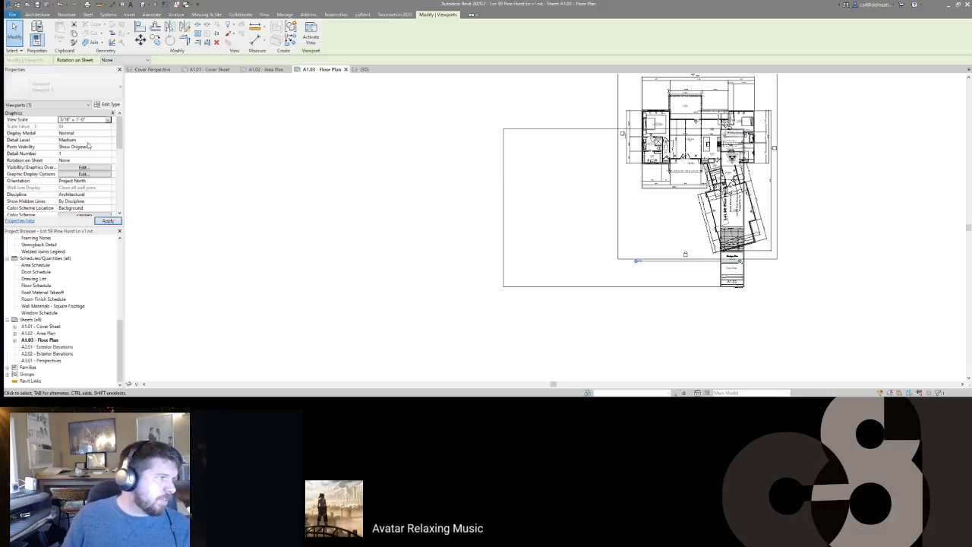
{"action": "left_click", "coordinate": [108, 220]}
Step: Apply the First Floor Plan view template with view scale excluded
{"action": "scroll", "coordinate": [68, 182], "scroll_direction": "down", "scroll_amount": 6}
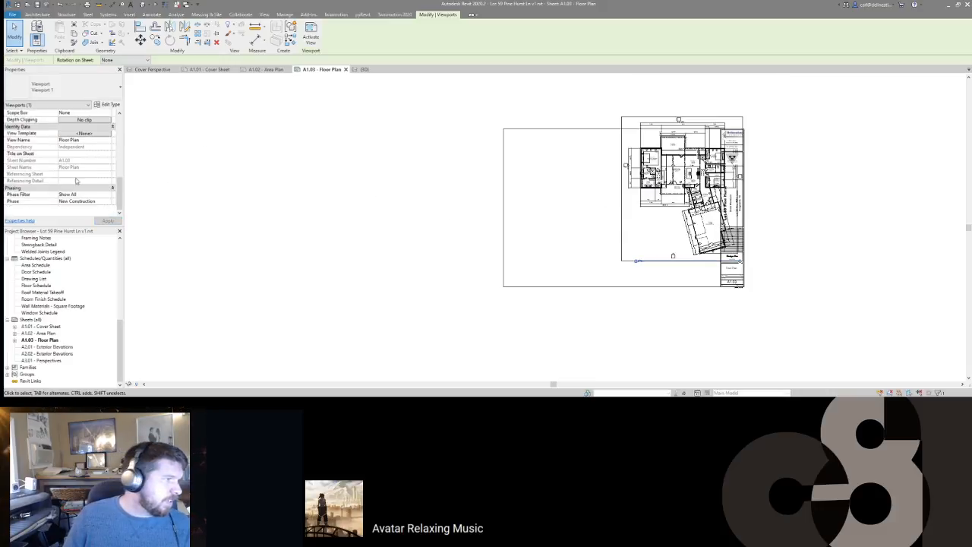
{"action": "left_click", "coordinate": [85, 134]}
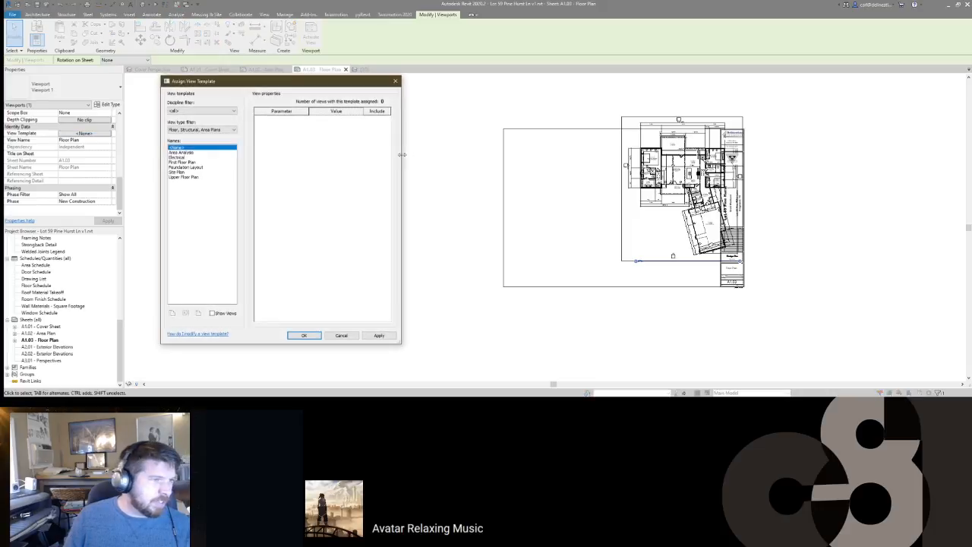
{"action": "left_click", "coordinate": [180, 162]}
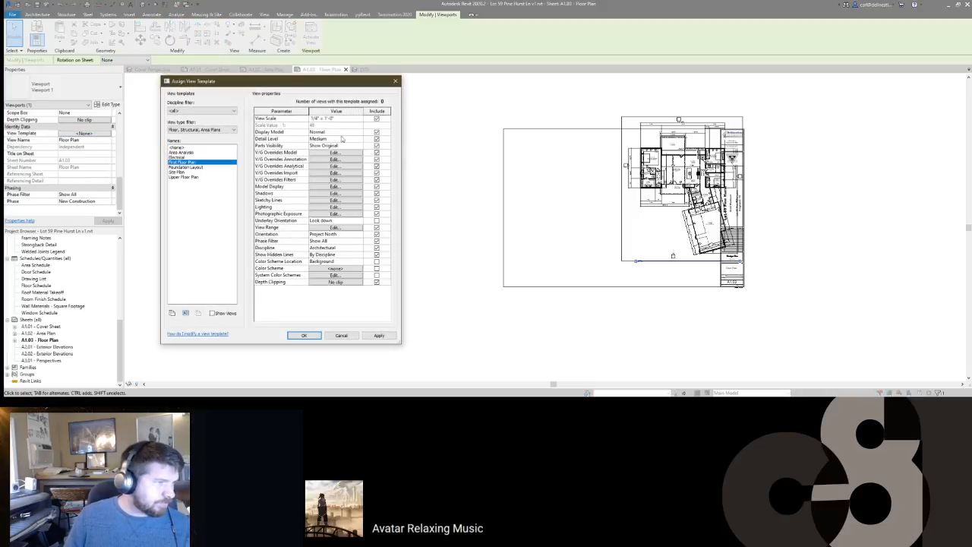
{"action": "left_click", "coordinate": [378, 120]}
{"action": "left_click", "coordinate": [303, 336]}
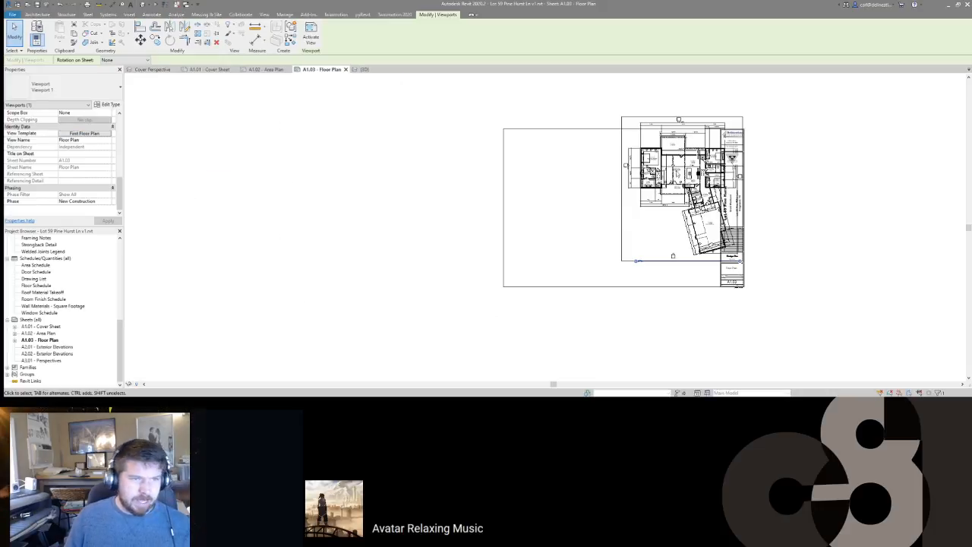
Step: Nudge the floor plan viewport right and up within the title block
{"action": "left_click", "coordinate": [765, 189]}
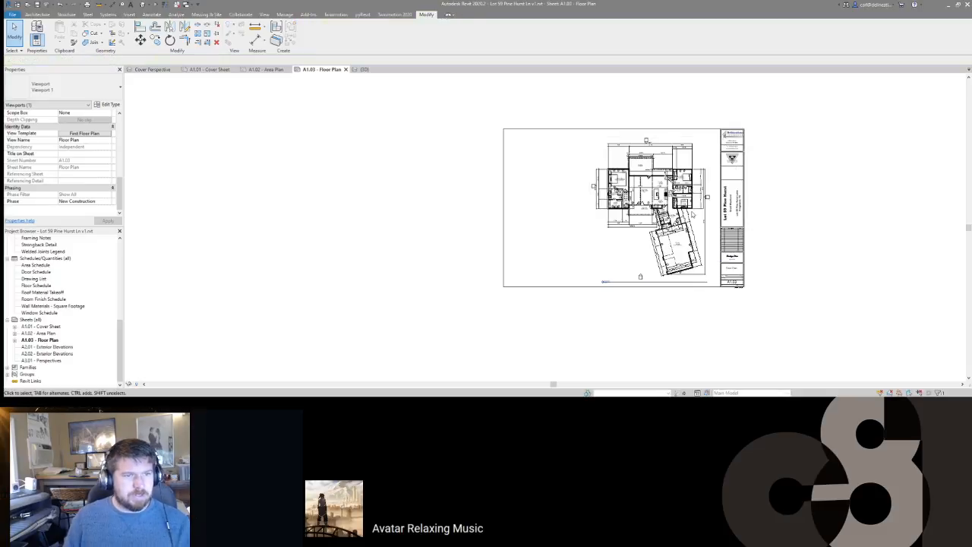
{"action": "left_click", "coordinate": [680, 189]}
{"action": "key", "text": "Right"}
{"action": "key", "text": "Right"}
{"action": "key", "text": "Up"}
{"action": "key", "text": "Up"}
{"action": "key", "text": "Right"}
{"action": "key", "text": "Escape"}
Step: Frame the garage area on the sheet and activate the floor plan viewport for editing
{"action": "scroll", "coordinate": [675, 213], "scroll_direction": "up", "scroll_amount": 4}
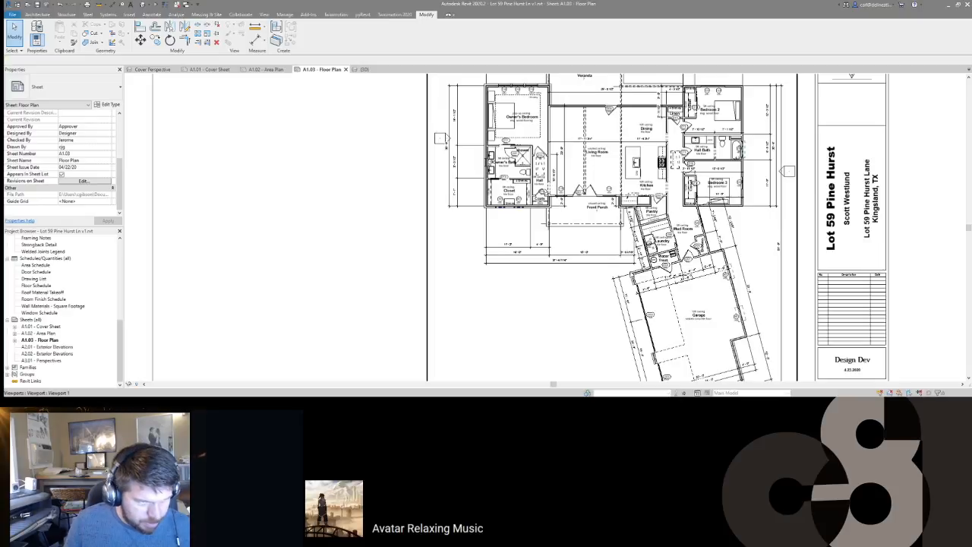
{"action": "scroll", "coordinate": [718, 186], "scroll_direction": "up", "scroll_amount": 5}
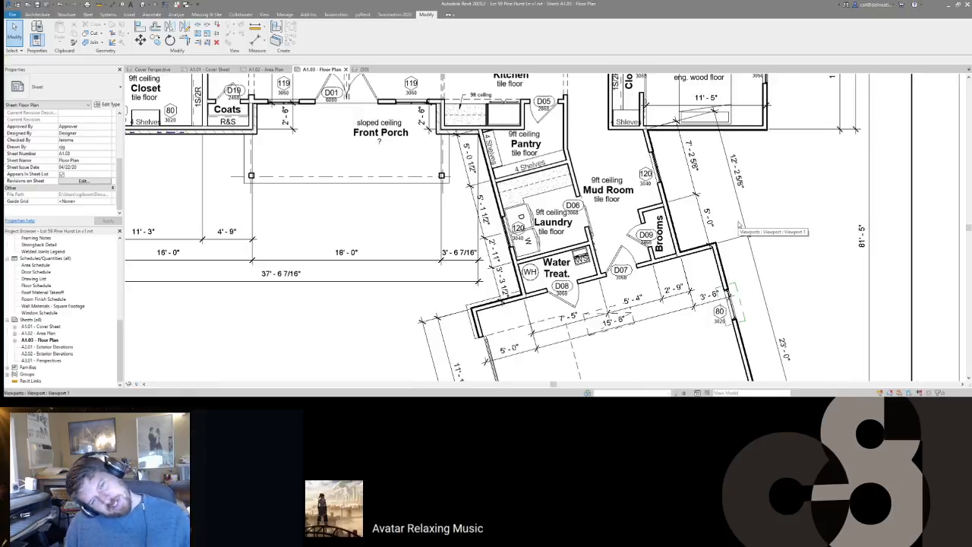
{"action": "scroll", "coordinate": [717, 186], "scroll_direction": "down", "scroll_amount": 6}
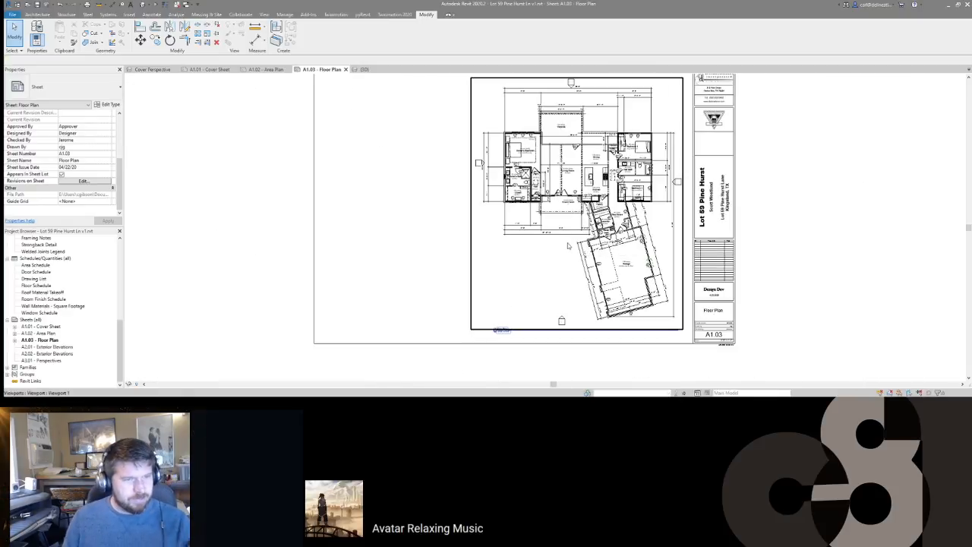
{"action": "scroll", "coordinate": [567, 247], "scroll_direction": "up", "scroll_amount": 4}
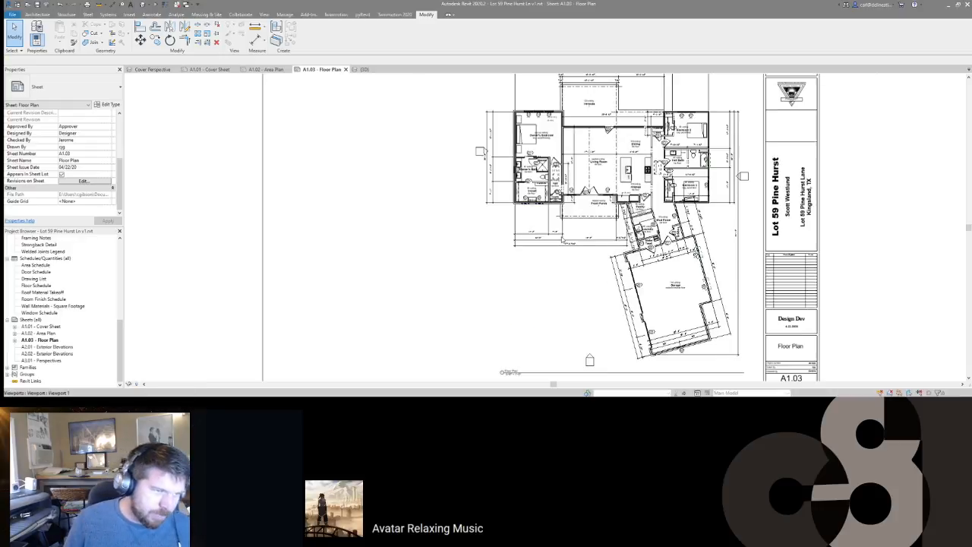
{"action": "scroll", "coordinate": [566, 228], "scroll_direction": "down", "scroll_amount": 2}
{"action": "scroll", "coordinate": [570, 220], "scroll_direction": "down", "scroll_amount": 2}
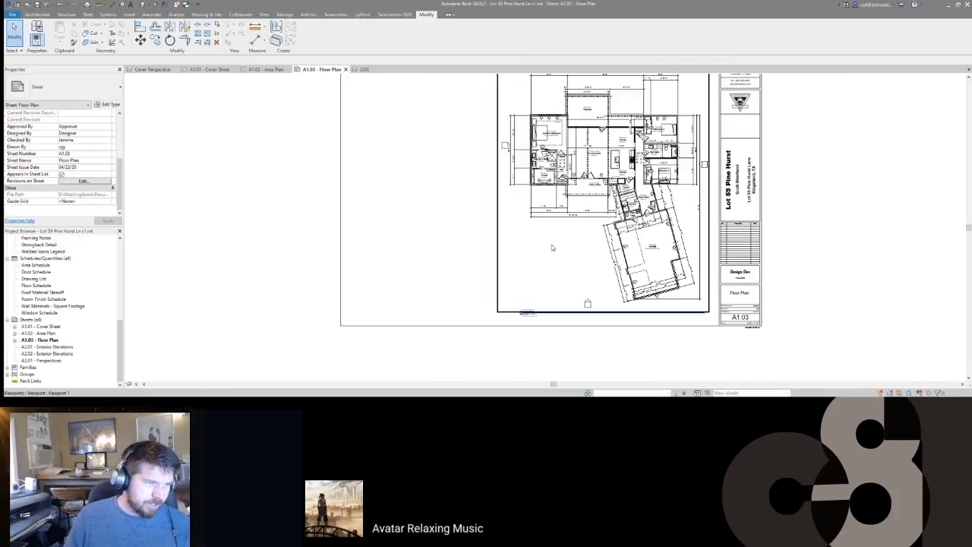
{"action": "scroll", "coordinate": [566, 251], "scroll_direction": "up", "scroll_amount": 3}
{"action": "scroll", "coordinate": [562, 243], "scroll_direction": "down", "scroll_amount": 2}
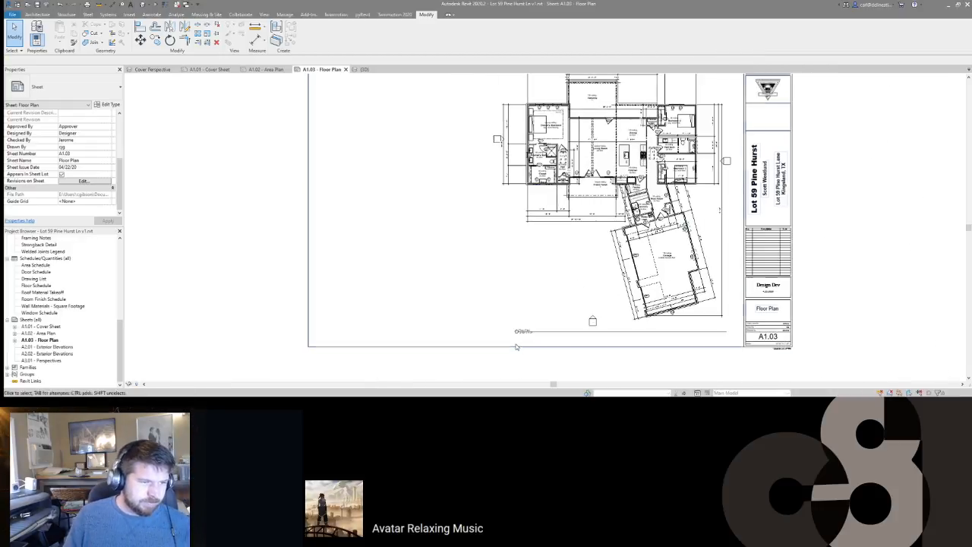
{"action": "scroll", "coordinate": [557, 339], "scroll_direction": "down", "scroll_amount": 3}
{"action": "scroll", "coordinate": [565, 315], "scroll_direction": "up", "scroll_amount": 5}
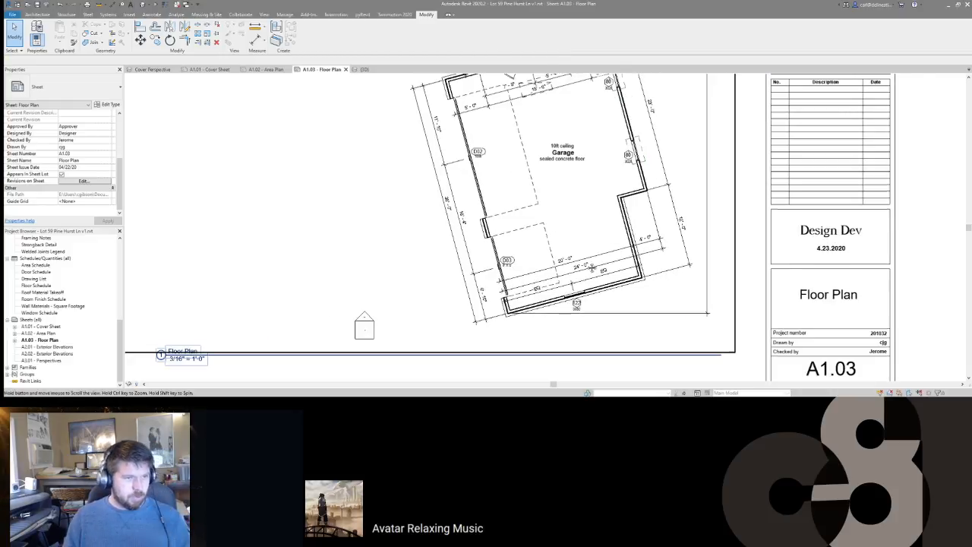
{"action": "scroll", "coordinate": [771, 232], "scroll_direction": "down", "scroll_amount": 2}
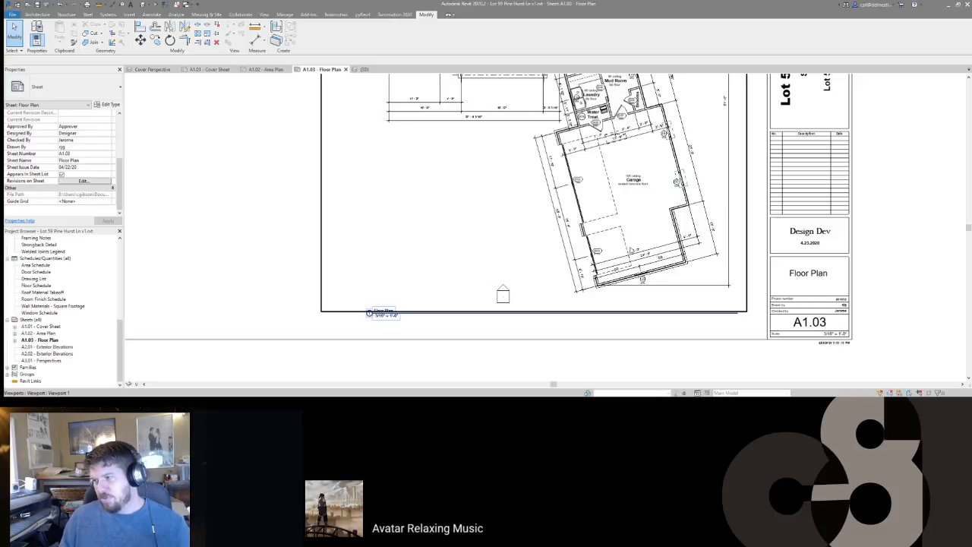
{"action": "scroll", "coordinate": [478, 221], "scroll_direction": "down", "scroll_amount": 3}
{"action": "middle_click_drag", "start_coordinate": [494, 225], "coordinate": [577, 259]}
{"action": "scroll", "coordinate": [619, 200], "scroll_direction": "up", "scroll_amount": 8}
{"action": "scroll", "coordinate": [620, 200], "scroll_direction": "down", "scroll_amount": 7}
{"action": "middle_click_drag", "start_coordinate": [656, 200], "coordinate": [661, 222]}
{"action": "scroll", "coordinate": [661, 223], "scroll_direction": "up", "scroll_amount": 8}
{"action": "middle_click_drag", "start_coordinate": [652, 187], "coordinate": [708, 315]}
{"action": "scroll", "coordinate": [666, 235], "scroll_direction": "down", "scroll_amount": 6}
{"action": "scroll", "coordinate": [669, 237], "scroll_direction": "up", "scroll_amount": 1}
{"action": "middle_click_drag", "start_coordinate": [676, 204], "coordinate": [681, 215]}
{"action": "scroll", "coordinate": [681, 216], "scroll_direction": "up", "scroll_amount": 1}
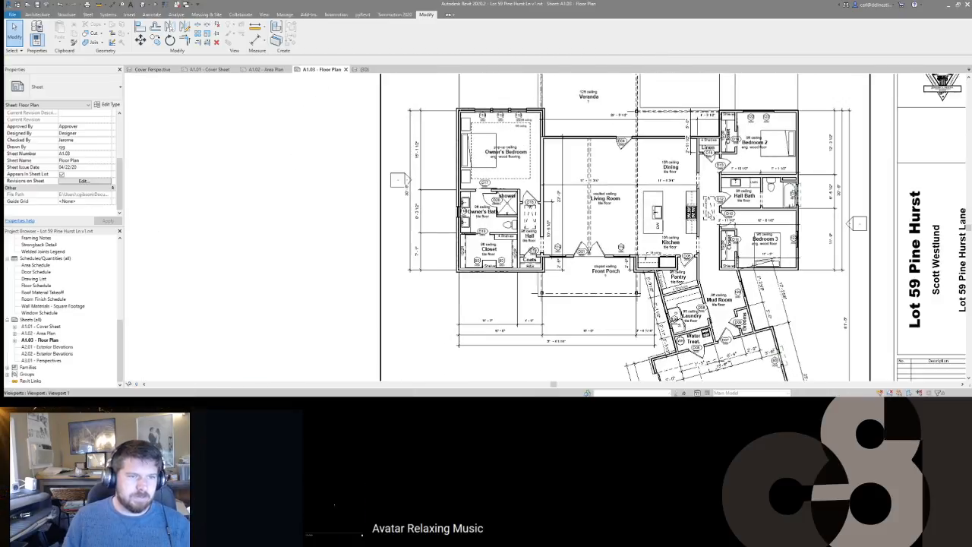
{"action": "double_click", "coordinate": [714, 214]}
Step: Copy the ATTIC ACCESS text note into the garage area
{"action": "left_click", "coordinate": [710, 209]}
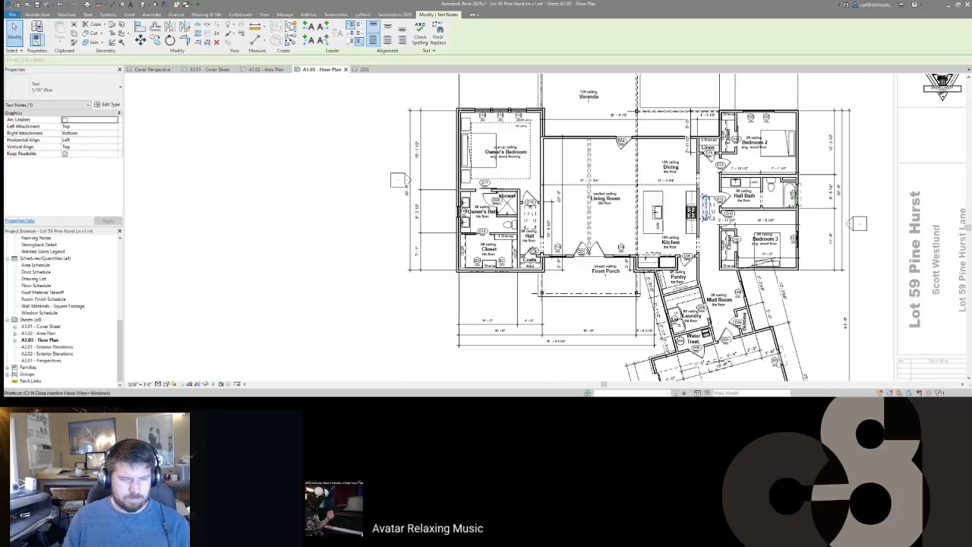
{"action": "key", "text": "o"}
{"action": "left_click", "coordinate": [719, 210]}
{"action": "middle_click_drag", "start_coordinate": [722, 365], "coordinate": [696, 251]}
{"action": "scroll", "coordinate": [696, 251], "scroll_direction": "up", "scroll_amount": 3}
{"action": "left_click", "coordinate": [708, 271]}
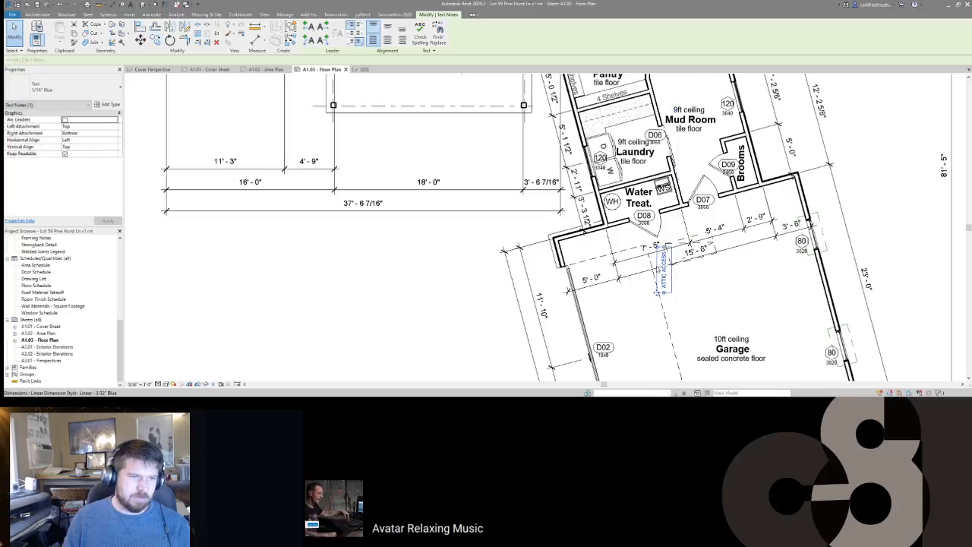
Step: Rotate the copied note to the garage angle and move it beside the 15'-6" dimension
{"action": "left_click_drag", "start_coordinate": [651, 289], "coordinate": [643, 278]}
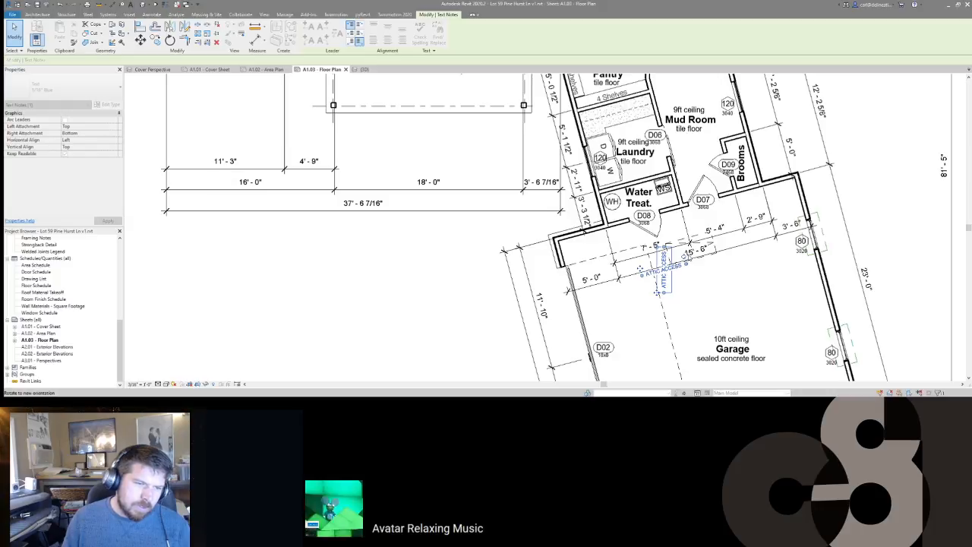
{"action": "left_click_drag", "start_coordinate": [658, 292], "coordinate": [685, 260]}
{"action": "scroll", "coordinate": [686, 260], "scroll_direction": "up", "scroll_amount": 3}
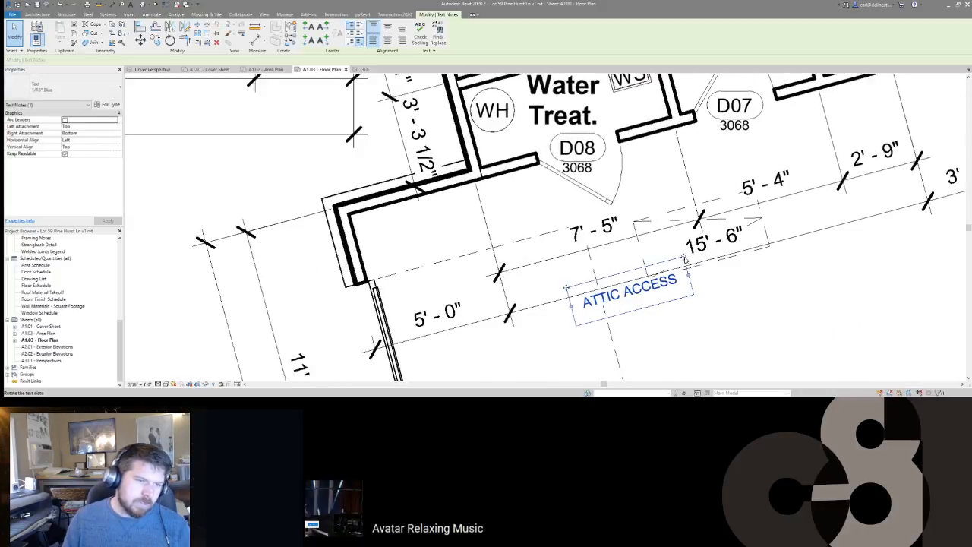
{"action": "left_click_drag", "start_coordinate": [566, 289], "coordinate": [651, 272], "text": "ctrl"}
{"action": "key", "text": "Escape"}
{"action": "scroll", "coordinate": [727, 222], "scroll_direction": "down", "scroll_amount": 4}
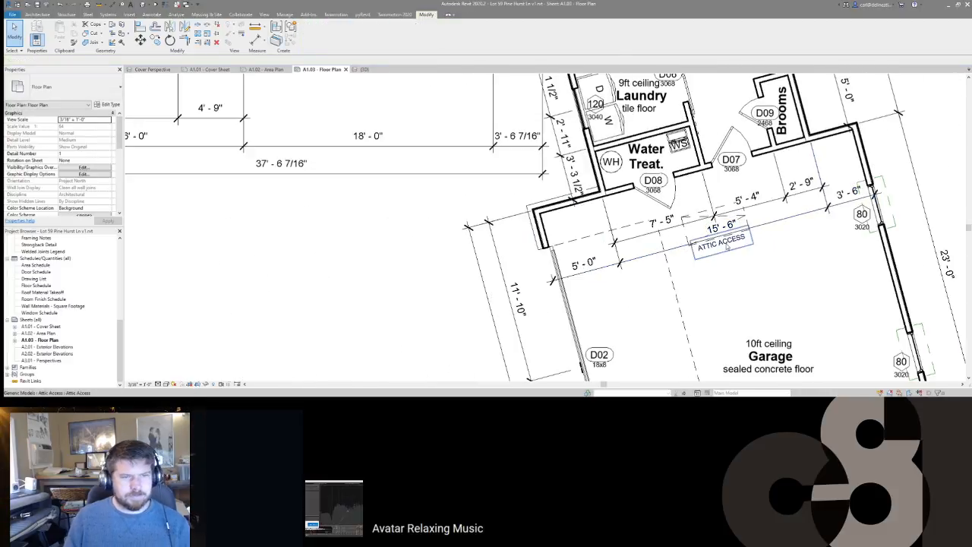
Step: Pan and zoom over the garage, laundry, rooms above, kitchen and front porch on A1.03
{"action": "middle_click_drag", "start_coordinate": [658, 303], "coordinate": [660, 247]}
{"action": "scroll", "coordinate": [660, 247], "scroll_direction": "down", "scroll_amount": 2}
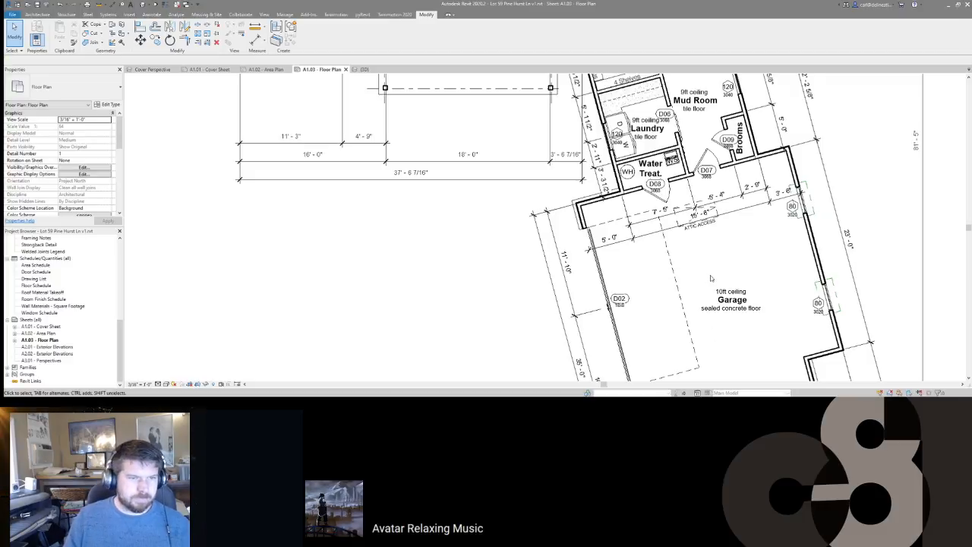
{"action": "scroll", "coordinate": [701, 280], "scroll_direction": "down", "scroll_amount": 4}
{"action": "scroll", "coordinate": [676, 243], "scroll_direction": "up", "scroll_amount": 4}
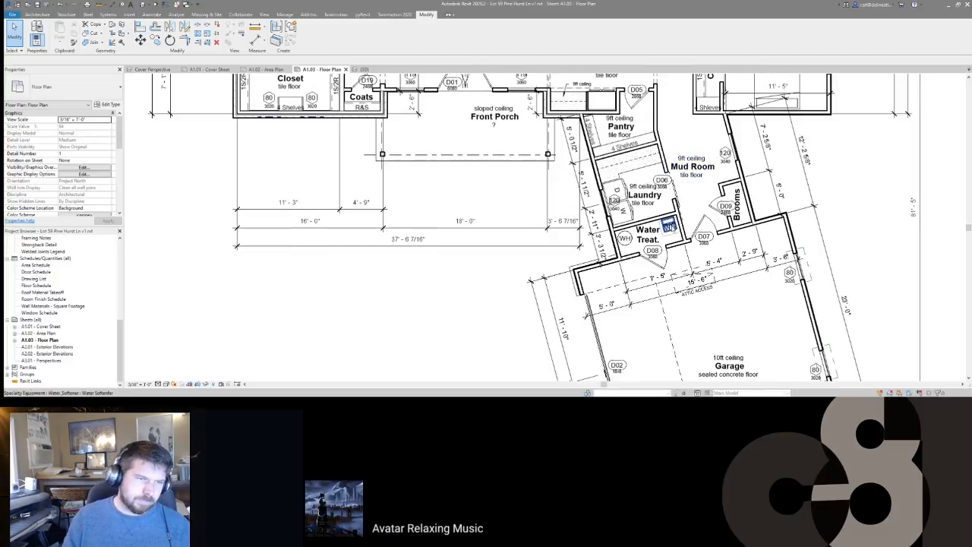
{"action": "middle_click_drag", "start_coordinate": [669, 224], "coordinate": [691, 291]}
{"action": "scroll", "coordinate": [767, 232], "scroll_direction": "up", "scroll_amount": 1}
{"action": "scroll", "coordinate": [763, 248], "scroll_direction": "down", "scroll_amount": 2}
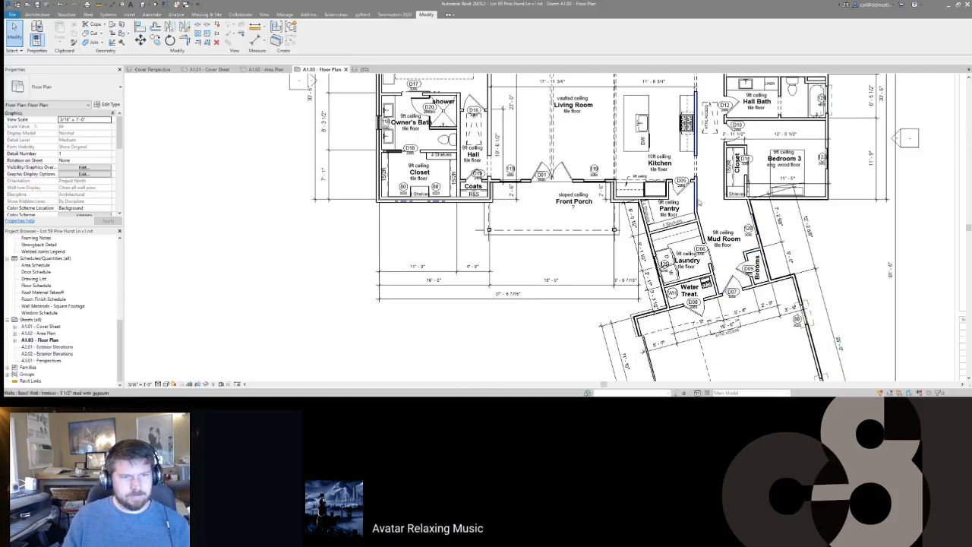
{"action": "middle_click_drag", "start_coordinate": [702, 224], "coordinate": [706, 300]}
{"action": "scroll", "coordinate": [705, 201], "scroll_direction": "down", "scroll_amount": 1}
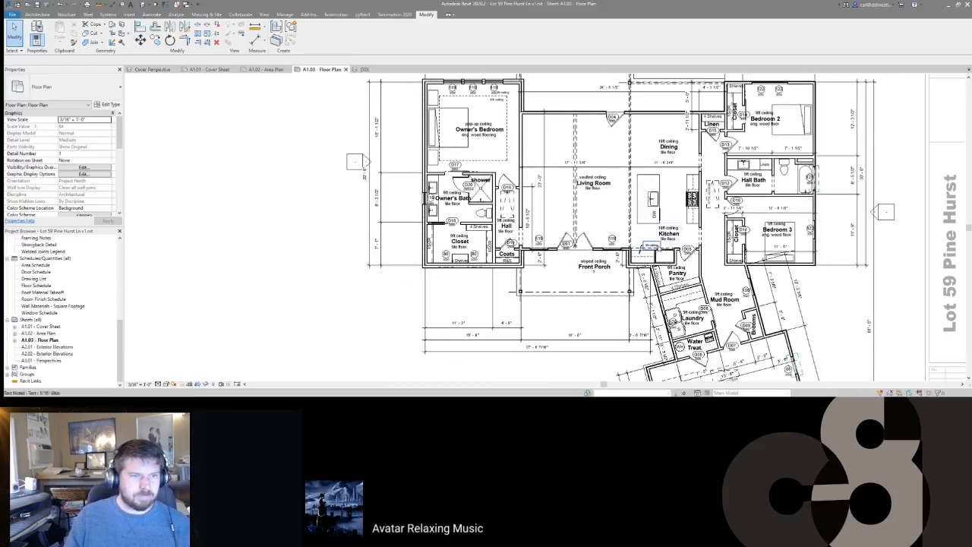
{"action": "scroll", "coordinate": [513, 138], "scroll_direction": "down", "scroll_amount": 3}
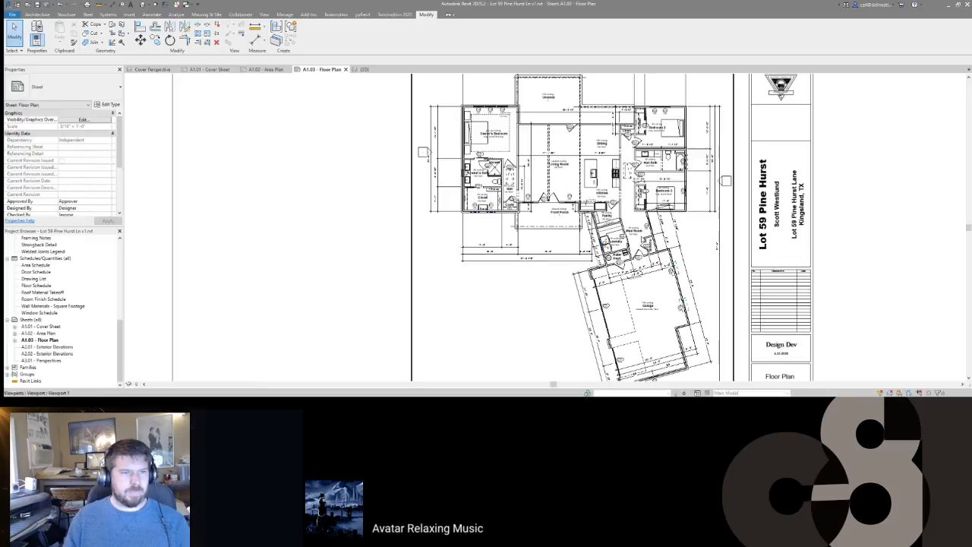
Step: Activate the floor plan viewport to check the right elevation marker, then return and frame the whole A1.03 sheet
{"action": "double_click", "coordinate": [727, 181]}
{"action": "left_click", "coordinate": [726, 181]}
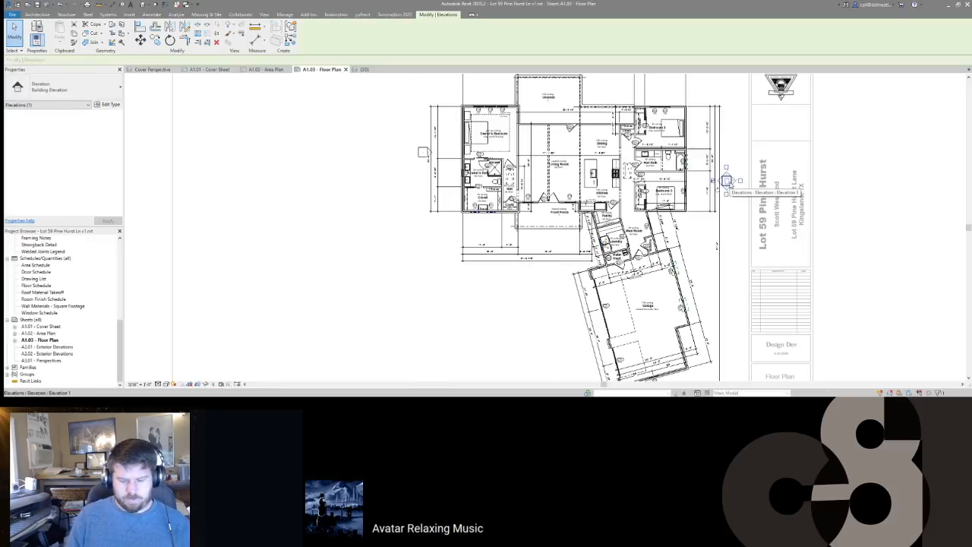
{"action": "key", "text": "Escape"}
{"action": "double_click", "coordinate": [724, 171]}
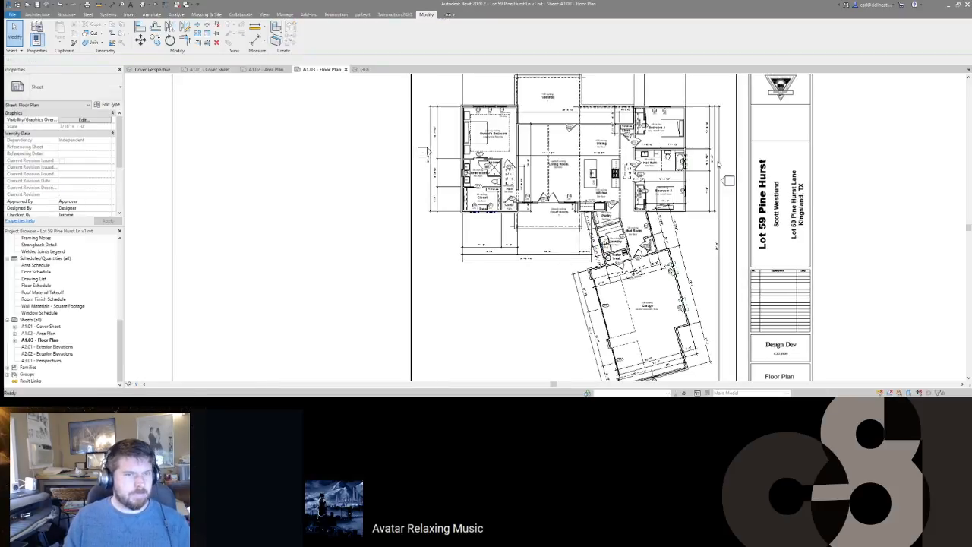
{"action": "scroll", "coordinate": [721, 170], "scroll_direction": "down", "scroll_amount": 3}
{"action": "middle_click_drag", "start_coordinate": [709, 301], "coordinate": [654, 358]}
{"action": "scroll", "coordinate": [641, 273], "scroll_direction": "up", "scroll_amount": 1}
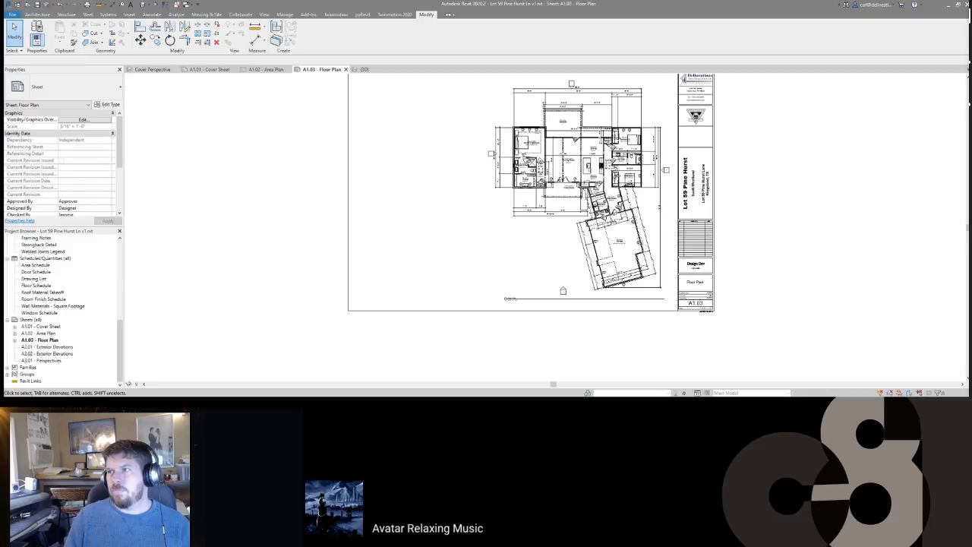
{"action": "middle_click_drag", "start_coordinate": [538, 233], "coordinate": [541, 237]}
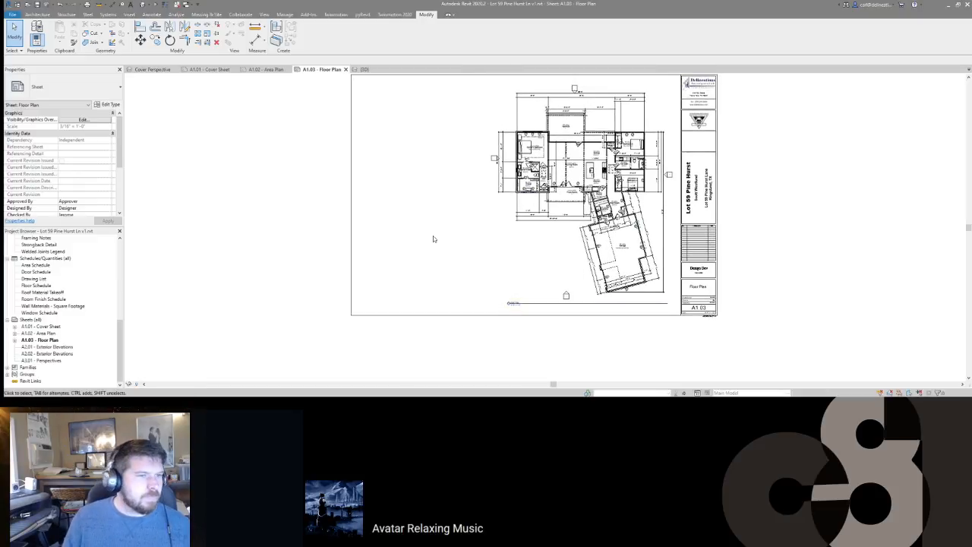
Step: On sheet A2.01, place the Front Elevation low and the Back Elevation at the top
{"action": "double_click", "coordinate": [52, 348]}
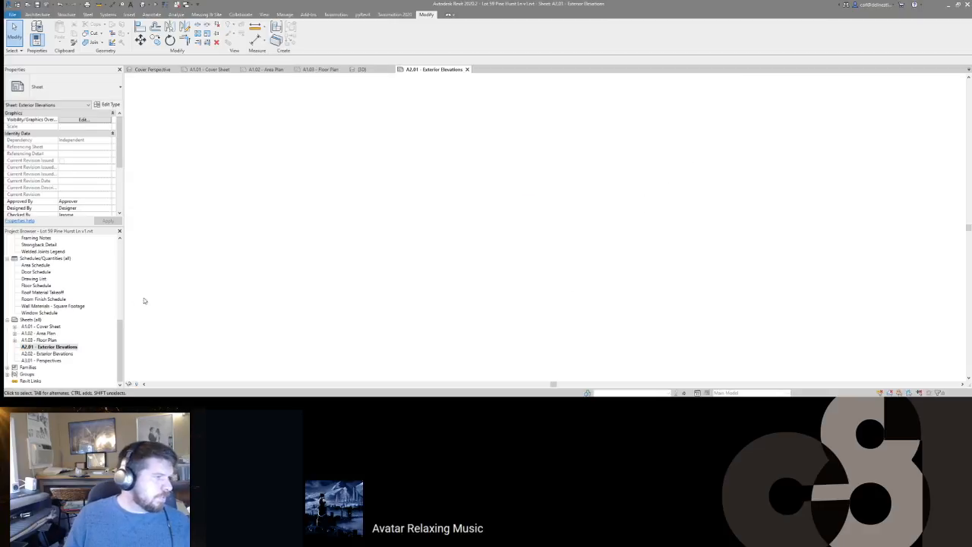
{"action": "left_click", "coordinate": [29, 293]}
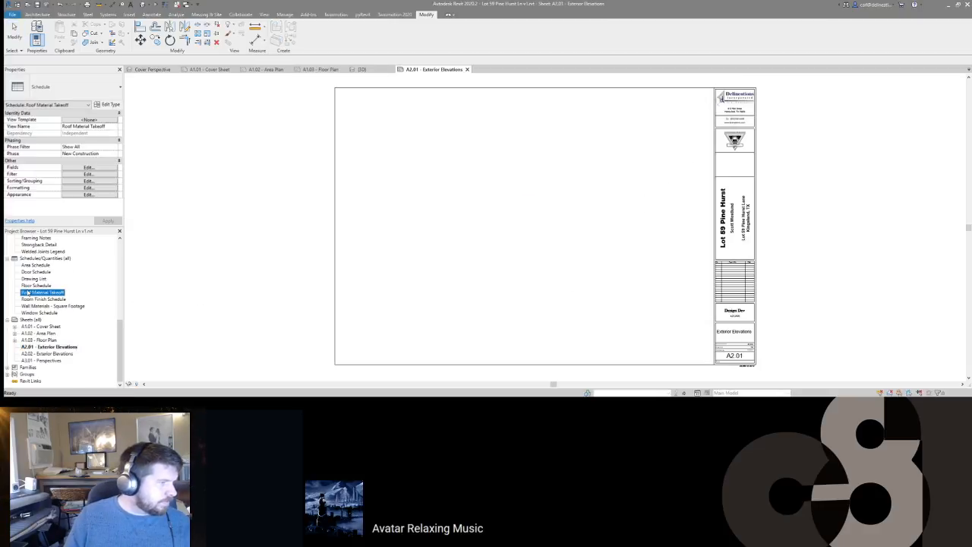
{"action": "scroll", "coordinate": [33, 306], "scroll_direction": "up", "scroll_amount": 5}
{"action": "scroll", "coordinate": [24, 338], "scroll_direction": "up", "scroll_amount": 2}
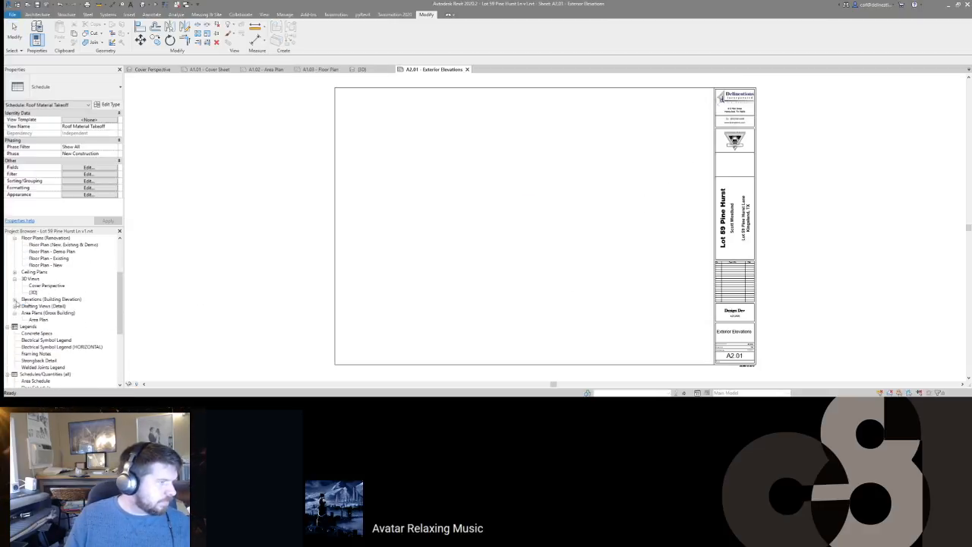
{"action": "left_click", "coordinate": [15, 299]}
{"action": "left_click_drag", "start_coordinate": [43, 312], "coordinate": [479, 282]}
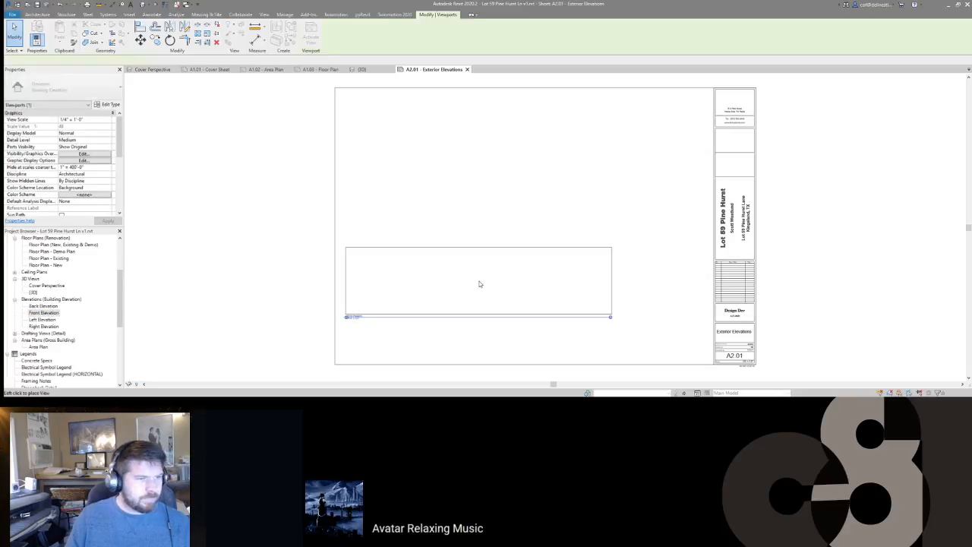
{"action": "left_click", "coordinate": [538, 310]}
{"action": "left_click_drag", "start_coordinate": [43, 306], "coordinate": [540, 214]}
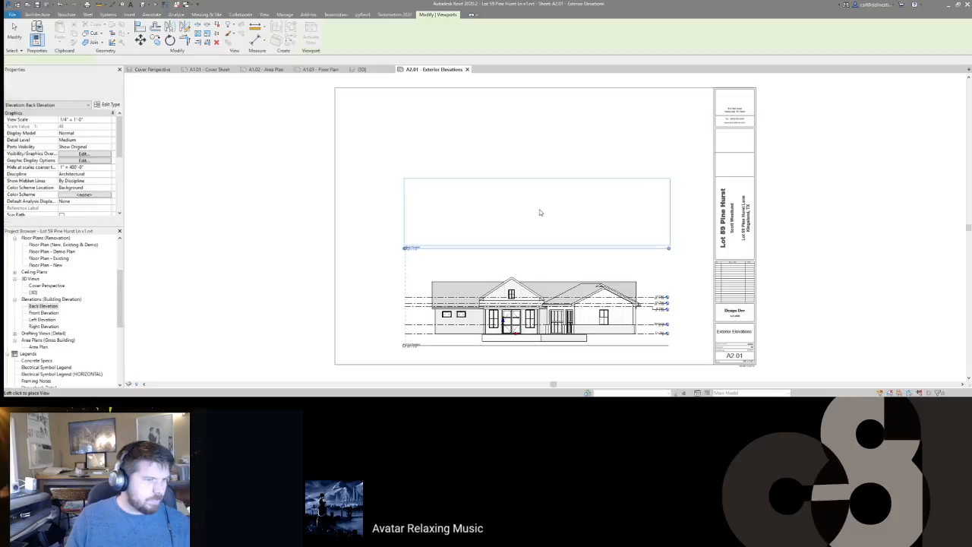
{"action": "left_click", "coordinate": [539, 155]}
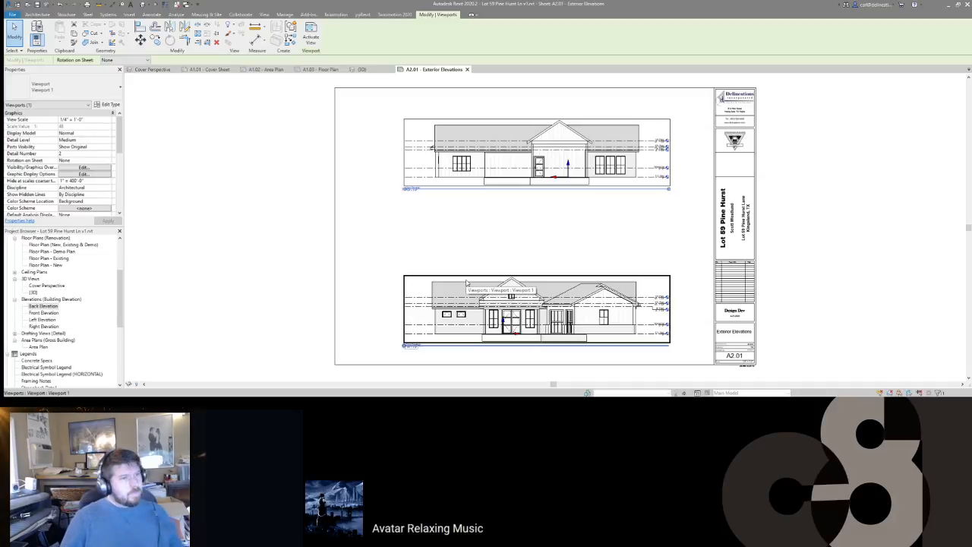
Step: Assign the Exterior Elevation view template to all four elevation views
{"action": "left_click", "coordinate": [44, 305]}
{"action": "left_click", "coordinate": [43, 326], "text": "shift"}
{"action": "scroll", "coordinate": [61, 168], "scroll_direction": "down", "scroll_amount": 5}
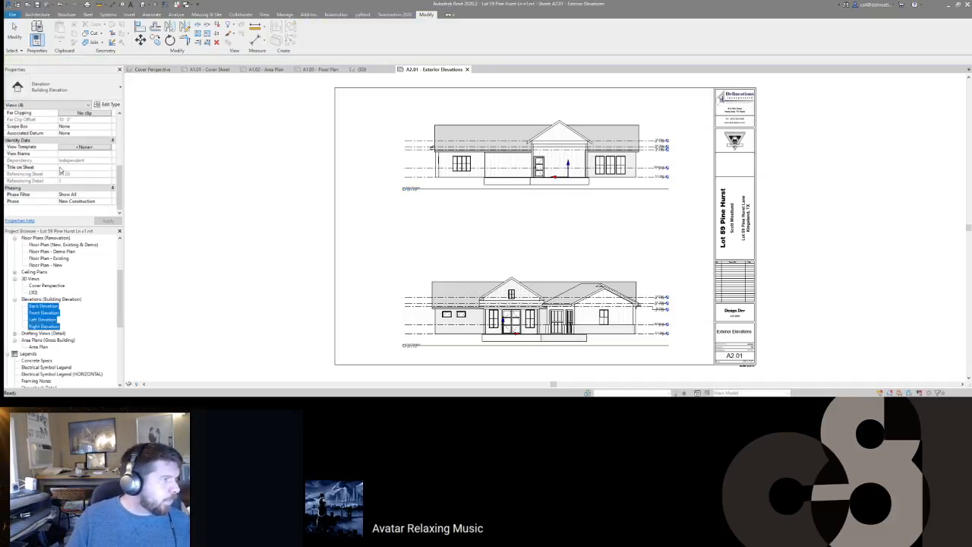
{"action": "left_click", "coordinate": [82, 149]}
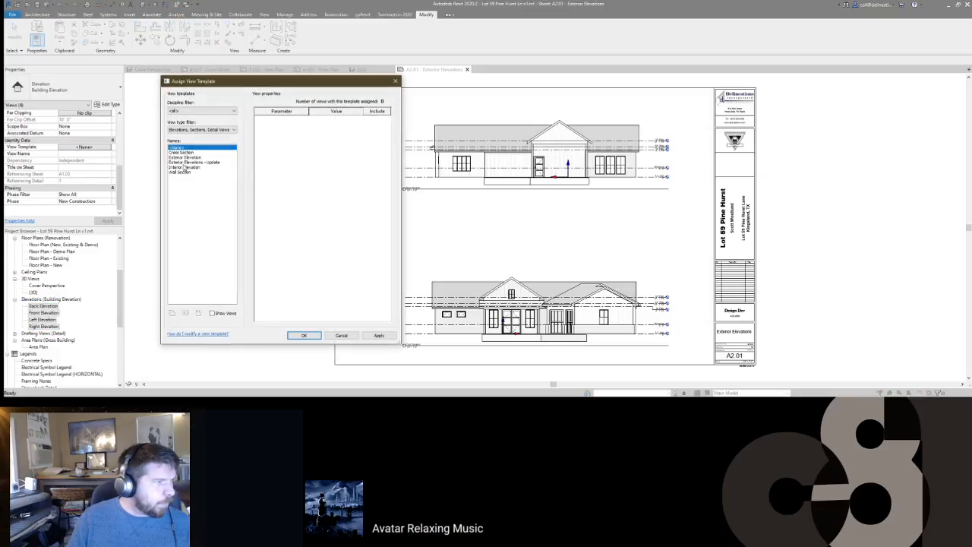
{"action": "key", "text": "Escape"}
Step: Open the Exterior Elevation template's model visibility/graphics overrides
{"action": "left_click", "coordinate": [506, 232]}
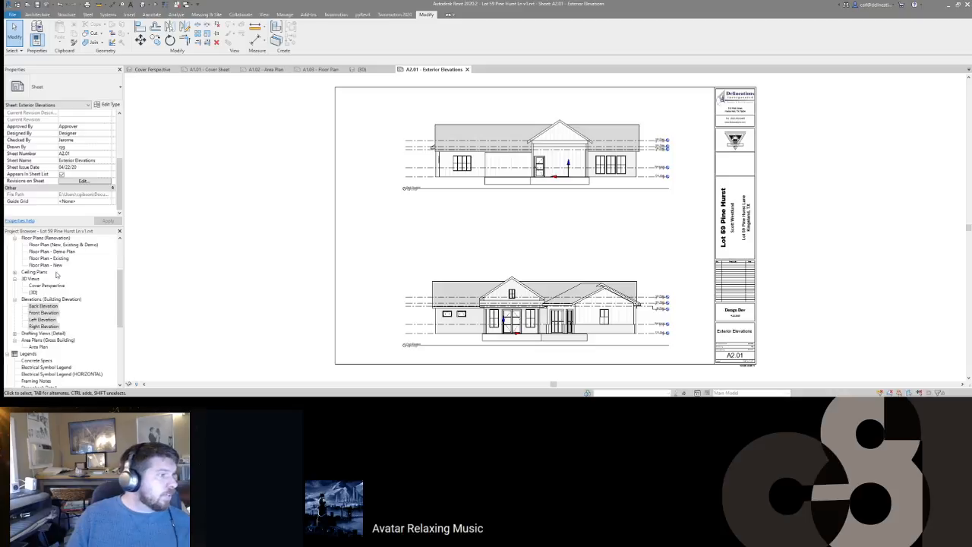
{"action": "scroll", "coordinate": [51, 305], "scroll_direction": "down", "scroll_amount": 1}
{"action": "right_click", "coordinate": [51, 302]}
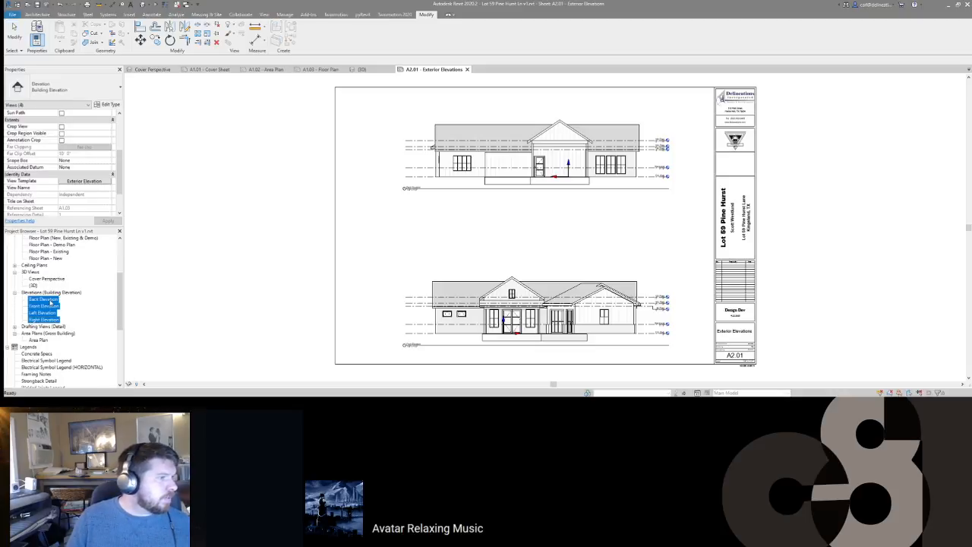
{"action": "left_click", "coordinate": [84, 181]}
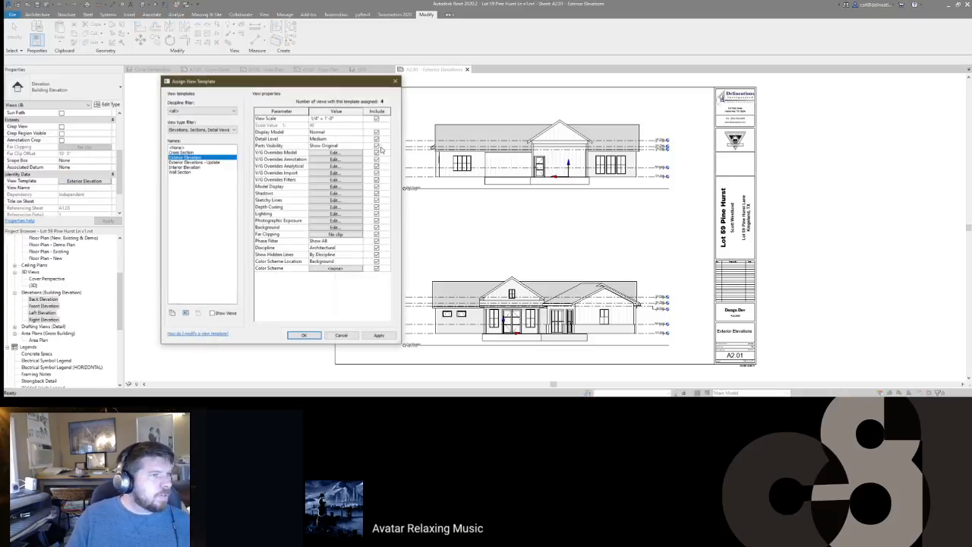
{"action": "left_click", "coordinate": [335, 152]}
Step: Review the Site category subcategories in the template's visibility overrides and confirm the settings
{"action": "left_click", "coordinate": [155, 225]}
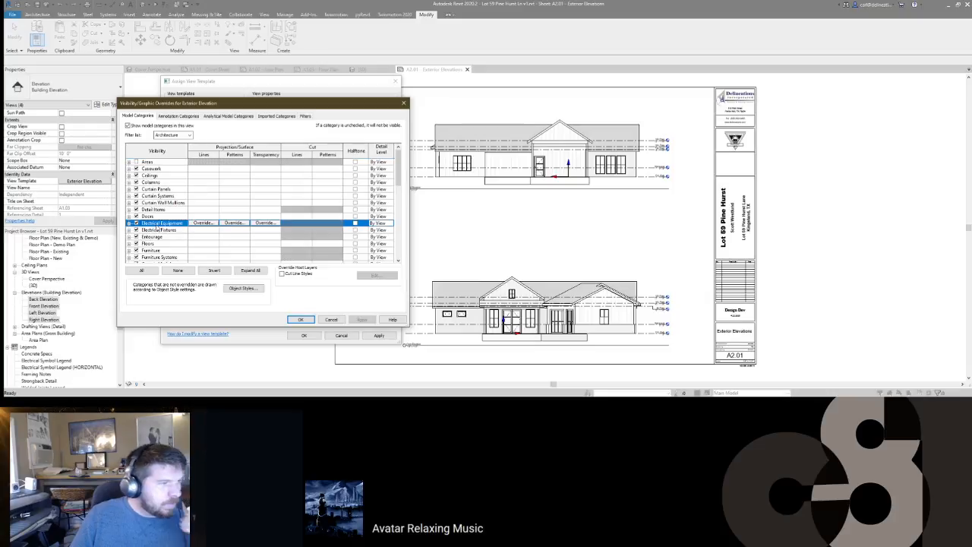
{"action": "key", "text": "s"}
{"action": "key", "text": "s"}
{"action": "key", "text": "Right"}
{"action": "key", "text": "Down"}
{"action": "key", "text": "Down"}
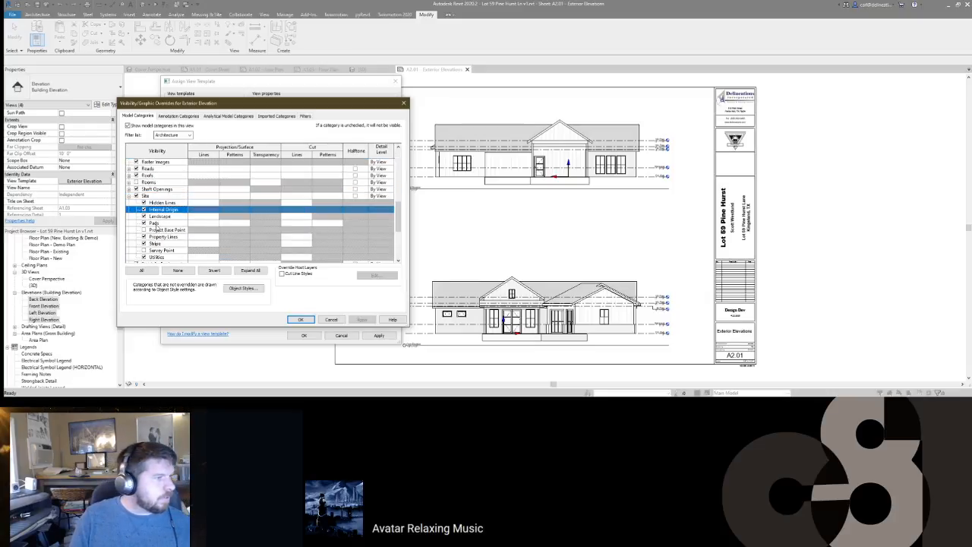
{"action": "left_click", "coordinate": [301, 320]}
{"action": "left_click", "coordinate": [304, 336]}
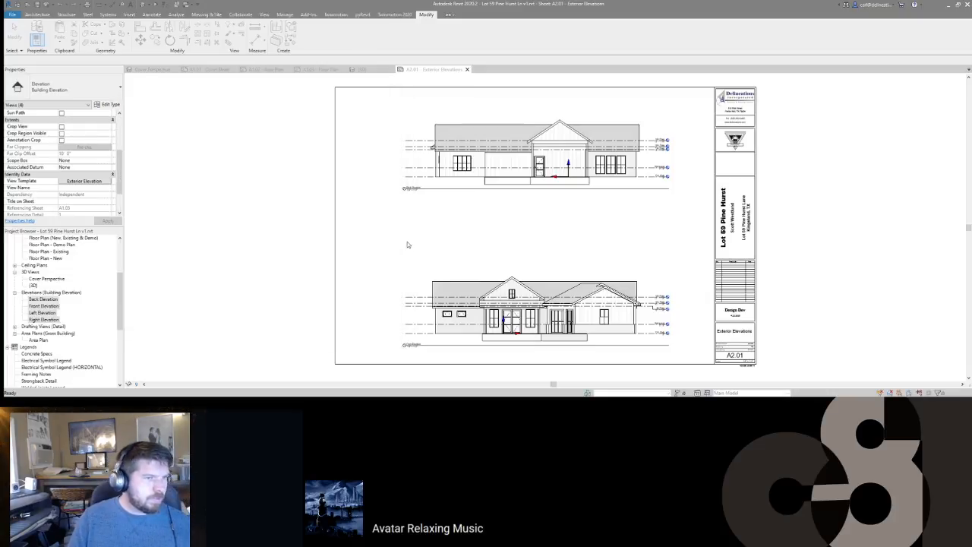
Step: Frame sheet A2.01, select the Front Elevation viewport and activate it for editing
{"action": "scroll", "coordinate": [512, 334], "scroll_direction": "up", "scroll_amount": 5}
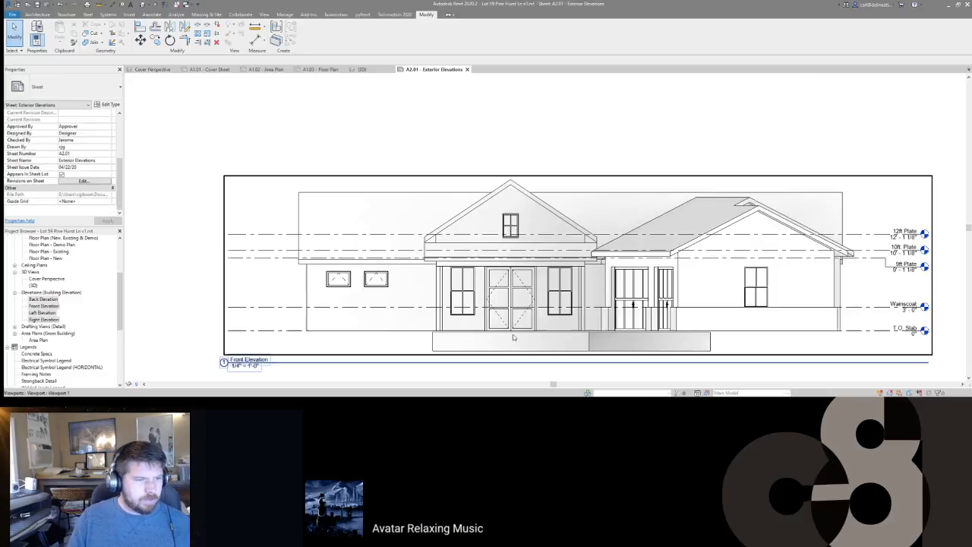
{"action": "scroll", "coordinate": [513, 338], "scroll_direction": "down", "scroll_amount": 4}
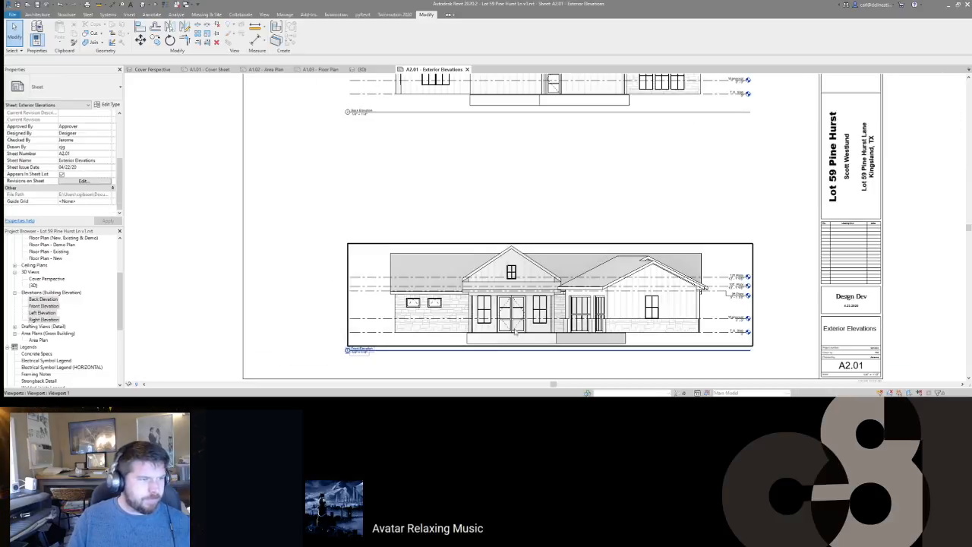
{"action": "middle_click_drag", "start_coordinate": [517, 303], "coordinate": [548, 271]}
{"action": "scroll", "coordinate": [547, 272], "scroll_direction": "down", "scroll_amount": 2}
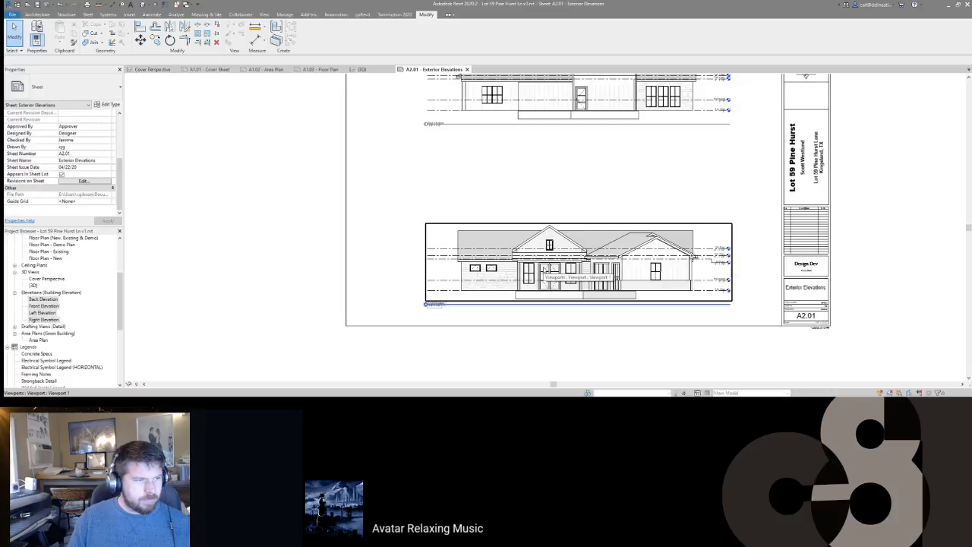
{"action": "left_click", "coordinate": [456, 305]}
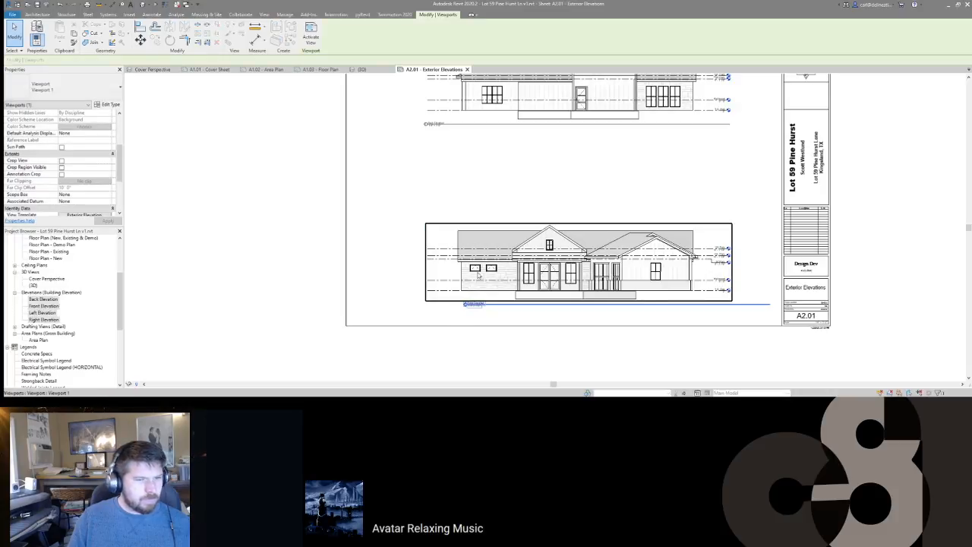
{"action": "left_click_drag", "start_coordinate": [478, 306], "coordinate": [703, 308]}
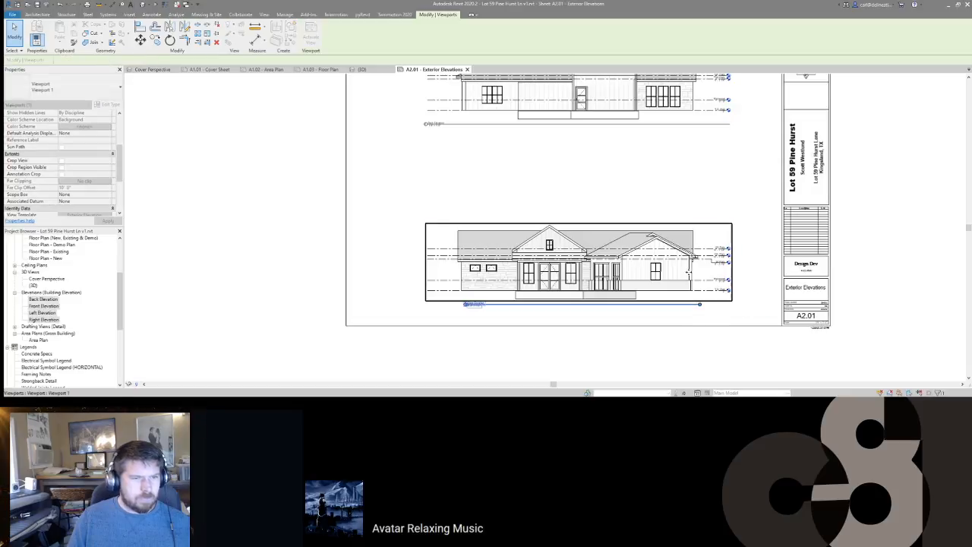
{"action": "scroll", "coordinate": [692, 262], "scroll_direction": "up", "scroll_amount": 2}
{"action": "double_click", "coordinate": [621, 264]}
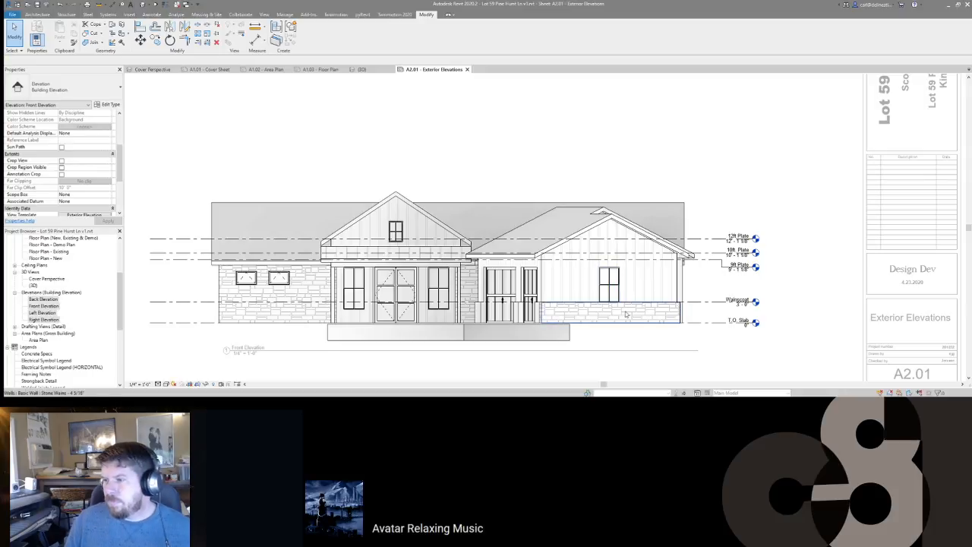
Step: Delete the 10ft. Plate level from the Back Elevation view, then deactivate it
{"action": "middle_click_drag", "start_coordinate": [726, 273], "coordinate": [757, 267]}
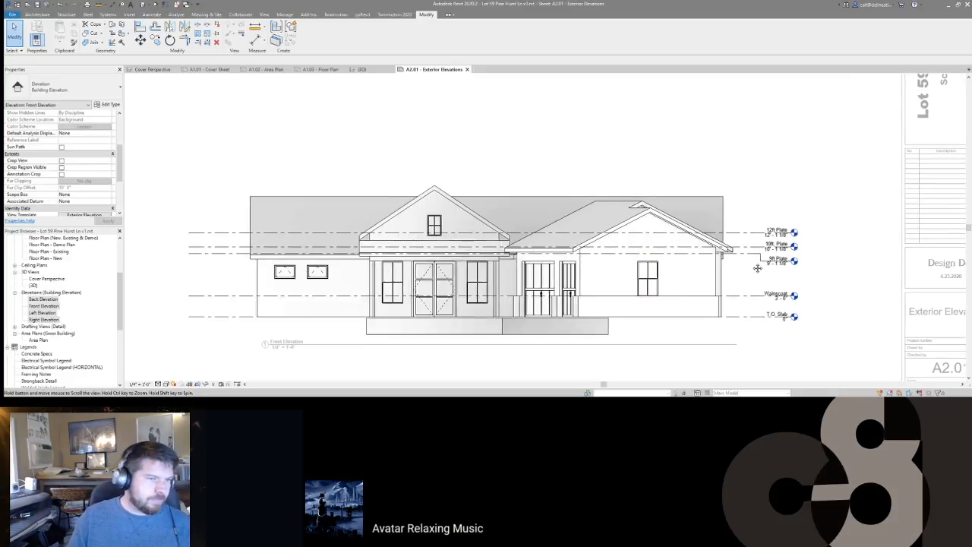
{"action": "scroll", "coordinate": [759, 266], "scroll_direction": "down", "scroll_amount": 2}
{"action": "double_click", "coordinate": [742, 270]}
{"action": "middle_click_drag", "start_coordinate": [637, 248], "coordinate": [638, 248]}
{"action": "scroll", "coordinate": [637, 248], "scroll_direction": "down", "scroll_amount": 2}
{"action": "scroll", "coordinate": [641, 164], "scroll_direction": "up", "scroll_amount": 5}
{"action": "double_click", "coordinate": [640, 164]}
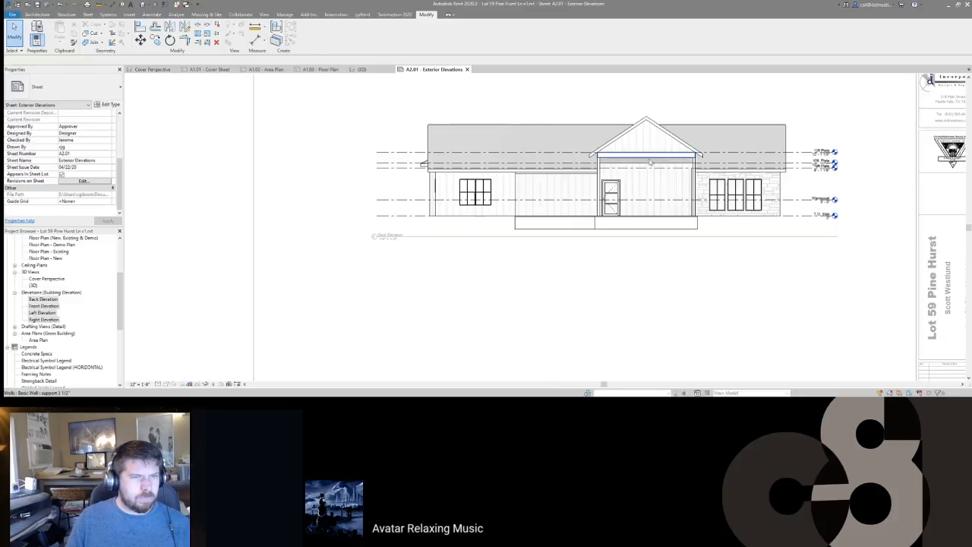
{"action": "left_click", "coordinate": [816, 163]}
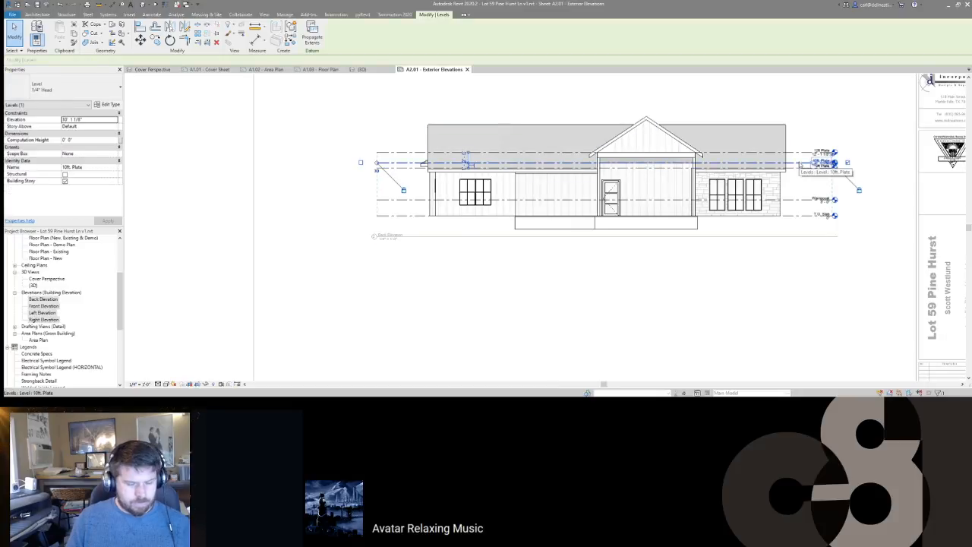
{"action": "key", "text": "Delete"}
{"action": "double_click", "coordinate": [750, 256]}
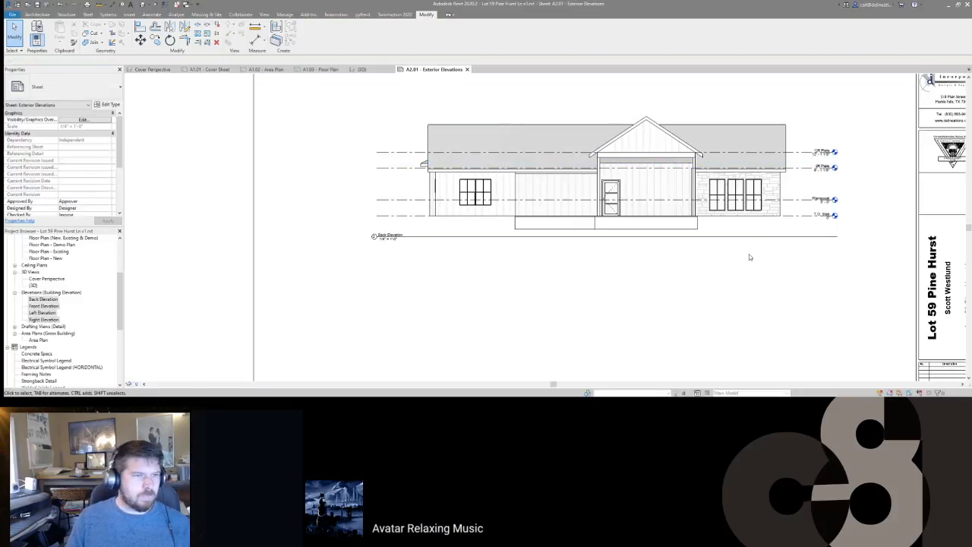
Step: Shorten the Back Elevation title line to match the Front Elevation's, then switch to Word
{"action": "scroll", "coordinate": [755, 196], "scroll_direction": "down", "scroll_amount": 1}
{"action": "scroll", "coordinate": [748, 191], "scroll_direction": "down", "scroll_amount": 2}
{"action": "middle_click_drag", "start_coordinate": [716, 254], "coordinate": [684, 252]}
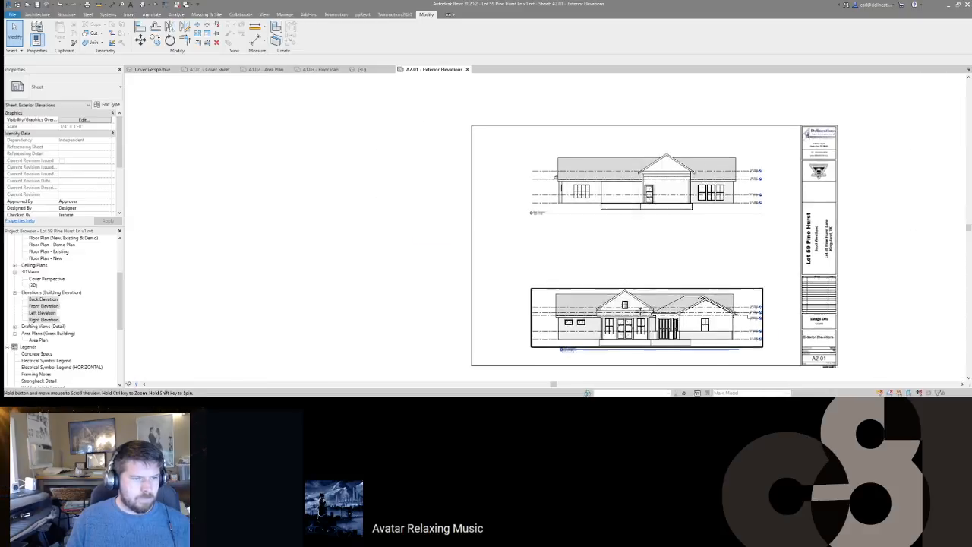
{"action": "middle_click_drag", "start_coordinate": [627, 316], "coordinate": [627, 294]}
{"action": "left_click", "coordinate": [564, 194]}
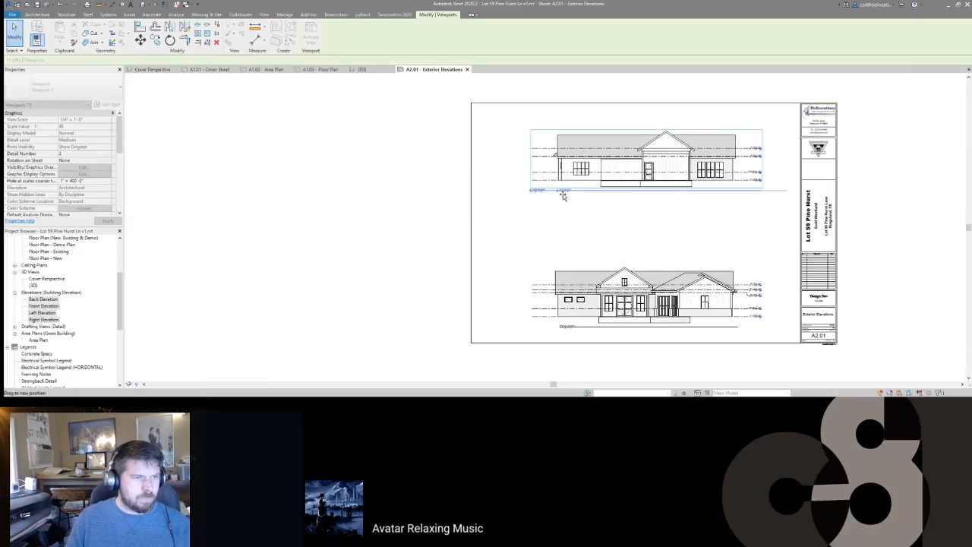
{"action": "left_click_drag", "start_coordinate": [563, 196], "coordinate": [561, 194]}
{"action": "left_click_drag", "start_coordinate": [787, 191], "coordinate": [738, 200]}
{"action": "middle_click_drag", "start_coordinate": [697, 266], "coordinate": [696, 260]}
{"action": "left_click", "coordinate": [644, 223]}
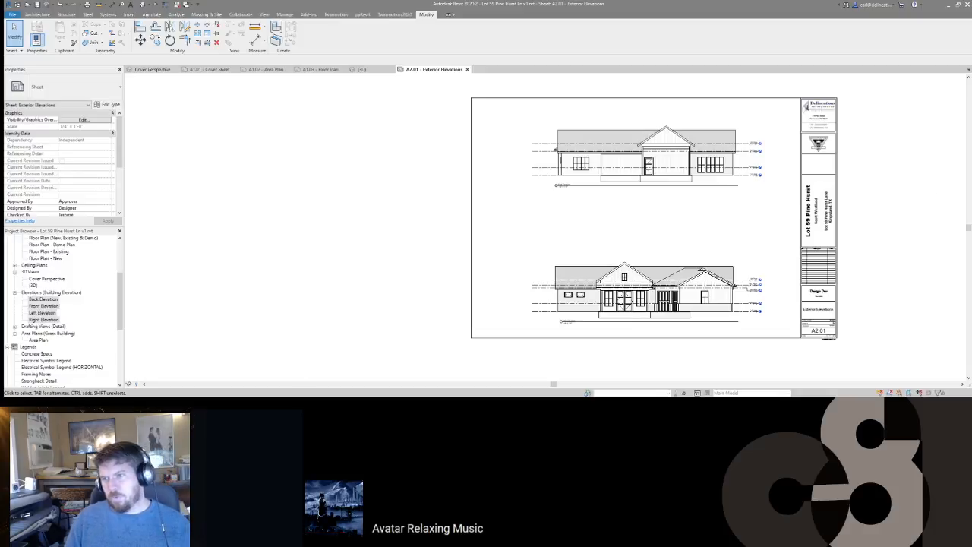
{"action": "key", "text": "alt+Tab"}
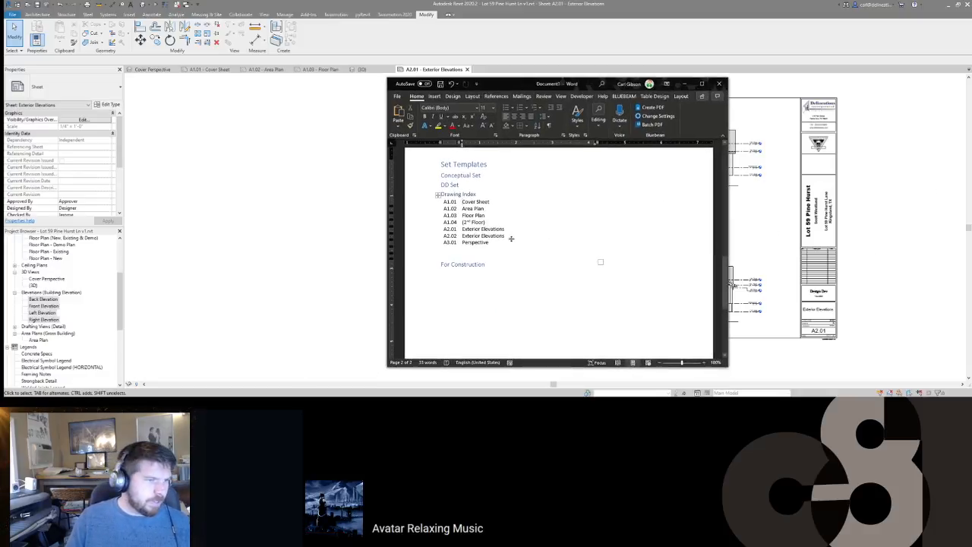
Step: Insert an empty Normal-style line above For Construction below the drawing index
{"action": "left_click", "coordinate": [558, 245]}
{"action": "key", "text": "Return"}
{"action": "key", "text": "BackSpace"}
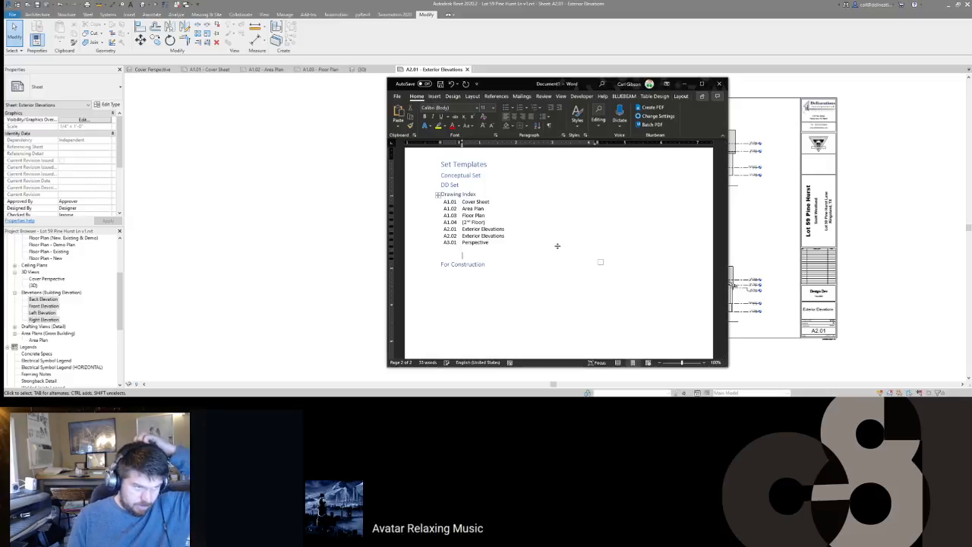
{"action": "key", "text": "Down"}
{"action": "key", "text": "Return"}
{"action": "key", "text": "Up"}
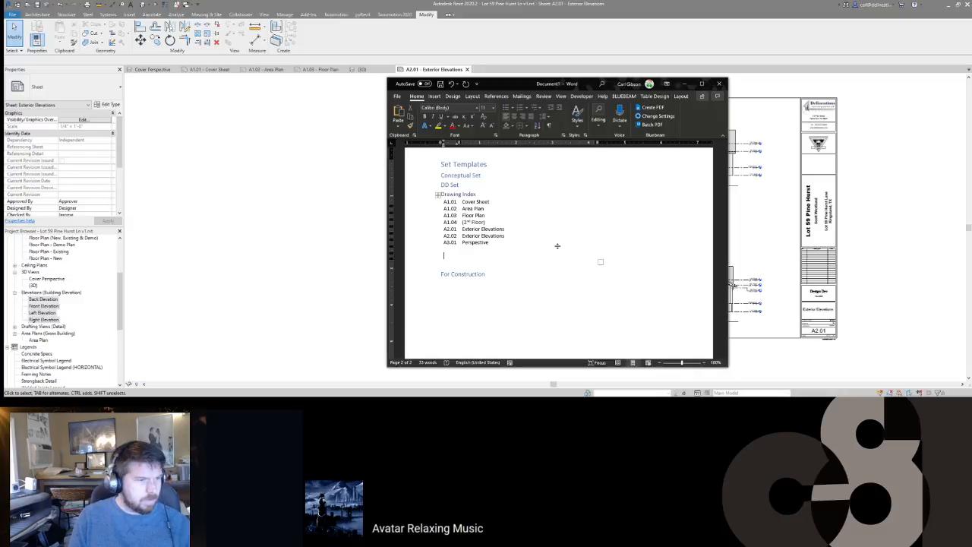
{"action": "left_click", "coordinate": [449, 261]}
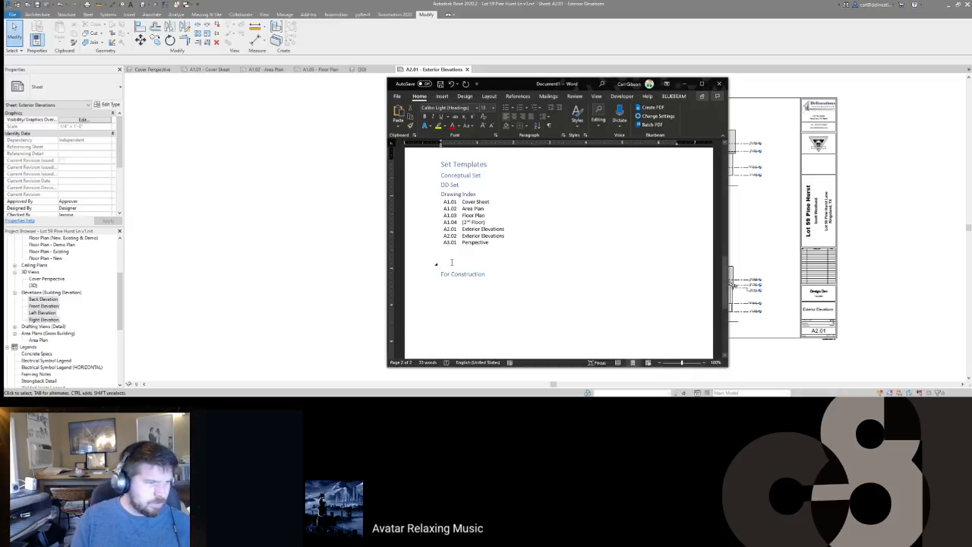
{"action": "key", "text": "Return"}
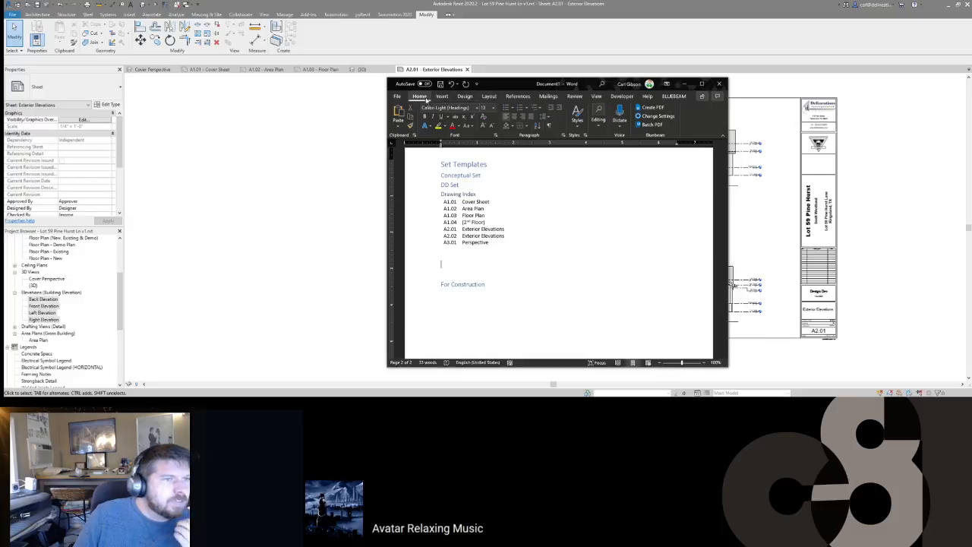
{"action": "left_click", "coordinate": [577, 114]}
{"action": "left_click", "coordinate": [586, 138]}
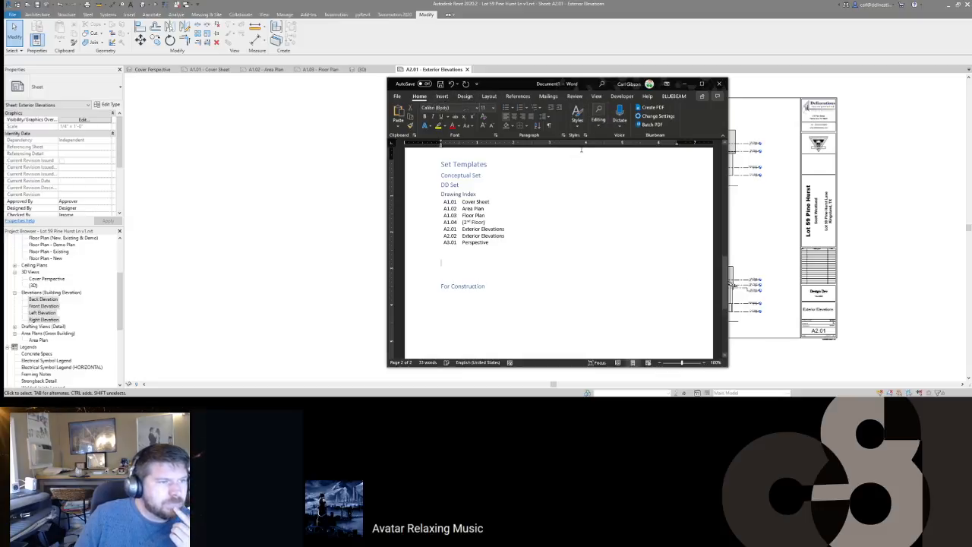
Step: Type the lines Cover Sheet, Area Plan, Floor Plan and Exterior Elevations, then select them through Perspective
{"action": "type", "text": "fdfdsa"}
{"action": "key", "text": "shift+Home"}
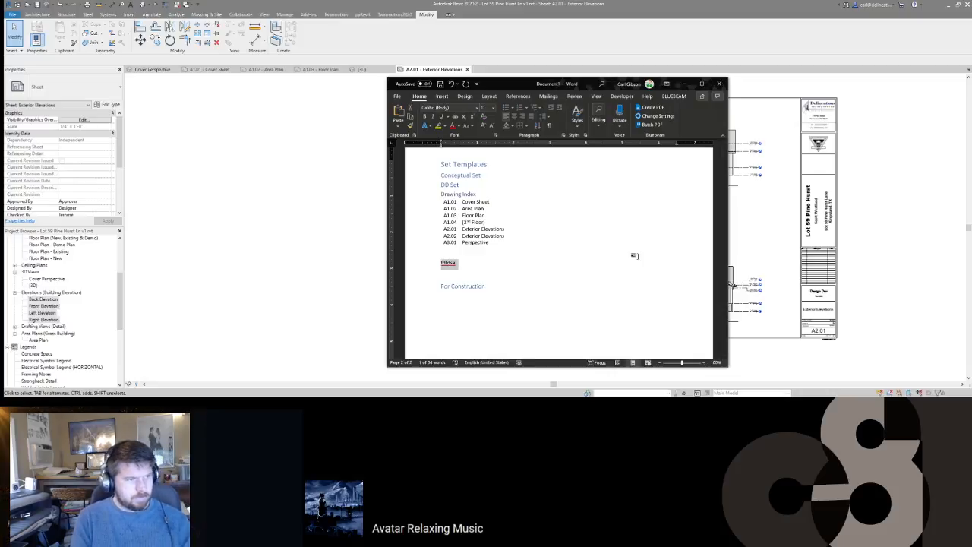
{"action": "type", "text": "Cover Sheet"}
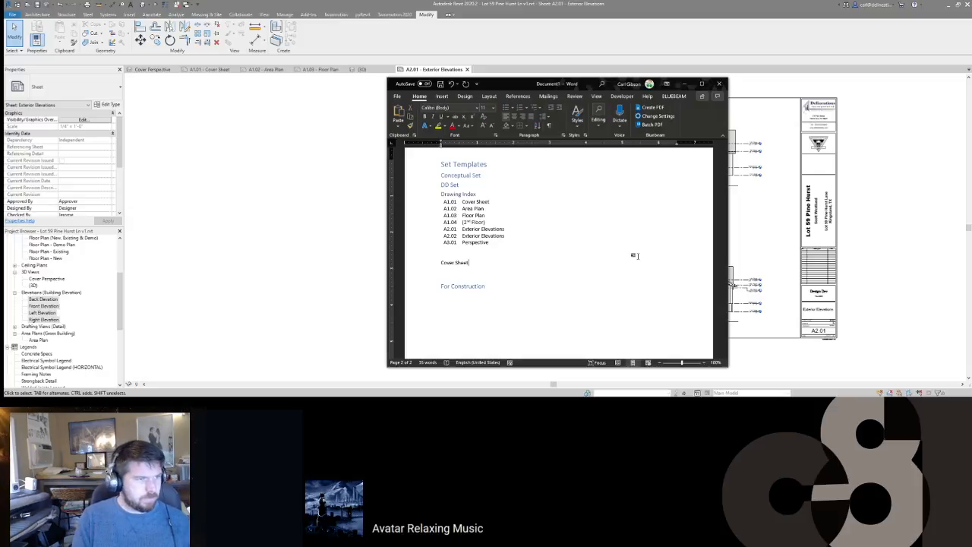
{"action": "key", "text": "shift+Home"}
{"action": "left_click", "coordinate": [482, 264]}
{"action": "key", "text": "Return"}
{"action": "type", "text": "Area"}
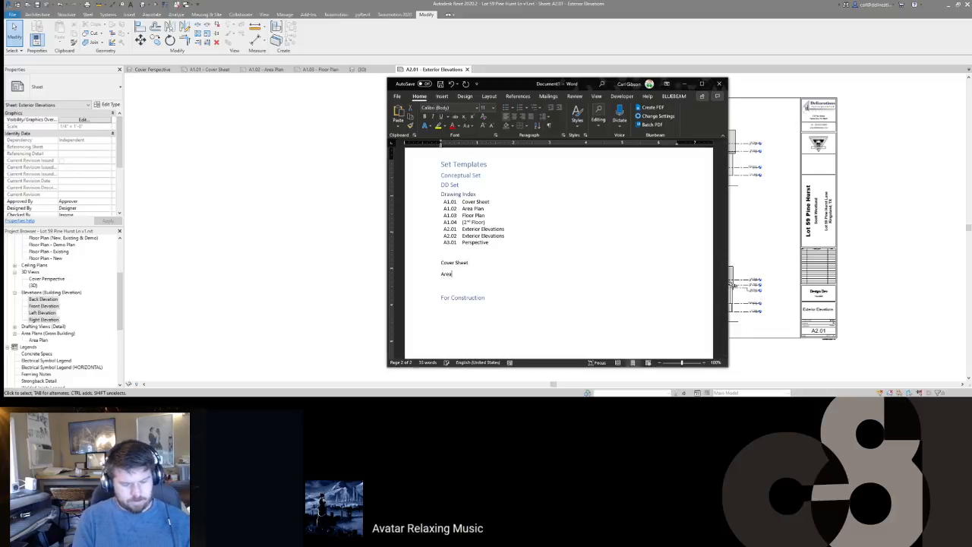
{"action": "type", "text": " Plan"}
{"action": "key", "text": "Return"}
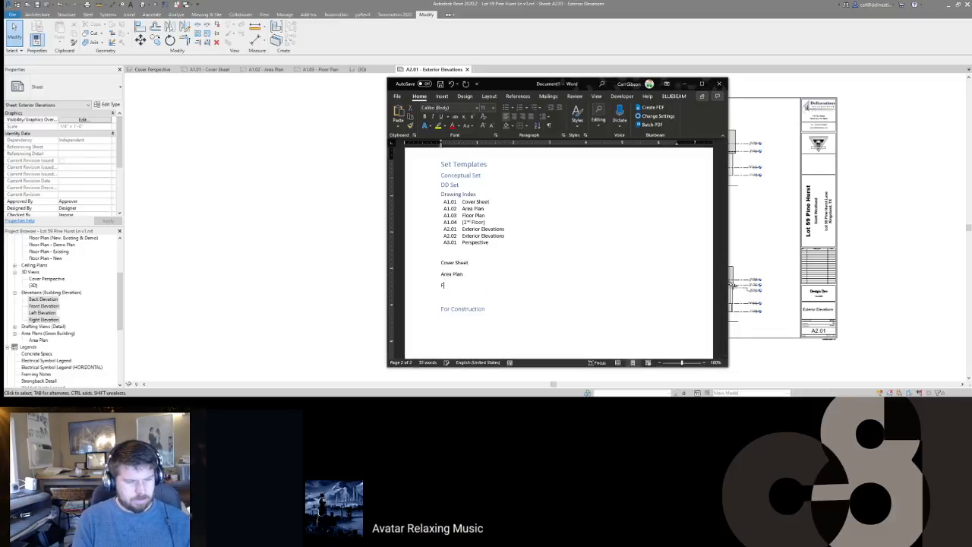
{"action": "type", "text": "Floor Plan"}
{"action": "key", "text": "Return"}
{"action": "type", "text": "Exterior Elevatio"}
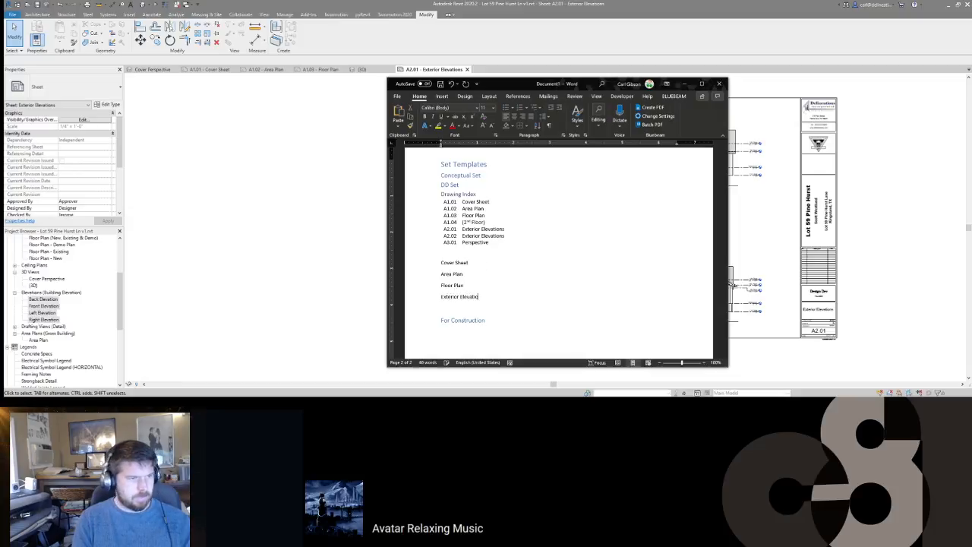
{"action": "type", "text": "ns"}
{"action": "key", "text": "Return"}
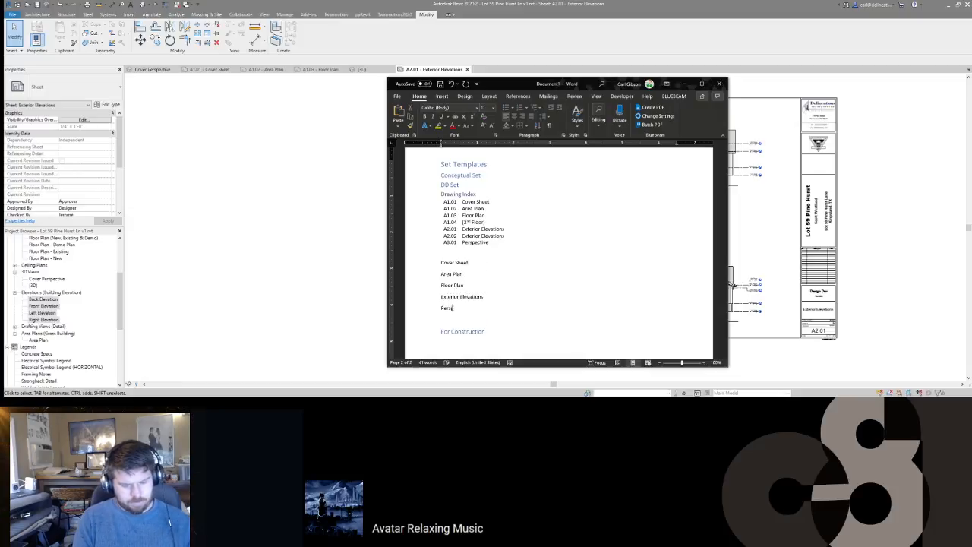
{"action": "left_click_drag", "start_coordinate": [468, 308], "coordinate": [441, 263]}
Step: Apply a heading style to the new sheet-name lines
{"action": "left_click", "coordinate": [581, 125]}
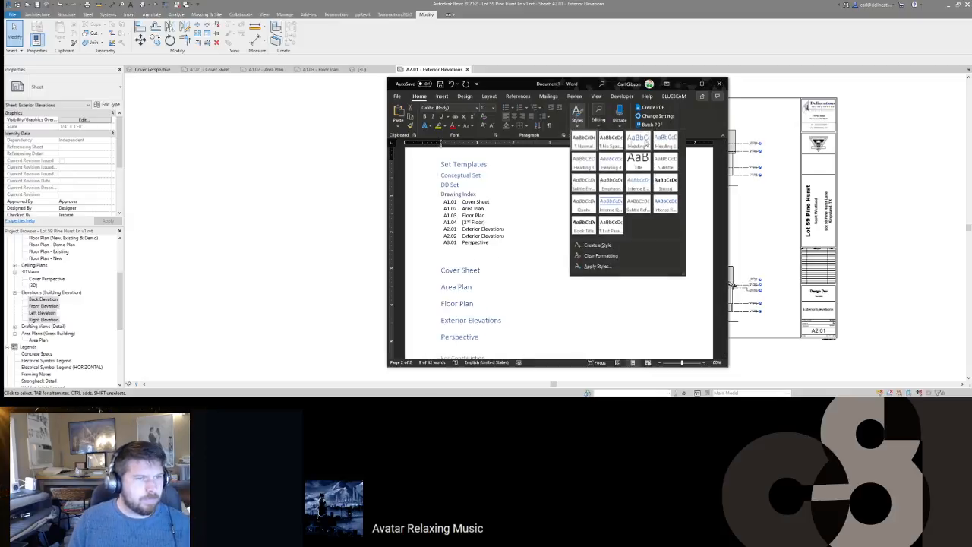
{"action": "left_click", "coordinate": [595, 163]}
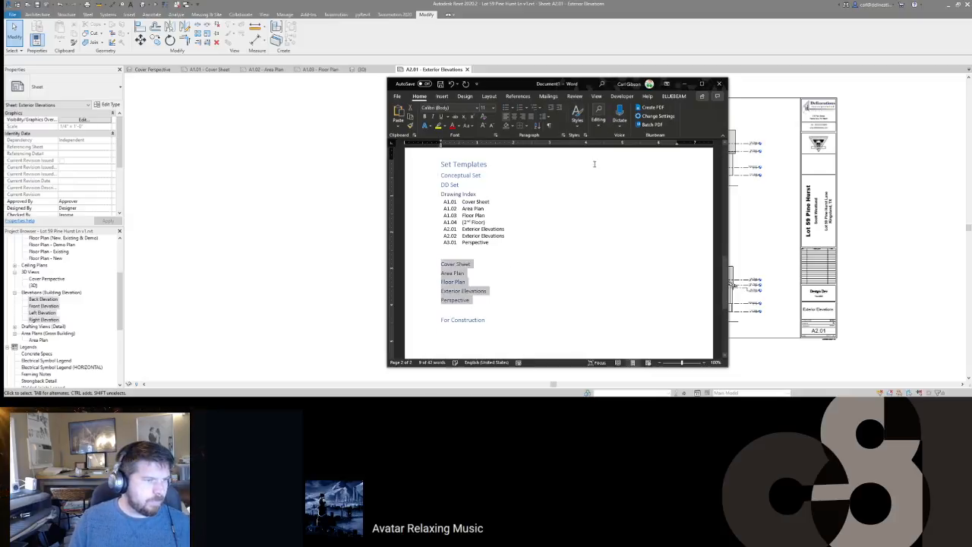
{"action": "left_click", "coordinate": [490, 264]}
{"action": "key", "text": "Return"}
{"action": "type", "text": "fdsafdsaf"}
{"action": "key", "text": "ctrl+v"}
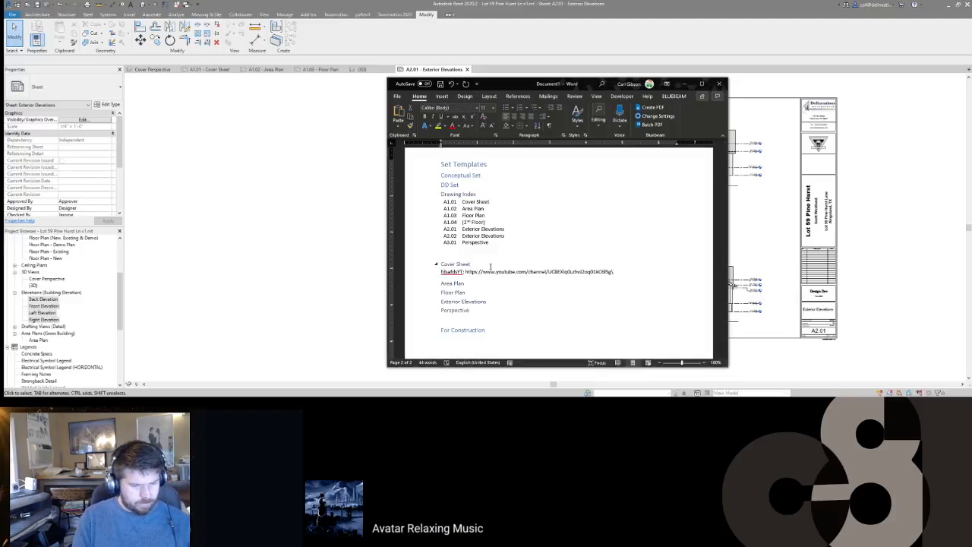
{"action": "key", "text": "ctrl+z"}
{"action": "key", "text": "ctrl+z"}
Step: Add a Drawing Index line under Cover Sheet and delete the stray lines below it
{"action": "key", "text": "Return"}
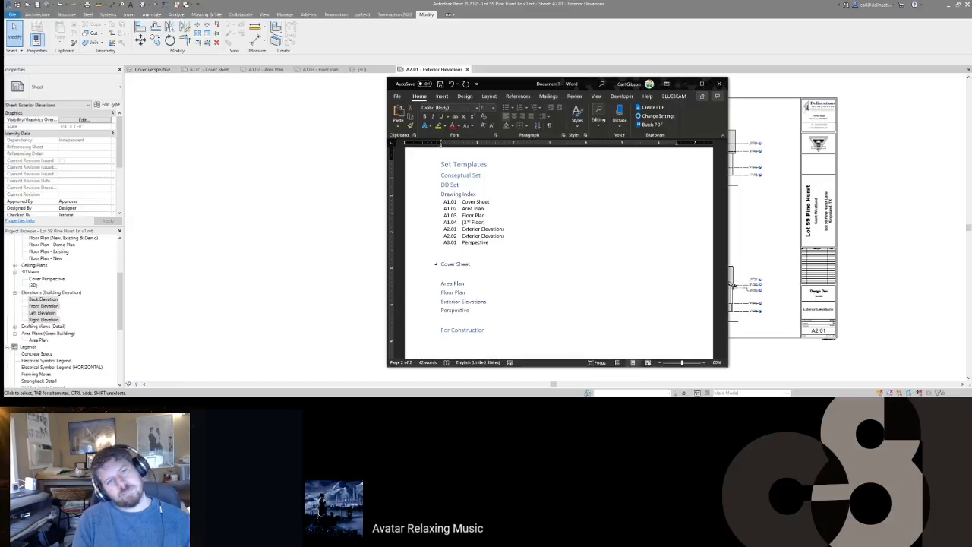
{"action": "type", "text": "Drawing Index"}
{"action": "key", "text": "Return"}
{"action": "type", "text": "Fron"}
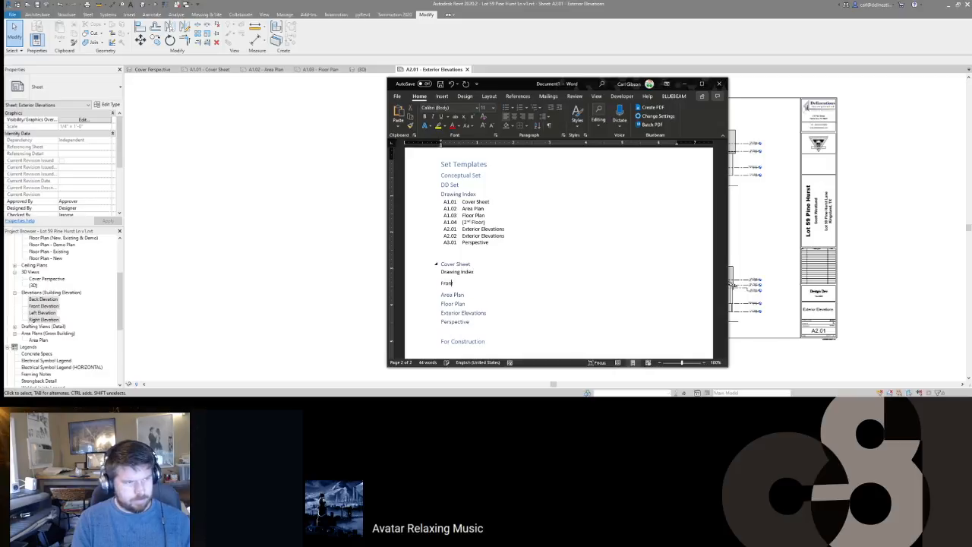
{"action": "key", "text": "Return"}
{"action": "key", "text": "shift+End"}
{"action": "key", "text": "Delete"}
{"action": "key", "text": "Delete"}
{"action": "key", "text": "Delete"}
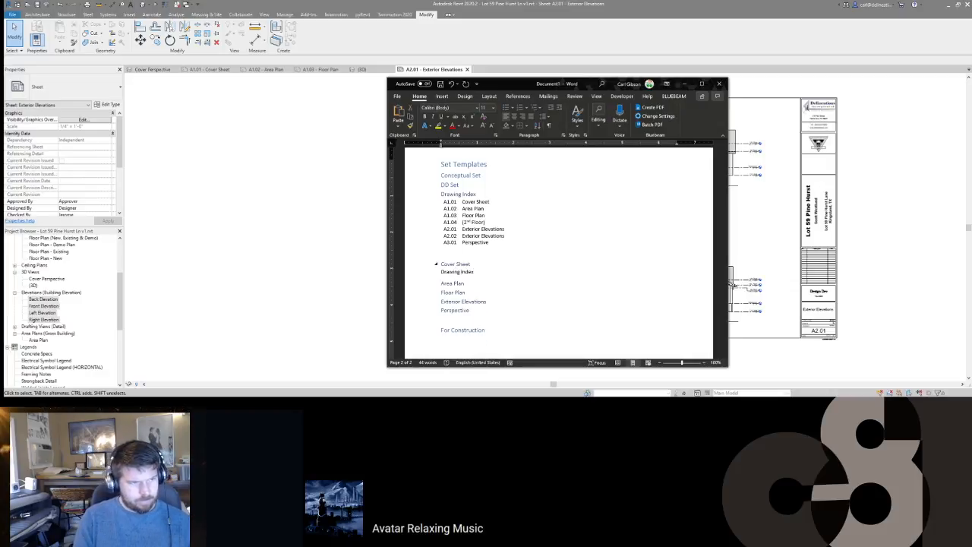
{"action": "key", "text": "shift+End"}
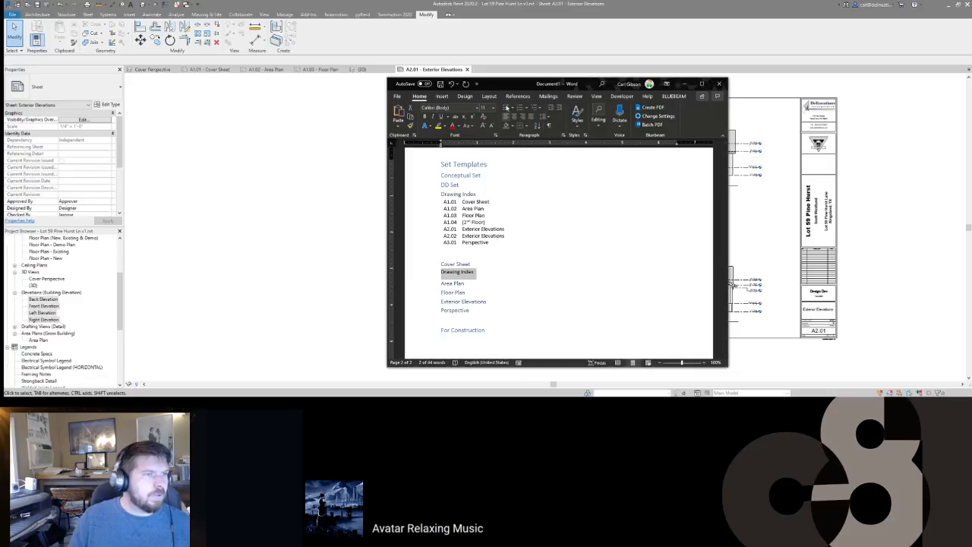
Step: Give the Drawing Index line a hollow-square checkbox bullet and start a new item
{"action": "left_click", "coordinate": [515, 110]}
{"action": "left_click", "coordinate": [530, 132]}
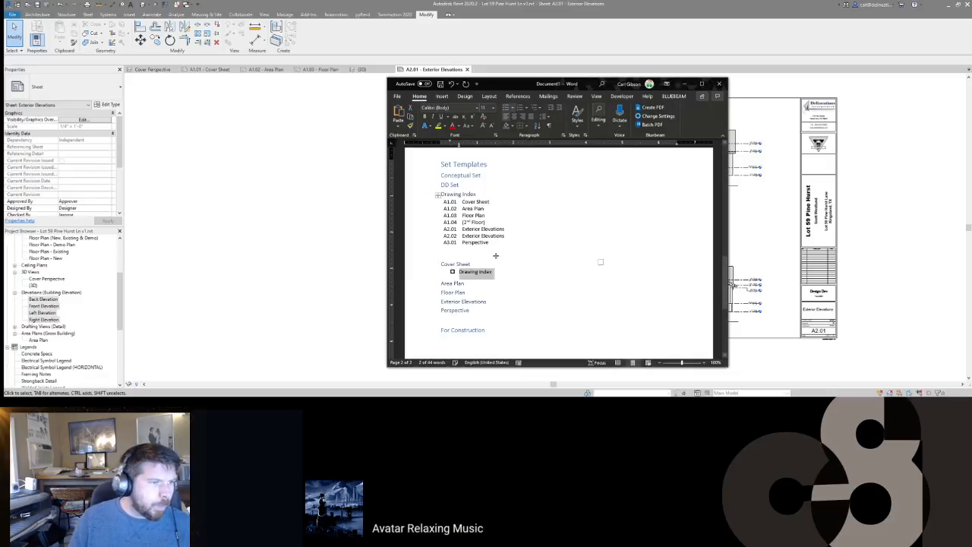
{"action": "left_click", "coordinate": [508, 270]}
{"action": "key", "text": "Return"}
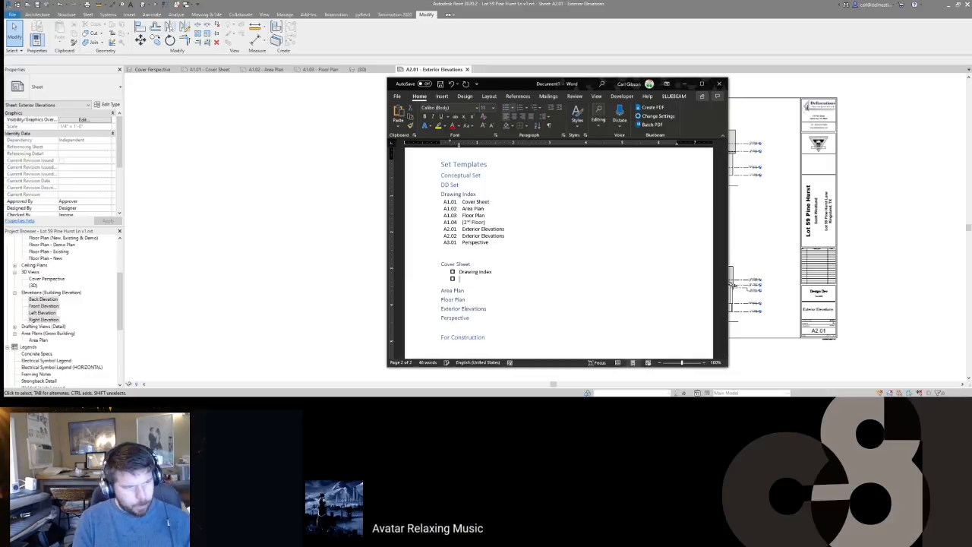
Step: List Project Number, House Name, Owner Name, Location, Address and Front Elevation/Perspective as checkbox items
{"action": "type", "text": "Project Numbe"}
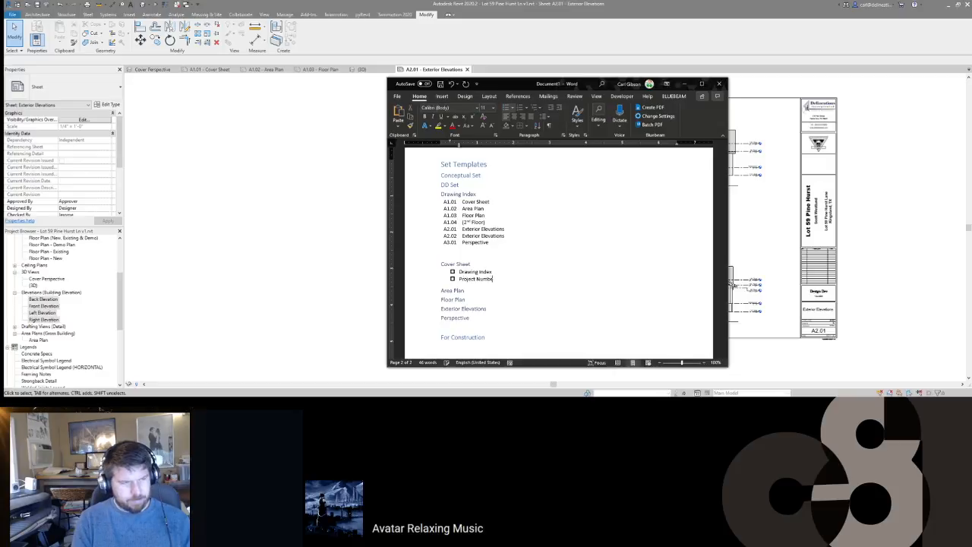
{"action": "type", "text": "r"}
{"action": "key", "text": "Return"}
{"action": "type", "text": "House Name"}
{"action": "key", "text": "Return"}
{"action": "type", "text": "Owner Name"}
{"action": "key", "text": "Return"}
{"action": "type", "text": "Location"}
{"action": "key", "text": "Return"}
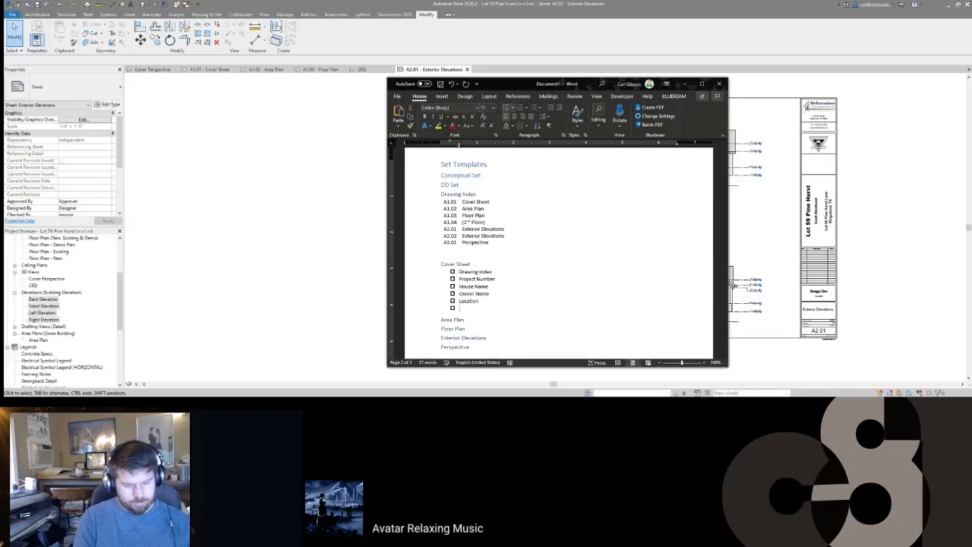
{"action": "type", "text": "Address"}
{"action": "key", "text": "Return"}
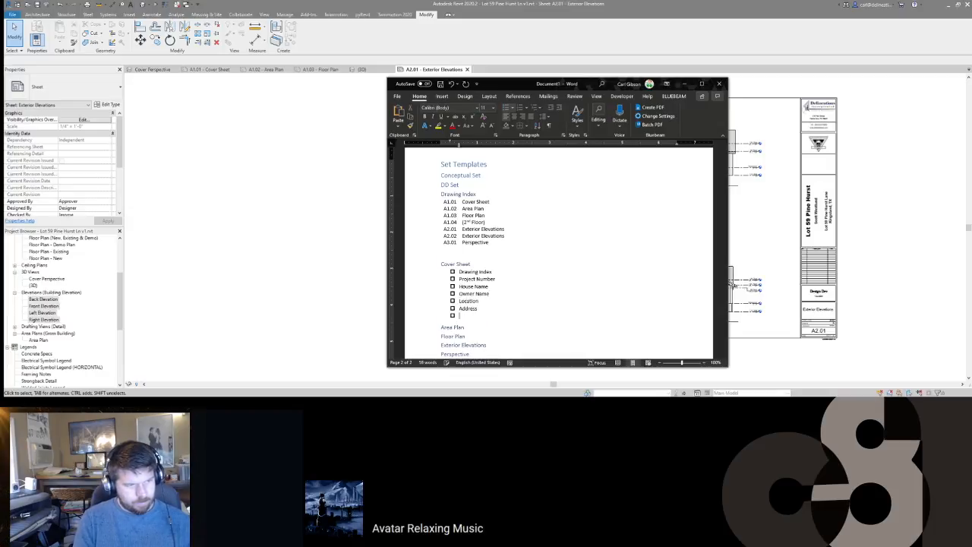
{"action": "type", "text": "Front Elevation/Perspective"}
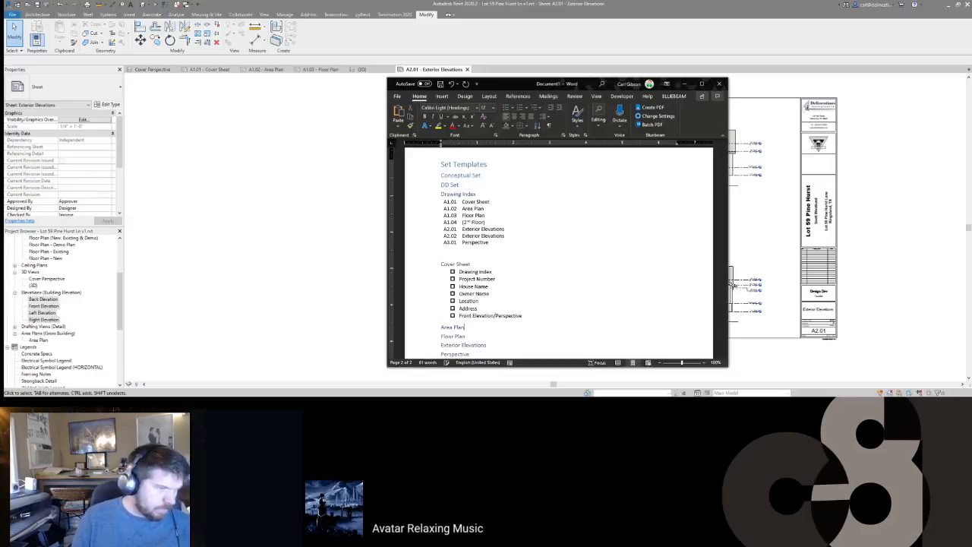
Step: Add a 'Site Plan (if required)' checkbox item under the Area Plan heading
{"action": "scroll", "coordinate": [482, 343], "scroll_direction": "down", "scroll_amount": 3}
{"action": "left_click", "coordinate": [494, 280]}
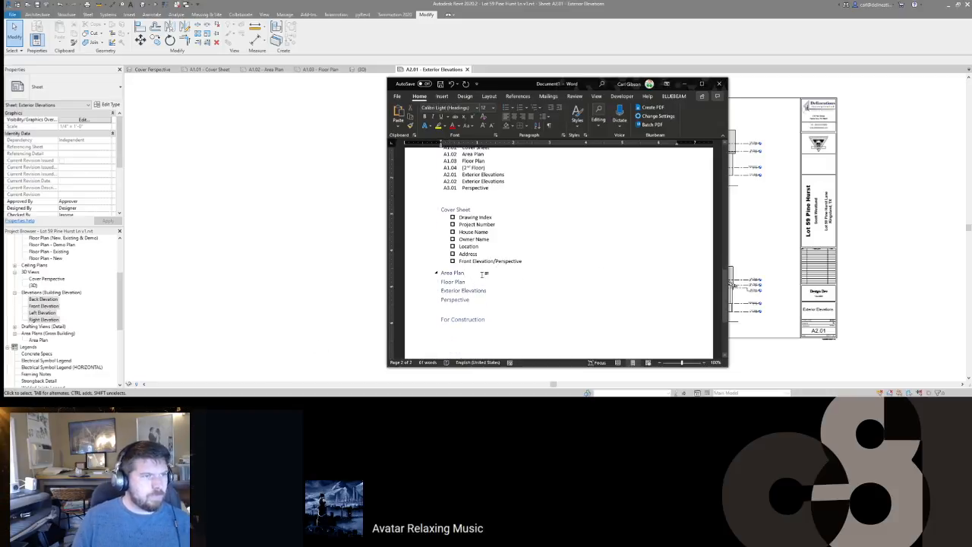
{"action": "key", "text": "Return"}
{"action": "left_click", "coordinate": [512, 108]}
{"action": "left_click", "coordinate": [512, 133]}
{"action": "type", "text": "Site Plan (if require"}
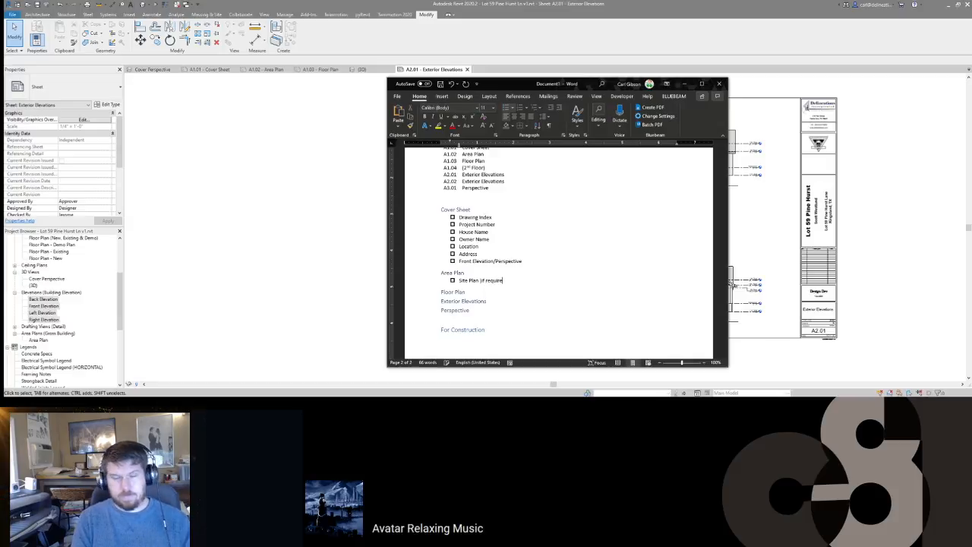
{"action": "type", "text": "d)"}
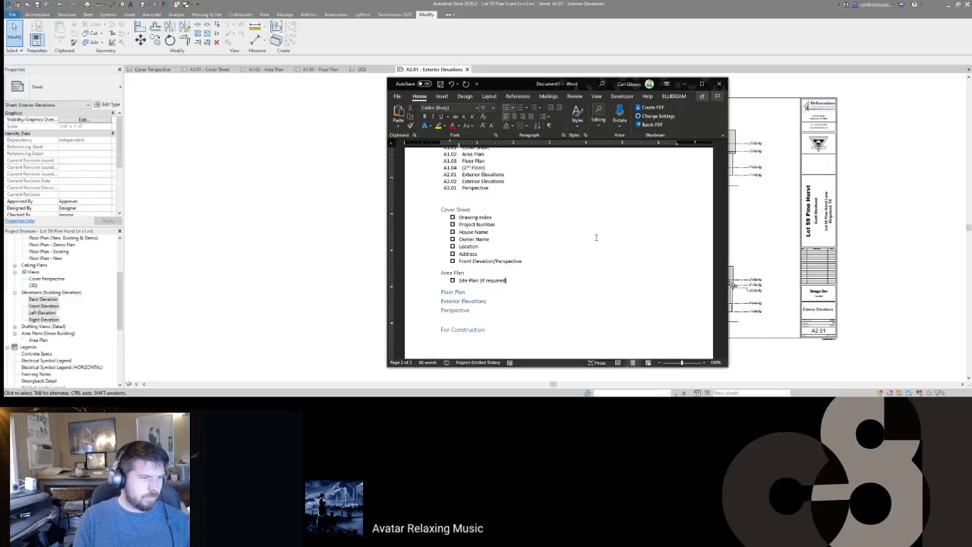
{"action": "type", "text": "("}
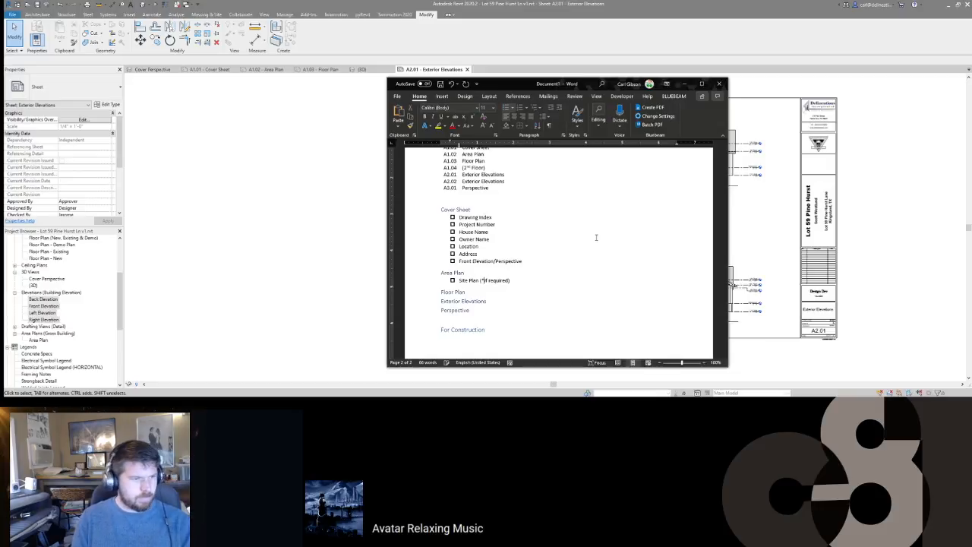
{"action": "key", "text": "End"}
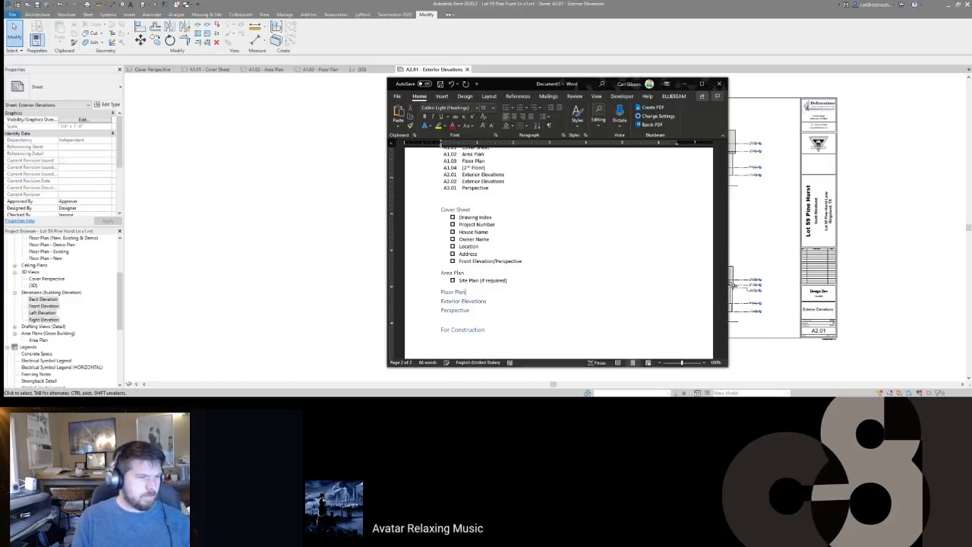
{"action": "key", "text": "Return"}
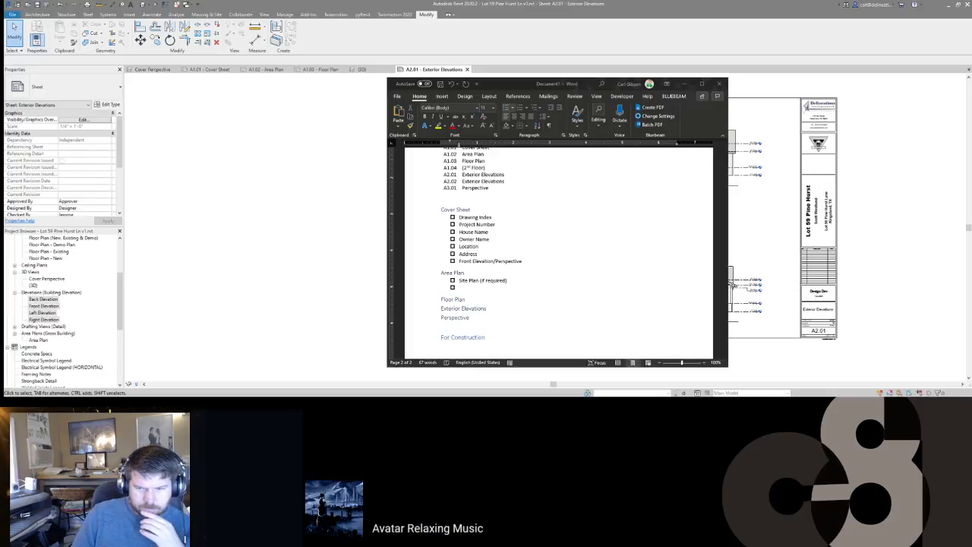
Step: Search Basecamp for 'checklist' and open the Book Plans 'Consolidate' post
{"action": "left_click_drag", "start_coordinate": [971, 74], "coordinate": [483, 68]}
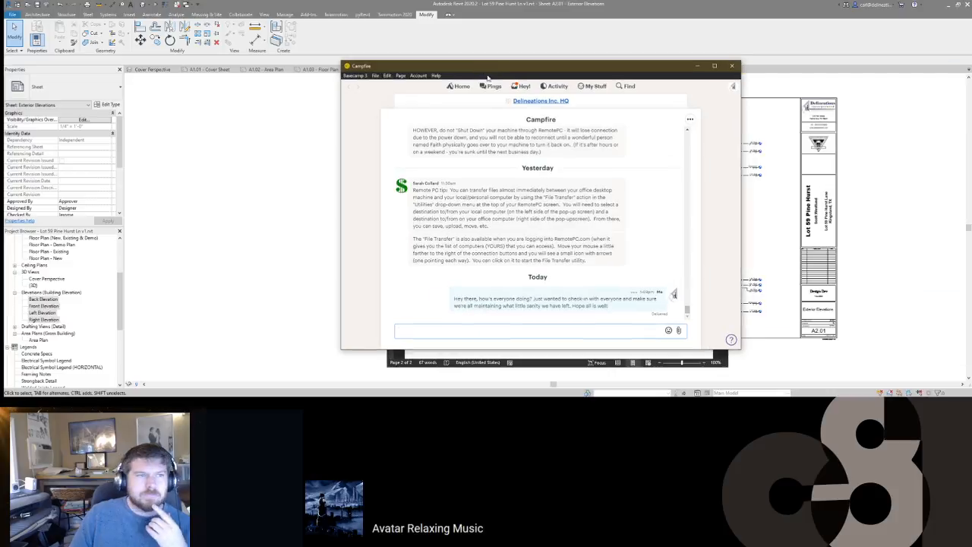
{"action": "left_click", "coordinate": [622, 86]}
{"action": "type", "text": "checklist"}
{"action": "key", "text": "Return"}
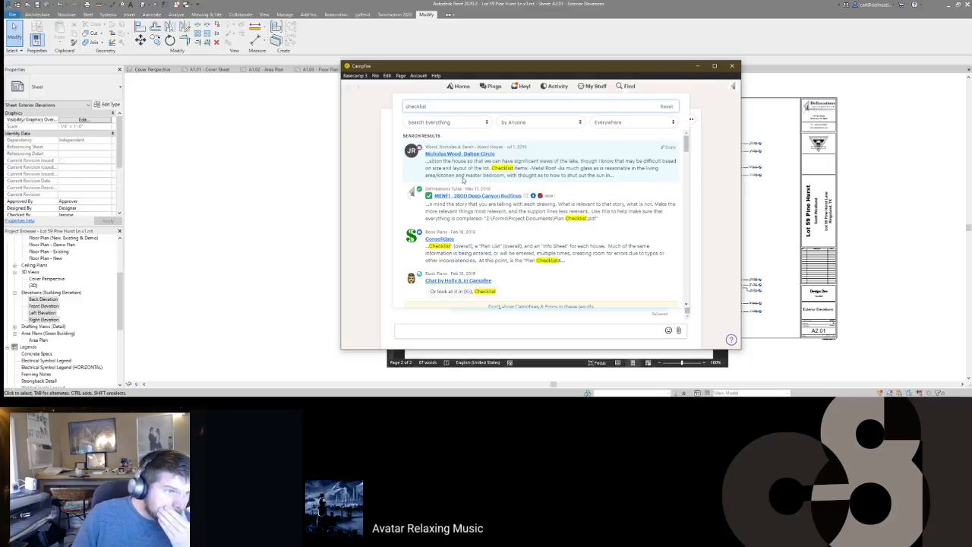
{"action": "scroll", "coordinate": [498, 191], "scroll_direction": "down", "scroll_amount": 2}
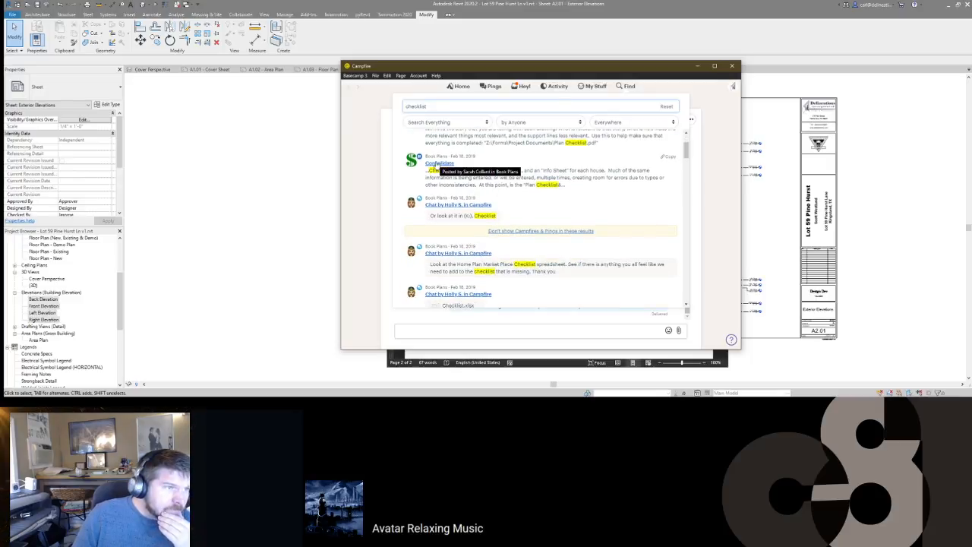
{"action": "left_click", "coordinate": [438, 163]}
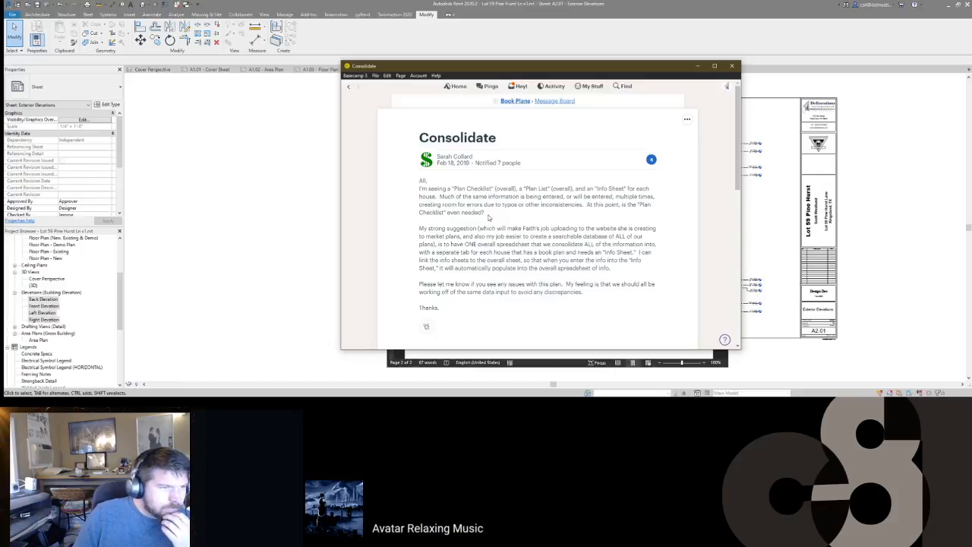
Step: Read through the Consolidate post's comments, then go back to the Campfire chat
{"action": "scroll", "coordinate": [488, 218], "scroll_direction": "down", "scroll_amount": 10}
{"action": "scroll", "coordinate": [488, 218], "scroll_direction": "down", "scroll_amount": 4}
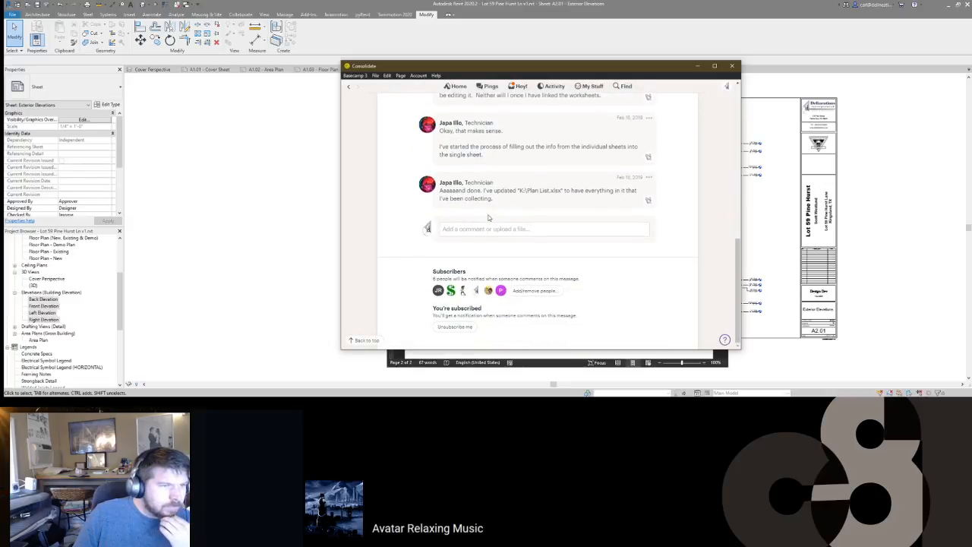
{"action": "scroll", "coordinate": [487, 218], "scroll_direction": "up", "scroll_amount": 15}
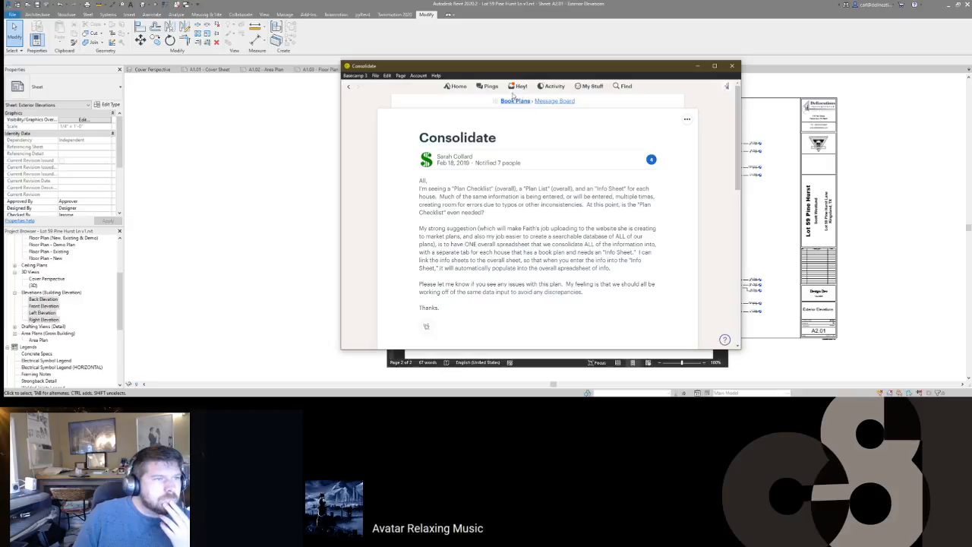
{"action": "left_click", "coordinate": [349, 87]}
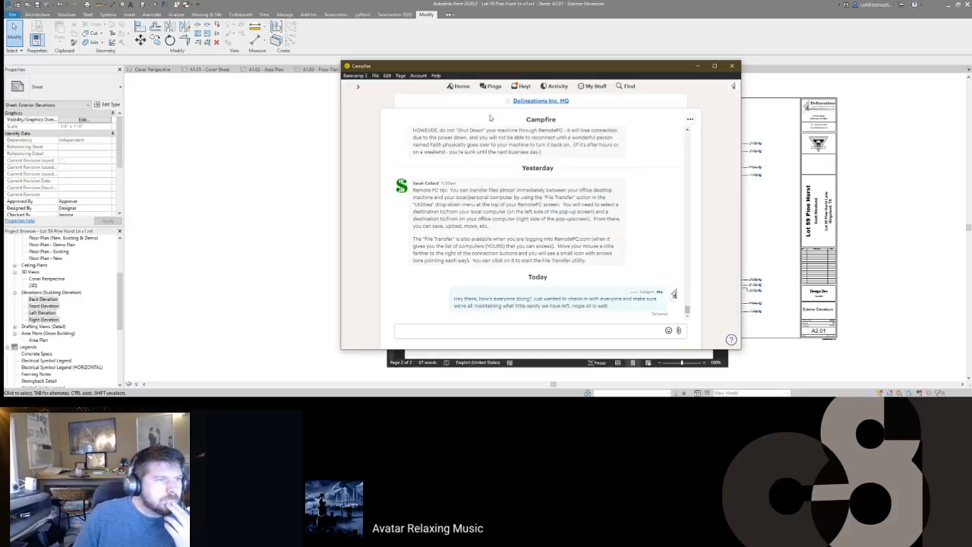
Step: Browse the 'checklist' search results and download the scan3241.pdf attachment
{"action": "left_click", "coordinate": [625, 86]}
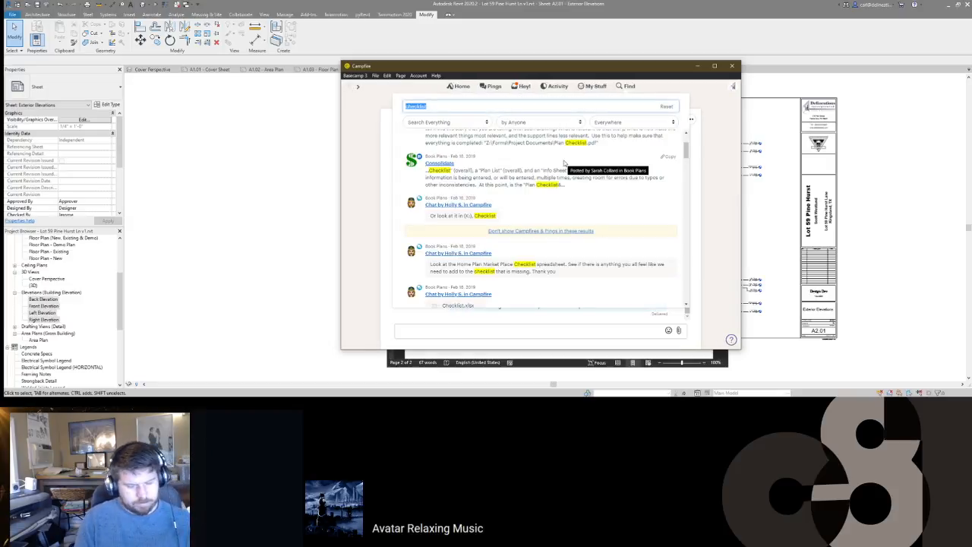
{"action": "scroll", "coordinate": [468, 216], "scroll_direction": "down", "scroll_amount": 2}
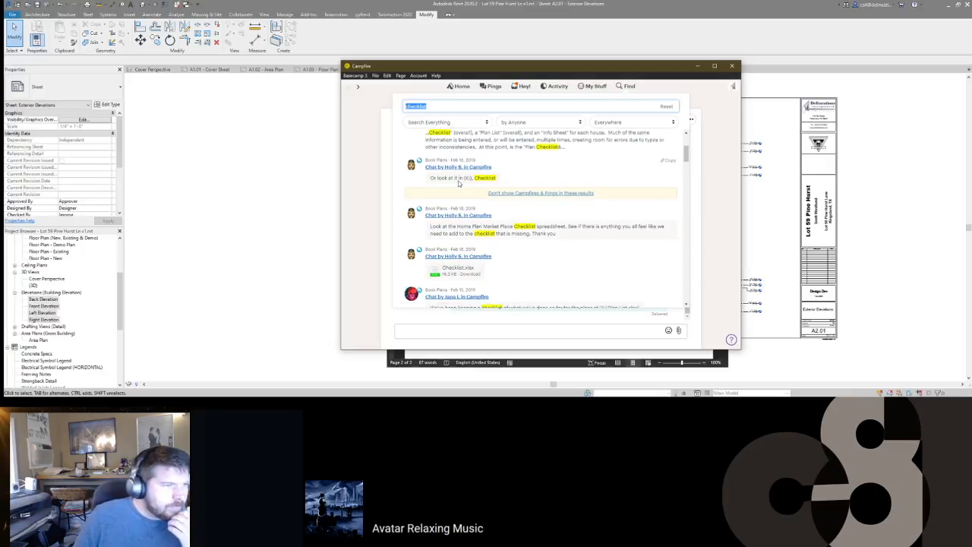
{"action": "scroll", "coordinate": [471, 218], "scroll_direction": "down", "scroll_amount": 1}
{"action": "scroll", "coordinate": [473, 219], "scroll_direction": "down", "scroll_amount": 2}
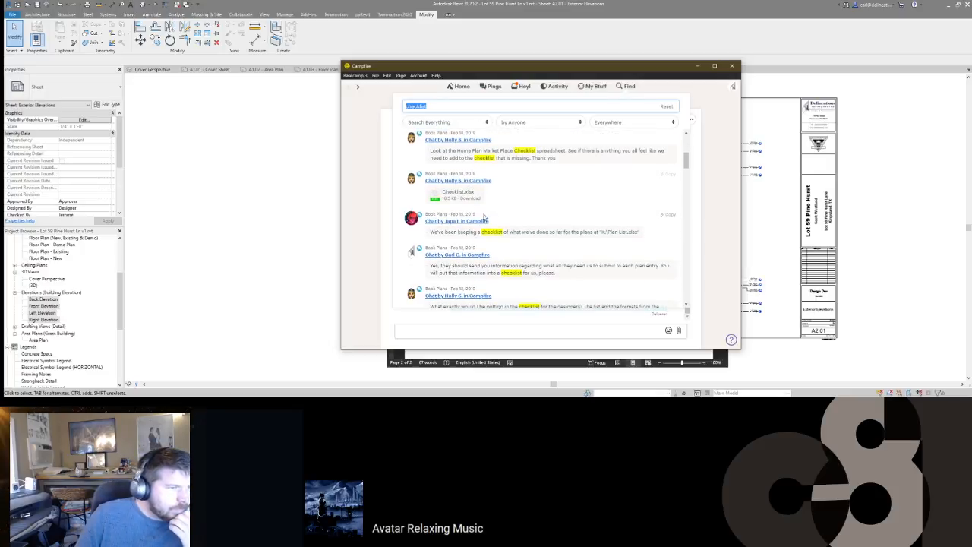
{"action": "scroll", "coordinate": [488, 196], "scroll_direction": "down", "scroll_amount": 2}
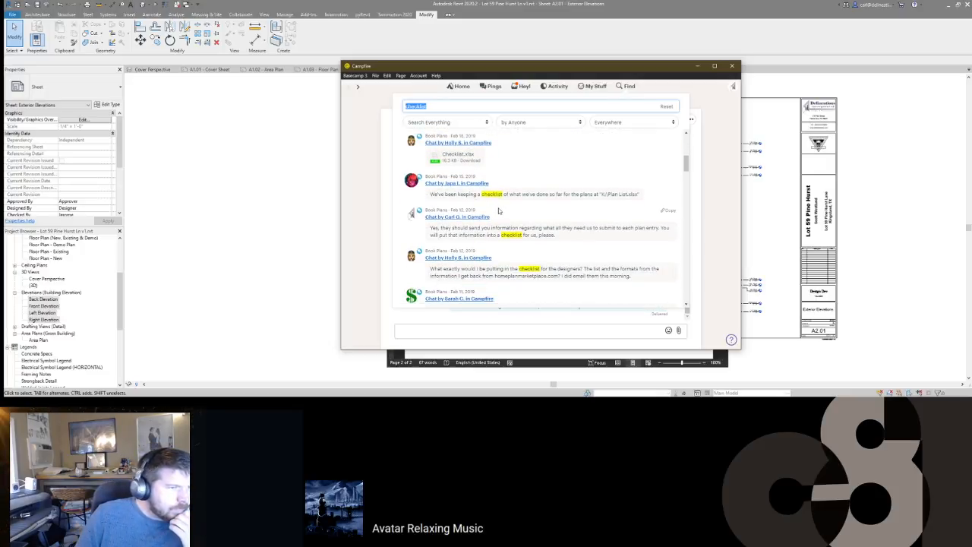
{"action": "scroll", "coordinate": [498, 211], "scroll_direction": "down", "scroll_amount": 3}
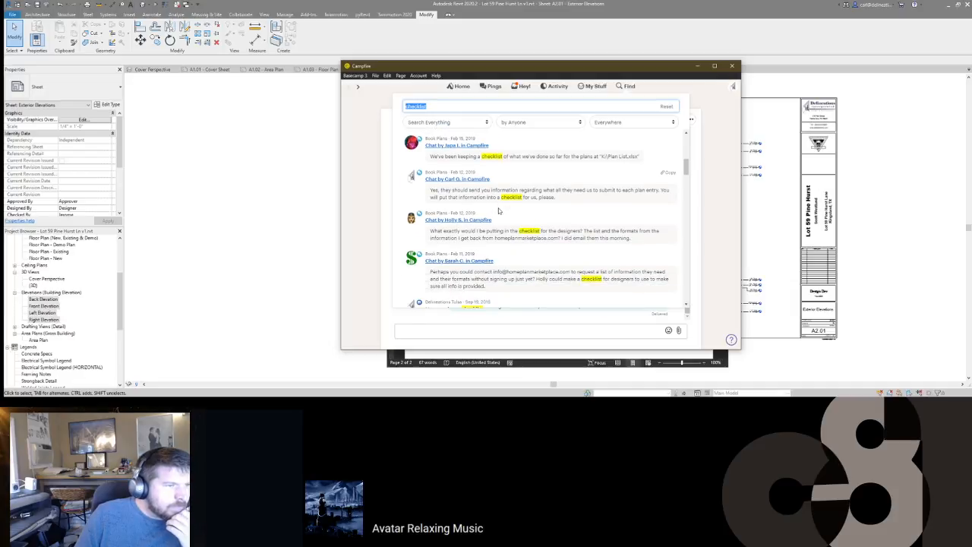
{"action": "scroll", "coordinate": [499, 211], "scroll_direction": "down", "scroll_amount": 3}
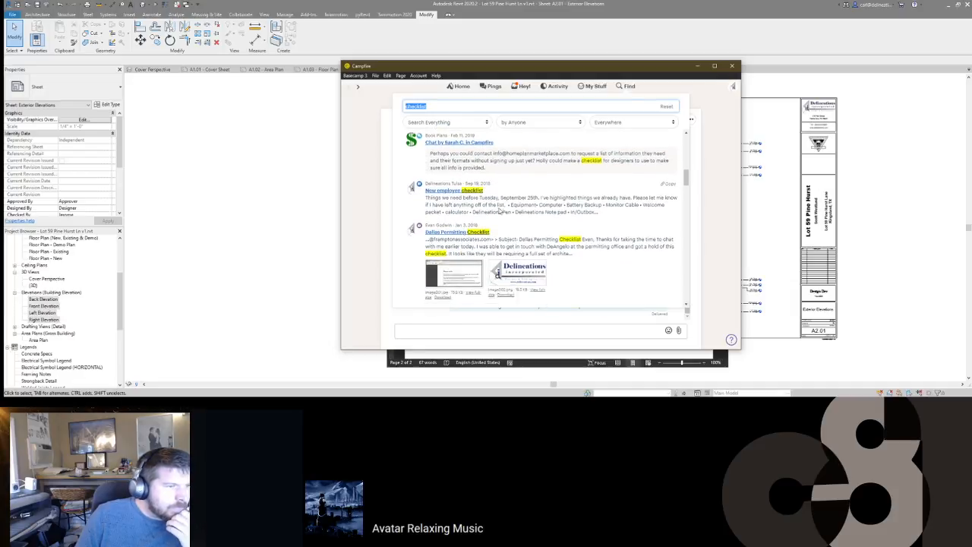
{"action": "scroll", "coordinate": [499, 205], "scroll_direction": "down", "scroll_amount": 1}
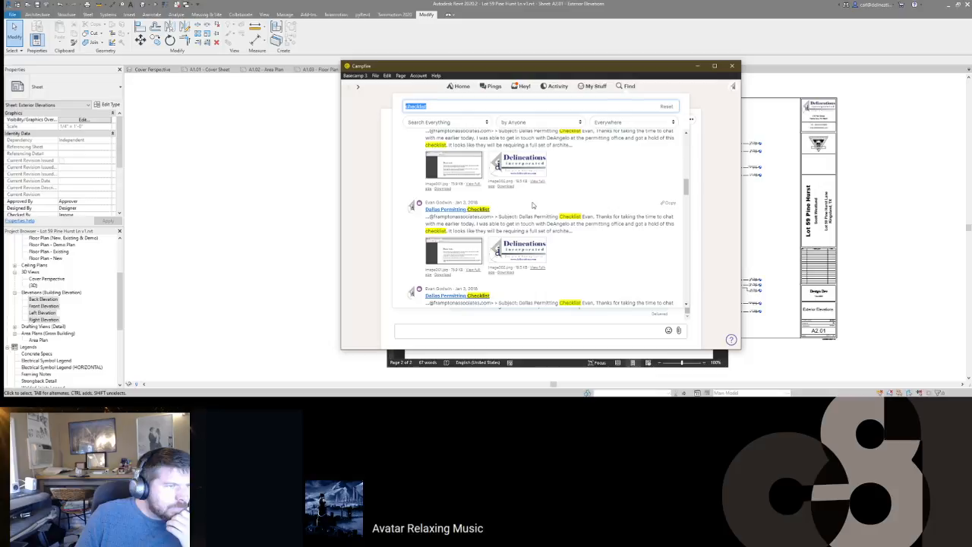
{"action": "scroll", "coordinate": [583, 201], "scroll_direction": "down", "scroll_amount": 4}
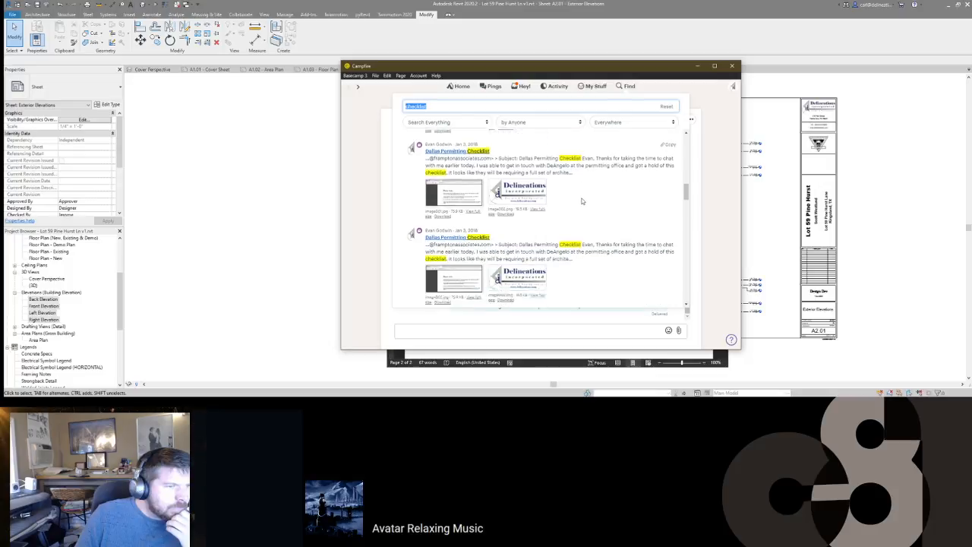
{"action": "scroll", "coordinate": [582, 201], "scroll_direction": "down", "scroll_amount": 8}
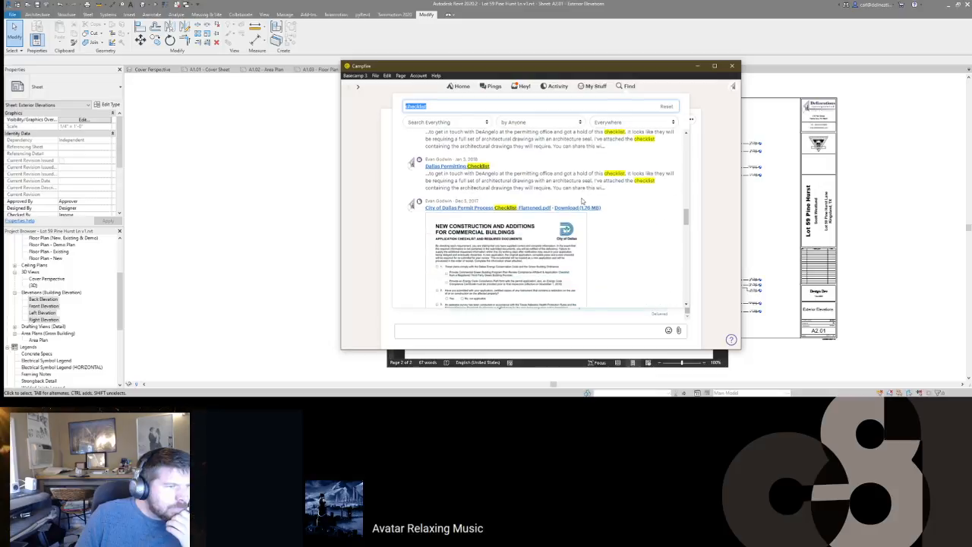
{"action": "scroll", "coordinate": [583, 201], "scroll_direction": "down", "scroll_amount": 10}
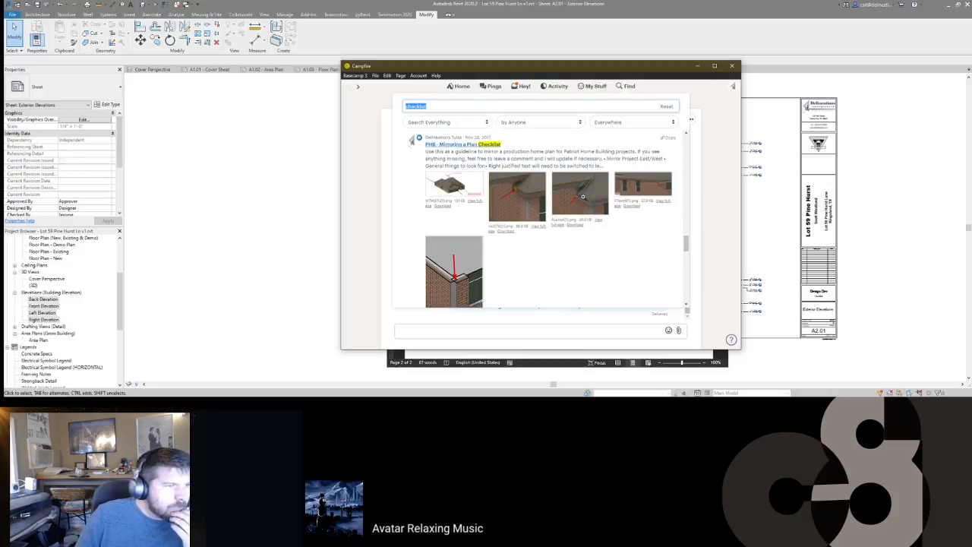
{"action": "scroll", "coordinate": [582, 198], "scroll_direction": "down", "scroll_amount": 8}
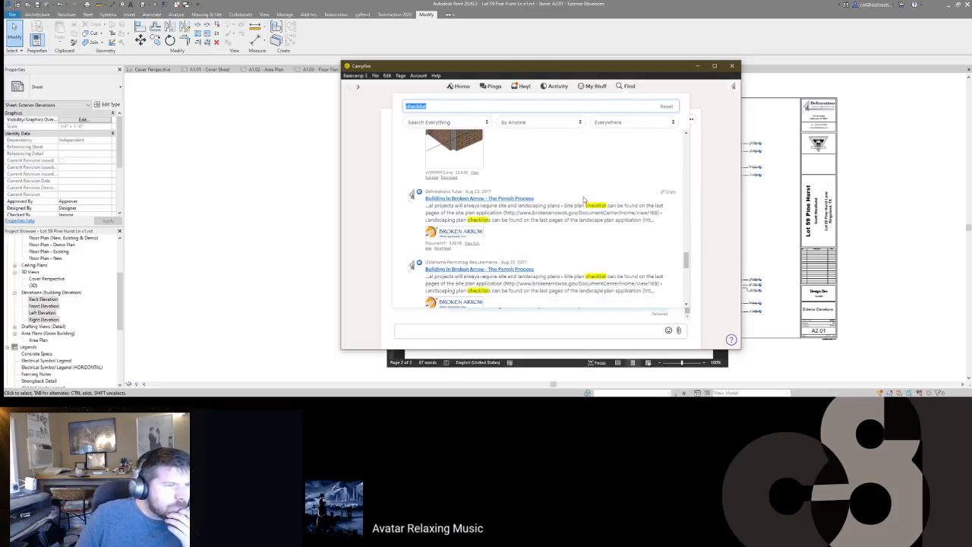
{"action": "scroll", "coordinate": [584, 197], "scroll_direction": "down", "scroll_amount": 4}
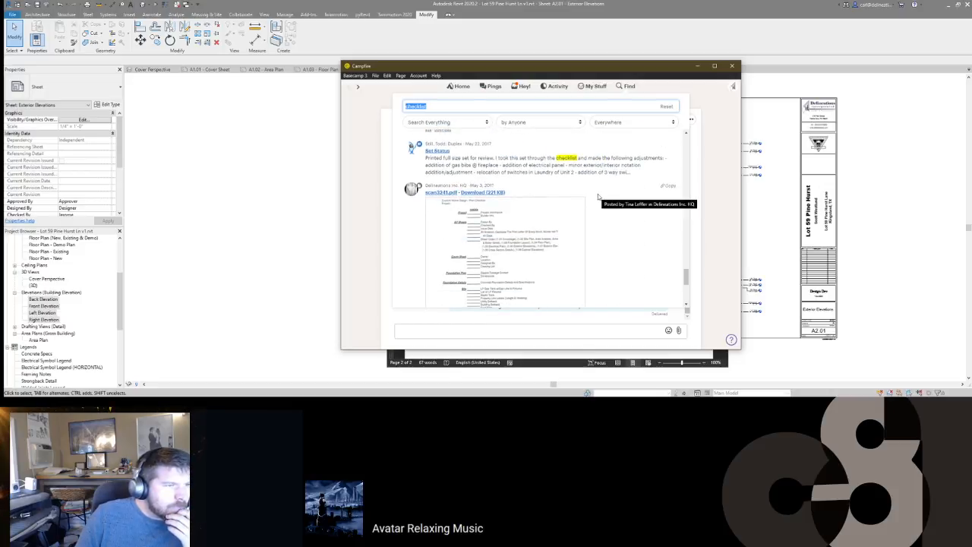
{"action": "scroll", "coordinate": [598, 196], "scroll_direction": "down", "scroll_amount": 5}
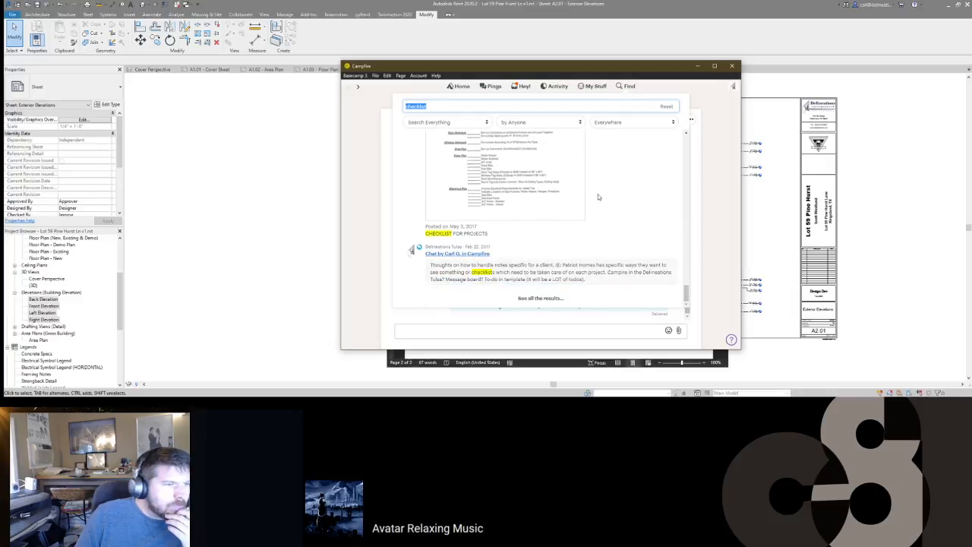
{"action": "scroll", "coordinate": [598, 196], "scroll_direction": "up", "scroll_amount": 3}
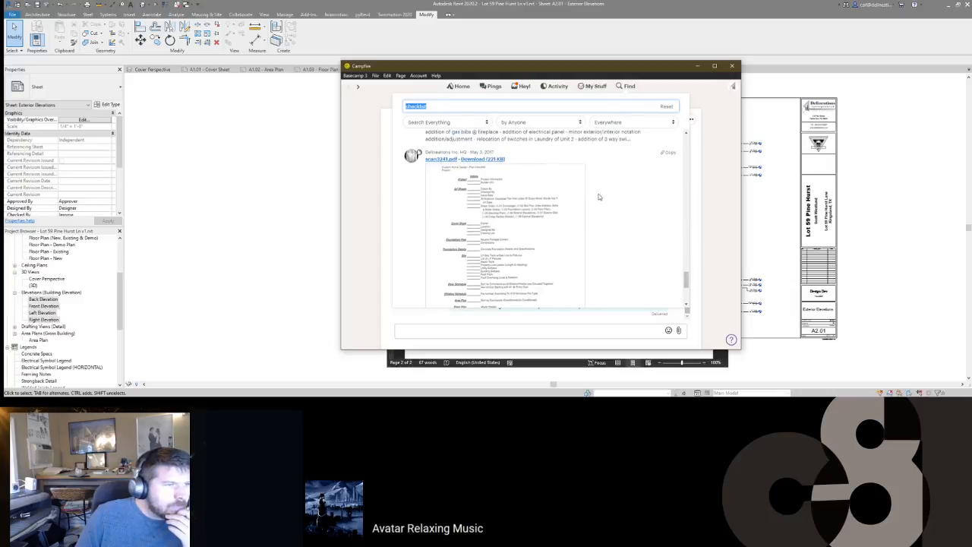
{"action": "scroll", "coordinate": [599, 196], "scroll_direction": "down", "scroll_amount": 2}
{"action": "scroll", "coordinate": [599, 197], "scroll_direction": "up", "scroll_amount": 2}
{"action": "scroll", "coordinate": [598, 197], "scroll_direction": "down", "scroll_amount": 4}
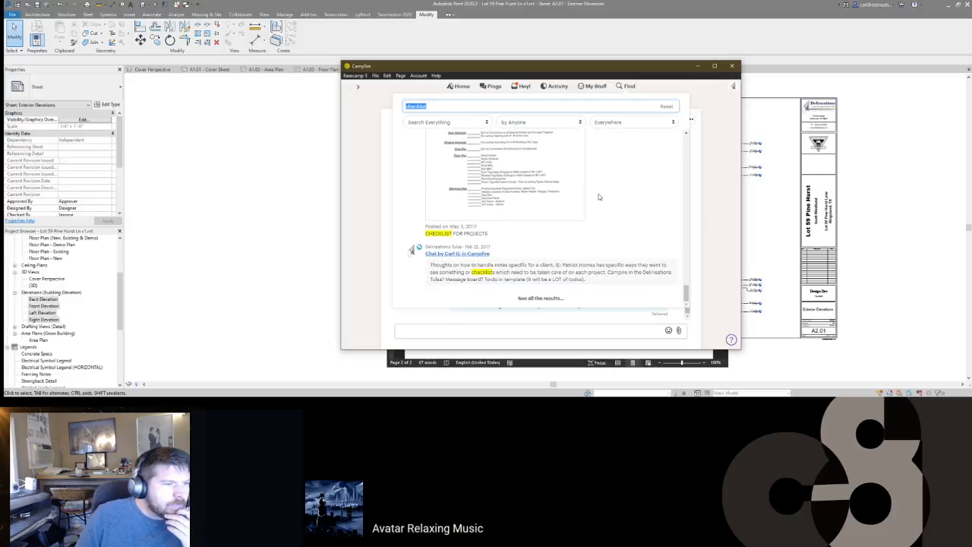
{"action": "scroll", "coordinate": [599, 196], "scroll_direction": "up", "scroll_amount": 4}
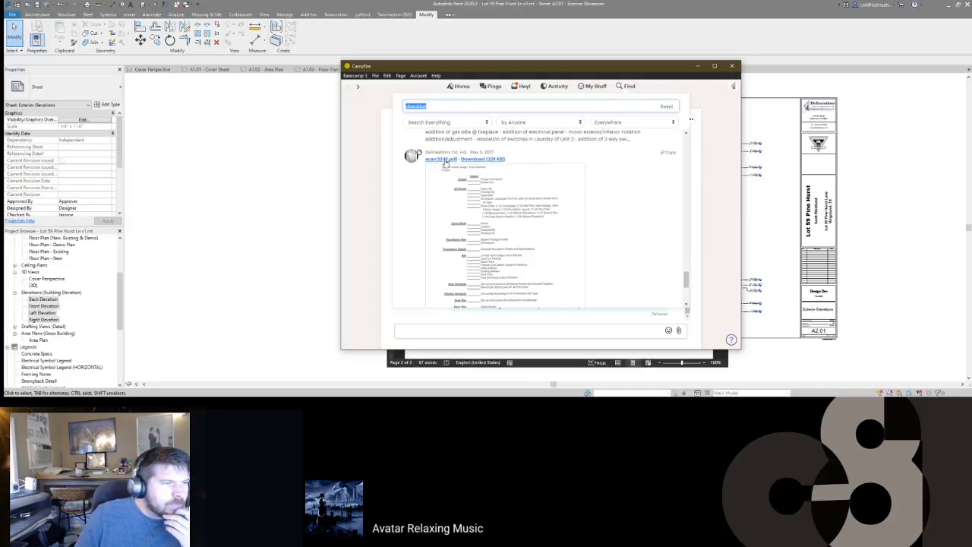
{"action": "left_click", "coordinate": [491, 161]}
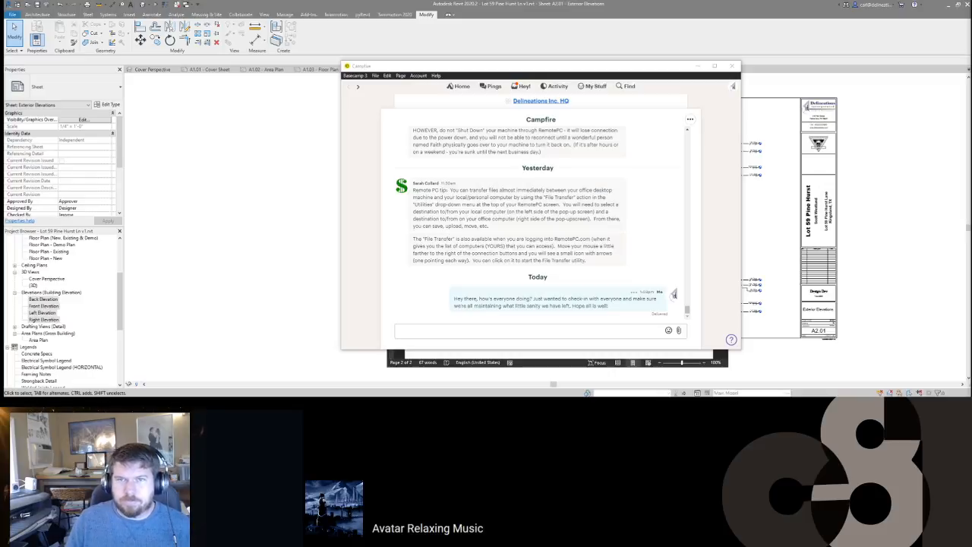
Step: Minimize Basecamp, bring up the Revit A2.01 sheet, then switch back to the Word checklist
{"action": "left_click", "coordinate": [697, 67]}
{"action": "left_click", "coordinate": [694, 47]}
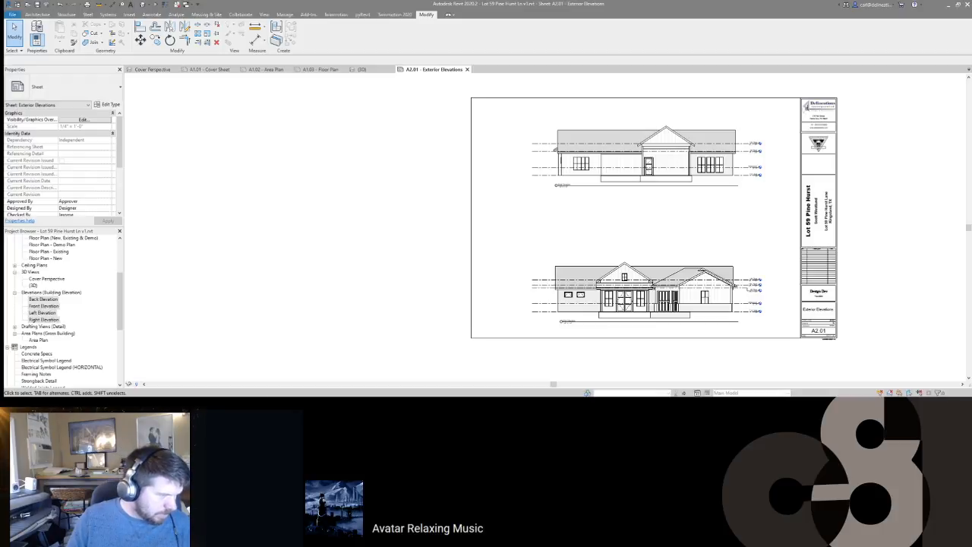
{"action": "key", "text": "alt+Tab"}
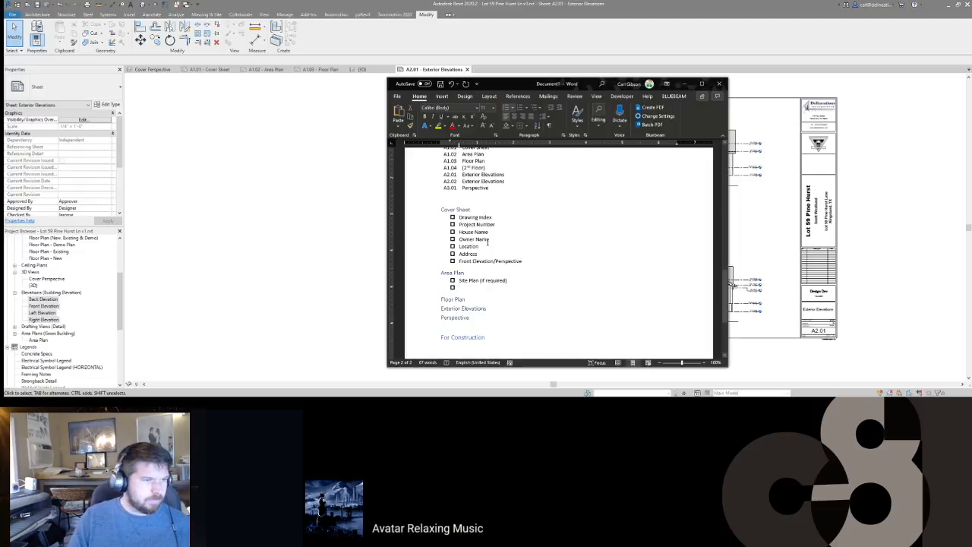
Step: Add Designed By and Checked By items after Front Elevation/Perspective under Cover Sheet
{"action": "left_click", "coordinate": [530, 262]}
{"action": "key", "text": "Return"}
{"action": "type", "text": "Desig"}
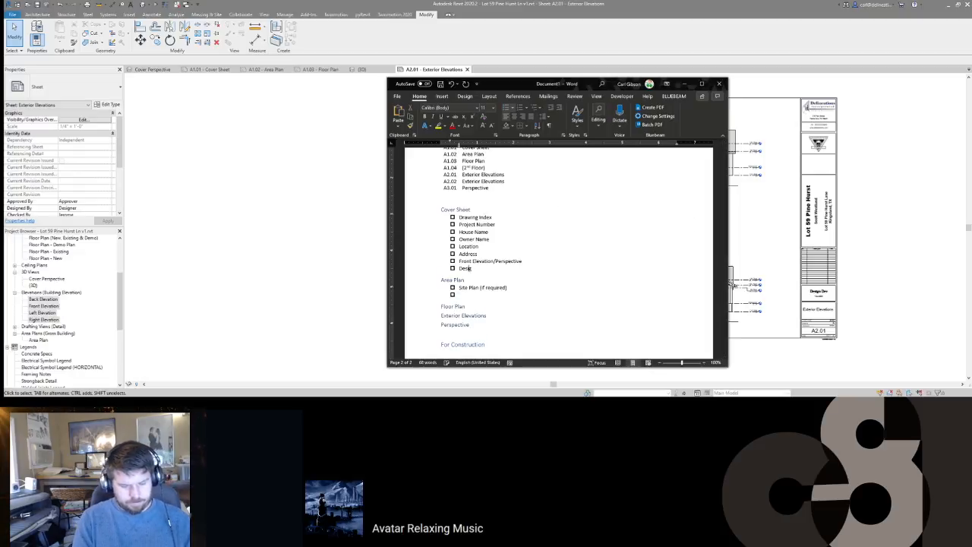
{"action": "type", "text": "ned By"}
{"action": "key", "text": "Return"}
{"action": "type", "text": "Chec"}
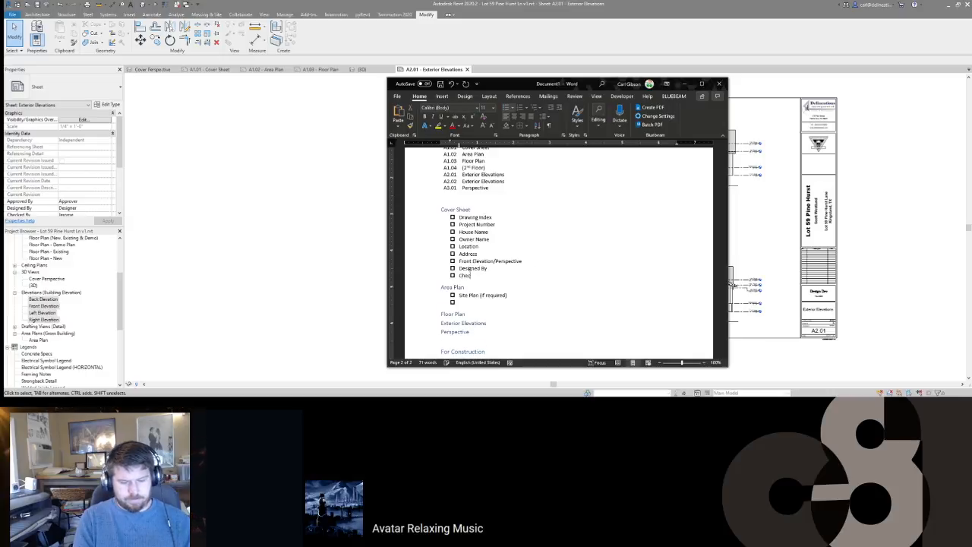
{"action": "type", "text": "ked By"}
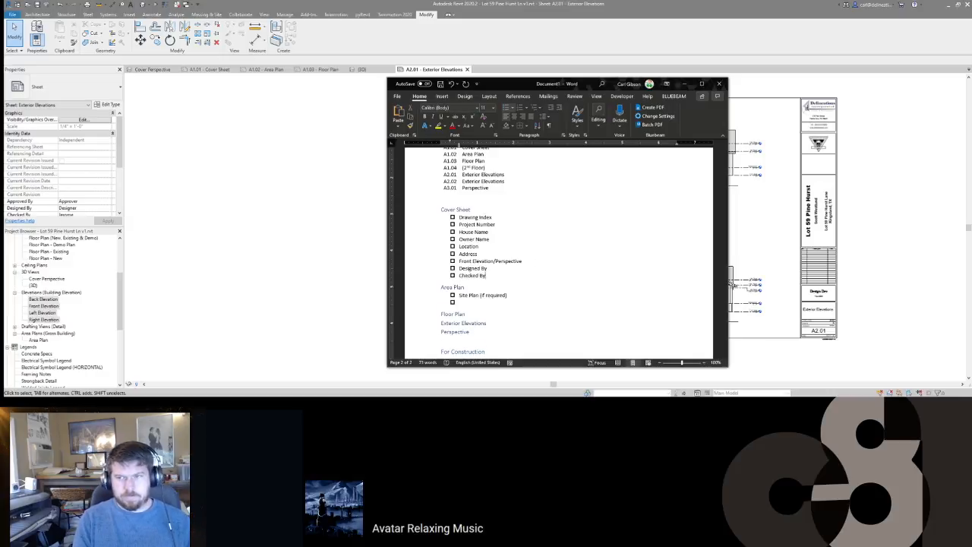
Step: List Area Plans, Area Schedule, Door Schedule and Windows Schedule under Area Plan
{"action": "key", "text": "Down"}
{"action": "key", "text": "Down"}
{"action": "key", "text": "Down"}
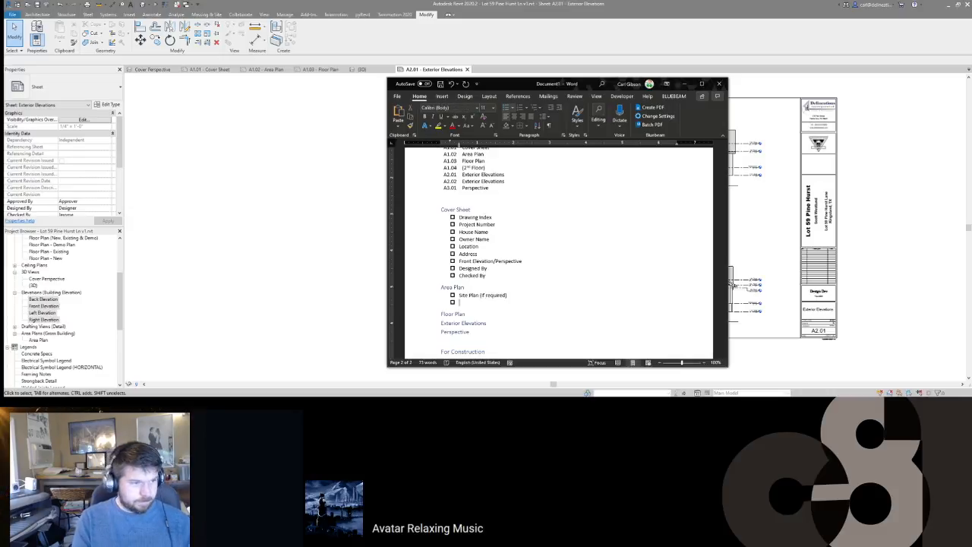
{"action": "type", "text": "Area Pla"}
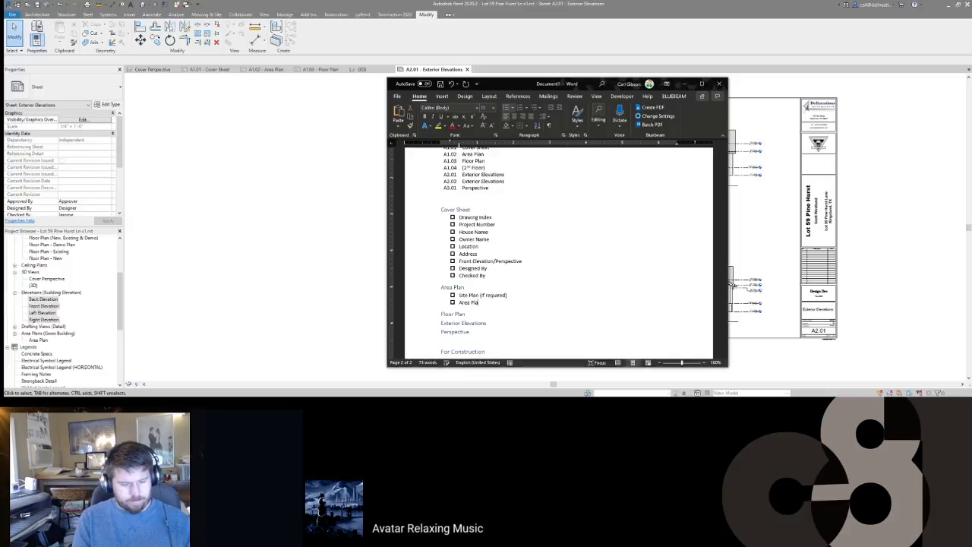
{"action": "type", "text": "ns"}
{"action": "key", "text": "Return"}
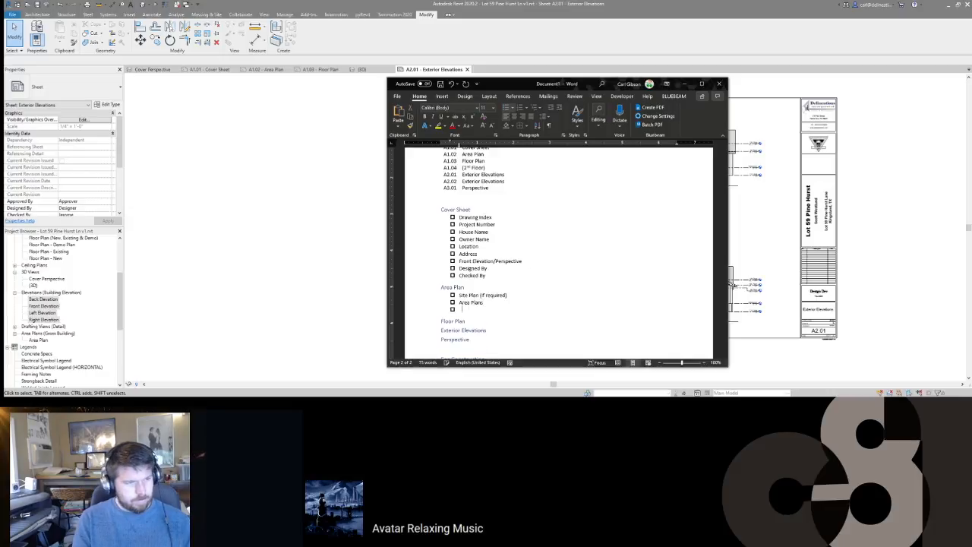
{"action": "type", "text": "Door Sched"}
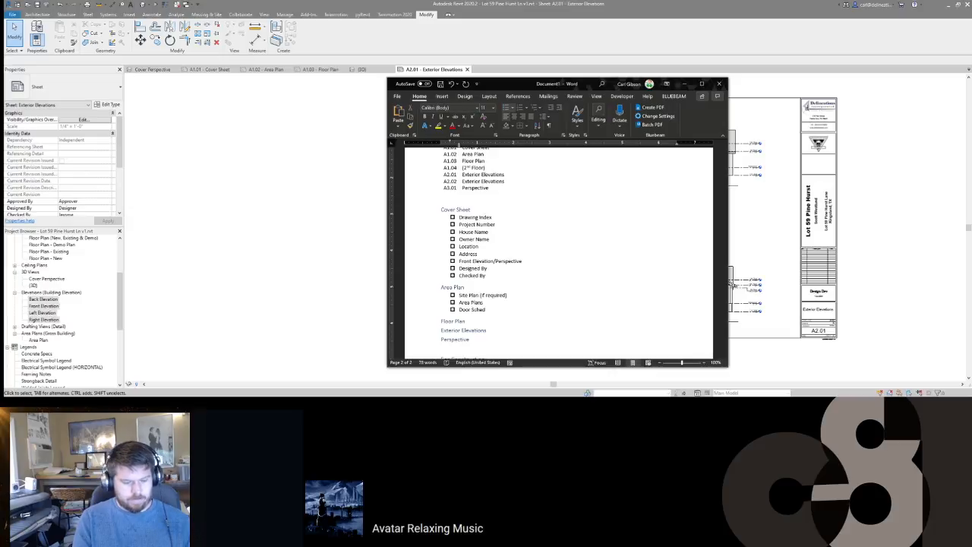
{"action": "type", "text": "ule"}
{"action": "key", "text": "Return"}
{"action": "type", "text": "Wi"}
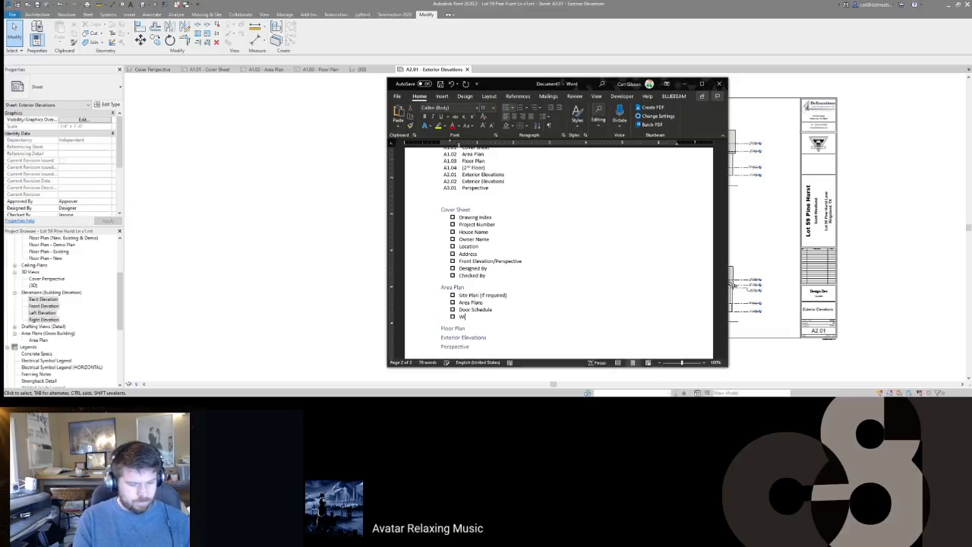
{"action": "type", "text": "ndows Schedule"}
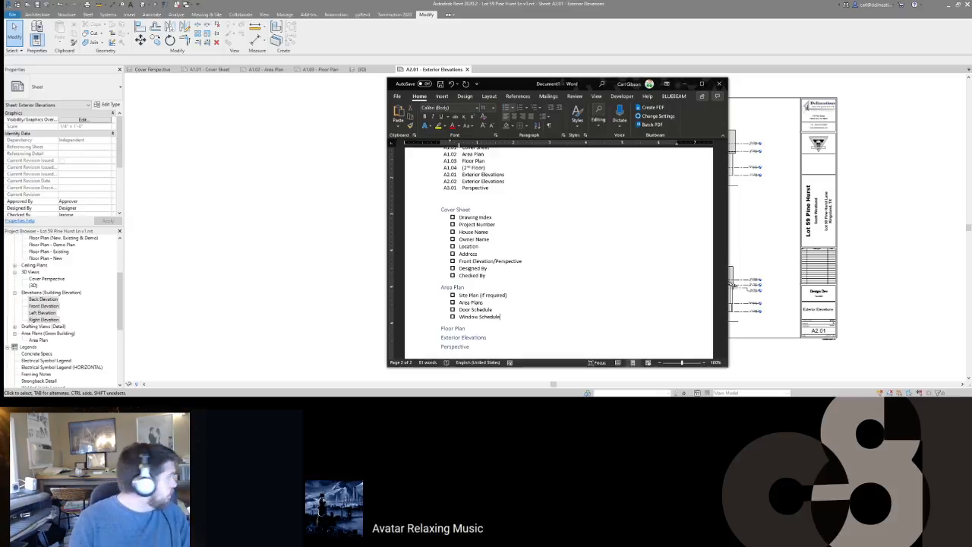
{"action": "key", "text": "Return"}
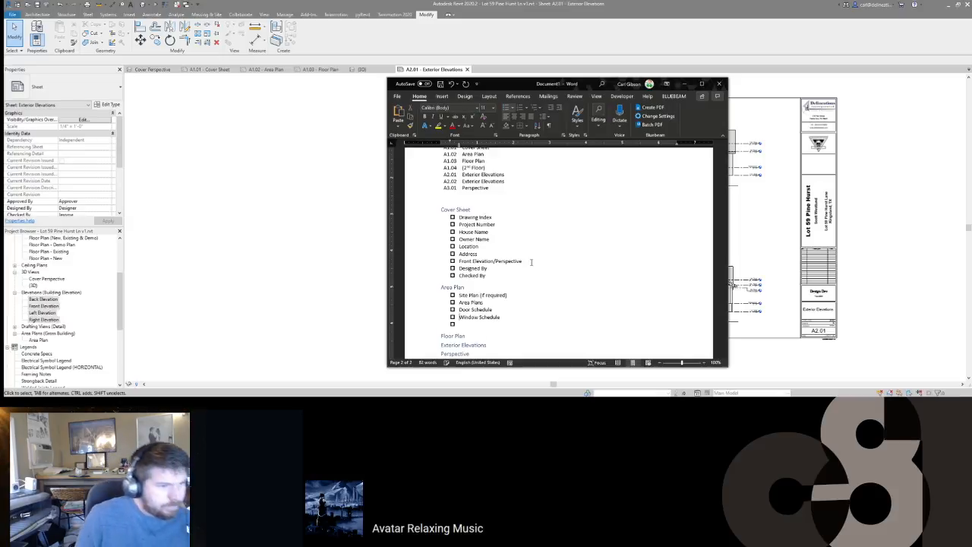
{"action": "key", "text": "Return"}
{"action": "type", "text": "Area Schedule"}
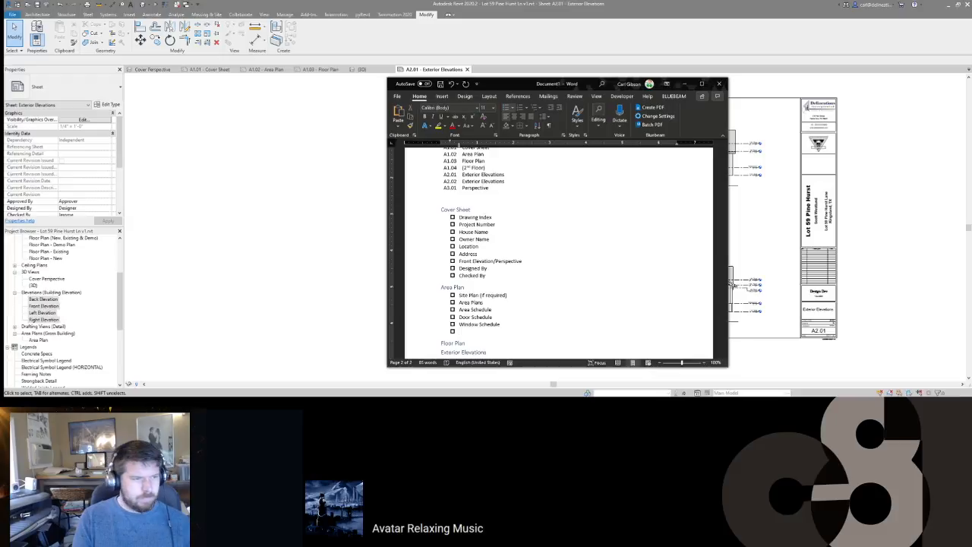
Step: Add Cover Sheet items Issue Date and 'All notes: Sentence Case' below Checked By
{"action": "key", "text": "Left"}
{"action": "key", "text": "Up"}
{"action": "key", "text": "Up"}
{"action": "key", "text": "Up"}
{"action": "key", "text": "Up"}
{"action": "key", "text": "End"}
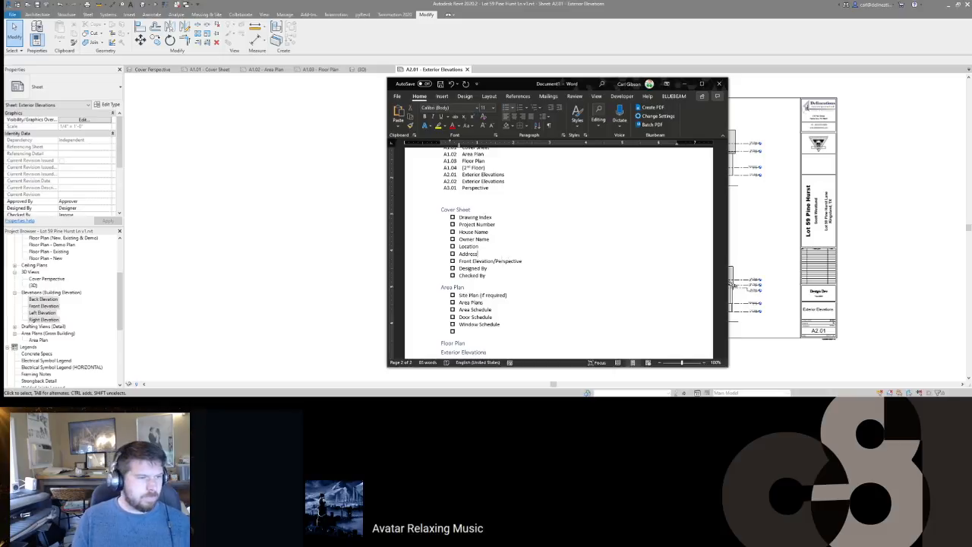
{"action": "key", "text": "Return"}
{"action": "type", "text": "Iss"}
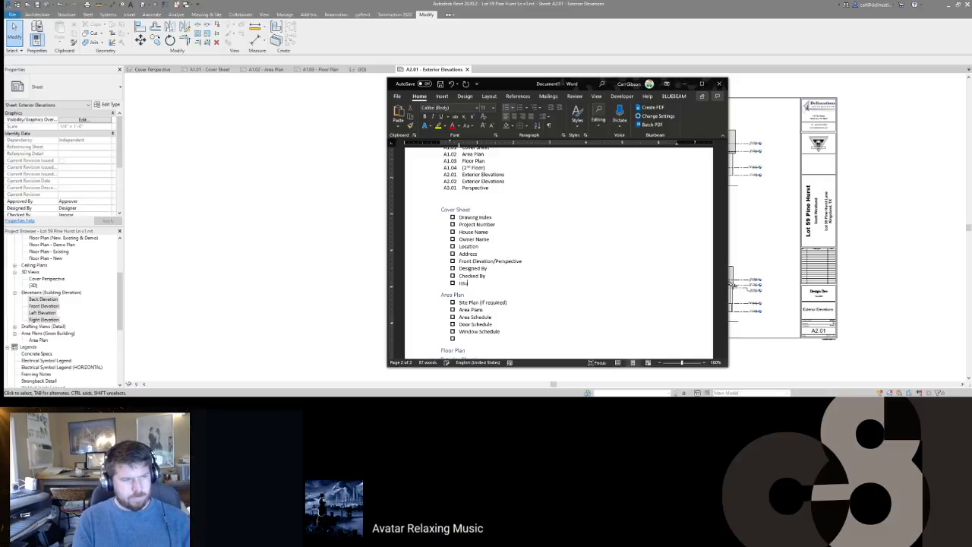
{"action": "type", "text": "ue Date"}
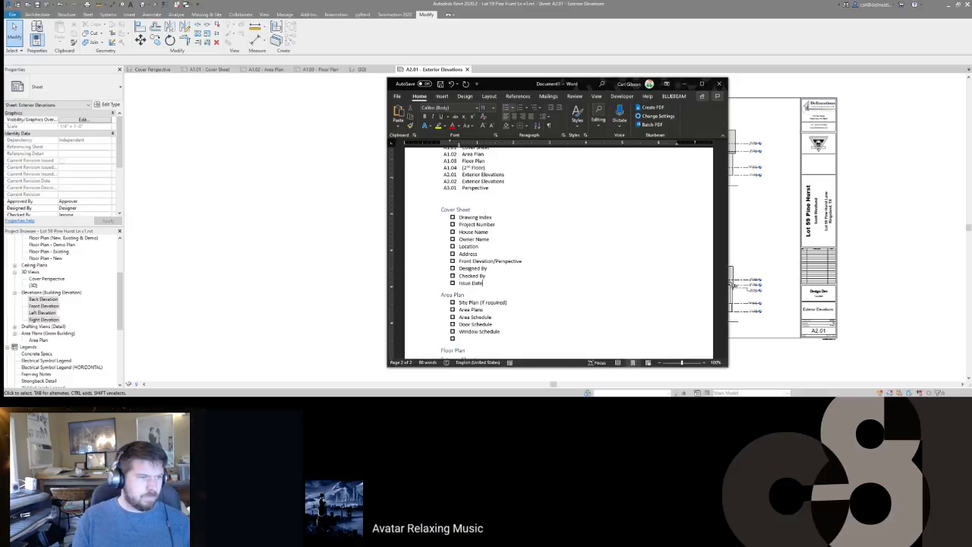
{"action": "key", "text": "Return"}
{"action": "type", "text": "All note"}
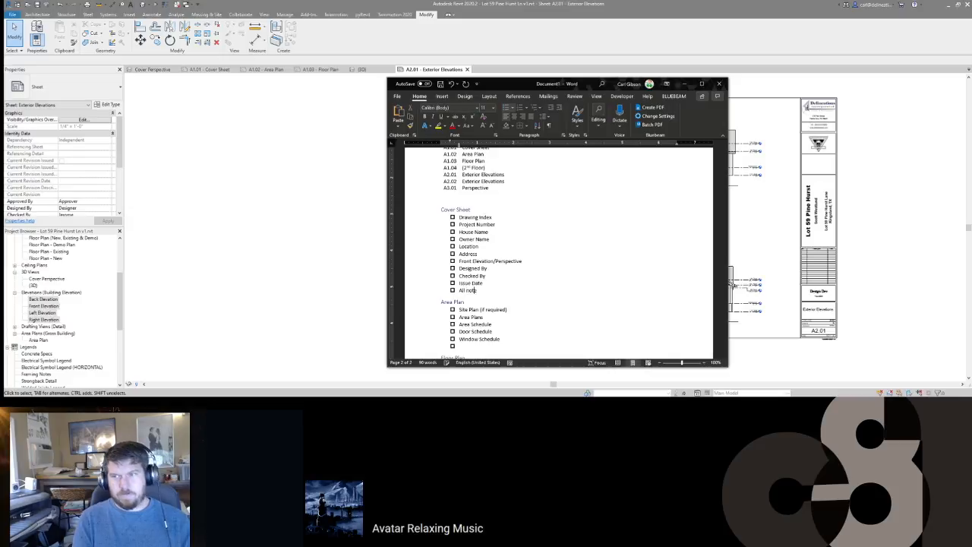
{"action": "type", "text": "s: C"}
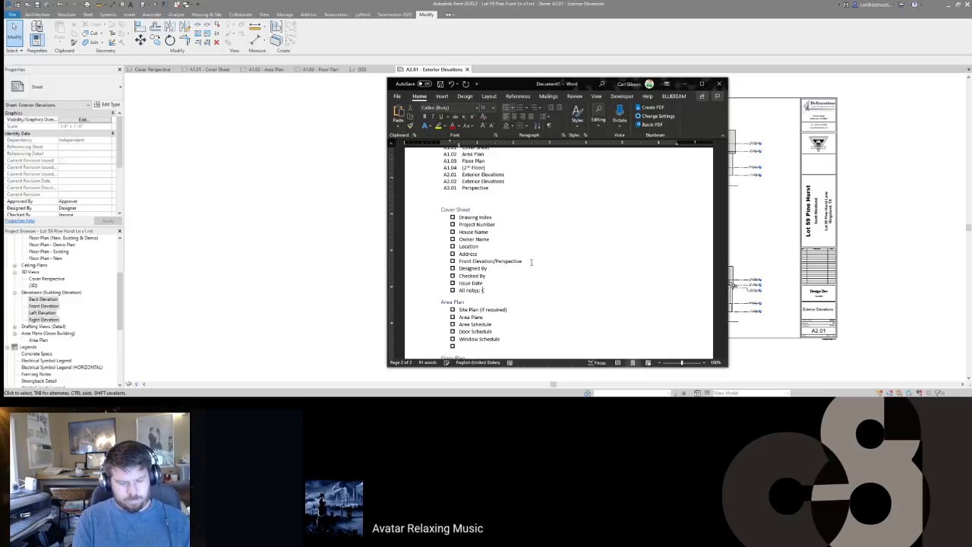
{"action": "type", "text": "notes: Sentence Case"}
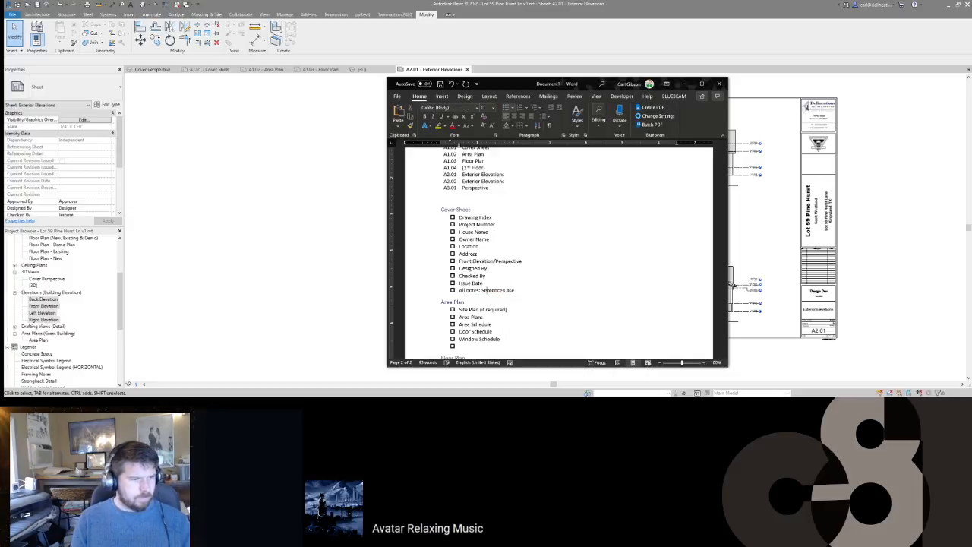
Step: Start an indented sub-item beneath Site Plan (if required)
{"action": "key", "text": "Down"}
{"action": "key", "text": "Down"}
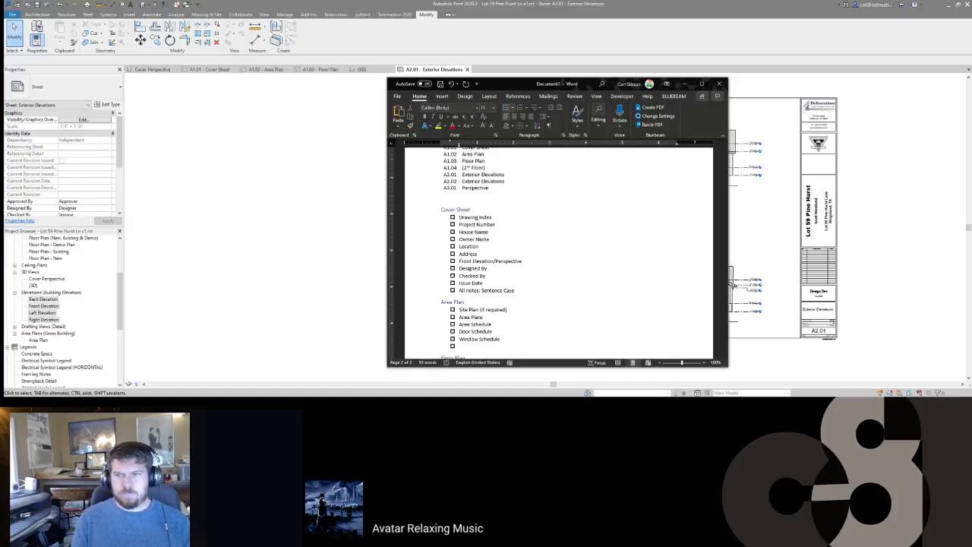
{"action": "key", "text": "Return"}
{"action": "key", "text": "Tab"}
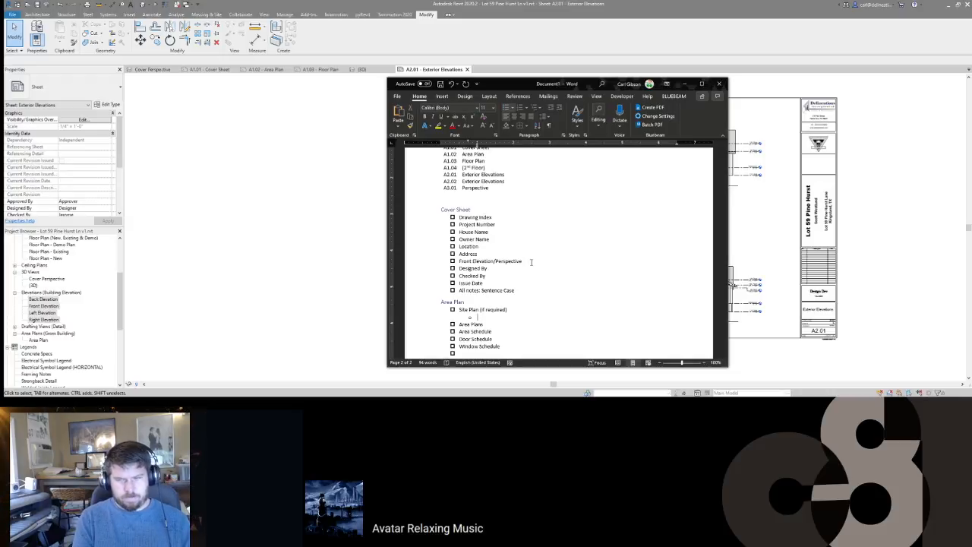
Step: Add Site Plan sub-items Septic Tank and LP Gas Tank Location
{"action": "type", "text": "Septic Tank"}
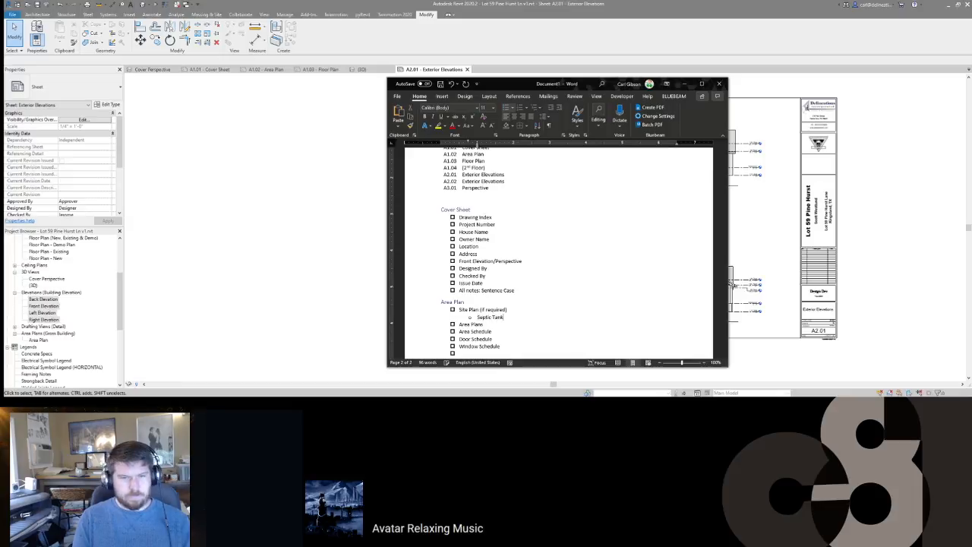
{"action": "key", "text": "Return"}
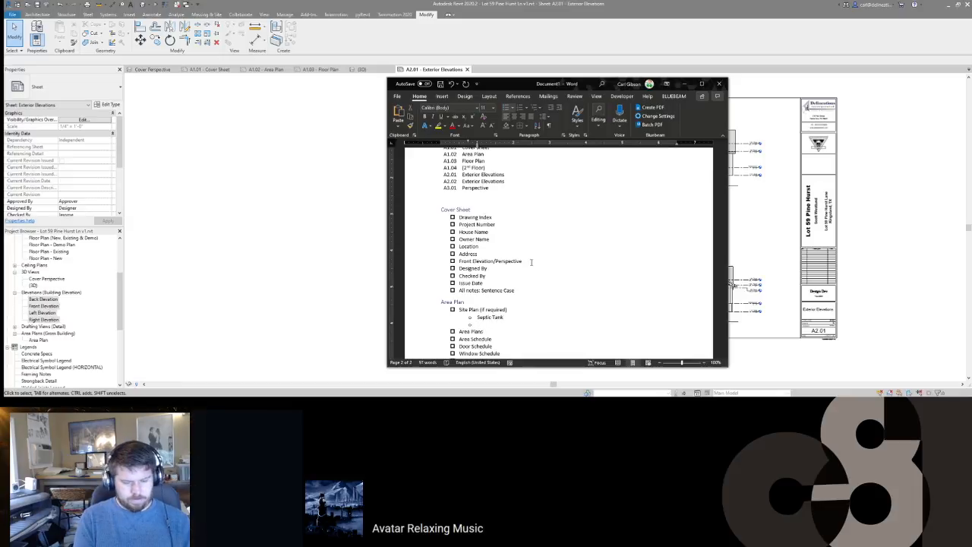
{"action": "type", "text": "LP Gas Tank / Gas Line to Fixture"}
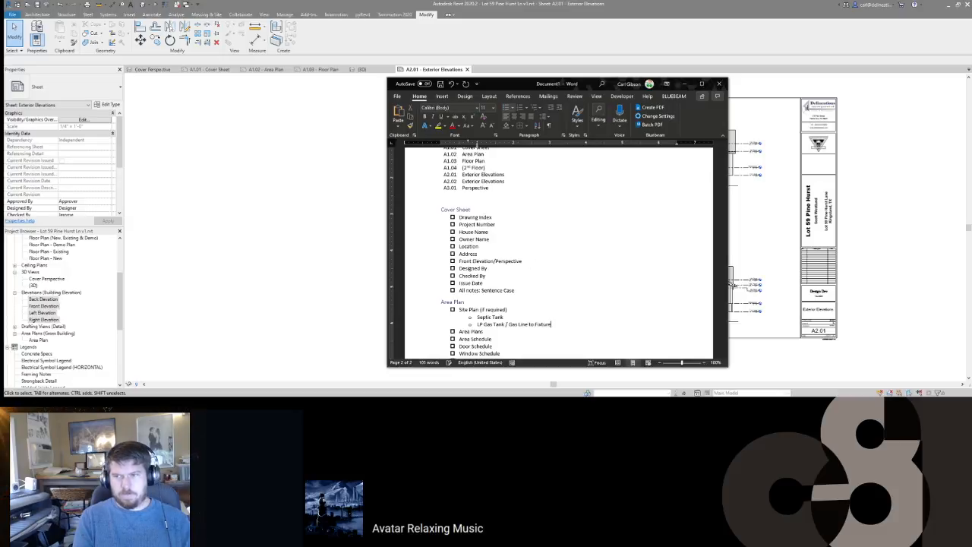
{"action": "key", "text": "BackSpace"}
{"action": "key", "text": "BackSpace"}
{"action": "key", "text": "BackSpace"}
{"action": "key", "text": "BackSpace"}
{"action": "key", "text": "BackSpace"}
{"action": "key", "text": "BackSpace"}
{"action": "key", "text": "BackSpace"}
{"action": "key", "text": "BackSpace"}
{"action": "key", "text": "BackSpace"}
{"action": "key", "text": "BackSpace"}
{"action": "key", "text": "BackSpace"}
{"action": "key", "text": "BackSpace"}
{"action": "key", "text": "BackSpace"}
{"action": "key", "text": "BackSpace"}
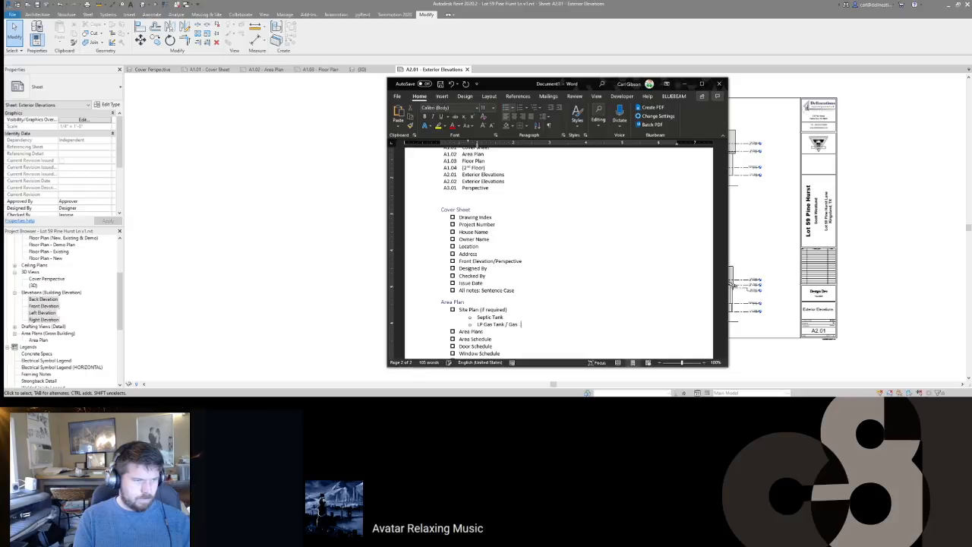
{"action": "key", "text": "BackSpace"}
{"action": "type", "text": "Location"}
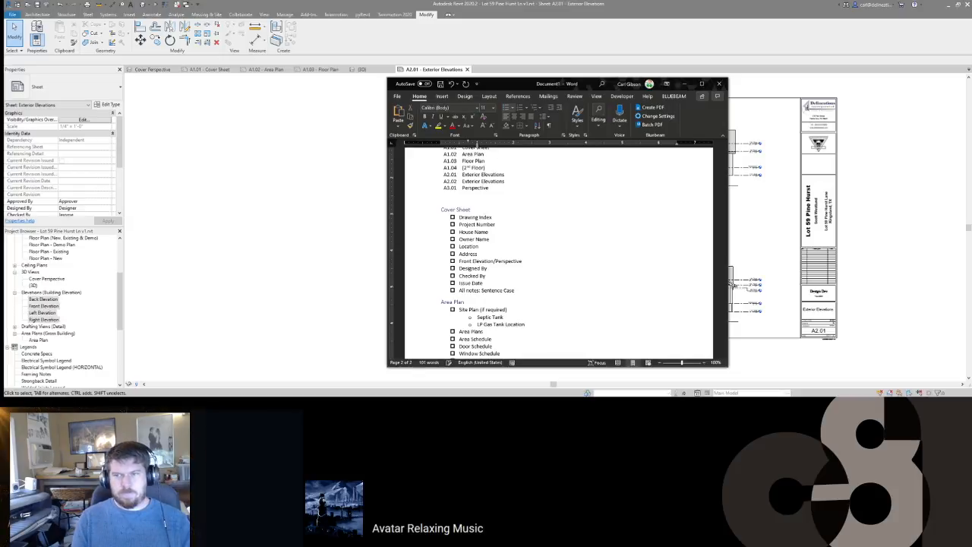
{"action": "key", "text": "Return"}
Step: Add sub-items for property line labels (Length & Heading), Setbacks & Easements Labeled, Roof Pitch, Roof Overhang
{"action": "type", "text": "Proper"}
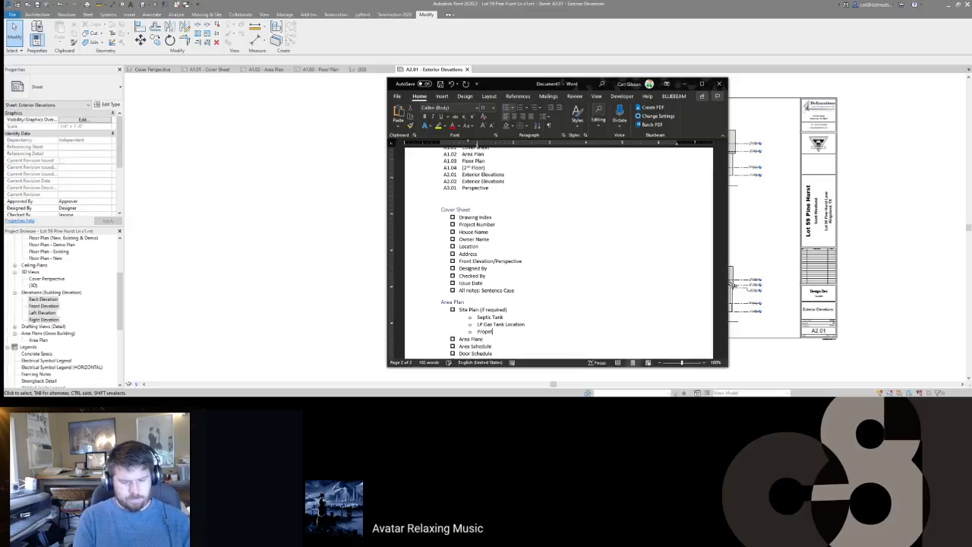
{"action": "type", "text": "ty Lines La"}
{"action": "key", "text": "BackSpace"}
{"action": "key", "text": "BackSpace"}
{"action": "key", "text": "BackSpace"}
{"action": "key", "text": "BackSpace"}
{"action": "type", "text": "La"}
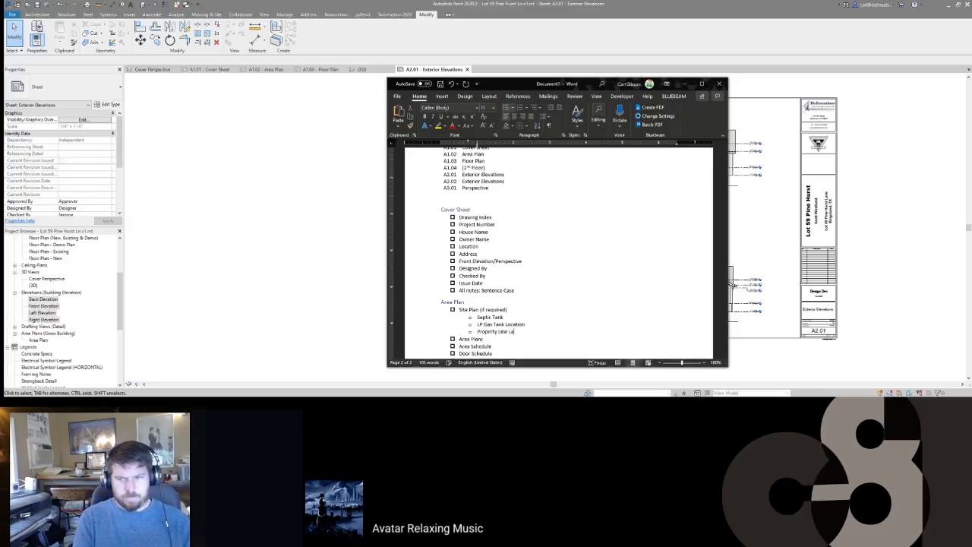
{"action": "type", "text": "bels (Lengt"}
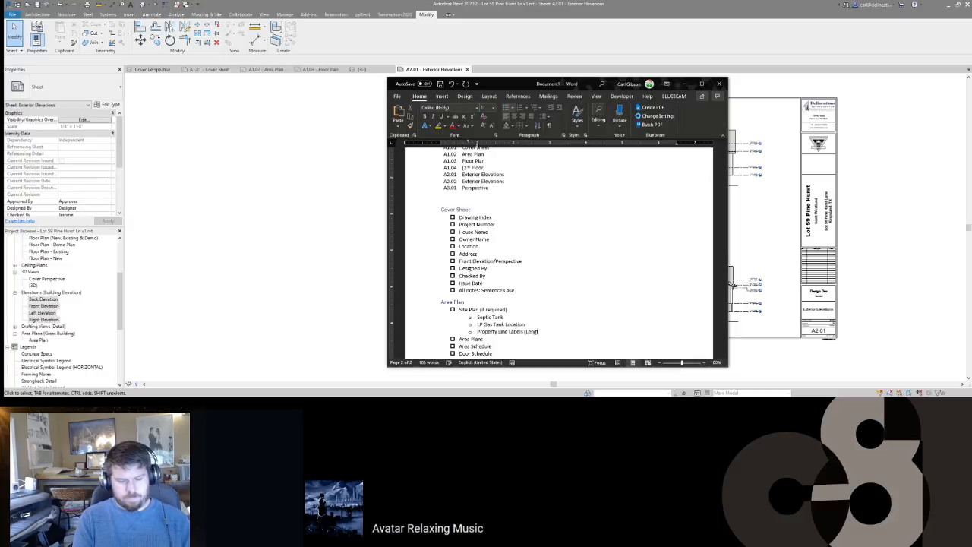
{"action": "type", "text": "h & Heading)"}
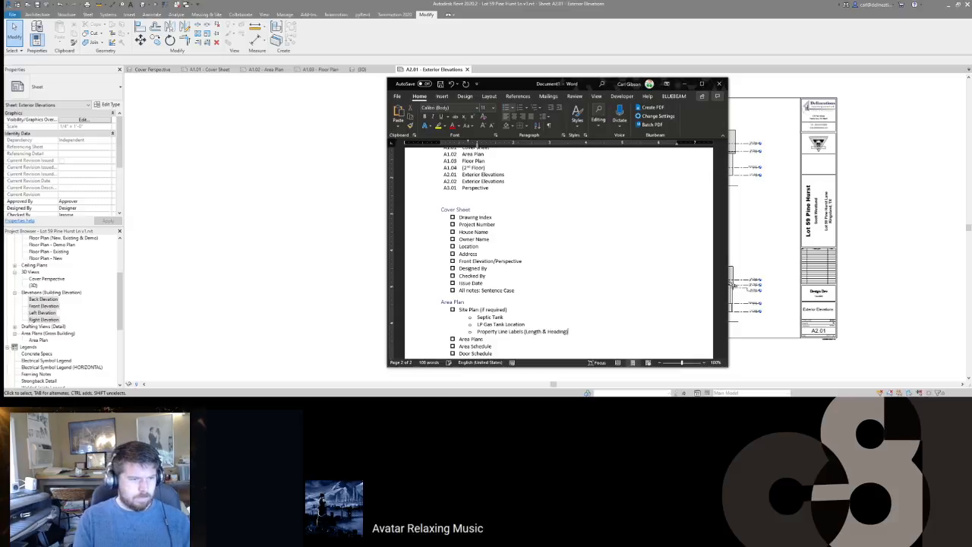
{"action": "key", "text": "Return"}
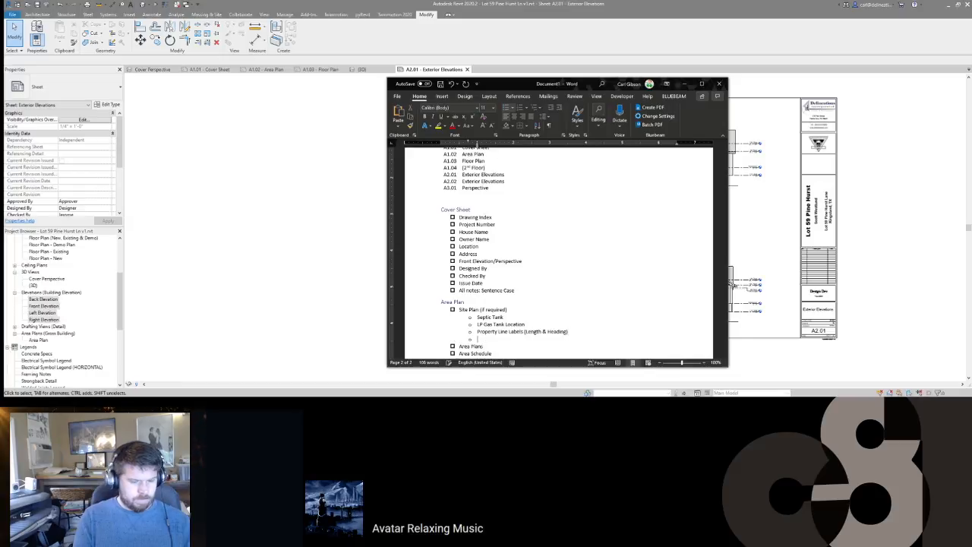
{"action": "type", "text": "Setbacks La"}
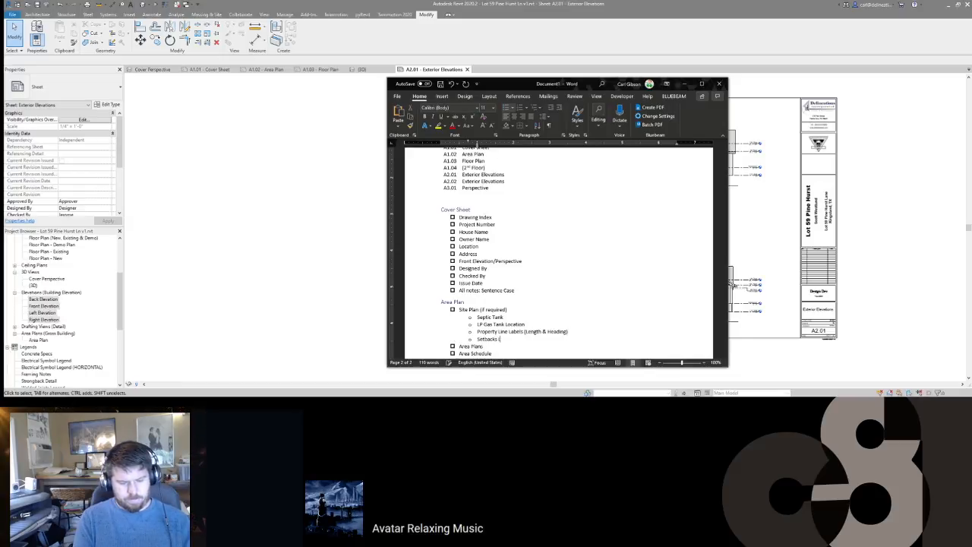
{"action": "type", "text": "beled"}
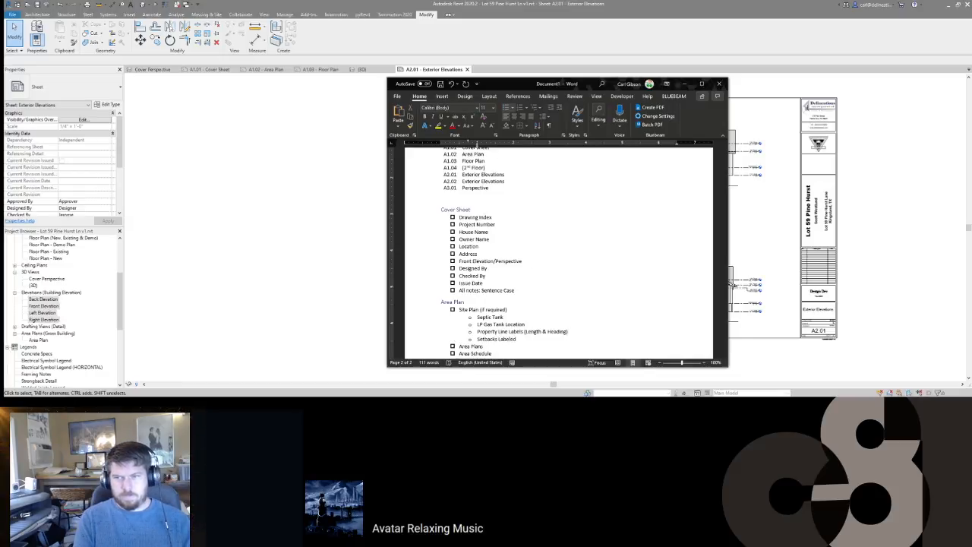
{"action": "type", "text": " ("}
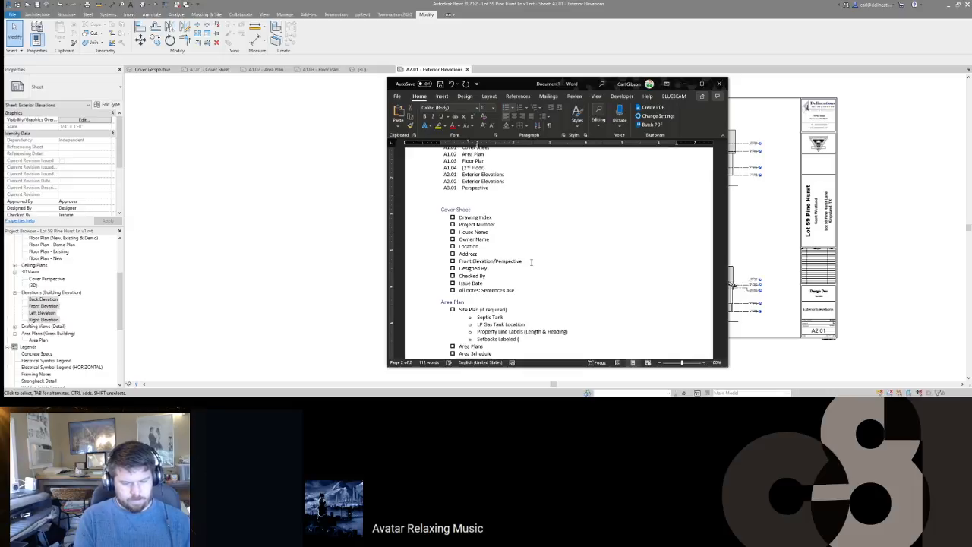
{"action": "key", "text": "BackSpace"}
{"action": "key", "text": "BackSpace"}
{"action": "key", "text": "BackSpace"}
{"action": "key", "text": "BackSpace"}
{"action": "key", "text": "BackSpace"}
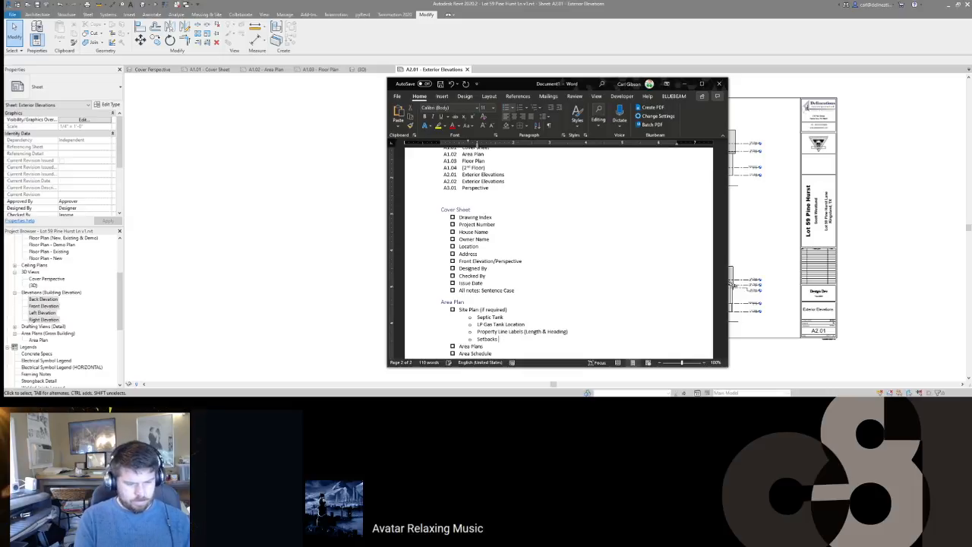
{"action": "type", "text": "& Easements Labeled"}
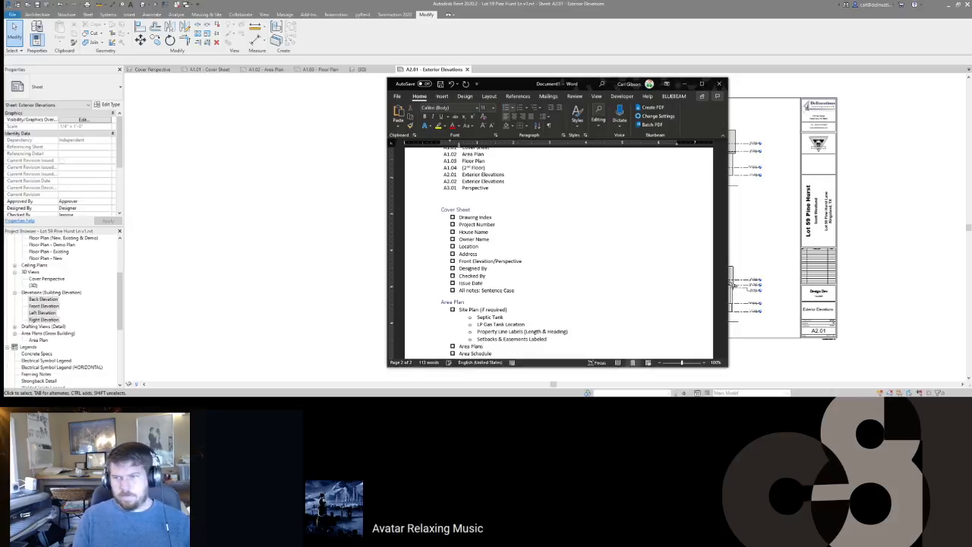
{"action": "key", "text": "Return"}
{"action": "type", "text": "Ro"}
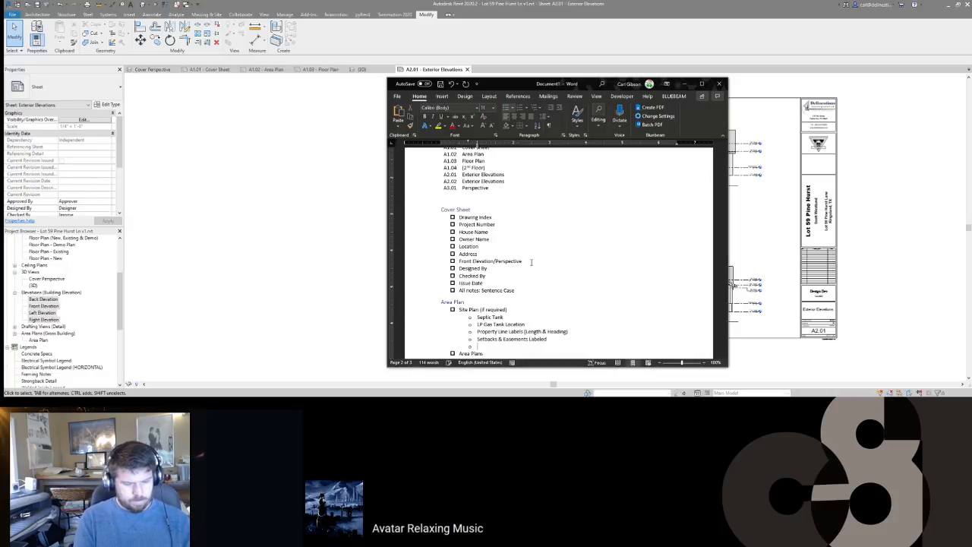
{"action": "type", "text": "of Pitch"}
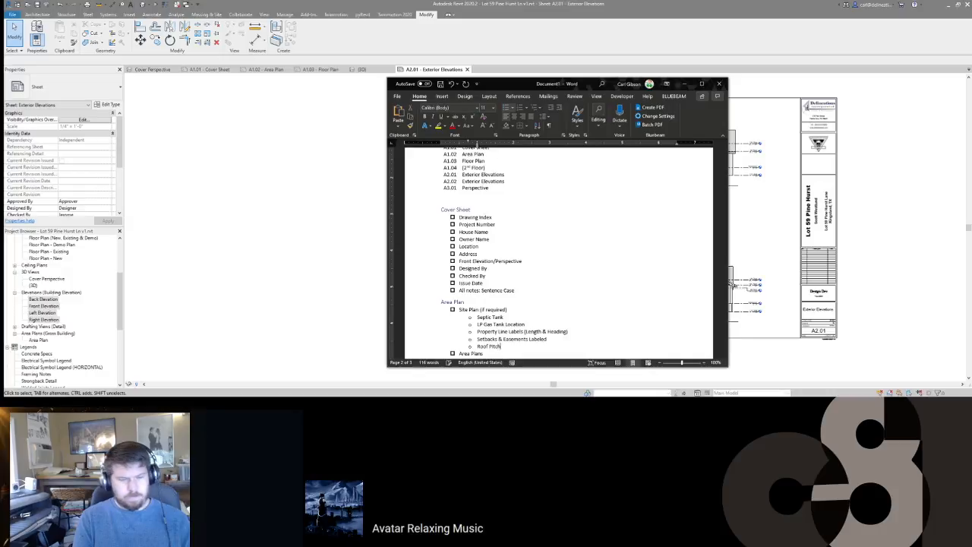
{"action": "key", "text": "Return"}
{"action": "type", "text": "Roof"}
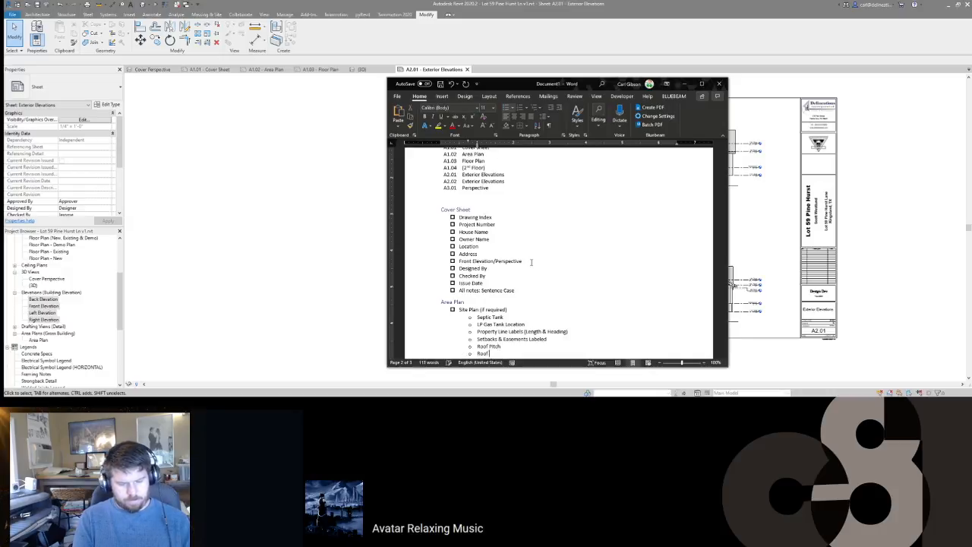
{"action": "type", "text": " Overhan"}
Step: Start an indented sub-item beneath the Area Schedule entry
{"action": "key", "text": "Down"}
{"action": "key", "text": "Down"}
{"action": "key", "text": "Down"}
{"action": "key", "text": "Down"}
{"action": "key", "text": "Down"}
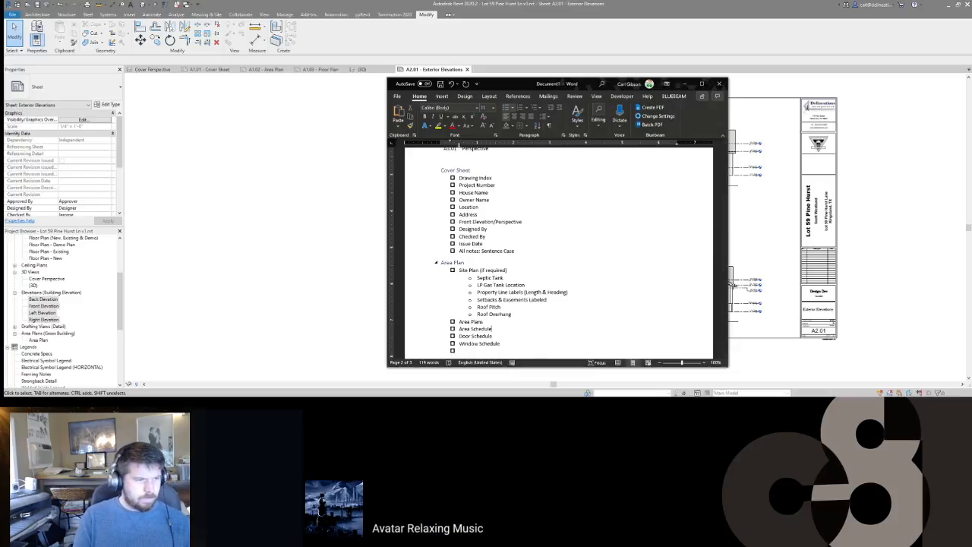
{"action": "key", "text": "Return"}
{"action": "key", "text": "Tab"}
Step: Note 'Sort by Comments' for Area Schedule; Door Schedule: sort Inter/Exterior then Mark, start D01
{"action": "type", "text": "Sort by Comments"}
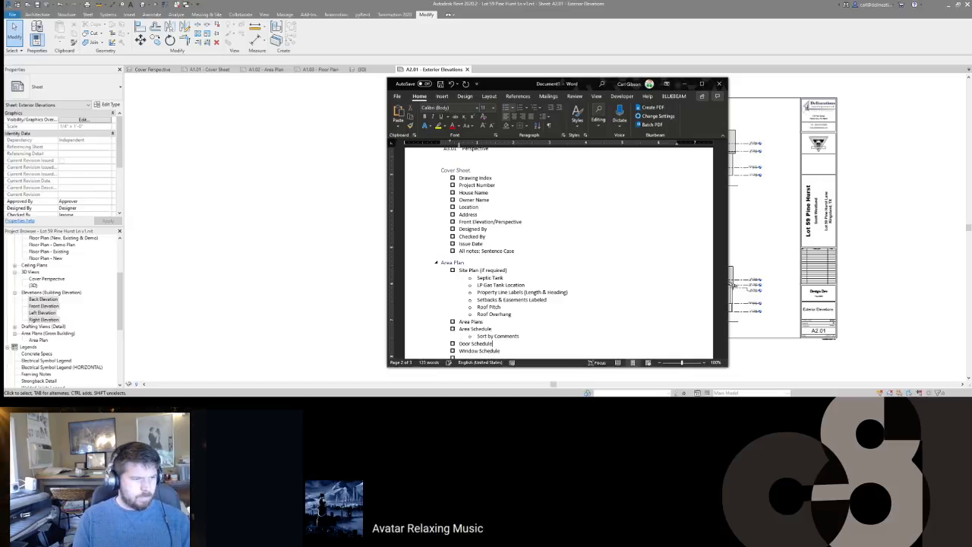
{"action": "key", "text": "Return"}
{"action": "key", "text": "Tab"}
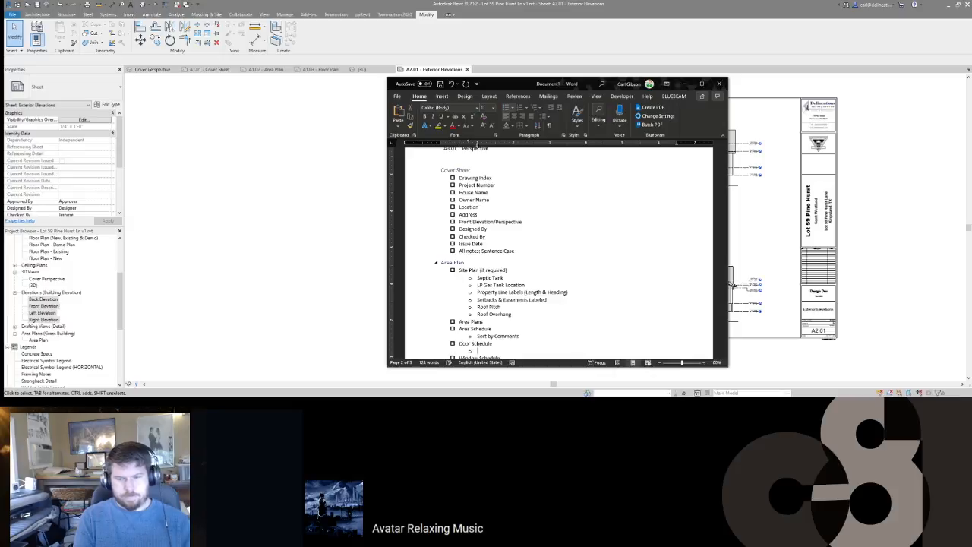
{"action": "type", "text": "Sort by Inter"}
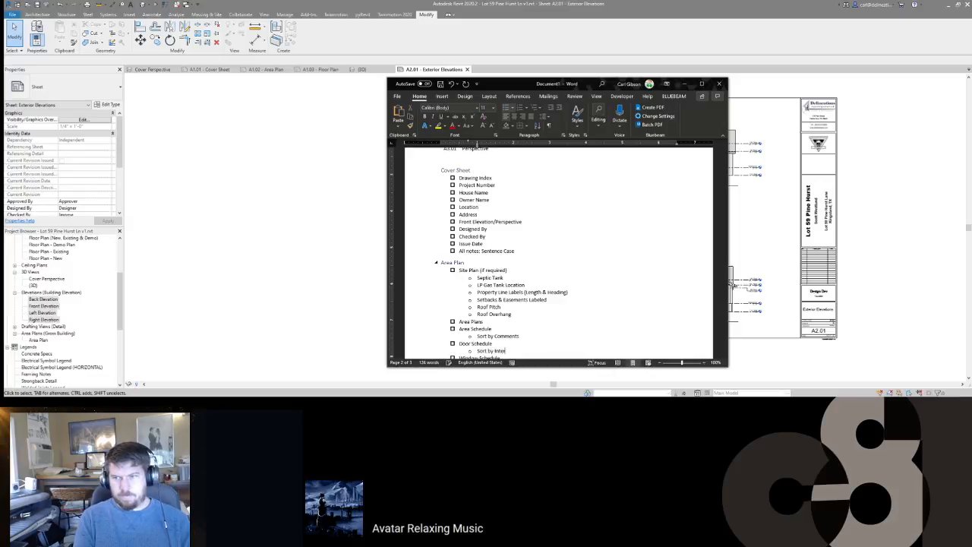
{"action": "type", "text": "/Exterior"}
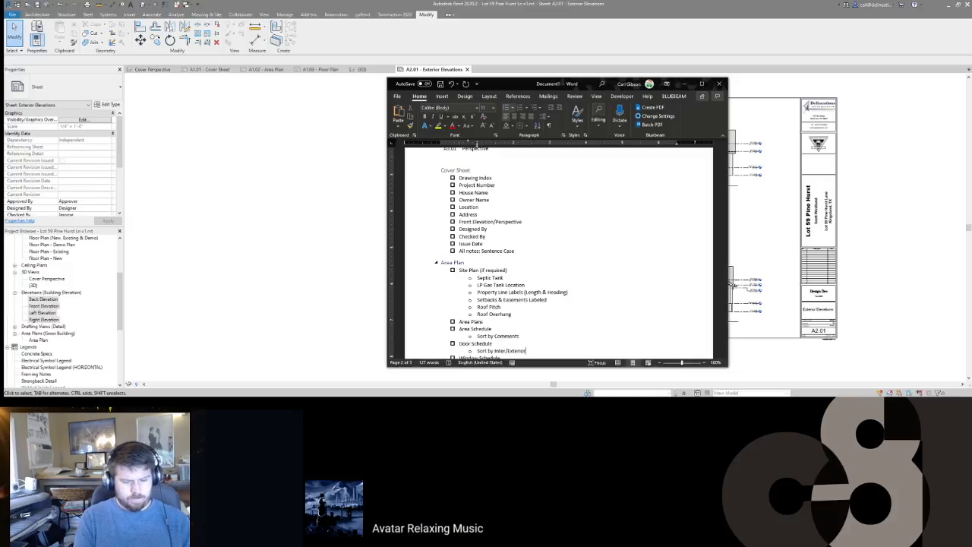
{"action": "type", "text": ", then by Mark"}
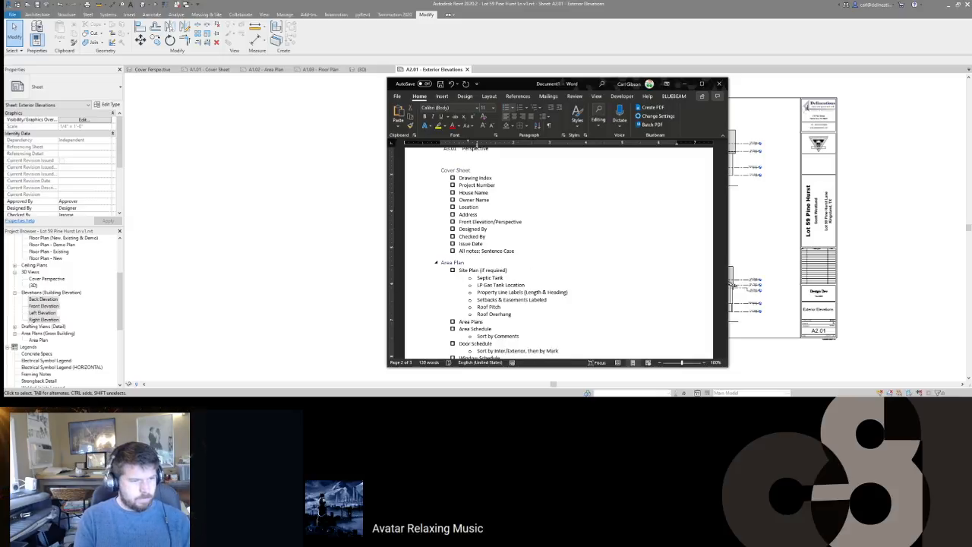
{"action": "key", "text": "Return"}
{"action": "type", "text": "Start with D01"}
Step: Add Window Schedule notes: Sort by Comments, Start with W01, highest count numbered first
{"action": "key", "text": "Down"}
{"action": "scroll", "coordinate": [559, 253], "scroll_direction": "down", "scroll_amount": 5}
{"action": "key", "text": "Return"}
{"action": "key", "text": "Tab"}
{"action": "type", "text": "Sor"}
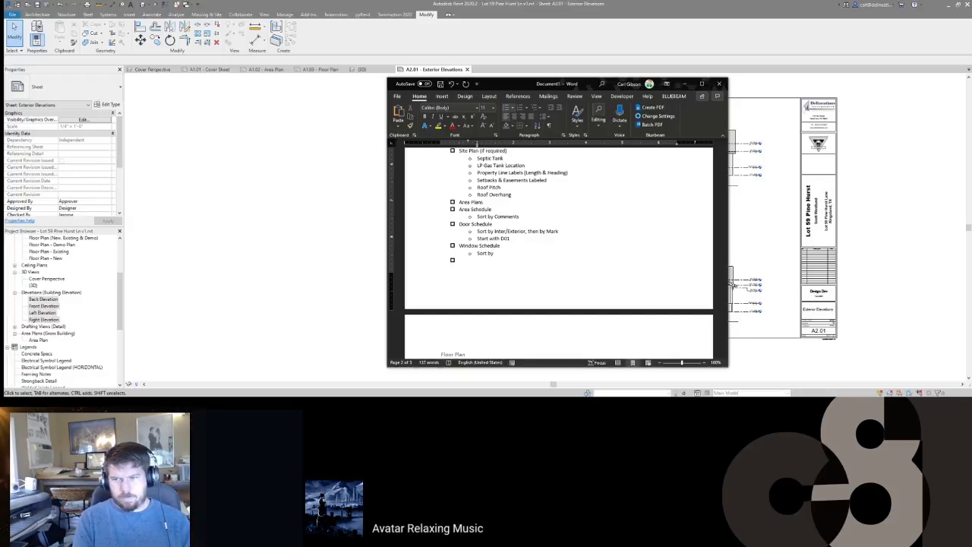
{"action": "type", "text": "t by"}
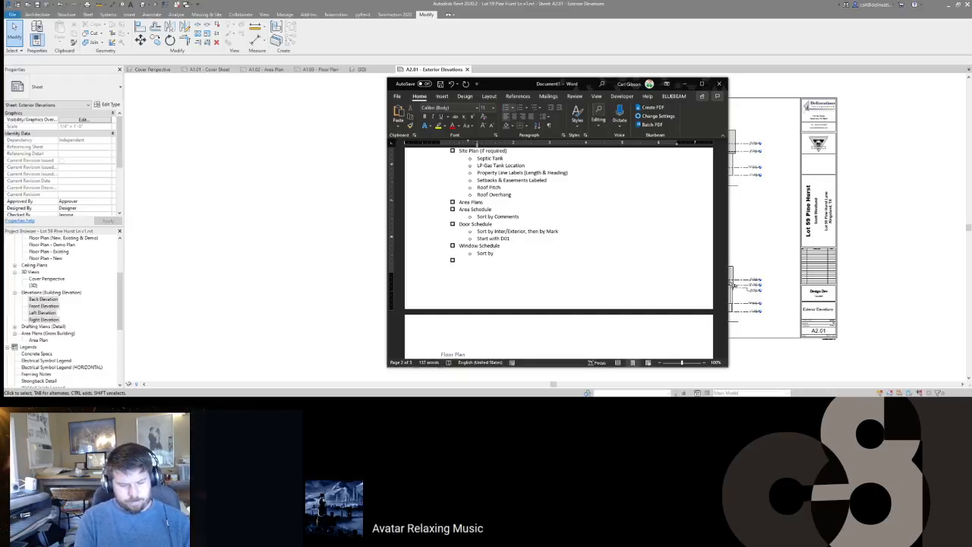
{"action": "type", "text": " Comments"}
{"action": "key", "text": "Return"}
{"action": "type", "text": "Start"}
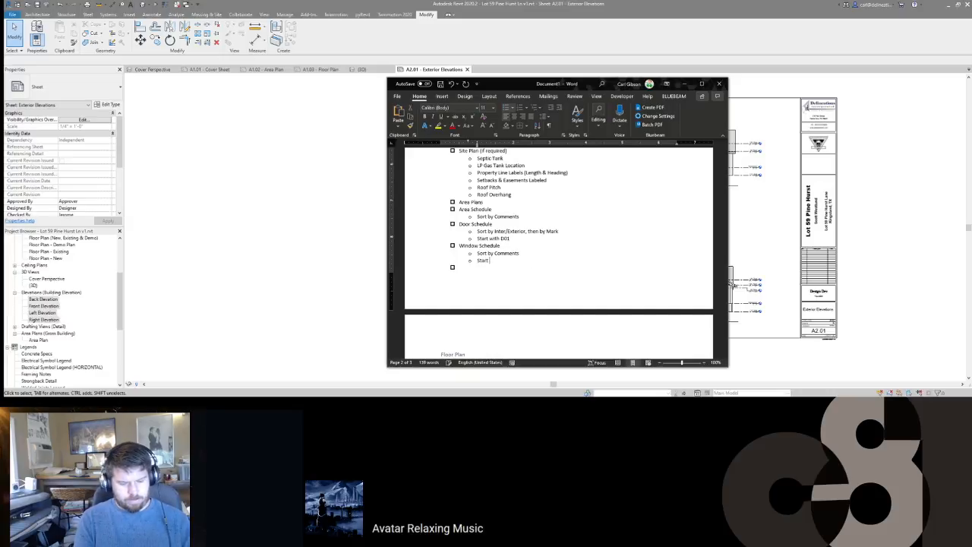
{"action": "type", "text": " with W01,"}
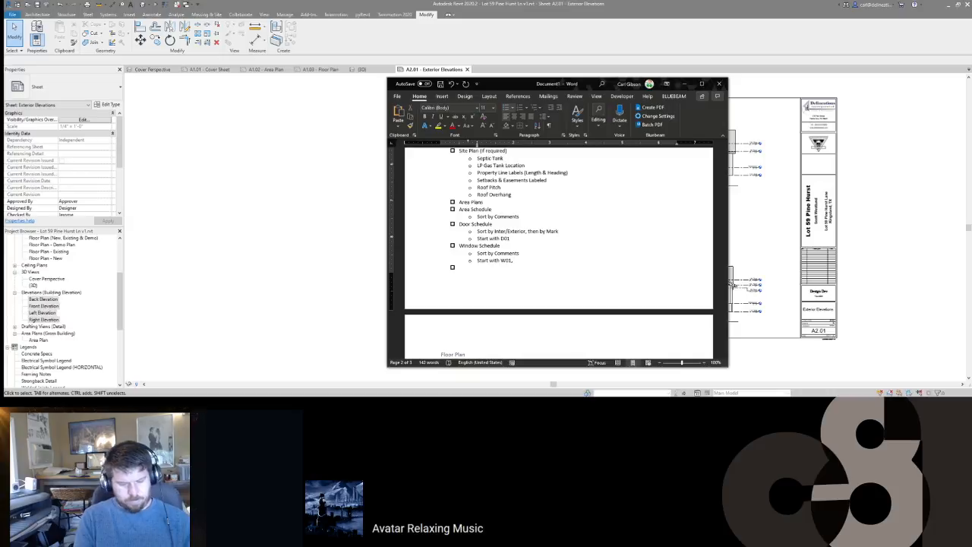
{"action": "type", "text": "ghest count"}
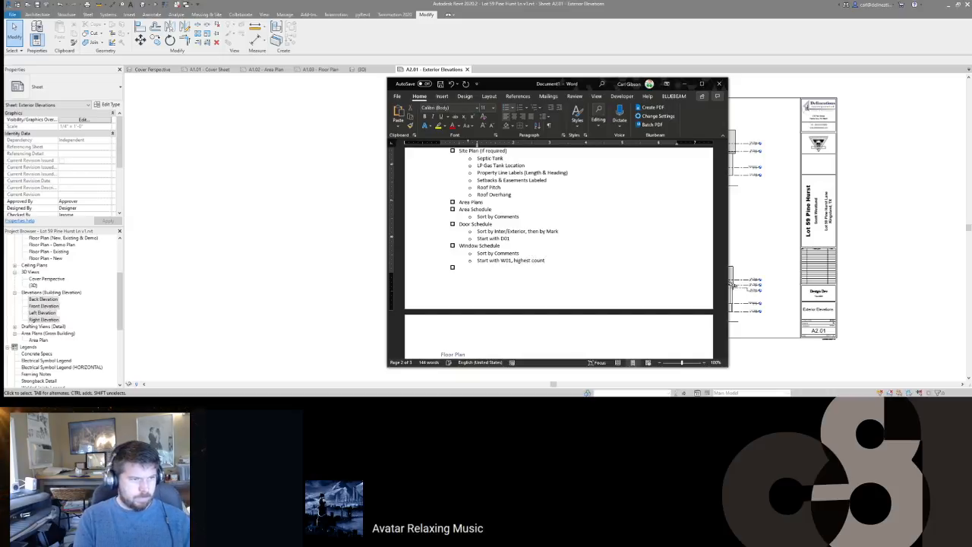
{"action": "type", "text": " in each"}
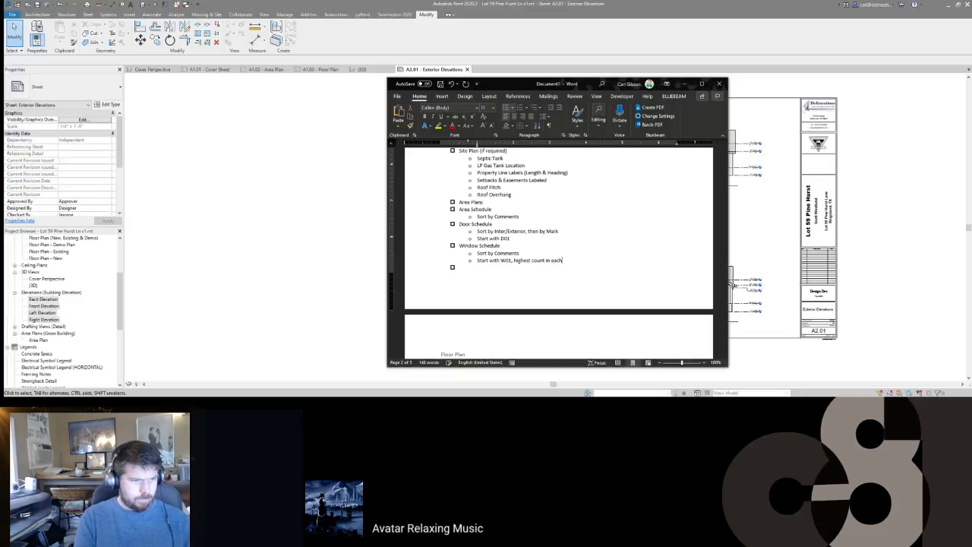
{"action": "type", "text": " group "}
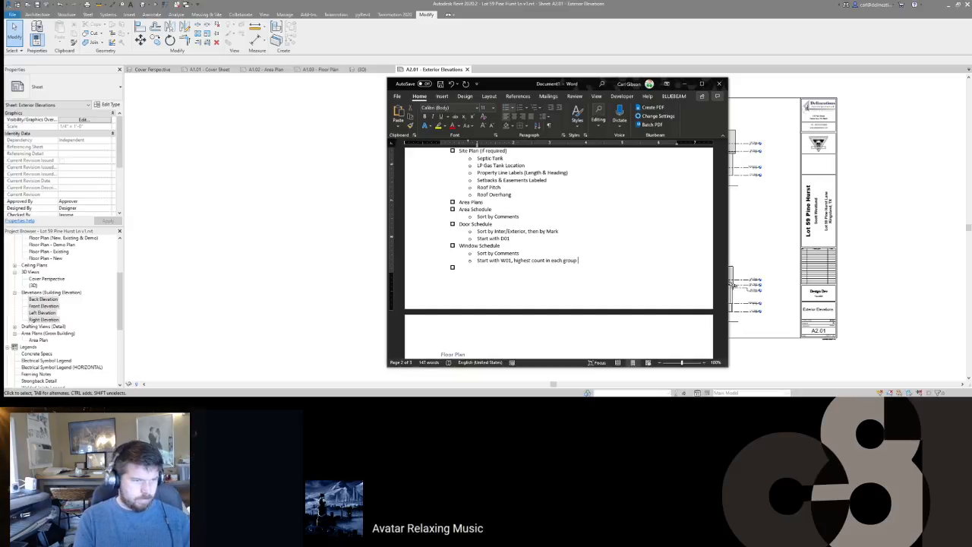
{"action": "type", "text": "should"}
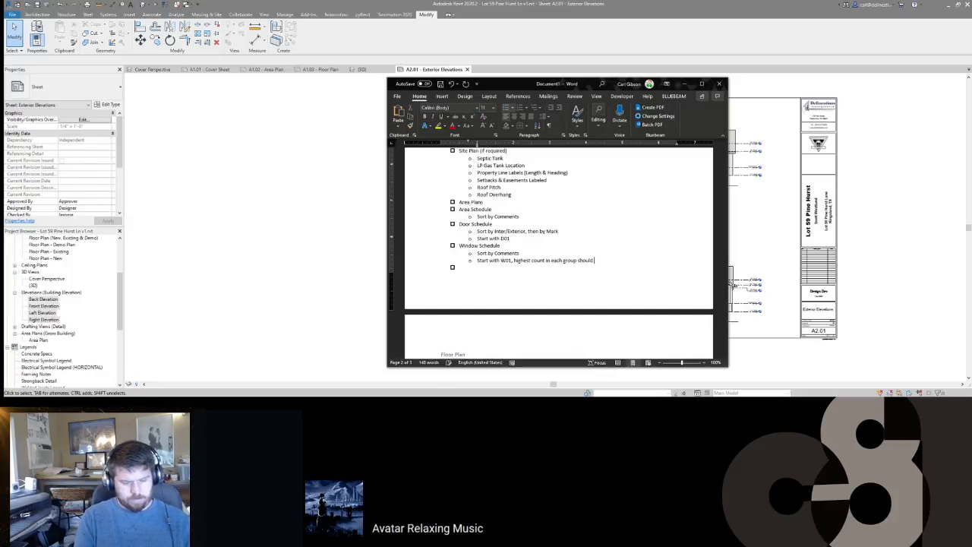
{"action": "type", "text": " be the first window number in each."}
Step: Return to the Revit A2.01 Exterior Elevations sheet
{"action": "key", "text": "Down"}
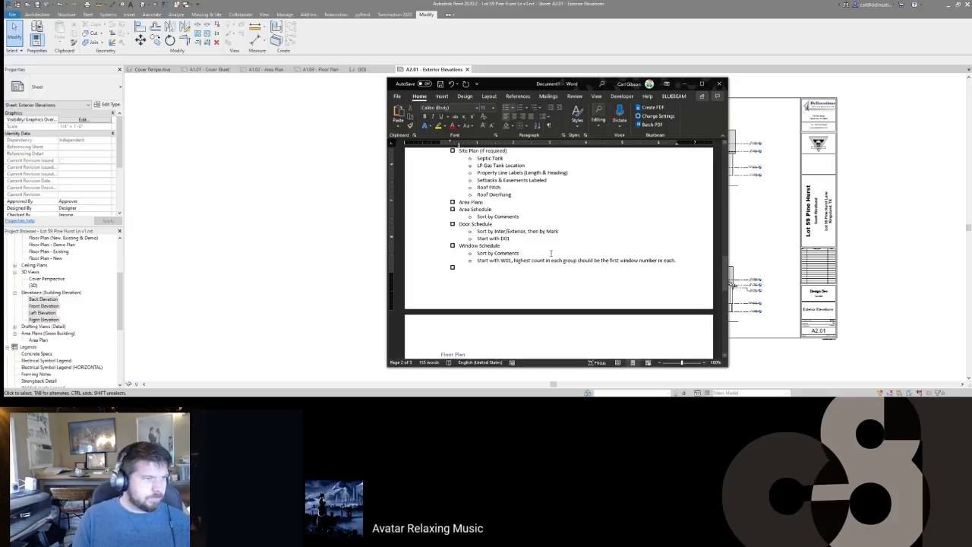
{"action": "scroll", "coordinate": [464, 210], "scroll_direction": "up", "scroll_amount": 3}
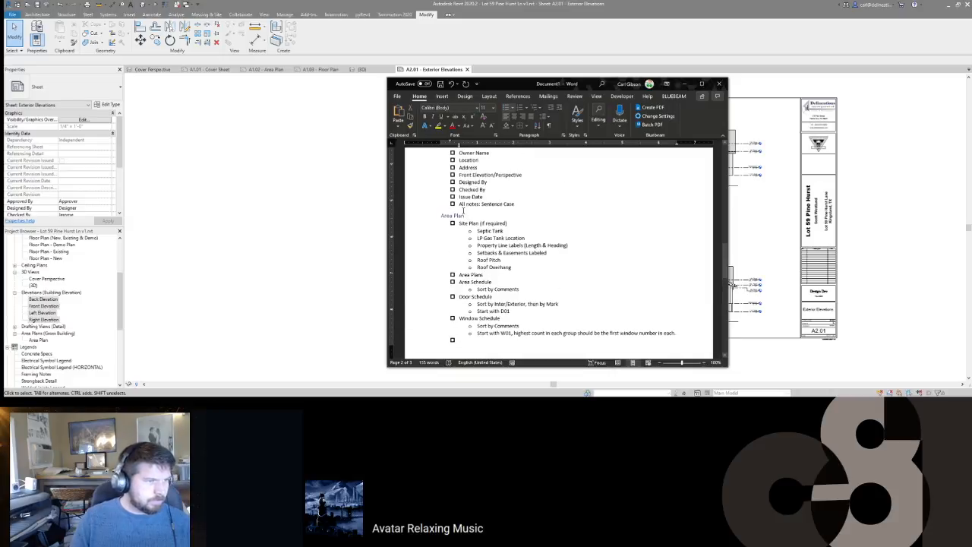
{"action": "scroll", "coordinate": [464, 210], "scroll_direction": "down", "scroll_amount": 6}
{"action": "scroll", "coordinate": [462, 211], "scroll_direction": "up", "scroll_amount": 5}
{"action": "scroll", "coordinate": [463, 210], "scroll_direction": "down", "scroll_amount": 3}
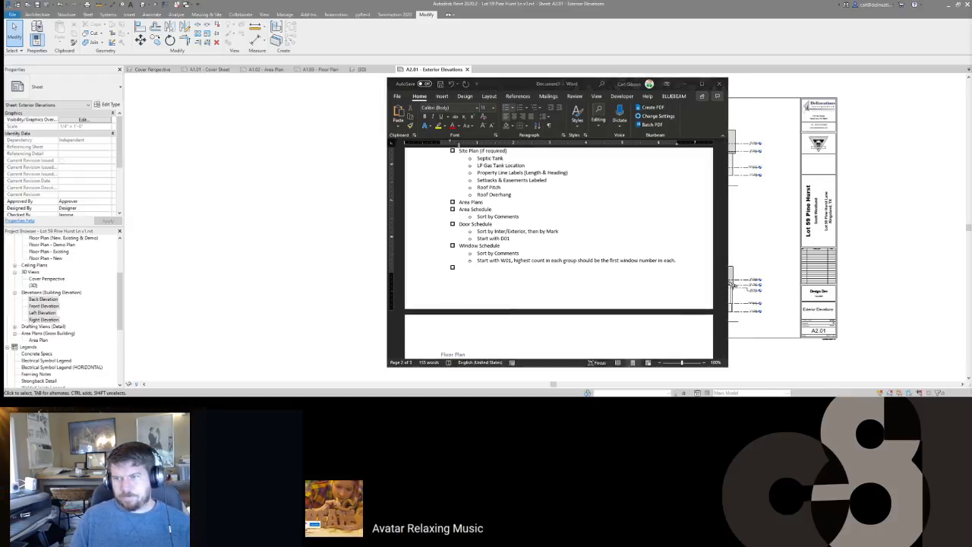
{"action": "left_click", "coordinate": [862, 362]}
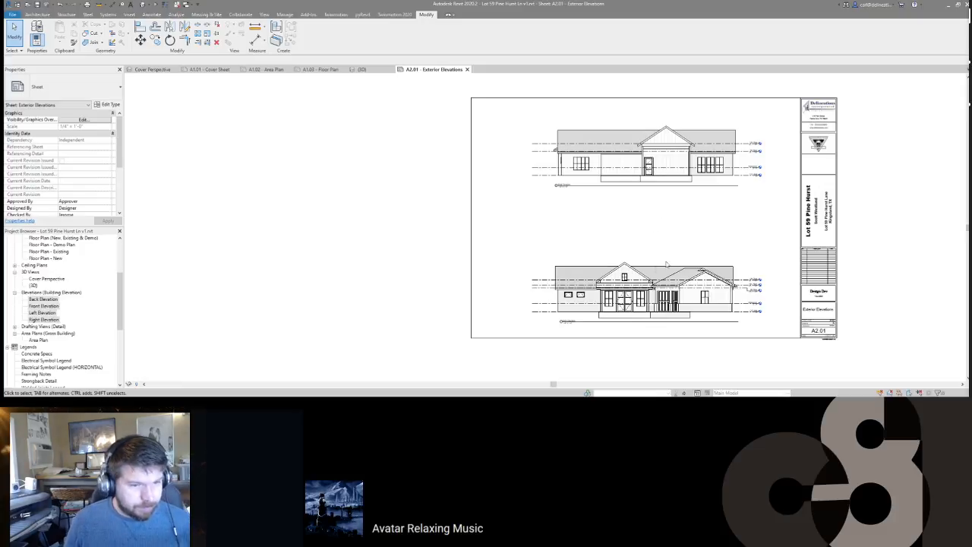
Step: In the Front Elevation, switch the 12ft Plate level to 2D and slide its head clear of the others
{"action": "scroll", "coordinate": [732, 307], "scroll_direction": "up", "scroll_amount": 3}
{"action": "scroll", "coordinate": [762, 180], "scroll_direction": "down", "scroll_amount": 3}
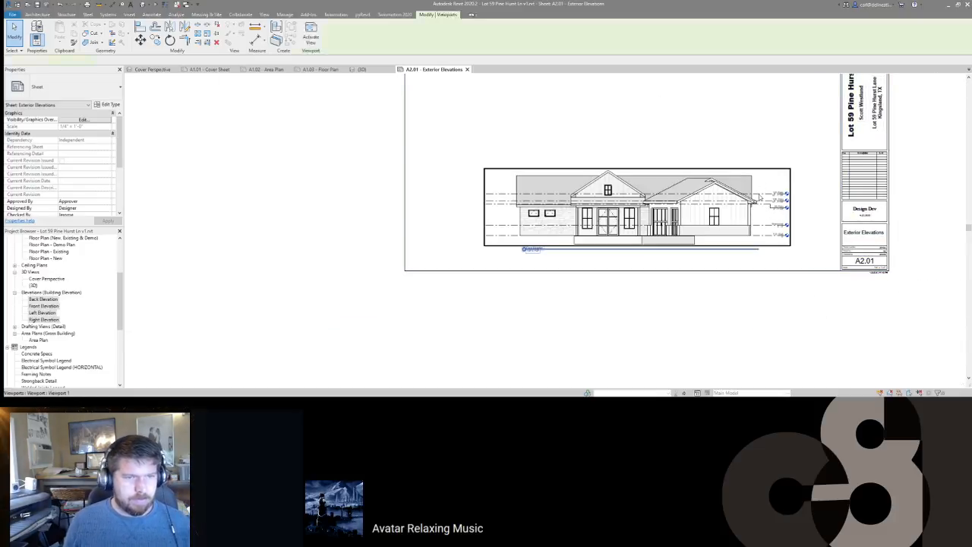
{"action": "double_click", "coordinate": [759, 197]}
{"action": "left_click", "coordinate": [777, 196]}
{"action": "scroll", "coordinate": [776, 200], "scroll_direction": "up", "scroll_amount": 2}
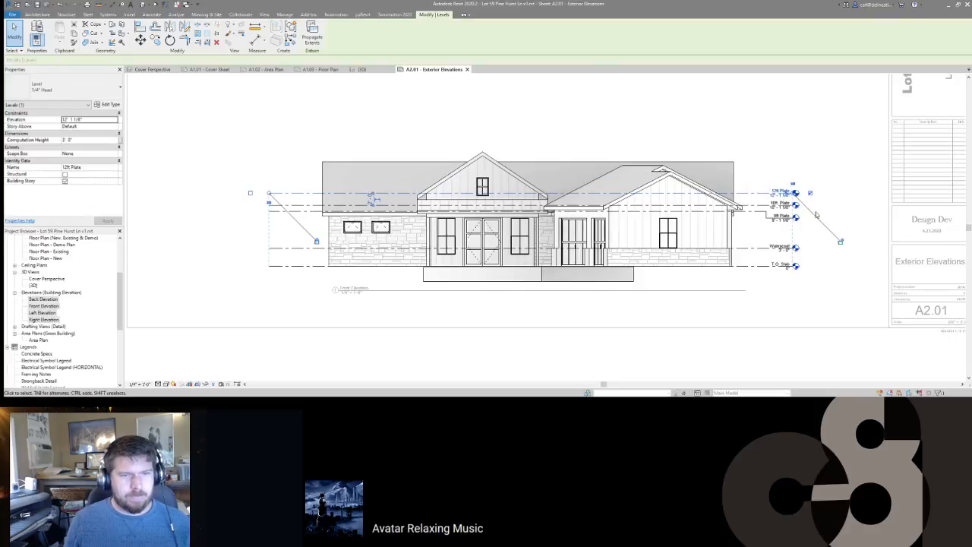
{"action": "left_click", "coordinate": [793, 184]}
{"action": "left_click_drag", "start_coordinate": [793, 192], "coordinate": [785, 193]}
{"action": "left_click_drag", "start_coordinate": [509, 194], "coordinate": [586, 193]}
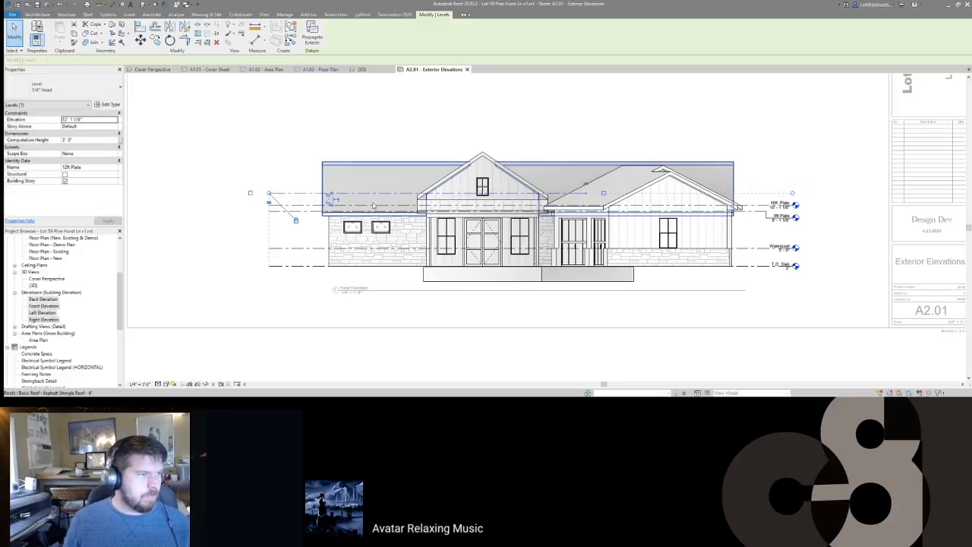
{"action": "middle_click_drag", "start_coordinate": [300, 211], "coordinate": [379, 194]}
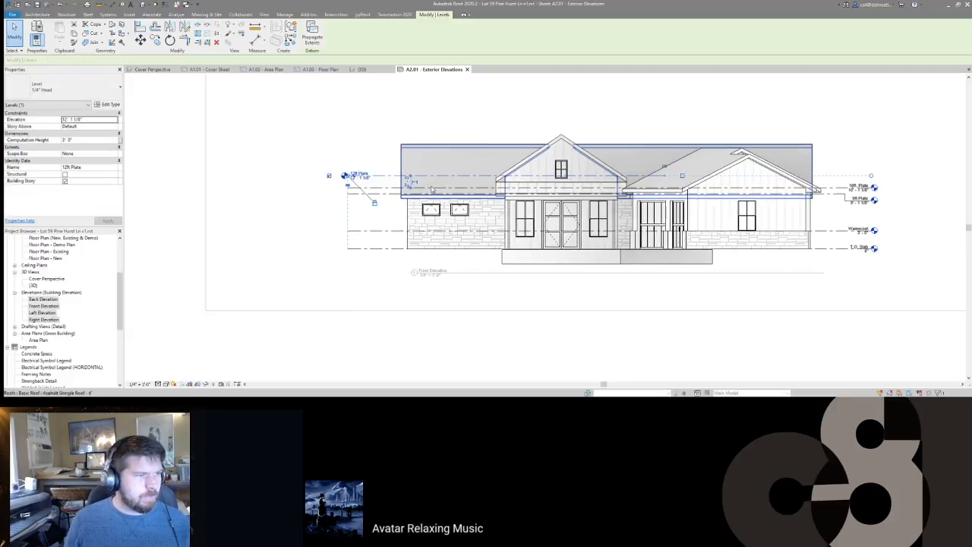
Step: Drag the 10ft Plate level end aside and hide the 9ft Plate level's right-end head
{"action": "left_click", "coordinate": [379, 188]}
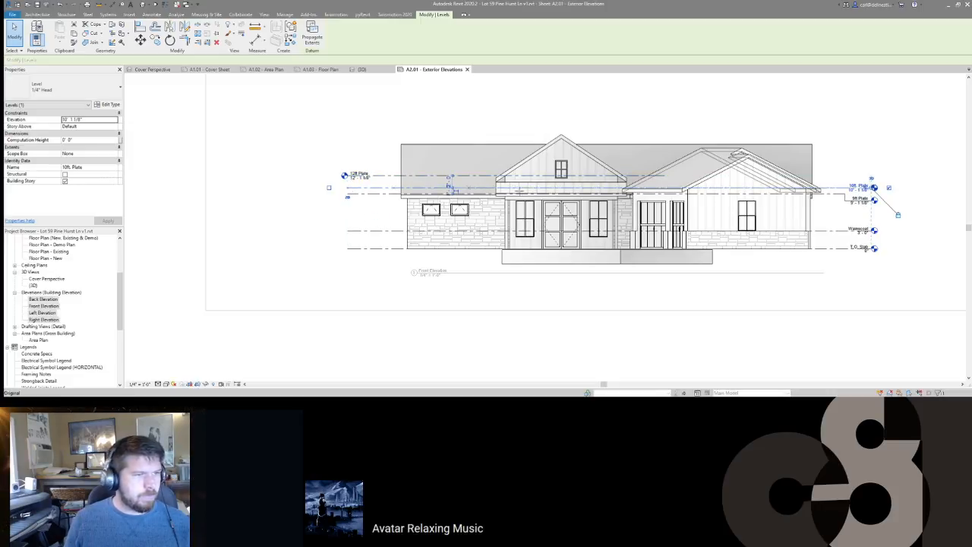
{"action": "left_click_drag", "start_coordinate": [618, 188], "coordinate": [664, 188]}
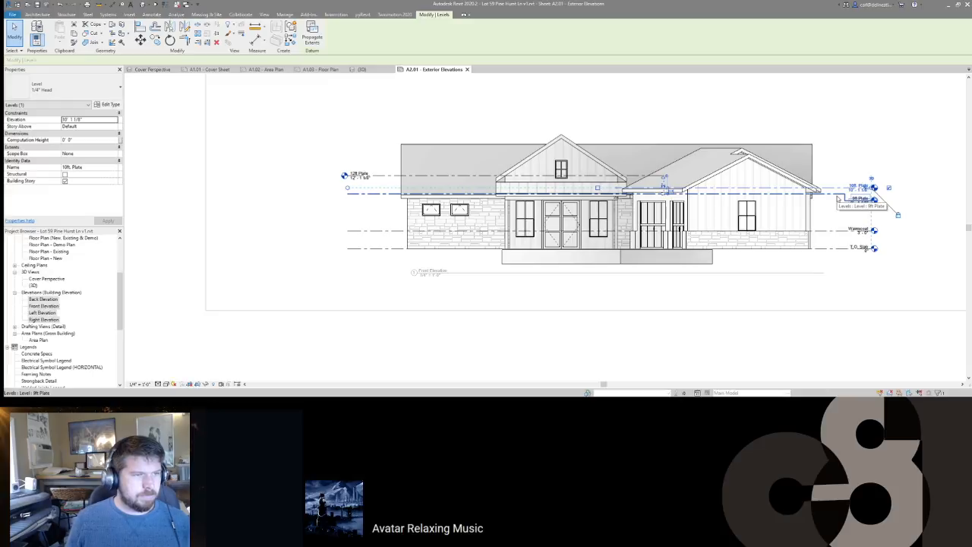
{"action": "left_click", "coordinate": [838, 199]}
{"action": "left_click", "coordinate": [889, 196]}
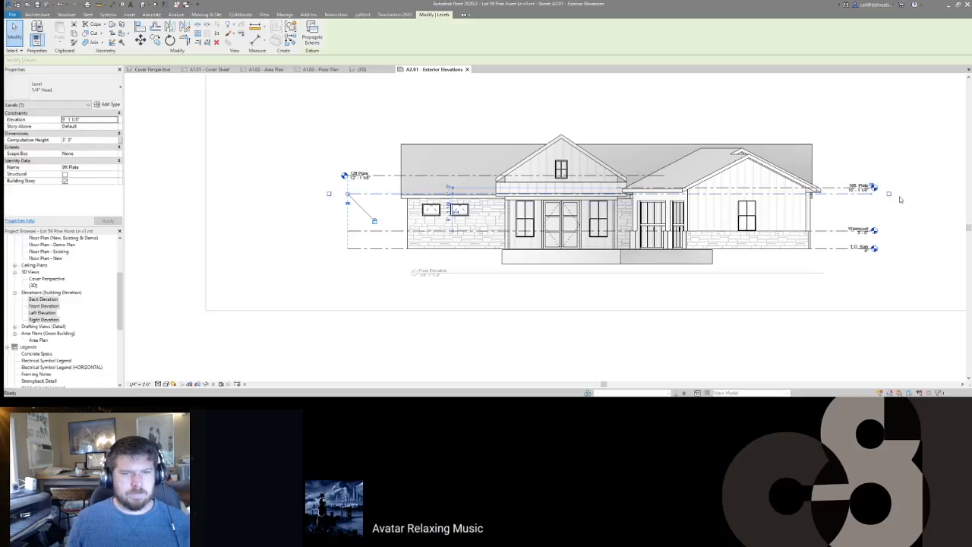
{"action": "left_click", "coordinate": [854, 146]}
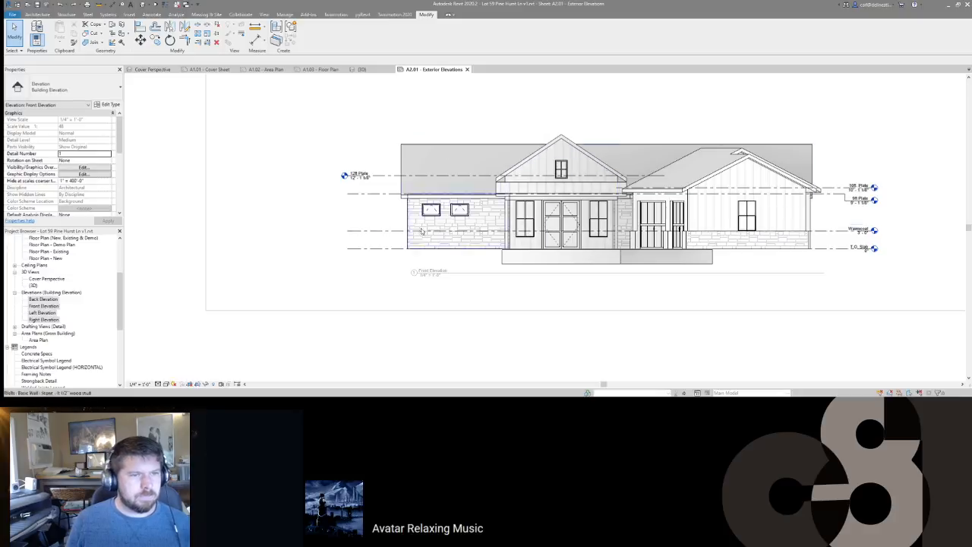
{"action": "scroll", "coordinate": [413, 192], "scroll_direction": "down", "scroll_amount": 1}
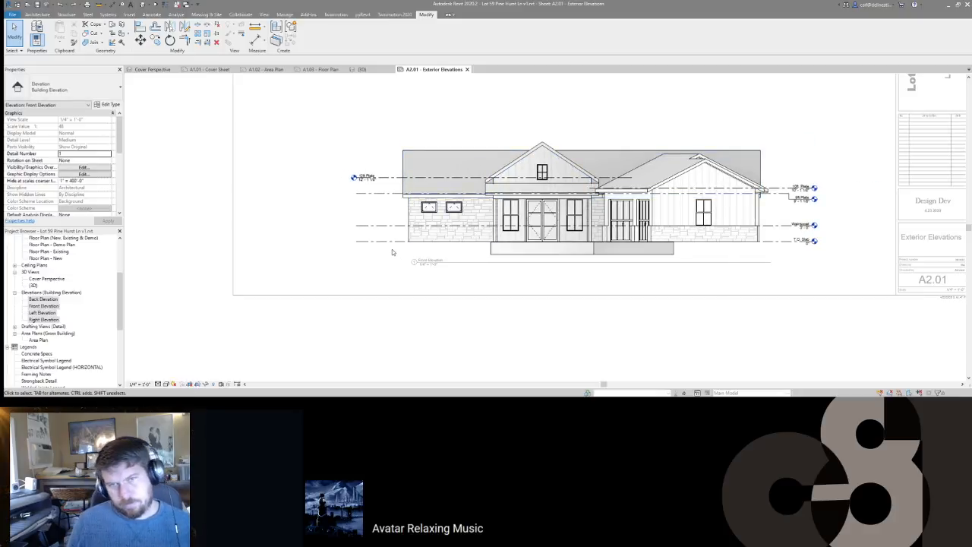
{"action": "middle_click_drag", "start_coordinate": [517, 241], "coordinate": [545, 219]}
{"action": "scroll", "coordinate": [503, 217], "scroll_direction": "up", "scroll_amount": 2}
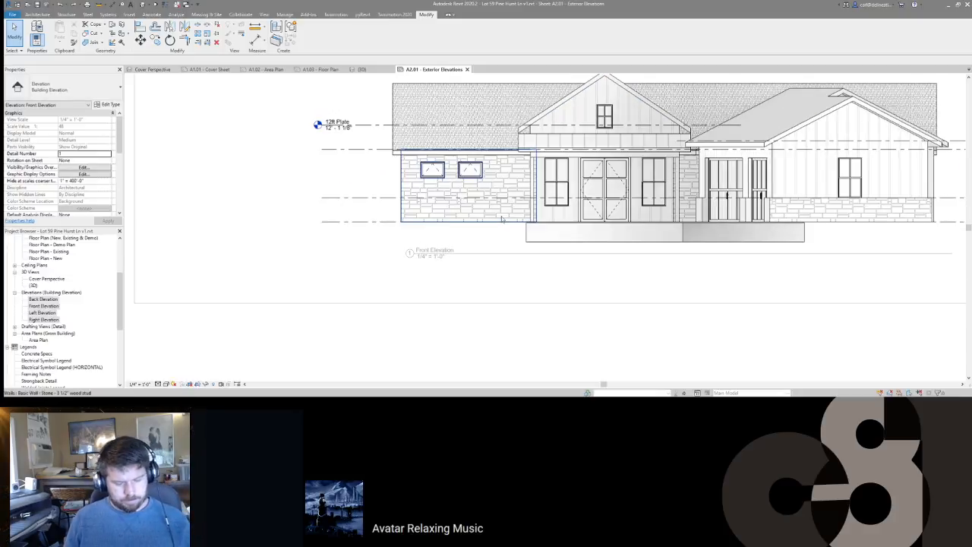
Step: Start a filled region (FR) with the earth fill type and Elevation Line boundary style
{"action": "key", "text": "f"}
{"action": "key", "text": "r"}
{"action": "left_click", "coordinate": [65, 93]}
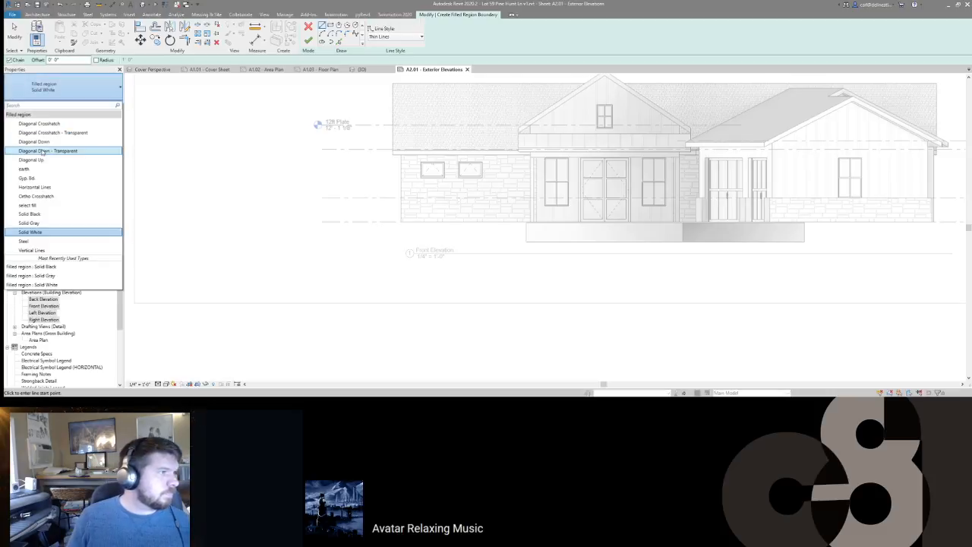
{"action": "left_click", "coordinate": [39, 170]}
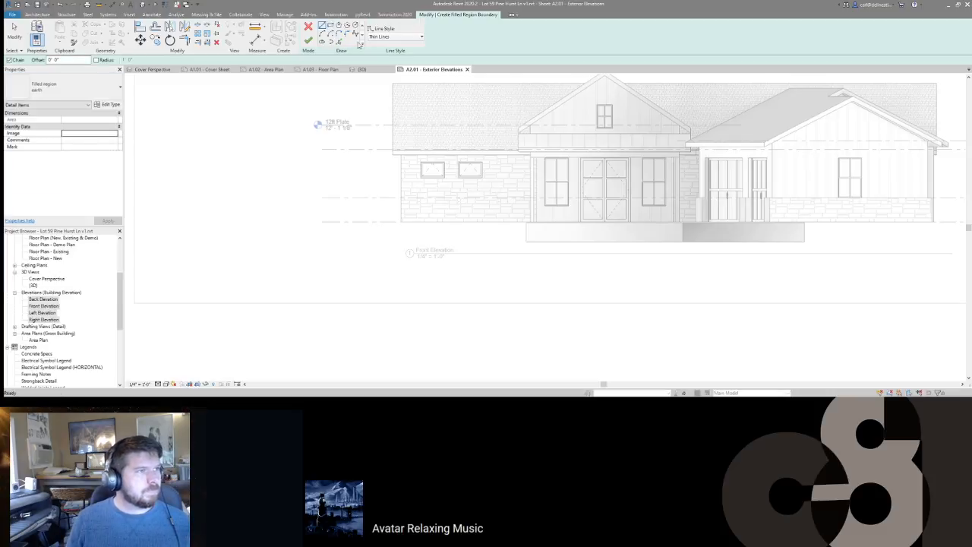
{"action": "left_click", "coordinate": [395, 36]}
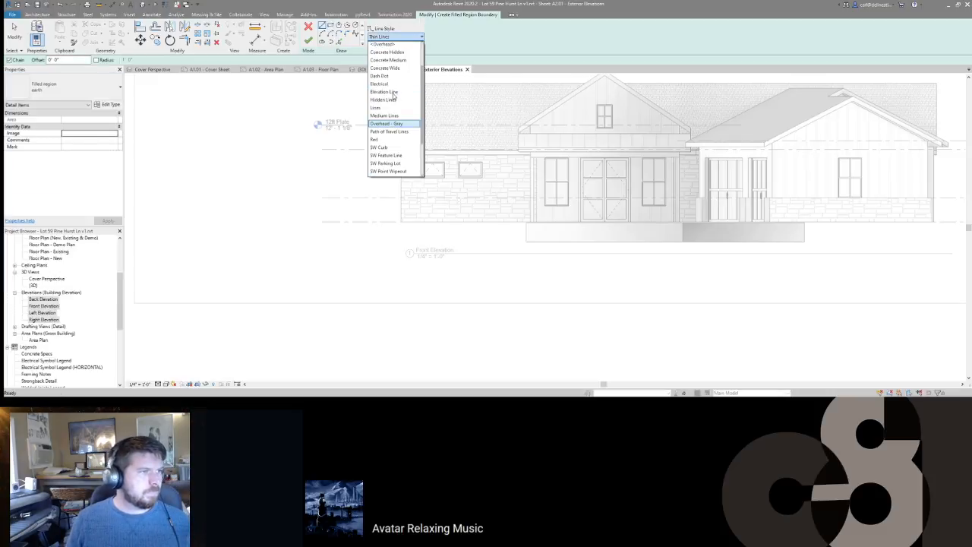
{"action": "left_click", "coordinate": [385, 92]}
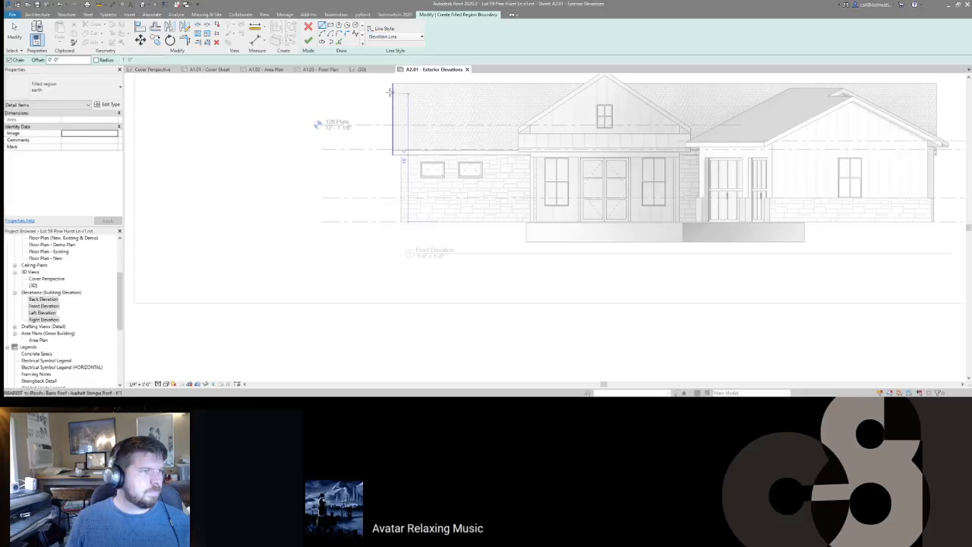
Step: Pick the ground line as a region boundary and move it down 1 foot
{"action": "left_click", "coordinate": [338, 43]}
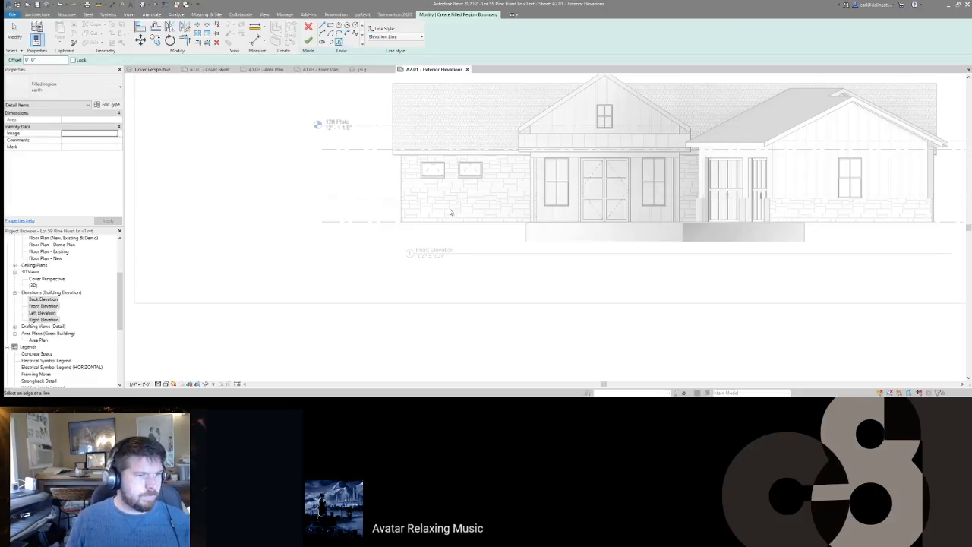
{"action": "left_click", "coordinate": [448, 221]}
{"action": "key", "text": "Escape"}
{"action": "left_click", "coordinate": [464, 222]}
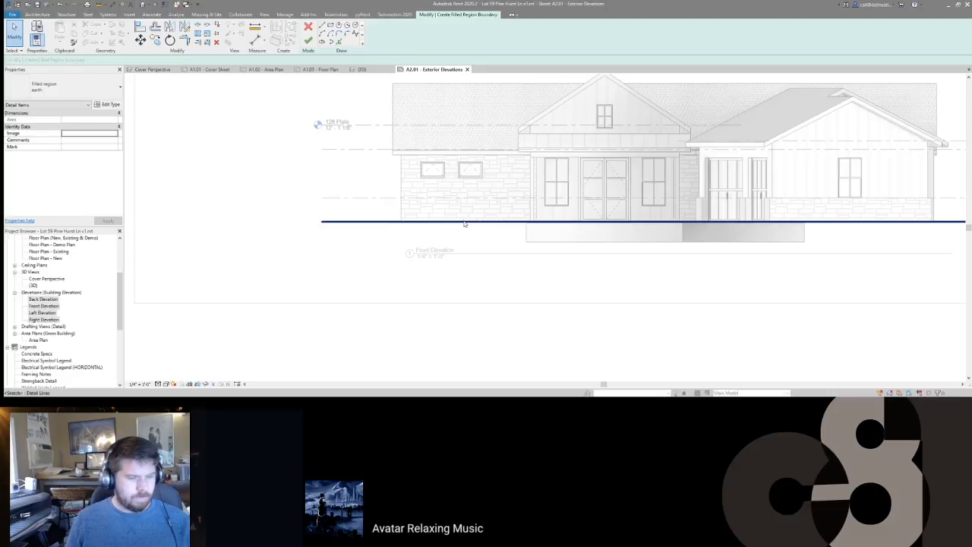
{"action": "key", "text": "m"}
{"action": "key", "text": "v"}
{"action": "left_click", "coordinate": [464, 222]}
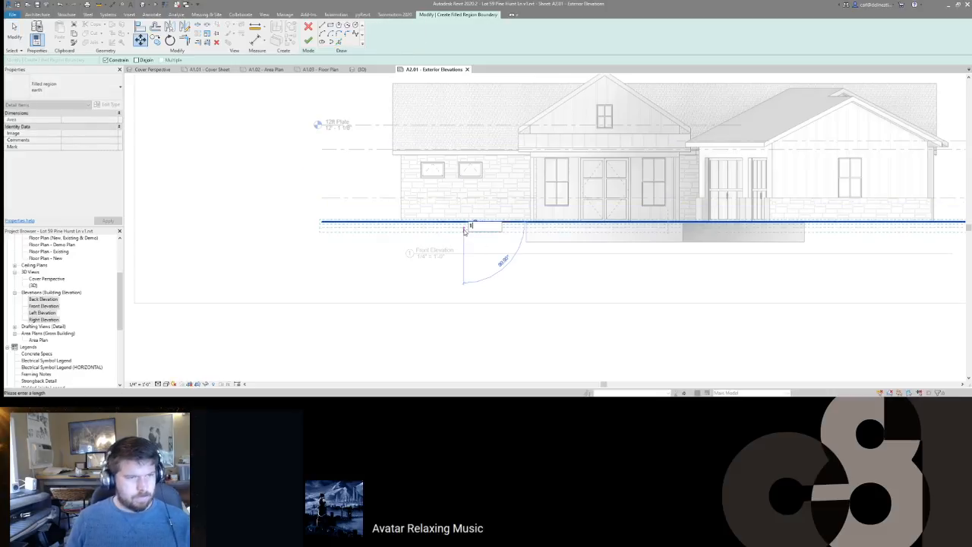
{"action": "key", "text": "Return"}
{"action": "key", "text": "Escape"}
Step: Sketch the remaining outline: a short left diagonal, the bottom edge, and a closing right edge
{"action": "middle_click_drag", "start_coordinate": [591, 218], "coordinate": [512, 200]}
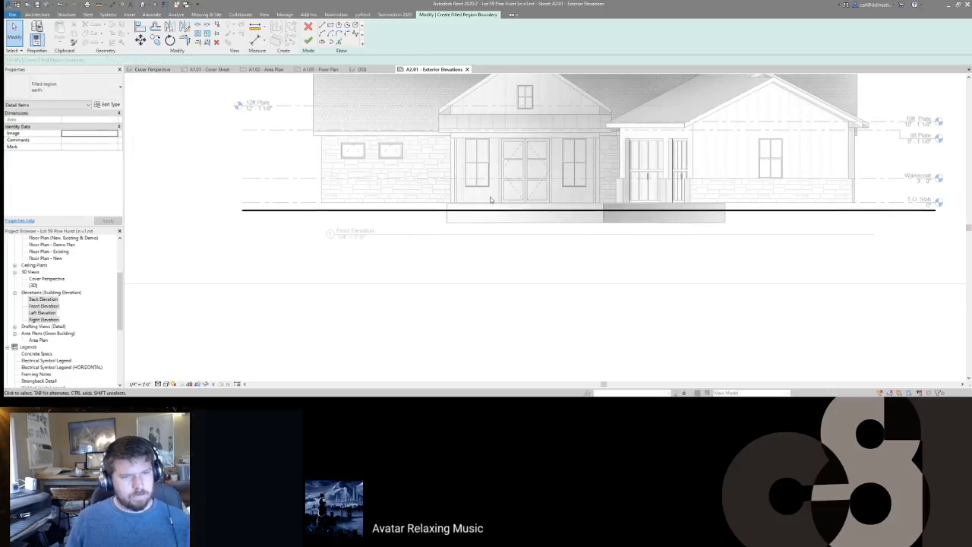
{"action": "middle_click_drag", "start_coordinate": [435, 202], "coordinate": [489, 189]}
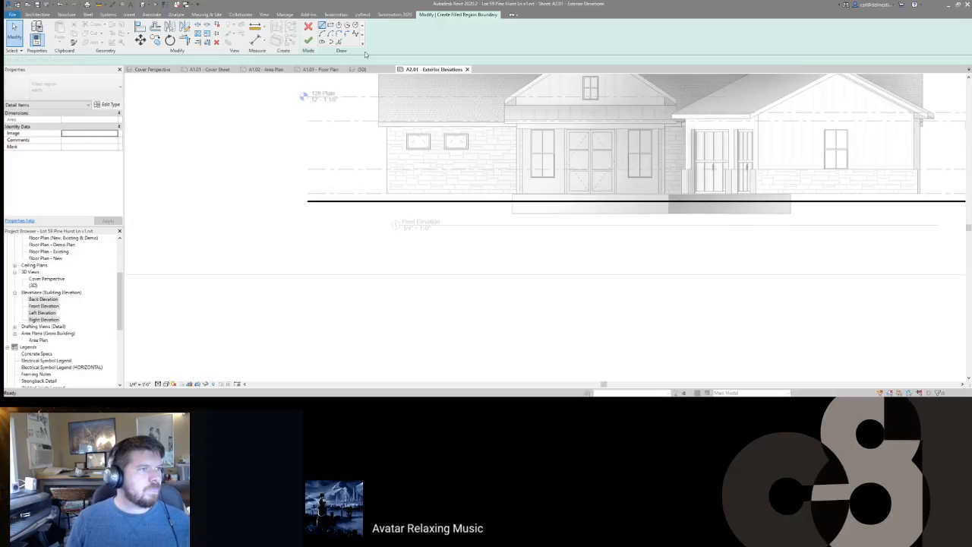
{"action": "left_click", "coordinate": [395, 36]}
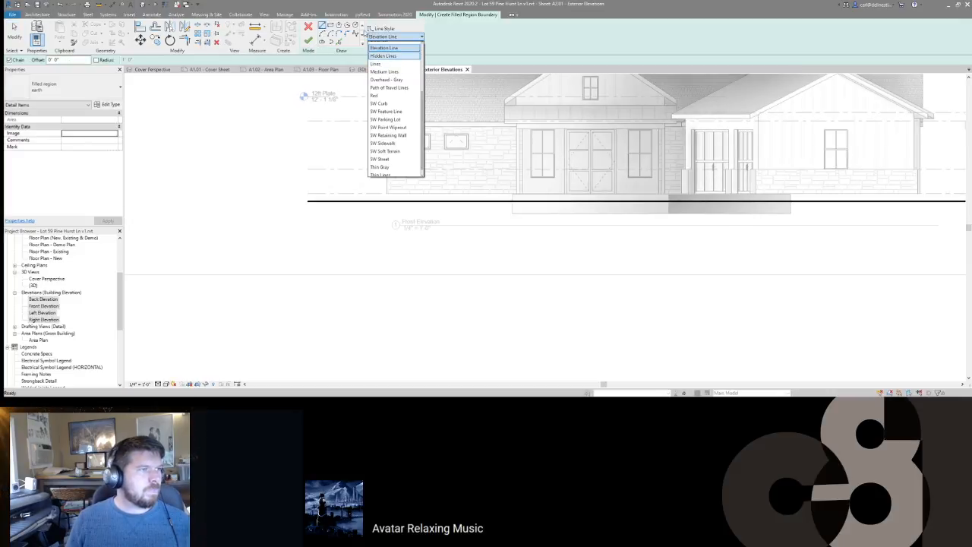
{"action": "left_click", "coordinate": [359, 32]}
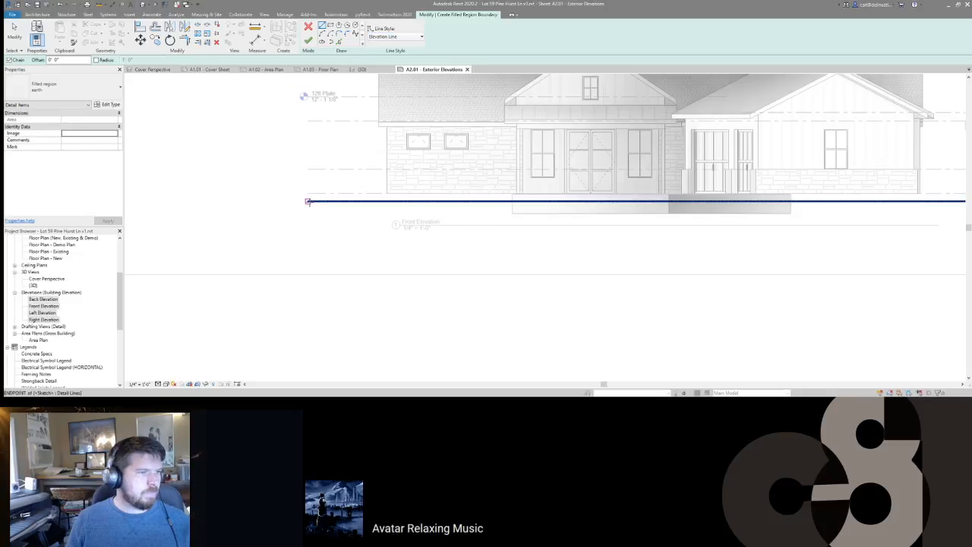
{"action": "left_click", "coordinate": [309, 202]}
{"action": "left_click", "coordinate": [330, 224]}
{"action": "middle_click_drag", "start_coordinate": [937, 210], "coordinate": [735, 209]}
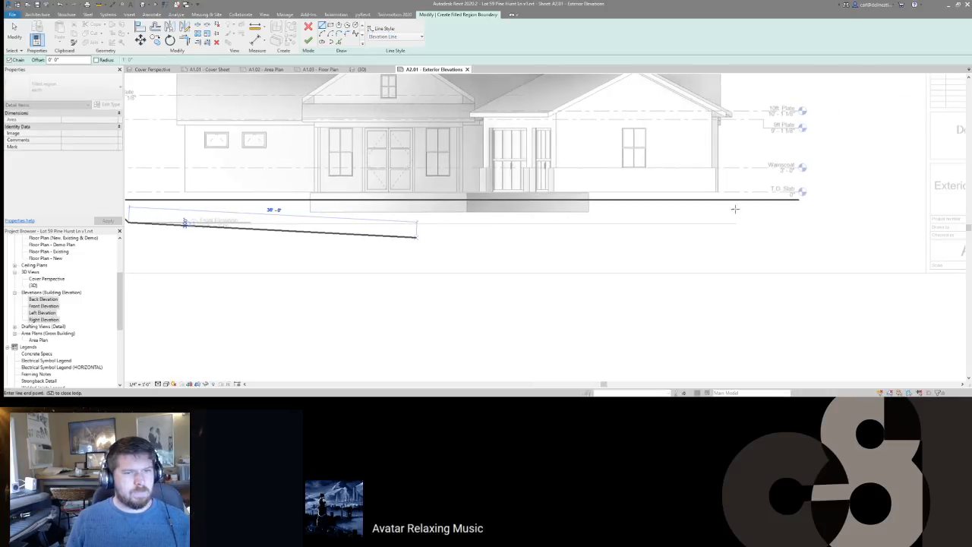
{"action": "left_click", "coordinate": [769, 223]}
{"action": "left_click", "coordinate": [799, 200]}
{"action": "key", "text": "Escape"}
Step: Set the bottom and both diagonal boundary lines to <Invisible lines>
{"action": "left_click_drag", "start_coordinate": [800, 234], "coordinate": [646, 217]}
{"action": "scroll", "coordinate": [646, 216], "scroll_direction": "down", "scroll_amount": 3}
{"action": "middle_click_drag", "start_coordinate": [343, 221], "coordinate": [416, 213]}
{"action": "scroll", "coordinate": [417, 212], "scroll_direction": "up", "scroll_amount": 4}
{"action": "left_click", "coordinate": [410, 203], "text": "ctrl"}
{"action": "left_click", "coordinate": [408, 38]}
{"action": "scroll", "coordinate": [390, 75], "scroll_direction": "up", "scroll_amount": 4}
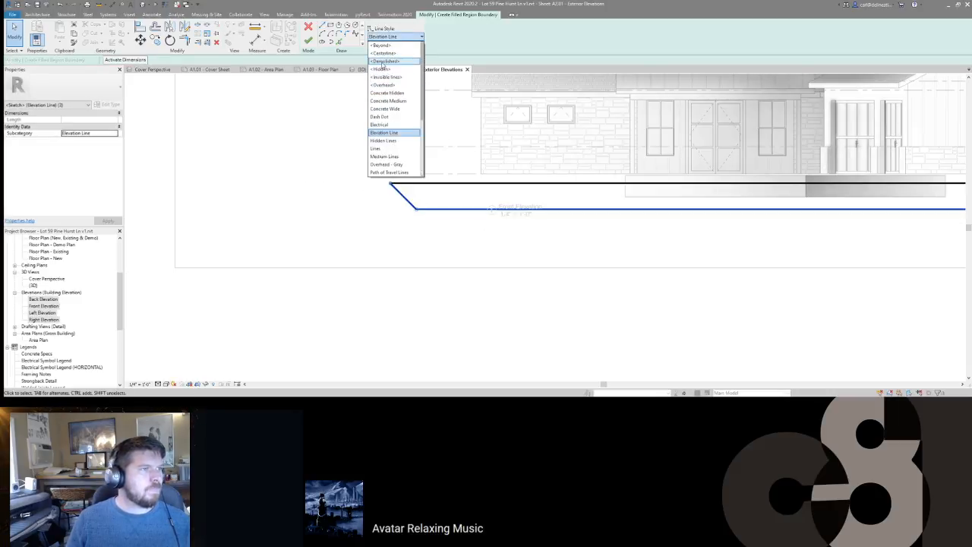
{"action": "left_click", "coordinate": [391, 78]}
Step: Finish the filled region, dismiss the warning, and switch to the {3D} view
{"action": "left_click", "coordinate": [308, 39]}
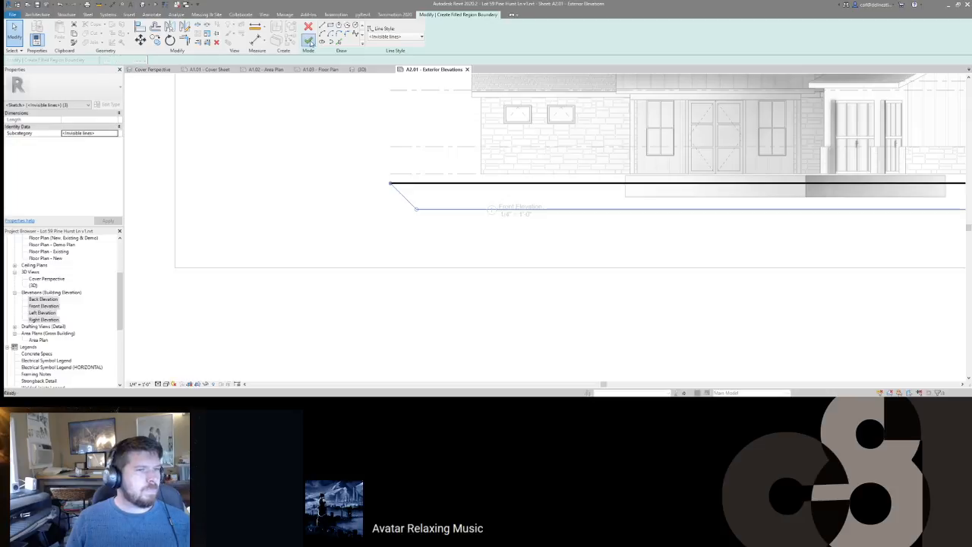
{"action": "left_click", "coordinate": [532, 182]}
{"action": "scroll", "coordinate": [531, 180], "scroll_direction": "down", "scroll_amount": 1}
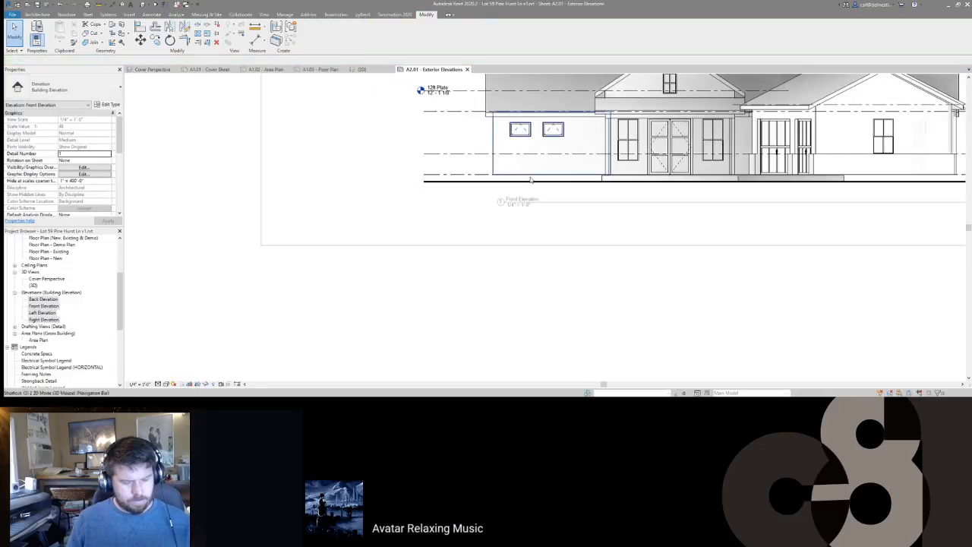
{"action": "left_click", "coordinate": [143, 5]}
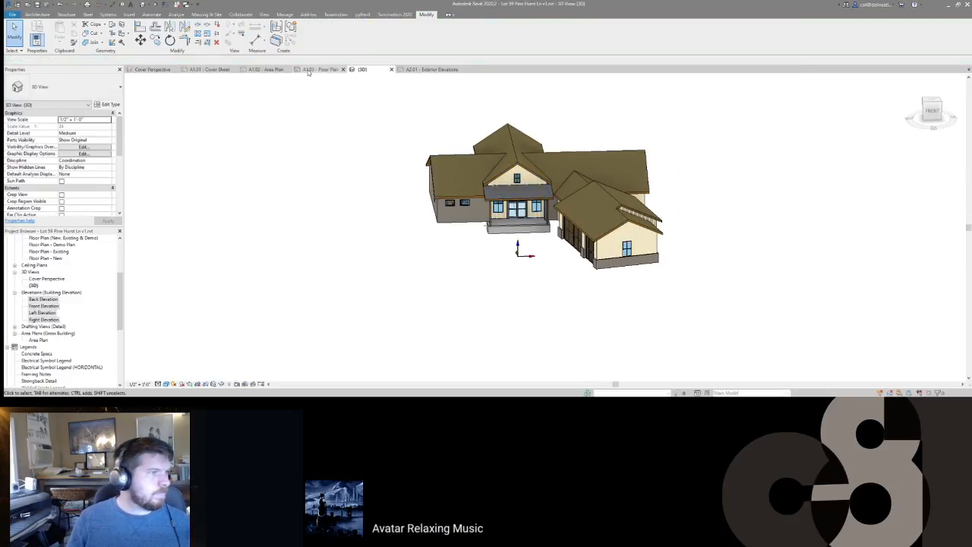
Step: On the A1.03 sheet, activate the floor plan viewport and start a 30" Foundation Slab
{"action": "left_click", "coordinate": [309, 71]}
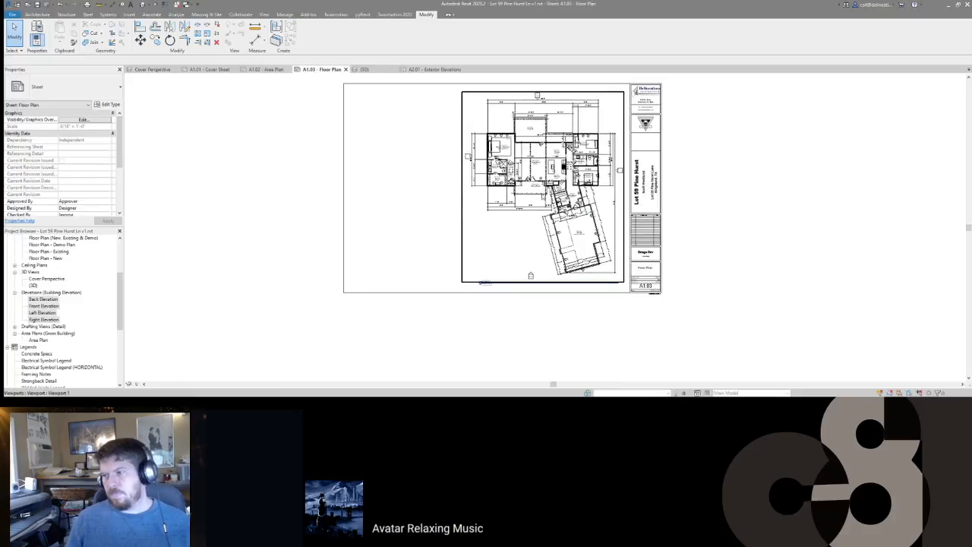
{"action": "double_click", "coordinate": [531, 150]}
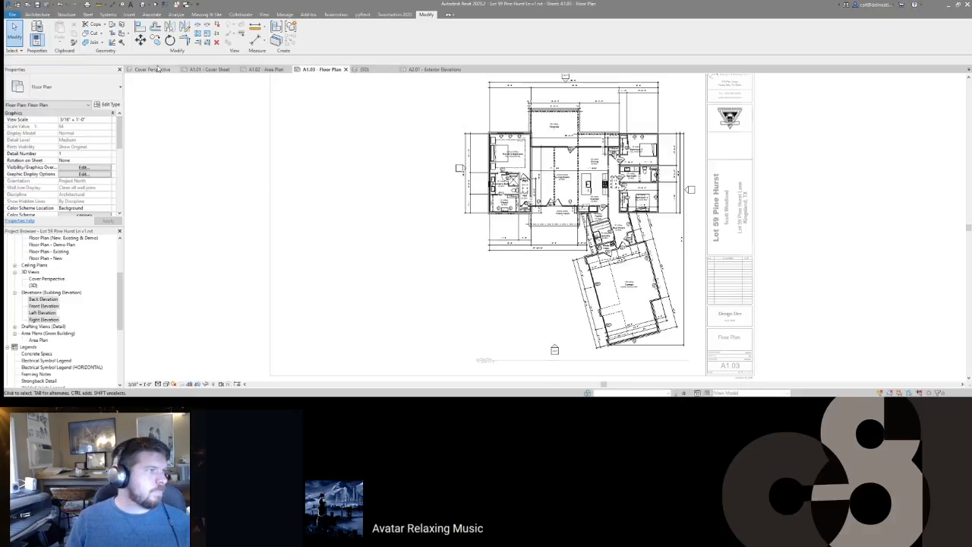
{"action": "scroll", "coordinate": [292, 133], "scroll_direction": "up", "scroll_amount": 4}
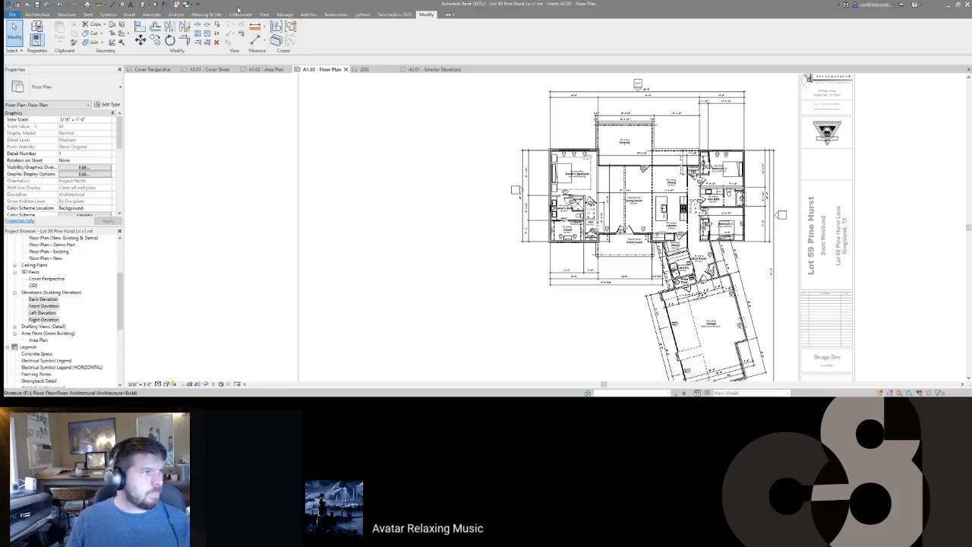
{"action": "left_click", "coordinate": [66, 14]}
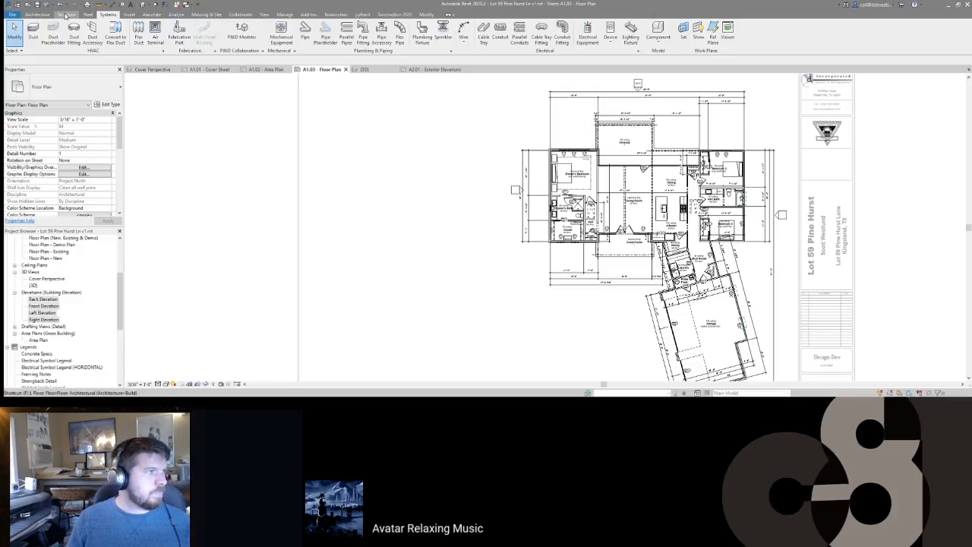
{"action": "left_click", "coordinate": [220, 28]}
{"action": "left_click", "coordinate": [61, 87]}
{"action": "left_click", "coordinate": [41, 155]}
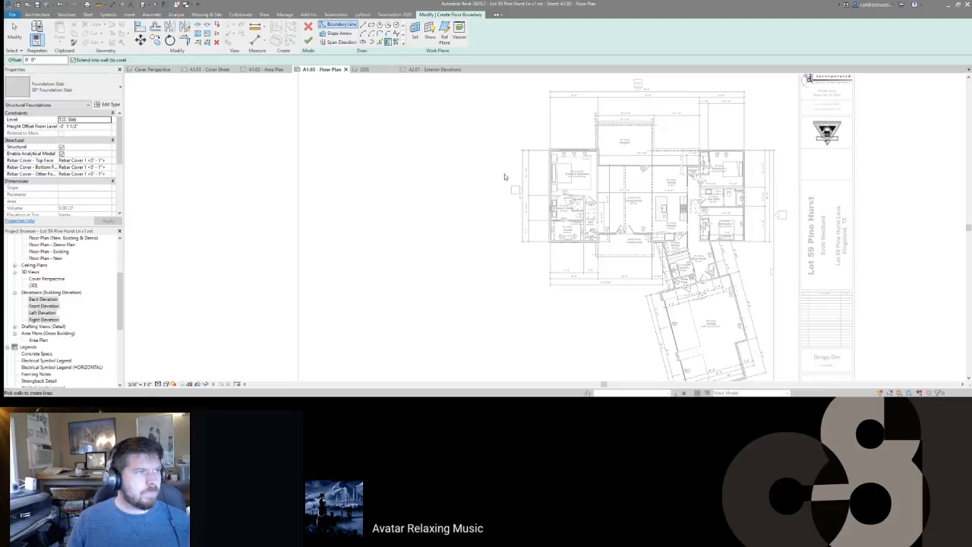
Step: Pick the owner's suite walls, the front porch wall and the adjacent short wall as slab boundary
{"action": "scroll", "coordinate": [575, 153], "scroll_direction": "up", "scroll_amount": 3}
{"action": "left_click", "coordinate": [576, 150]}
{"action": "left_click", "coordinate": [522, 187]}
{"action": "middle_click_drag", "start_coordinate": [530, 145], "coordinate": [486, 58]}
{"action": "left_click", "coordinate": [563, 276]}
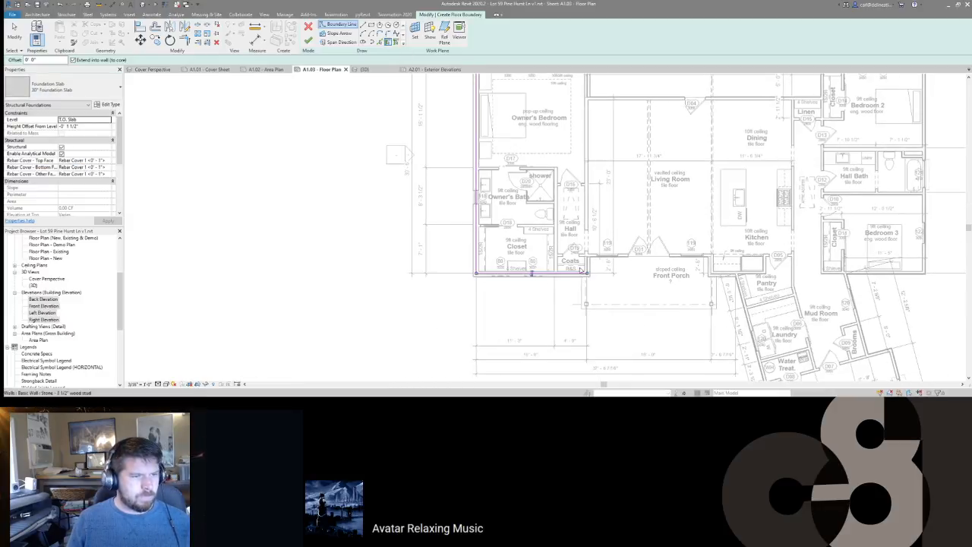
{"action": "left_click", "coordinate": [596, 259]}
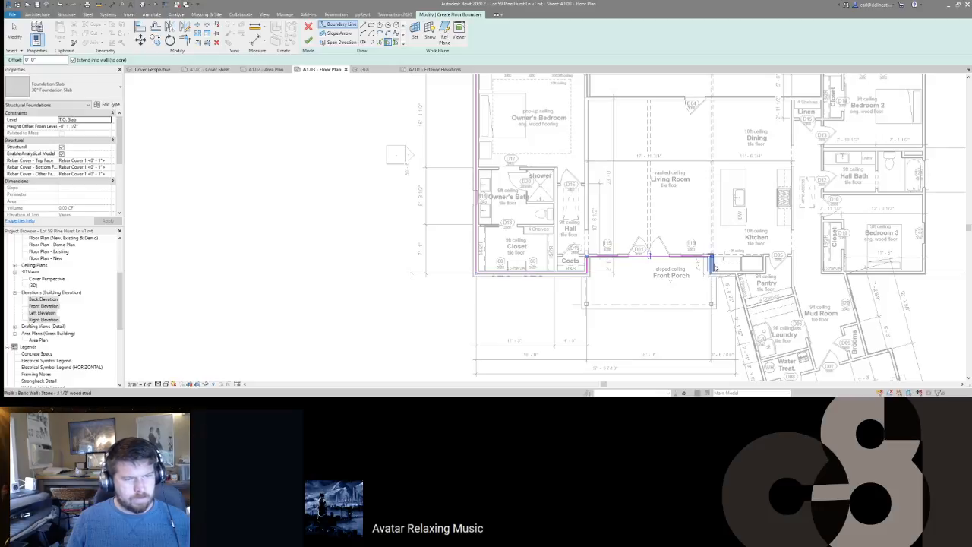
{"action": "left_click", "coordinate": [727, 277]}
Step: Continue the boundary along the angled walls, Mud Room wall, and Bedroom 3 and Bedroom 2 walls
{"action": "middle_click_drag", "start_coordinate": [752, 288], "coordinate": [713, 163]}
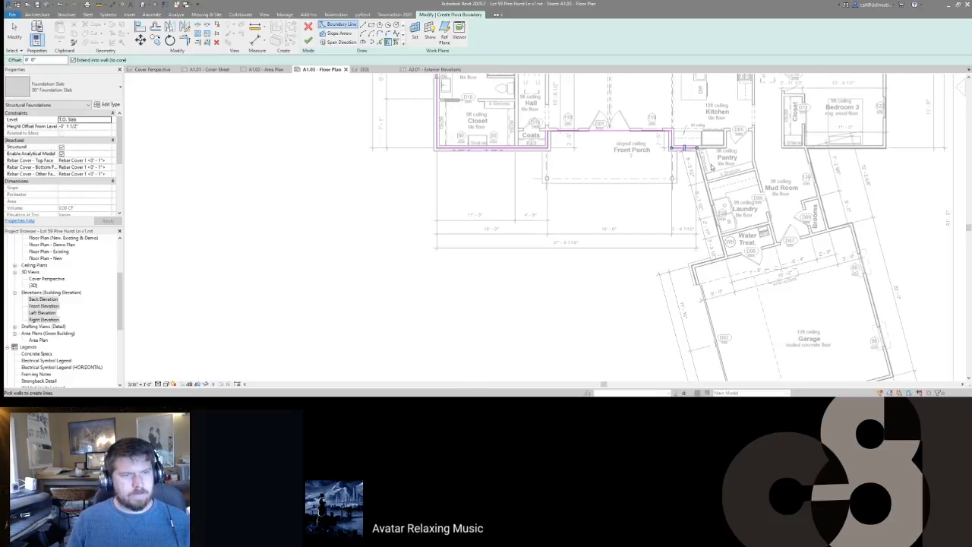
{"action": "left_click", "coordinate": [716, 202]}
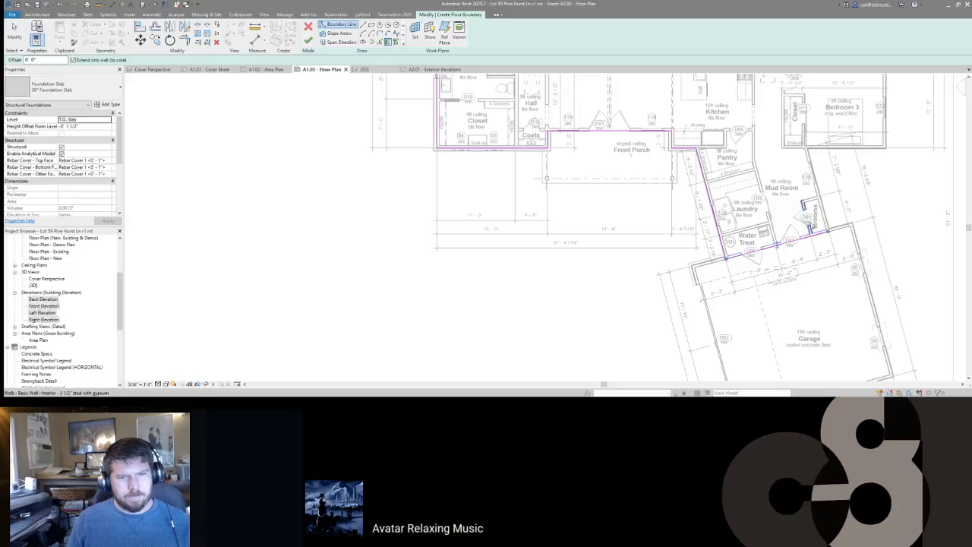
{"action": "left_click", "coordinate": [827, 212]}
{"action": "left_click", "coordinate": [846, 149]}
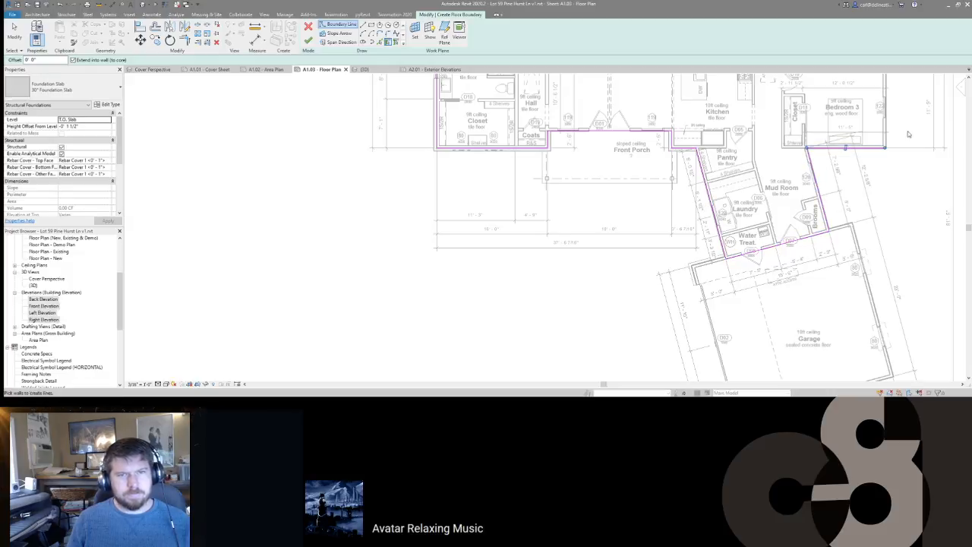
{"action": "left_click", "coordinate": [887, 129]}
{"action": "middle_click_drag", "start_coordinate": [757, 180], "coordinate": [751, 363]}
{"action": "left_click", "coordinate": [796, 121]}
{"action": "left_click", "coordinate": [778, 149]}
{"action": "left_click", "coordinate": [748, 160]}
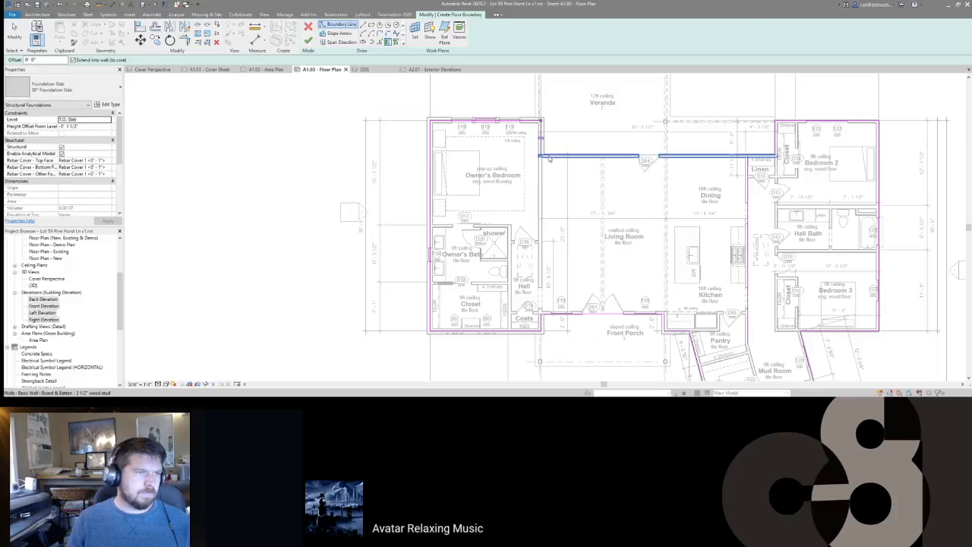
{"action": "scroll", "coordinate": [608, 197], "scroll_direction": "down", "scroll_amount": 2}
Step: Fix the open gap in the slab outline and finish the slab, declining the span direction symbol
{"action": "key", "text": "f"}
{"action": "key", "text": "f"}
{"action": "left_click", "coordinate": [682, 227]}
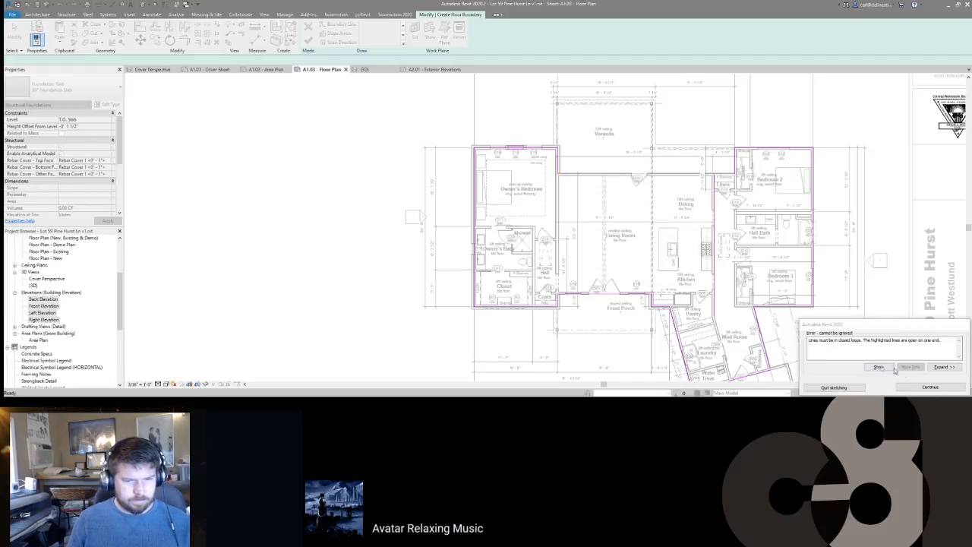
{"action": "left_click", "coordinate": [924, 389]}
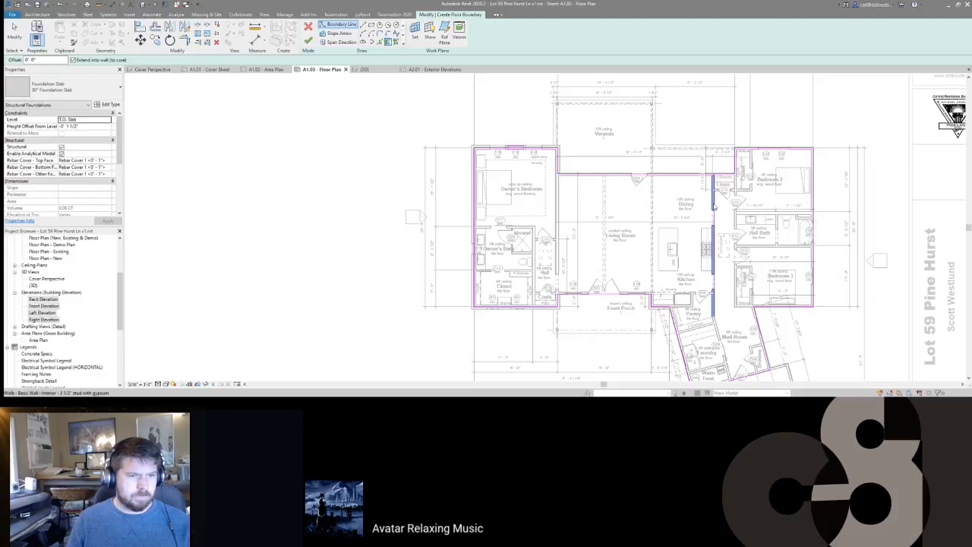
{"action": "middle_click_drag", "start_coordinate": [742, 267], "coordinate": [727, 251]}
{"action": "key", "text": "Escape"}
{"action": "key", "text": "Escape"}
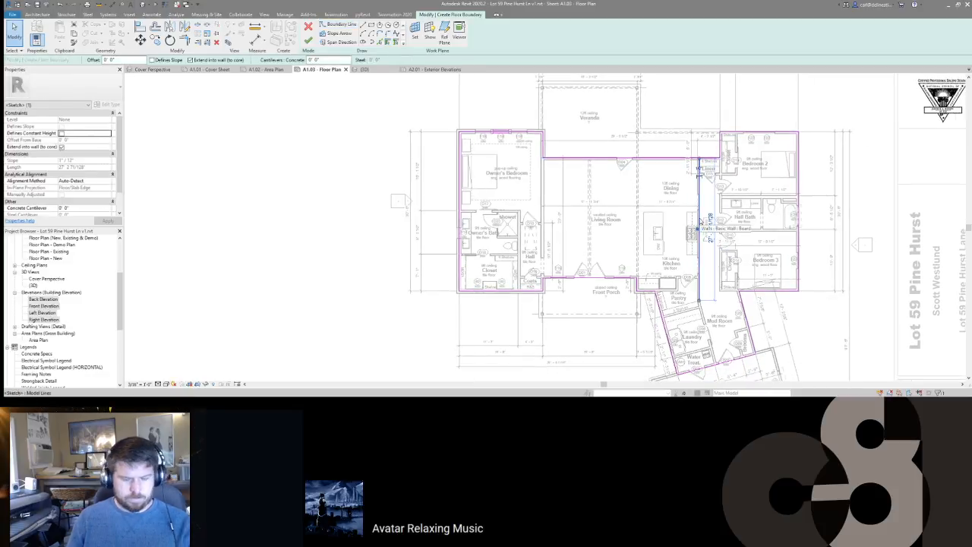
{"action": "key", "text": "s"}
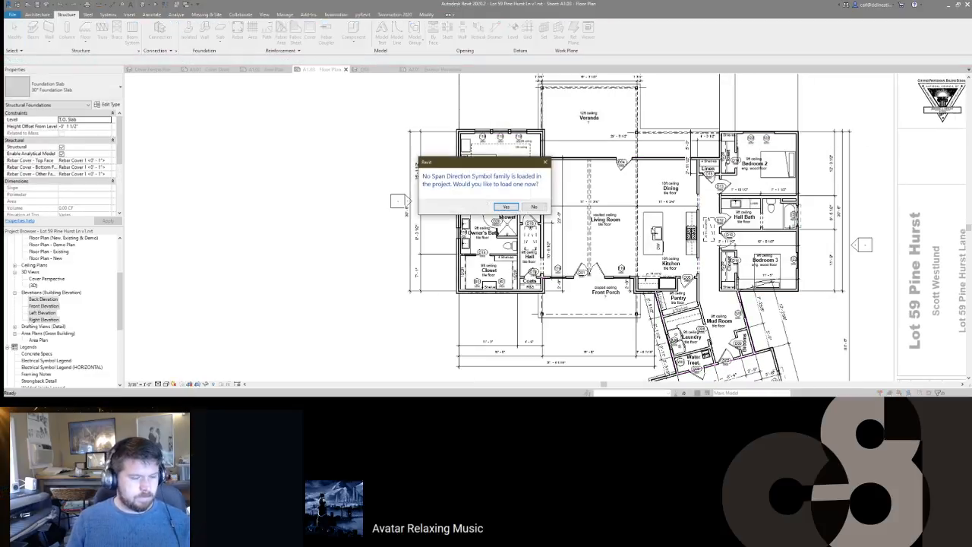
{"action": "left_click", "coordinate": [534, 207]}
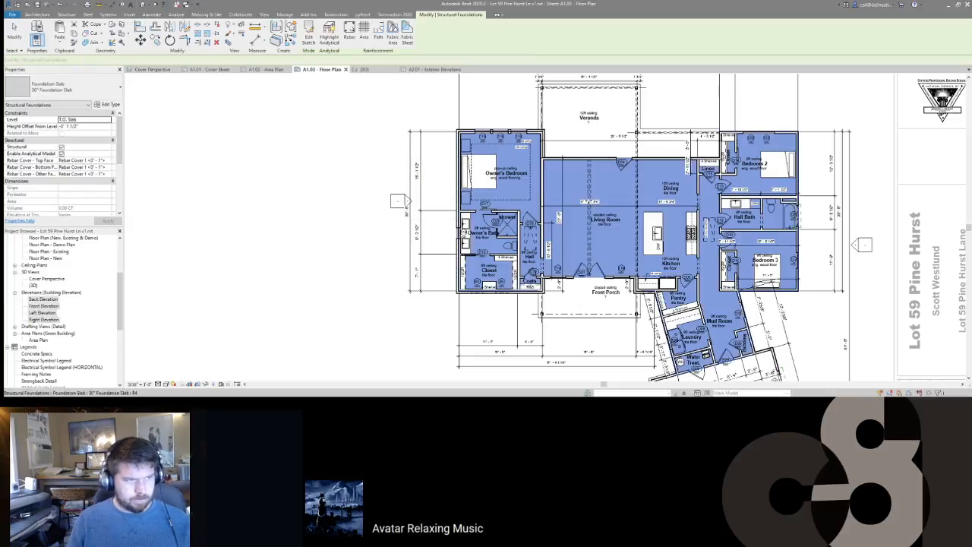
Step: Orbit the {3D} view to check the new foundation slab beneath the house
{"action": "key", "text": "ctrl+Tab"}
{"action": "key", "text": "Escape"}
{"action": "middle_click_drag", "start_coordinate": [456, 250], "coordinate": [527, 271], "text": "shift"}
{"action": "scroll", "coordinate": [526, 266], "scroll_direction": "up", "scroll_amount": 5}
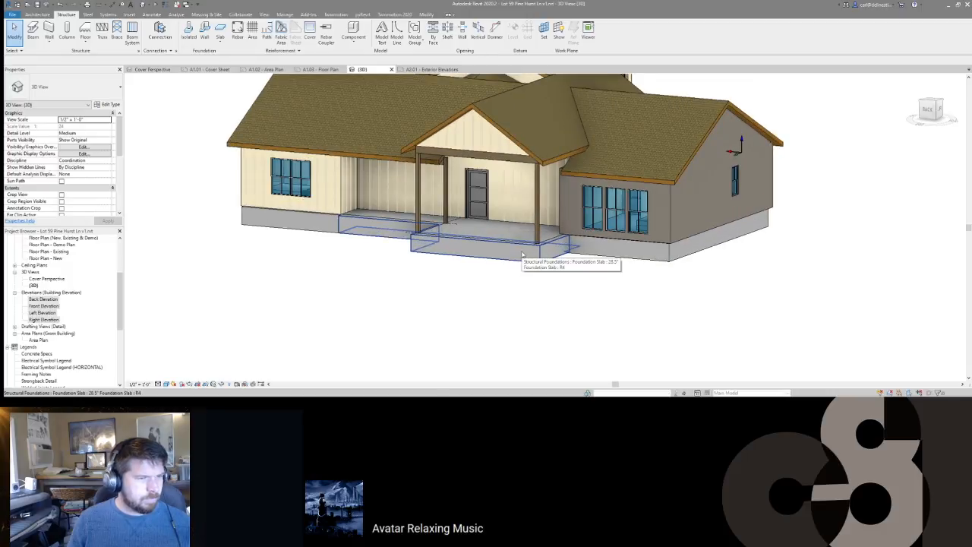
Step: Orbit the 3D view to a low frontal angle and select the porch foundation slab
{"action": "left_click", "coordinate": [526, 254]}
{"action": "middle_click_drag", "start_coordinate": [661, 266], "coordinate": [646, 308], "text": "shift"}
{"action": "middle_click_drag", "start_coordinate": [392, 260], "coordinate": [494, 234], "text": "shift"}
{"action": "left_click", "coordinate": [449, 194]}
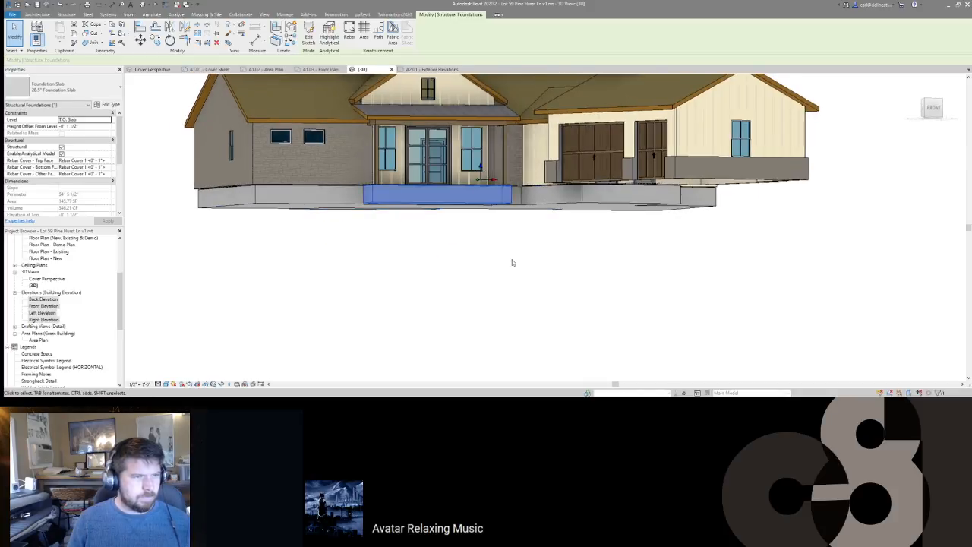
Step: Back on A1.03, start a new foundation slab and pick the garage west wall as its boundary
{"action": "left_click", "coordinate": [320, 70]}
{"action": "scroll", "coordinate": [566, 226], "scroll_direction": "down", "scroll_amount": 3}
{"action": "middle_click_drag", "start_coordinate": [685, 363], "coordinate": [607, 319]}
{"action": "key", "text": "e"}
{"action": "key", "text": "b"}
{"action": "left_click", "coordinate": [387, 41]}
{"action": "middle_click_drag", "start_coordinate": [477, 306], "coordinate": [420, 209]}
{"action": "scroll", "coordinate": [499, 195], "scroll_direction": "up", "scroll_amount": 2}
{"action": "left_click", "coordinate": [471, 202]}
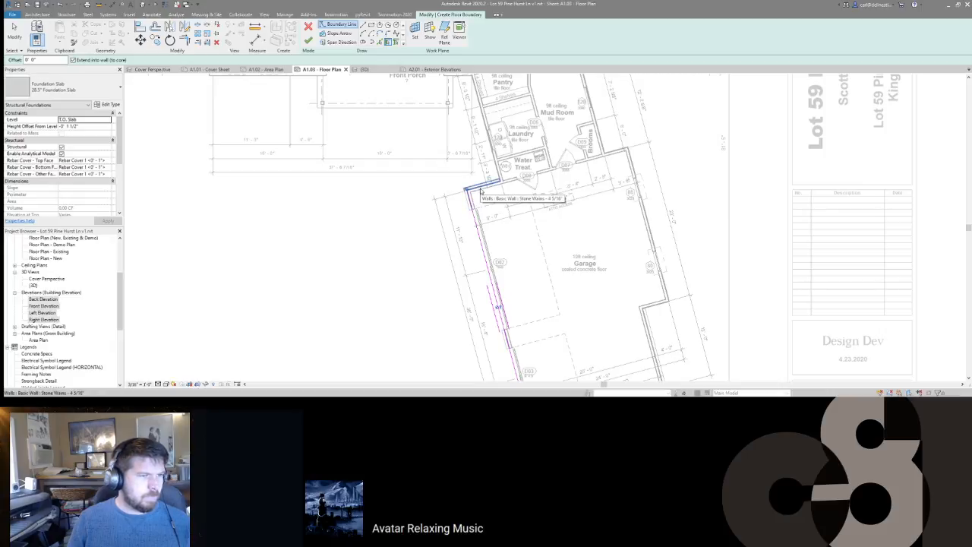
Step: Pick the garage's right, bottom and top-left walls as slab boundary lines
{"action": "left_click", "coordinate": [657, 236]}
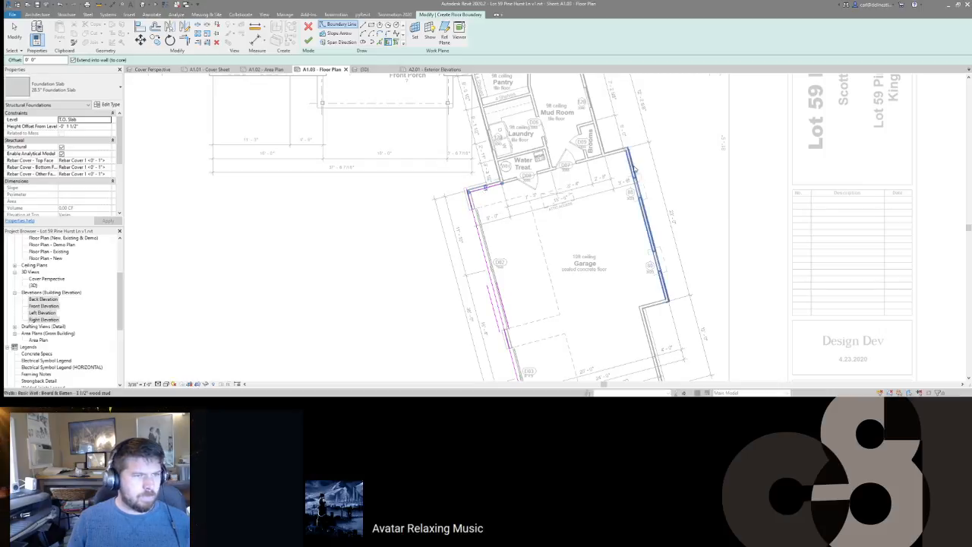
{"action": "left_click", "coordinate": [655, 307]}
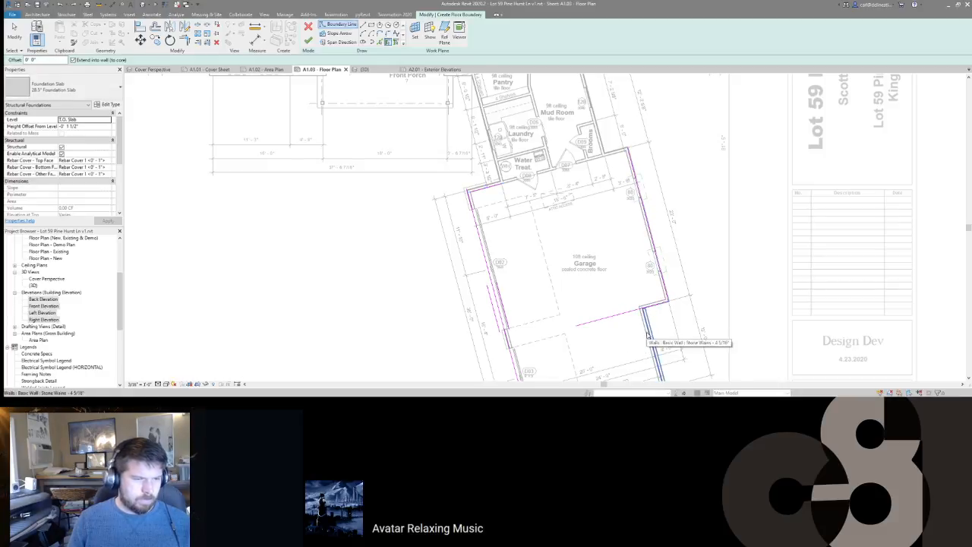
{"action": "scroll", "coordinate": [646, 338], "scroll_direction": "up", "scroll_amount": 3}
{"action": "middle_click_drag", "start_coordinate": [596, 334], "coordinate": [645, 170]}
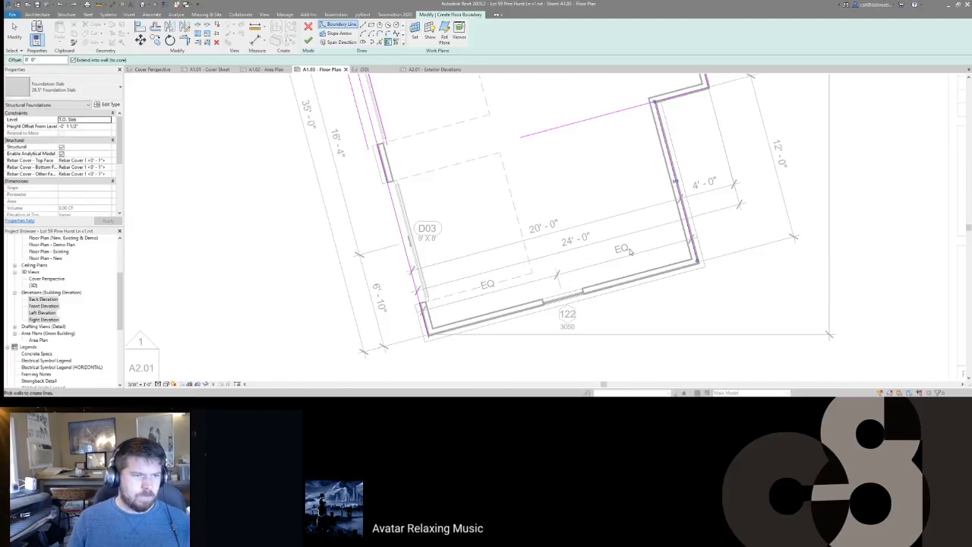
{"action": "left_click", "coordinate": [607, 290]}
{"action": "scroll", "coordinate": [608, 289], "scroll_direction": "down", "scroll_amount": 2}
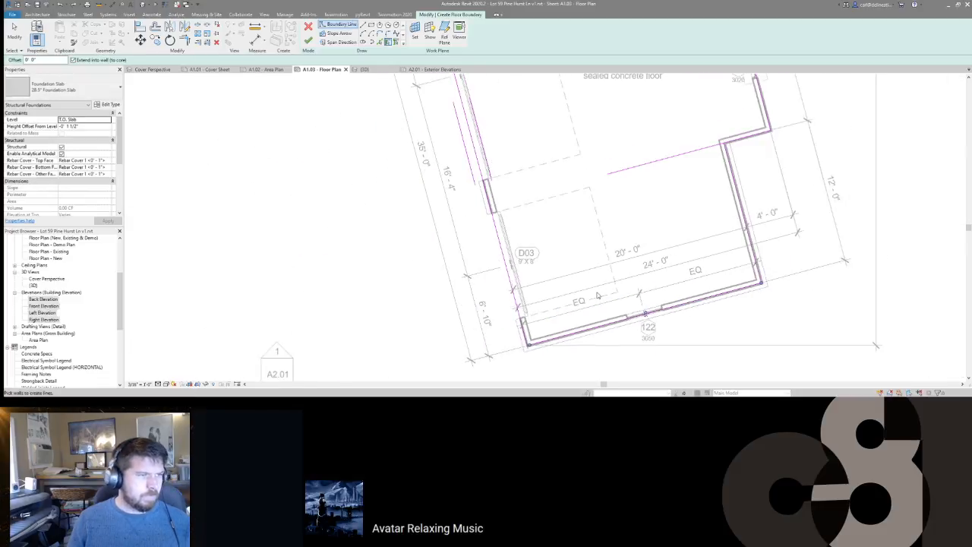
{"action": "middle_click_drag", "start_coordinate": [584, 186], "coordinate": [671, 334]}
{"action": "scroll", "coordinate": [600, 198], "scroll_direction": "up", "scroll_amount": 2}
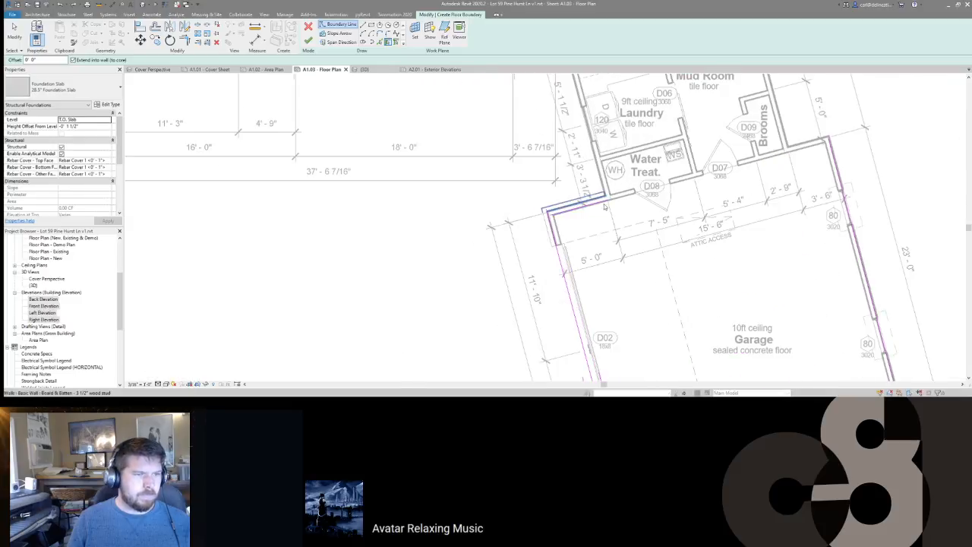
{"action": "left_click", "coordinate": [600, 198]}
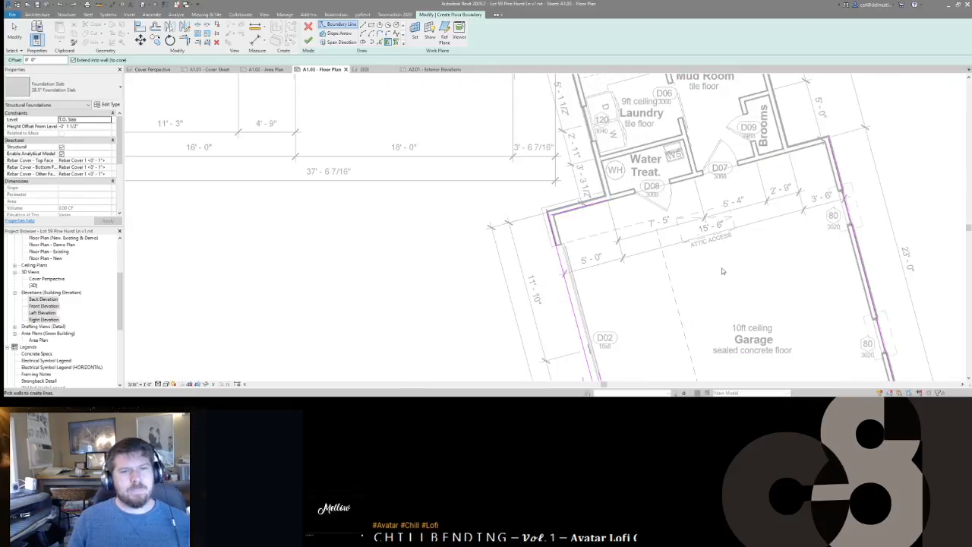
Step: Delete the existing garage boundary lines and switch back to Pick Walls
{"action": "scroll", "coordinate": [722, 271], "scroll_direction": "down", "scroll_amount": 3}
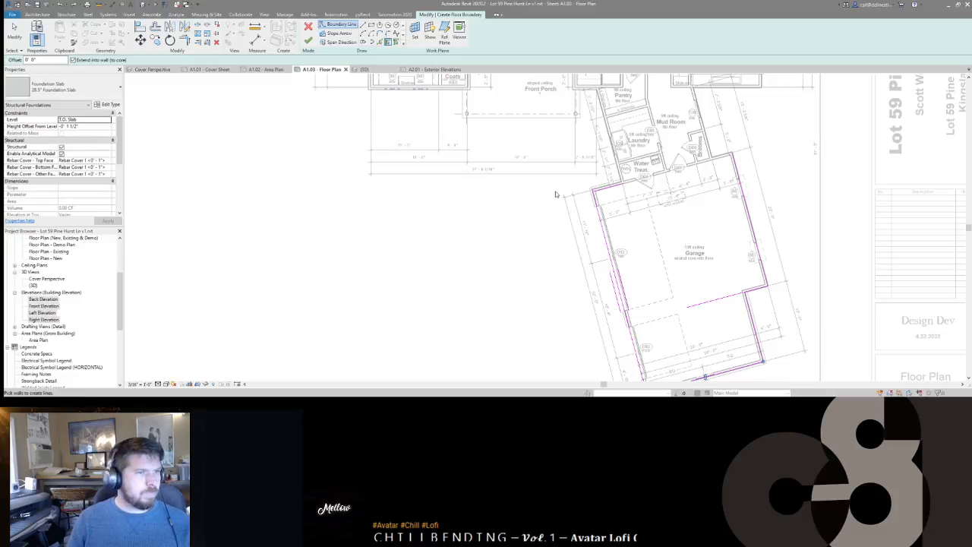
{"action": "scroll", "coordinate": [739, 290], "scroll_direction": "down", "scroll_amount": 2}
{"action": "left_click_drag", "start_coordinate": [801, 373], "coordinate": [800, 373]}
{"action": "key", "text": "Delete"}
{"action": "left_click", "coordinate": [388, 43]}
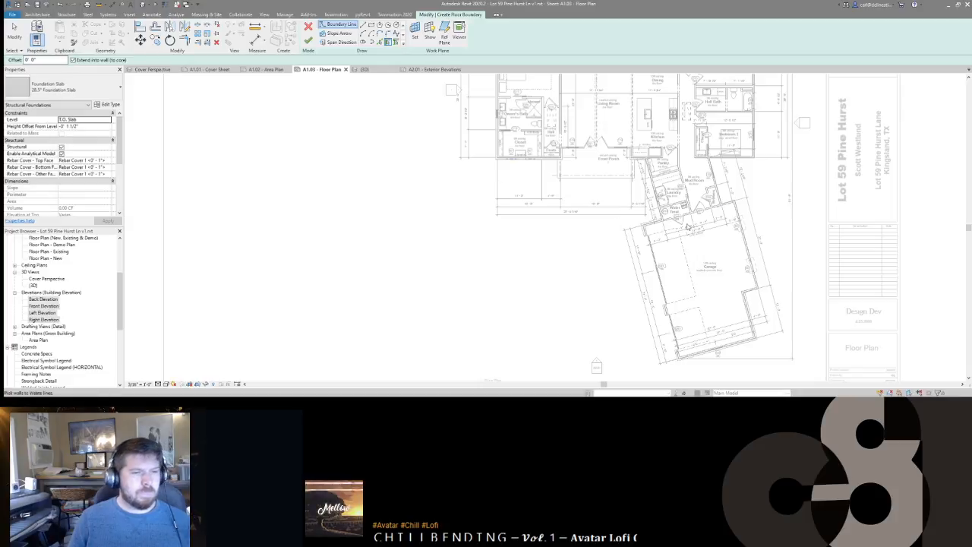
Step: Re-pick the Water Treat., left, bottom, right and top garage walls as the boundary
{"action": "scroll", "coordinate": [657, 220], "scroll_direction": "up", "scroll_amount": 4}
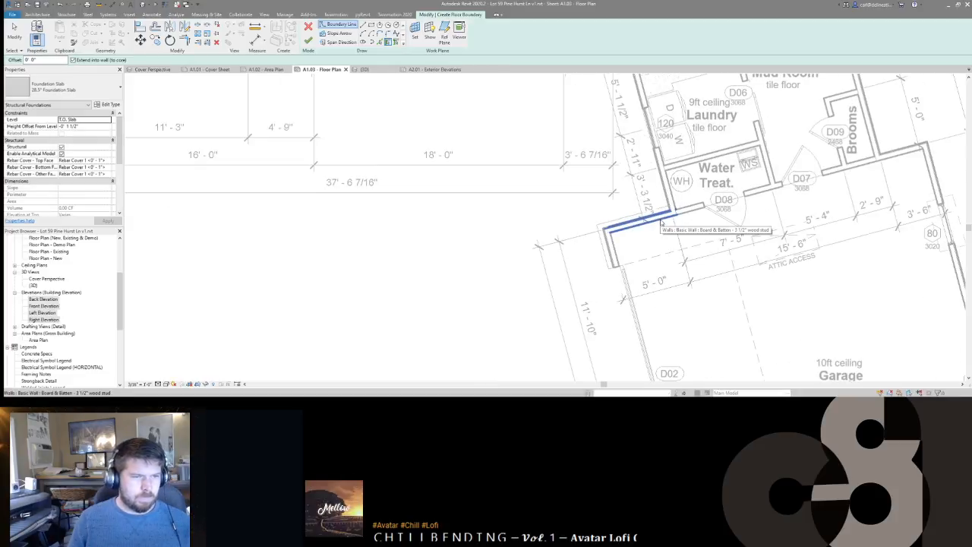
{"action": "left_click", "coordinate": [649, 222]}
{"action": "left_click", "coordinate": [615, 253]}
{"action": "scroll", "coordinate": [606, 212], "scroll_direction": "down", "scroll_amount": 5}
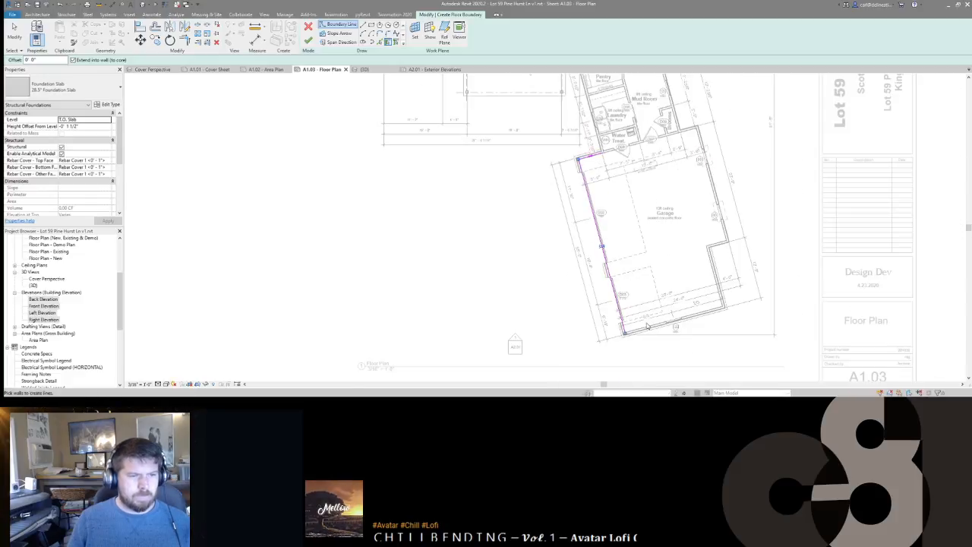
{"action": "scroll", "coordinate": [647, 325], "scroll_direction": "up", "scroll_amount": 4}
{"action": "left_click", "coordinate": [692, 314]}
{"action": "left_click", "coordinate": [765, 211]}
{"action": "left_click", "coordinate": [770, 185]}
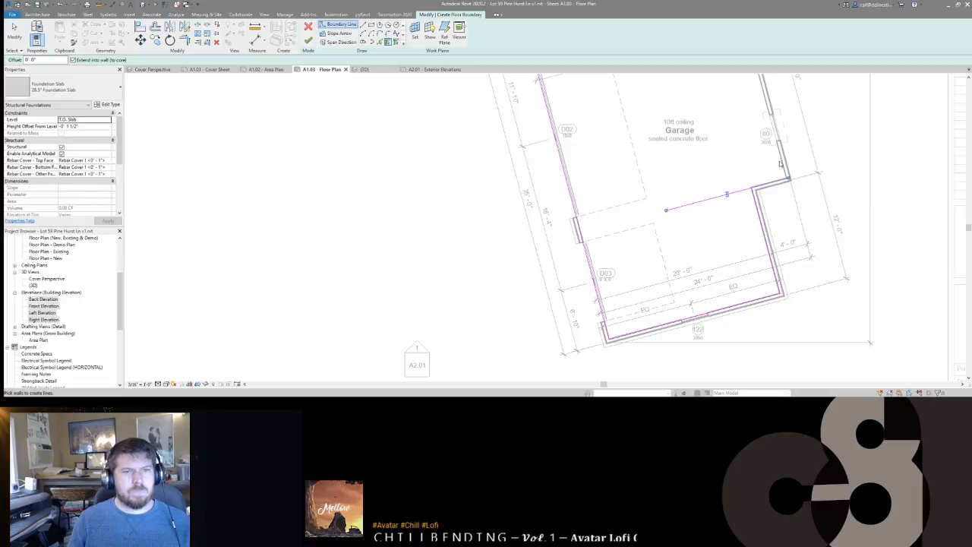
{"action": "middle_click_drag", "start_coordinate": [701, 147], "coordinate": [760, 289]}
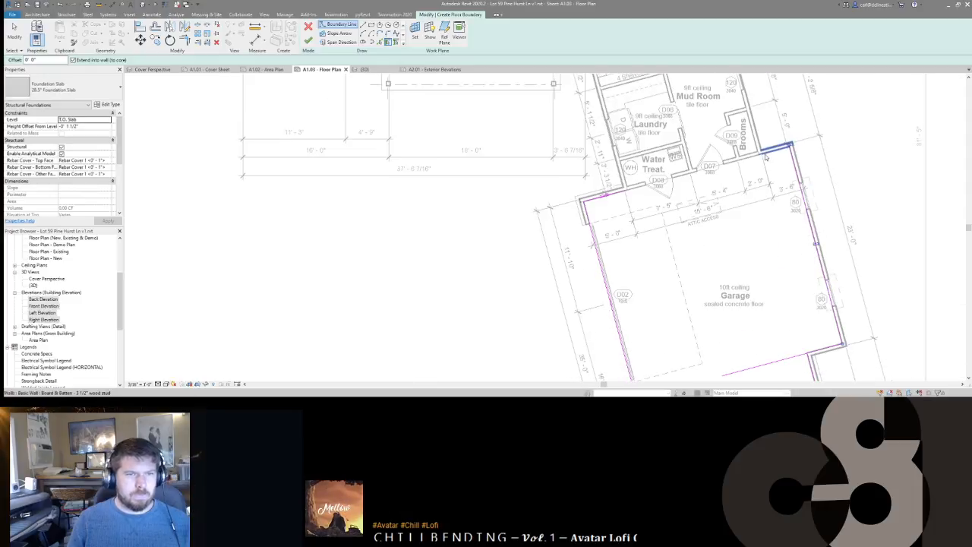
{"action": "left_click", "coordinate": [766, 157]}
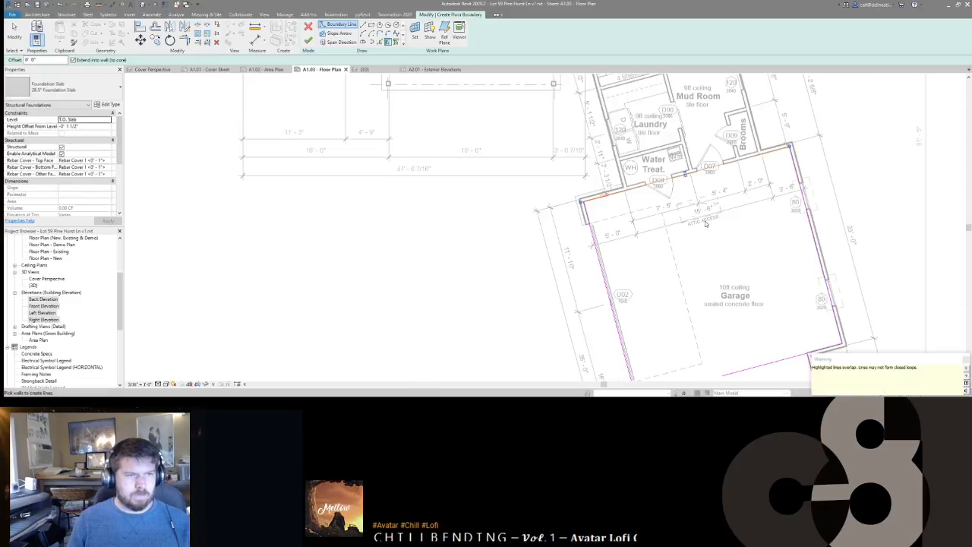
Step: Use Trim/Extend to Corner (TR) to close the top-right, notch and bottom-left boundary corners
{"action": "key", "text": "t"}
{"action": "key", "text": "r"}
{"action": "left_click", "coordinate": [610, 197]}
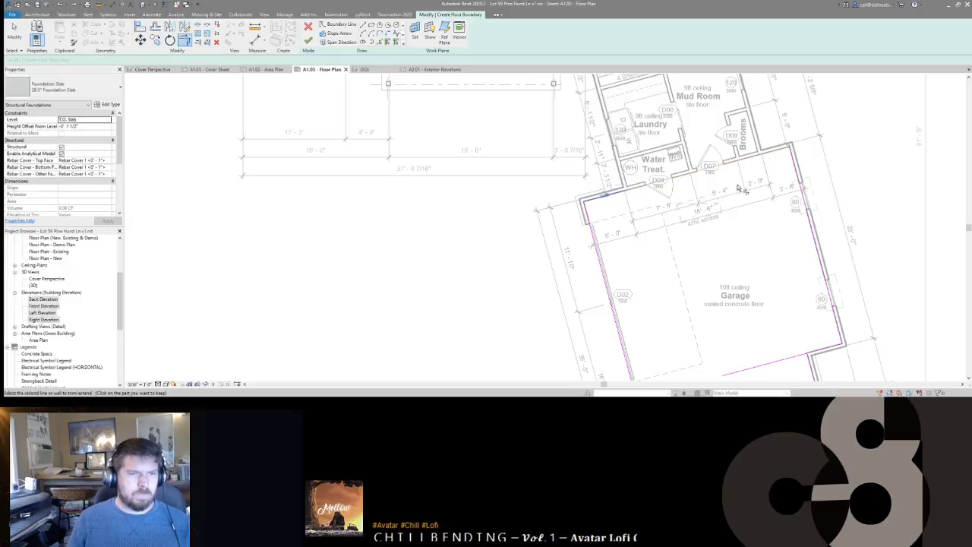
{"action": "left_click", "coordinate": [798, 173]}
{"action": "middle_click_drag", "start_coordinate": [762, 298], "coordinate": [752, 213]}
{"action": "left_click", "coordinate": [801, 261]}
{"action": "middle_click_drag", "start_coordinate": [777, 325], "coordinate": [810, 264]}
{"action": "left_click", "coordinate": [735, 321]}
{"action": "left_click", "coordinate": [682, 242]}
{"action": "middle_click_drag", "start_coordinate": [699, 226], "coordinate": [739, 344]}
{"action": "middle_click_drag", "start_coordinate": [748, 266], "coordinate": [681, 261]}
{"action": "scroll", "coordinate": [675, 255], "scroll_direction": "down", "scroll_amount": 1}
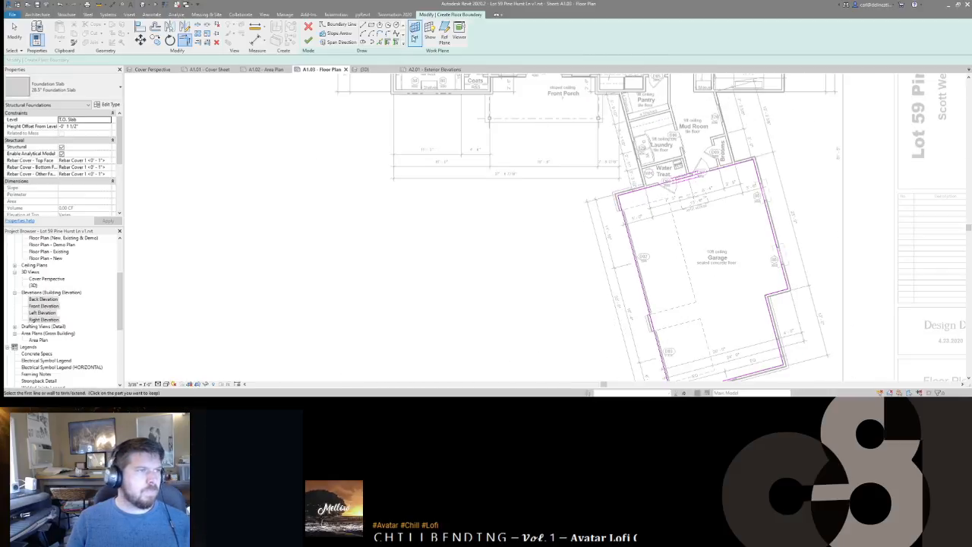
Step: Pick boundary lines along the outer wall faces at the Water Treat. corner and upper-left walls
{"action": "left_click", "coordinate": [380, 42]}
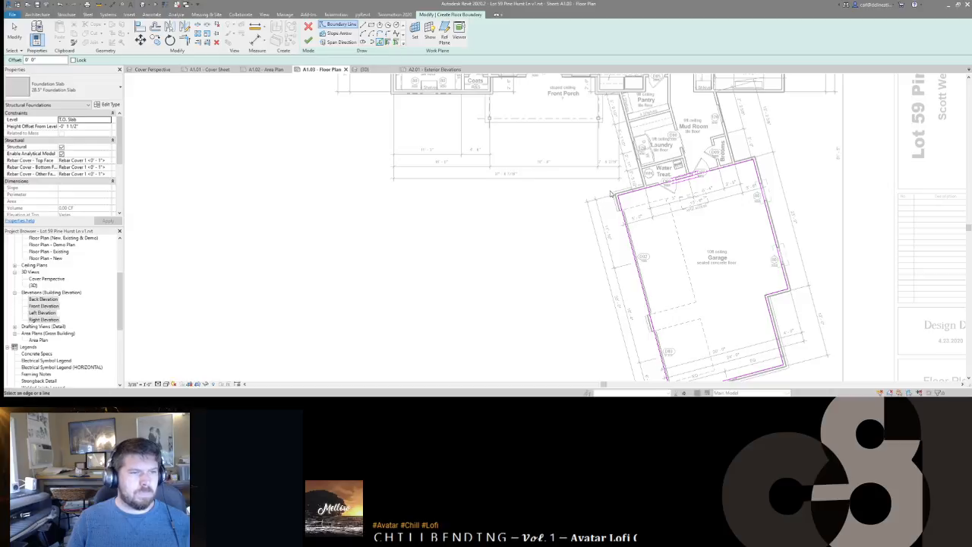
{"action": "scroll", "coordinate": [610, 194], "scroll_direction": "up", "scroll_amount": 8}
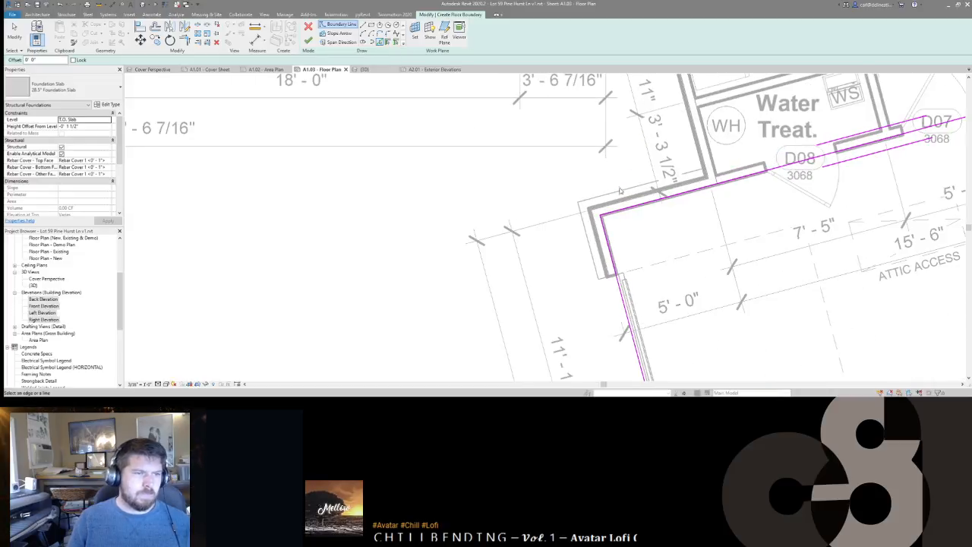
{"action": "key", "text": "Tab"}
{"action": "key", "text": "Tab"}
{"action": "key", "text": "Tab"}
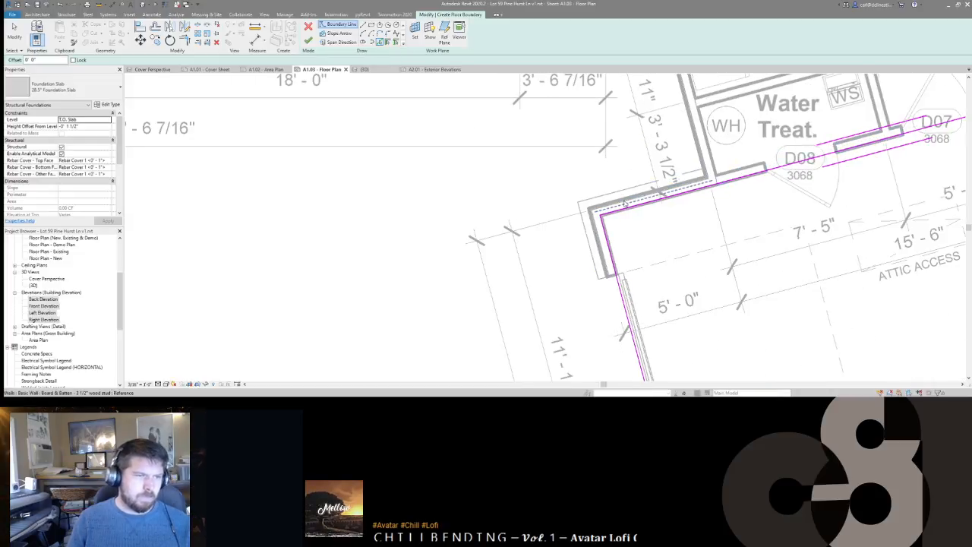
{"action": "left_click", "coordinate": [624, 202]}
{"action": "scroll", "coordinate": [624, 203], "scroll_direction": "up", "scroll_amount": 2}
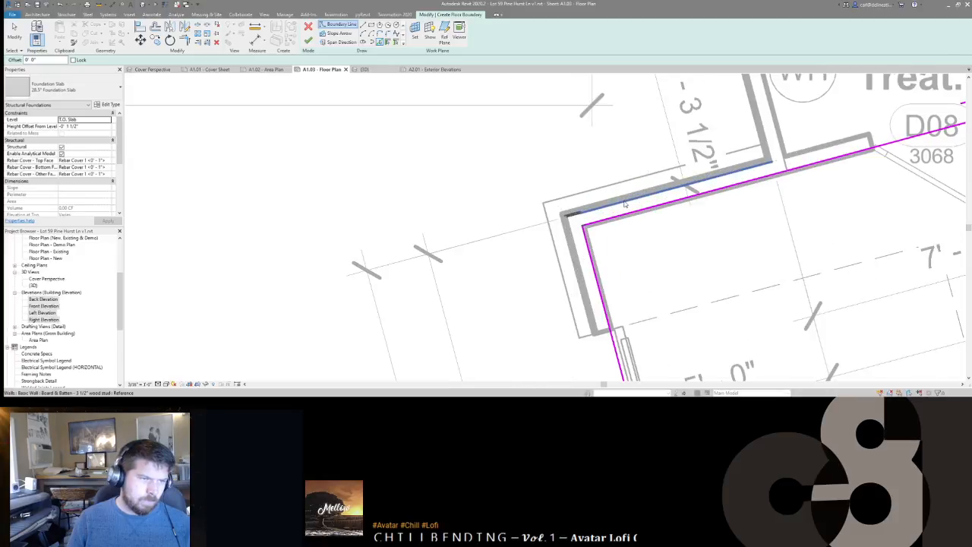
{"action": "key", "text": "Tab"}
{"action": "key", "text": "Tab"}
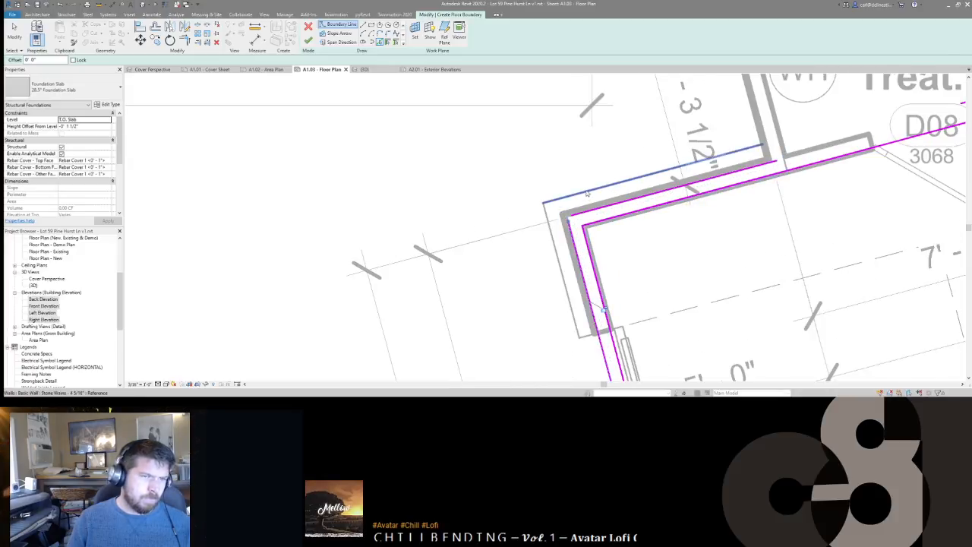
{"action": "left_click", "coordinate": [655, 168]}
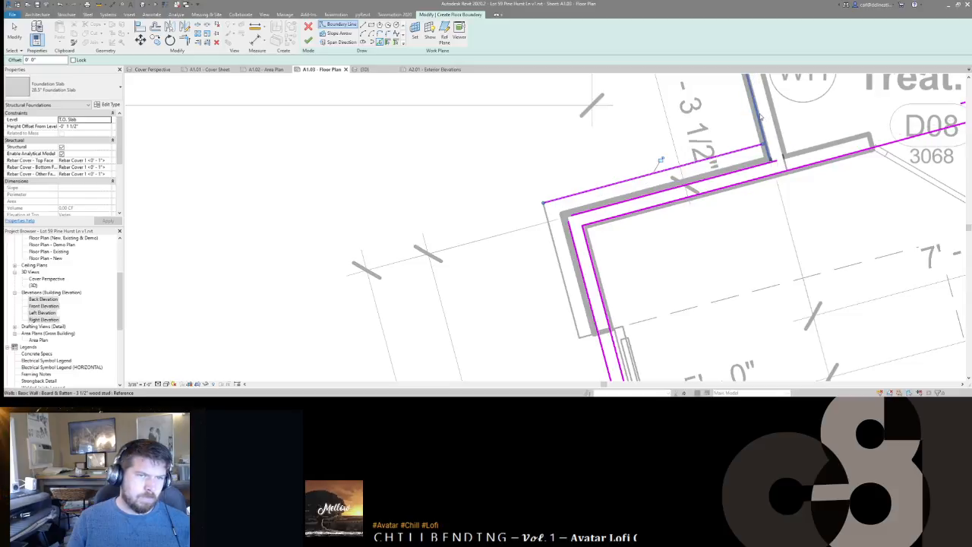
{"action": "left_click", "coordinate": [760, 115]}
{"action": "left_click", "coordinate": [559, 267]}
Step: Add boundary lines along the garage's left wall, lower-left corner and bottom wall edge
{"action": "middle_click_drag", "start_coordinate": [560, 297], "coordinate": [552, 194]}
{"action": "scroll", "coordinate": [551, 193], "scroll_direction": "down", "scroll_amount": 2}
{"action": "scroll", "coordinate": [562, 216], "scroll_direction": "up", "scroll_amount": 2}
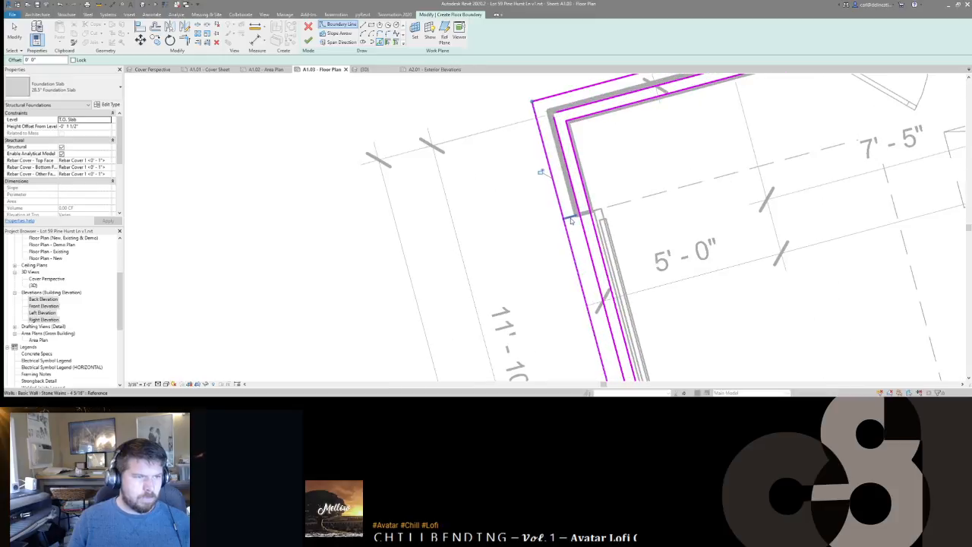
{"action": "middle_click_drag", "start_coordinate": [549, 289], "coordinate": [549, 155]}
{"action": "scroll", "coordinate": [553, 179], "scroll_direction": "down", "scroll_amount": 5}
{"action": "scroll", "coordinate": [595, 287], "scroll_direction": "down", "scroll_amount": 2}
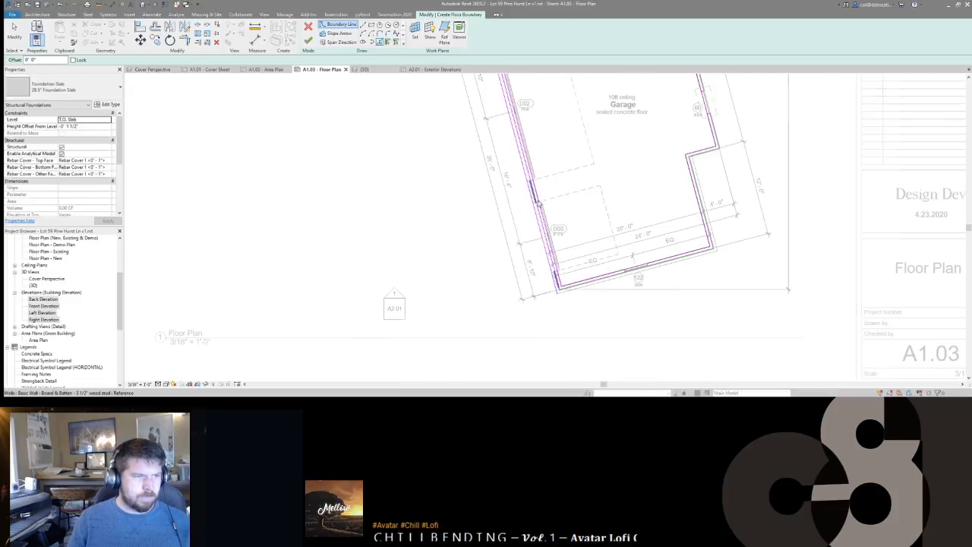
{"action": "scroll", "coordinate": [537, 154], "scroll_direction": "up", "scroll_amount": 6}
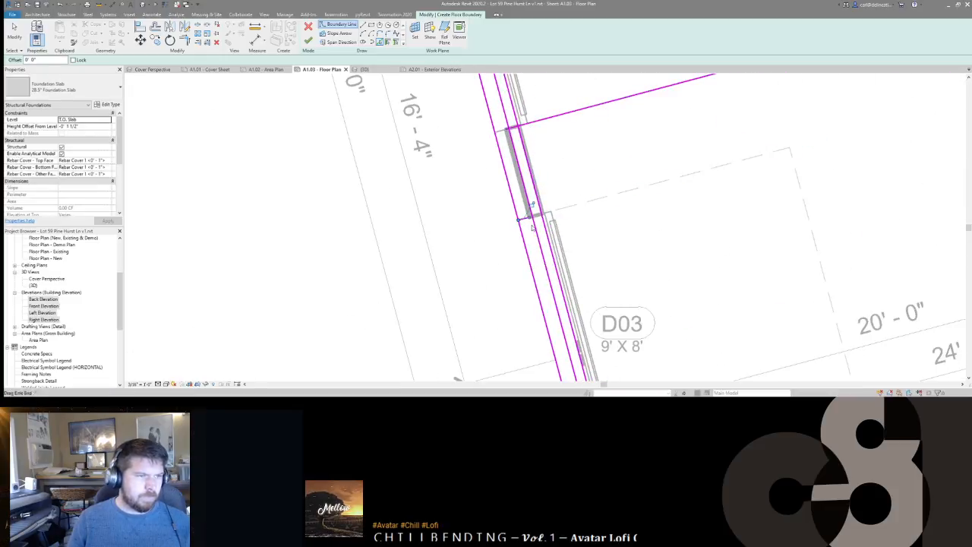
{"action": "middle_click_drag", "start_coordinate": [601, 232], "coordinate": [570, 104]}
{"action": "scroll", "coordinate": [571, 104], "scroll_direction": "down", "scroll_amount": 1}
{"action": "scroll", "coordinate": [571, 283], "scroll_direction": "up", "scroll_amount": 1}
{"action": "left_click", "coordinate": [589, 266]}
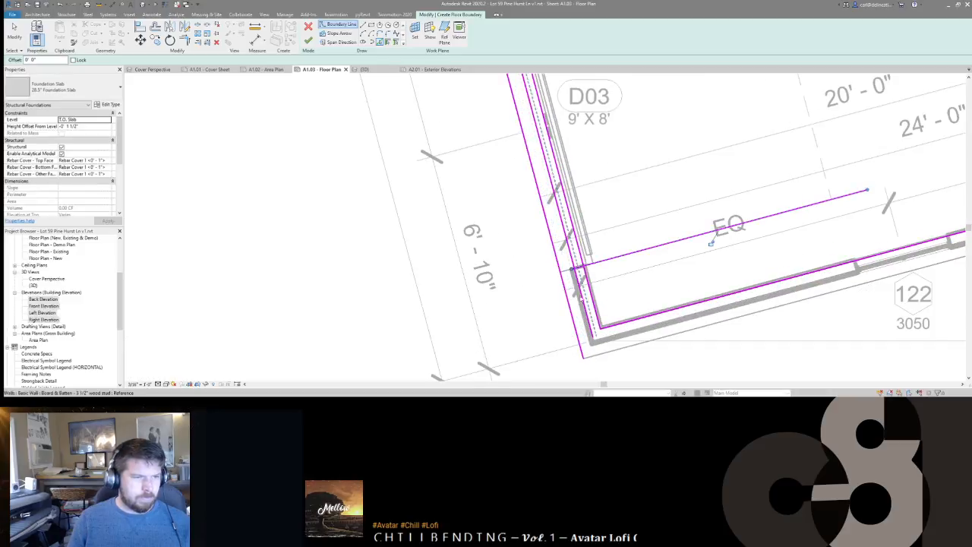
{"action": "scroll", "coordinate": [519, 195], "scroll_direction": "down", "scroll_amount": 1}
{"action": "middle_click_drag", "start_coordinate": [519, 195], "coordinate": [514, 184]}
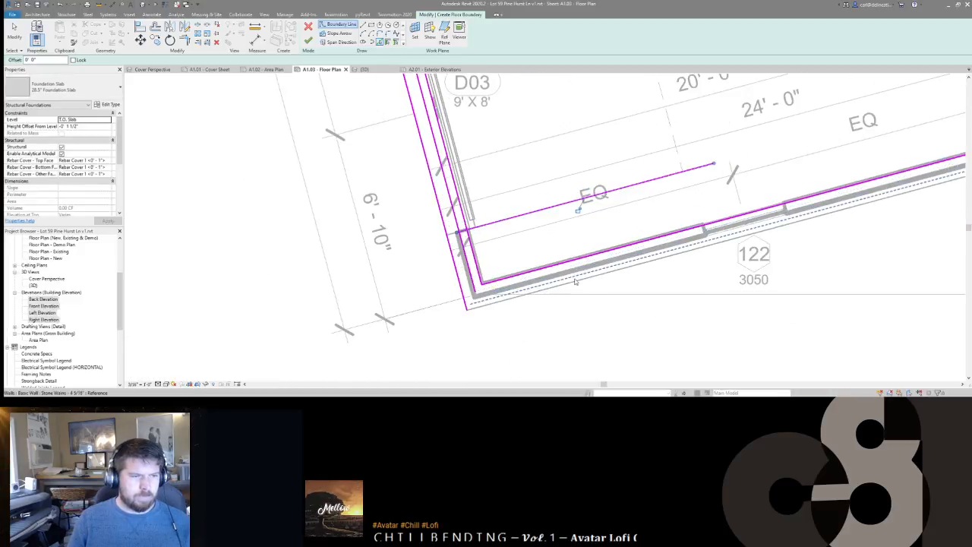
{"action": "left_click", "coordinate": [577, 282]}
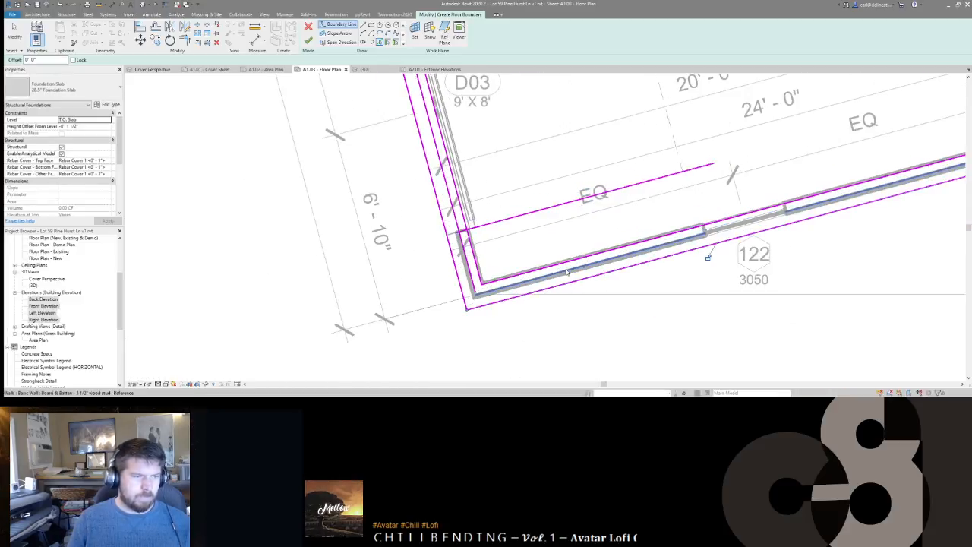
Step: Add the reference line along the garage's right wall as a boundary line
{"action": "middle_click_drag", "start_coordinate": [788, 207], "coordinate": [501, 324]}
{"action": "key", "text": "Tab"}
{"action": "key", "text": "Tab"}
{"action": "key", "text": "Tab"}
{"action": "key", "text": "Tab"}
{"action": "key", "text": "Tab"}
{"action": "key", "text": "Tab"}
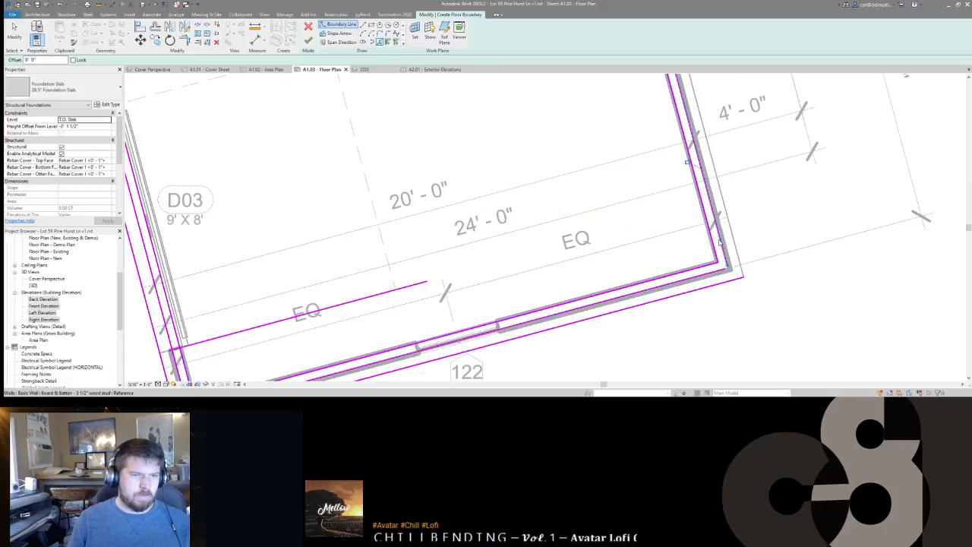
{"action": "scroll", "coordinate": [786, 301], "scroll_direction": "down", "scroll_amount": 5}
{"action": "scroll", "coordinate": [721, 254], "scroll_direction": "up", "scroll_amount": 8}
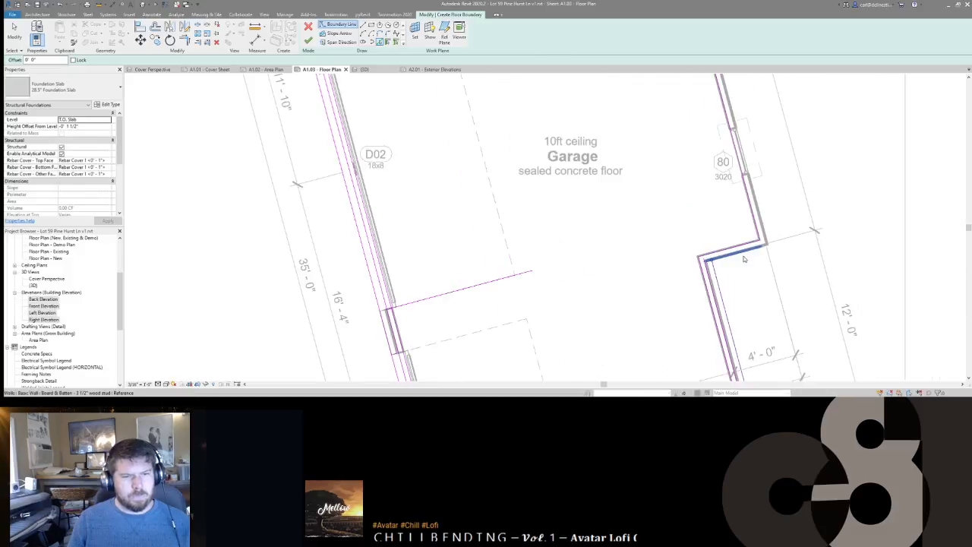
{"action": "key", "text": "Tab"}
{"action": "key", "text": "Tab"}
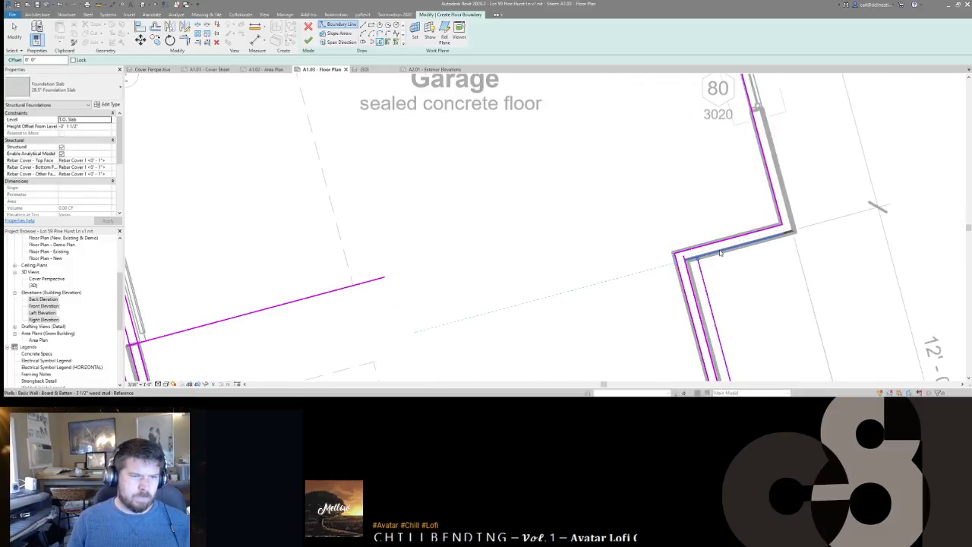
{"action": "left_click", "coordinate": [720, 253]}
{"action": "middle_click_drag", "start_coordinate": [722, 286], "coordinate": [689, 112]}
Step: Trim the extra horizontal boundary line with TR so it meets the side wall corner
{"action": "key", "text": "t"}
{"action": "key", "text": "r"}
{"action": "left_click", "coordinate": [689, 177]}
{"action": "left_click", "coordinate": [681, 166]}
{"action": "left_click", "coordinate": [681, 165]}
{"action": "left_click", "coordinate": [679, 190]}
{"action": "scroll", "coordinate": [687, 105], "scroll_direction": "down", "scroll_amount": 2}
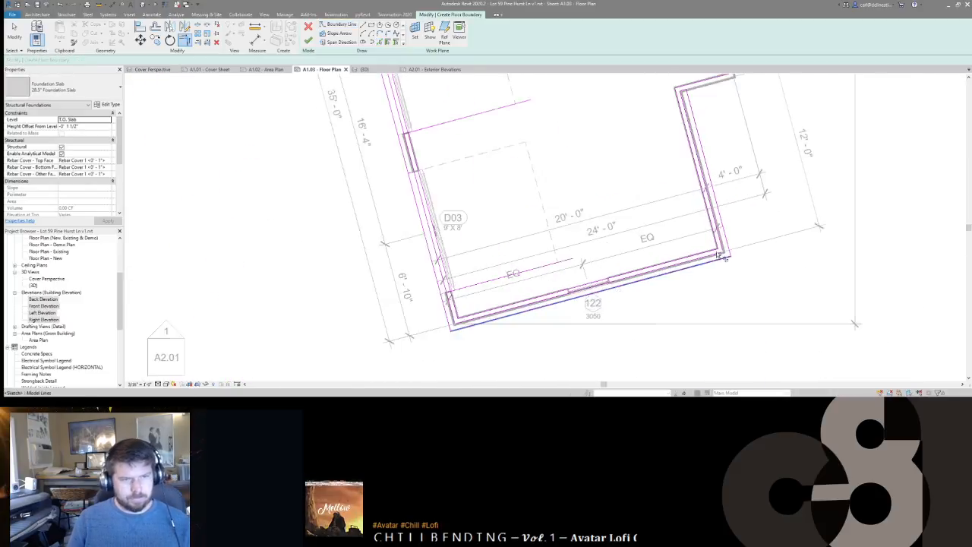
{"action": "scroll", "coordinate": [726, 256], "scroll_direction": "up", "scroll_amount": 2}
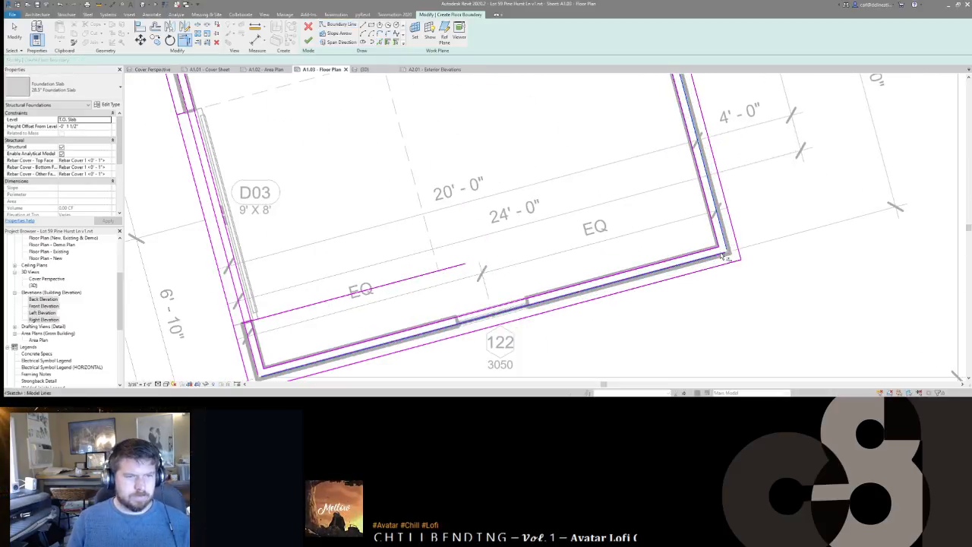
{"action": "middle_click_drag", "start_coordinate": [442, 254], "coordinate": [717, 168]}
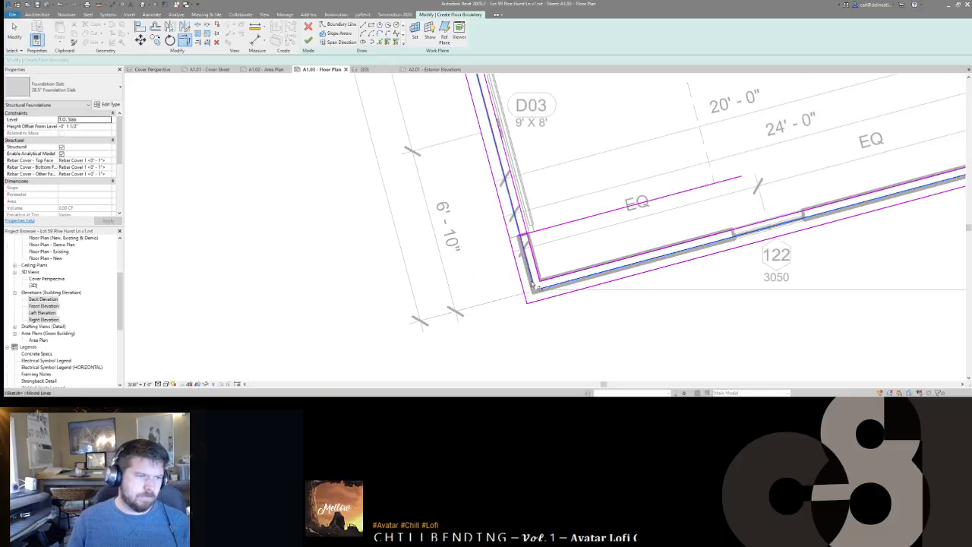
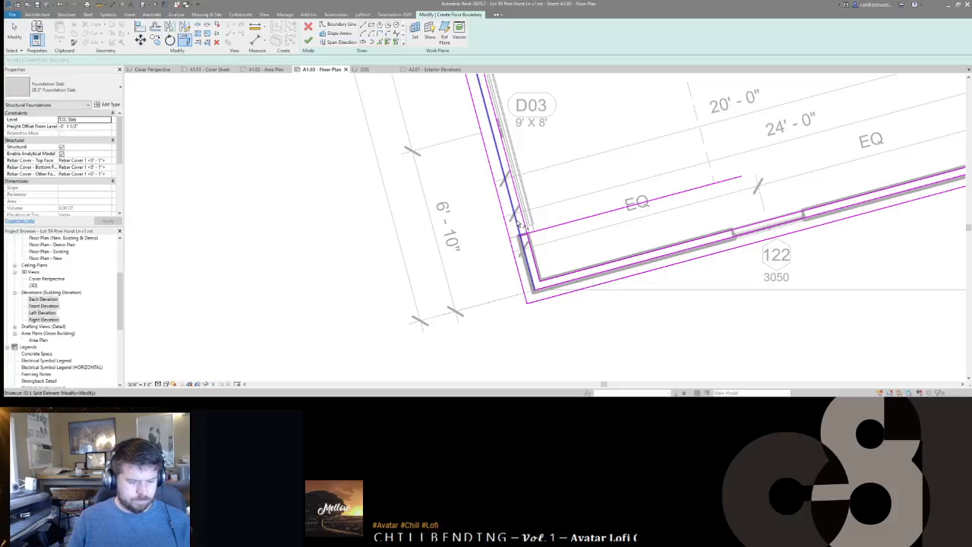
Step: Trim the boundary line beside the EQ dimension to a corner at D03, unjoining elements when prompted
{"action": "key", "text": "l"}
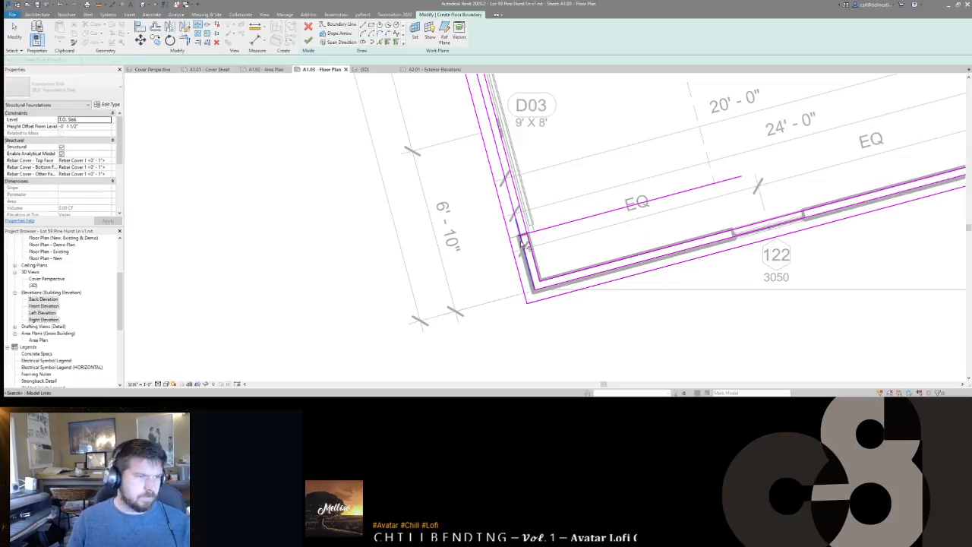
{"action": "key", "text": "t"}
{"action": "key", "text": "r"}
{"action": "left_click", "coordinate": [522, 247]}
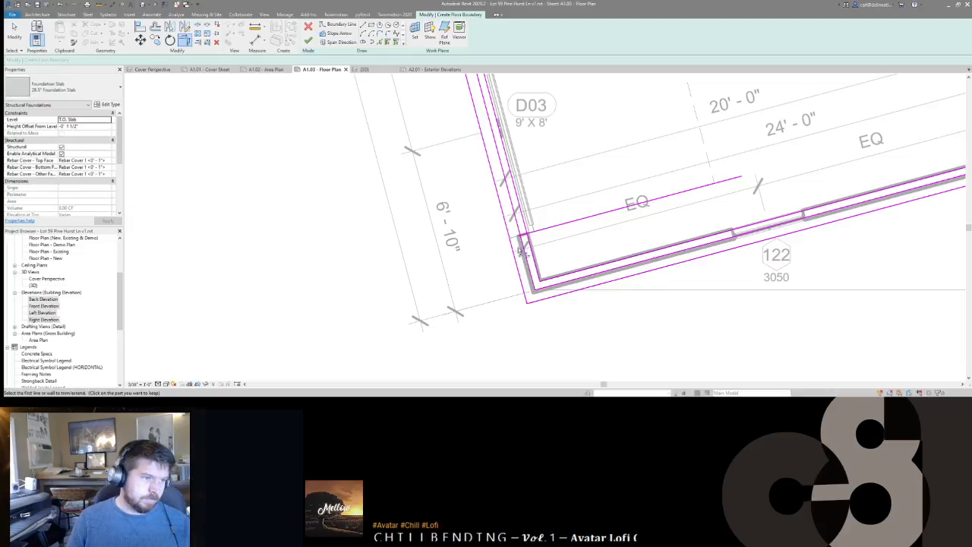
{"action": "left_click", "coordinate": [520, 253]}
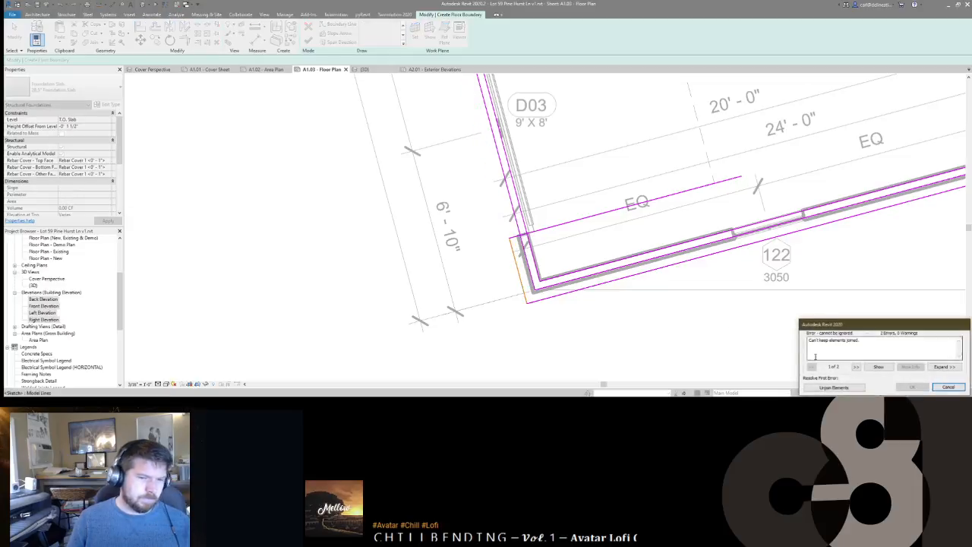
{"action": "left_click", "coordinate": [833, 387]}
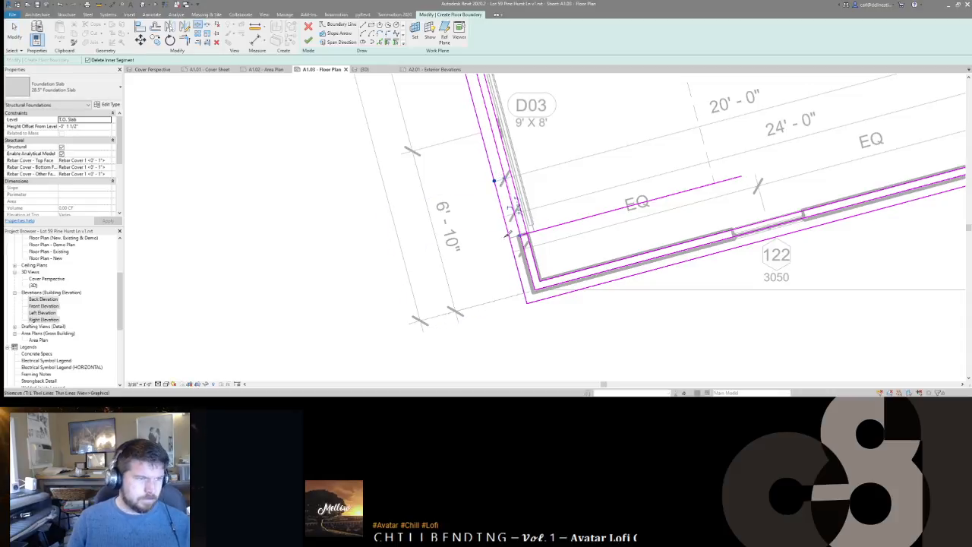
{"action": "left_click", "coordinate": [546, 233]}
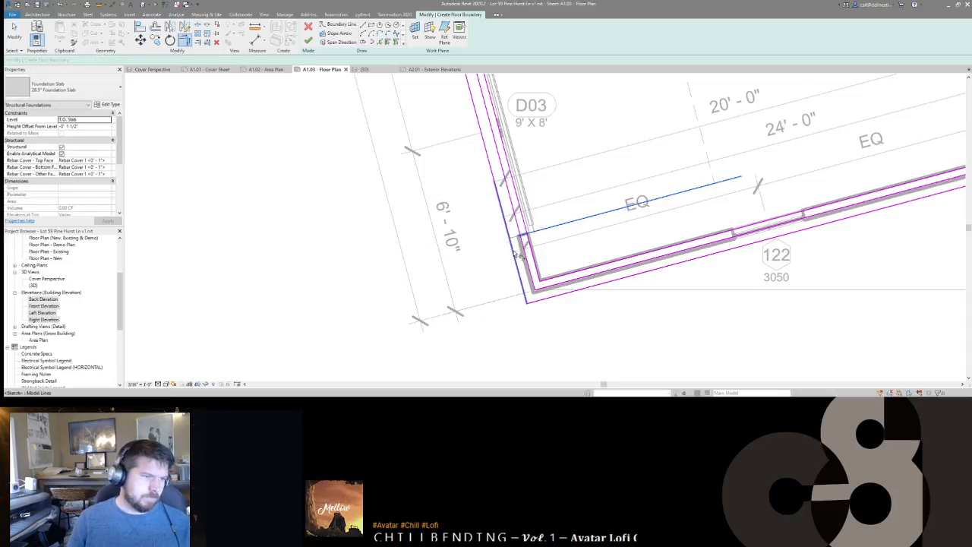
{"action": "left_click", "coordinate": [519, 245]}
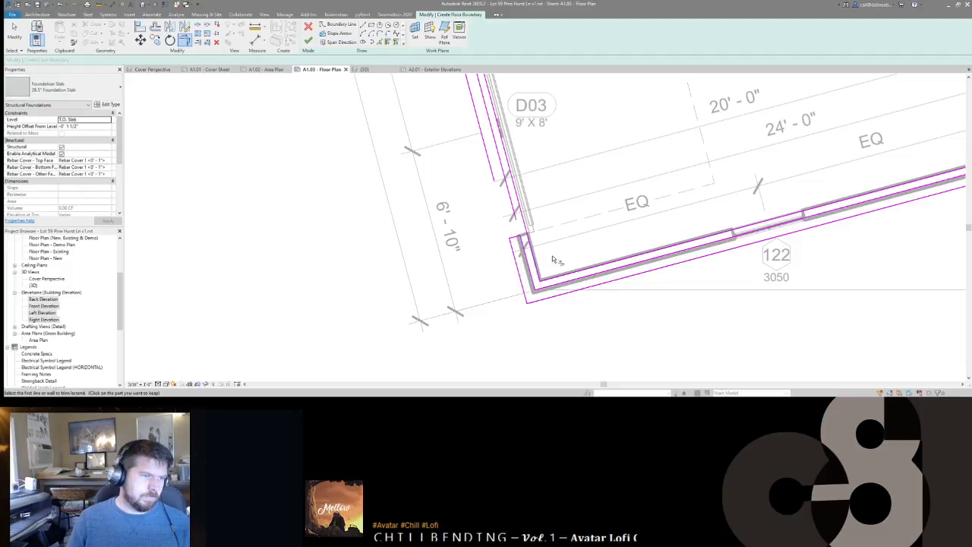
Step: Trim the outer boundary lines to the jog corner near D03
{"action": "middle_click_drag", "start_coordinate": [544, 224], "coordinate": [620, 284]}
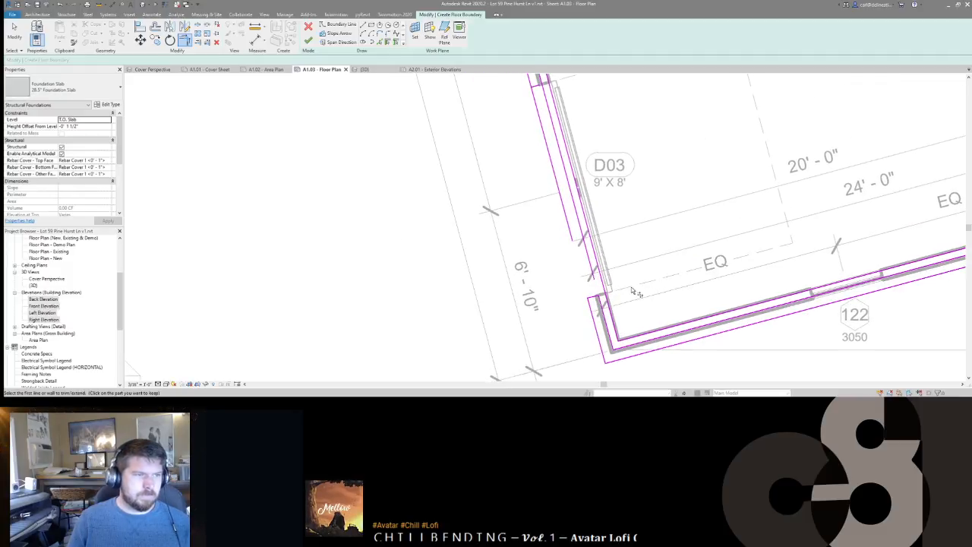
{"action": "middle_click_drag", "start_coordinate": [546, 122], "coordinate": [582, 224]}
{"action": "scroll", "coordinate": [581, 223], "scroll_direction": "up", "scroll_amount": 1}
{"action": "left_click", "coordinate": [562, 173]}
{"action": "left_click", "coordinate": [571, 182]}
{"action": "left_click", "coordinate": [579, 187]}
{"action": "scroll", "coordinate": [574, 218], "scroll_direction": "down", "scroll_amount": 5}
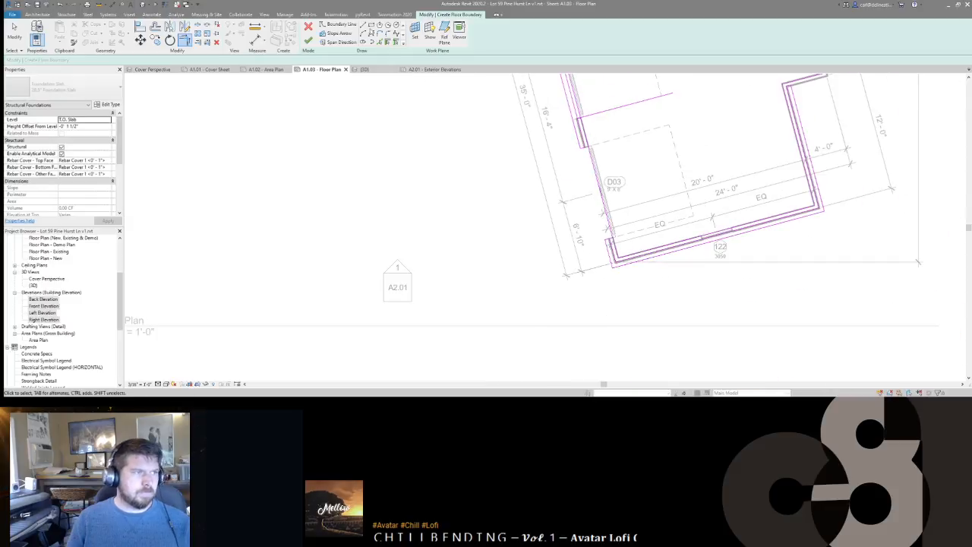
{"action": "key", "text": "Escape"}
Step: Add the garage front wall line as a boundary line with Pick Lines and dismiss the overlap warning
{"action": "left_click", "coordinate": [387, 41]}
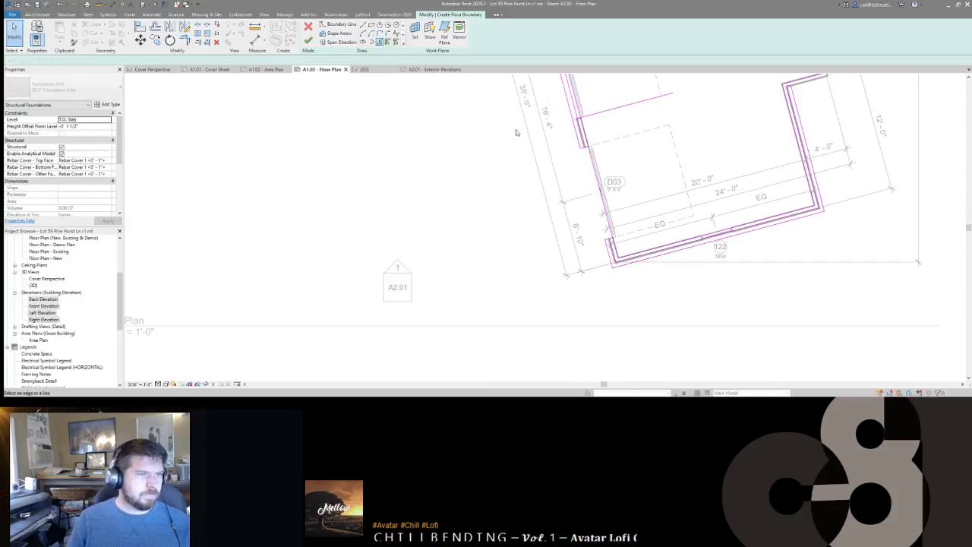
{"action": "left_click", "coordinate": [627, 233]}
{"action": "key", "text": "Escape"}
{"action": "scroll", "coordinate": [630, 236], "scroll_direction": "up", "scroll_amount": 4}
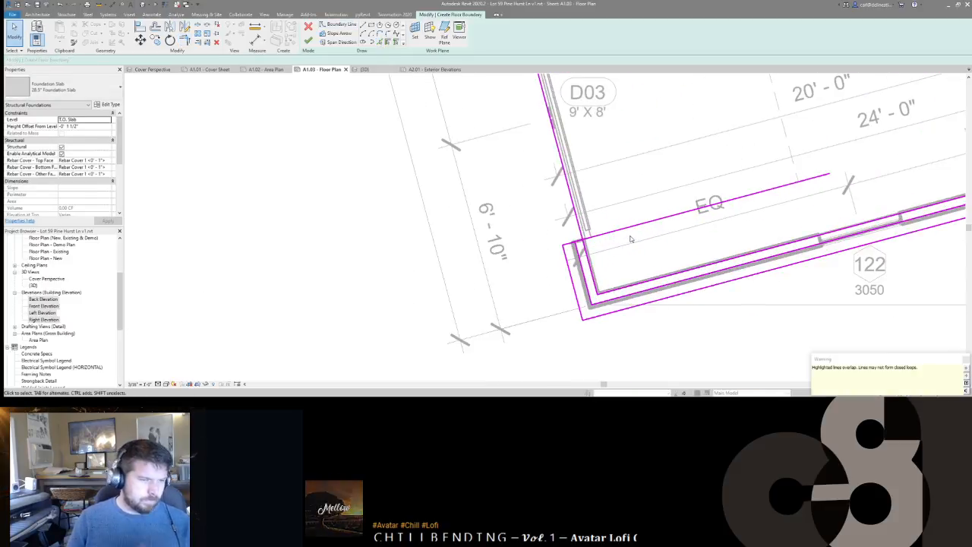
{"action": "middle_click_drag", "start_coordinate": [598, 209], "coordinate": [620, 256]}
{"action": "scroll", "coordinate": [596, 220], "scroll_direction": "down", "scroll_amount": 2}
{"action": "scroll", "coordinate": [620, 256], "scroll_direction": "up", "scroll_amount": 1}
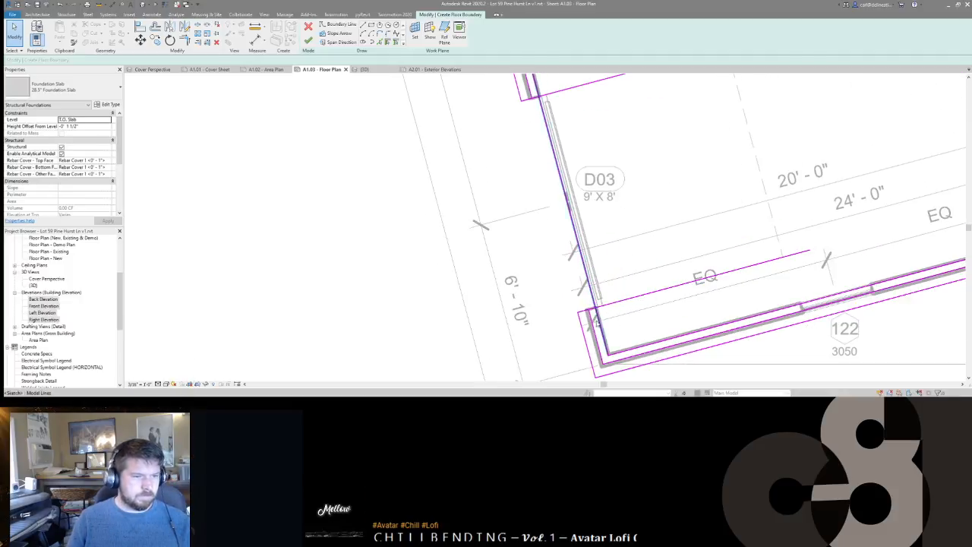
Step: Select the corner boundary line and start copying it with CO
{"action": "left_click", "coordinate": [594, 324]}
{"action": "key", "text": "c"}
{"action": "key", "text": "o"}
{"action": "left_click", "coordinate": [594, 323]}
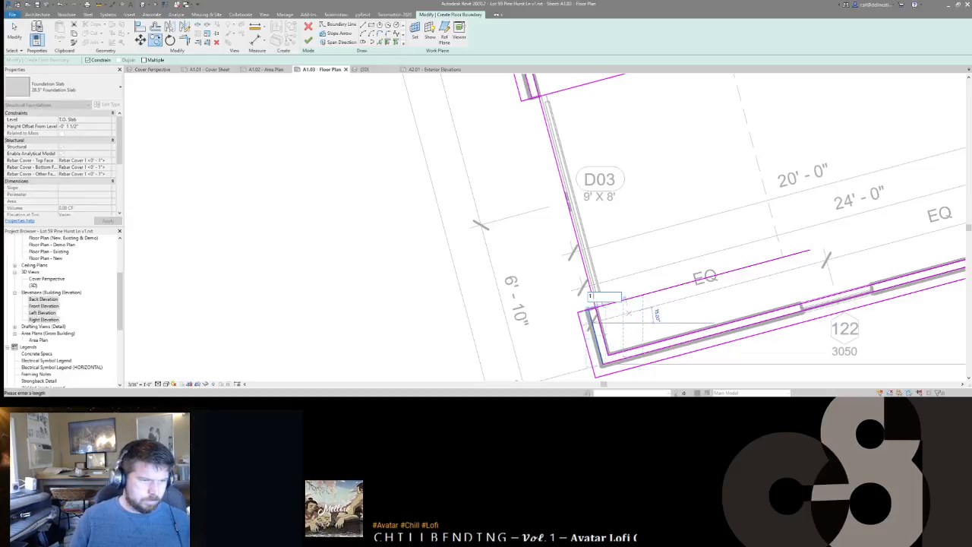
Step: Place the copied door-side line at the entered distance and trim it to corners with the adjacent lines
{"action": "key", "text": "Return"}
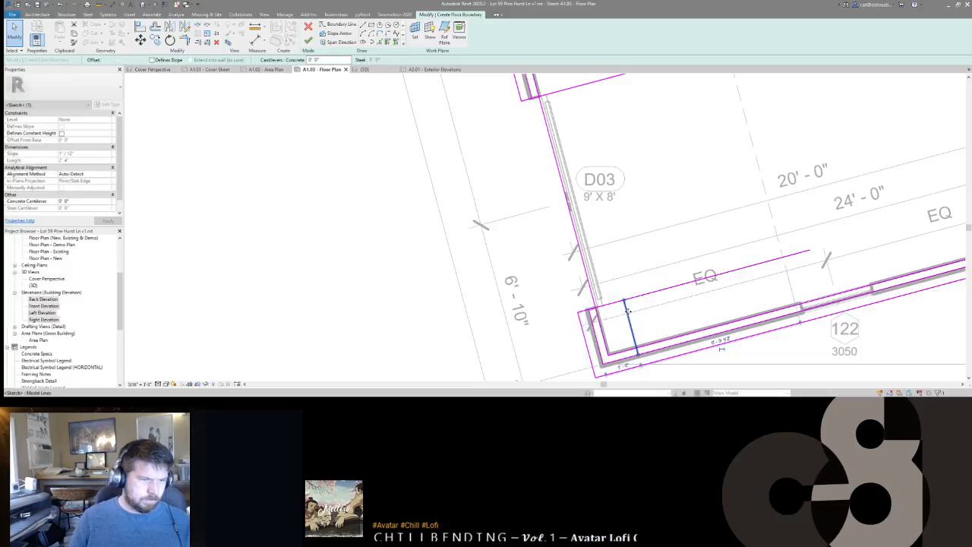
{"action": "scroll", "coordinate": [621, 292], "scroll_direction": "down", "scroll_amount": 3}
{"action": "key", "text": "Escape"}
{"action": "left_click", "coordinate": [627, 315]}
{"action": "left_click", "coordinate": [622, 284]}
{"action": "left_click", "coordinate": [622, 299]}
{"action": "scroll", "coordinate": [600, 304], "scroll_direction": "up", "scroll_amount": 4}
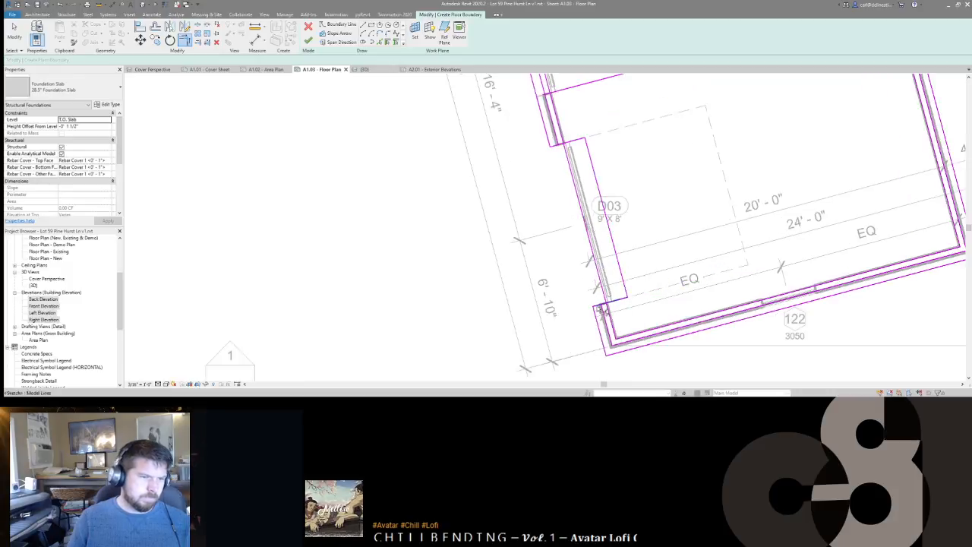
{"action": "left_click", "coordinate": [625, 299]}
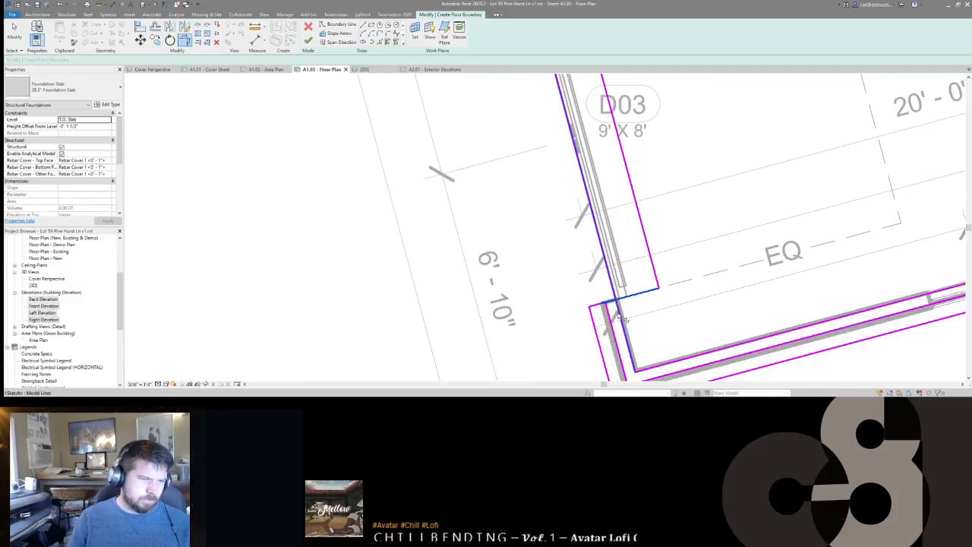
{"action": "scroll", "coordinate": [622, 318], "scroll_direction": "down", "scroll_amount": 2}
Step: Split the long boundary line at two points to remove its inner segment
{"action": "key", "text": "s"}
{"action": "key", "text": "l"}
{"action": "left_click", "coordinate": [597, 230]}
{"action": "middle_click_drag", "start_coordinate": [597, 230], "coordinate": [647, 342]}
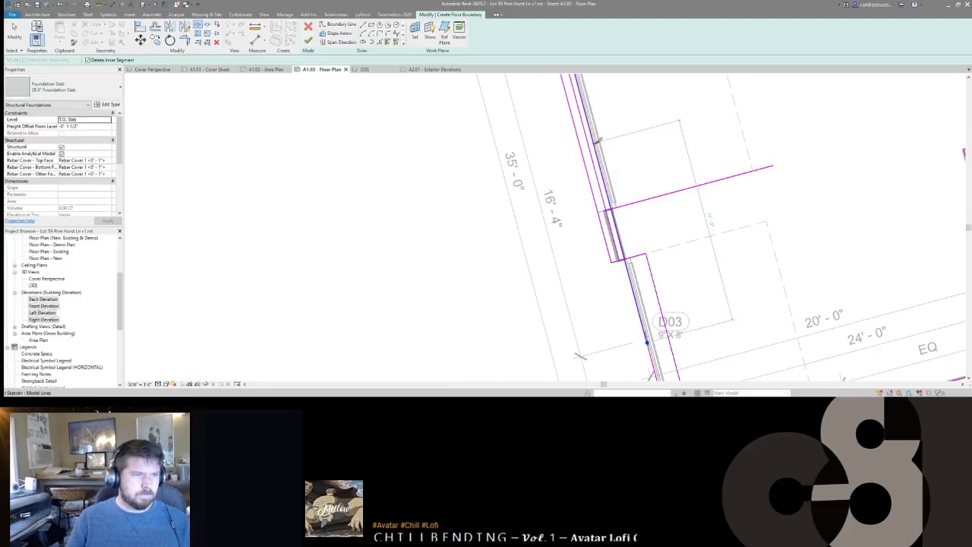
{"action": "left_click", "coordinate": [596, 145]}
{"action": "scroll", "coordinate": [596, 145], "scroll_direction": "down", "scroll_amount": 5}
{"action": "key", "text": "t"}
{"action": "key", "text": "r"}
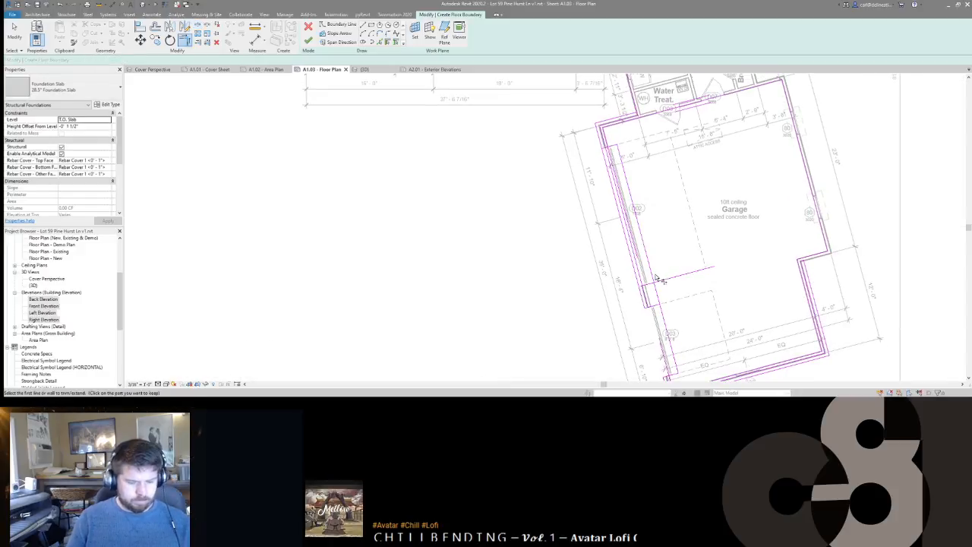
Step: Trim the left boundary line to a corner above door D03
{"action": "key", "text": "l"}
{"action": "scroll", "coordinate": [658, 289], "scroll_direction": "up", "scroll_amount": 3}
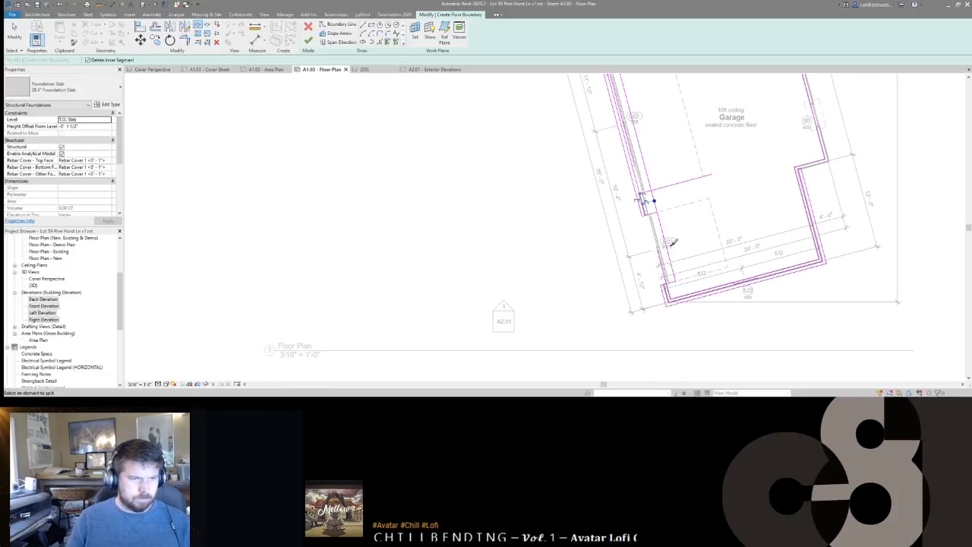
{"action": "key", "text": "t"}
{"action": "key", "text": "r"}
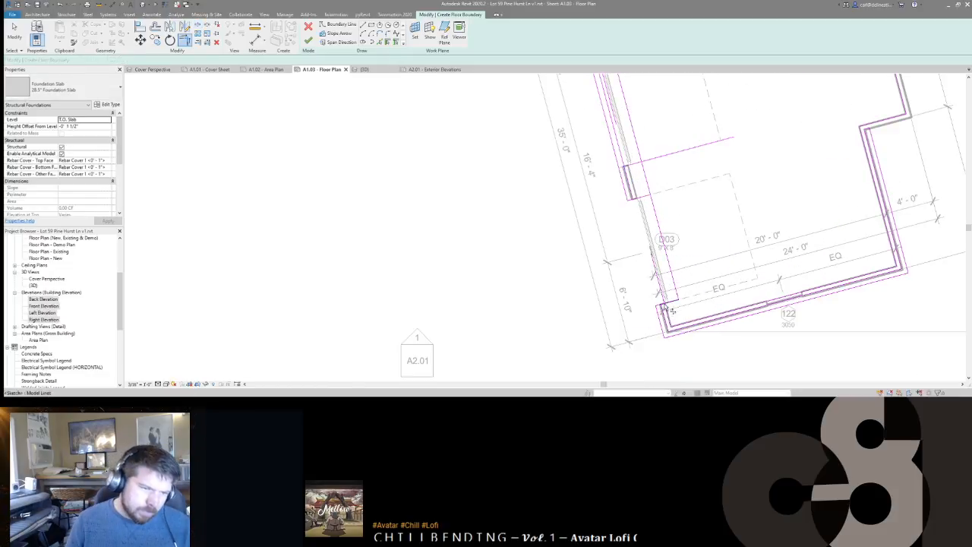
{"action": "scroll", "coordinate": [668, 334], "scroll_direction": "up", "scroll_amount": 2}
{"action": "scroll", "coordinate": [674, 320], "scroll_direction": "down", "scroll_amount": 1}
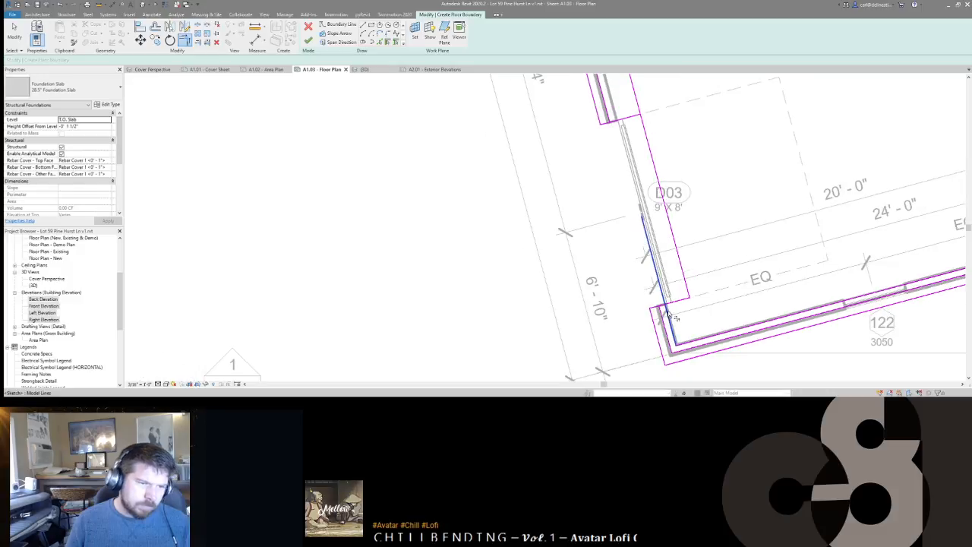
{"action": "left_click", "coordinate": [649, 140]}
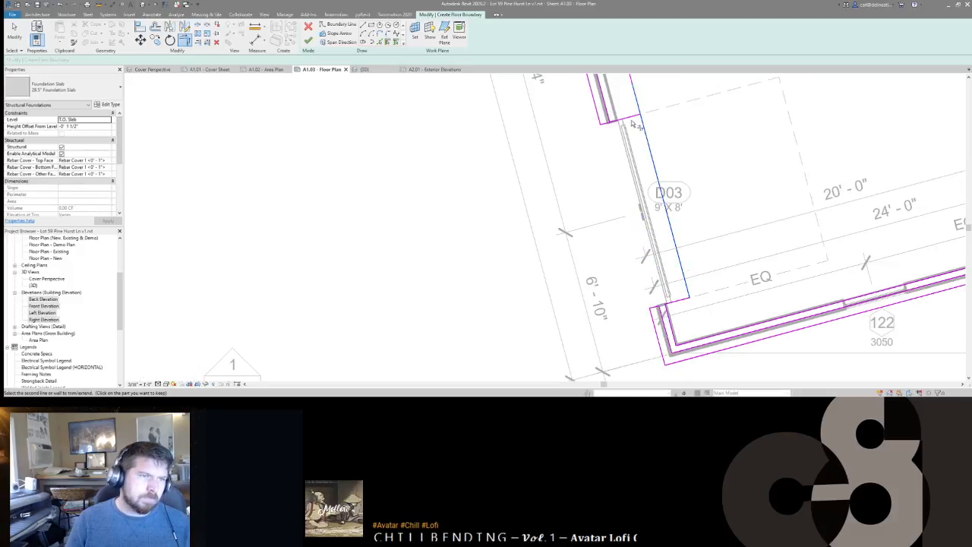
{"action": "middle_click_drag", "start_coordinate": [643, 112], "coordinate": [687, 274]}
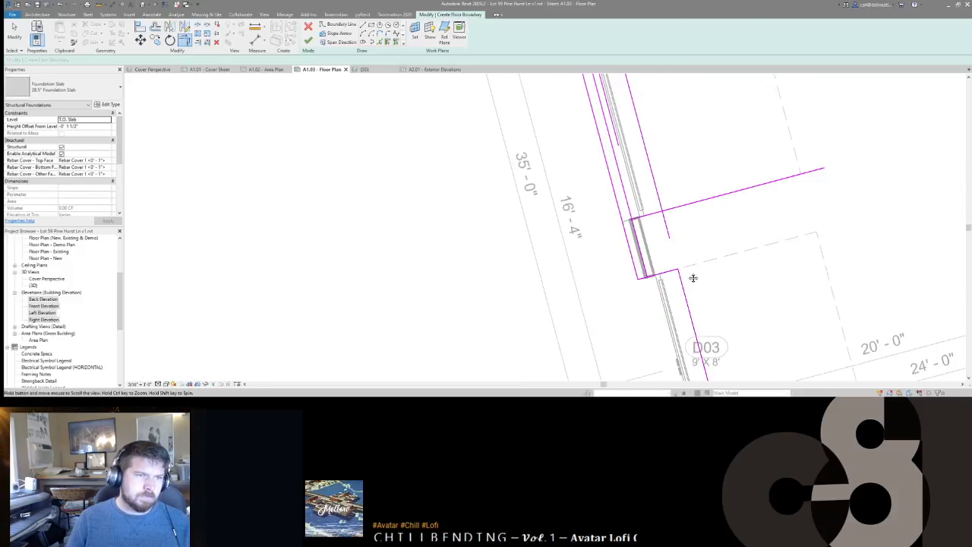
{"action": "left_click", "coordinate": [644, 219]}
Step: Trim the short sketch line near the Water Treat room to a corner with the inner wall line
{"action": "middle_click_drag", "start_coordinate": [668, 161], "coordinate": [748, 378]}
{"action": "scroll", "coordinate": [704, 335], "scroll_direction": "down", "scroll_amount": 1}
{"action": "left_click", "coordinate": [698, 284]}
{"action": "left_click", "coordinate": [688, 269]}
{"action": "middle_click_drag", "start_coordinate": [700, 295], "coordinate": [692, 205]}
{"action": "scroll", "coordinate": [700, 239], "scroll_direction": "down", "scroll_amount": 3}
{"action": "scroll", "coordinate": [703, 246], "scroll_direction": "down", "scroll_amount": 1}
{"action": "middle_click_drag", "start_coordinate": [717, 329], "coordinate": [711, 286]}
{"action": "scroll", "coordinate": [685, 140], "scroll_direction": "up", "scroll_amount": 1}
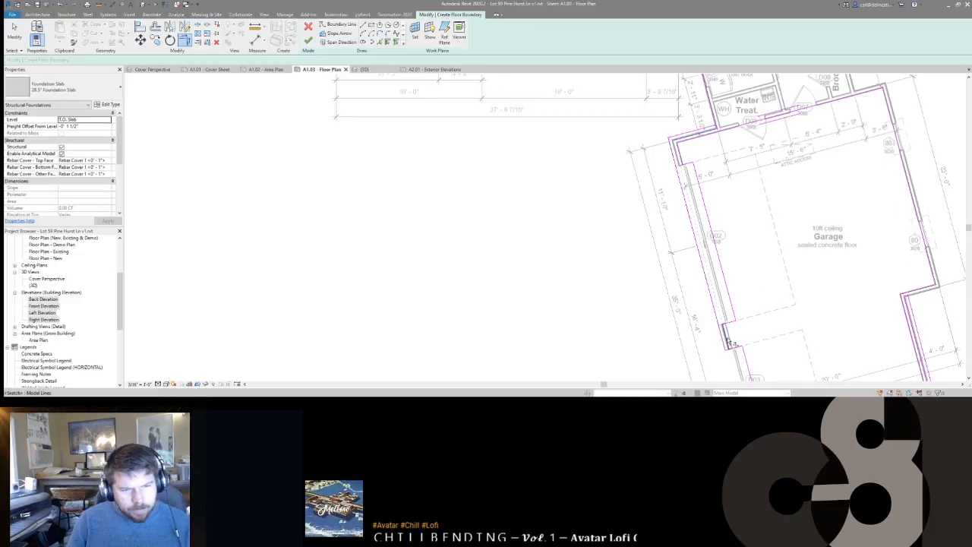
Step: Close the upper-left garage corner, split the outer boundary line, and trim it to the short jog
{"action": "left_click", "coordinate": [694, 178]}
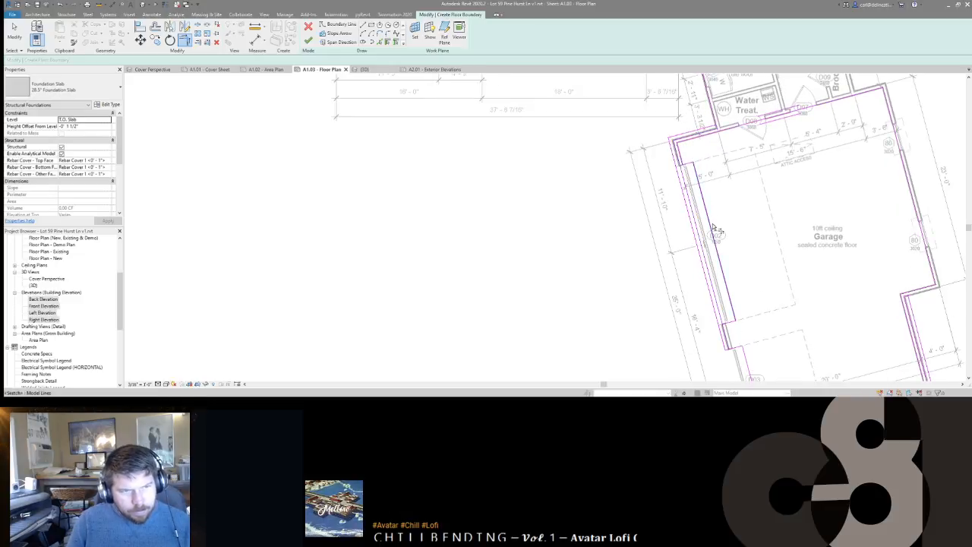
{"action": "left_click", "coordinate": [686, 187]}
{"action": "scroll", "coordinate": [678, 165], "scroll_direction": "up", "scroll_amount": 4}
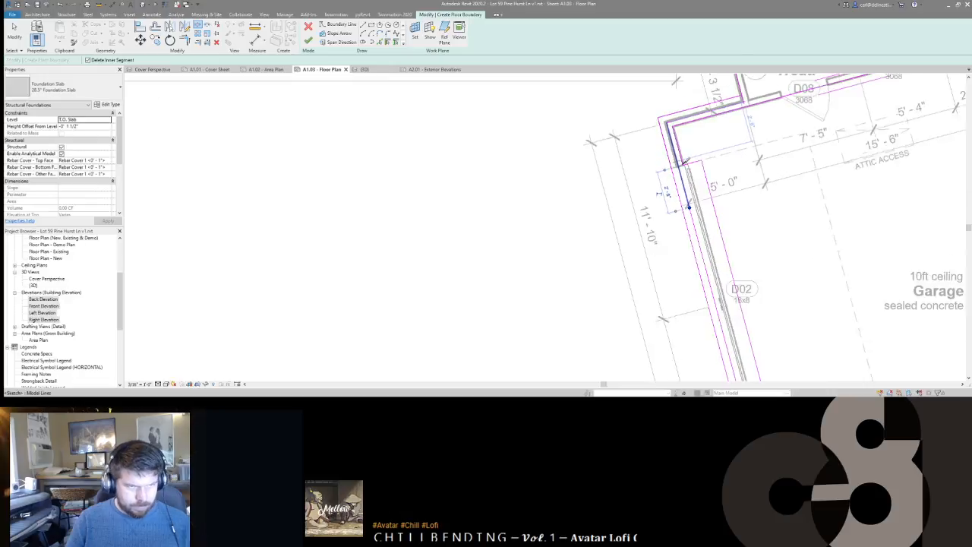
{"action": "scroll", "coordinate": [678, 165], "scroll_direction": "down", "scroll_amount": 3}
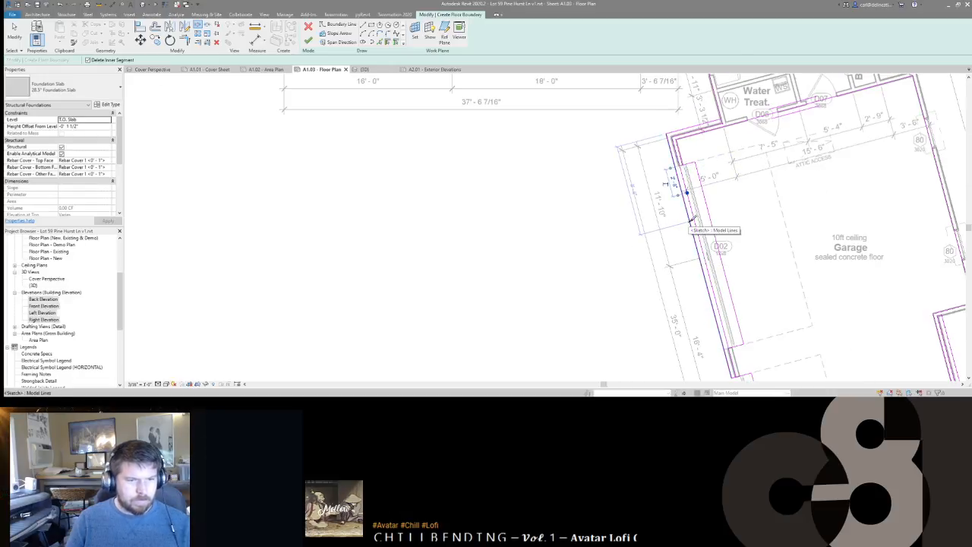
{"action": "left_click", "coordinate": [691, 220]}
{"action": "key", "text": "t"}
{"action": "key", "text": "r"}
{"action": "left_click", "coordinate": [683, 162]}
{"action": "left_click", "coordinate": [673, 157]}
{"action": "key", "text": "Escape"}
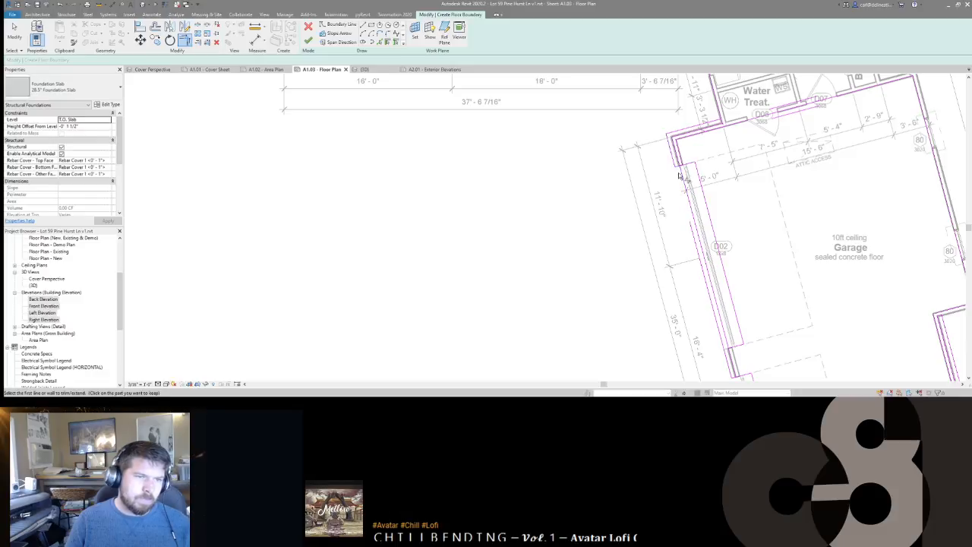
{"action": "scroll", "coordinate": [675, 161], "scroll_direction": "up", "scroll_amount": 3}
Step: Split the jog and inner boundary lines and trim them to a clean corner
{"action": "key", "text": "s"}
{"action": "key", "text": "l"}
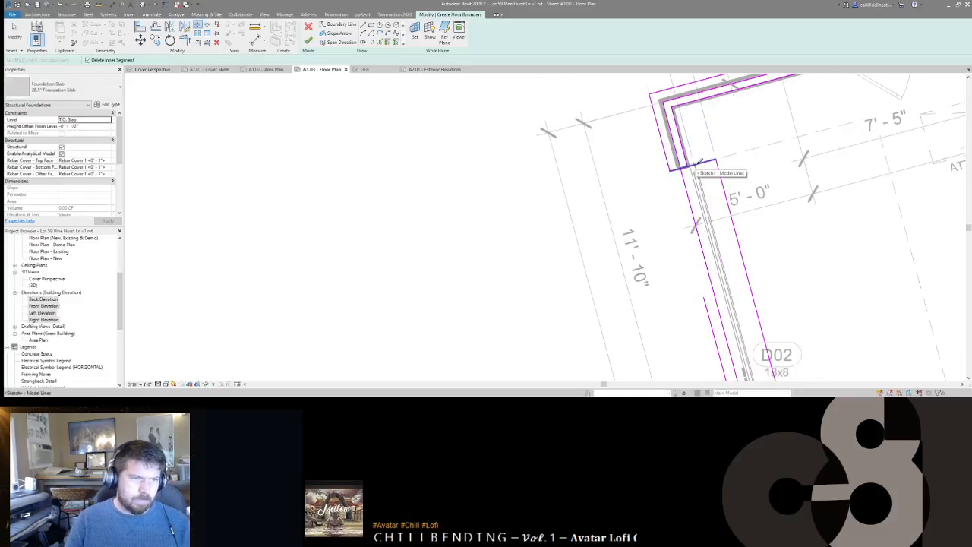
{"action": "left_click", "coordinate": [688, 165]}
{"action": "left_click", "coordinate": [697, 230]}
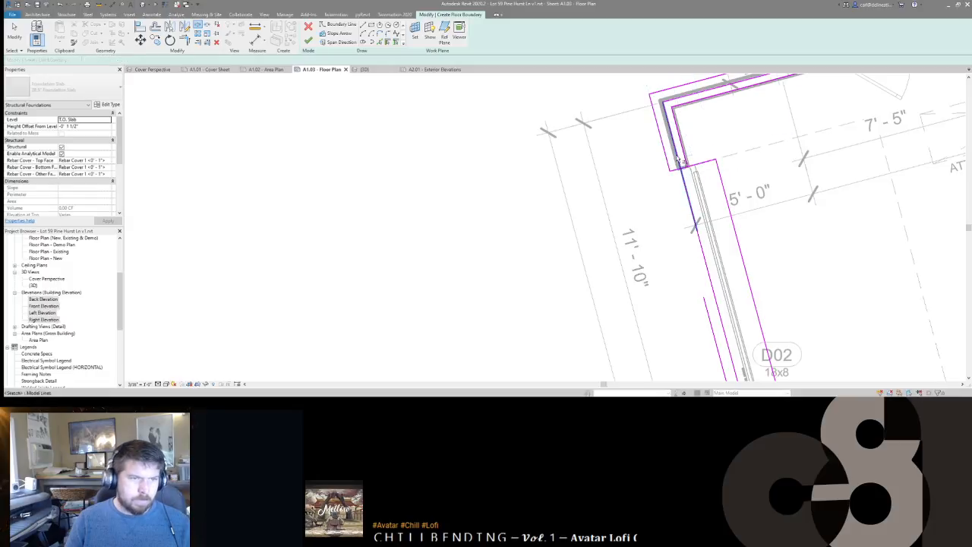
{"action": "key", "text": "t"}
{"action": "key", "text": "r"}
{"action": "left_click", "coordinate": [679, 160]}
{"action": "left_click", "coordinate": [677, 169]}
{"action": "left_click", "coordinate": [686, 162]}
{"action": "left_click", "coordinate": [695, 164]}
Step: Trim away the leftover long boundary line past D02 and split the line at the lower wall notch
{"action": "scroll", "coordinate": [696, 178], "scroll_direction": "down", "scroll_amount": 3}
{"action": "middle_click_drag", "start_coordinate": [719, 329], "coordinate": [670, 190]}
{"action": "scroll", "coordinate": [712, 314], "scroll_direction": "up", "scroll_amount": 1}
{"action": "scroll", "coordinate": [712, 315], "scroll_direction": "up", "scroll_amount": 1}
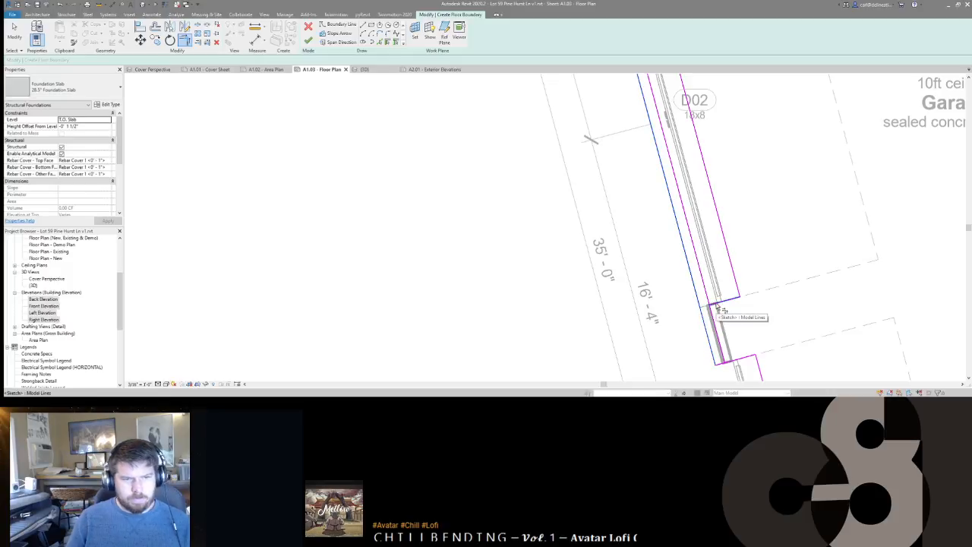
{"action": "left_click", "coordinate": [721, 309]}
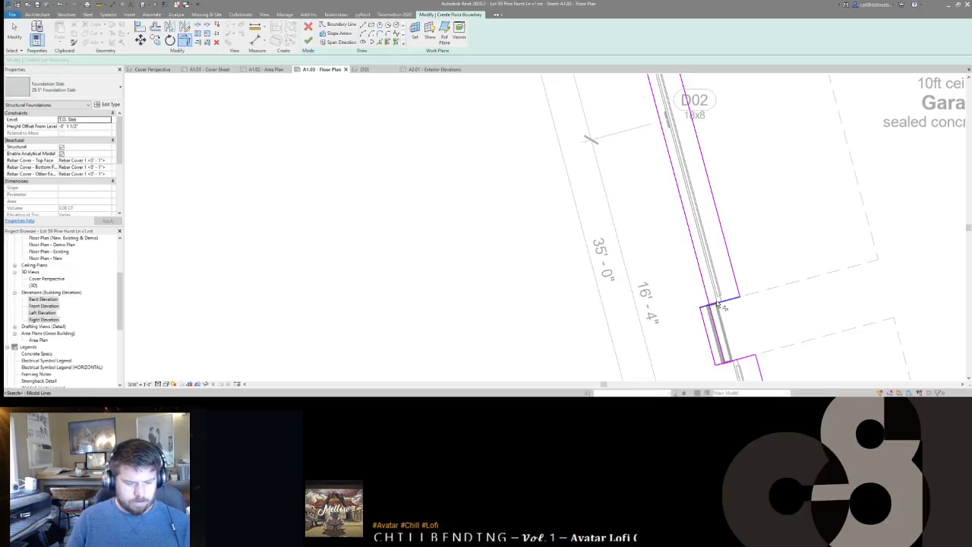
{"action": "key", "text": "l"}
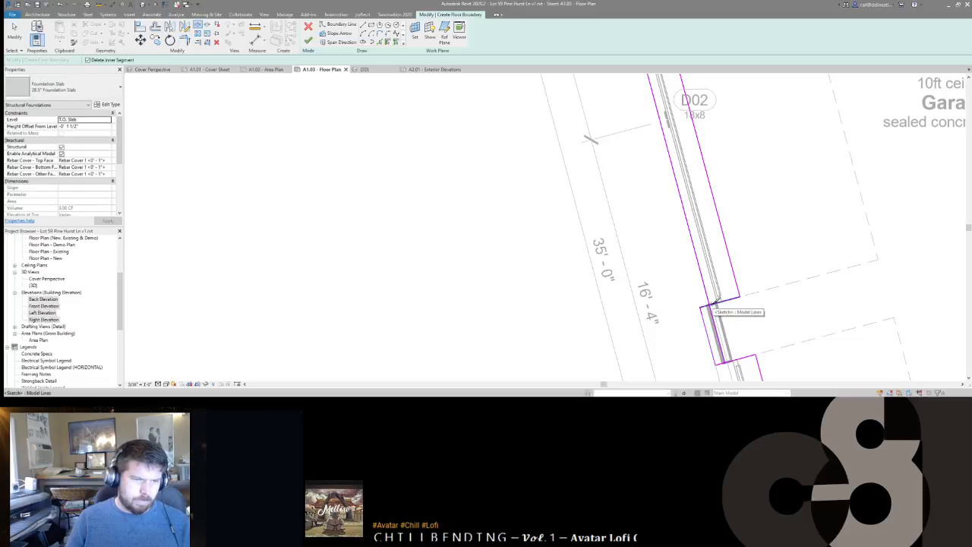
{"action": "middle_click_drag", "start_coordinate": [712, 305], "coordinate": [671, 219]}
{"action": "left_click", "coordinate": [675, 220]}
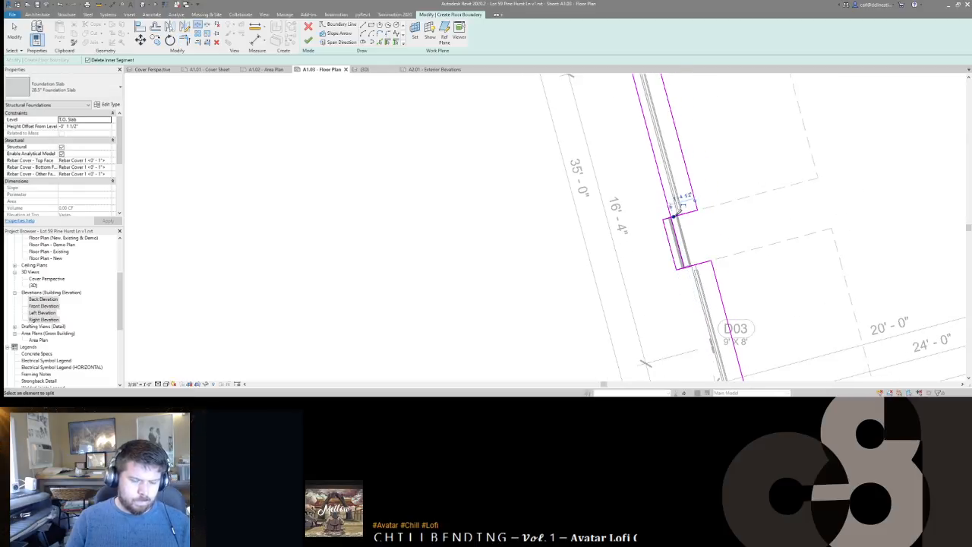
Step: Trim the long left boundary line to the notch and extend the notch line to the lower boundary
{"action": "key", "text": "t"}
{"action": "key", "text": "r"}
{"action": "left_click", "coordinate": [677, 230]}
{"action": "left_click", "coordinate": [670, 218]}
{"action": "scroll", "coordinate": [676, 232], "scroll_direction": "down", "scroll_amount": 1}
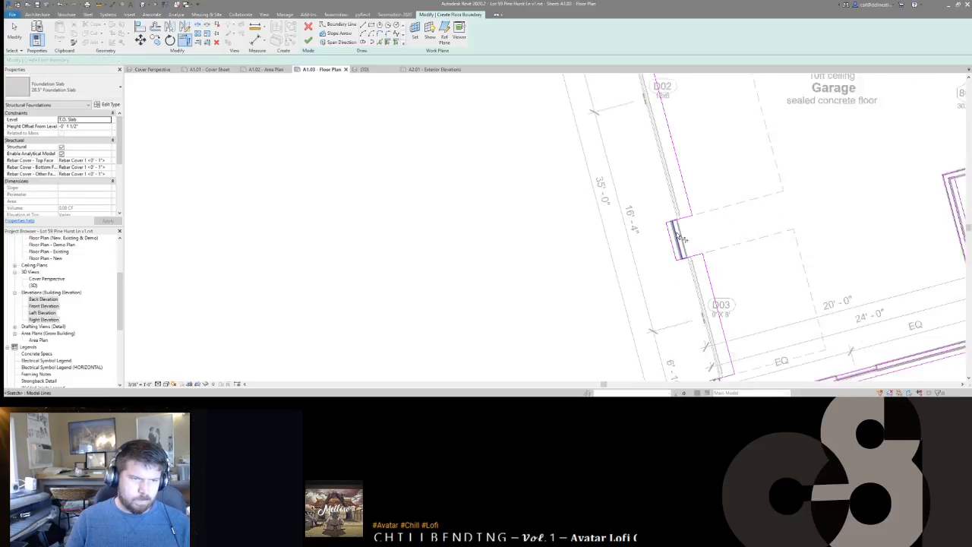
{"action": "scroll", "coordinate": [677, 236], "scroll_direction": "down", "scroll_amount": 1}
{"action": "middle_click_drag", "start_coordinate": [695, 285], "coordinate": [687, 254]}
{"action": "left_click", "coordinate": [670, 194]}
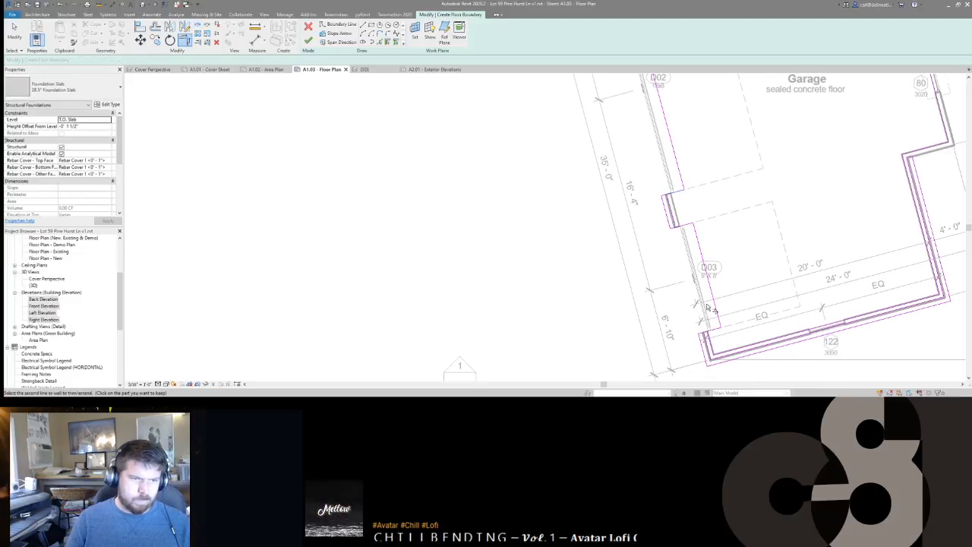
{"action": "left_click", "coordinate": [714, 350]}
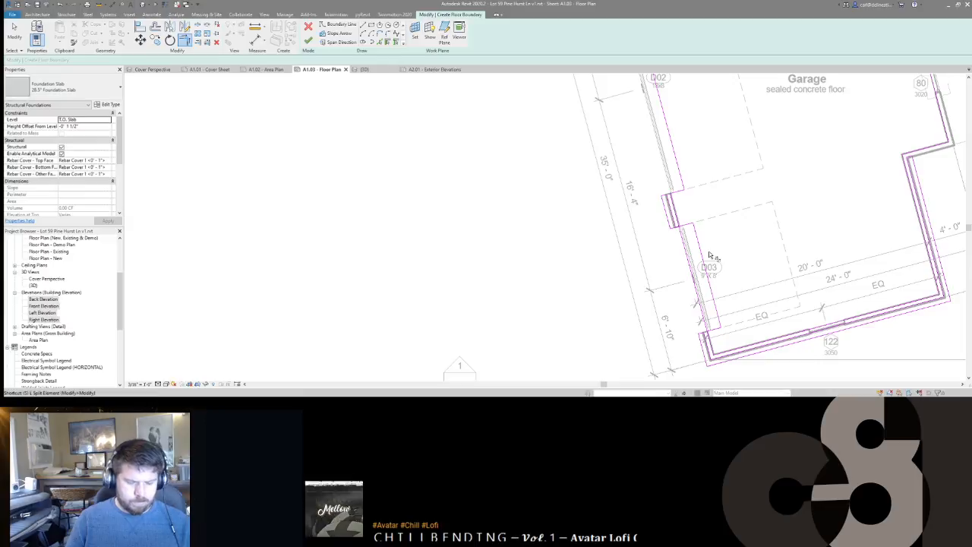
Step: Complete the notch trim and close the garage's lower-left boundary corner
{"action": "key", "text": "s"}
{"action": "key", "text": "l"}
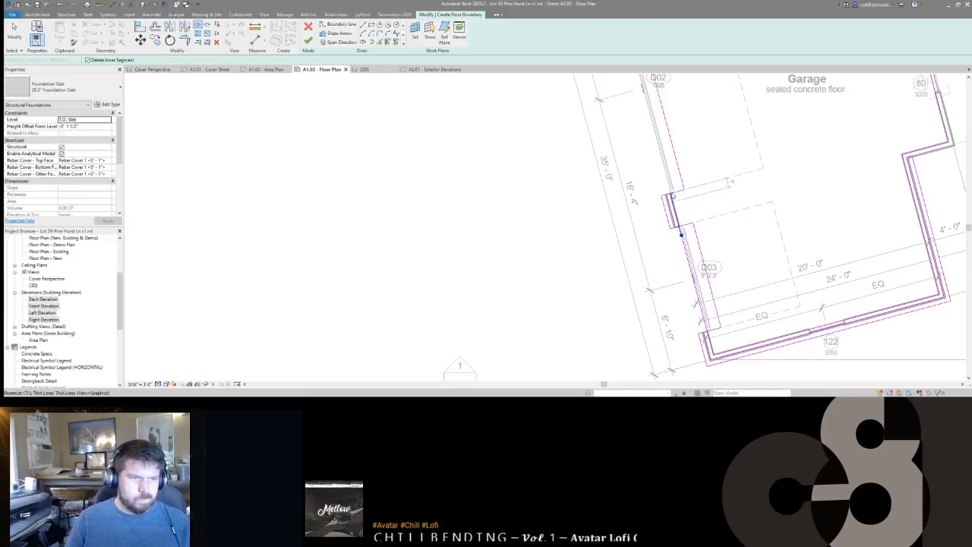
{"action": "scroll", "coordinate": [676, 198], "scroll_direction": "up", "scroll_amount": 4}
{"action": "left_click", "coordinate": [702, 276]}
{"action": "scroll", "coordinate": [707, 336], "scroll_direction": "down", "scroll_amount": 1}
{"action": "middle_click_drag", "start_coordinate": [707, 336], "coordinate": [657, 150]}
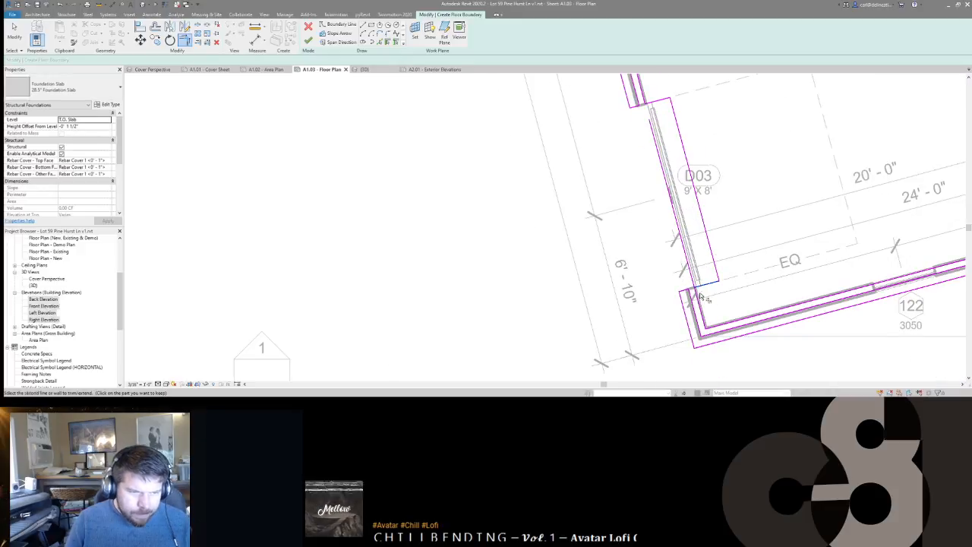
{"action": "left_click", "coordinate": [705, 291]}
{"action": "left_click", "coordinate": [704, 303]}
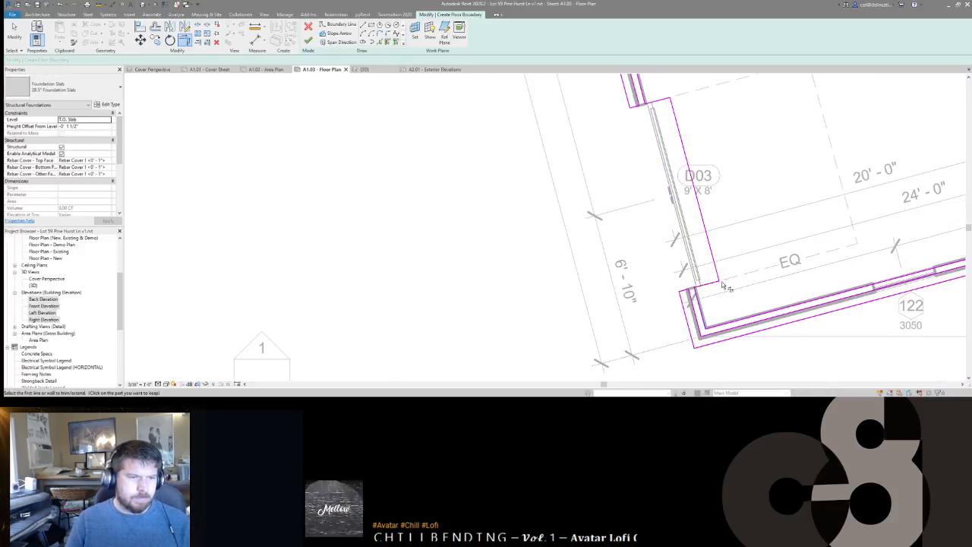
{"action": "scroll", "coordinate": [722, 251], "scroll_direction": "down", "scroll_amount": 5}
{"action": "key", "text": "Escape"}
Step: Trim the remaining upper boundary lines below the rooms above the garage into closed corners
{"action": "middle_click_drag", "start_coordinate": [742, 200], "coordinate": [740, 240]}
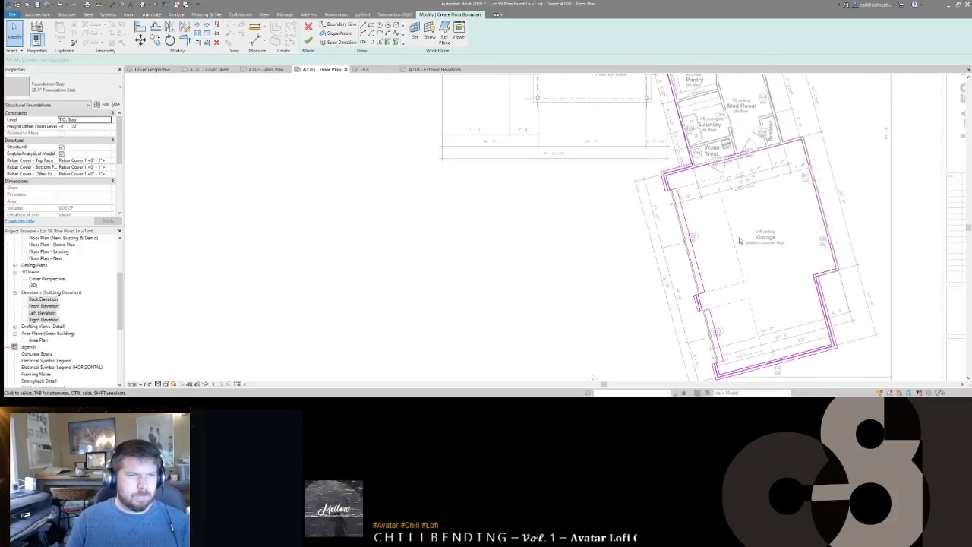
{"action": "scroll", "coordinate": [703, 180], "scroll_direction": "up", "scroll_amount": 5}
{"action": "key", "text": "t"}
{"action": "key", "text": "r"}
{"action": "left_click", "coordinate": [704, 180]}
{"action": "left_click", "coordinate": [716, 184]}
{"action": "left_click", "coordinate": [710, 192]}
{"action": "left_click", "coordinate": [716, 189]}
{"action": "key", "text": "Escape"}
{"action": "scroll", "coordinate": [714, 196], "scroll_direction": "down", "scroll_amount": 10}
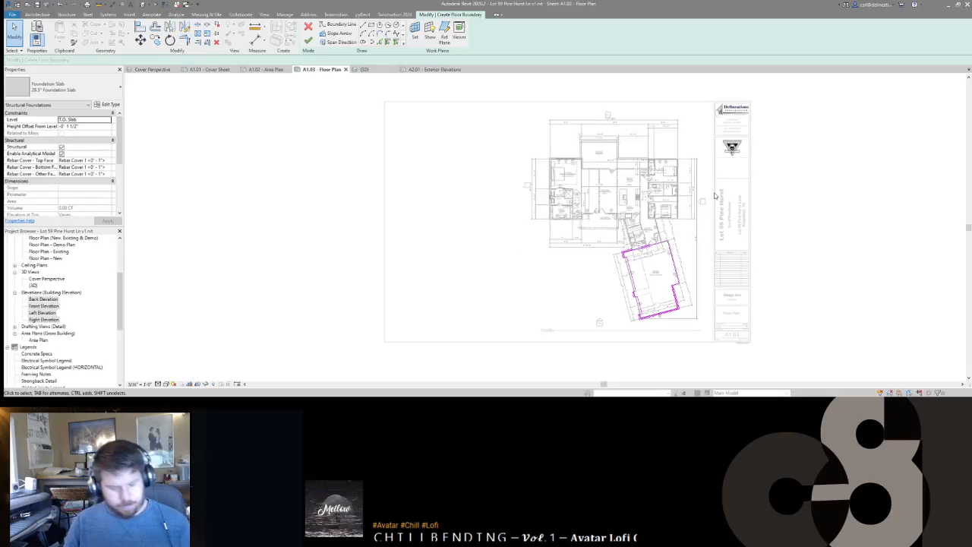
{"action": "scroll", "coordinate": [715, 196], "scroll_direction": "down", "scroll_amount": 1}
Step: Finish the slab sketch without a span-direction symbol, then open the garage slab's boundary for editing
{"action": "key", "text": "f"}
{"action": "key", "text": "f"}
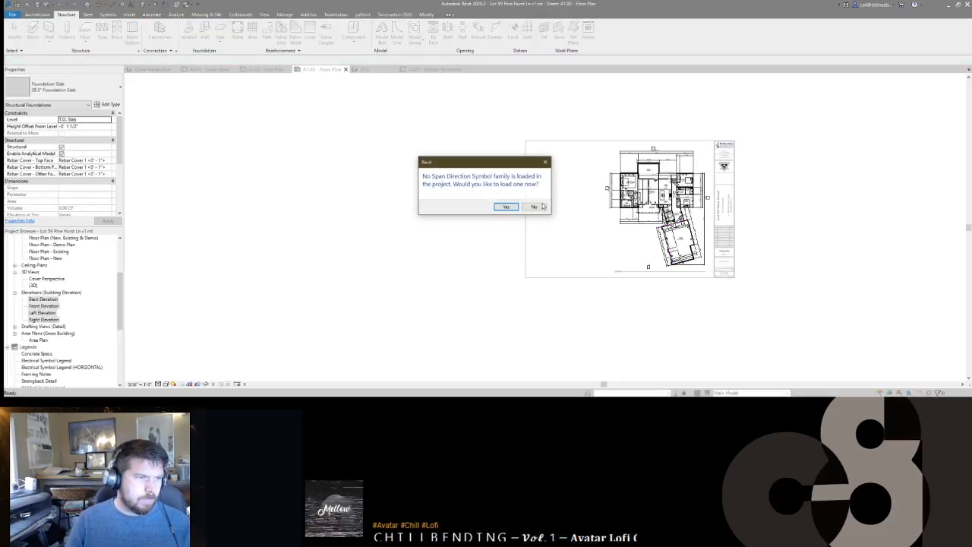
{"action": "left_click", "coordinate": [535, 207]}
{"action": "scroll", "coordinate": [673, 241], "scroll_direction": "up", "scroll_amount": 5}
{"action": "key", "text": "Escape"}
{"action": "middle_click_drag", "start_coordinate": [630, 223], "coordinate": [664, 199]}
{"action": "left_click", "coordinate": [687, 203]}
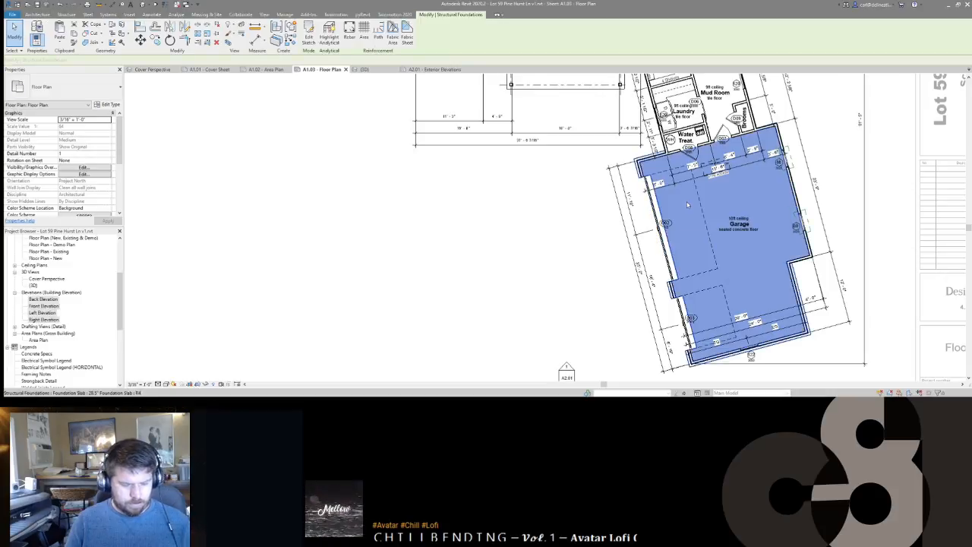
{"action": "double_click", "coordinate": [678, 243]}
Step: Redraw the garage slab boundary by picking its left, vertical and bottom edges
{"action": "left_click", "coordinate": [92, 127]}
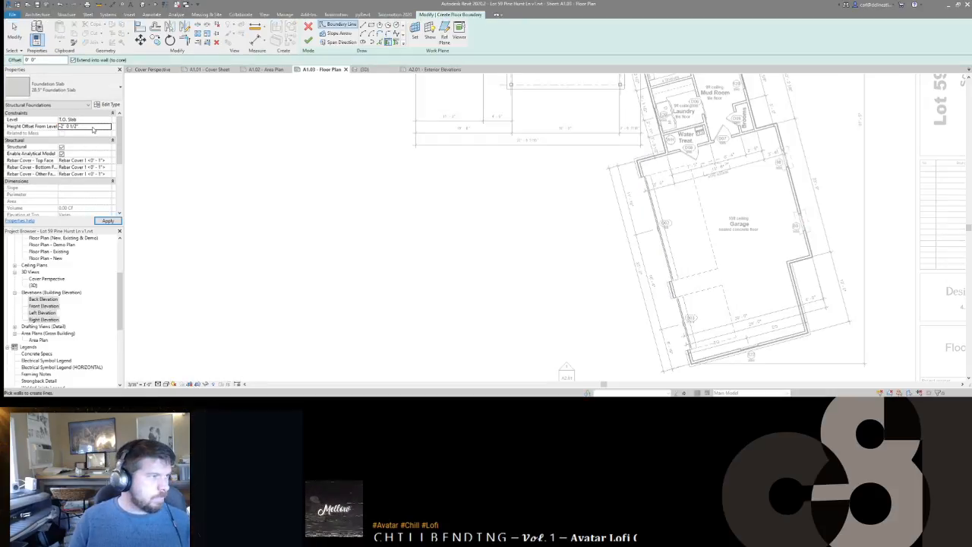
{"action": "left_click", "coordinate": [380, 34]}
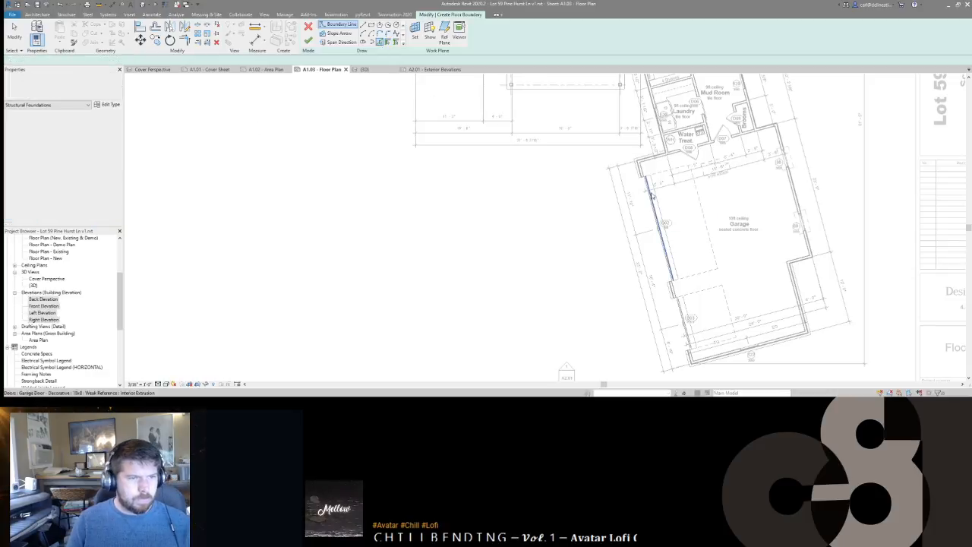
{"action": "scroll", "coordinate": [655, 196], "scroll_direction": "up", "scroll_amount": 2}
{"action": "left_click", "coordinate": [642, 171]}
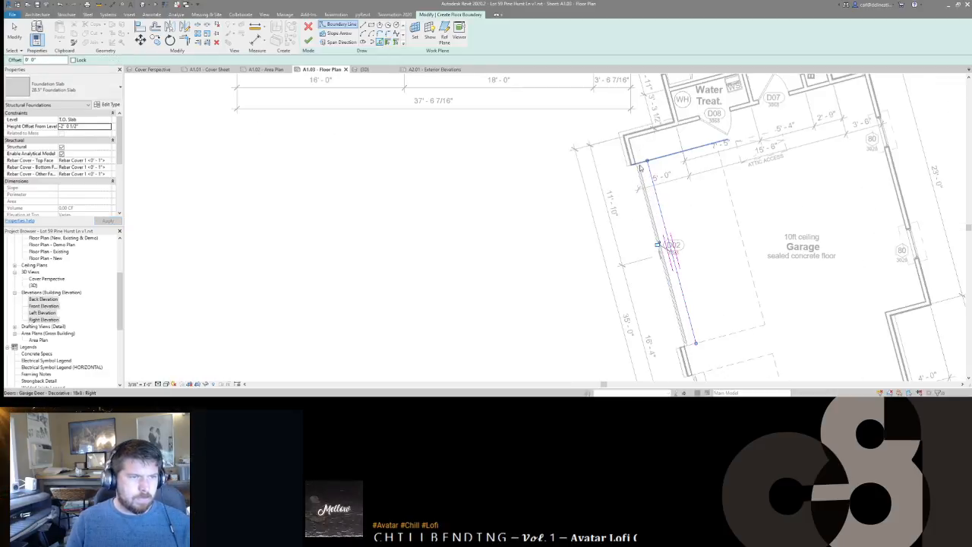
{"action": "left_click", "coordinate": [691, 348]}
{"action": "middle_click_drag", "start_coordinate": [692, 348], "coordinate": [646, 194]}
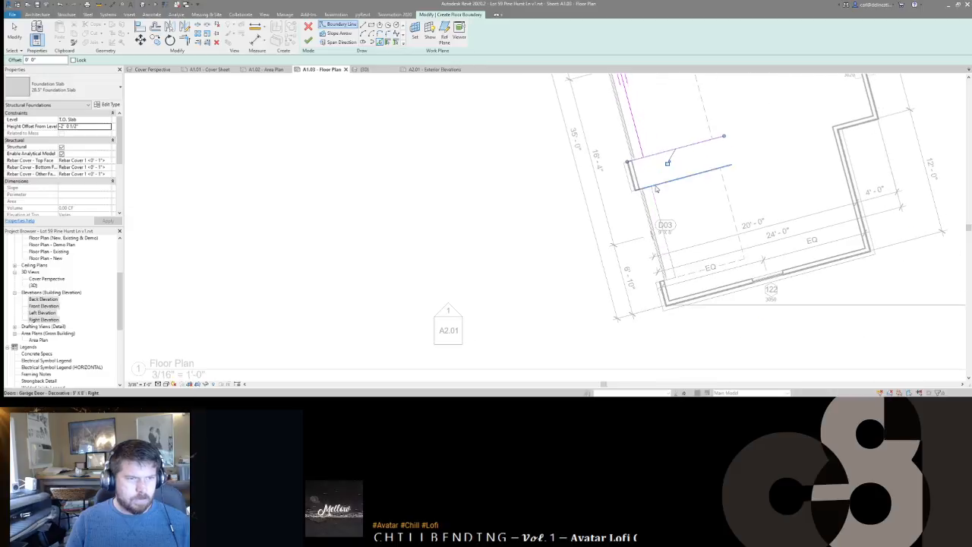
{"action": "left_click", "coordinate": [650, 199]}
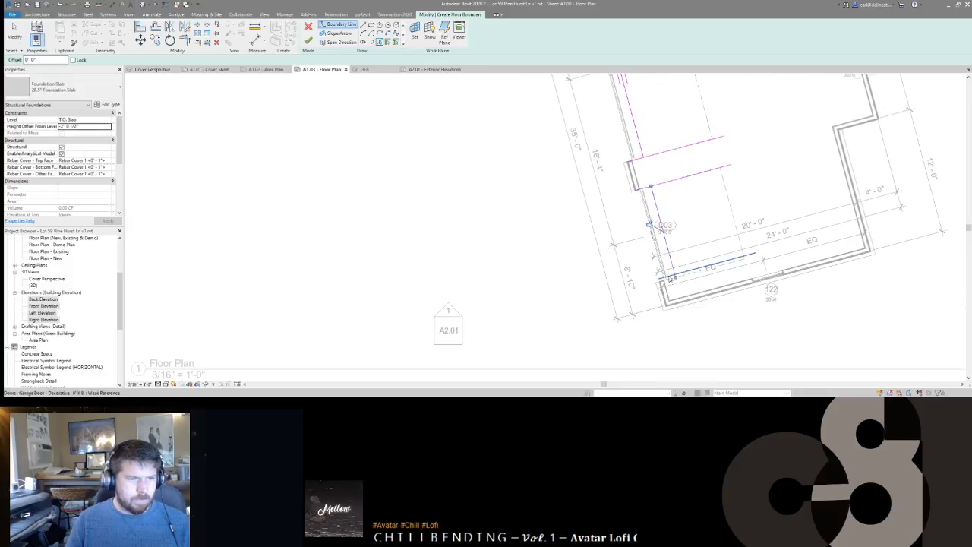
{"action": "left_click", "coordinate": [668, 282]}
Step: Trim the boundary lines (TR) into clean corners at the notch and bottom edge
{"action": "left_click", "coordinate": [156, 27]}
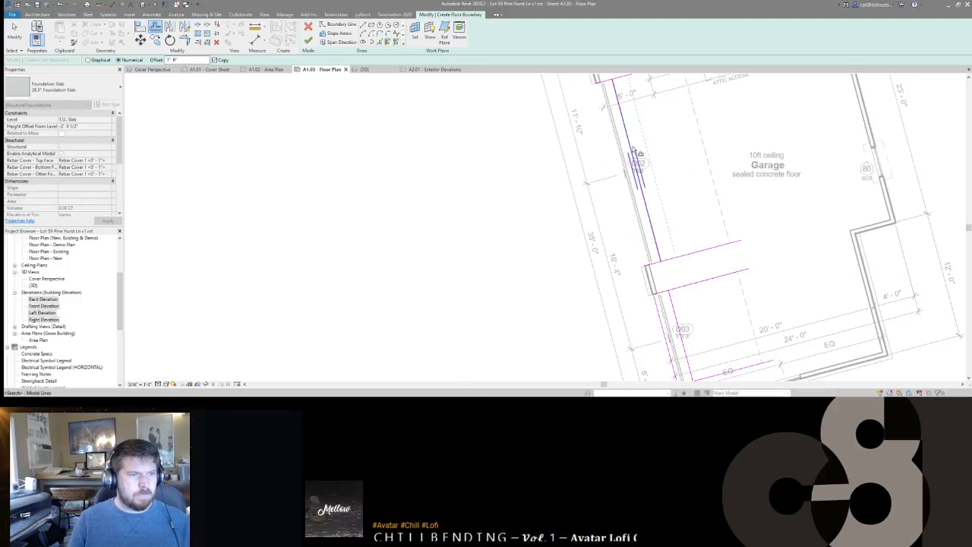
{"action": "key", "text": "t"}
{"action": "key", "text": "r"}
{"action": "left_click", "coordinate": [617, 93]}
{"action": "middle_click_drag", "start_coordinate": [647, 220], "coordinate": [617, 173]}
{"action": "left_click", "coordinate": [627, 214]}
{"action": "left_click", "coordinate": [635, 244]}
{"action": "left_click", "coordinate": [642, 253]}
{"action": "left_click", "coordinate": [642, 256]}
{"action": "left_click", "coordinate": [656, 335]}
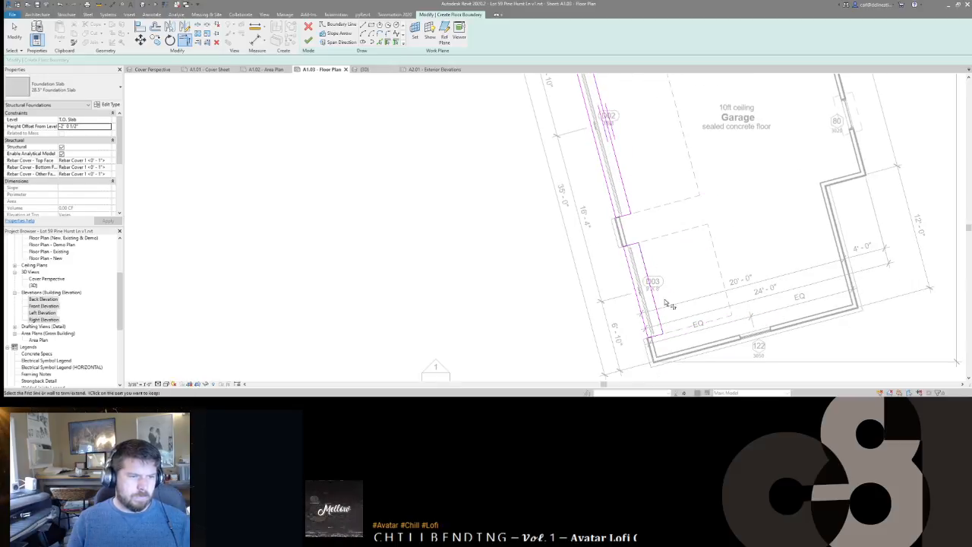
{"action": "scroll", "coordinate": [668, 281], "scroll_direction": "down", "scroll_amount": 3}
Step: Finish the boundary sketch, declining the span-direction symbol, and clear the selection
{"action": "key", "text": "f"}
{"action": "key", "text": "f"}
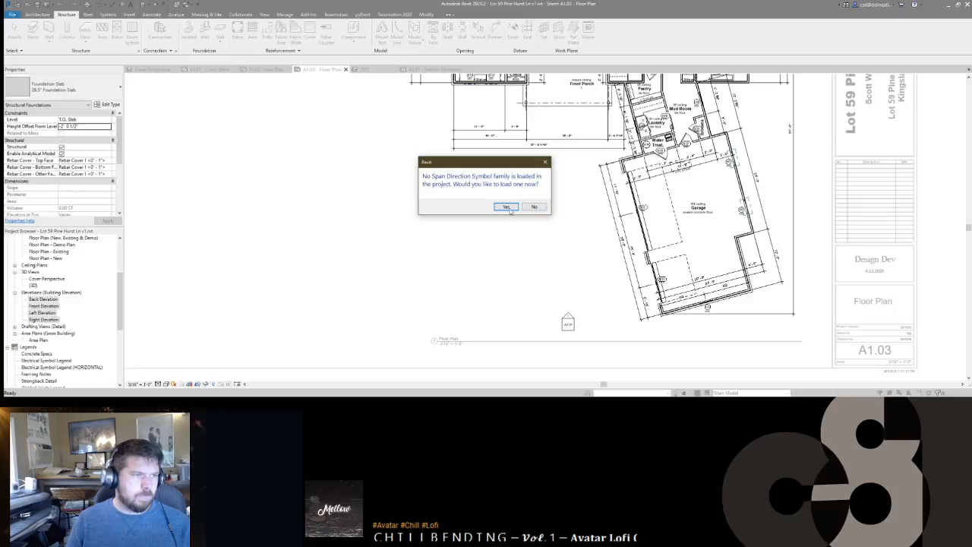
{"action": "left_click", "coordinate": [534, 207]}
{"action": "key", "text": "Escape"}
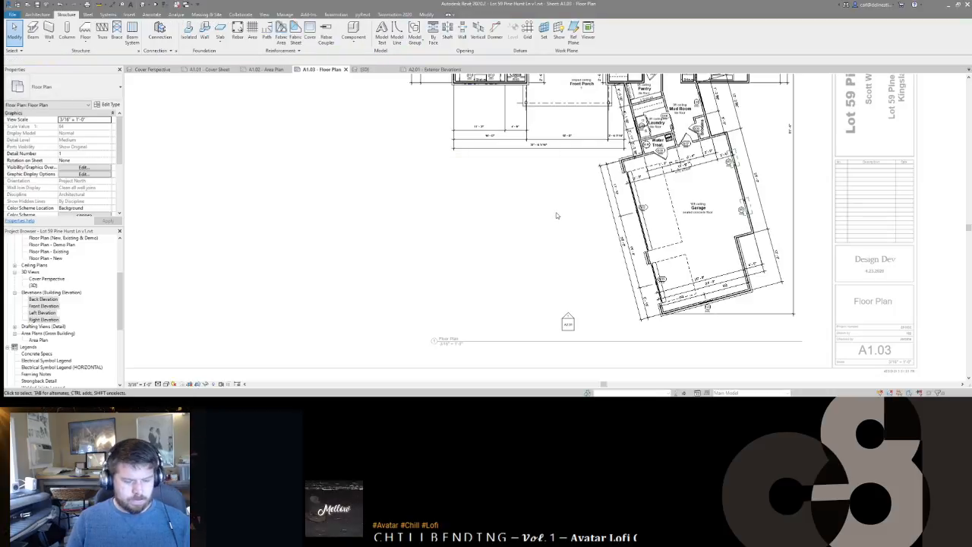
Step: In the 3D view, set the foundation slab's height offset to -2.5"
{"action": "key", "text": "d"}
{"action": "middle_click_drag", "start_coordinate": [656, 247], "coordinate": [625, 305], "text": "shift"}
{"action": "left_click", "coordinate": [615, 266]}
{"action": "left_click", "coordinate": [90, 128]}
{"action": "type", "text": "-2.5\""}
{"action": "key", "text": "Return"}
{"action": "left_click", "coordinate": [603, 280]}
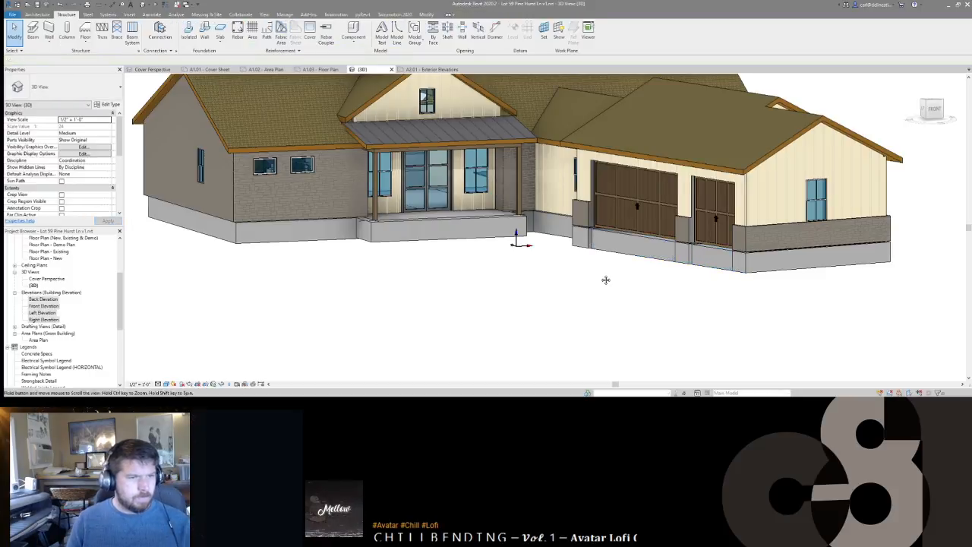
{"action": "middle_click_drag", "start_coordinate": [584, 293], "coordinate": [444, 274], "text": "shift"}
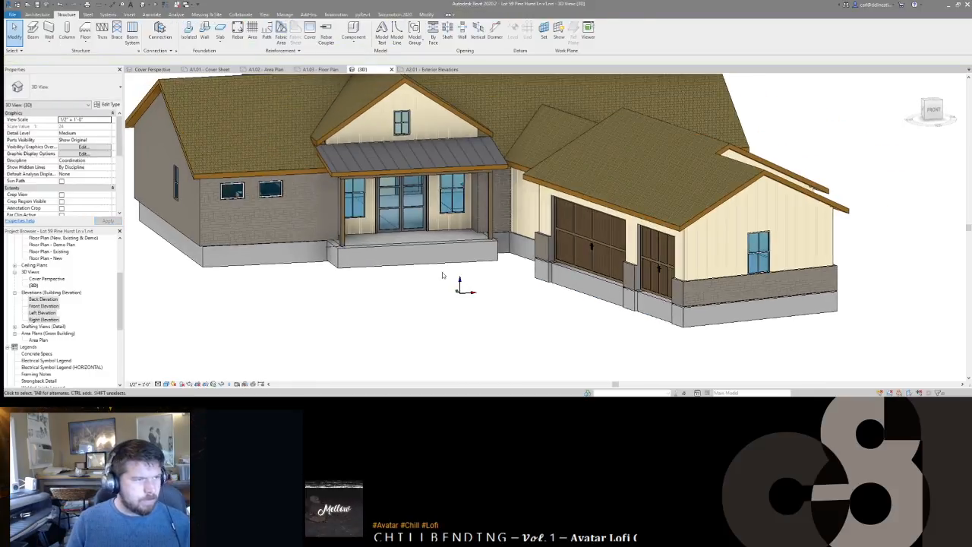
Step: On sheet A2.01, select the slab in the front elevation and retype its height offset as 0
{"action": "left_click", "coordinate": [430, 69]}
{"action": "scroll", "coordinate": [497, 162], "scroll_direction": "down", "scroll_amount": 6}
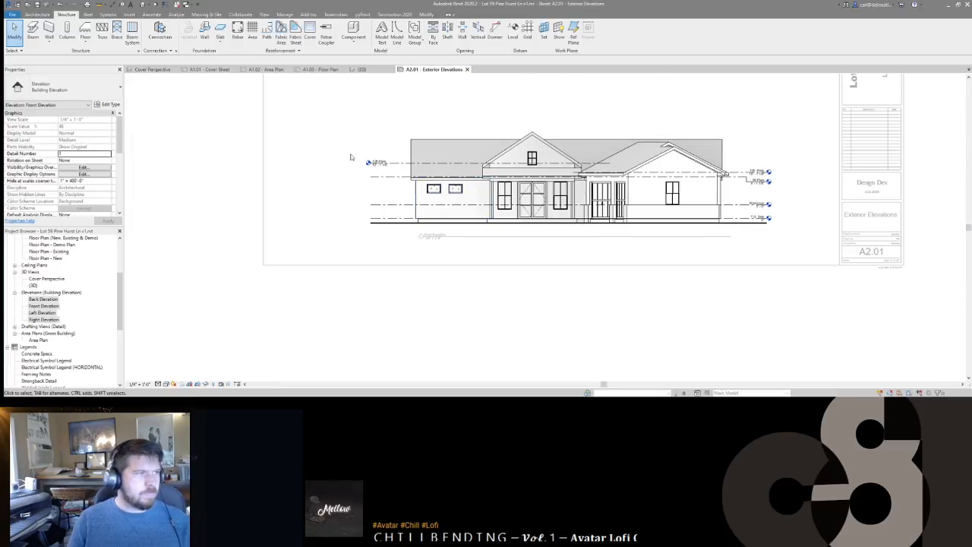
{"action": "scroll", "coordinate": [536, 217], "scroll_direction": "up", "scroll_amount": 8}
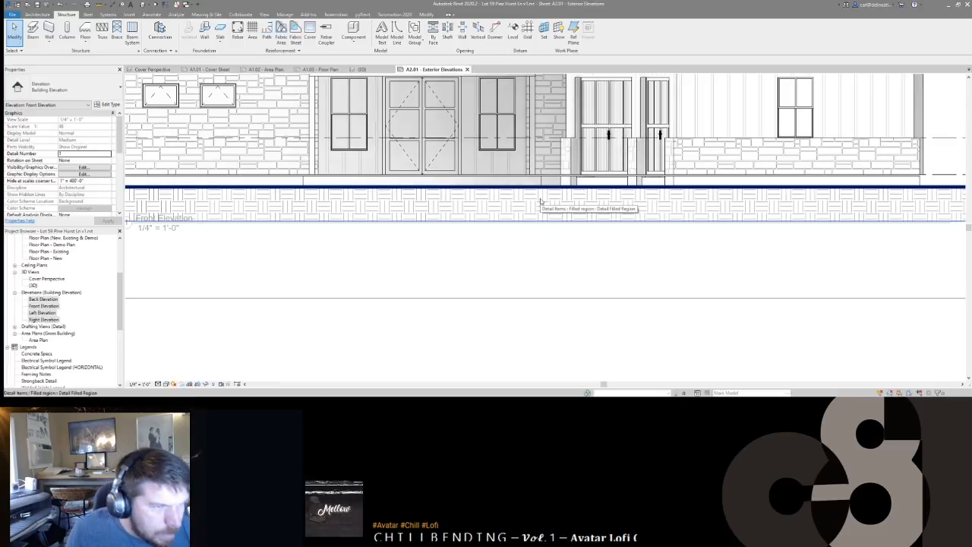
{"action": "scroll", "coordinate": [558, 178], "scroll_direction": "down", "scroll_amount": 1}
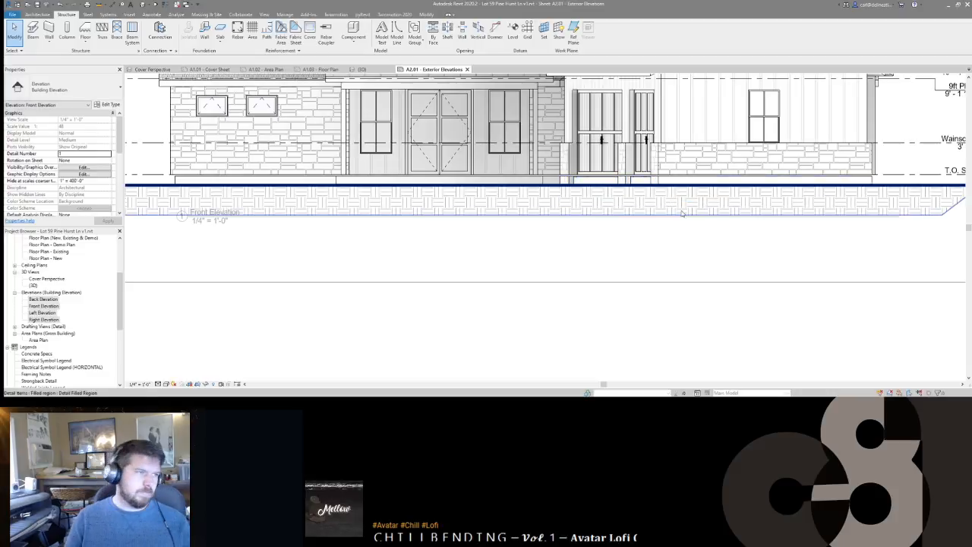
{"action": "scroll", "coordinate": [403, 183], "scroll_direction": "up", "scroll_amount": 3}
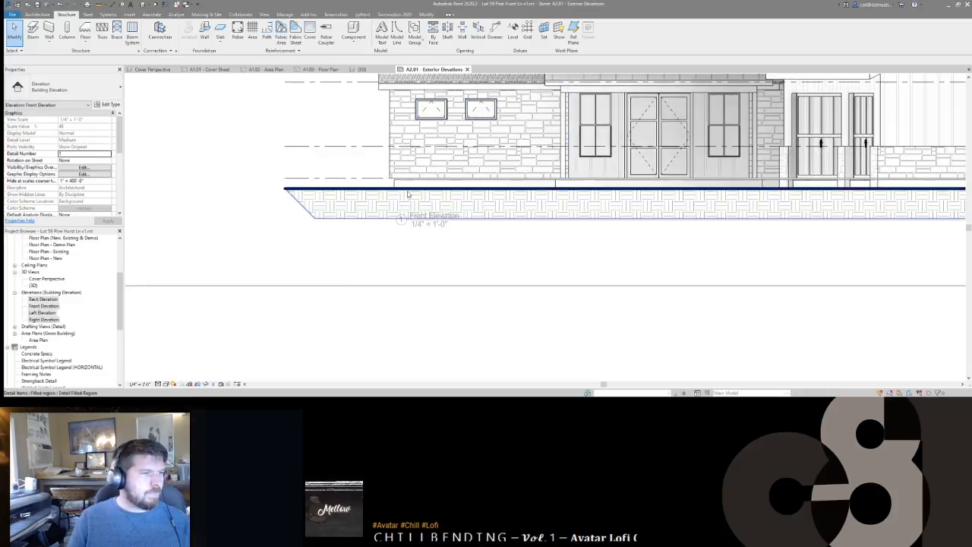
{"action": "left_click", "coordinate": [402, 183]}
{"action": "left_click", "coordinate": [90, 125]}
{"action": "type", "text": "0' 0\""}
{"action": "key", "text": "Escape"}
Step: Review the front elevation, then return to the 3D view
{"action": "scroll", "coordinate": [431, 159], "scroll_direction": "down", "scroll_amount": 5}
{"action": "middle_click_drag", "start_coordinate": [445, 201], "coordinate": [452, 218]}
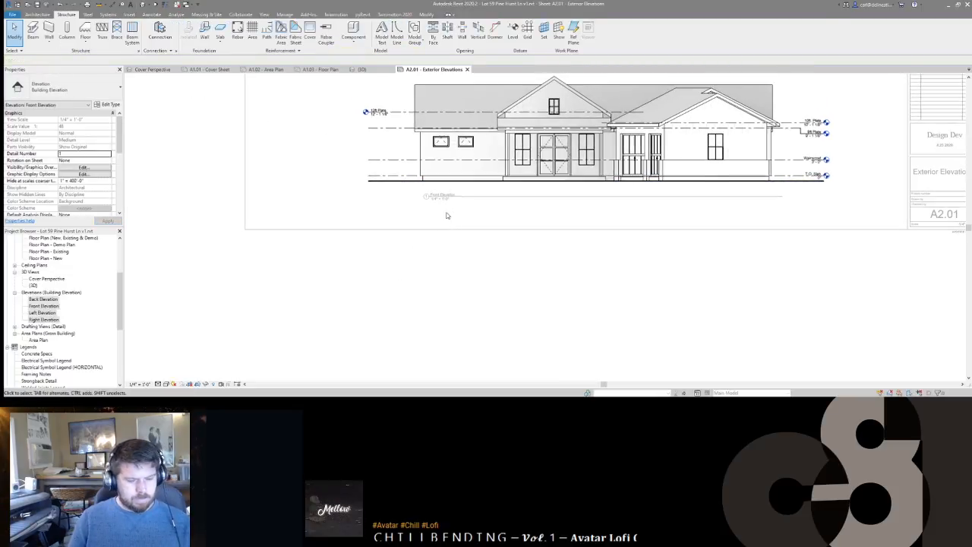
{"action": "scroll", "coordinate": [441, 183], "scroll_direction": "up", "scroll_amount": 3}
{"action": "scroll", "coordinate": [441, 183], "scroll_direction": "down", "scroll_amount": 2}
{"action": "key", "text": "ctrl+Tab"}
{"action": "scroll", "coordinate": [441, 185], "scroll_direction": "down", "scroll_amount": 4}
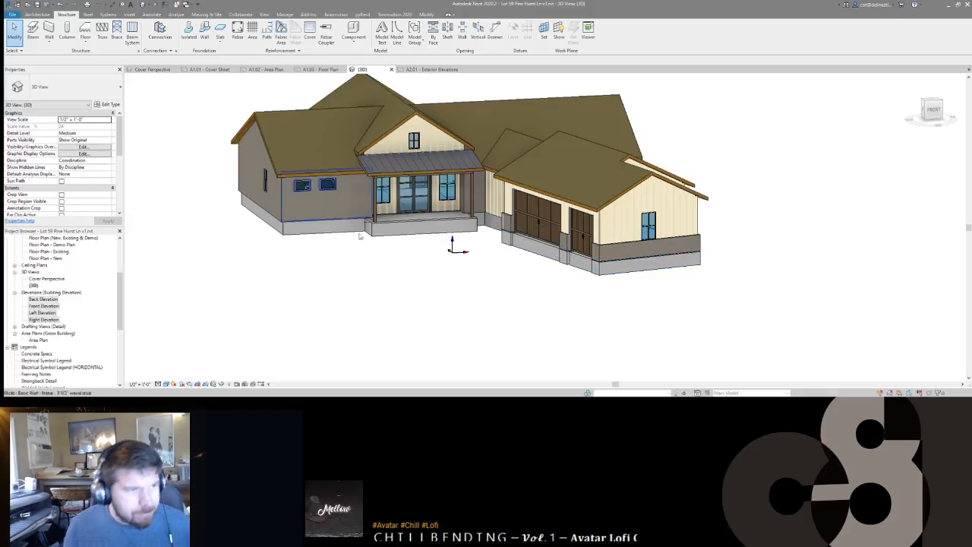
Step: Open the Visibility/Graphics overrides (VG) and close them without changes
{"action": "key", "text": "v"}
{"action": "key", "text": "g"}
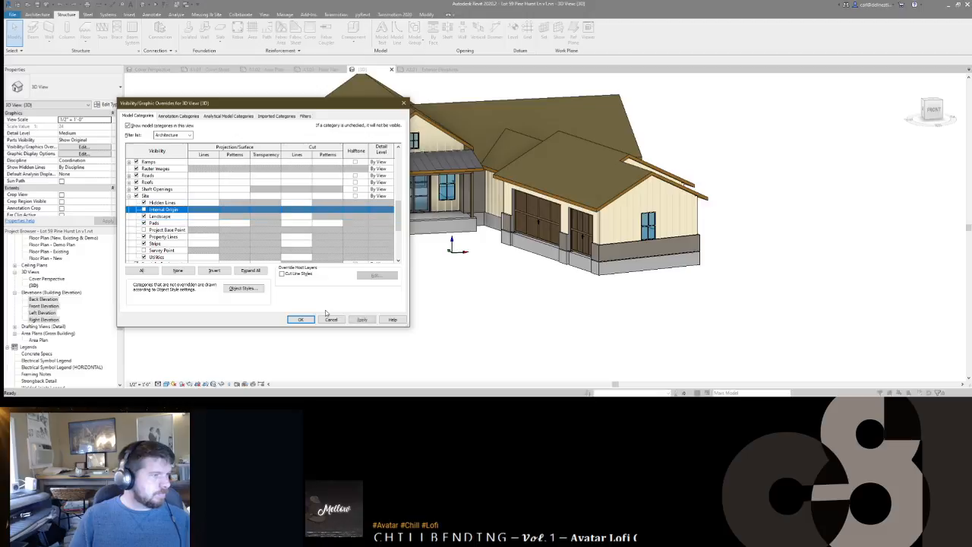
{"action": "left_click", "coordinate": [301, 319]}
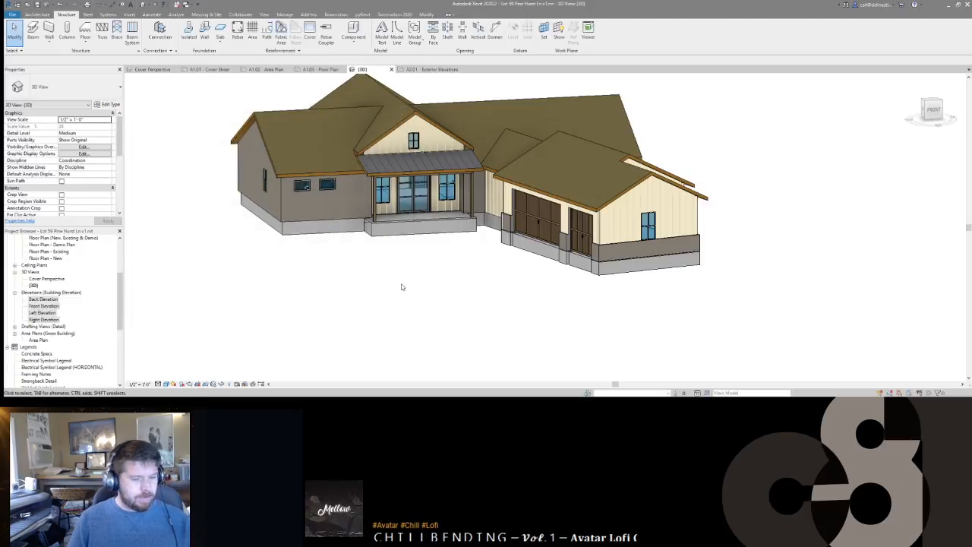
{"action": "scroll", "coordinate": [403, 285], "scroll_direction": "down", "scroll_amount": 2}
Step: On sheet A2.01, pan the front elevation right and launch Tag by Category (TG)
{"action": "left_click", "coordinate": [411, 69]}
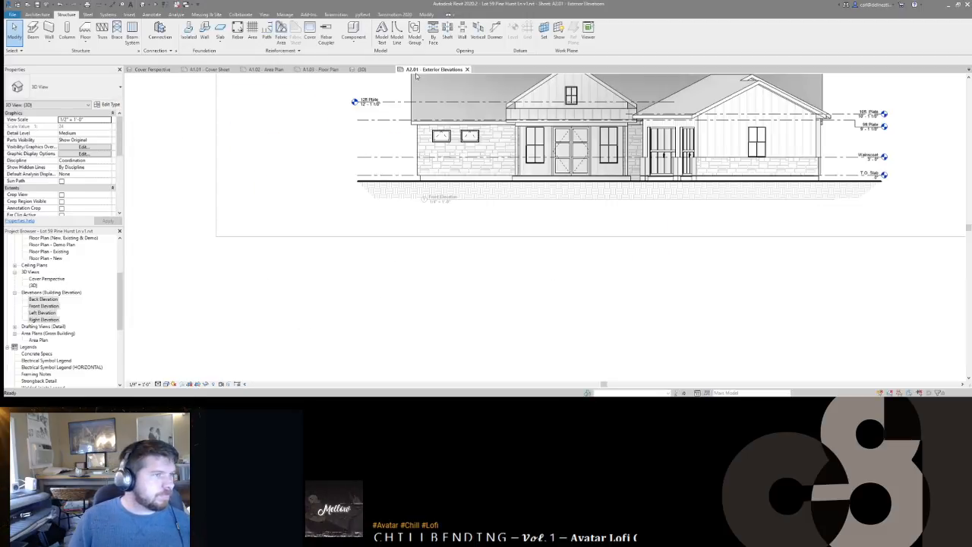
{"action": "scroll", "coordinate": [438, 231], "scroll_direction": "up", "scroll_amount": 2}
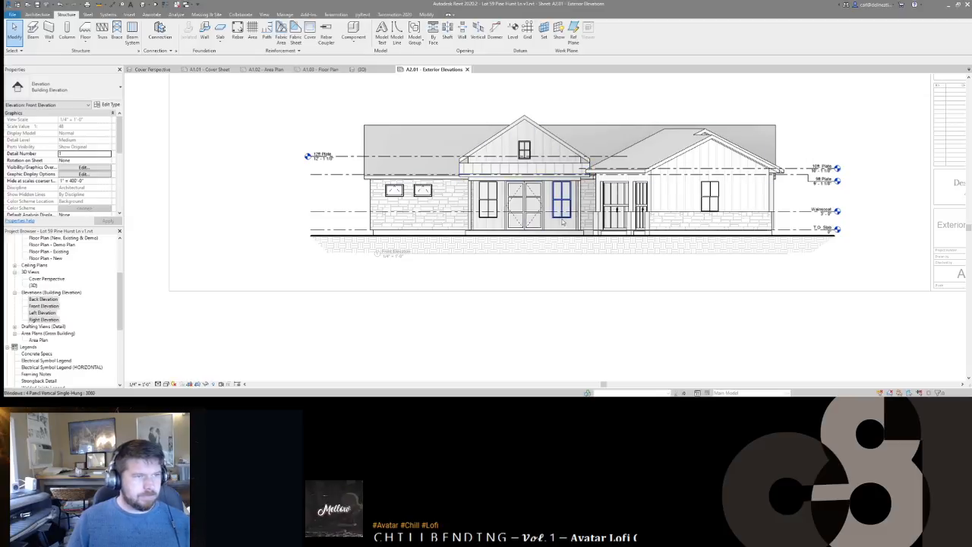
{"action": "middle_click_drag", "start_coordinate": [534, 170], "coordinate": [576, 158]}
{"action": "key", "text": "t"}
{"action": "key", "text": "g"}
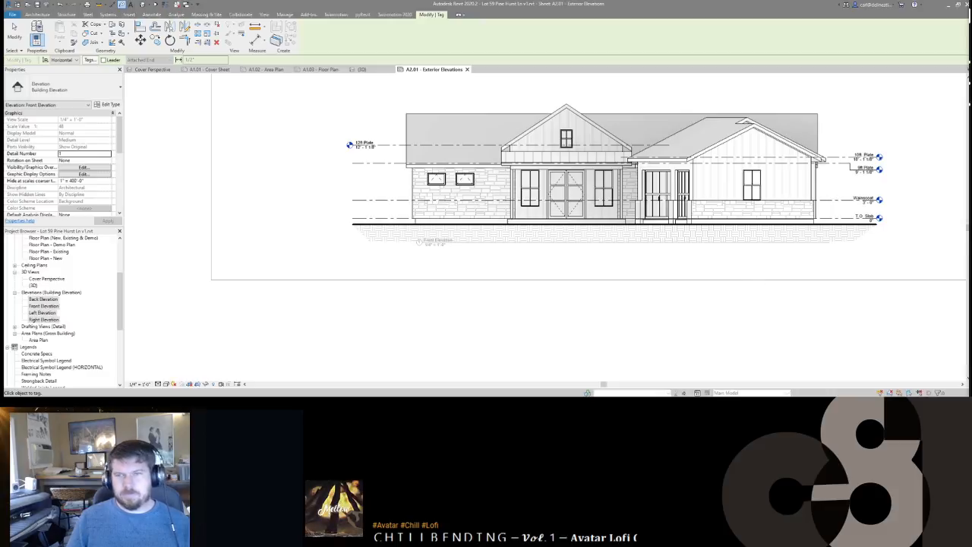
Step: Look over the floor plan on sheet A1.03
{"action": "left_click", "coordinate": [320, 70]}
{"action": "middle_click_drag", "start_coordinate": [565, 175], "coordinate": [522, 209]}
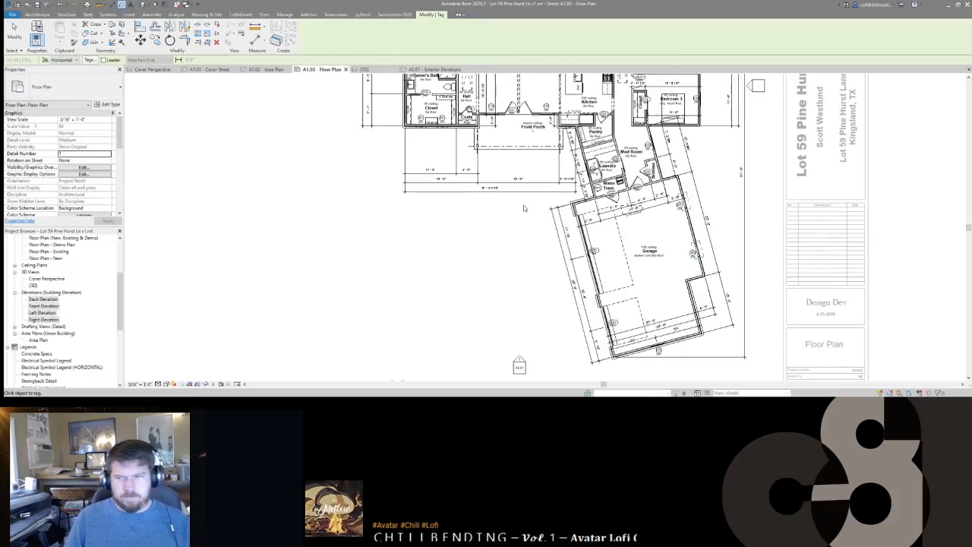
{"action": "scroll", "coordinate": [525, 210], "scroll_direction": "down", "scroll_amount": 2}
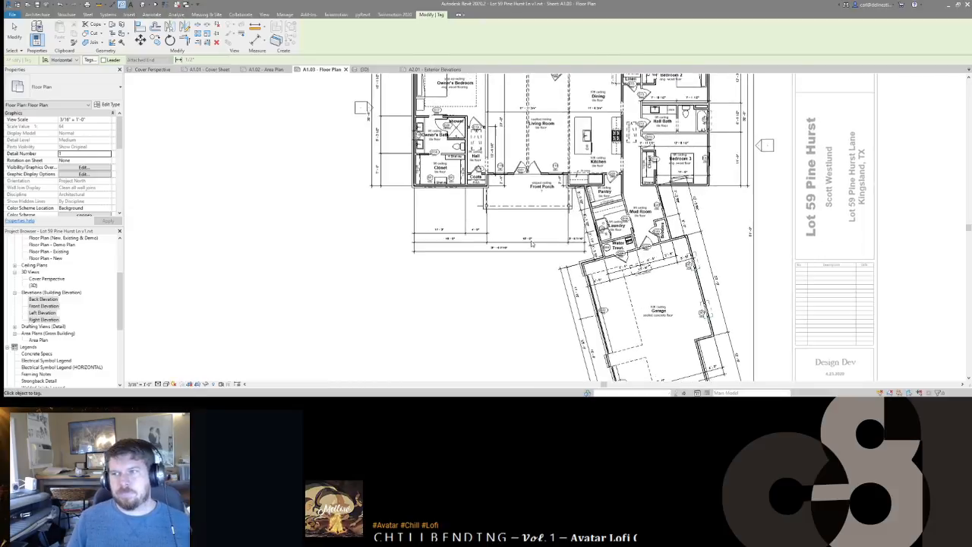
{"action": "scroll", "coordinate": [506, 106], "scroll_direction": "up", "scroll_amount": 2}
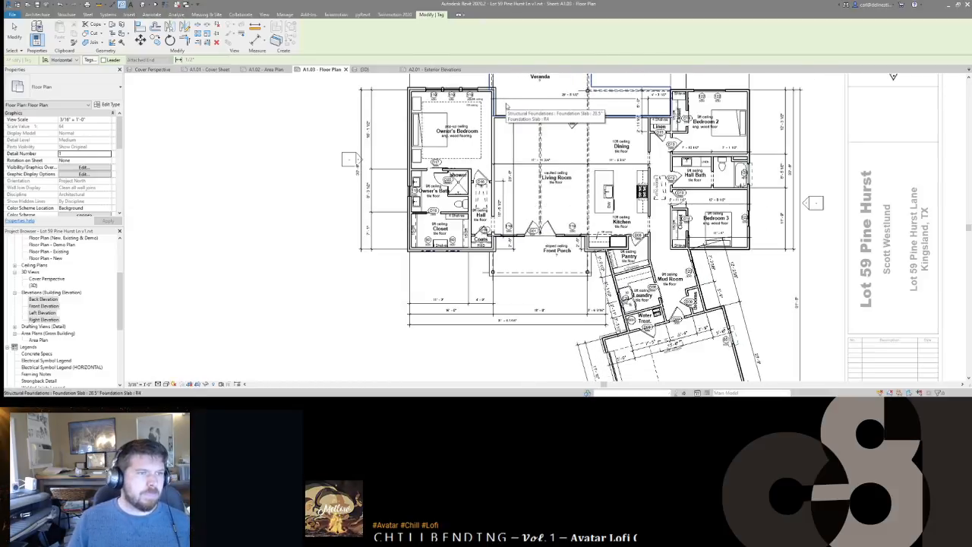
{"action": "scroll", "coordinate": [459, 169], "scroll_direction": "up", "scroll_amount": 3}
Step: On sheet A1.02, end tagging and assign the Area Analysis view template to the area plan viewport
{"action": "left_click", "coordinate": [266, 69]}
{"action": "scroll", "coordinate": [701, 179], "scroll_direction": "up", "scroll_amount": 3}
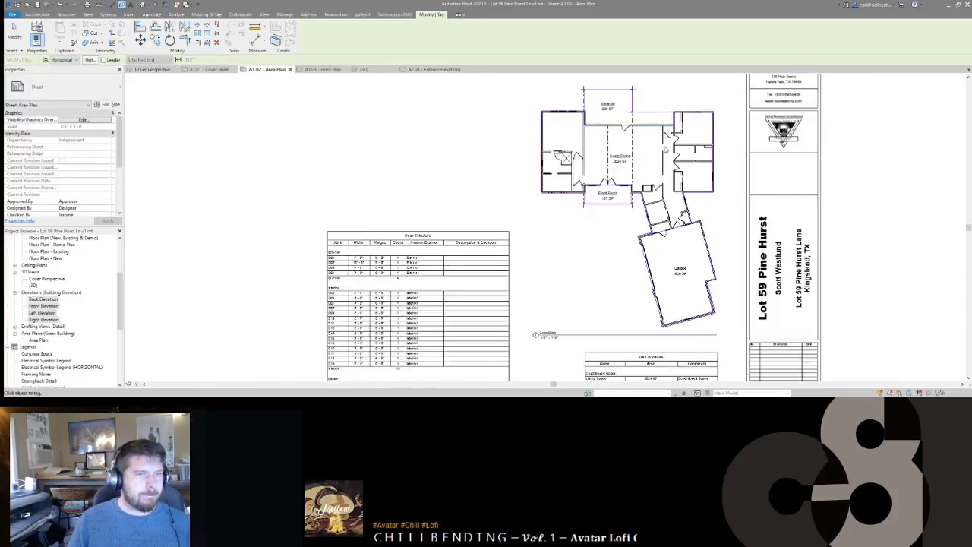
{"action": "scroll", "coordinate": [89, 166], "scroll_direction": "down", "scroll_amount": 3}
{"action": "scroll", "coordinate": [85, 176], "scroll_direction": "up", "scroll_amount": 3}
{"action": "scroll", "coordinate": [475, 166], "scroll_direction": "up", "scroll_amount": 1}
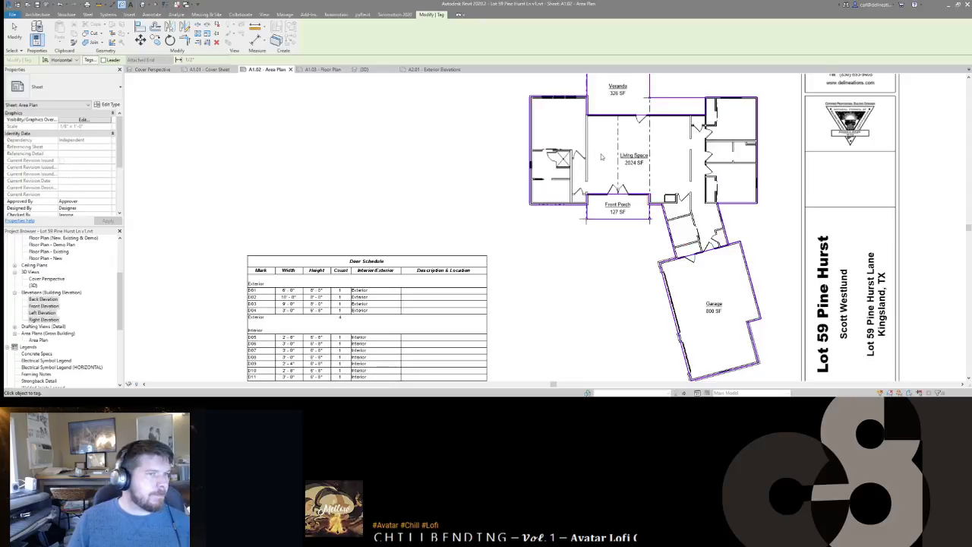
{"action": "key", "text": "Escape"}
{"action": "left_click", "coordinate": [584, 155]}
{"action": "scroll", "coordinate": [87, 183], "scroll_direction": "down", "scroll_amount": 5}
{"action": "scroll", "coordinate": [88, 192], "scroll_direction": "down", "scroll_amount": 1}
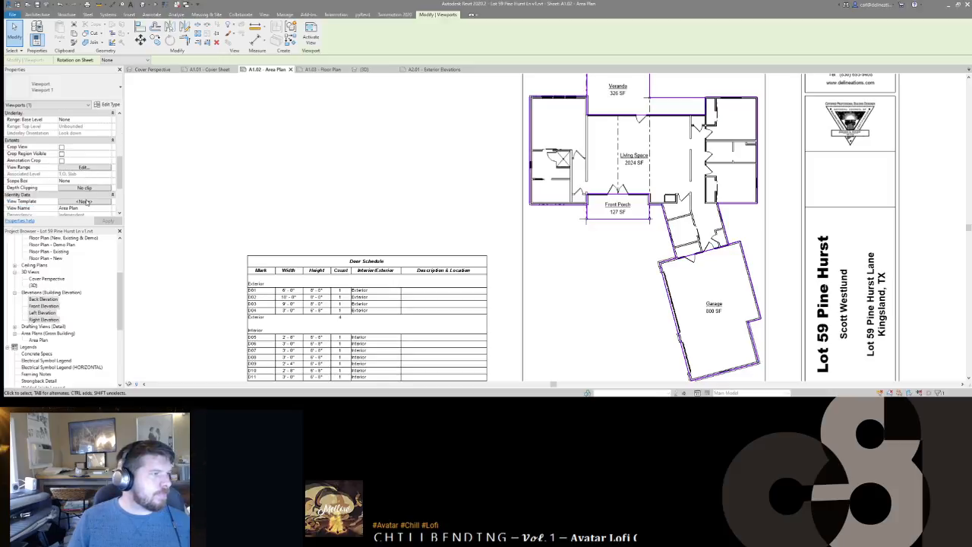
{"action": "left_click", "coordinate": [84, 201]}
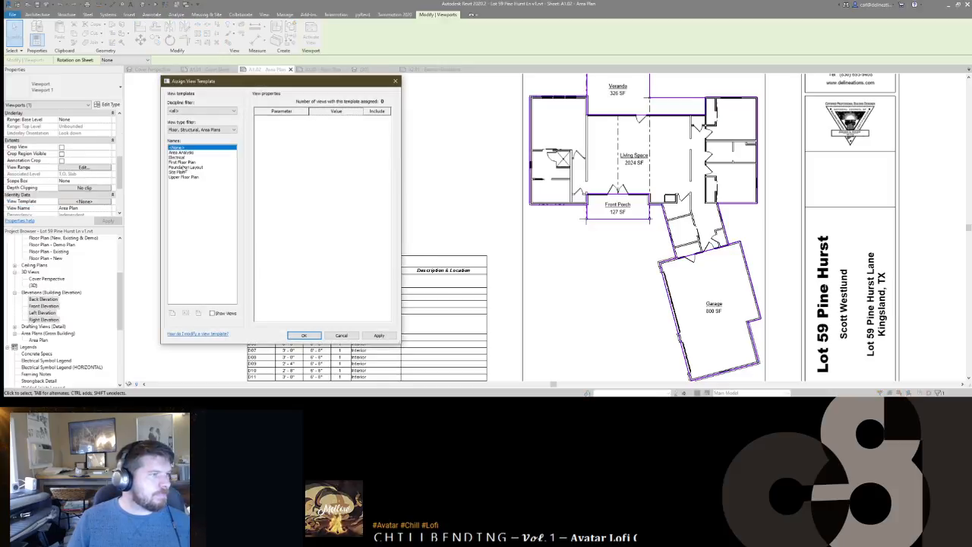
{"action": "double_click", "coordinate": [177, 152]}
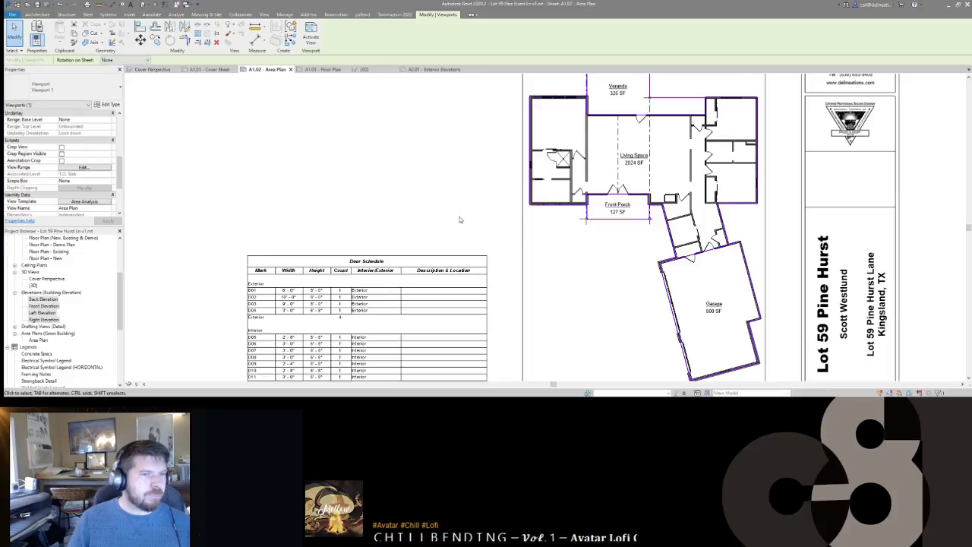
{"action": "middle_click_drag", "start_coordinate": [462, 218], "coordinate": [458, 227]}
{"action": "key", "text": "Escape"}
Step: Return to sheet A1.03 and pan the floor plan to the right
{"action": "scroll", "coordinate": [458, 212], "scroll_direction": "down", "scroll_amount": 2}
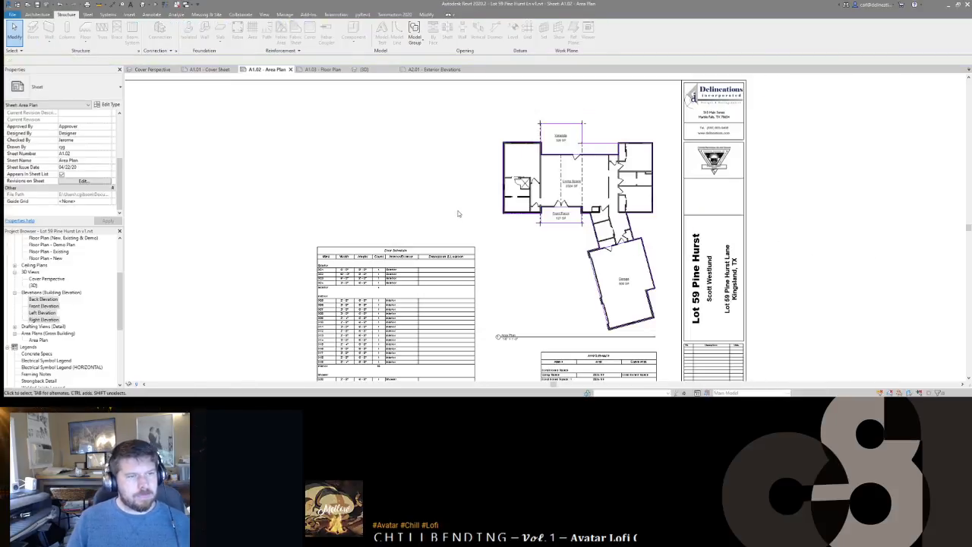
{"action": "scroll", "coordinate": [531, 273], "scroll_direction": "down", "scroll_amount": 1}
{"action": "left_click", "coordinate": [323, 69]}
{"action": "scroll", "coordinate": [551, 155], "scroll_direction": "down", "scroll_amount": 3}
{"action": "scroll", "coordinate": [460, 215], "scroll_direction": "down", "scroll_amount": 5}
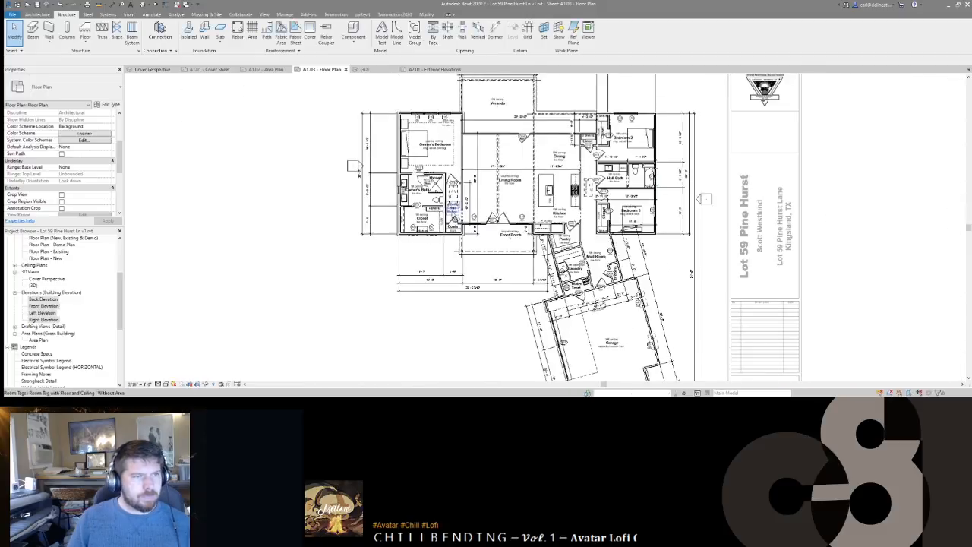
{"action": "scroll", "coordinate": [610, 142], "scroll_direction": "up", "scroll_amount": 3}
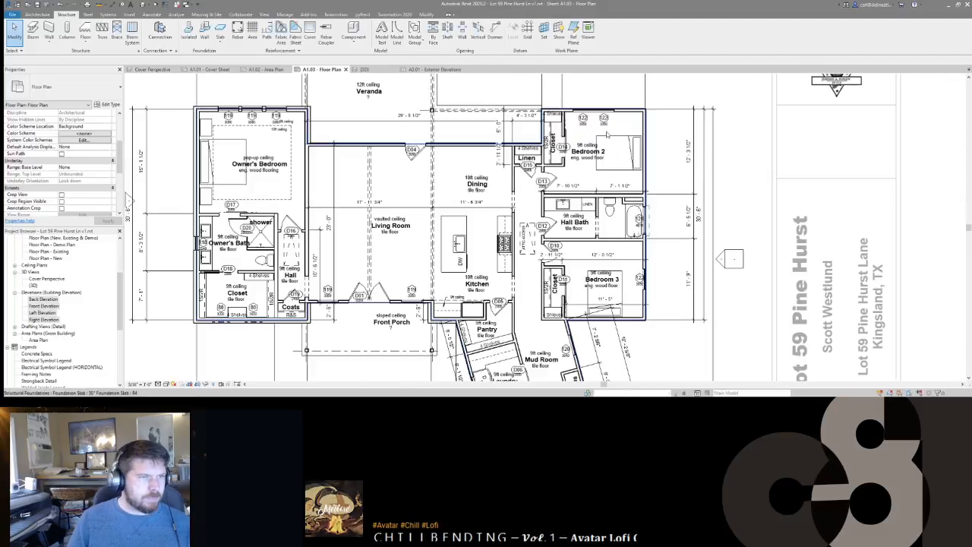
{"action": "middle_click_drag", "start_coordinate": [479, 304], "coordinate": [540, 282]}
{"action": "scroll", "coordinate": [540, 282], "scroll_direction": "down", "scroll_amount": 1}
{"action": "scroll", "coordinate": [540, 281], "scroll_direction": "down", "scroll_amount": 2}
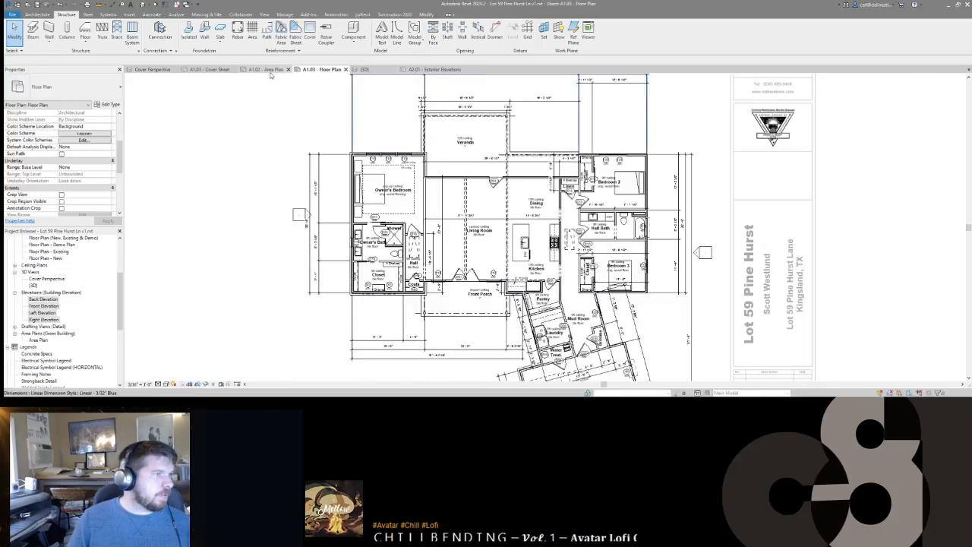
Step: Open the Window Schedule from sheet A1.02 and renumber the awning windows
{"action": "left_click", "coordinate": [270, 73]}
{"action": "middle_click_drag", "start_coordinate": [453, 315], "coordinate": [468, 202]}
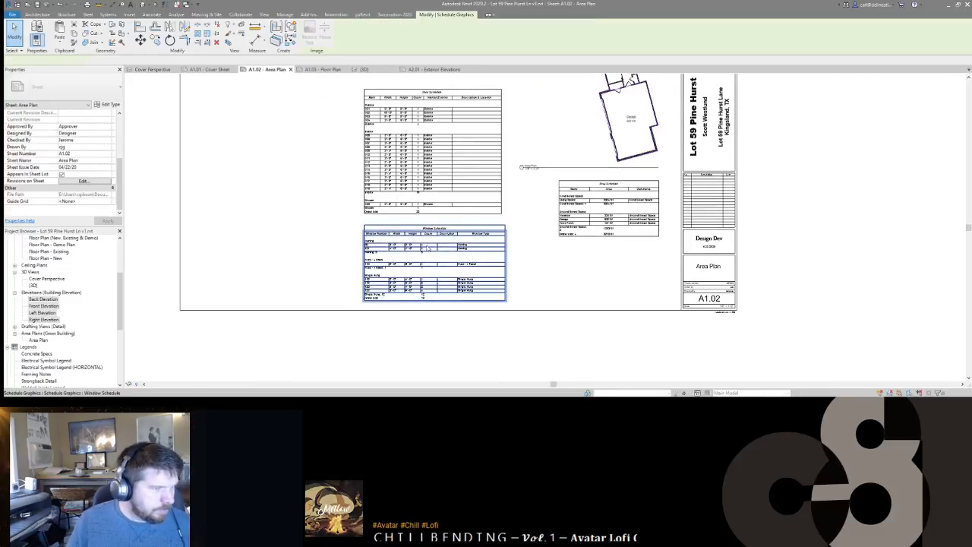
{"action": "double_click", "coordinate": [477, 269]}
{"action": "left_click", "coordinate": [155, 117]}
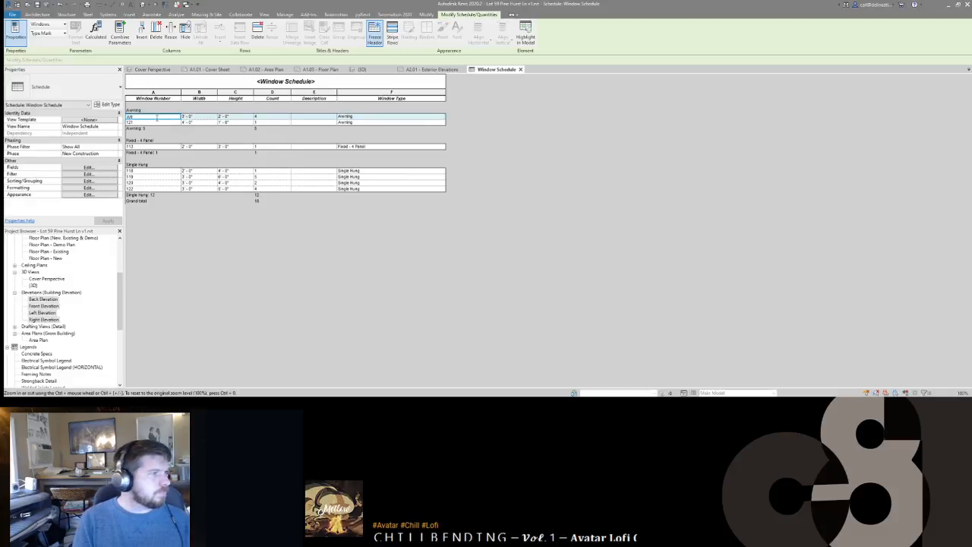
{"action": "key", "text": "Return"}
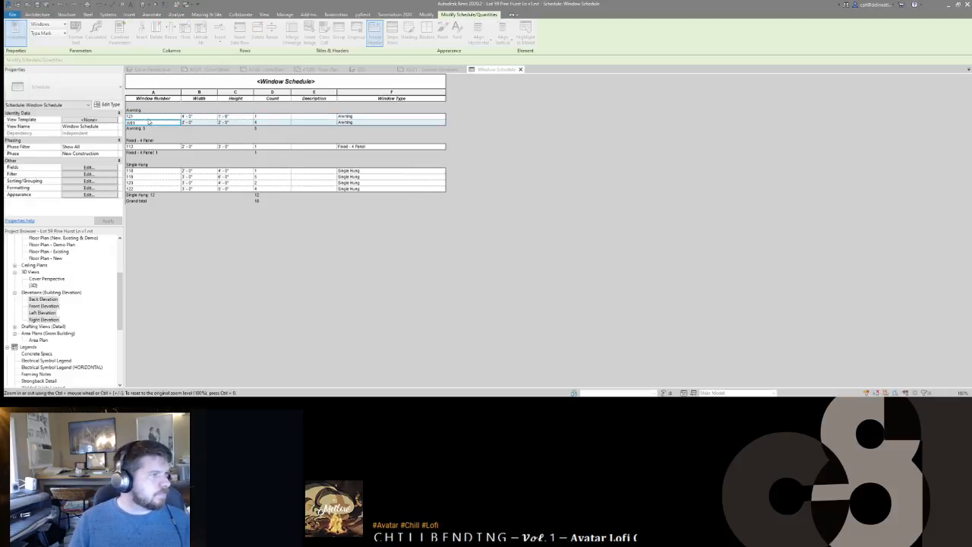
{"action": "key", "text": "Return"}
{"action": "key", "text": "Return"}
Step: Number the fixed window W03 and the 3050 single-hung windows from W04, confirming type changes
{"action": "left_click", "coordinate": [146, 147]}
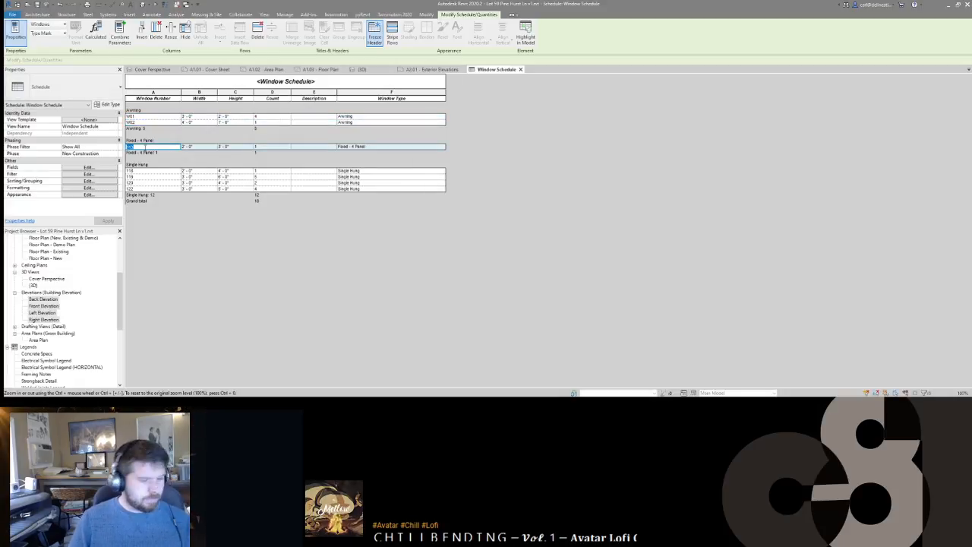
{"action": "type", "text": "W03"}
{"action": "key", "text": "Return"}
{"action": "key", "text": "Return"}
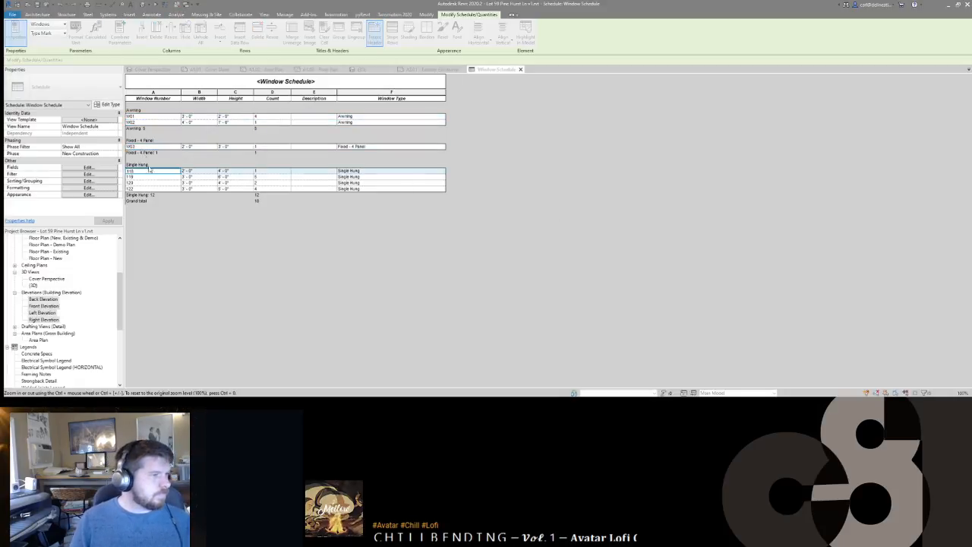
{"action": "left_click", "coordinate": [156, 179]}
{"action": "type", "text": "W04"}
{"action": "key", "text": "Return"}
{"action": "key", "text": "Return"}
{"action": "left_click", "coordinate": [152, 182]}
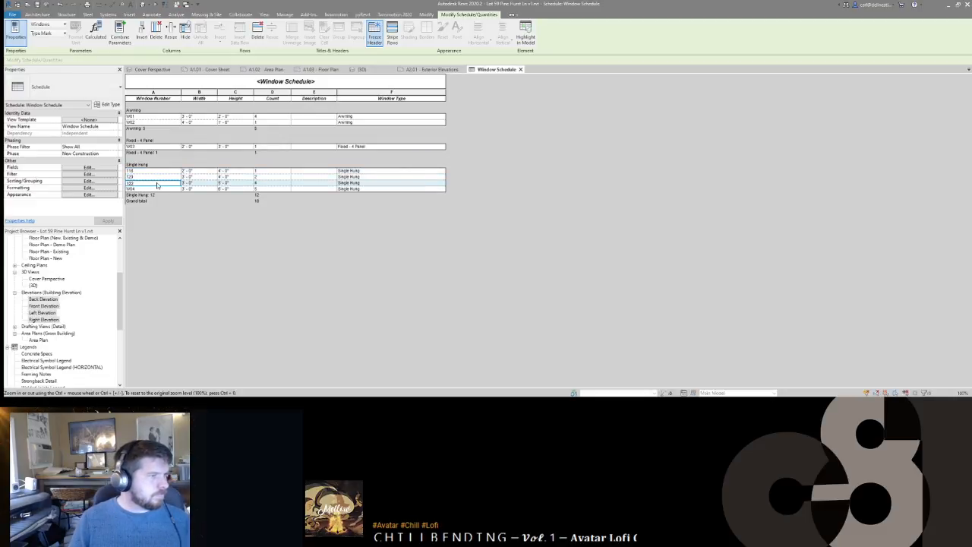
{"action": "key", "text": "Return"}
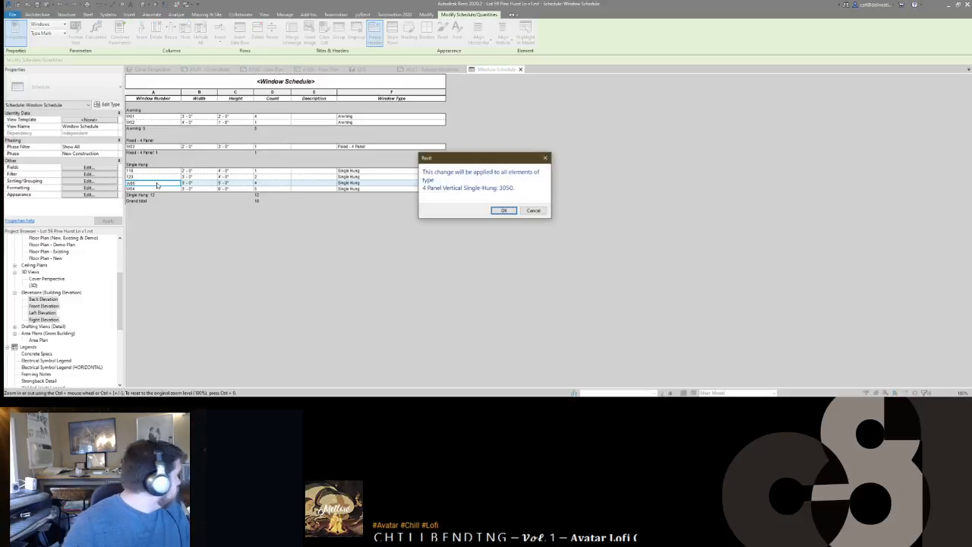
{"action": "left_click", "coordinate": [502, 212]}
Step: Renumber the next window W06, update window 118, and close the schedule
{"action": "left_click", "coordinate": [144, 177]}
{"action": "type", "text": "W06"}
{"action": "key", "text": "Return"}
{"action": "key", "text": "Return"}
{"action": "double_click", "coordinate": [145, 171]}
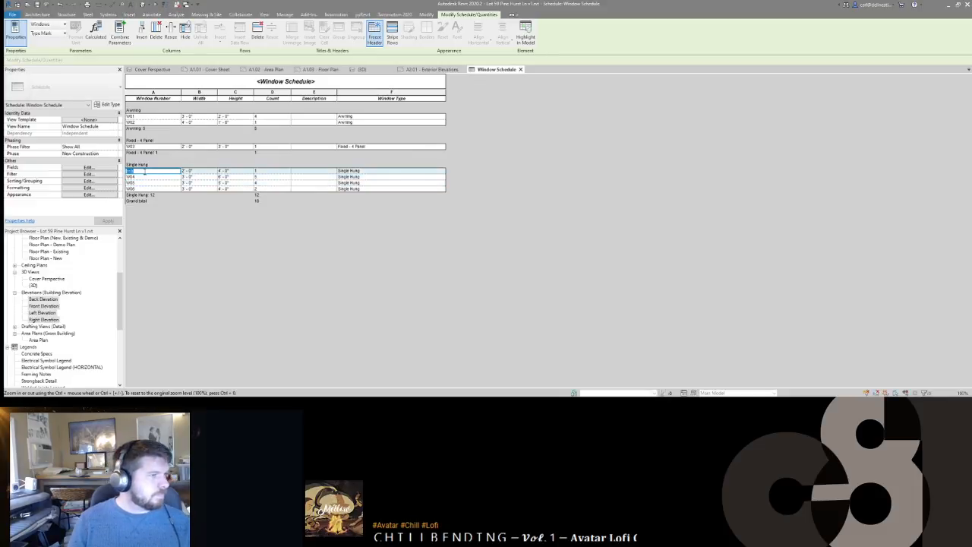
{"action": "key", "text": "Return"}
{"action": "key", "text": "Return"}
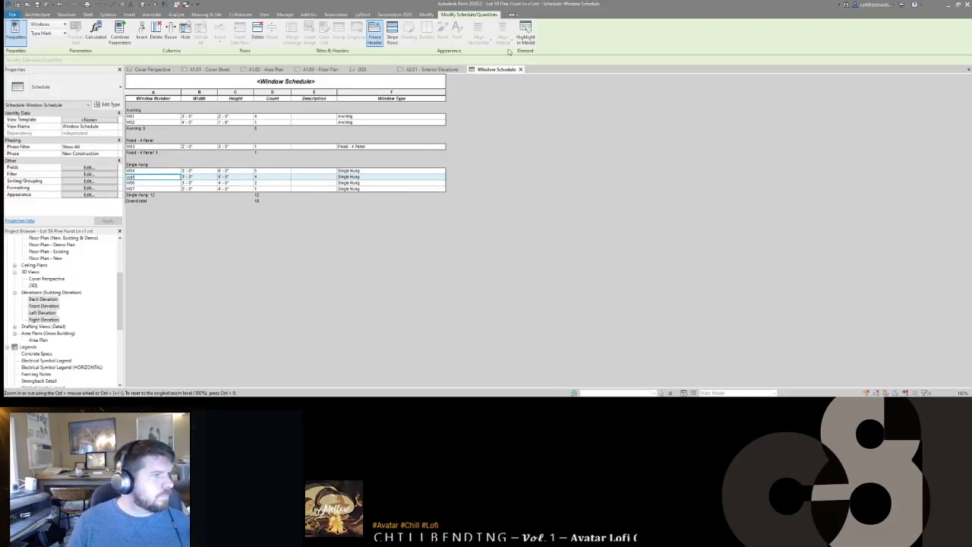
{"action": "middle_click", "coordinate": [493, 71]}
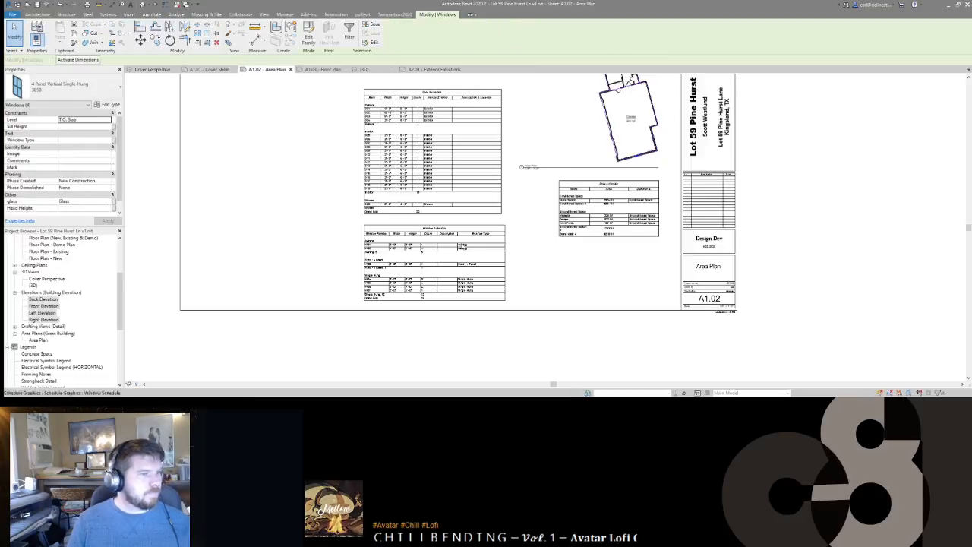
Step: Zoom around the A1.02 schedules to verify the W-numbers, then go to sheet A1.03
{"action": "scroll", "coordinate": [386, 258], "scroll_direction": "up", "scroll_amount": 3}
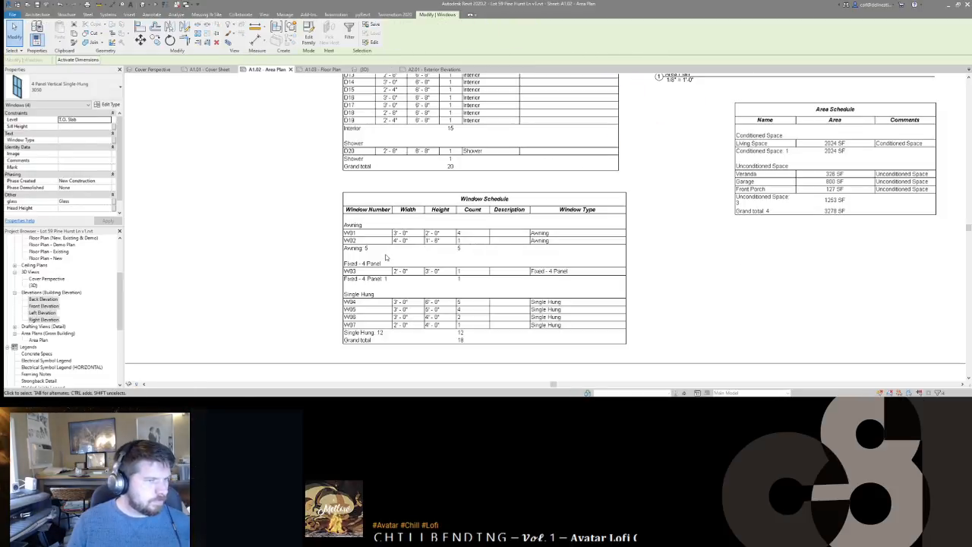
{"action": "scroll", "coordinate": [386, 258], "scroll_direction": "down", "scroll_amount": 3}
{"action": "scroll", "coordinate": [412, 142], "scroll_direction": "up", "scroll_amount": 2}
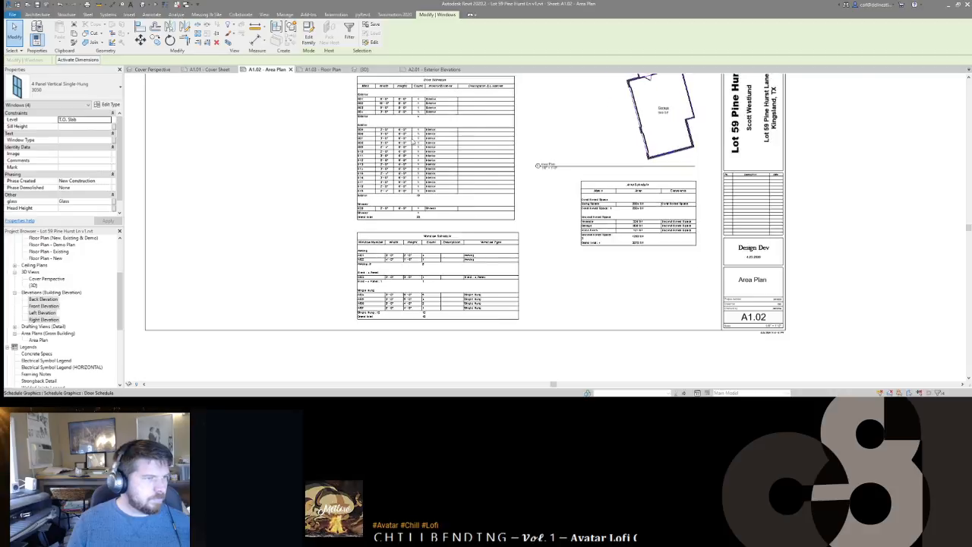
{"action": "scroll", "coordinate": [413, 142], "scroll_direction": "down", "scroll_amount": 2}
{"action": "scroll", "coordinate": [410, 160], "scroll_direction": "up", "scroll_amount": 3}
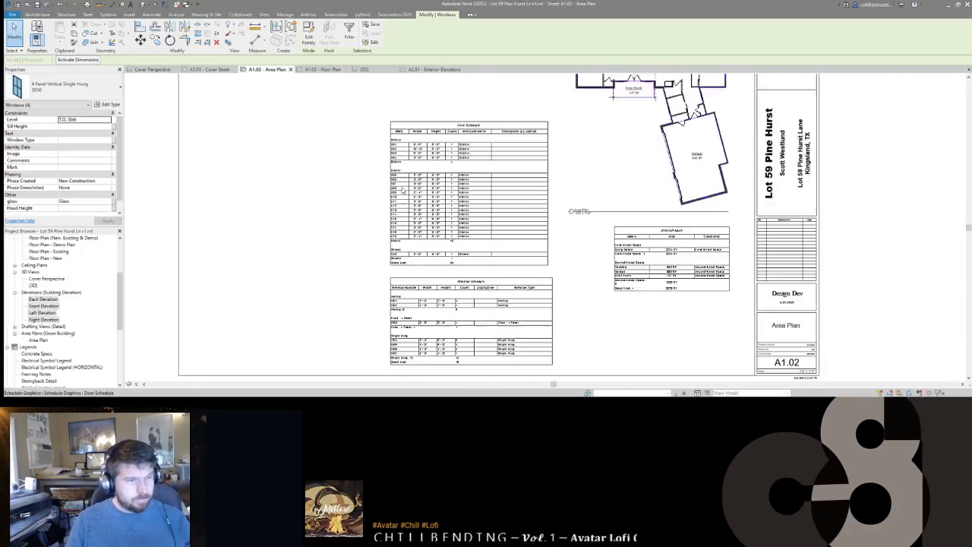
{"action": "scroll", "coordinate": [410, 175], "scroll_direction": "down", "scroll_amount": 2}
{"action": "left_click", "coordinate": [315, 69]}
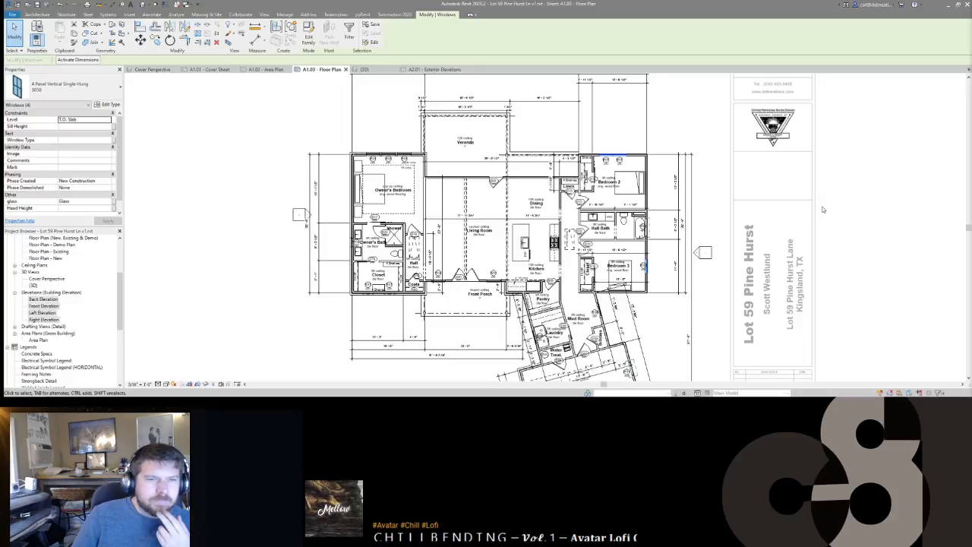
{"action": "left_click", "coordinate": [671, 206]}
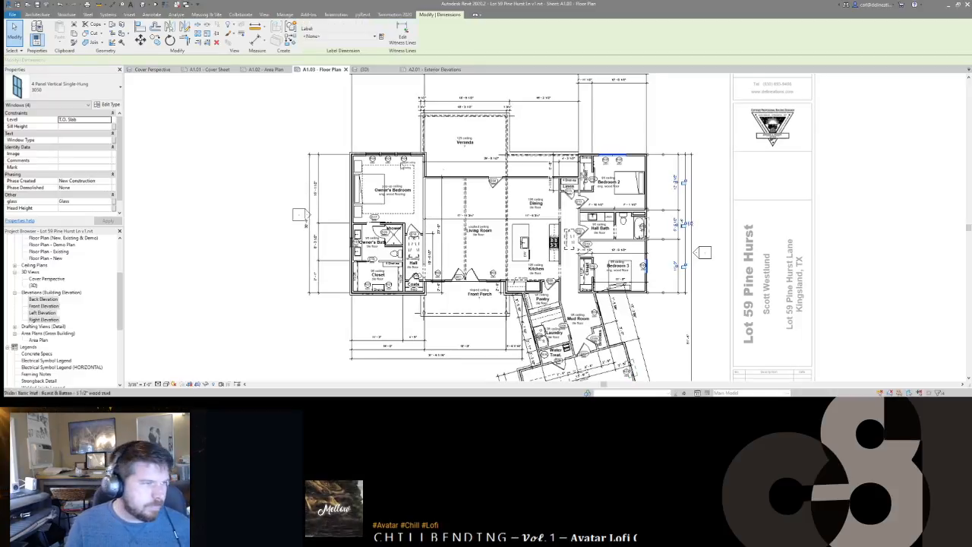
{"action": "scroll", "coordinate": [323, 200], "scroll_direction": "up", "scroll_amount": 4}
{"action": "middle_click_drag", "start_coordinate": [601, 284], "coordinate": [580, 171]}
{"action": "scroll", "coordinate": [579, 182], "scroll_direction": "down", "scroll_amount": 2}
{"action": "scroll", "coordinate": [504, 182], "scroll_direction": "down", "scroll_amount": 3}
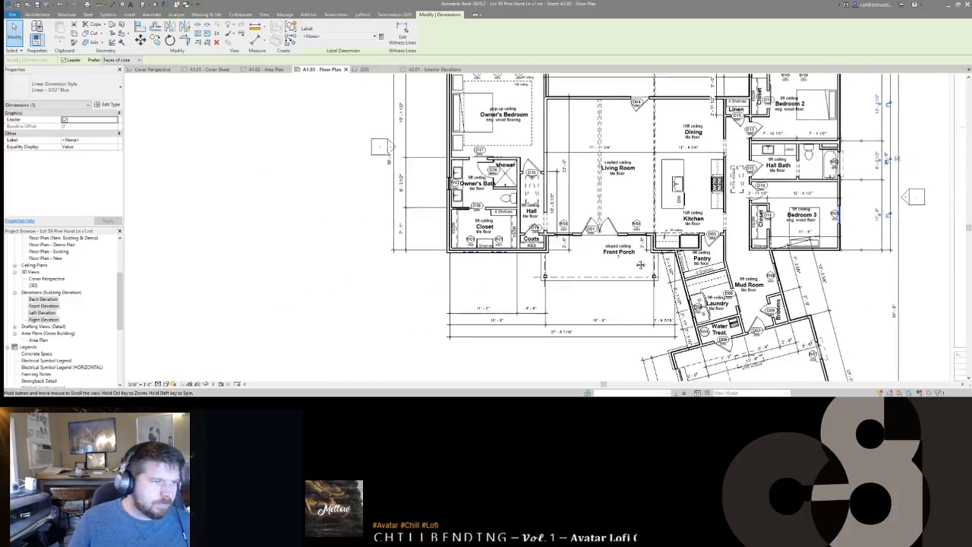
{"action": "key", "text": "Escape"}
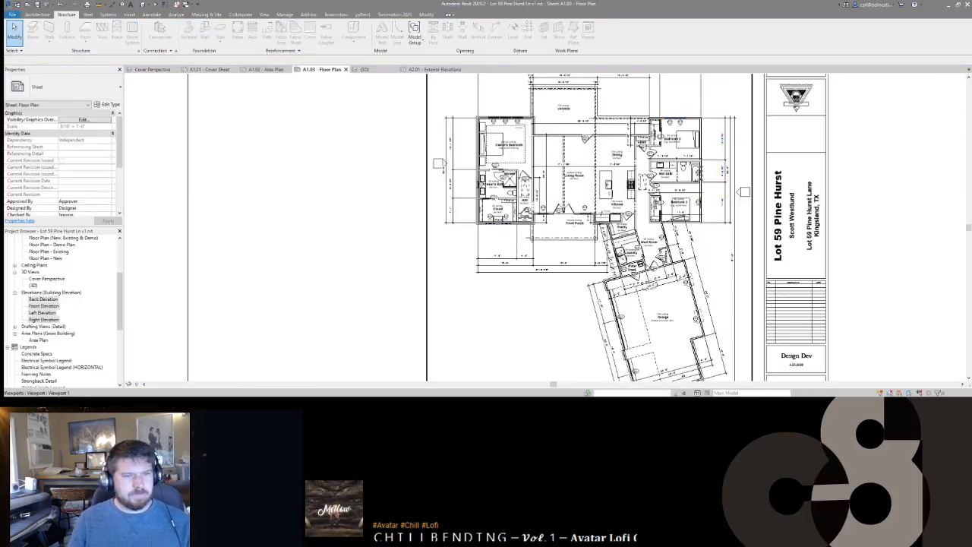
{"action": "scroll", "coordinate": [698, 201], "scroll_direction": "down", "scroll_amount": 2}
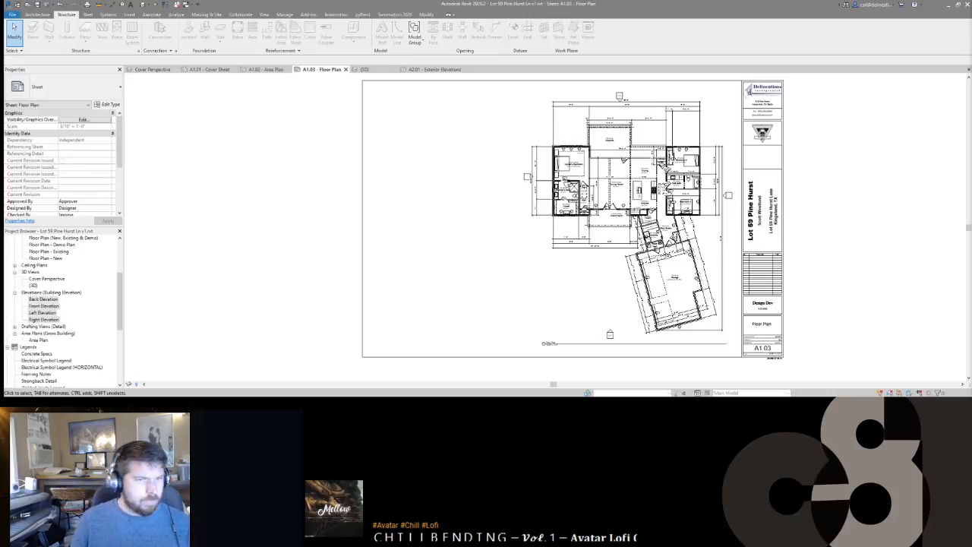
Step: Open sheet A2.01 Exterior Elevations and activate its front elevation viewport
{"action": "scroll", "coordinate": [75, 306], "scroll_direction": "down", "scroll_amount": 6}
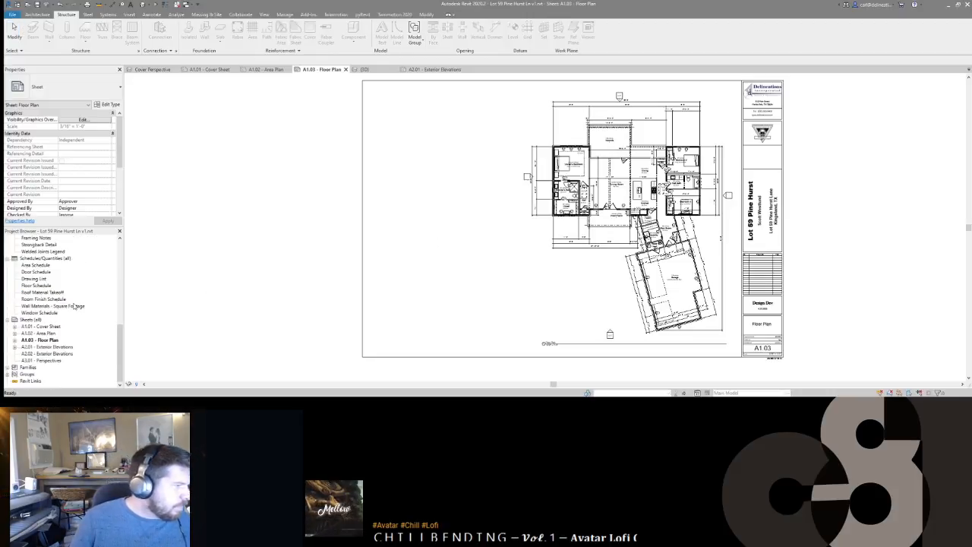
{"action": "double_click", "coordinate": [47, 347]}
{"action": "scroll", "coordinate": [460, 288], "scroll_direction": "down", "scroll_amount": 3}
{"action": "middle_click_drag", "start_coordinate": [460, 289], "coordinate": [517, 213]}
{"action": "scroll", "coordinate": [508, 250], "scroll_direction": "up", "scroll_amount": 4}
{"action": "double_click", "coordinate": [467, 269]}
{"action": "scroll", "coordinate": [467, 271], "scroll_direction": "up", "scroll_amount": 1}
{"action": "middle_click_drag", "start_coordinate": [466, 272], "coordinate": [509, 245]}
{"action": "scroll", "coordinate": [509, 244], "scroll_direction": "up", "scroll_amount": 4}
Step: Tag the front windows, the gable window, the double front door and doors D02 and D03
{"action": "left_click", "coordinate": [486, 247]}
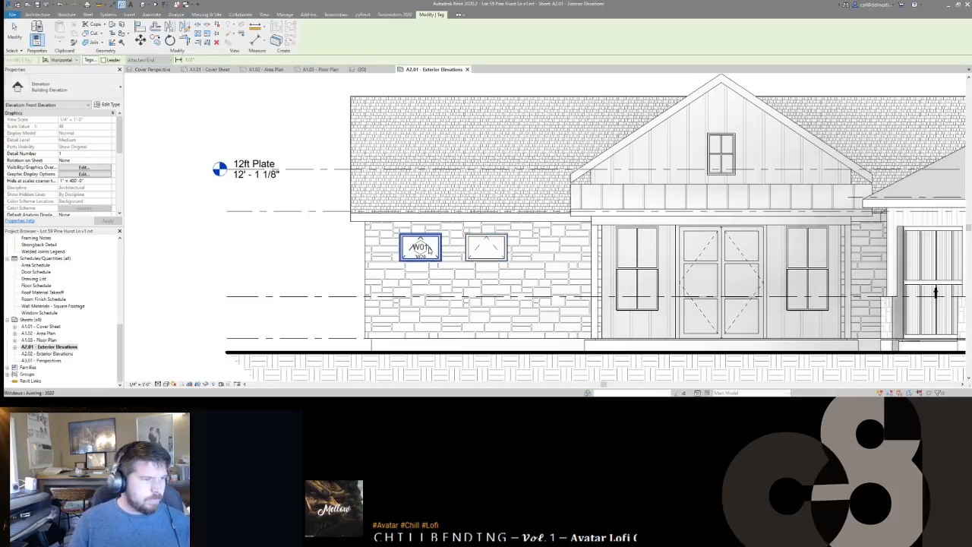
{"action": "left_click", "coordinate": [637, 270]}
{"action": "left_click", "coordinate": [807, 270]}
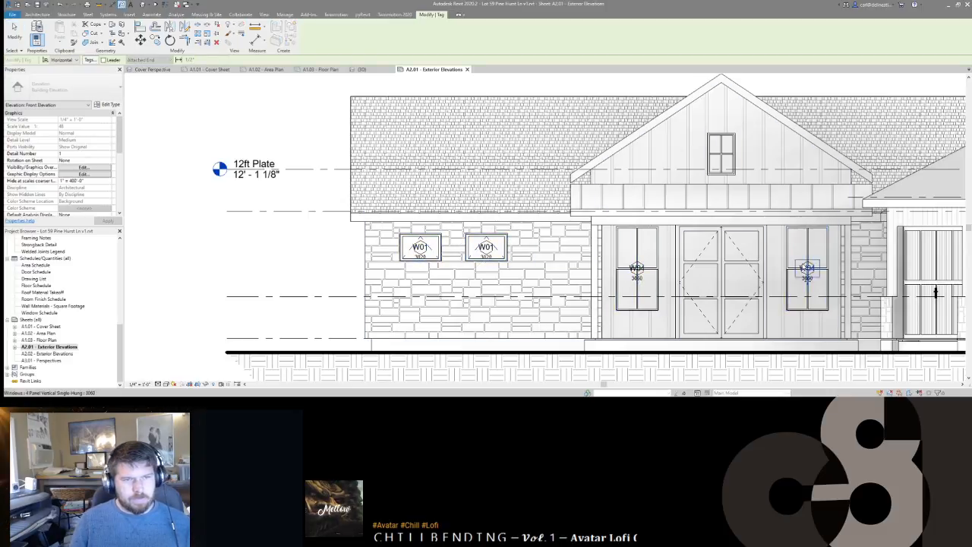
{"action": "left_click", "coordinate": [733, 159]}
{"action": "left_click", "coordinate": [736, 266]}
{"action": "middle_click_drag", "start_coordinate": [860, 303], "coordinate": [560, 277]}
{"action": "scroll", "coordinate": [560, 276], "scroll_direction": "up", "scroll_amount": 1}
{"action": "left_click", "coordinate": [713, 251]}
{"action": "left_click", "coordinate": [781, 252]}
{"action": "left_click", "coordinate": [893, 232]}
{"action": "middle_click_drag", "start_coordinate": [833, 231], "coordinate": [650, 248]}
{"action": "scroll", "coordinate": [650, 249], "scroll_direction": "down", "scroll_amount": 1}
{"action": "key", "text": "Escape"}
{"action": "key", "text": "Escape"}
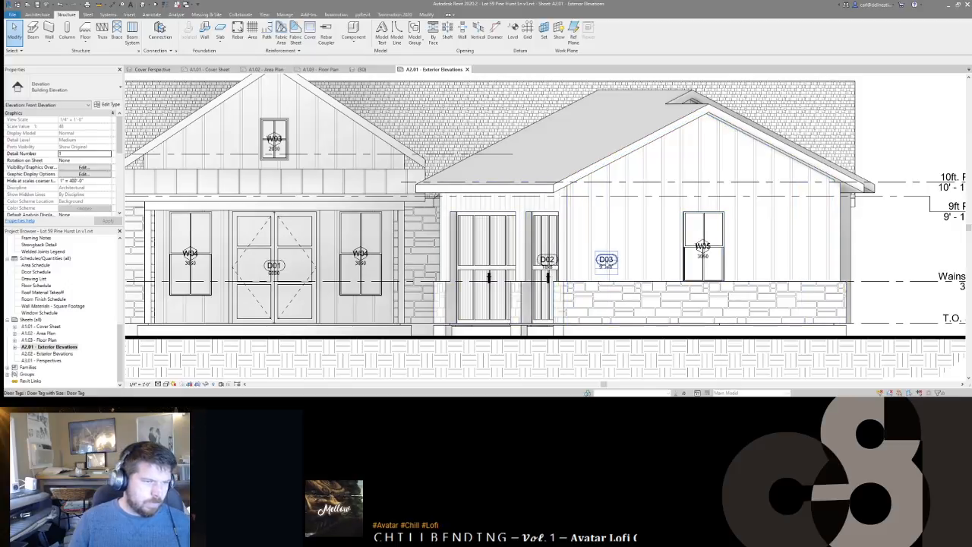
Step: Move the D02 and D03 door tags onto their doors
{"action": "left_click", "coordinate": [547, 260]}
{"action": "left_click", "coordinate": [605, 259], "text": "ctrl"}
{"action": "left_click_drag", "start_coordinate": [605, 259], "coordinate": [545, 260]}
{"action": "key", "text": "Escape"}
{"action": "scroll", "coordinate": [788, 257], "scroll_direction": "down", "scroll_amount": 5}
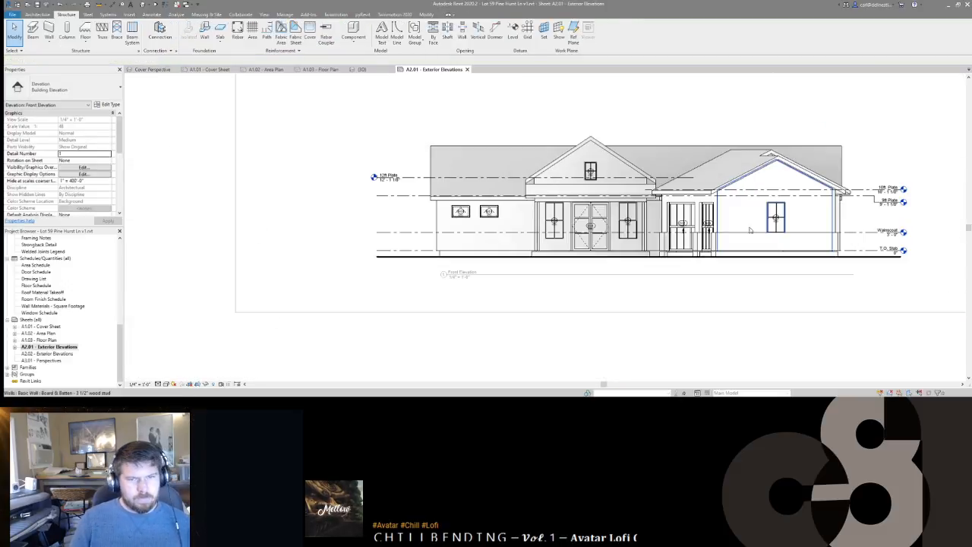
Step: Pan the front elevation, then deactivate it to see the rear and front elevations on A2.01
{"action": "middle_click_drag", "start_coordinate": [790, 256], "coordinate": [737, 301]}
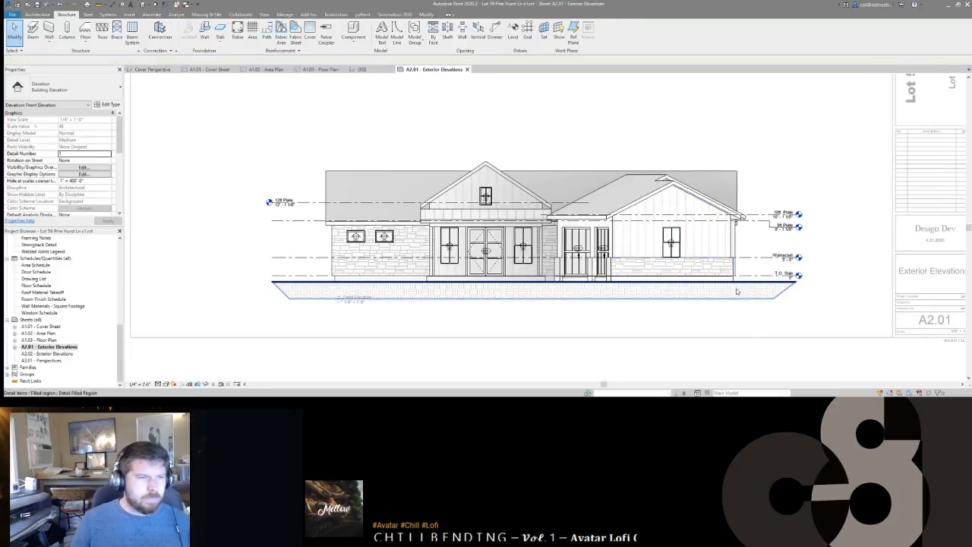
{"action": "middle_click_drag", "start_coordinate": [493, 116], "coordinate": [542, 119]}
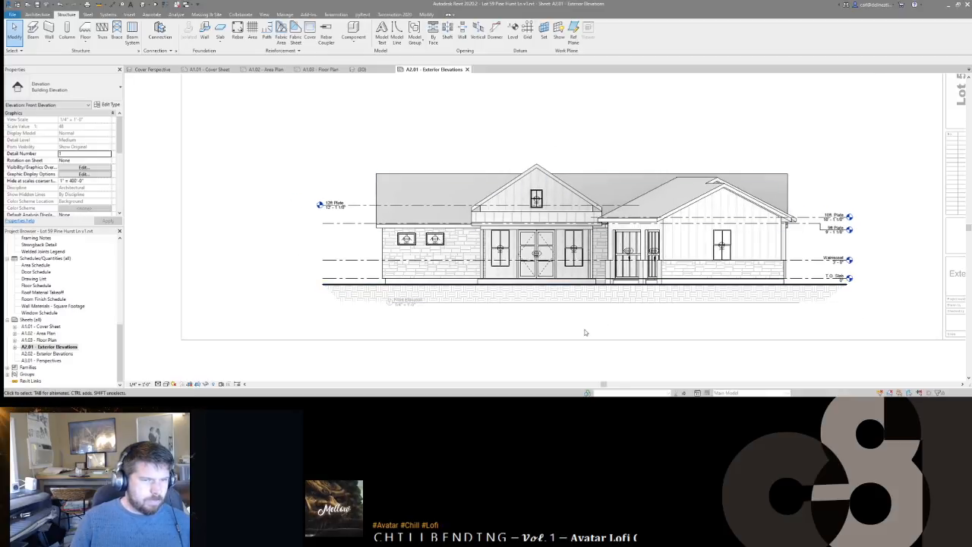
{"action": "middle_click_drag", "start_coordinate": [376, 147], "coordinate": [381, 208]}
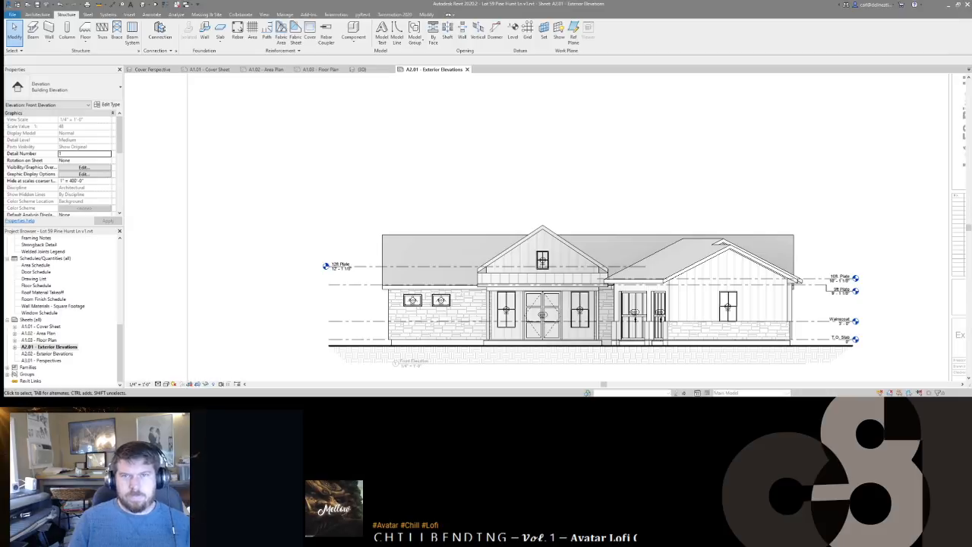
{"action": "double_click", "coordinate": [794, 152]}
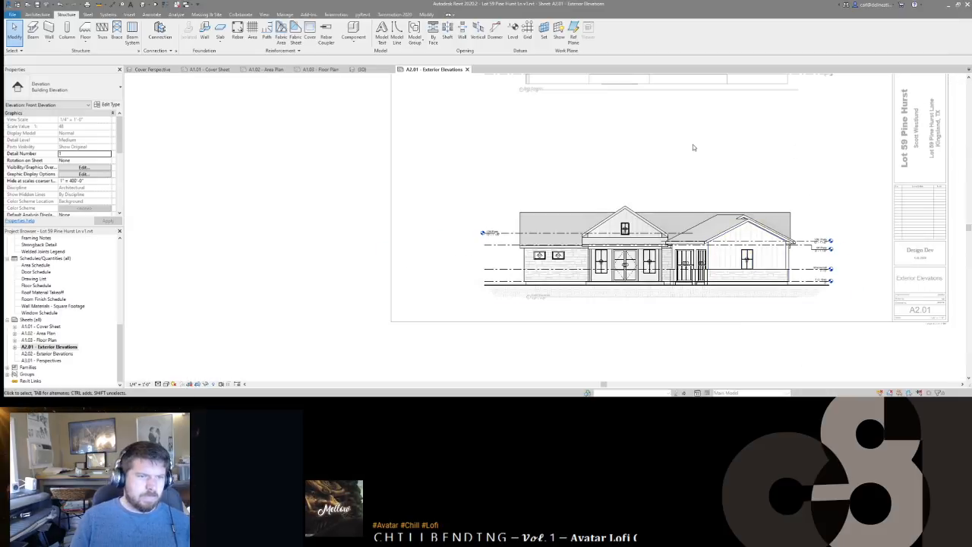
{"action": "middle_click_drag", "start_coordinate": [694, 148], "coordinate": [672, 206]}
{"action": "scroll", "coordinate": [599, 187], "scroll_direction": "down", "scroll_amount": 3}
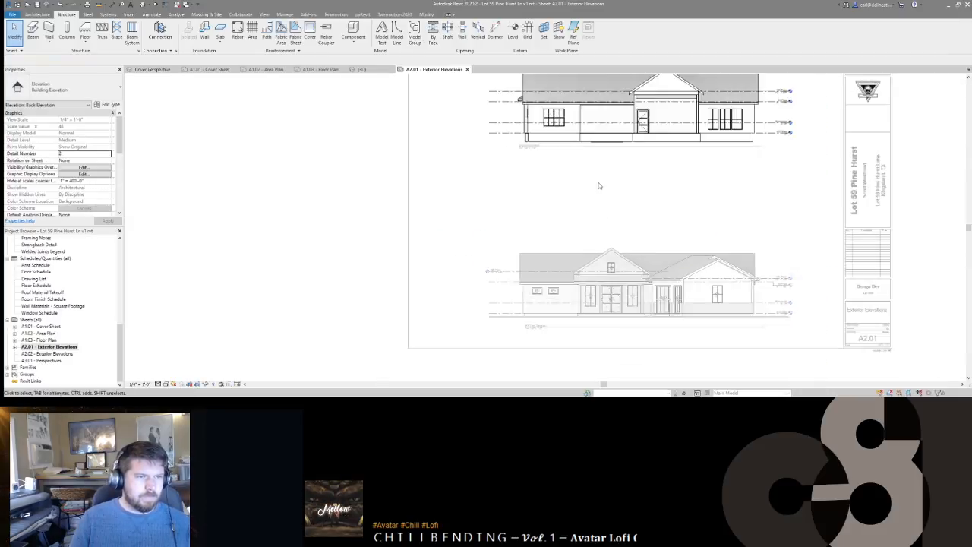
{"action": "double_click", "coordinate": [564, 265]}
Step: Activate the back elevation and tag its door and three windows
{"action": "left_click", "coordinate": [514, 302]}
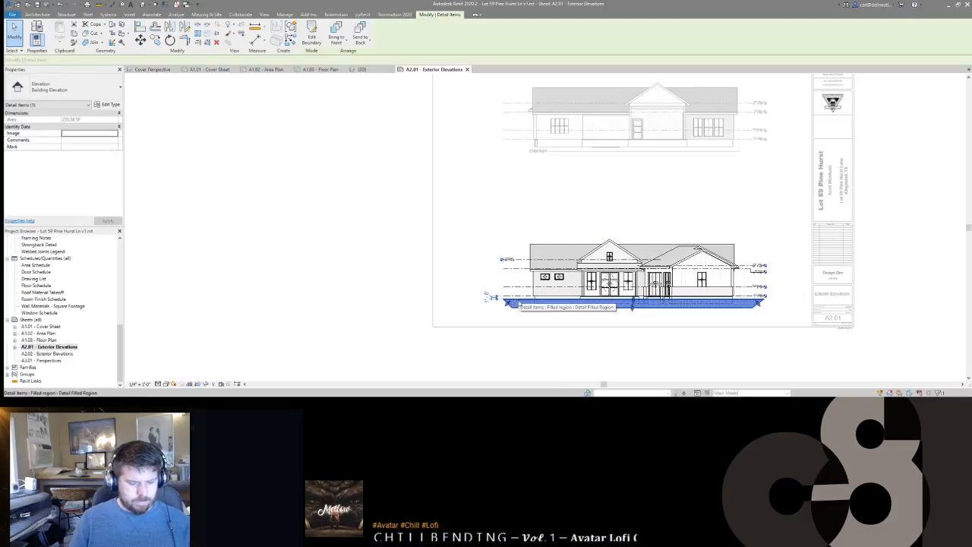
{"action": "double_click", "coordinate": [587, 182]}
{"action": "double_click", "coordinate": [600, 124]}
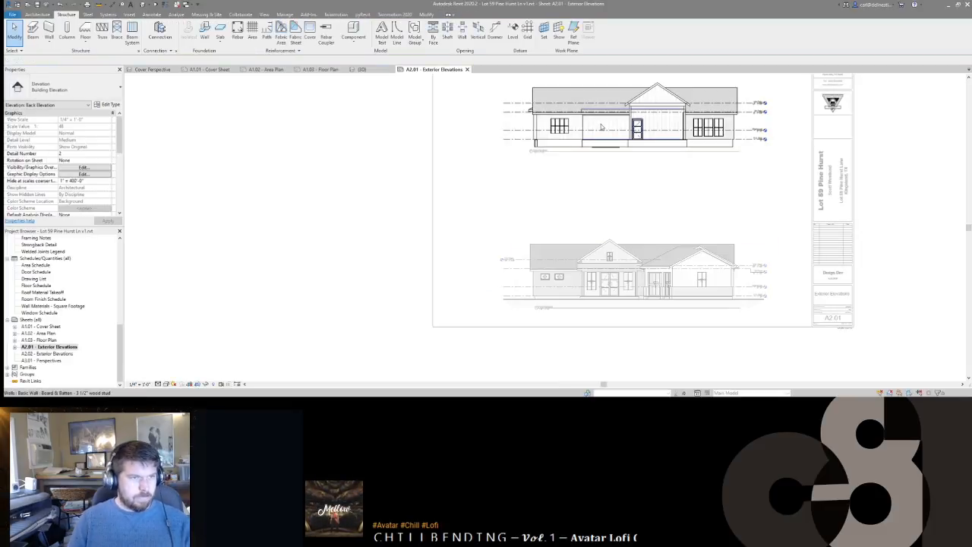
{"action": "scroll", "coordinate": [607, 225], "scroll_direction": "up", "scroll_amount": 3}
{"action": "left_click", "coordinate": [559, 214]}
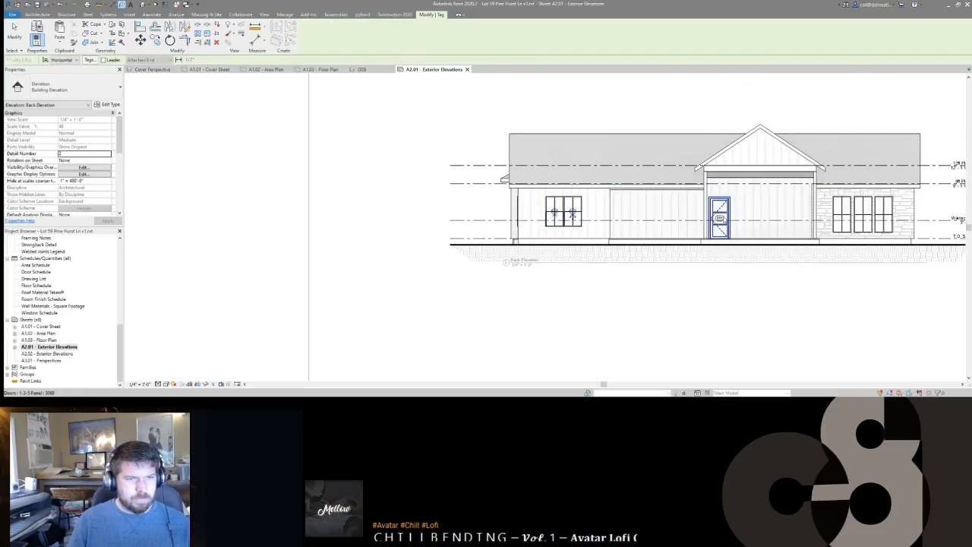
{"action": "left_click", "coordinate": [851, 221]}
{"action": "left_click", "coordinate": [868, 221]}
{"action": "left_click", "coordinate": [887, 221]}
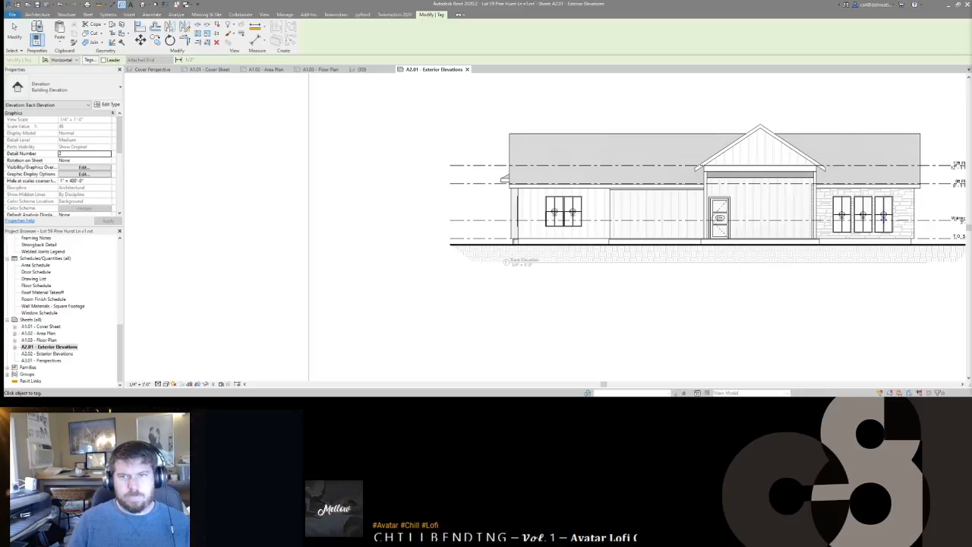
Step: Zoom out to the whole A2.01 sheet and open sheet A2.02 Exterior Elevations
{"action": "scroll", "coordinate": [443, 191], "scroll_direction": "down", "scroll_amount": 3}
{"action": "middle_click_drag", "start_coordinate": [663, 257], "coordinate": [631, 211]}
{"action": "scroll", "coordinate": [631, 251], "scroll_direction": "down", "scroll_amount": 2}
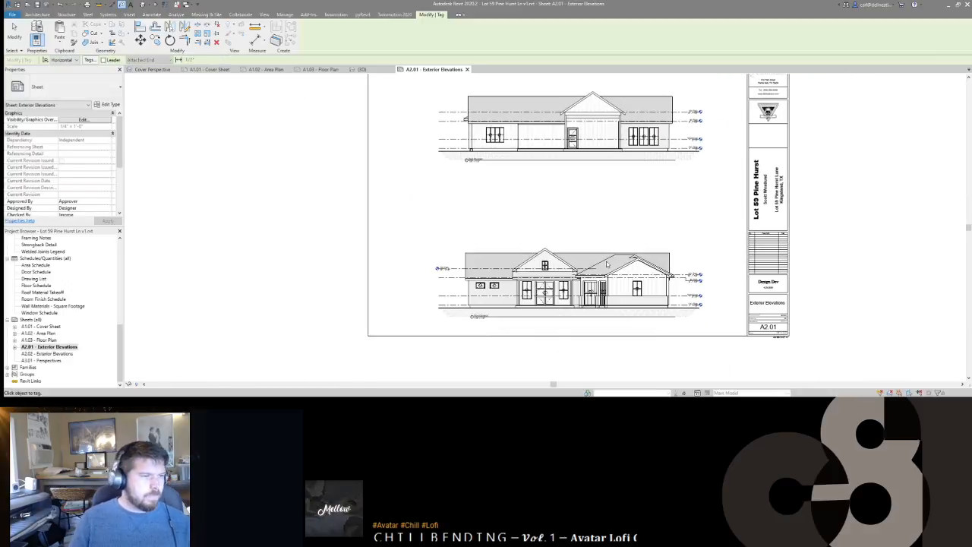
{"action": "double_click", "coordinate": [53, 354]}
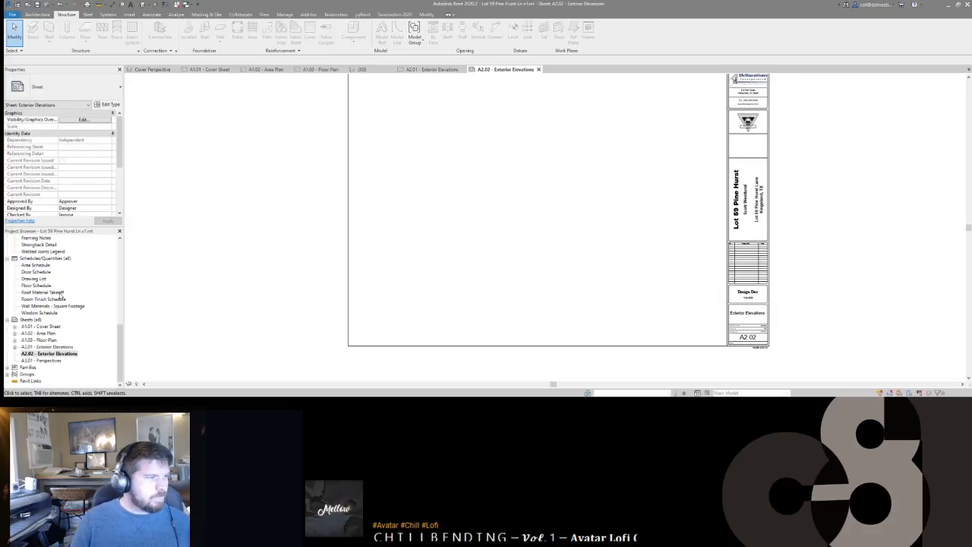
Step: Place the Left Elevation in the lower half of A2.02 and the Right Elevation above it
{"action": "scroll", "coordinate": [61, 293], "scroll_direction": "up", "scroll_amount": 10}
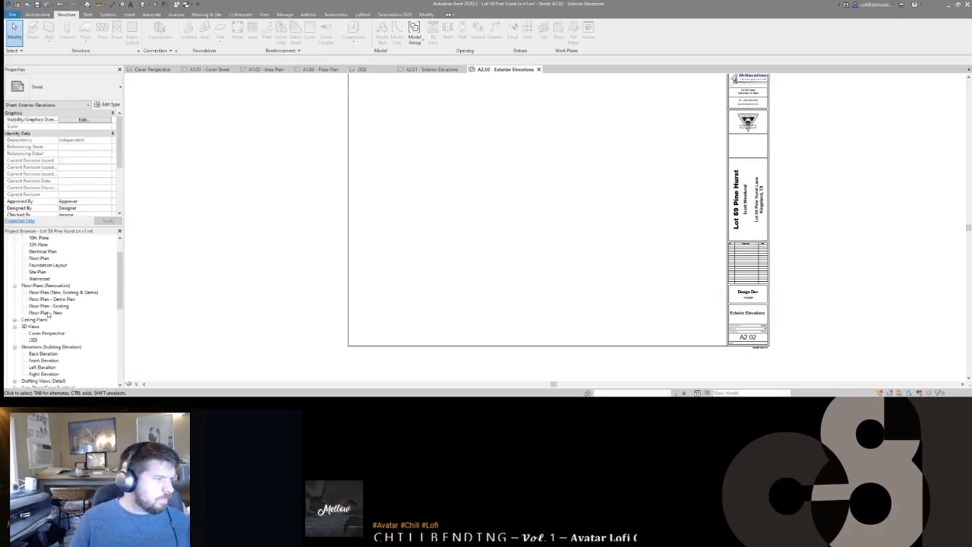
{"action": "scroll", "coordinate": [56, 310], "scroll_direction": "up", "scroll_amount": 2}
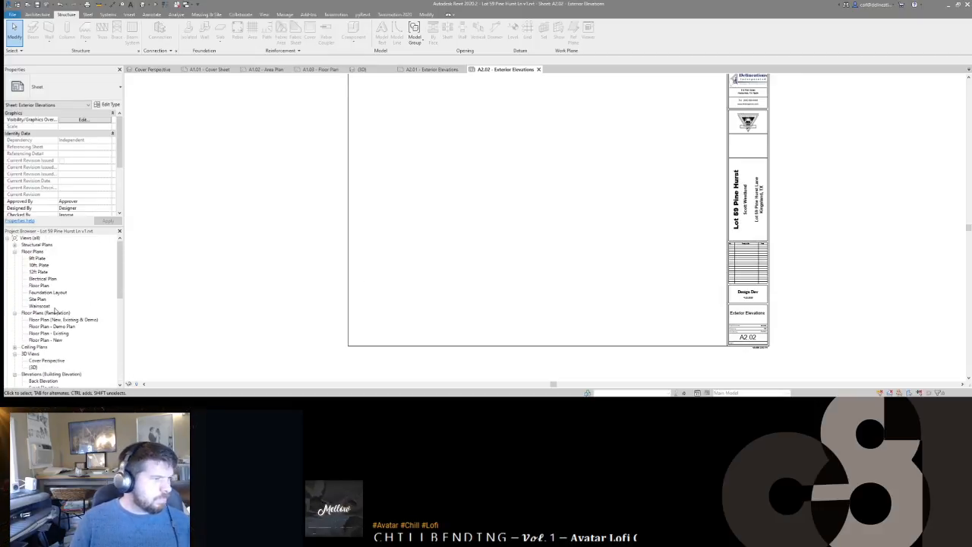
{"action": "scroll", "coordinate": [55, 310], "scroll_direction": "down", "scroll_amount": 4}
{"action": "left_click_drag", "start_coordinate": [49, 323], "coordinate": [523, 241]}
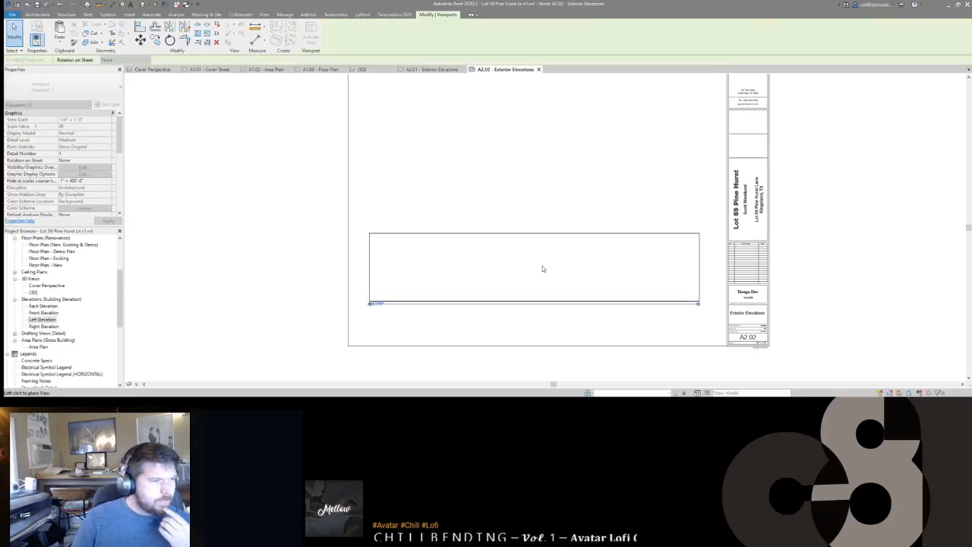
{"action": "left_click", "coordinate": [534, 270]}
{"action": "left_click_drag", "start_coordinate": [44, 326], "coordinate": [584, 155]}
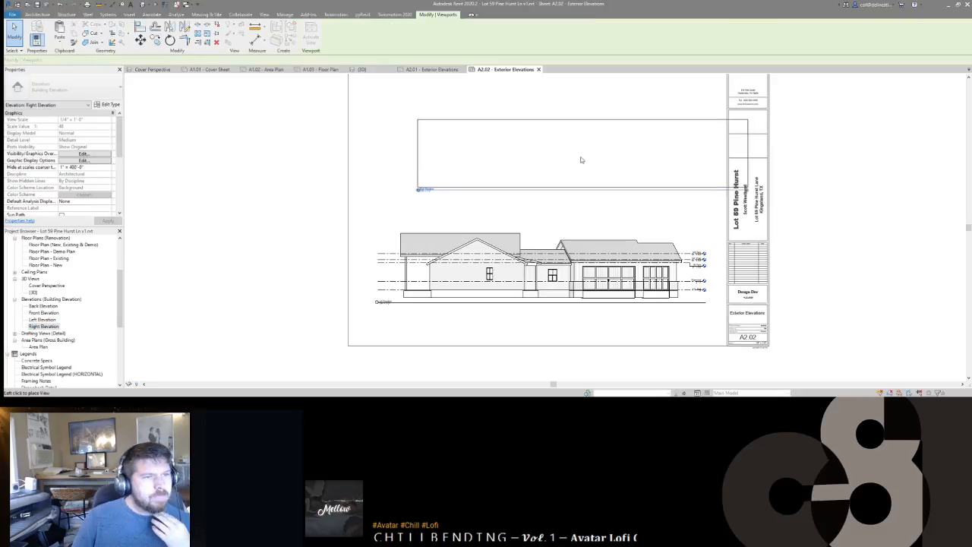
{"action": "left_click", "coordinate": [542, 160]}
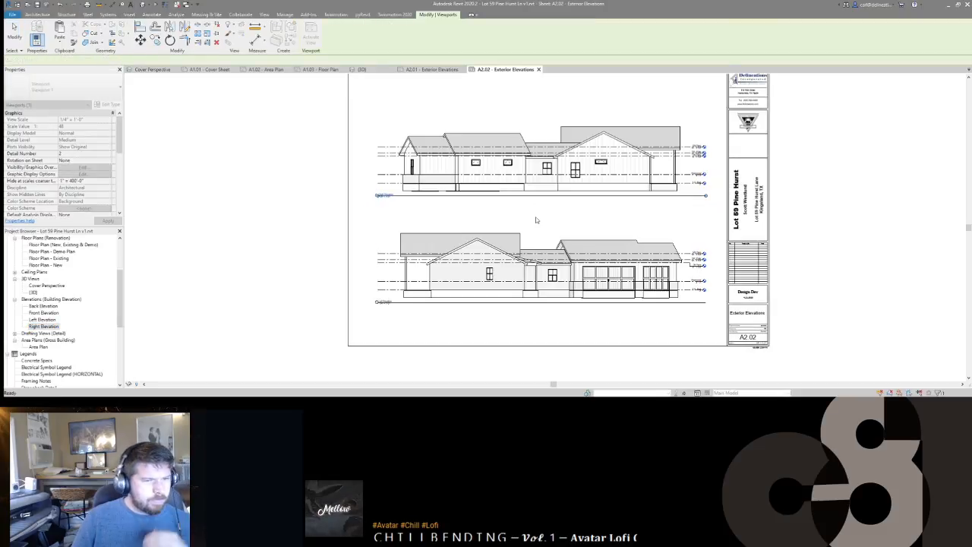
{"action": "left_click", "coordinate": [536, 217]}
{"action": "scroll", "coordinate": [630, 136], "scroll_direction": "up", "scroll_amount": 4}
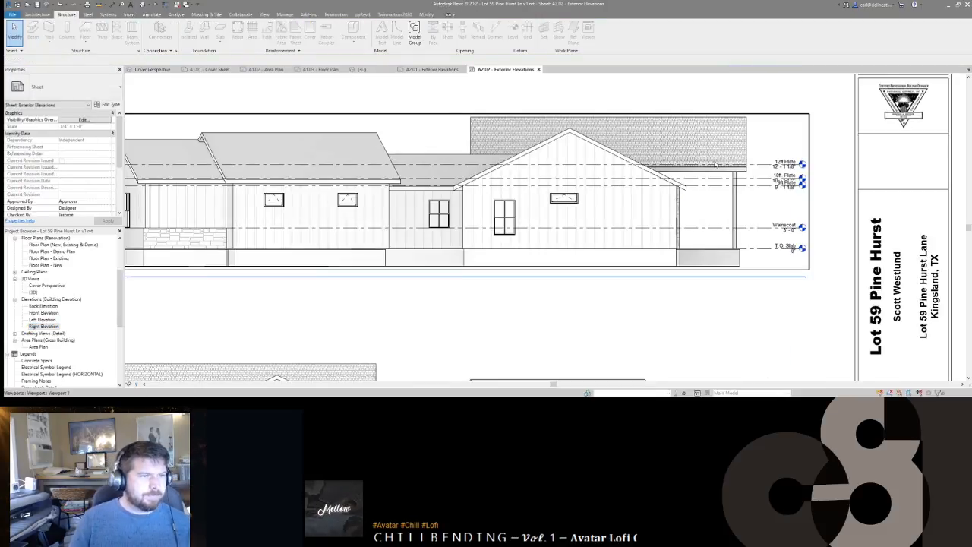
Step: Make the 12ft Plate level's left end view-specific and shorten it toward the roof
{"action": "scroll", "coordinate": [760, 163], "scroll_direction": "down", "scroll_amount": 2}
{"action": "left_click", "coordinate": [790, 163]}
{"action": "scroll", "coordinate": [790, 163], "scroll_direction": "down", "scroll_amount": 2}
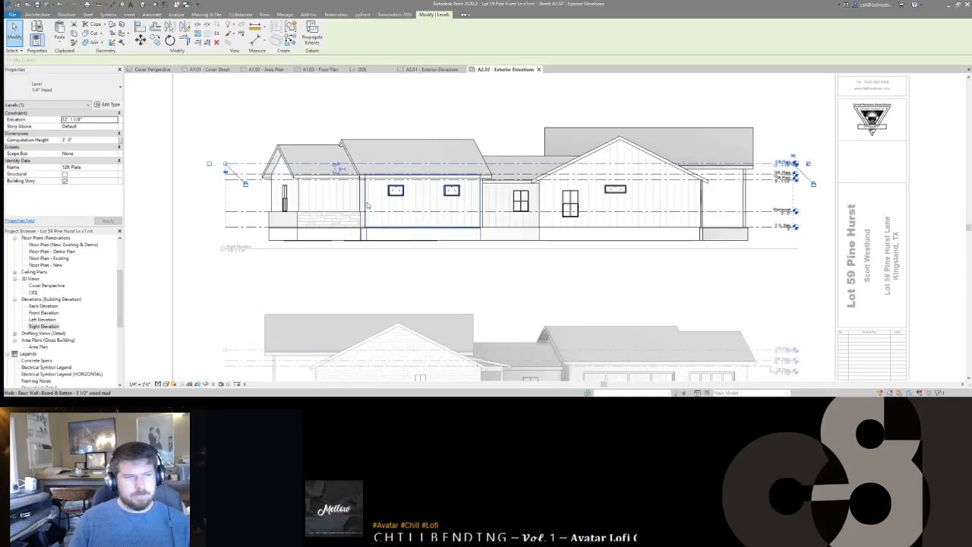
{"action": "left_click", "coordinate": [226, 171]}
{"action": "left_click_drag", "start_coordinate": [226, 165], "coordinate": [535, 163]}
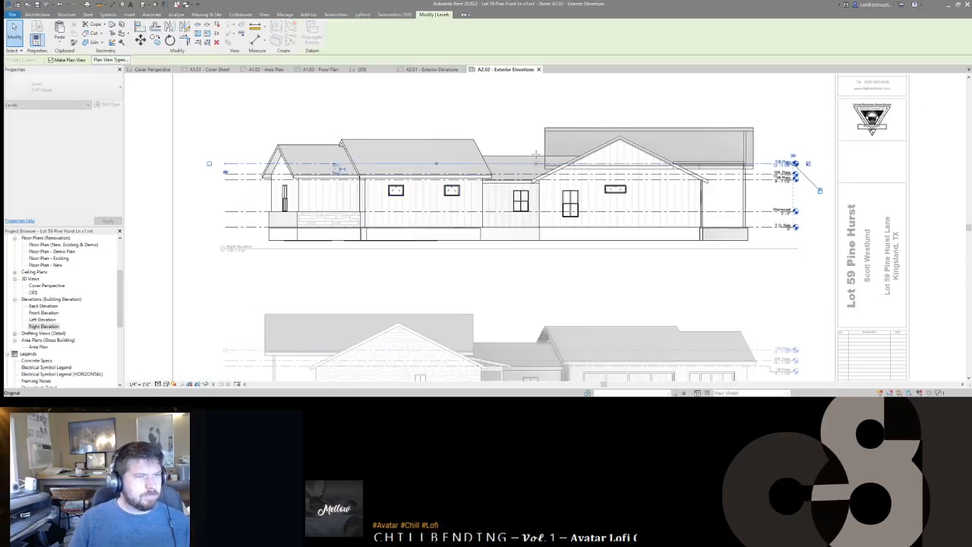
Step: Move the 10ft Plate level head from the right end to the left end
{"action": "left_click", "coordinate": [765, 175]}
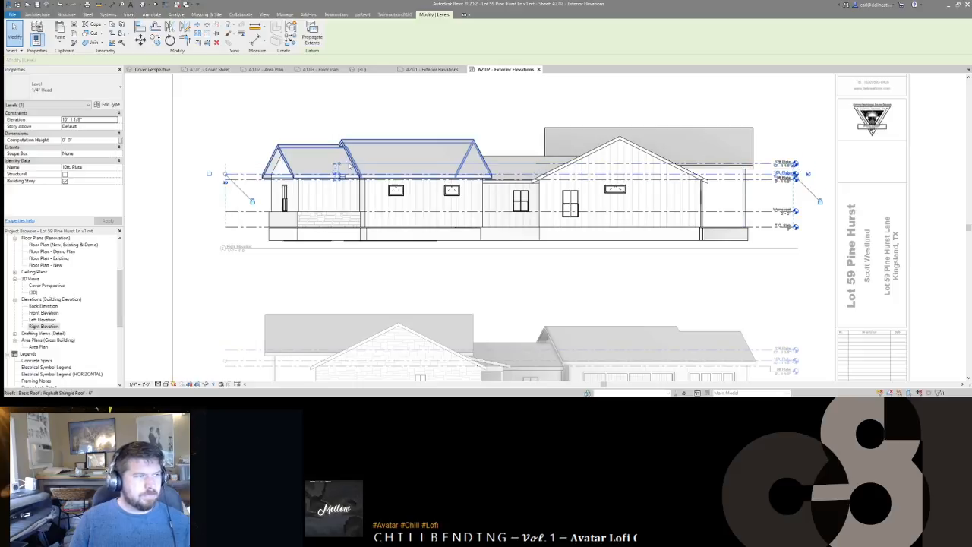
{"action": "left_click", "coordinate": [208, 175]}
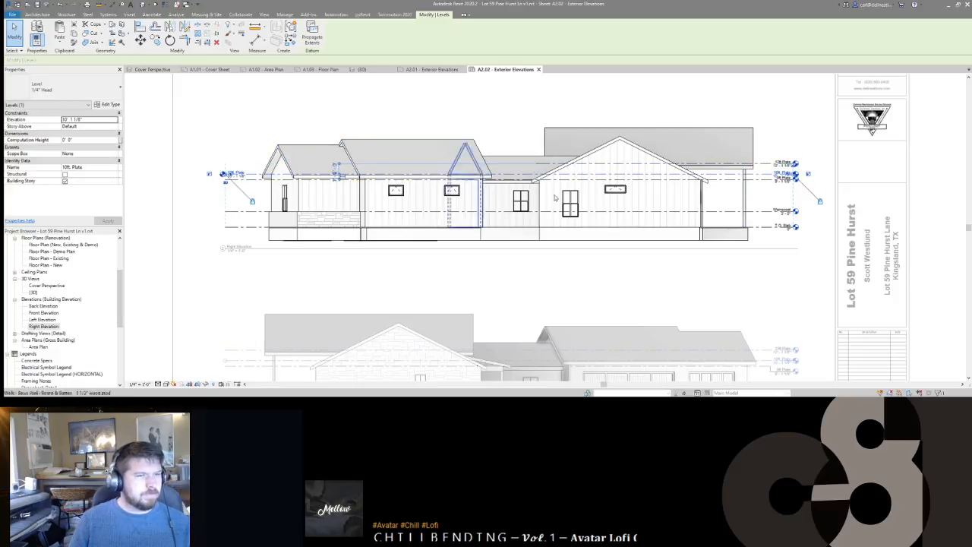
{"action": "left_click", "coordinate": [808, 174]}
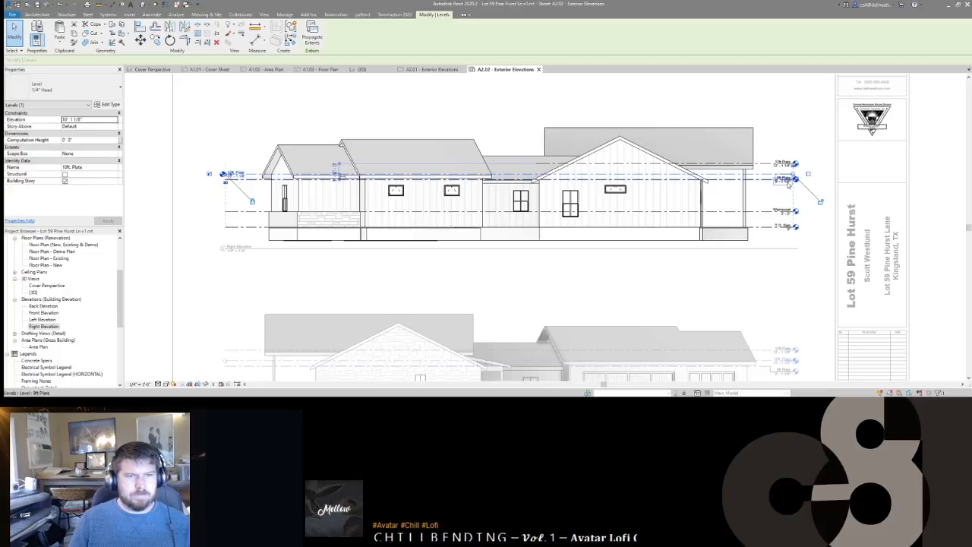
{"action": "left_click_drag", "start_coordinate": [794, 176], "coordinate": [505, 170]}
{"action": "left_click", "coordinate": [506, 174]}
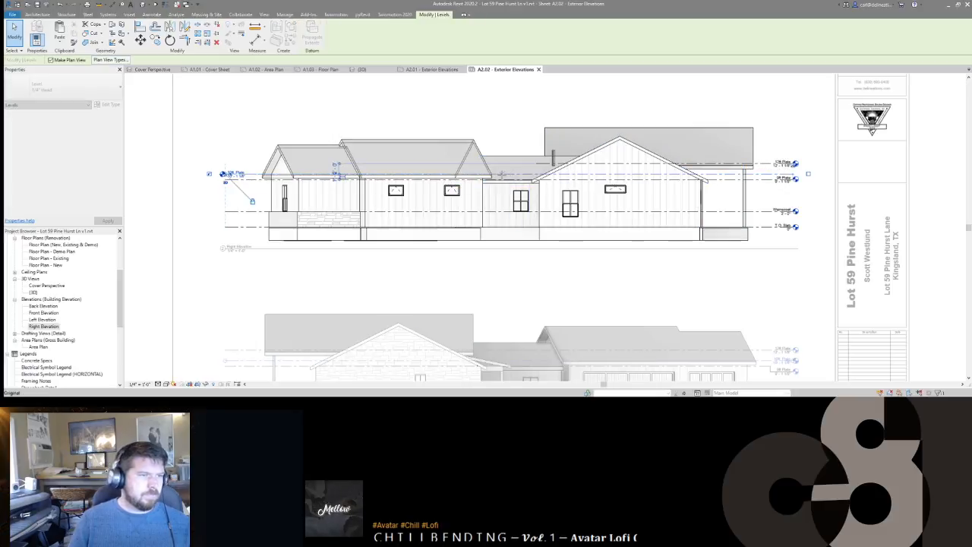
Step: Make the 9ft Plate level's left end view-specific and shorten it from the left
{"action": "left_click", "coordinate": [757, 180]}
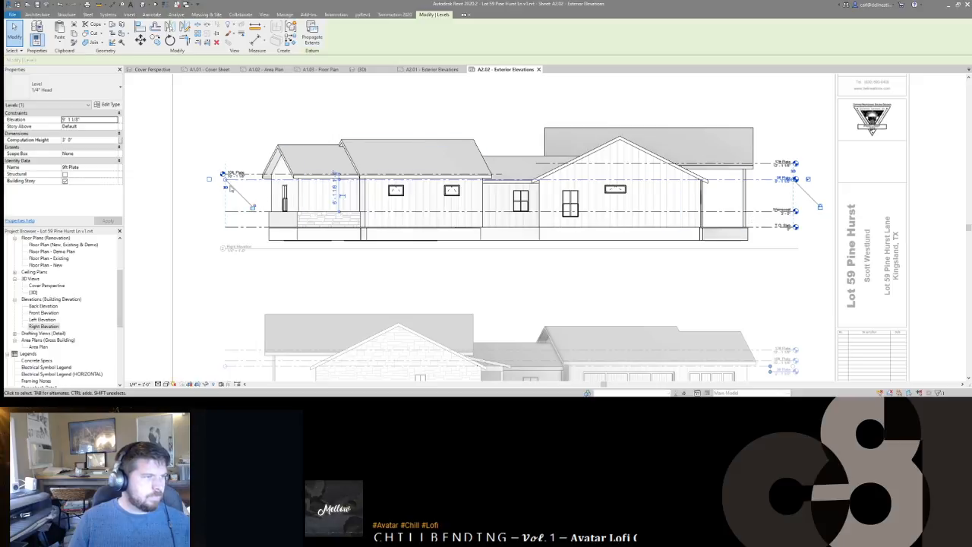
{"action": "left_click", "coordinate": [225, 188]}
{"action": "left_click_drag", "start_coordinate": [226, 180], "coordinate": [472, 179]}
{"action": "left_click", "coordinate": [766, 206]}
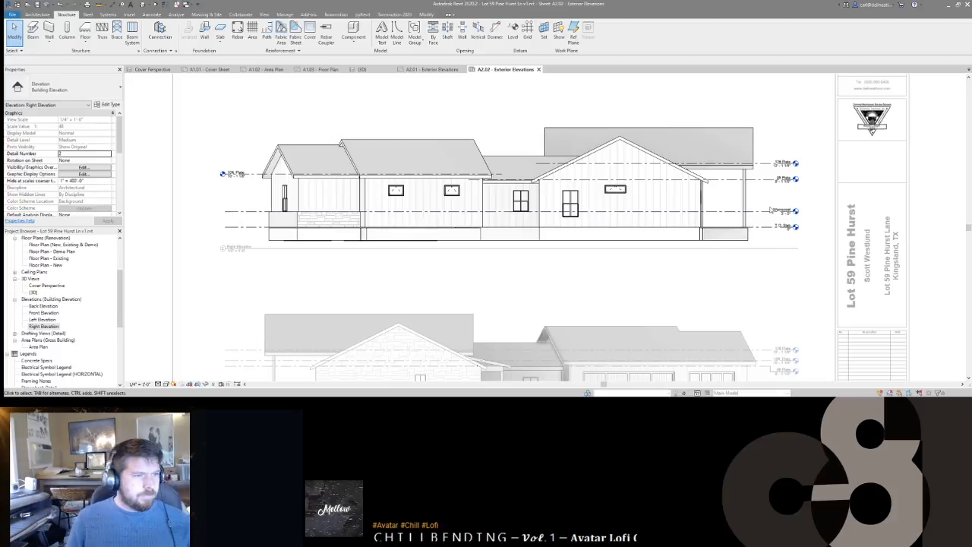
Step: Show the Wainscot level head at its left end
{"action": "left_click", "coordinate": [769, 213]}
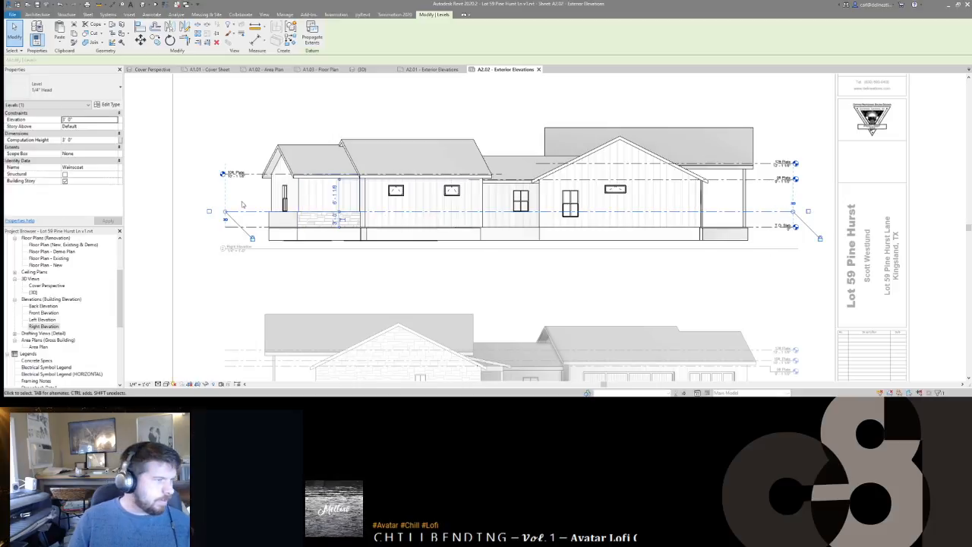
{"action": "left_click", "coordinate": [209, 213]}
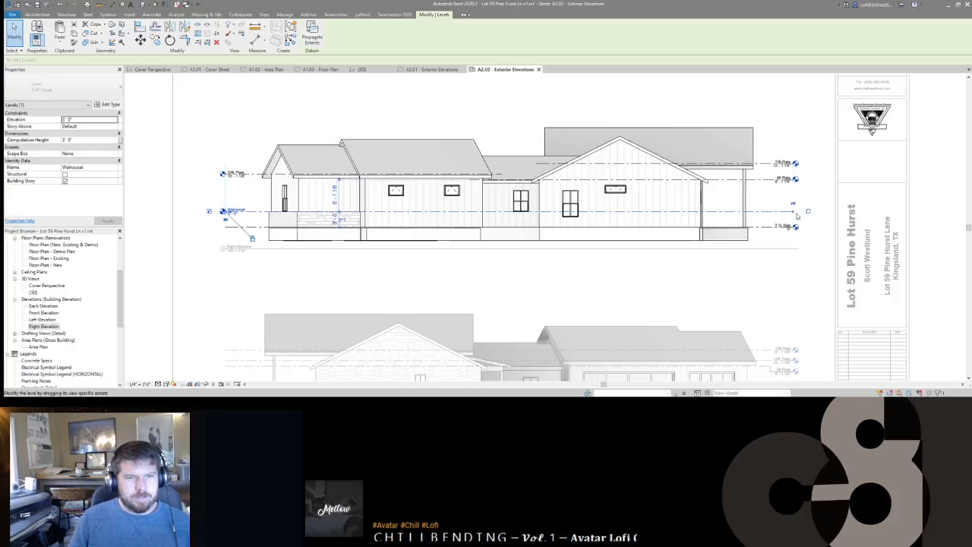
{"action": "key", "text": "Escape"}
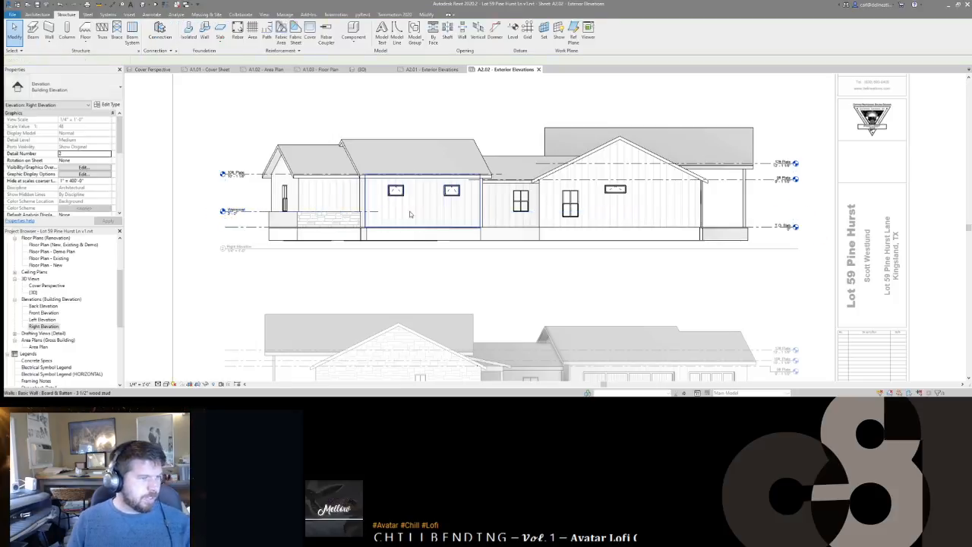
{"action": "middle_click_drag", "start_coordinate": [415, 217], "coordinate": [453, 210]}
Step: Zoom out to the whole sheet with ZV and open the A1.03 Floor Plan sheet
{"action": "key", "text": "d"}
{"action": "key", "text": "v"}
{"action": "scroll", "coordinate": [454, 210], "scroll_direction": "down", "scroll_amount": 3}
{"action": "scroll", "coordinate": [63, 319], "scroll_direction": "down", "scroll_amount": 5}
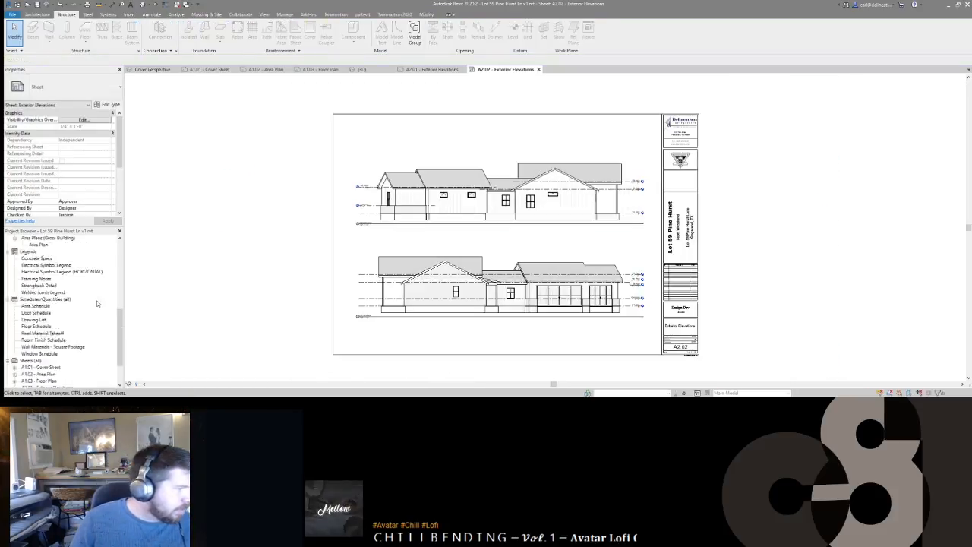
{"action": "double_click", "coordinate": [45, 340]}
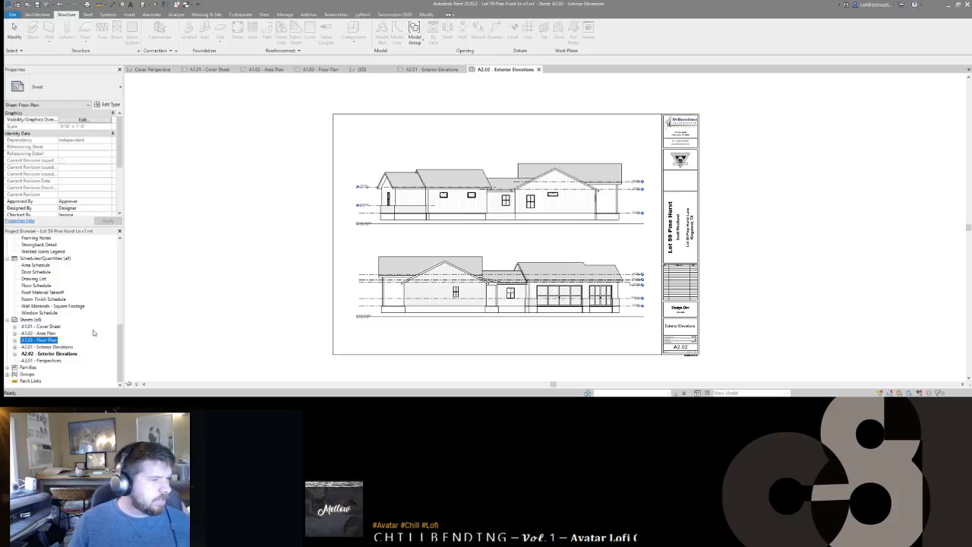
Step: Under Word's Floor Plan heading, add the ¼" plans or 3/16" key and partial plans note, then save
{"action": "key", "text": "alt+Tab"}
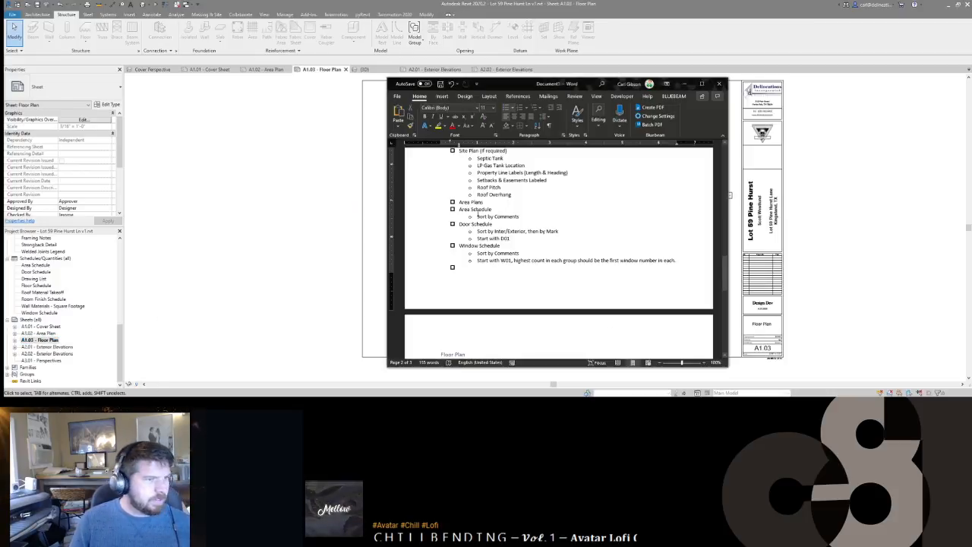
{"action": "scroll", "coordinate": [495, 260], "scroll_direction": "down", "scroll_amount": 5}
{"action": "left_click", "coordinate": [477, 173]}
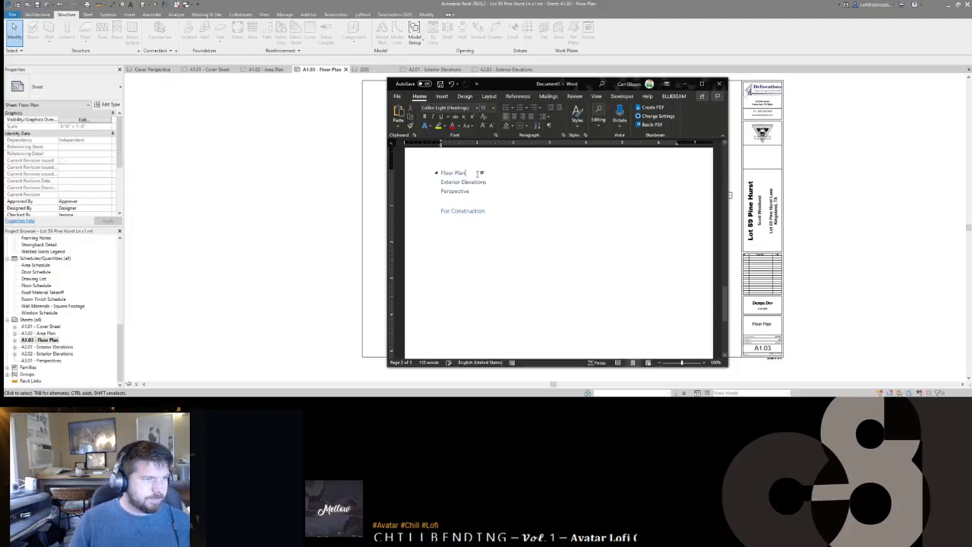
{"action": "key", "text": "Return"}
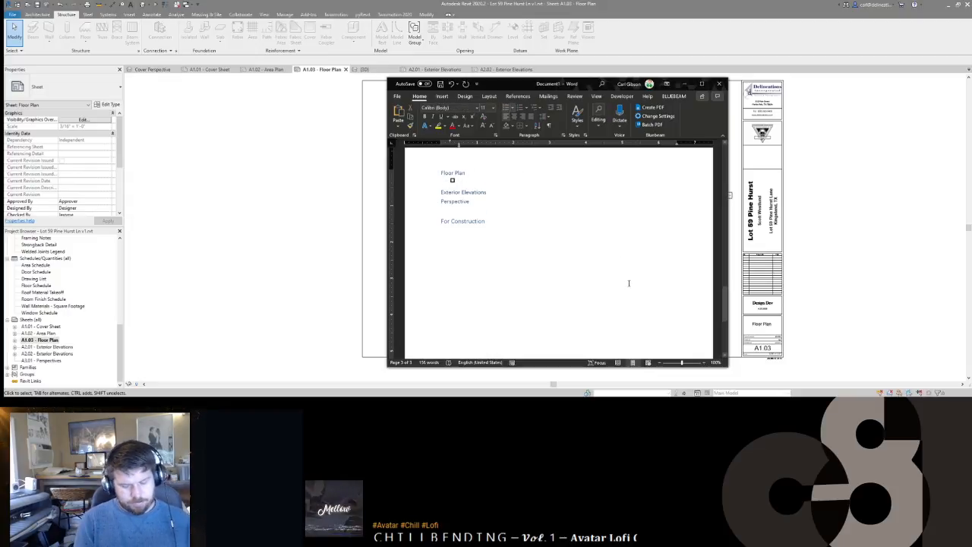
{"action": "type", "text": "1/4\""}
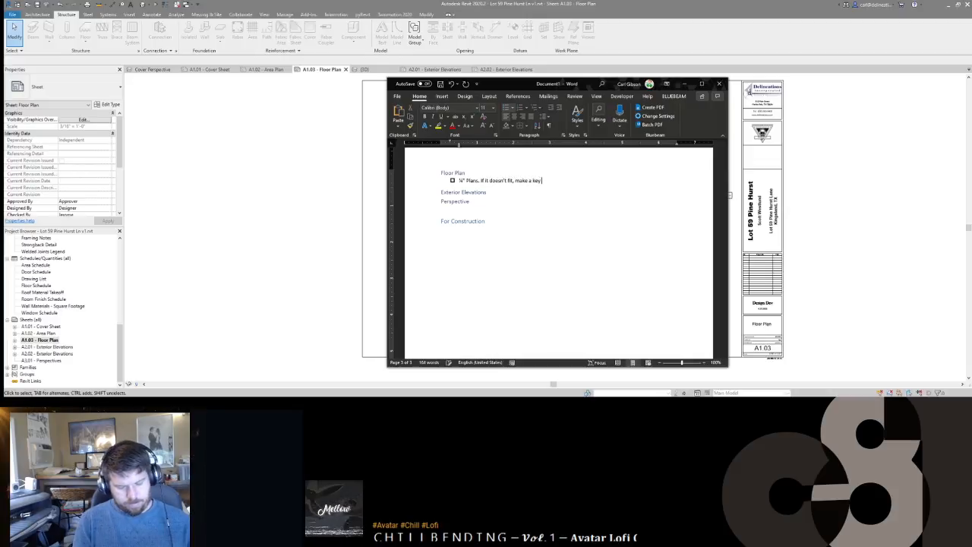
{"action": "type", "text": "/16"}
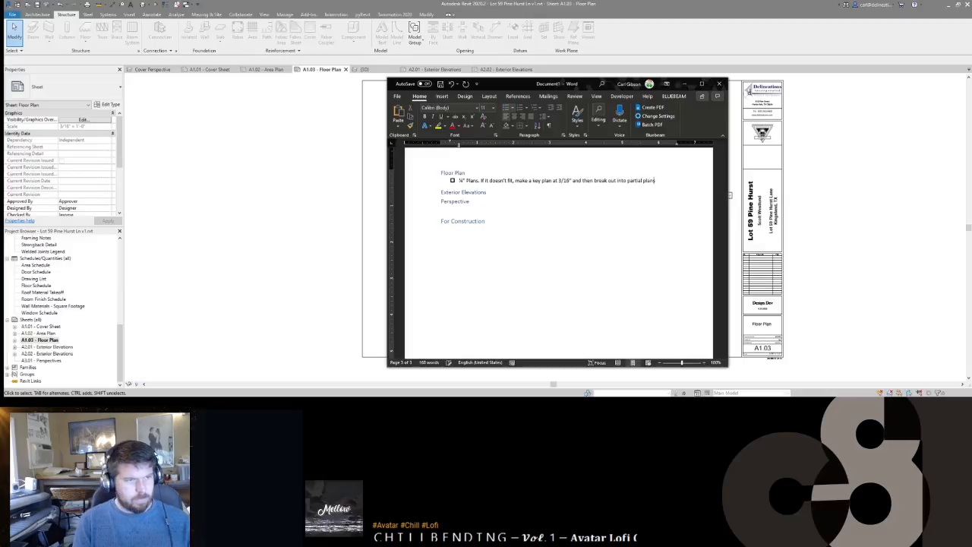
{"action": "key", "text": "ctrl+s"}
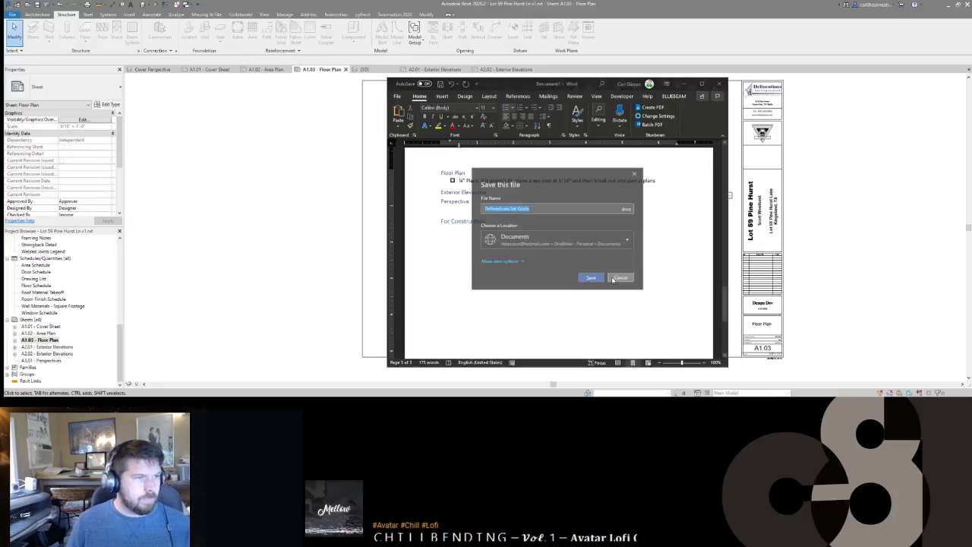
Step: From the save prompt, go to More locations and browse for a save folder
{"action": "left_click", "coordinate": [591, 278]}
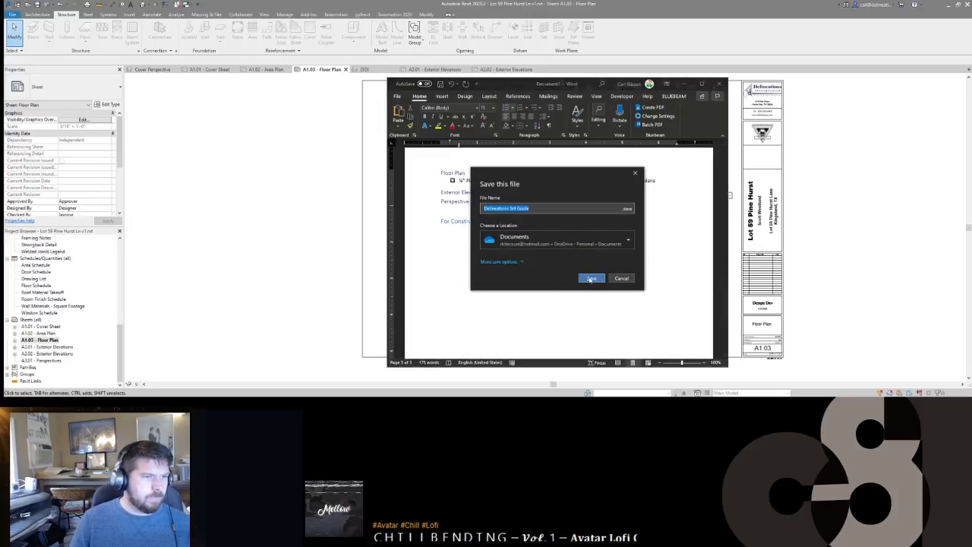
{"action": "left_click", "coordinate": [573, 241]}
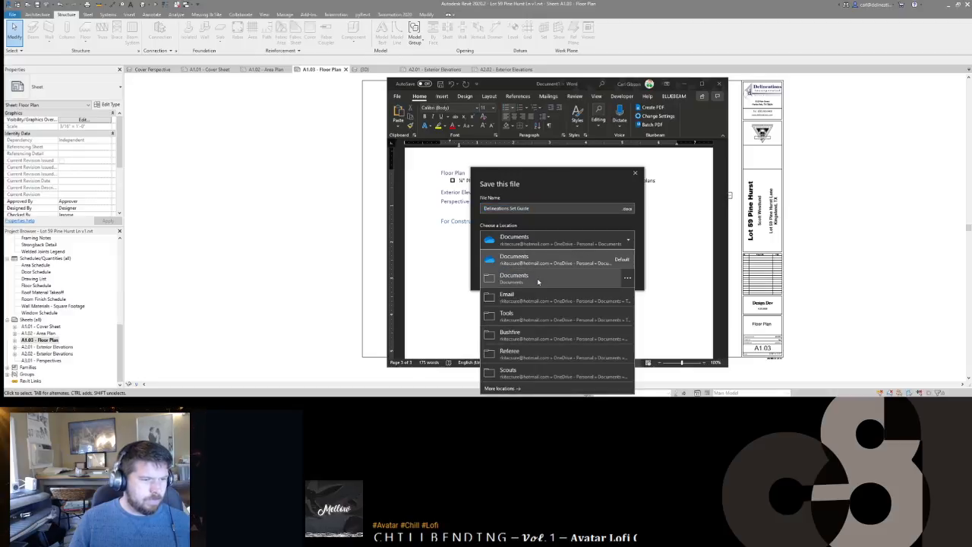
{"action": "left_click", "coordinate": [501, 388]}
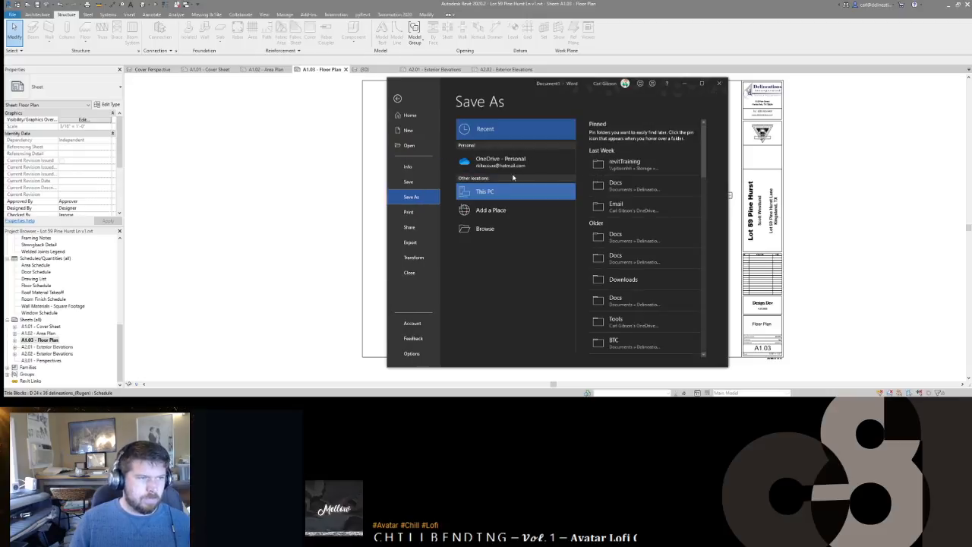
{"action": "left_click", "coordinate": [508, 227]}
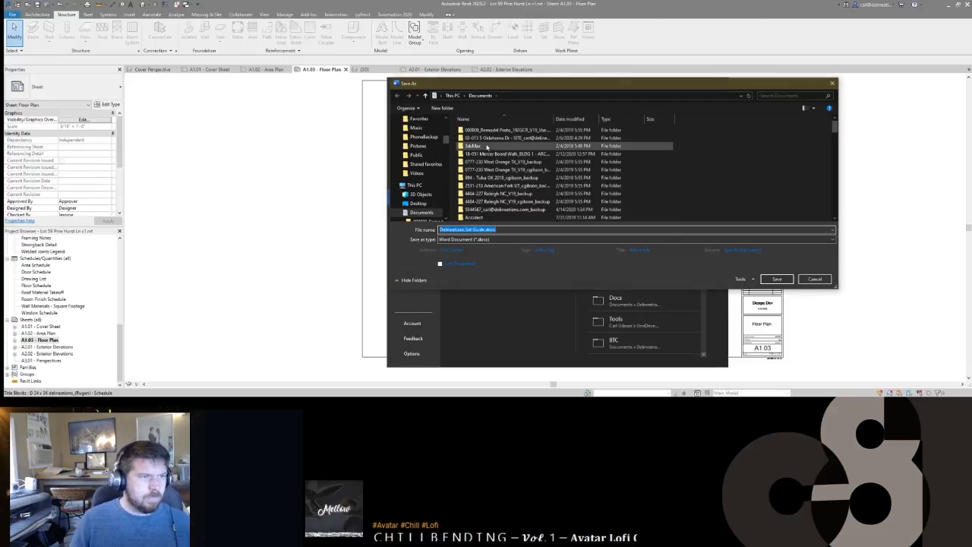
{"action": "scroll", "coordinate": [424, 198], "scroll_direction": "down", "scroll_amount": 1}
{"action": "scroll", "coordinate": [423, 197], "scroll_direction": "down", "scroll_amount": 5}
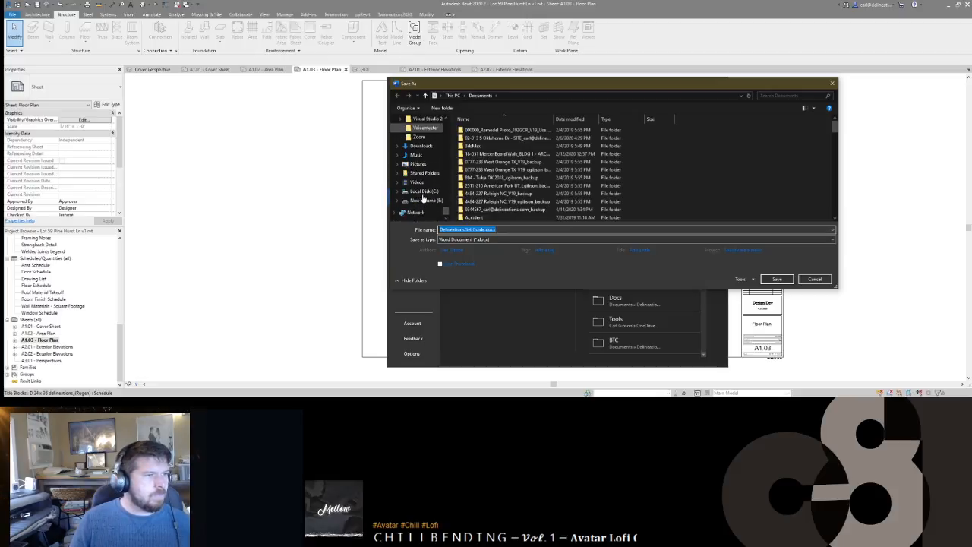
{"action": "scroll", "coordinate": [422, 199], "scroll_direction": "up", "scroll_amount": 5}
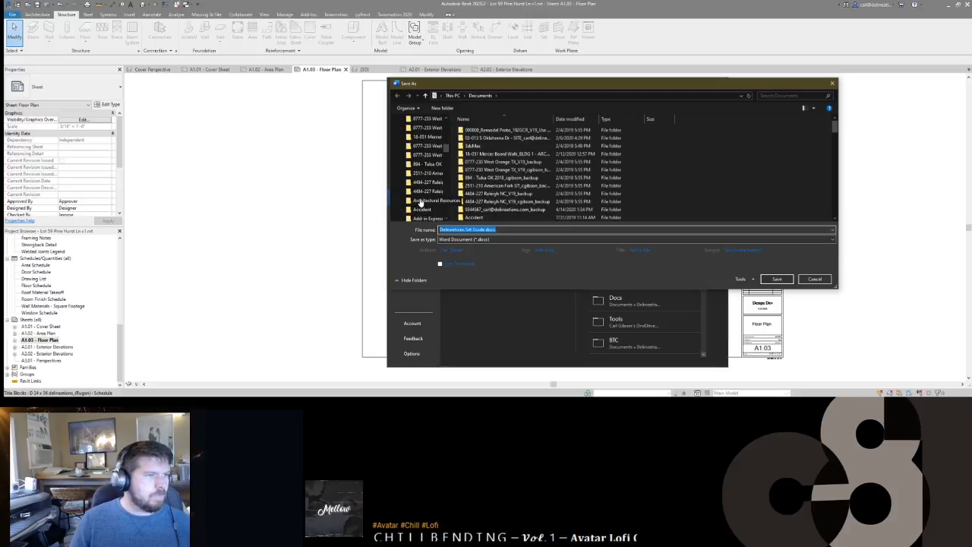
{"action": "scroll", "coordinate": [421, 202], "scroll_direction": "down", "scroll_amount": 2}
Step: Save as Delineations Set Guide in OneDrive Documents > creativeThings-creativeThings > Delineations
{"action": "left_click", "coordinate": [422, 161]}
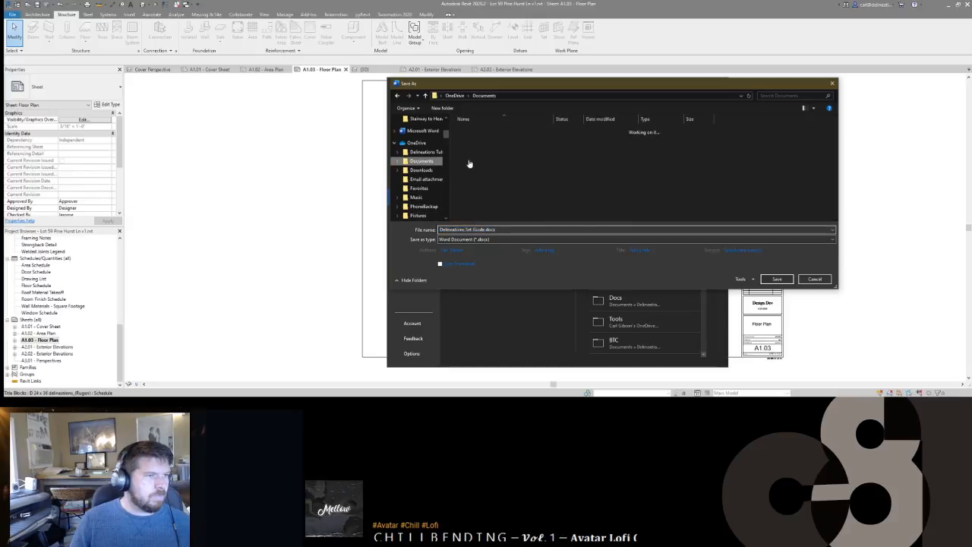
{"action": "double_click", "coordinate": [492, 185]}
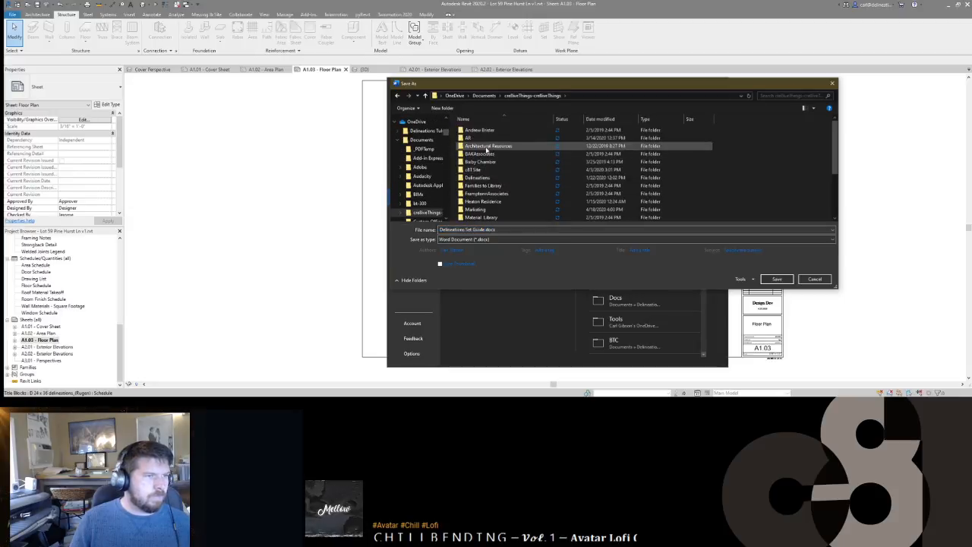
{"action": "double_click", "coordinate": [479, 177]}
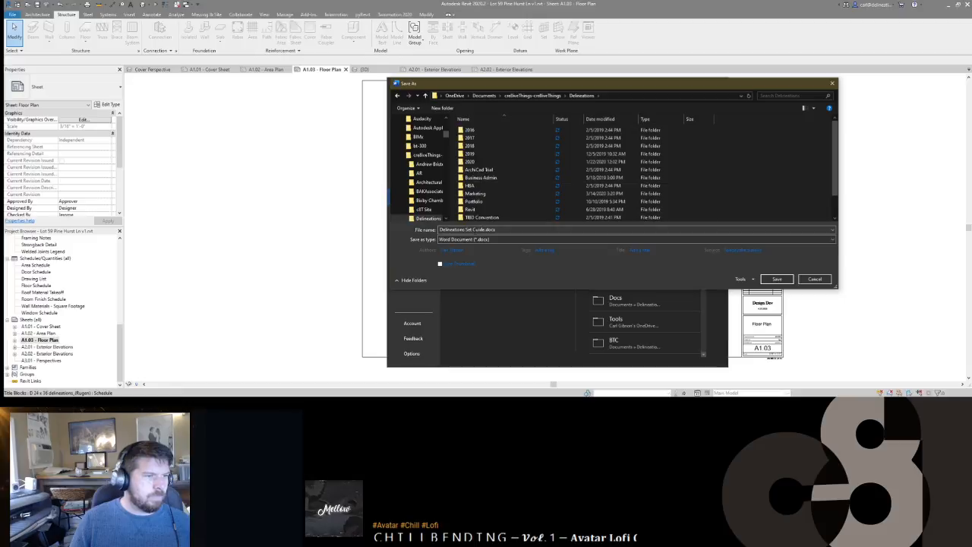
{"action": "left_click", "coordinate": [786, 281]}
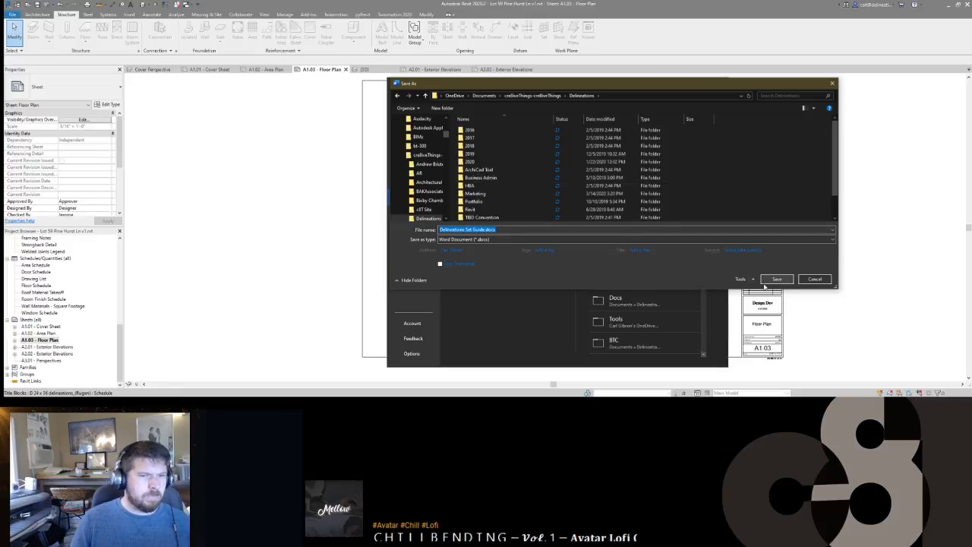
{"action": "left_click", "coordinate": [764, 280]}
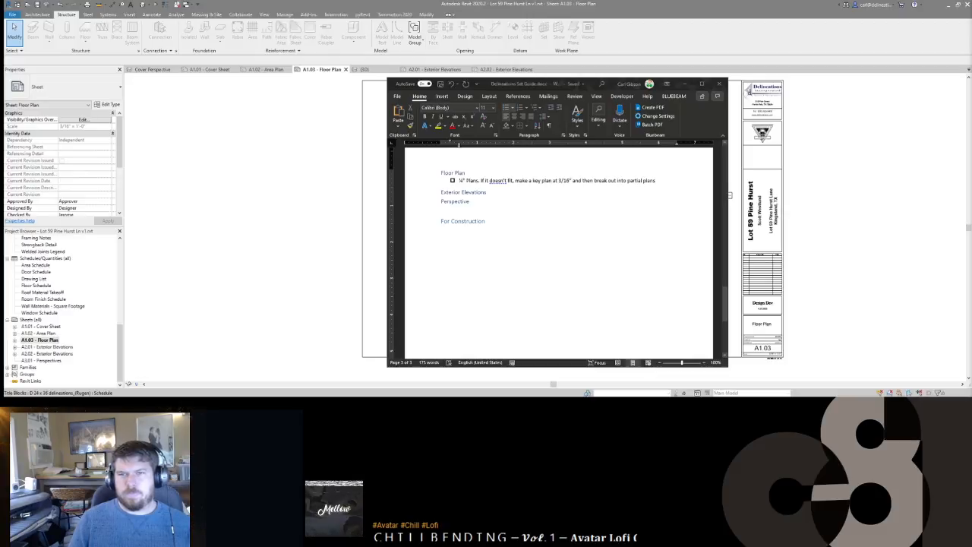
Step: Switch back to Revit's A1.03 sheet and activate the floor plan viewport
{"action": "left_click", "coordinate": [862, 226]}
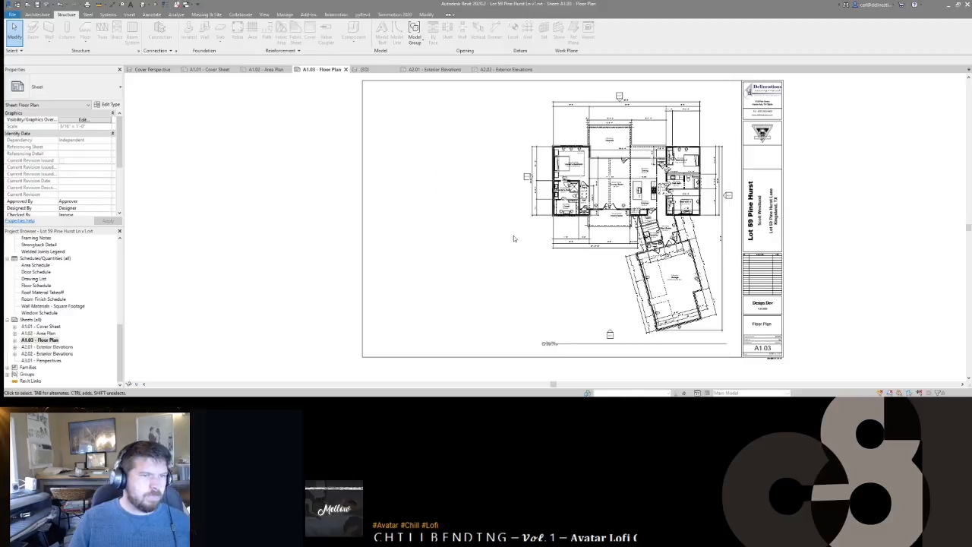
{"action": "scroll", "coordinate": [577, 82], "scroll_direction": "up", "scroll_amount": 3}
{"action": "scroll", "coordinate": [577, 82], "scroll_direction": "down", "scroll_amount": 2}
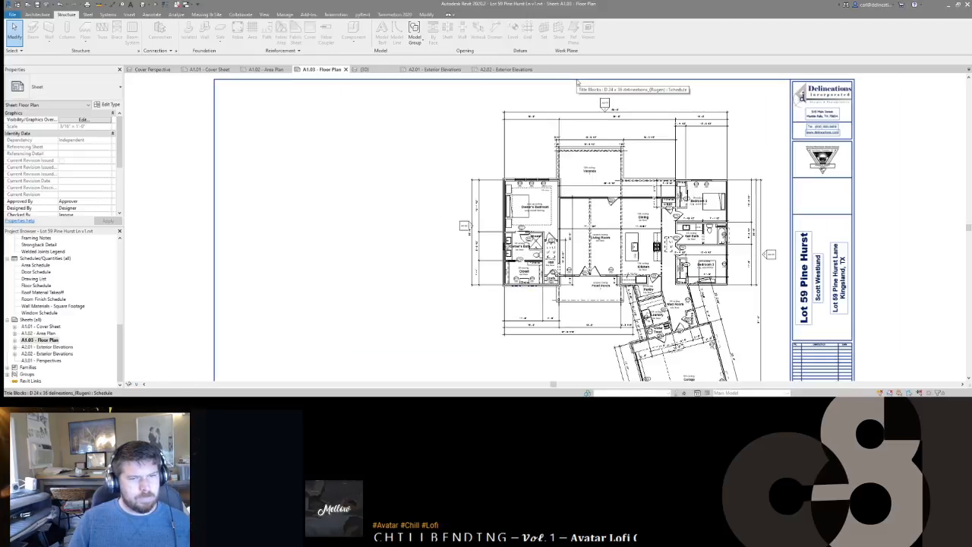
{"action": "scroll", "coordinate": [613, 219], "scroll_direction": "down", "scroll_amount": 3}
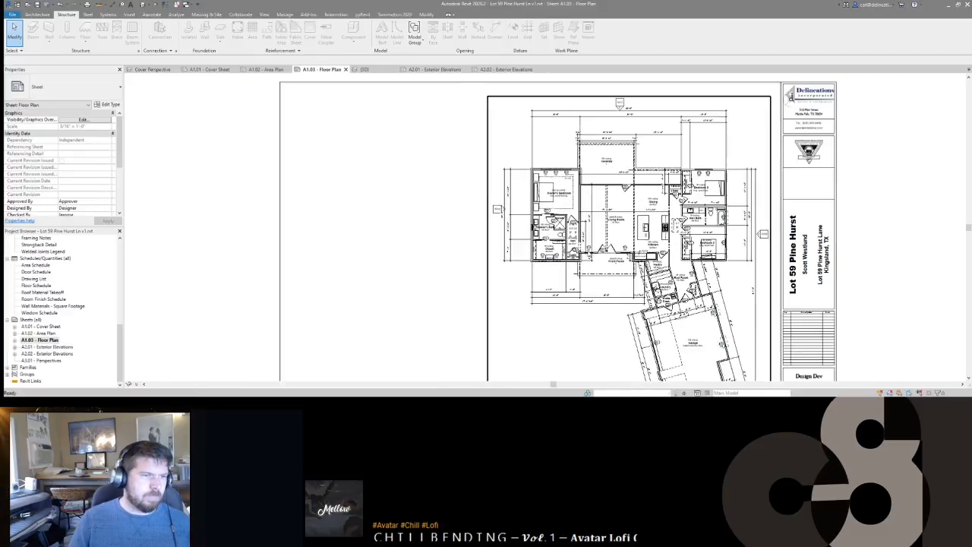
{"action": "scroll", "coordinate": [608, 154], "scroll_direction": "up", "scroll_amount": 1}
{"action": "scroll", "coordinate": [609, 163], "scroll_direction": "up", "scroll_amount": 2}
{"action": "double_click", "coordinate": [603, 167]}
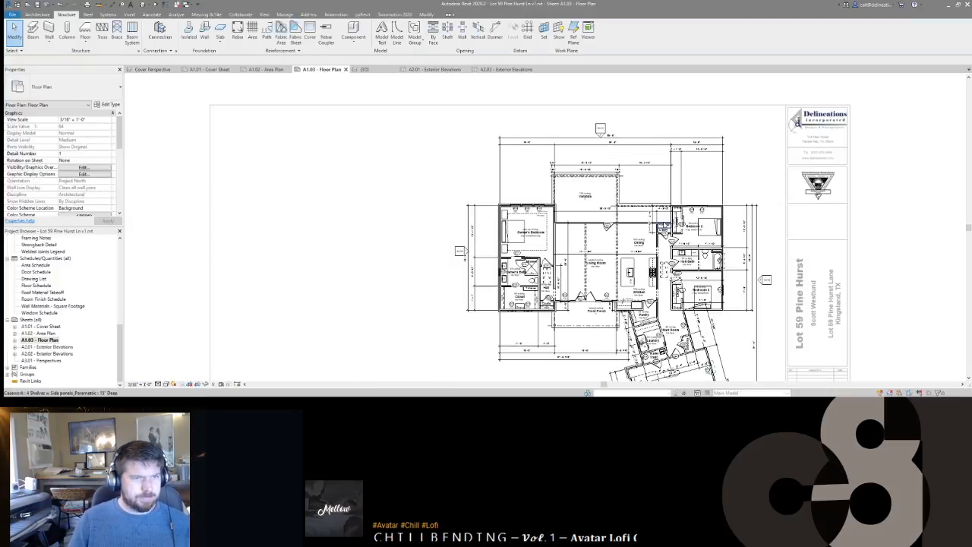
{"action": "middle_click_drag", "start_coordinate": [626, 152], "coordinate": [623, 140]}
{"action": "scroll", "coordinate": [624, 140], "scroll_direction": "down", "scroll_amount": 1}
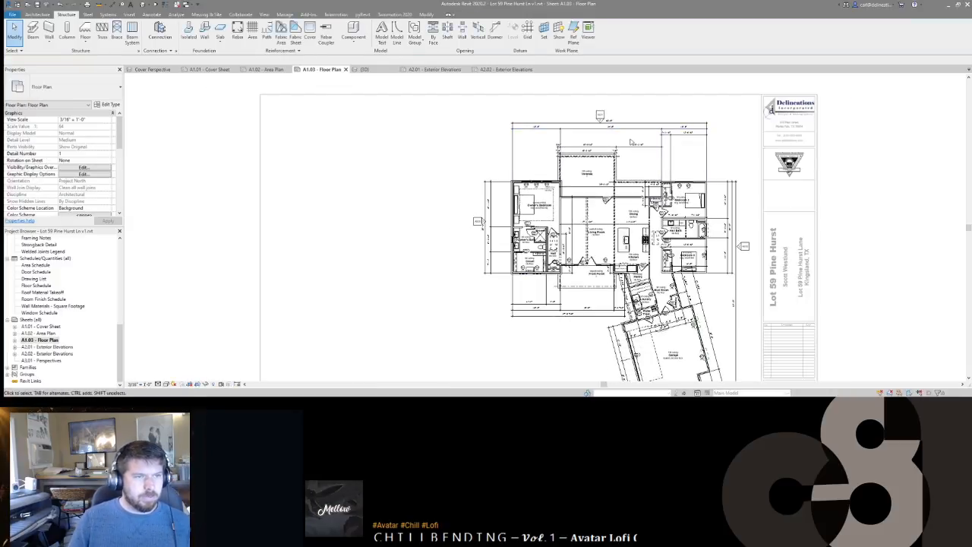
{"action": "scroll", "coordinate": [625, 164], "scroll_direction": "up", "scroll_amount": 1}
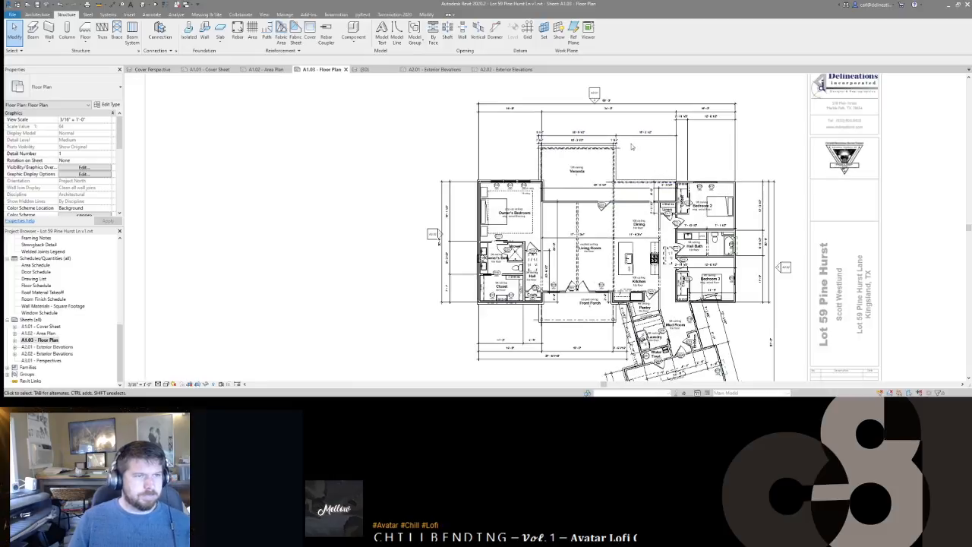
Step: Review the veranda and top-right dimension strings, then clear the selection
{"action": "left_click", "coordinate": [634, 138]}
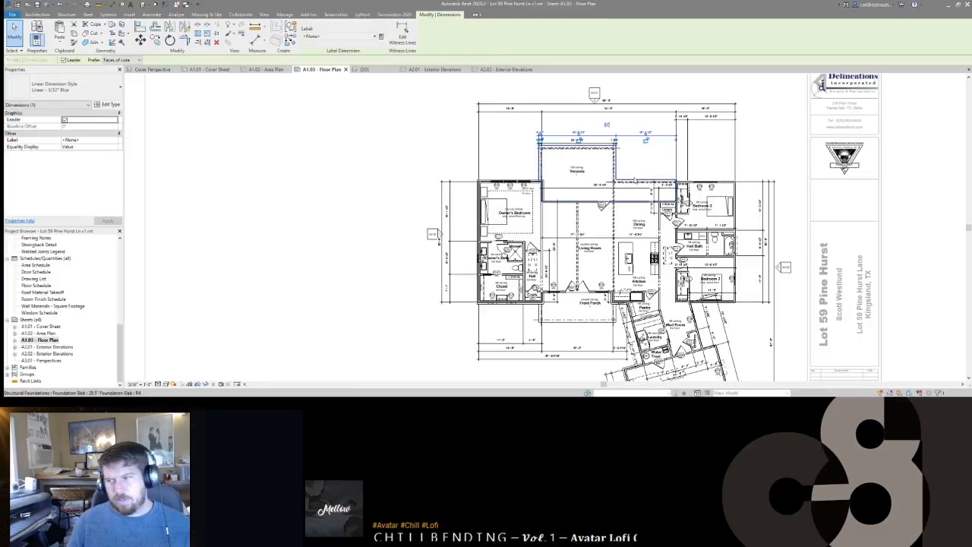
{"action": "left_click", "coordinate": [684, 118], "text": "ctrl"}
{"action": "middle_click_drag", "start_coordinate": [745, 205], "coordinate": [753, 201]}
{"action": "scroll", "coordinate": [574, 140], "scroll_direction": "down", "scroll_amount": 1}
{"action": "scroll", "coordinate": [574, 140], "scroll_direction": "down", "scroll_amount": 1}
{"action": "key", "text": "Escape"}
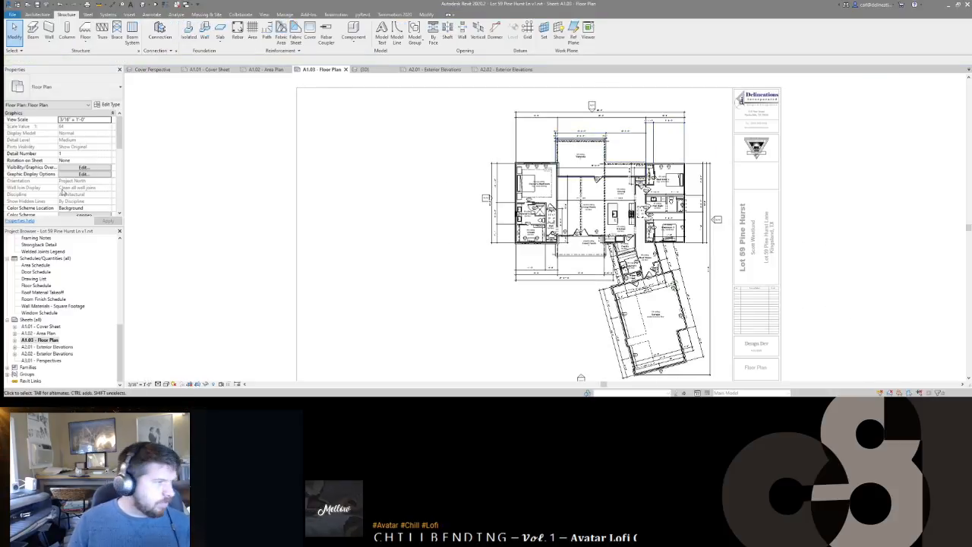
{"action": "scroll", "coordinate": [48, 327], "scroll_direction": "up", "scroll_amount": 10}
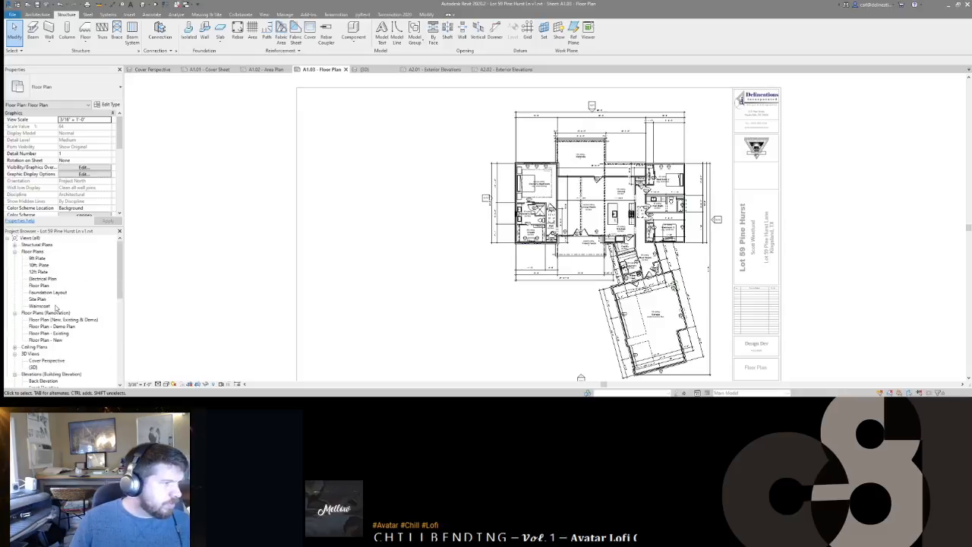
Step: Duplicate the Floor Plan view as Floor Plan Copy 1
{"action": "right_click", "coordinate": [39, 286]}
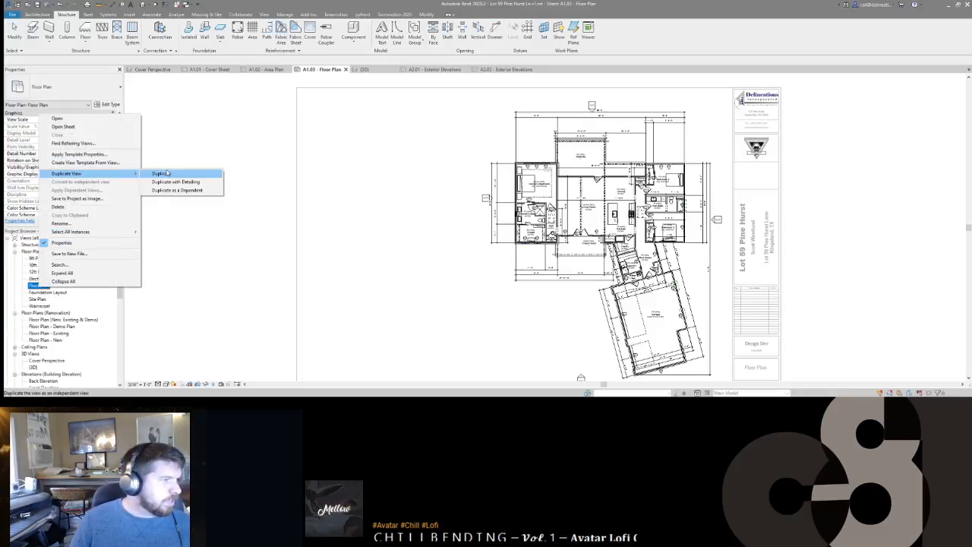
{"action": "left_click", "coordinate": [169, 182]}
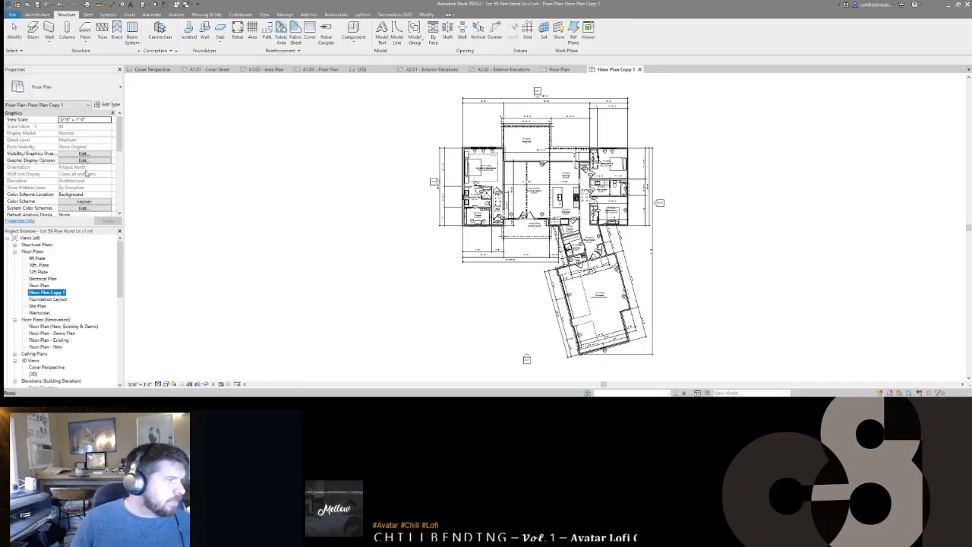
{"action": "scroll", "coordinate": [87, 166], "scroll_direction": "down", "scroll_amount": 1}
Step: Set the original Floor Plan view's View Template to <None>
{"action": "double_click", "coordinate": [38, 285]}
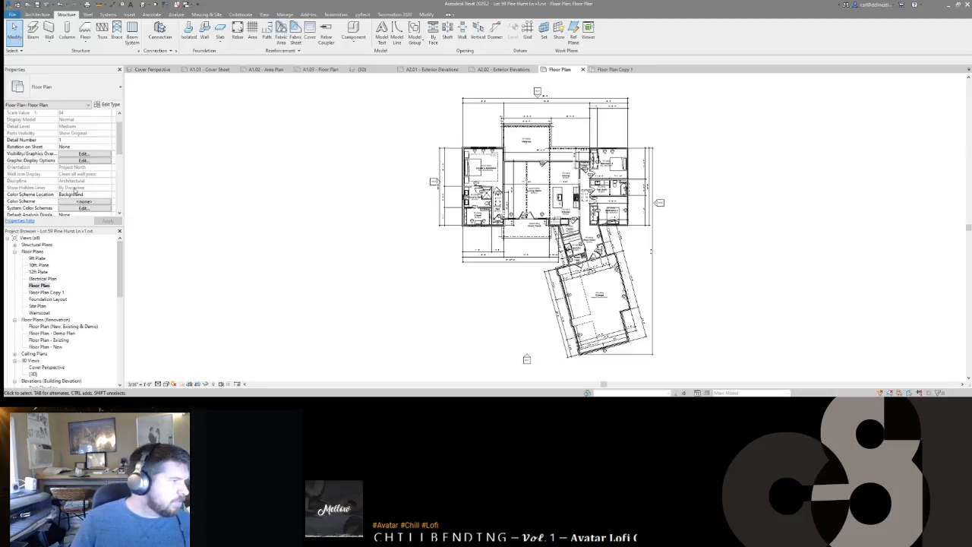
{"action": "scroll", "coordinate": [76, 194], "scroll_direction": "down", "scroll_amount": 5}
{"action": "left_click", "coordinate": [84, 167]}
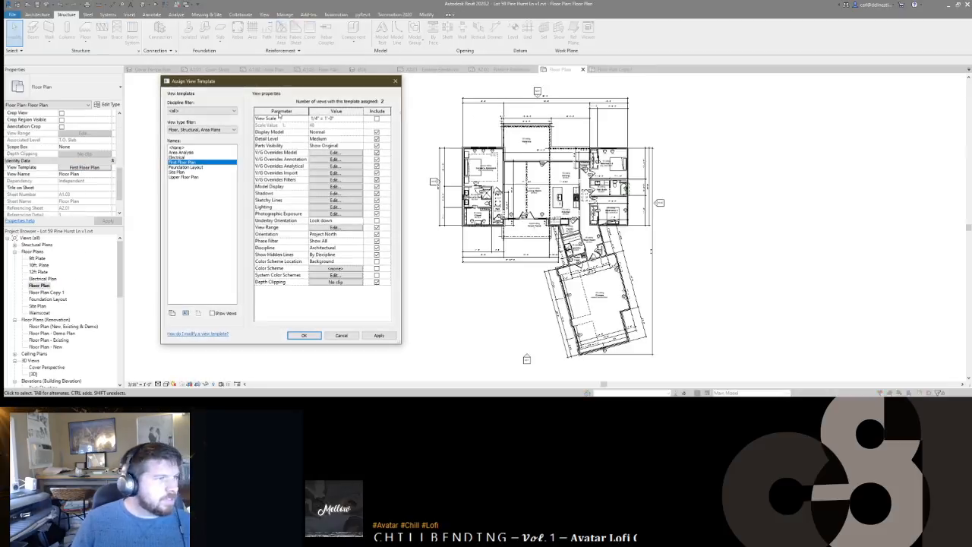
{"action": "left_click", "coordinate": [188, 147]}
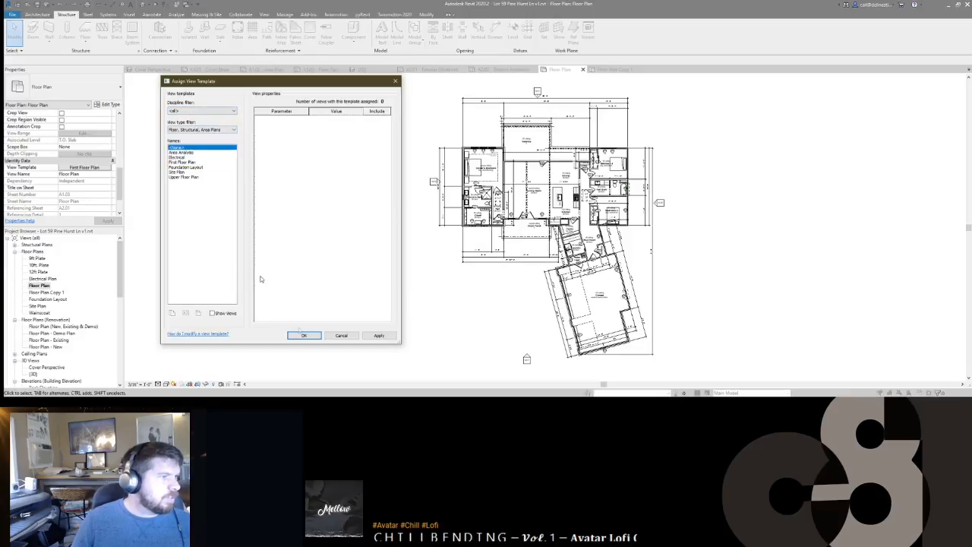
{"action": "left_click", "coordinate": [304, 335]}
Step: In Floor Plan Copy 1, make the First Floor Plan template control scale at 1/4" = 1'-0"
{"action": "left_click", "coordinate": [46, 292]}
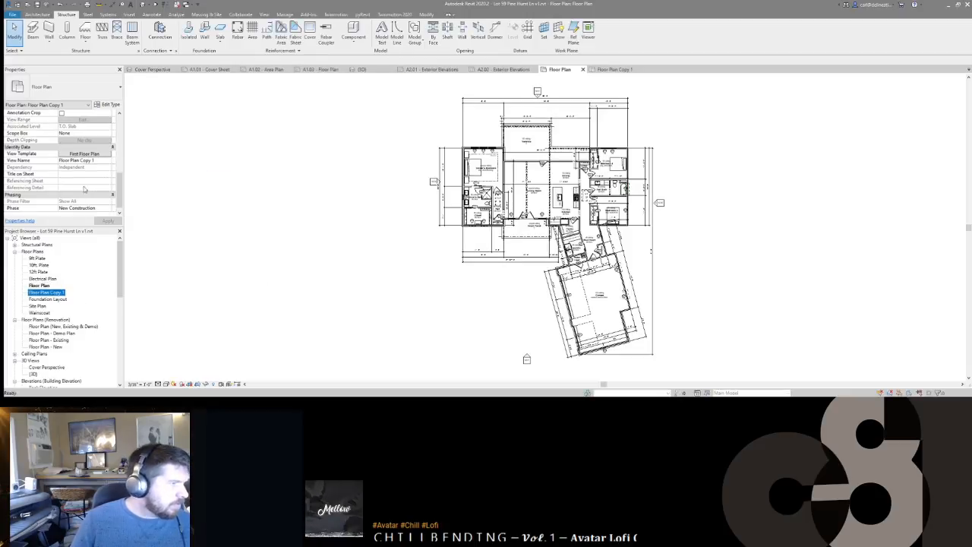
{"action": "double_click", "coordinate": [56, 293]}
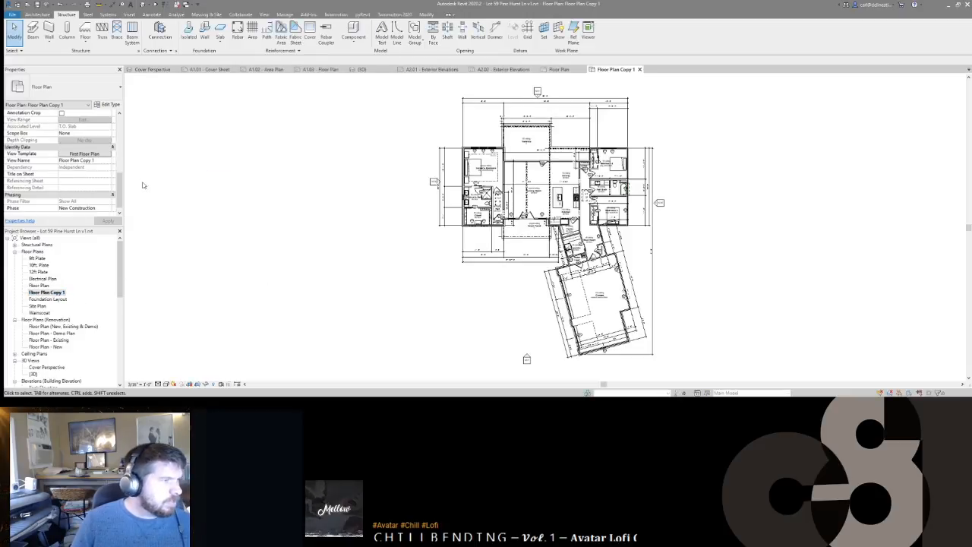
{"action": "left_click", "coordinate": [107, 154]}
{"action": "left_click", "coordinate": [330, 118]}
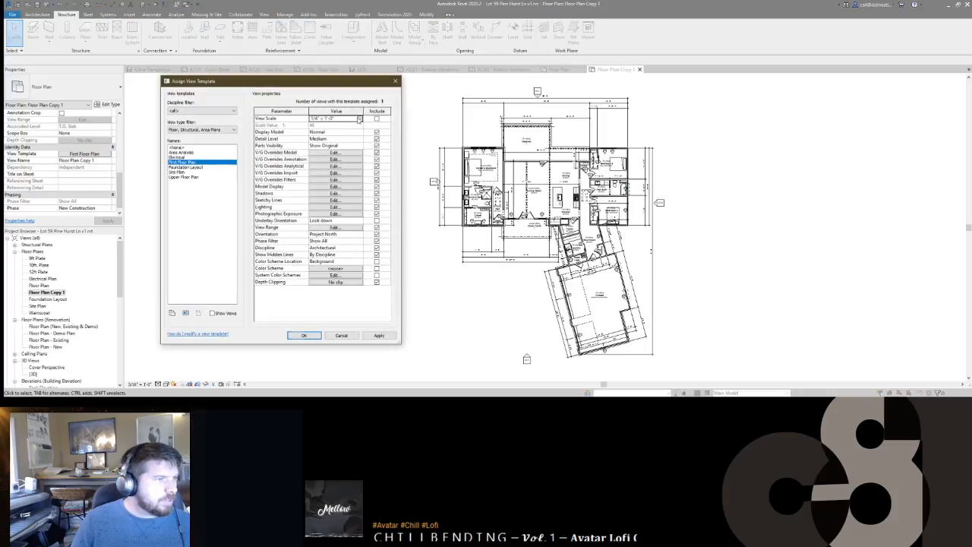
{"action": "left_click", "coordinate": [330, 118]}
{"action": "left_click", "coordinate": [327, 131]}
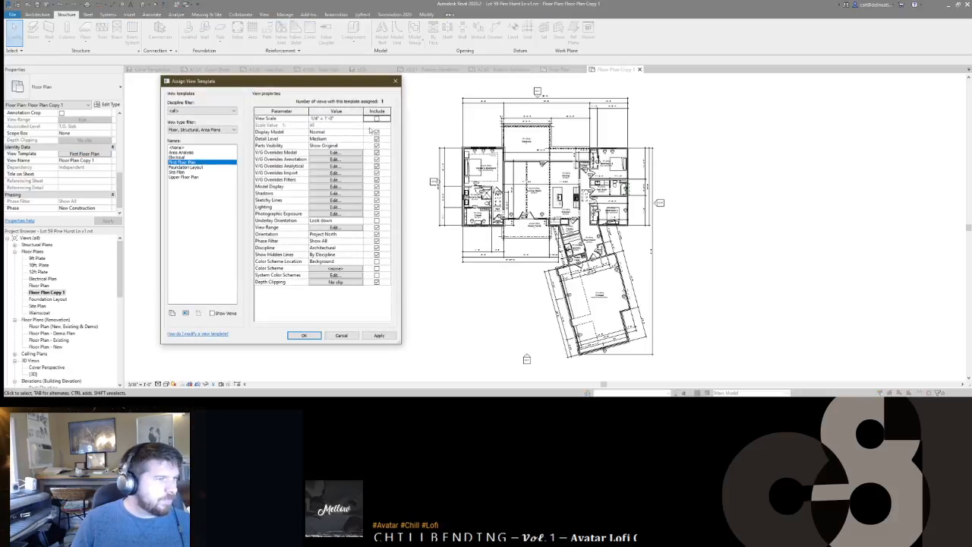
{"action": "left_click", "coordinate": [304, 335]}
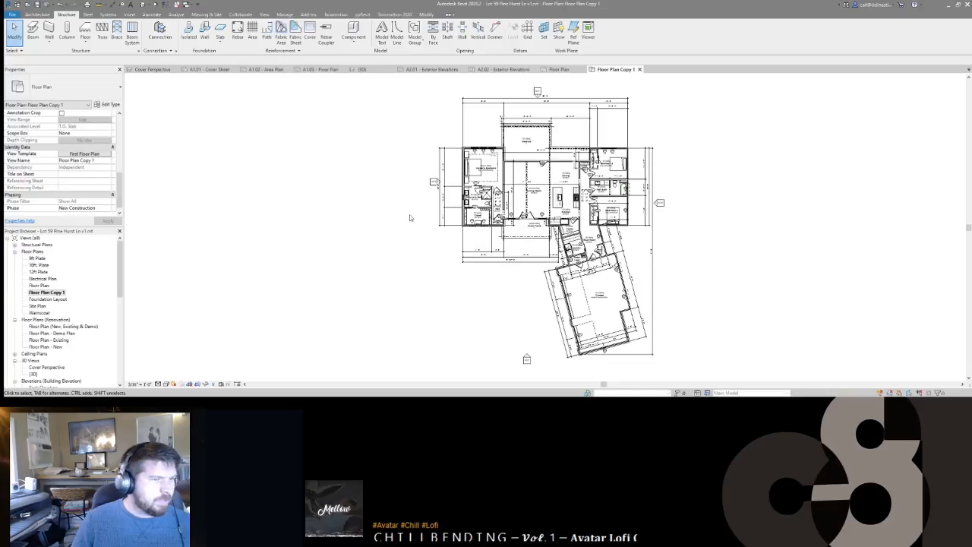
{"action": "scroll", "coordinate": [577, 144], "scroll_direction": "up", "scroll_amount": 5}
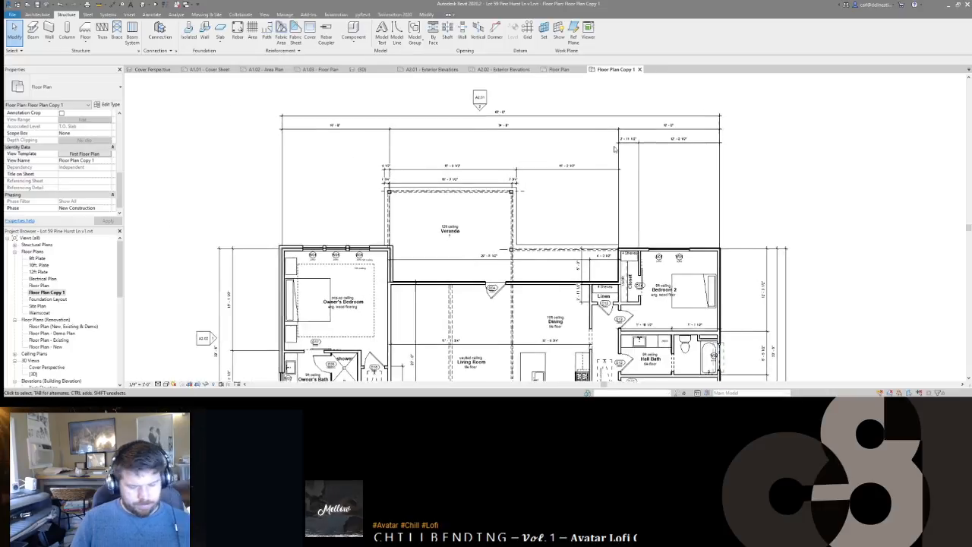
{"action": "key", "text": "r"}
{"action": "key", "text": "h"}
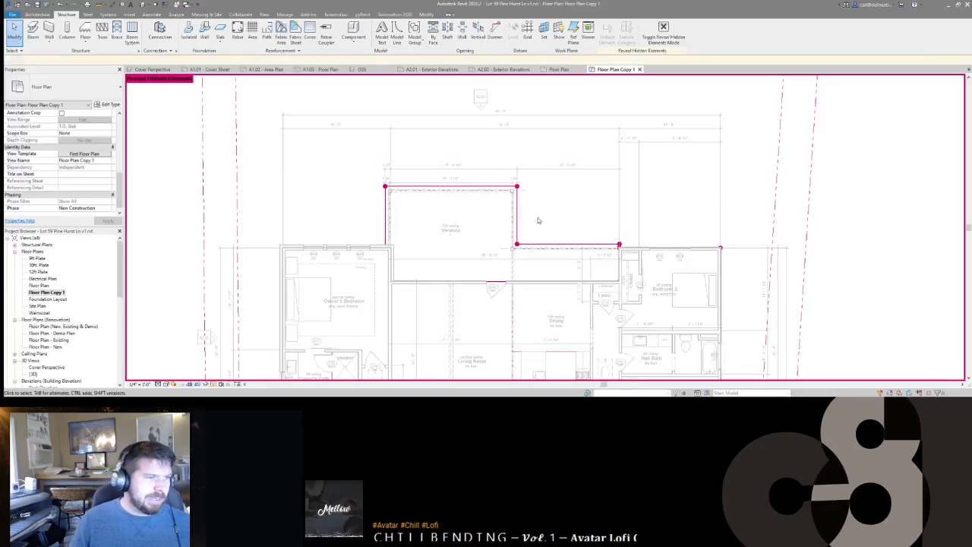
{"action": "middle_click_drag", "start_coordinate": [552, 204], "coordinate": [552, 133]}
{"action": "scroll", "coordinate": [552, 134], "scroll_direction": "down", "scroll_amount": 3}
{"action": "middle_click_drag", "start_coordinate": [504, 271], "coordinate": [504, 199]}
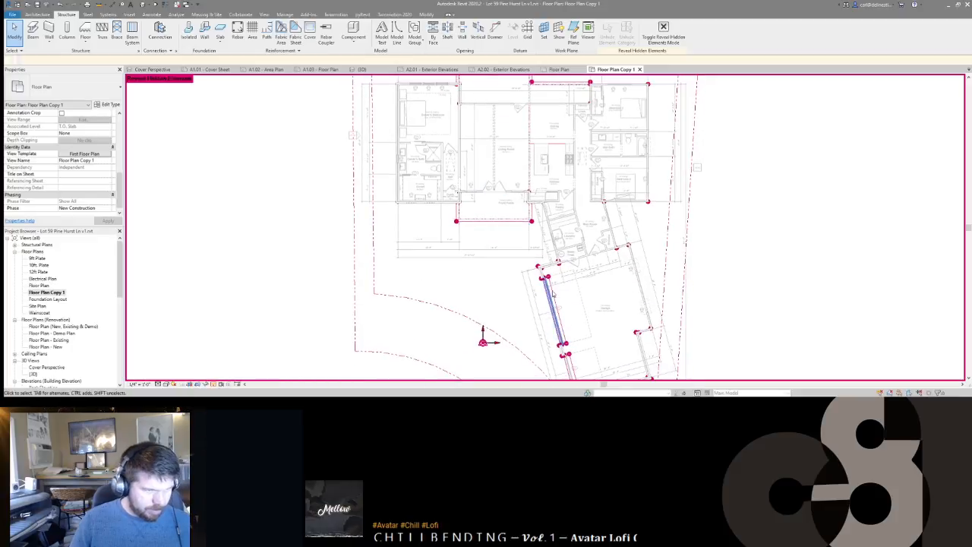
{"action": "middle_click_drag", "start_coordinate": [571, 262], "coordinate": [516, 183]}
{"action": "scroll", "coordinate": [516, 186], "scroll_direction": "down", "scroll_amount": 1}
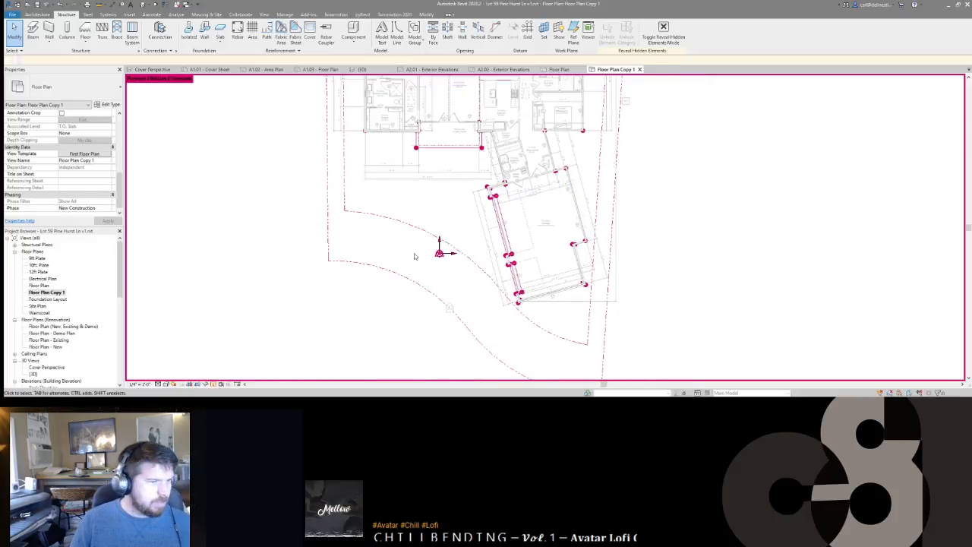
{"action": "scroll", "coordinate": [431, 205], "scroll_direction": "up", "scroll_amount": 1}
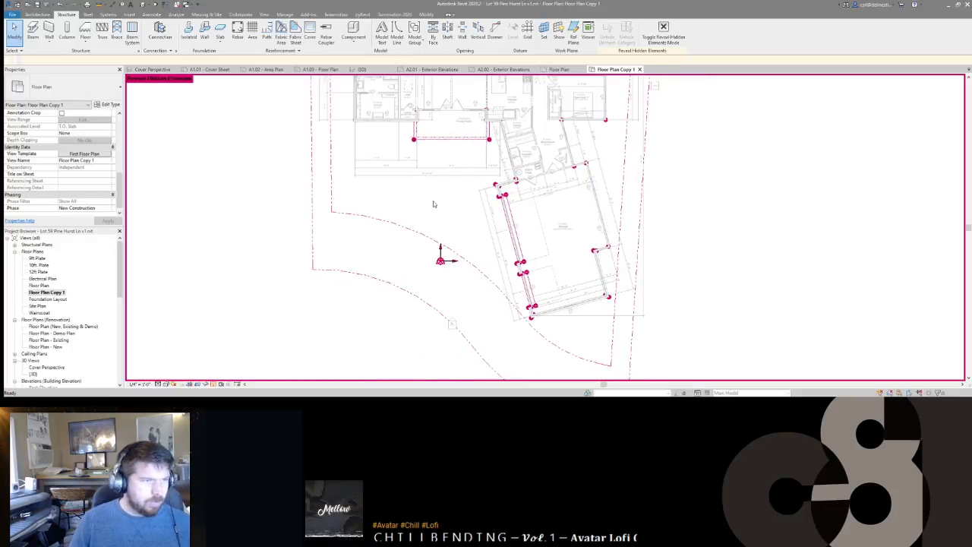
{"action": "key", "text": "r"}
{"action": "key", "text": "h"}
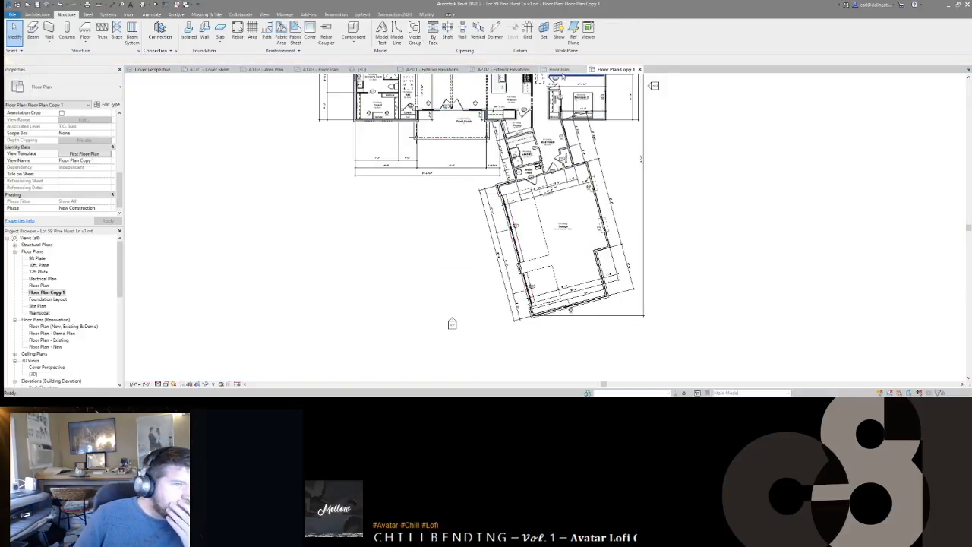
{"action": "left_click", "coordinate": [560, 70]}
{"action": "scroll", "coordinate": [536, 235], "scroll_direction": "up", "scroll_amount": 2}
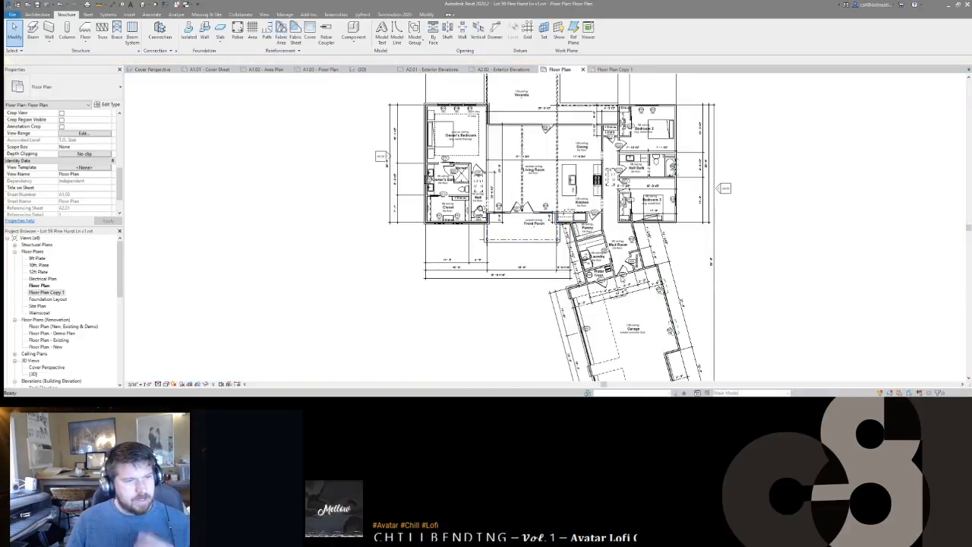
{"action": "key", "text": "r"}
{"action": "key", "text": "h"}
{"action": "middle_click_drag", "start_coordinate": [667, 194], "coordinate": [632, 227]}
{"action": "left_click", "coordinate": [660, 201]}
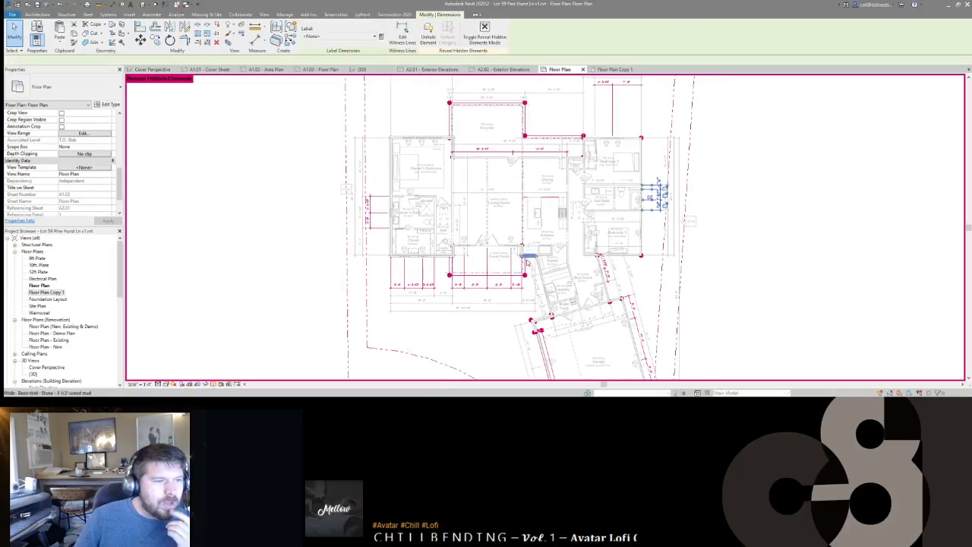
{"action": "left_click", "coordinate": [500, 288], "text": "ctrl"}
{"action": "left_click", "coordinate": [375, 214], "text": "ctrl"}
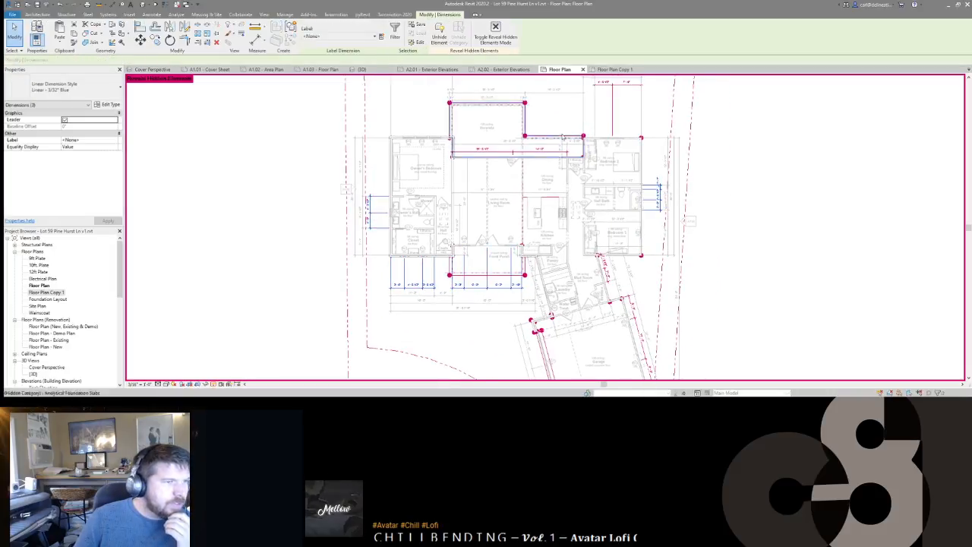
{"action": "middle_click_drag", "start_coordinate": [586, 161], "coordinate": [597, 208]}
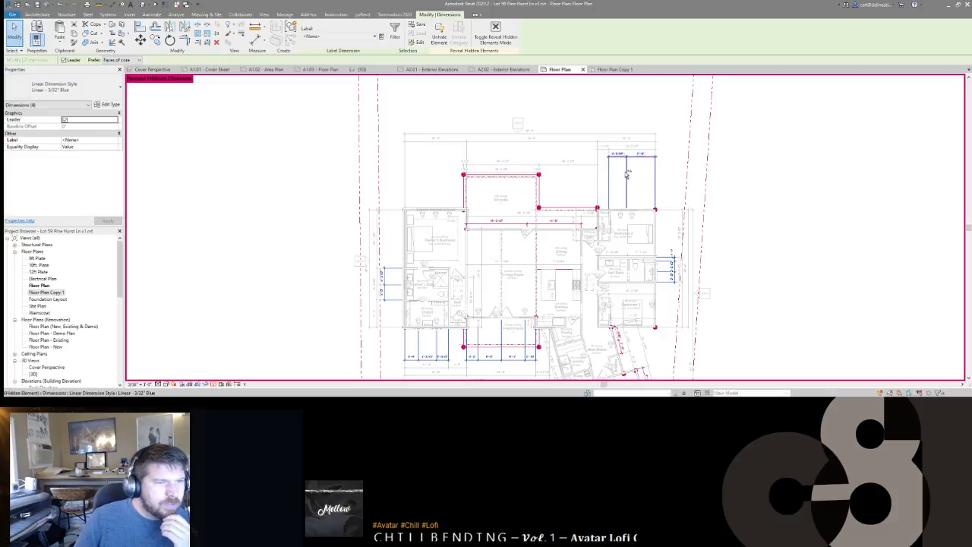
{"action": "left_click", "coordinate": [608, 189], "text": "ctrl"}
{"action": "left_click", "coordinate": [563, 223], "text": "ctrl"}
{"action": "middle_click_drag", "start_coordinate": [564, 353], "coordinate": [571, 184]}
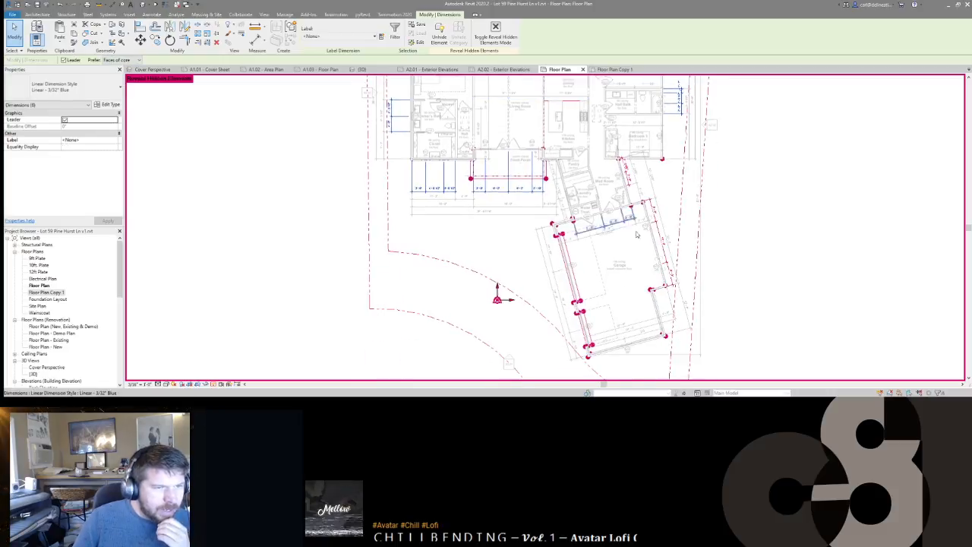
{"action": "left_click", "coordinate": [628, 177], "text": "ctrl"}
{"action": "left_click", "coordinate": [661, 236], "text": "ctrl"}
{"action": "middle_click_drag", "start_coordinate": [537, 333], "coordinate": [588, 329]}
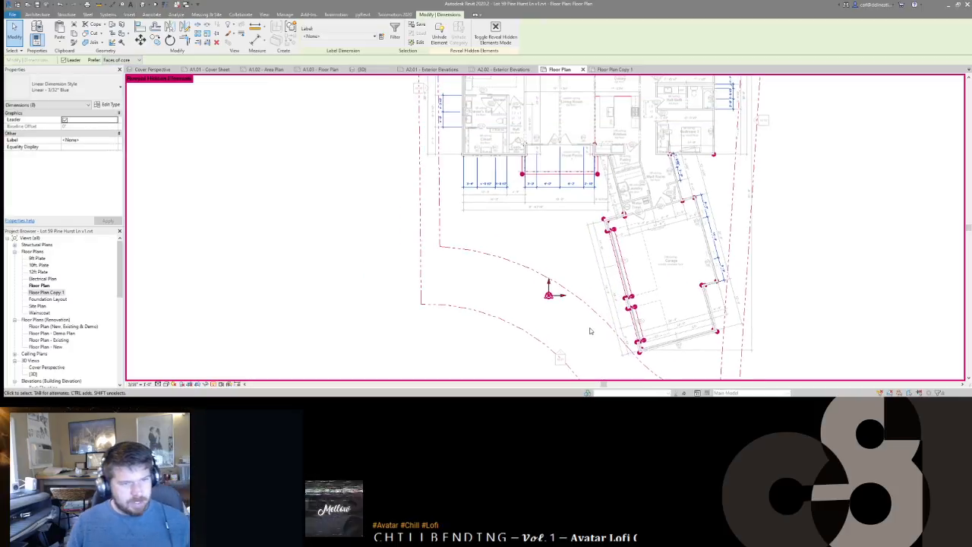
{"action": "key", "text": "Delete"}
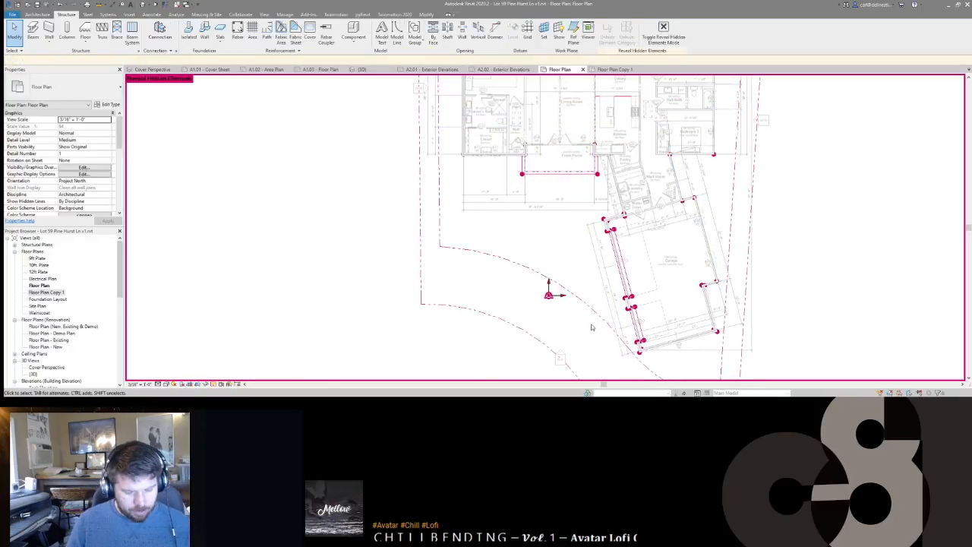
{"action": "left_click", "coordinate": [622, 70]}
{"action": "middle_click_drag", "start_coordinate": [587, 204], "coordinate": [625, 256]}
{"action": "scroll", "coordinate": [624, 256], "scroll_direction": "down", "scroll_amount": 1}
{"action": "key", "text": "r"}
{"action": "key", "text": "h"}
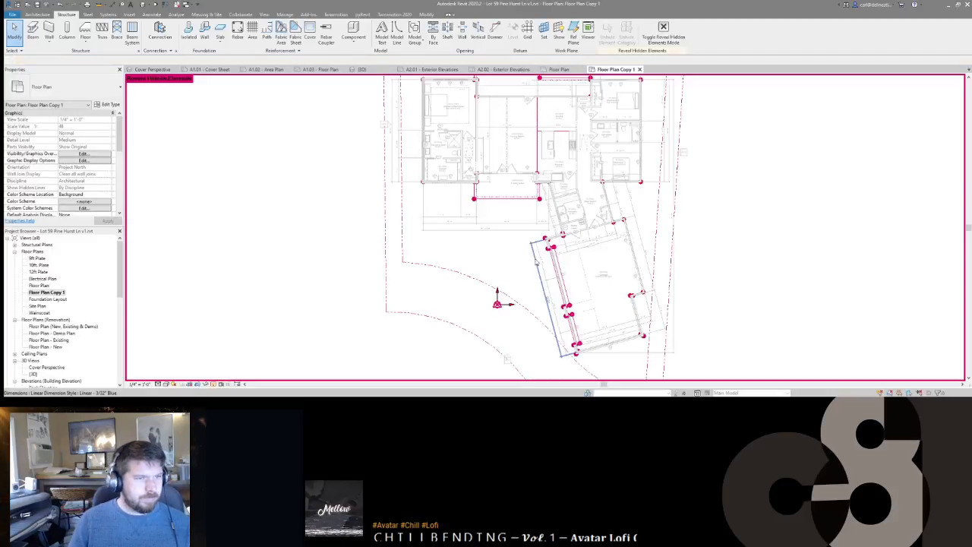
{"action": "key", "text": "r"}
{"action": "key", "text": "h"}
{"action": "key", "text": "ctrl+z"}
{"action": "middle_click_drag", "start_coordinate": [486, 129], "coordinate": [532, 212]}
{"action": "left_click", "coordinate": [510, 157]}
{"action": "scroll", "coordinate": [529, 286], "scroll_direction": "down", "scroll_amount": 1}
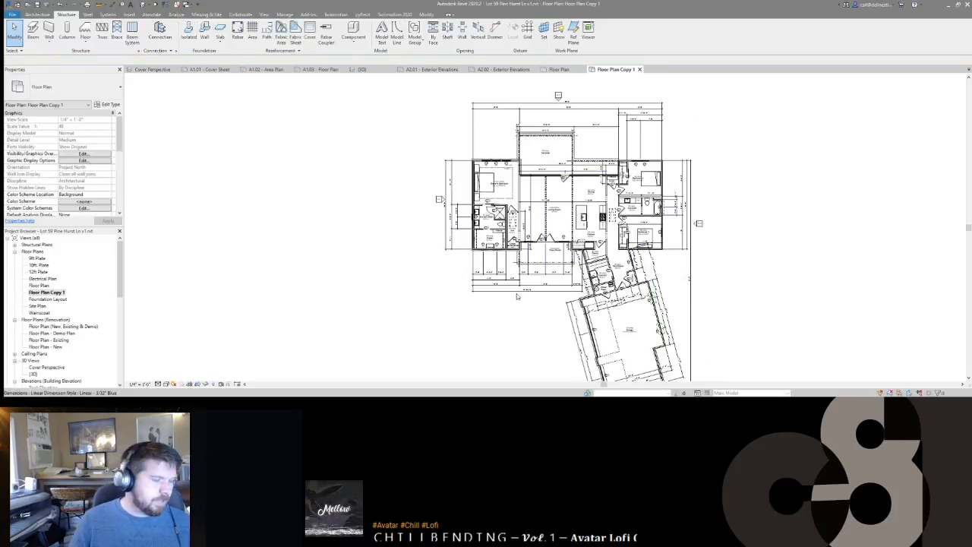
{"action": "middle_click_drag", "start_coordinate": [528, 287], "coordinate": [541, 252]}
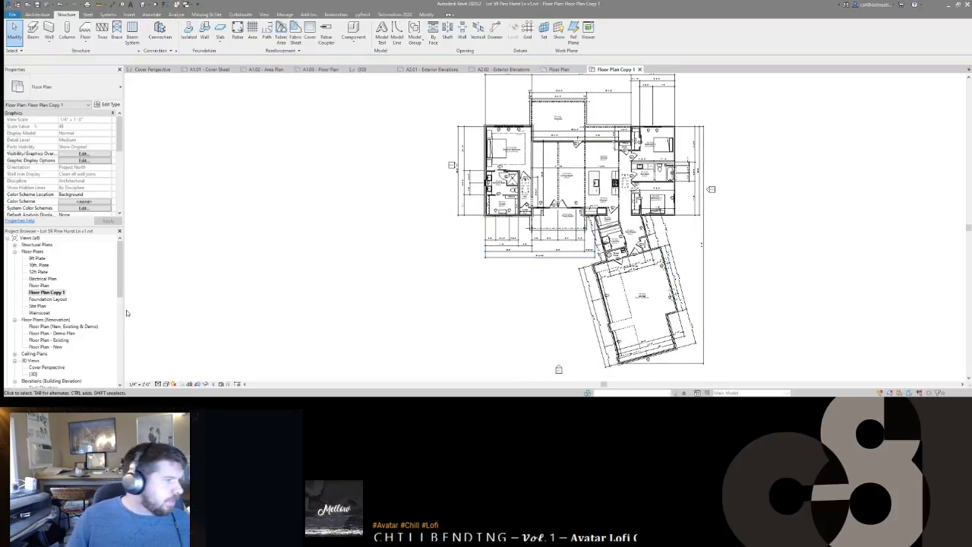
{"action": "left_click", "coordinate": [38, 285]}
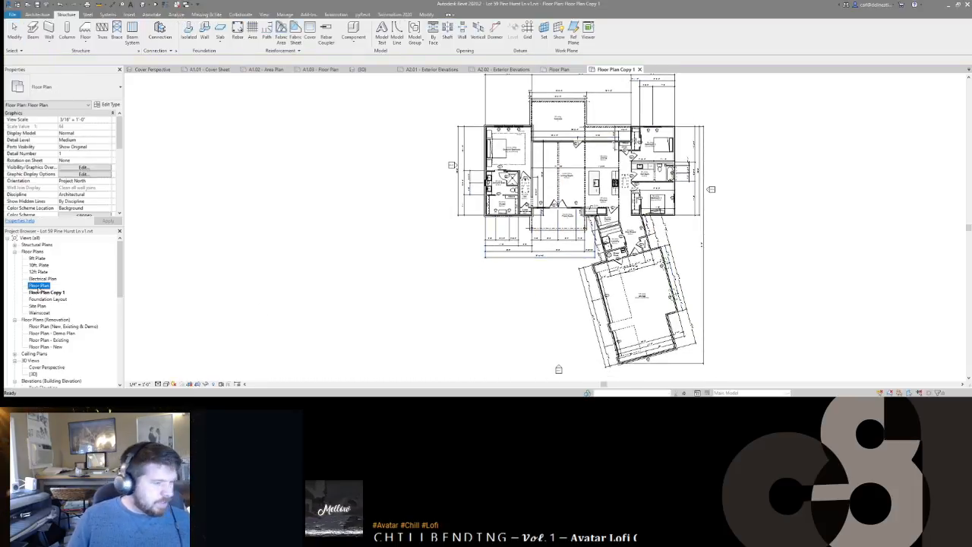
Step: Rename the floor plan views to Floor Plan - Key Plan and Floor Plan - Overall
{"action": "left_click", "coordinate": [39, 285]}
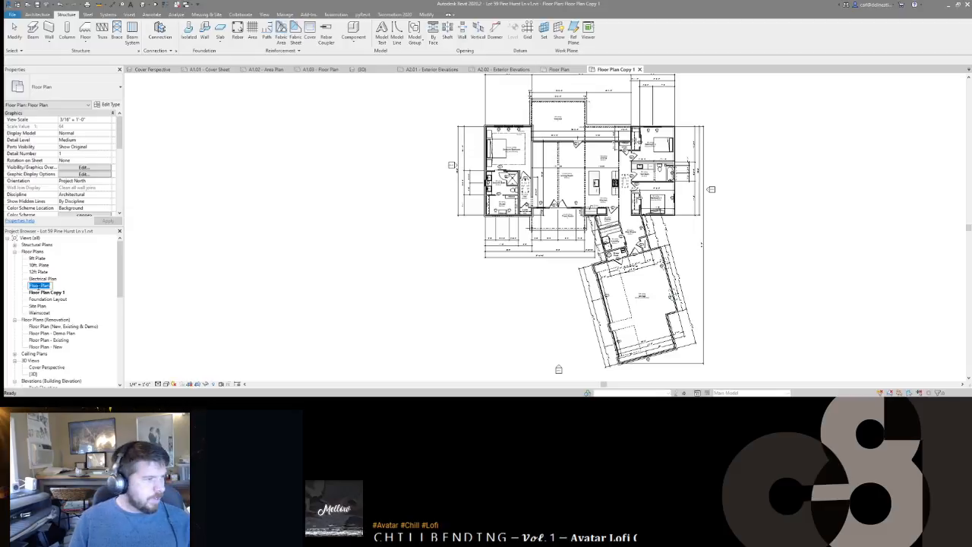
{"action": "type", "text": "- Key Plan"}
{"action": "left_click", "coordinate": [42, 293]}
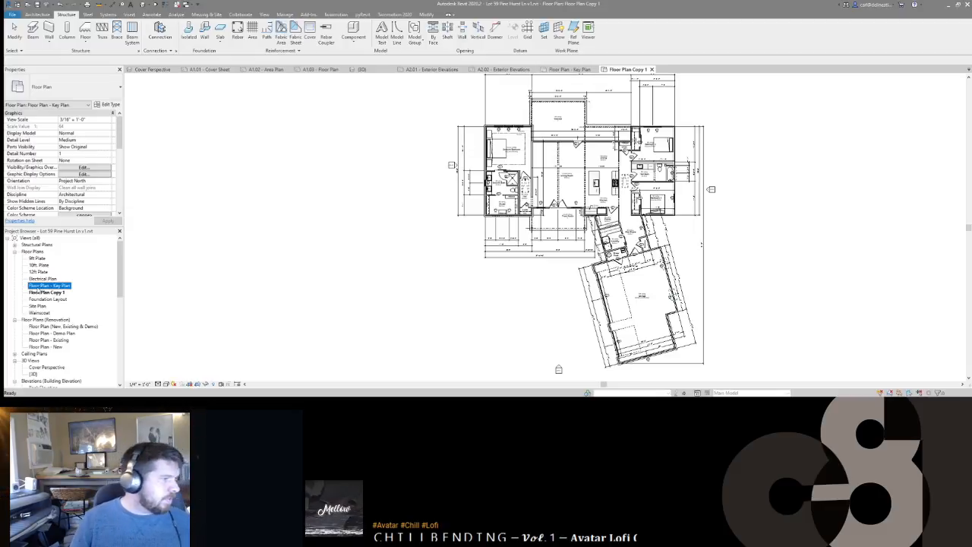
{"action": "left_click", "coordinate": [42, 292]}
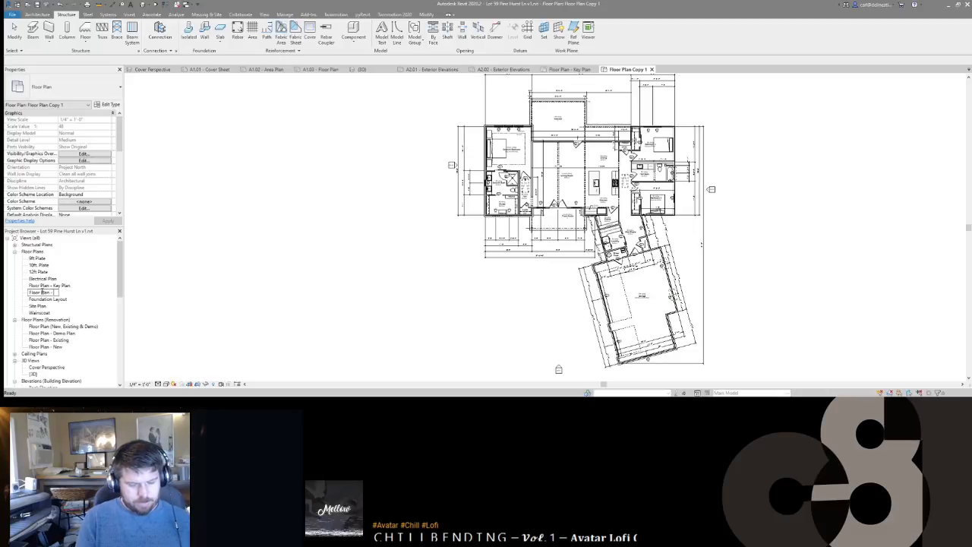
{"action": "type", "text": "- Overall"}
{"action": "key", "text": "Return"}
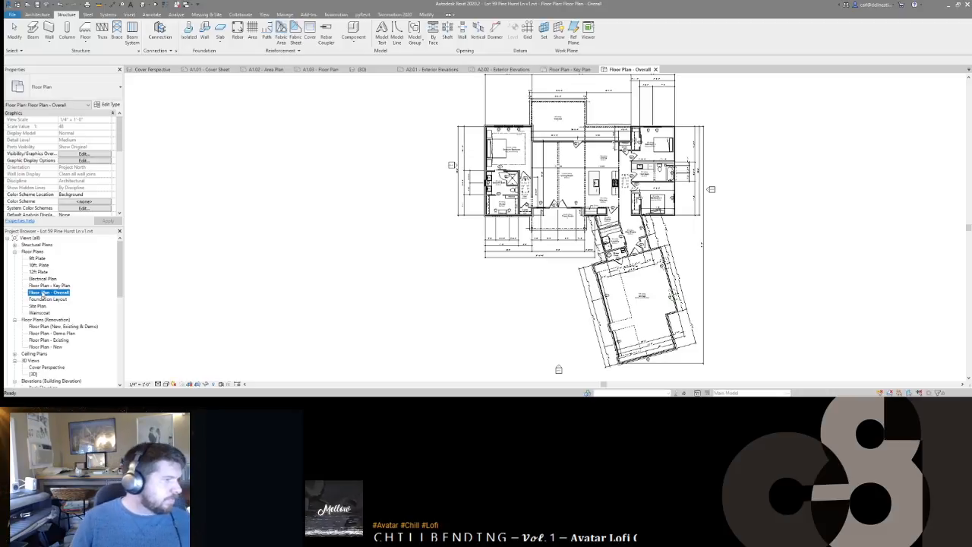
Step: Create two dependent views of Floor Plan - Overall
{"action": "right_click", "coordinate": [45, 292]}
{"action": "mouse_move", "coordinate": [91, 177]}
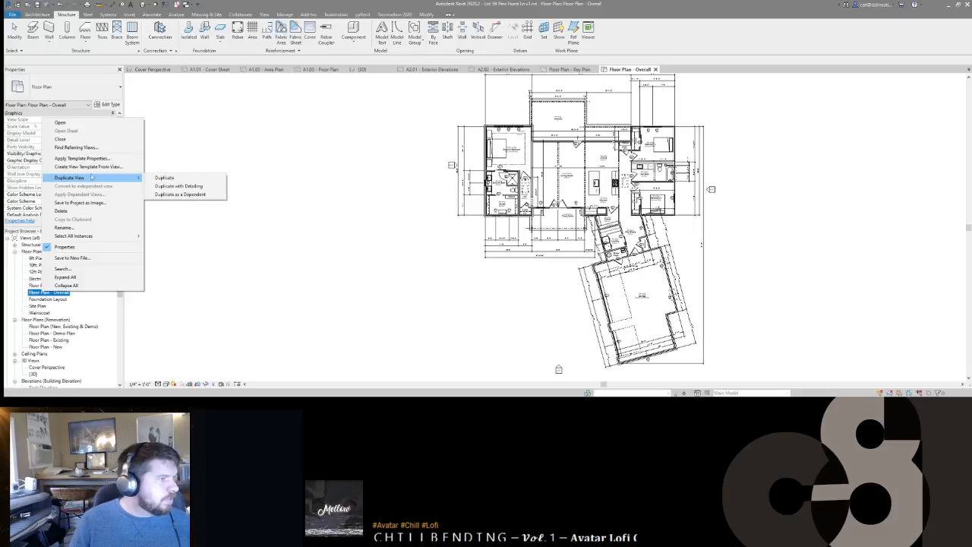
{"action": "left_click", "coordinate": [182, 195]}
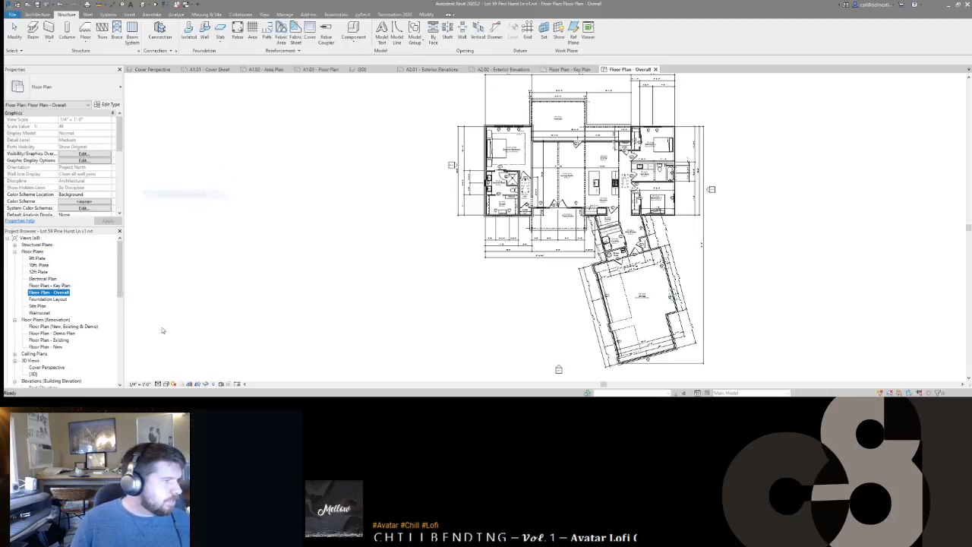
{"action": "right_click", "coordinate": [60, 294]}
{"action": "mouse_move", "coordinate": [137, 172]}
{"action": "left_click", "coordinate": [197, 188]}
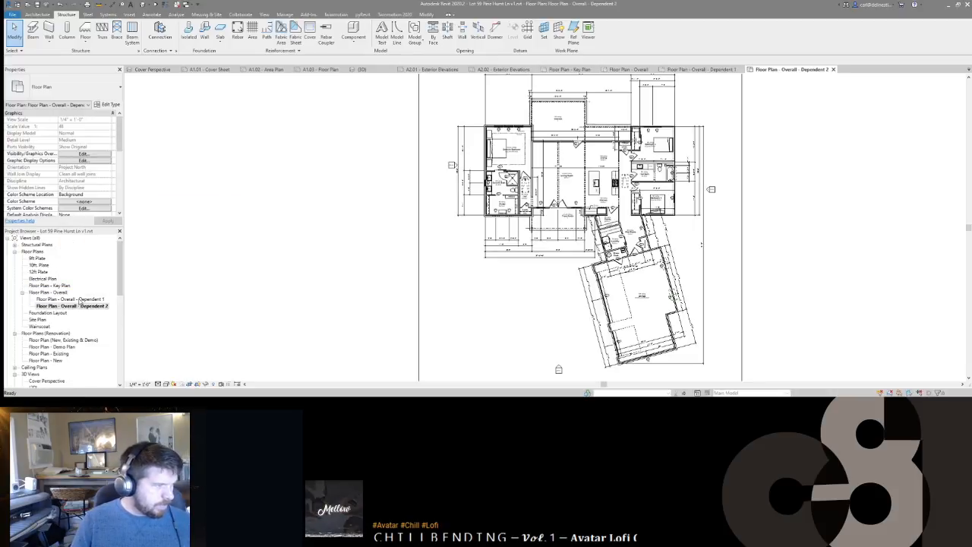
Step: Name the two dependent views Floor Plan - A and Floor Plan - B
{"action": "key", "text": "Right"}
{"action": "key", "text": "BackSpace"}
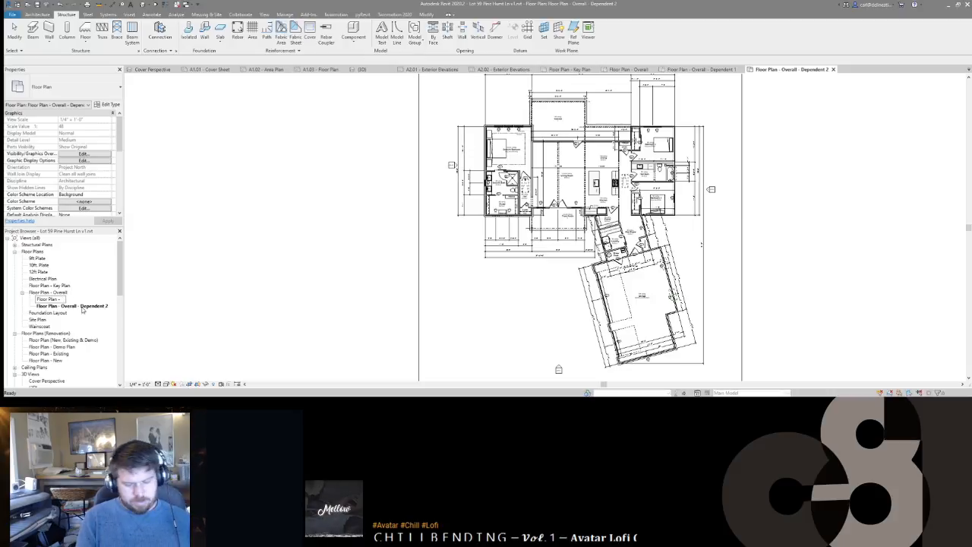
{"action": "key", "text": "Return"}
{"action": "left_click", "coordinate": [82, 307]}
{"action": "key", "text": "F2"}
{"action": "key", "text": "Right"}
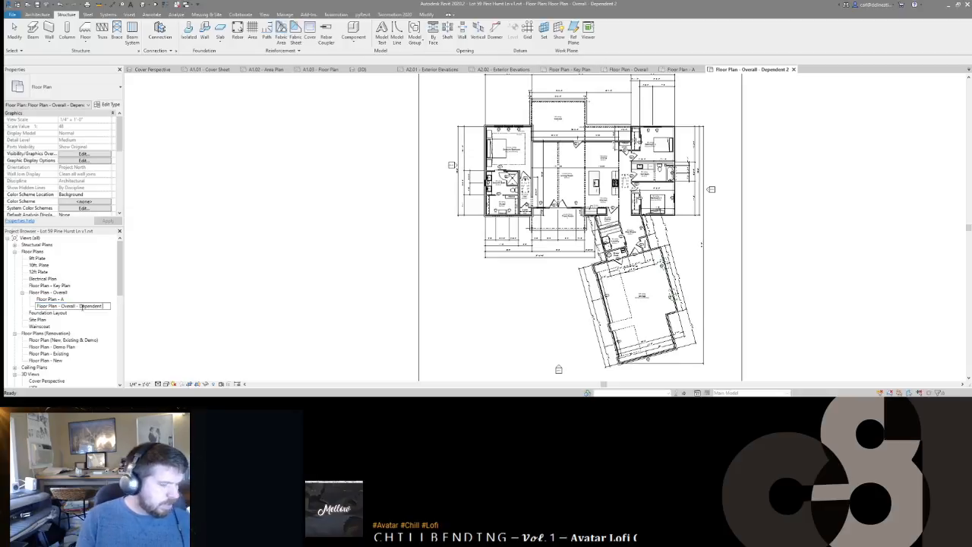
{"action": "type", "text": "B"}
{"action": "key", "text": "Return"}
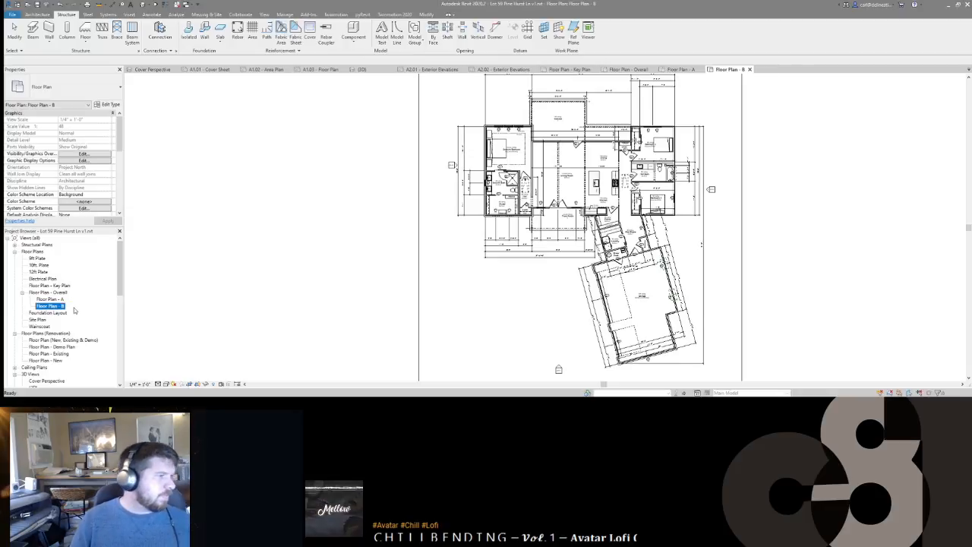
{"action": "key", "text": "Up"}
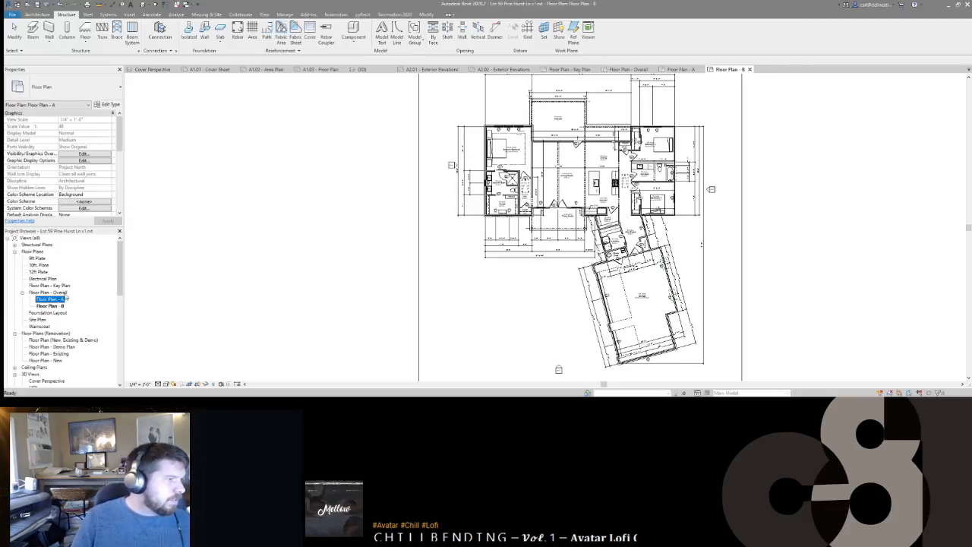
{"action": "scroll", "coordinate": [84, 172], "scroll_direction": "down", "scroll_amount": 5}
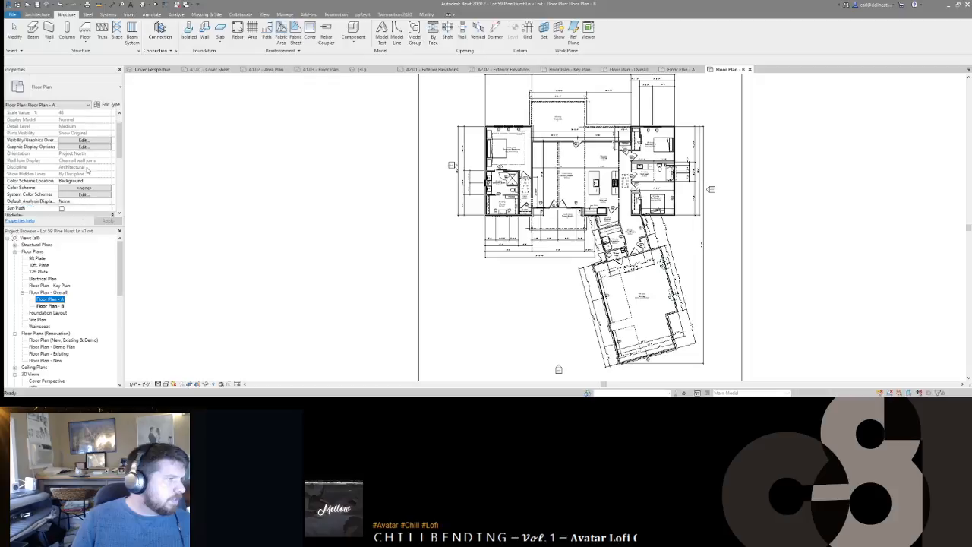
Step: Tighten Floor Plan - B's crop region around the angled rear wing
{"action": "left_click", "coordinate": [53, 305]}
{"action": "scroll", "coordinate": [410, 236], "scroll_direction": "down", "scroll_amount": 3}
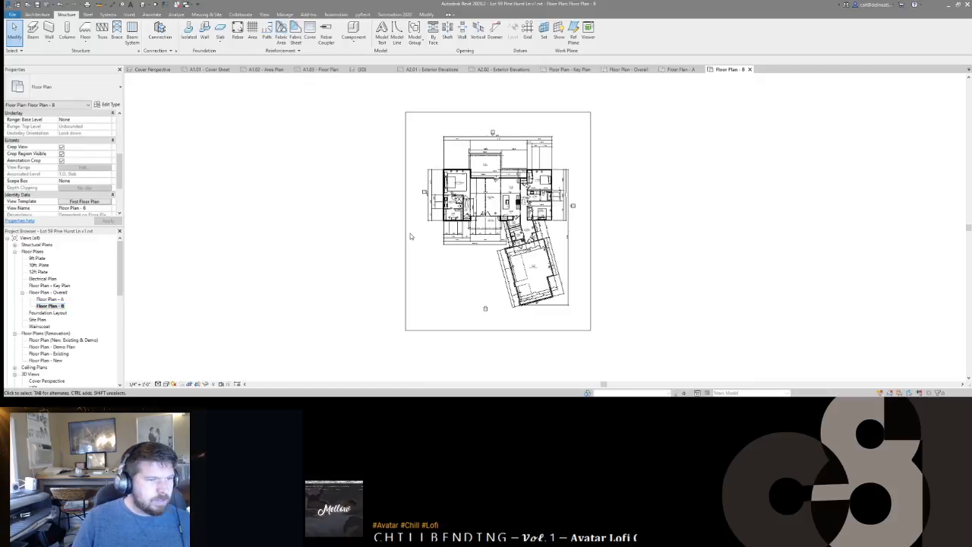
{"action": "left_click", "coordinate": [408, 256]}
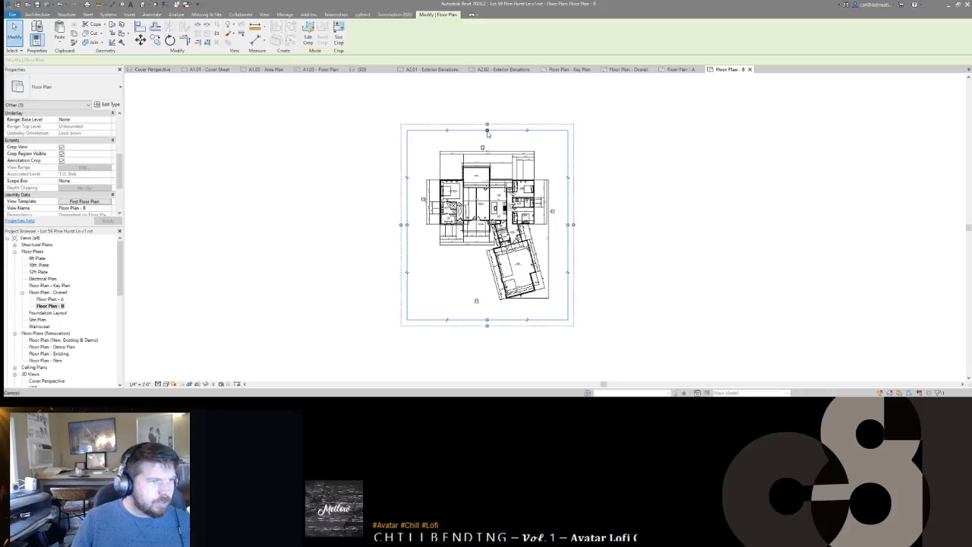
{"action": "left_click_drag", "start_coordinate": [487, 224], "coordinate": [487, 219]}
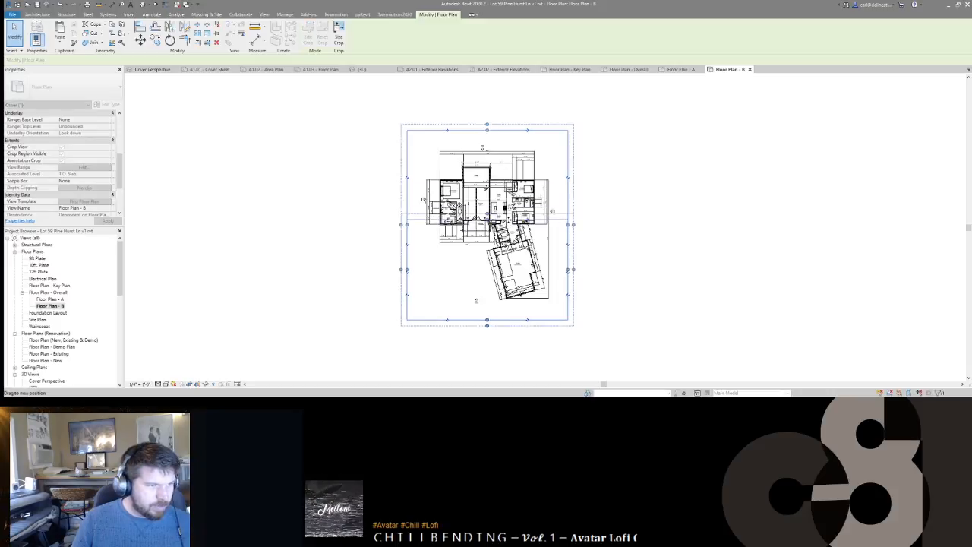
{"action": "left_click_drag", "start_coordinate": [410, 276], "coordinate": [481, 276]}
{"action": "left_click_drag", "start_coordinate": [524, 320], "coordinate": [524, 305]}
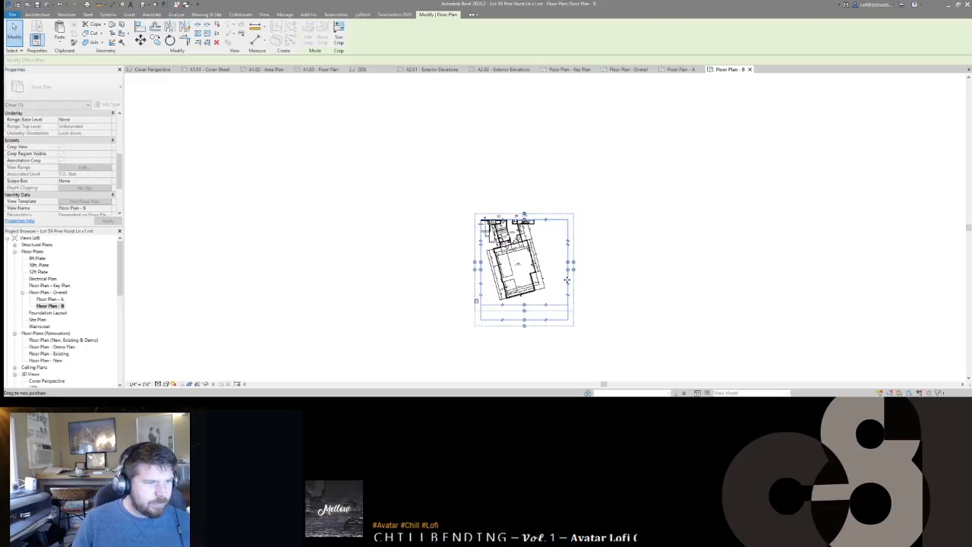
{"action": "left_click", "coordinate": [593, 225]}
Step: Crop Floor Plan - A to the main house, cutting off the wing
{"action": "double_click", "coordinate": [50, 299]}
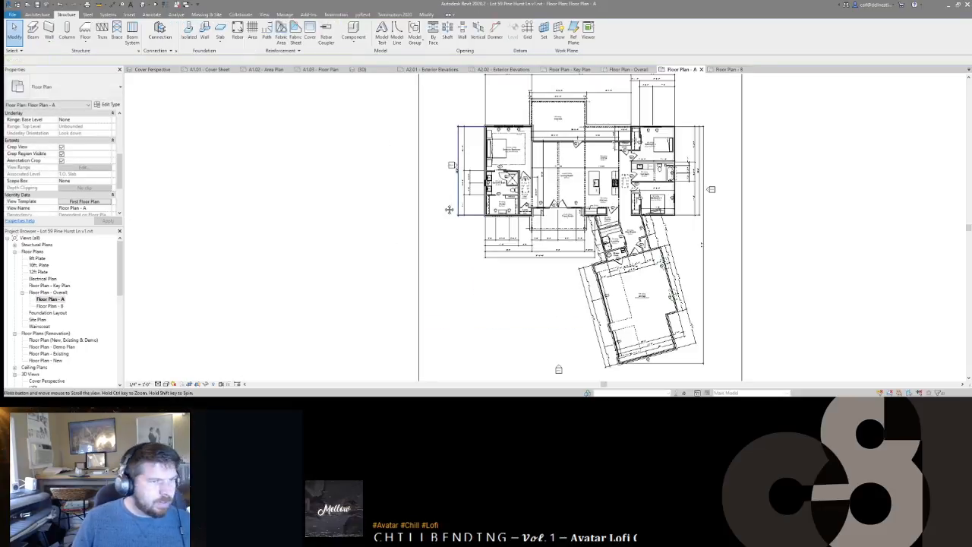
{"action": "scroll", "coordinate": [420, 204], "scroll_direction": "down", "scroll_amount": 4}
{"action": "left_click", "coordinate": [516, 312]}
{"action": "mouse_move", "coordinate": [516, 313]}
{"action": "left_mouse_down"}
{"action": "mouse_move", "coordinate": [509, 210]}
{"action": "mouse_move", "coordinate": [510, 240]}
{"action": "left_mouse_up"}
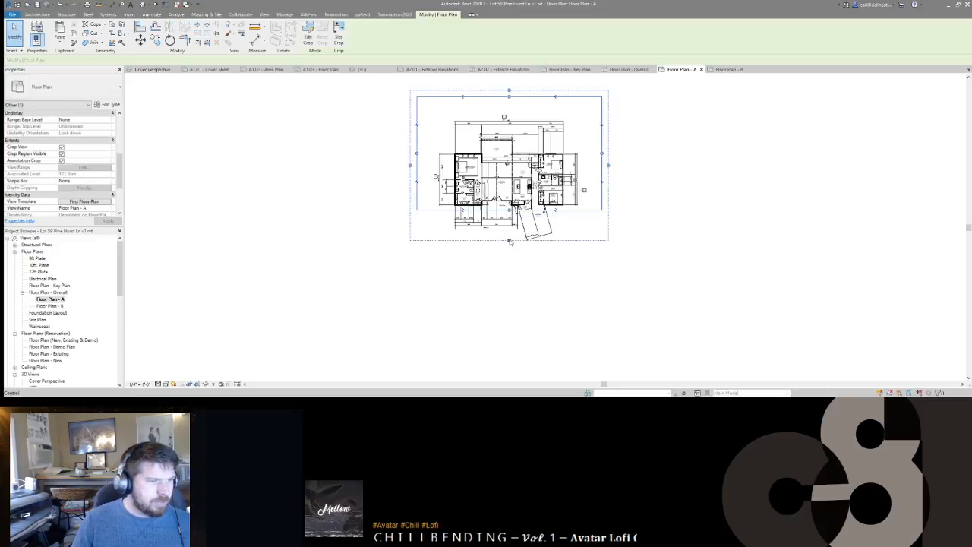
{"action": "left_click_drag", "start_coordinate": [509, 97], "coordinate": [512, 116]}
{"action": "left_click_drag", "start_coordinate": [603, 167], "coordinate": [590, 164]}
{"action": "left_click", "coordinate": [628, 218]}
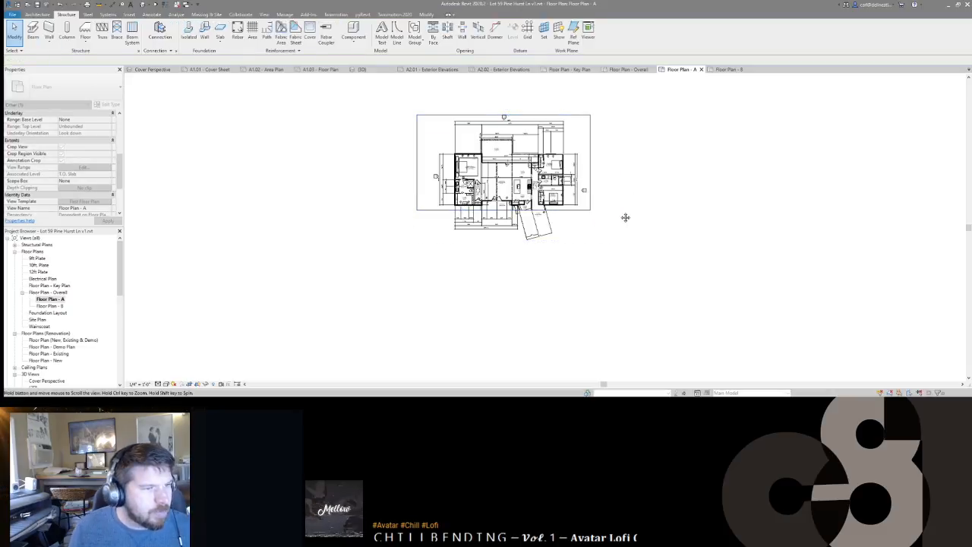
{"action": "scroll", "coordinate": [618, 213], "scroll_direction": "up", "scroll_amount": 2}
{"action": "scroll", "coordinate": [611, 215], "scroll_direction": "down", "scroll_amount": 2}
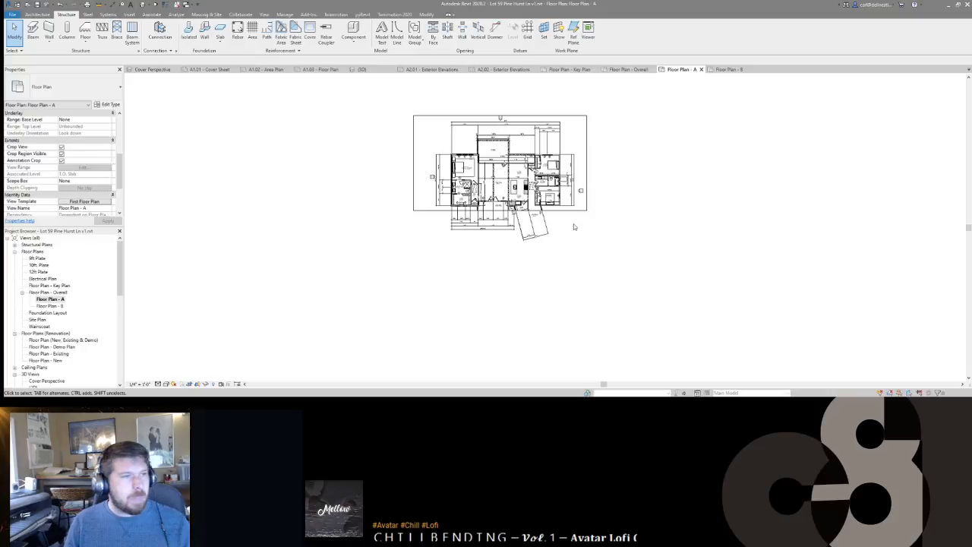
{"action": "left_click", "coordinate": [50, 299]}
{"action": "scroll", "coordinate": [46, 328], "scroll_direction": "down", "scroll_amount": 15}
Step: Change sheet A1.03's title block name to Key Plan
{"action": "double_click", "coordinate": [42, 340]}
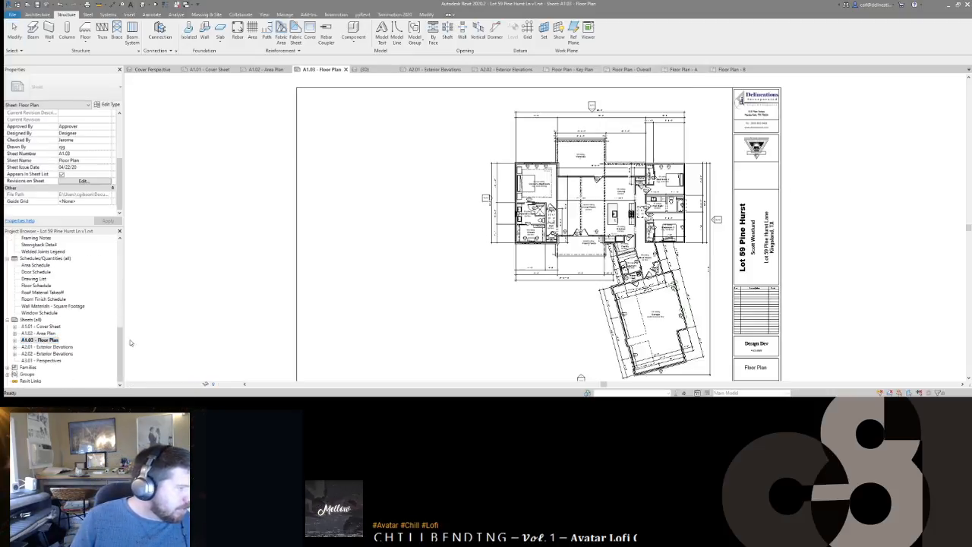
{"action": "middle_click_drag", "start_coordinate": [632, 225], "coordinate": [629, 222]}
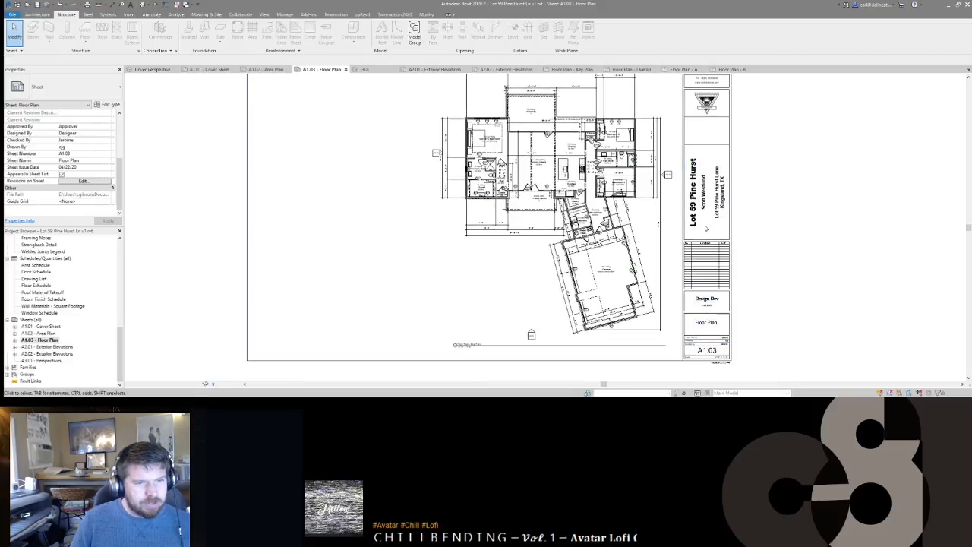
{"action": "double_click", "coordinate": [713, 325]}
{"action": "left_click", "coordinate": [715, 325]}
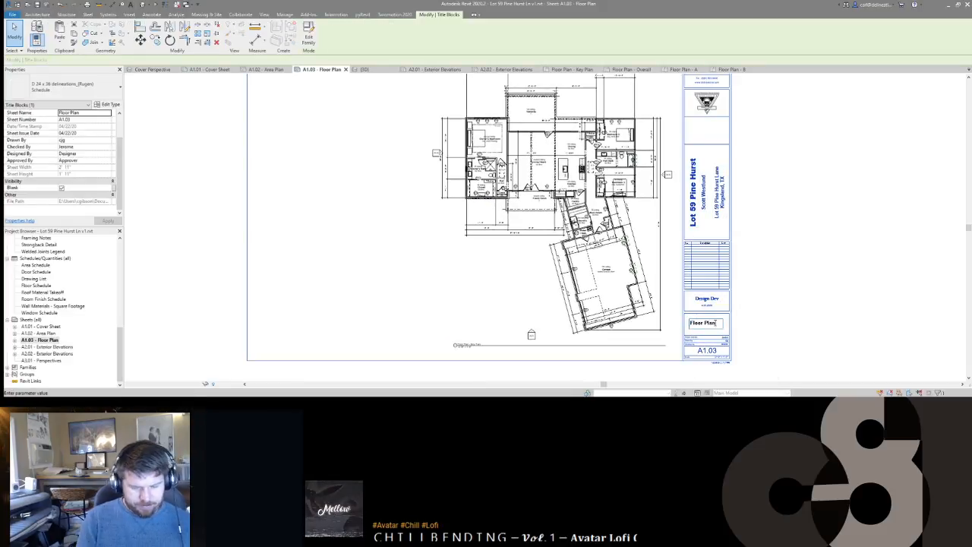
{"action": "key", "text": "ctrl+a"}
{"action": "type", "text": "Key Plan"}
{"action": "left_click", "coordinate": [212, 293]}
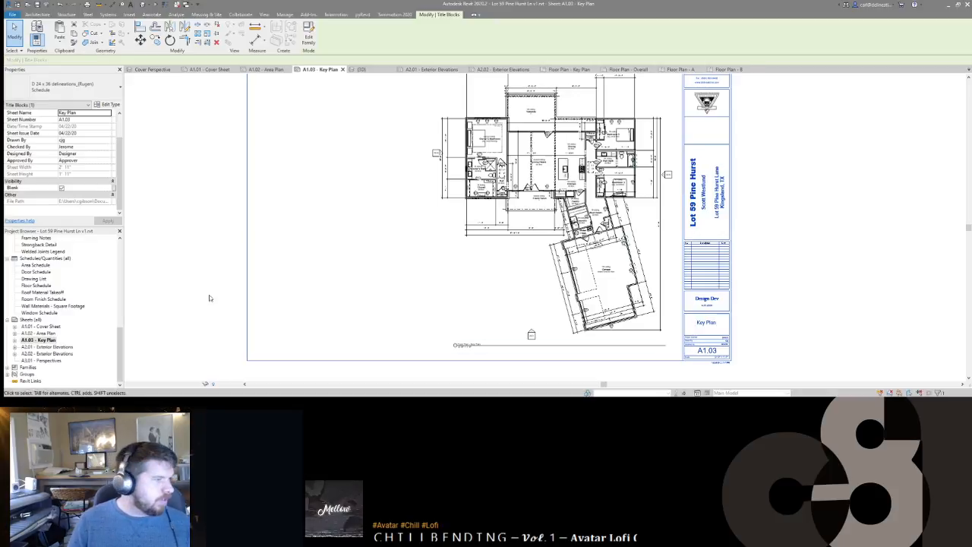
{"action": "left_click", "coordinate": [181, 280]}
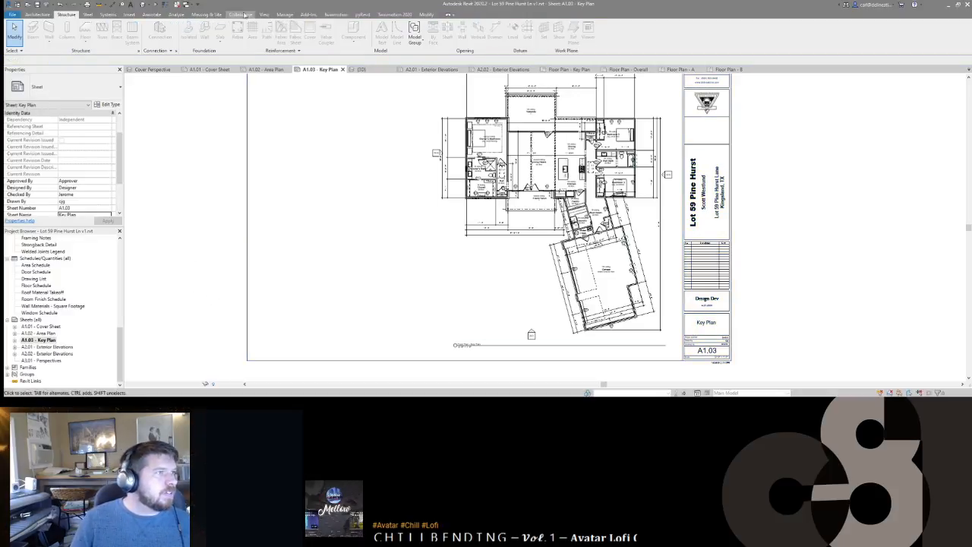
Step: Insert a new row numbered A1.04 in the Drawing List schedule
{"action": "double_click", "coordinate": [34, 278]}
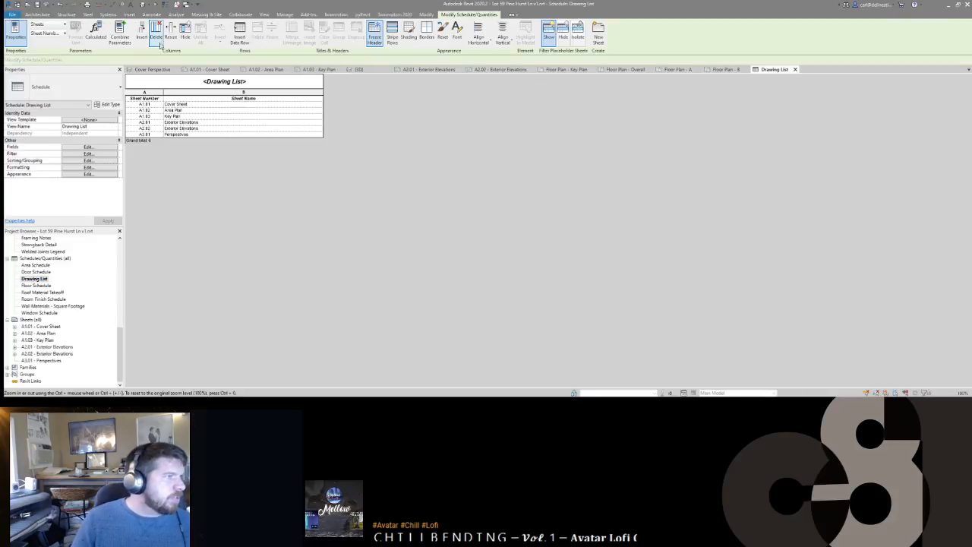
{"action": "left_click", "coordinate": [240, 34]}
{"action": "type", "text": "A1.04"}
Step: Add sheet row A1.05 and name A1.04 Floor Plan - A and A1.05 Partial Floor Plan - B
{"action": "key", "text": "Return"}
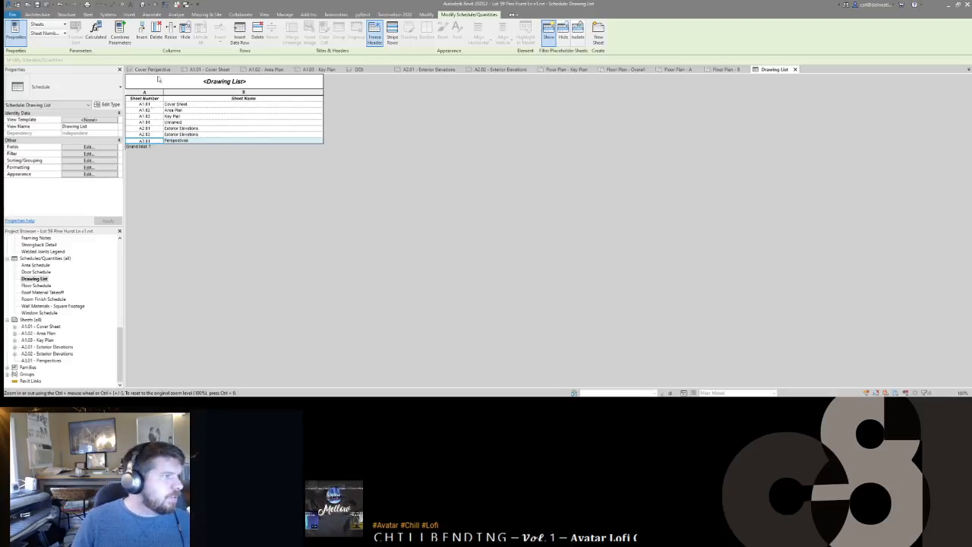
{"action": "left_click", "coordinate": [239, 34]}
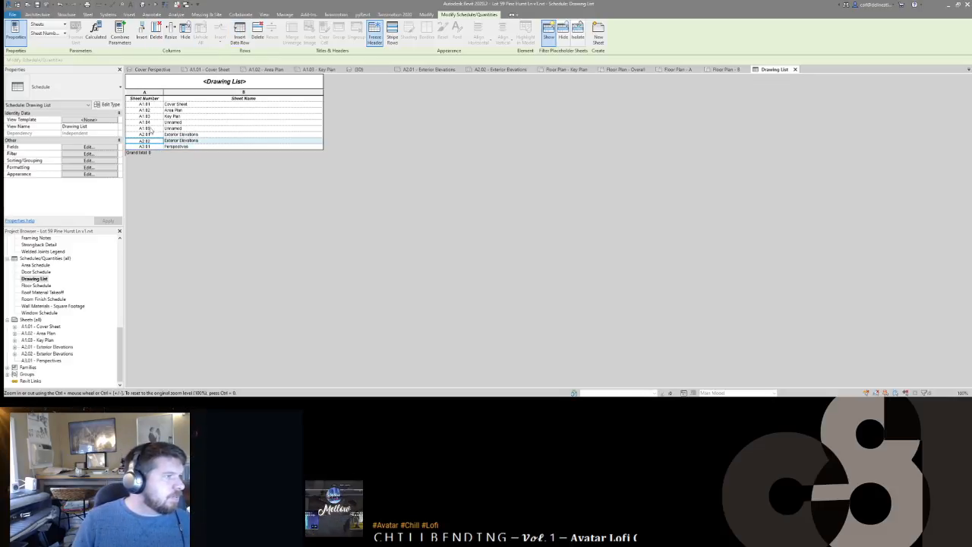
{"action": "left_click", "coordinate": [208, 123]}
{"action": "type", "text": "Flo"}
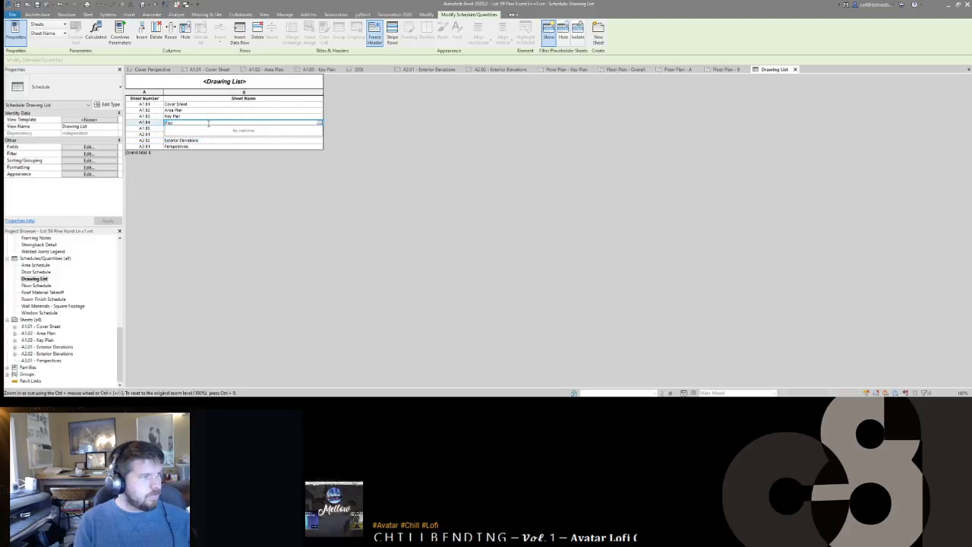
{"action": "type", "text": "or Plan - A"}
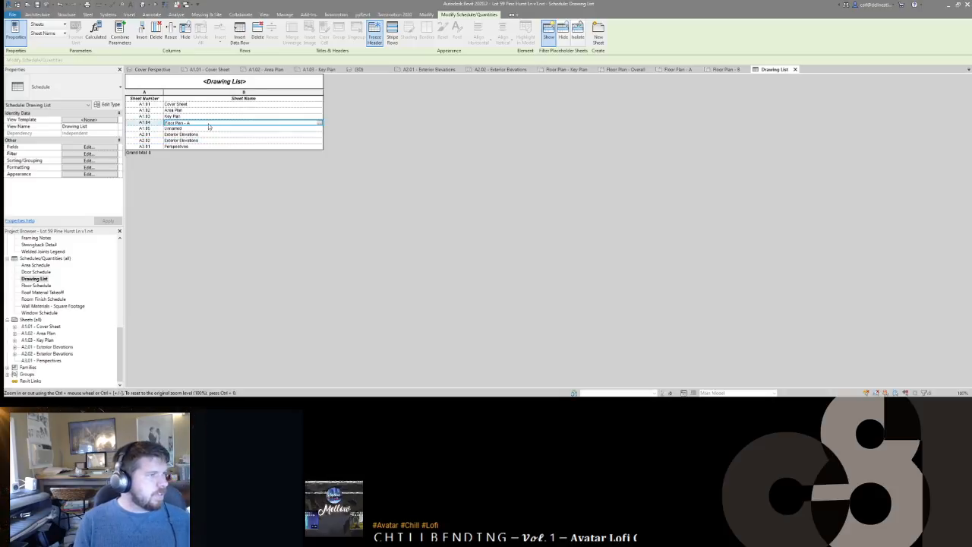
{"action": "left_click", "coordinate": [208, 129]}
{"action": "type", "text": "Fl"}
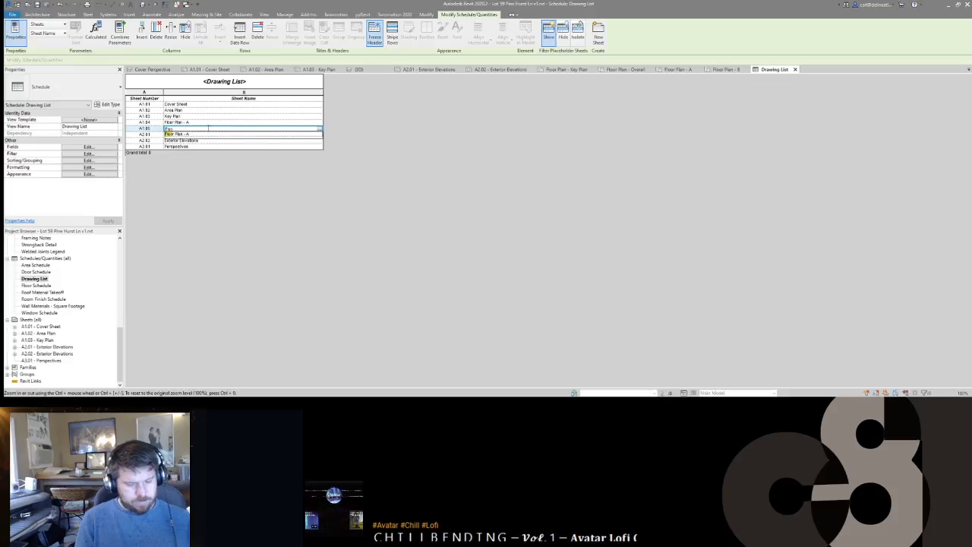
{"action": "type", "text": "oor Plan - B"}
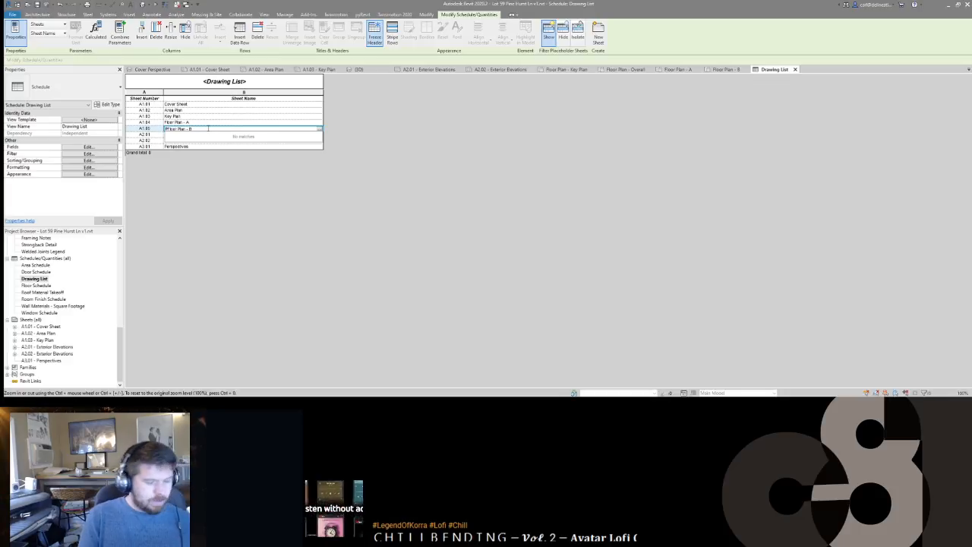
{"action": "type", "text": "l"}
{"action": "key", "text": "Return"}
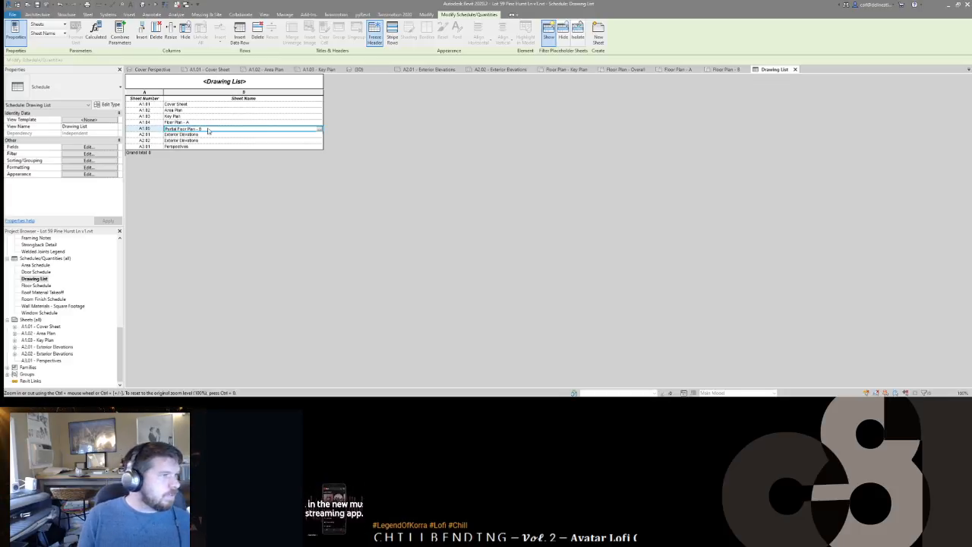
Step: Correct A1.04's sheet name to Partial Floor Plan - A
{"action": "left_click", "coordinate": [197, 122]}
{"action": "left_click_drag", "start_coordinate": [163, 122], "coordinate": [164, 122]}
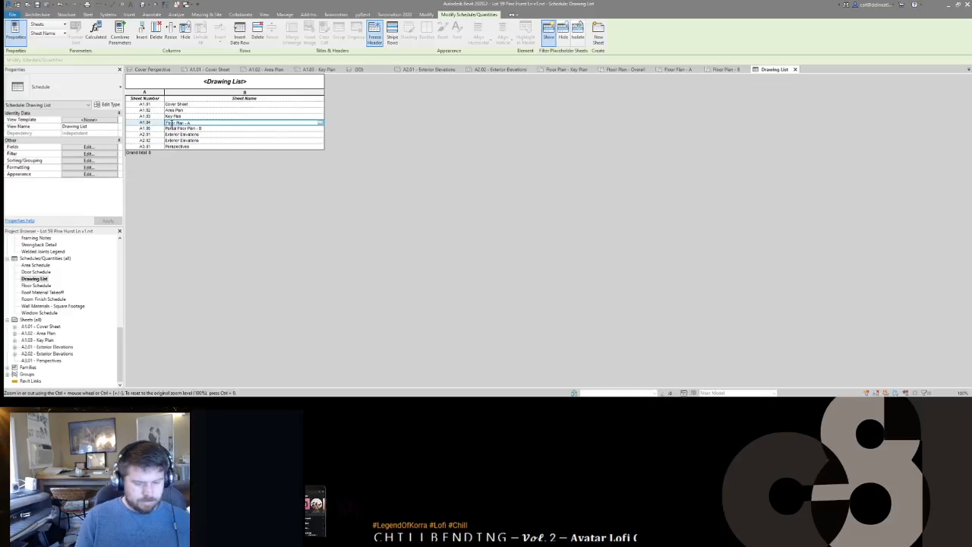
{"action": "type", "text": "OPa"}
{"action": "type", "text": "rtial"}
{"action": "key", "text": "Return"}
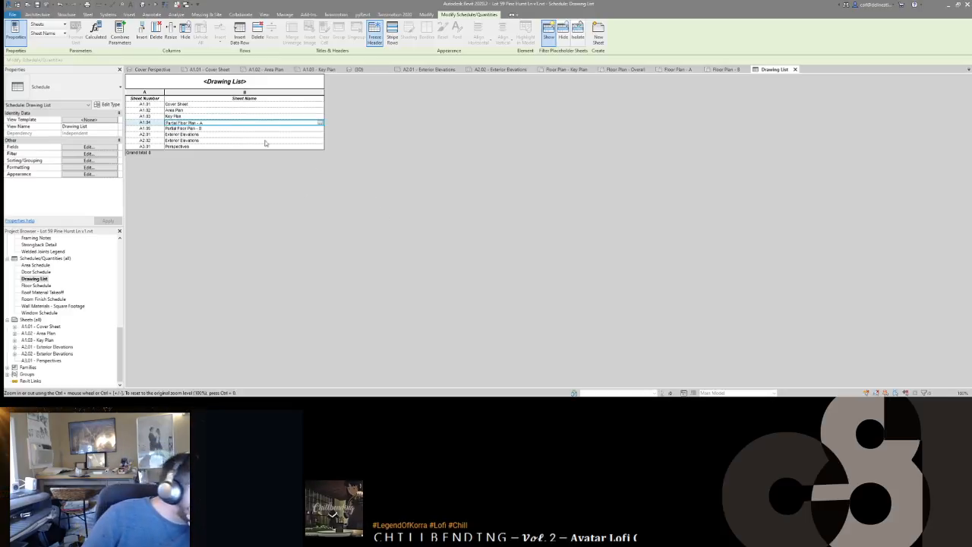
{"action": "left_click", "coordinate": [220, 130]}
{"action": "key", "text": "Return"}
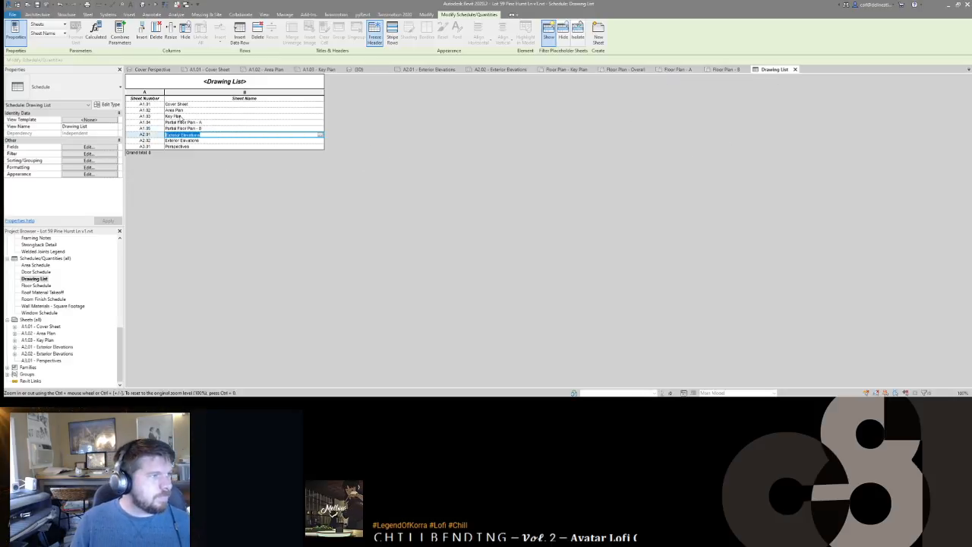
Step: Rename sheet A1.03 to Overall Plan in the Drawing List
{"action": "left_click", "coordinate": [173, 116]}
{"action": "type", "text": "Site Plan"}
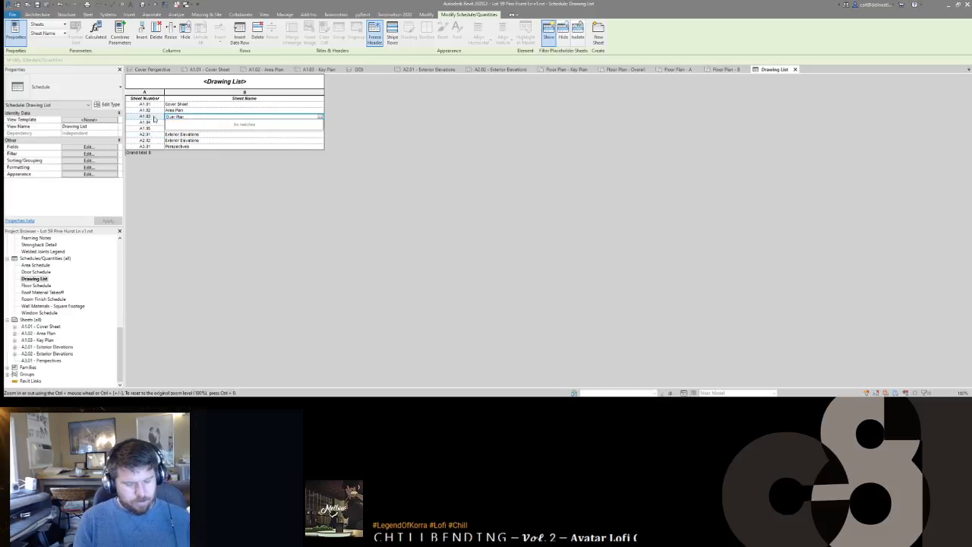
{"action": "key", "text": "Return"}
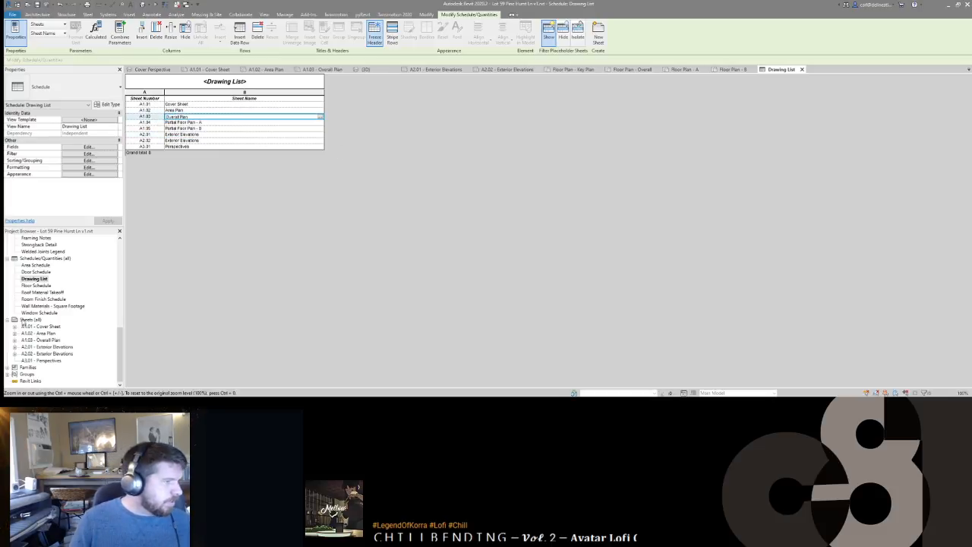
{"action": "scroll", "coordinate": [50, 301], "scroll_direction": "up", "scroll_amount": 10}
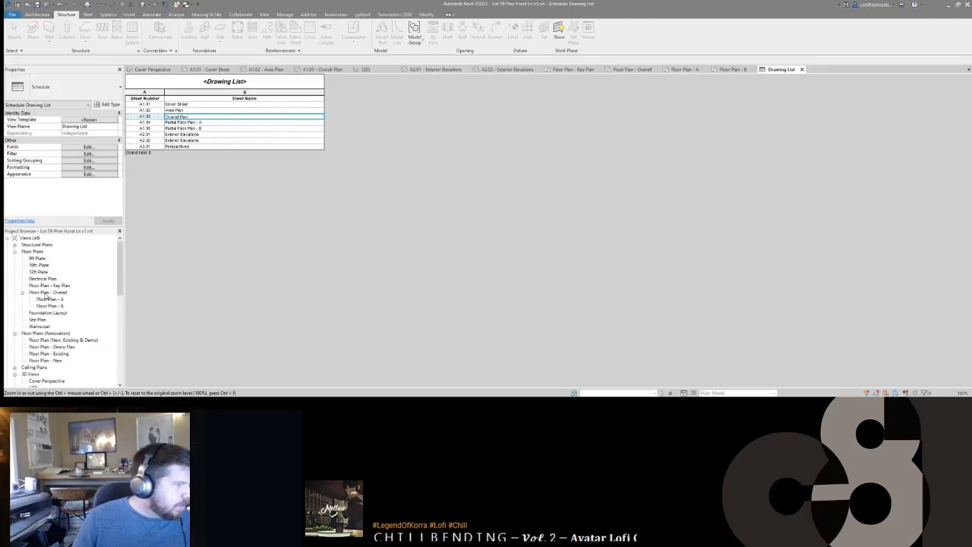
Step: Rename the Floor Plan - Overall view to Floor Plan - Partial
{"action": "left_click", "coordinate": [51, 293]}
{"action": "left_click", "coordinate": [53, 293]}
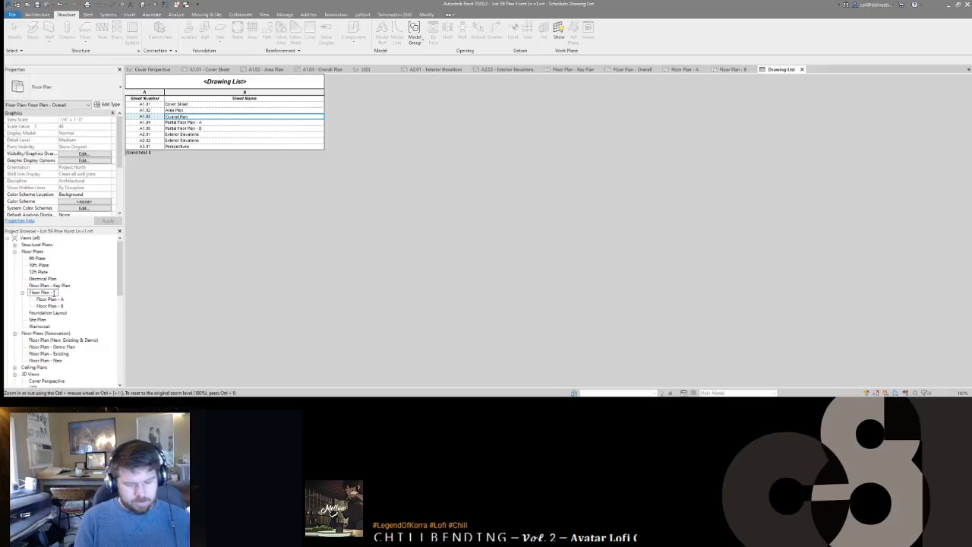
{"action": "key", "text": "Return"}
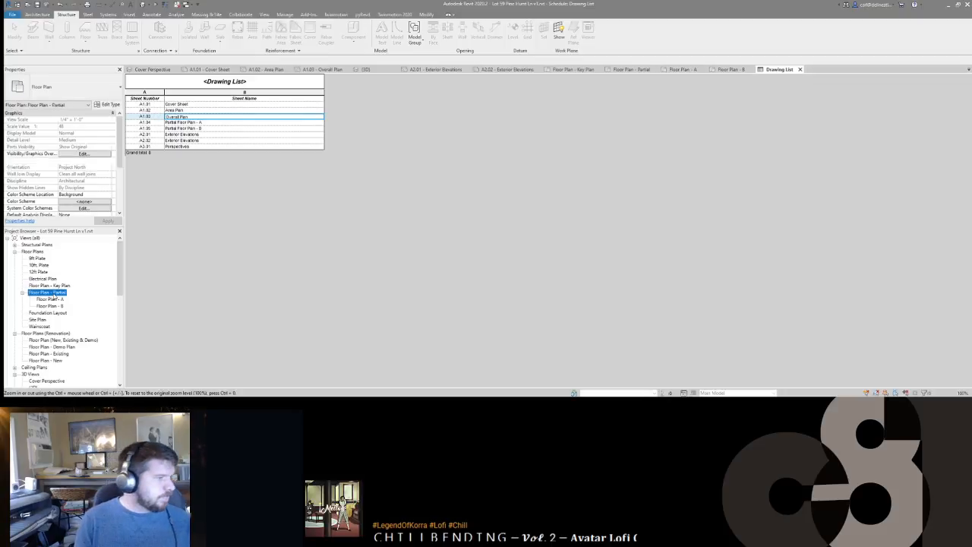
Step: Rename the Floor Plan - Key Plan view to Floor Plan - Overall
{"action": "left_click", "coordinate": [59, 286]}
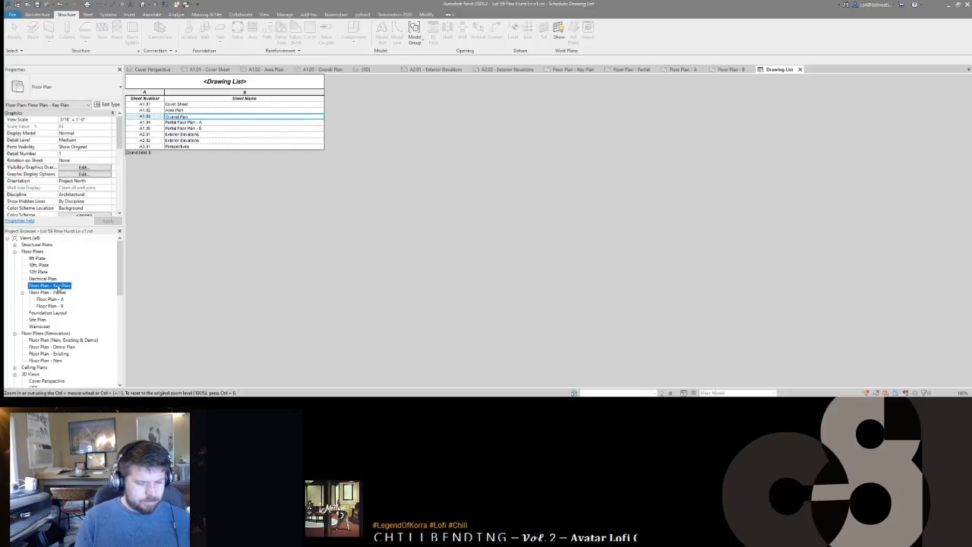
{"action": "left_click", "coordinate": [58, 287]}
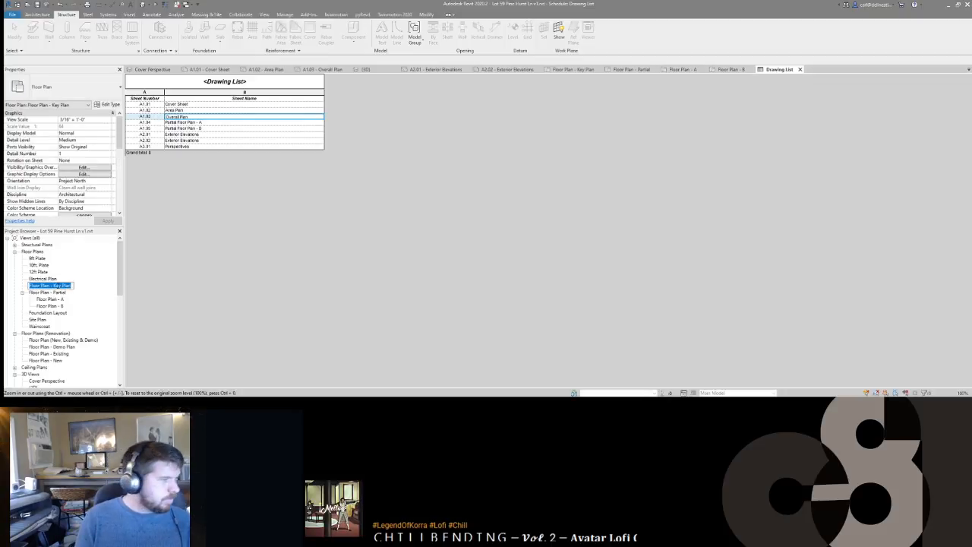
{"action": "key", "text": "End"}
{"action": "key", "text": "BackSpace"}
{"action": "key", "text": "BackSpace"}
{"action": "key", "text": "BackSpace"}
{"action": "key", "text": "BackSpace"}
{"action": "key", "text": "BackSpace"}
{"action": "key", "text": "BackSpace"}
{"action": "key", "text": "BackSpace"}
{"action": "key", "text": "BackSpace"}
{"action": "type", "text": "Overall"}
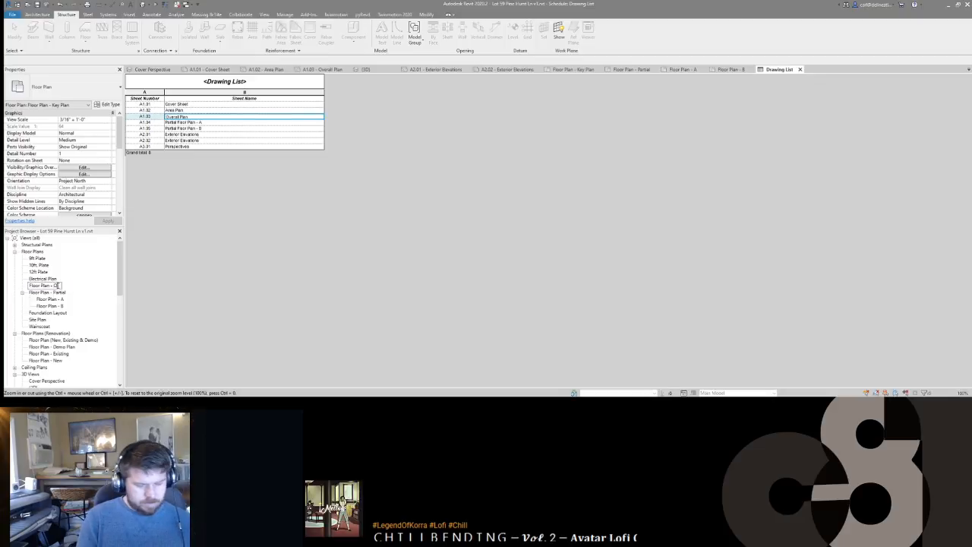
{"action": "key", "text": "Return"}
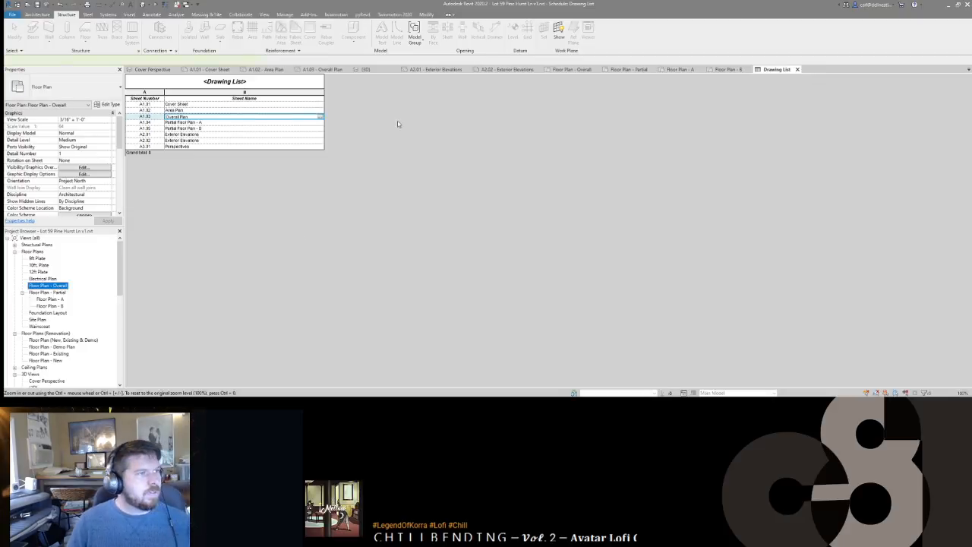
{"action": "left_click", "coordinate": [440, 124]}
Step: Create sheets A1.04 and A1.05 from their placeholder sheets
{"action": "left_click", "coordinate": [597, 36]}
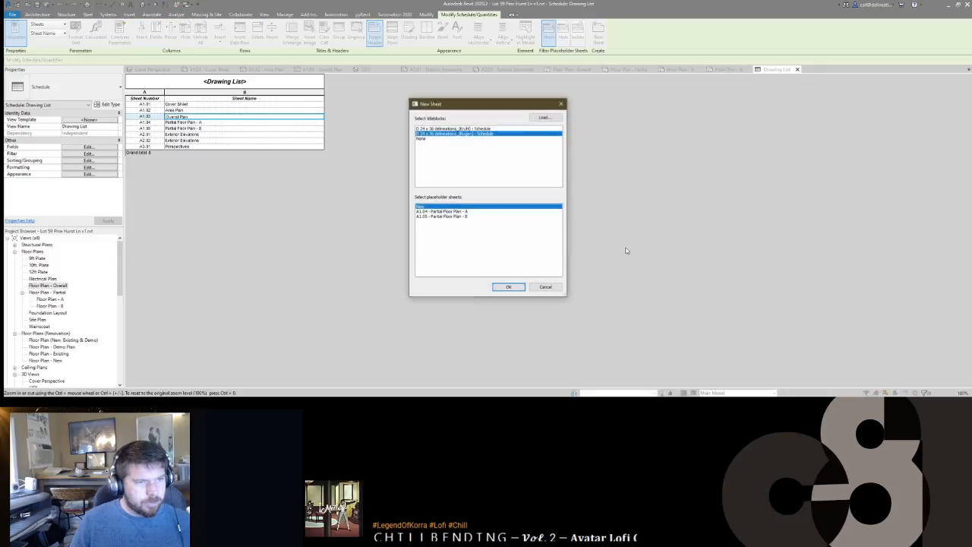
{"action": "left_click", "coordinate": [444, 211]}
{"action": "left_click", "coordinate": [444, 216], "text": "shift"}
{"action": "left_click", "coordinate": [507, 287]}
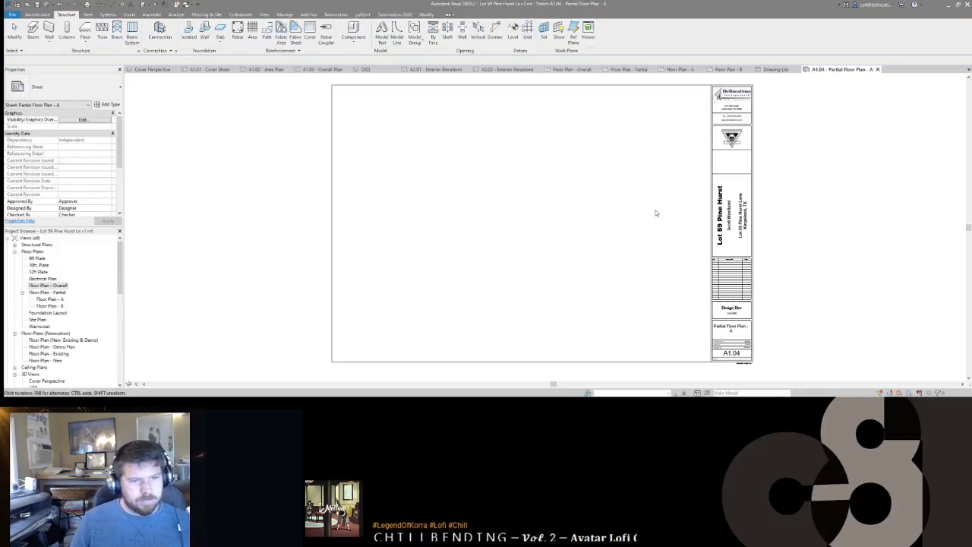
{"action": "scroll", "coordinate": [758, 334], "scroll_direction": "up", "scroll_amount": 5}
{"action": "scroll", "coordinate": [759, 327], "scroll_direction": "down", "scroll_amount": 3}
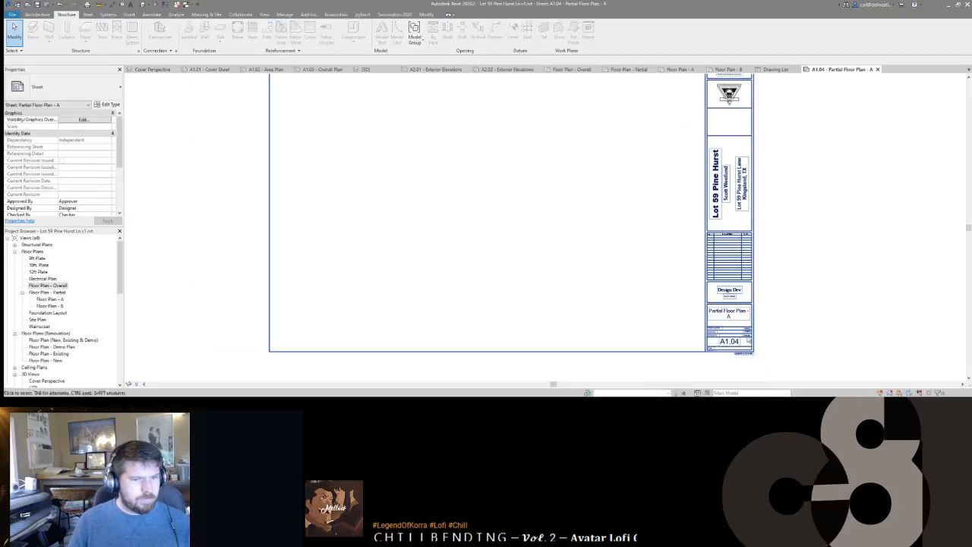
{"action": "scroll", "coordinate": [67, 304], "scroll_direction": "down", "scroll_amount": 10}
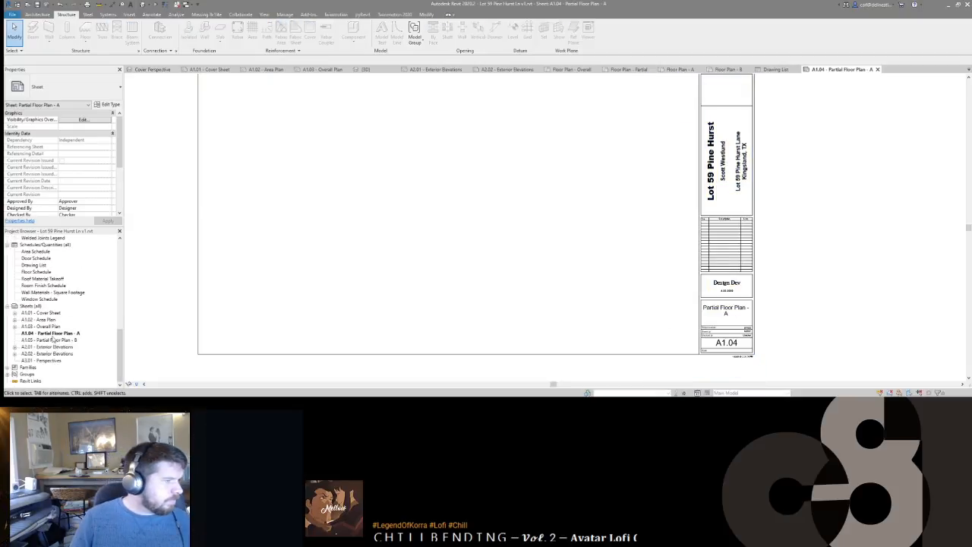
Step: Fill in the drafter's initials for Drawn By and the checker's name for Checked By on both sheets
{"action": "left_click", "coordinate": [68, 341]}
{"action": "left_click", "coordinate": [67, 334], "text": "ctrl"}
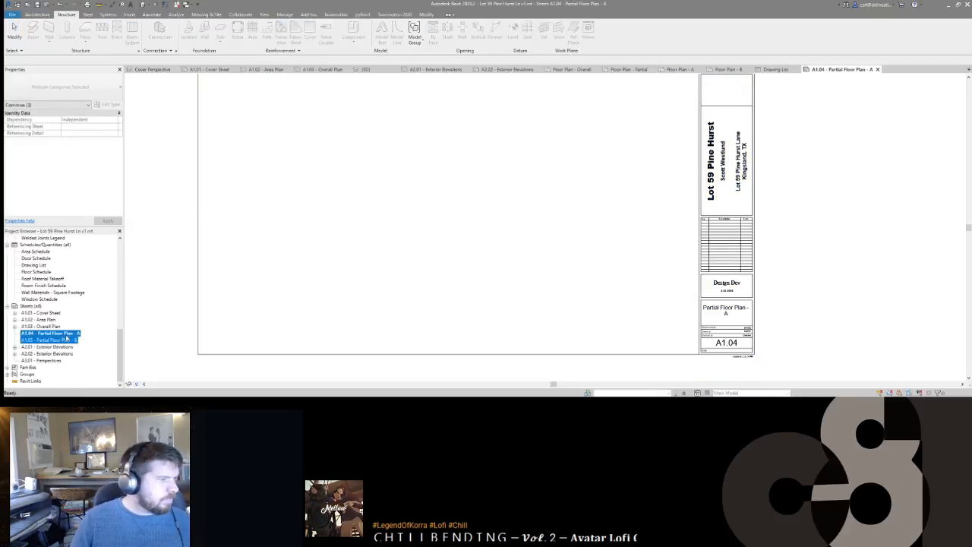
{"action": "left_click", "coordinate": [234, 285]}
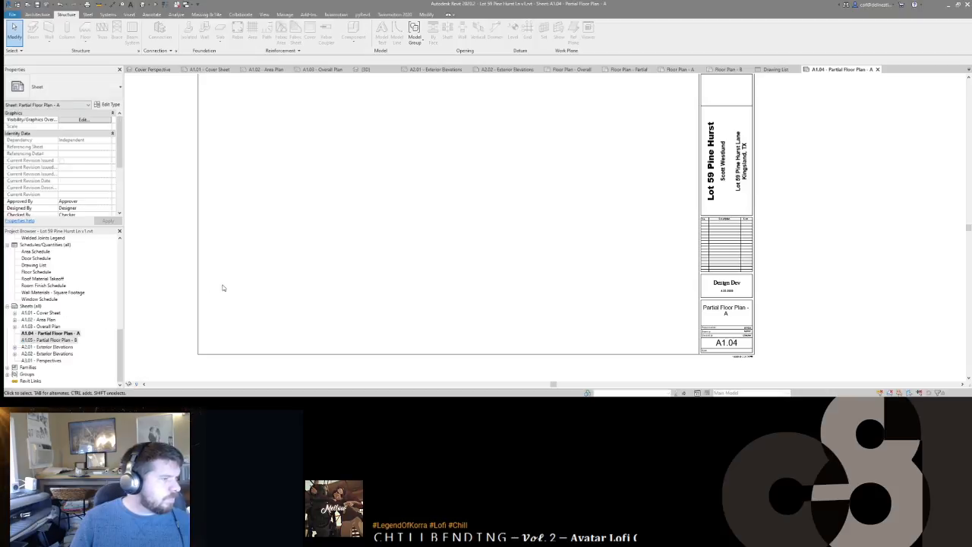
{"action": "left_click", "coordinate": [73, 334]}
{"action": "left_click", "coordinate": [67, 339], "text": "ctrl"}
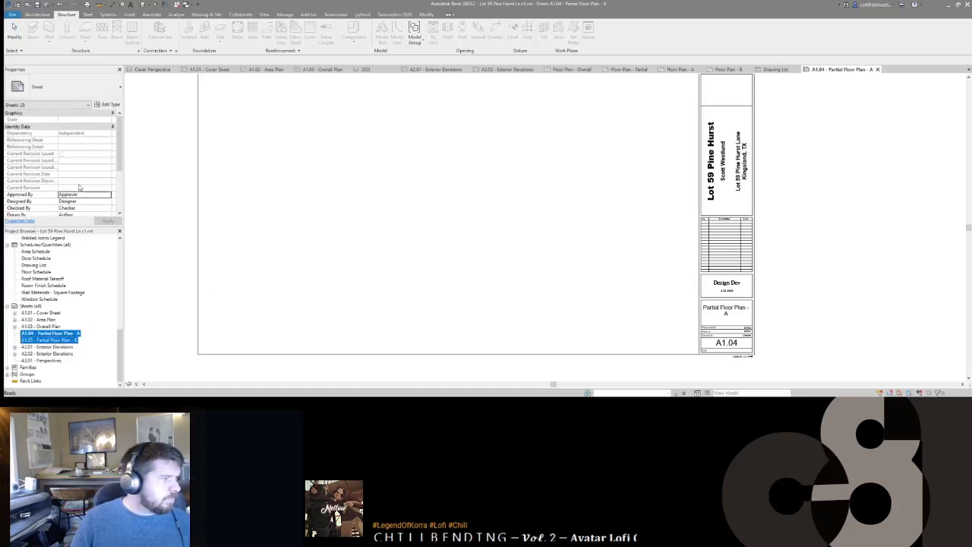
{"action": "scroll", "coordinate": [79, 186], "scroll_direction": "down", "scroll_amount": 3}
{"action": "left_click", "coordinate": [80, 168]}
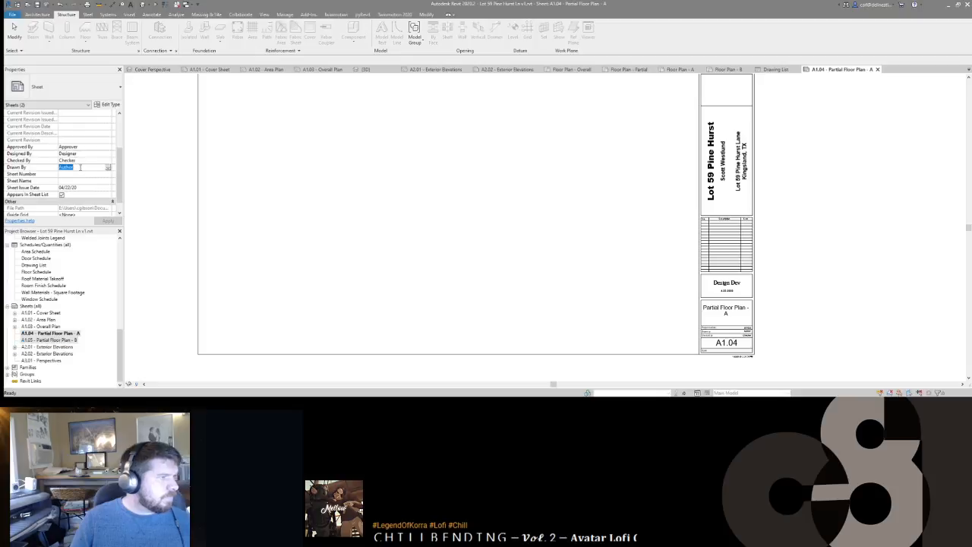
{"action": "type", "text": "cjg"}
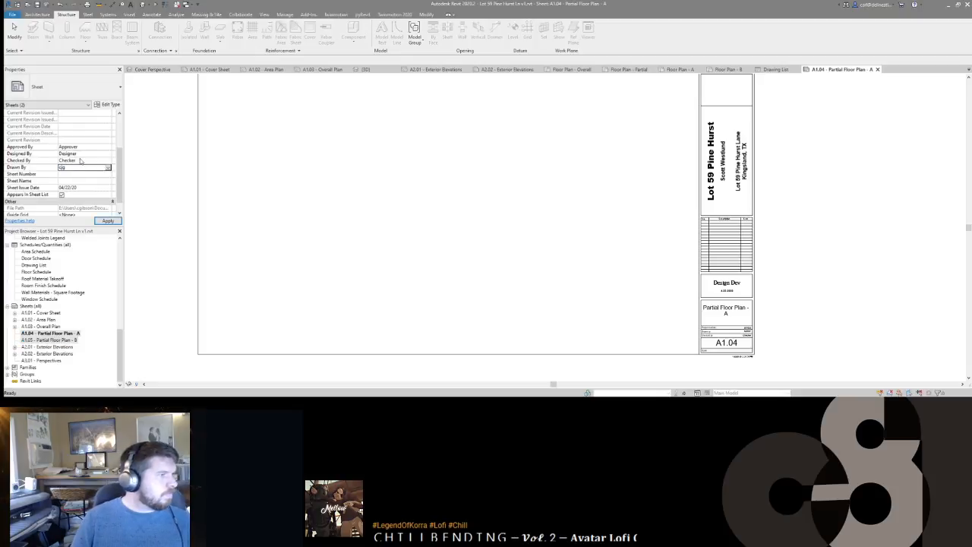
{"action": "left_click", "coordinate": [82, 160]}
{"action": "type", "text": "Jerome"}
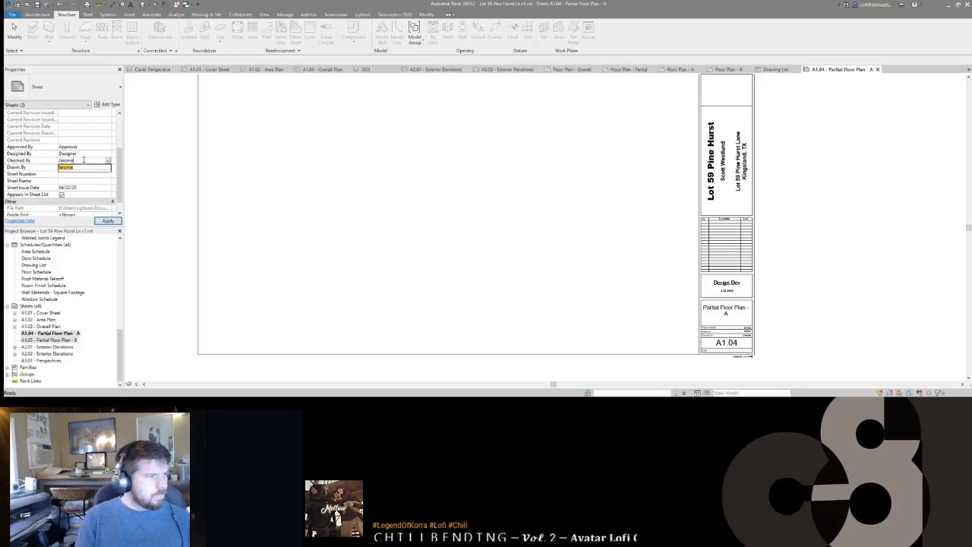
{"action": "left_click", "coordinate": [824, 259]}
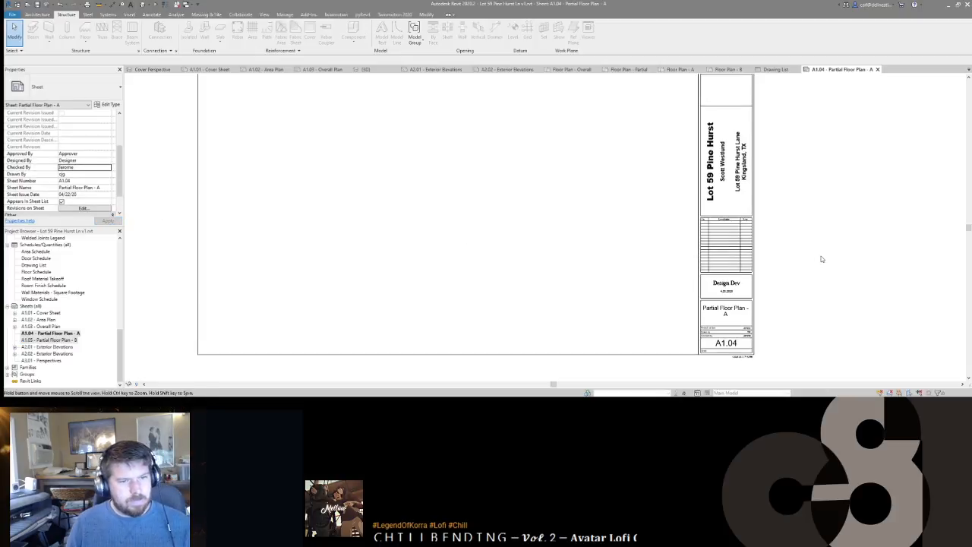
{"action": "scroll", "coordinate": [791, 313], "scroll_direction": "down", "scroll_amount": 3}
{"action": "scroll", "coordinate": [797, 263], "scroll_direction": "up", "scroll_amount": 1}
{"action": "middle_click_drag", "start_coordinate": [797, 283], "coordinate": [787, 281]}
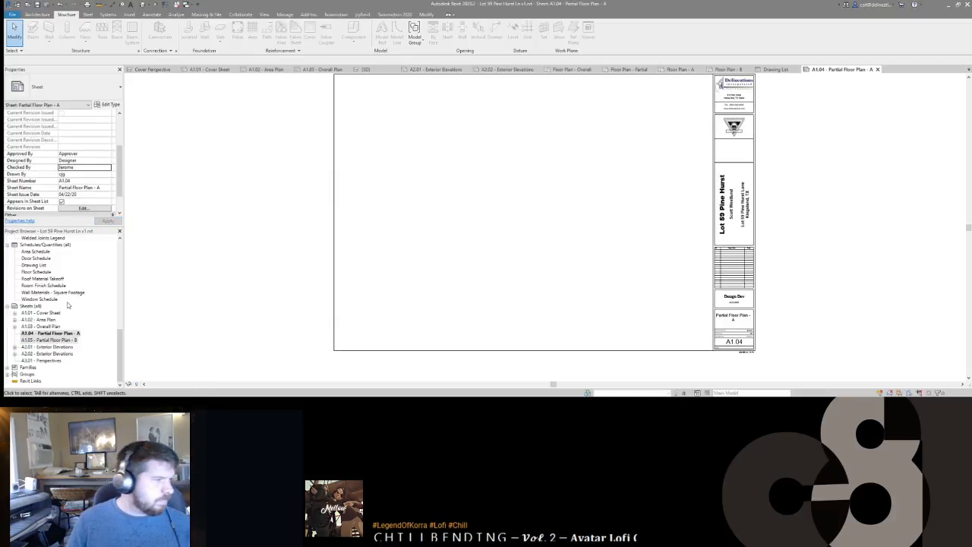
Step: Place the Floor Plan - A view on sheet A1.04 Partial Floor Plan - A
{"action": "double_click", "coordinate": [42, 326]}
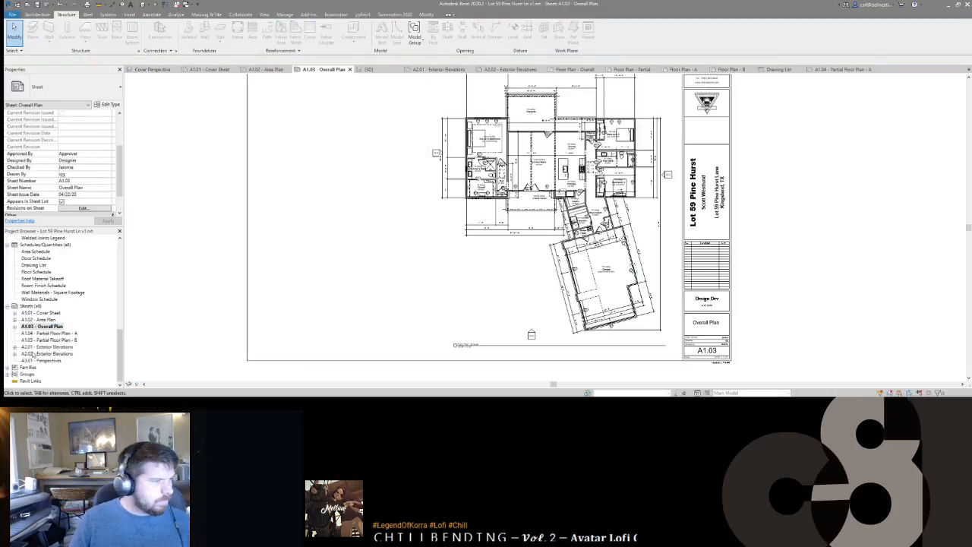
{"action": "double_click", "coordinate": [47, 334]}
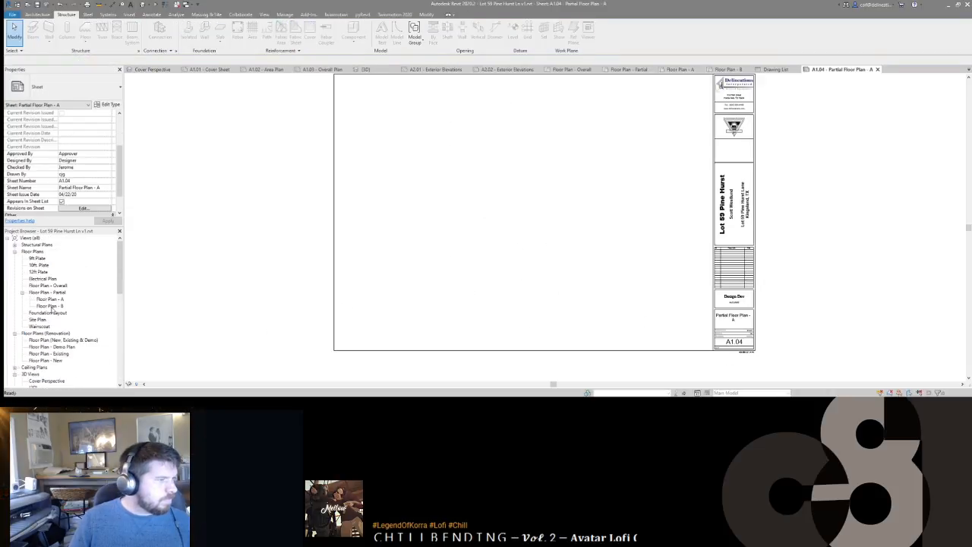
{"action": "left_click_drag", "start_coordinate": [54, 300], "coordinate": [525, 242]}
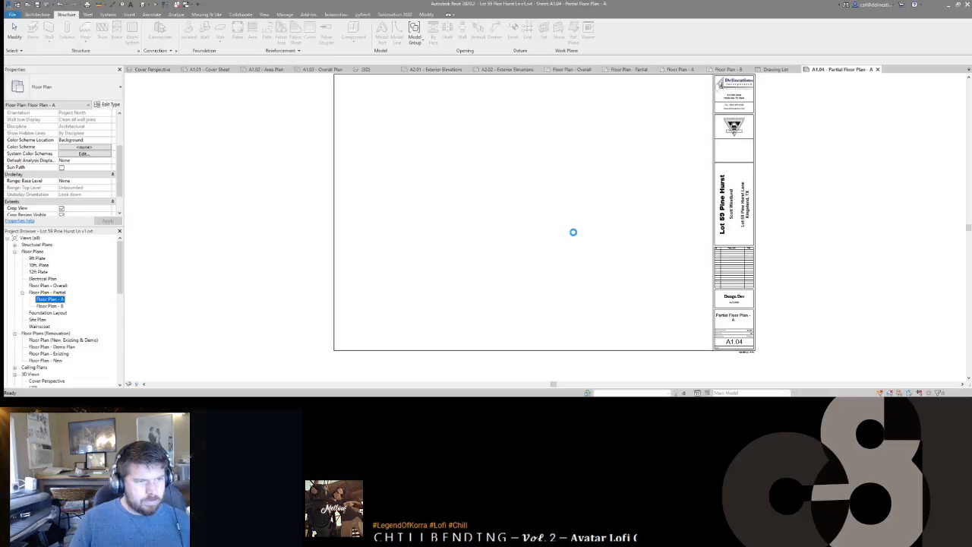
{"action": "scroll", "coordinate": [573, 234], "scroll_direction": "down", "scroll_amount": 2}
{"action": "left_click", "coordinate": [551, 219]}
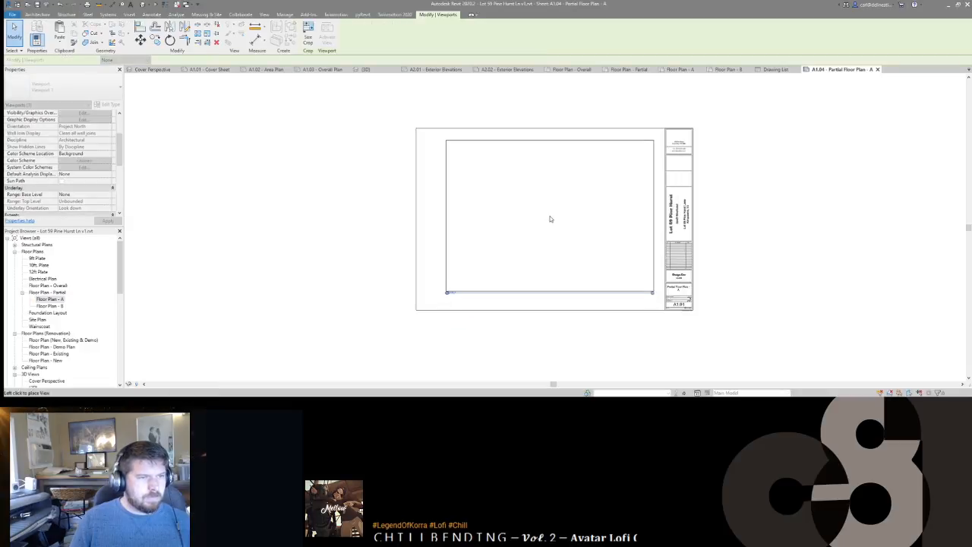
{"action": "left_click", "coordinate": [372, 279]}
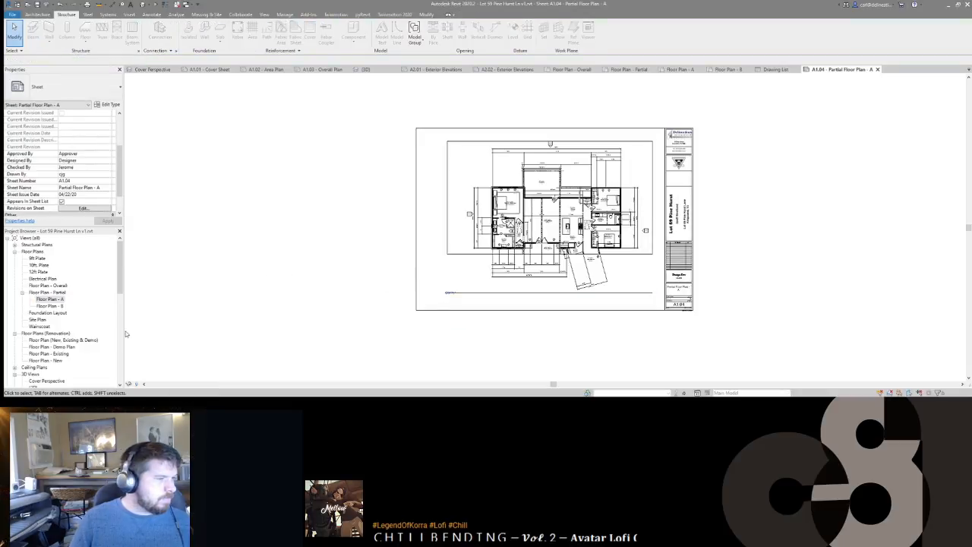
Step: Review the Floor Plan - B view, then open blank sheet A1.05 Partial Floor Plan - B
{"action": "double_click", "coordinate": [47, 305]}
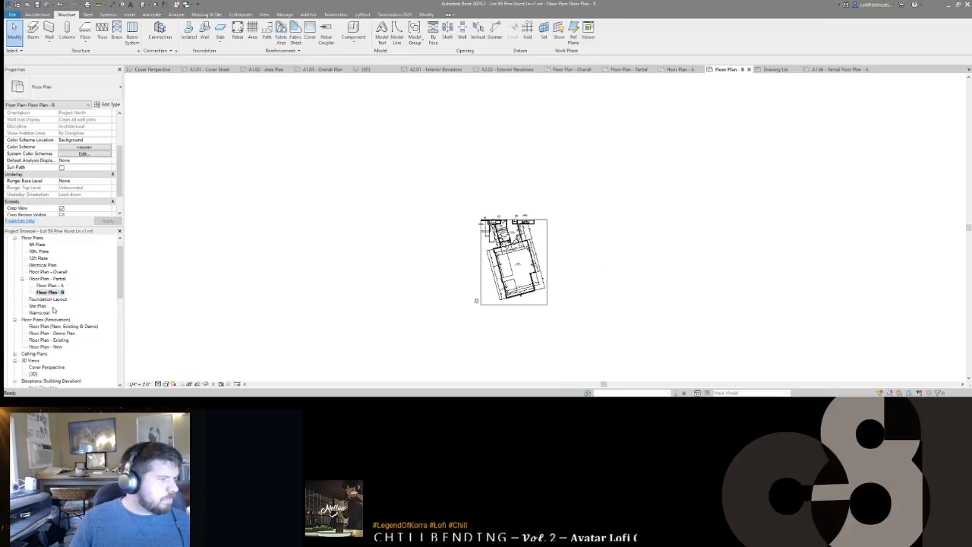
{"action": "scroll", "coordinate": [53, 315], "scroll_direction": "down", "scroll_amount": 5}
{"action": "scroll", "coordinate": [55, 313], "scroll_direction": "up", "scroll_amount": 6}
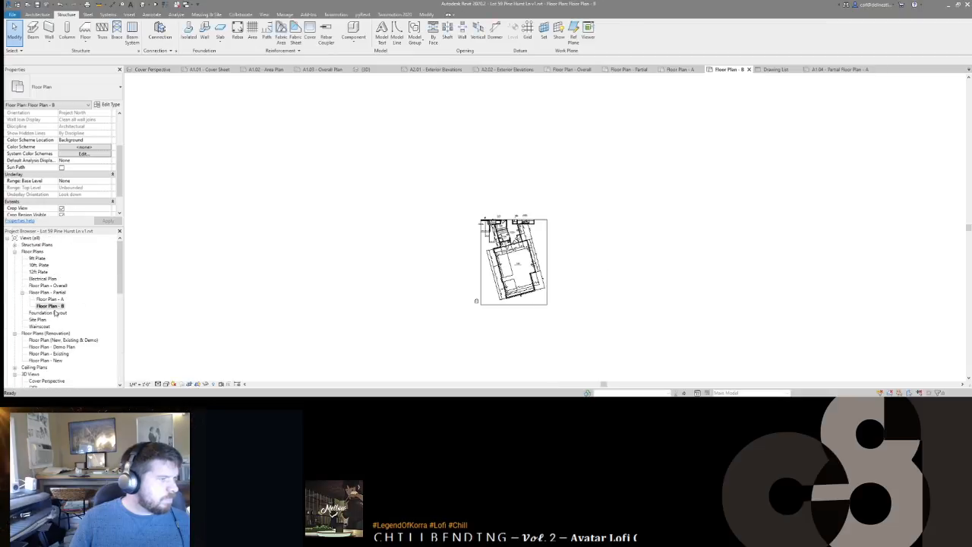
{"action": "left_click", "coordinate": [748, 69]}
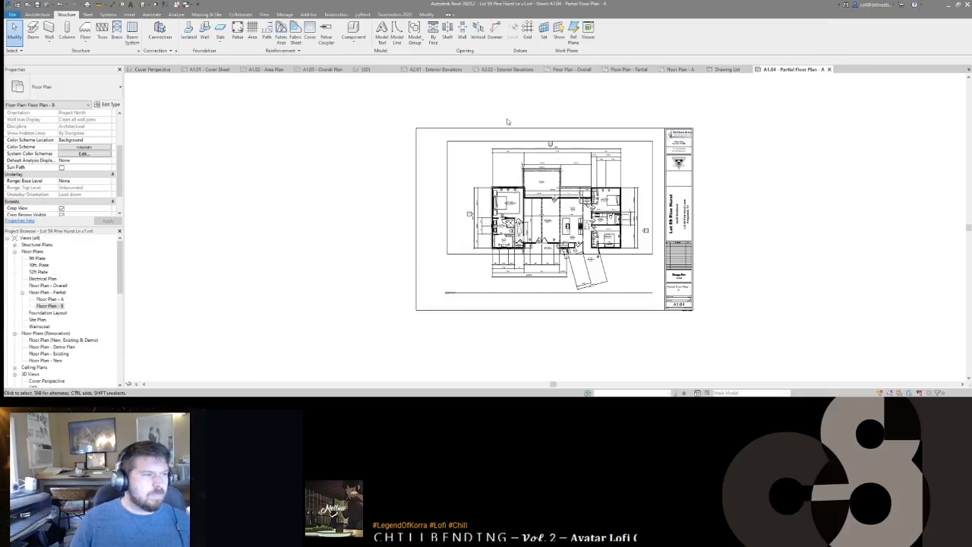
{"action": "scroll", "coordinate": [49, 330], "scroll_direction": "down", "scroll_amount": 10}
{"action": "double_click", "coordinate": [47, 339]}
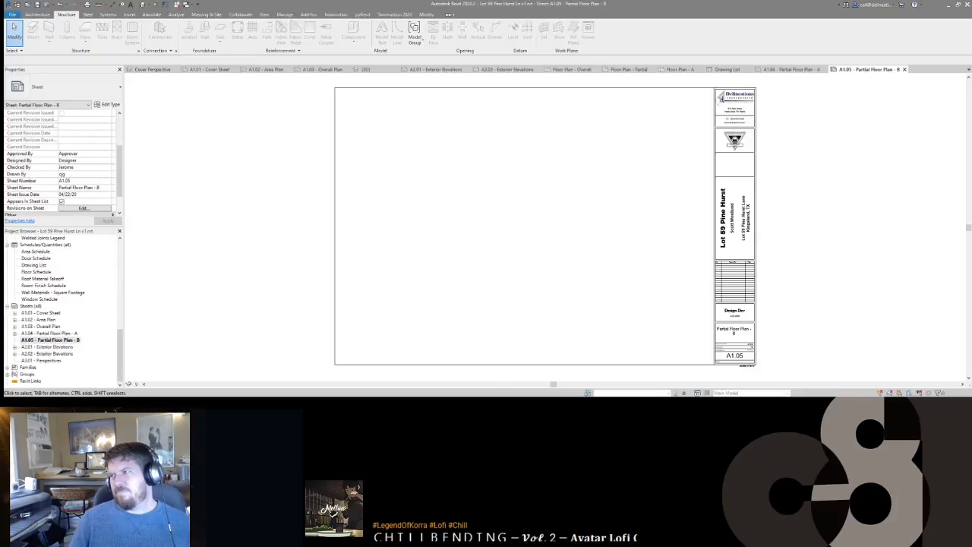
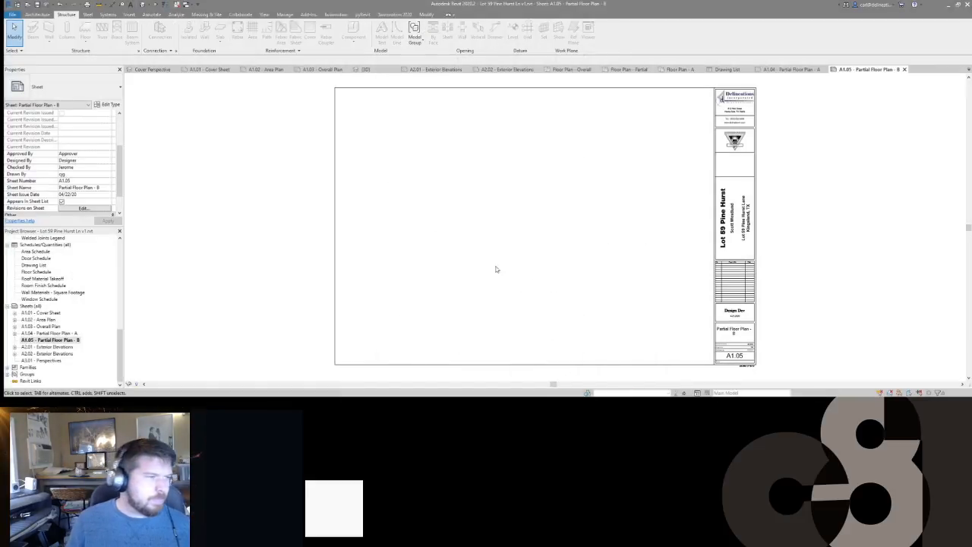
Step: Place Floor Plan - B on sheet A1.05, delete it again, and switch to sheet A1.03 - Overall Plan
{"action": "scroll", "coordinate": [59, 299], "scroll_direction": "up", "scroll_amount": 10}
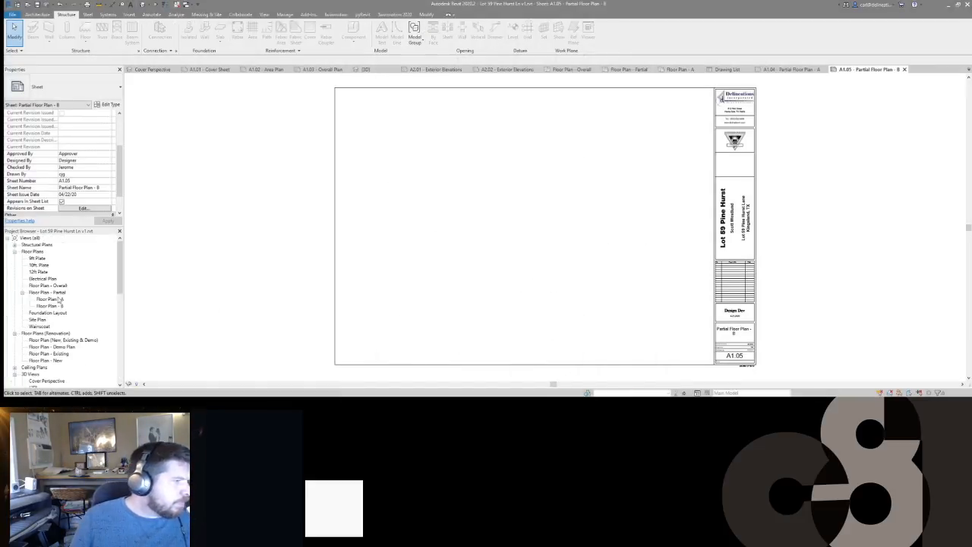
{"action": "left_click_drag", "start_coordinate": [49, 305], "coordinate": [524, 233]}
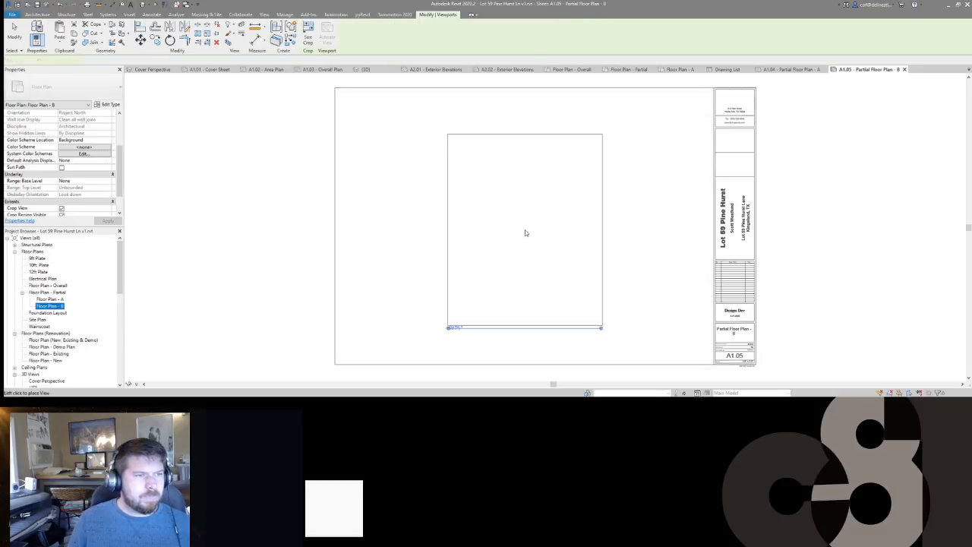
{"action": "left_click", "coordinate": [612, 223]}
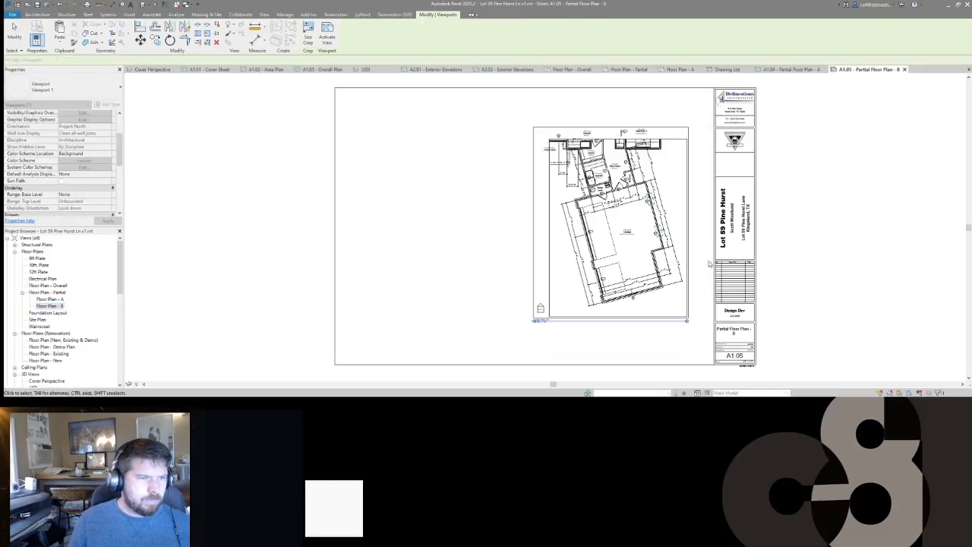
{"action": "middle_click_drag", "start_coordinate": [647, 232], "coordinate": [645, 228]}
{"action": "scroll", "coordinate": [611, 222], "scroll_direction": "down", "scroll_amount": 1}
{"action": "scroll", "coordinate": [611, 221], "scroll_direction": "up", "scroll_amount": 2}
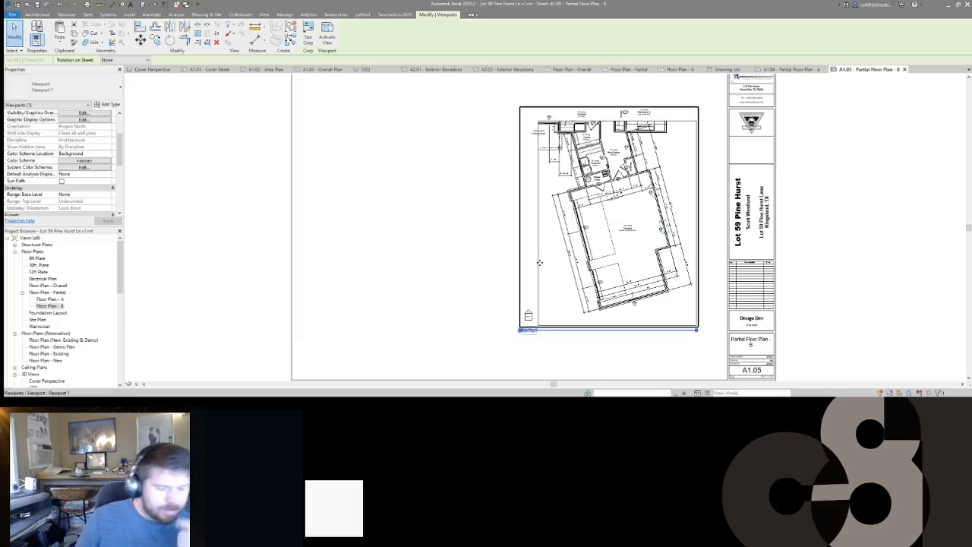
{"action": "key", "text": "Delete"}
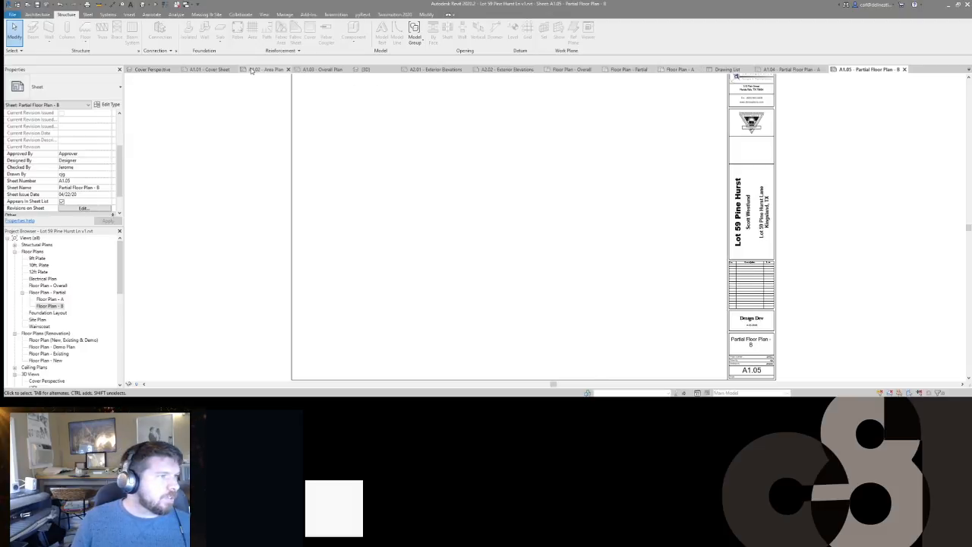
{"action": "left_click", "coordinate": [325, 69]}
Step: Place the Floor Plan - B view on sheet A1.03, to the left of the overall plan
{"action": "left_click", "coordinate": [83, 305]}
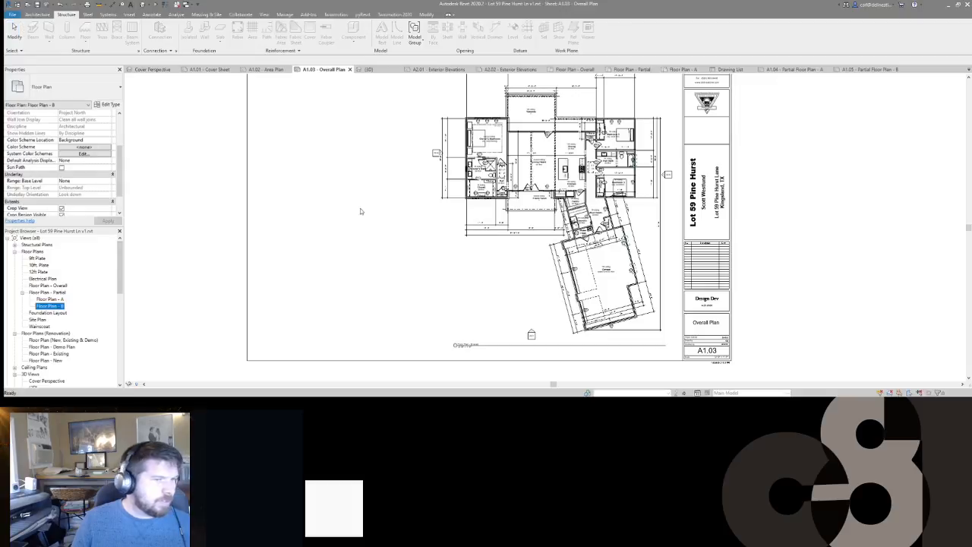
{"action": "left_click_drag", "start_coordinate": [437, 220], "coordinate": [418, 216]}
{"action": "scroll", "coordinate": [394, 220], "scroll_direction": "down", "scroll_amount": 1}
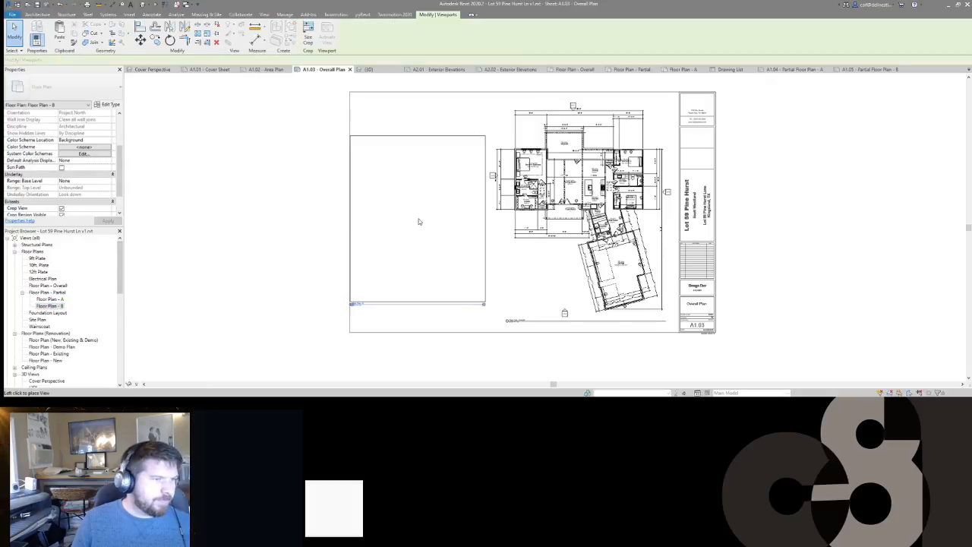
{"action": "left_click", "coordinate": [424, 219]}
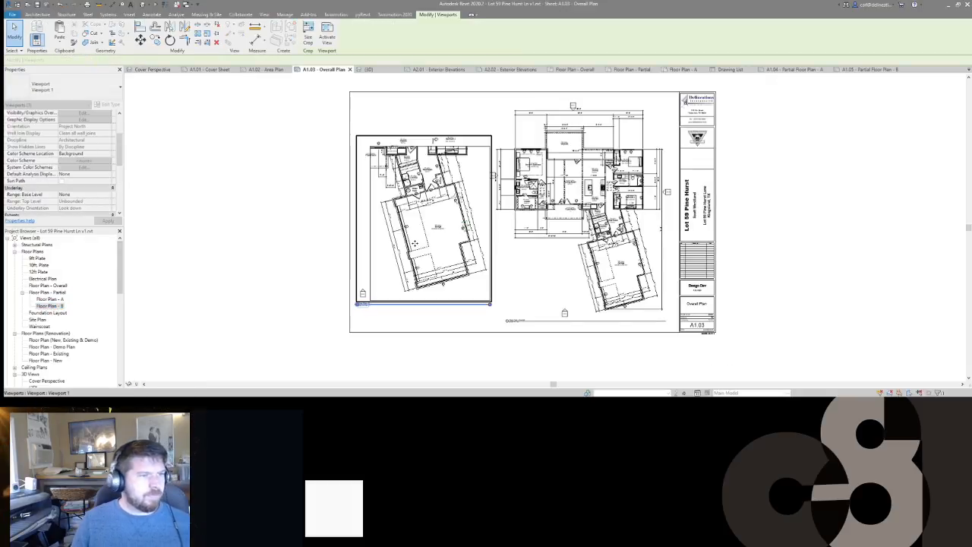
{"action": "left_click", "coordinate": [448, 235]}
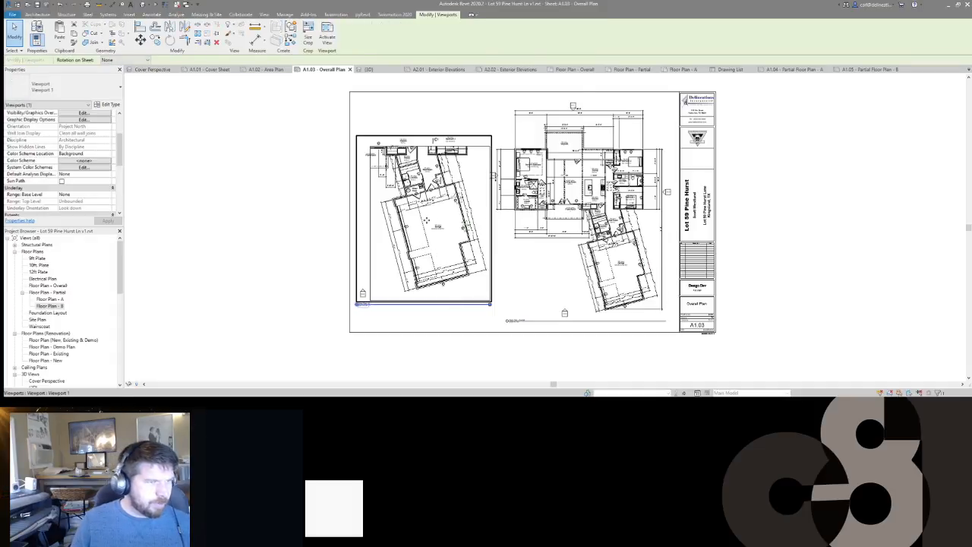
{"action": "scroll", "coordinate": [57, 334], "scroll_direction": "down", "scroll_amount": 10}
Step: Delete sheet A1.05 Partial Floor Plan - B and nudge the Floor Plan - B view slightly lower
{"action": "left_click", "coordinate": [57, 333]}
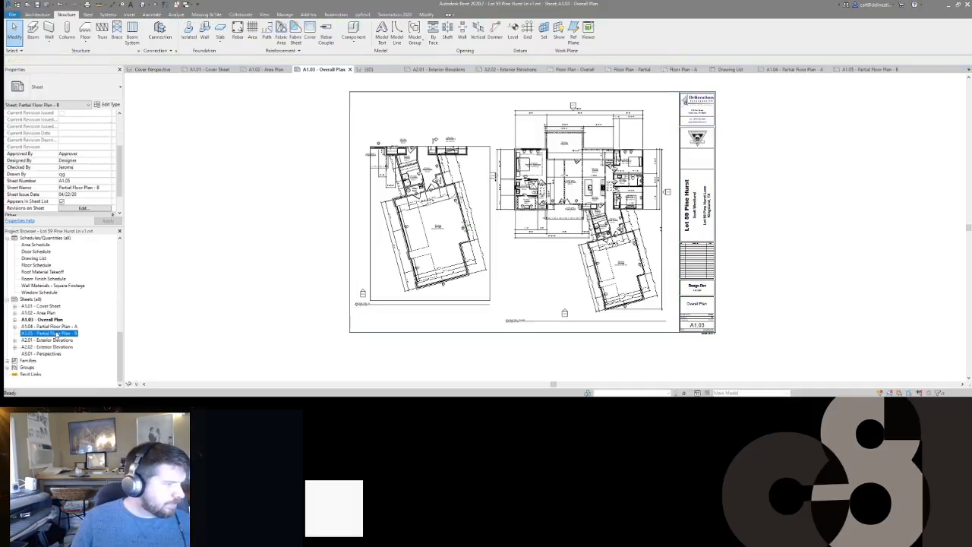
{"action": "key", "text": "Delete"}
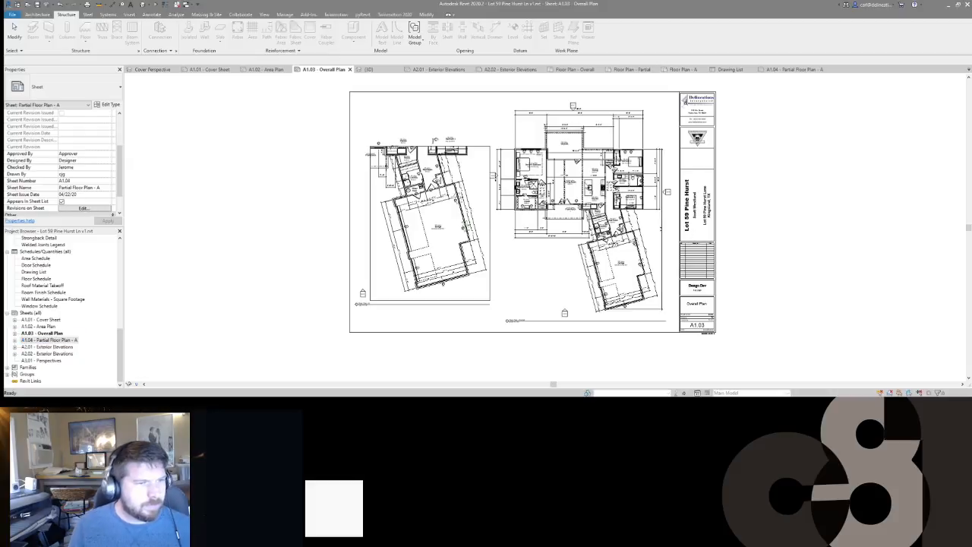
{"action": "scroll", "coordinate": [521, 347], "scroll_direction": "up", "scroll_amount": 2}
{"action": "scroll", "coordinate": [521, 343], "scroll_direction": "down", "scroll_amount": 1}
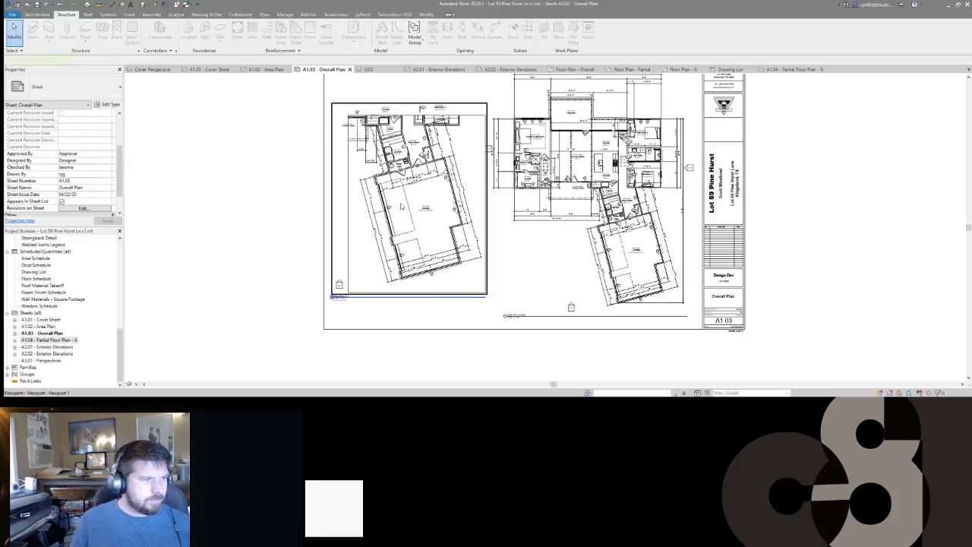
{"action": "left_click", "coordinate": [405, 213]}
{"action": "left_click_drag", "start_coordinate": [404, 213], "coordinate": [405, 232]}
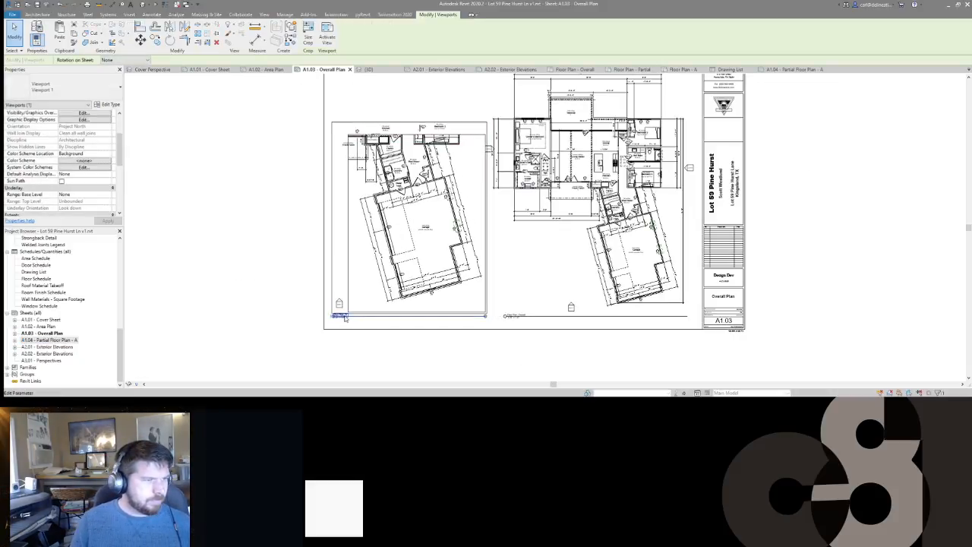
{"action": "key", "text": "Escape"}
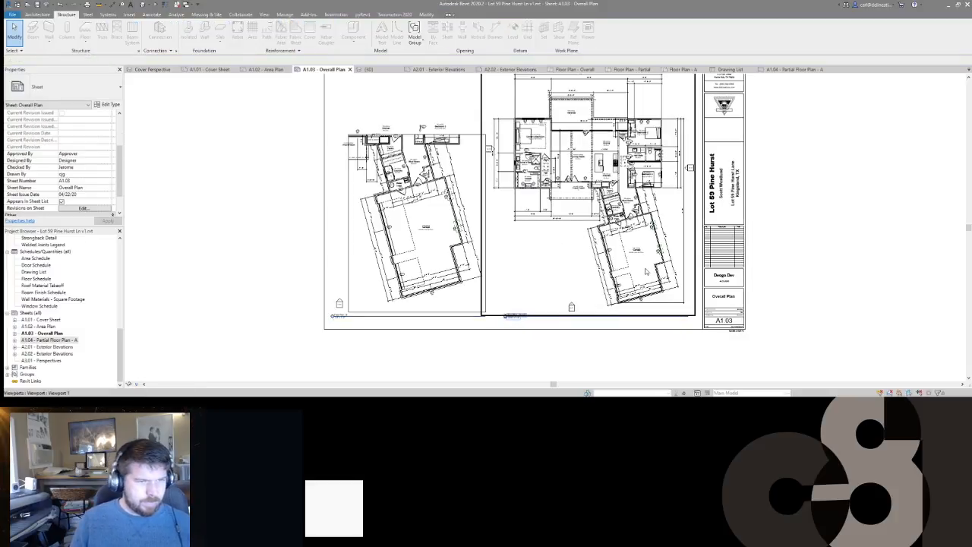
{"action": "scroll", "coordinate": [646, 271], "scroll_direction": "up", "scroll_amount": 4}
{"action": "scroll", "coordinate": [577, 273], "scroll_direction": "down", "scroll_amount": 2}
{"action": "scroll", "coordinate": [558, 277], "scroll_direction": "up", "scroll_amount": 2}
{"action": "scroll", "coordinate": [558, 277], "scroll_direction": "down", "scroll_amount": 2}
Step: Move the garage's 24'-0" dimension string further out below the garage
{"action": "left_click", "coordinate": [563, 282]}
{"action": "scroll", "coordinate": [566, 287], "scroll_direction": "down", "scroll_amount": 2}
{"action": "scroll", "coordinate": [566, 288], "scroll_direction": "up", "scroll_amount": 2}
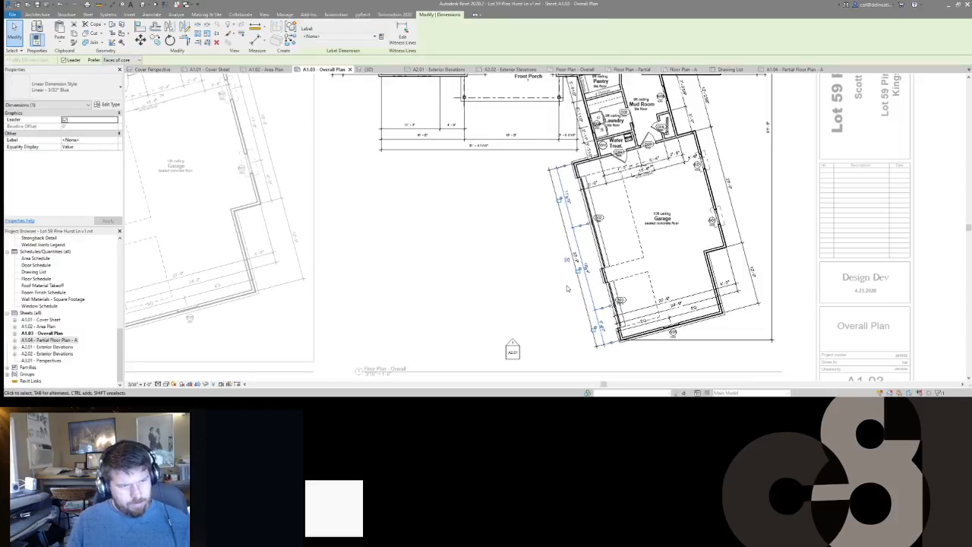
{"action": "key", "text": "Escape"}
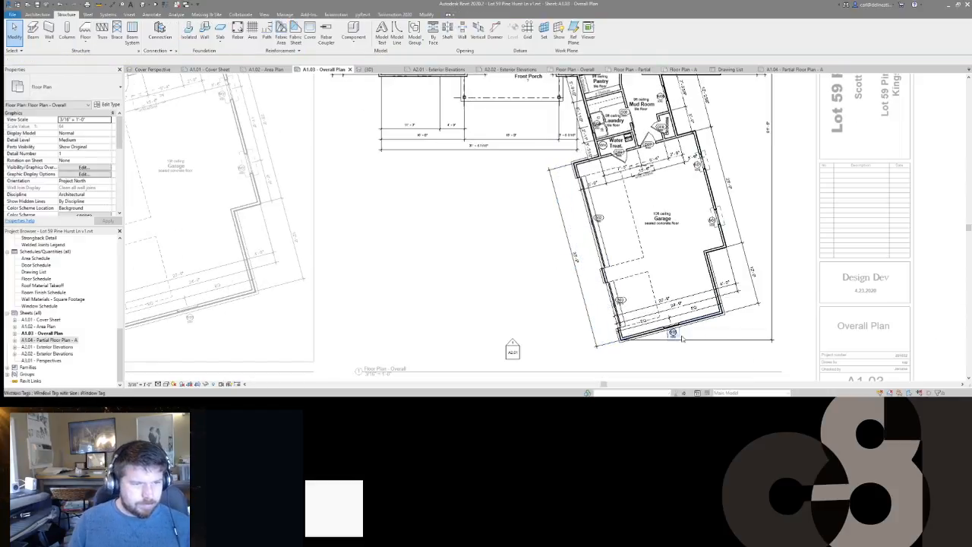
{"action": "left_click", "coordinate": [706, 298]}
{"action": "left_click_drag", "start_coordinate": [687, 306], "coordinate": [731, 342]}
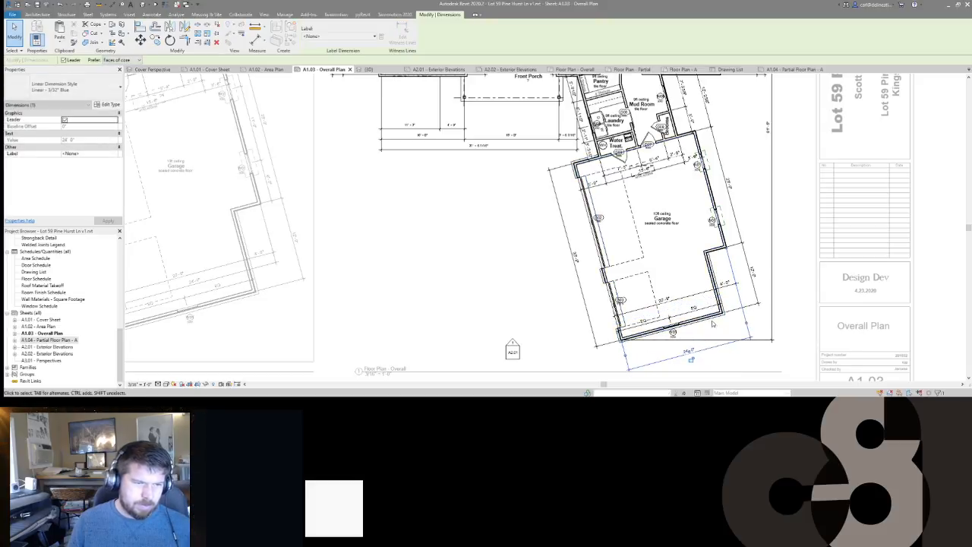
Step: Delete the two inner garage dimensions, choosing Unconstrain to release their equality constraints
{"action": "left_click", "coordinate": [694, 311]}
{"action": "left_click", "coordinate": [687, 298], "text": "ctrl"}
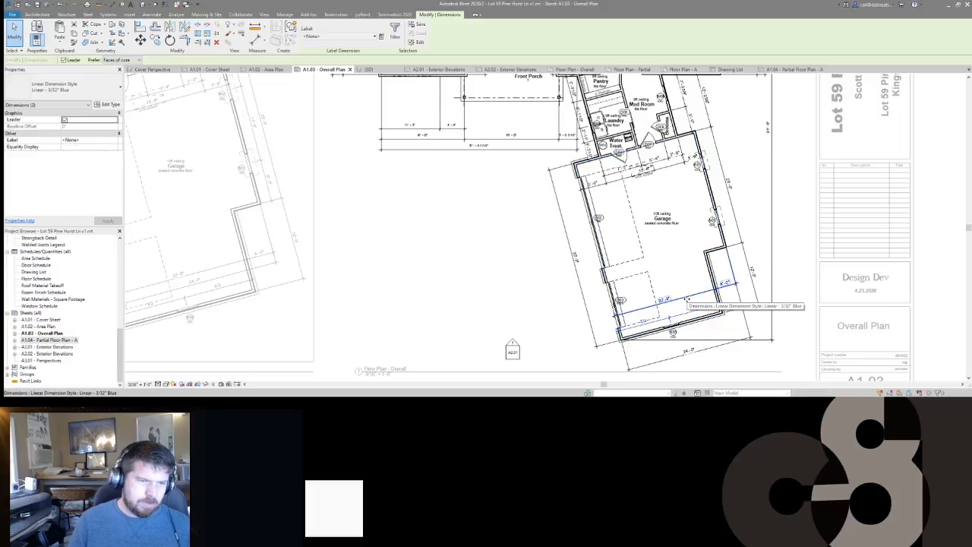
{"action": "middle_click_drag", "start_coordinate": [685, 299], "coordinate": [662, 232]}
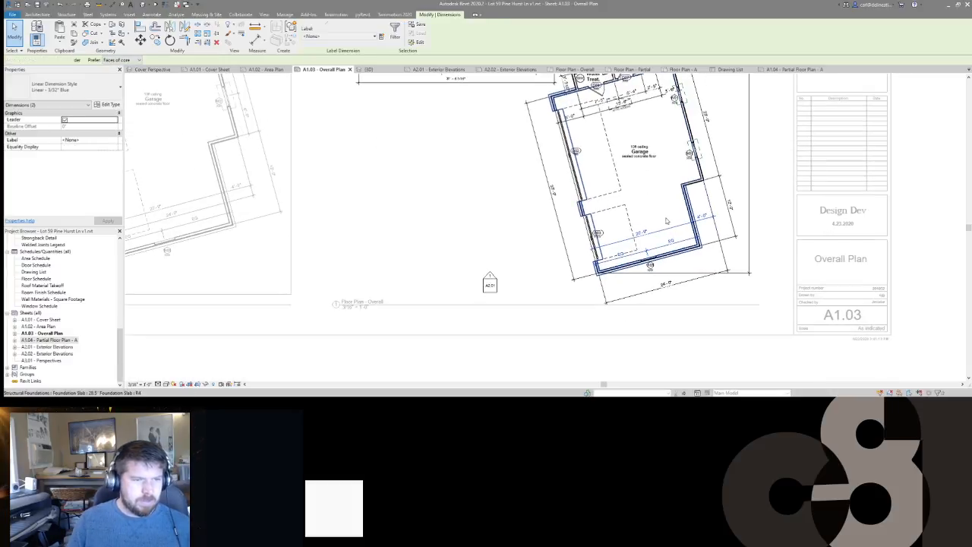
{"action": "left_click", "coordinate": [663, 241]}
{"action": "key", "text": "Delete"}
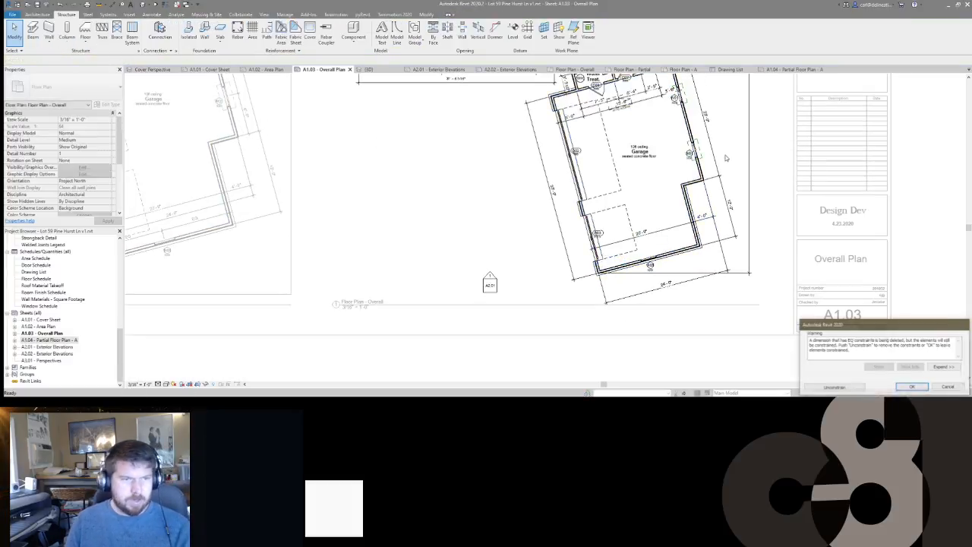
{"action": "middle_click_drag", "start_coordinate": [721, 164], "coordinate": [707, 213]}
{"action": "left_click", "coordinate": [834, 388]}
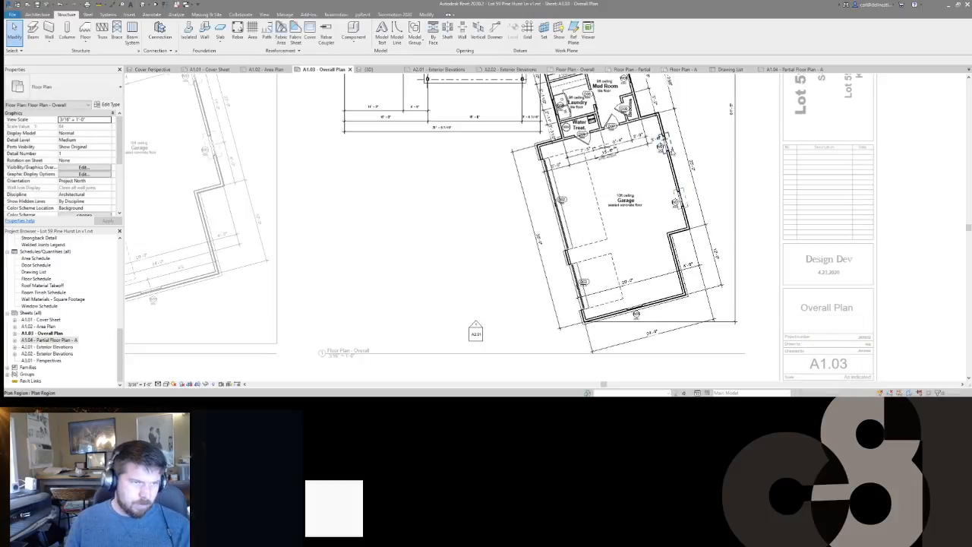
Step: Delete the garage's upper dimension string and the inner dimension beside the Mud Room
{"action": "middle_click_drag", "start_coordinate": [618, 165], "coordinate": [651, 225]}
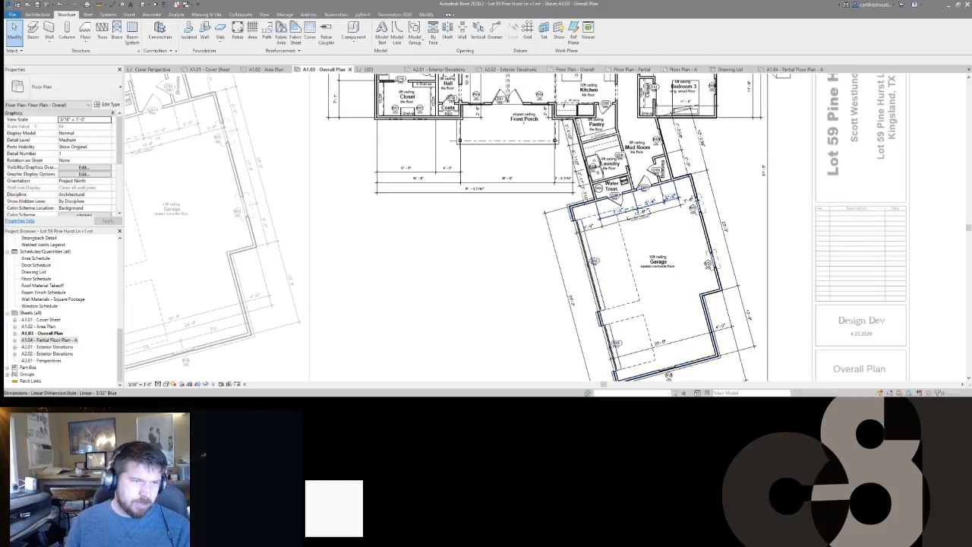
{"action": "left_click", "coordinate": [661, 202]}
{"action": "key", "text": "Delete"}
{"action": "left_click", "coordinate": [682, 139]}
{"action": "key", "text": "Delete"}
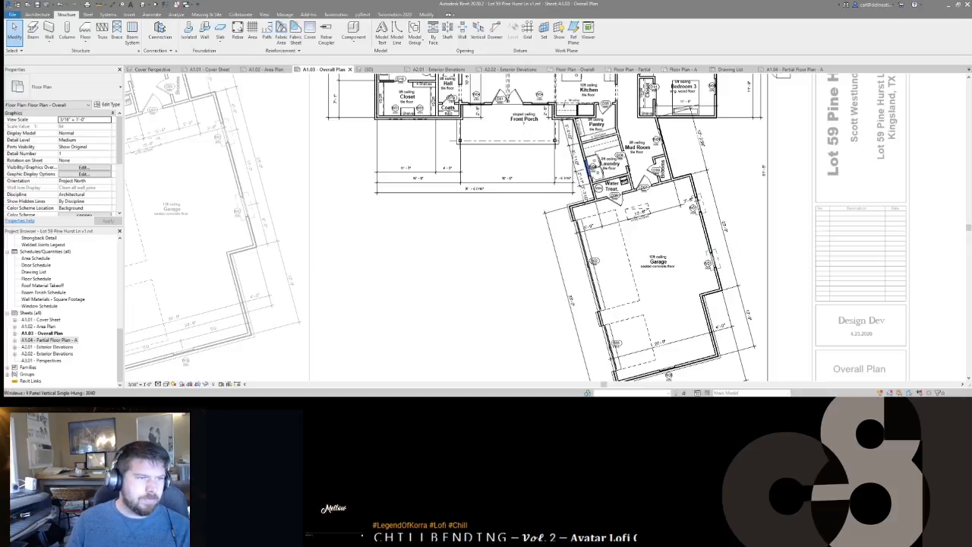
Step: Delete the pantry-side dimension and the 6'-7" / 4'-9" dimension string
{"action": "left_click", "coordinate": [578, 165]}
{"action": "key", "text": "Delete"}
{"action": "middle_click_drag", "start_coordinate": [511, 281], "coordinate": [608, 360]}
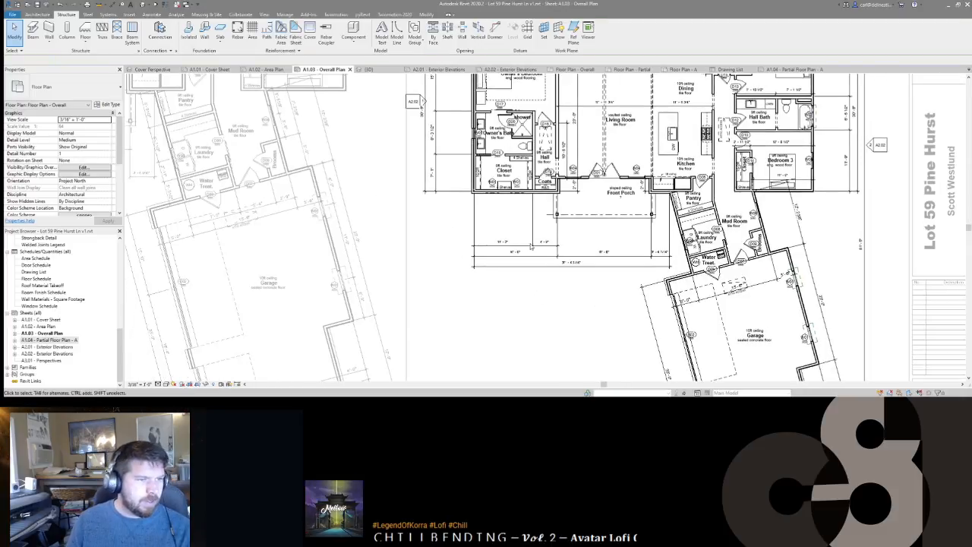
{"action": "left_click", "coordinate": [534, 243]}
{"action": "key", "text": "Delete"}
Step: Shift the Owner's Bedroom 30'-6" dimension to the right
{"action": "middle_click_drag", "start_coordinate": [540, 235], "coordinate": [629, 329]}
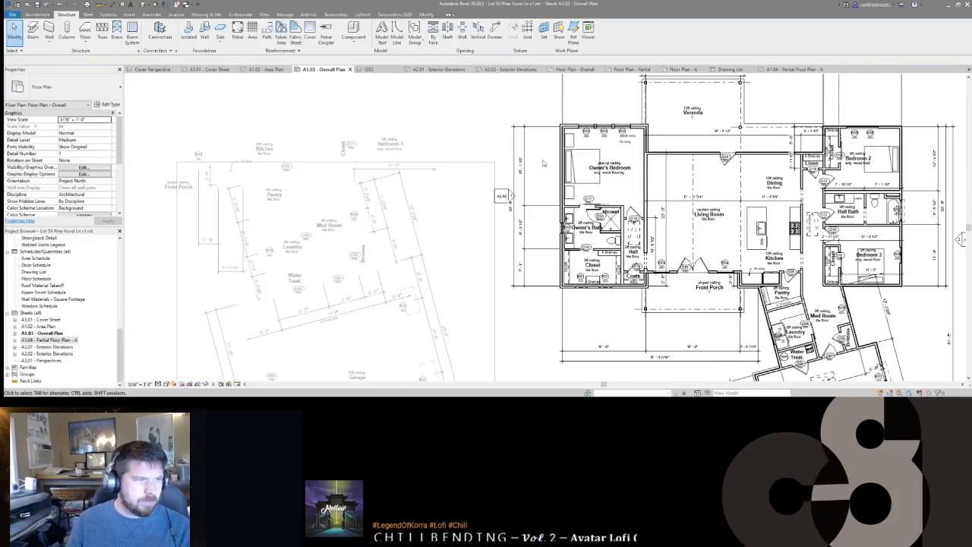
{"action": "left_click", "coordinate": [513, 241]}
{"action": "left_click_drag", "start_coordinate": [514, 241], "coordinate": [543, 243]}
Step: Move the two dimension strings below the Front Porch upward
{"action": "middle_click_drag", "start_coordinate": [600, 351], "coordinate": [594, 306]}
{"action": "left_click", "coordinate": [594, 305]}
{"action": "left_click", "coordinate": [594, 315], "text": "ctrl"}
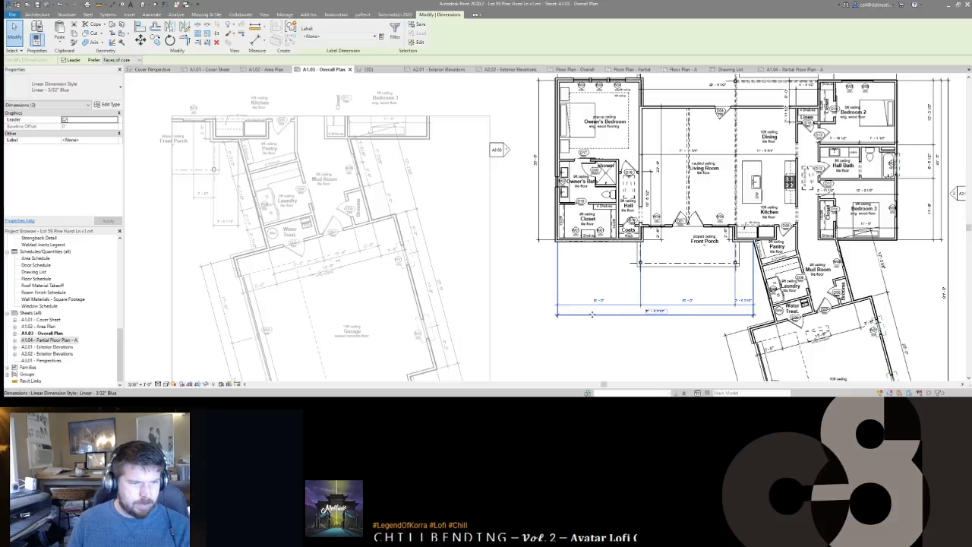
{"action": "left_click_drag", "start_coordinate": [593, 314], "coordinate": [594, 295]}
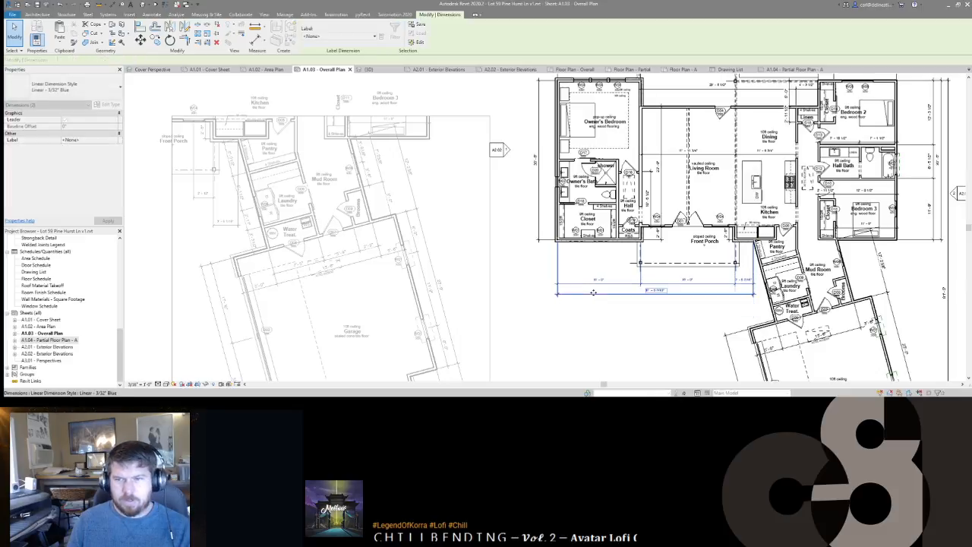
{"action": "left_click", "coordinate": [594, 331]}
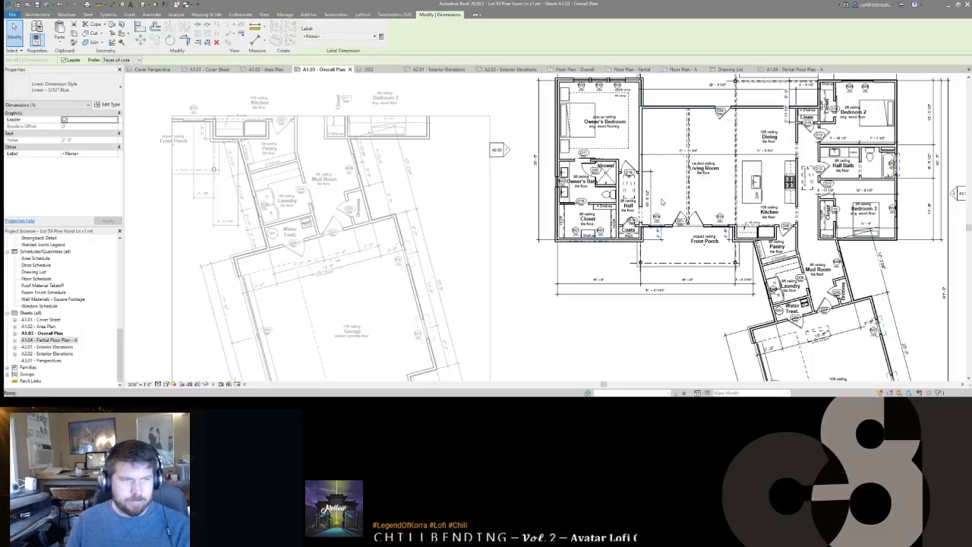
Step: Move the two dimension strings above the veranda slightly lower
{"action": "middle_click_drag", "start_coordinate": [655, 192], "coordinate": [646, 277]}
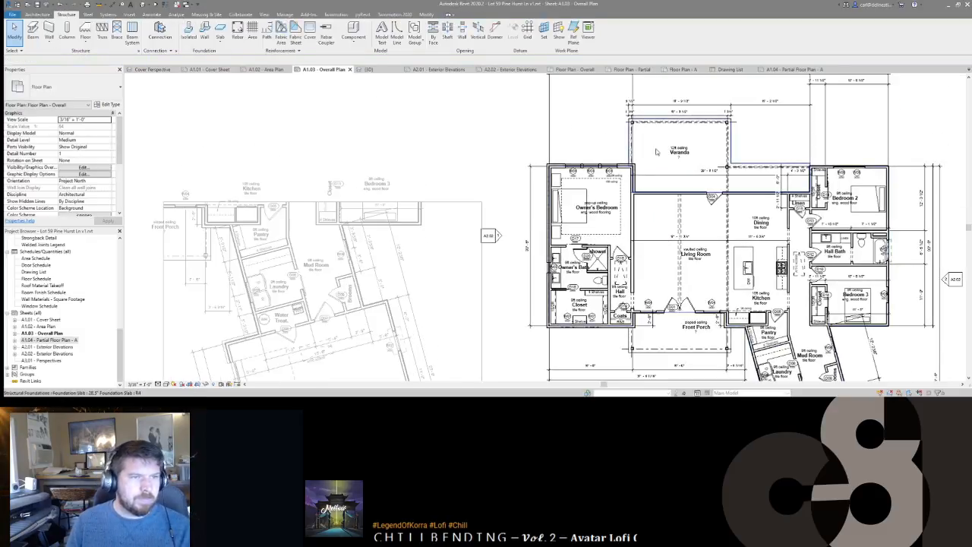
{"action": "middle_click_drag", "start_coordinate": [657, 153], "coordinate": [584, 206]}
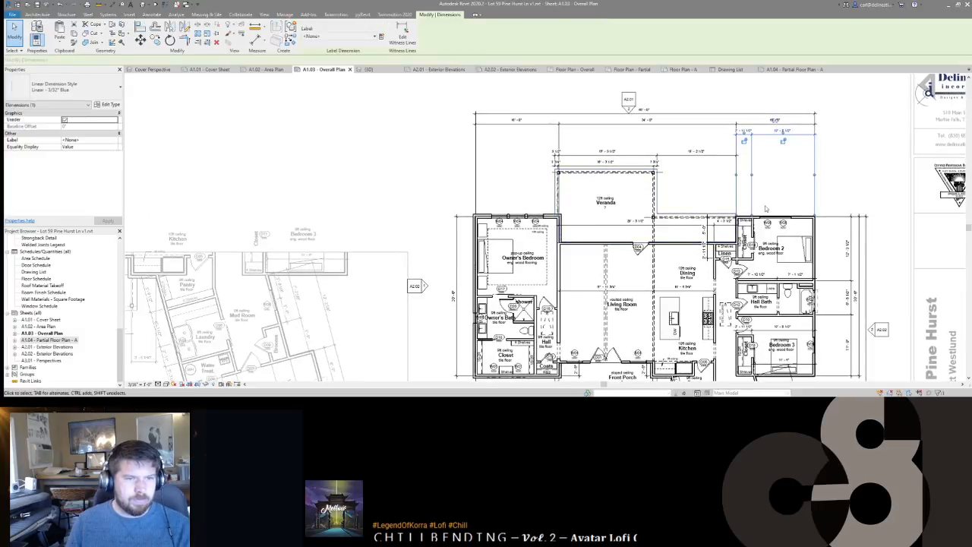
{"action": "mouse_move", "coordinate": [681, 134]}
{"action": "left_mouse_down"}
{"action": "mouse_move", "coordinate": [666, 109]}
{"action": "mouse_move", "coordinate": [664, 135]}
{"action": "left_mouse_up"}
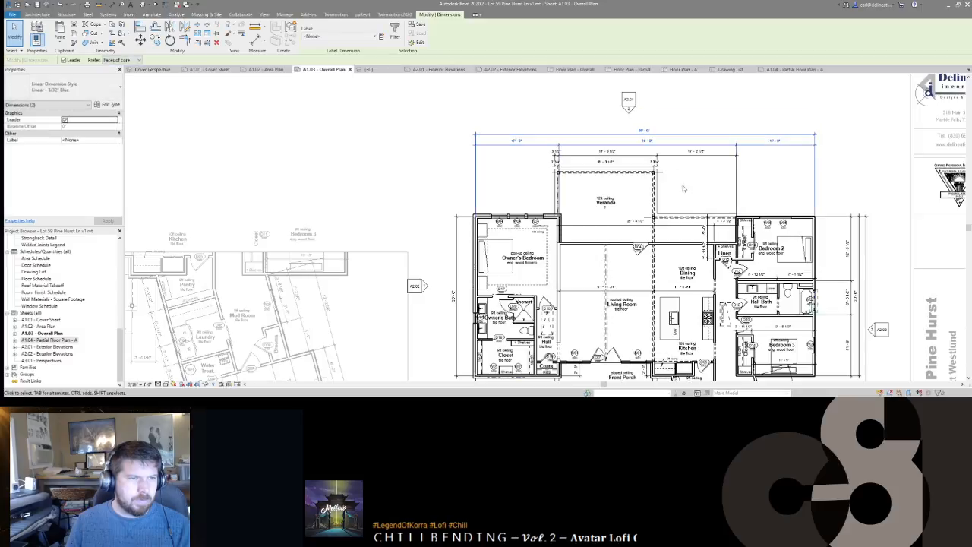
{"action": "middle_click_drag", "start_coordinate": [683, 188], "coordinate": [684, 164]}
{"action": "key", "text": "Escape"}
Step: Delete the redundant inner dimension string on the right side of the plan
{"action": "middle_click_drag", "start_coordinate": [516, 162], "coordinate": [555, 164]}
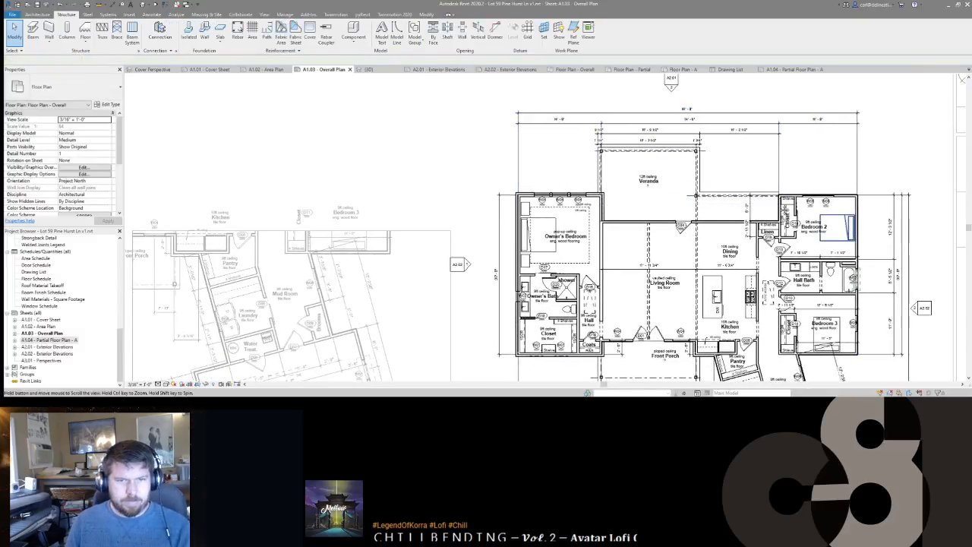
{"action": "middle_click_drag", "start_coordinate": [882, 261], "coordinate": [704, 177]}
{"action": "key", "text": "Delete"}
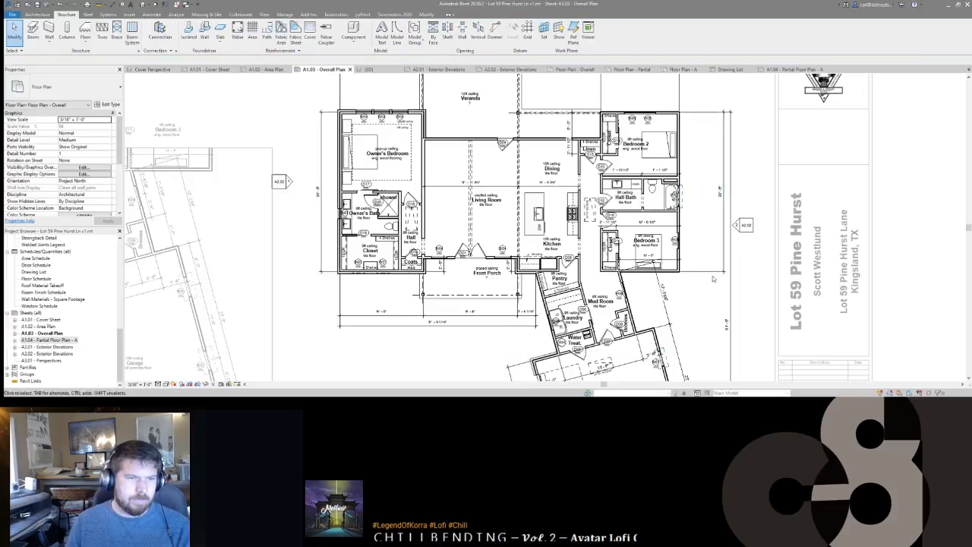
Step: Move the outer dimension string near the garage to its inner position
{"action": "middle_click_drag", "start_coordinate": [728, 278], "coordinate": [741, 203]}
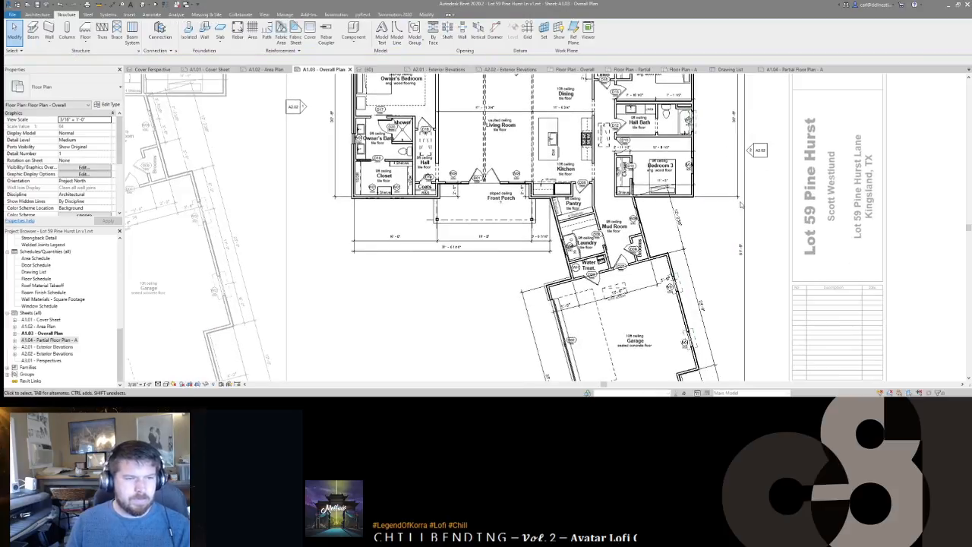
{"action": "left_click", "coordinate": [683, 247]}
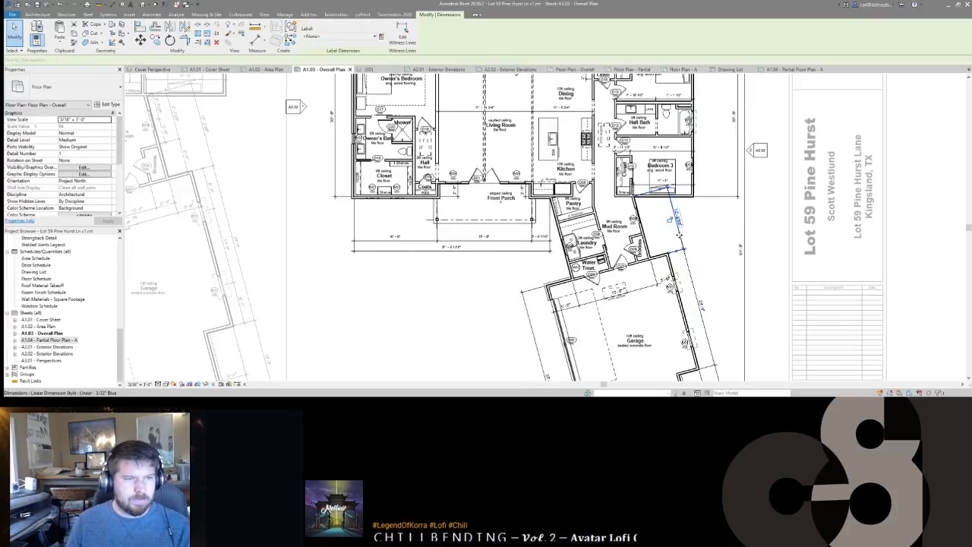
{"action": "scroll", "coordinate": [680, 236], "scroll_direction": "up", "scroll_amount": 3}
{"action": "left_click_drag", "start_coordinate": [636, 252], "coordinate": [636, 253]}
Step: Delete Bedroom 3's 11'-5" dimension
{"action": "left_click", "coordinate": [660, 145]}
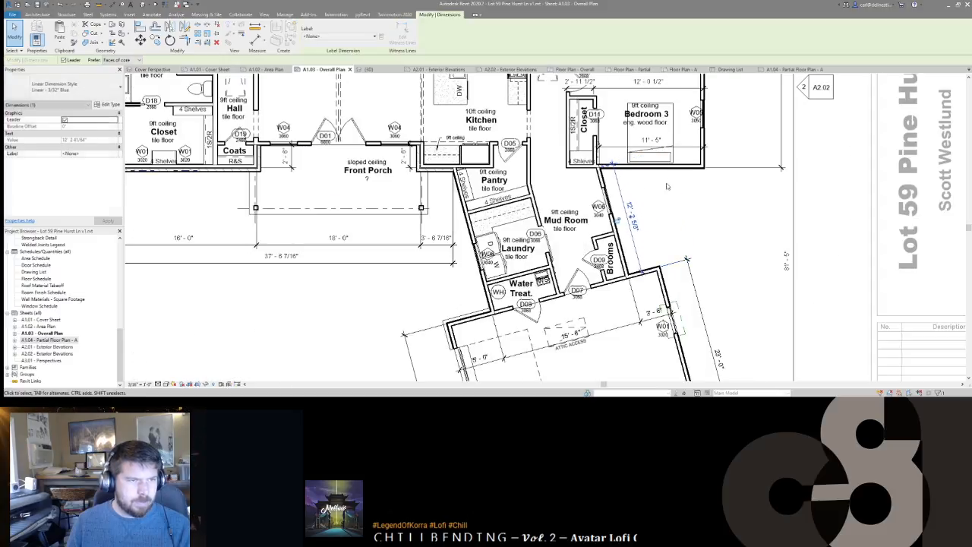
{"action": "key", "text": "Delete"}
{"action": "middle_click_drag", "start_coordinate": [634, 103], "coordinate": [667, 179]}
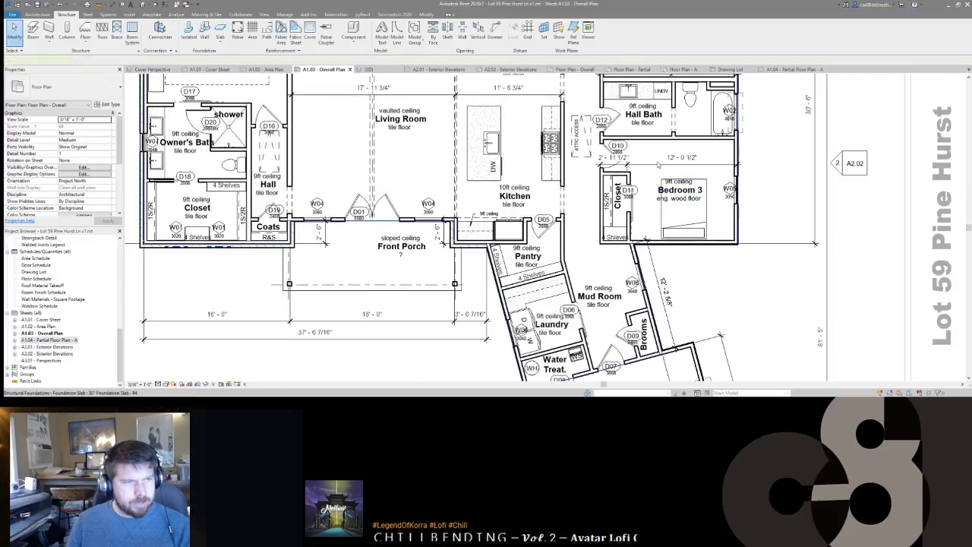
{"action": "left_click", "coordinate": [736, 172]}
{"action": "left_click", "coordinate": [780, 174]}
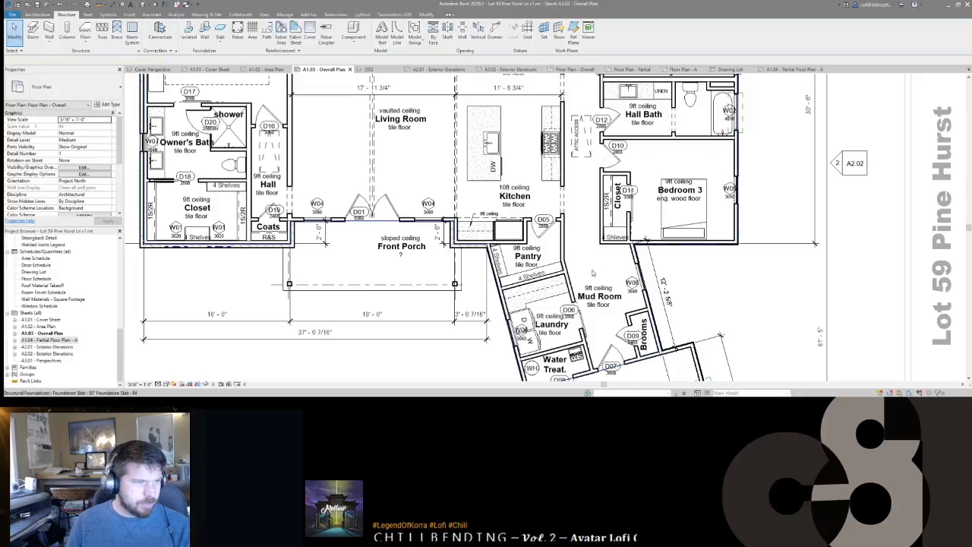
Step: Move the garage's top dimension string up toward the Water Treat. room
{"action": "middle_click_drag", "start_coordinate": [634, 180], "coordinate": [718, 132]}
{"action": "scroll", "coordinate": [714, 137], "scroll_direction": "down", "scroll_amount": 1}
{"action": "middle_click_drag", "start_coordinate": [694, 270], "coordinate": [685, 195]}
{"action": "scroll", "coordinate": [685, 196], "scroll_direction": "down", "scroll_amount": 2}
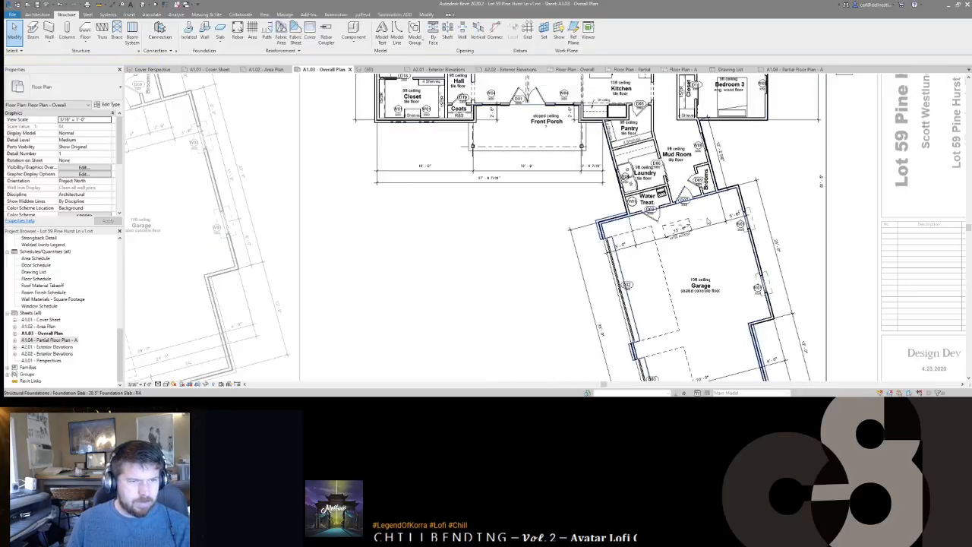
{"action": "left_click", "coordinate": [707, 228]}
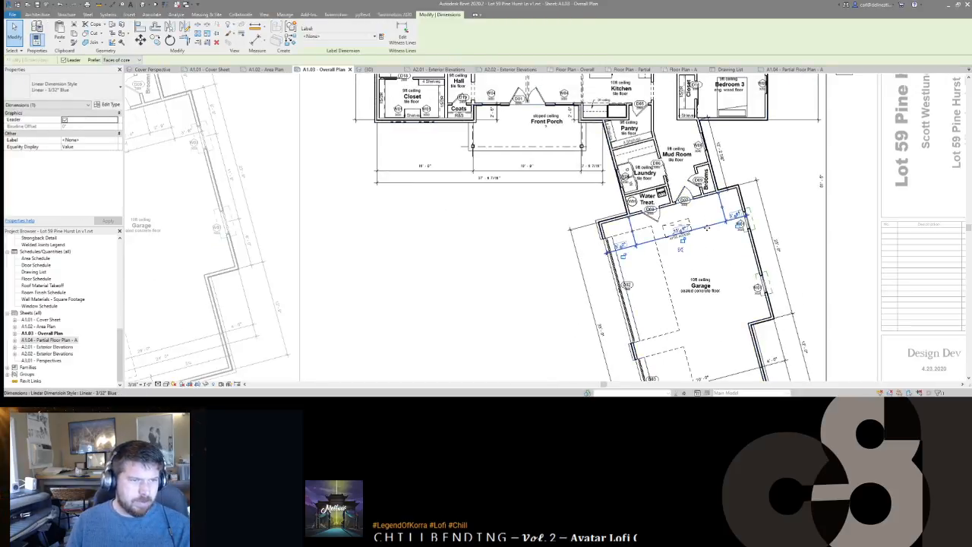
{"action": "middle_click_drag", "start_coordinate": [706, 228], "coordinate": [700, 220]}
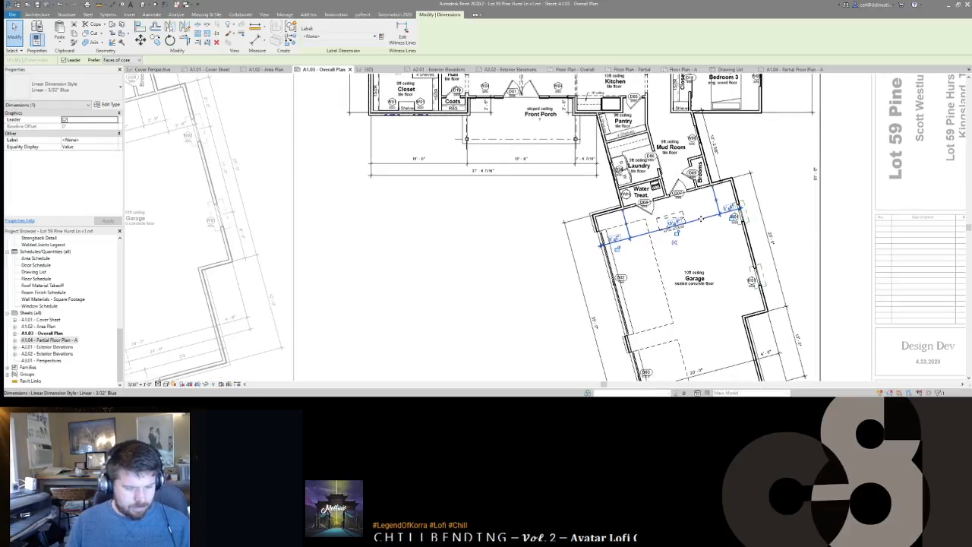
{"action": "left_click_drag", "start_coordinate": [675, 240], "coordinate": [682, 179]}
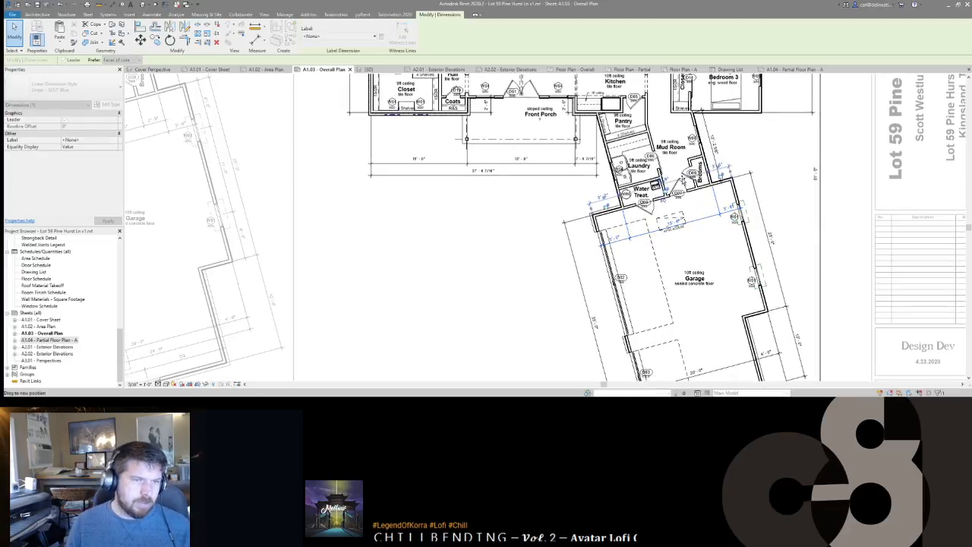
{"action": "key", "text": "Escape"}
Step: Cycle through overlapping elements to pick the dimension near the Water Treat. door
{"action": "left_click", "coordinate": [680, 180]}
{"action": "key", "text": "Escape"}
{"action": "key", "text": "Tab"}
{"action": "key", "text": "Tab"}
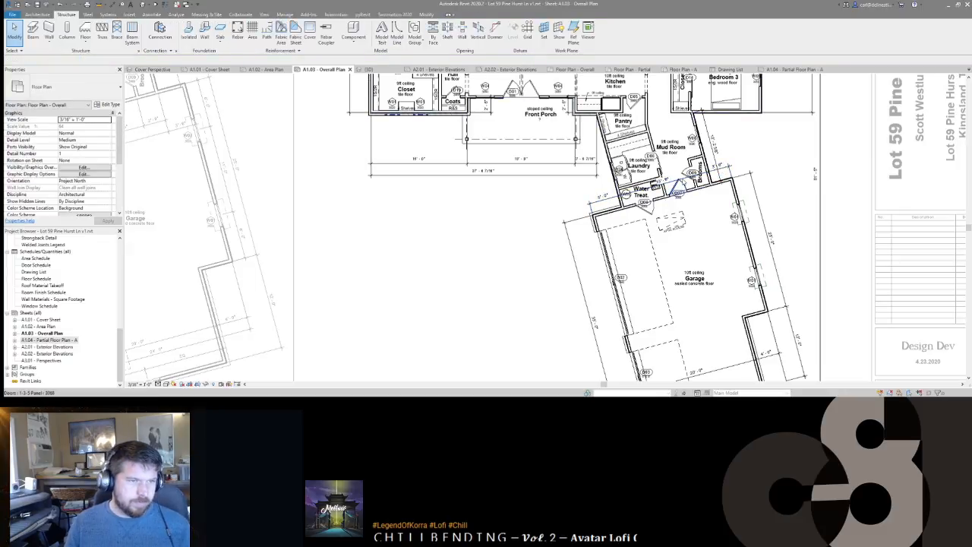
{"action": "key", "text": "Tab"}
{"action": "key", "text": "Tab"}
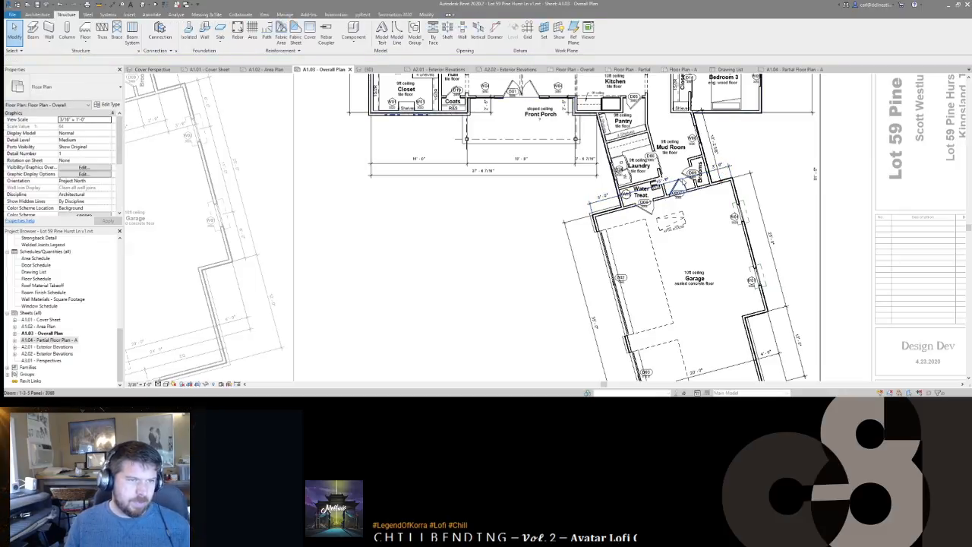
{"action": "key", "text": "Tab"}
{"action": "key", "text": "Tab"}
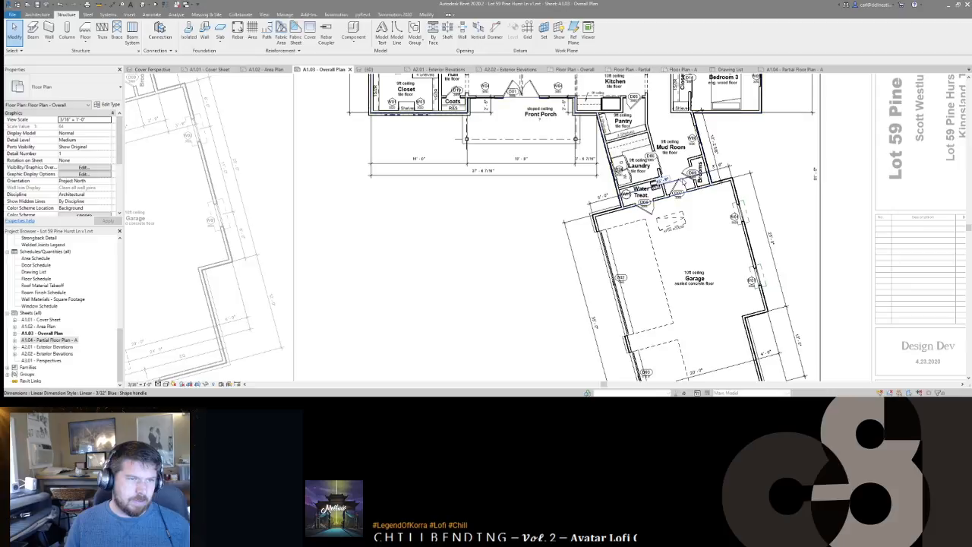
{"action": "left_click", "coordinate": [679, 180]}
{"action": "key", "text": "Escape"}
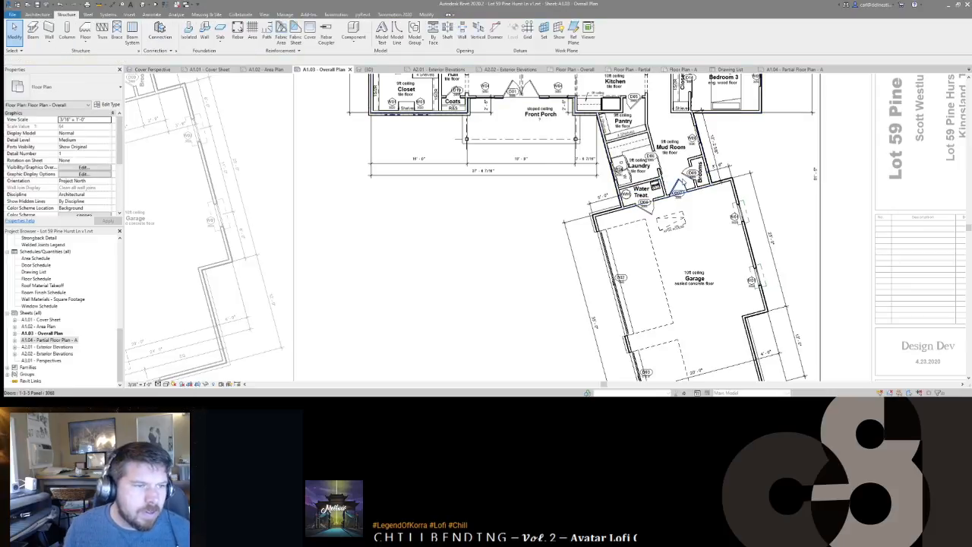
Step: Reattach a witness line of the angled mud-room dimension to the pantry wall corner
{"action": "middle_click", "coordinate": [603, 300]}
{"action": "middle_click", "coordinate": [604, 300]}
{"action": "scroll", "coordinate": [604, 294], "scroll_direction": "up", "scroll_amount": 5}
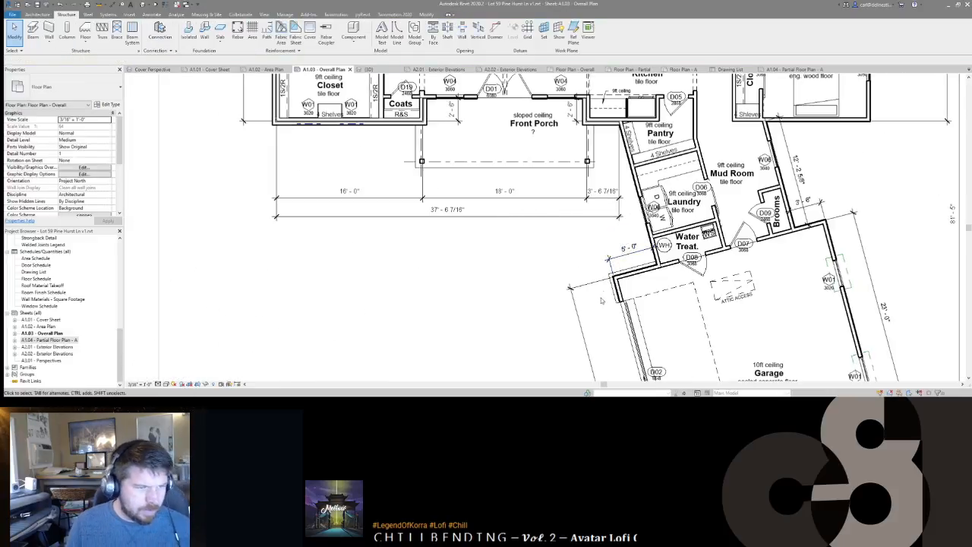
{"action": "left_click", "coordinate": [595, 286]}
{"action": "left_click", "coordinate": [595, 286]}
{"action": "scroll", "coordinate": [608, 124], "scroll_direction": "up", "scroll_amount": 5}
{"action": "scroll", "coordinate": [622, 122], "scroll_direction": "down", "scroll_amount": 1}
{"action": "scroll", "coordinate": [617, 93], "scroll_direction": "down", "scroll_amount": 3}
{"action": "scroll", "coordinate": [617, 93], "scroll_direction": "down", "scroll_amount": 2}
{"action": "left_click", "coordinate": [617, 93]}
{"action": "left_click", "coordinate": [569, 217]}
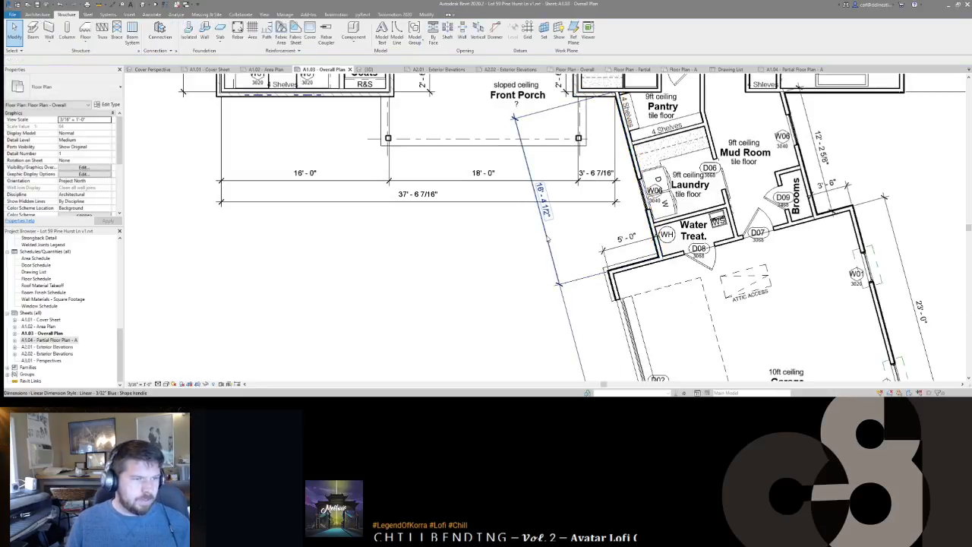
Step: Add an aligned dimension (DI) along the angled wing's wall beside the laundry
{"action": "left_click", "coordinate": [547, 238]}
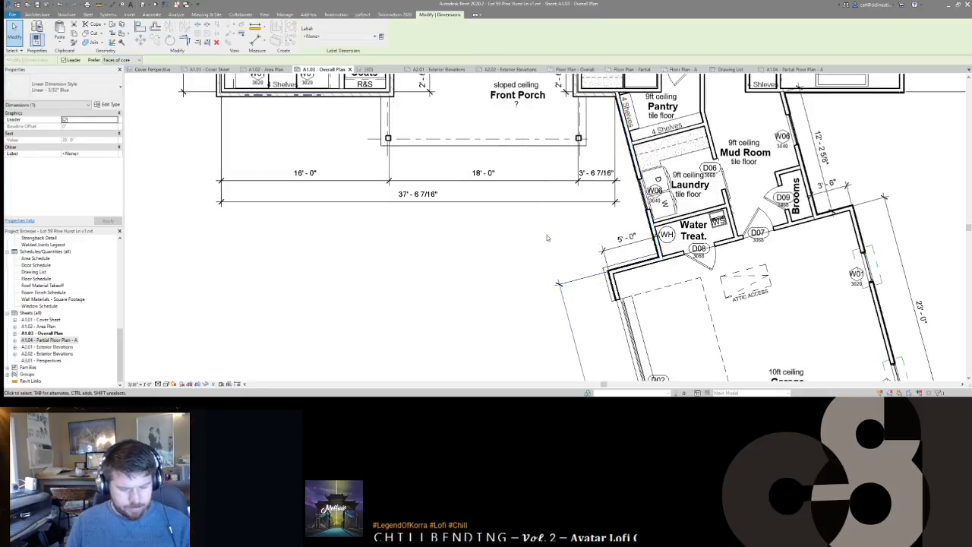
{"action": "key", "text": "d"}
{"action": "key", "text": "i"}
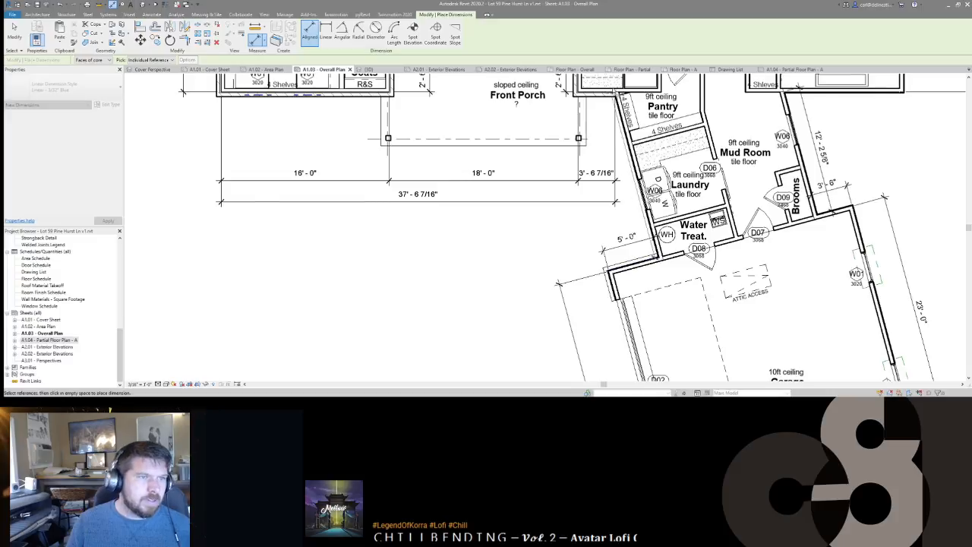
{"action": "scroll", "coordinate": [625, 103], "scroll_direction": "up", "scroll_amount": 5}
{"action": "scroll", "coordinate": [629, 108], "scroll_direction": "down", "scroll_amount": 5}
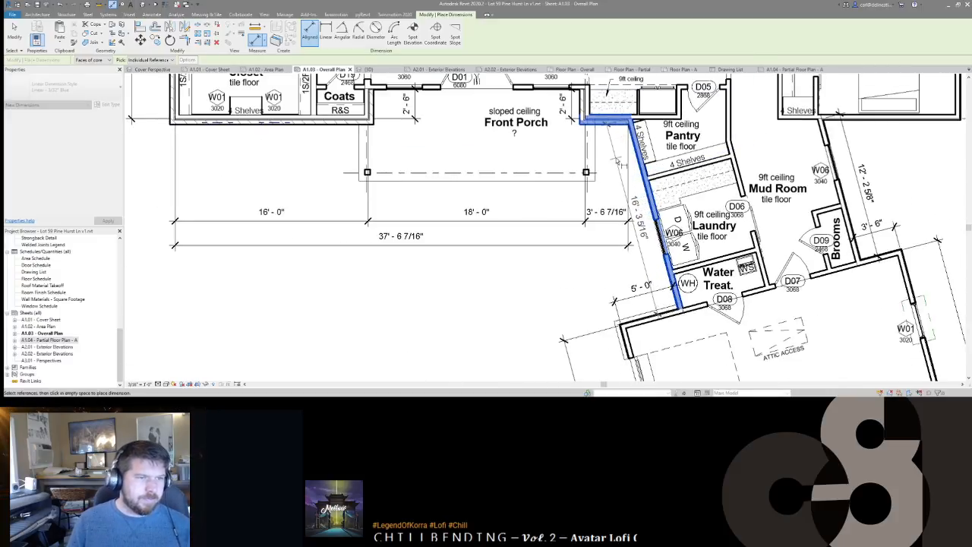
{"action": "scroll", "coordinate": [619, 158], "scroll_direction": "up", "scroll_amount": 5}
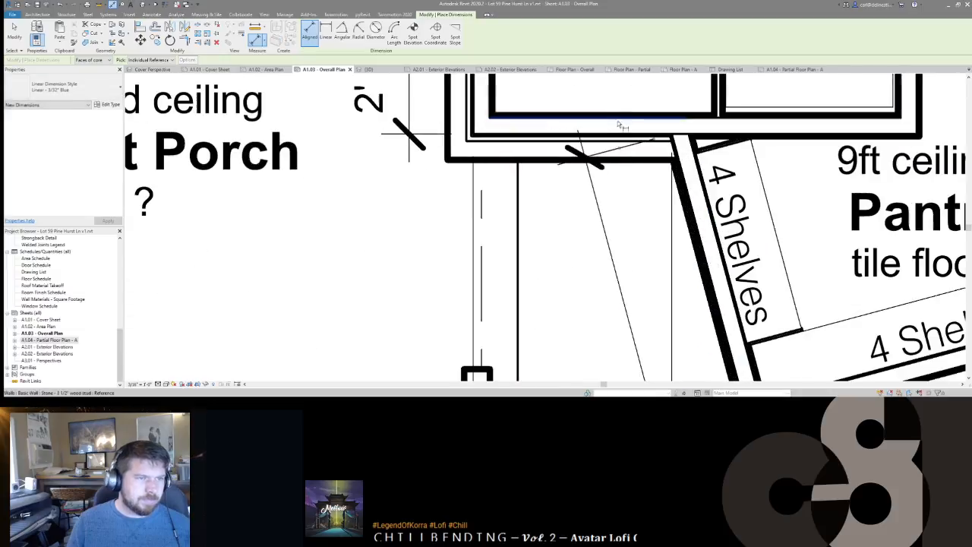
{"action": "scroll", "coordinate": [642, 147], "scroll_direction": "up", "scroll_amount": 5}
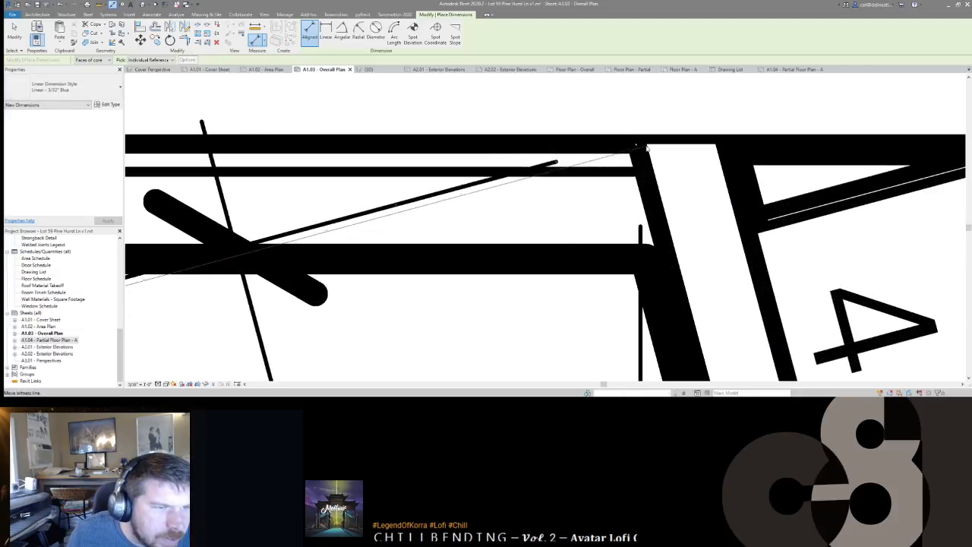
{"action": "scroll", "coordinate": [641, 142], "scroll_direction": "down", "scroll_amount": 8}
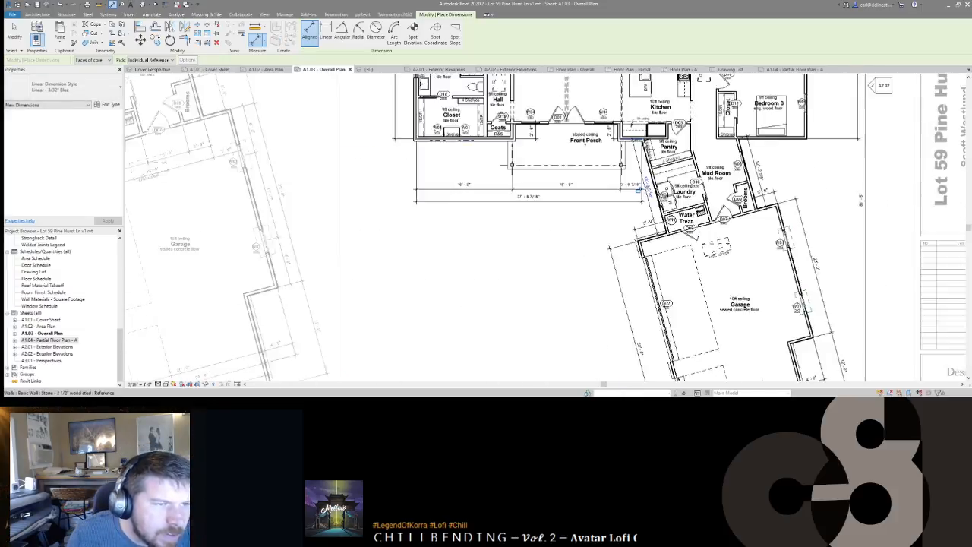
{"action": "scroll", "coordinate": [658, 266], "scroll_direction": "up", "scroll_amount": 4}
{"action": "scroll", "coordinate": [660, 266], "scroll_direction": "up", "scroll_amount": 3}
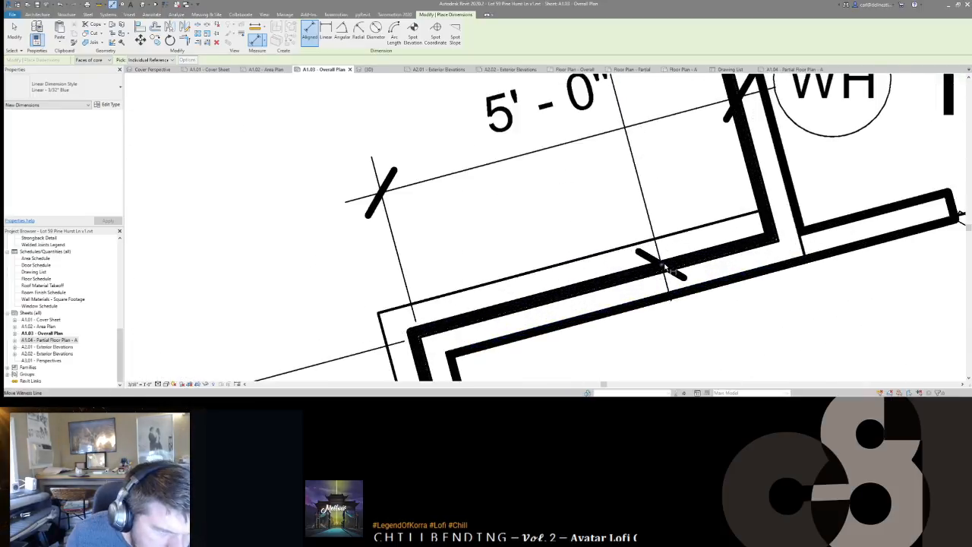
{"action": "scroll", "coordinate": [663, 267], "scroll_direction": "down", "scroll_amount": 6}
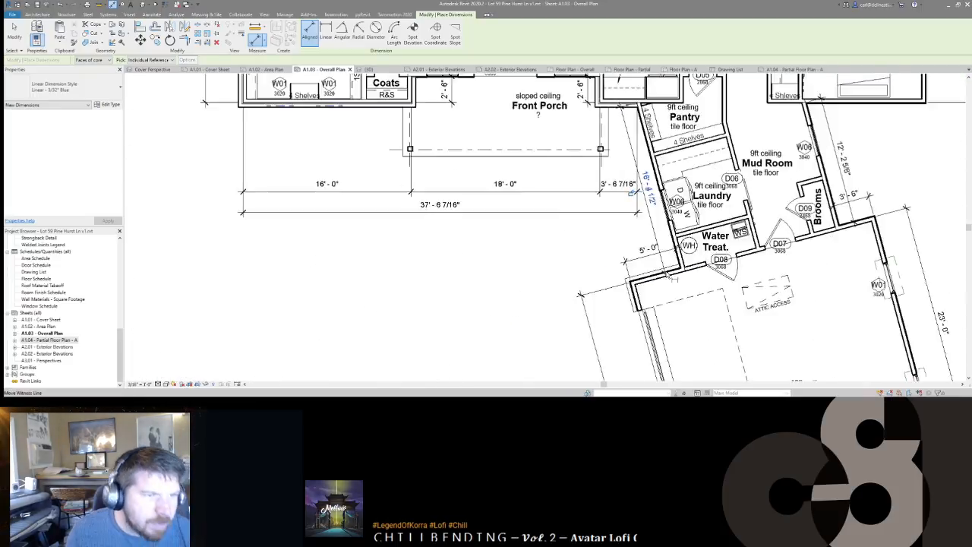
{"action": "key", "text": "Escape"}
{"action": "key", "text": "Escape"}
{"action": "scroll", "coordinate": [664, 229], "scroll_direction": "up", "scroll_amount": 8}
{"action": "scroll", "coordinate": [664, 229], "scroll_direction": "down", "scroll_amount": 5}
{"action": "middle_click_drag", "start_coordinate": [663, 229], "coordinate": [676, 194]}
{"action": "scroll", "coordinate": [677, 194], "scroll_direction": "down", "scroll_amount": 1}
{"action": "scroll", "coordinate": [658, 229], "scroll_direction": "down", "scroll_amount": 2}
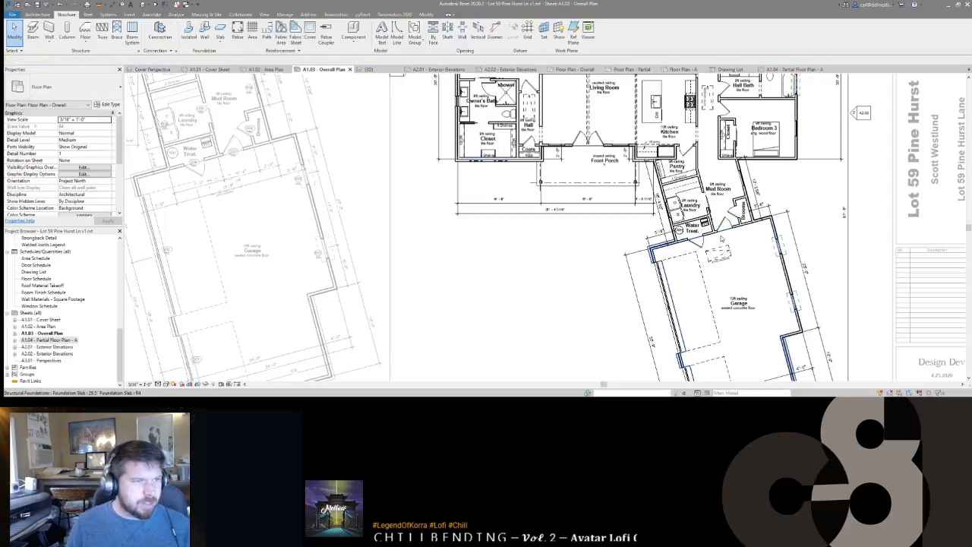
Step: Delete the 2'-11 1/2" dimension near the Linen
{"action": "middle_click_drag", "start_coordinate": [544, 156], "coordinate": [548, 244]}
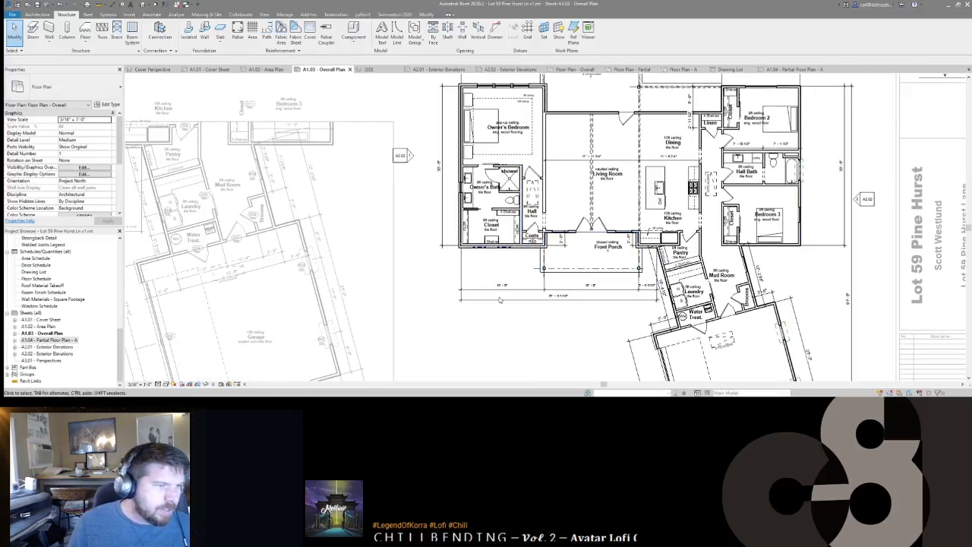
{"action": "scroll", "coordinate": [629, 278], "scroll_direction": "down", "scroll_amount": 2}
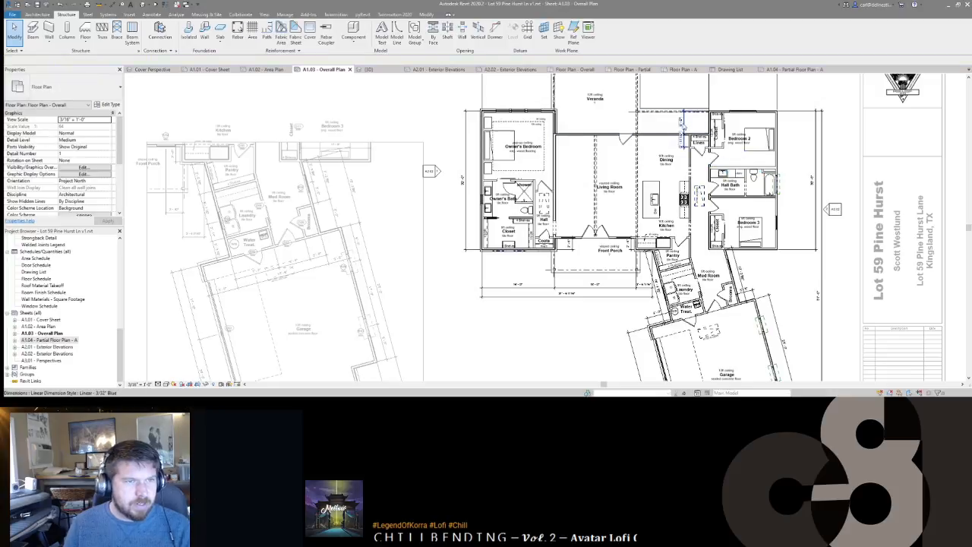
{"action": "scroll", "coordinate": [682, 141], "scroll_direction": "up", "scroll_amount": 3}
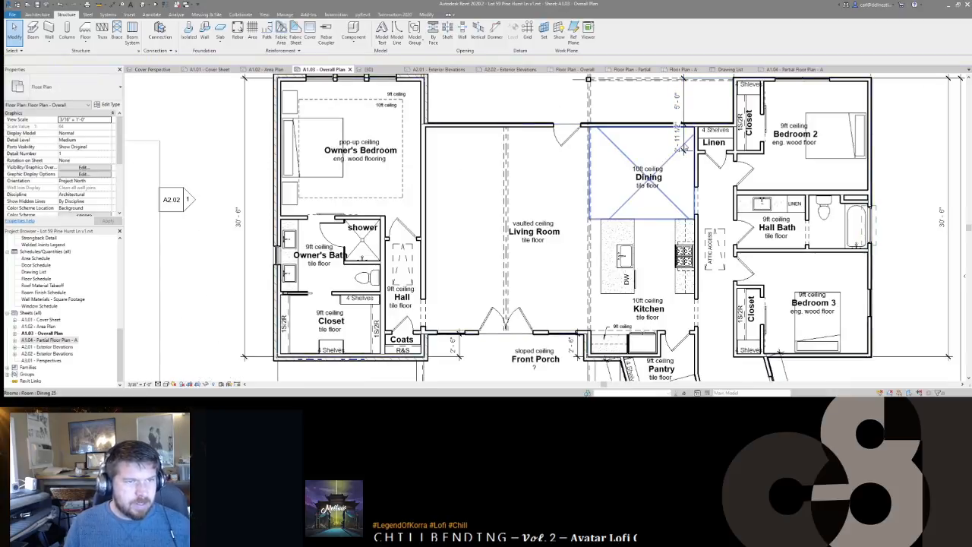
{"action": "left_click", "coordinate": [682, 148]}
{"action": "key", "text": "Delete"}
Step: Use Aligned Dimension (DI) to add the 9'-1 3/4" veranda depth dimension
{"action": "scroll", "coordinate": [684, 146], "scroll_direction": "down", "scroll_amount": 3}
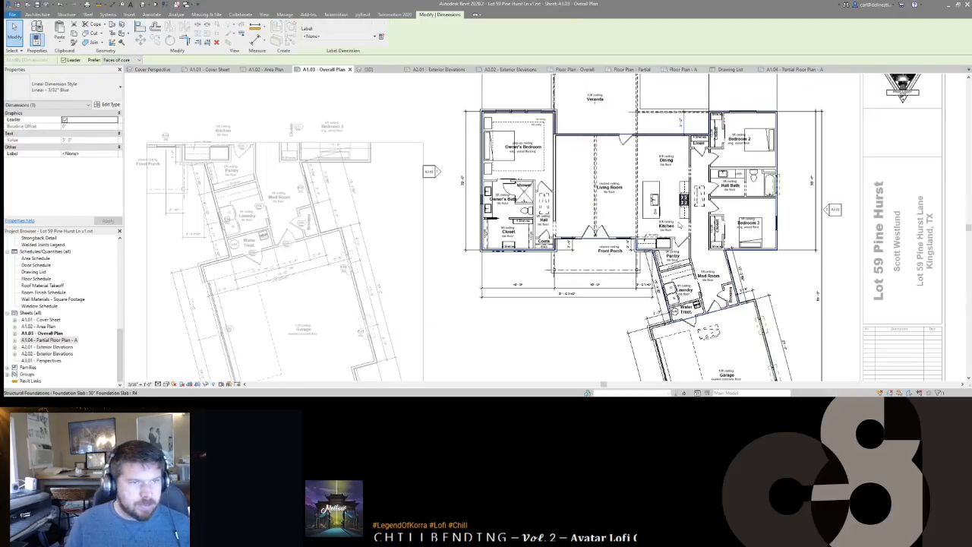
{"action": "middle_click_drag", "start_coordinate": [664, 208], "coordinate": [670, 217]}
{"action": "scroll", "coordinate": [653, 204], "scroll_direction": "down", "scroll_amount": 2}
{"action": "scroll", "coordinate": [610, 103], "scroll_direction": "up", "scroll_amount": 6}
{"action": "scroll", "coordinate": [618, 105], "scroll_direction": "down", "scroll_amount": 2}
{"action": "middle_click_drag", "start_coordinate": [628, 175], "coordinate": [690, 184]}
{"action": "key", "text": "d"}
{"action": "key", "text": "i"}
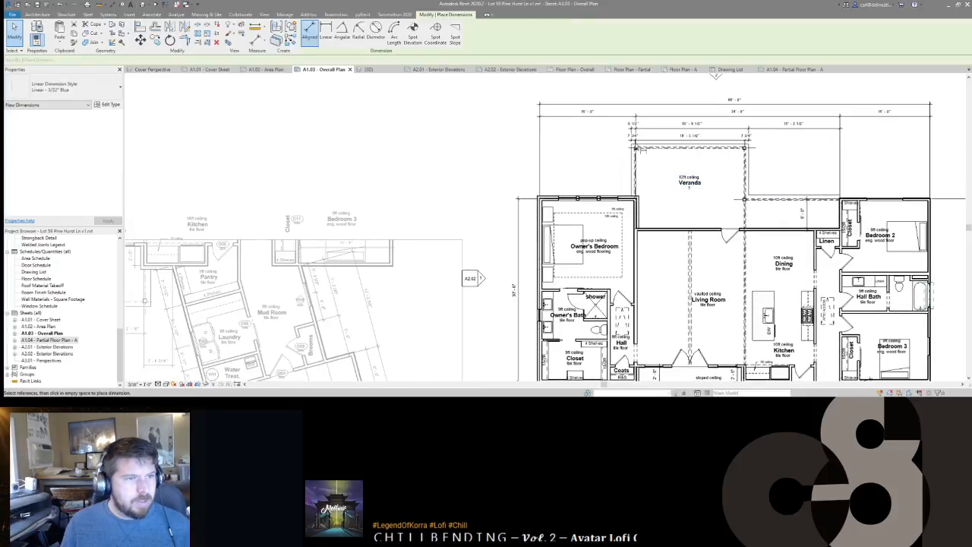
{"action": "scroll", "coordinate": [620, 196], "scroll_direction": "up", "scroll_amount": 4}
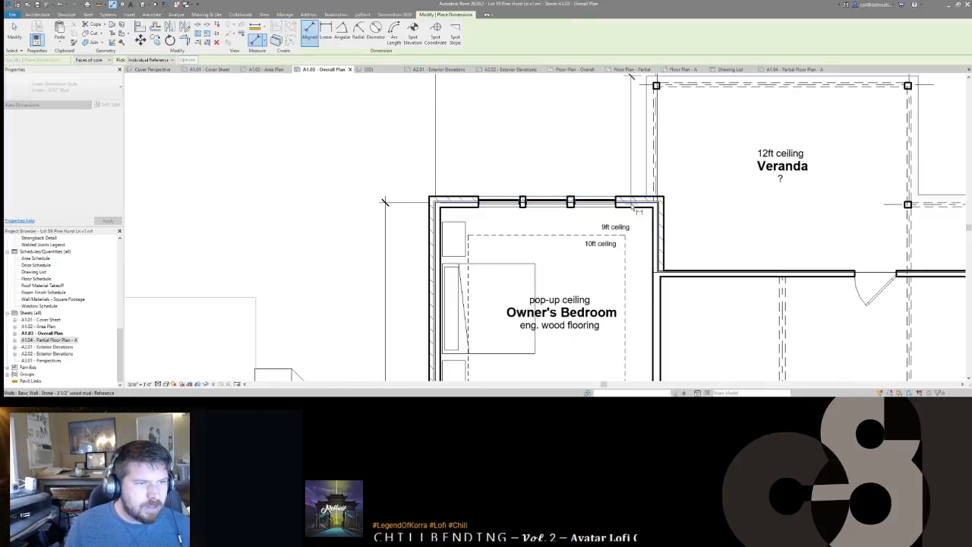
{"action": "left_click", "coordinate": [634, 149]}
Step: Dimension the veranda depth from its top edge to the right edge at 8'-6 3/4"
{"action": "middle_click_drag", "start_coordinate": [748, 165], "coordinate": [593, 187]}
{"action": "scroll", "coordinate": [739, 146], "scroll_direction": "down", "scroll_amount": 1}
{"action": "left_click", "coordinate": [733, 111]}
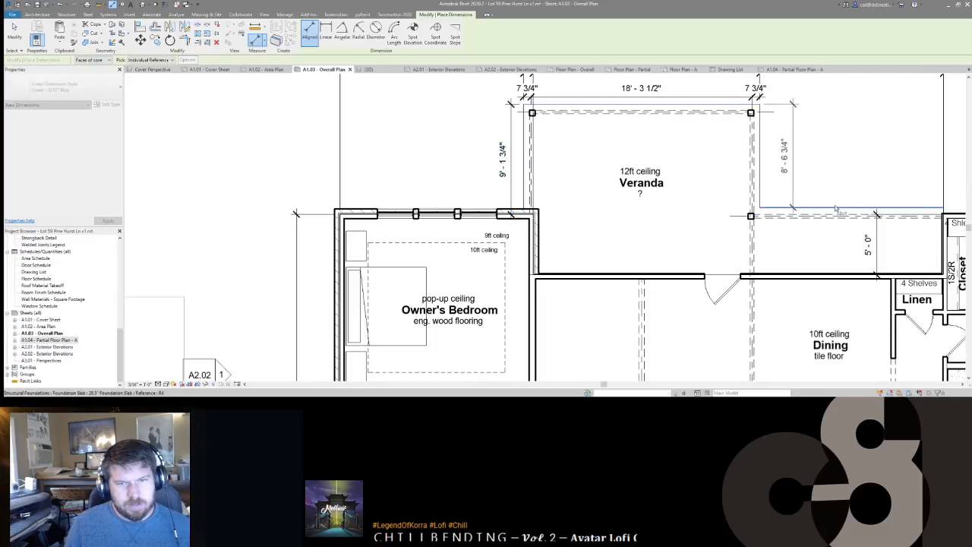
{"action": "middle_click_drag", "start_coordinate": [821, 175], "coordinate": [594, 164]}
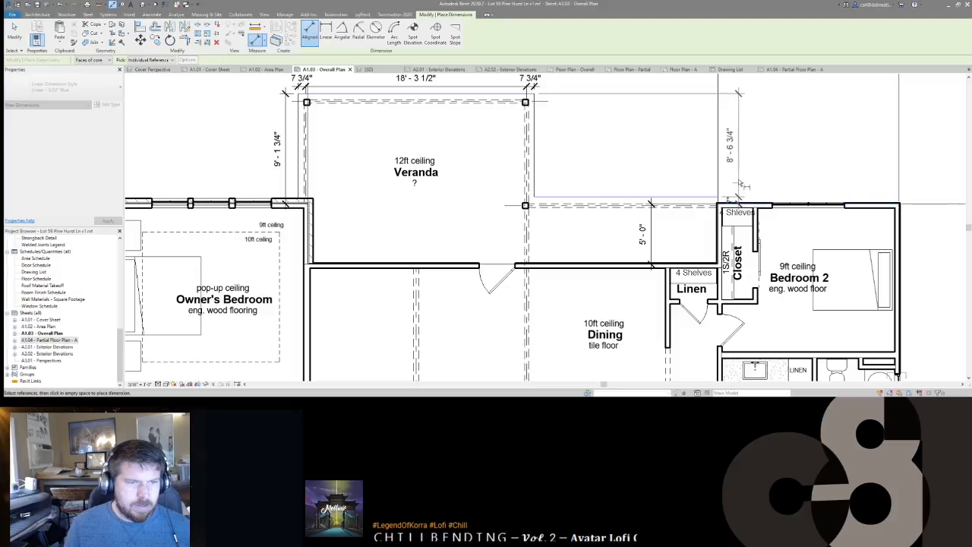
{"action": "left_click", "coordinate": [739, 180]}
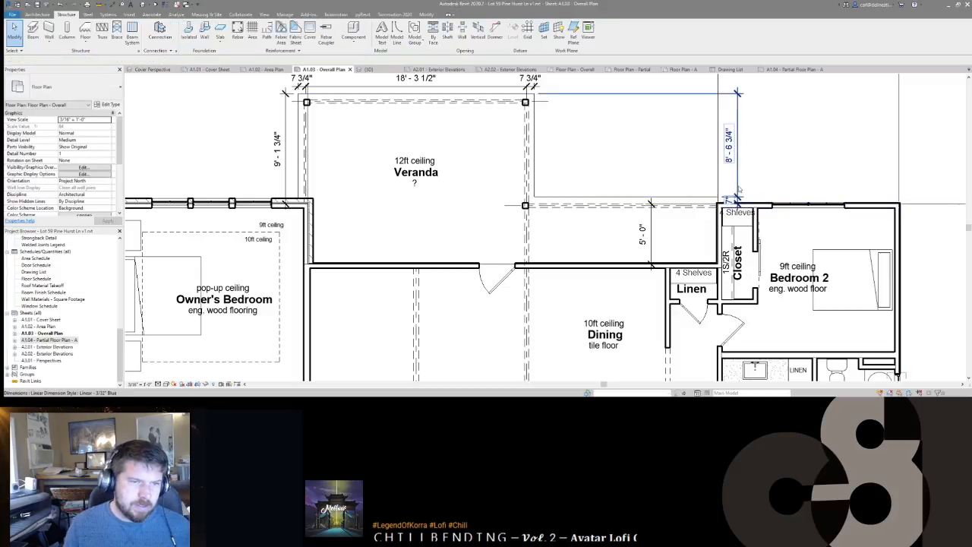
{"action": "key", "text": "Escape"}
{"action": "key", "text": "Escape"}
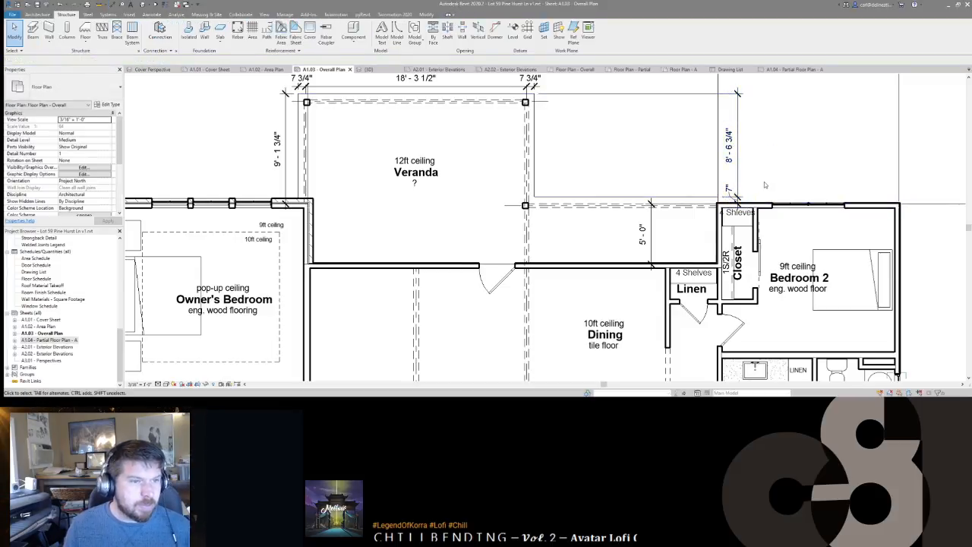
Step: Delete the redundant 18'-3 1/2" dimension string and move the 5'-0" dimension closer to the wall
{"action": "scroll", "coordinate": [765, 177], "scroll_direction": "down", "scroll_amount": 1}
{"action": "scroll", "coordinate": [711, 180], "scroll_direction": "down", "scroll_amount": 2}
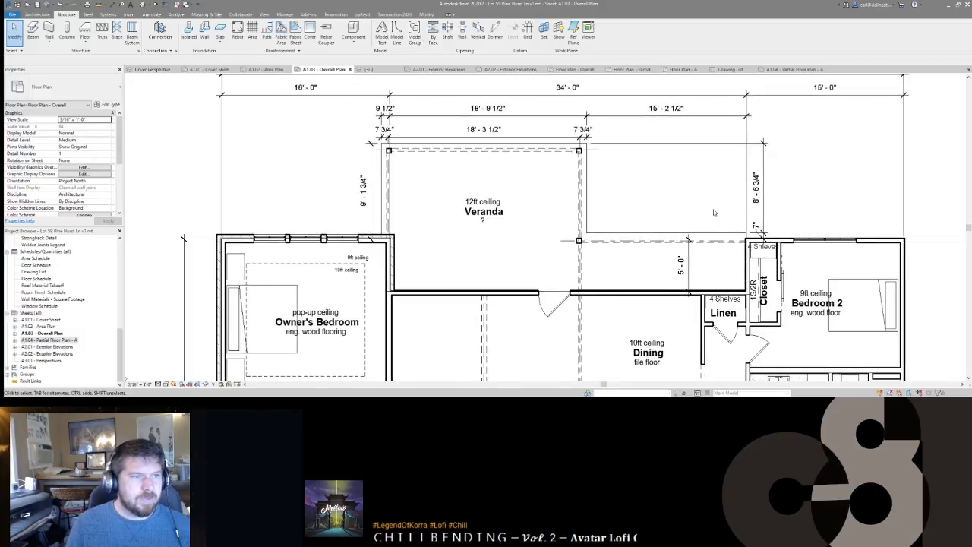
{"action": "middle_click_drag", "start_coordinate": [569, 245], "coordinate": [652, 248]}
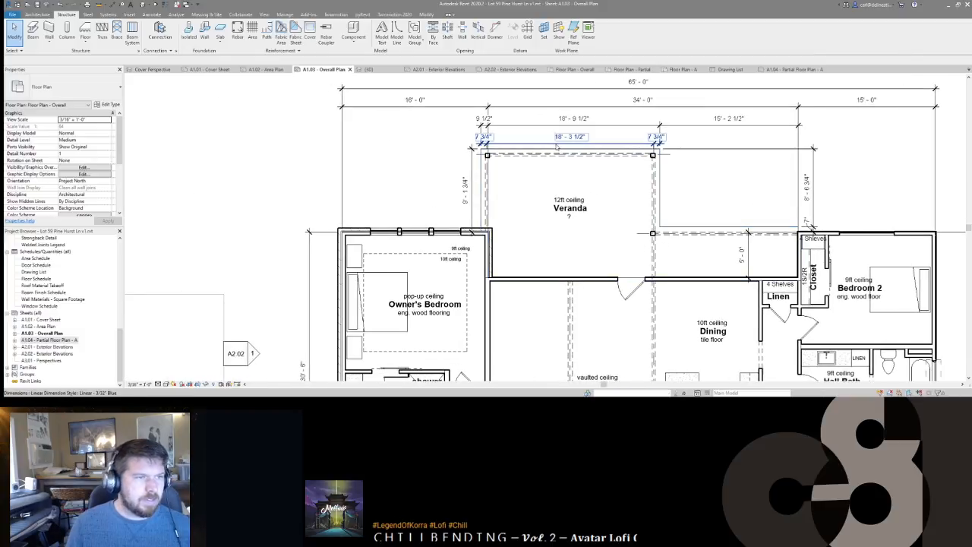
{"action": "left_click", "coordinate": [588, 140]}
{"action": "left_click", "coordinate": [801, 174], "text": "ctrl"}
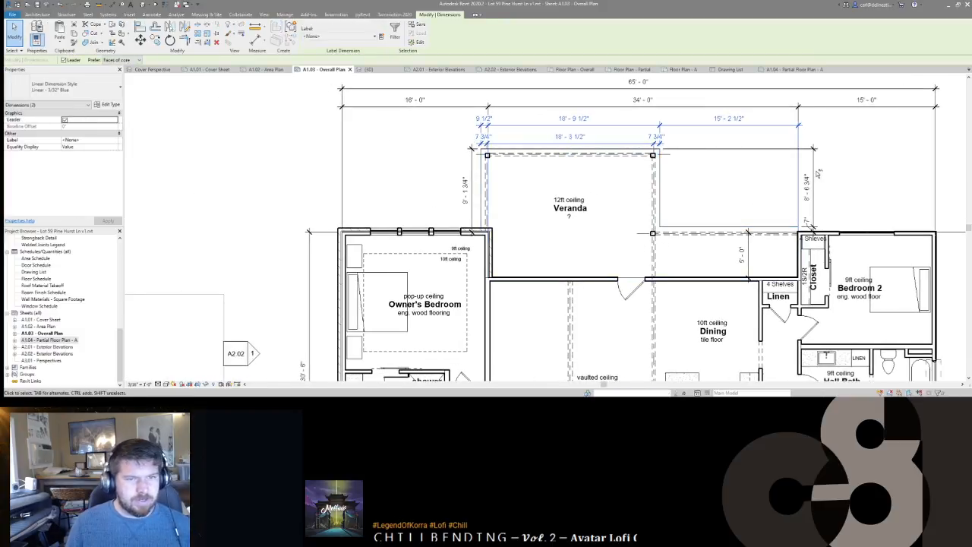
{"action": "left_click", "coordinate": [468, 201], "text": "ctrl"}
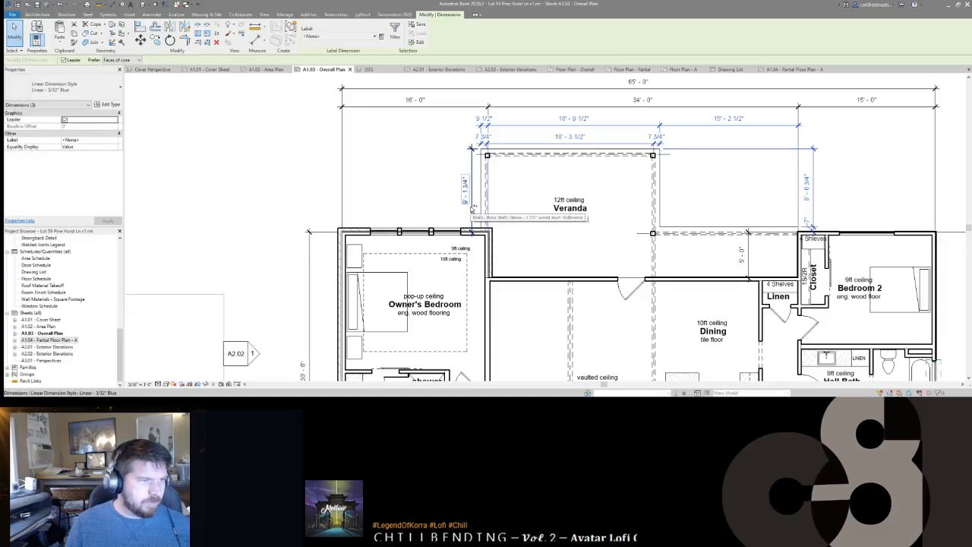
{"action": "left_click", "coordinate": [526, 141]}
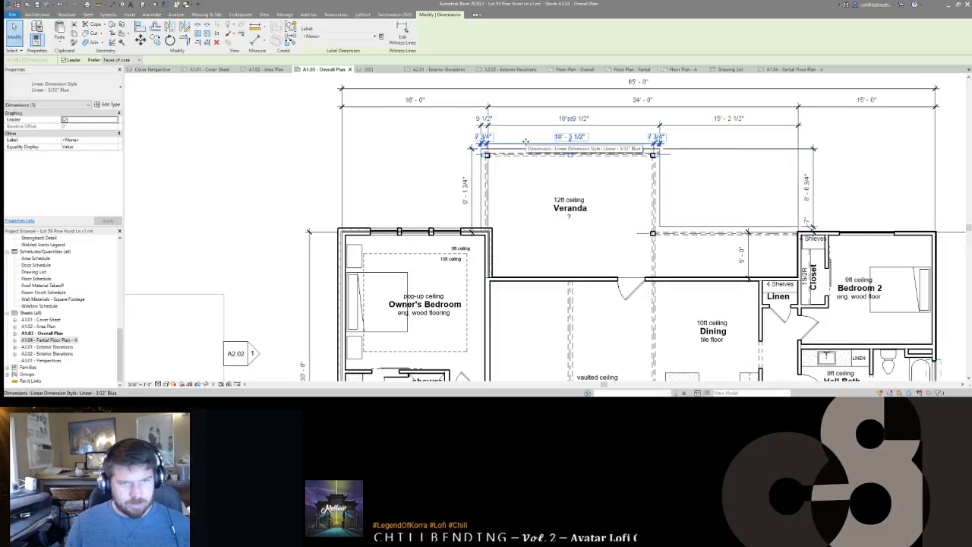
{"action": "key", "text": "Delete"}
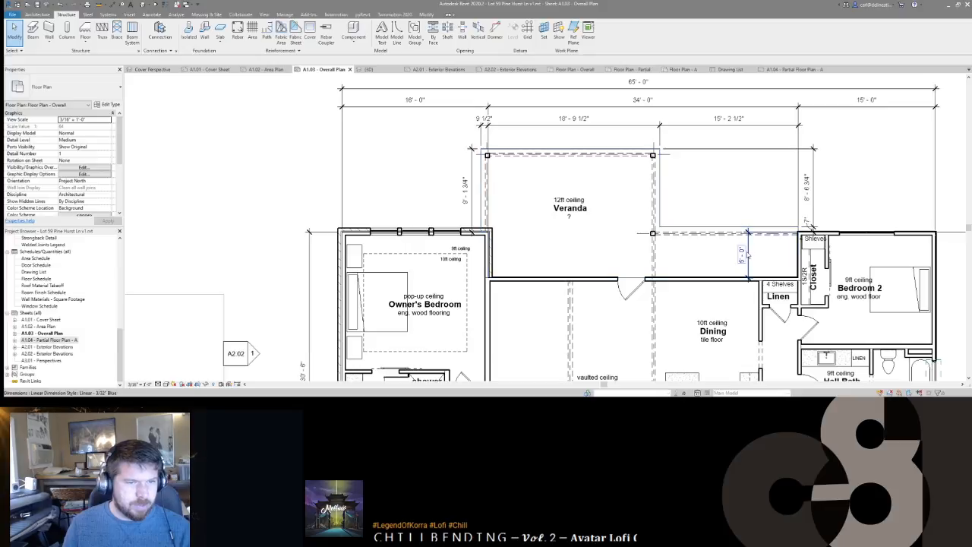
{"action": "left_click", "coordinate": [749, 256]}
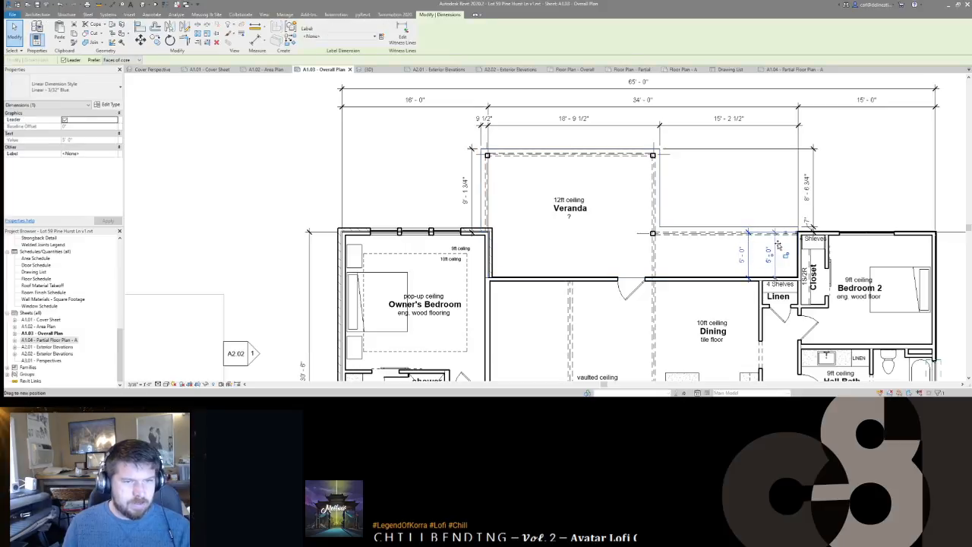
{"action": "left_click_drag", "start_coordinate": [775, 245], "coordinate": [787, 245]}
Step: Add a 5'-0" dimension on the veranda's left side and extend it with a 9'-1 3/4" segment up to the veranda edge
{"action": "key", "text": "d"}
{"action": "key", "text": "i"}
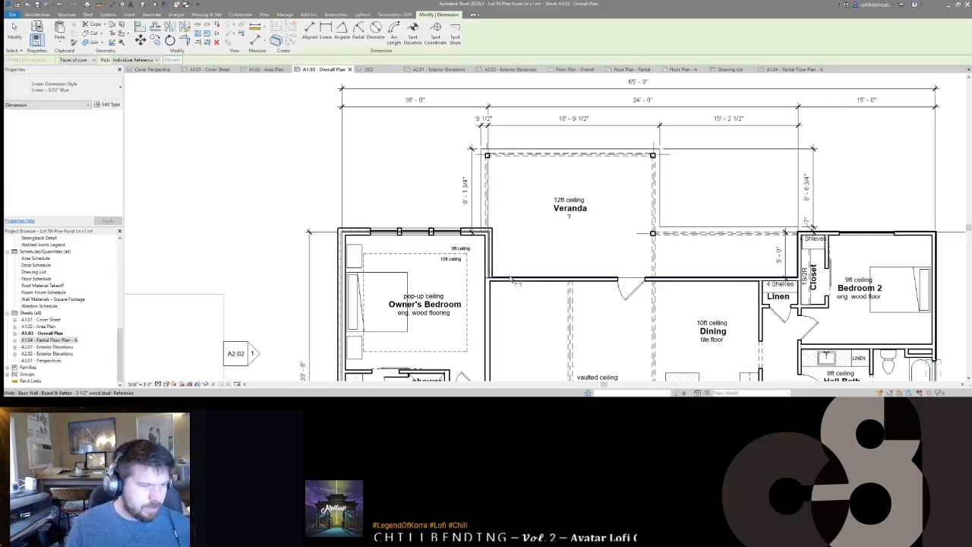
{"action": "left_click", "coordinate": [509, 280]}
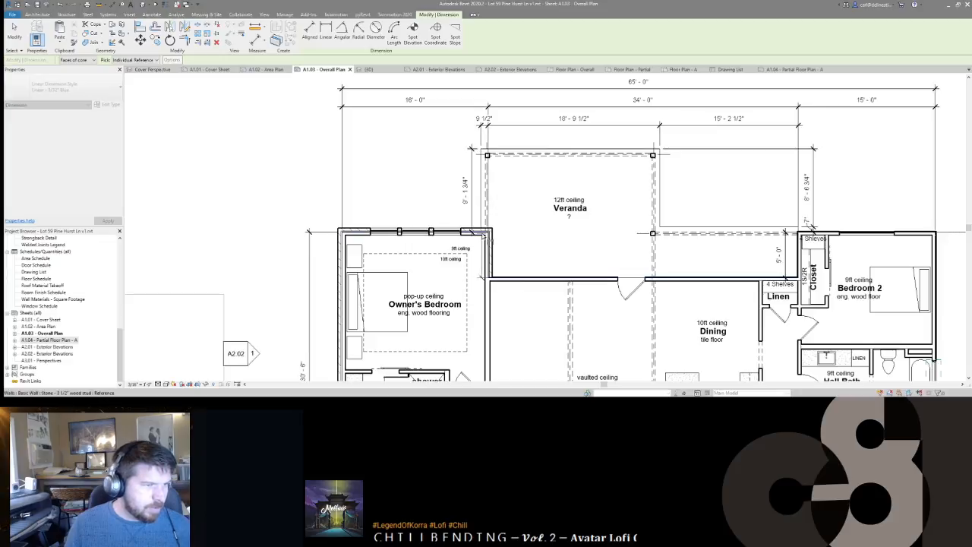
{"action": "left_click", "coordinate": [507, 233]}
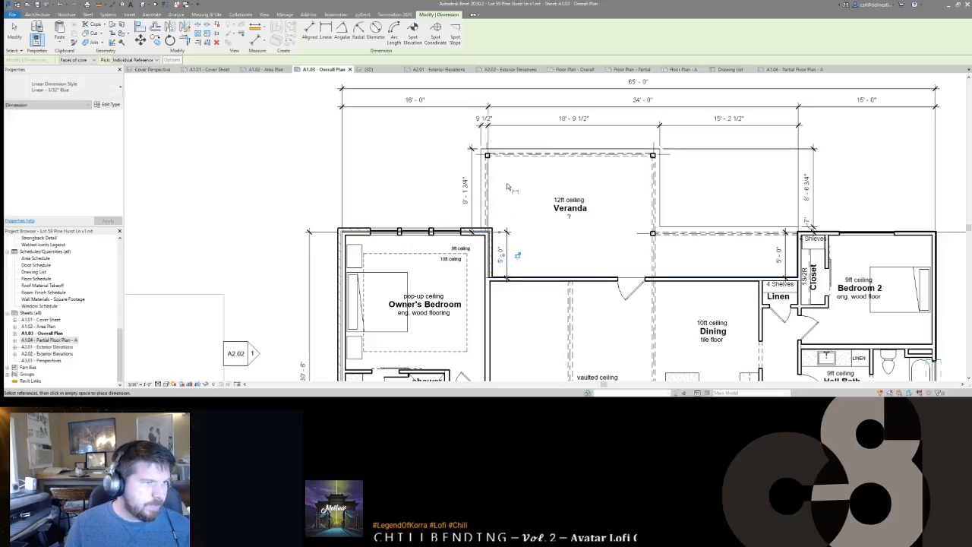
{"action": "key", "text": "Escape"}
{"action": "key", "text": "Escape"}
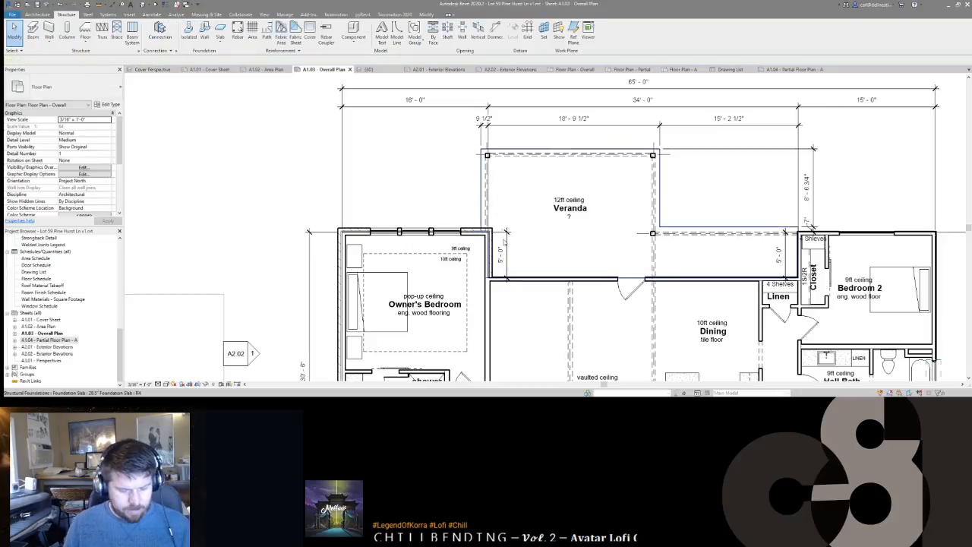
{"action": "left_click", "coordinate": [506, 256]}
{"action": "key", "text": "e"}
{"action": "key", "text": "w"}
{"action": "left_click", "coordinate": [510, 149]}
{"action": "left_click", "coordinate": [534, 186]}
{"action": "key", "text": "Escape"}
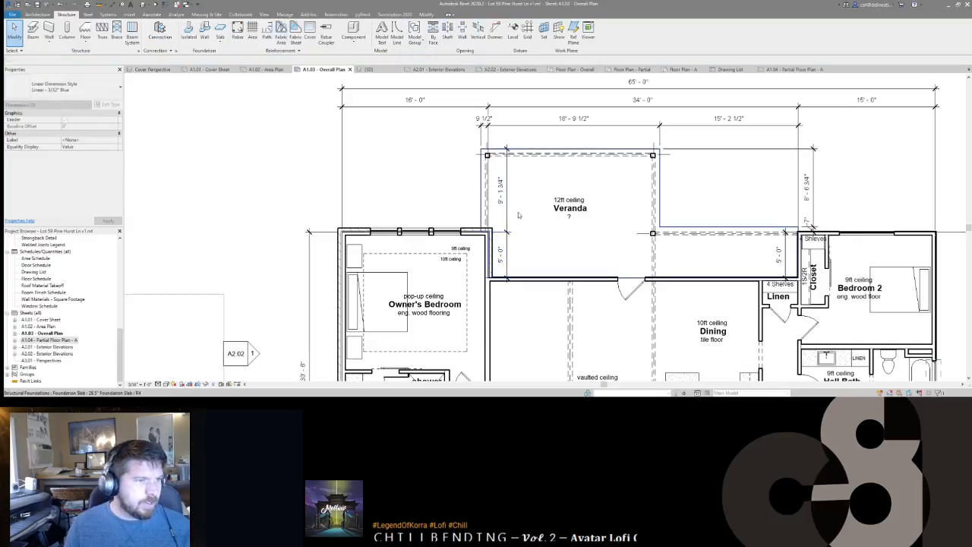
Step: Check the dimension string above the veranda, then deactivate the viewport back to the full sheet
{"action": "middle_click_drag", "start_coordinate": [519, 215], "coordinate": [585, 220]}
{"action": "scroll", "coordinate": [482, 180], "scroll_direction": "down", "scroll_amount": 2}
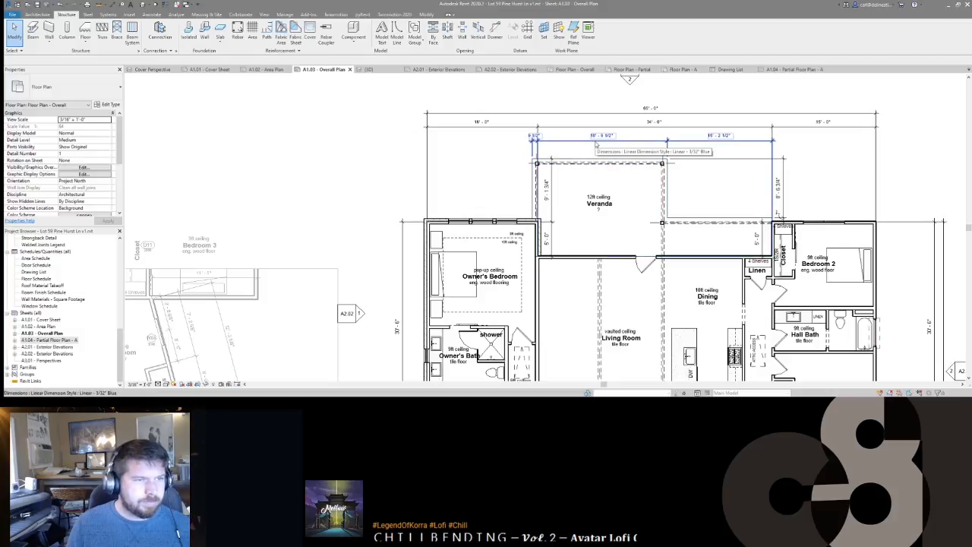
{"action": "scroll", "coordinate": [561, 145], "scroll_direction": "up", "scroll_amount": 2}
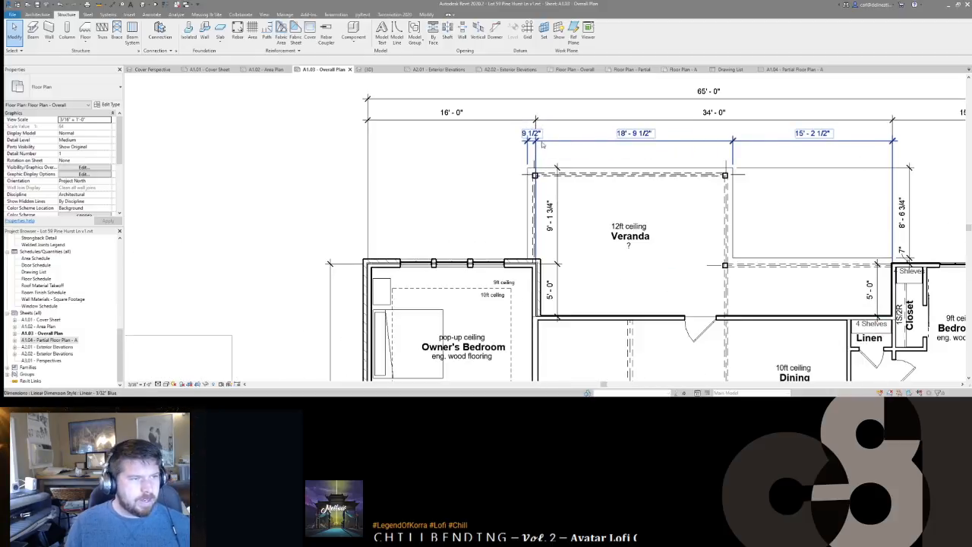
{"action": "left_click", "coordinate": [541, 144]}
{"action": "right_click", "coordinate": [547, 154]}
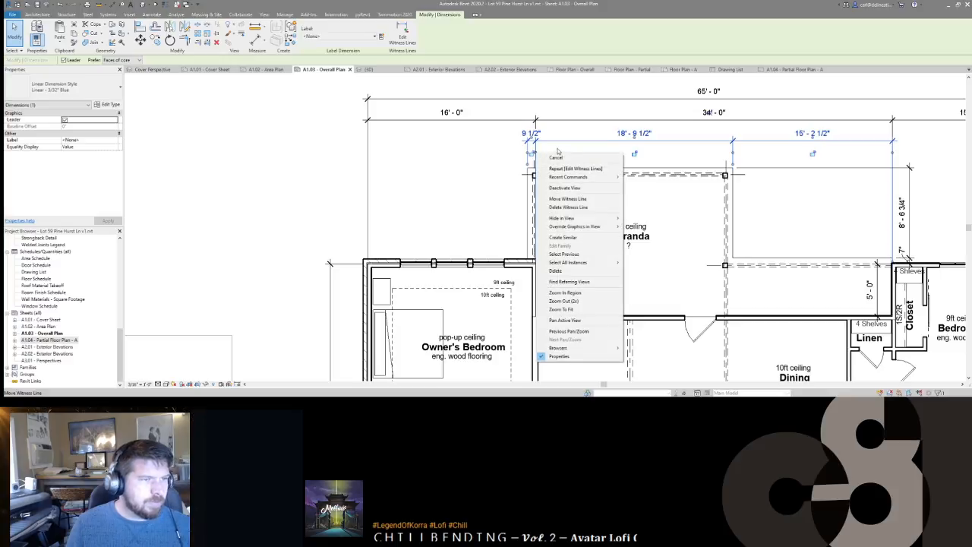
{"action": "key", "text": "Escape"}
{"action": "key", "text": "Escape"}
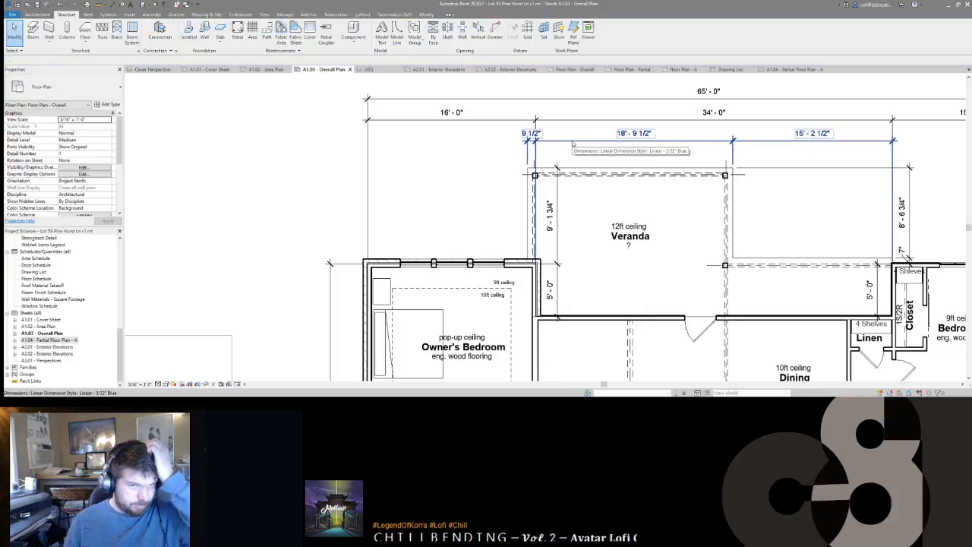
{"action": "middle_click_drag", "start_coordinate": [719, 212], "coordinate": [636, 189]}
{"action": "scroll", "coordinate": [668, 198], "scroll_direction": "down", "scroll_amount": 2}
{"action": "middle_click_drag", "start_coordinate": [667, 293], "coordinate": [636, 227]}
{"action": "scroll", "coordinate": [637, 251], "scroll_direction": "down", "scroll_amount": 2}
{"action": "scroll", "coordinate": [607, 207], "scroll_direction": "down", "scroll_amount": 3}
{"action": "double_click", "coordinate": [417, 219]}
Step: In the right floor plan, nudge the top elevation marker closer to the plan
{"action": "scroll", "coordinate": [579, 214], "scroll_direction": "up", "scroll_amount": 2}
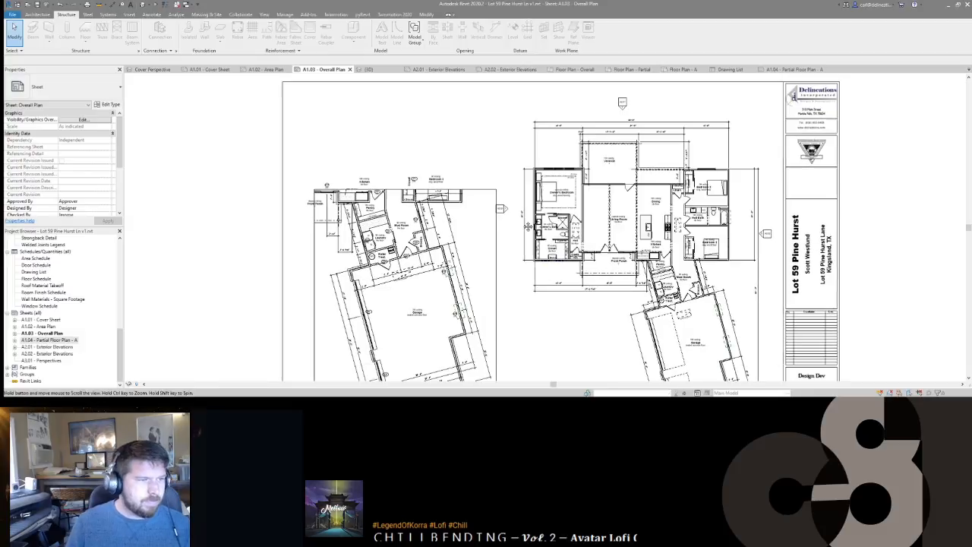
{"action": "double_click", "coordinate": [500, 209]}
{"action": "left_click", "coordinate": [498, 203]}
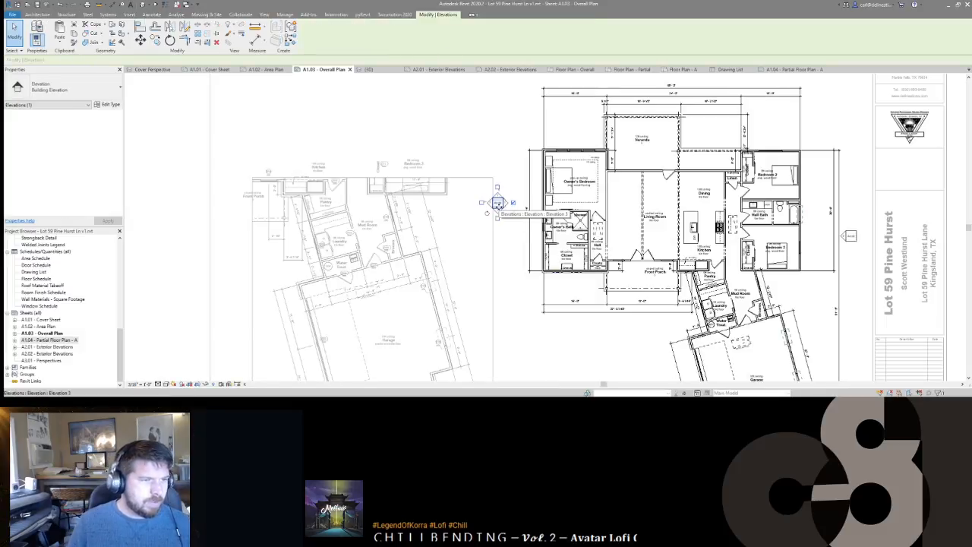
{"action": "key", "text": "Escape"}
{"action": "middle_click_drag", "start_coordinate": [730, 181], "coordinate": [677, 270]}
{"action": "left_click", "coordinate": [612, 151]}
{"action": "key", "text": "shift+Down"}
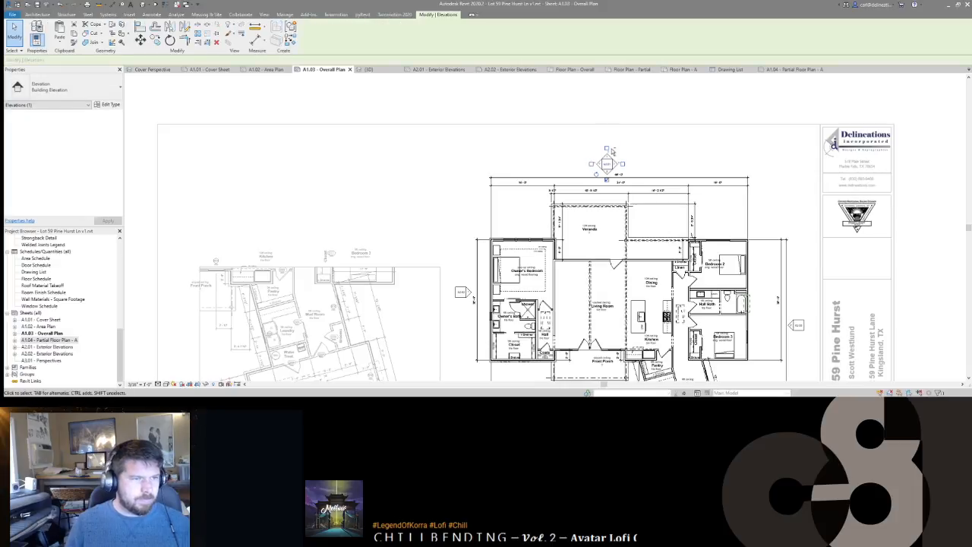
{"action": "key", "text": "Escape"}
Step: Back on the sheet, shorten the right plan's title line
{"action": "middle_click_drag", "start_coordinate": [764, 278], "coordinate": [744, 90]}
{"action": "scroll", "coordinate": [736, 156], "scroll_direction": "down", "scroll_amount": 2}
{"action": "scroll", "coordinate": [657, 277], "scroll_direction": "down", "scroll_amount": 2}
{"action": "double_click", "coordinate": [642, 332]}
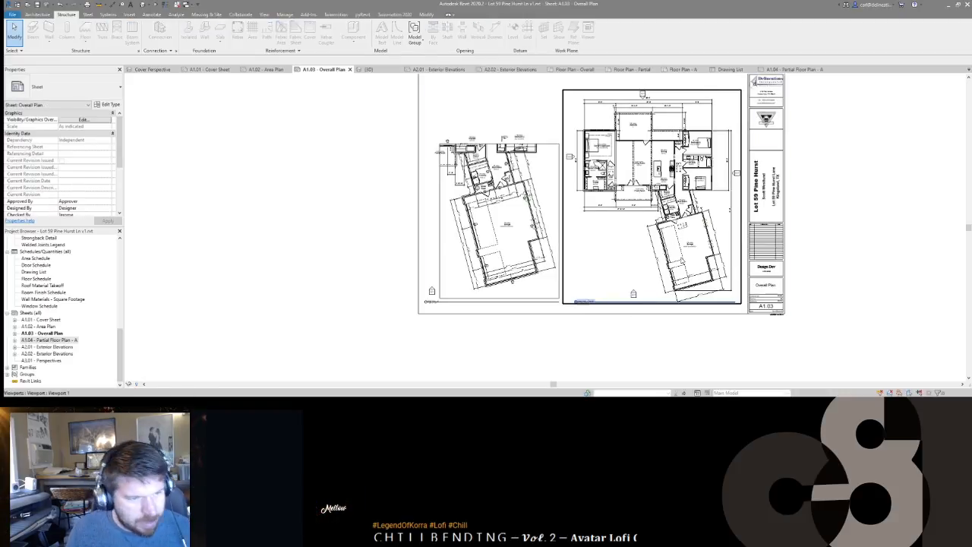
{"action": "left_click", "coordinate": [684, 243]}
{"action": "left_click", "coordinate": [600, 325]}
{"action": "left_click", "coordinate": [582, 302]}
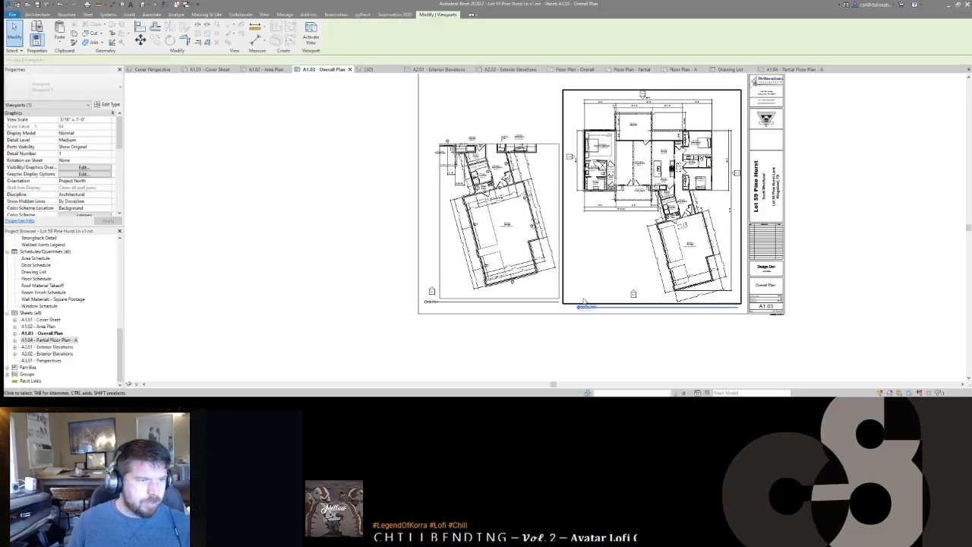
{"action": "key", "text": "Escape"}
{"action": "left_click", "coordinate": [684, 145]}
{"action": "left_click_drag", "start_coordinate": [739, 308], "coordinate": [731, 308]}
{"action": "key", "text": "Escape"}
Step: Adjust the position of the left plan's elevation marker, then return to the sheet
{"action": "middle_click_drag", "start_coordinate": [730, 347], "coordinate": [737, 344]}
{"action": "scroll", "coordinate": [733, 343], "scroll_direction": "down", "scroll_amount": 1}
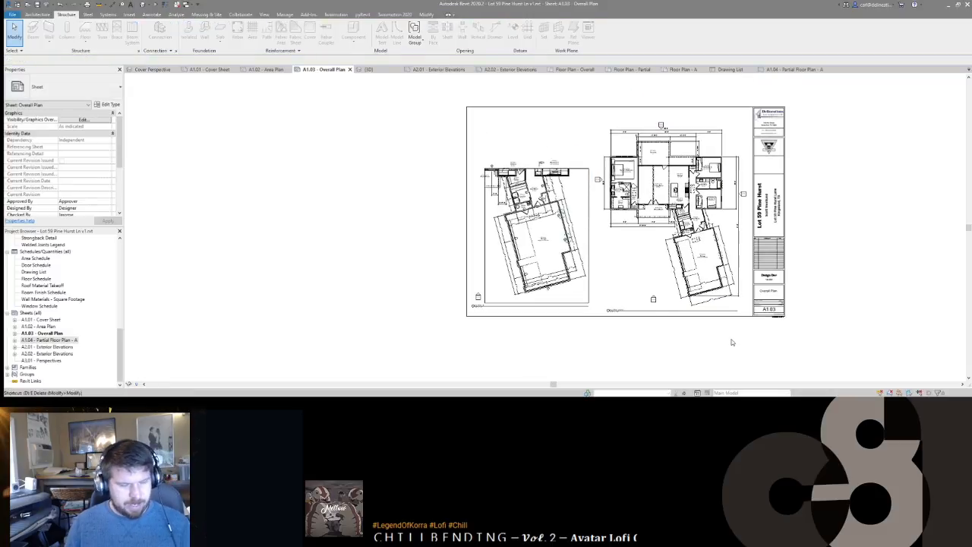
{"action": "middle_click_drag", "start_coordinate": [483, 288], "coordinate": [541, 263]}
{"action": "scroll", "coordinate": [542, 263], "scroll_direction": "up", "scroll_amount": 1}
{"action": "double_click", "coordinate": [566, 262]}
{"action": "left_click", "coordinate": [536, 275]}
{"action": "key", "text": "shift+Up"}
{"action": "key", "text": "shift+Up"}
{"action": "key", "text": "shift+Up"}
{"action": "key", "text": "shift+Down"}
{"action": "key", "text": "shift+Down"}
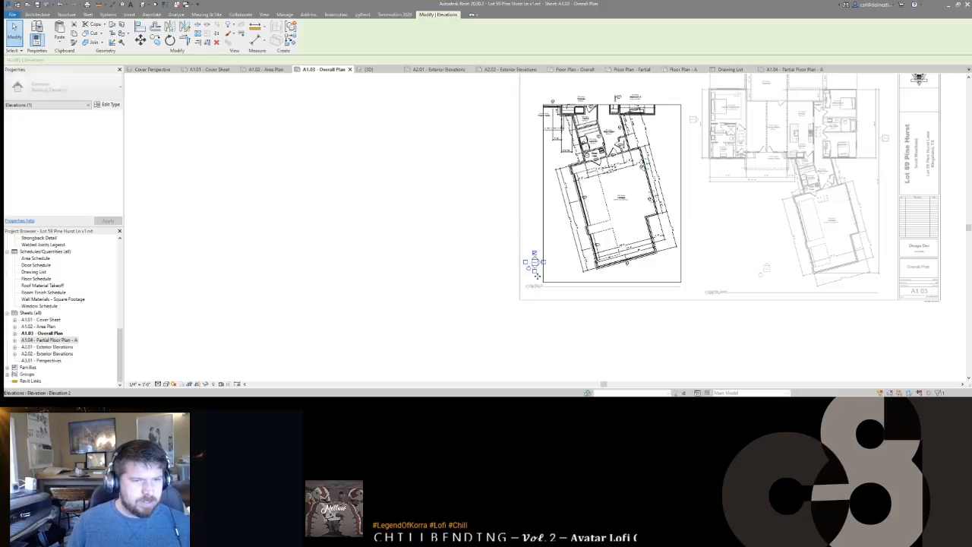
{"action": "key", "text": "Escape"}
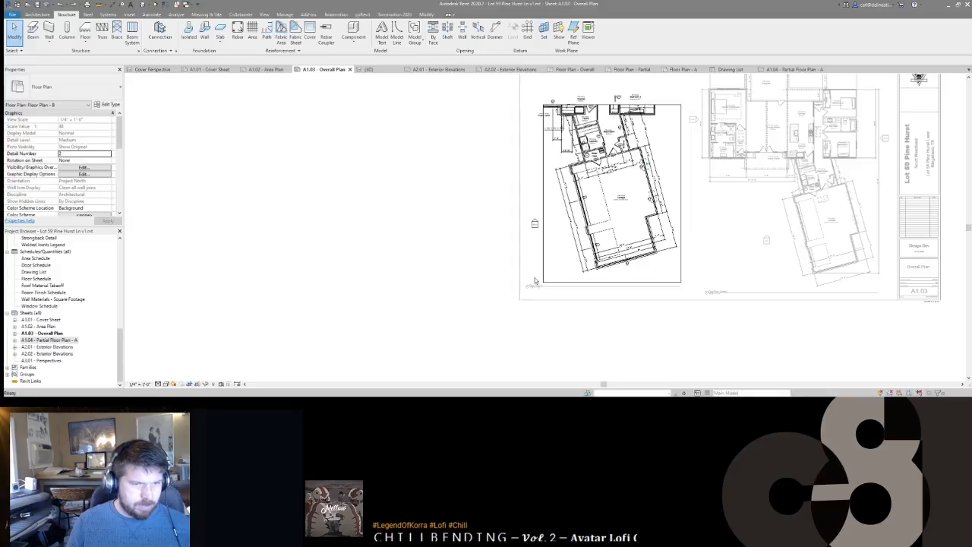
{"action": "double_click", "coordinate": [535, 277]}
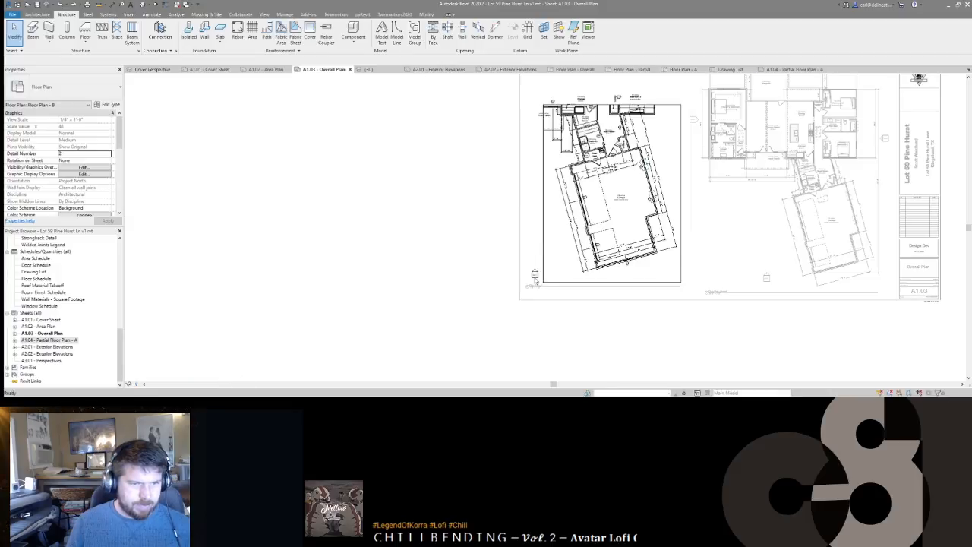
Step: Temporarily hide the old elevation marker below the left floor plan
{"action": "double_click", "coordinate": [475, 254]}
{"action": "left_click_drag", "start_coordinate": [415, 279], "coordinate": [456, 311]}
{"action": "key", "text": "h"}
{"action": "key", "text": "h"}
{"action": "middle_click_drag", "start_coordinate": [448, 285], "coordinate": [522, 273]}
{"action": "double_click", "coordinate": [530, 297]}
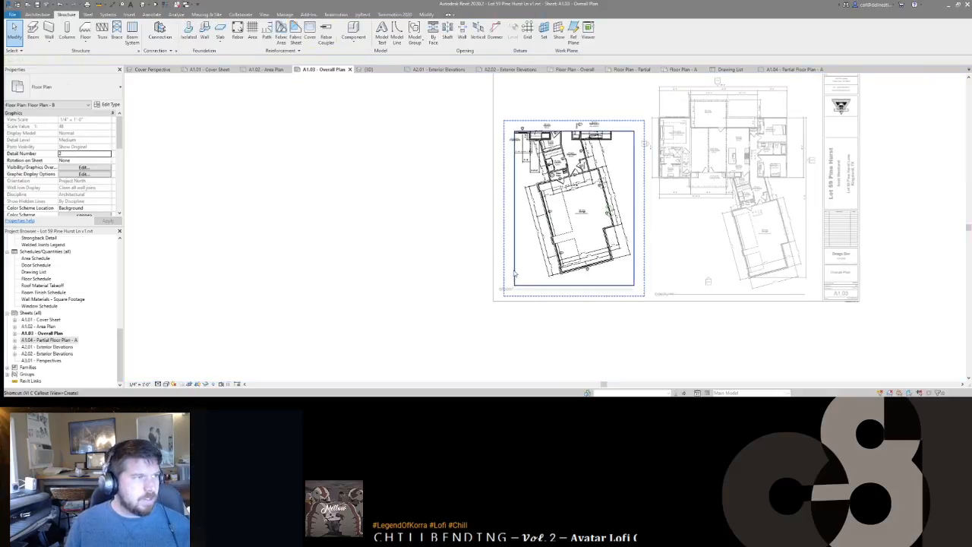
Step: Place a new elevation marker (EL) near the garage, referencing the existing Front Elevation view
{"action": "key", "text": "e"}
{"action": "key", "text": "l"}
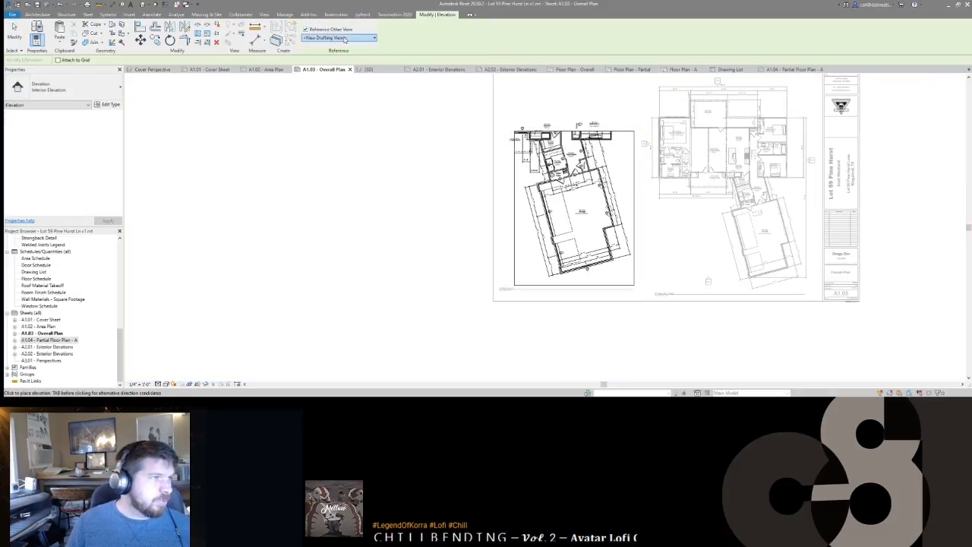
{"action": "left_click", "coordinate": [345, 40]}
{"action": "left_click", "coordinate": [338, 90]}
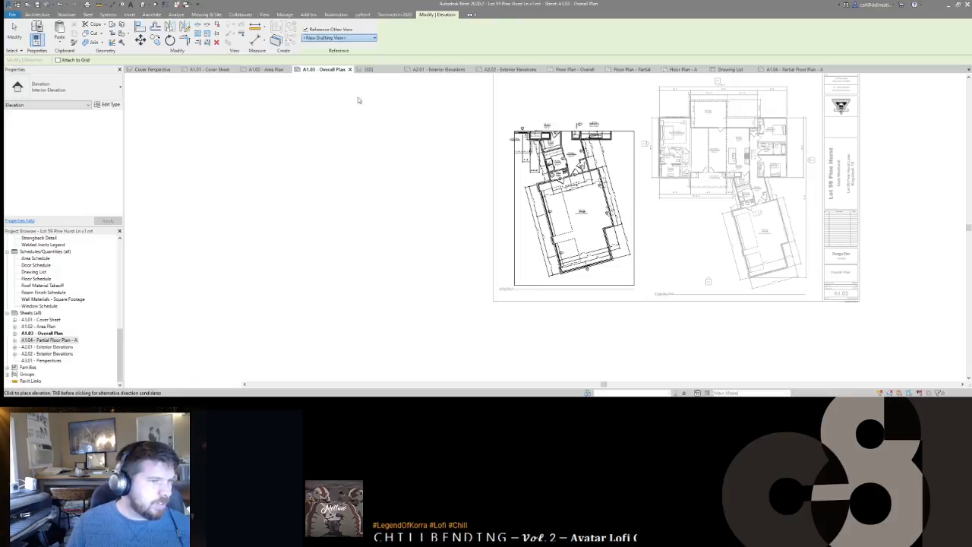
{"action": "scroll", "coordinate": [585, 278], "scroll_direction": "up", "scroll_amount": 4}
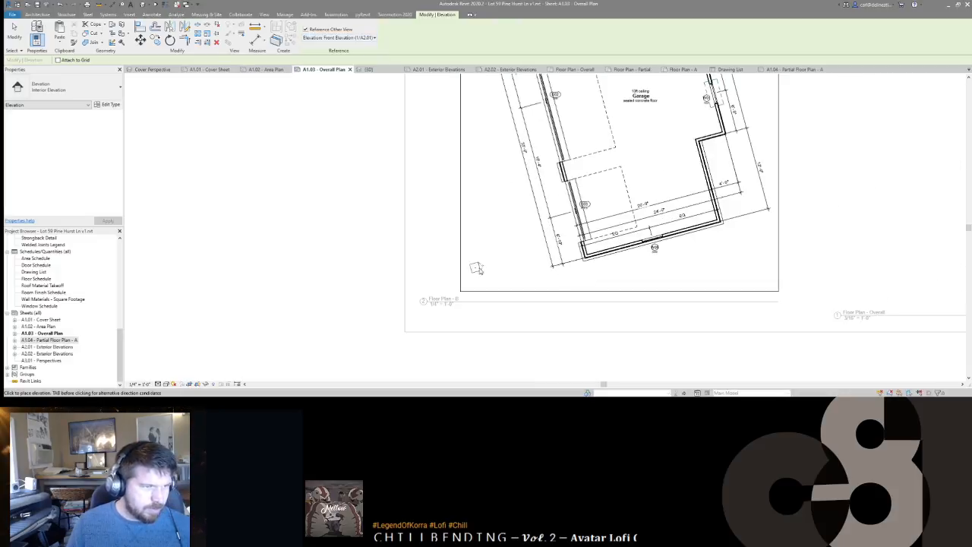
{"action": "scroll", "coordinate": [481, 211], "scroll_direction": "down", "scroll_amount": 4}
{"action": "middle_click_drag", "start_coordinate": [488, 219], "coordinate": [495, 242]}
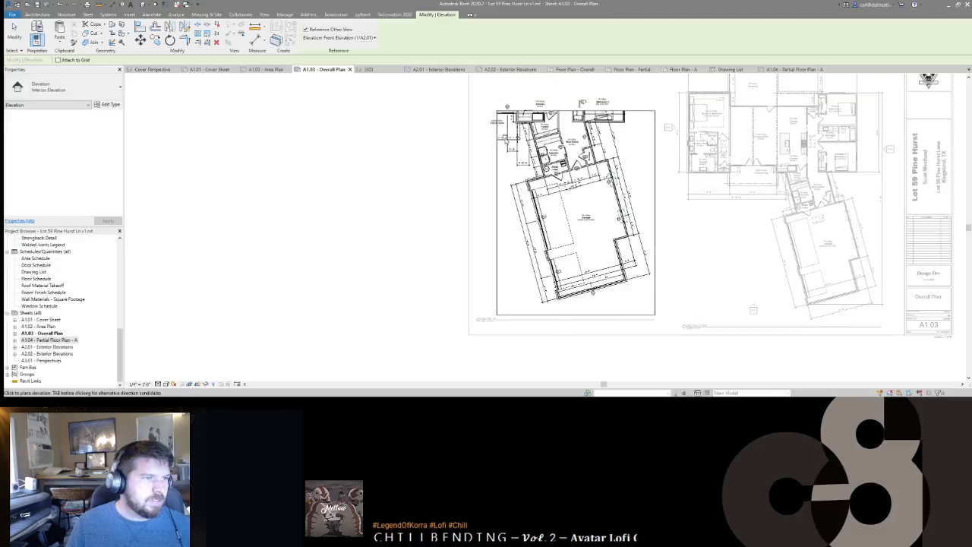
{"action": "scroll", "coordinate": [502, 147], "scroll_direction": "up", "scroll_amount": 4}
{"action": "left_click", "coordinate": [502, 148]}
Step: Move the new Front Elevation marker to sit just below the garage
{"action": "scroll", "coordinate": [505, 160], "scroll_direction": "down", "scroll_amount": 3}
{"action": "middle_click_drag", "start_coordinate": [544, 297], "coordinate": [530, 195]}
{"action": "left_click_drag", "start_coordinate": [529, 194], "coordinate": [580, 261]}
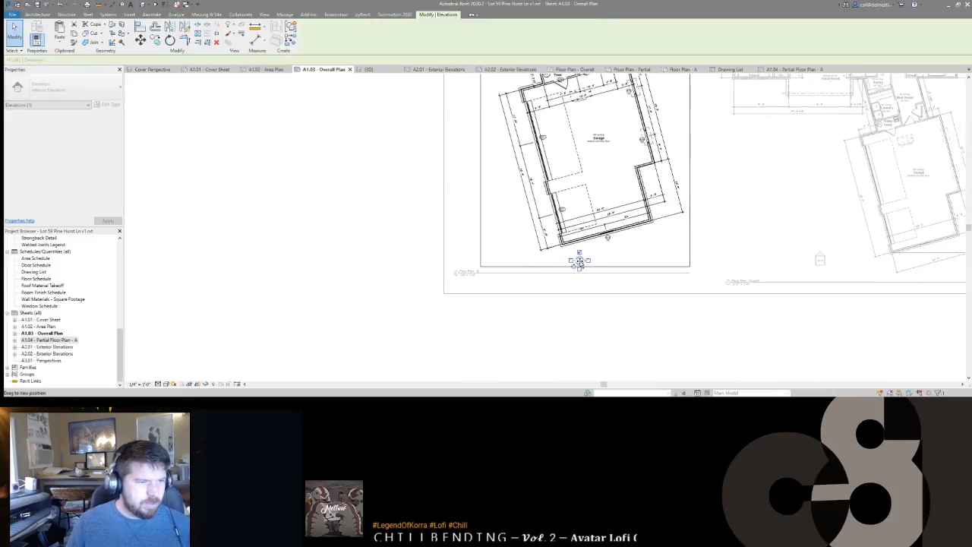
{"action": "scroll", "coordinate": [579, 259], "scroll_direction": "up", "scroll_amount": 3}
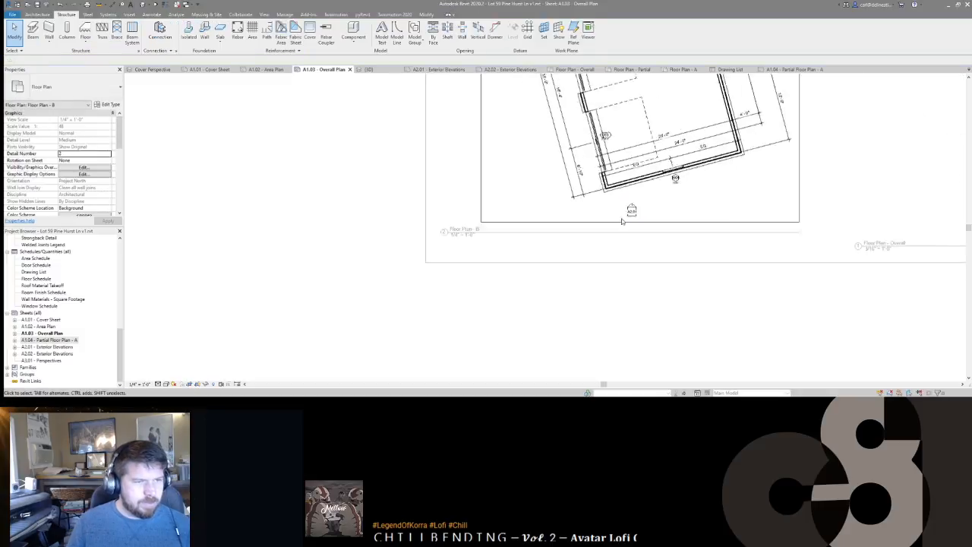
{"action": "left_click_drag", "start_coordinate": [633, 213], "coordinate": [634, 249]}
{"action": "scroll", "coordinate": [588, 270], "scroll_direction": "down", "scroll_amount": 6}
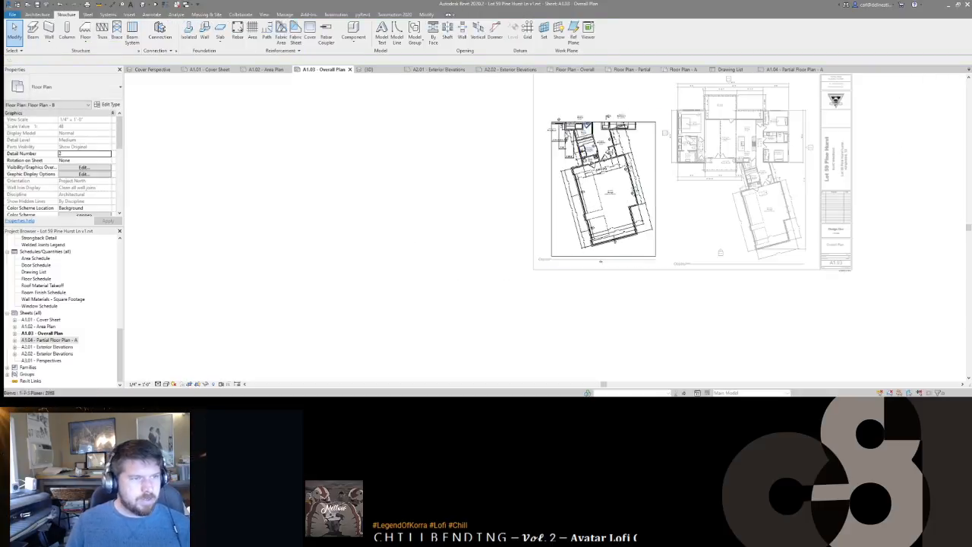
{"action": "scroll", "coordinate": [600, 262], "scroll_direction": "up", "scroll_amount": 5}
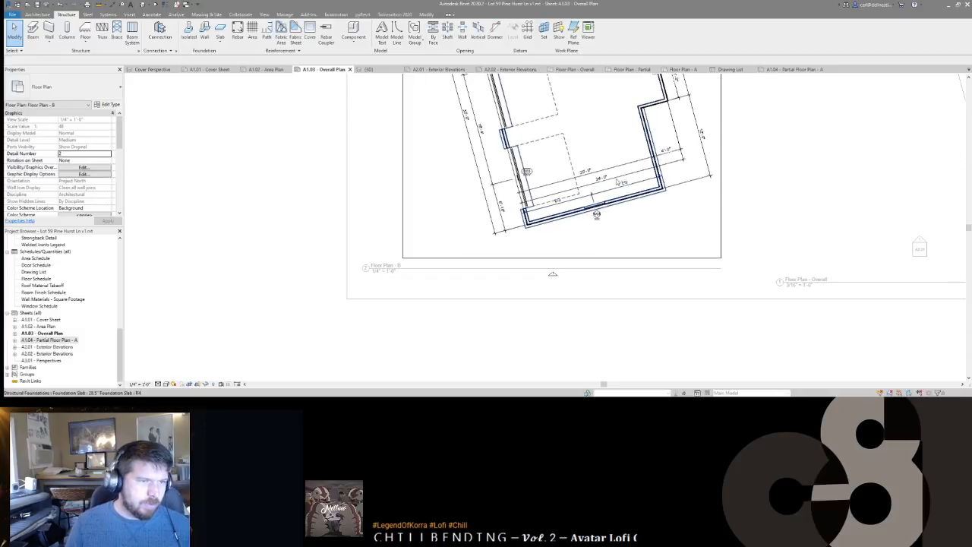
Step: Move the bottom-wall dimensions and the EQ dimension down outside the plan
{"action": "left_click", "coordinate": [613, 171]}
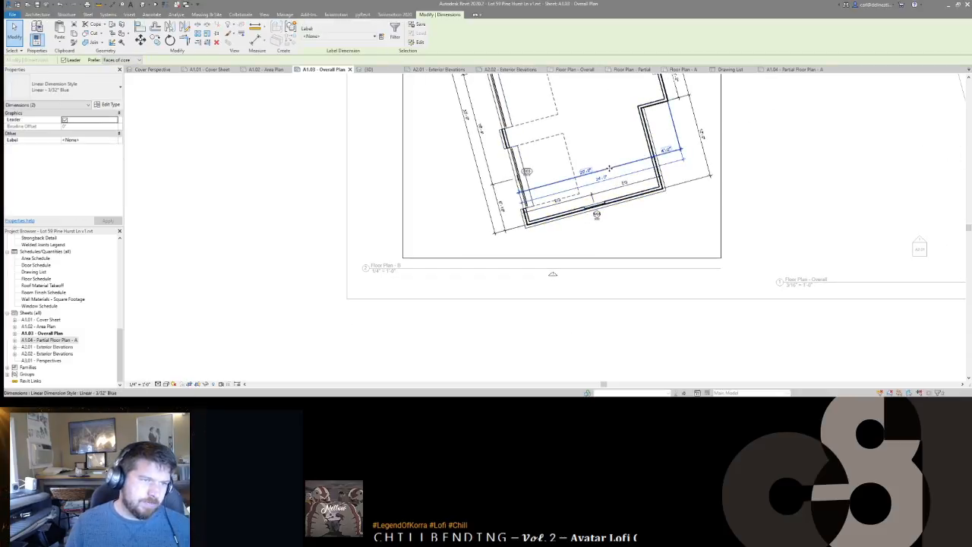
{"action": "left_click_drag", "start_coordinate": [610, 169], "coordinate": [616, 228]}
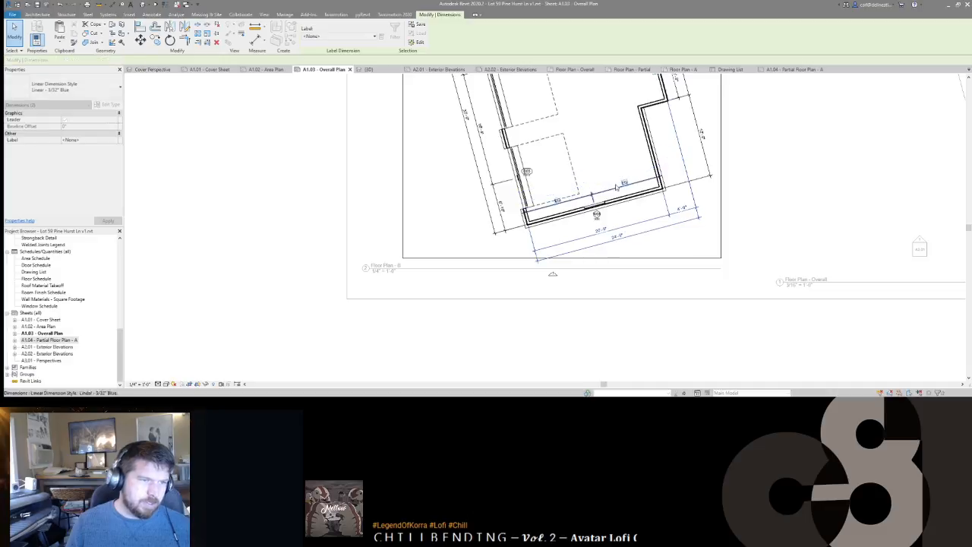
{"action": "left_click", "coordinate": [615, 191]}
{"action": "left_click_drag", "start_coordinate": [616, 189], "coordinate": [615, 222]}
{"action": "left_click", "coordinate": [562, 283]}
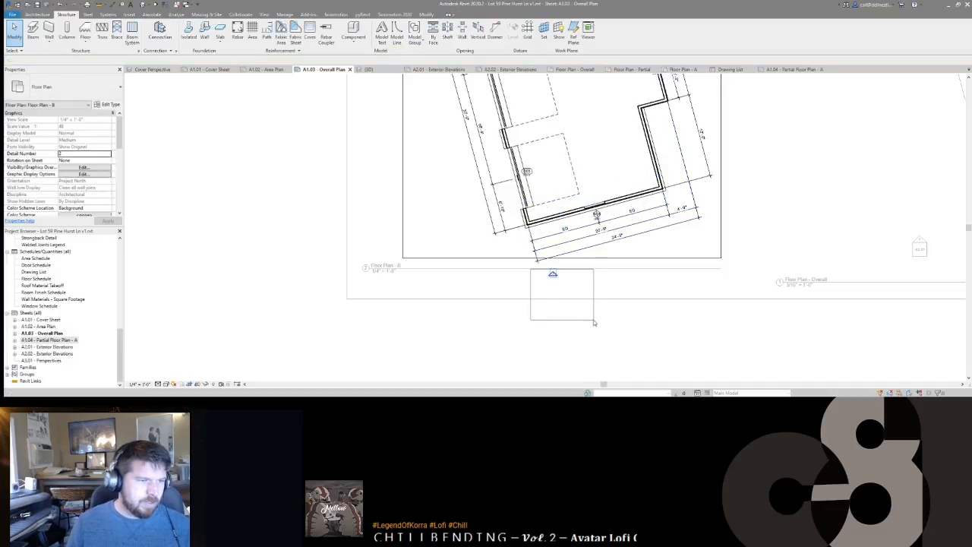
Step: Select the Front Elevation marker under the plan, separating it from the crop boundary
{"action": "left_click", "coordinate": [553, 275]}
{"action": "left_click", "coordinate": [554, 282]}
{"action": "left_click", "coordinate": [548, 258]}
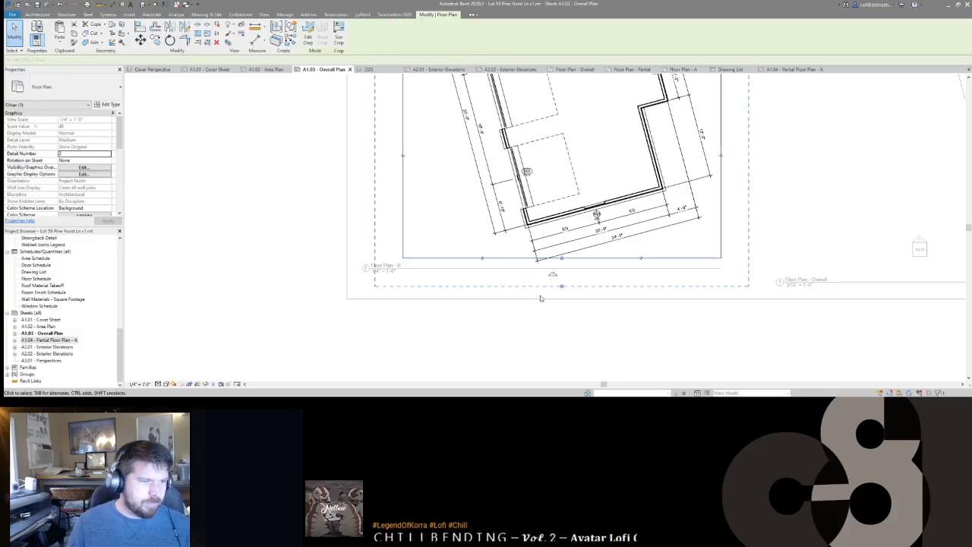
{"action": "mouse_move", "coordinate": [569, 284]}
{"action": "left_mouse_down"}
{"action": "mouse_move", "coordinate": [577, 291]}
{"action": "mouse_move", "coordinate": [599, 261]}
{"action": "mouse_move", "coordinate": [627, 255]}
{"action": "mouse_move", "coordinate": [623, 247]}
{"action": "left_mouse_up"}
{"action": "scroll", "coordinate": [607, 265], "scroll_direction": "up", "scroll_amount": 3}
Step: Move the garage wall's window tag above the wall opening
{"action": "left_click", "coordinate": [628, 273]}
{"action": "key", "text": "Escape"}
{"action": "scroll", "coordinate": [687, 258], "scroll_direction": "down", "scroll_amount": 1}
{"action": "middle_click_drag", "start_coordinate": [688, 258], "coordinate": [464, 248]}
{"action": "scroll", "coordinate": [466, 247], "scroll_direction": "down", "scroll_amount": 3}
{"action": "scroll", "coordinate": [452, 158], "scroll_direction": "up", "scroll_amount": 2}
{"action": "middle_click_drag", "start_coordinate": [404, 241], "coordinate": [569, 276]}
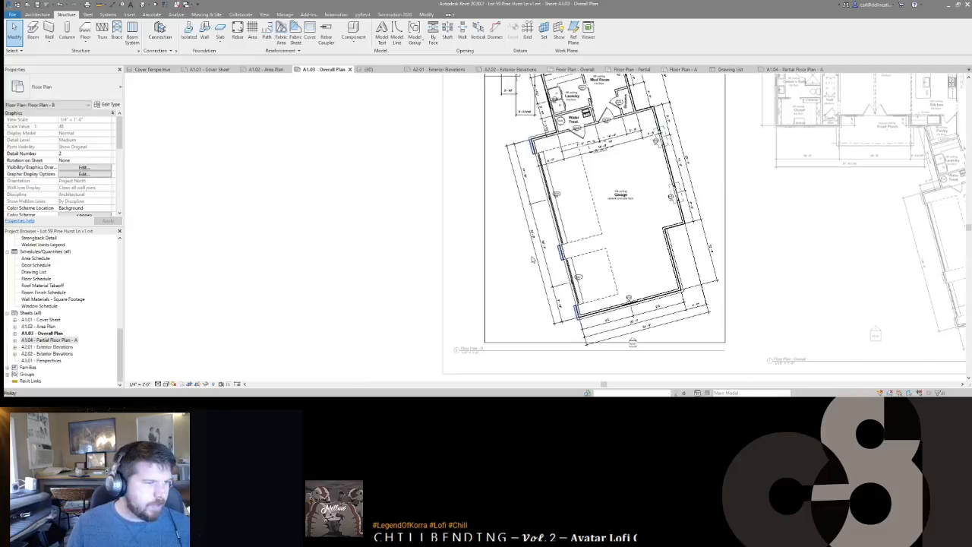
{"action": "scroll", "coordinate": [569, 276], "scroll_direction": "up", "scroll_amount": 2}
Step: Check the garage's left-side dimension, then pan back to the Kitchen and Bedroom 3
{"action": "left_click", "coordinate": [519, 206]}
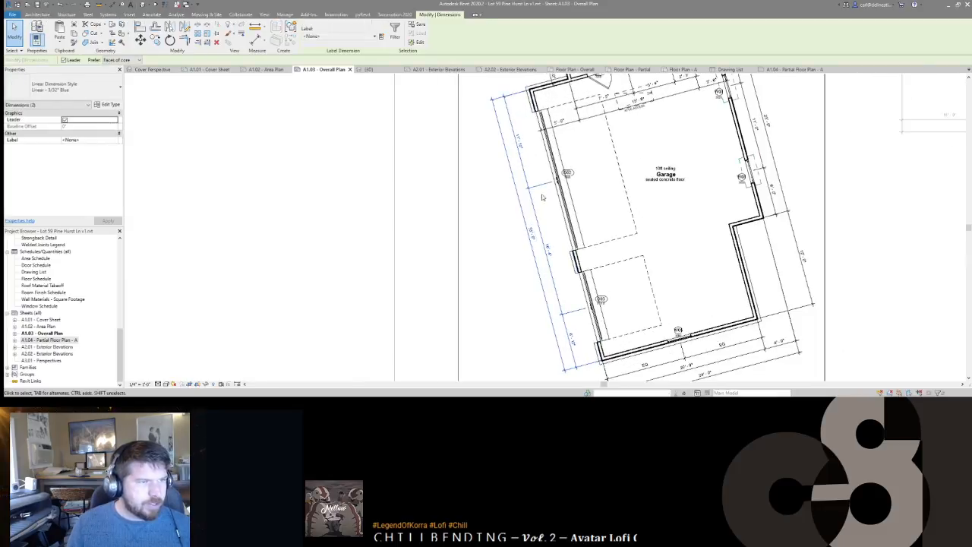
{"action": "key", "text": "Escape"}
{"action": "middle_click_drag", "start_coordinate": [588, 194], "coordinate": [555, 269]}
{"action": "scroll", "coordinate": [555, 269], "scroll_direction": "down", "scroll_amount": 1}
{"action": "middle_click_drag", "start_coordinate": [702, 321], "coordinate": [668, 271]}
{"action": "scroll", "coordinate": [668, 270], "scroll_direction": "up", "scroll_amount": 2}
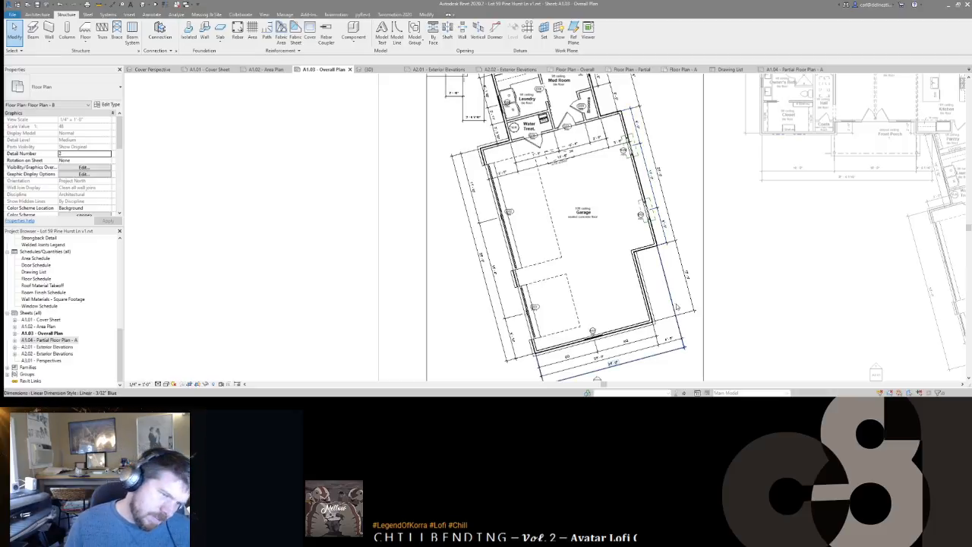
{"action": "scroll", "coordinate": [613, 269], "scroll_direction": "up", "scroll_amount": 3}
{"action": "middle_click_drag", "start_coordinate": [613, 268], "coordinate": [708, 274]}
{"action": "scroll", "coordinate": [707, 274], "scroll_direction": "down", "scroll_amount": 1}
{"action": "middle_click_drag", "start_coordinate": [533, 254], "coordinate": [649, 280]}
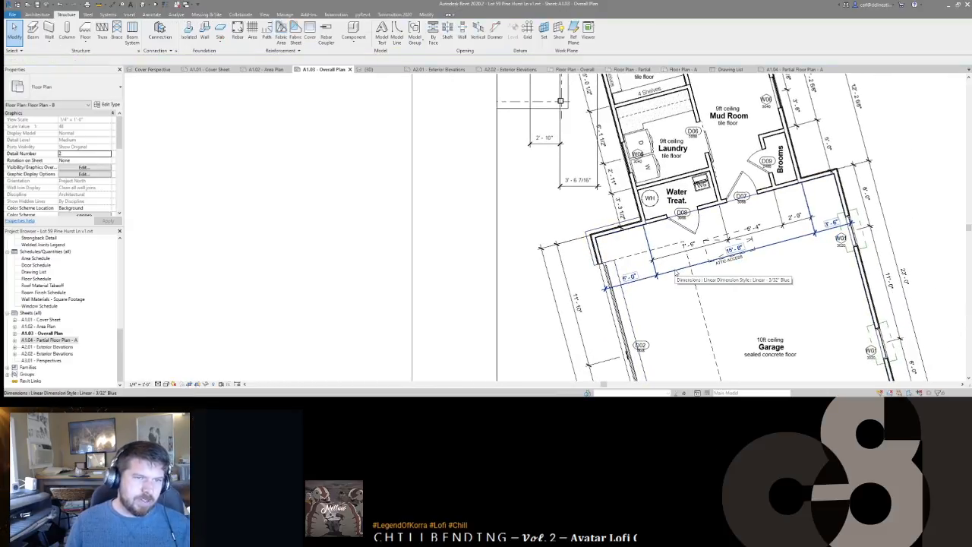
{"action": "scroll", "coordinate": [676, 273], "scroll_direction": "down", "scroll_amount": 2}
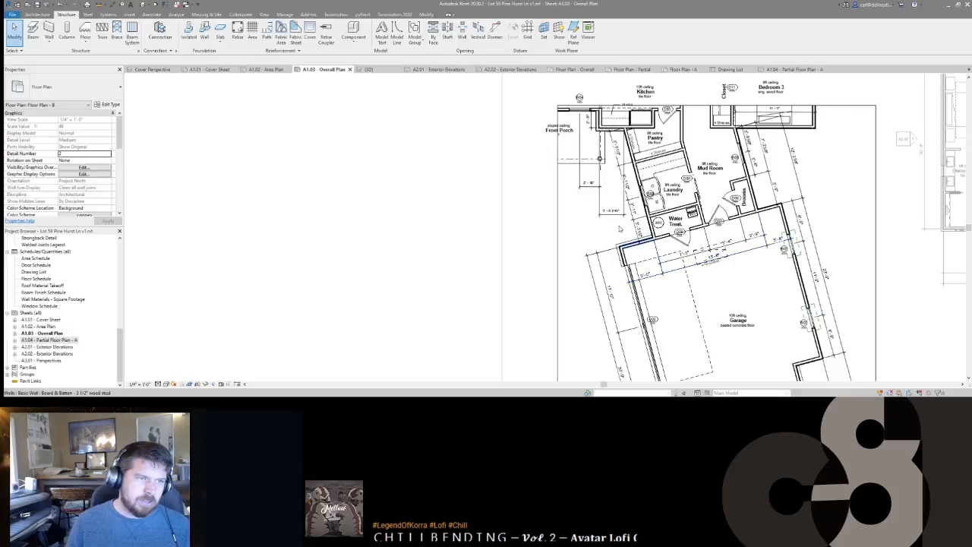
{"action": "scroll", "coordinate": [593, 227], "scroll_direction": "up", "scroll_amount": 2}
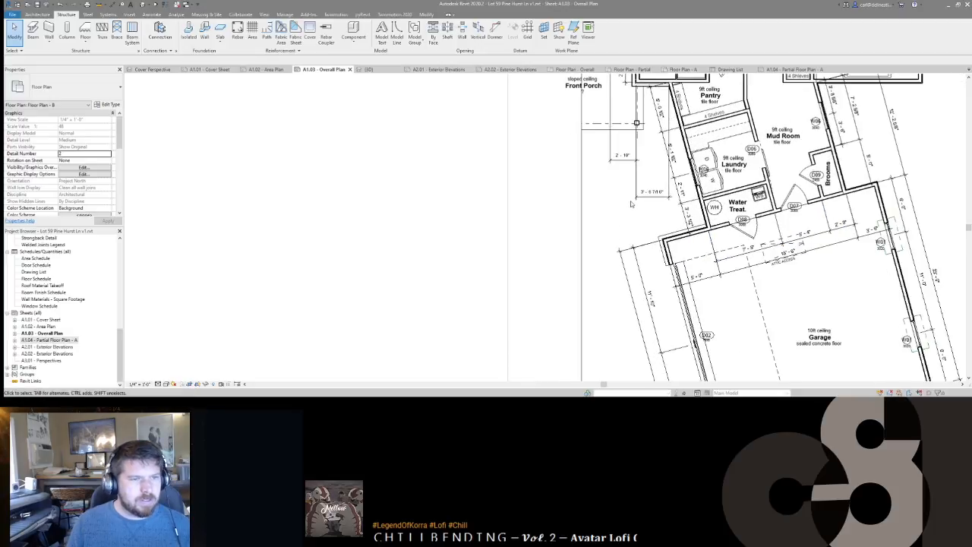
{"action": "middle_click_drag", "start_coordinate": [612, 160], "coordinate": [630, 202]}
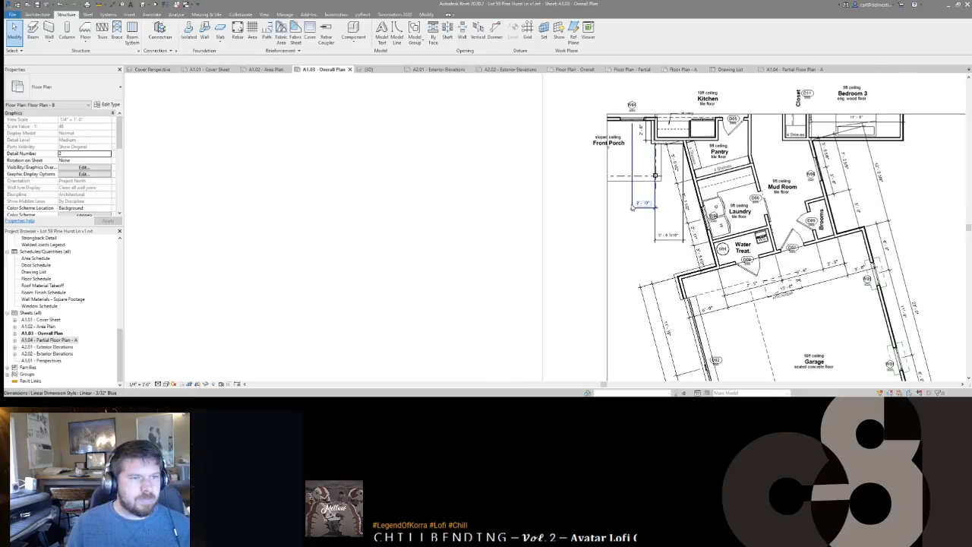
Step: Activate the floor plan viewport and delete the dimension beside the front porch
{"action": "left_click", "coordinate": [655, 223]}
{"action": "left_click", "coordinate": [643, 215], "text": "ctrl"}
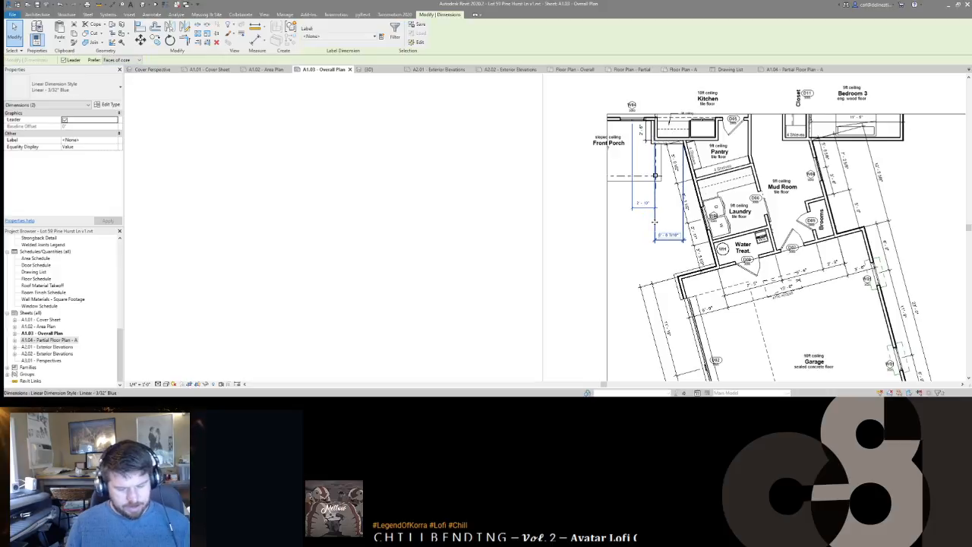
{"action": "scroll", "coordinate": [645, 206], "scroll_direction": "down", "scroll_amount": 2}
{"action": "scroll", "coordinate": [648, 199], "scroll_direction": "up", "scroll_amount": 2}
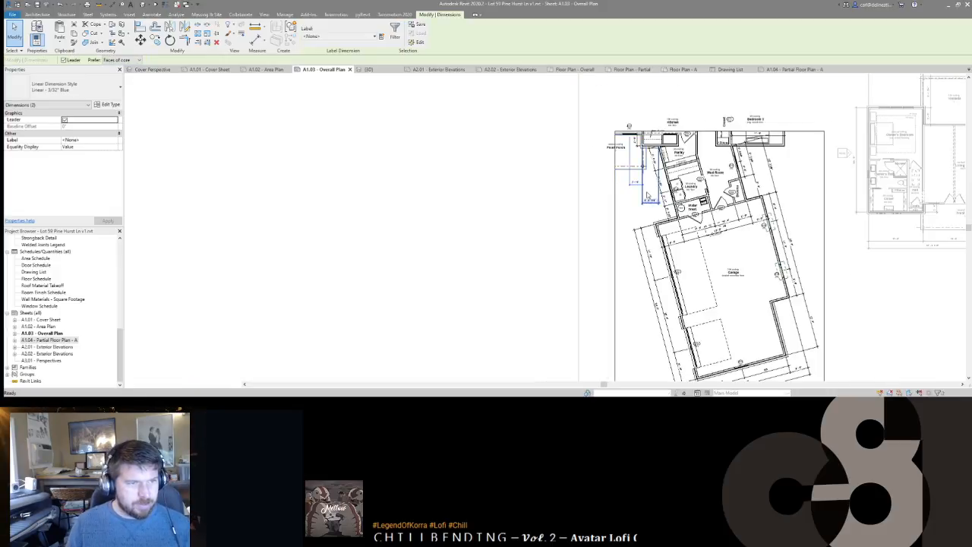
{"action": "key", "text": "Escape"}
{"action": "double_click", "coordinate": [647, 186]}
{"action": "scroll", "coordinate": [639, 140], "scroll_direction": "up", "scroll_amount": 1}
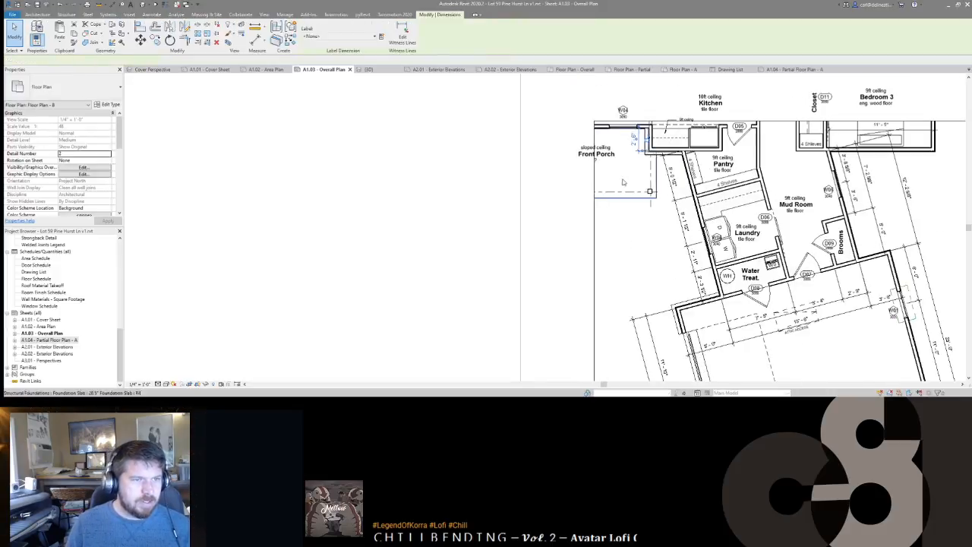
{"action": "left_click", "coordinate": [640, 139]}
{"action": "key", "text": "Delete"}
Step: Reattach the 16'-4 1/2" dimension's witness line to the wall corner
{"action": "middle_click_drag", "start_coordinate": [659, 253], "coordinate": [657, 214]}
{"action": "scroll", "coordinate": [712, 195], "scroll_direction": "down", "scroll_amount": 1}
{"action": "middle_click_drag", "start_coordinate": [674, 266], "coordinate": [698, 286]}
{"action": "left_click", "coordinate": [697, 241]}
{"action": "key", "text": "e"}
{"action": "key", "text": "w"}
{"action": "scroll", "coordinate": [725, 168], "scroll_direction": "up", "scroll_amount": 10}
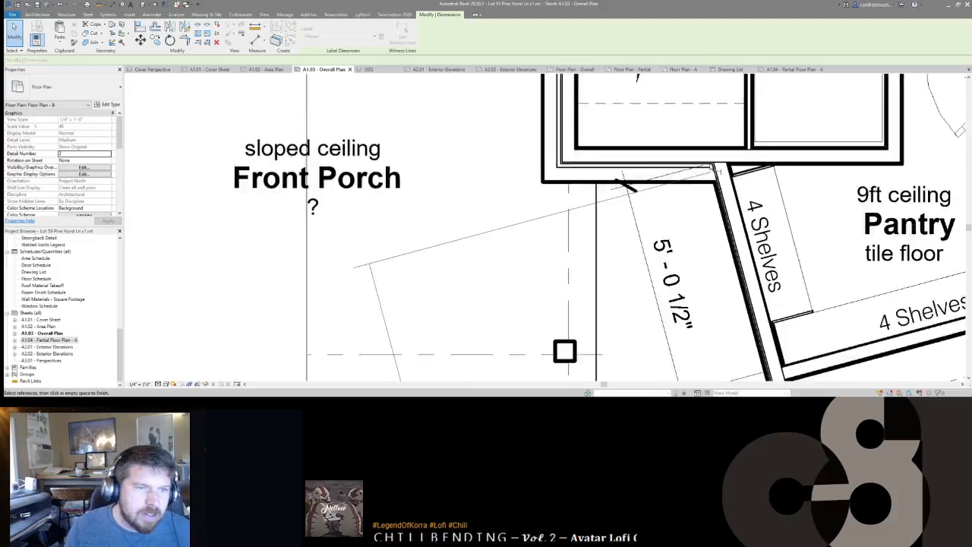
{"action": "left_click", "coordinate": [719, 165]}
{"action": "scroll", "coordinate": [719, 164], "scroll_direction": "down", "scroll_amount": 10}
{"action": "left_click", "coordinate": [687, 293]}
{"action": "middle_click_drag", "start_coordinate": [686, 292], "coordinate": [671, 259]}
{"action": "left_click", "coordinate": [671, 259]}
Step: Move the inner dimension string further out from the wall
{"action": "left_click", "coordinate": [704, 226]}
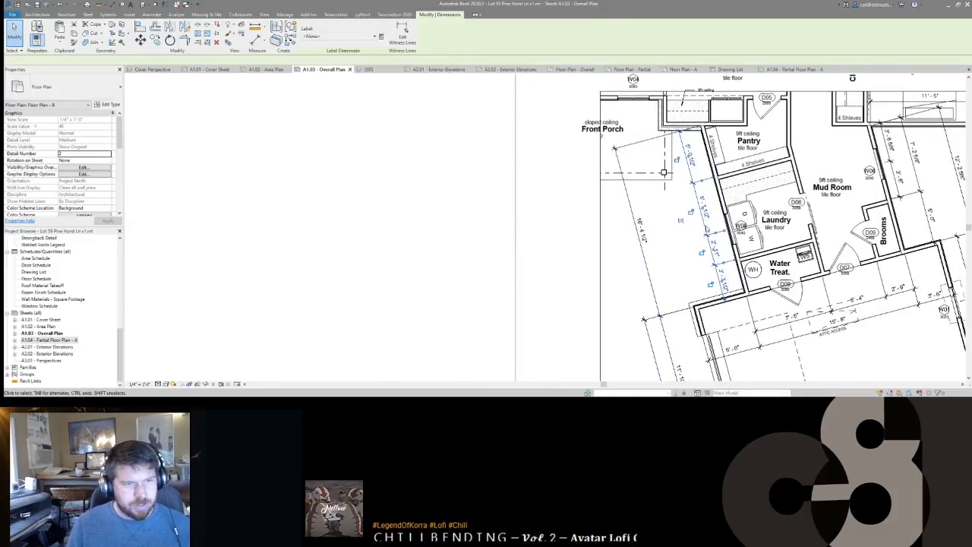
{"action": "left_click_drag", "start_coordinate": [704, 226], "coordinate": [658, 234]}
{"action": "left_click", "coordinate": [694, 244]}
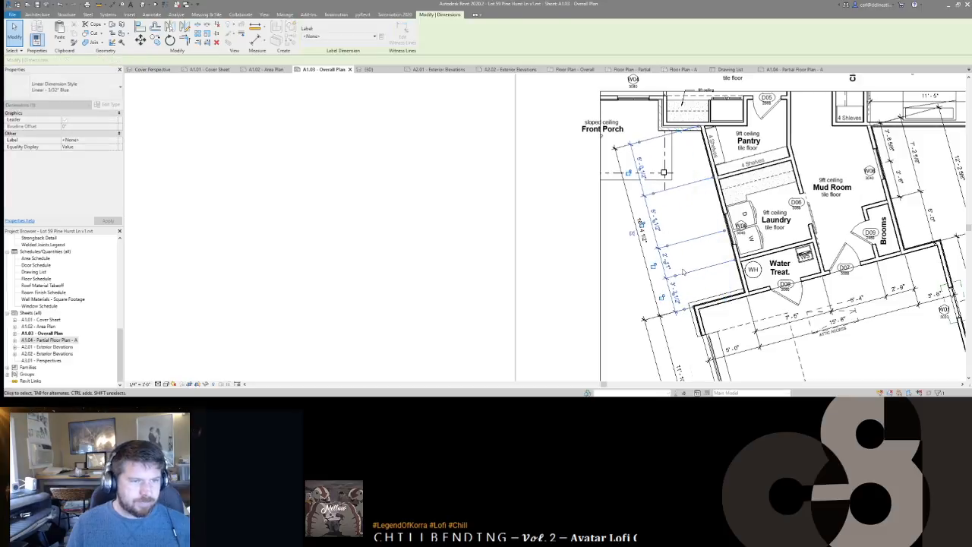
{"action": "left_click", "coordinate": [693, 242]}
{"action": "left_click", "coordinate": [680, 269]}
{"action": "middle_click_drag", "start_coordinate": [695, 237], "coordinate": [699, 222]}
{"action": "scroll", "coordinate": [699, 222], "scroll_direction": "down", "scroll_amount": 3}
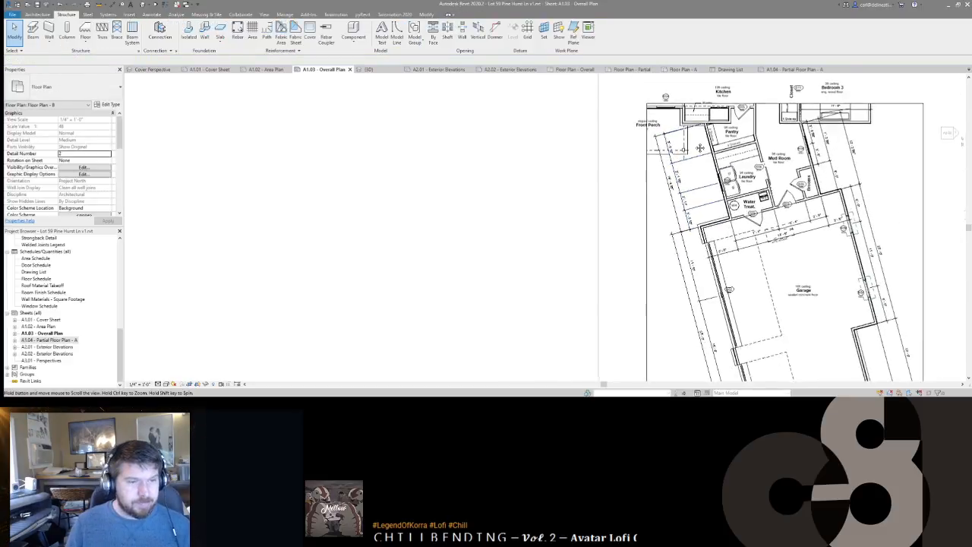
{"action": "scroll", "coordinate": [695, 205], "scroll_direction": "up", "scroll_amount": 4}
{"action": "scroll", "coordinate": [695, 205], "scroll_direction": "down", "scroll_amount": 3}
{"action": "scroll", "coordinate": [696, 207], "scroll_direction": "up", "scroll_amount": 2}
{"action": "scroll", "coordinate": [695, 206], "scroll_direction": "up", "scroll_amount": 1}
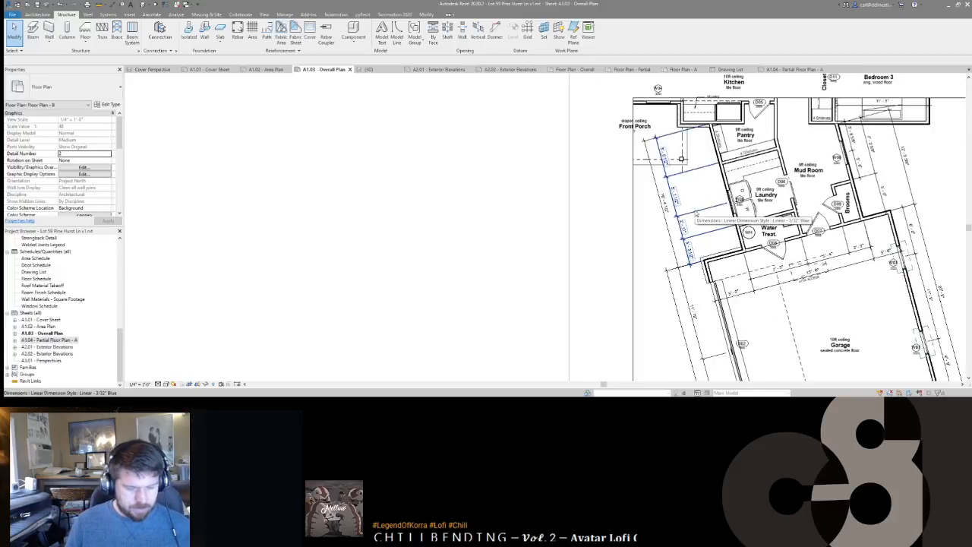
Step: Delete the extra witness line on the front porch dimension string and save the project
{"action": "left_click", "coordinate": [695, 214]}
{"action": "right_click", "coordinate": [696, 214]}
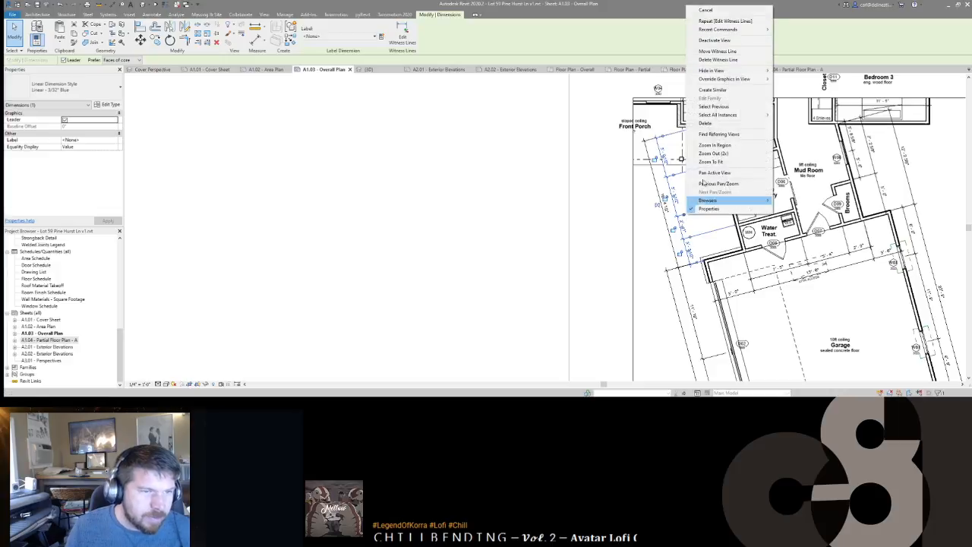
{"action": "left_click", "coordinate": [706, 60]}
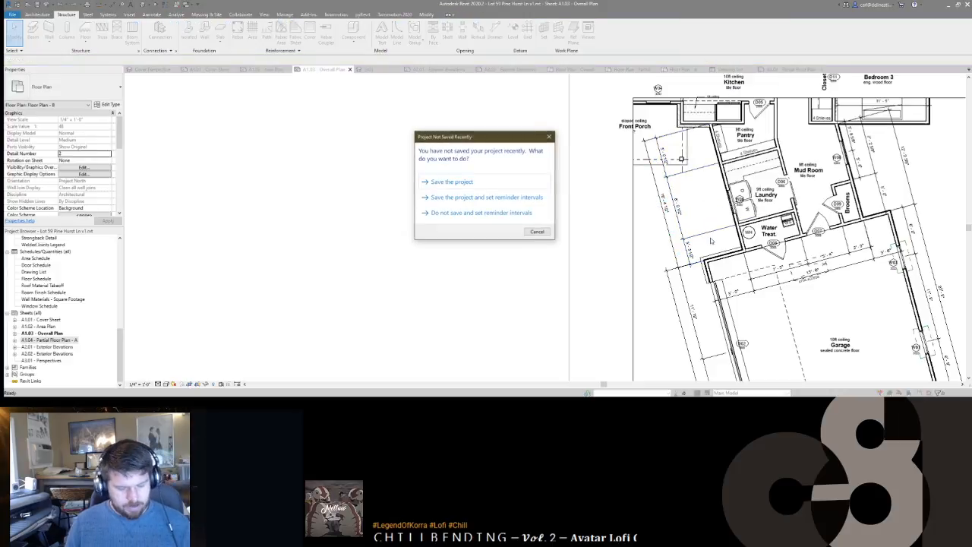
{"action": "left_click", "coordinate": [479, 183]}
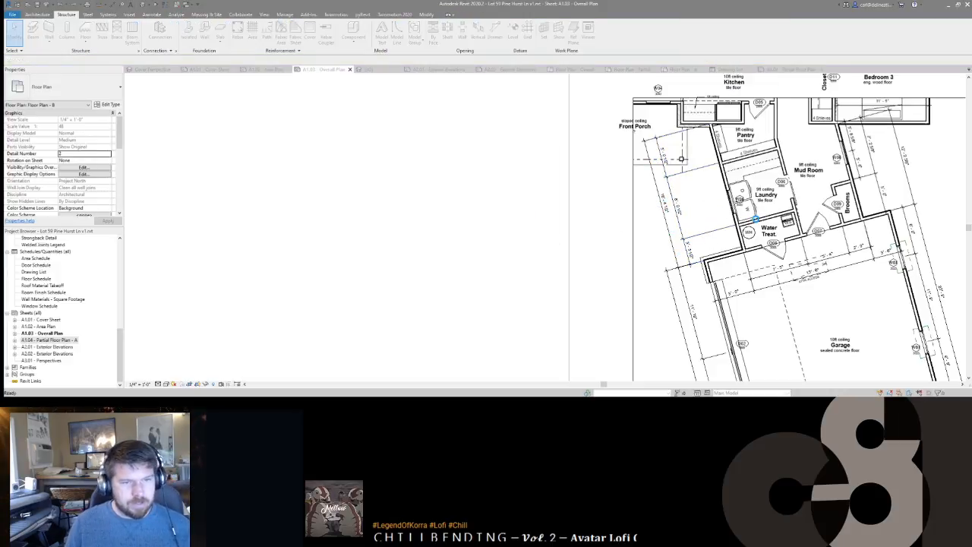
{"action": "scroll", "coordinate": [753, 217], "scroll_direction": "up", "scroll_amount": 3}
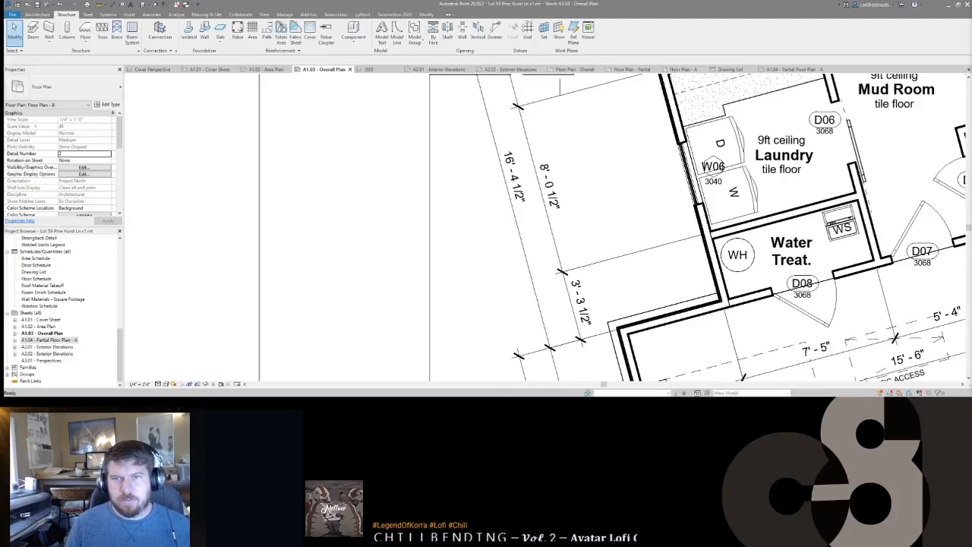
{"action": "scroll", "coordinate": [744, 230], "scroll_direction": "up", "scroll_amount": 2}
Step: Dimension the laundry window centreline with DI, shifting its witness line onto the interior wall
{"action": "key", "text": "d"}
{"action": "key", "text": "i"}
{"action": "scroll", "coordinate": [712, 255], "scroll_direction": "down", "scroll_amount": 2}
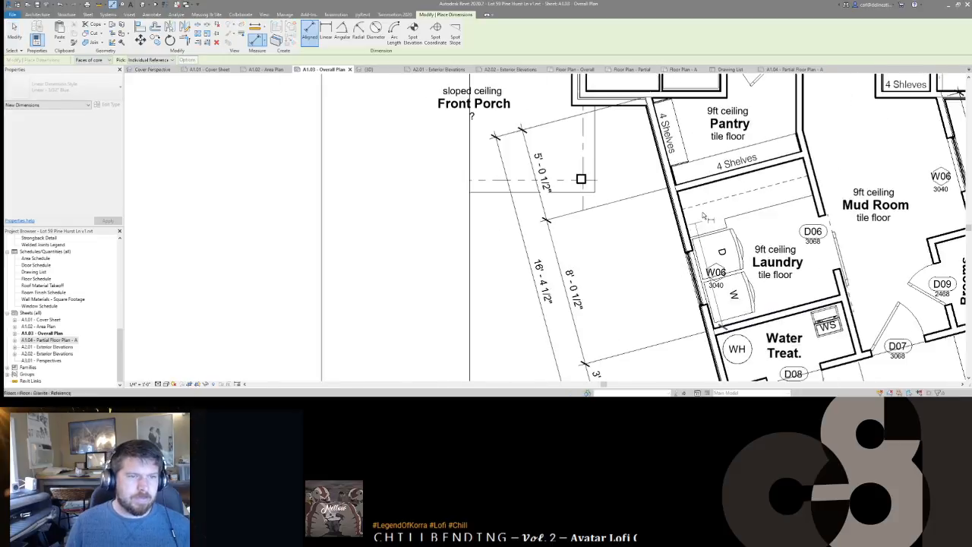
{"action": "left_click", "coordinate": [698, 284]}
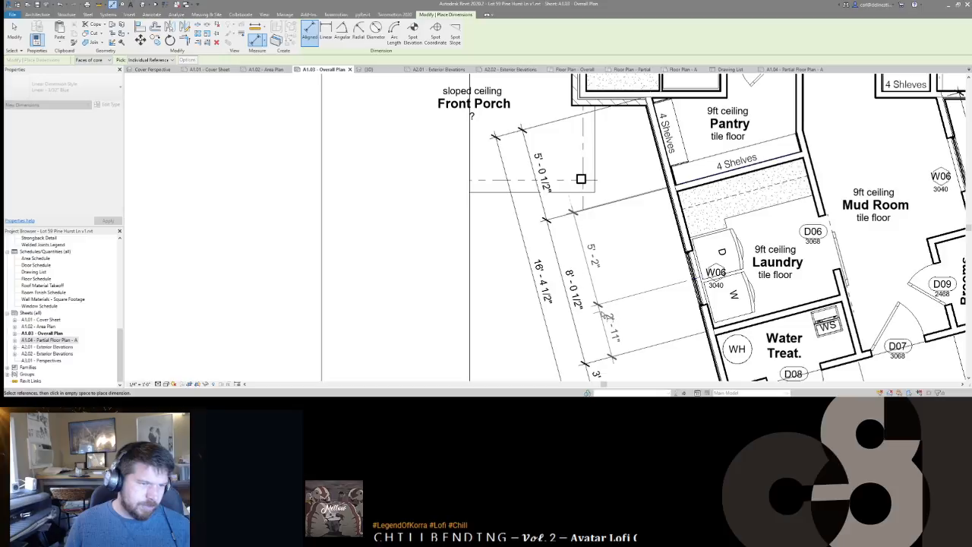
{"action": "scroll", "coordinate": [669, 213], "scroll_direction": "up", "scroll_amount": 4}
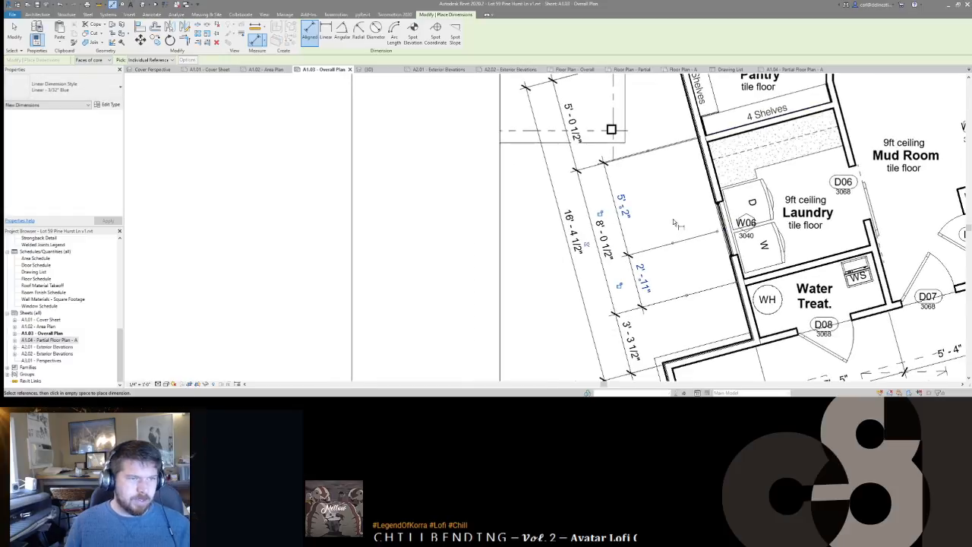
{"action": "key", "text": "Escape"}
{"action": "left_click", "coordinate": [632, 158]}
{"action": "left_click_drag", "start_coordinate": [650, 152], "coordinate": [787, 123]}
{"action": "scroll", "coordinate": [762, 252], "scroll_direction": "down", "scroll_amount": 4}
{"action": "key", "text": "Escape"}
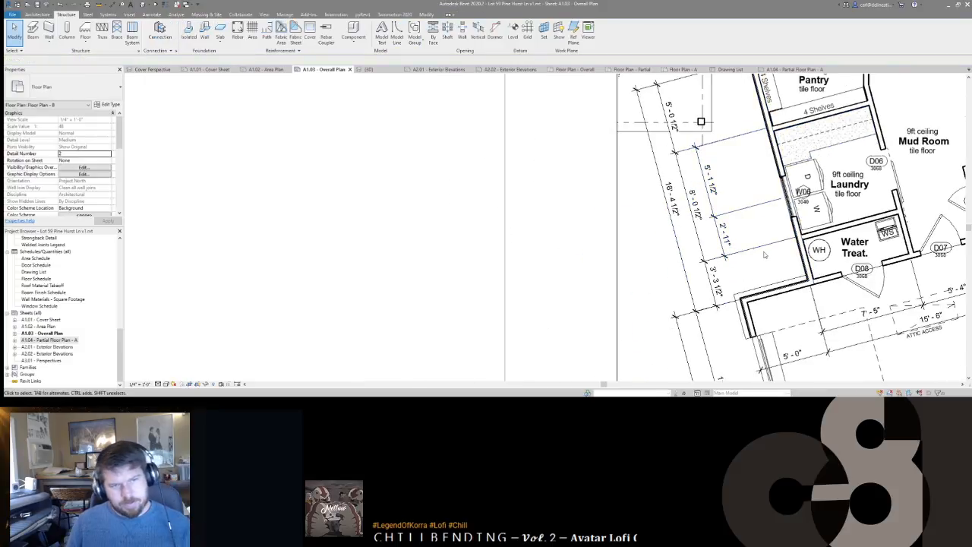
{"action": "scroll", "coordinate": [781, 168], "scroll_direction": "up", "scroll_amount": 1}
Step: Temporarily hide and then restore the Bedroom 3 dimension at the plan's top
{"action": "middle_click_drag", "start_coordinate": [781, 168], "coordinate": [726, 215]}
{"action": "scroll", "coordinate": [727, 214], "scroll_direction": "down", "scroll_amount": 4}
{"action": "middle_click_drag", "start_coordinate": [864, 213], "coordinate": [746, 191]}
{"action": "scroll", "coordinate": [766, 127], "scroll_direction": "up", "scroll_amount": 4}
{"action": "scroll", "coordinate": [766, 127], "scroll_direction": "down", "scroll_amount": 5}
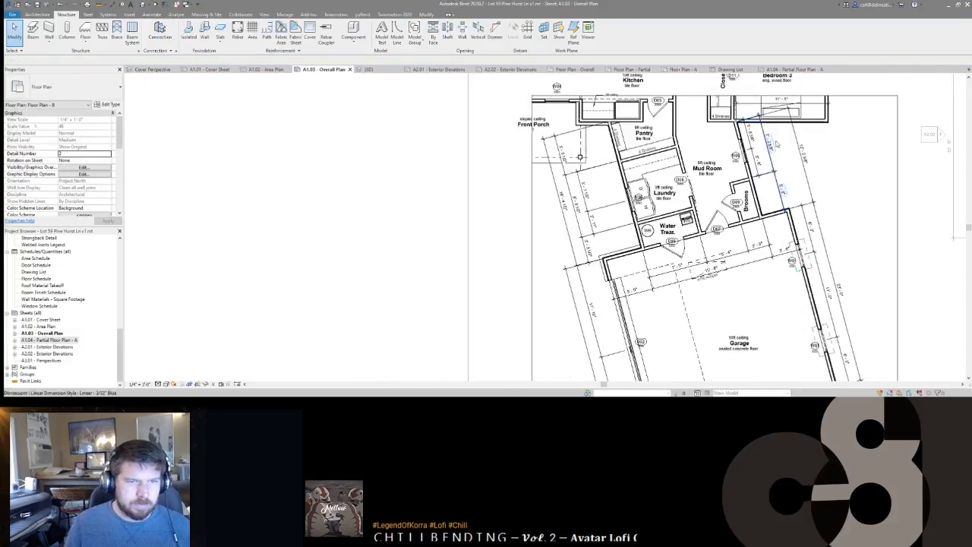
{"action": "middle_click_drag", "start_coordinate": [825, 191], "coordinate": [811, 239]}
{"action": "left_click", "coordinate": [791, 153]}
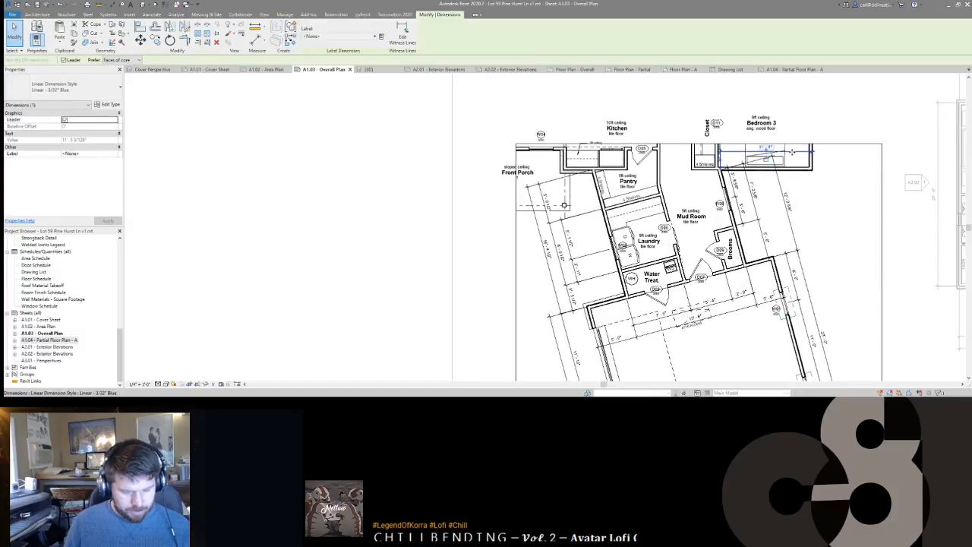
{"action": "key", "text": "h"}
{"action": "key", "text": "h"}
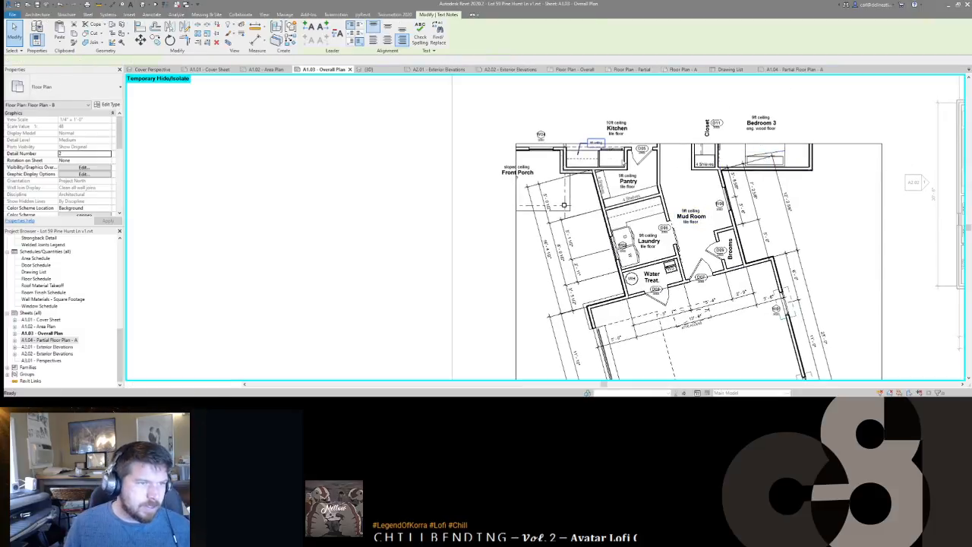
{"action": "key", "text": "h"}
{"action": "key", "text": "r"}
Step: Remove the Front Porch window tag, Kitchen and Bedroom 3 room tags, and closet door tags
{"action": "left_click", "coordinate": [542, 137]}
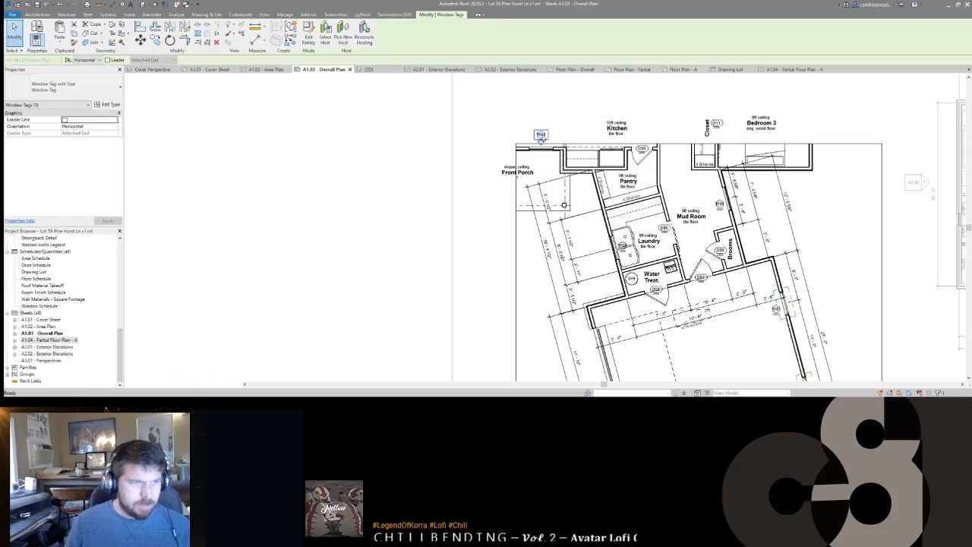
{"action": "key", "text": "Delete"}
{"action": "left_click", "coordinate": [617, 127]}
{"action": "left_click", "coordinate": [714, 124], "text": "ctrl"}
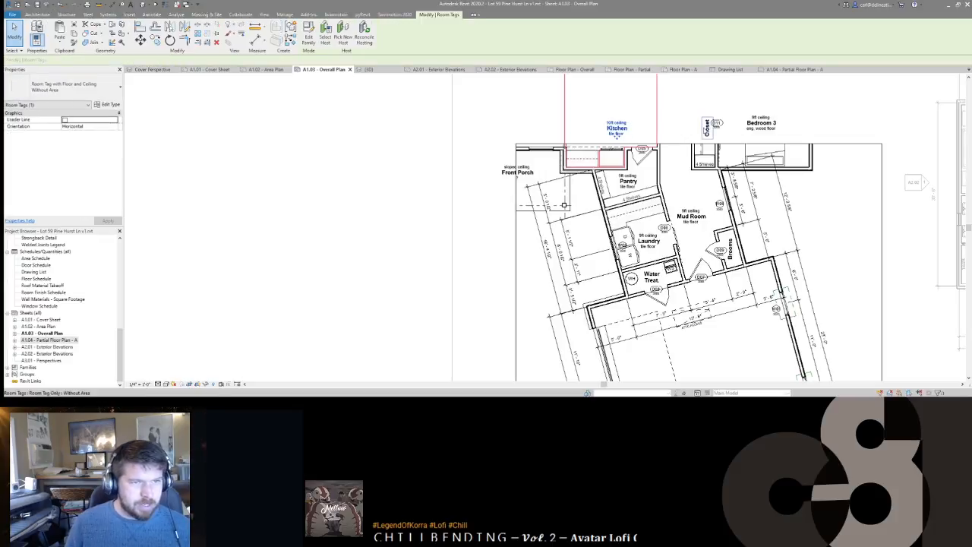
{"action": "left_click", "coordinate": [762, 123], "text": "ctrl"}
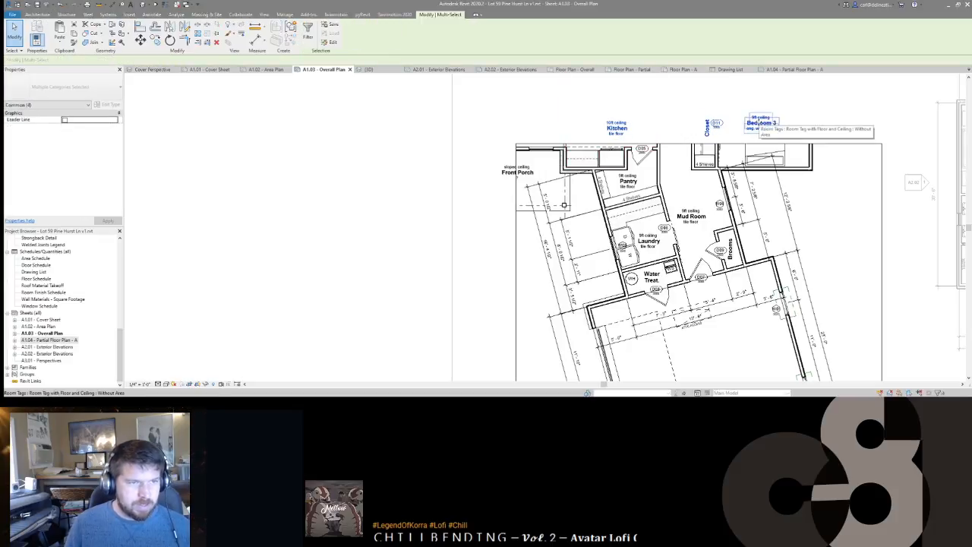
{"action": "key", "text": "Delete"}
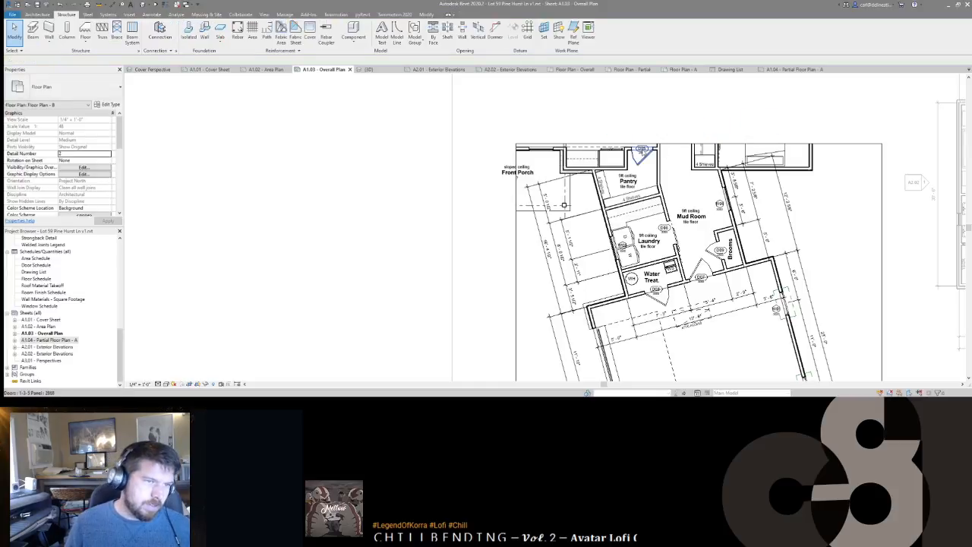
{"action": "left_click", "coordinate": [643, 150]}
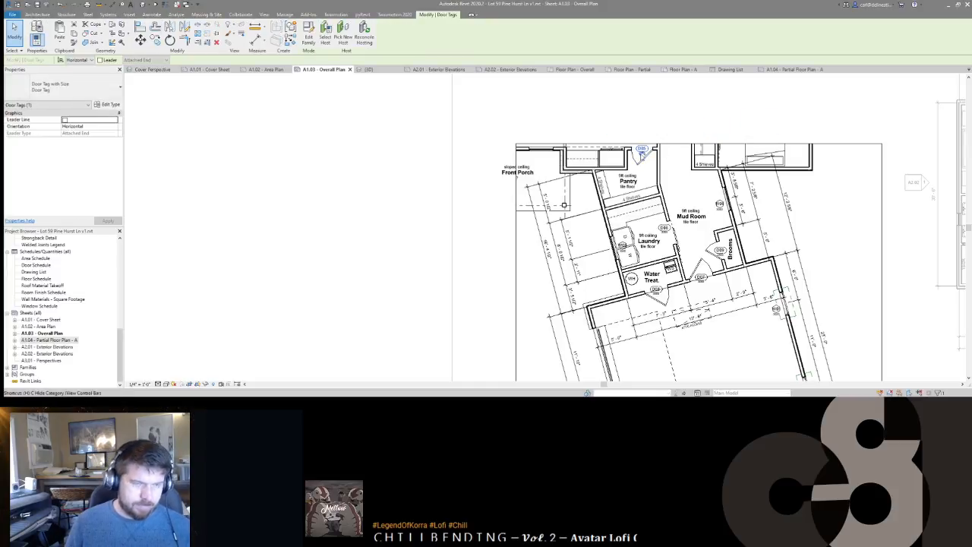
{"action": "key", "text": "Delete"}
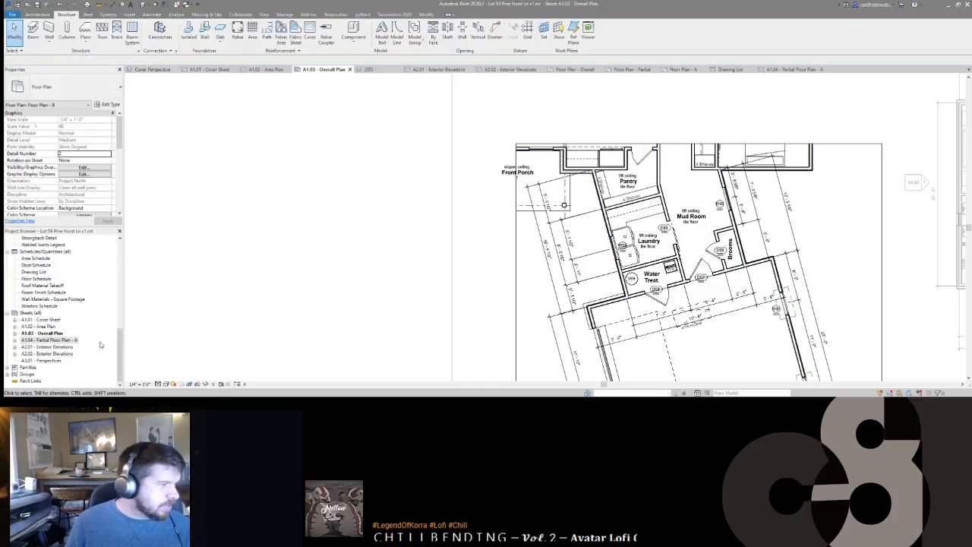
Step: Open sheet A1.04 - Partial Floor Plan - A from the Project Browser
{"action": "left_click", "coordinate": [52, 340]}
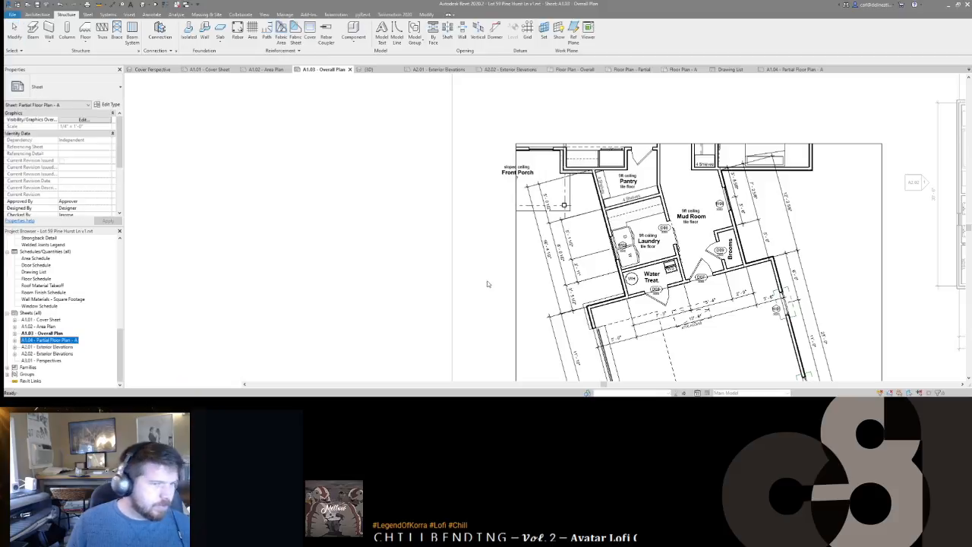
{"action": "double_click", "coordinate": [51, 340]}
{"action": "scroll", "coordinate": [587, 232], "scroll_direction": "up", "scroll_amount": 5}
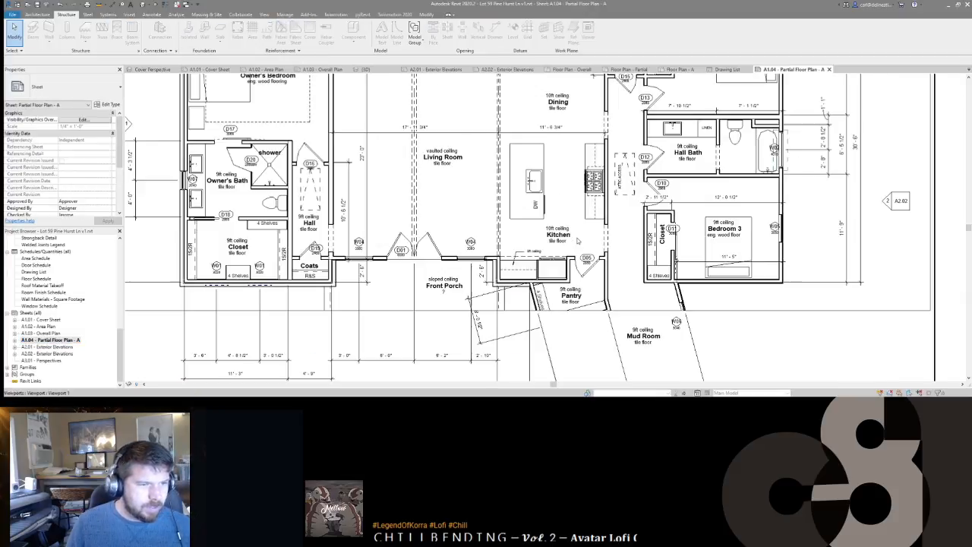
{"action": "scroll", "coordinate": [619, 245], "scroll_direction": "down", "scroll_amount": 3}
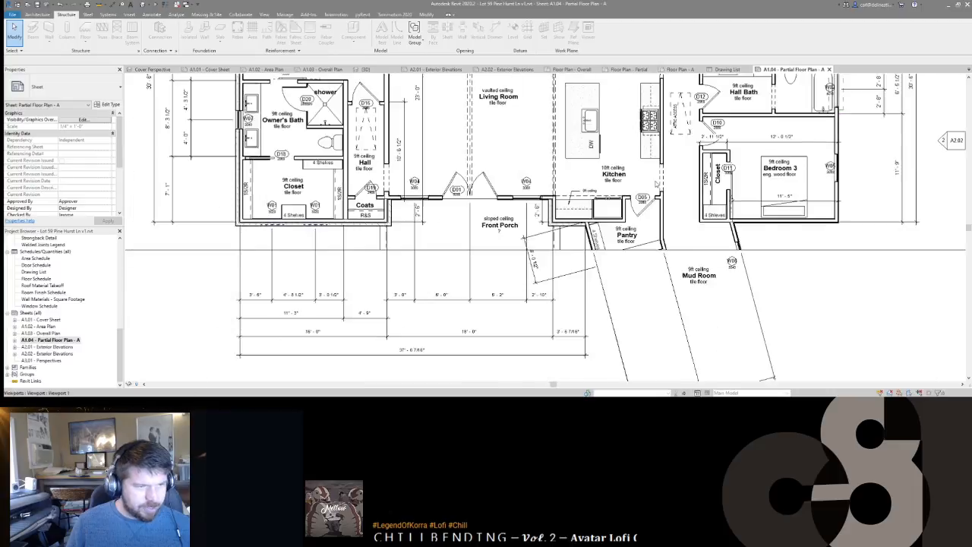
{"action": "left_click", "coordinate": [692, 306]}
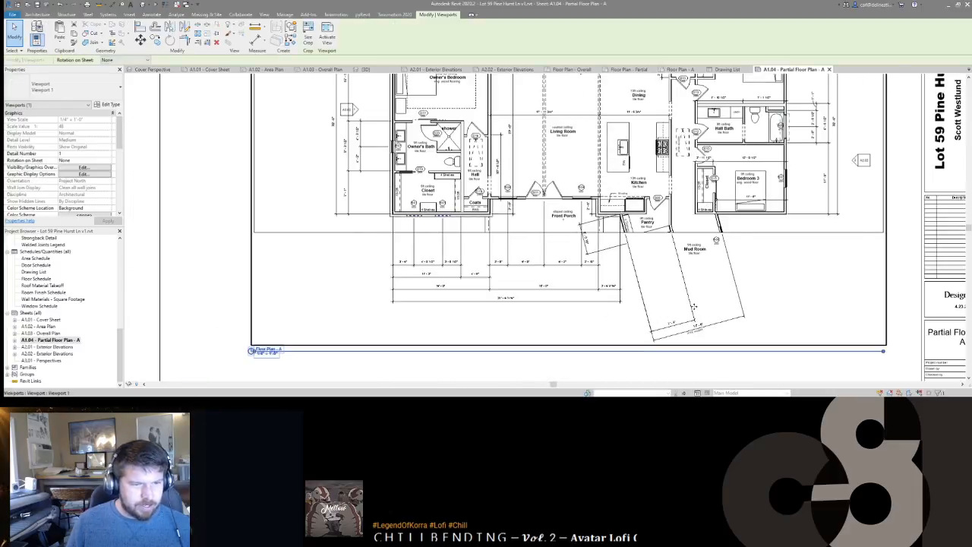
{"action": "key", "text": "Escape"}
{"action": "double_click", "coordinate": [767, 237]}
{"action": "left_click", "coordinate": [688, 305]}
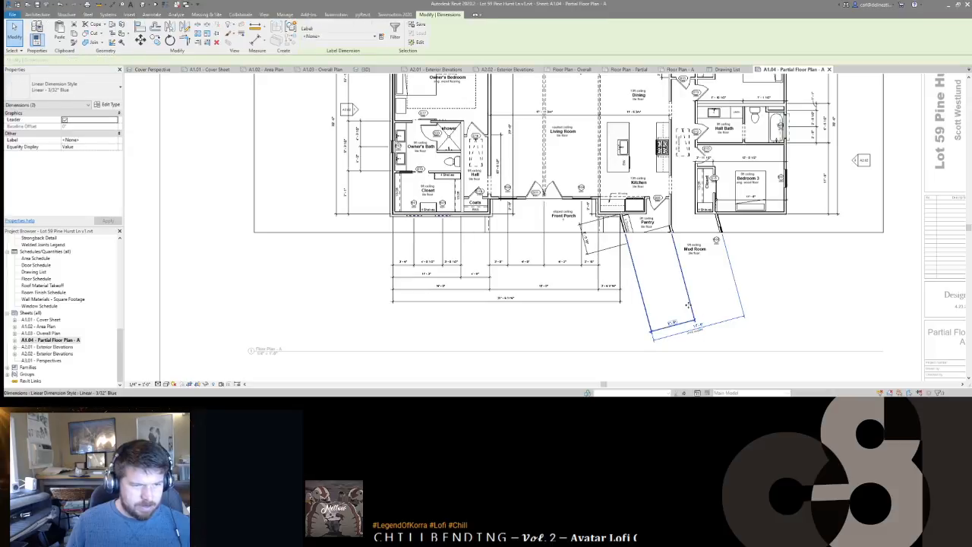
{"action": "scroll", "coordinate": [790, 281], "scroll_direction": "down", "scroll_amount": 2}
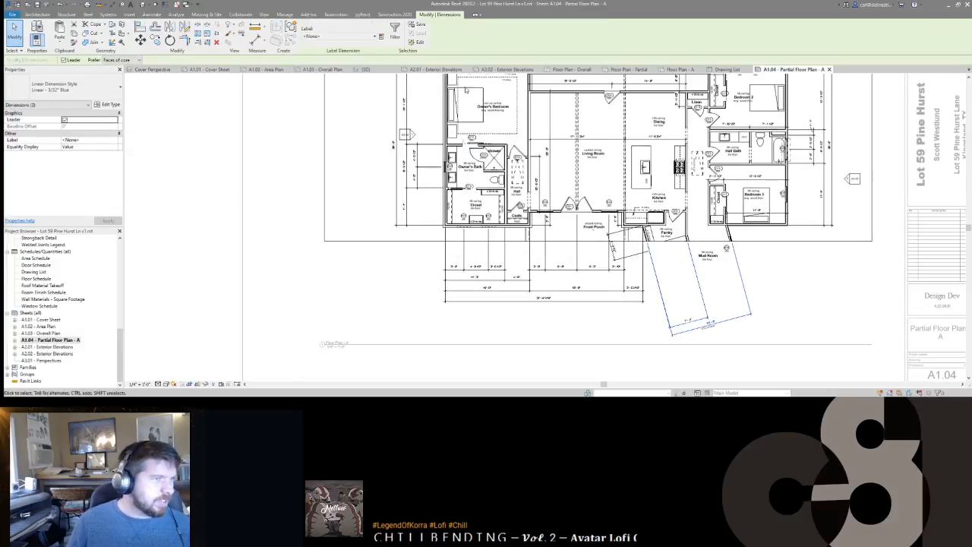
{"action": "left_click", "coordinate": [681, 70]}
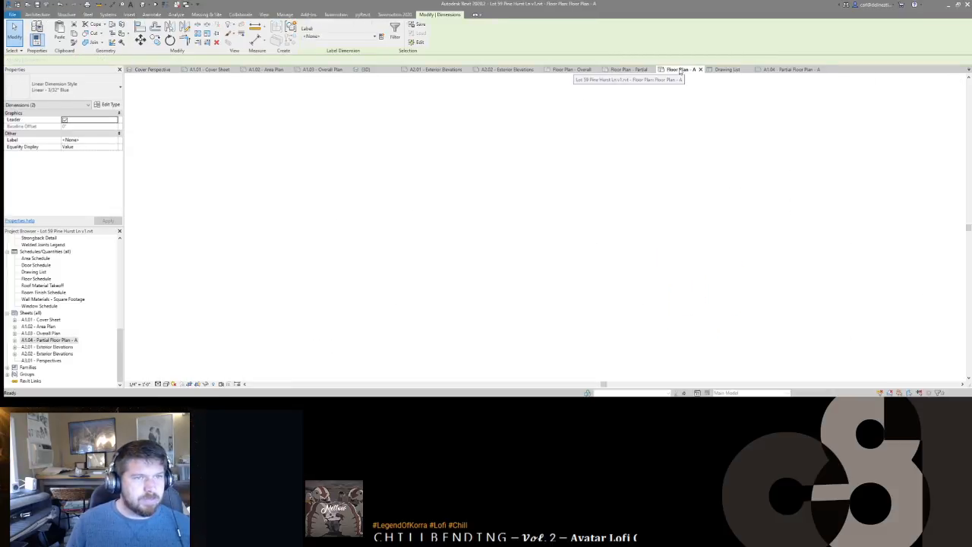
{"action": "left_click", "coordinate": [777, 71]}
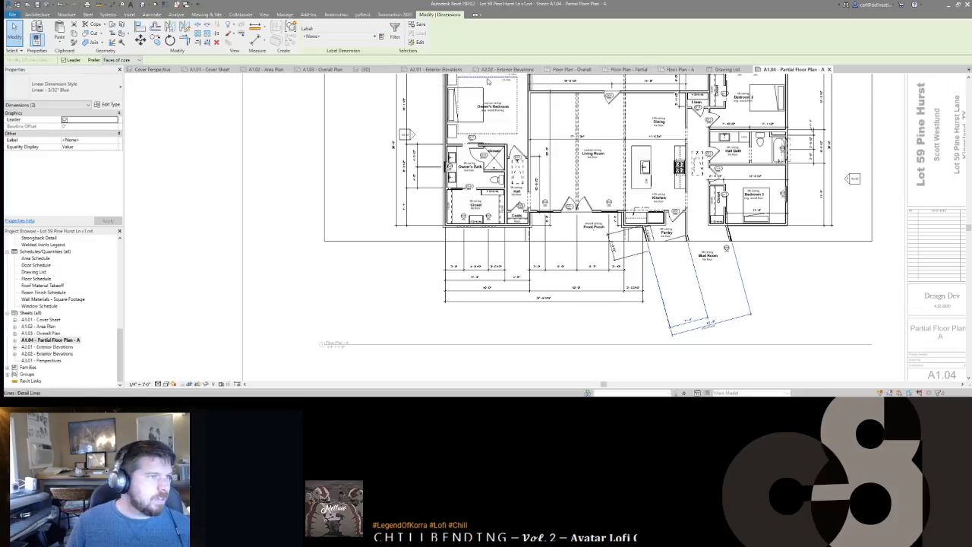
{"action": "left_click", "coordinate": [325, 69]}
{"action": "middle_click_drag", "start_coordinate": [478, 160], "coordinate": [546, 168]}
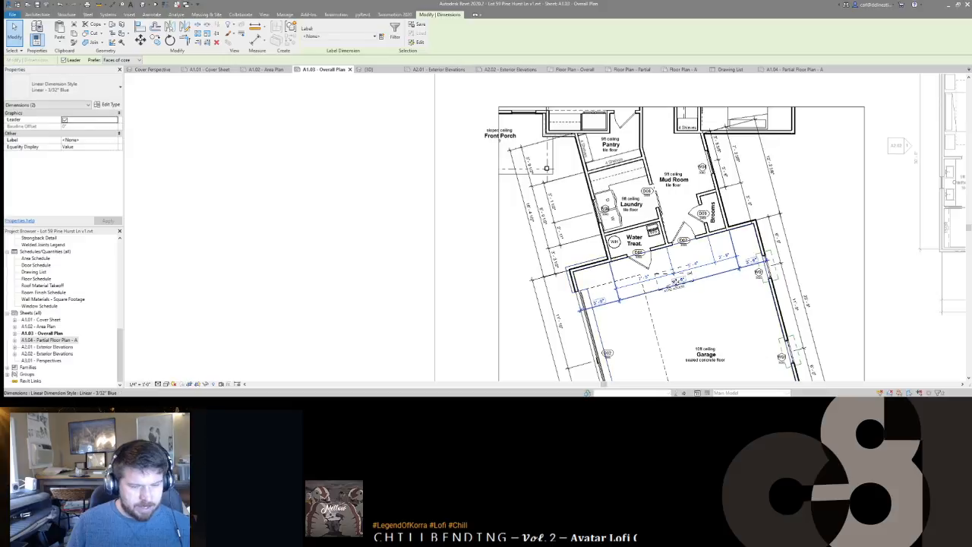
{"action": "scroll", "coordinate": [668, 270], "scroll_direction": "down", "scroll_amount": 1}
{"action": "left_click", "coordinate": [792, 69]}
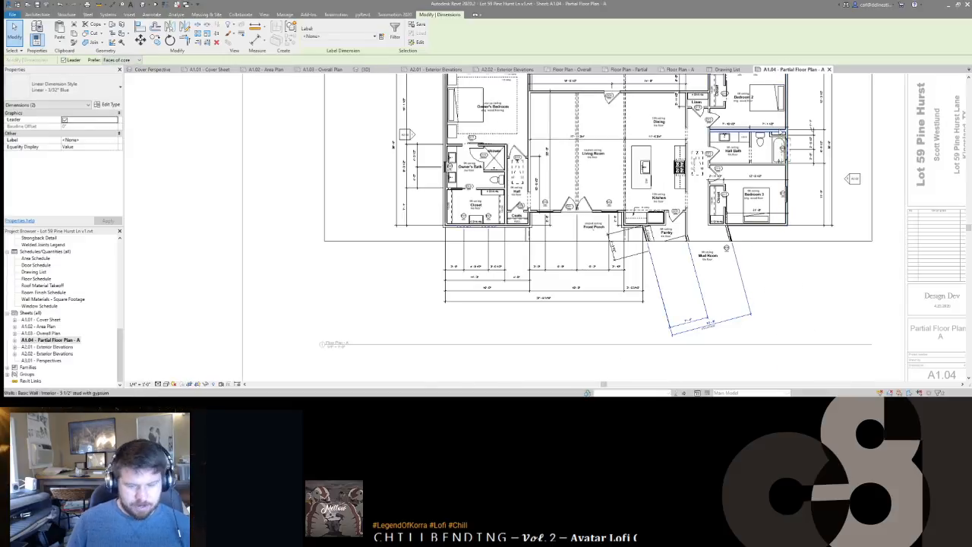
{"action": "left_click", "coordinate": [323, 69]}
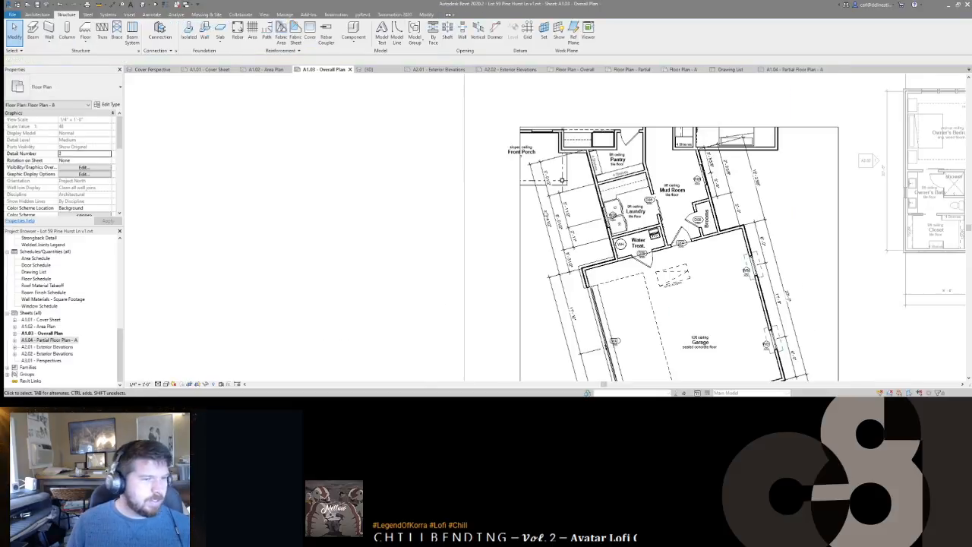
{"action": "left_click", "coordinate": [791, 69]}
{"action": "left_click_drag", "start_coordinate": [750, 335], "coordinate": [684, 319]}
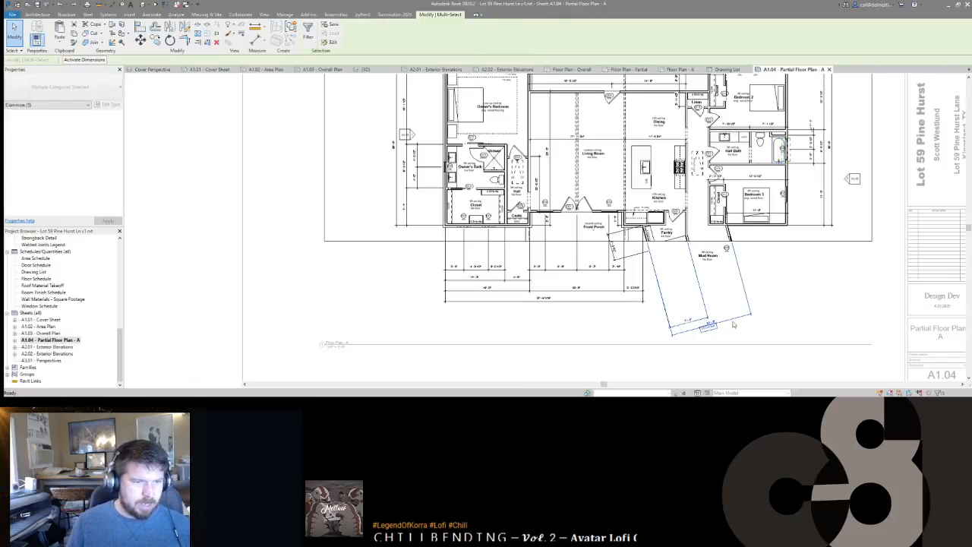
{"action": "key", "text": "h"}
{"action": "key", "text": "h"}
{"action": "scroll", "coordinate": [709, 242], "scroll_direction": "up", "scroll_amount": 4}
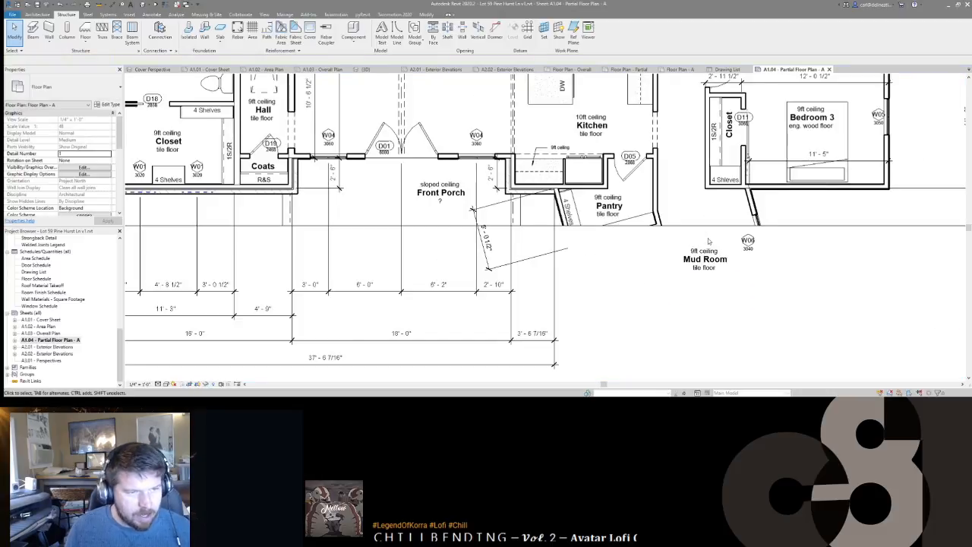
{"action": "scroll", "coordinate": [710, 242], "scroll_direction": "down", "scroll_amount": 2}
{"action": "left_click", "coordinate": [605, 283]}
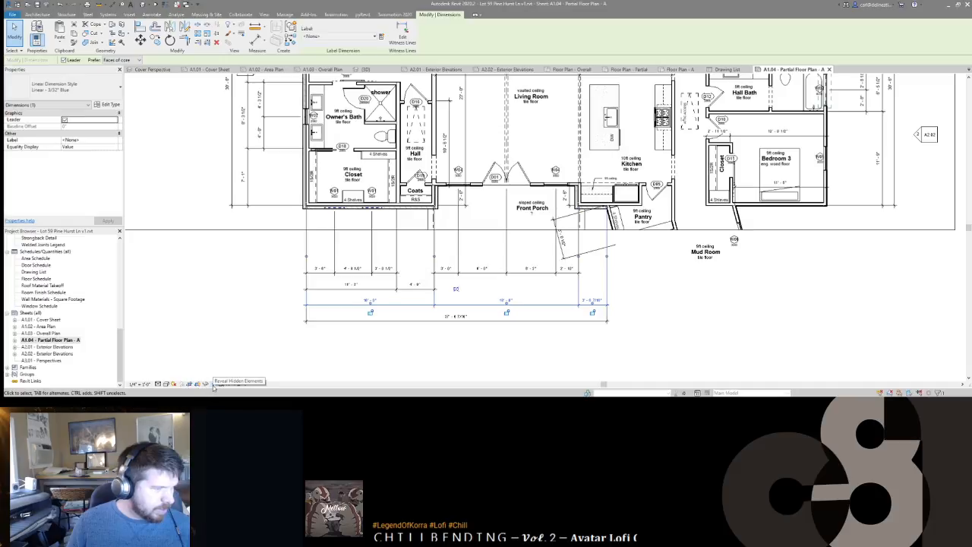
{"action": "left_click", "coordinate": [215, 384]}
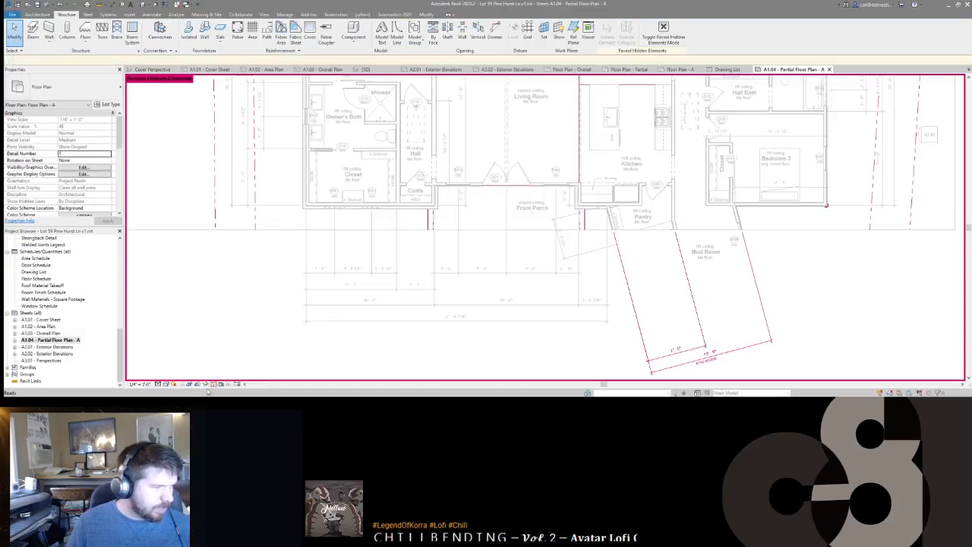
{"action": "left_click", "coordinate": [213, 385]}
{"action": "left_click", "coordinate": [205, 385]}
{"action": "left_click", "coordinate": [603, 328]}
{"action": "left_click_drag", "start_coordinate": [626, 282], "coordinate": [552, 253]}
{"action": "left_click", "coordinate": [206, 385]}
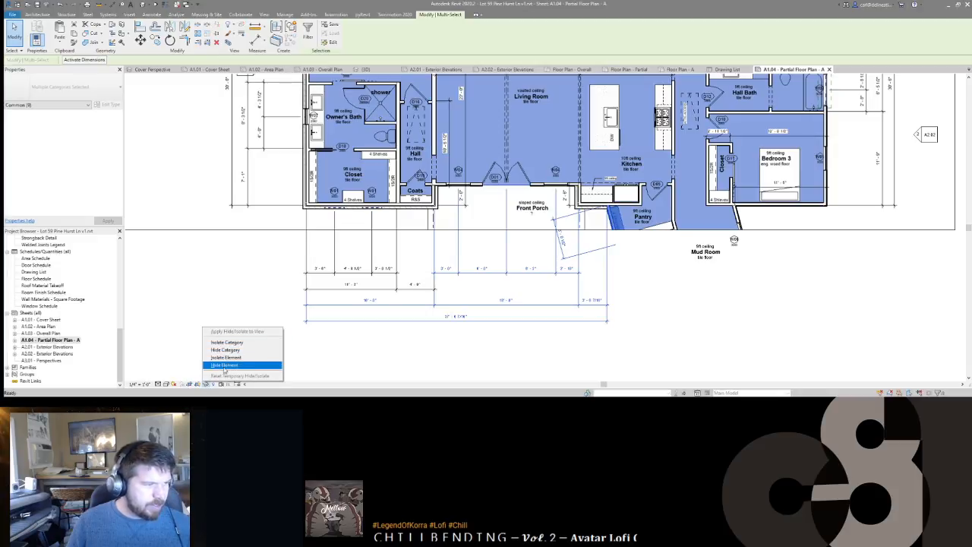
{"action": "left_click", "coordinate": [417, 352]}
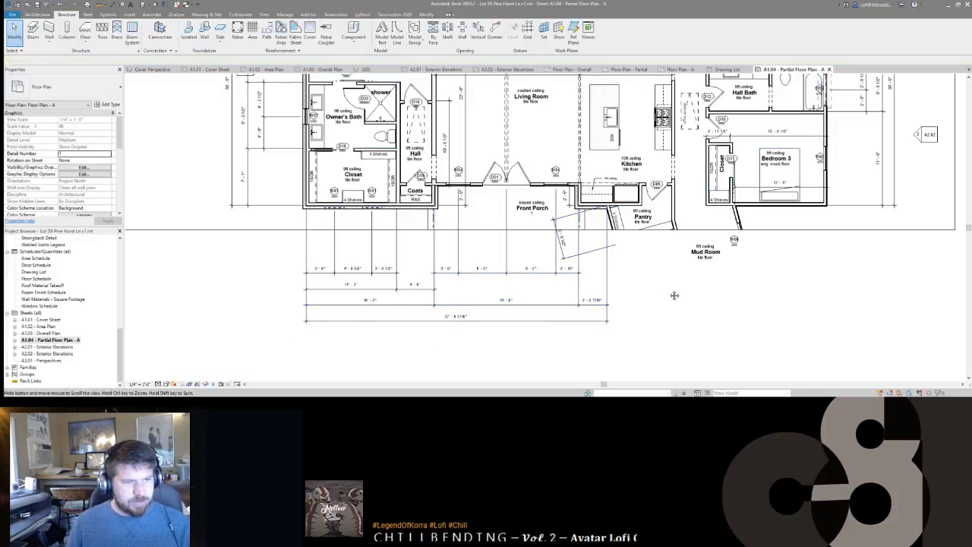
{"action": "left_click_drag", "start_coordinate": [613, 304], "coordinate": [526, 329]}
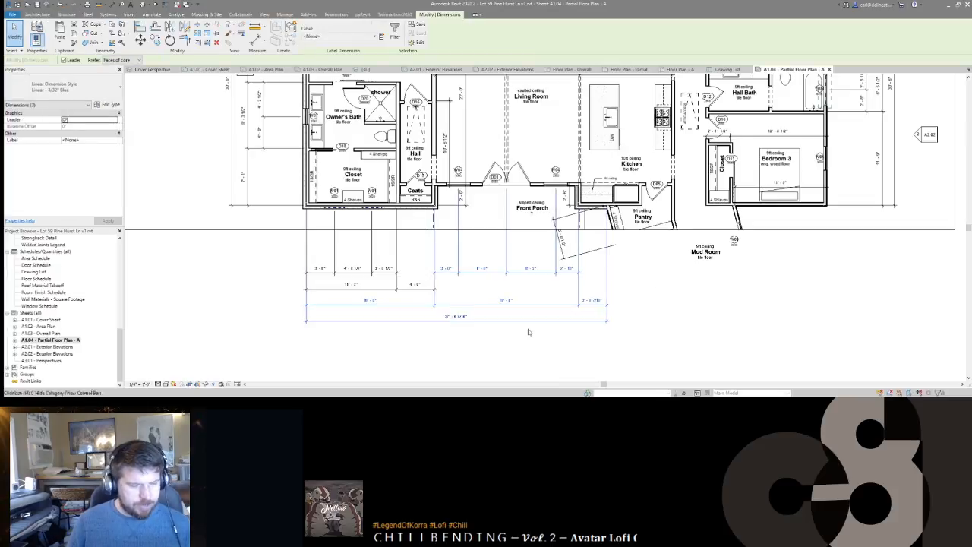
{"action": "key", "text": "h"}
{"action": "key", "text": "h"}
{"action": "key", "text": "ctrl+z"}
{"action": "double_click", "coordinate": [613, 320]}
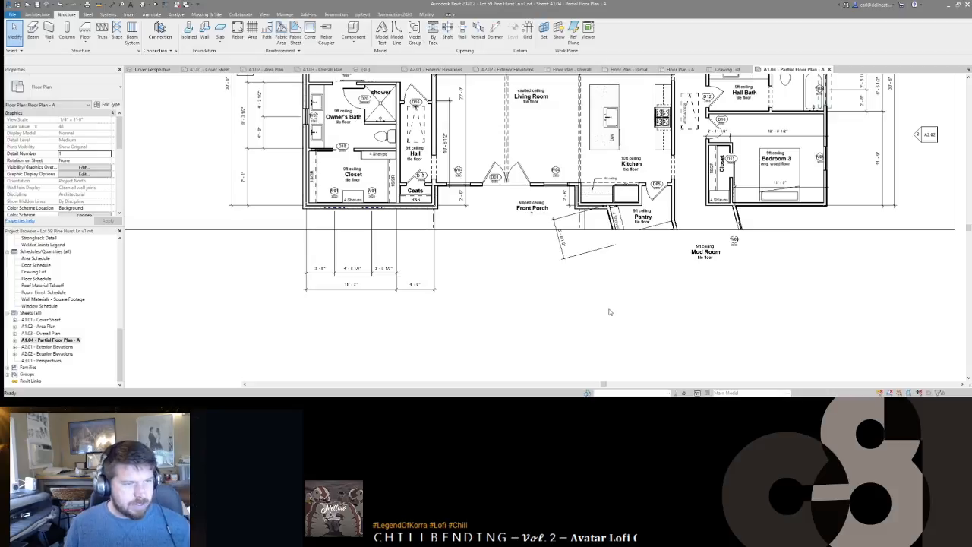
{"action": "scroll", "coordinate": [619, 311], "scroll_direction": "down", "scroll_amount": 3}
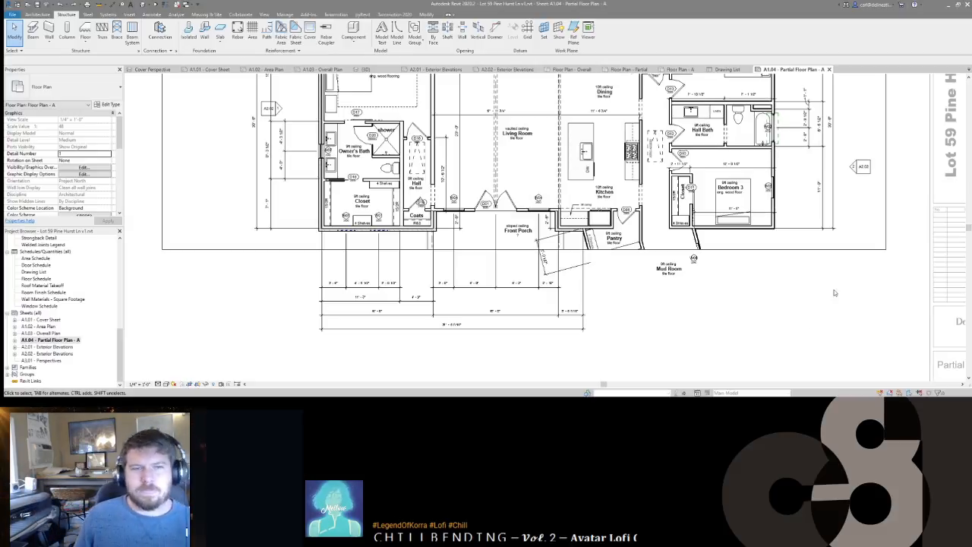
Step: Move the two-segment bath dimension closer to the plan's left side
{"action": "middle_click_drag", "start_coordinate": [676, 298], "coordinate": [704, 319]}
{"action": "scroll", "coordinate": [494, 301], "scroll_direction": "up", "scroll_amount": 3}
{"action": "scroll", "coordinate": [495, 303], "scroll_direction": "down", "scroll_amount": 3}
{"action": "middle_click_drag", "start_coordinate": [491, 330], "coordinate": [579, 320]}
{"action": "scroll", "coordinate": [580, 320], "scroll_direction": "down", "scroll_amount": 2}
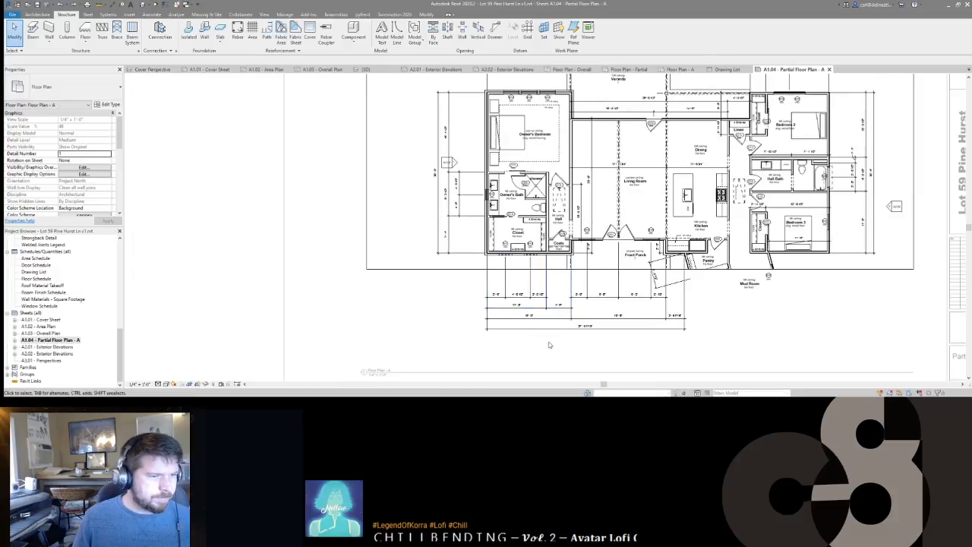
{"action": "middle_click_drag", "start_coordinate": [454, 183], "coordinate": [501, 210]}
{"action": "scroll", "coordinate": [501, 210], "scroll_direction": "up", "scroll_amount": 3}
{"action": "left_click", "coordinate": [512, 214]}
{"action": "mouse_move", "coordinate": [513, 194]}
{"action": "left_mouse_down"}
{"action": "mouse_move", "coordinate": [532, 196]}
{"action": "mouse_move", "coordinate": [505, 198]}
{"action": "mouse_move", "coordinate": [503, 217]}
{"action": "mouse_move", "coordinate": [518, 213]}
{"action": "left_mouse_up"}
Step: Pull the overall, three-segment and bath dimension strings together closer to the plan
{"action": "left_click", "coordinate": [493, 199]}
{"action": "left_click", "coordinate": [475, 206]}
{"action": "left_click", "coordinate": [532, 220]}
{"action": "left_click", "coordinate": [518, 215], "text": "ctrl"}
{"action": "left_click", "coordinate": [504, 212], "text": "ctrl"}
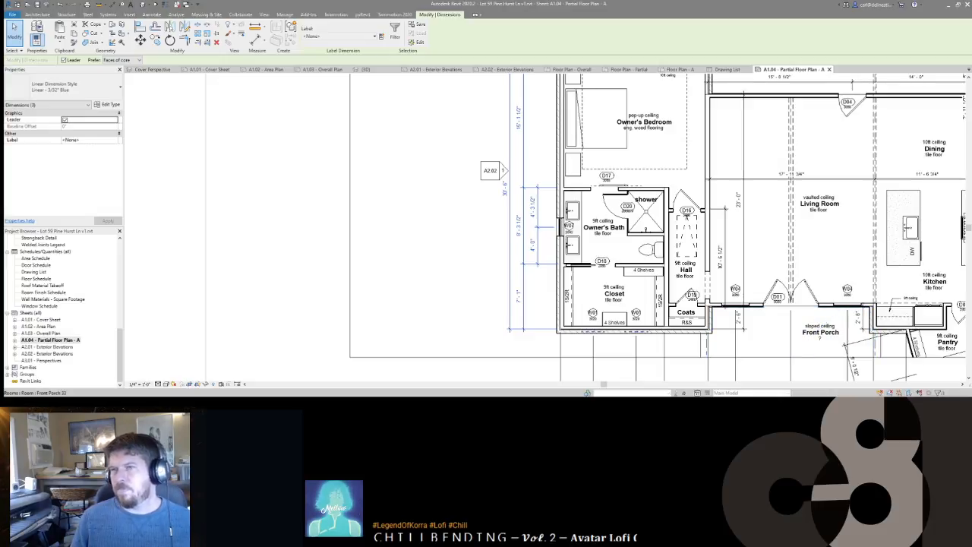
{"action": "scroll", "coordinate": [699, 286], "scroll_direction": "down", "scroll_amount": 5}
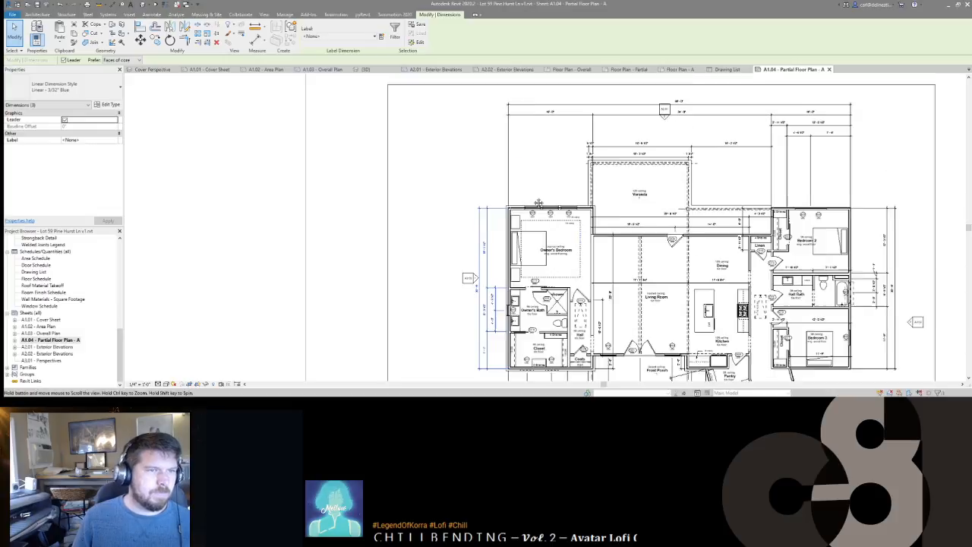
{"action": "scroll", "coordinate": [684, 151], "scroll_direction": "up", "scroll_amount": 2}
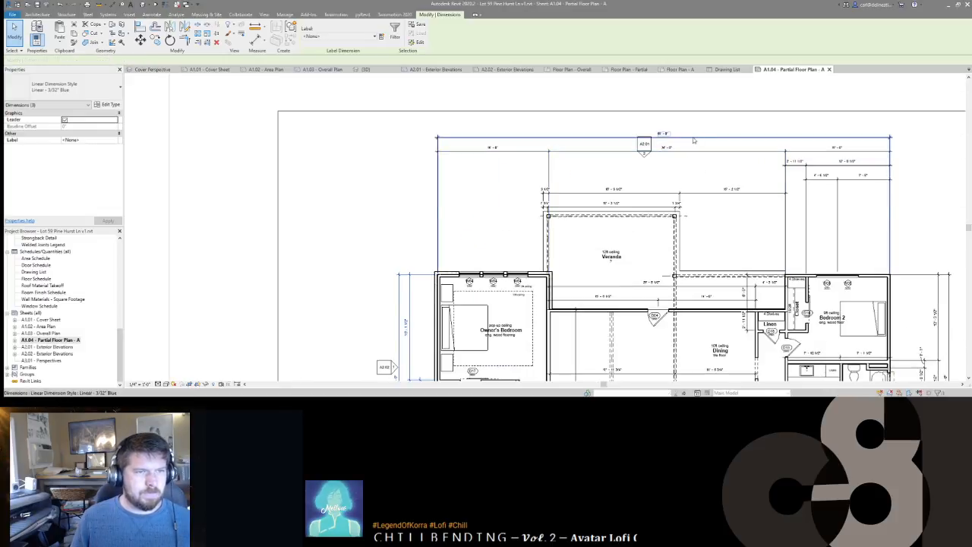
Step: Drop the segmented top string below the overall dimension and lower the right-hand strings
{"action": "left_click", "coordinate": [690, 138]}
{"action": "left_click", "coordinate": [690, 152]}
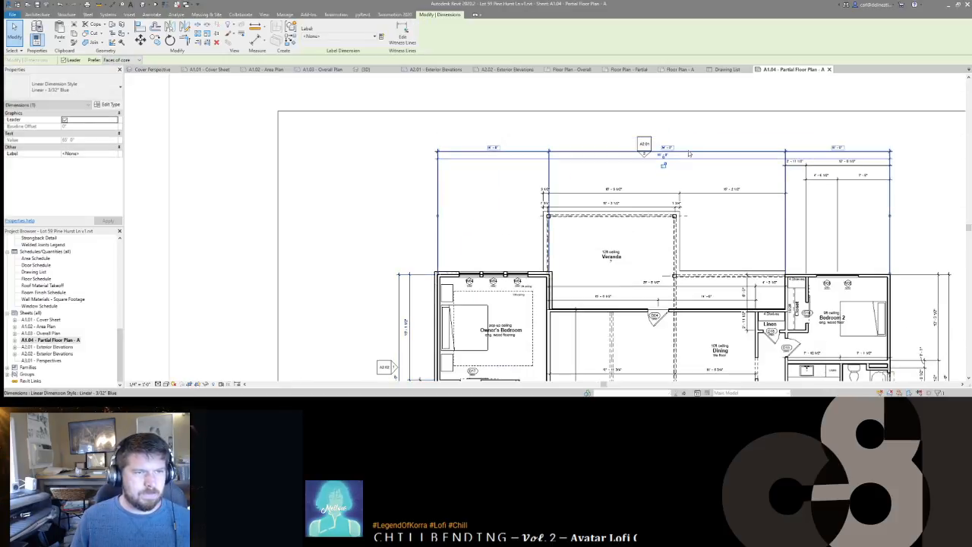
{"action": "left_click_drag", "start_coordinate": [690, 152], "coordinate": [690, 165]}
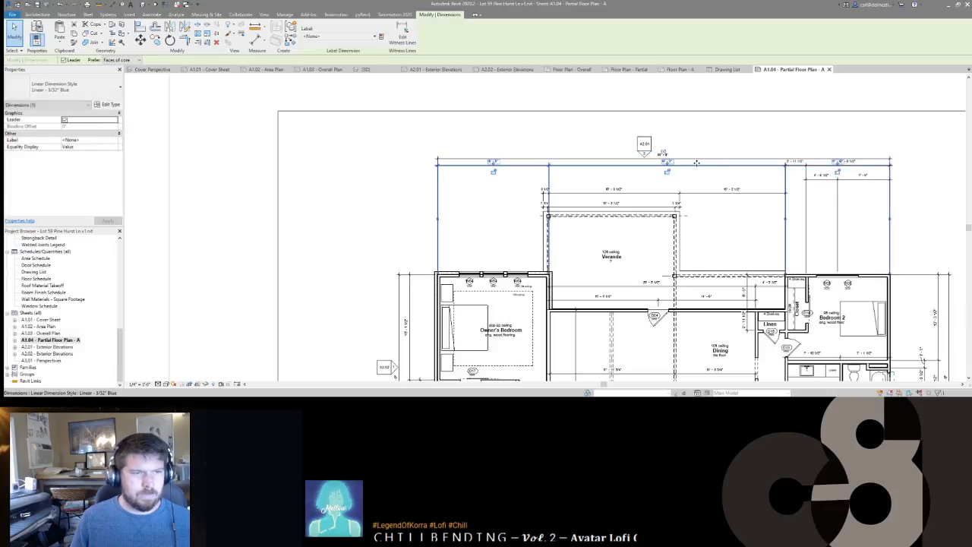
{"action": "left_click", "coordinate": [817, 173]}
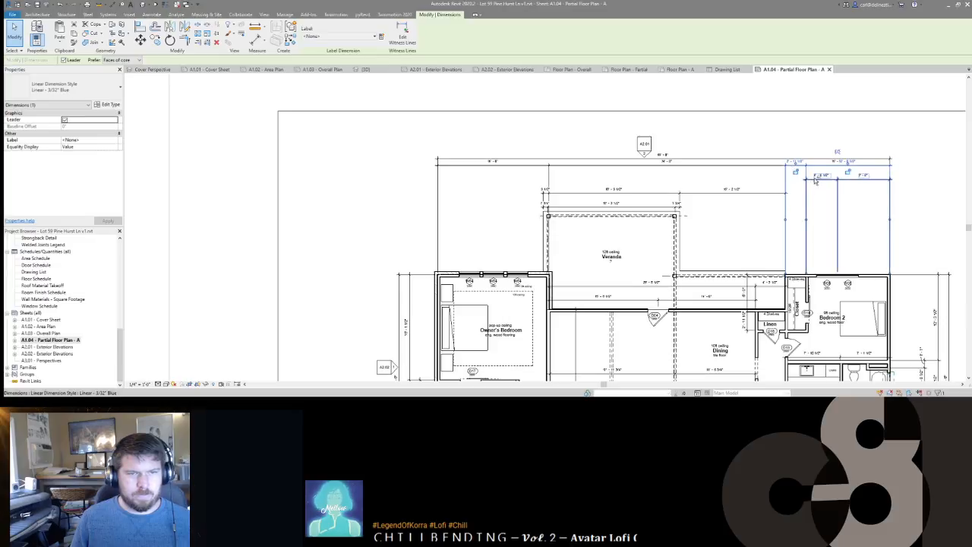
{"action": "left_click", "coordinate": [815, 180], "text": "ctrl"}
{"action": "left_click_drag", "start_coordinate": [787, 170], "coordinate": [765, 196]}
Step: Set the lower dimension string's Equality Display to Value
{"action": "left_click", "coordinate": [811, 196]}
{"action": "left_click", "coordinate": [539, 192]}
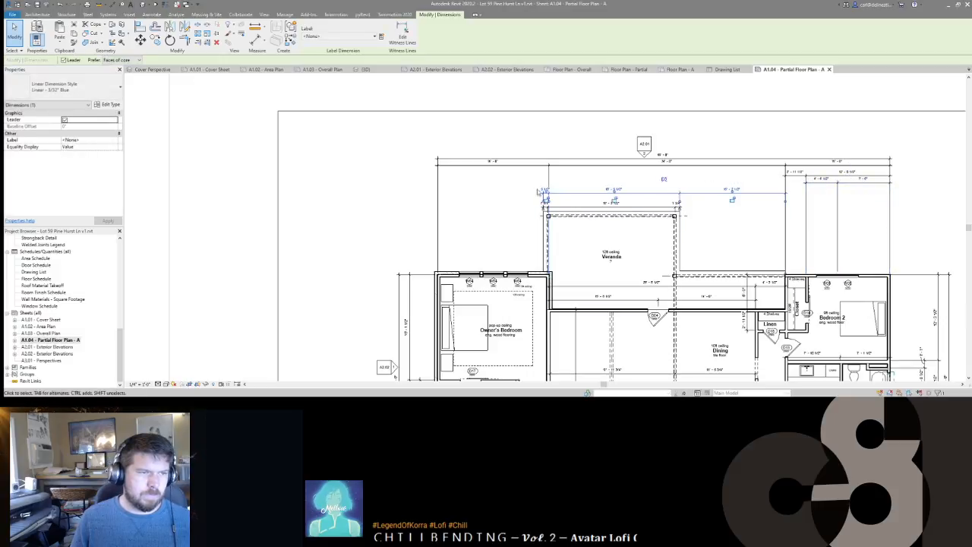
{"action": "key", "text": "Escape"}
{"action": "middle_click_drag", "start_coordinate": [696, 193], "coordinate": [702, 162]}
{"action": "middle_click_drag", "start_coordinate": [471, 199], "coordinate": [521, 173]}
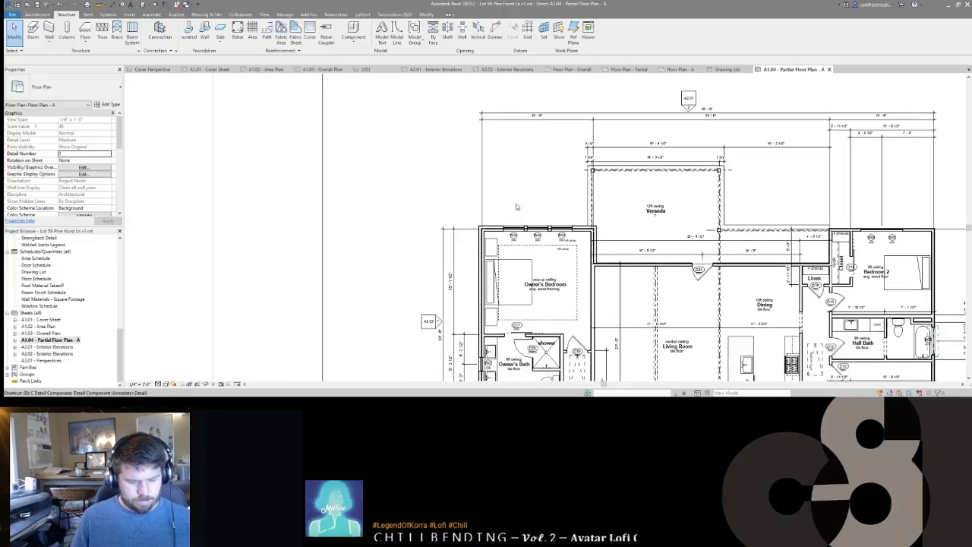
Step: Dimension the Owner's Bedroom top-wall windows: 4'-7", 3'-5", 3'-6", 4'-6"
{"action": "key", "text": "i"}
{"action": "scroll", "coordinate": [487, 241], "scroll_direction": "up", "scroll_amount": 3}
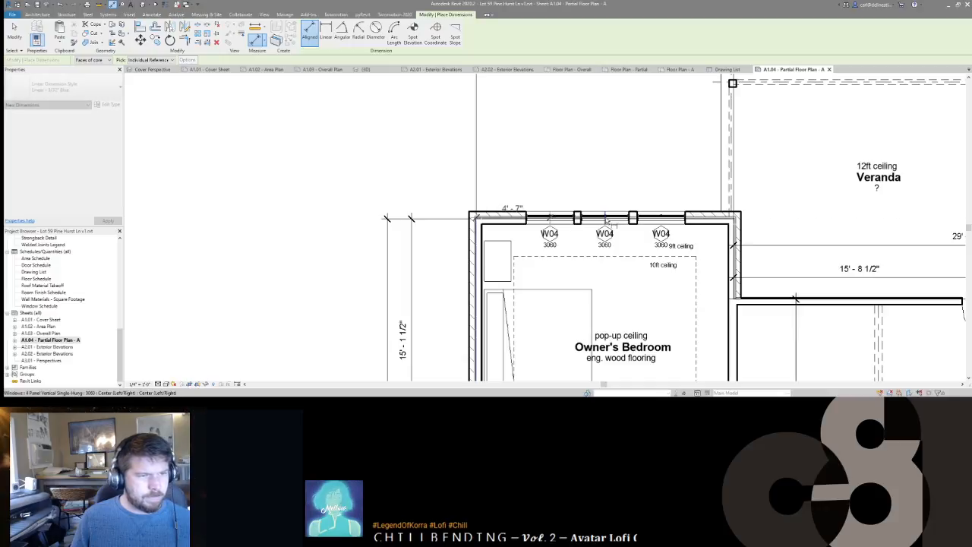
{"action": "left_click", "coordinate": [661, 221]}
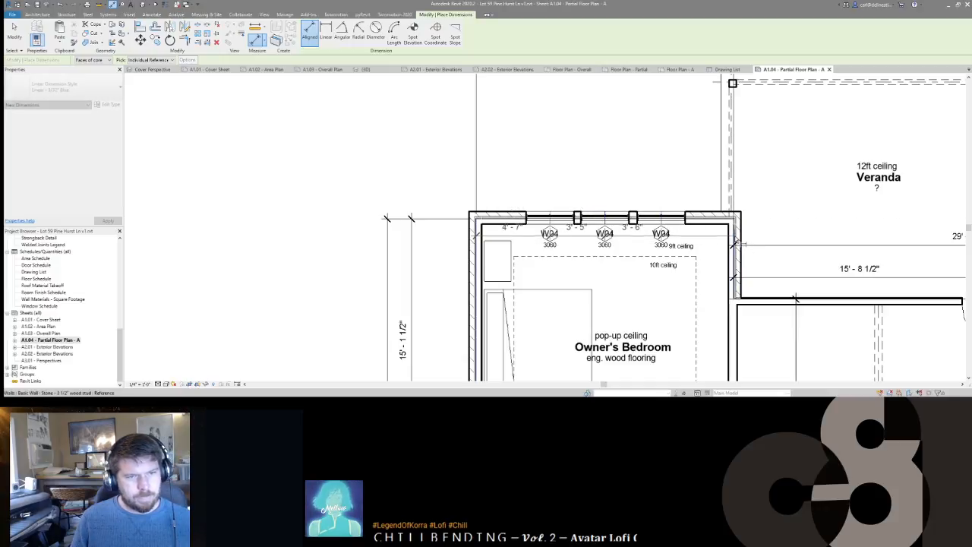
{"action": "left_click", "coordinate": [735, 243]}
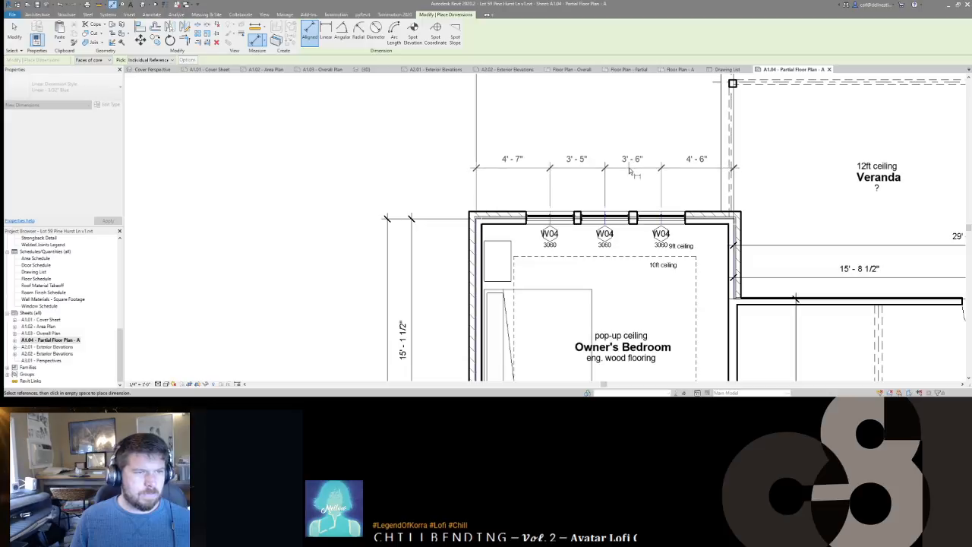
{"action": "left_click", "coordinate": [626, 165]}
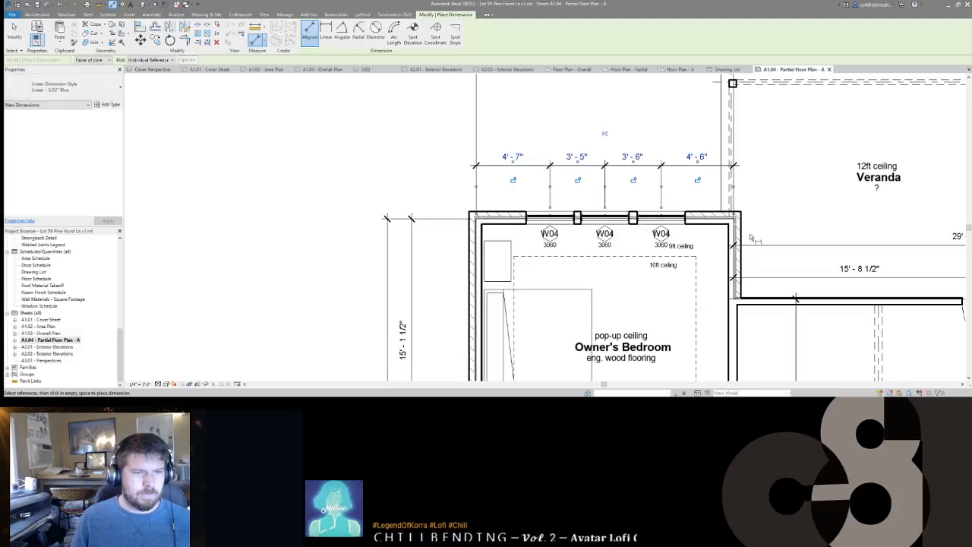
{"action": "scroll", "coordinate": [751, 237], "scroll_direction": "down", "scroll_amount": 4}
{"action": "middle_click_drag", "start_coordinate": [919, 205], "coordinate": [635, 190]}
{"action": "scroll", "coordinate": [773, 165], "scroll_direction": "down", "scroll_amount": 2}
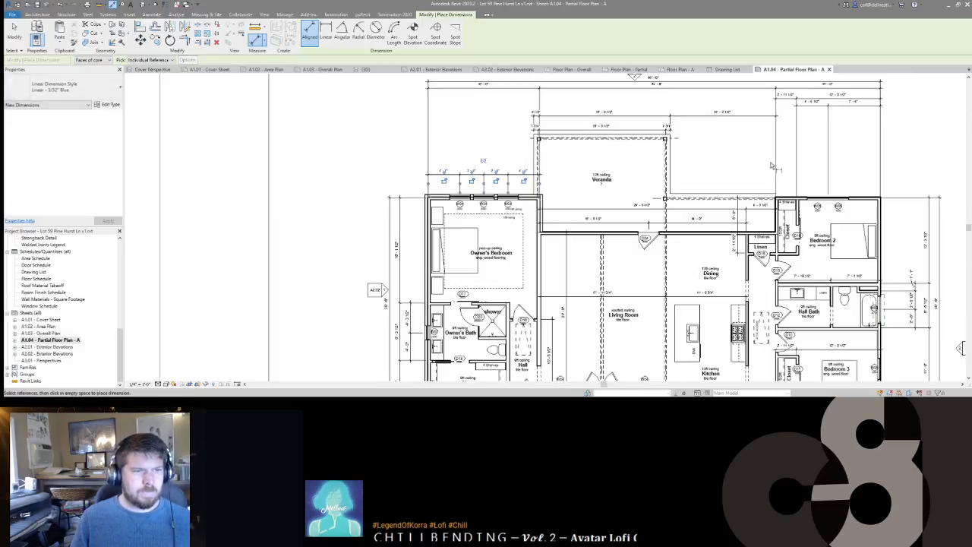
{"action": "scroll", "coordinate": [630, 202], "scroll_direction": "up", "scroll_amount": 2}
{"action": "key", "text": "Escape"}
{"action": "key", "text": "Escape"}
Step: Lower Bedroom 2's top dimension string and nudge both strings down to one level
{"action": "left_click", "coordinate": [543, 188]}
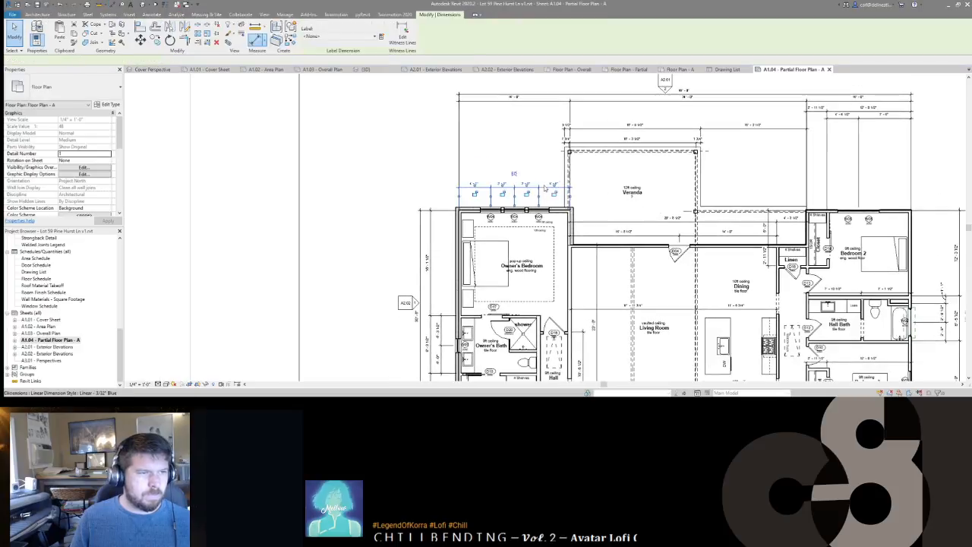
{"action": "left_click", "coordinate": [860, 118]}
{"action": "left_click_drag", "start_coordinate": [862, 125], "coordinate": [862, 195]}
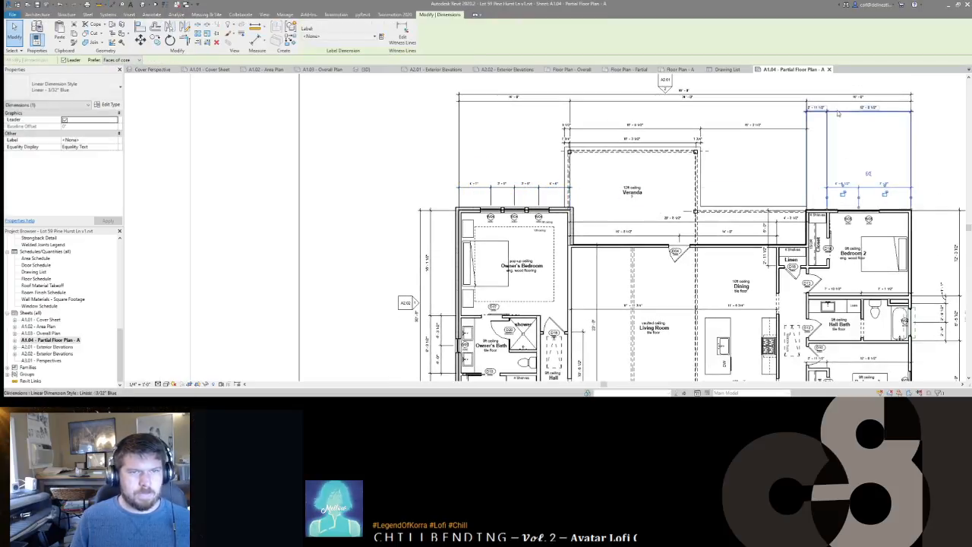
{"action": "left_click", "coordinate": [552, 190], "text": "ctrl"}
{"action": "key", "text": "Down"}
{"action": "key", "text": "Down"}
{"action": "key", "text": "Down"}
{"action": "key", "text": "Down"}
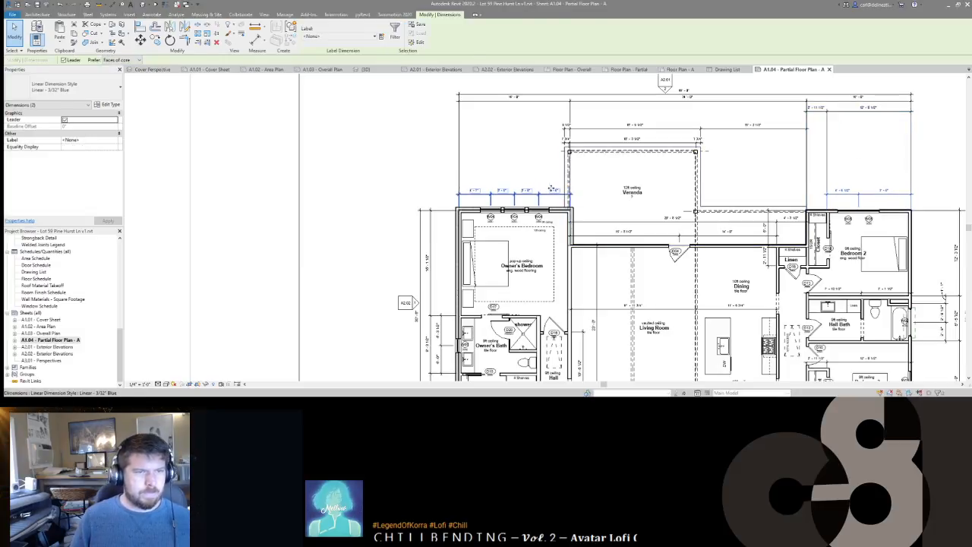
{"action": "left_click", "coordinate": [705, 111]}
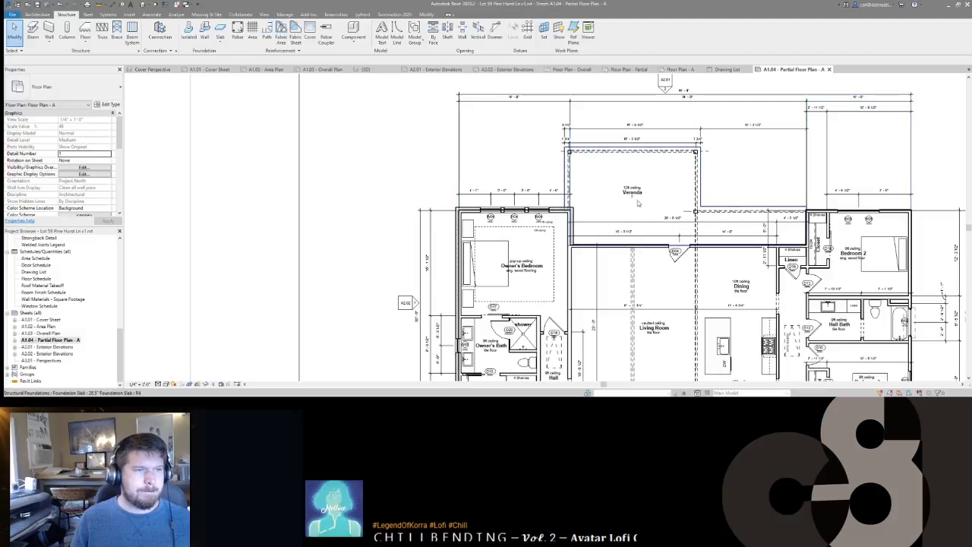
Step: Move the 29'-8 1/2" dimension string over the Veranda closer to the walls
{"action": "scroll", "coordinate": [607, 141], "scroll_direction": "up", "scroll_amount": 2}
{"action": "left_click", "coordinate": [599, 141]}
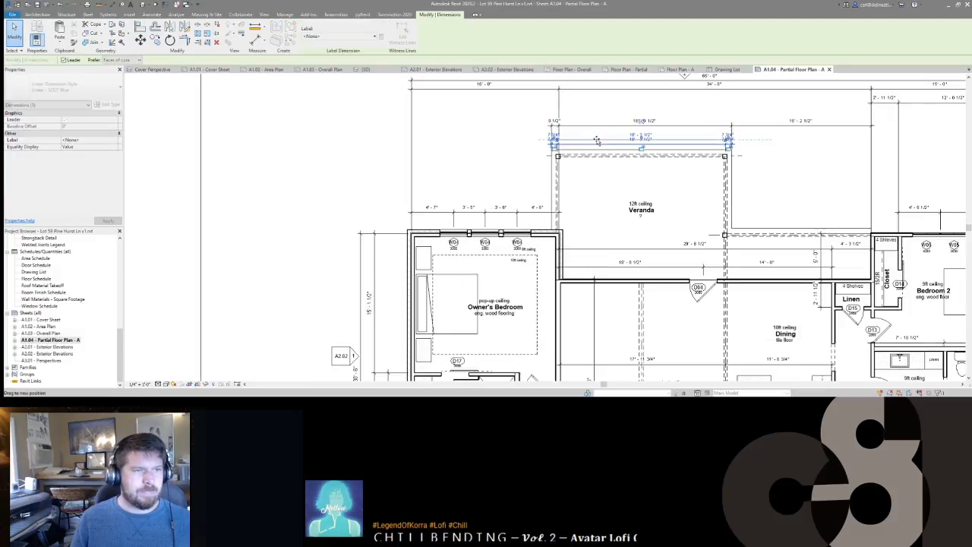
{"action": "left_click", "coordinate": [598, 126], "text": "ctrl"}
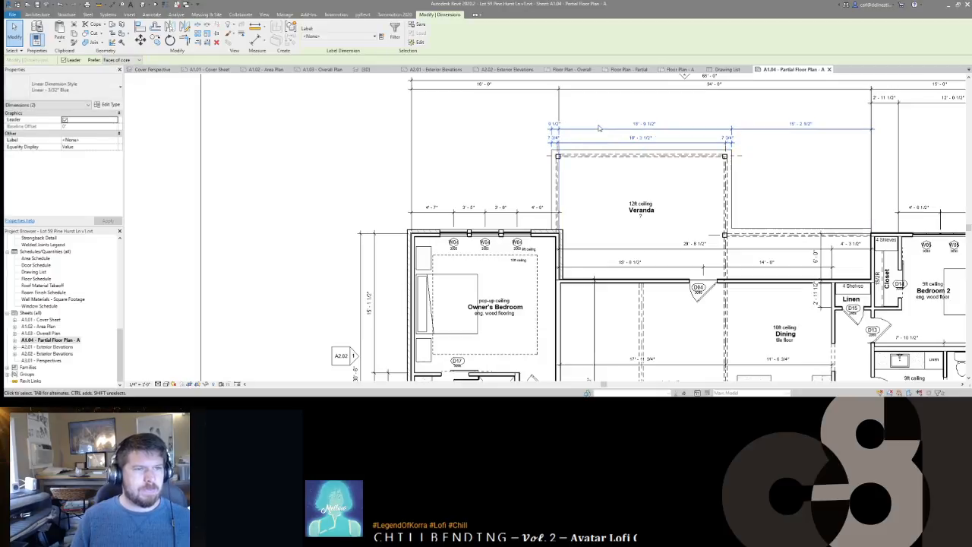
{"action": "key", "text": "Escape"}
{"action": "middle_click_drag", "start_coordinate": [855, 204], "coordinate": [726, 167]}
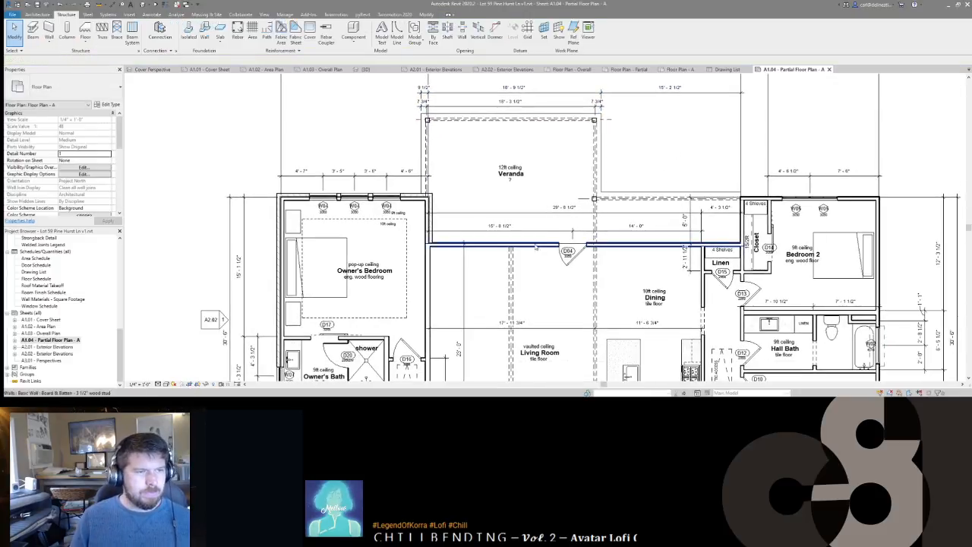
{"action": "left_click", "coordinate": [536, 210]}
{"action": "key", "text": "Escape"}
{"action": "left_click", "coordinate": [526, 213]}
{"action": "left_click_drag", "start_coordinate": [523, 213], "coordinate": [521, 219]}
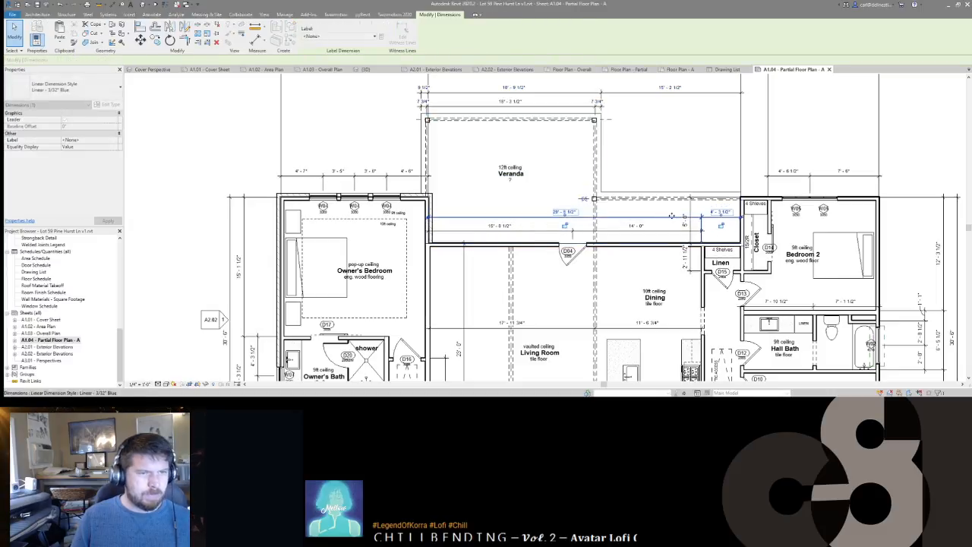
{"action": "key", "text": "Escape"}
Step: Pull the right-side Hall Bath dimension string and the outer 30'-6" dimension closer to the plan
{"action": "middle_click_drag", "start_coordinate": [662, 211], "coordinate": [641, 178]}
{"action": "scroll", "coordinate": [678, 195], "scroll_direction": "down", "scroll_amount": 2}
{"action": "left_click", "coordinate": [696, 196]}
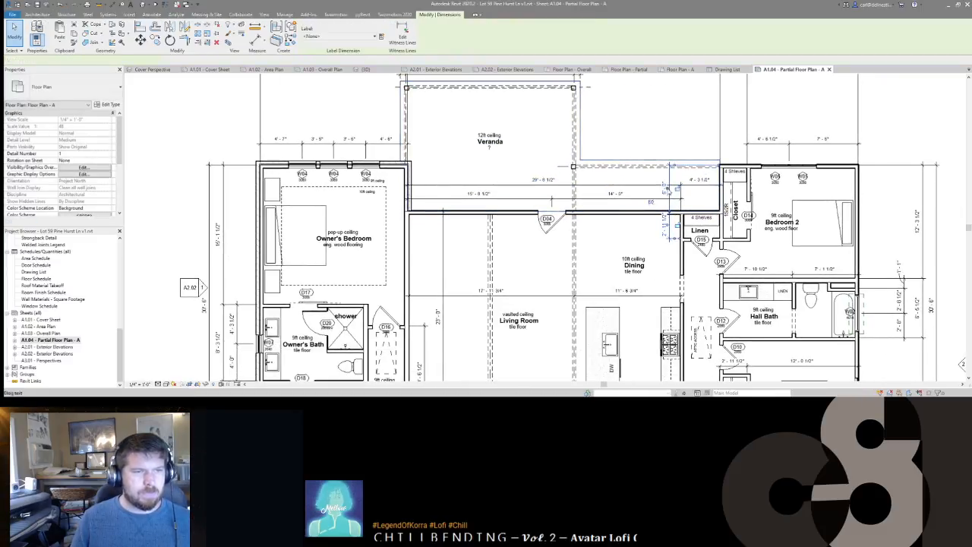
{"action": "key", "text": "Escape"}
{"action": "middle_click_drag", "start_coordinate": [813, 183], "coordinate": [782, 134]}
{"action": "scroll", "coordinate": [790, 210], "scroll_direction": "up", "scroll_amount": 1}
{"action": "scroll", "coordinate": [790, 210], "scroll_direction": "down", "scroll_amount": 1}
{"action": "middle_click_drag", "start_coordinate": [522, 287], "coordinate": [575, 288]}
{"action": "scroll", "coordinate": [547, 175], "scroll_direction": "down", "scroll_amount": 2}
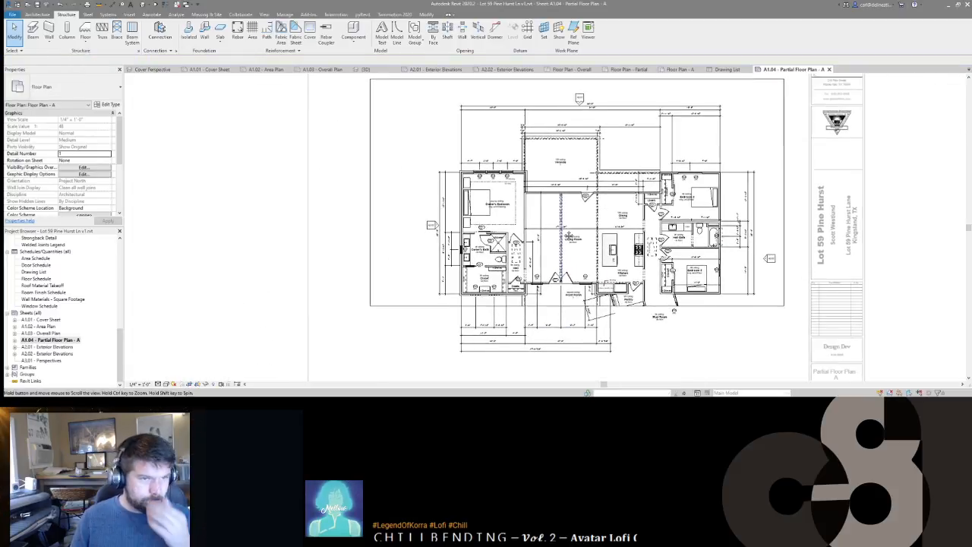
{"action": "scroll", "coordinate": [758, 266], "scroll_direction": "up", "scroll_amount": 5}
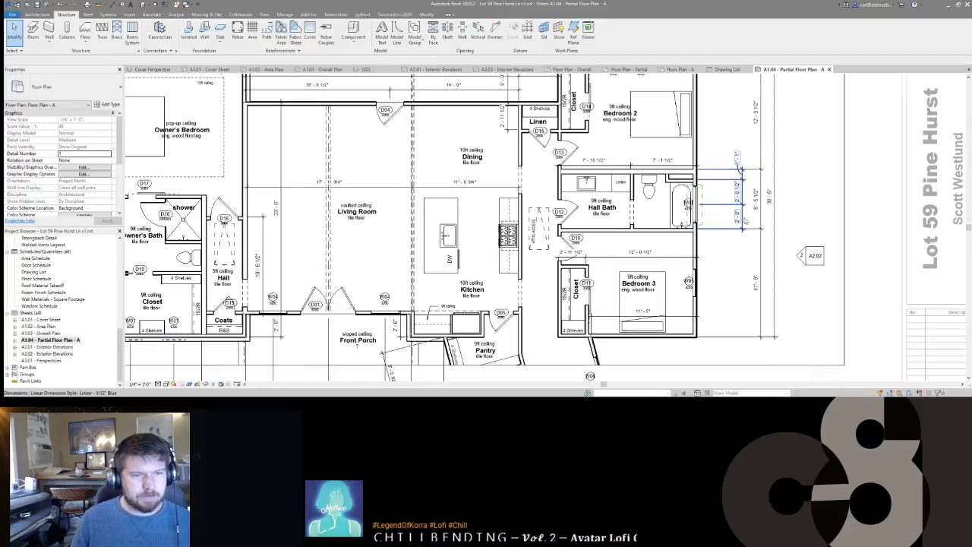
{"action": "left_click", "coordinate": [763, 219]}
{"action": "left_click_drag", "start_coordinate": [762, 218], "coordinate": [771, 218]}
{"action": "left_click", "coordinate": [775, 219]}
{"action": "left_click", "coordinate": [797, 211]}
{"action": "scroll", "coordinate": [797, 208], "scroll_direction": "down", "scroll_amount": 4}
{"action": "scroll", "coordinate": [554, 288], "scroll_direction": "up", "scroll_amount": 4}
Step: Delete the stray diagonal dimension by the porch
{"action": "left_click", "coordinate": [569, 292]}
{"action": "left_click", "coordinate": [648, 292], "text": "ctrl"}
{"action": "left_click", "coordinate": [756, 260]}
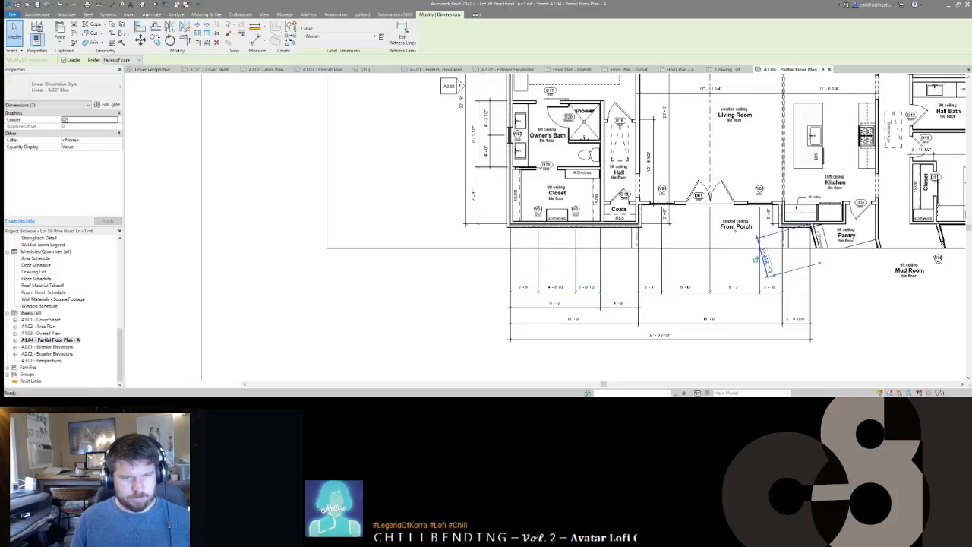
{"action": "key", "text": "Delete"}
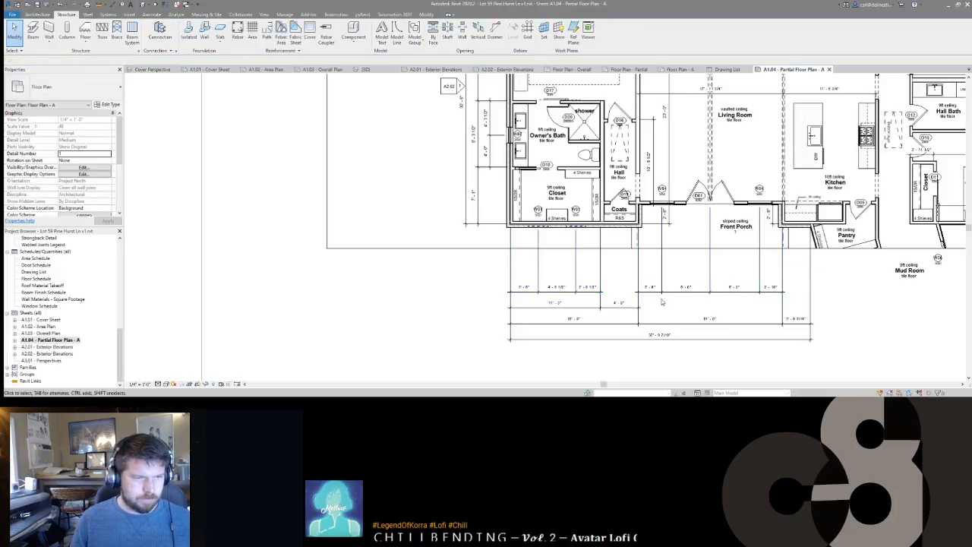
Step: Stack the bottom dimension strings, including the overall 37'-6 7/16", up close to the walls
{"action": "left_click", "coordinate": [663, 291]}
{"action": "left_click", "coordinate": [566, 289], "text": "ctrl"}
{"action": "left_click_drag", "start_coordinate": [566, 291], "coordinate": [578, 240]}
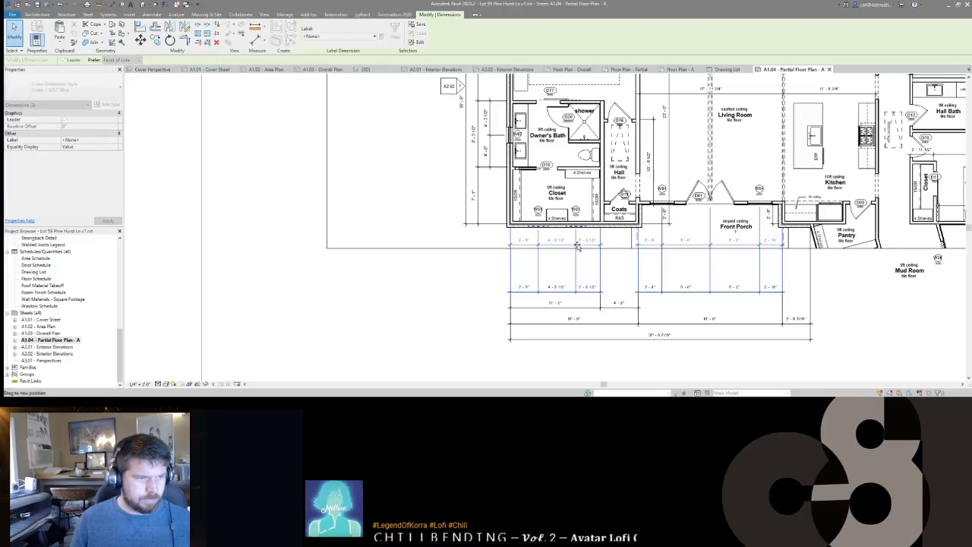
{"action": "left_click", "coordinate": [569, 280]}
{"action": "left_click_drag", "start_coordinate": [569, 279], "coordinate": [571, 253]}
{"action": "left_click", "coordinate": [596, 324]}
{"action": "left_click_drag", "start_coordinate": [596, 324], "coordinate": [597, 266]}
{"action": "left_click", "coordinate": [612, 334]}
{"action": "left_click_drag", "start_coordinate": [612, 334], "coordinate": [613, 281]}
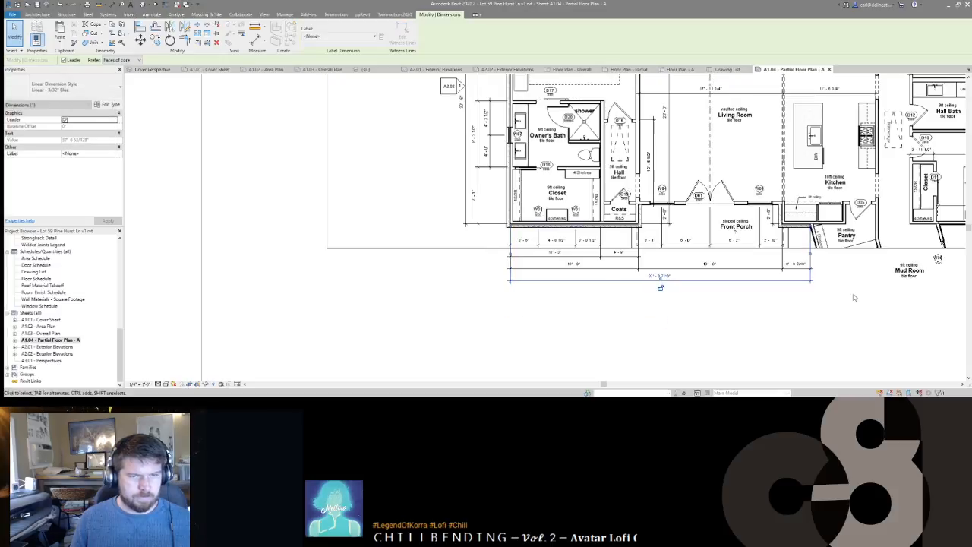
{"action": "left_click", "coordinate": [847, 297]}
Step: Shift the vertical 10'-6 1/2" dimension by the hall closer to the plan
{"action": "middle_click_drag", "start_coordinate": [831, 292], "coordinate": [761, 307]}
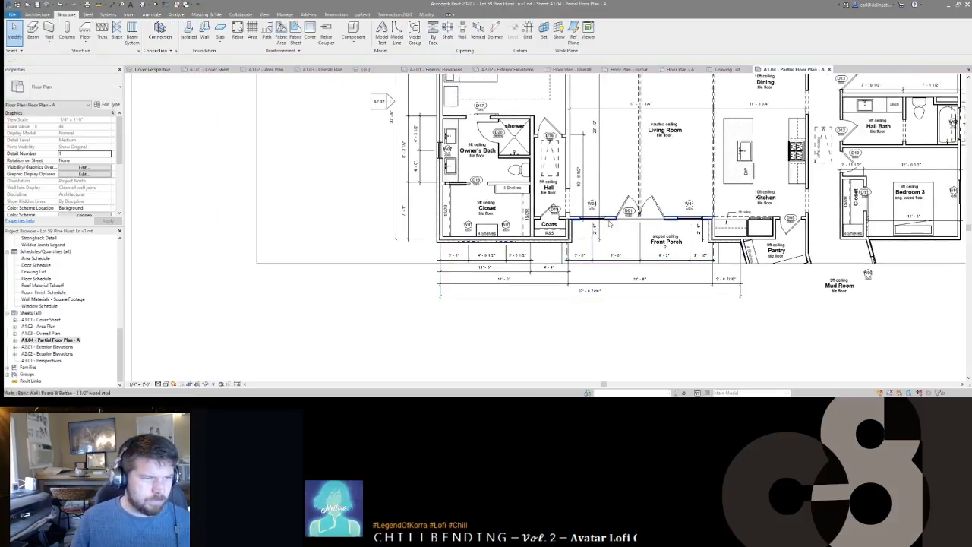
{"action": "middle_click_drag", "start_coordinate": [592, 181], "coordinate": [610, 228]}
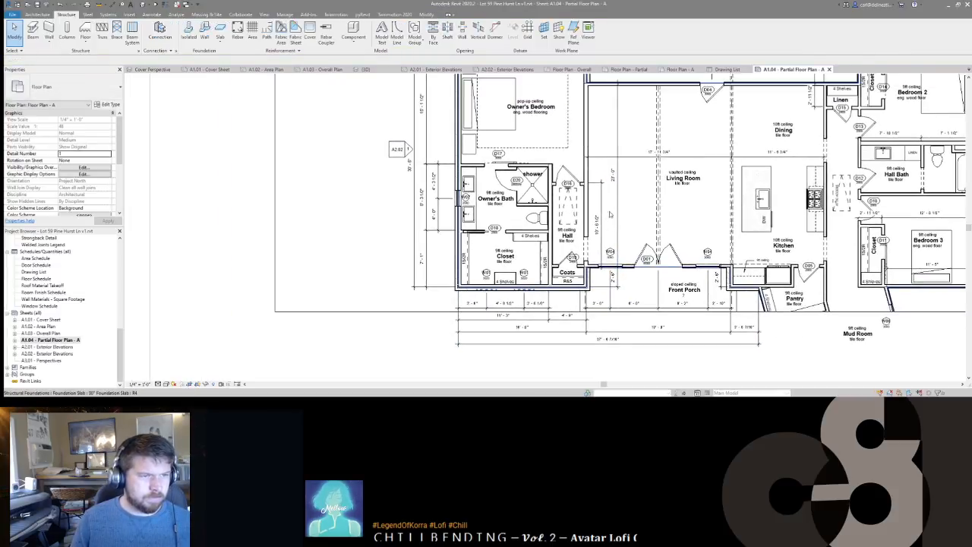
{"action": "left_click", "coordinate": [609, 218]}
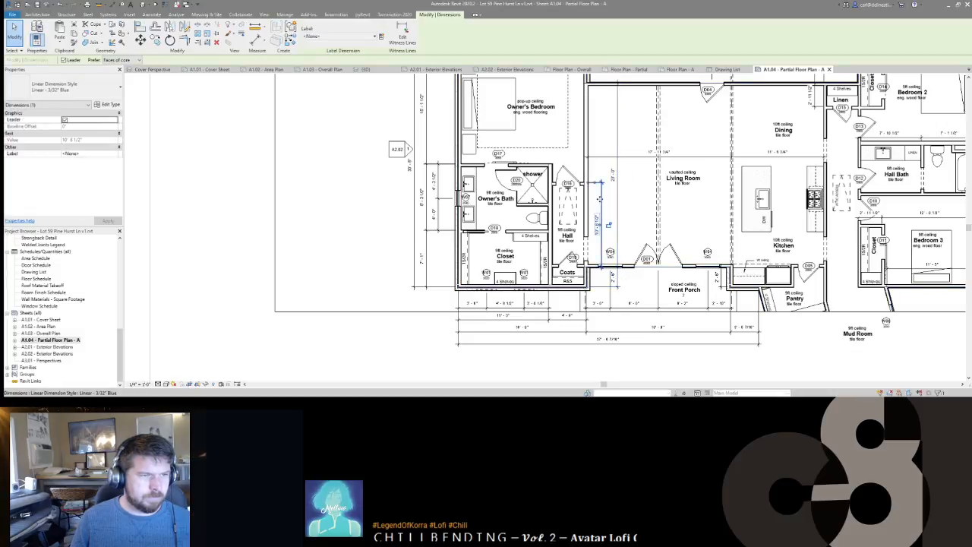
{"action": "mouse_move", "coordinate": [616, 202]}
{"action": "left_mouse_down"}
{"action": "mouse_move", "coordinate": [607, 204]}
{"action": "mouse_move", "coordinate": [616, 210]}
{"action": "left_mouse_up"}
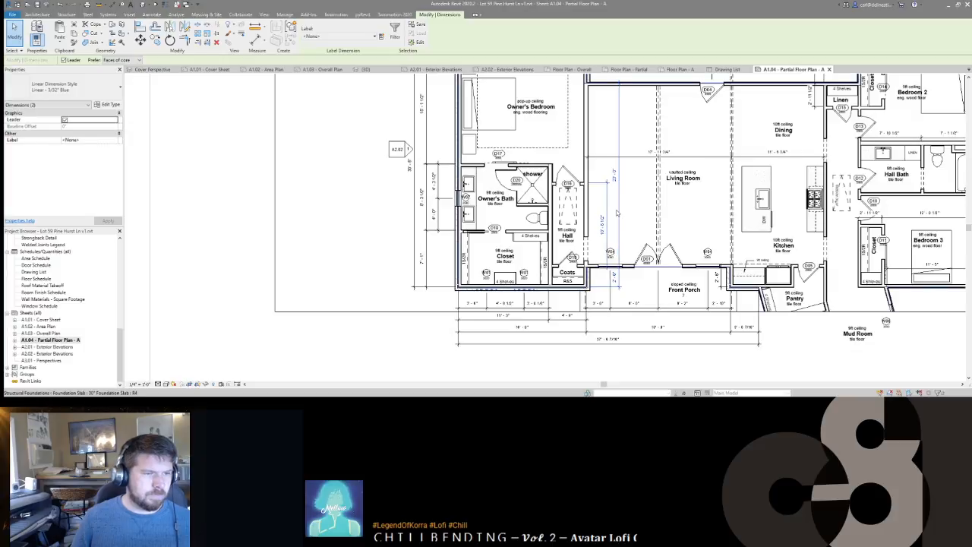
{"action": "key", "text": "Escape"}
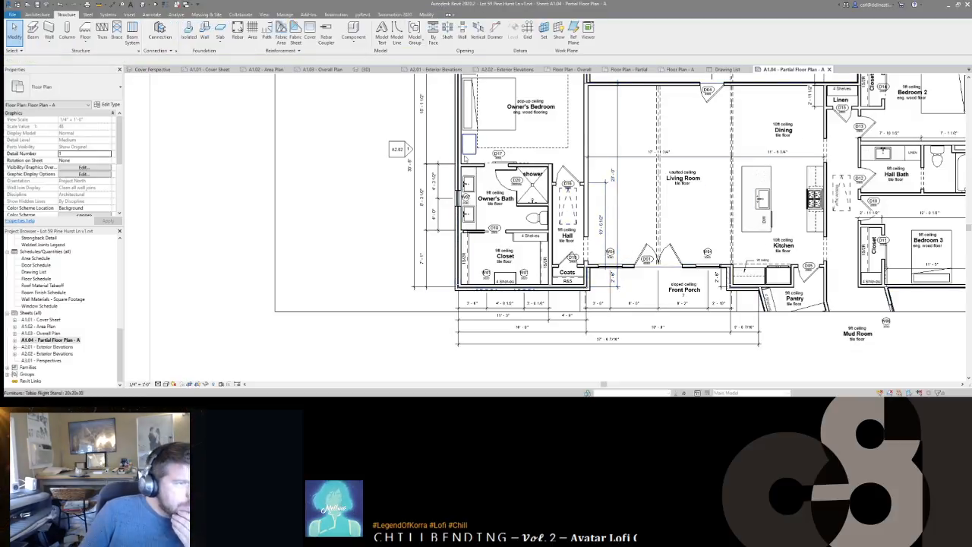
Step: Align the Bedroom 3 width dimension with the dimension line below it
{"action": "middle_click_drag", "start_coordinate": [652, 228], "coordinate": [488, 235]}
{"action": "scroll", "coordinate": [502, 234], "scroll_direction": "down", "scroll_amount": 4}
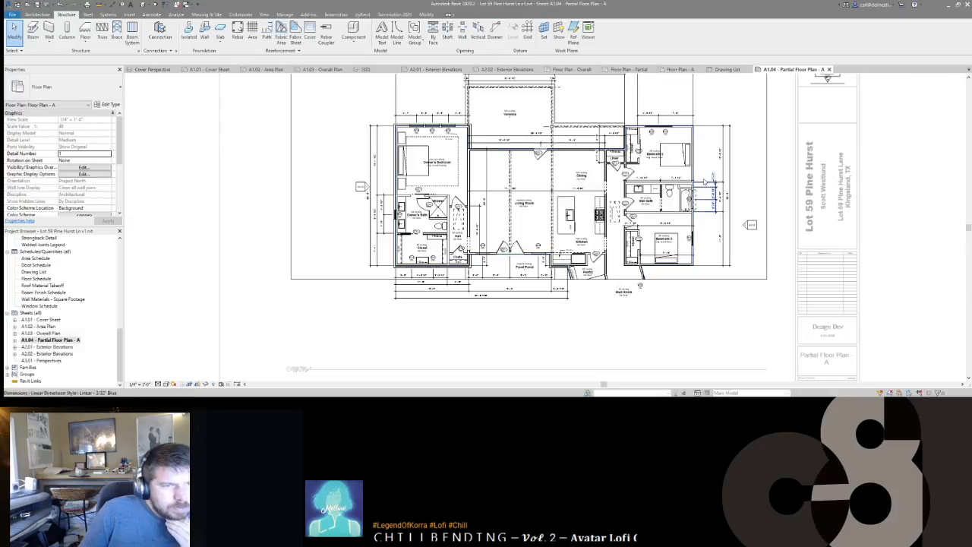
{"action": "scroll", "coordinate": [720, 154], "scroll_direction": "up", "scroll_amount": 3}
{"action": "scroll", "coordinate": [637, 140], "scroll_direction": "down", "scroll_amount": 3}
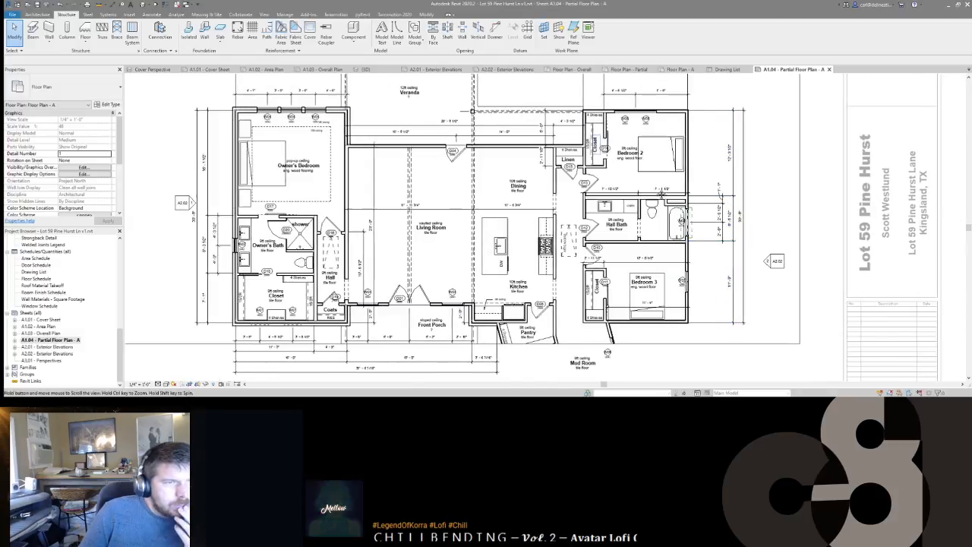
{"action": "scroll", "coordinate": [686, 230], "scroll_direction": "up", "scroll_amount": 3}
{"action": "scroll", "coordinate": [688, 229], "scroll_direction": "down", "scroll_amount": 1}
{"action": "middle_click_drag", "start_coordinate": [669, 319], "coordinate": [639, 224]}
{"action": "scroll", "coordinate": [640, 224], "scroll_direction": "up", "scroll_amount": 3}
{"action": "middle_click_drag", "start_coordinate": [637, 258], "coordinate": [644, 231]}
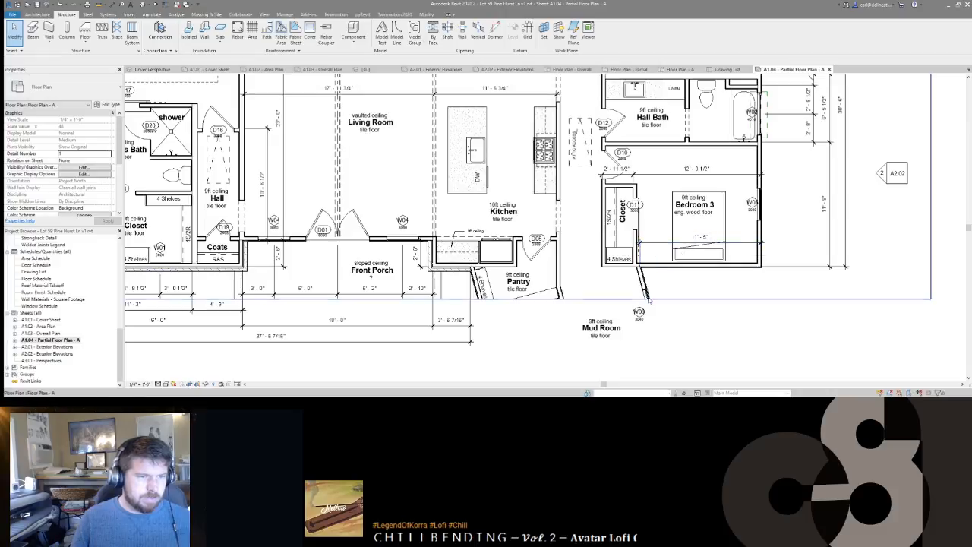
{"action": "left_click", "coordinate": [656, 243]}
{"action": "left_click_drag", "start_coordinate": [661, 279], "coordinate": [668, 274]}
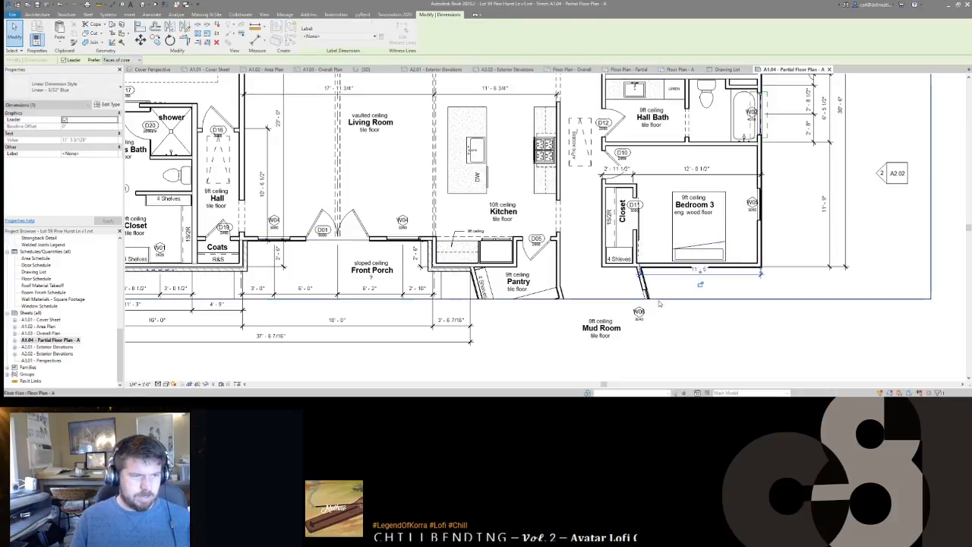
{"action": "key", "text": "Escape"}
Step: Add a closet wall witness line to the Bedroom 3 dimension for the 3'-7" closet segment
{"action": "middle_click_drag", "start_coordinate": [673, 291], "coordinate": [737, 275]}
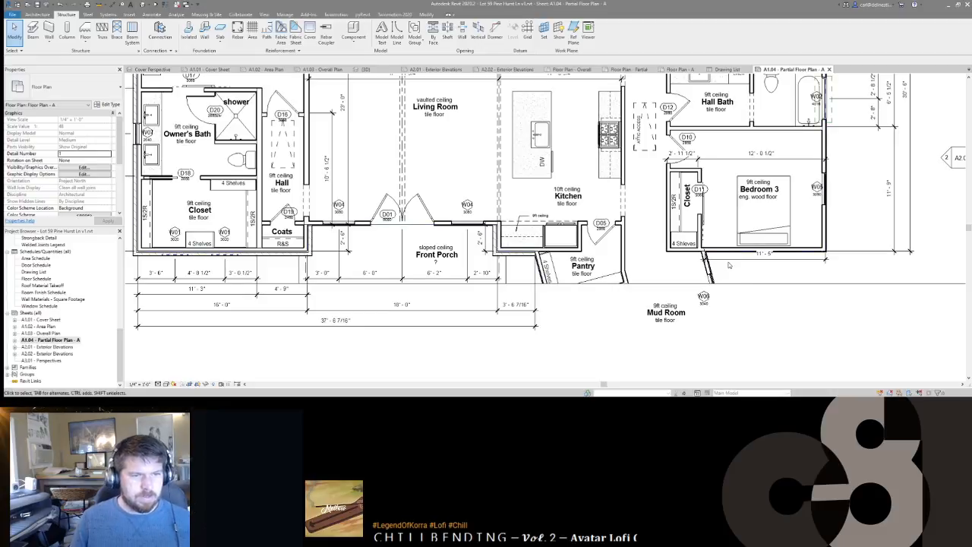
{"action": "key", "text": "d"}
{"action": "key", "text": "i"}
{"action": "scroll", "coordinate": [728, 263], "scroll_direction": "up", "scroll_amount": 3}
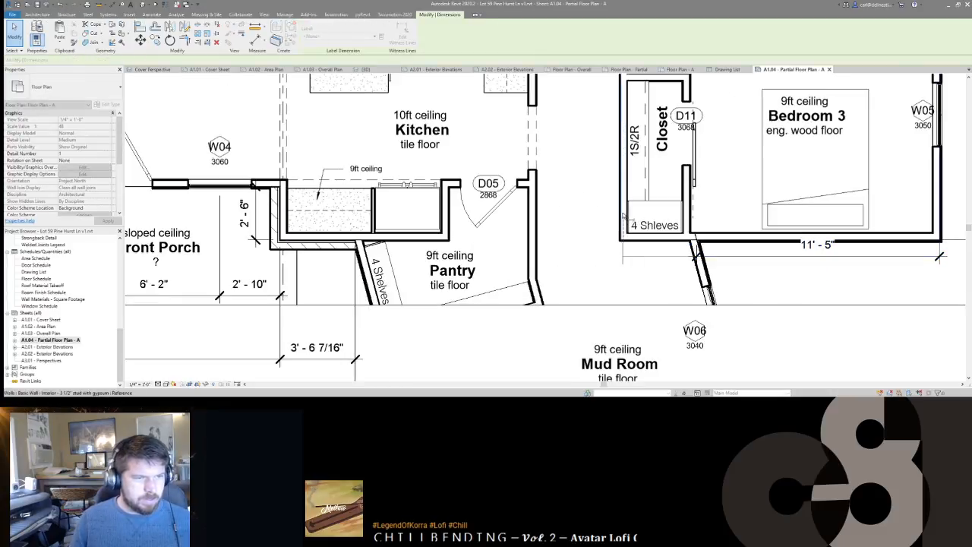
{"action": "left_click", "coordinate": [623, 216]}
{"action": "left_click", "coordinate": [587, 289]}
{"action": "left_click_drag", "start_coordinate": [764, 258], "coordinate": [765, 267]}
{"action": "key", "text": "Escape"}
Step: Nudge the Bedroom 2 room tag left and the Bedroom 3 room tag right
{"action": "scroll", "coordinate": [608, 258], "scroll_direction": "down", "scroll_amount": 4}
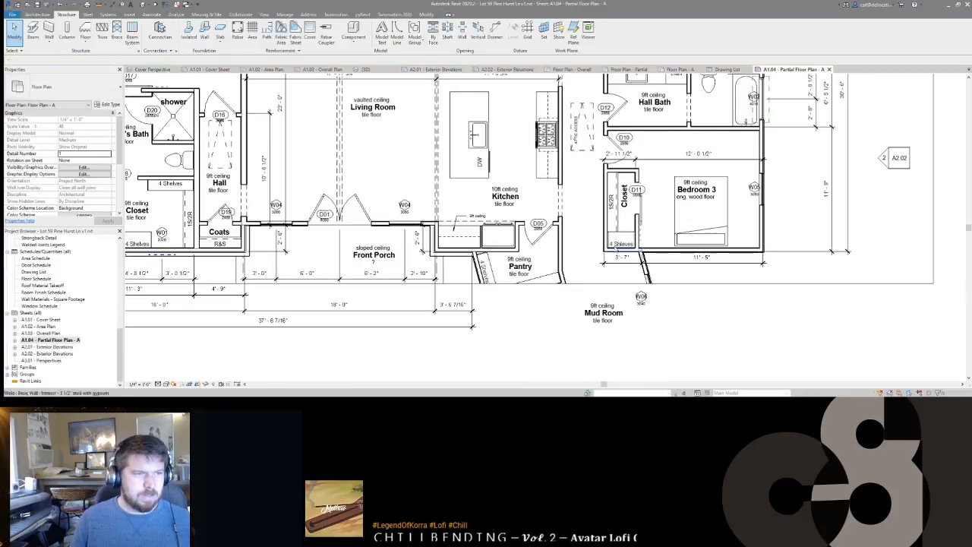
{"action": "scroll", "coordinate": [600, 226], "scroll_direction": "down", "scroll_amount": 4}
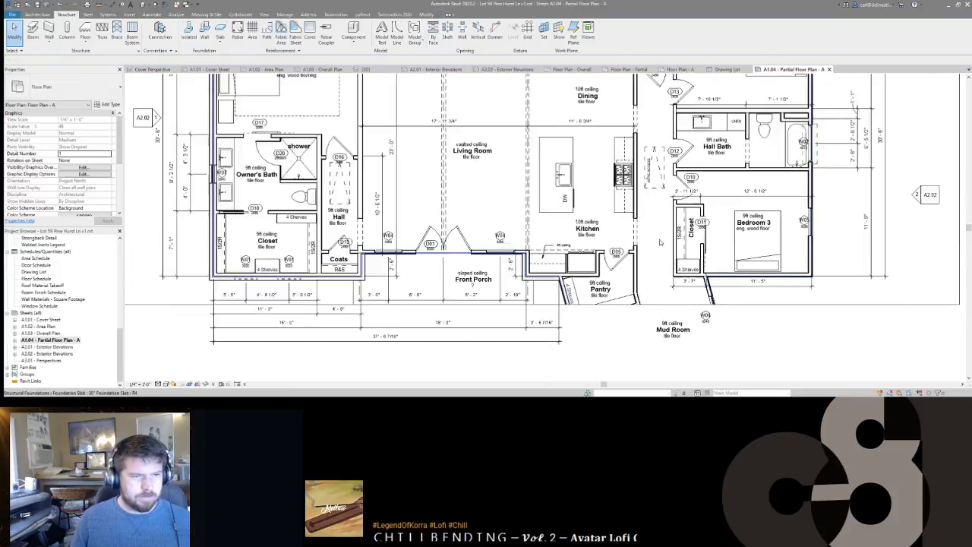
{"action": "middle_click_drag", "start_coordinate": [655, 277], "coordinate": [693, 281]}
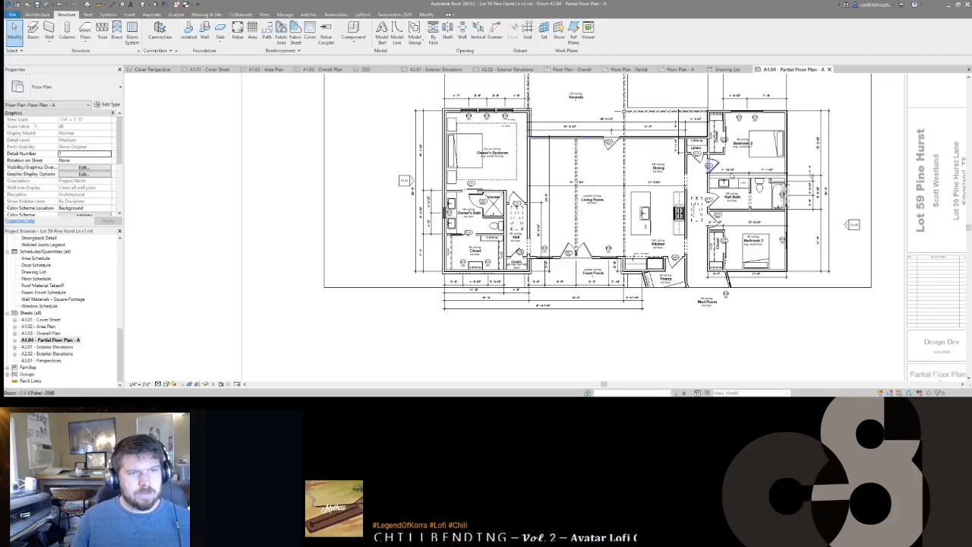
{"action": "scroll", "coordinate": [746, 173], "scroll_direction": "up", "scroll_amount": 3}
{"action": "scroll", "coordinate": [644, 204], "scroll_direction": "down", "scroll_amount": 2}
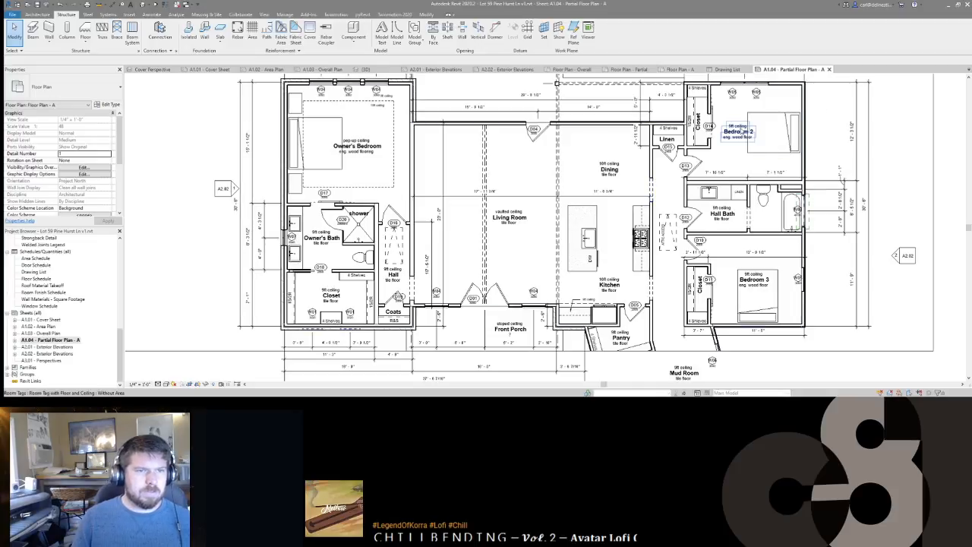
{"action": "left_click", "coordinate": [742, 131]}
{"action": "key", "text": "Left"}
{"action": "key", "text": "Left"}
{"action": "key", "text": "Left"}
{"action": "key", "text": "Left"}
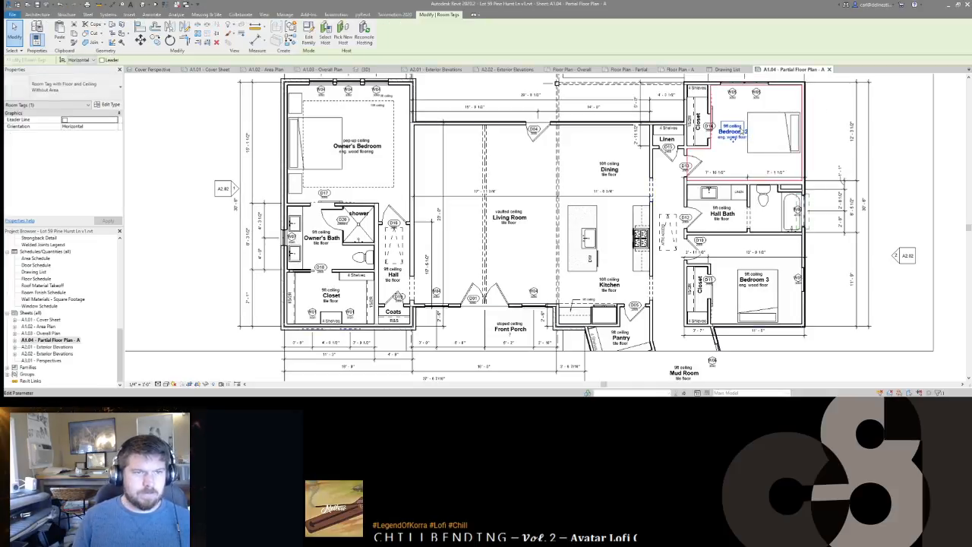
{"action": "key", "text": "Escape"}
{"action": "left_click", "coordinate": [752, 299]}
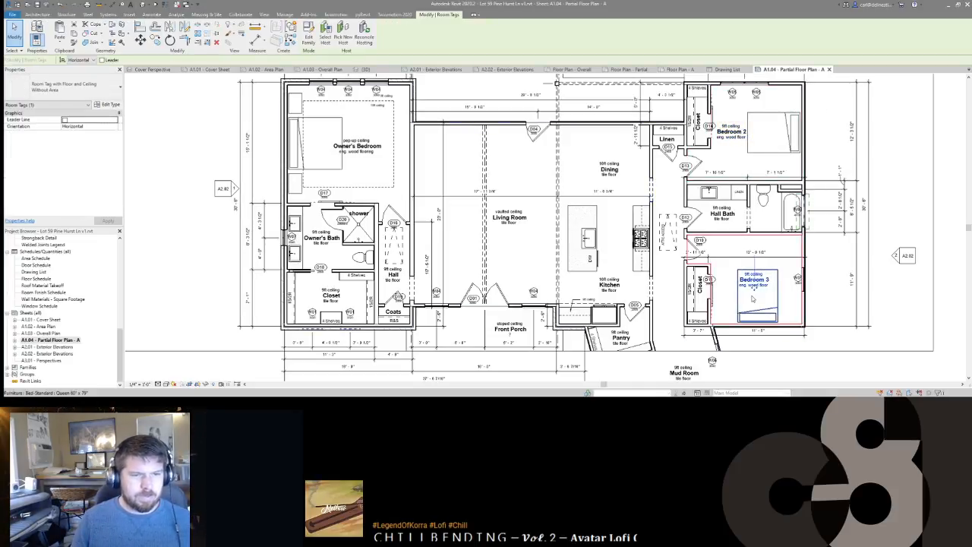
{"action": "key", "text": "Right"}
{"action": "key", "text": "Right"}
{"action": "key", "text": "Right"}
{"action": "key", "text": "Escape"}
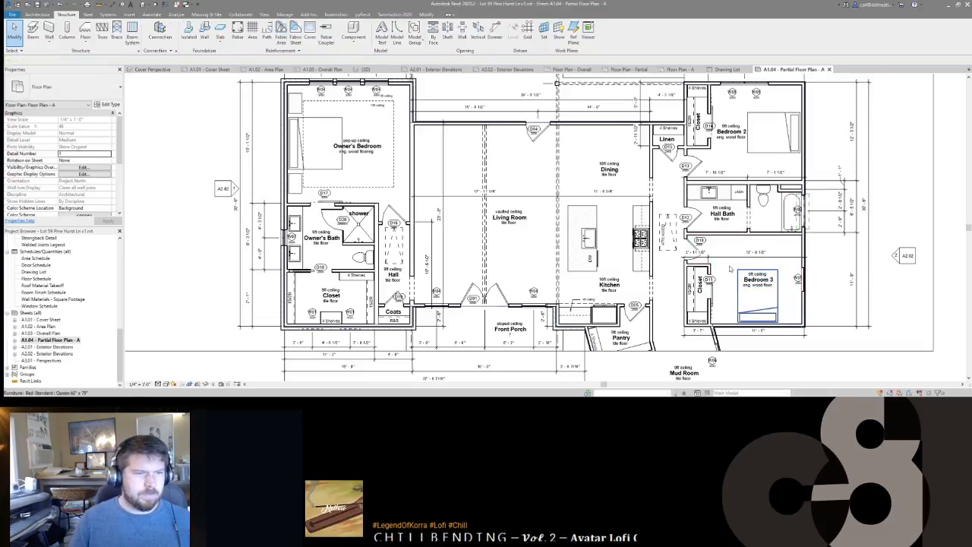
Step: Return to the sheet and move the viewport title up beneath the floor plan
{"action": "scroll", "coordinate": [703, 214], "scroll_direction": "down", "scroll_amount": 3}
{"action": "key", "text": "d"}
{"action": "key", "text": "v"}
{"action": "scroll", "coordinate": [705, 227], "scroll_direction": "down", "scroll_amount": 2}
{"action": "middle_click_drag", "start_coordinate": [758, 287], "coordinate": [687, 302]}
{"action": "scroll", "coordinate": [687, 302], "scroll_direction": "down", "scroll_amount": 2}
{"action": "left_click_drag", "start_coordinate": [487, 349], "coordinate": [550, 317]}
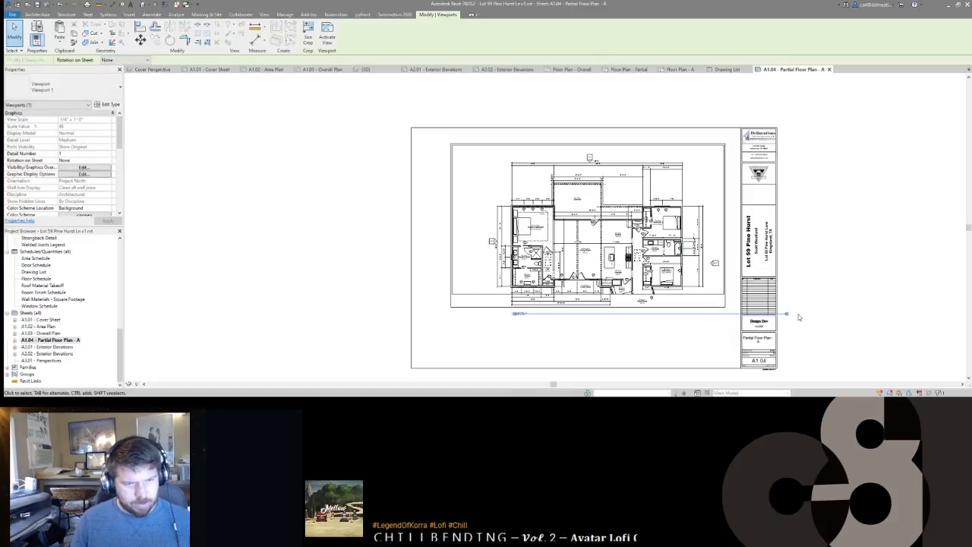
Step: Shorten the floor plan viewport's title line
{"action": "left_click_drag", "start_coordinate": [787, 315], "coordinate": [676, 319]}
{"action": "left_click", "coordinate": [862, 282]}
{"action": "middle_click_drag", "start_coordinate": [809, 287], "coordinate": [810, 281]}
{"action": "scroll", "coordinate": [792, 283], "scroll_direction": "up", "scroll_amount": 3}
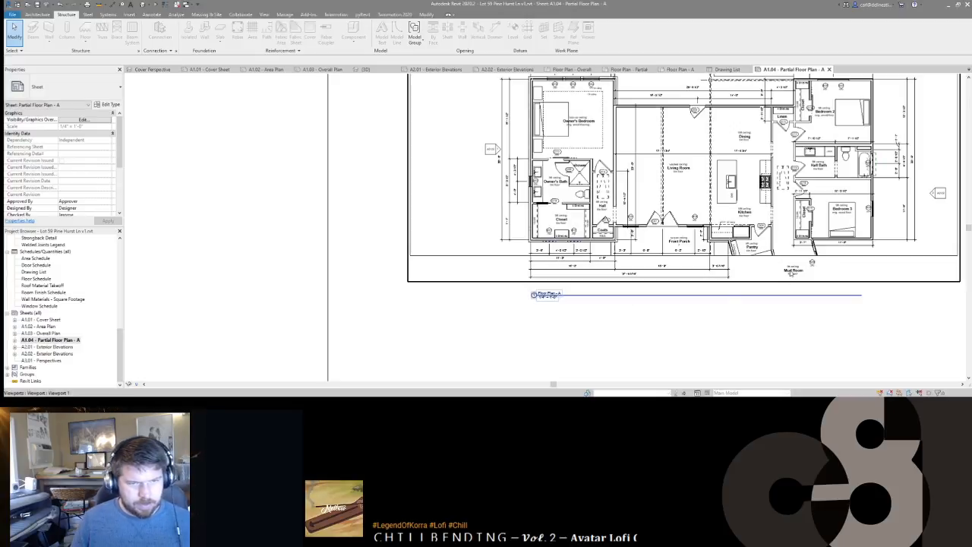
Step: Delete the Mud Room tag and its nearby door tag inside the plan viewport
{"action": "double_click", "coordinate": [791, 281]}
{"action": "left_click", "coordinate": [794, 270]}
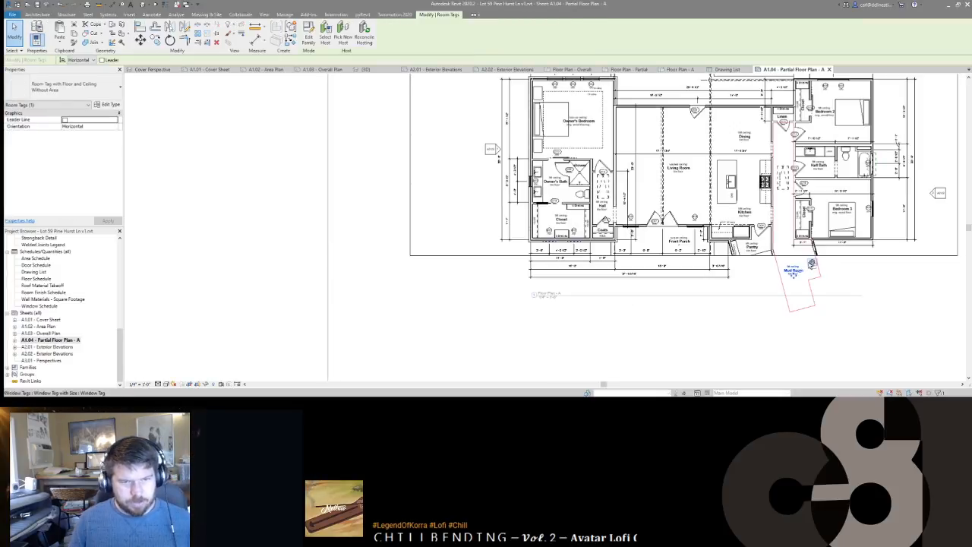
{"action": "left_click", "coordinate": [856, 279]}
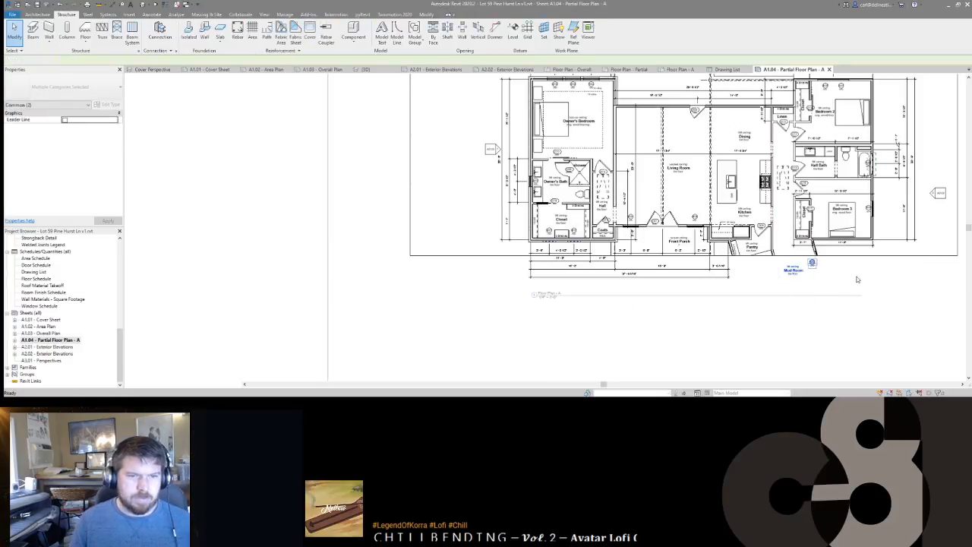
{"action": "key", "text": "Delete"}
{"action": "middle_click_drag", "start_coordinate": [844, 279], "coordinate": [783, 284]}
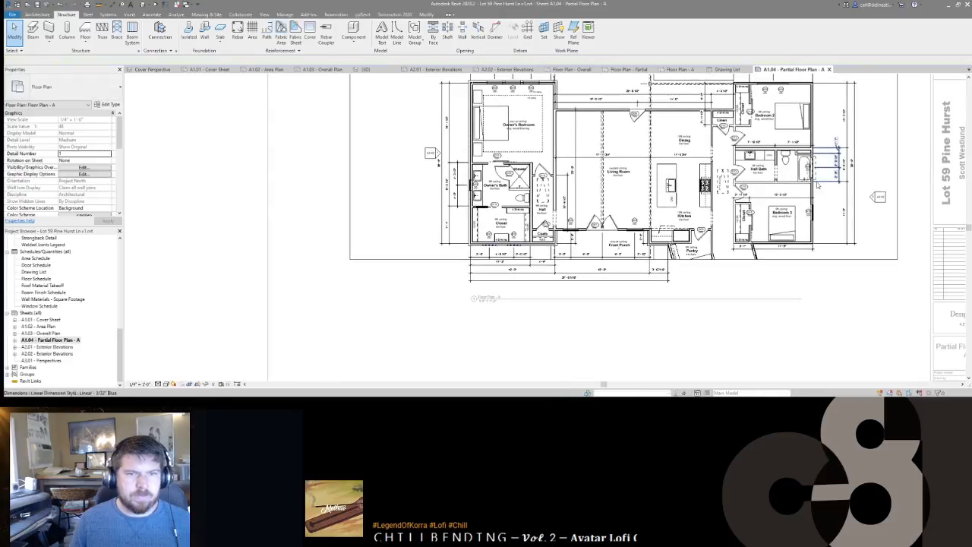
{"action": "middle_click_drag", "start_coordinate": [817, 195], "coordinate": [817, 243]}
{"action": "key", "text": "d"}
{"action": "key", "text": "v"}
Step: Shift the Partial Floor Plan - A viewport slightly to the right on the sheet
{"action": "scroll", "coordinate": [817, 243], "scroll_direction": "down", "scroll_amount": 5}
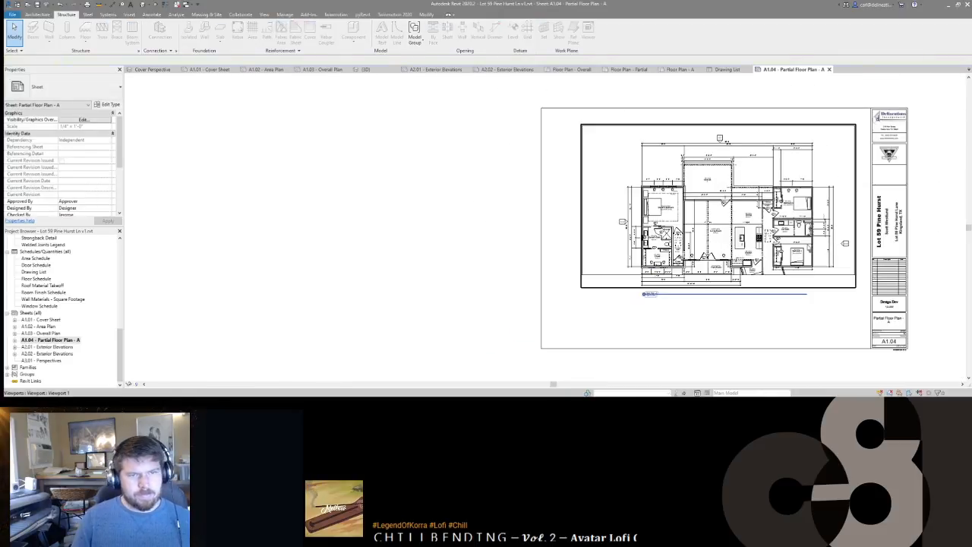
{"action": "left_click_drag", "start_coordinate": [805, 242], "coordinate": [813, 240]}
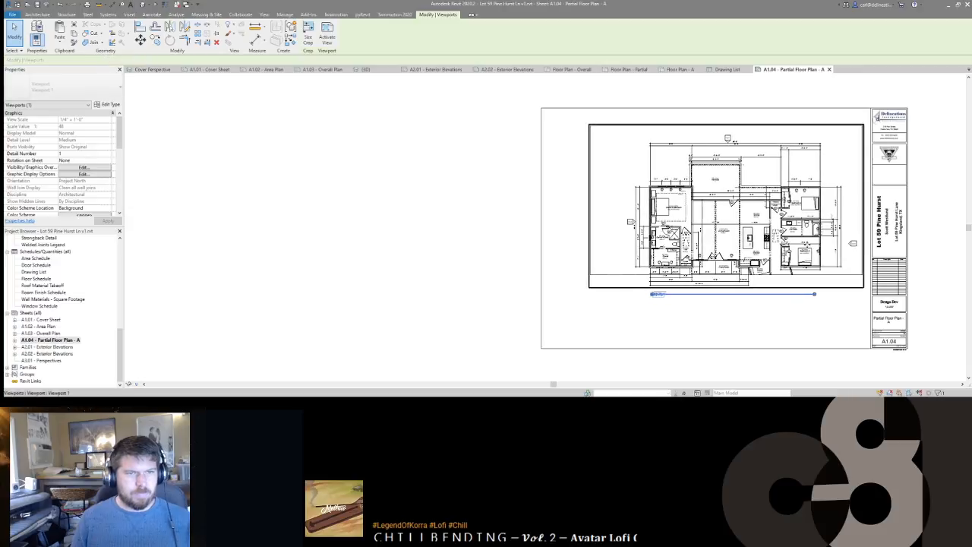
{"action": "key", "text": "Escape"}
{"action": "middle_click_drag", "start_coordinate": [762, 306], "coordinate": [618, 271]}
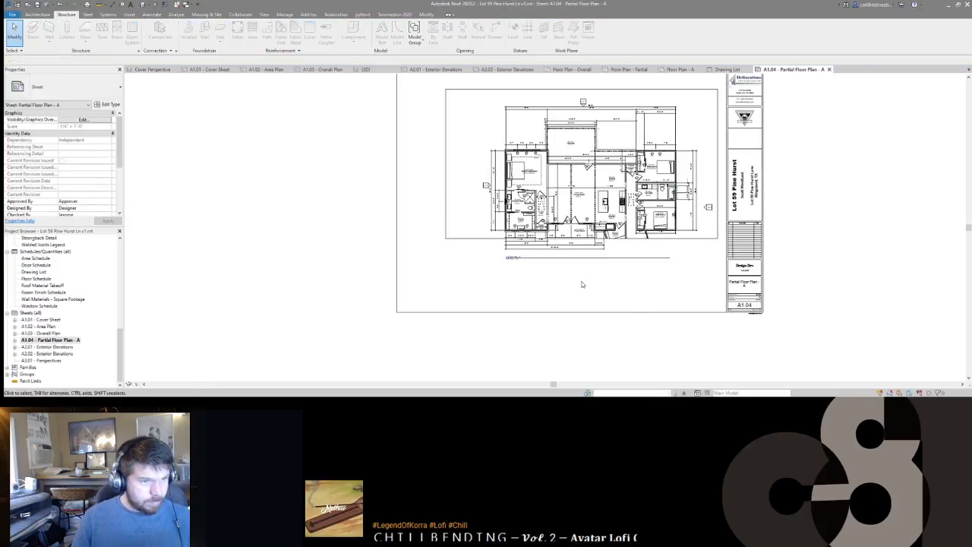
{"action": "scroll", "coordinate": [581, 285], "scroll_direction": "up", "scroll_amount": 3}
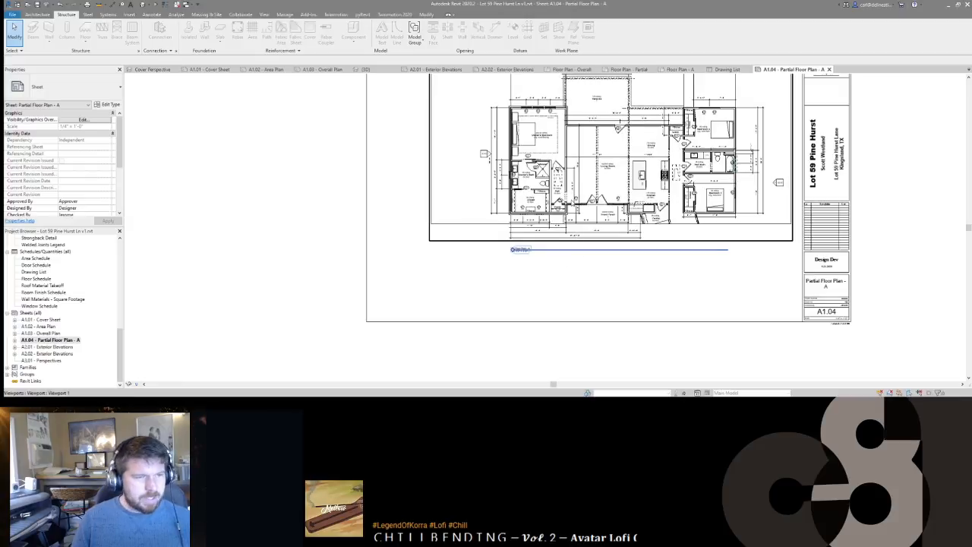
{"action": "middle_click_drag", "start_coordinate": [590, 222], "coordinate": [596, 241]}
{"action": "double_click", "coordinate": [596, 242]}
Step: Place an elevation marker referencing Front Elevation (1/A2.01) below the porch dimensions
{"action": "key", "text": "e"}
{"action": "key", "text": "l"}
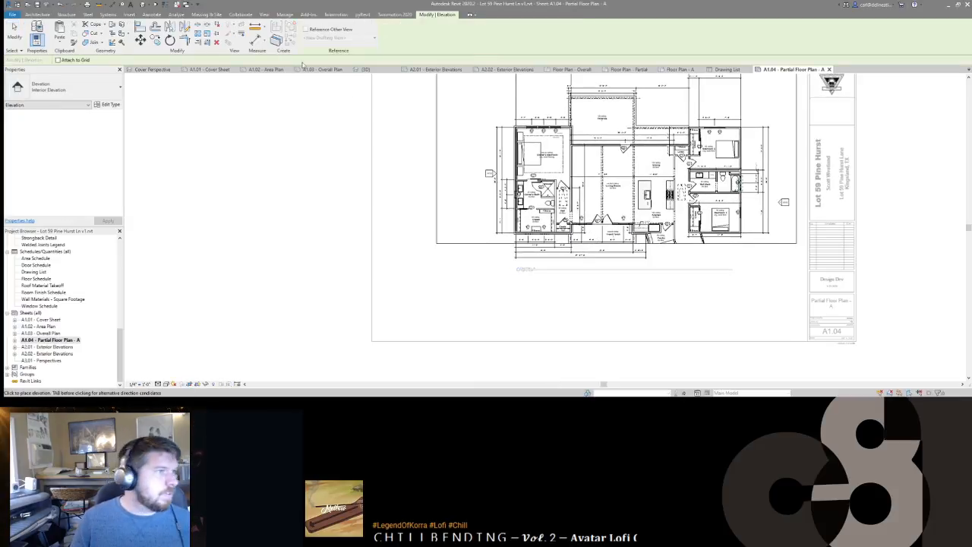
{"action": "left_click", "coordinate": [306, 29]}
{"action": "left_click", "coordinate": [373, 37]}
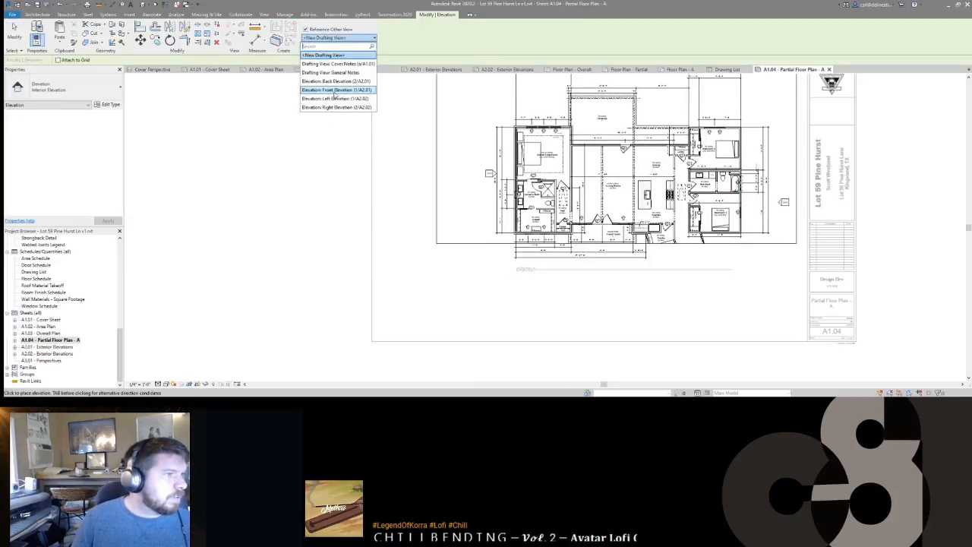
{"action": "left_click", "coordinate": [334, 93]}
{"action": "scroll", "coordinate": [588, 266], "scroll_direction": "up", "scroll_amount": 5}
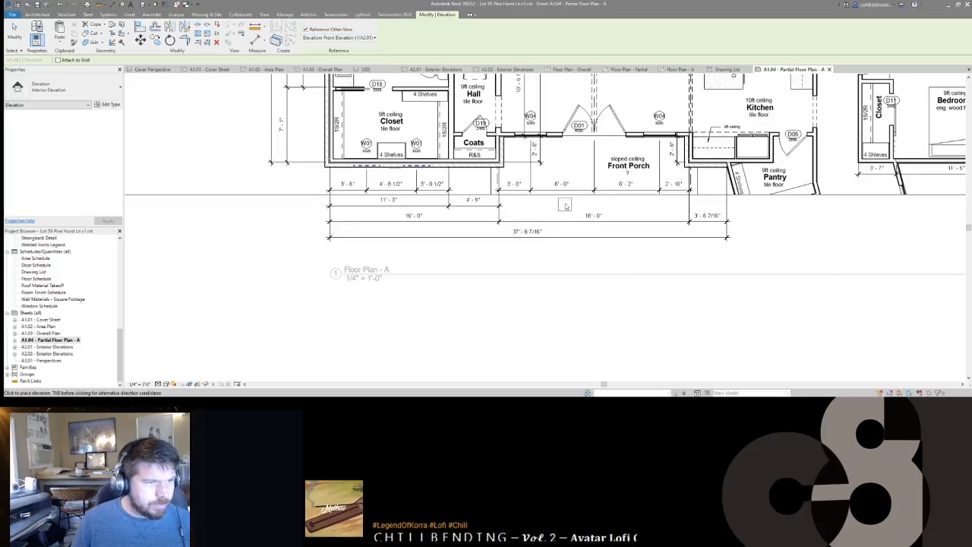
{"action": "left_click", "coordinate": [556, 161]}
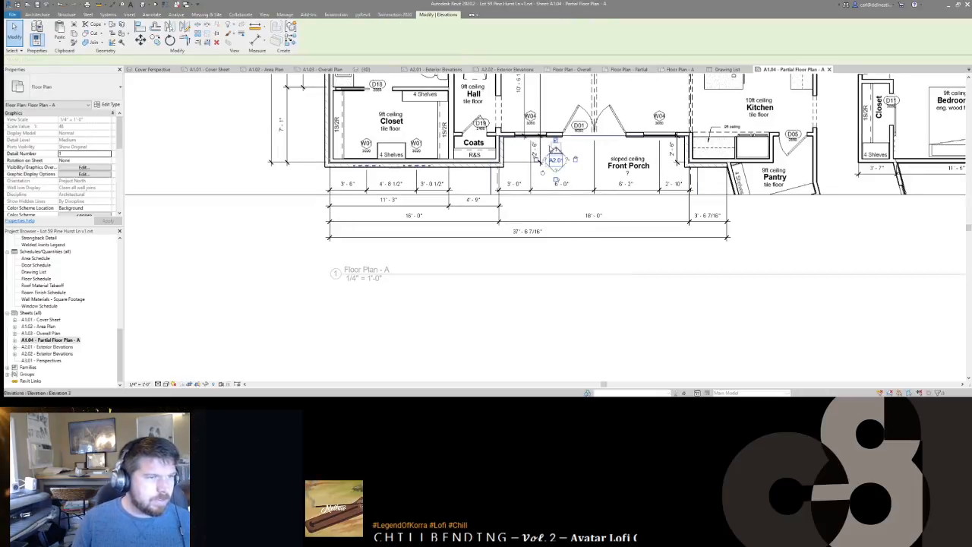
{"action": "left_click_drag", "start_coordinate": [556, 158], "coordinate": [541, 261]}
{"action": "left_click", "coordinate": [585, 246]}
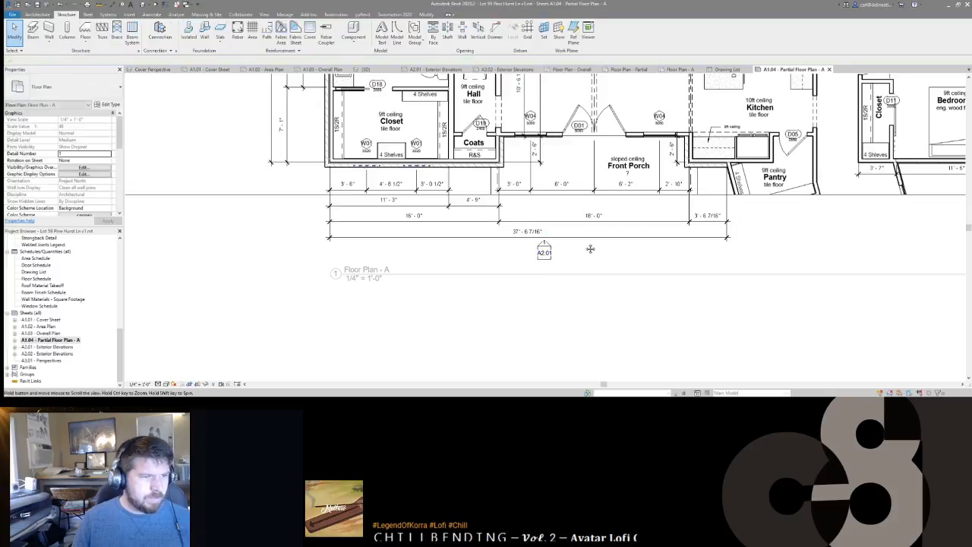
{"action": "scroll", "coordinate": [586, 245], "scroll_direction": "down", "scroll_amount": 3}
{"action": "double_click", "coordinate": [586, 247]}
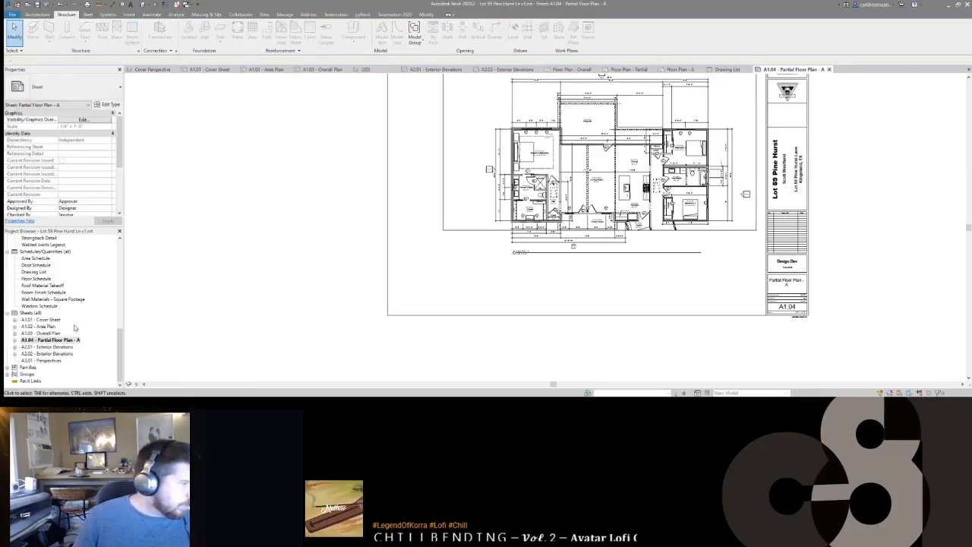
Step: Look at sheet A1.03 without placing a marker, then open sheet A2.01 Exterior Elevations
{"action": "double_click", "coordinate": [42, 332]}
{"action": "scroll", "coordinate": [566, 240], "scroll_direction": "down", "scroll_amount": 3}
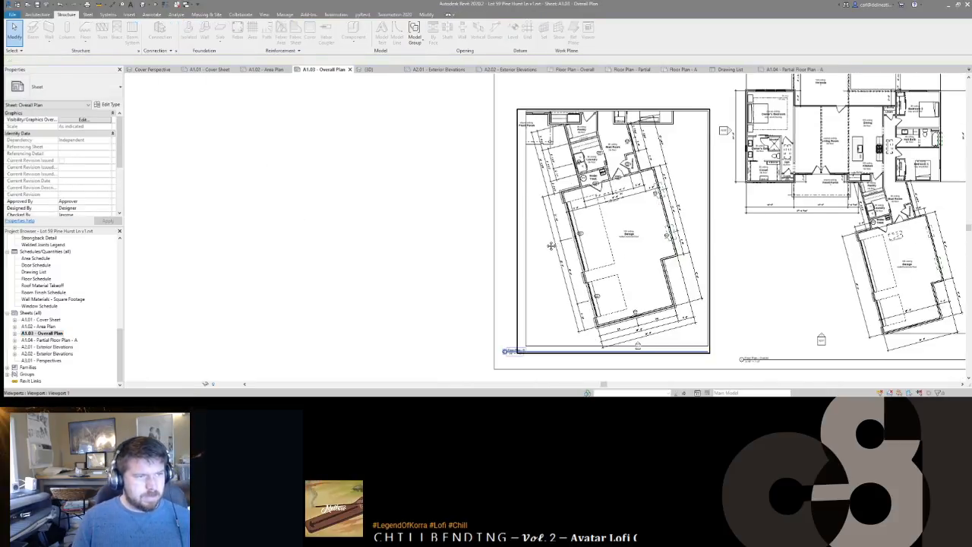
{"action": "double_click", "coordinate": [566, 242]}
{"action": "key", "text": "e"}
{"action": "key", "text": "l"}
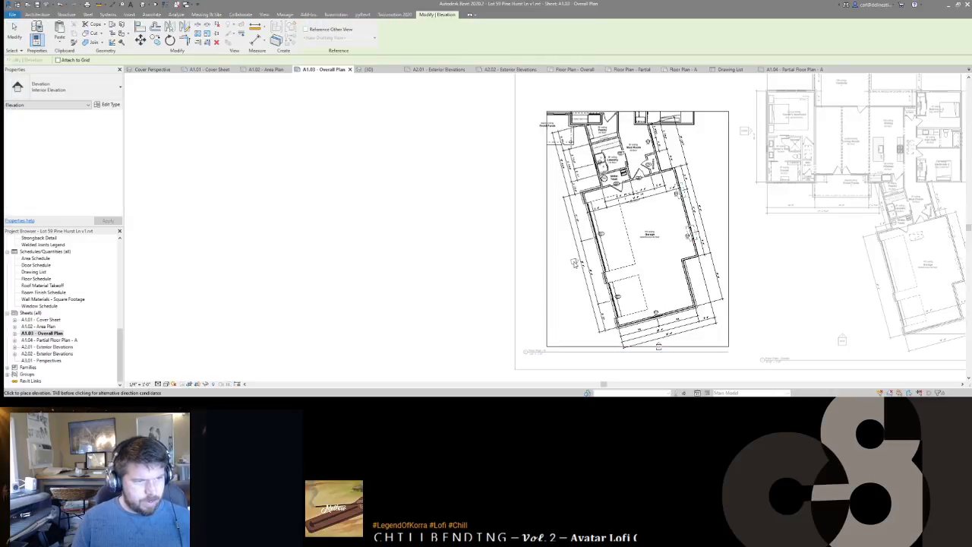
{"action": "key", "text": "Escape"}
{"action": "scroll", "coordinate": [566, 238], "scroll_direction": "down", "scroll_amount": 2}
{"action": "key", "text": "d"}
{"action": "key", "text": "v"}
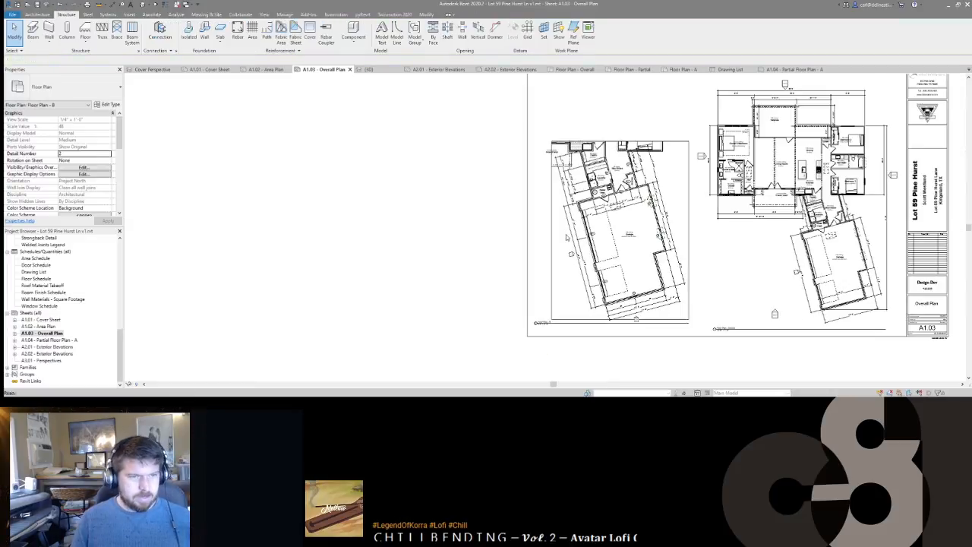
{"action": "scroll", "coordinate": [565, 238], "scroll_direction": "down", "scroll_amount": 1}
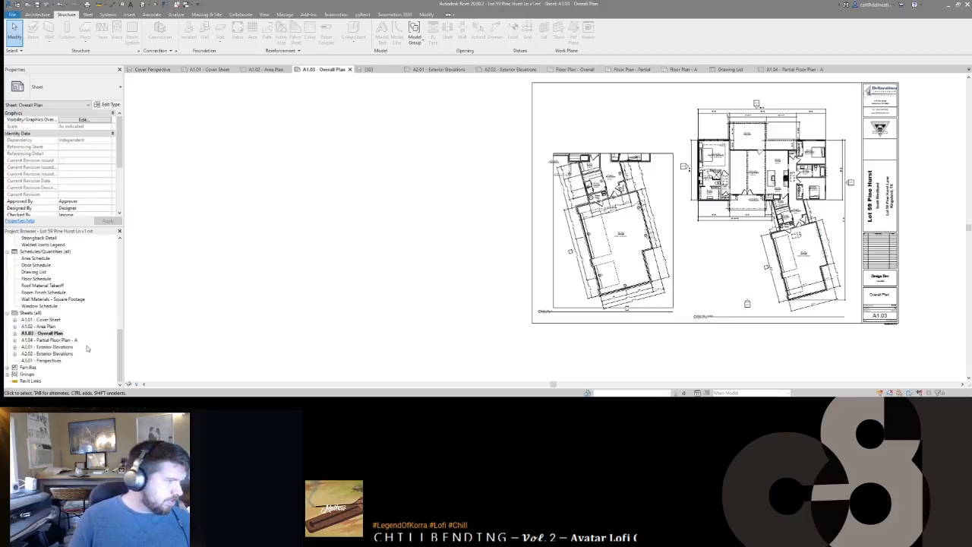
{"action": "double_click", "coordinate": [45, 347]}
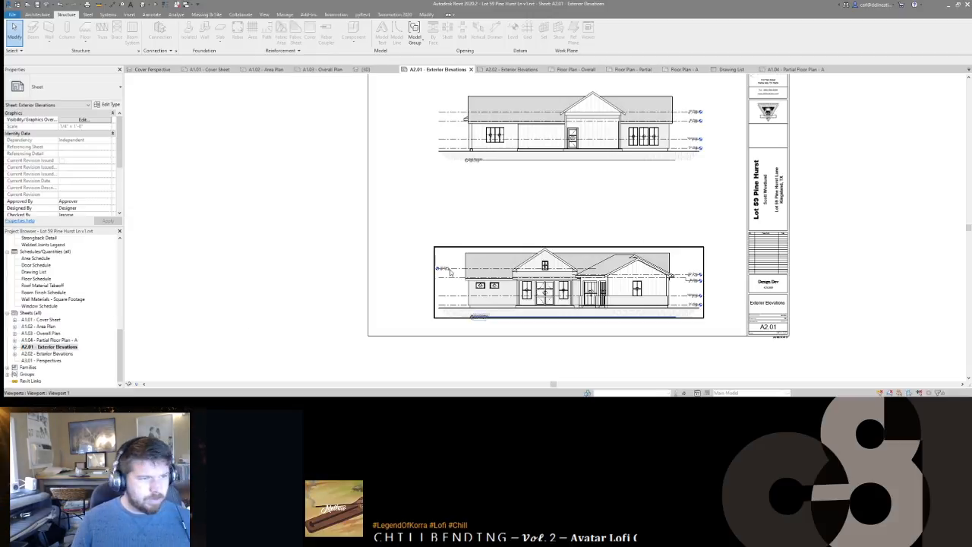
Step: Shift the upper elevation viewport on A2.01 down to make room
{"action": "left_click", "coordinate": [564, 266]}
{"action": "scroll", "coordinate": [554, 255], "scroll_direction": "down", "scroll_amount": 2}
{"action": "left_click", "coordinate": [540, 180]}
{"action": "mouse_move", "coordinate": [539, 181]}
{"action": "left_mouse_down"}
{"action": "mouse_move", "coordinate": [539, 202]}
{"action": "mouse_move", "coordinate": [536, 165]}
{"action": "left_mouse_up"}
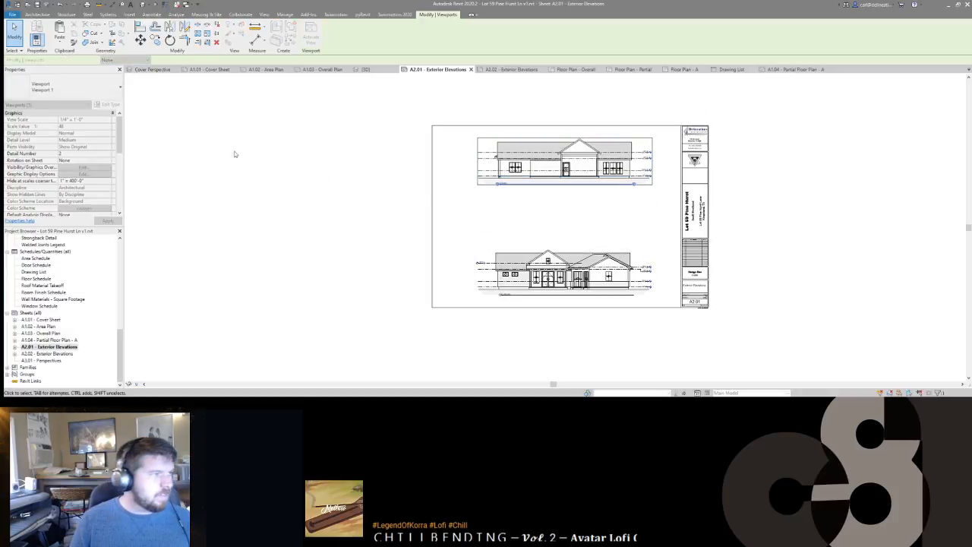
{"action": "scroll", "coordinate": [65, 266], "scroll_direction": "up", "scroll_amount": 6}
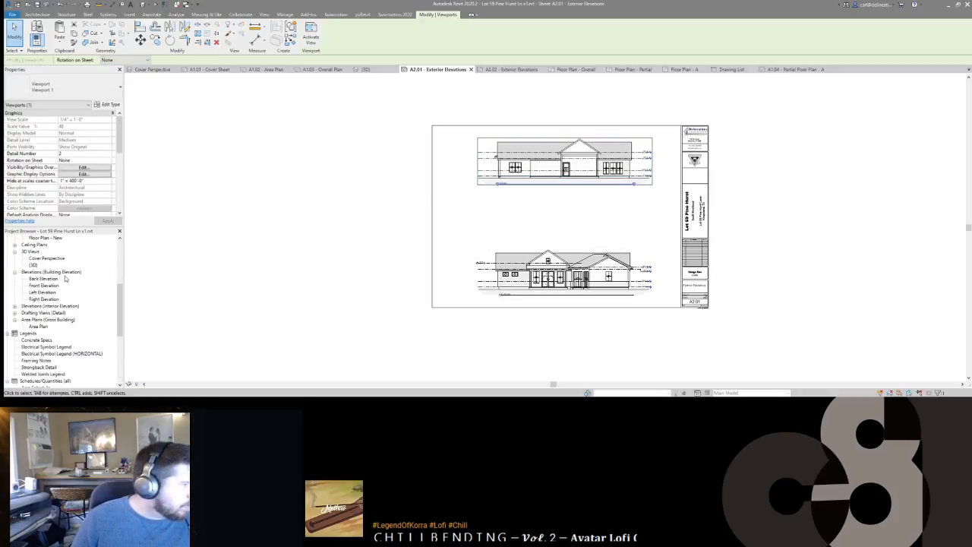
Step: Change Elevation 1 - a to the Building Elevation type and rename it Garage Elevation
{"action": "left_click", "coordinate": [15, 306]}
{"action": "left_click", "coordinate": [42, 313]}
{"action": "left_click", "coordinate": [58, 83]}
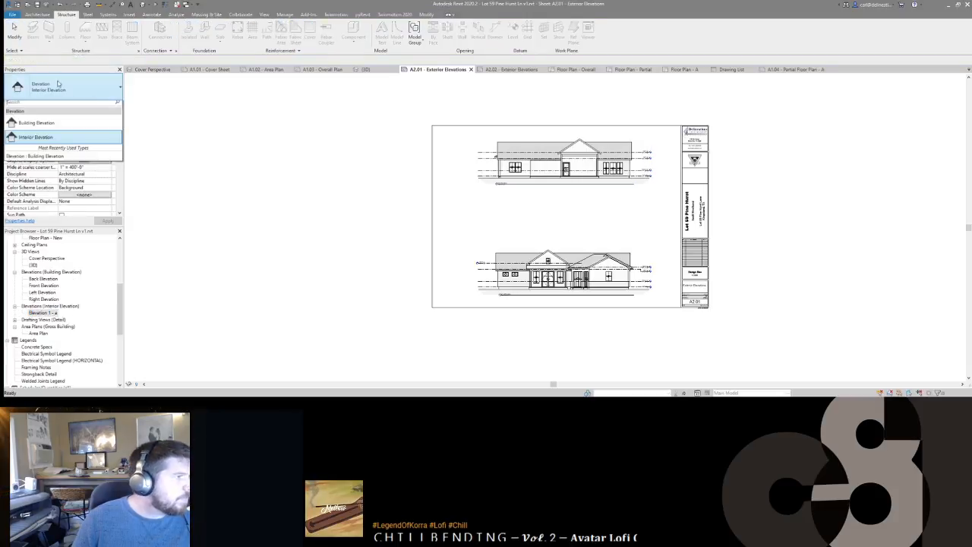
{"action": "left_click", "coordinate": [42, 128]}
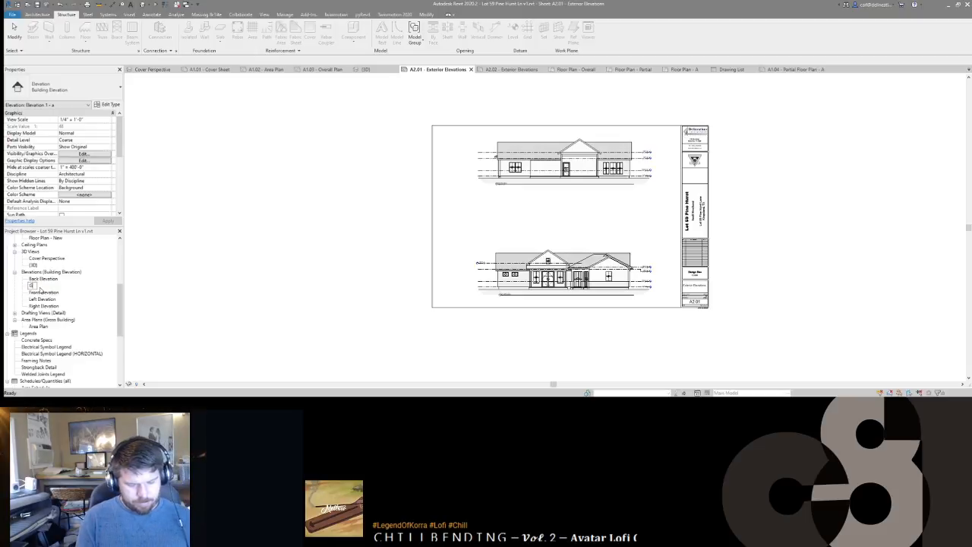
{"action": "key", "text": "Return"}
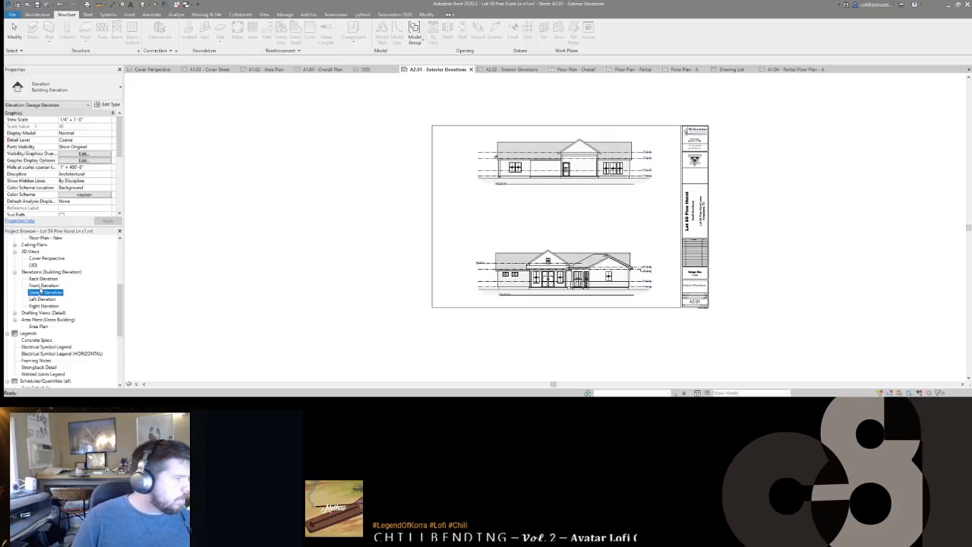
Step: Place Garage Elevation between the two elevations on A2.01 and trim its left crop
{"action": "left_click_drag", "start_coordinate": [564, 216], "coordinate": [569, 219]}
{"action": "scroll", "coordinate": [499, 200], "scroll_direction": "up", "scroll_amount": 3}
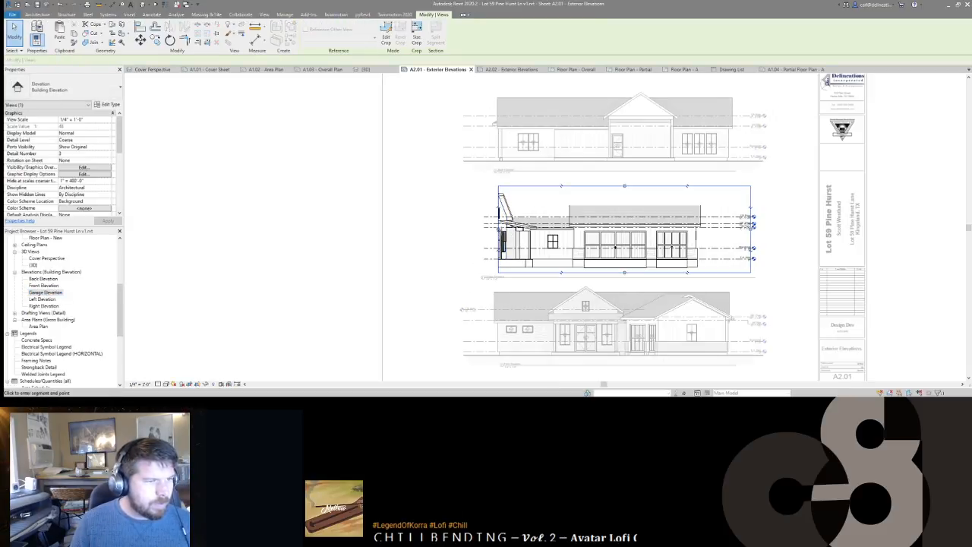
{"action": "left_click_drag", "start_coordinate": [499, 229], "coordinate": [505, 228]}
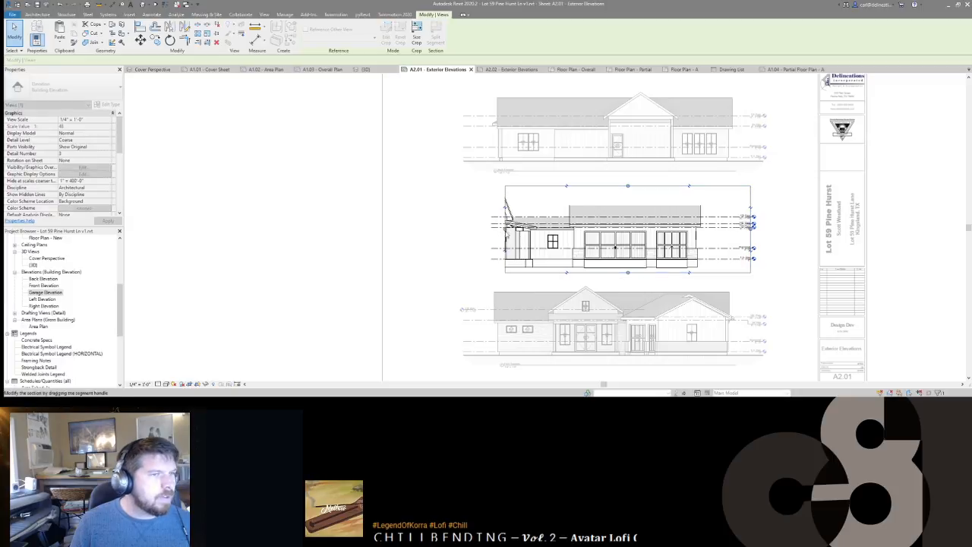
Step: Nudge the garage elevation line slightly right in Floor Plan - Overall, then return to A1.04
{"action": "left_click", "coordinate": [578, 70]}
{"action": "left_click_drag", "start_coordinate": [604, 291], "coordinate": [599, 285]}
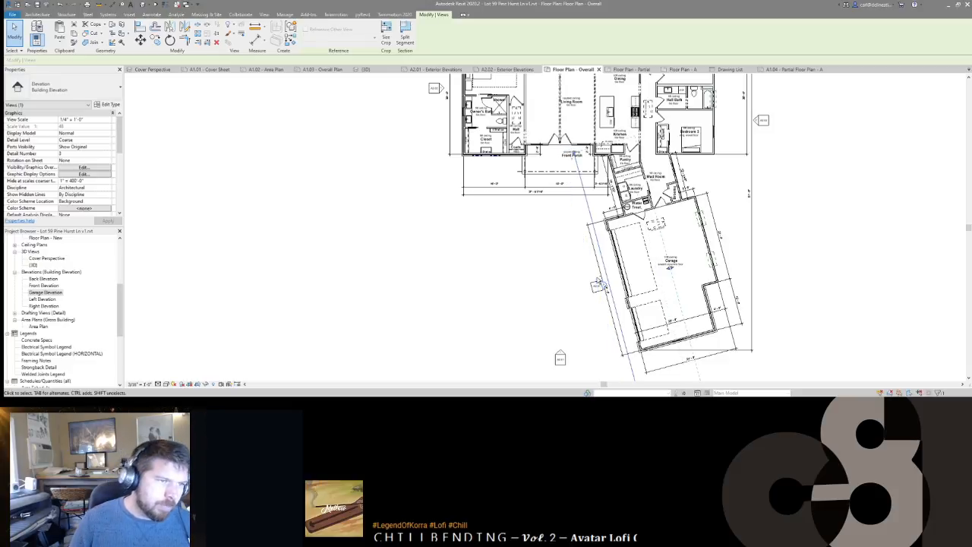
{"action": "key", "text": "Right"}
{"action": "key", "text": "Right"}
{"action": "key", "text": "Right"}
{"action": "key", "text": "Right"}
{"action": "key", "text": "Right"}
{"action": "key", "text": "Escape"}
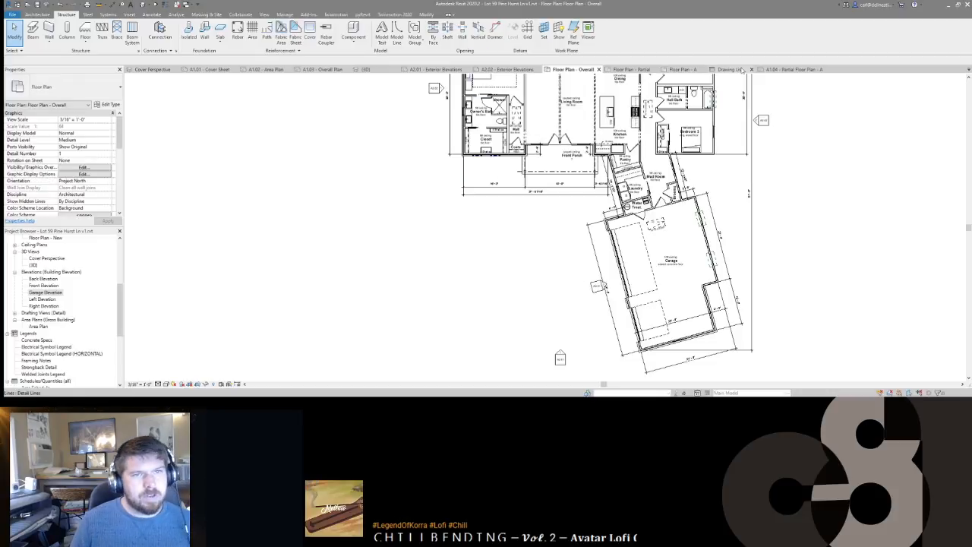
{"action": "left_click", "coordinate": [784, 70]}
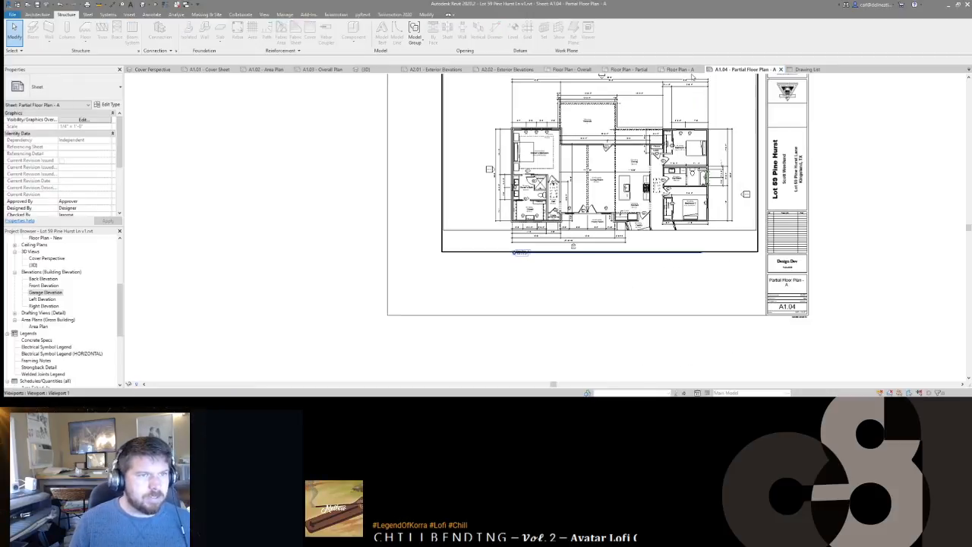
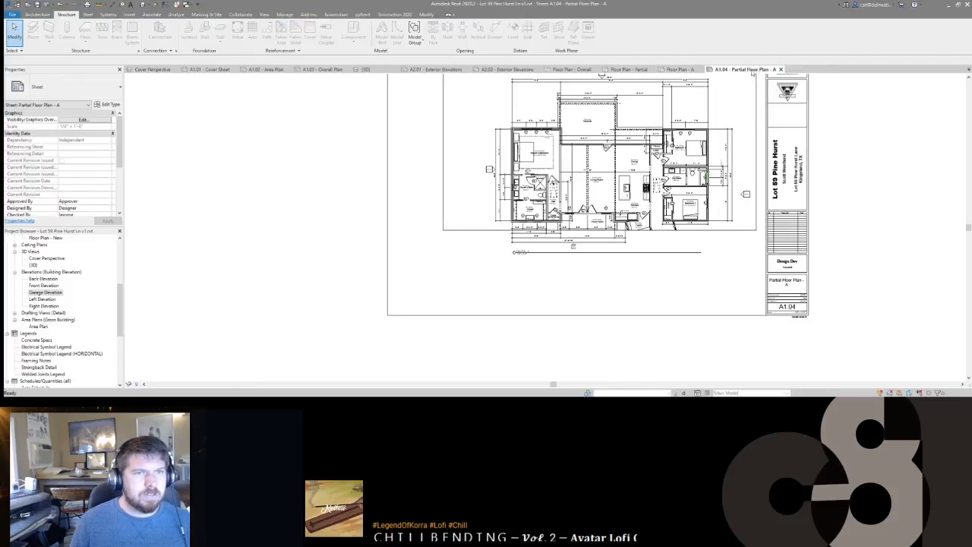
Step: On sheet A2.01, temporarily hide the garage elevation's porch roof, column and stone walls
{"action": "left_click", "coordinate": [438, 69]}
{"action": "scroll", "coordinate": [519, 231], "scroll_direction": "up", "scroll_amount": 2}
{"action": "left_click", "coordinate": [519, 228]}
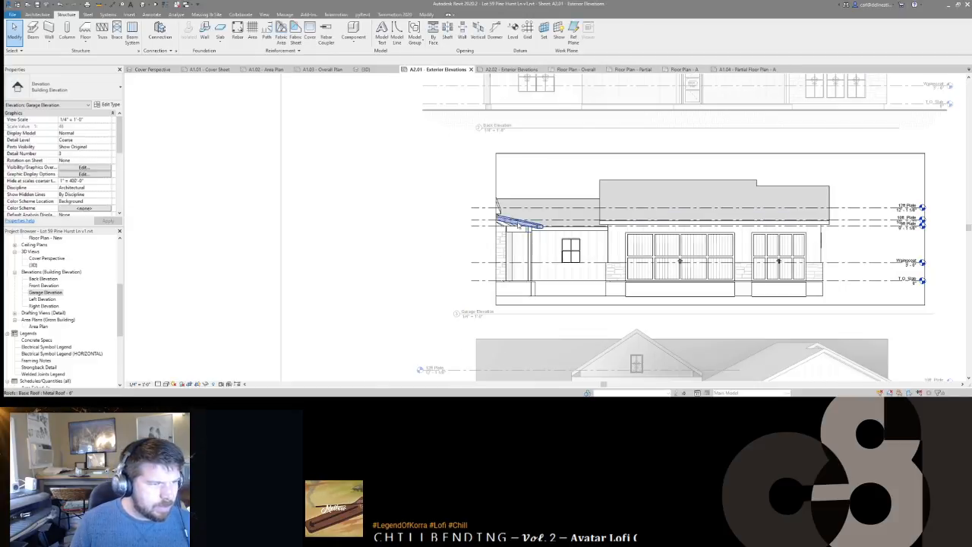
{"action": "scroll", "coordinate": [520, 230], "scroll_direction": "up", "scroll_amount": 2}
{"action": "left_click", "coordinate": [531, 240], "text": "ctrl"}
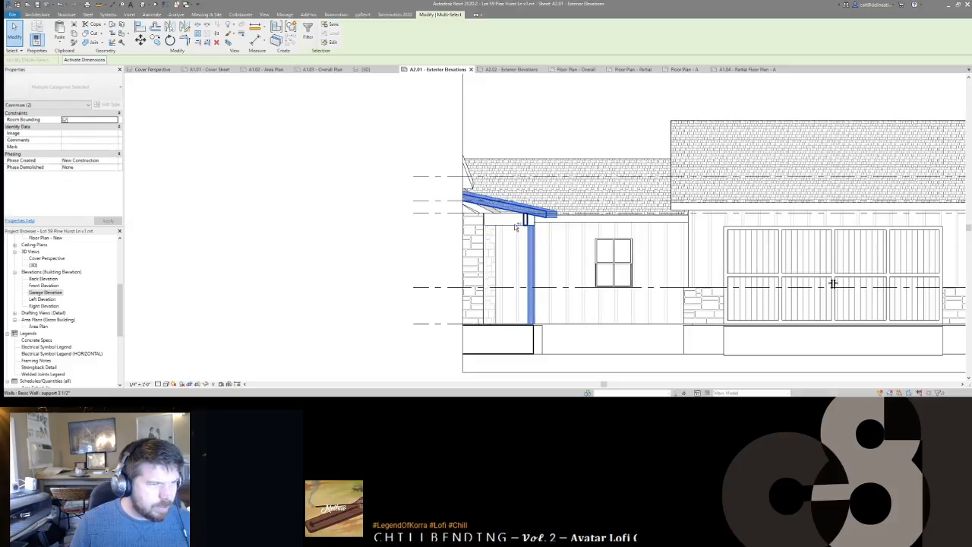
{"action": "left_click", "coordinate": [498, 221], "text": "ctrl"}
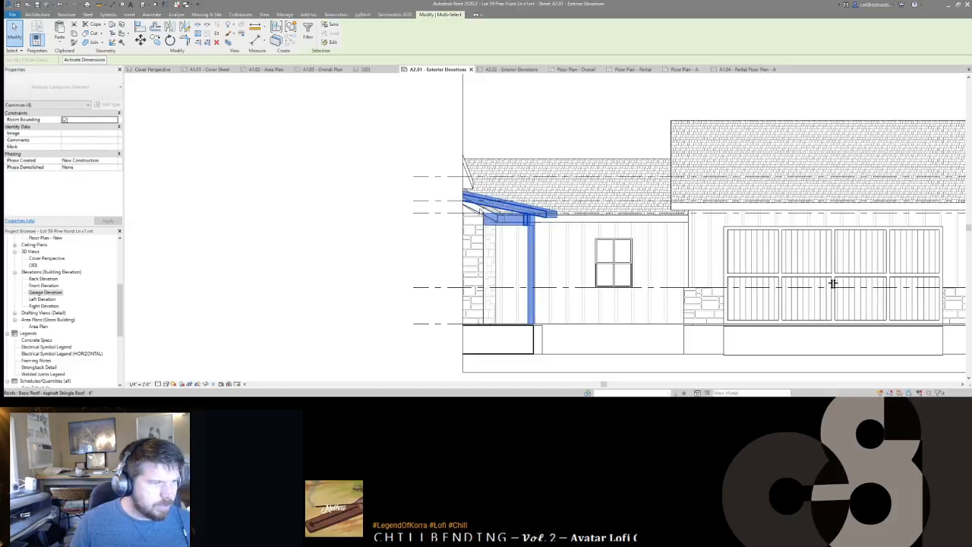
{"action": "left_click", "coordinate": [481, 251], "text": "ctrl"}
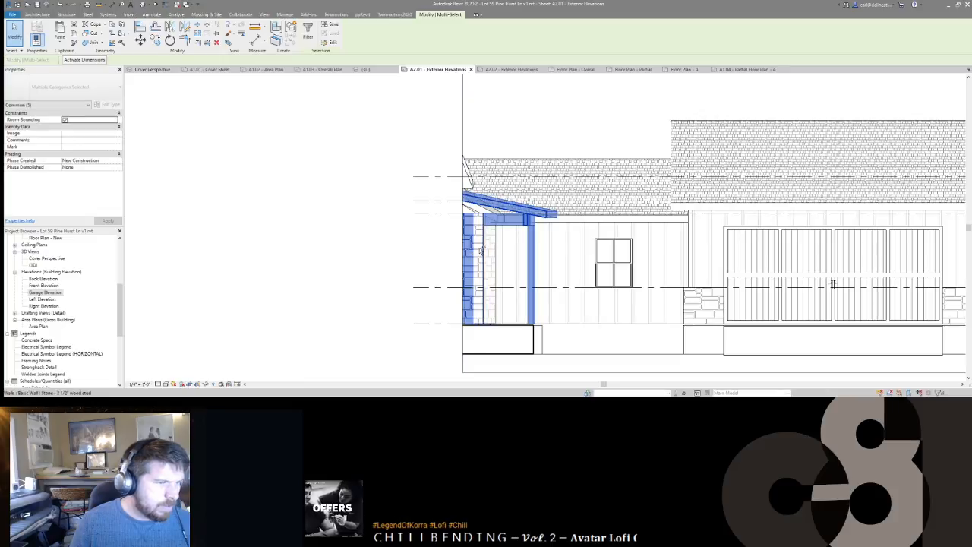
{"action": "left_click", "coordinate": [479, 250], "text": "ctrl"}
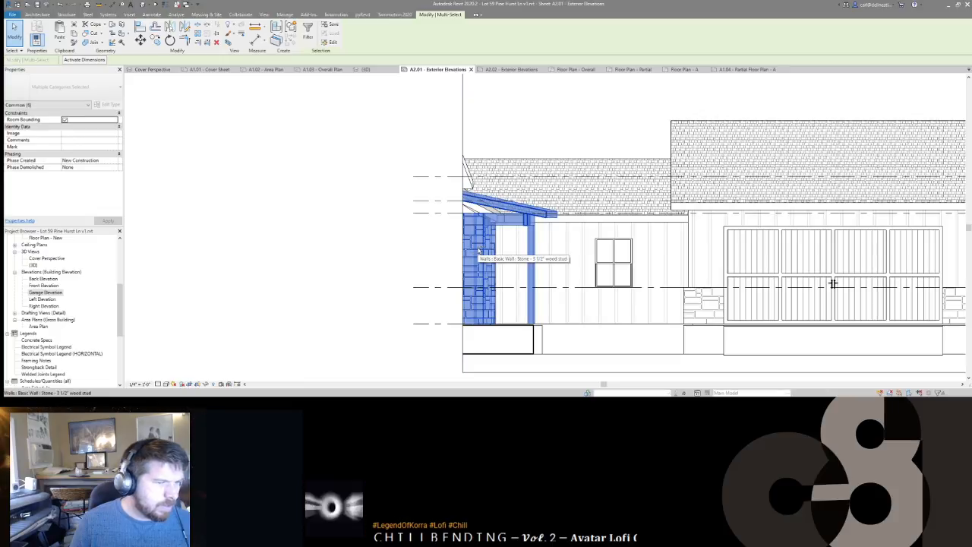
{"action": "left_click", "coordinate": [470, 239], "text": "shift"}
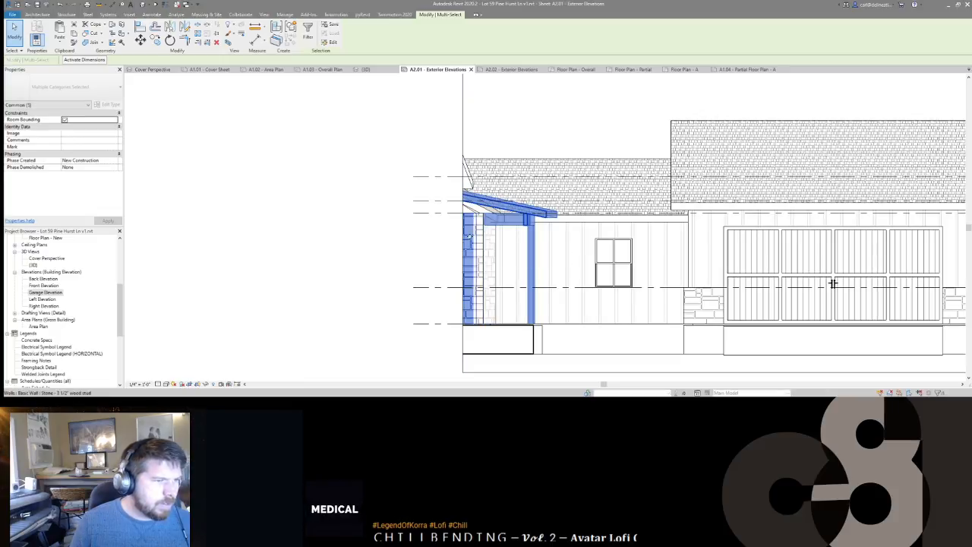
{"action": "left_click", "coordinate": [468, 178], "text": "ctrl"}
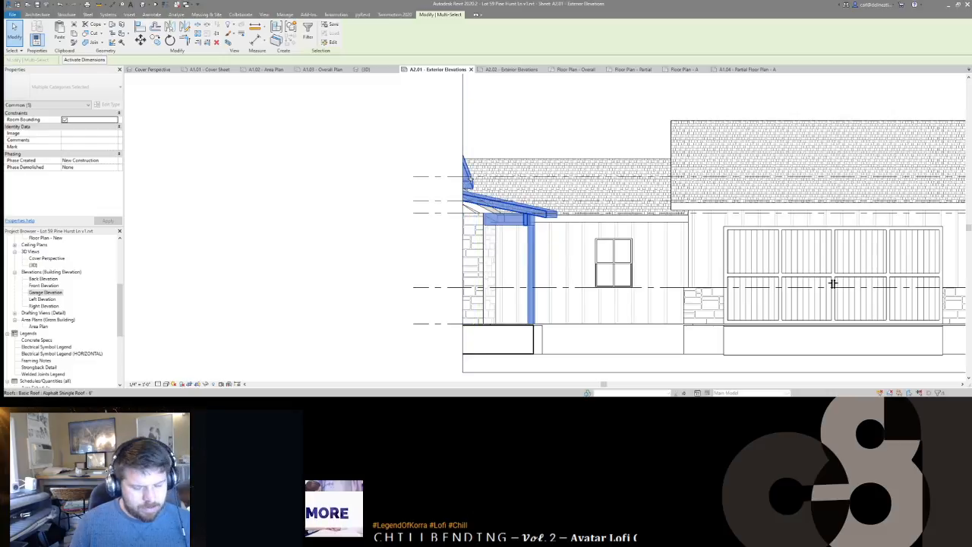
{"action": "key", "text": "h"}
{"action": "key", "text": "h"}
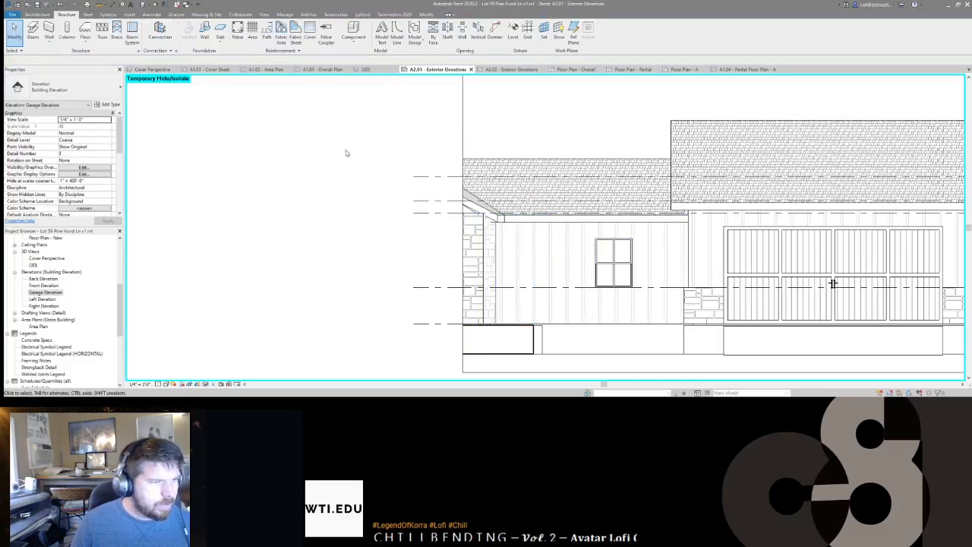
Step: Reset the temporary hide and zoom the sheet to fit
{"action": "key", "text": "h"}
{"action": "key", "text": "r"}
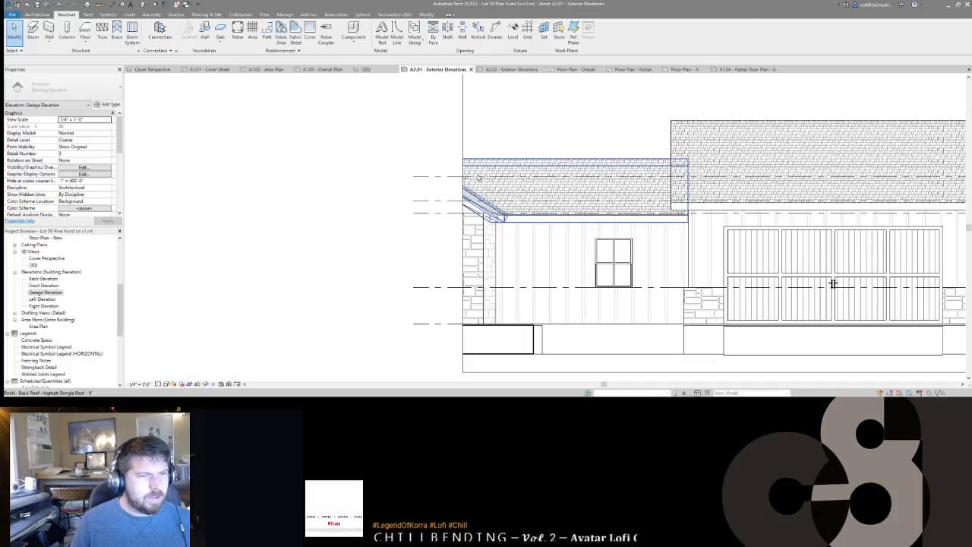
{"action": "scroll", "coordinate": [833, 283], "scroll_direction": "down", "scroll_amount": 5}
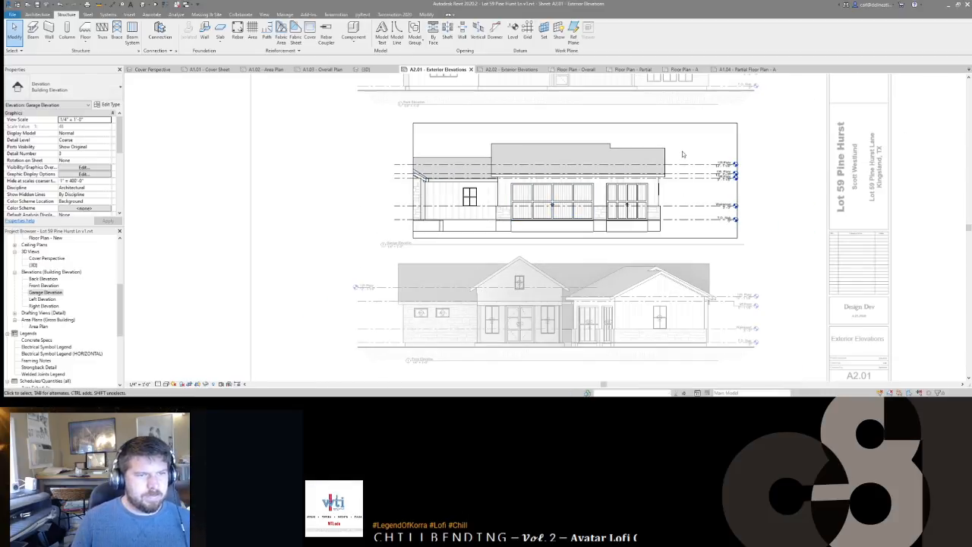
Step: Check the 12ft Plate and right-end level lines of the garage elevation
{"action": "left_click", "coordinate": [685, 167]}
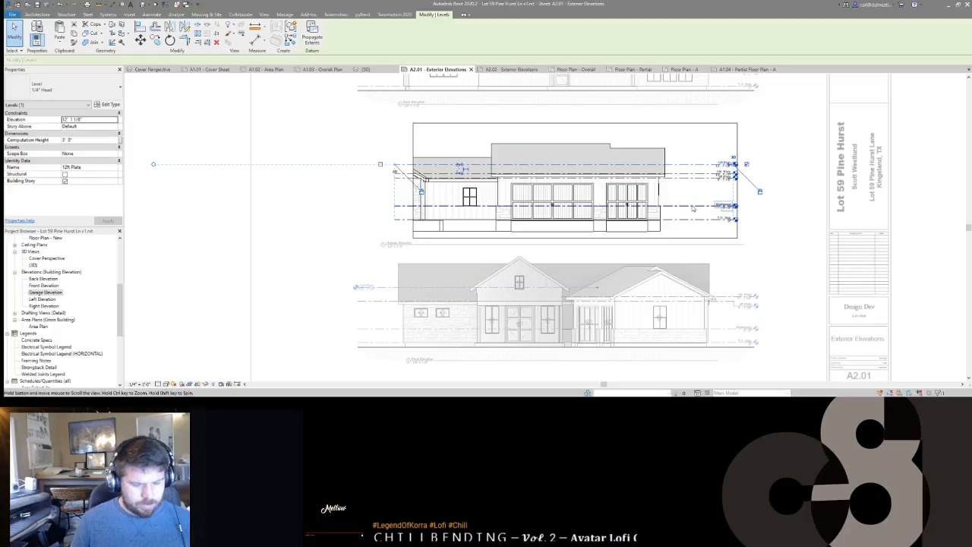
{"action": "key", "text": "Escape"}
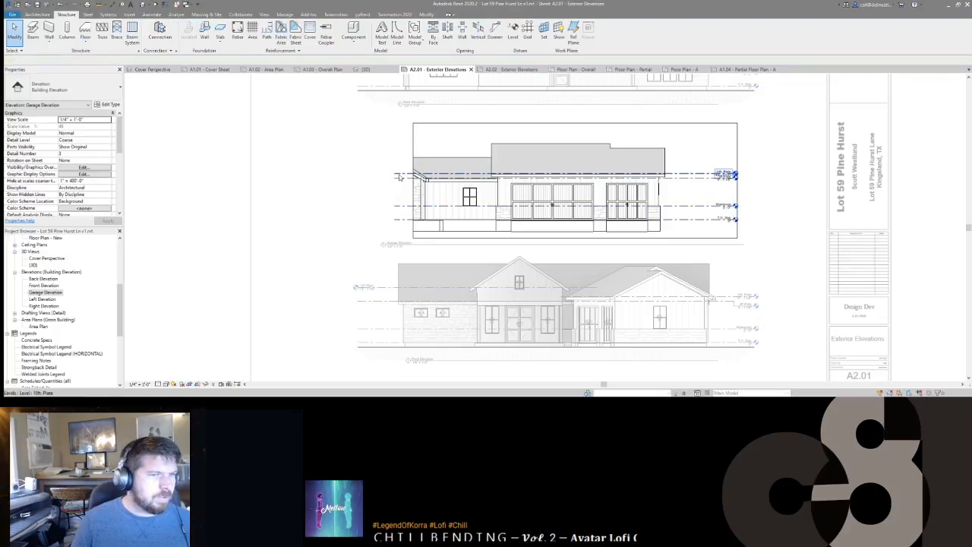
{"action": "left_click", "coordinate": [717, 179]}
{"action": "key", "text": "Escape"}
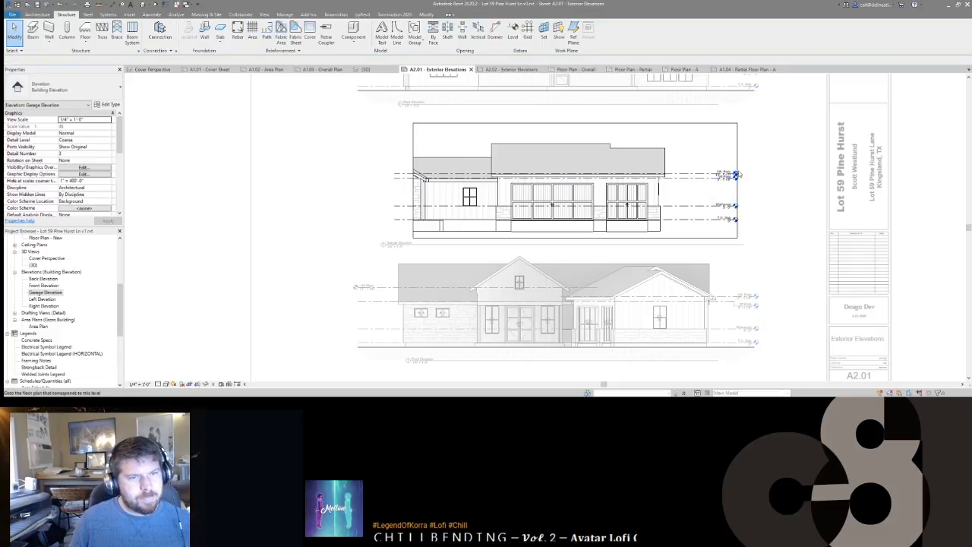
{"action": "left_click", "coordinate": [719, 179]}
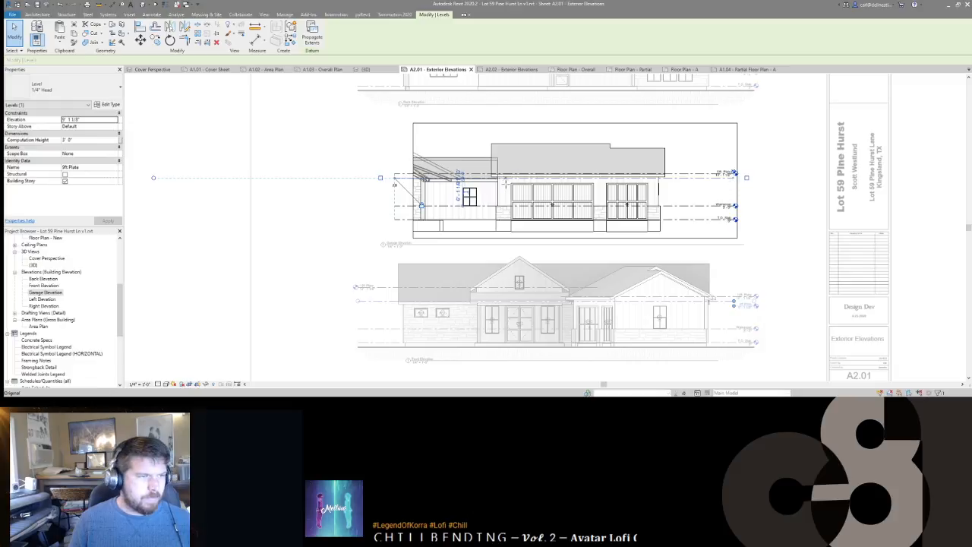
{"action": "key", "text": "Escape"}
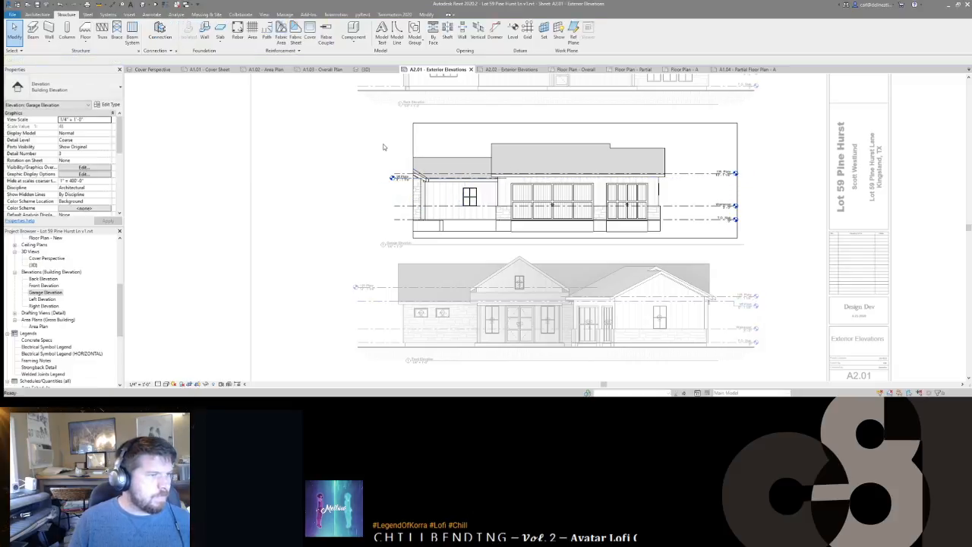
{"action": "double_click", "coordinate": [512, 232]}
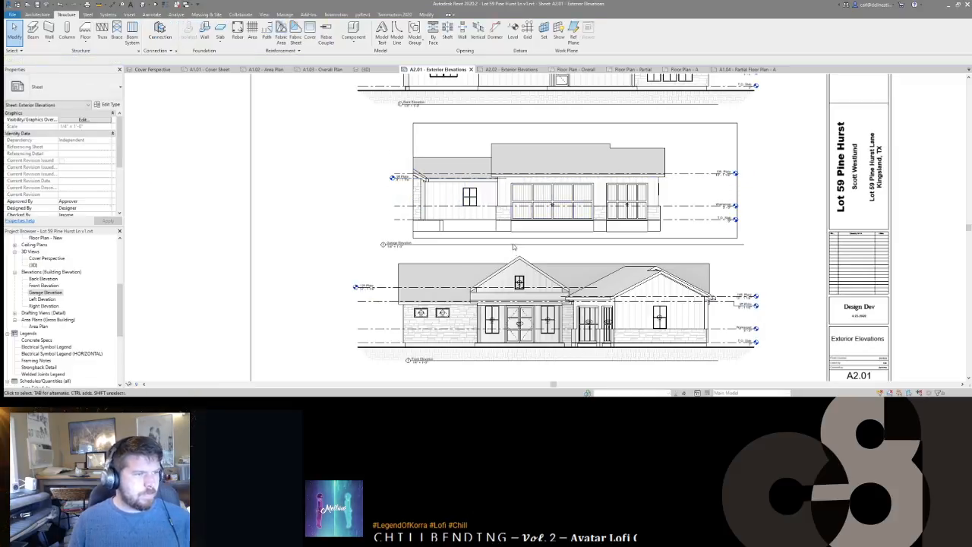
Step: Pull the Wainscot and 9ft Plate level lines' left ends inward, then deactivate the view
{"action": "double_click", "coordinate": [676, 200]}
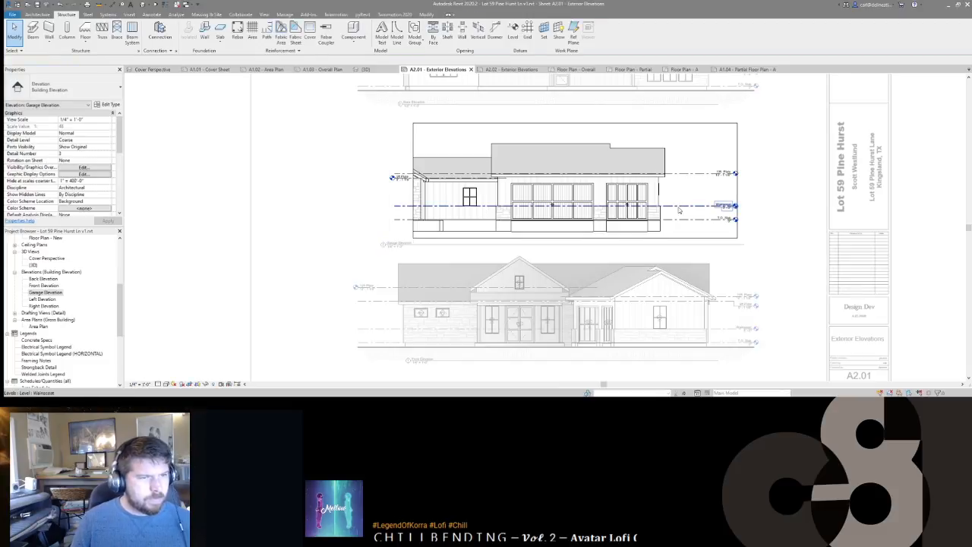
{"action": "left_click", "coordinate": [387, 206]}
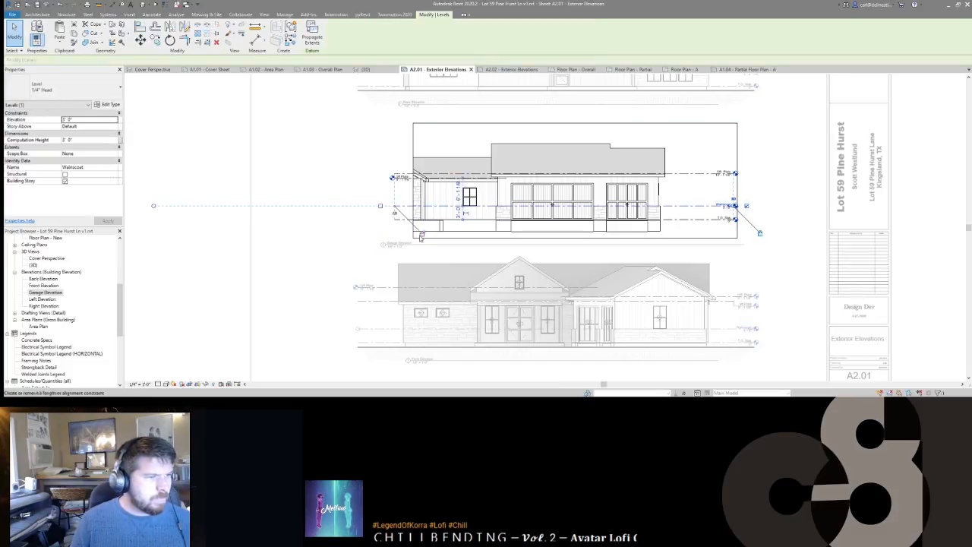
{"action": "left_click_drag", "start_coordinate": [394, 207], "coordinate": [485, 204]}
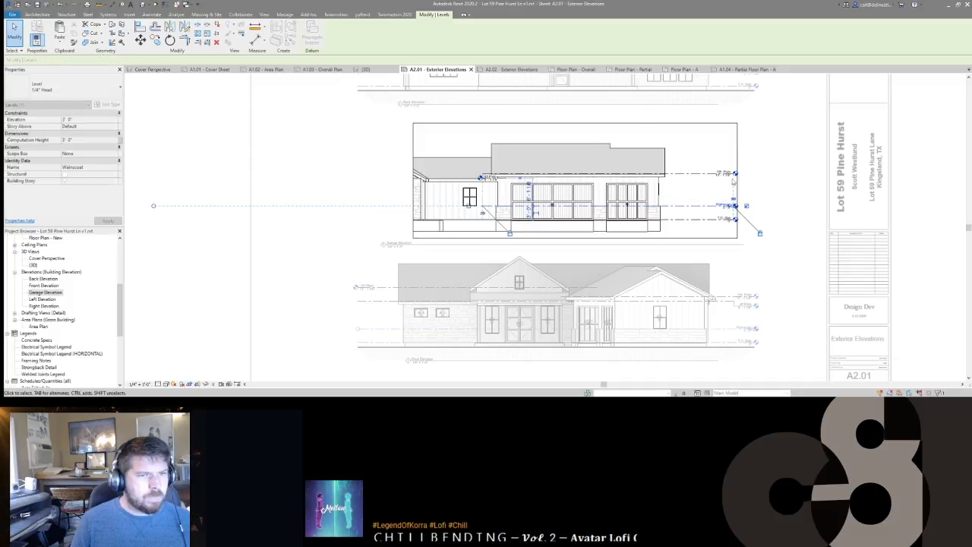
{"action": "key", "text": "Escape"}
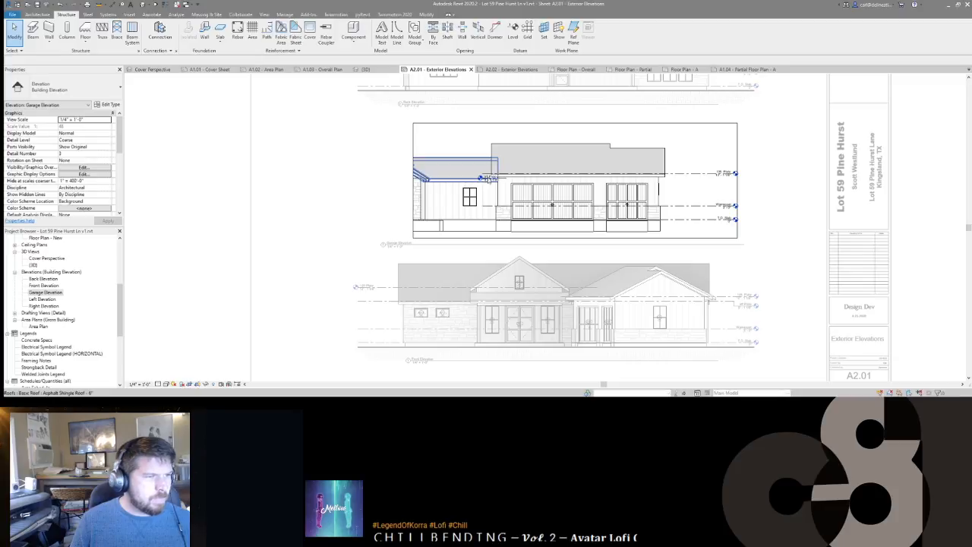
{"action": "left_click", "coordinate": [505, 180]}
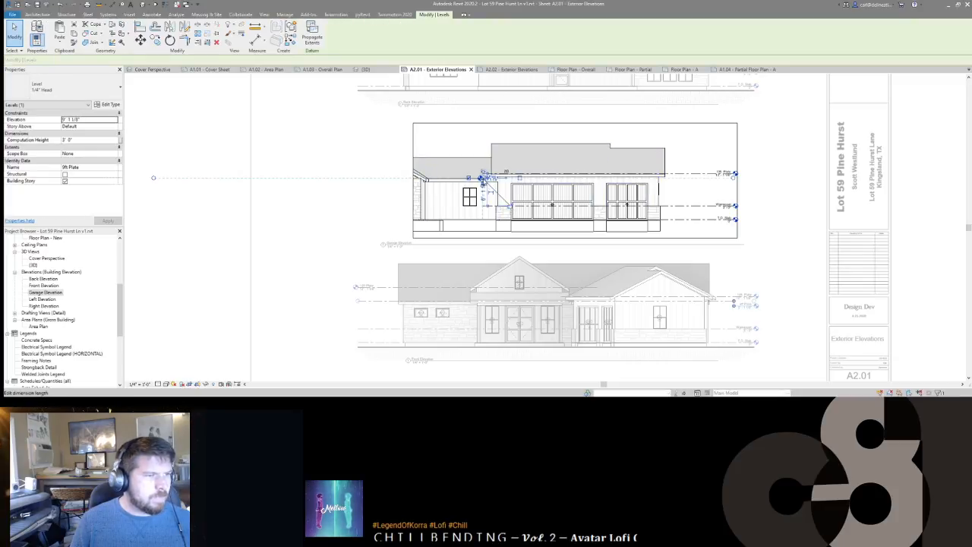
{"action": "left_click_drag", "start_coordinate": [482, 180], "coordinate": [395, 177]}
{"action": "double_click", "coordinate": [396, 179]}
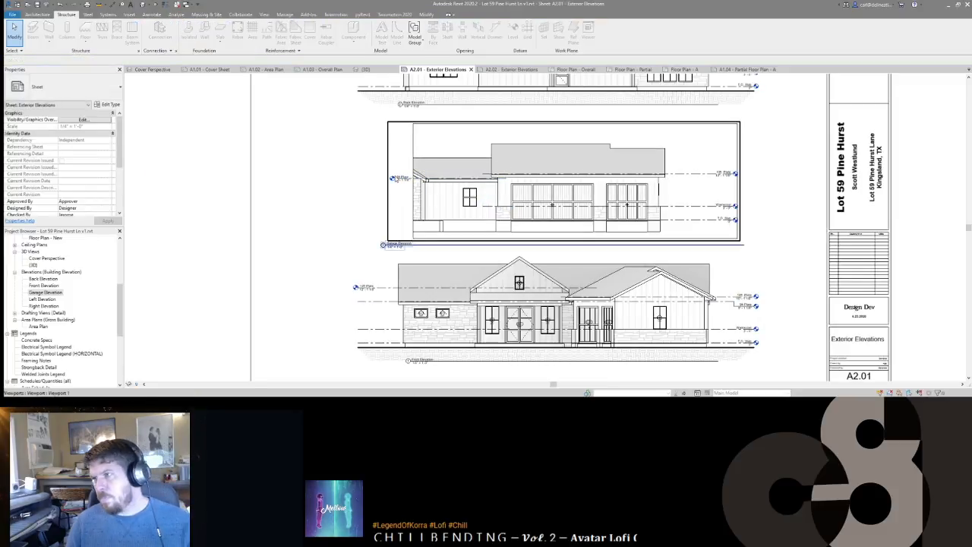
Step: Activate the Front Elevation viewport on sheet A2.01
{"action": "scroll", "coordinate": [395, 179], "scroll_direction": "up", "scroll_amount": 3}
{"action": "scroll", "coordinate": [491, 174], "scroll_direction": "down", "scroll_amount": 2}
{"action": "middle_click_drag", "start_coordinate": [632, 262], "coordinate": [620, 229]}
{"action": "scroll", "coordinate": [630, 232], "scroll_direction": "down", "scroll_amount": 2}
{"action": "scroll", "coordinate": [650, 269], "scroll_direction": "up", "scroll_amount": 3}
{"action": "double_click", "coordinate": [611, 269]}
Step: Place spot slopes on the front roof, both gable edges and the right wing roof
{"action": "key", "text": "d"}
{"action": "key", "text": "i"}
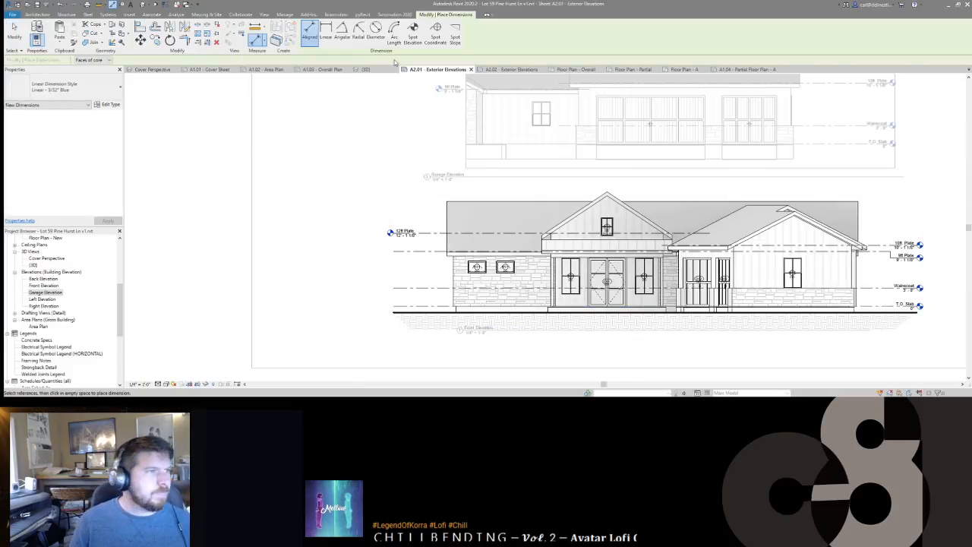
{"action": "left_click", "coordinate": [454, 34]}
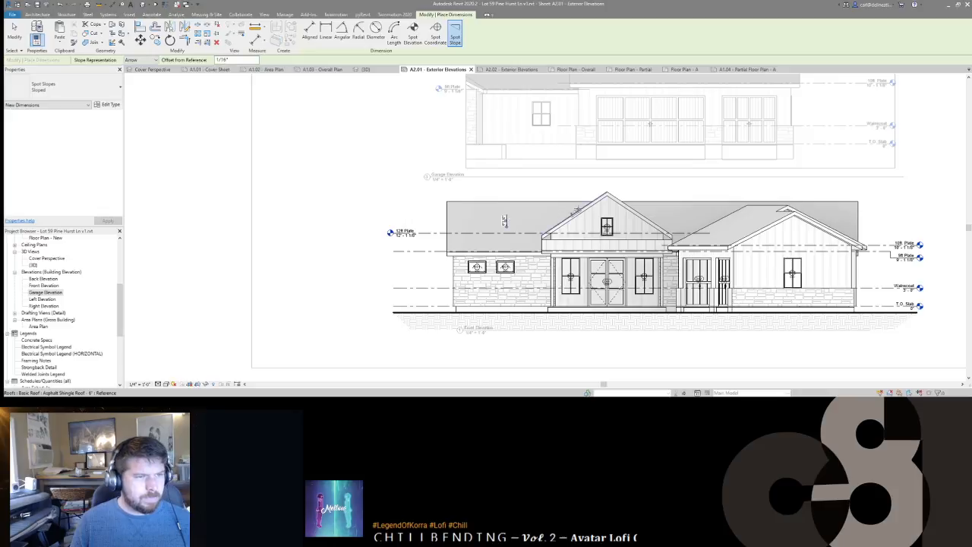
{"action": "scroll", "coordinate": [578, 212], "scroll_direction": "up", "scroll_amount": 3}
{"action": "left_click", "coordinate": [577, 219]}
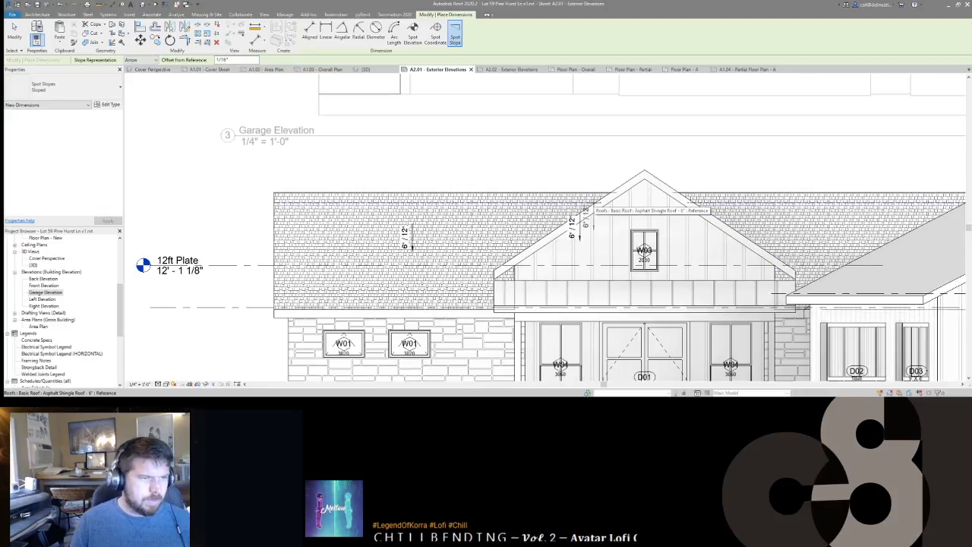
{"action": "left_click", "coordinate": [596, 202]}
{"action": "left_click", "coordinate": [593, 198]}
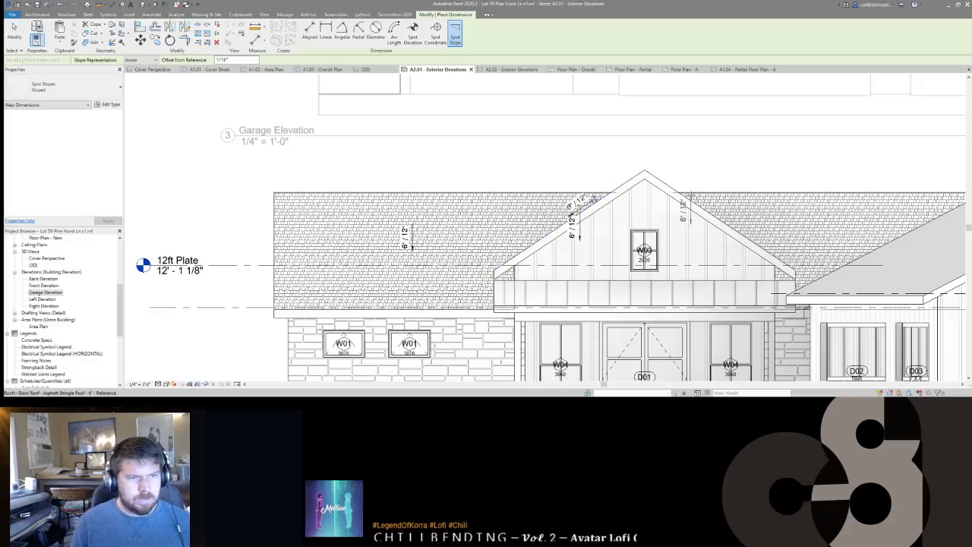
{"action": "left_click", "coordinate": [691, 200]}
{"action": "left_click", "coordinate": [709, 174]}
{"action": "middle_click_drag", "start_coordinate": [709, 174], "coordinate": [466, 173]}
{"action": "left_click", "coordinate": [688, 243]}
{"action": "middle_click_drag", "start_coordinate": [761, 244], "coordinate": [490, 245]}
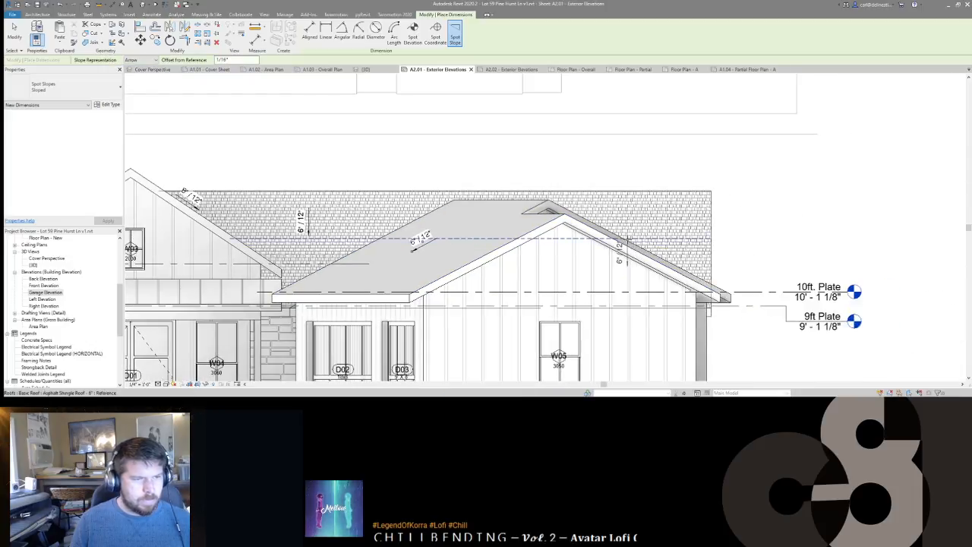
{"action": "key", "text": "Escape"}
{"action": "key", "text": "Escape"}
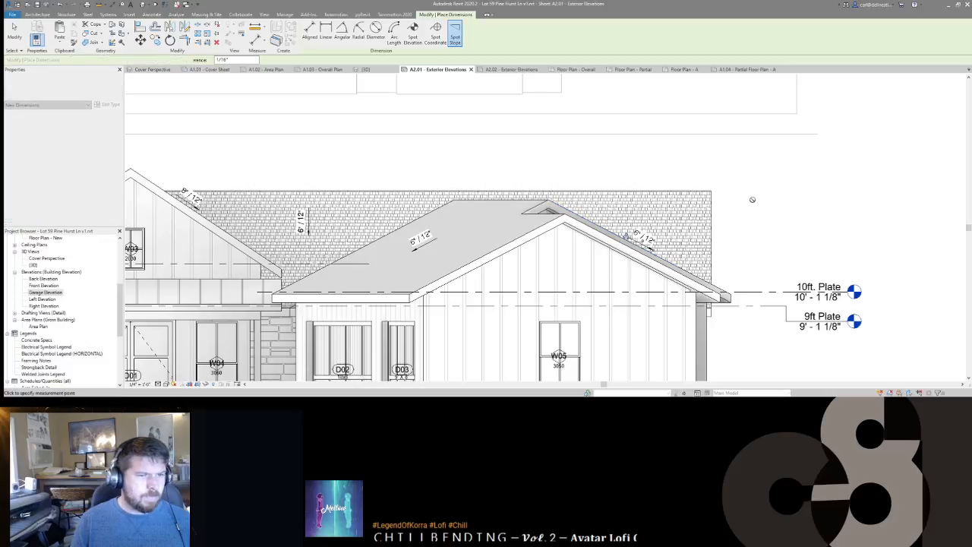
Step: Set the Slope Representation of all roof spot slopes to Triangle
{"action": "scroll", "coordinate": [647, 226], "scroll_direction": "down", "scroll_amount": 3}
{"action": "left_click", "coordinate": [626, 210]}
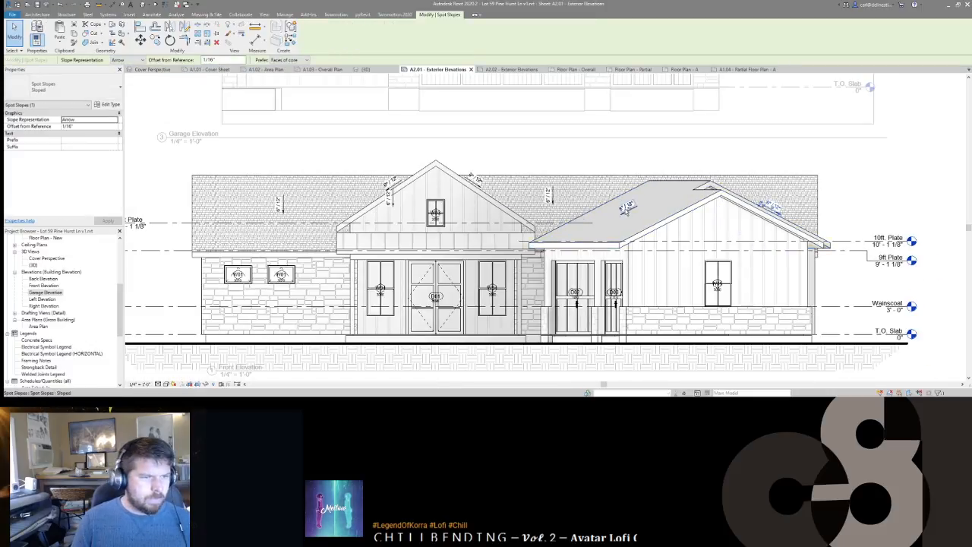
{"action": "scroll", "coordinate": [540, 228], "scroll_direction": "down", "scroll_amount": 1}
{"action": "left_click", "coordinate": [485, 154]}
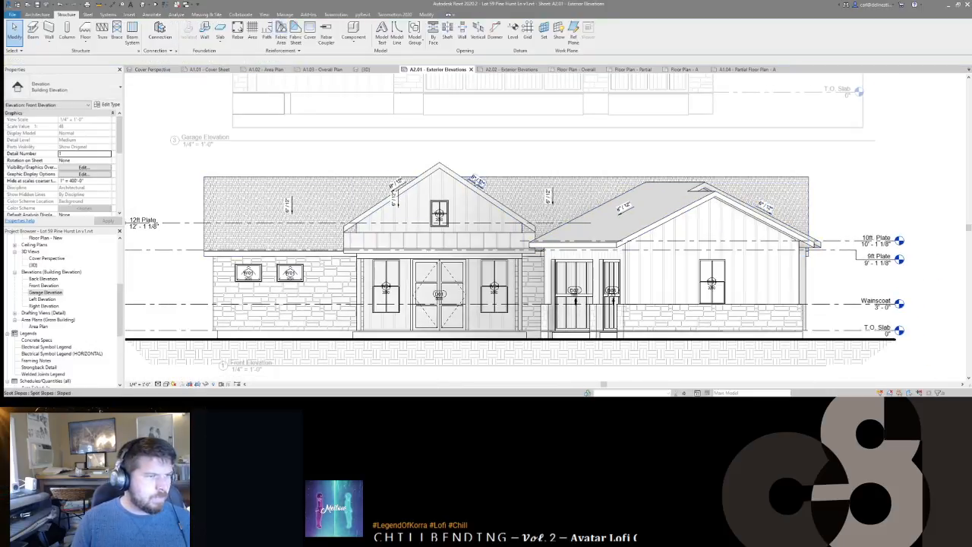
{"action": "left_click", "coordinate": [476, 183]}
{"action": "left_click", "coordinate": [397, 184], "text": "ctrl"}
{"action": "left_click", "coordinate": [766, 205], "text": "ctrl"}
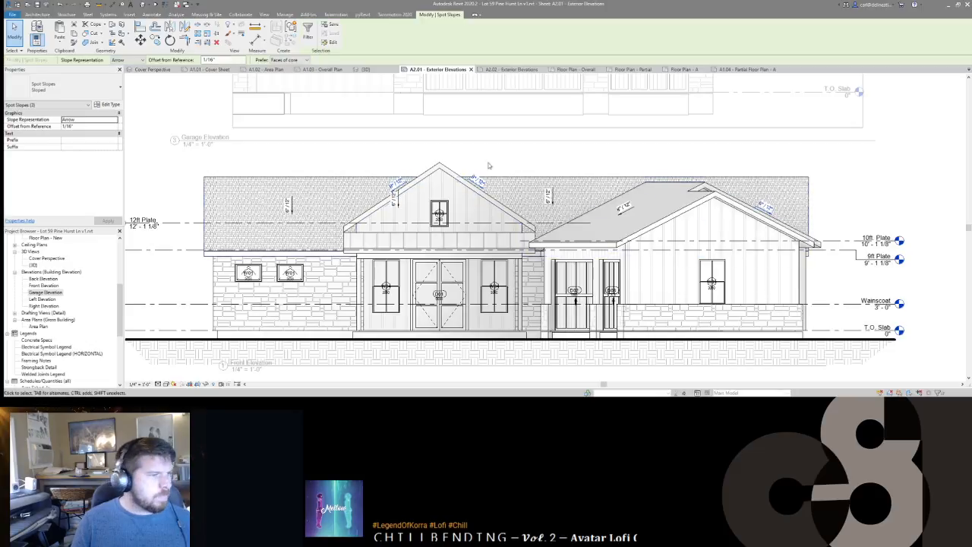
{"action": "left_click", "coordinate": [119, 73]}
{"action": "key", "text": "Escape"}
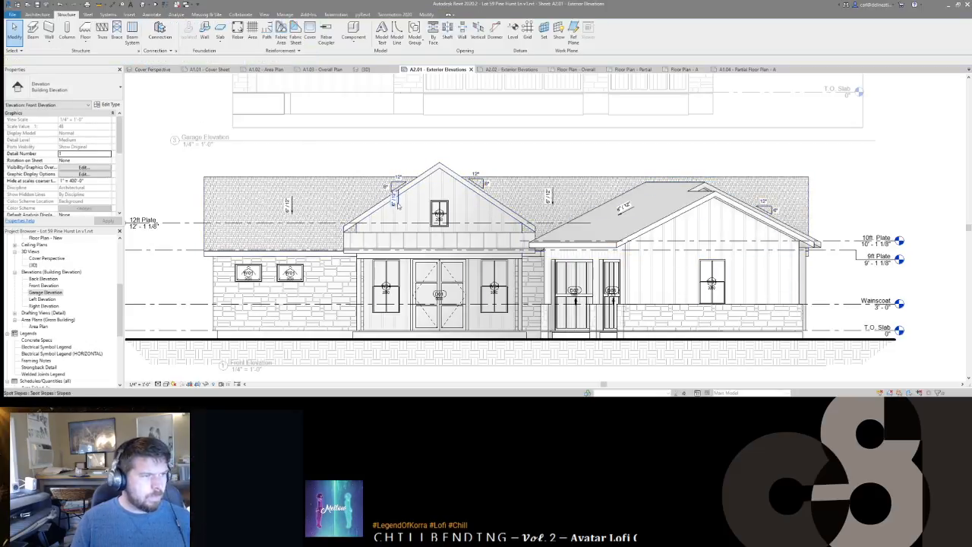
Step: Add a matching 2 1/2" / 12" spot slope on the porch band above the central doors
{"action": "middle_click_drag", "start_coordinate": [396, 204], "coordinate": [442, 194]}
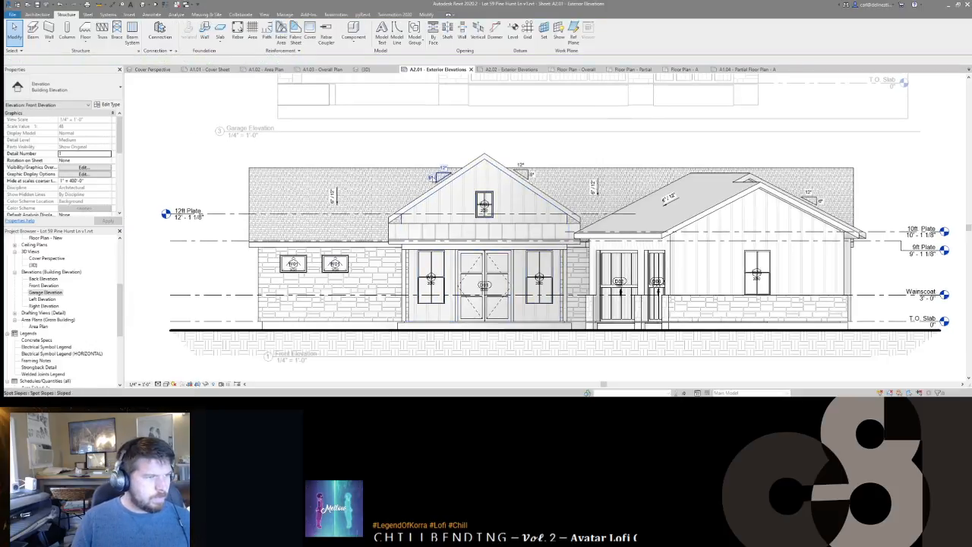
{"action": "left_click", "coordinate": [335, 196]}
{"action": "key", "text": "c"}
{"action": "key", "text": "s"}
{"action": "scroll", "coordinate": [477, 233], "scroll_direction": "up", "scroll_amount": 3}
{"action": "left_click", "coordinate": [508, 216]}
{"action": "key", "text": "Escape"}
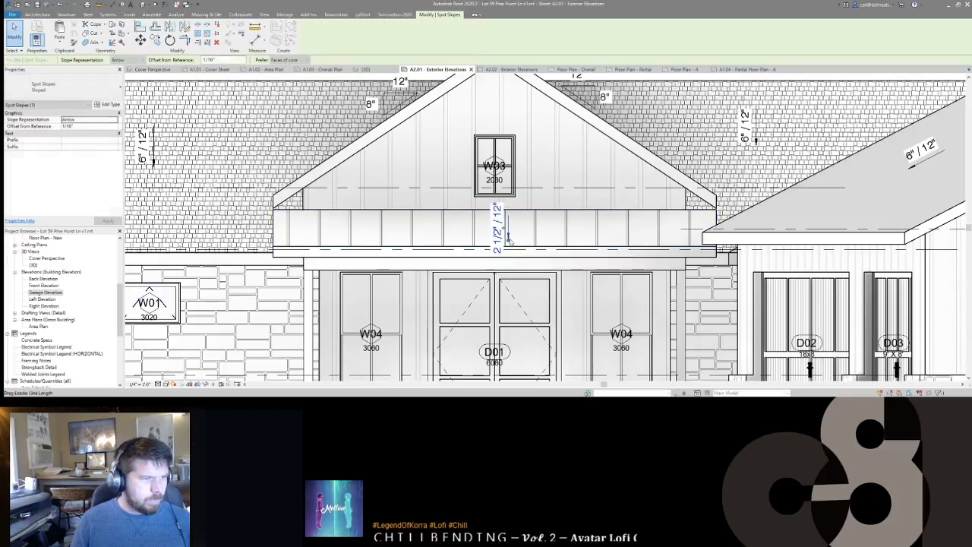
{"action": "mouse_move", "coordinate": [508, 243]}
{"action": "left_mouse_down"}
{"action": "mouse_move", "coordinate": [533, 226]}
{"action": "mouse_move", "coordinate": [504, 228]}
{"action": "left_mouse_up"}
{"action": "key", "text": "Escape"}
Step: Deactivate the Front Elevation viewport and recenter the sheet drawings
{"action": "scroll", "coordinate": [511, 170], "scroll_direction": "down", "scroll_amount": 4}
{"action": "middle_click_drag", "start_coordinate": [415, 283], "coordinate": [518, 279]}
{"action": "key", "text": "d"}
{"action": "key", "text": "v"}
{"action": "scroll", "coordinate": [436, 274], "scroll_direction": "down", "scroll_amount": 2}
{"action": "middle_click_drag", "start_coordinate": [693, 291], "coordinate": [601, 285]}
{"action": "double_click", "coordinate": [788, 255]}
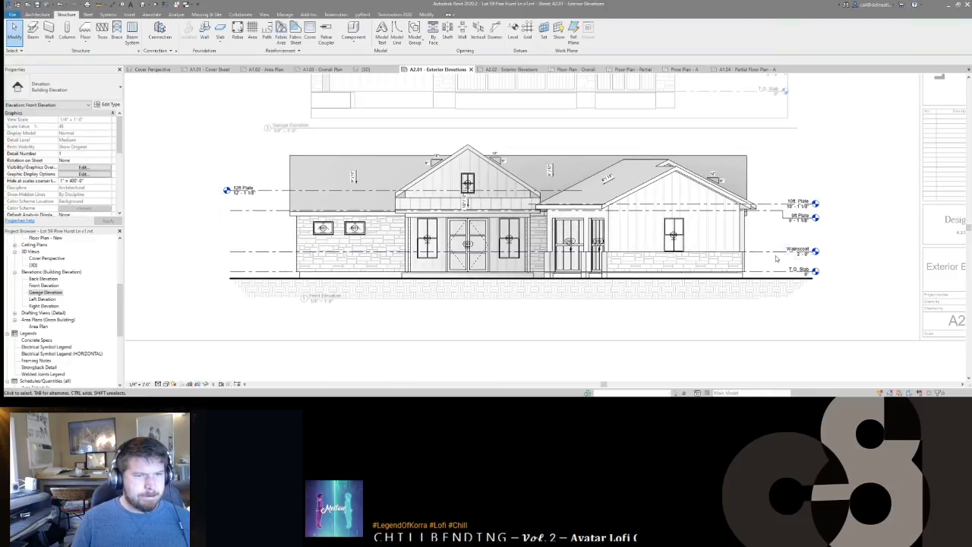
{"action": "left_click", "coordinate": [782, 252]}
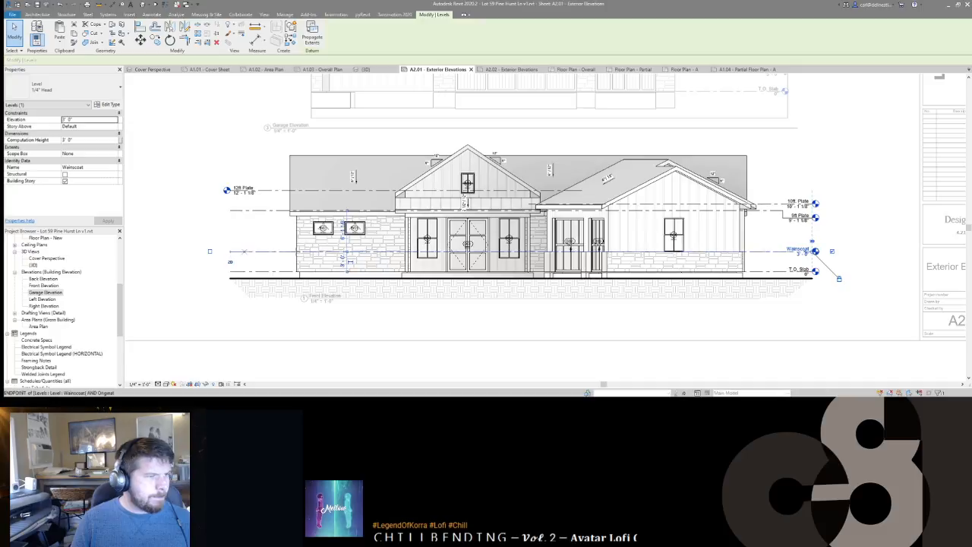
{"action": "double_click", "coordinate": [212, 251]}
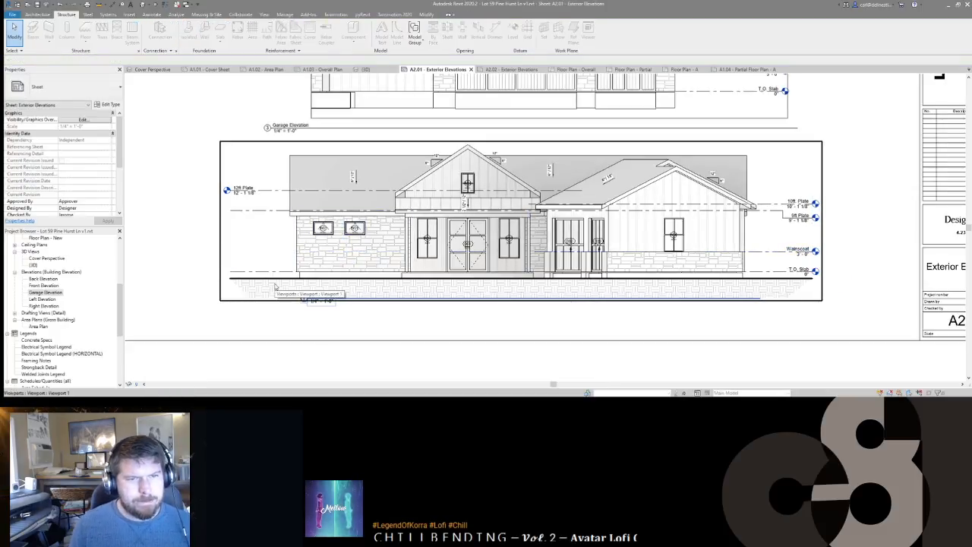
{"action": "middle_click_drag", "start_coordinate": [622, 256], "coordinate": [562, 293]}
{"action": "scroll", "coordinate": [562, 292], "scroll_direction": "down", "scroll_amount": 1}
{"action": "middle_click_drag", "start_coordinate": [524, 190], "coordinate": [562, 252]}
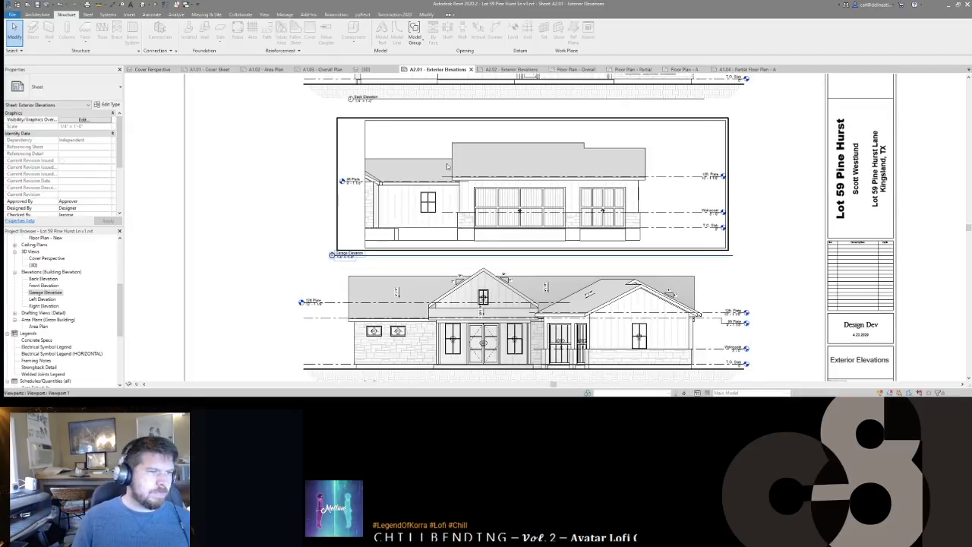
{"action": "middle_click_drag", "start_coordinate": [440, 252], "coordinate": [463, 240]}
{"action": "scroll", "coordinate": [467, 240], "scroll_direction": "down", "scroll_amount": 1}
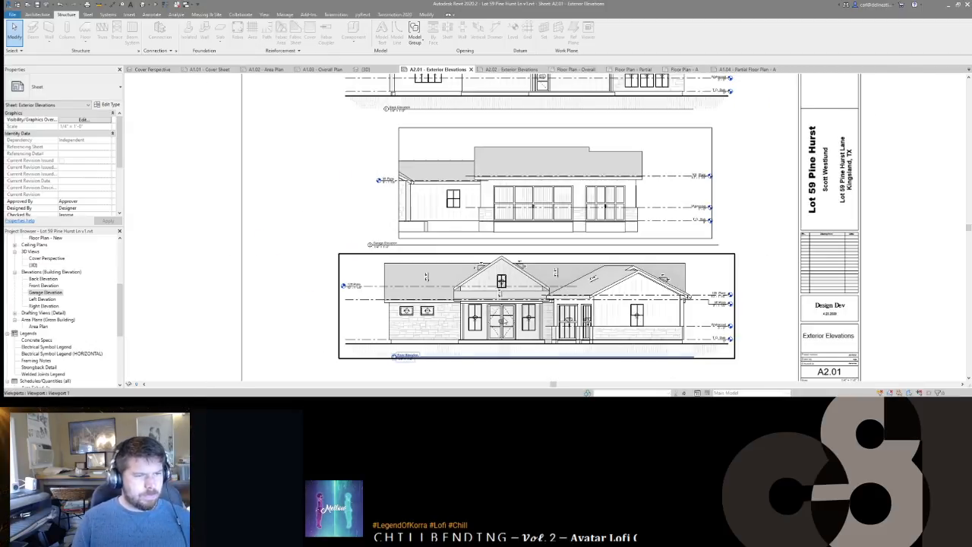
{"action": "scroll", "coordinate": [473, 325], "scroll_direction": "up", "scroll_amount": 2}
{"action": "middle_click_drag", "start_coordinate": [476, 323], "coordinate": [518, 244]}
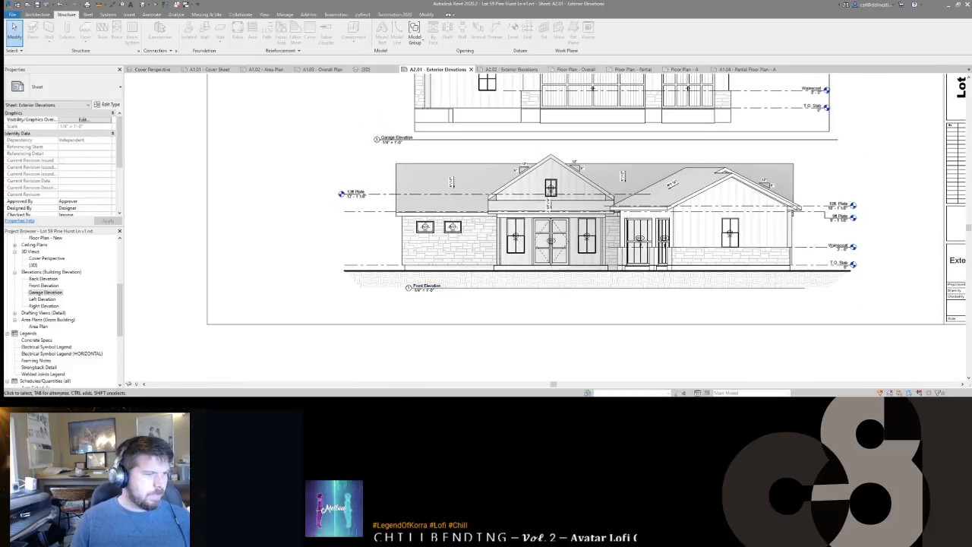
{"action": "left_click", "coordinate": [414, 288]}
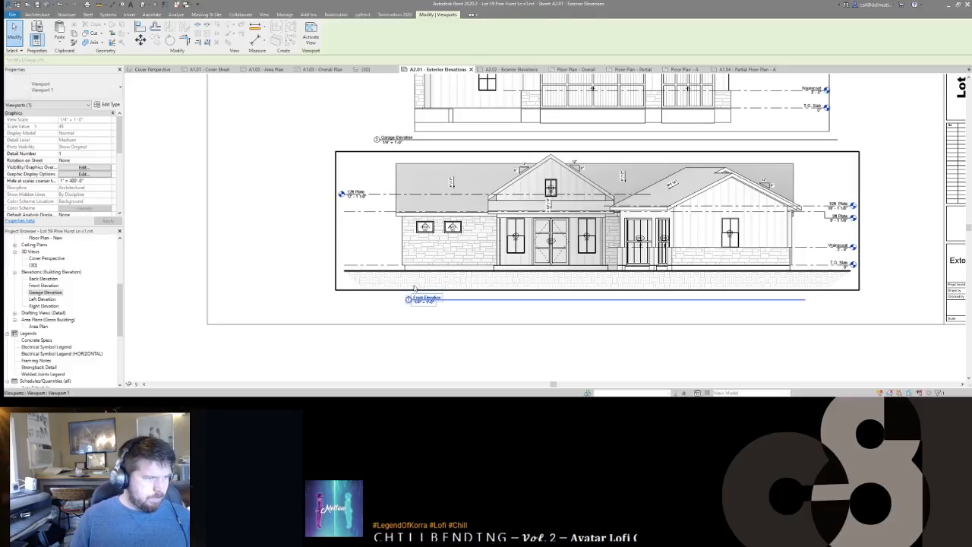
{"action": "key", "text": "Escape"}
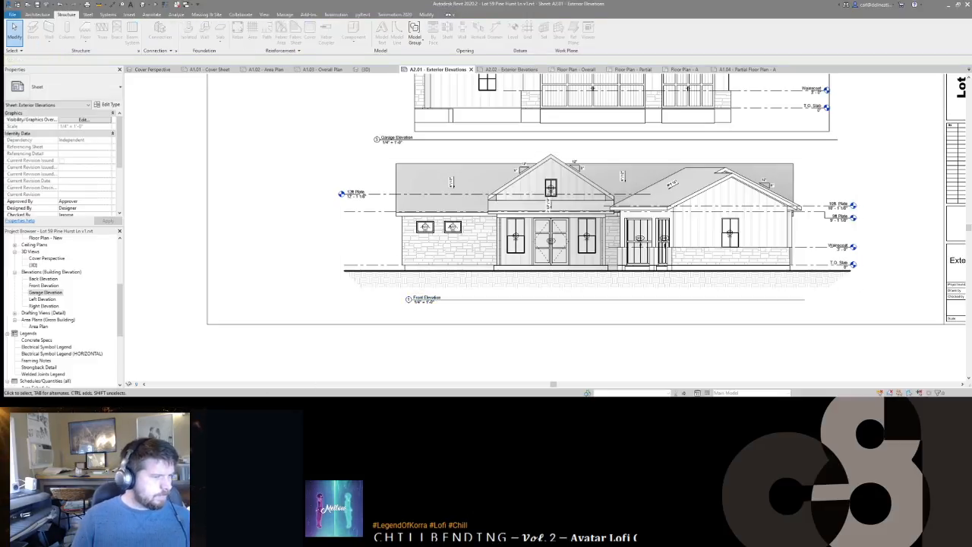
{"action": "middle_click_drag", "start_coordinate": [469, 260], "coordinate": [538, 251]}
{"action": "middle_click_drag", "start_coordinate": [447, 277], "coordinate": [380, 295]}
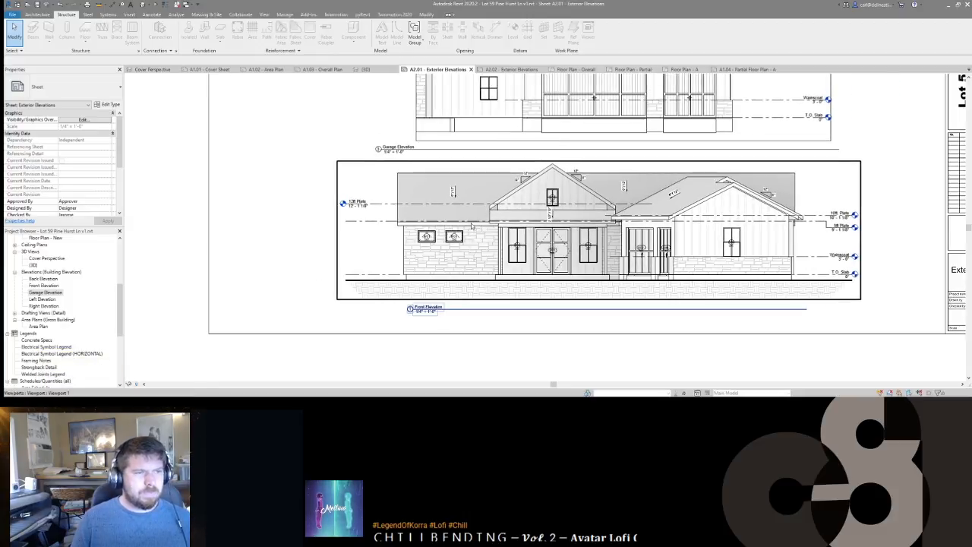
{"action": "scroll", "coordinate": [542, 245], "scroll_direction": "up", "scroll_amount": 3}
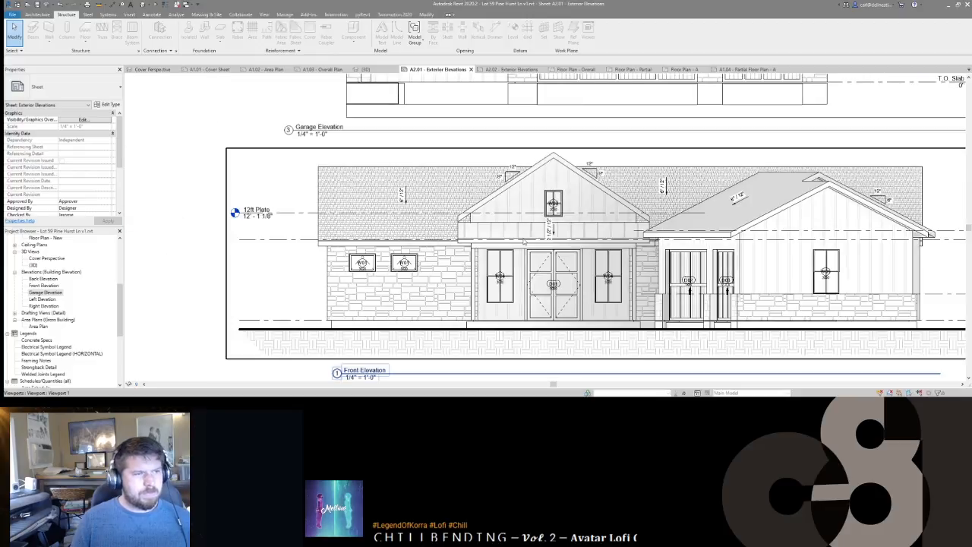
{"action": "scroll", "coordinate": [641, 339], "scroll_direction": "down", "scroll_amount": 1}
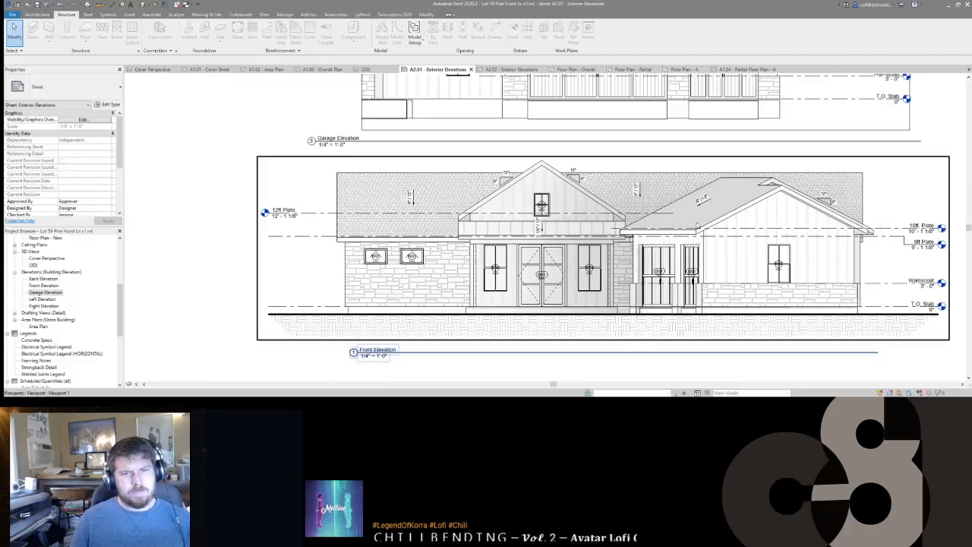
{"action": "scroll", "coordinate": [697, 240], "scroll_direction": "down", "scroll_amount": 5}
{"action": "scroll", "coordinate": [579, 204], "scroll_direction": "up", "scroll_amount": 1}
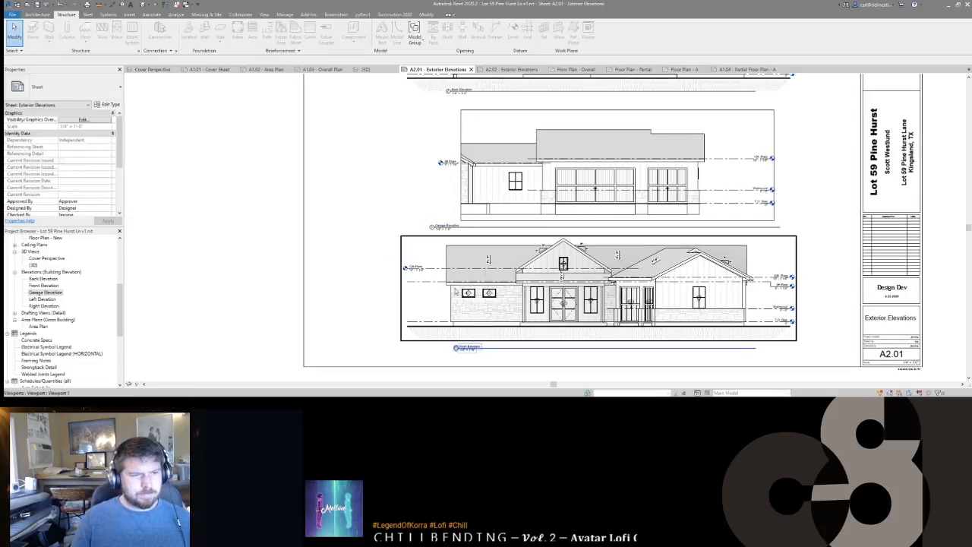
{"action": "scroll", "coordinate": [455, 298], "scroll_direction": "down", "scroll_amount": 2}
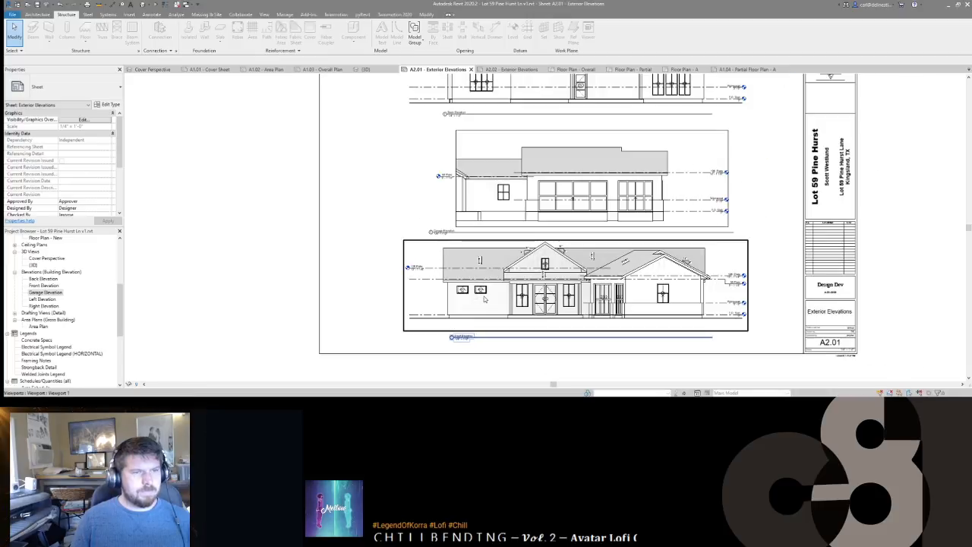
Step: In the {3D} view, add Roof: Fascia along the left roof edge
{"action": "key", "text": "ctrl+shift+Tab"}
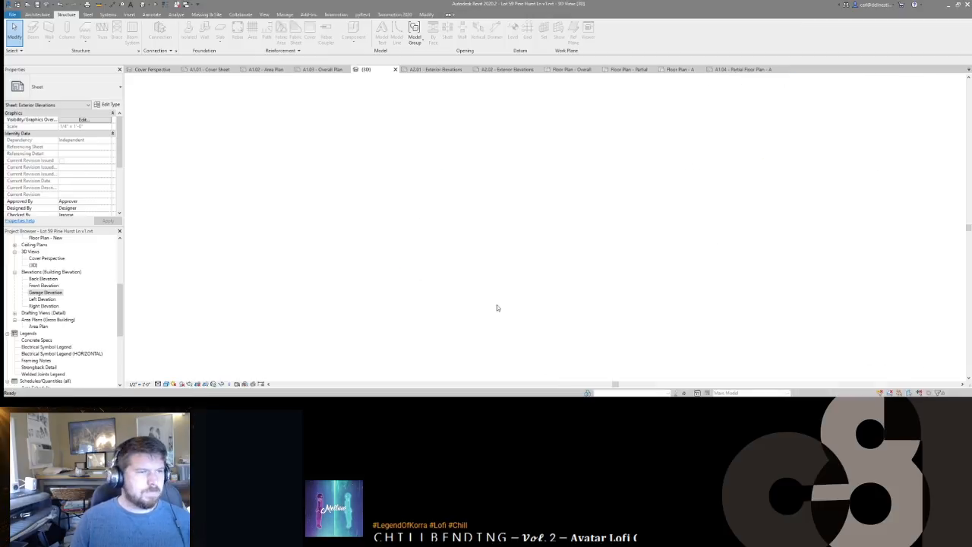
{"action": "middle_click_drag", "start_coordinate": [407, 274], "coordinate": [456, 278]}
{"action": "scroll", "coordinate": [456, 278], "scroll_direction": "up", "scroll_amount": 1}
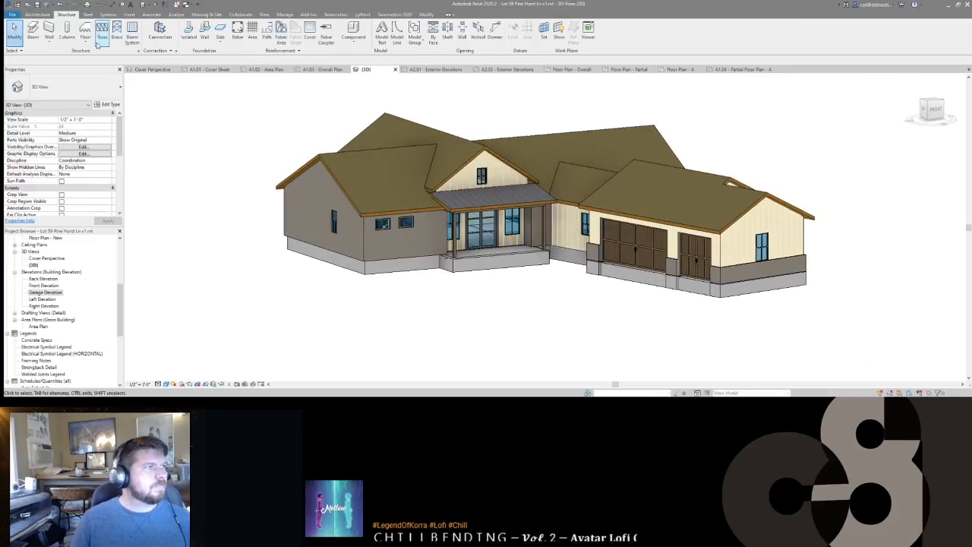
{"action": "left_click", "coordinate": [42, 15]}
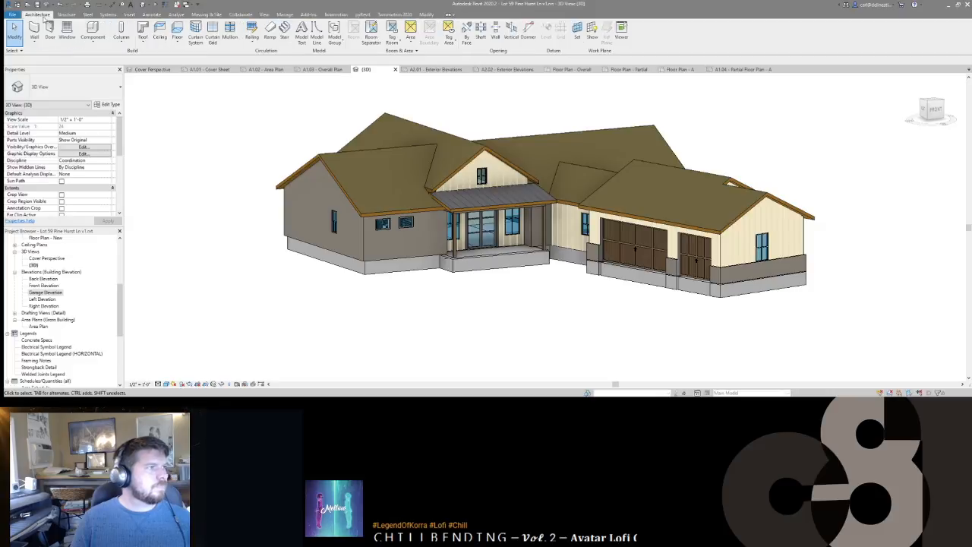
{"action": "left_click", "coordinate": [142, 42]}
{"action": "left_click", "coordinate": [122, 117]}
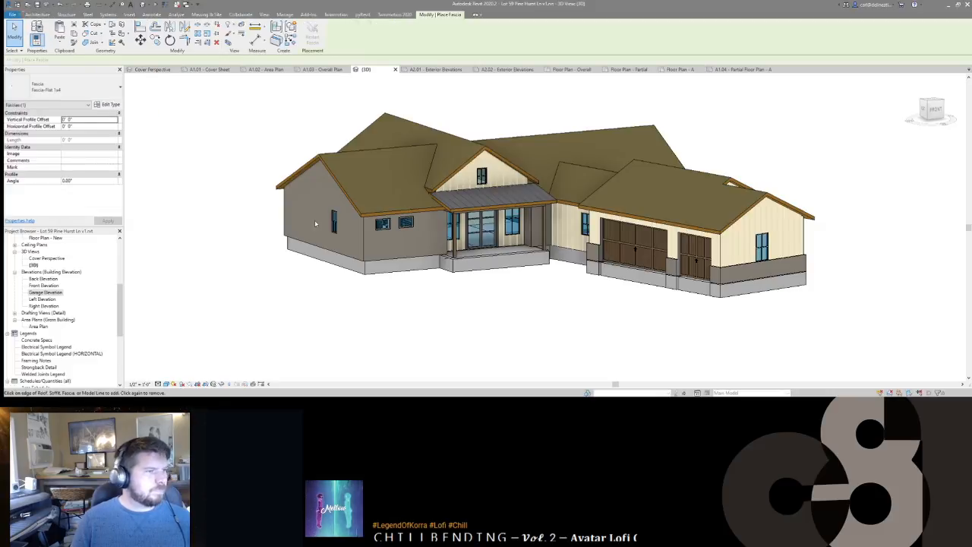
{"action": "left_click", "coordinate": [301, 170]}
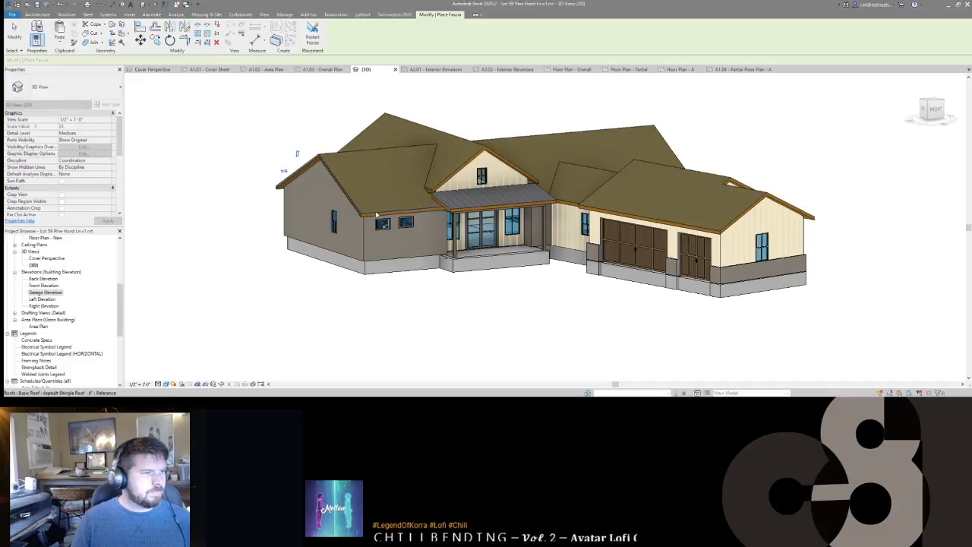
Step: Add fascia to the garage side's right and lower roof eaves and another front edge
{"action": "middle_click_drag", "start_coordinate": [422, 220], "coordinate": [301, 215], "text": "shift"}
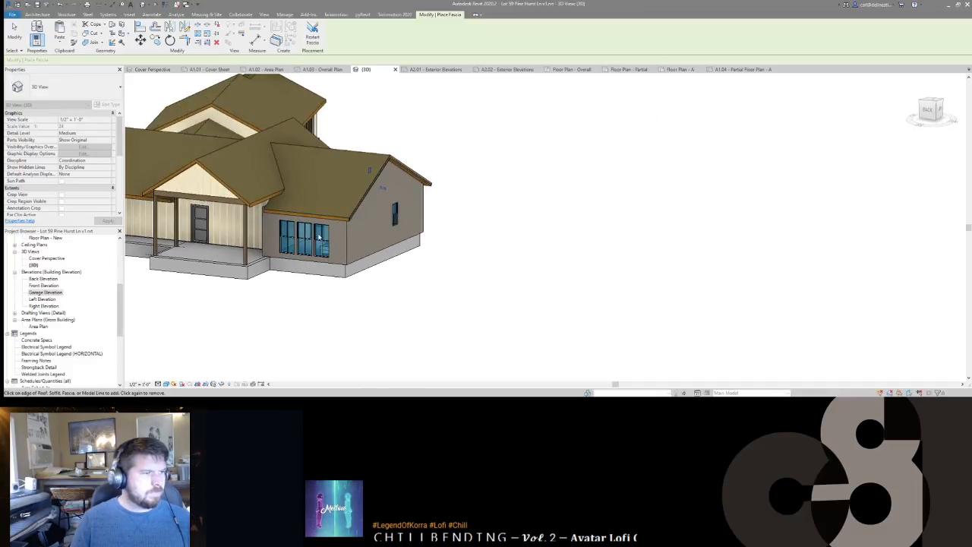
{"action": "left_click", "coordinate": [360, 215]}
{"action": "left_click", "coordinate": [323, 215]}
{"action": "middle_click_drag", "start_coordinate": [477, 185], "coordinate": [536, 177], "text": "shift"}
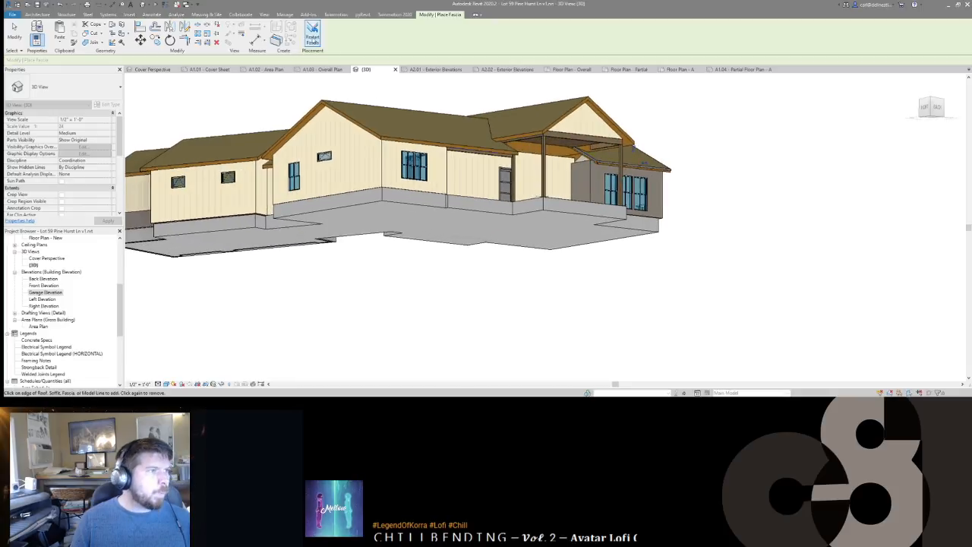
{"action": "left_click", "coordinate": [504, 126]}
{"action": "left_click", "coordinate": [494, 154]}
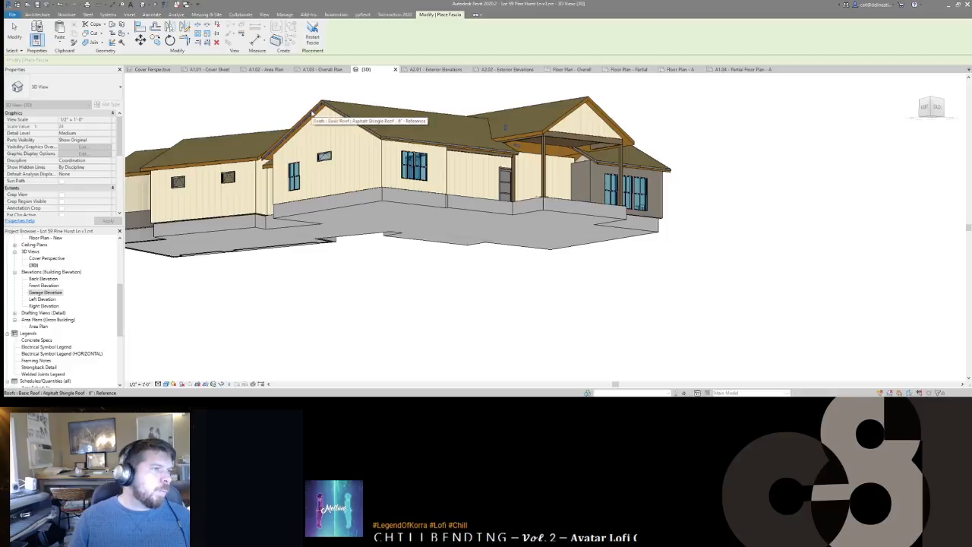
{"action": "middle_click_drag", "start_coordinate": [311, 114], "coordinate": [427, 234], "text": "shift"}
{"action": "middle_click_drag", "start_coordinate": [405, 166], "coordinate": [342, 258], "text": "shift"}
Step: Start a new fascia run along further roof edges on the side and rear of the house
{"action": "left_click", "coordinate": [310, 48]}
{"action": "middle_click_drag", "start_coordinate": [250, 220], "coordinate": [348, 208], "text": "shift"}
{"action": "scroll", "coordinate": [348, 207], "scroll_direction": "up", "scroll_amount": 2}
{"action": "left_click", "coordinate": [359, 204]}
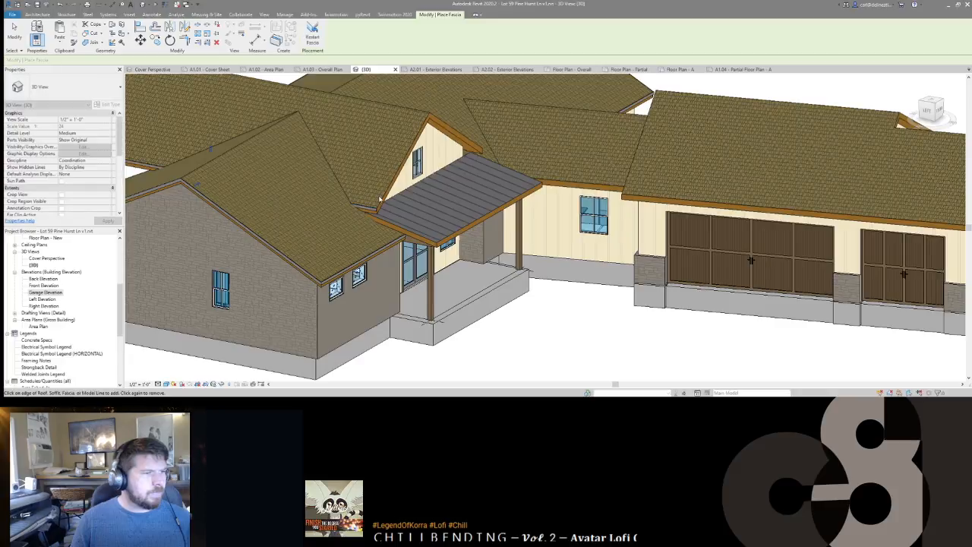
{"action": "middle_click_drag", "start_coordinate": [474, 164], "coordinate": [205, 245], "text": "shift"}
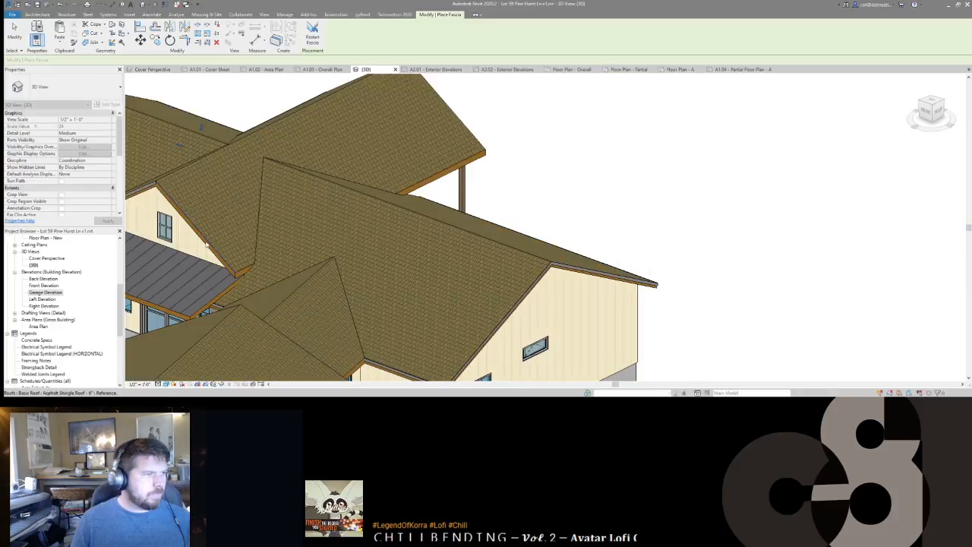
{"action": "middle_click_drag", "start_coordinate": [423, 203], "coordinate": [284, 203], "text": "shift"}
{"action": "middle_click_drag", "start_coordinate": [334, 262], "coordinate": [392, 117], "text": "shift"}
{"action": "left_click", "coordinate": [316, 35]}
{"action": "middle_click_drag", "start_coordinate": [600, 220], "coordinate": [433, 246], "text": "shift"}
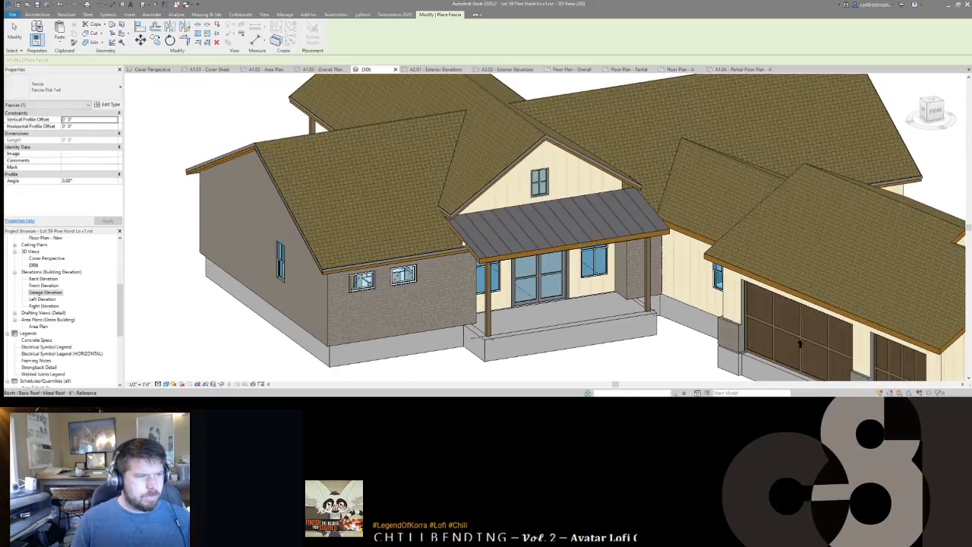
{"action": "left_click", "coordinate": [462, 243]}
Step: Add Fascia-Flat 1x4 to the upper gable roofs and a rear roof eave
{"action": "middle_click_drag", "start_coordinate": [529, 251], "coordinate": [616, 238], "text": "shift"}
{"action": "middle_click_drag", "start_coordinate": [482, 175], "coordinate": [395, 61], "text": "shift"}
{"action": "left_click", "coordinate": [317, 40]}
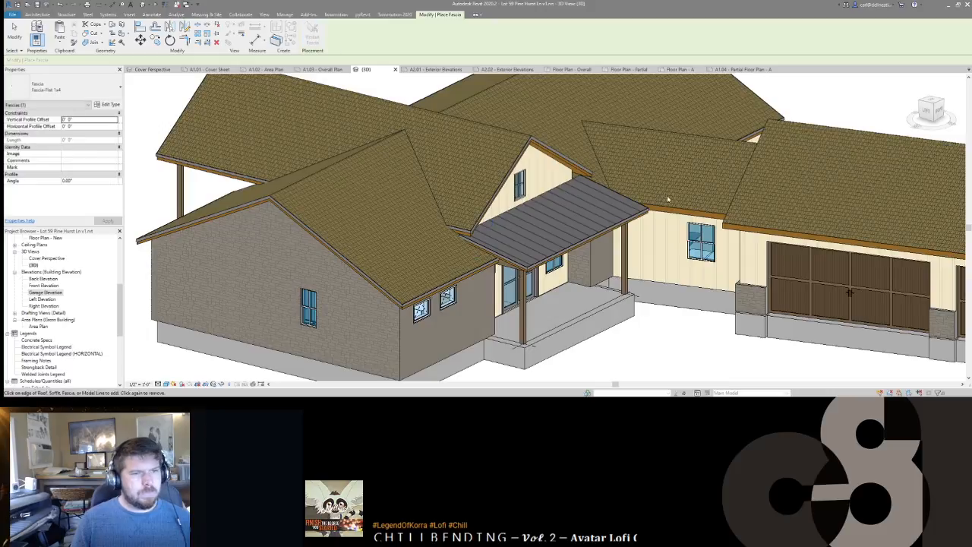
{"action": "middle_click_drag", "start_coordinate": [670, 206], "coordinate": [592, 250], "text": "shift"}
{"action": "left_click", "coordinate": [362, 117]}
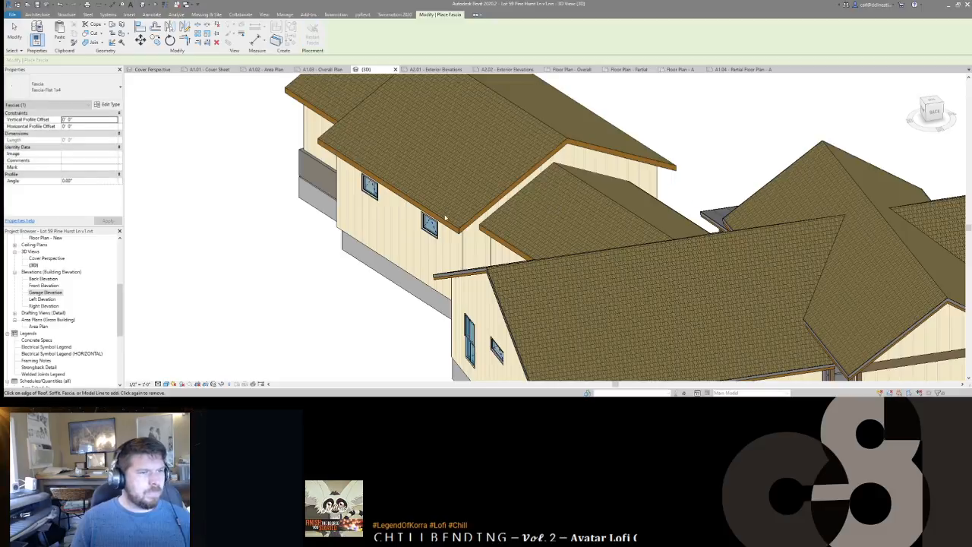
{"action": "key", "text": "Escape"}
{"action": "middle_click_drag", "start_coordinate": [498, 237], "coordinate": [513, 219], "text": "shift"}
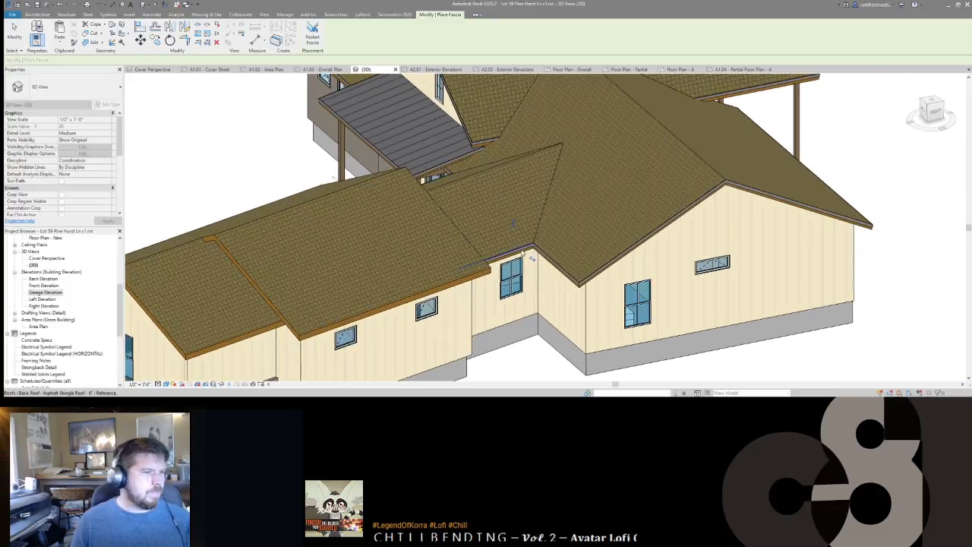
{"action": "left_click", "coordinate": [521, 251]}
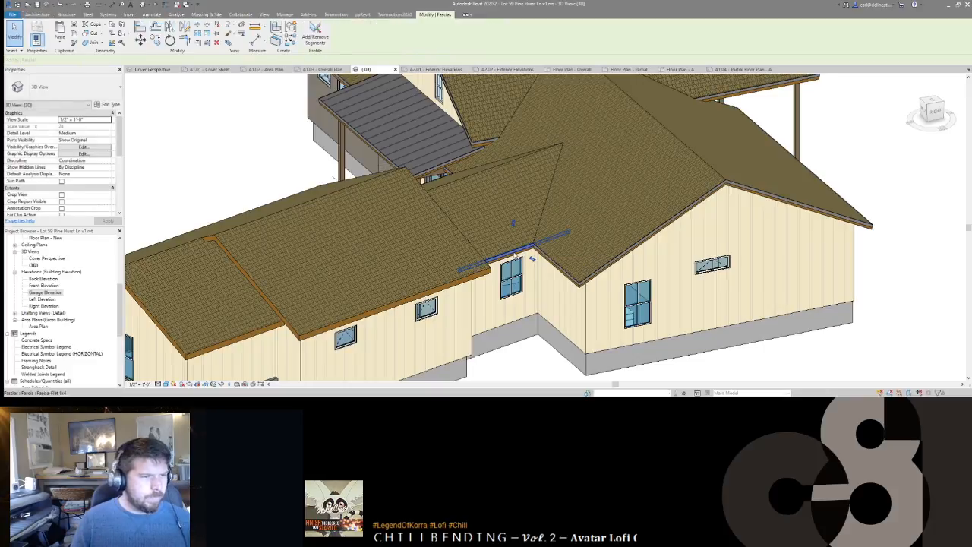
Step: Delete the stray fascia on the small roof's eave
{"action": "key", "text": "Escape"}
{"action": "key", "text": "Escape"}
{"action": "middle_click_drag", "start_coordinate": [370, 216], "coordinate": [445, 330], "text": "shift"}
{"action": "left_click", "coordinate": [441, 332]}
{"action": "key", "text": "Delete"}
Step: Edit the segments of the long fascia that spans several eaves
{"action": "middle_click_drag", "start_coordinate": [593, 266], "coordinate": [475, 212], "text": "shift"}
{"action": "left_click", "coordinate": [546, 267]}
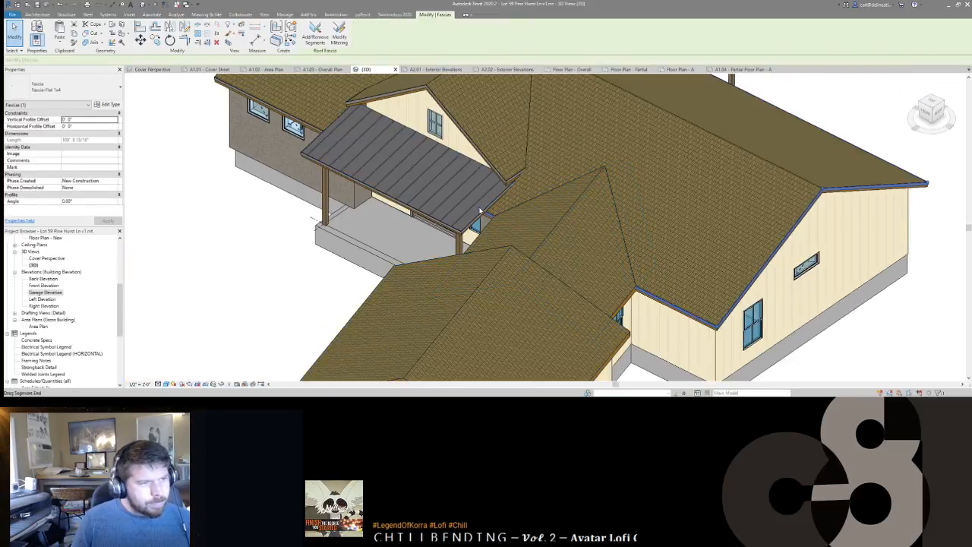
{"action": "left_click", "coordinate": [637, 286]}
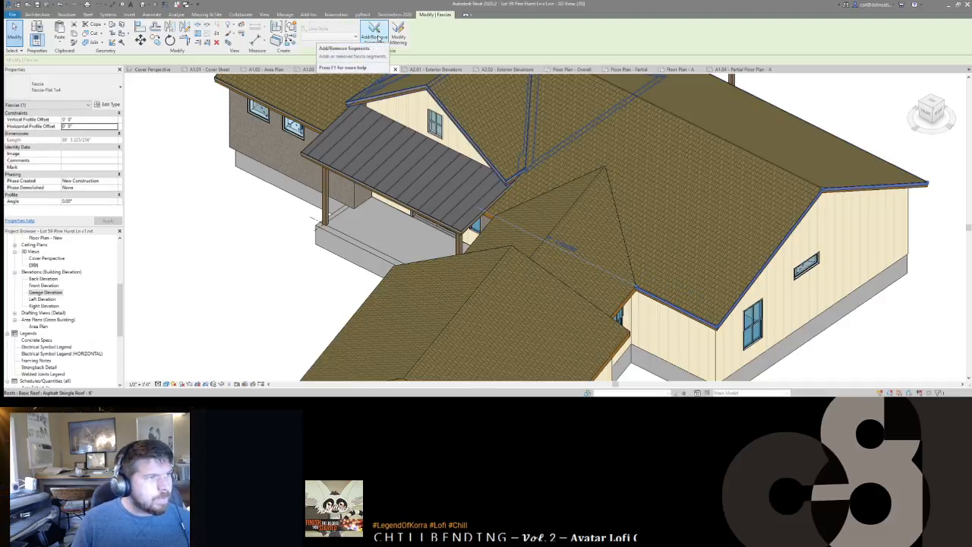
{"action": "left_click", "coordinate": [378, 36]}
{"action": "middle_click_drag", "start_coordinate": [641, 318], "coordinate": [611, 283], "text": "shift"}
{"action": "scroll", "coordinate": [607, 276], "scroll_direction": "up", "scroll_amount": 8}
{"action": "key", "text": "Escape"}
{"action": "key", "text": "Escape"}
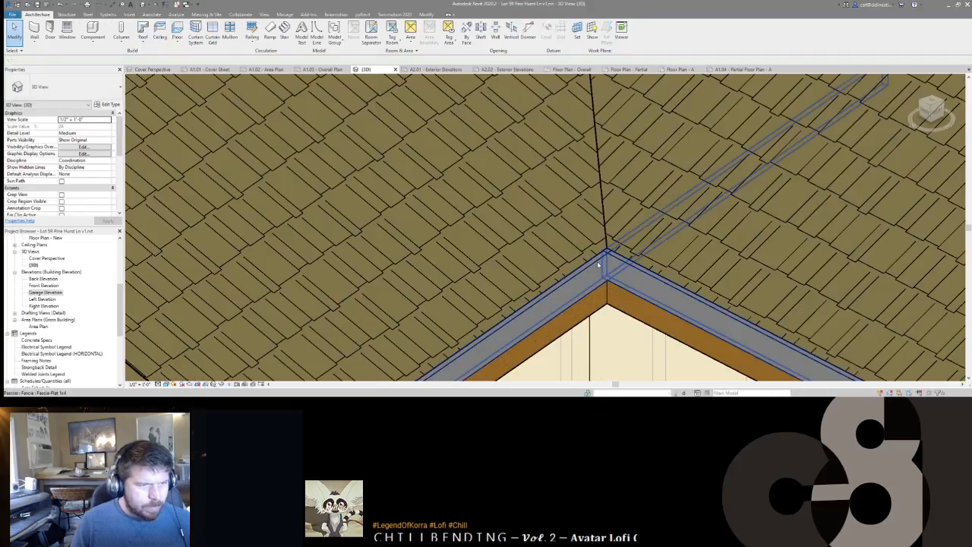
Step: Pull the fascia's right end back so it stops cleanly at the roof peak
{"action": "left_click", "coordinate": [598, 264]}
{"action": "scroll", "coordinate": [607, 255], "scroll_direction": "up", "scroll_amount": 2}
{"action": "left_click_drag", "start_coordinate": [607, 255], "coordinate": [620, 262]}
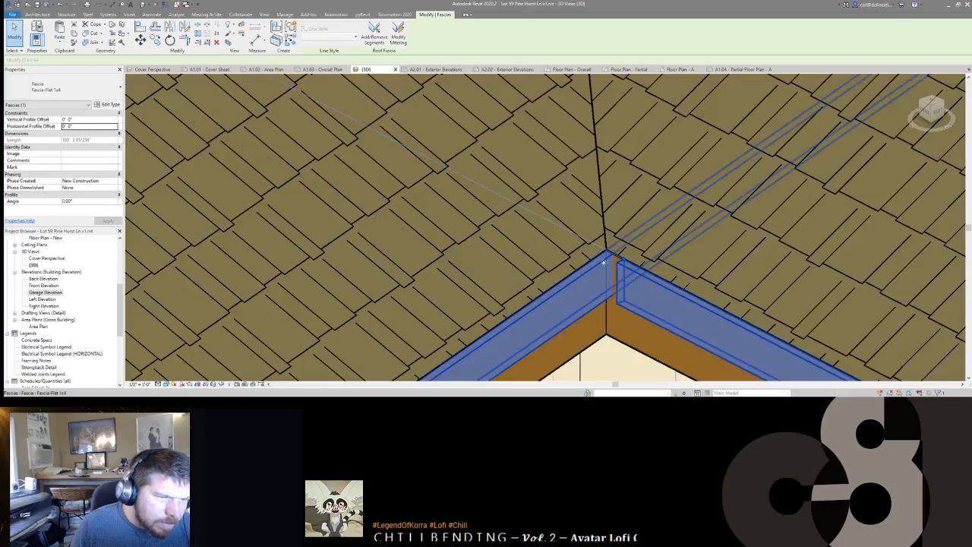
{"action": "scroll", "coordinate": [605, 263], "scroll_direction": "down", "scroll_amount": 6}
{"action": "scroll", "coordinate": [600, 265], "scroll_direction": "up", "scroll_amount": 6}
{"action": "left_click", "coordinate": [624, 264]}
{"action": "key", "text": "Escape"}
{"action": "scroll", "coordinate": [612, 254], "scroll_direction": "down", "scroll_amount": 8}
Step: Place matching fascias on the porch's right roof edge and the small roof's edge
{"action": "middle_click_drag", "start_coordinate": [504, 294], "coordinate": [524, 270], "text": "shift"}
{"action": "scroll", "coordinate": [516, 266], "scroll_direction": "up", "scroll_amount": 5}
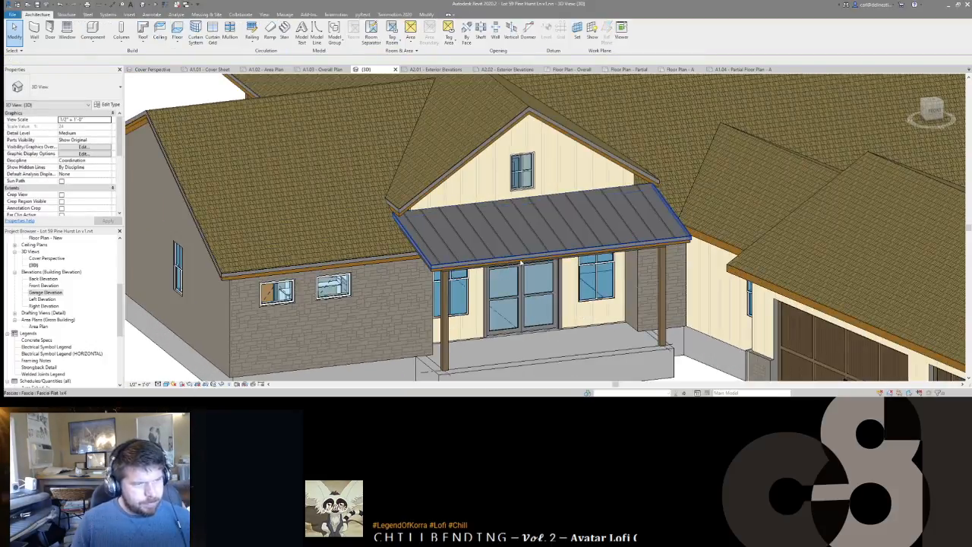
{"action": "left_click", "coordinate": [509, 263]}
{"action": "scroll", "coordinate": [660, 235], "scroll_direction": "up", "scroll_amount": 3}
{"action": "key", "text": "c"}
{"action": "key", "text": "s"}
{"action": "left_click", "coordinate": [744, 234]}
{"action": "mouse_move", "coordinate": [750, 222]}
{"action": "middle_mouse_down", "text": "shift"}
{"action": "mouse_move", "coordinate": [781, 193]}
{"action": "mouse_move", "coordinate": [760, 221]}
{"action": "middle_mouse_up", "text": "shift"}
{"action": "left_click", "coordinate": [803, 191]}
{"action": "key", "text": "Escape"}
{"action": "key", "text": "Escape"}
Step: Shorten the newly placed fascia so it ends at the roof corner
{"action": "left_click", "coordinate": [762, 212]}
{"action": "scroll", "coordinate": [690, 253], "scroll_direction": "up", "scroll_amount": 3}
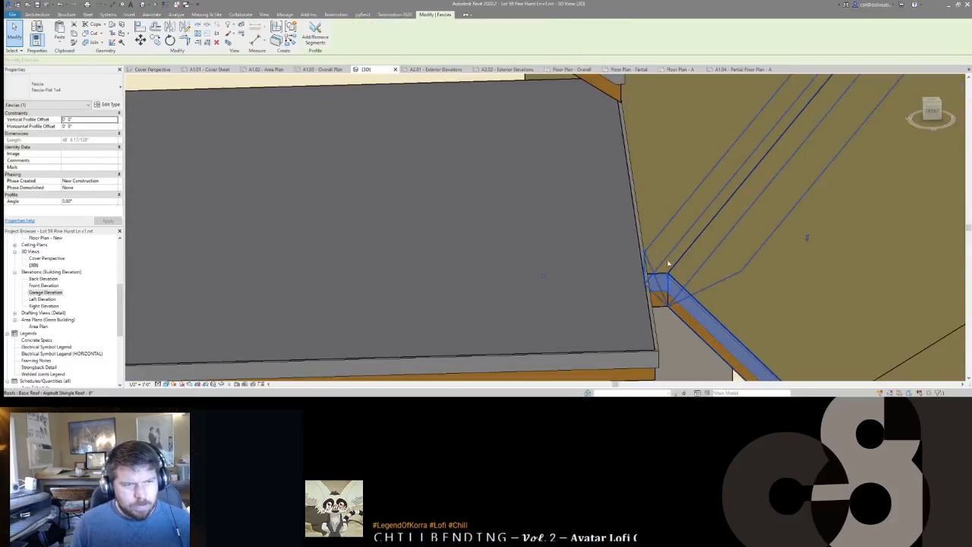
{"action": "left_click_drag", "start_coordinate": [639, 252], "coordinate": [667, 276]}
{"action": "scroll", "coordinate": [666, 277], "scroll_direction": "down", "scroll_amount": 4}
{"action": "scroll", "coordinate": [790, 268], "scroll_direction": "down", "scroll_amount": 3}
{"action": "middle_click_drag", "start_coordinate": [799, 267], "coordinate": [693, 253]}
{"action": "scroll", "coordinate": [618, 259], "scroll_direction": "up", "scroll_amount": 8}
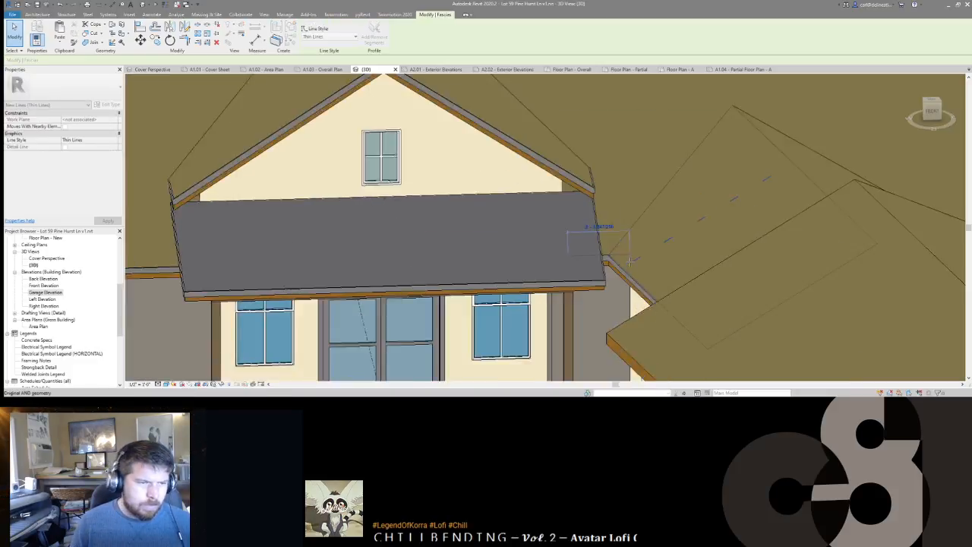
{"action": "scroll", "coordinate": [574, 219], "scroll_direction": "down", "scroll_amount": 8}
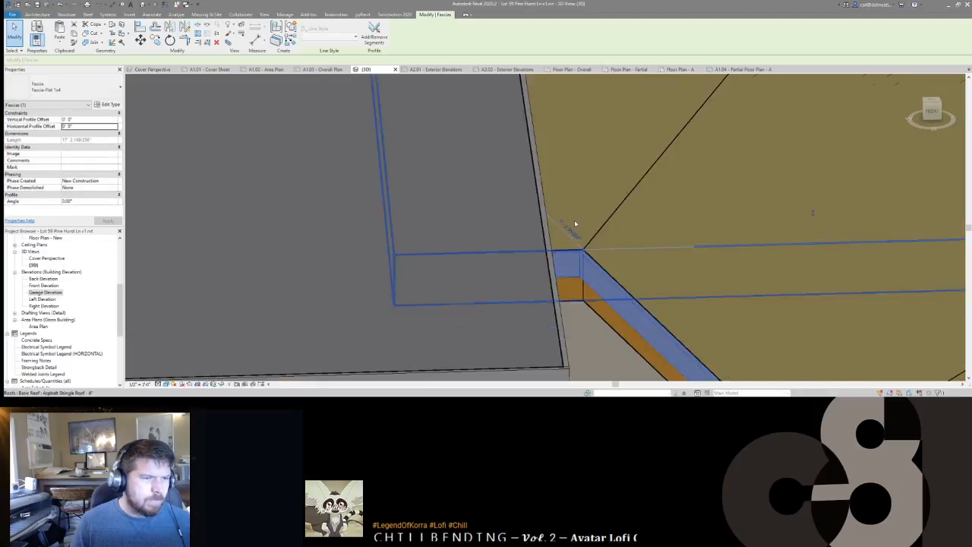
{"action": "middle_click_drag", "start_coordinate": [574, 219], "coordinate": [444, 218], "text": "shift"}
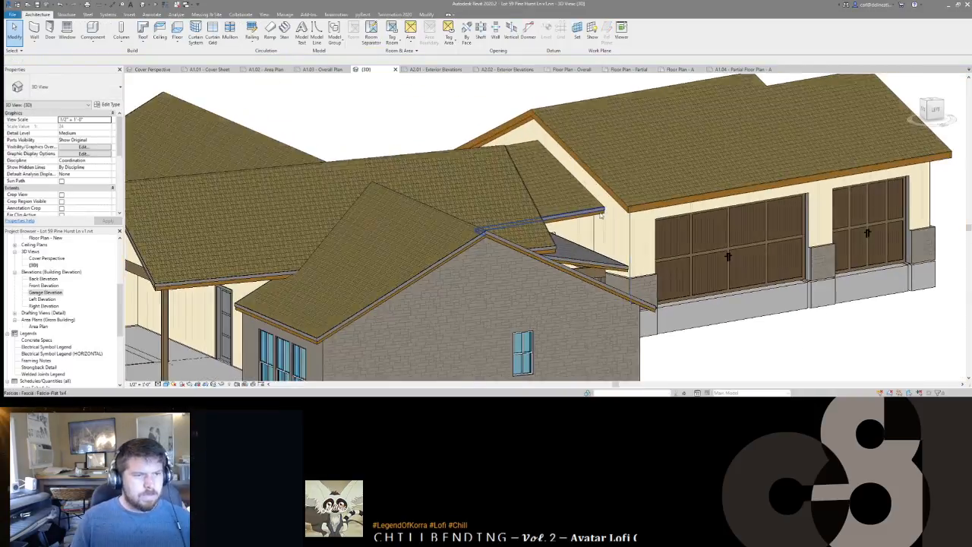
Step: Add a matching fascia along the middle roof's eave edge
{"action": "left_click", "coordinate": [583, 213]}
{"action": "scroll", "coordinate": [617, 203], "scroll_direction": "down", "scroll_amount": 2}
{"action": "key", "text": "c"}
{"action": "key", "text": "s"}
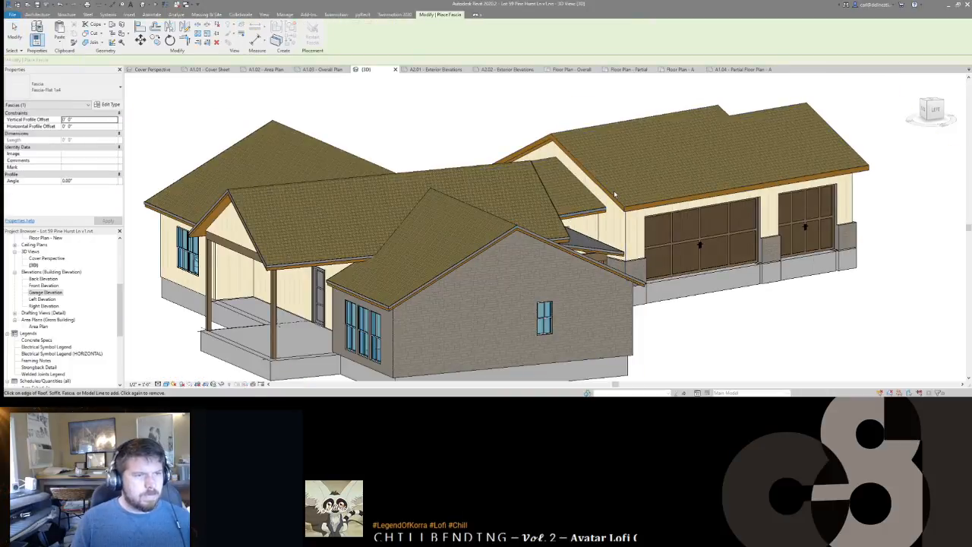
{"action": "left_click", "coordinate": [613, 193]}
{"action": "middle_click_drag", "start_coordinate": [759, 207], "coordinate": [414, 269], "text": "shift"}
{"action": "scroll", "coordinate": [686, 216], "scroll_direction": "up", "scroll_amount": 3}
{"action": "key", "text": "Escape"}
{"action": "key", "text": "Escape"}
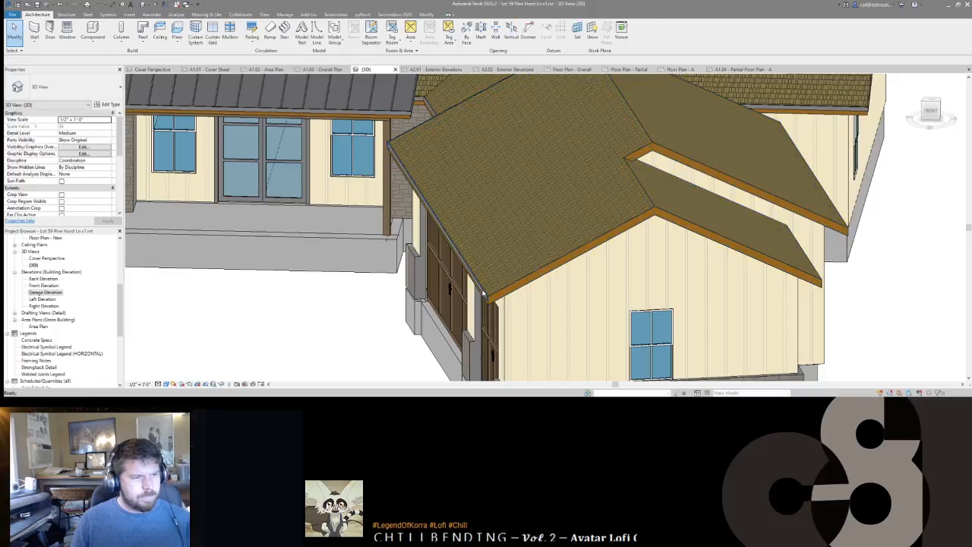
Step: Adjust the left eave fascia's segments with Add/Remove Segments
{"action": "left_click", "coordinate": [483, 292]}
{"action": "left_click", "coordinate": [316, 40]}
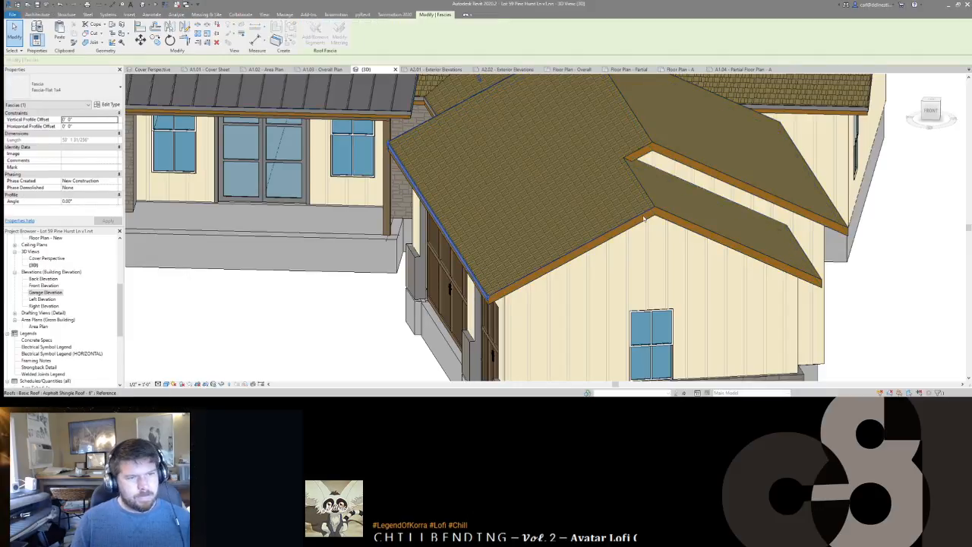
{"action": "middle_click_drag", "start_coordinate": [813, 262], "coordinate": [645, 271], "text": "shift"}
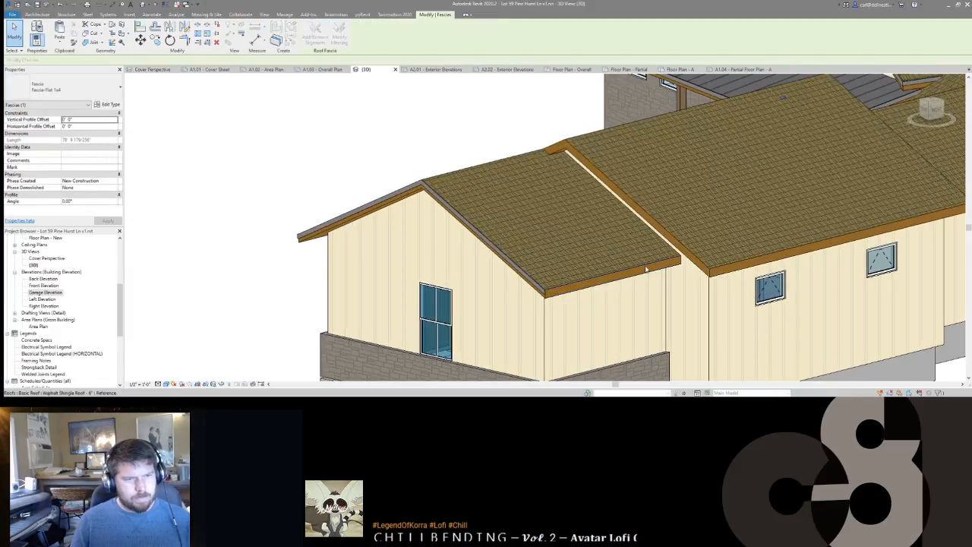
{"action": "key", "text": "Escape"}
Step: Open the rear gable roof's footprint sketch and finish it unchanged
{"action": "left_click", "coordinate": [550, 183]}
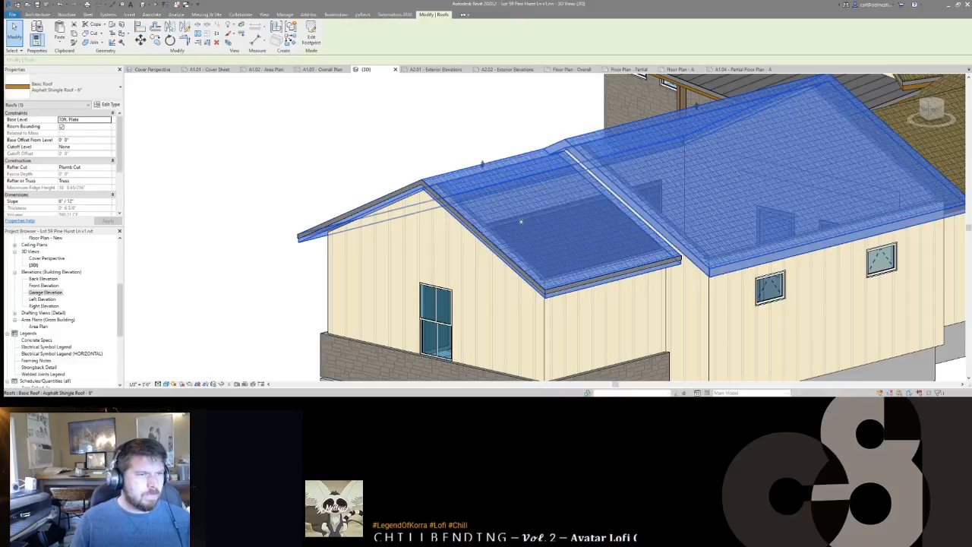
{"action": "middle_click_drag", "start_coordinate": [550, 183], "coordinate": [621, 255], "text": "shift"}
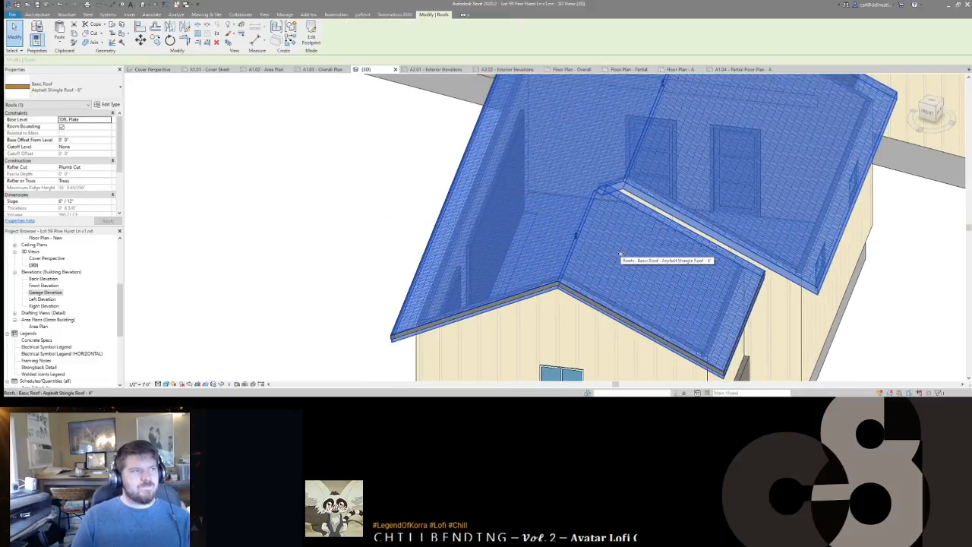
{"action": "double_click", "coordinate": [620, 253]}
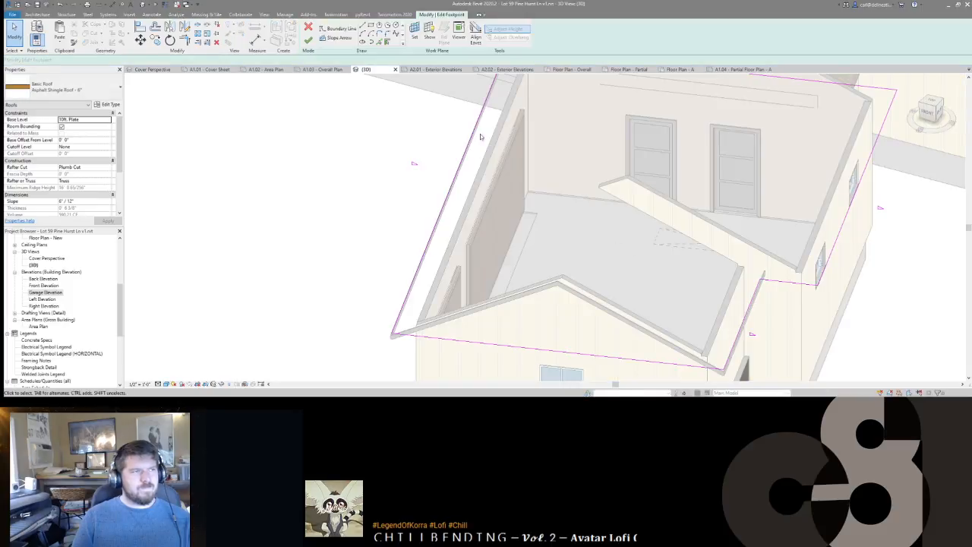
{"action": "left_click", "coordinate": [309, 27]}
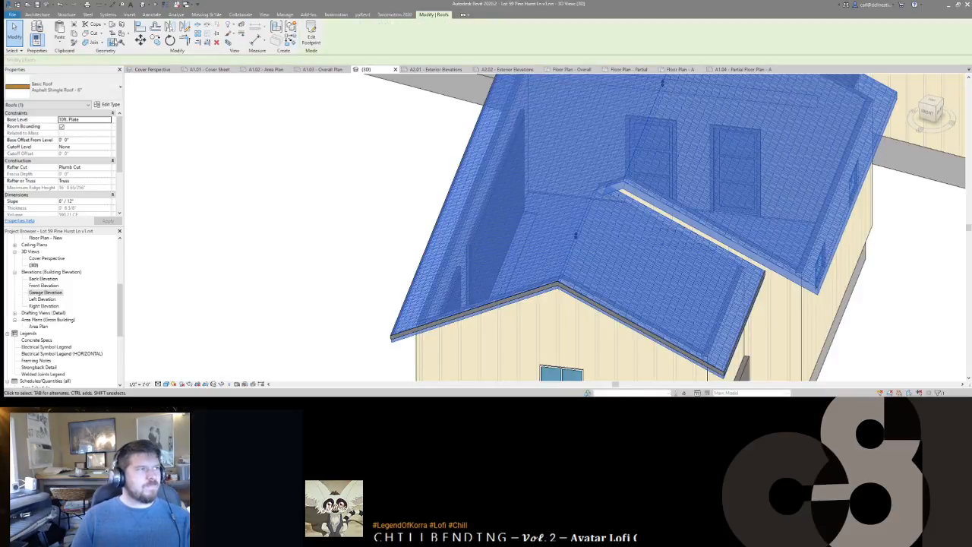
{"action": "left_click", "coordinate": [112, 26]}
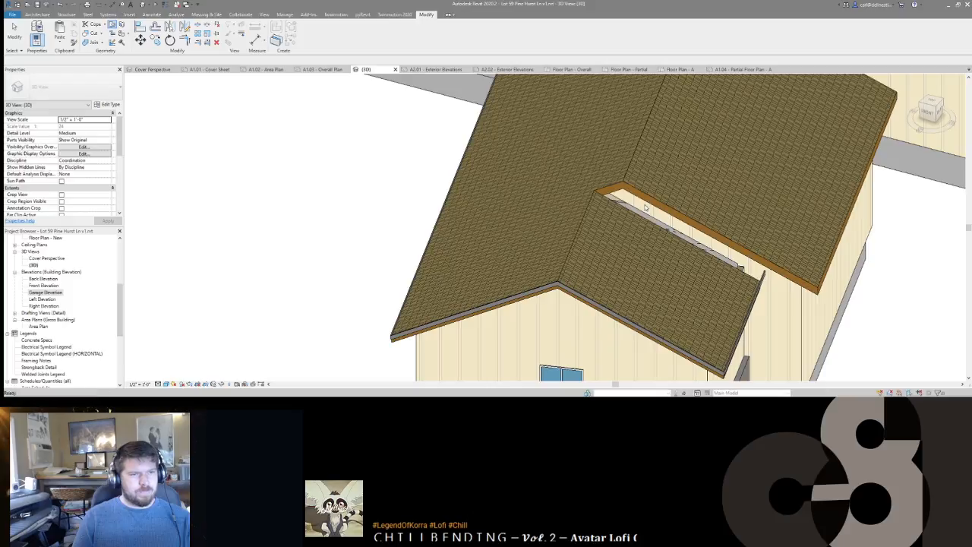
Step: Extend the eave fascia onto the gable wing's extra roof edge with Add/Remove Segments
{"action": "middle_click_drag", "start_coordinate": [632, 224], "coordinate": [685, 239]}
{"action": "scroll", "coordinate": [626, 210], "scroll_direction": "down", "scroll_amount": 4}
{"action": "left_click", "coordinate": [618, 243]}
{"action": "left_click", "coordinate": [316, 34]}
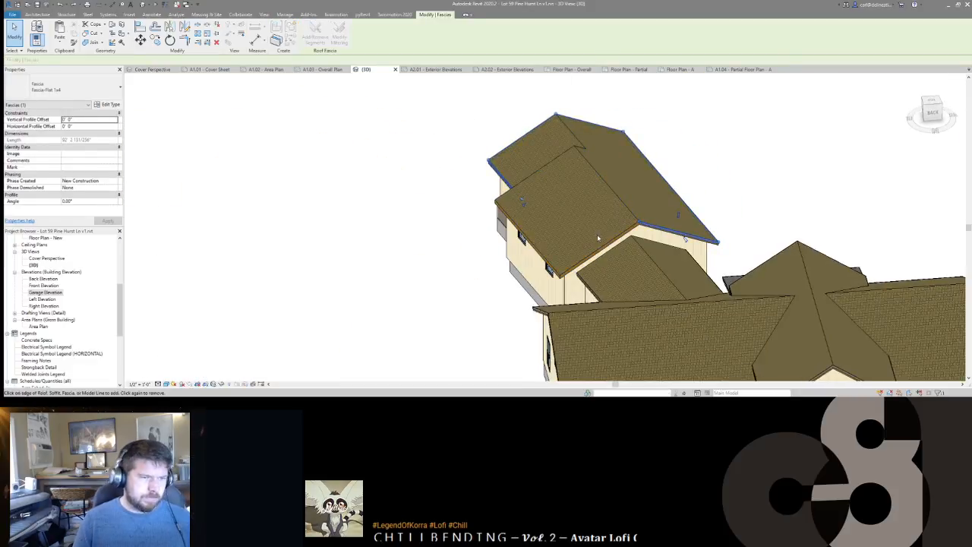
{"action": "middle_click_drag", "start_coordinate": [684, 238], "coordinate": [649, 228], "text": "shift"}
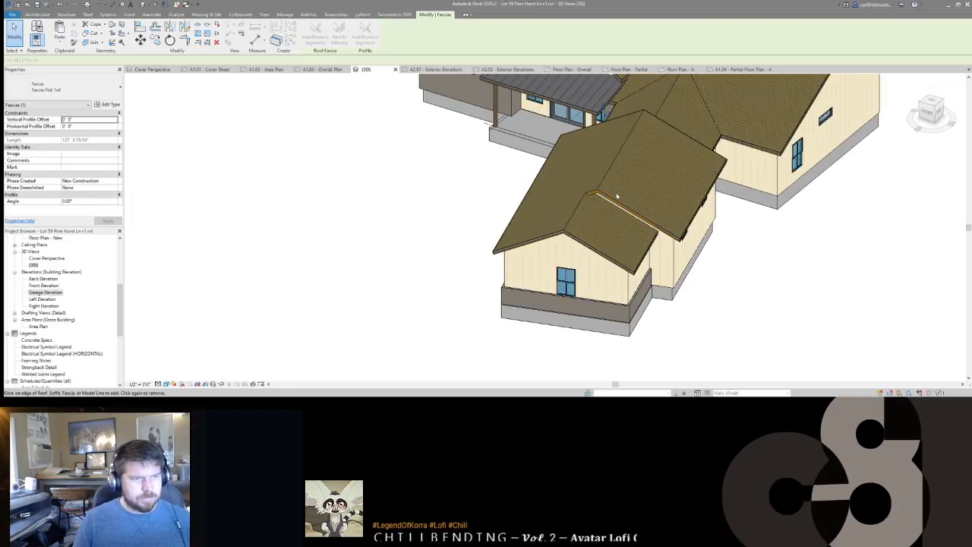
{"action": "scroll", "coordinate": [595, 196], "scroll_direction": "up", "scroll_amount": 5}
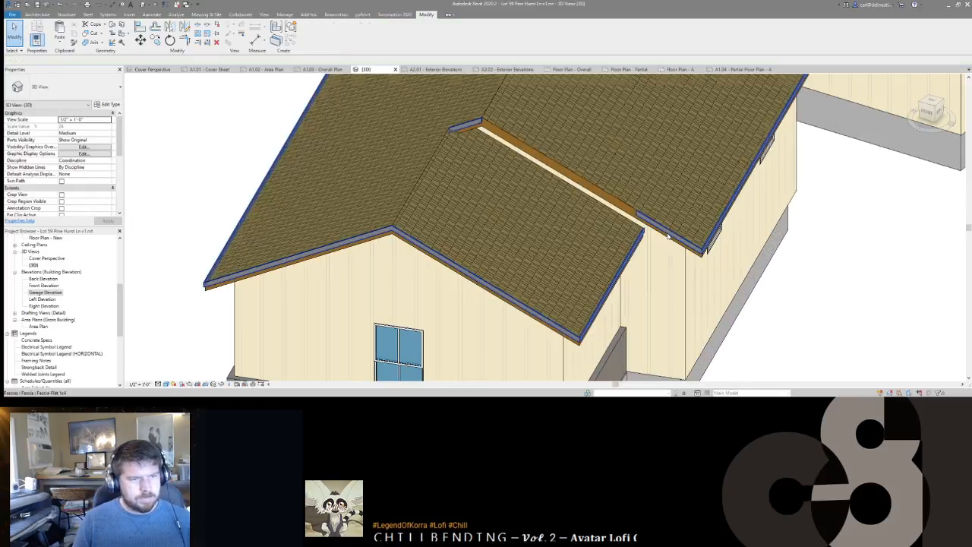
{"action": "left_click", "coordinate": [638, 213]}
{"action": "key", "text": "Escape"}
{"action": "key", "text": "Escape"}
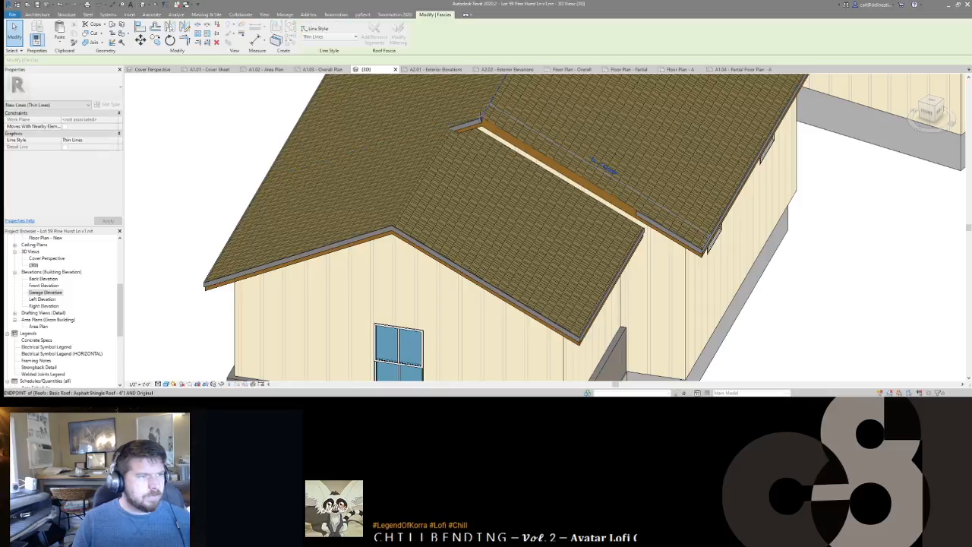
{"action": "middle_click_drag", "start_coordinate": [498, 156], "coordinate": [536, 237], "text": "shift"}
{"action": "scroll", "coordinate": [536, 237], "scroll_direction": "down", "scroll_amount": 4}
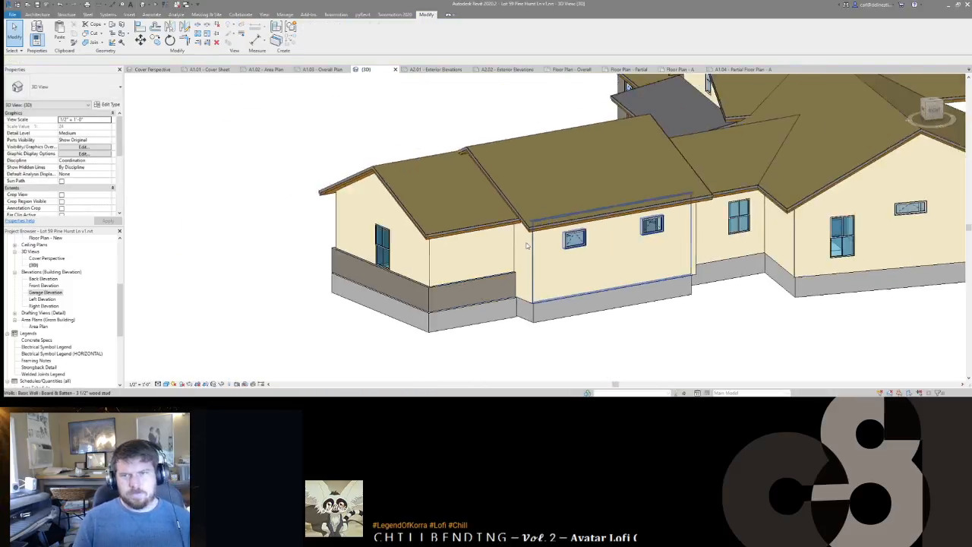
{"action": "middle_click_drag", "start_coordinate": [332, 250], "coordinate": [578, 296], "text": "shift"}
Step: Switch to sheet A2.01 - Exterior Elevations and bring the Back Elevation into view
{"action": "mouse_move", "coordinate": [685, 125]}
{"action": "middle_mouse_down"}
{"action": "mouse_move", "coordinate": [653, 150]}
{"action": "mouse_move", "coordinate": [592, 145]}
{"action": "middle_mouse_up"}
{"action": "left_click", "coordinate": [418, 69]}
{"action": "scroll", "coordinate": [460, 148], "scroll_direction": "down", "scroll_amount": 1}
{"action": "scroll", "coordinate": [592, 145], "scroll_direction": "up", "scroll_amount": 2}
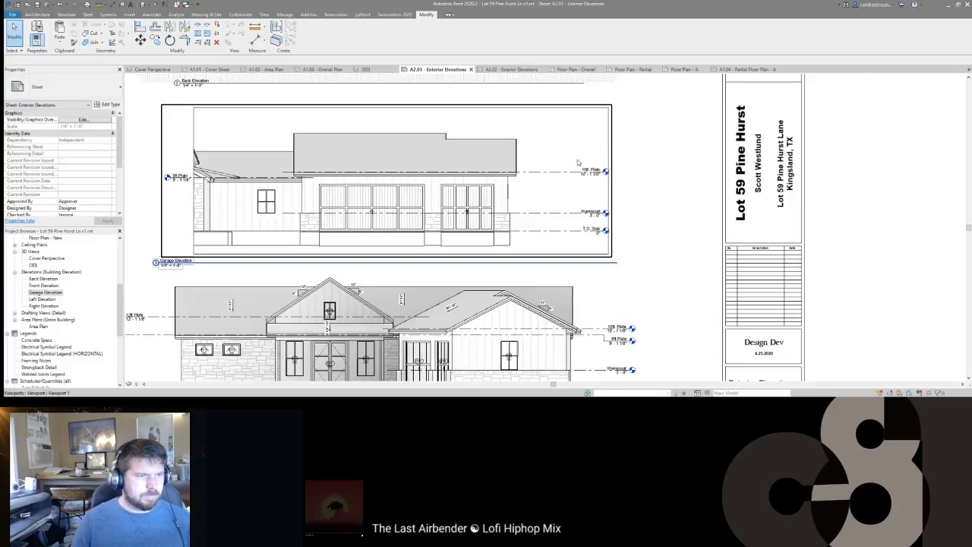
{"action": "middle_click_drag", "start_coordinate": [541, 201], "coordinate": [658, 166]}
{"action": "scroll", "coordinate": [658, 165], "scroll_direction": "down", "scroll_amount": 1}
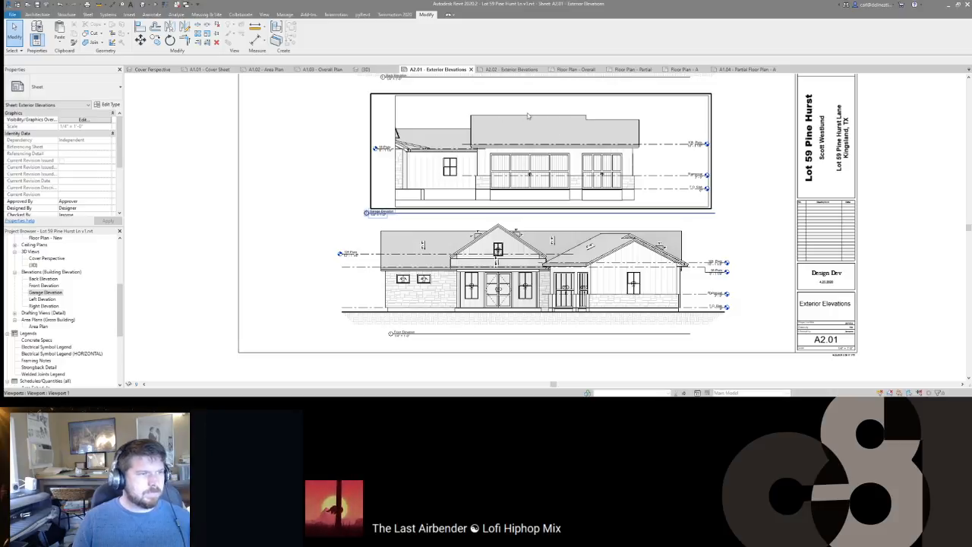
{"action": "middle_click_drag", "start_coordinate": [531, 123], "coordinate": [521, 223]}
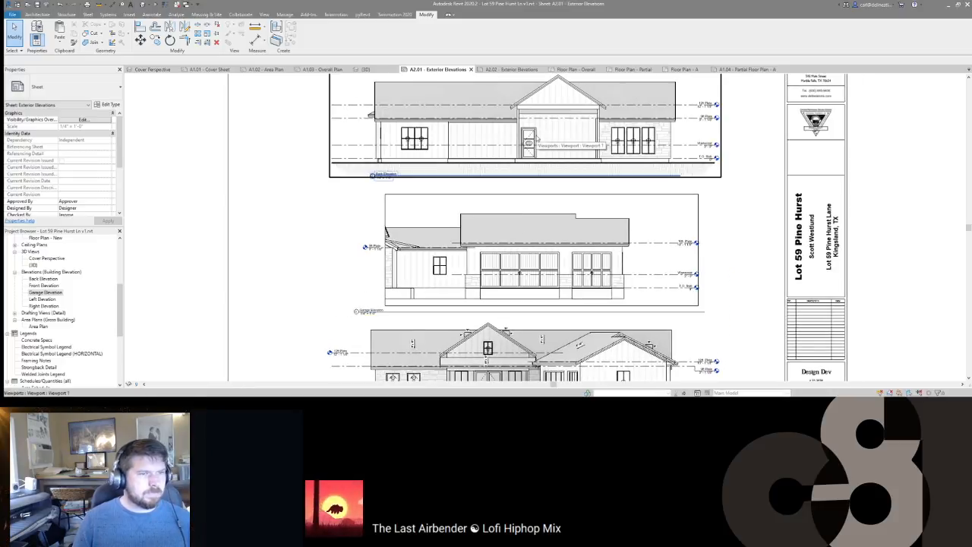
Step: Hide the Wainscot level line inside the Back Elevation viewport
{"action": "double_click", "coordinate": [696, 134]}
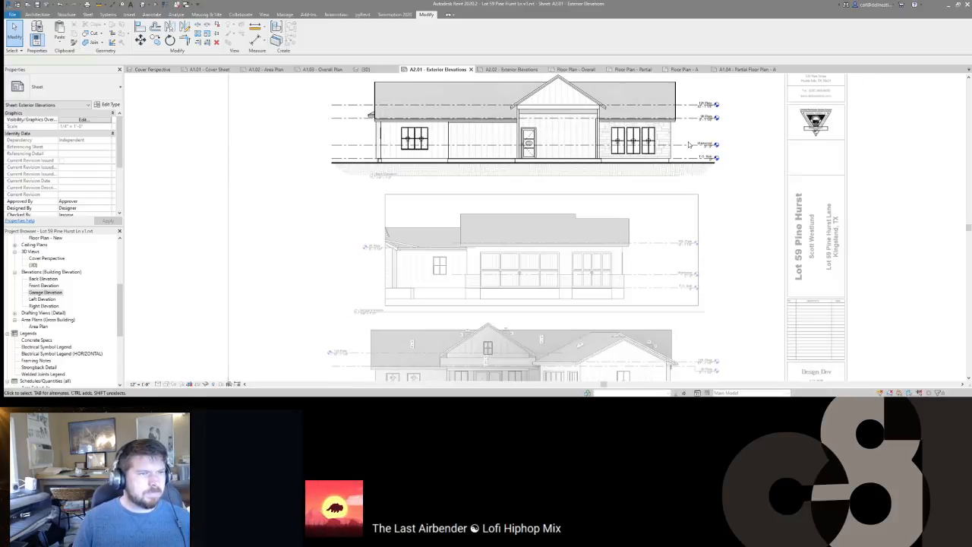
{"action": "left_click", "coordinate": [689, 145]}
{"action": "key", "text": "h"}
{"action": "key", "text": "h"}
{"action": "double_click", "coordinate": [689, 147]}
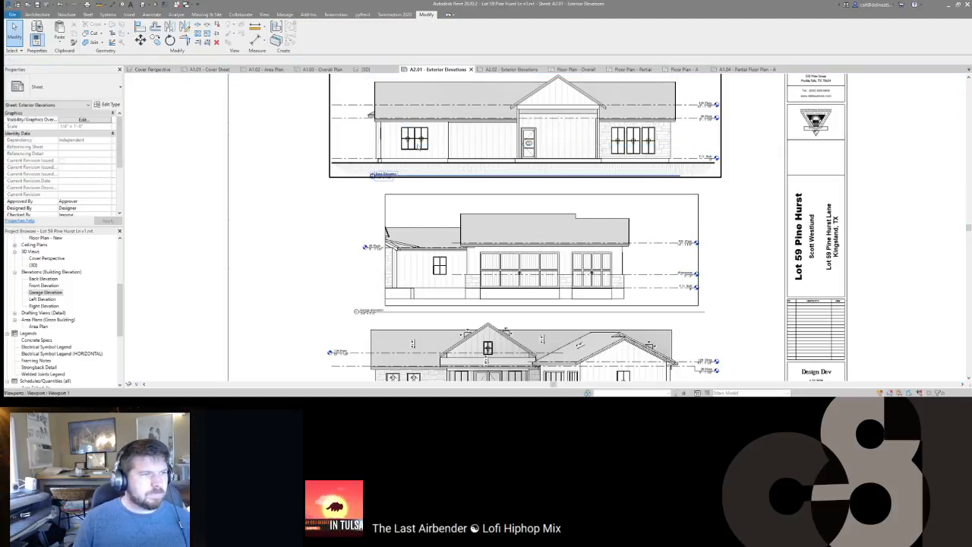
Step: Move the five window tags up in the activated elevation viewport
{"action": "double_click", "coordinate": [428, 139]}
{"action": "scroll", "coordinate": [403, 139], "scroll_direction": "up", "scroll_amount": 3}
{"action": "left_click", "coordinate": [413, 139]}
{"action": "left_click", "coordinate": [439, 139], "text": "ctrl"}
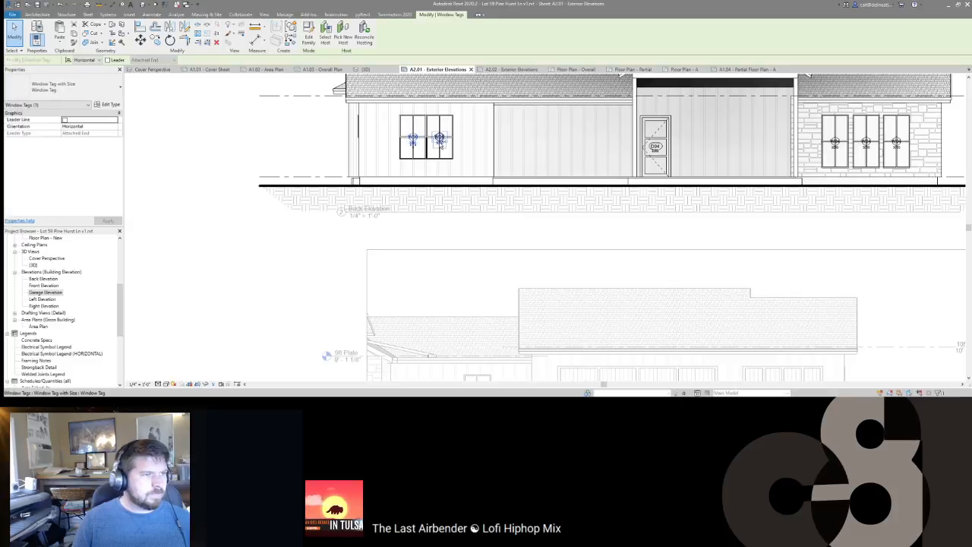
{"action": "left_click", "coordinate": [836, 144], "text": "ctrl"}
{"action": "left_click", "coordinate": [866, 143], "text": "ctrl"}
{"action": "left_click", "coordinate": [896, 143], "text": "ctrl"}
{"action": "scroll", "coordinate": [894, 143], "scroll_direction": "up", "scroll_amount": 3}
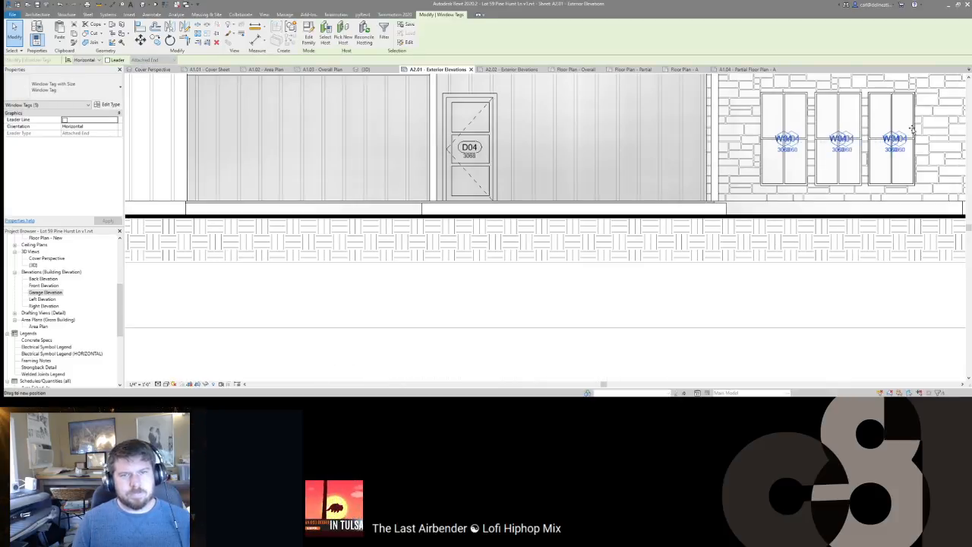
{"action": "left_click_drag", "start_coordinate": [906, 127], "coordinate": [907, 121]}
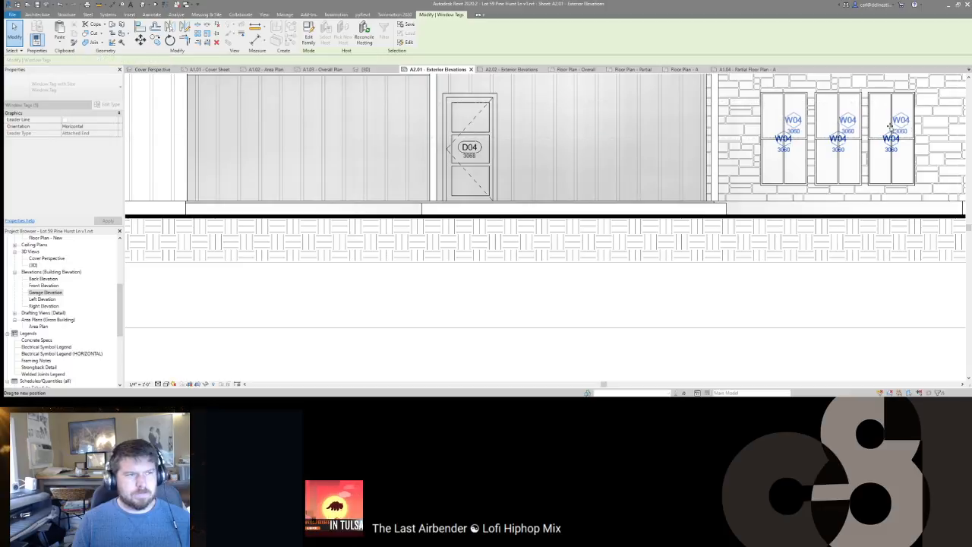
{"action": "scroll", "coordinate": [566, 148], "scroll_direction": "down", "scroll_amount": 4}
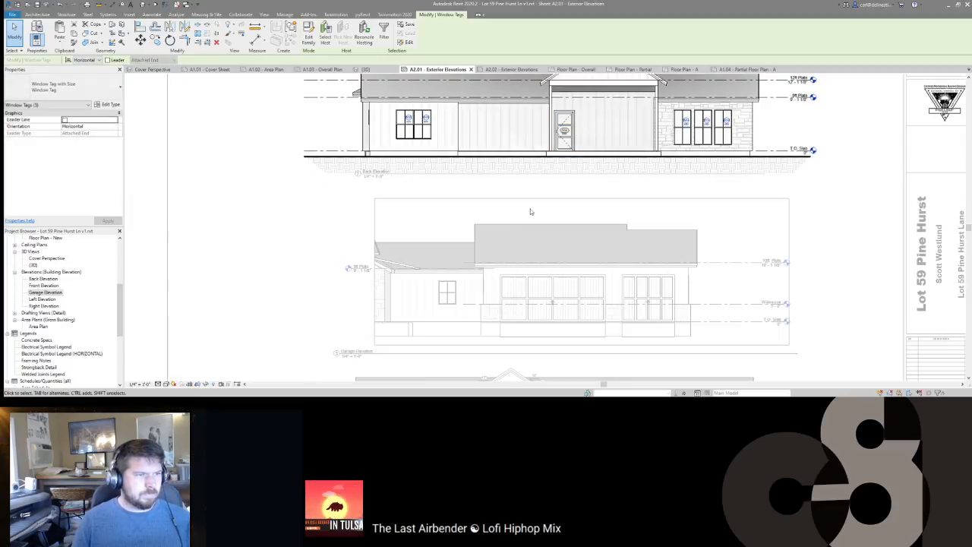
{"action": "scroll", "coordinate": [538, 270], "scroll_direction": "up", "scroll_amount": 4}
Step: Place Spot Slope labels on the gable edge (8"/12") and main roof (6"/12")
{"action": "key", "text": "d"}
{"action": "key", "text": "i"}
{"action": "left_click", "coordinate": [454, 34]}
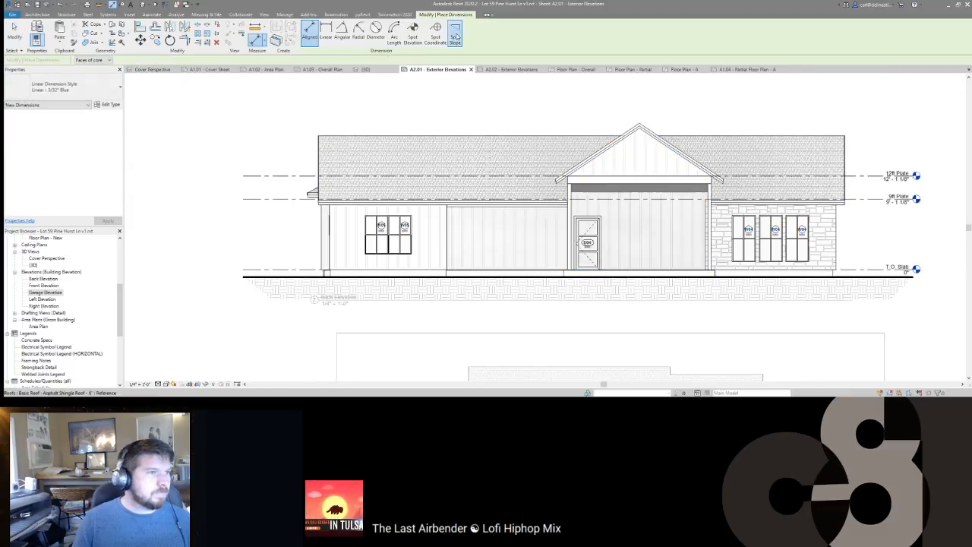
{"action": "scroll", "coordinate": [630, 143], "scroll_direction": "up", "scroll_amount": 3}
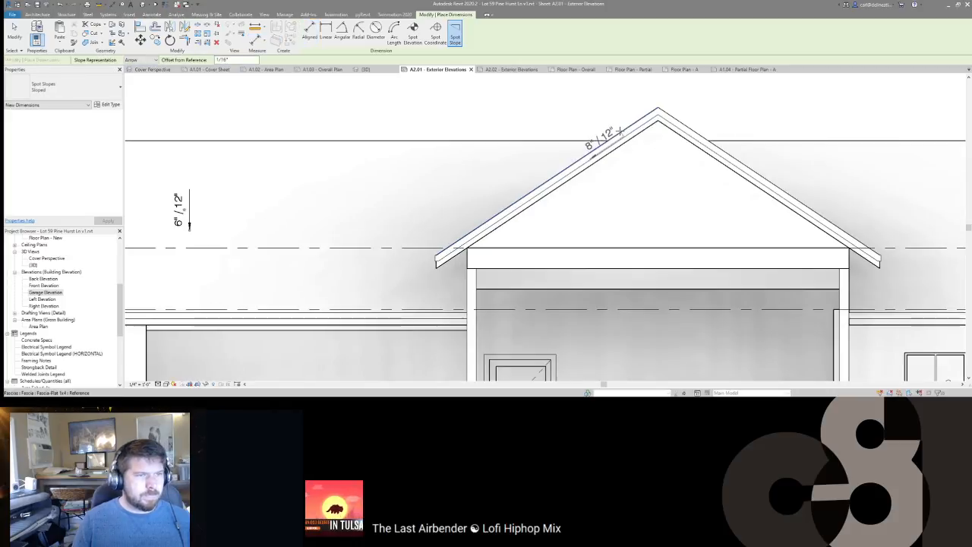
{"action": "left_click", "coordinate": [615, 136]}
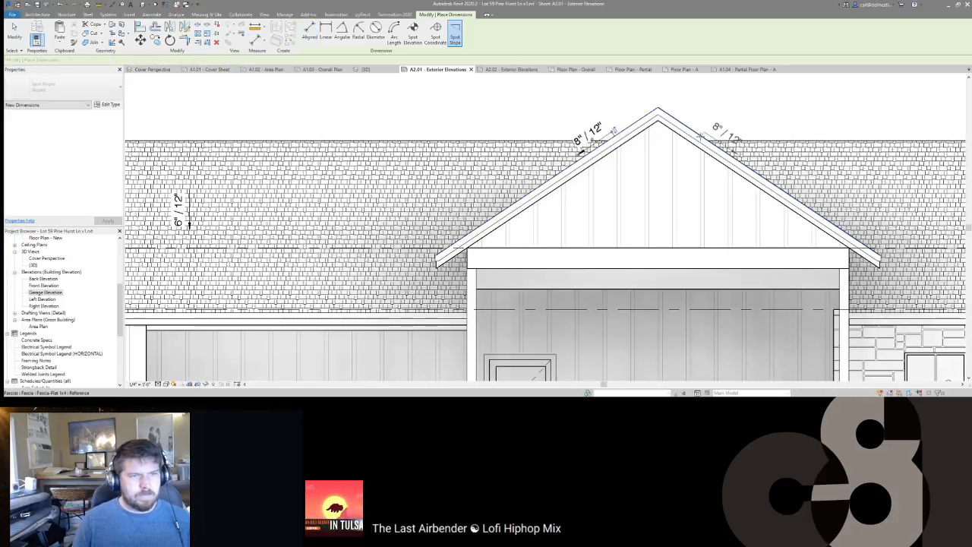
{"action": "scroll", "coordinate": [714, 138], "scroll_direction": "down", "scroll_amount": 2}
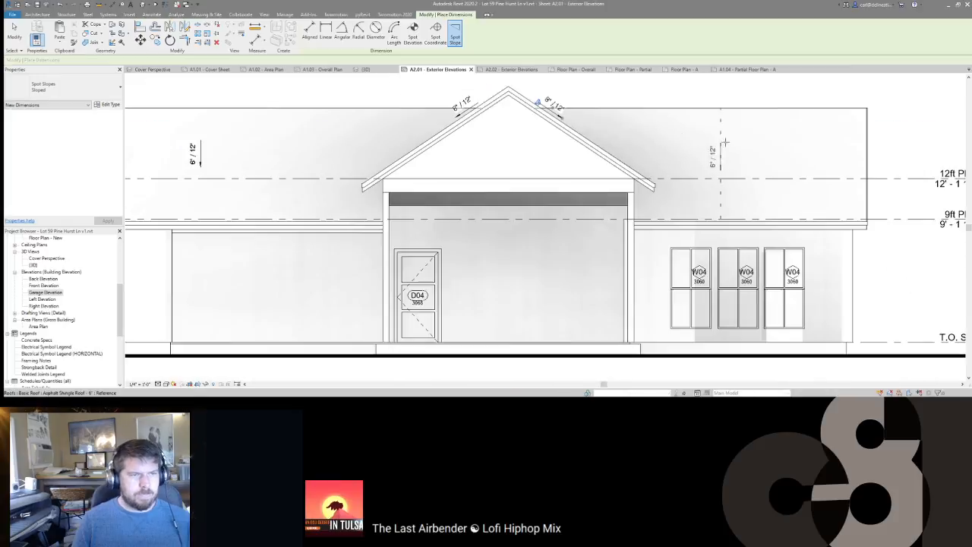
{"action": "left_click", "coordinate": [731, 146]}
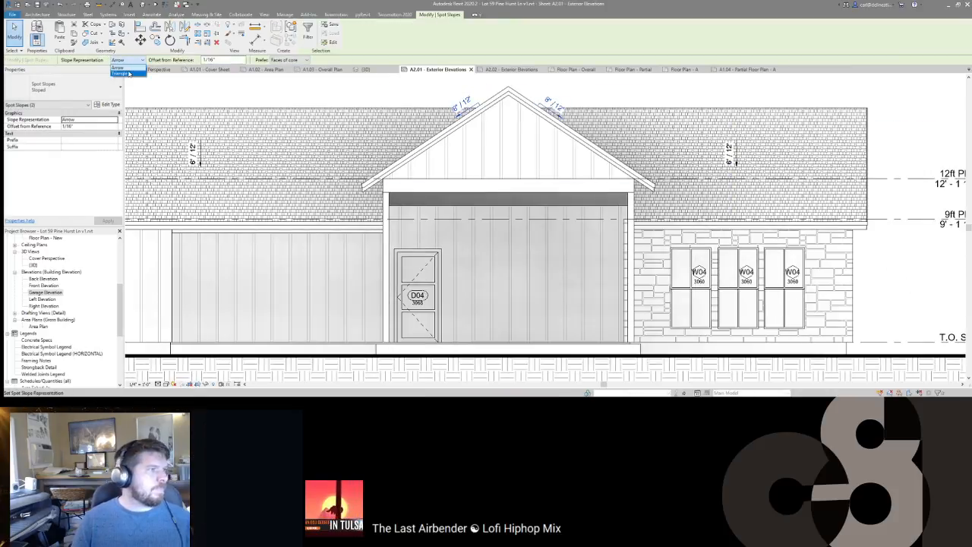
{"action": "key", "text": "Escape"}
Step: Deactivate the viewport and nudge the Back Elevation title down slightly
{"action": "middle_click_drag", "start_coordinate": [500, 112], "coordinate": [571, 116]}
{"action": "scroll", "coordinate": [571, 116], "scroll_direction": "down", "scroll_amount": 3}
{"action": "double_click", "coordinate": [558, 90]}
{"action": "middle_click_drag", "start_coordinate": [458, 233], "coordinate": [403, 204]}
{"action": "scroll", "coordinate": [403, 204], "scroll_direction": "down", "scroll_amount": 2}
{"action": "scroll", "coordinate": [296, 244], "scroll_direction": "up", "scroll_amount": 1}
{"action": "middle_click_drag", "start_coordinate": [295, 244], "coordinate": [367, 154]}
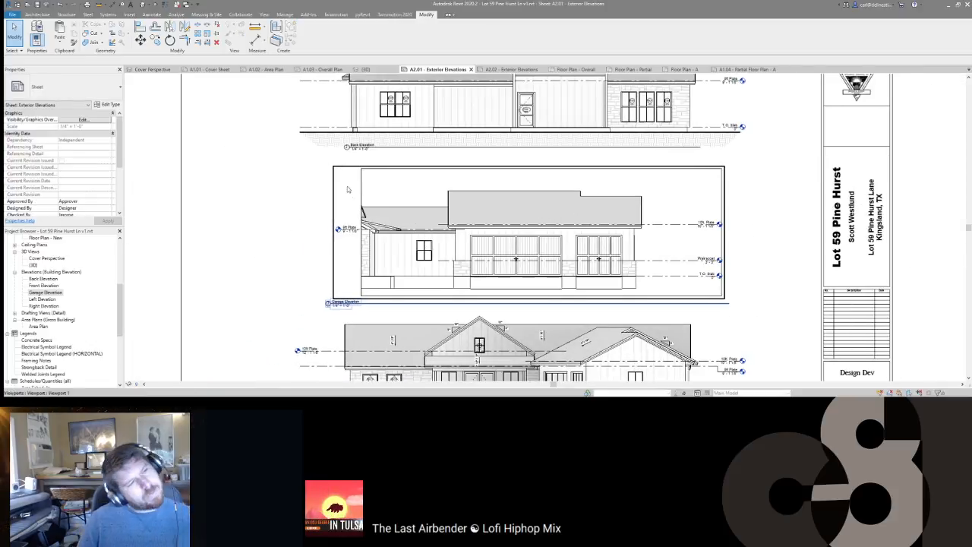
{"action": "left_click_drag", "start_coordinate": [368, 150], "coordinate": [367, 155]}
{"action": "key", "text": "Escape"}
{"action": "middle_click_drag", "start_coordinate": [426, 302], "coordinate": [422, 226]}
{"action": "scroll", "coordinate": [421, 226], "scroll_direction": "down", "scroll_amount": 1}
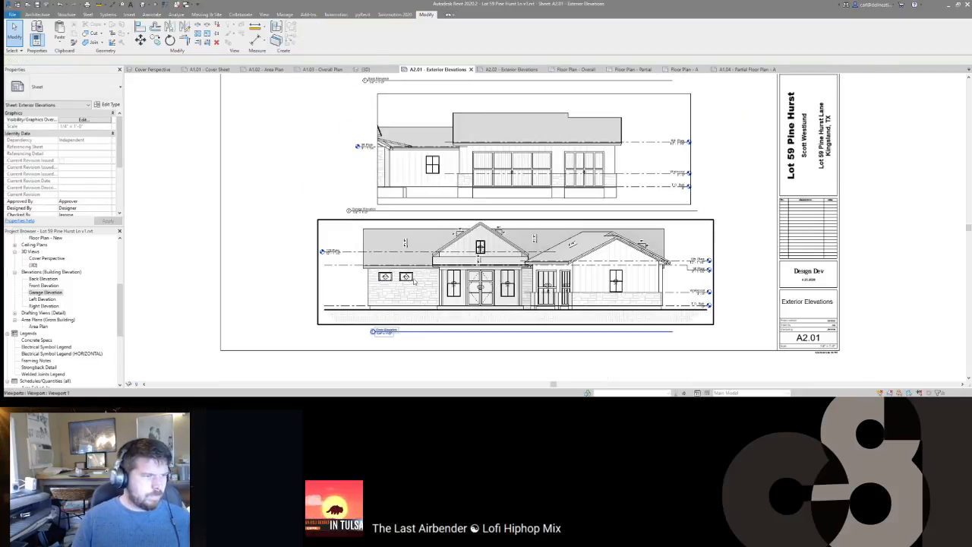
Step: Copy the front elevation's earth filled region and paste it into the garage elevation
{"action": "double_click", "coordinate": [414, 289]}
{"action": "left_click", "coordinate": [417, 315]}
{"action": "key", "text": "ctrl+c"}
{"action": "double_click", "coordinate": [478, 182]}
{"action": "double_click", "coordinate": [479, 182]}
{"action": "key", "text": "p"}
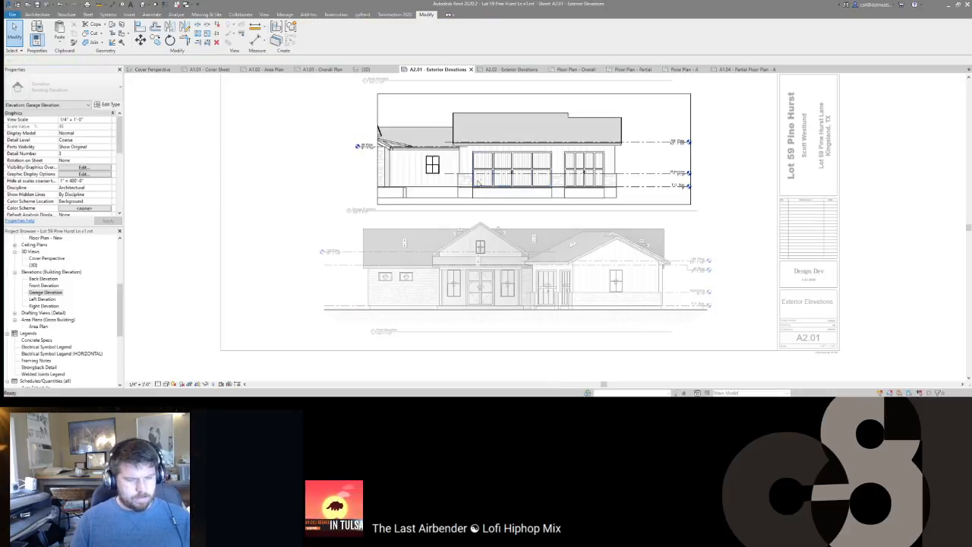
{"action": "key", "text": "ctrl+v"}
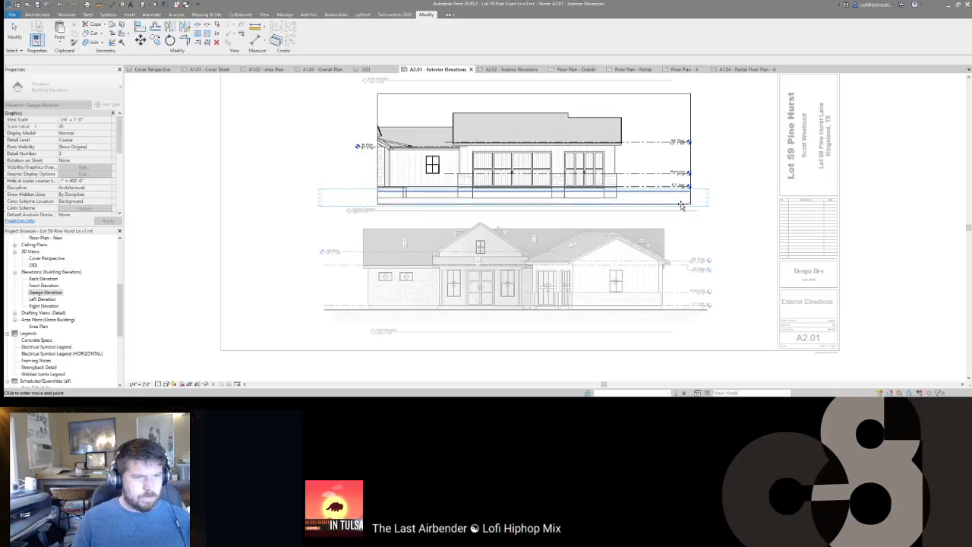
Step: Place the pasted earth hatch under the garage slab and move it down 1'
{"action": "left_click", "coordinate": [679, 205]}
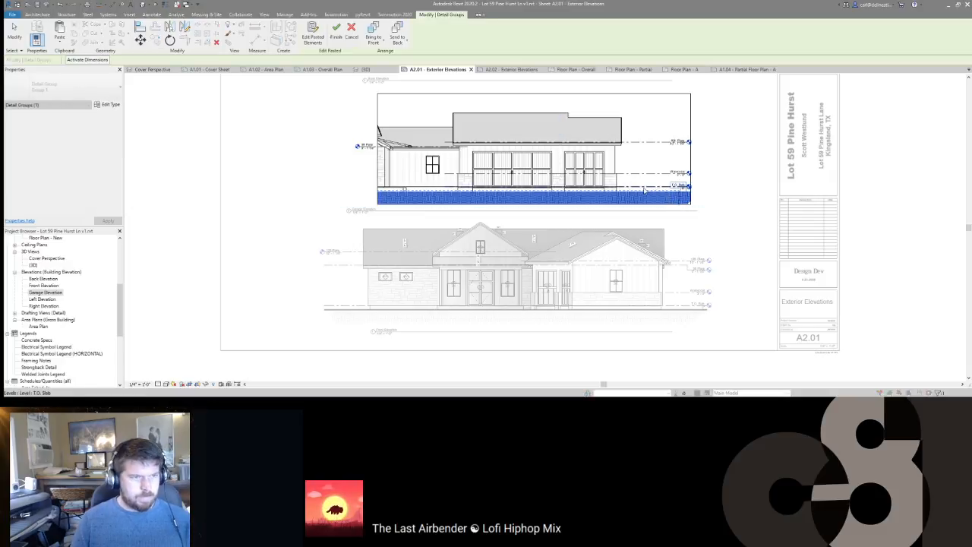
{"action": "scroll", "coordinate": [637, 189], "scroll_direction": "up", "scroll_amount": 5}
{"action": "mouse_move", "coordinate": [631, 187]}
{"action": "left_mouse_down"}
{"action": "mouse_move", "coordinate": [633, 169]}
{"action": "mouse_move", "coordinate": [635, 180]}
{"action": "left_mouse_up"}
{"action": "key", "text": "Return"}
{"action": "key", "text": "Escape"}
{"action": "middle_click_drag", "start_coordinate": [455, 210], "coordinate": [734, 156]}
{"action": "scroll", "coordinate": [735, 158], "scroll_direction": "down", "scroll_amount": 1}
{"action": "middle_click_drag", "start_coordinate": [510, 191], "coordinate": [637, 208]}
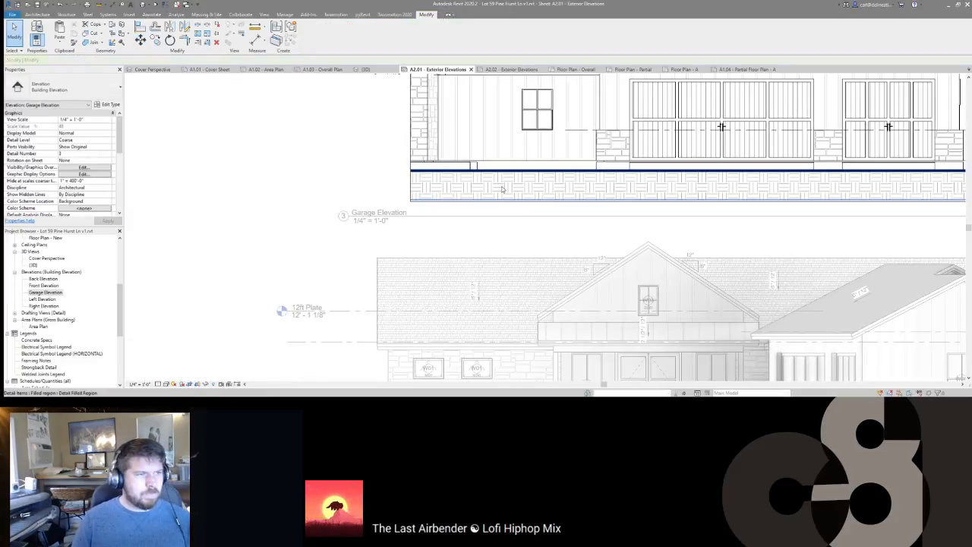
{"action": "scroll", "coordinate": [509, 186], "scroll_direction": "down", "scroll_amount": 1}
{"action": "scroll", "coordinate": [503, 188], "scroll_direction": "down", "scroll_amount": 2}
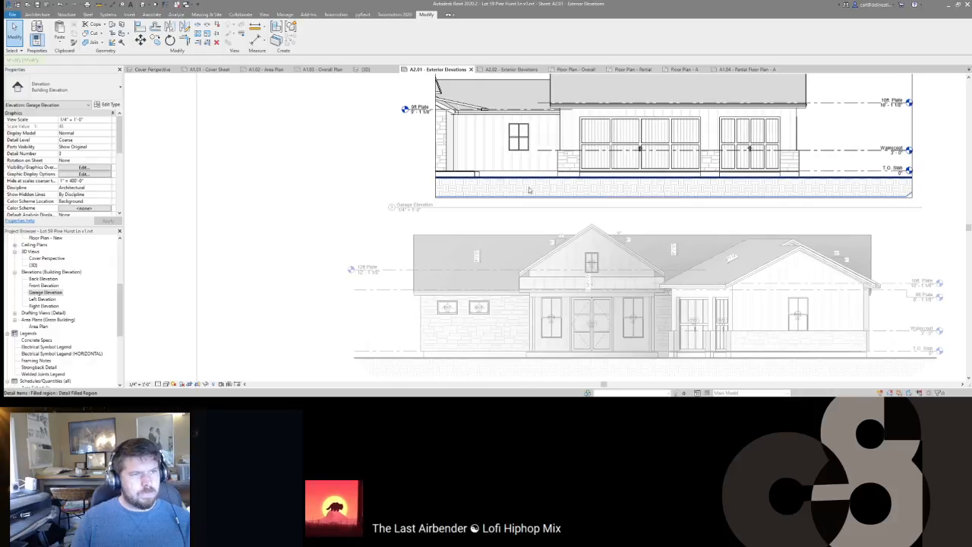
{"action": "middle_click_drag", "start_coordinate": [574, 192], "coordinate": [466, 203]}
{"action": "scroll", "coordinate": [466, 203], "scroll_direction": "down", "scroll_amount": 2}
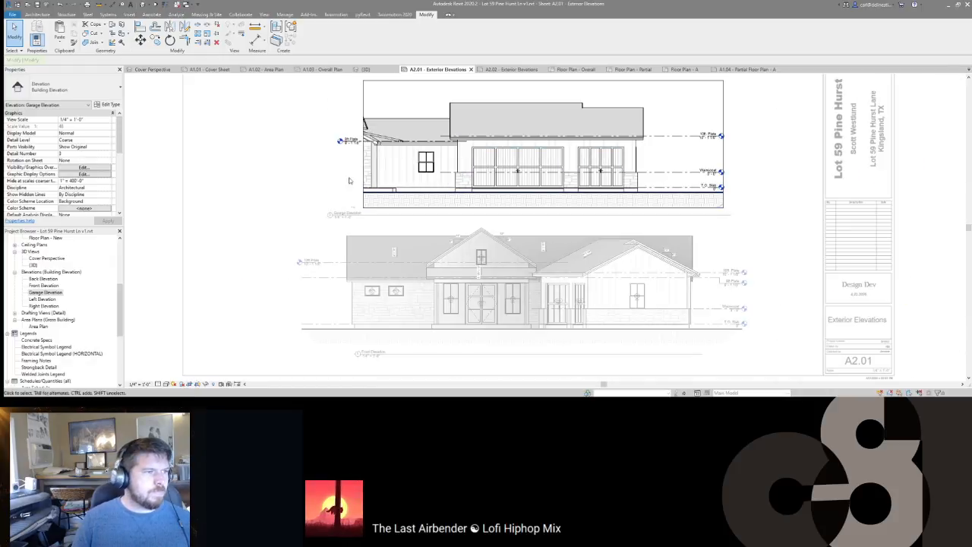
{"action": "scroll", "coordinate": [370, 120], "scroll_direction": "up", "scroll_amount": 3}
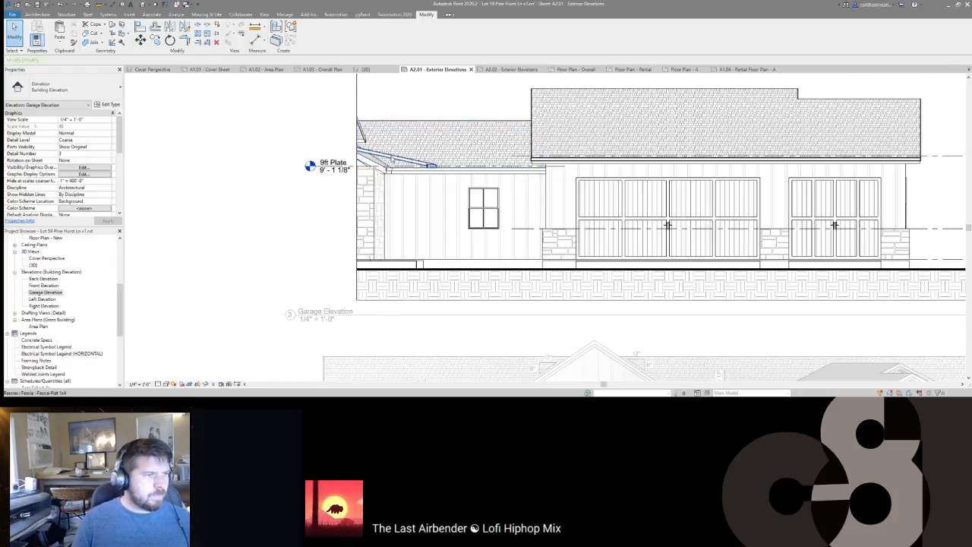
Step: Add spot slope labels to the garage roof
{"action": "left_click", "coordinate": [364, 148]}
{"action": "key", "text": "Escape"}
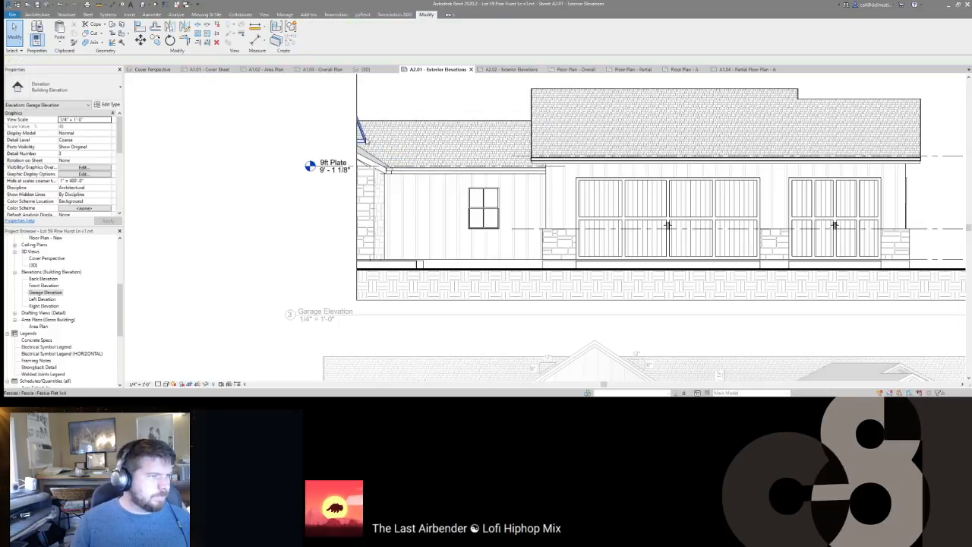
{"action": "scroll", "coordinate": [377, 171], "scroll_direction": "up", "scroll_amount": 3}
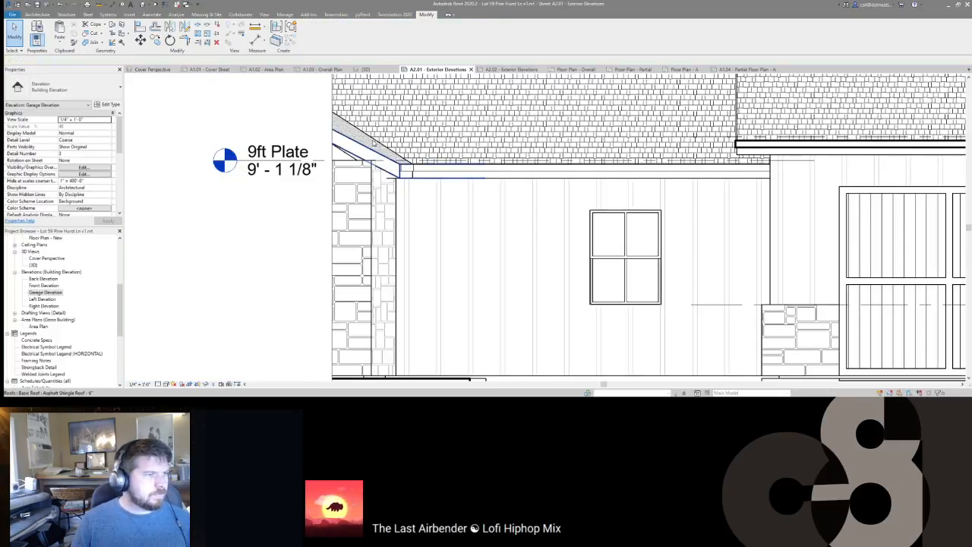
{"action": "scroll", "coordinate": [373, 143], "scroll_direction": "down", "scroll_amount": 6}
{"action": "key", "text": "d"}
{"action": "key", "text": "i"}
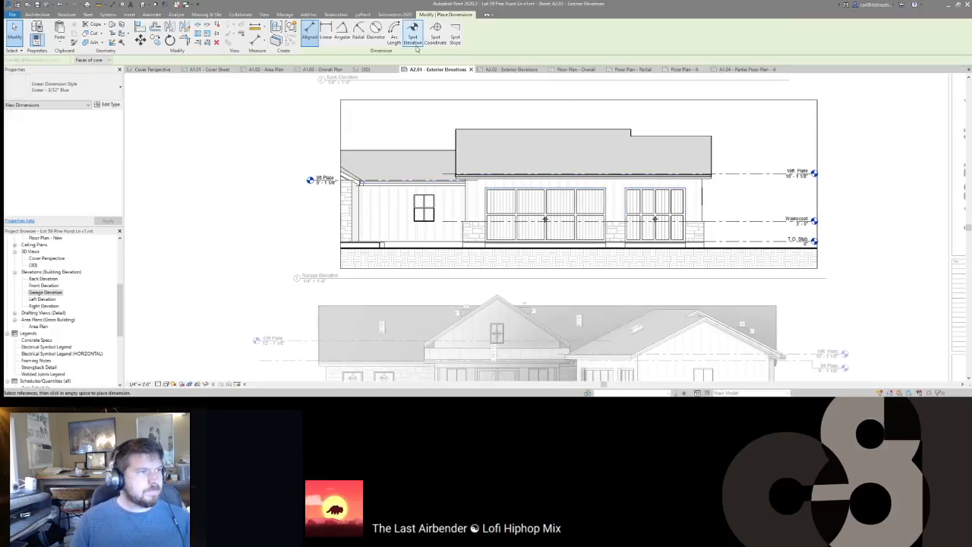
{"action": "left_click", "coordinate": [455, 34]}
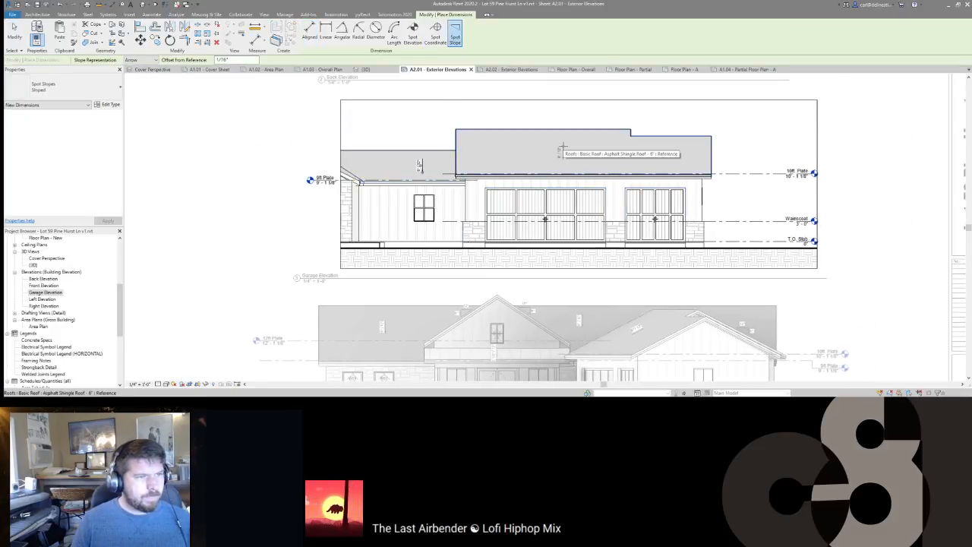
{"action": "middle_click_drag", "start_coordinate": [560, 151], "coordinate": [575, 128]}
{"action": "key", "text": "Escape"}
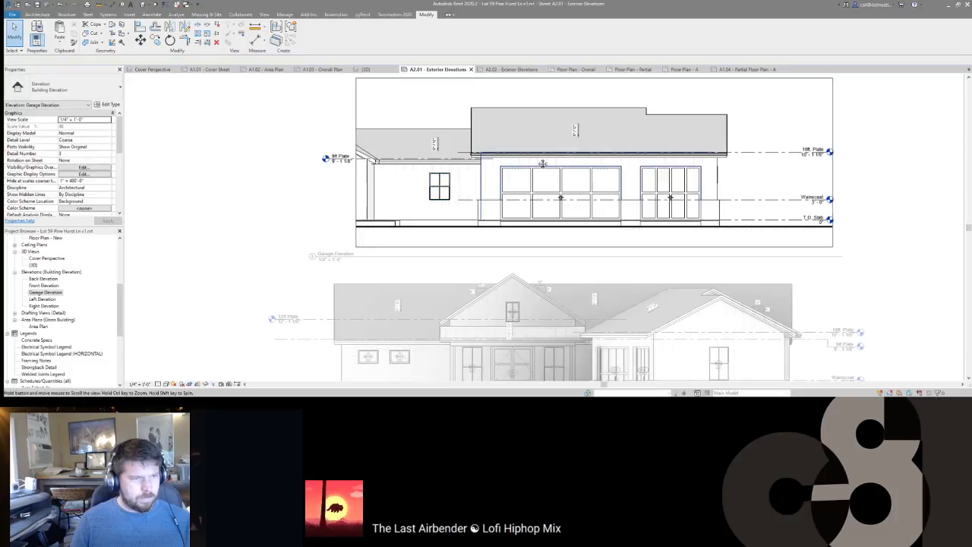
Step: Tag both garage doors by category and delete the stray wall tag
{"action": "key", "text": "t"}
{"action": "key", "text": "g"}
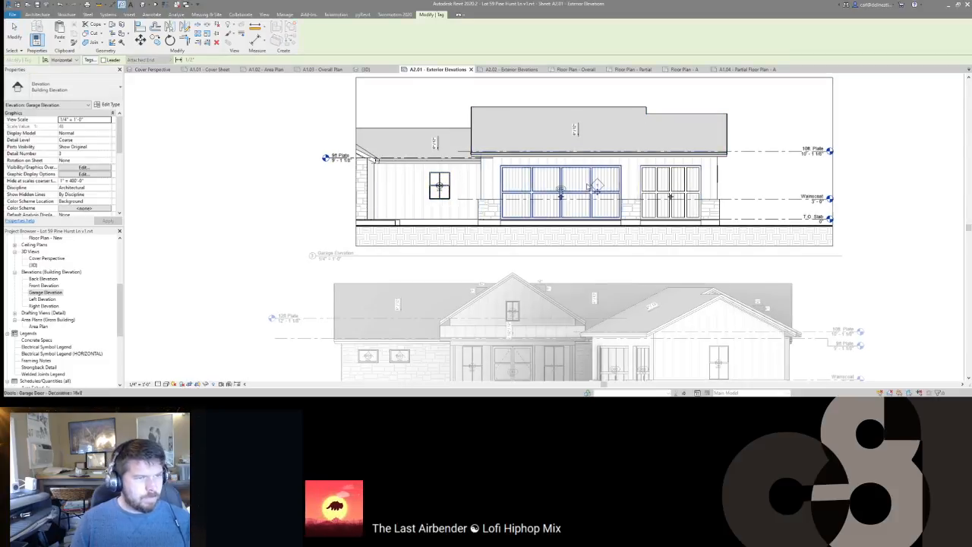
{"action": "left_click", "coordinate": [657, 187]}
{"action": "left_click", "coordinate": [549, 189]}
{"action": "key", "text": "Escape"}
{"action": "left_click", "coordinate": [593, 187]}
{"action": "key", "text": "Delete"}
Step: Move the small window's tag up into its upper sash
{"action": "middle_click_drag", "start_coordinate": [490, 186], "coordinate": [473, 187]}
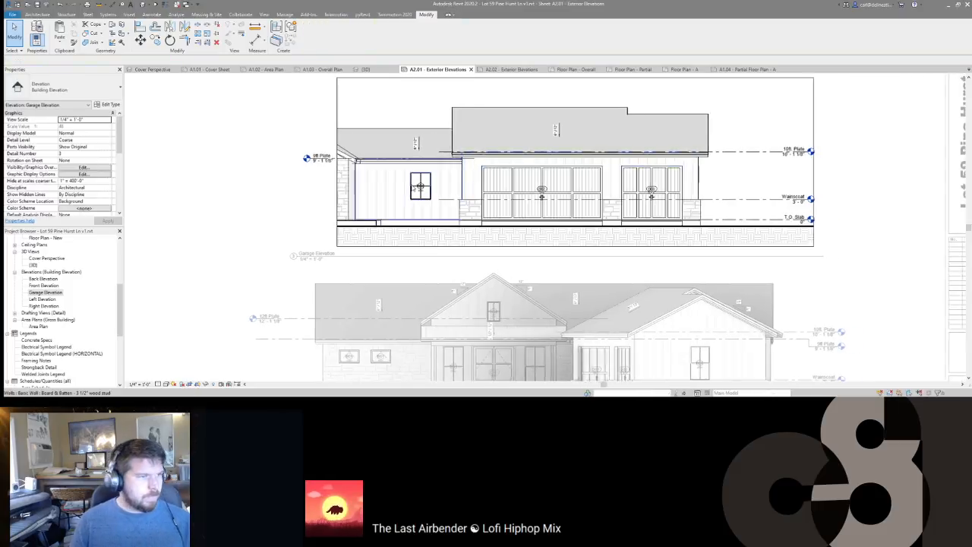
{"action": "scroll", "coordinate": [419, 185], "scroll_direction": "up", "scroll_amount": 3}
{"action": "left_click_drag", "start_coordinate": [424, 189], "coordinate": [435, 171]}
{"action": "scroll", "coordinate": [437, 173], "scroll_direction": "down", "scroll_amount": 6}
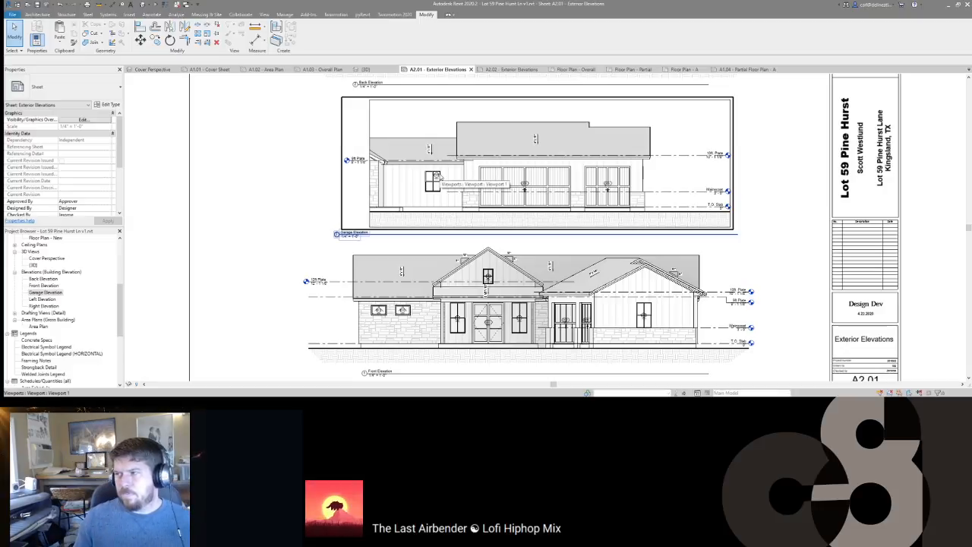
Step: Raise the front elevation's window tags slightly on their windows
{"action": "middle_click_drag", "start_coordinate": [433, 308], "coordinate": [484, 266]}
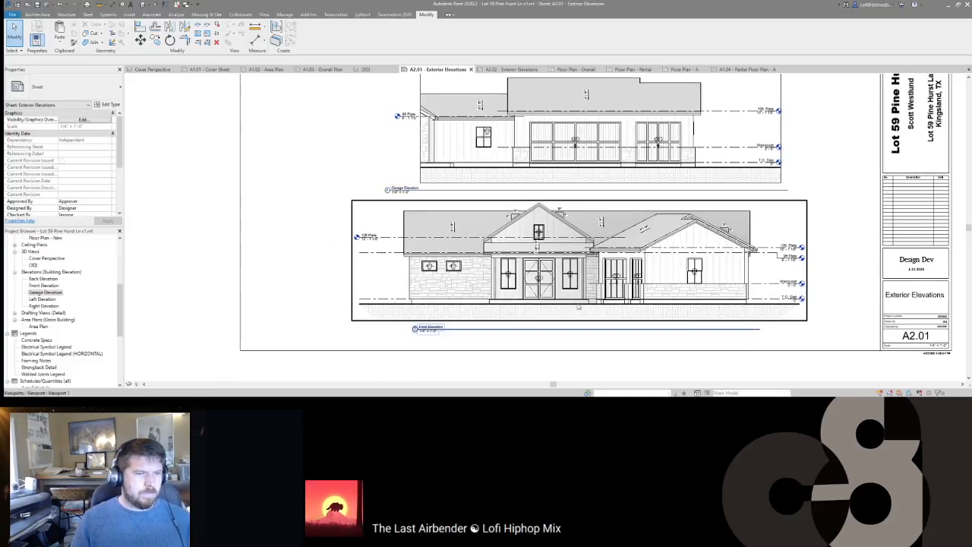
{"action": "scroll", "coordinate": [541, 282], "scroll_direction": "up", "scroll_amount": 2}
{"action": "double_click", "coordinate": [495, 275]}
{"action": "left_click", "coordinate": [491, 274]}
{"action": "scroll", "coordinate": [782, 270], "scroll_direction": "up", "scroll_amount": 3}
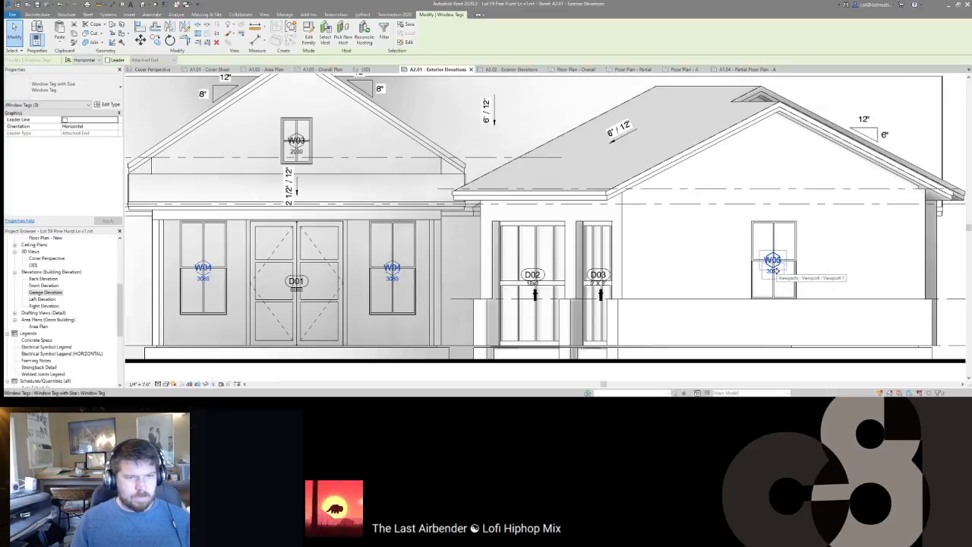
{"action": "left_click_drag", "start_coordinate": [787, 263], "coordinate": [787, 259]}
{"action": "key", "text": "Escape"}
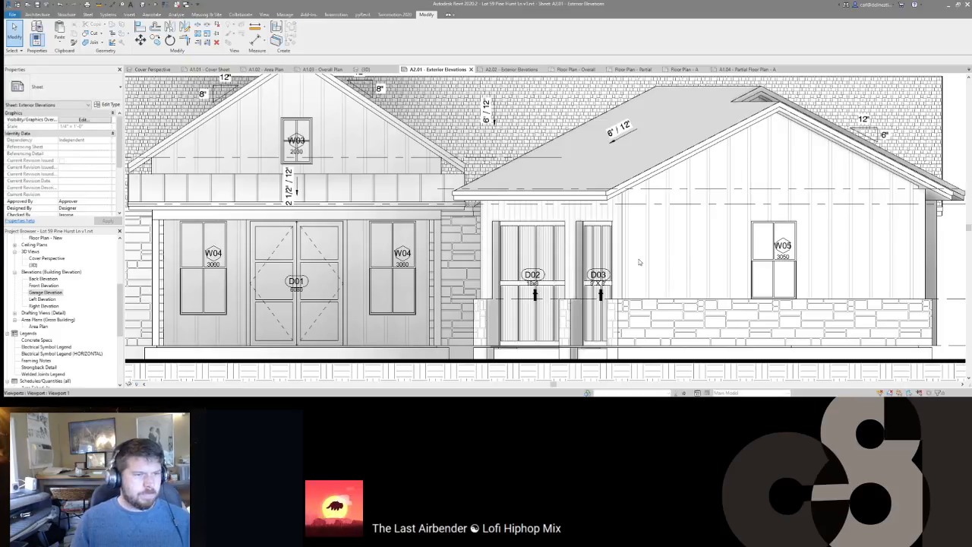
Step: Move the W03 gable window tag higher within the window
{"action": "scroll", "coordinate": [644, 261], "scroll_direction": "down", "scroll_amount": 7}
{"action": "middle_click_drag", "start_coordinate": [693, 209], "coordinate": [691, 208]}
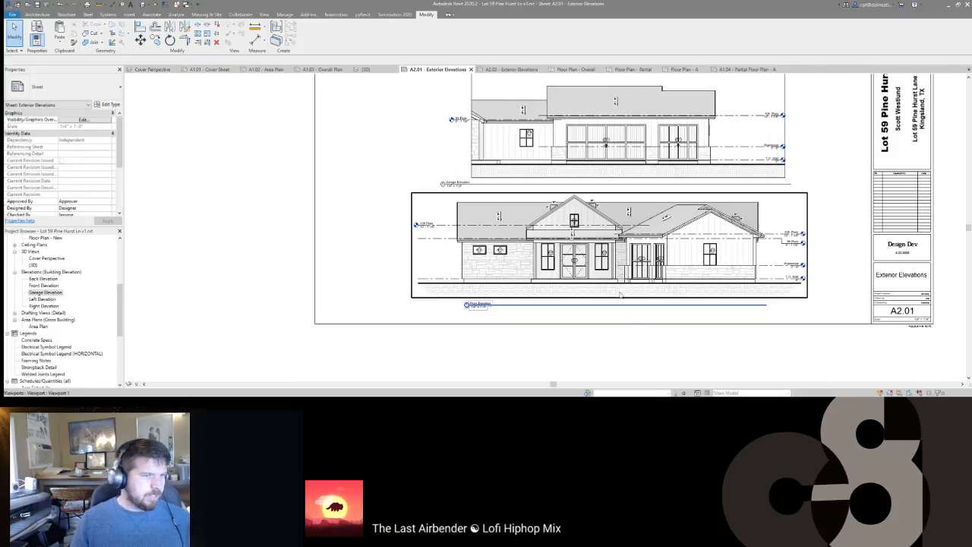
{"action": "scroll", "coordinate": [575, 224], "scroll_direction": "up", "scroll_amount": 8}
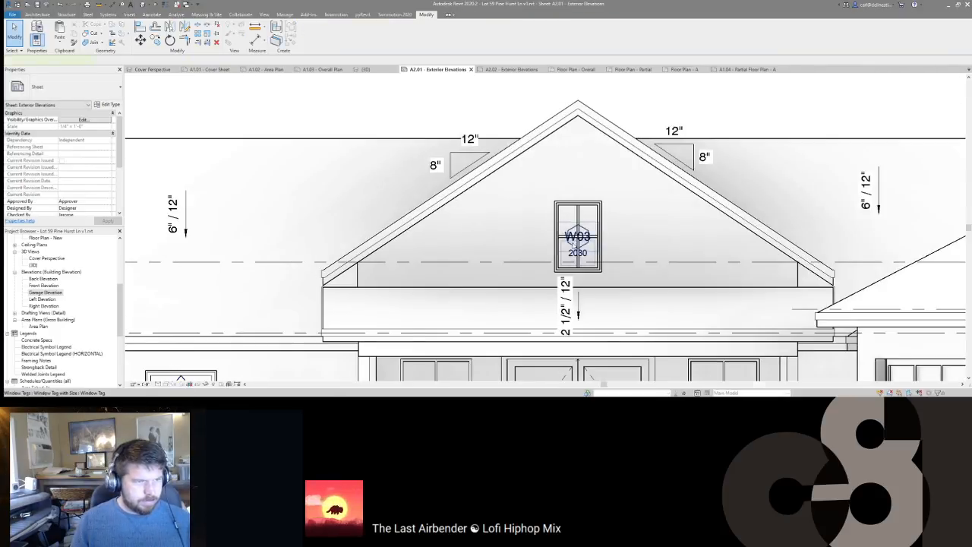
{"action": "left_click", "coordinate": [577, 247]}
{"action": "left_click_drag", "start_coordinate": [578, 258], "coordinate": [578, 243]}
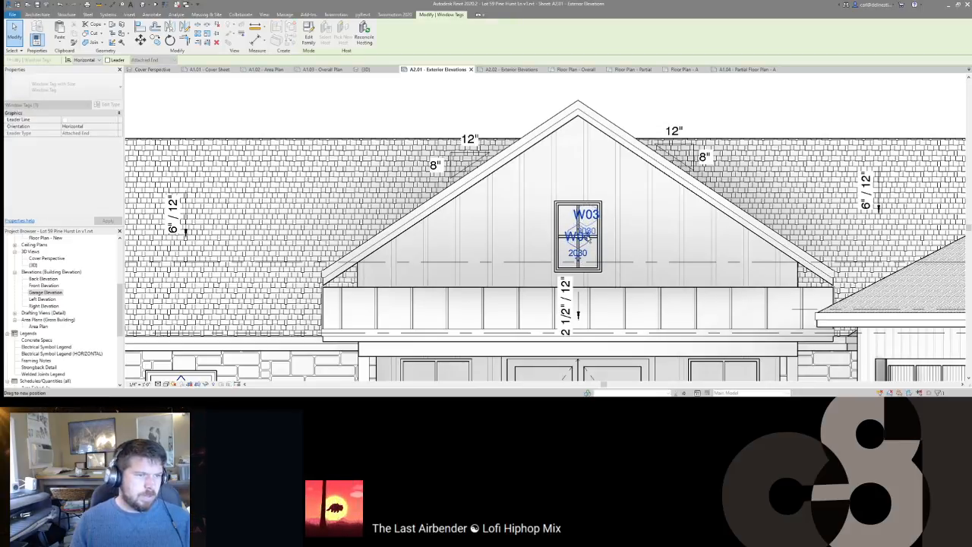
{"action": "left_click_drag", "start_coordinate": [587, 238], "coordinate": [590, 233]}
{"action": "scroll", "coordinate": [588, 234], "scroll_direction": "down", "scroll_amount": 2}
{"action": "scroll", "coordinate": [587, 231], "scroll_direction": "up", "scroll_amount": 3}
{"action": "scroll", "coordinate": [584, 216], "scroll_direction": "down", "scroll_amount": 5}
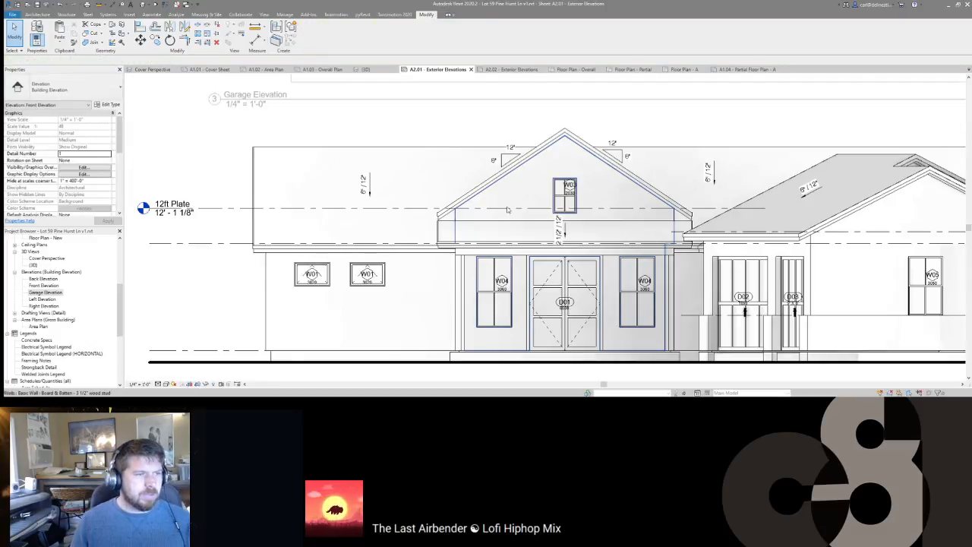
{"action": "scroll", "coordinate": [577, 196], "scroll_direction": "down", "scroll_amount": 5}
Step: Deactivate the elevation viewport and zoom out to show the full A2.01 sheet
{"action": "double_click", "coordinate": [384, 232]}
{"action": "scroll", "coordinate": [425, 215], "scroll_direction": "down", "scroll_amount": 1}
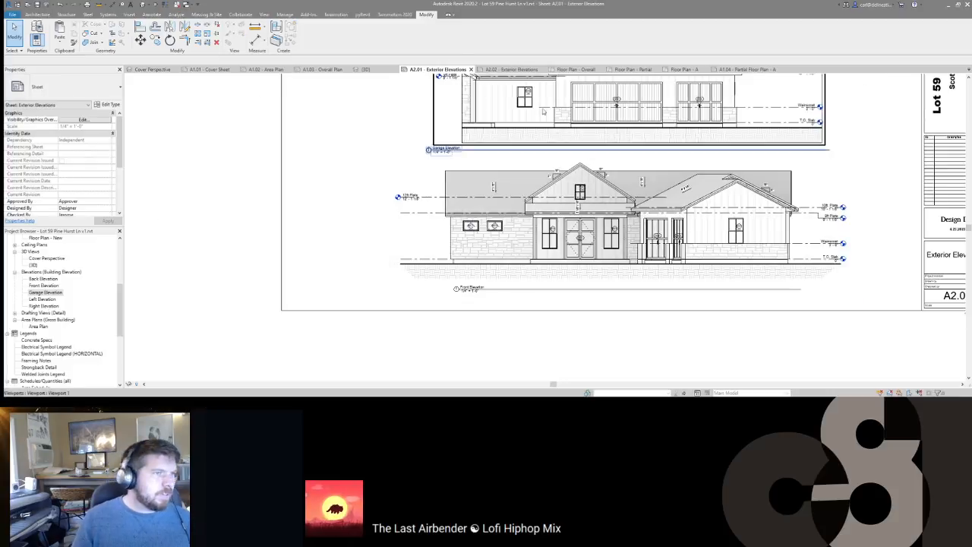
{"action": "middle_click_drag", "start_coordinate": [509, 199], "coordinate": [475, 256]}
{"action": "scroll", "coordinate": [475, 256], "scroll_direction": "down", "scroll_amount": 2}
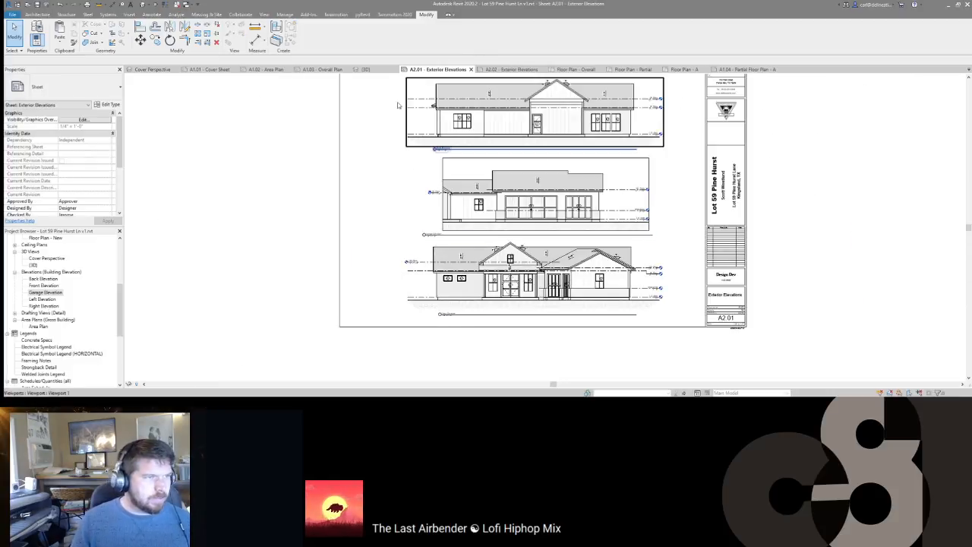
Step: On sheet A2.02, nudge the lower viewport title right and down, then activate the Left Elevation
{"action": "left_click", "coordinate": [499, 69]}
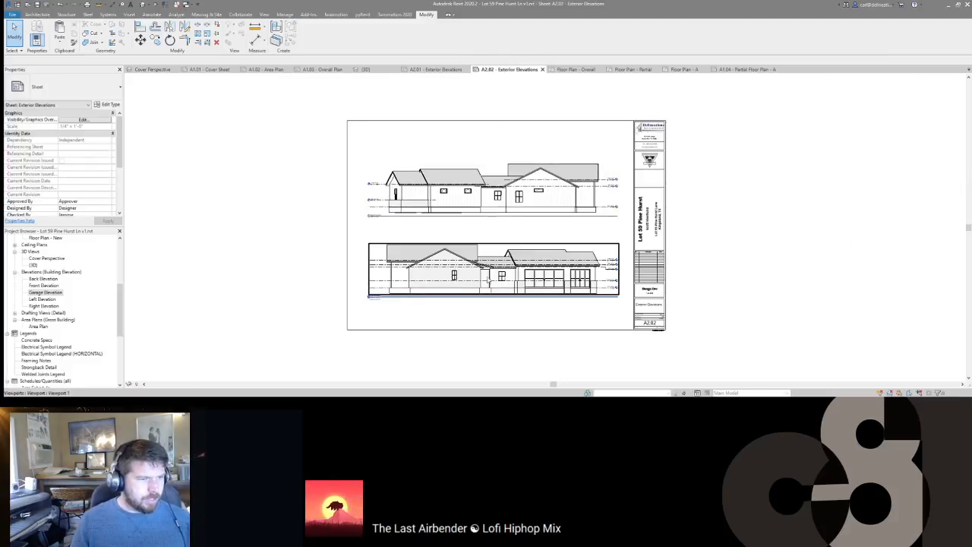
{"action": "left_click", "coordinate": [379, 297]}
{"action": "left_click_drag", "start_coordinate": [379, 297], "coordinate": [399, 307]}
{"action": "double_click", "coordinate": [430, 277]}
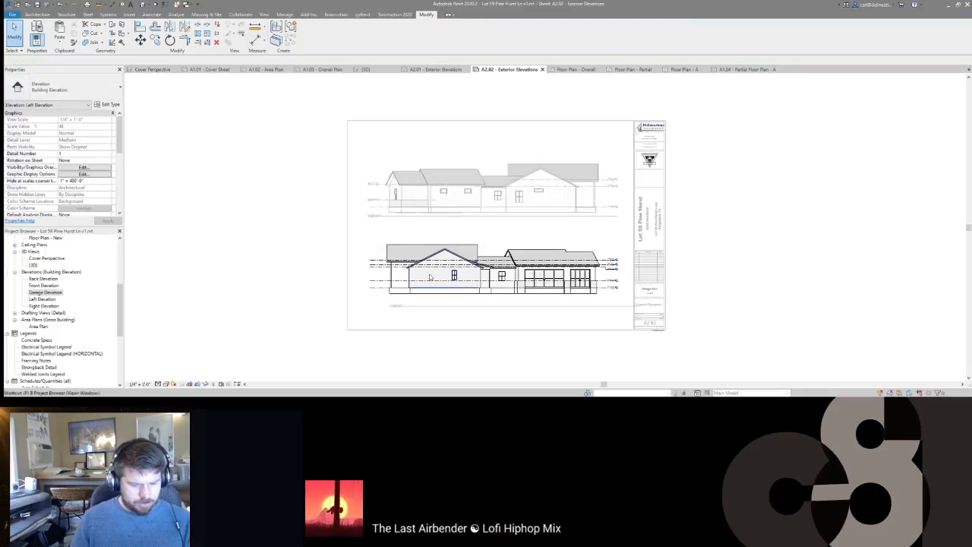
Step: Paste the ground hatch detail into the Left Elevation and start moving it to the floor line
{"action": "key", "text": "d"}
{"action": "key", "text": "l"}
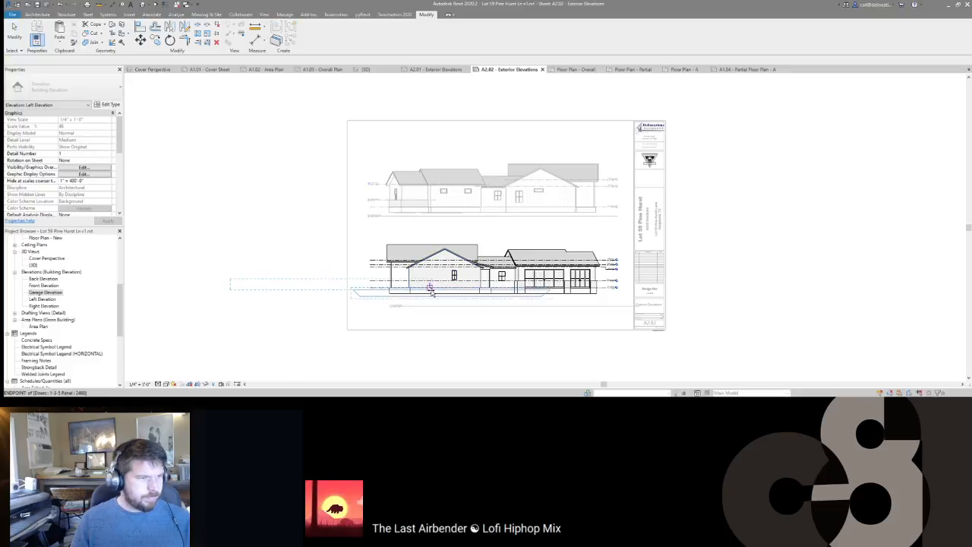
{"action": "left_click", "coordinate": [552, 302]}
{"action": "scroll", "coordinate": [495, 296], "scroll_direction": "up", "scroll_amount": 5}
{"action": "middle_click_drag", "start_coordinate": [234, 287], "coordinate": [562, 296]}
{"action": "key", "text": "m"}
{"action": "key", "text": "v"}
{"action": "left_click", "coordinate": [366, 282]}
{"action": "left_click", "coordinate": [364, 266], "text": "shift"}
Step: Move the ground detail group 1 foot down below the floor line
{"action": "key", "text": "m"}
{"action": "key", "text": "v"}
{"action": "left_click", "coordinate": [362, 259]}
{"action": "left_click", "coordinate": [362, 259]}
{"action": "key", "text": "Return"}
{"action": "key", "text": "Escape"}
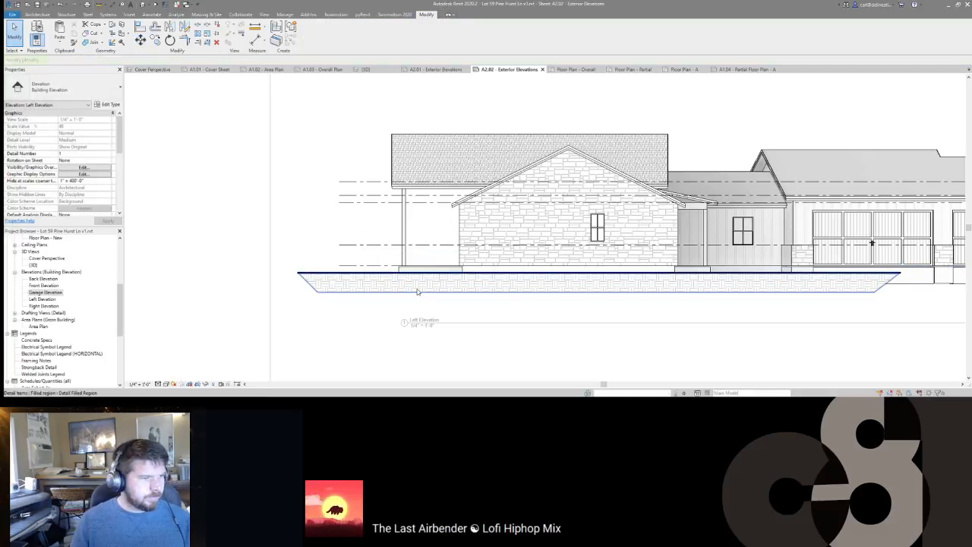
Step: Nudge the ground filled region right and stretch it to the building's right end
{"action": "left_click", "coordinate": [417, 290]}
{"action": "key", "text": "Right"}
{"action": "key", "text": "Right"}
{"action": "key", "text": "Right"}
{"action": "key", "text": "Right"}
{"action": "key", "text": "Right"}
{"action": "key", "text": "Right"}
{"action": "key", "text": "Right"}
{"action": "key", "text": "Right"}
{"action": "key", "text": "Right"}
{"action": "key", "text": "Right"}
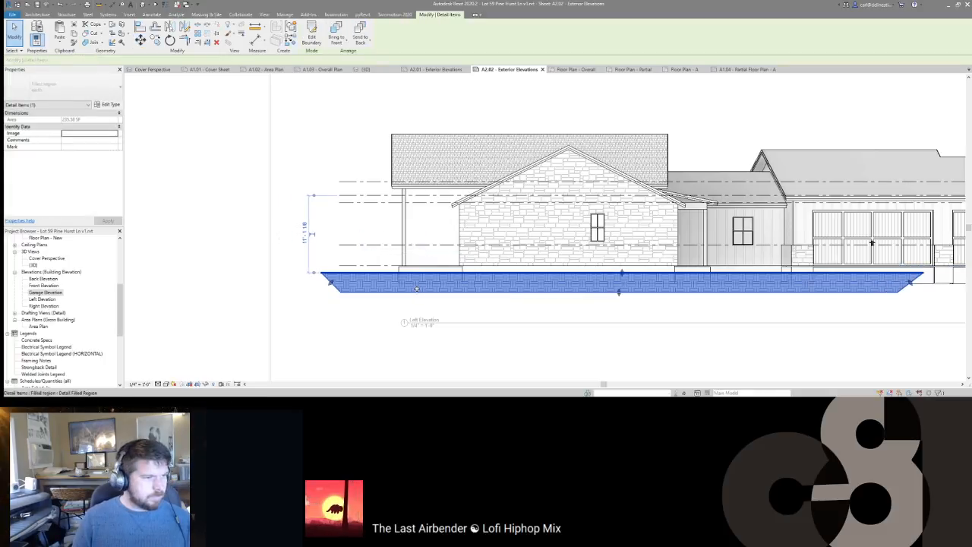
{"action": "left_click", "coordinate": [525, 301]}
{"action": "middle_click_drag", "start_coordinate": [528, 301], "coordinate": [330, 289]}
{"action": "left_click", "coordinate": [342, 276]}
{"action": "middle_click_drag", "start_coordinate": [744, 285], "coordinate": [586, 257]}
{"action": "left_click_drag", "start_coordinate": [587, 257], "coordinate": [587, 256]}
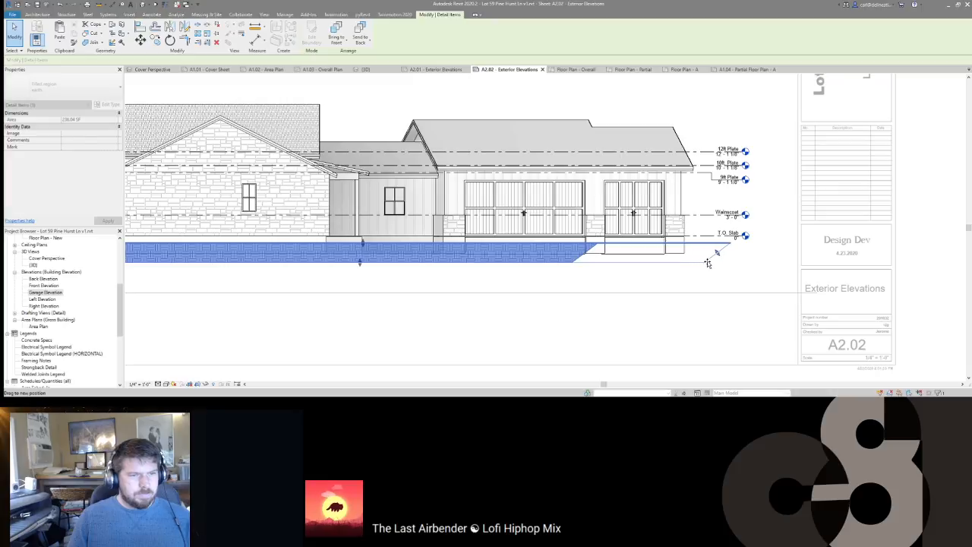
Step: Zoom out to see both elevations and reselect the ground filled region
{"action": "left_click_drag", "start_coordinate": [702, 263], "coordinate": [707, 263]}
{"action": "left_click", "coordinate": [574, 272]}
{"action": "middle_click_drag", "start_coordinate": [573, 271], "coordinate": [716, 258]}
{"action": "scroll", "coordinate": [695, 258], "scroll_direction": "down", "scroll_amount": 2}
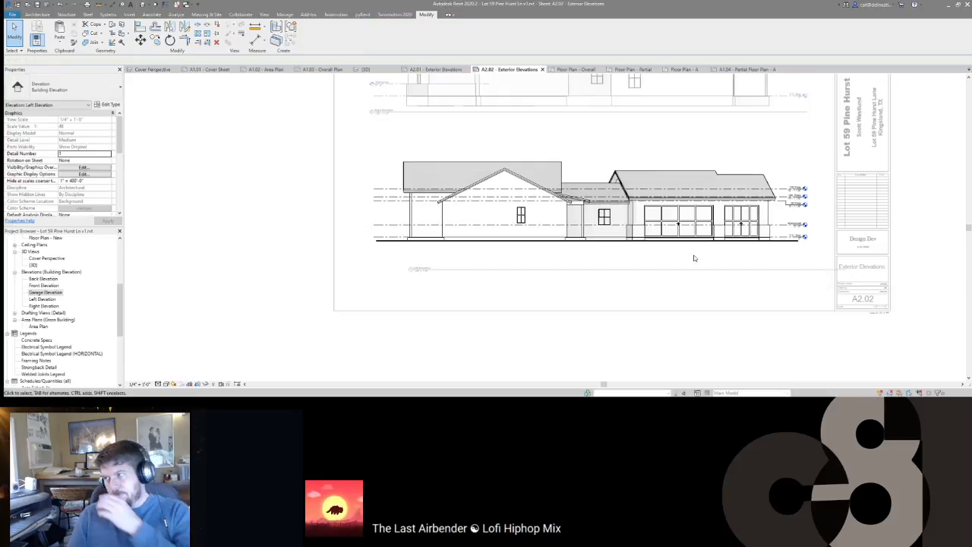
{"action": "scroll", "coordinate": [690, 261], "scroll_direction": "down", "scroll_amount": 1}
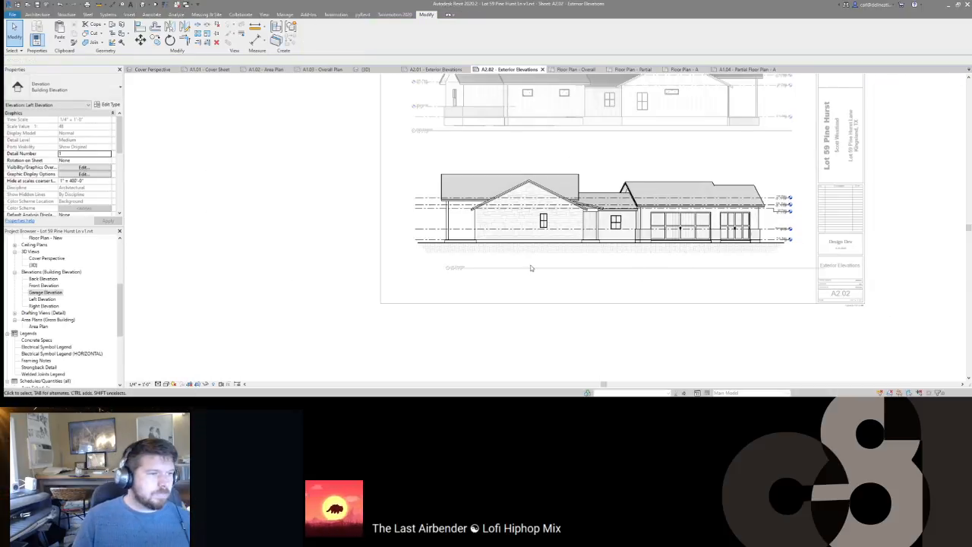
{"action": "middle_click_drag", "start_coordinate": [514, 138], "coordinate": [512, 180]}
{"action": "scroll", "coordinate": [512, 184], "scroll_direction": "down", "scroll_amount": 1}
{"action": "left_click", "coordinate": [545, 283]}
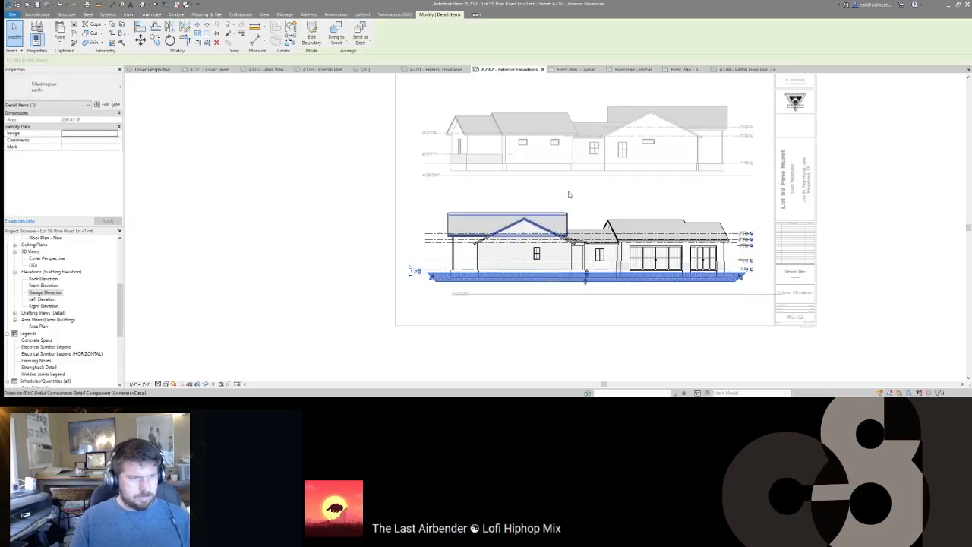
Step: Check the upper Right Elevation viewport, then reactivate the lower Left Elevation
{"action": "double_click", "coordinate": [581, 159]}
{"action": "double_click", "coordinate": [585, 146]}
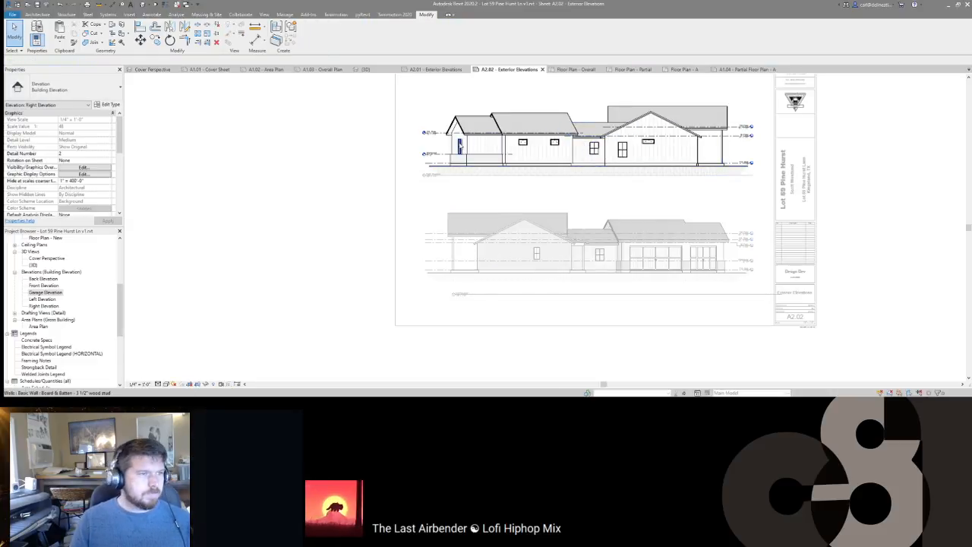
{"action": "scroll", "coordinate": [471, 145], "scroll_direction": "up", "scroll_amount": 1}
{"action": "scroll", "coordinate": [467, 140], "scroll_direction": "up", "scroll_amount": 1}
{"action": "scroll", "coordinate": [467, 140], "scroll_direction": "down", "scroll_amount": 1}
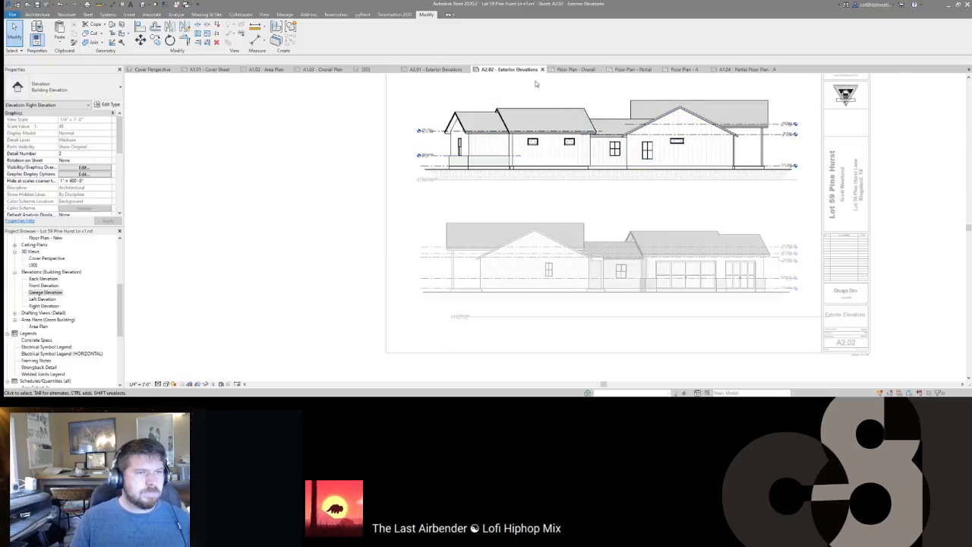
{"action": "double_click", "coordinate": [571, 225]}
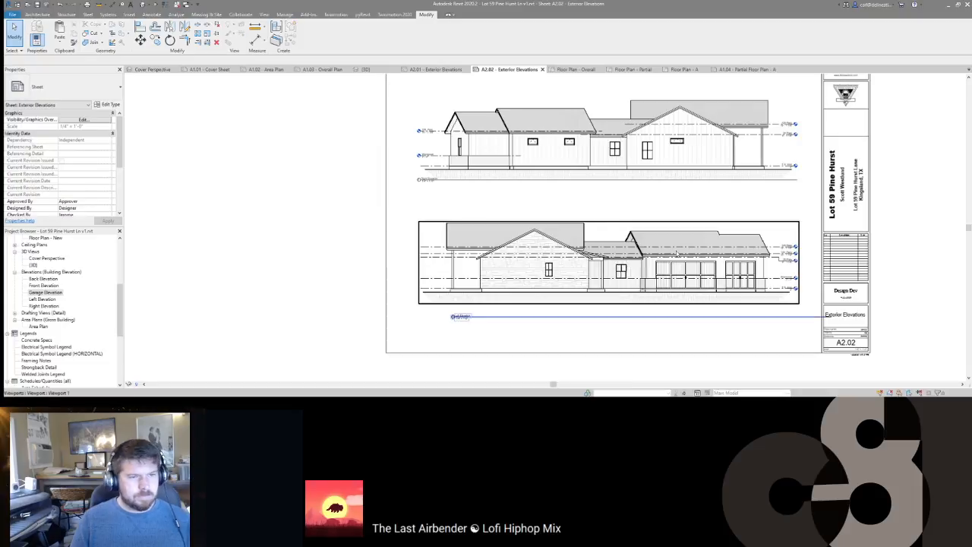
{"action": "double_click", "coordinate": [571, 228]}
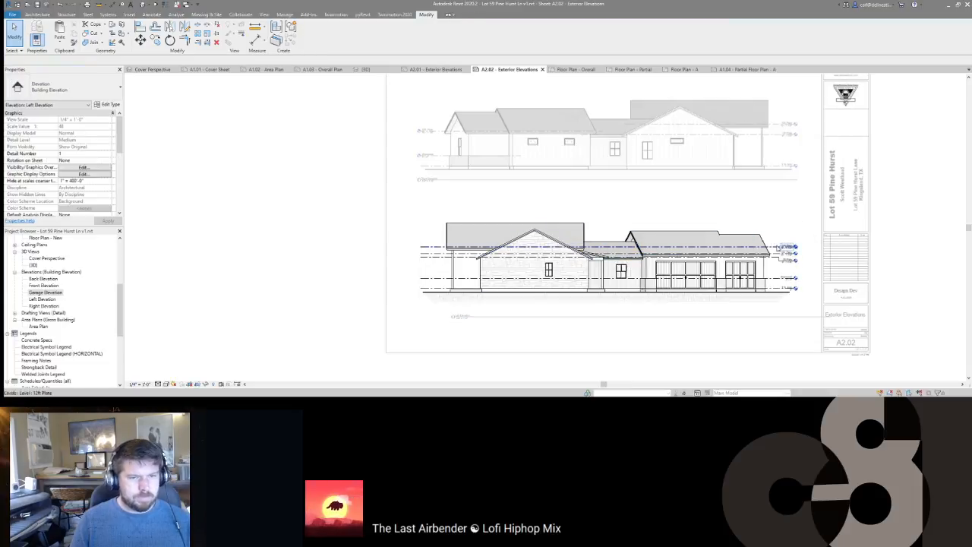
Step: Shorten the 12ft Plate level's right end and pull the 10ft Plate level's left end inward
{"action": "left_click", "coordinate": [786, 247]}
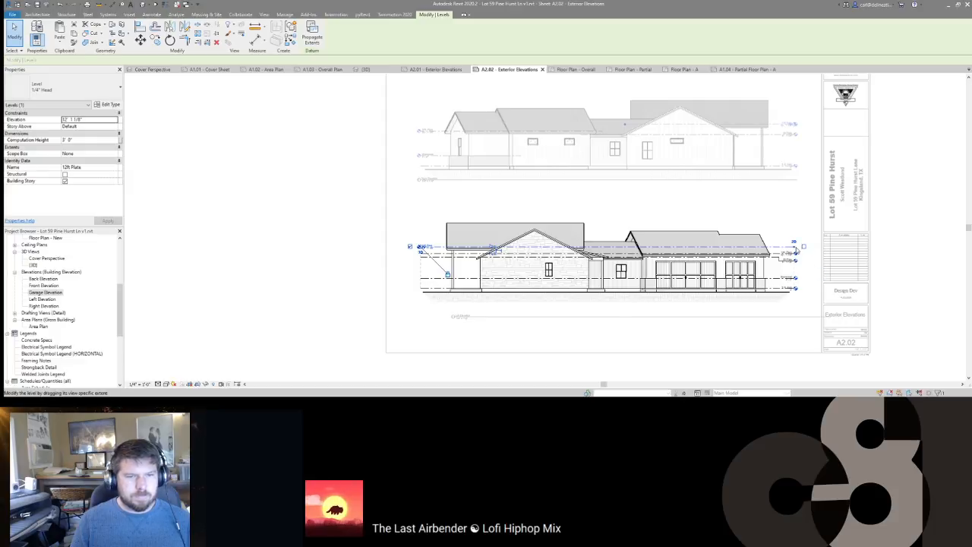
{"action": "left_click_drag", "start_coordinate": [589, 244], "coordinate": [590, 246]}
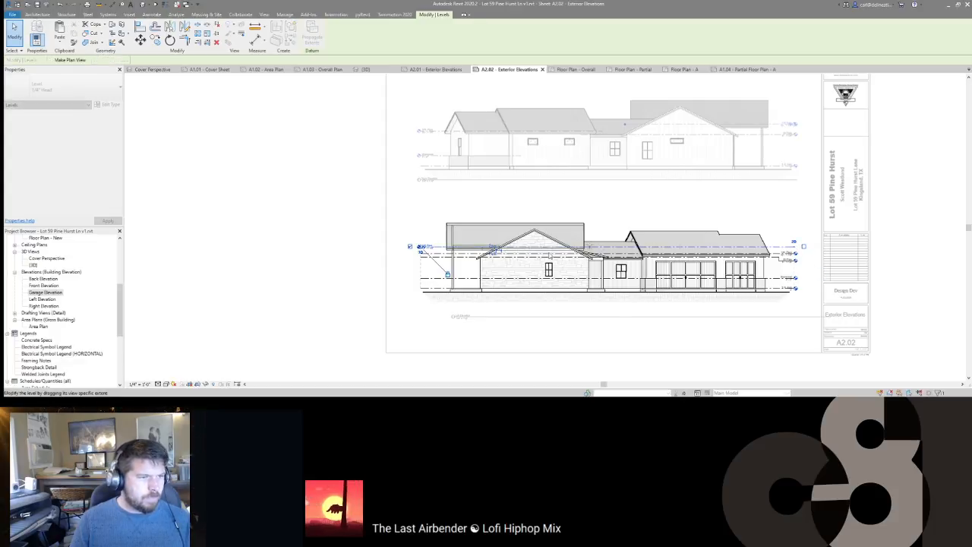
{"action": "left_click", "coordinate": [438, 264]}
{"action": "left_click", "coordinate": [437, 255]}
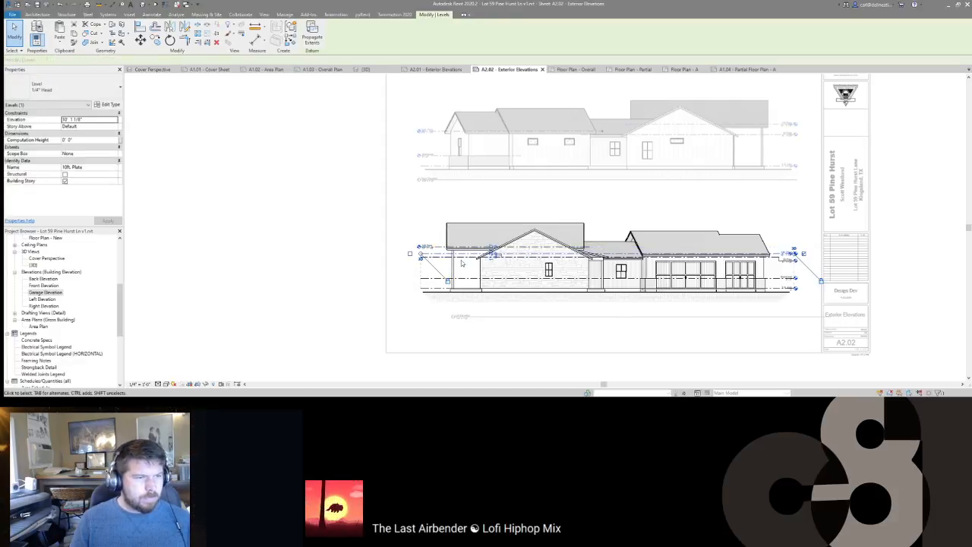
{"action": "scroll", "coordinate": [410, 254], "scroll_direction": "up", "scroll_amount": 2}
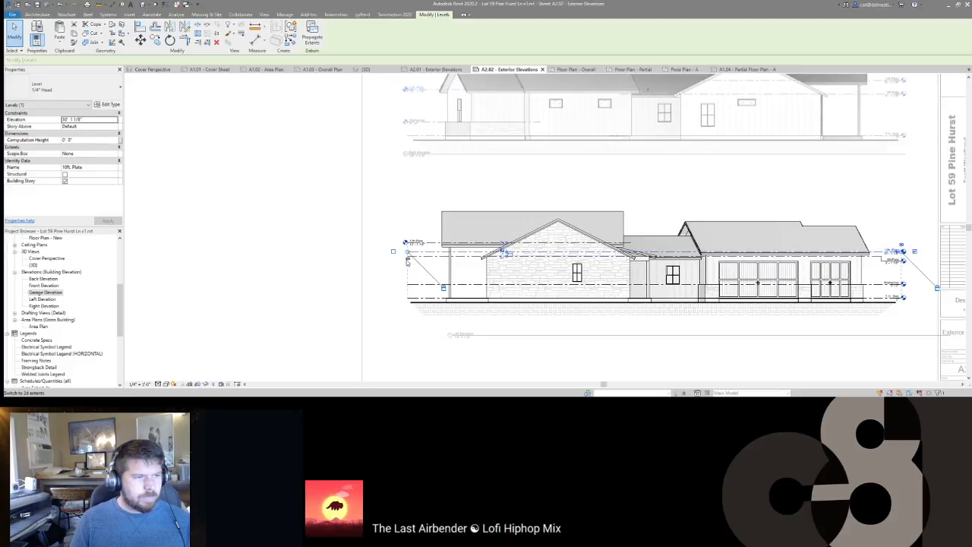
{"action": "left_click_drag", "start_coordinate": [411, 256], "coordinate": [689, 252]}
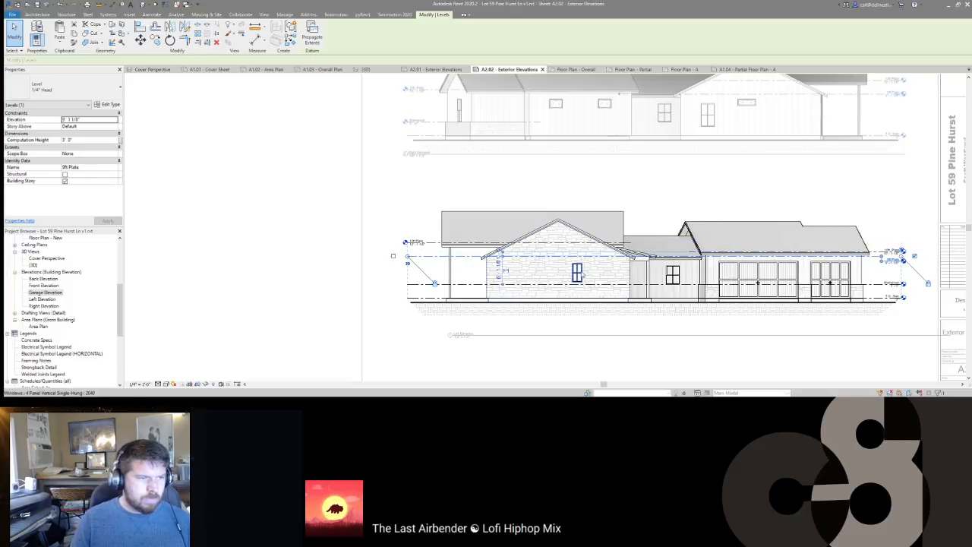
{"action": "middle_click_drag", "start_coordinate": [704, 294], "coordinate": [668, 277]}
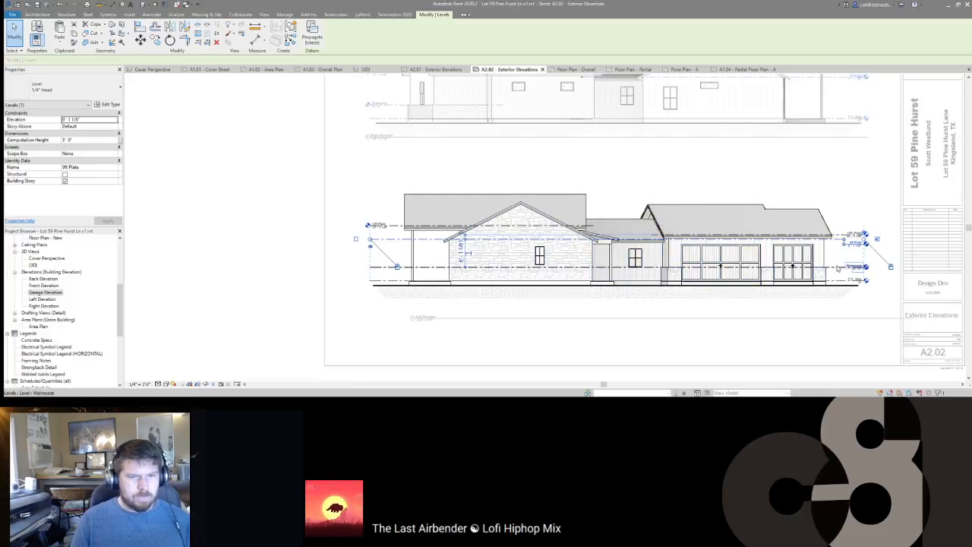
{"action": "left_click", "coordinate": [838, 267]}
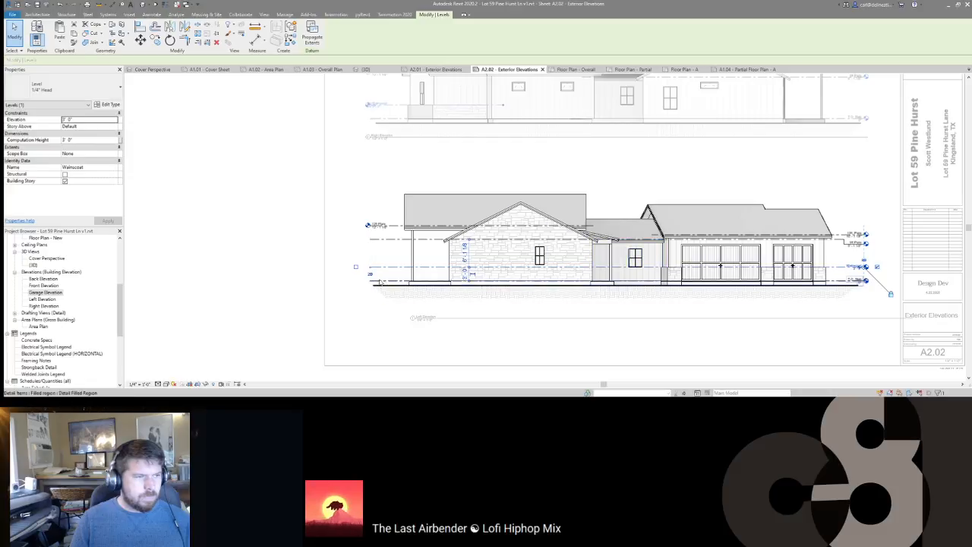
{"action": "key", "text": "Escape"}
{"action": "middle_click_drag", "start_coordinate": [648, 309], "coordinate": [600, 279]}
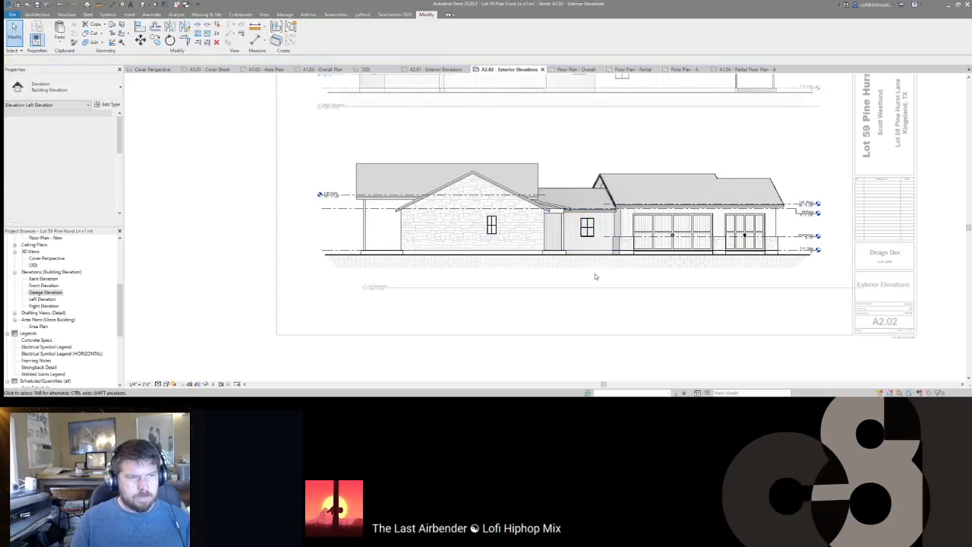
Step: Reactivate the Left Elevation viewport and tag a window with Tag by Category (TG)
{"action": "double_click", "coordinate": [456, 286]}
{"action": "left_click", "coordinate": [539, 226]}
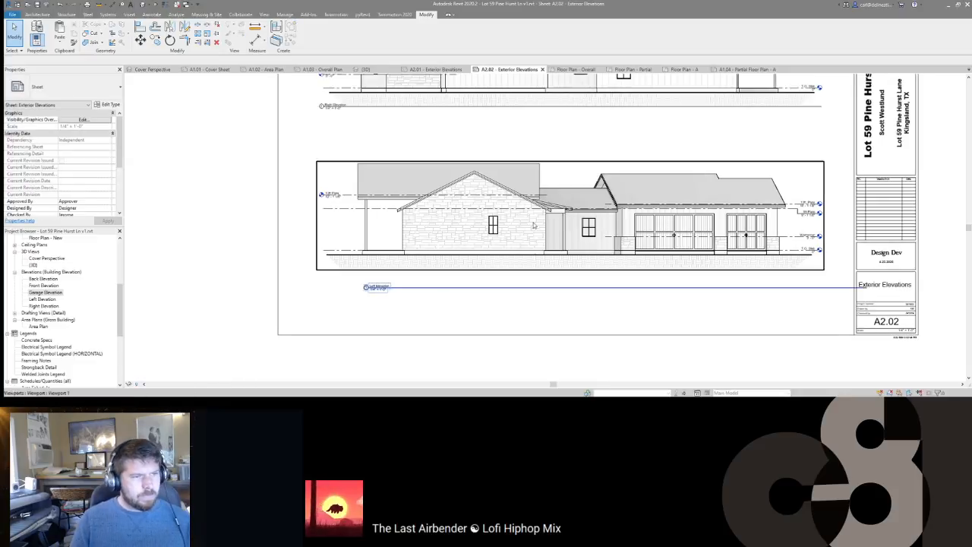
{"action": "scroll", "coordinate": [481, 220], "scroll_direction": "down", "scroll_amount": 1}
{"action": "double_click", "coordinate": [480, 220]}
{"action": "key", "text": "t"}
{"action": "key", "text": "g"}
{"action": "scroll", "coordinate": [495, 227], "scroll_direction": "up", "scroll_amount": 2}
{"action": "left_click", "coordinate": [498, 228]}
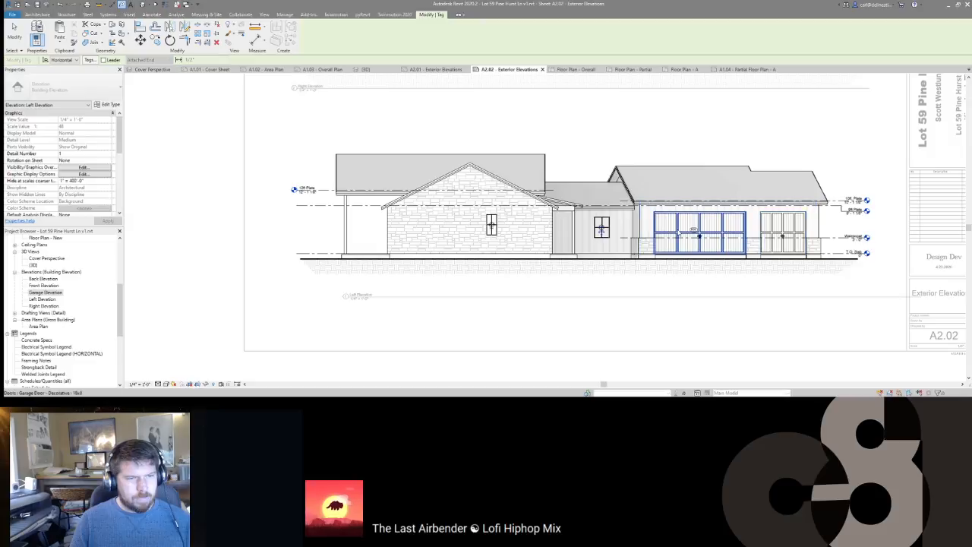
{"action": "middle_click_drag", "start_coordinate": [660, 208], "coordinate": [652, 252]}
{"action": "scroll", "coordinate": [652, 252], "scroll_direction": "down", "scroll_amount": 3}
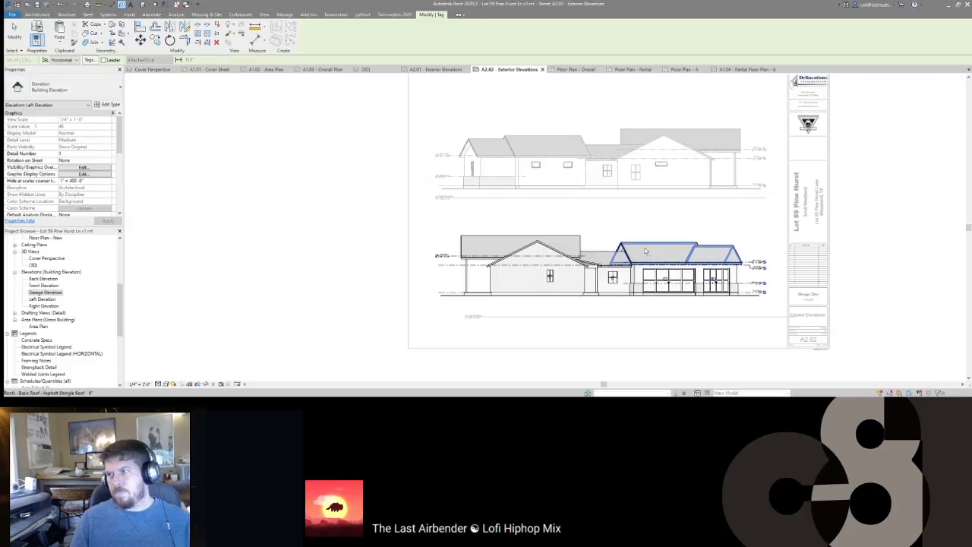
{"action": "scroll", "coordinate": [629, 256], "scroll_direction": "up", "scroll_amount": 3}
{"action": "key", "text": "Escape"}
Step: Select the garage-side window tag, drop W06 from the selection, then clear it
{"action": "left_click", "coordinate": [507, 311]}
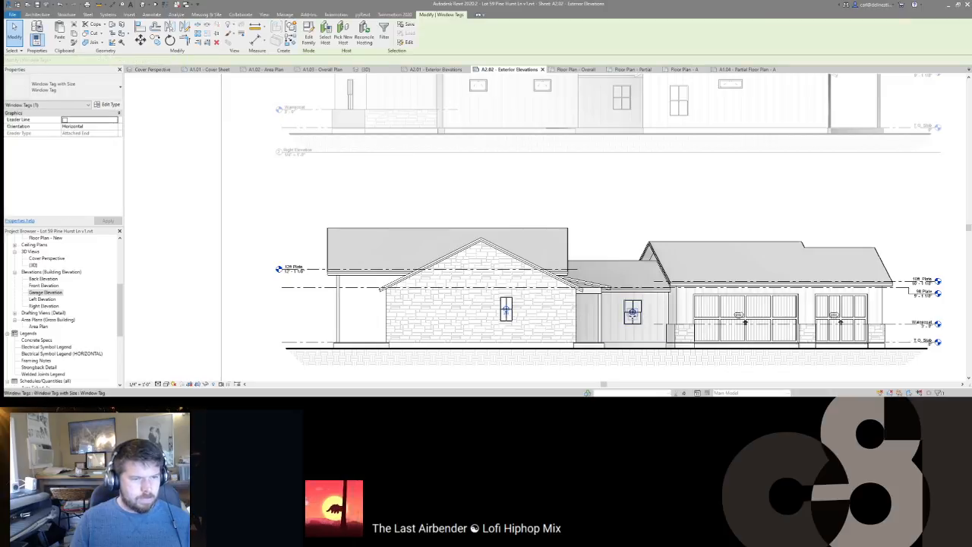
{"action": "scroll", "coordinate": [637, 317], "scroll_direction": "up", "scroll_amount": 3}
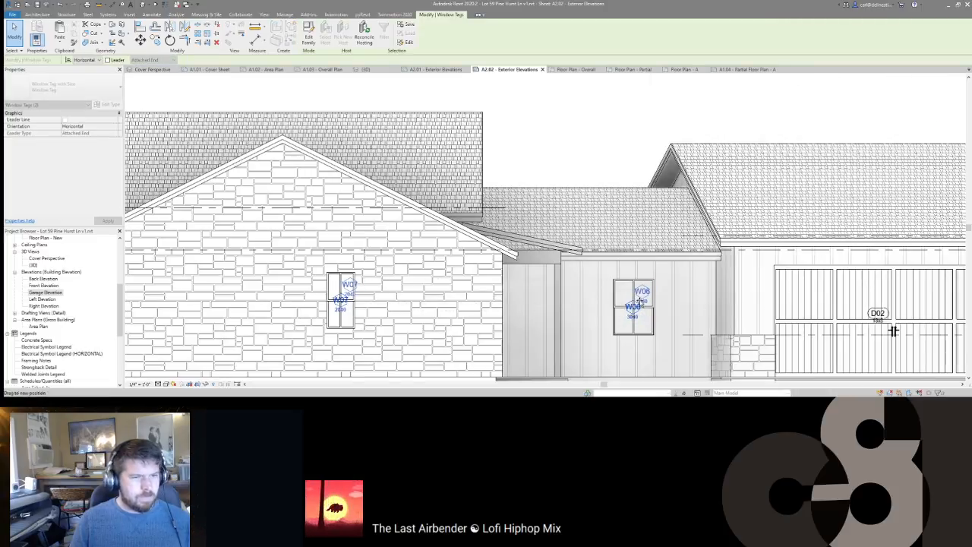
{"action": "left_click", "coordinate": [640, 301], "text": "shift"}
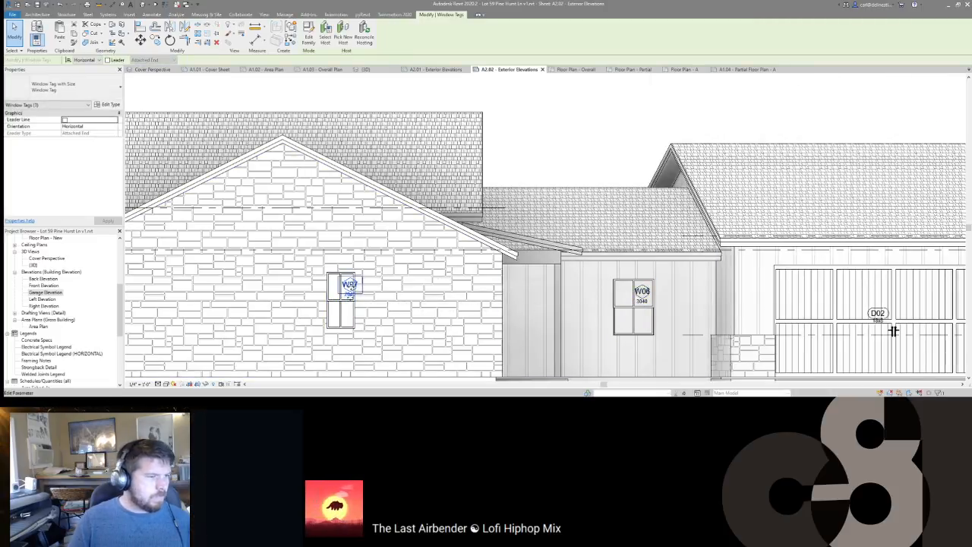
{"action": "key", "text": "Escape"}
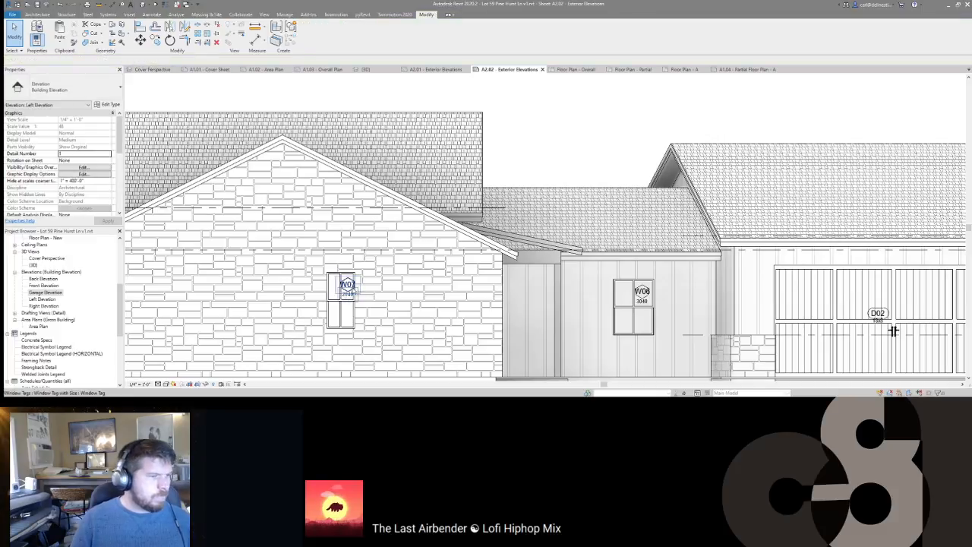
{"action": "scroll", "coordinate": [355, 289], "scroll_direction": "down", "scroll_amount": 3}
Step: Switch to the upper Right Elevation viewport and tag its left window
{"action": "middle_click_drag", "start_coordinate": [380, 157], "coordinate": [462, 226]}
{"action": "double_click", "coordinate": [463, 226]}
{"action": "double_click", "coordinate": [447, 133]}
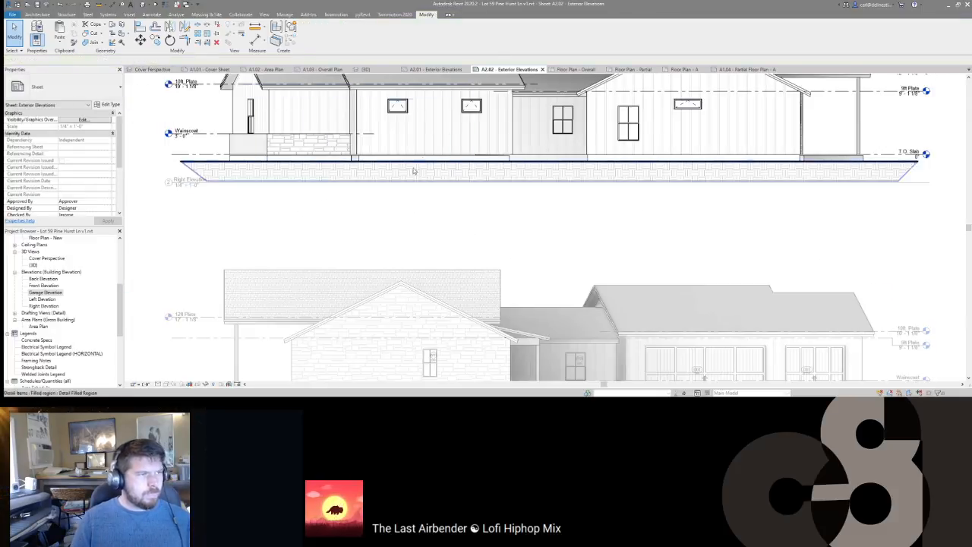
{"action": "scroll", "coordinate": [424, 160], "scroll_direction": "down", "scroll_amount": 1}
{"action": "middle_click_drag", "start_coordinate": [417, 171], "coordinate": [451, 231]}
{"action": "key", "text": "t"}
{"action": "key", "text": "g"}
{"action": "left_click", "coordinate": [435, 172]}
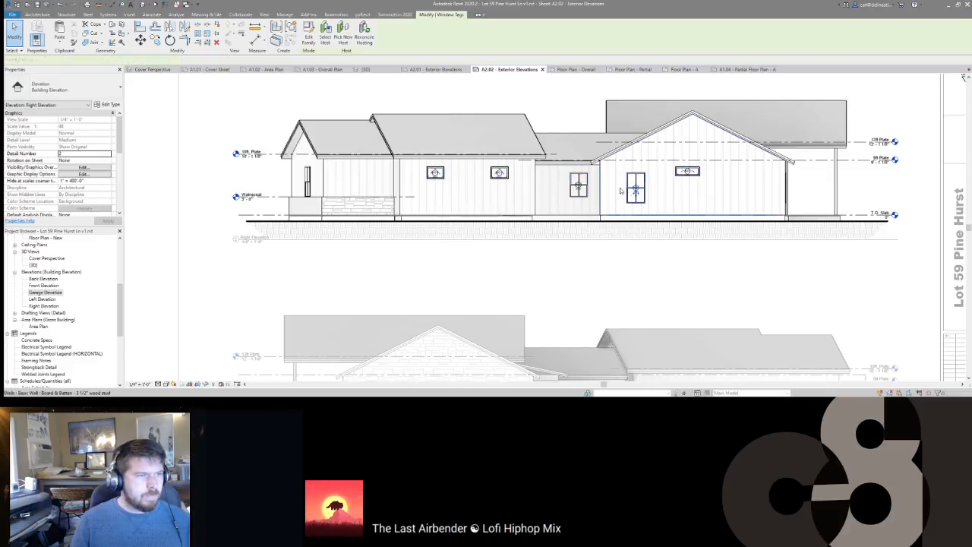
Step: Move the W05 and W06 window tags higher, clear inside their windows
{"action": "left_click", "coordinate": [636, 195]}
{"action": "scroll", "coordinate": [600, 185], "scroll_direction": "up", "scroll_amount": 3}
{"action": "left_click", "coordinate": [557, 191], "text": "ctrl"}
{"action": "left_click_drag", "start_coordinate": [565, 181], "coordinate": [566, 180]}
{"action": "key", "text": "Escape"}
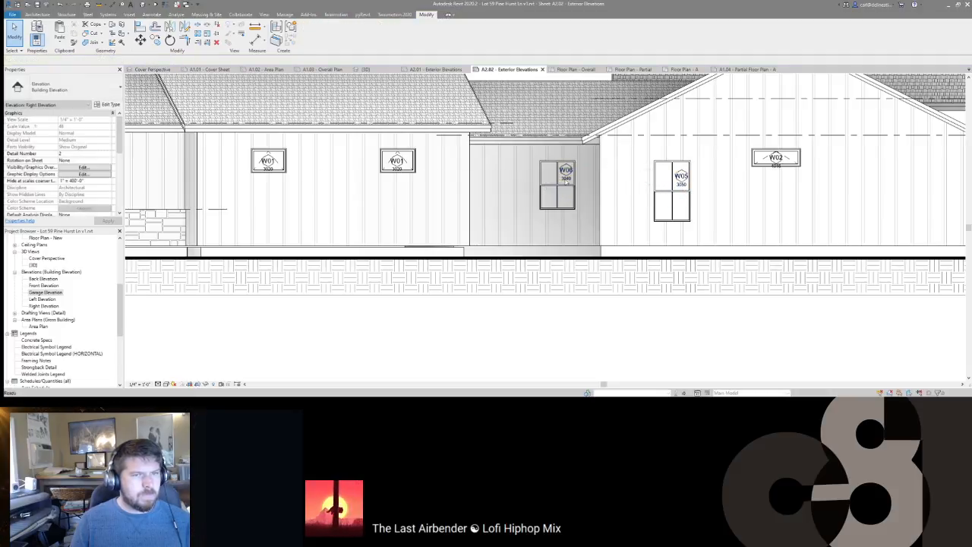
{"action": "scroll", "coordinate": [597, 179], "scroll_direction": "down", "scroll_amount": 2}
{"action": "scroll", "coordinate": [684, 169], "scroll_direction": "up", "scroll_amount": 3}
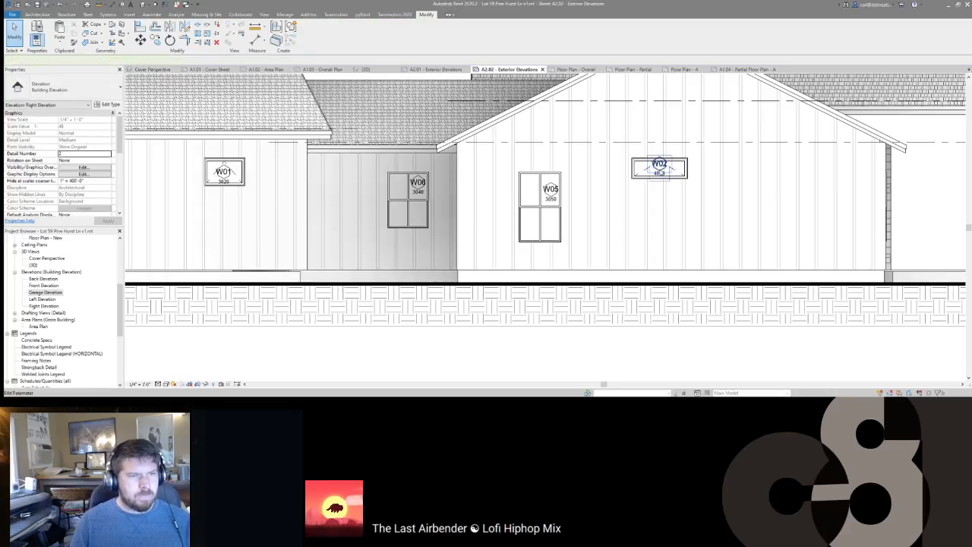
Step: Check the W02 window tag, then activate the Right Elevation viewport for editing
{"action": "left_click", "coordinate": [659, 173]}
{"action": "key", "text": "Escape"}
{"action": "scroll", "coordinate": [659, 173], "scroll_direction": "down", "scroll_amount": 3}
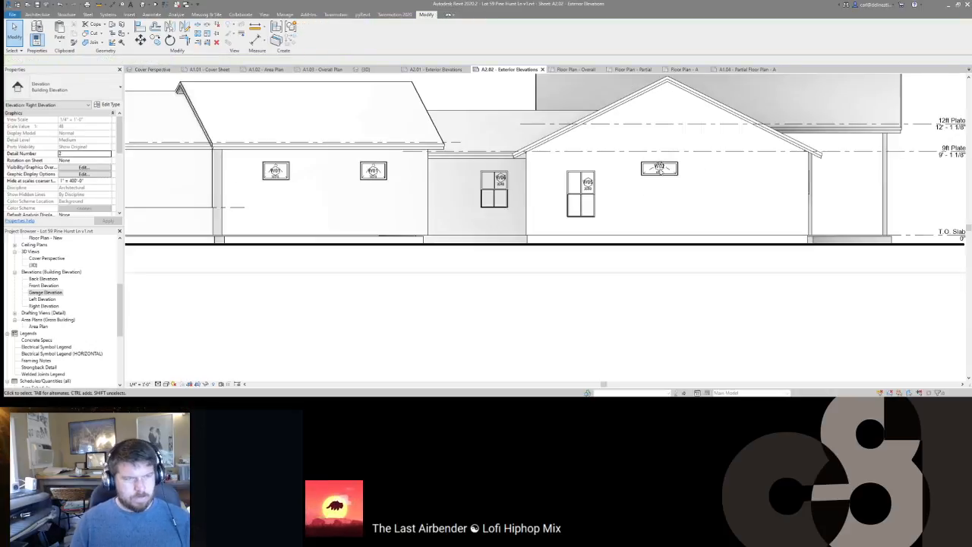
{"action": "scroll", "coordinate": [520, 176], "scroll_direction": "down", "scroll_amount": 2}
{"action": "double_click", "coordinate": [514, 171]}
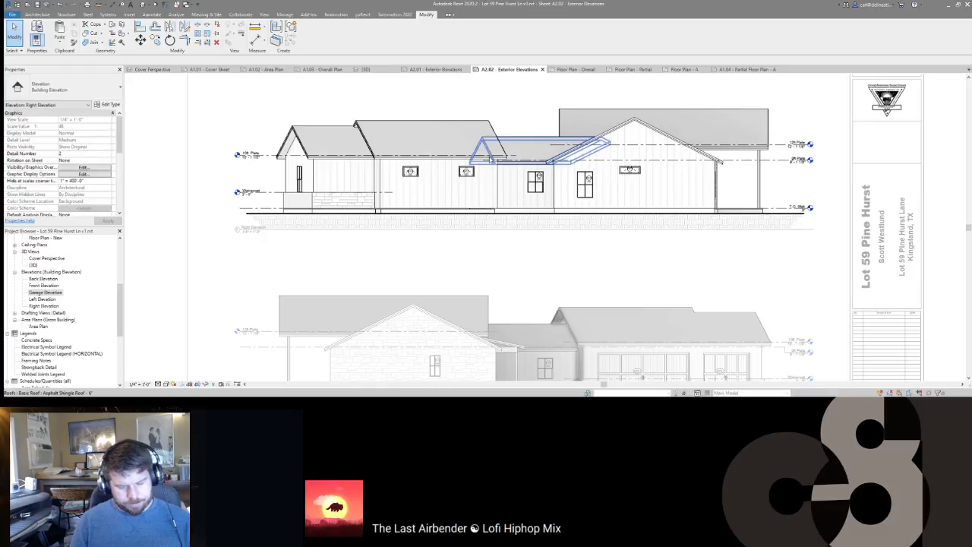
Step: Add spot slopes to the left roof and left gable in the upper elevation
{"action": "key", "text": "d"}
{"action": "key", "text": "i"}
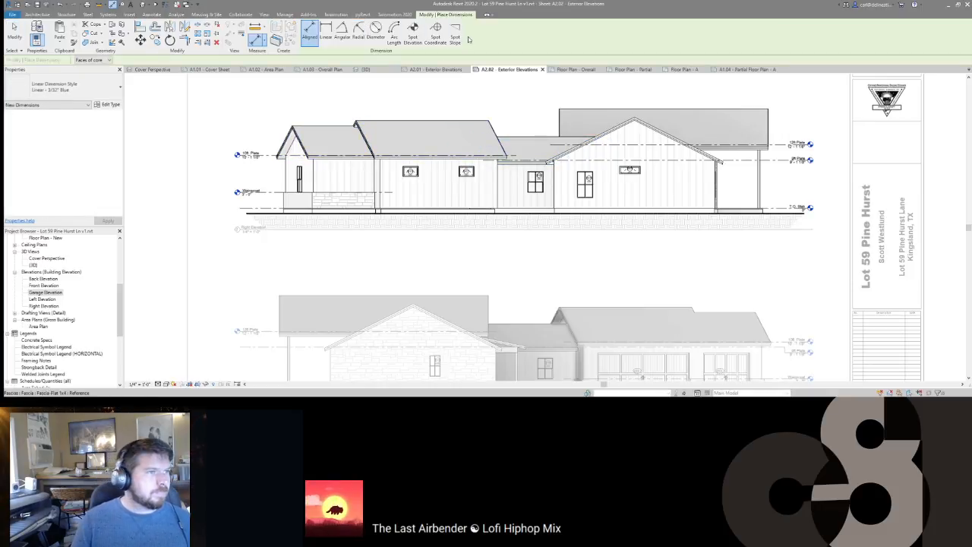
{"action": "scroll", "coordinate": [343, 143], "scroll_direction": "up", "scroll_amount": 2}
{"action": "left_click", "coordinate": [331, 136]}
{"action": "left_click", "coordinate": [332, 136]}
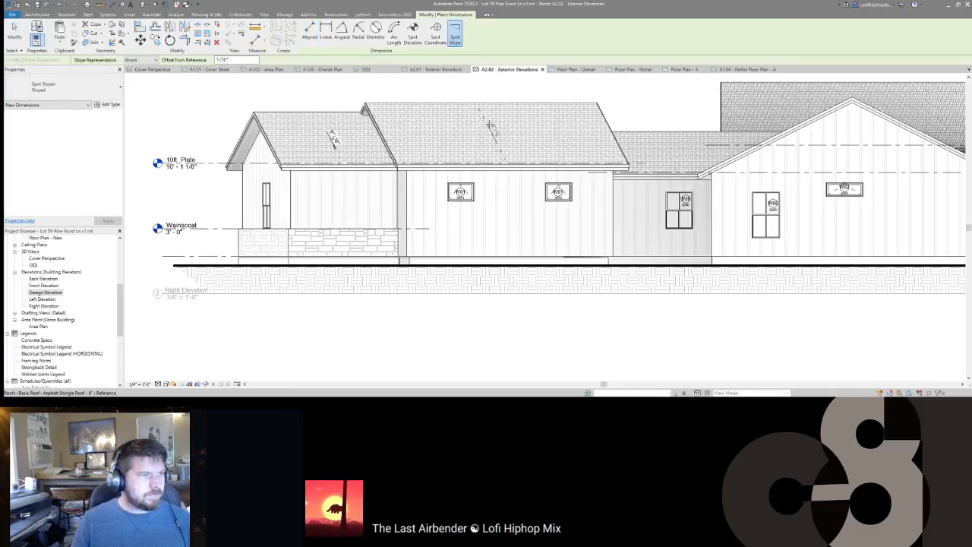
{"action": "scroll", "coordinate": [246, 135], "scroll_direction": "up", "scroll_amount": 2}
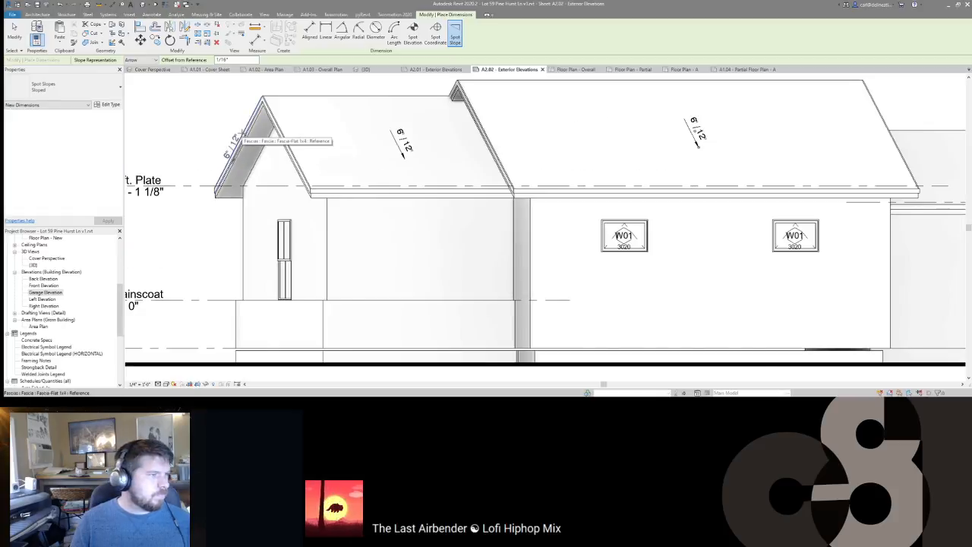
{"action": "left_click", "coordinate": [228, 148]}
Step: Add spot slopes to the right gable and middle roof pitches
{"action": "scroll", "coordinate": [228, 144], "scroll_direction": "down", "scroll_amount": 2}
{"action": "scroll", "coordinate": [318, 126], "scroll_direction": "down", "scroll_amount": 1}
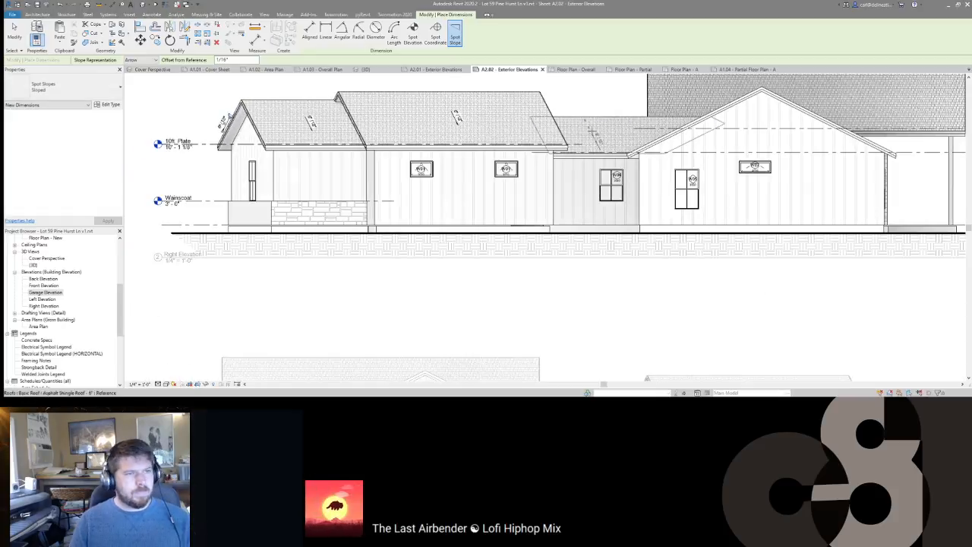
{"action": "scroll", "coordinate": [754, 88], "scroll_direction": "up", "scroll_amount": 3}
{"action": "left_click", "coordinate": [713, 112]}
{"action": "left_click", "coordinate": [714, 112]}
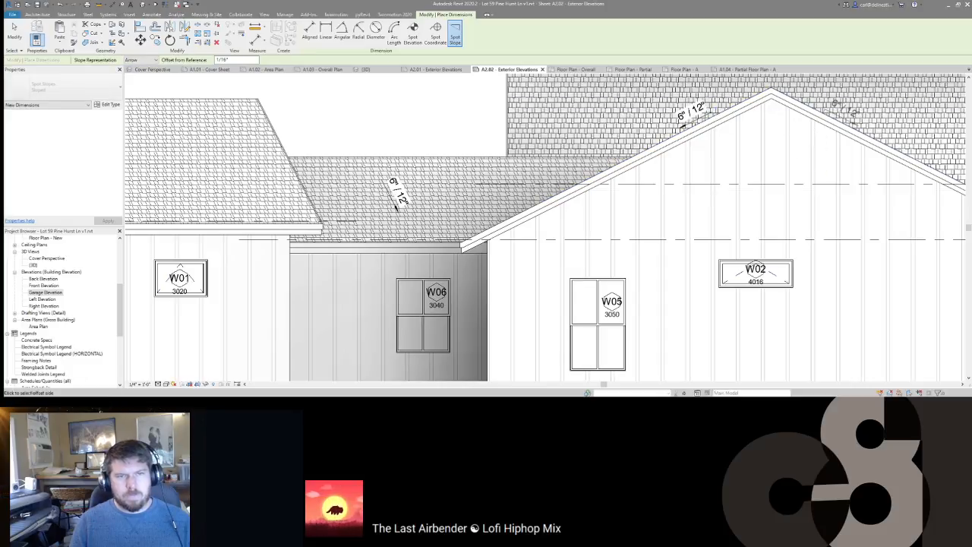
{"action": "scroll", "coordinate": [850, 114], "scroll_direction": "down", "scroll_amount": 5}
{"action": "left_click", "coordinate": [700, 239]}
{"action": "key", "text": "Escape"}
Step: Delete the unwanted left-gable spot slope from the upper elevation
{"action": "left_click", "coordinate": [636, 246]}
{"action": "left_click", "coordinate": [572, 245], "text": "ctrl"}
{"action": "middle_click_drag", "start_coordinate": [332, 249], "coordinate": [641, 197]}
{"action": "left_click", "coordinate": [375, 219], "text": "ctrl"}
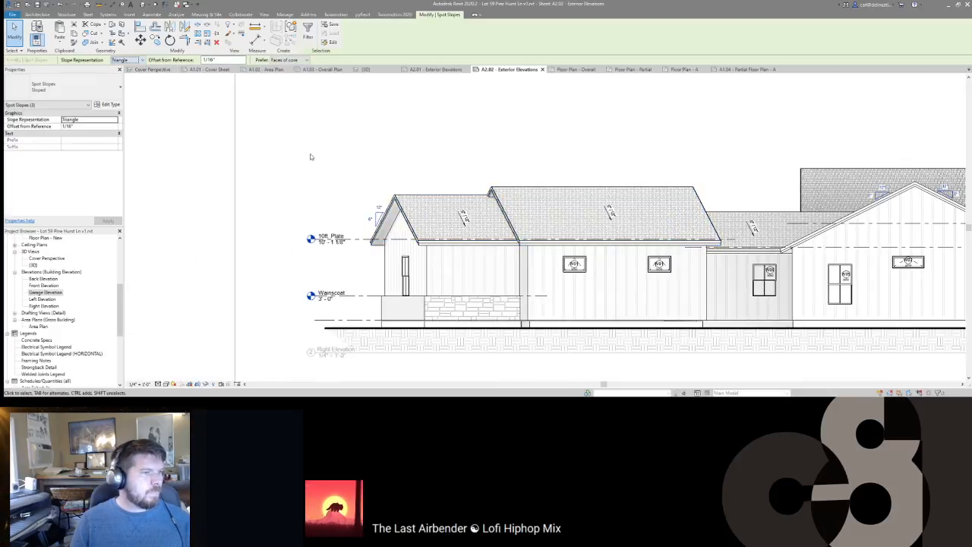
{"action": "left_click", "coordinate": [403, 169]}
{"action": "left_click", "coordinate": [378, 218]}
{"action": "key", "text": "Delete"}
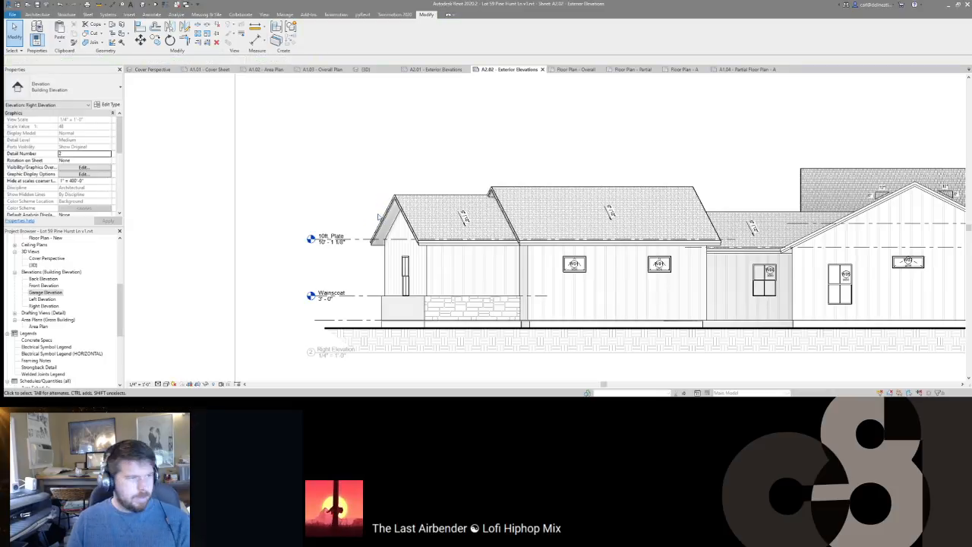
{"action": "scroll", "coordinate": [423, 181], "scroll_direction": "down", "scroll_amount": 1}
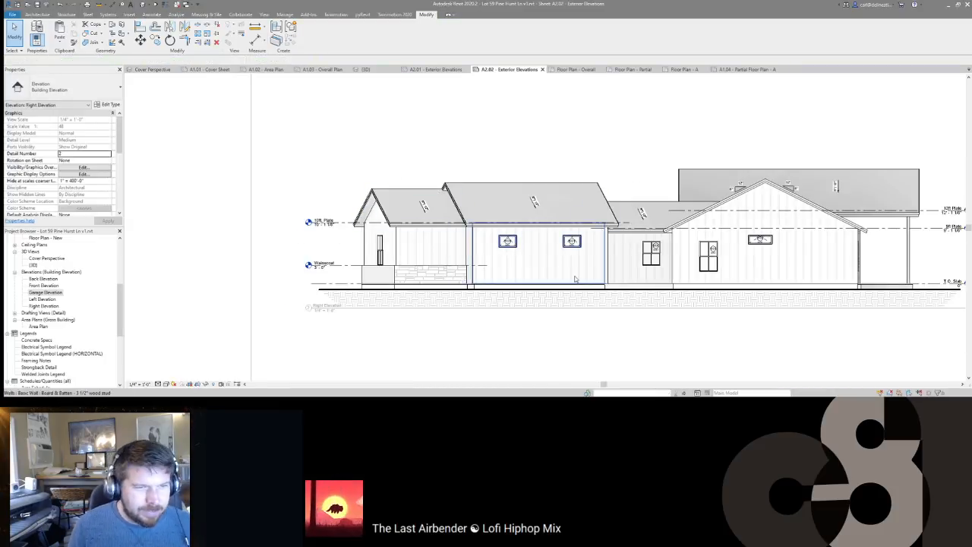
{"action": "scroll", "coordinate": [490, 267], "scroll_direction": "down", "scroll_amount": 4}
Step: In the lower elevation, add spot slopes to both slopes of the gable
{"action": "double_click", "coordinate": [550, 238]}
{"action": "double_click", "coordinate": [548, 235]}
{"action": "scroll", "coordinate": [547, 233], "scroll_direction": "up", "scroll_amount": 3}
{"action": "key", "text": "d"}
{"action": "key", "text": "i"}
{"action": "left_click", "coordinate": [454, 34]}
{"action": "scroll", "coordinate": [441, 227], "scroll_direction": "up", "scroll_amount": 3}
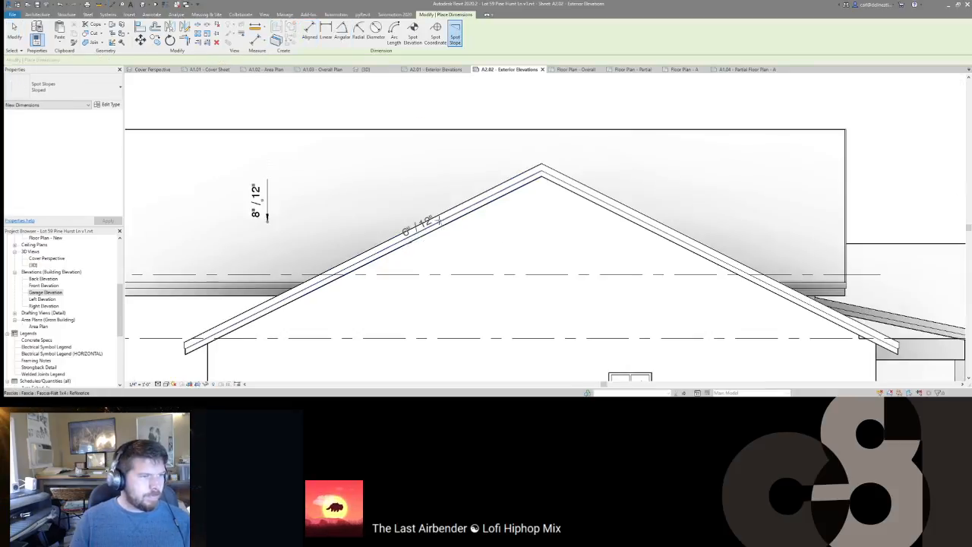
{"action": "left_click", "coordinate": [414, 221]}
{"action": "left_click", "coordinate": [641, 214]}
Step: Mark the lower roof's 2 1/2"/12" pitch, then select the gable spot slopes
{"action": "middle_click_drag", "start_coordinate": [642, 188], "coordinate": [333, 150]}
{"action": "scroll", "coordinate": [333, 150], "scroll_direction": "down", "scroll_amount": 2}
{"action": "left_click", "coordinate": [507, 186]}
{"action": "scroll", "coordinate": [507, 186], "scroll_direction": "down", "scroll_amount": 3}
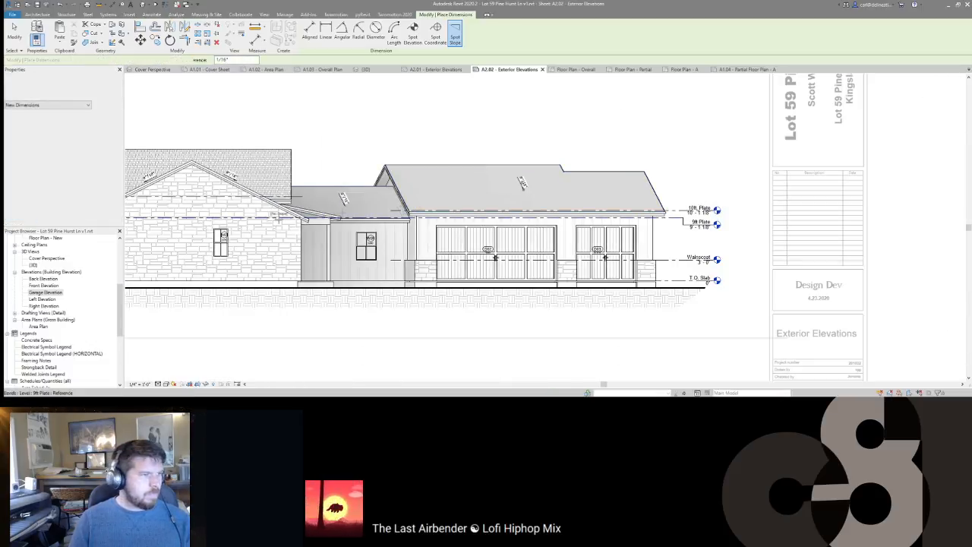
{"action": "scroll", "coordinate": [334, 209], "scroll_direction": "up", "scroll_amount": 5}
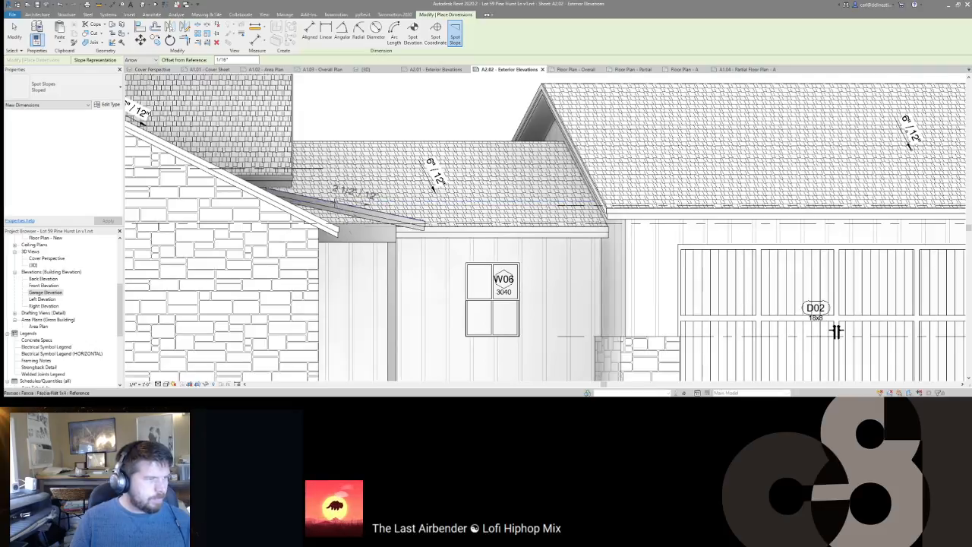
{"action": "left_click", "coordinate": [334, 203]}
{"action": "key", "text": "Escape"}
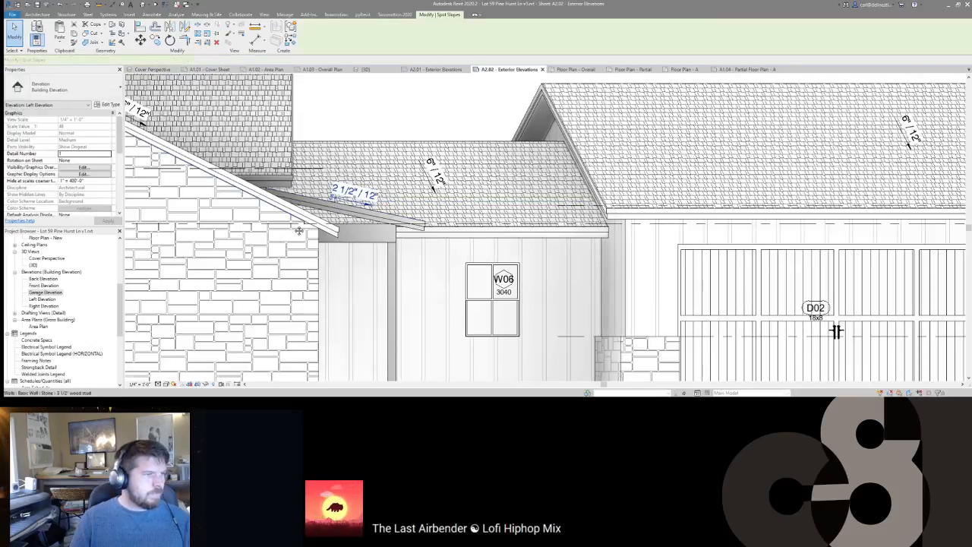
{"action": "middle_click_drag", "start_coordinate": [248, 231], "coordinate": [623, 258]}
{"action": "scroll", "coordinate": [627, 259], "scroll_direction": "down", "scroll_amount": 2}
{"action": "left_click", "coordinate": [556, 187], "text": "ctrl"}
Step: Show the selected gable spot slopes as triangles and deactivate the view
{"action": "left_click", "coordinate": [410, 187], "text": "ctrl"}
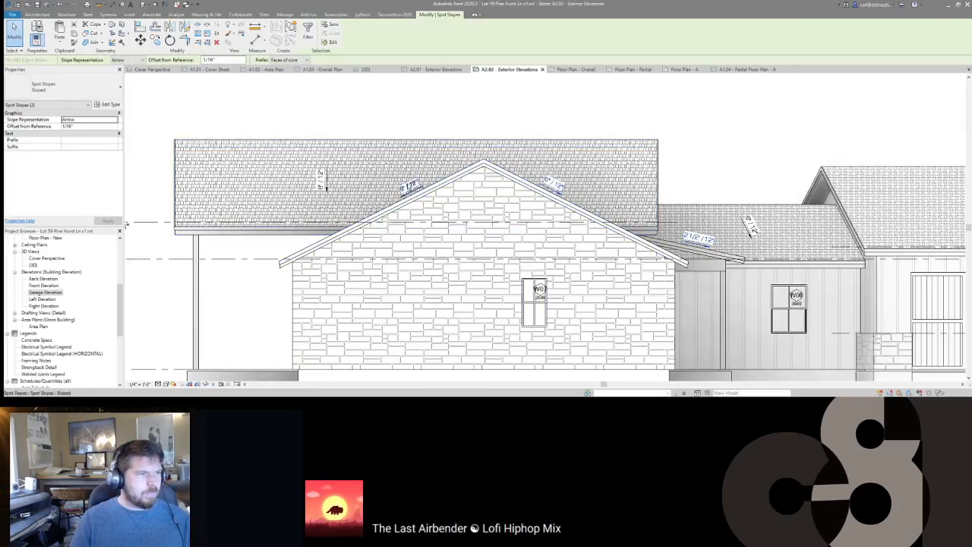
{"action": "left_click", "coordinate": [126, 74]}
{"action": "left_click", "coordinate": [401, 132]}
{"action": "scroll", "coordinate": [404, 131], "scroll_direction": "down", "scroll_amount": 2}
{"action": "key", "text": "d"}
{"action": "key", "text": "v"}
Step: Nudge the lower viewport title upward and shorten its title line
{"action": "scroll", "coordinate": [563, 230], "scroll_direction": "down", "scroll_amount": 4}
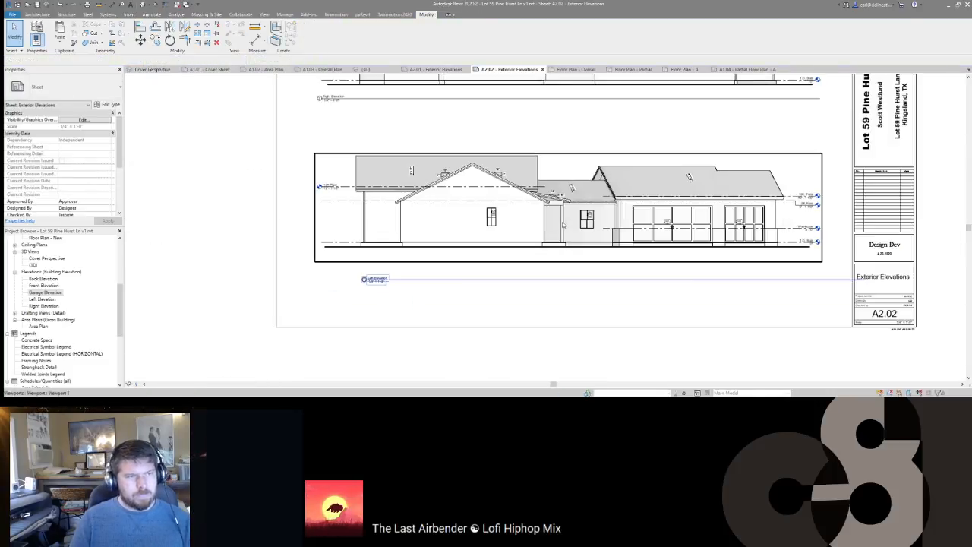
{"action": "middle_click_drag", "start_coordinate": [527, 289], "coordinate": [493, 309]}
{"action": "scroll", "coordinate": [487, 307], "scroll_direction": "down", "scroll_amount": 1}
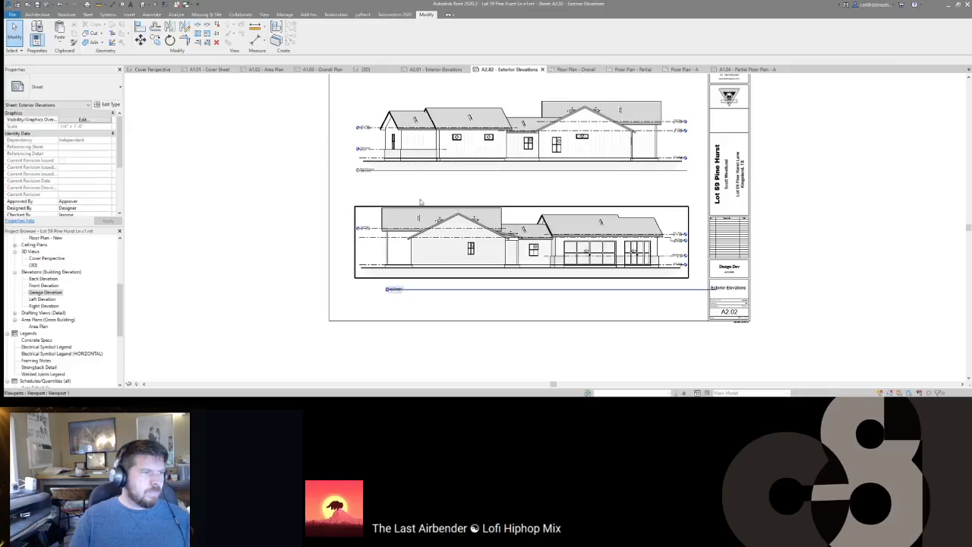
{"action": "left_click", "coordinate": [402, 292]}
{"action": "key", "text": "shift+Up"}
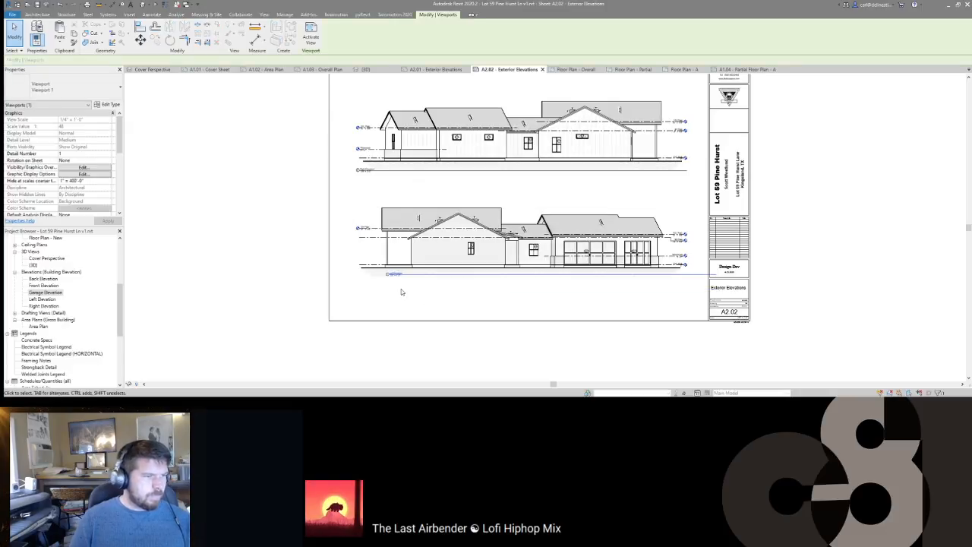
{"action": "left_click", "coordinate": [403, 293]}
{"action": "left_click", "coordinate": [448, 265]}
{"action": "left_click_drag", "start_coordinate": [716, 281], "coordinate": [660, 299]}
Step: Reposition the upper viewport's title and fit the whole sheet in view
{"action": "left_click", "coordinate": [368, 172]}
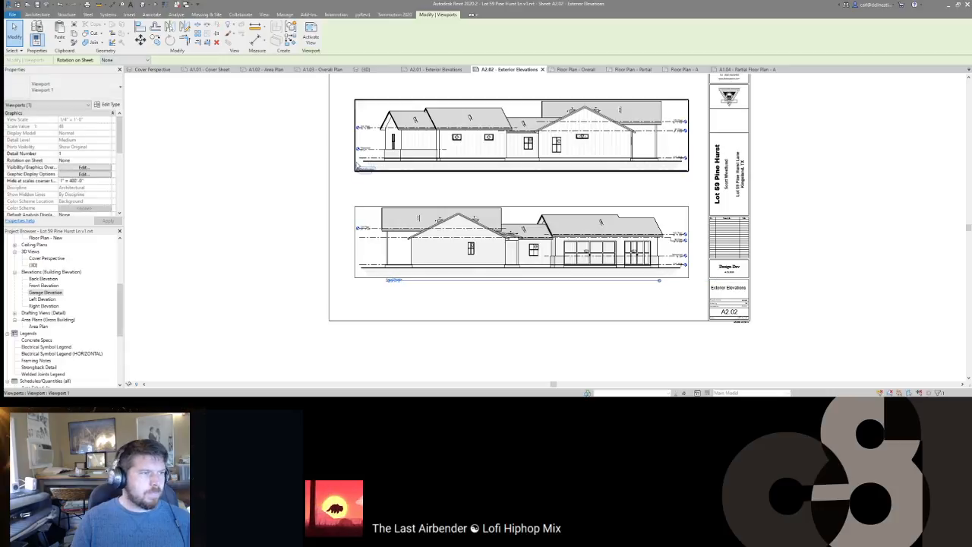
{"action": "left_click_drag", "start_coordinate": [369, 172], "coordinate": [394, 180]}
{"action": "left_click", "coordinate": [440, 191]}
{"action": "left_click", "coordinate": [605, 142]}
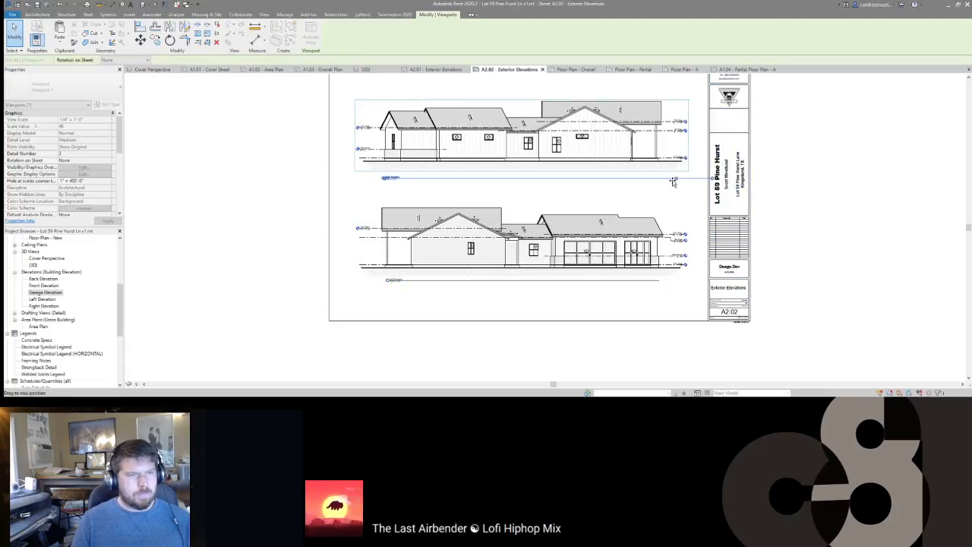
{"action": "left_click", "coordinate": [603, 199]}
{"action": "scroll", "coordinate": [603, 199], "scroll_direction": "down", "scroll_amount": 3}
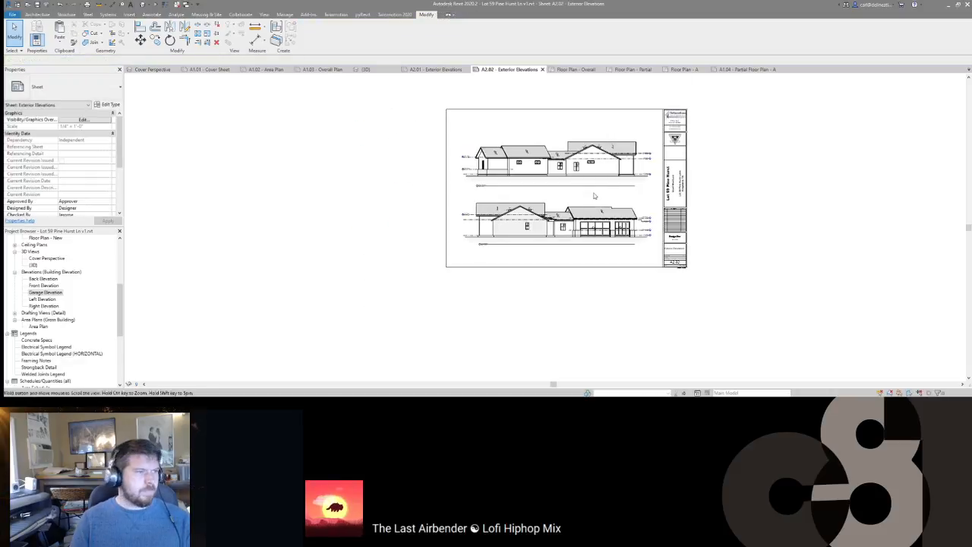
{"action": "scroll", "coordinate": [127, 329], "scroll_direction": "down", "scroll_amount": 8}
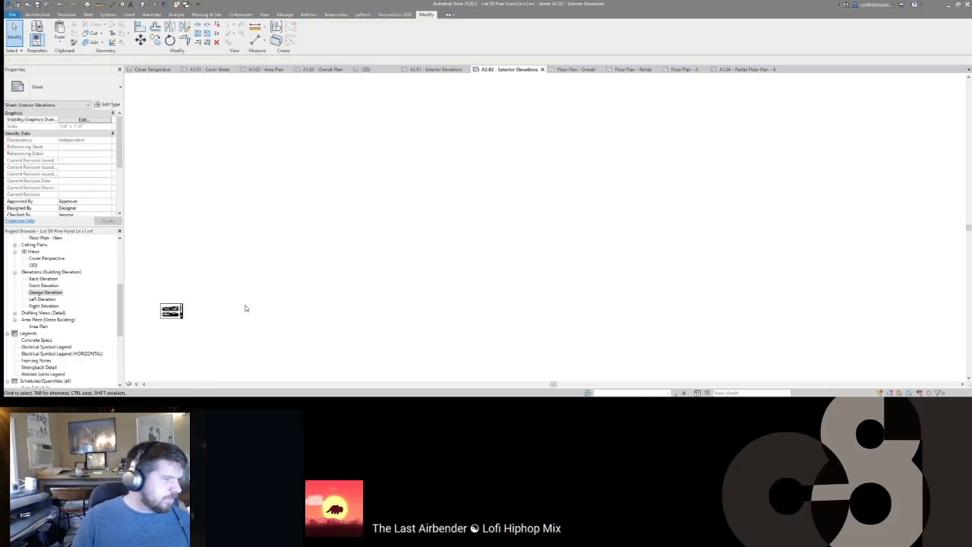
{"action": "middle_click", "coordinate": [352, 276]}
{"action": "middle_click", "coordinate": [352, 276]}
{"action": "scroll", "coordinate": [59, 314], "scroll_direction": "down", "scroll_amount": 7}
Step: Duplicate the Cover Perspective 3D view to create a Front Perspective view
{"action": "double_click", "coordinate": [50, 362]}
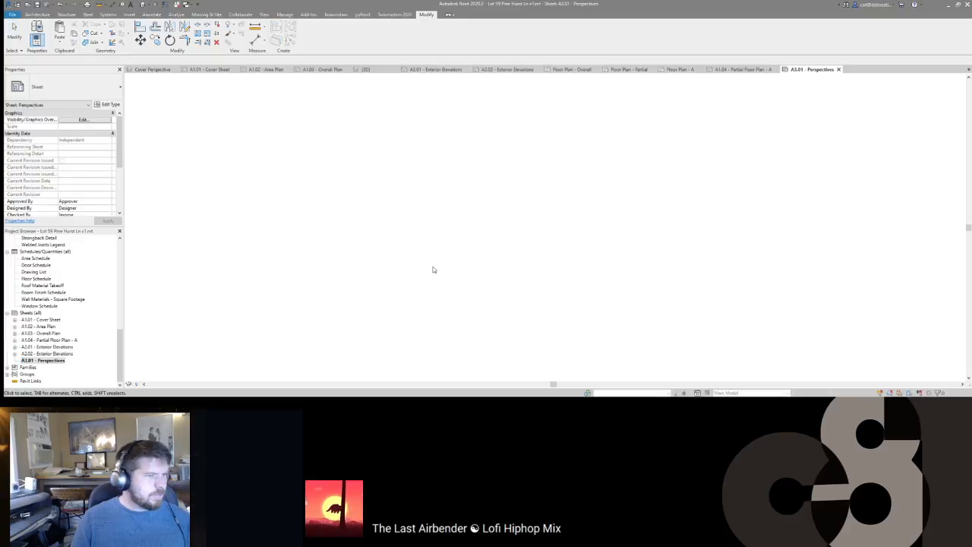
{"action": "scroll", "coordinate": [26, 327], "scroll_direction": "up", "scroll_amount": 7}
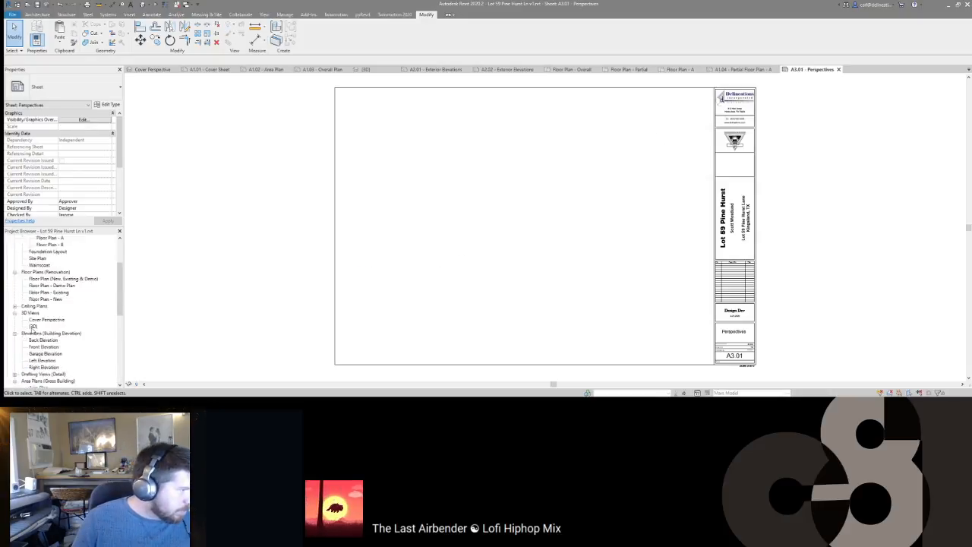
{"action": "double_click", "coordinate": [32, 265]}
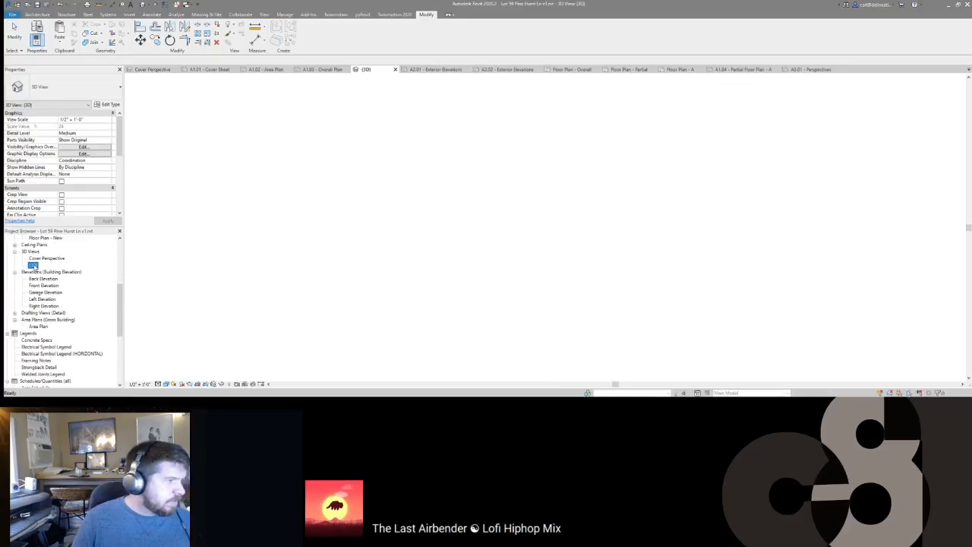
{"action": "double_click", "coordinate": [44, 258]}
{"action": "right_click", "coordinate": [46, 258]}
{"action": "mouse_move", "coordinate": [89, 144]}
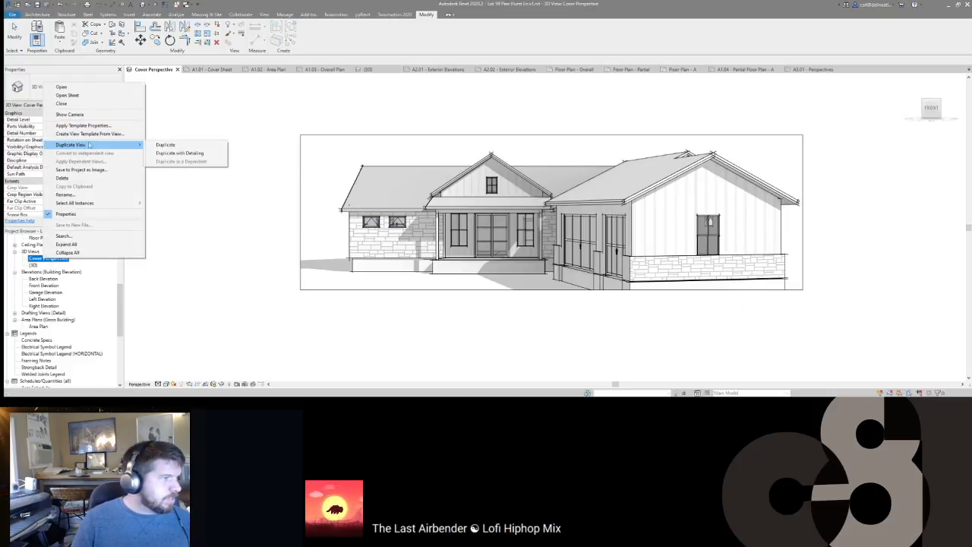
{"action": "left_click", "coordinate": [165, 144]}
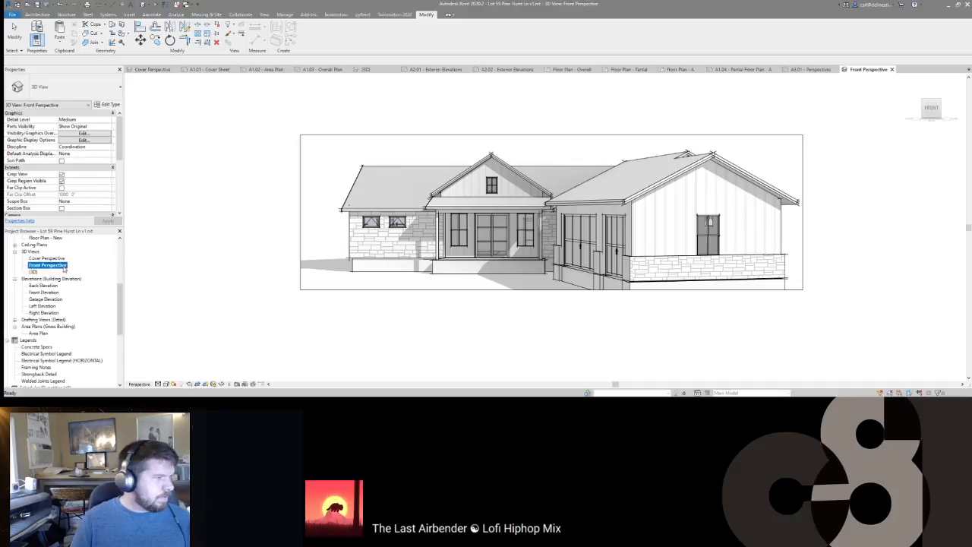
Step: Duplicate that view again for a Rear Perspective, then open Front Perspective
{"action": "right_click", "coordinate": [64, 267]}
{"action": "mouse_move", "coordinate": [89, 159]}
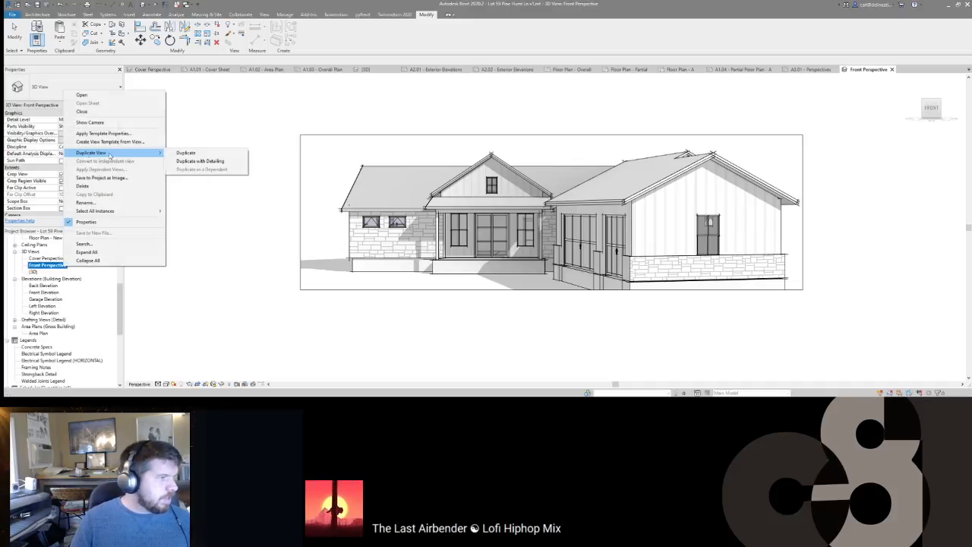
{"action": "left_click", "coordinate": [186, 154]}
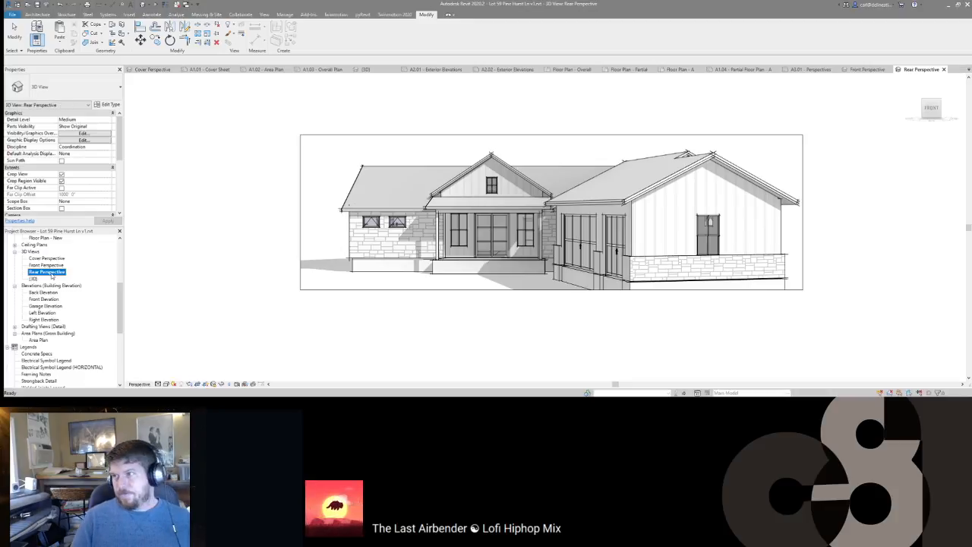
{"action": "double_click", "coordinate": [45, 265]}
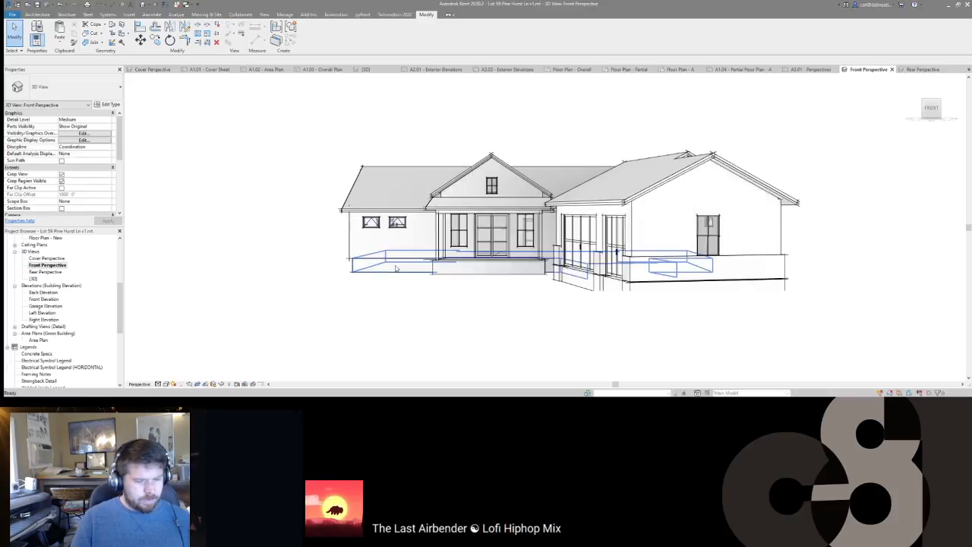
Step: Unlock Front Perspective, reframe it on the house front and garage, and relock it
{"action": "left_click", "coordinate": [214, 386]}
{"action": "left_click", "coordinate": [230, 376]}
{"action": "key", "text": "F8"}
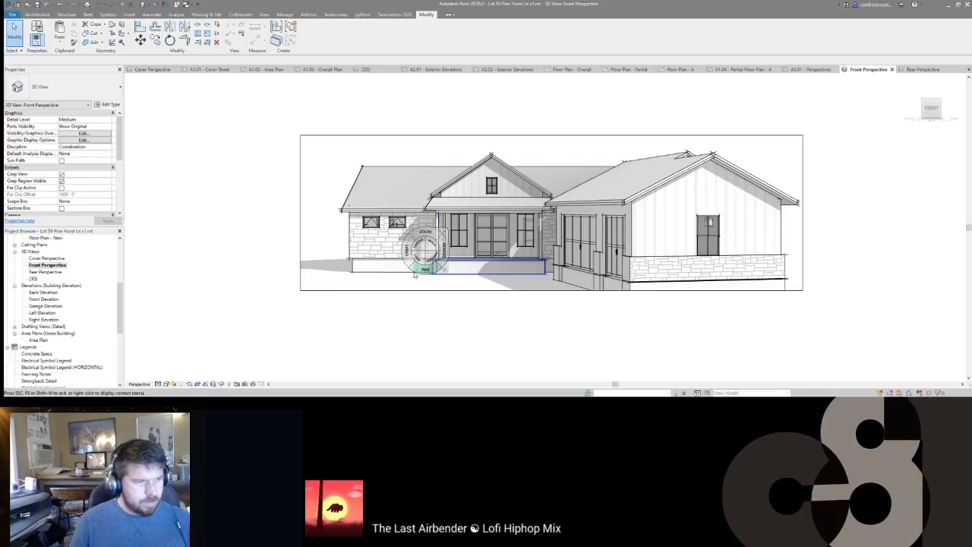
{"action": "left_click_drag", "start_coordinate": [410, 249], "coordinate": [432, 269]}
{"action": "left_click_drag", "start_coordinate": [472, 231], "coordinate": [543, 287]}
{"action": "right_click", "coordinate": [535, 229]}
{"action": "left_click", "coordinate": [575, 178]}
{"action": "mouse_move", "coordinate": [566, 196]}
{"action": "left_mouse_down"}
{"action": "mouse_move", "coordinate": [548, 259]}
{"action": "mouse_move", "coordinate": [537, 244]}
{"action": "mouse_move", "coordinate": [524, 248]}
{"action": "mouse_move", "coordinate": [540, 254]}
{"action": "mouse_move", "coordinate": [536, 240]}
{"action": "mouse_move", "coordinate": [554, 366]}
{"action": "mouse_move", "coordinate": [536, 282]}
{"action": "left_mouse_up"}
{"action": "mouse_move", "coordinate": [480, 305]}
{"action": "left_mouse_down"}
{"action": "mouse_move", "coordinate": [454, 298]}
{"action": "mouse_move", "coordinate": [474, 302]}
{"action": "left_mouse_up"}
{"action": "key", "text": "Escape"}
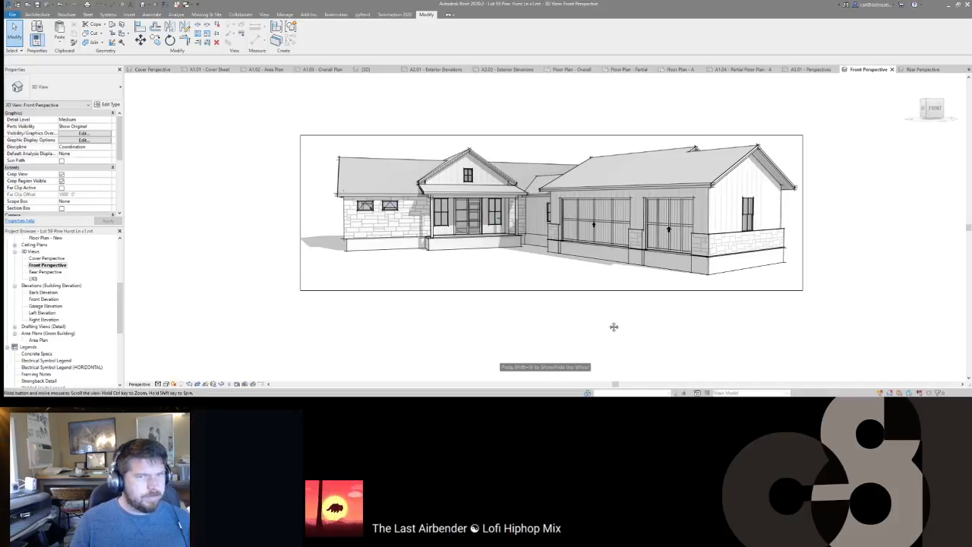
{"action": "left_click", "coordinate": [215, 385]}
{"action": "left_click", "coordinate": [235, 362]}
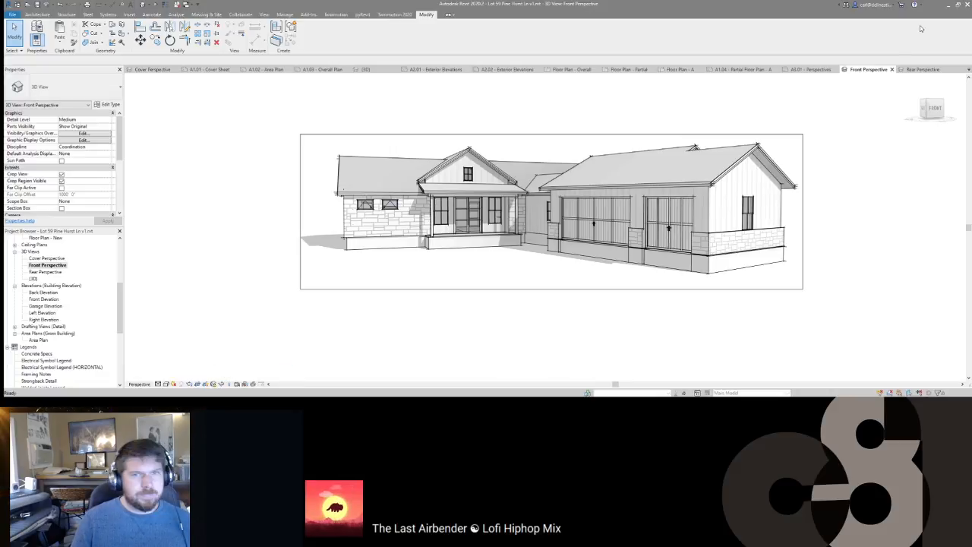
Step: Close the Front Perspective and unlock the Rear Perspective view for navigation
{"action": "middle_click", "coordinate": [868, 70]}
{"action": "middle_click_drag", "start_coordinate": [329, 209], "coordinate": [326, 209]}
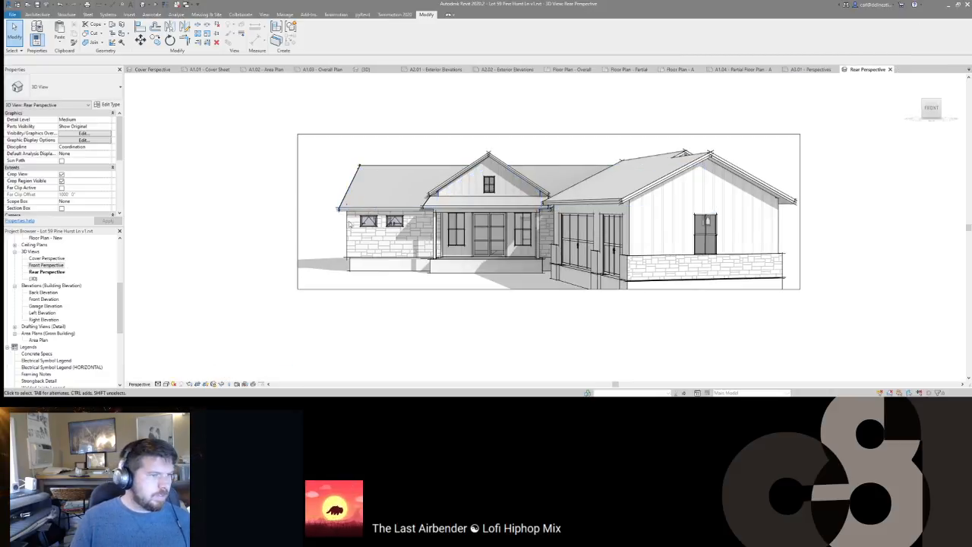
{"action": "left_click", "coordinate": [215, 386]}
{"action": "left_click", "coordinate": [236, 376]}
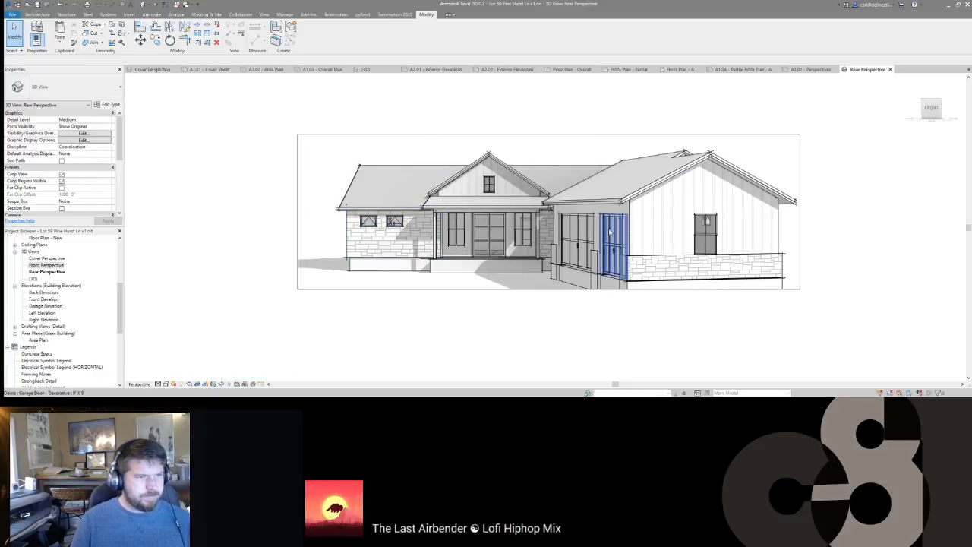
Step: Orbit and walk the camera to the house's rear, widening the focal length to show it all
{"action": "key", "text": "F8"}
{"action": "left_click_drag", "start_coordinate": [600, 243], "coordinate": [885, 243]}
{"action": "left_click_drag", "start_coordinate": [708, 186], "coordinate": [519, 341]}
{"action": "right_click", "coordinate": [595, 167]}
{"action": "left_click", "coordinate": [634, 296]}
{"action": "left_click_drag", "start_coordinate": [640, 297], "coordinate": [577, 262]}
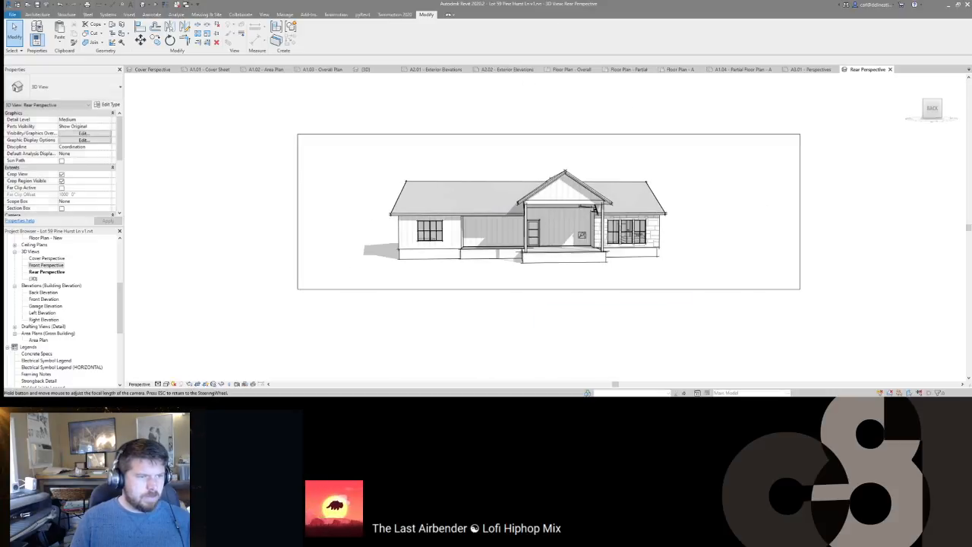
Step: Zoom, orbit and pan into a level three-quarter view of the back of the house
{"action": "left_click_drag", "start_coordinate": [591, 168], "coordinate": [589, 134]}
{"action": "mouse_move", "coordinate": [575, 187]}
{"action": "left_mouse_down"}
{"action": "mouse_move", "coordinate": [628, 170]}
{"action": "mouse_move", "coordinate": [721, 89]}
{"action": "mouse_move", "coordinate": [566, 192]}
{"action": "mouse_move", "coordinate": [474, 199]}
{"action": "mouse_move", "coordinate": [582, 213]}
{"action": "mouse_move", "coordinate": [592, 200]}
{"action": "left_mouse_up"}
{"action": "left_click_drag", "start_coordinate": [557, 244], "coordinate": [540, 207]}
{"action": "left_click_drag", "start_coordinate": [556, 254], "coordinate": [525, 271]}
{"action": "left_click_drag", "start_coordinate": [546, 236], "coordinate": [635, 217]}
{"action": "left_click_drag", "start_coordinate": [627, 252], "coordinate": [437, 236]}
{"action": "left_click_drag", "start_coordinate": [589, 257], "coordinate": [636, 243]}
{"action": "mouse_move", "coordinate": [420, 223]}
{"action": "left_mouse_down"}
{"action": "mouse_move", "coordinate": [651, 226]}
{"action": "mouse_move", "coordinate": [642, 200]}
{"action": "mouse_move", "coordinate": [638, 211]}
{"action": "left_mouse_up"}
Step: Zoom the rear view so the house and covered porch fill the frame
{"action": "key", "text": "Escape"}
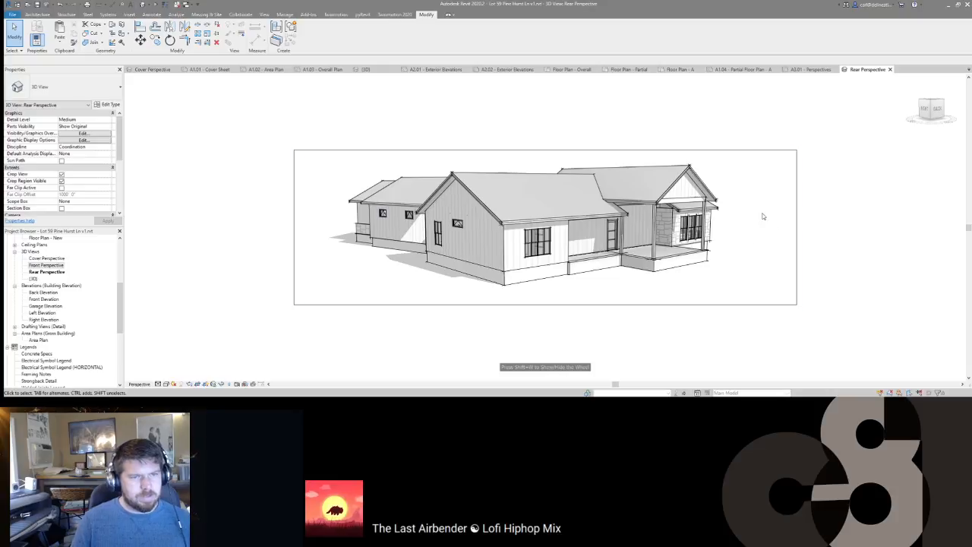
{"action": "key", "text": "shift+w"}
{"action": "left_click_drag", "start_coordinate": [595, 207], "coordinate": [616, 236]}
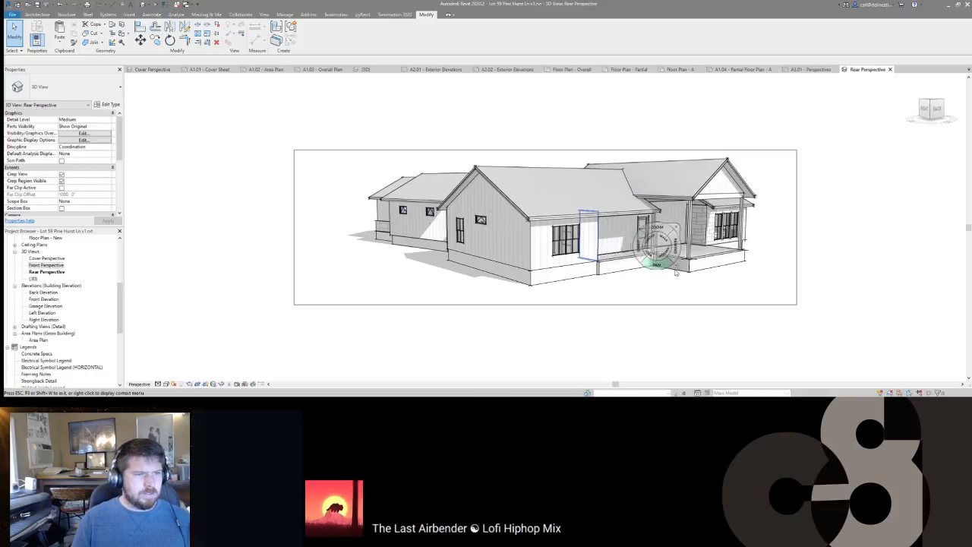
{"action": "key", "text": "Escape"}
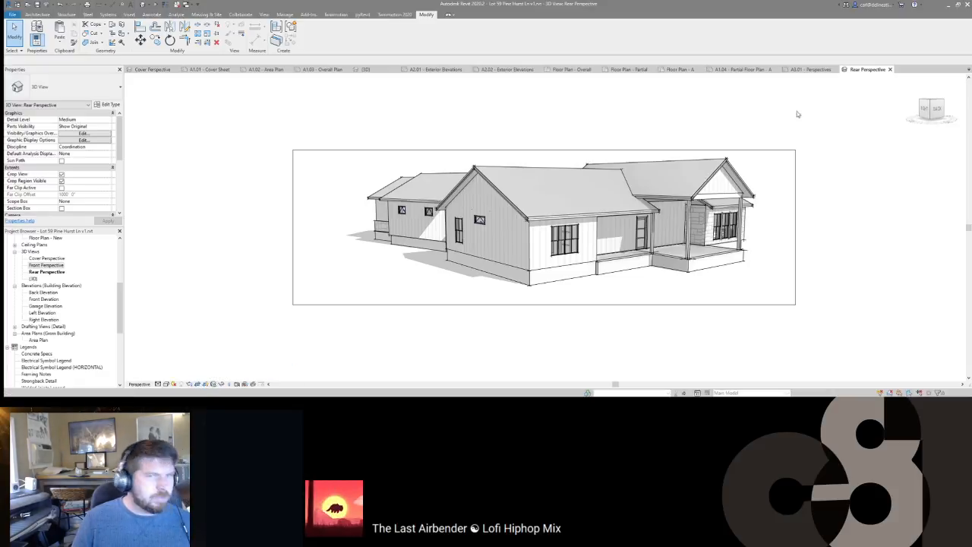
Step: Place the Front and Rear Perspective views on sheet A3.01, rear below front
{"action": "left_click", "coordinate": [891, 70]}
{"action": "left_click", "coordinate": [815, 69]}
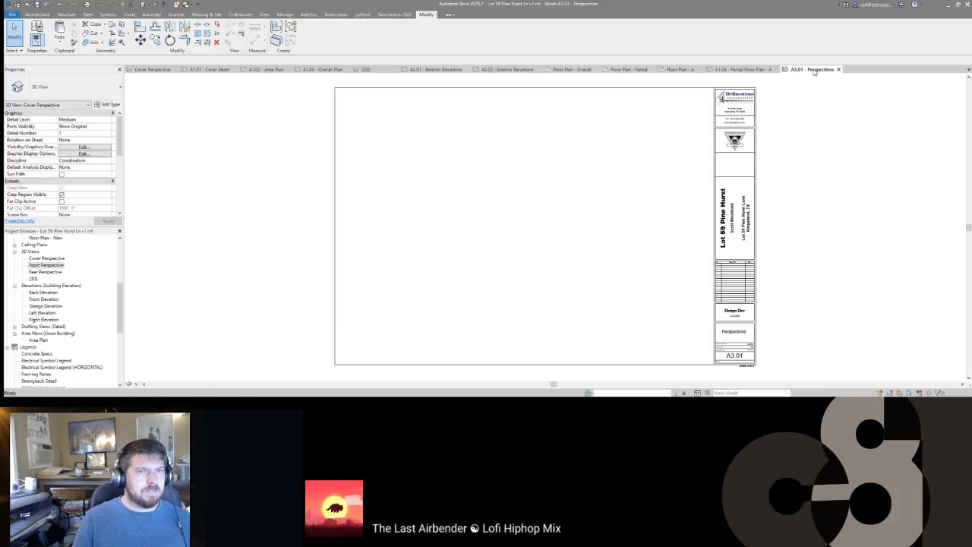
{"action": "left_click", "coordinate": [49, 264]}
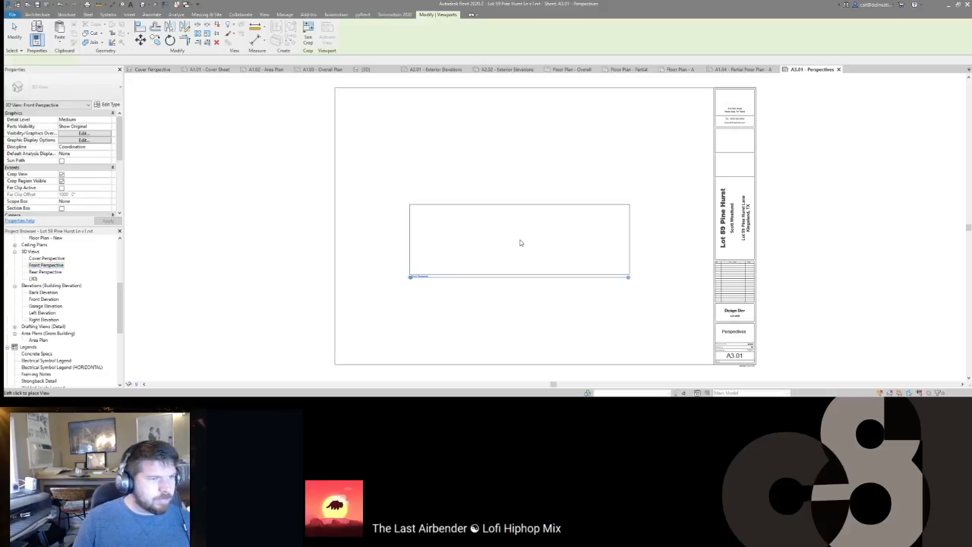
{"action": "left_click", "coordinate": [582, 151]}
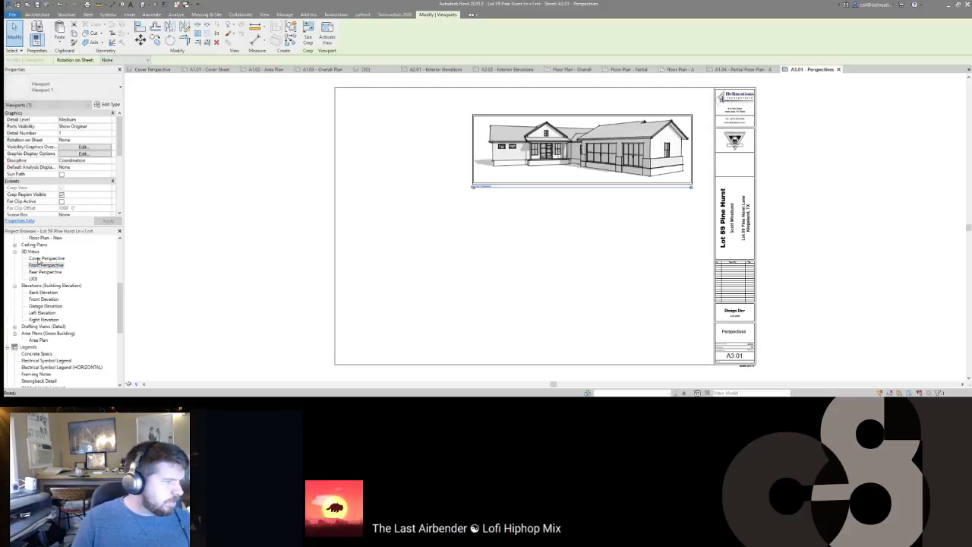
{"action": "left_click_drag", "start_coordinate": [42, 273], "coordinate": [557, 257]}
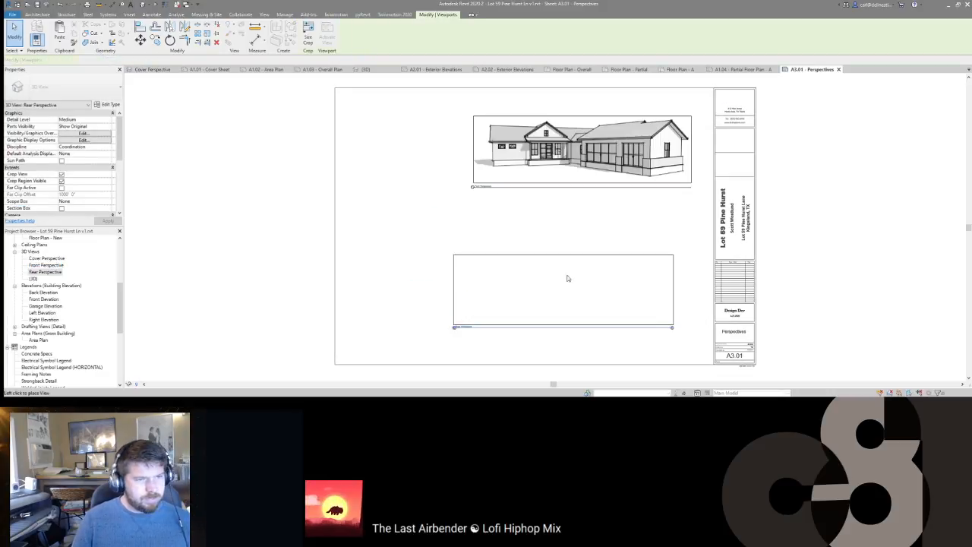
{"action": "left_click", "coordinate": [583, 247]}
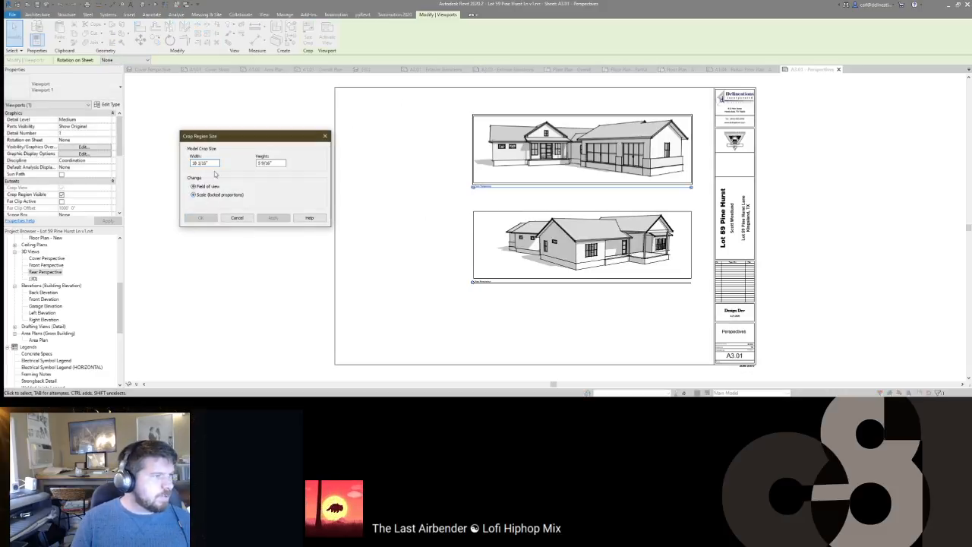
Step: Resize both perspective viewports' crop to 22 inches wide
{"action": "type", "text": "22\""}
{"action": "key", "text": "Tab"}
{"action": "left_click", "coordinate": [201, 218]}
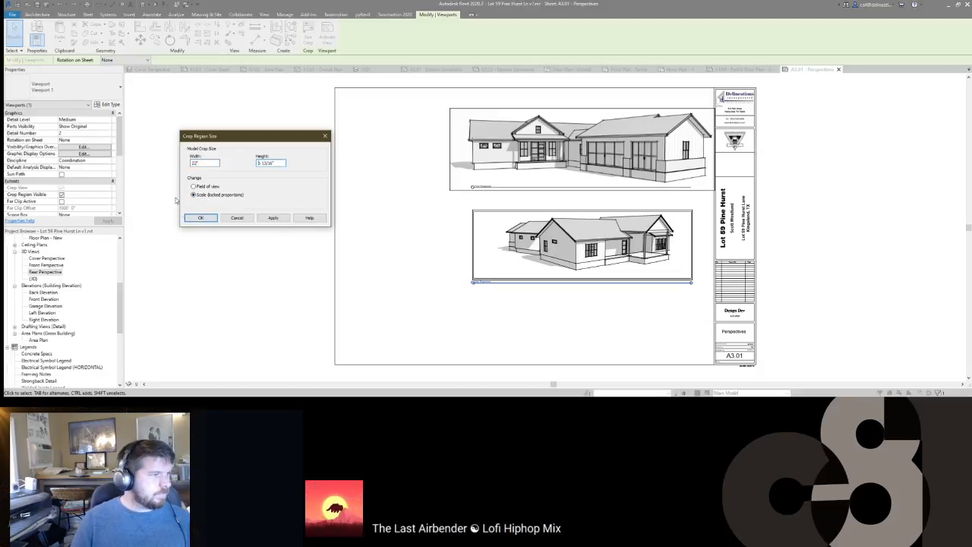
{"action": "left_click", "coordinate": [204, 218]}
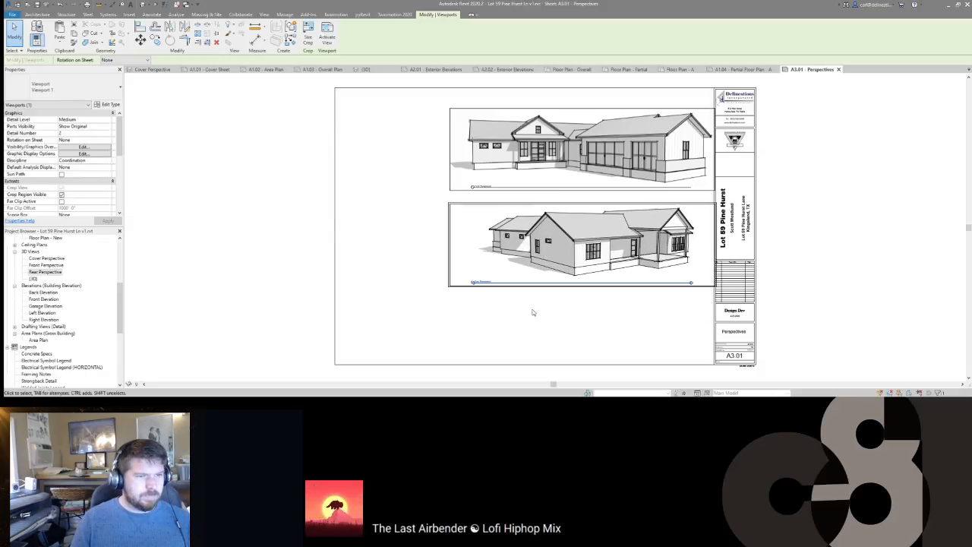
Step: Move the upper viewport up and left and align the lower viewport beneath it
{"action": "left_click", "coordinate": [453, 140]}
{"action": "left_click_drag", "start_coordinate": [630, 173], "coordinate": [618, 170]}
{"action": "left_click", "coordinate": [586, 228]}
{"action": "left_click_drag", "start_coordinate": [586, 228], "coordinate": [569, 245]}
{"action": "left_click", "coordinate": [494, 204]}
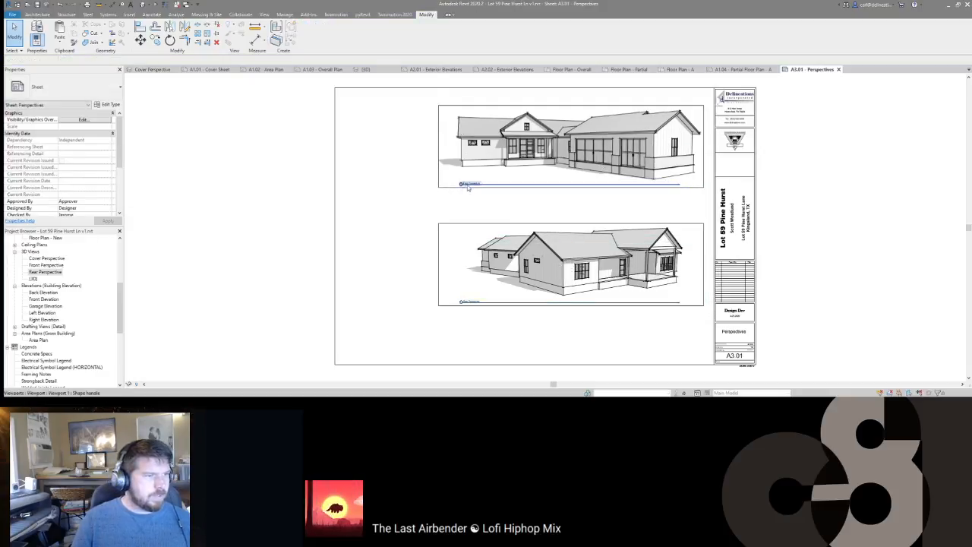
{"action": "scroll", "coordinate": [460, 246], "scroll_direction": "up", "scroll_amount": 5}
{"action": "scroll", "coordinate": [461, 247], "scroll_direction": "down", "scroll_amount": 3}
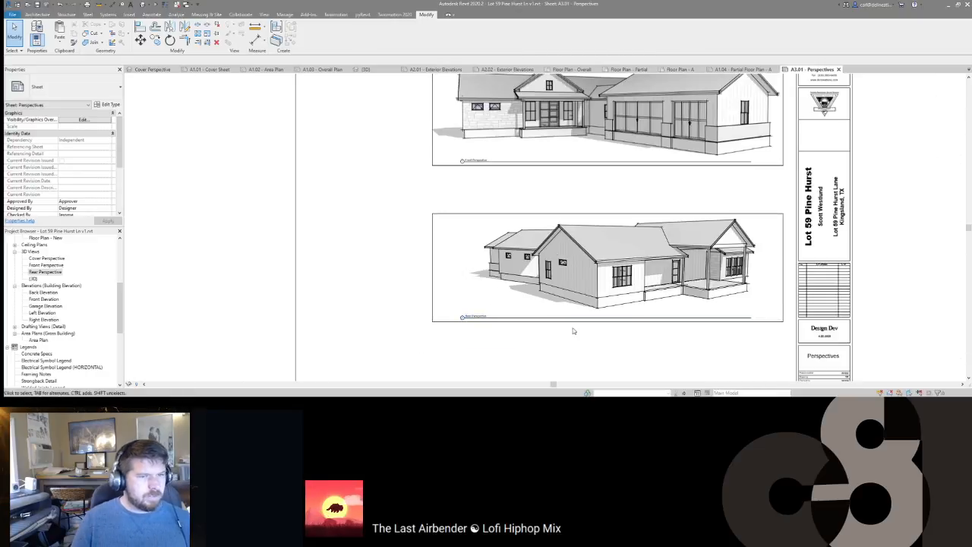
{"action": "scroll", "coordinate": [593, 281], "scroll_direction": "down", "scroll_amount": 3}
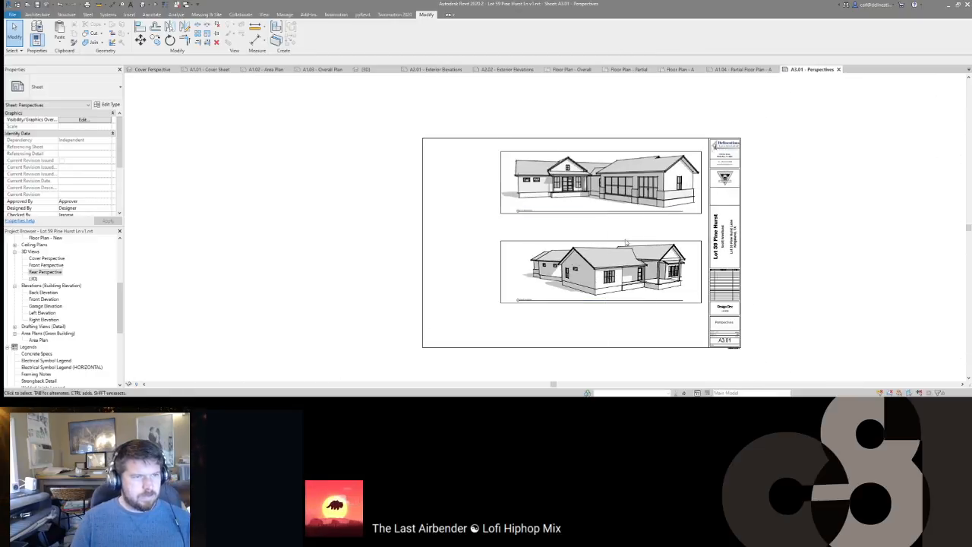
Step: Swap the front perspective below the rear, then nudge both viewports into position
{"action": "left_click_drag", "start_coordinate": [640, 183], "coordinate": [630, 342]}
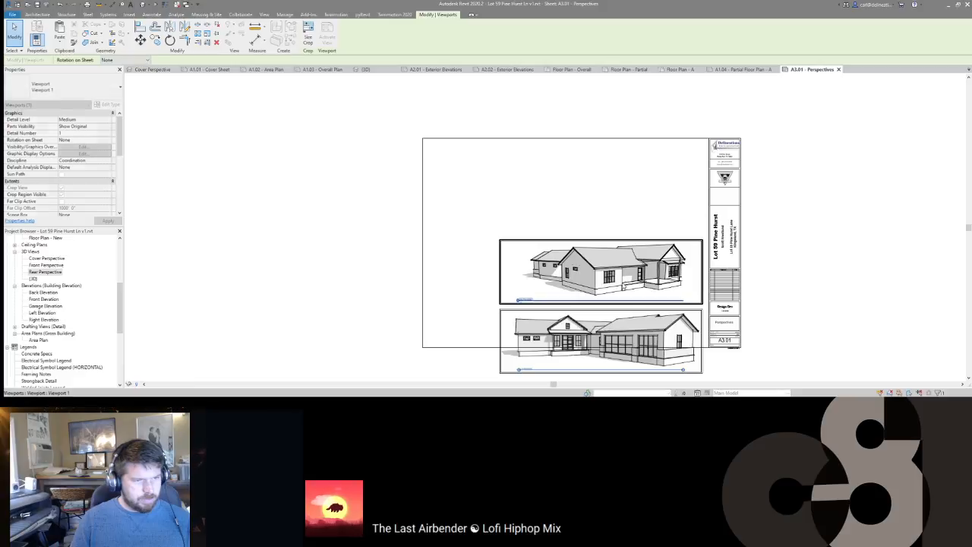
{"action": "left_click", "coordinate": [621, 271]}
{"action": "key", "text": "Up"}
{"action": "key", "text": "Up"}
{"action": "key", "text": "Up"}
{"action": "key", "text": "Up"}
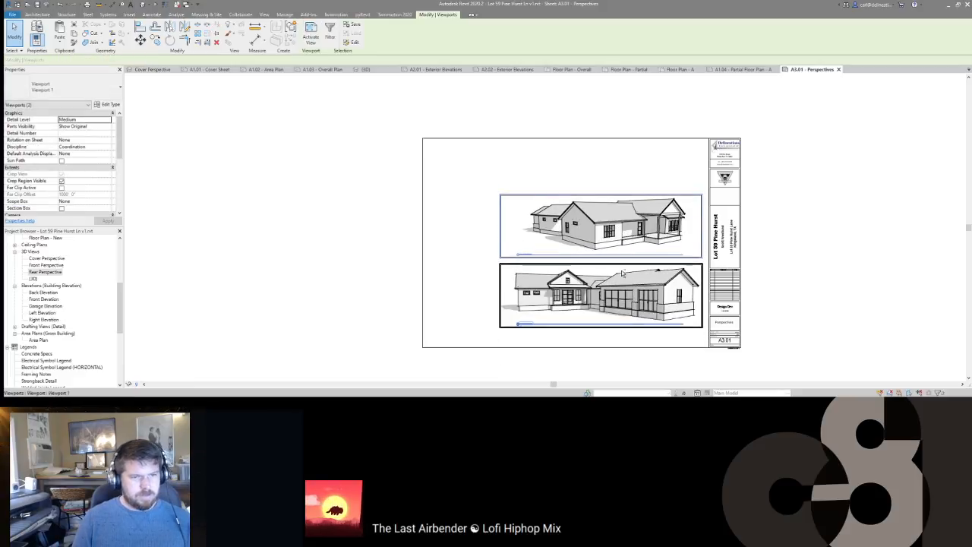
{"action": "key", "text": "Right"}
{"action": "key", "text": "Left"}
{"action": "key", "text": "Left"}
{"action": "key", "text": "Left"}
{"action": "key", "text": "Escape"}
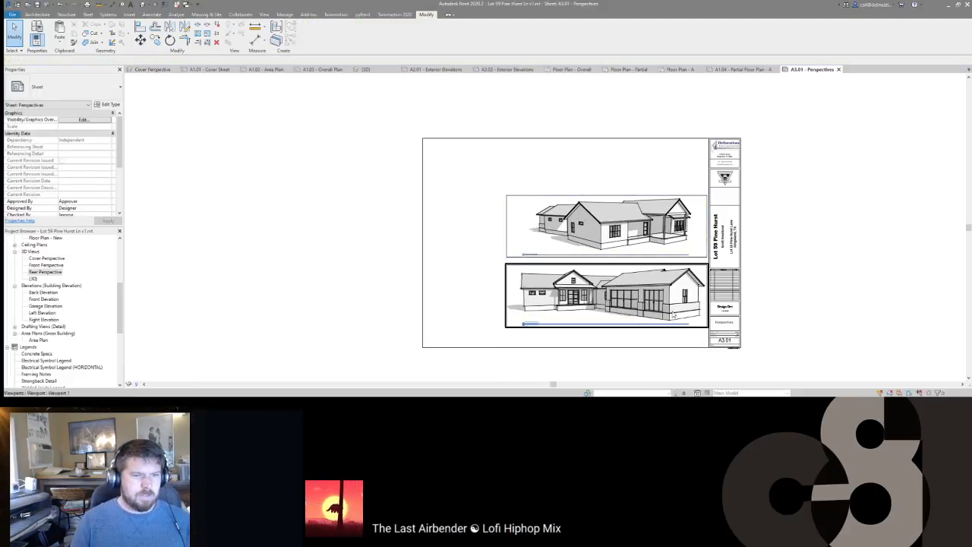
{"action": "middle_click_drag", "start_coordinate": [769, 324], "coordinate": [770, 321]}
{"action": "scroll", "coordinate": [758, 341], "scroll_direction": "up", "scroll_amount": 4}
{"action": "scroll", "coordinate": [758, 341], "scroll_direction": "down", "scroll_amount": 2}
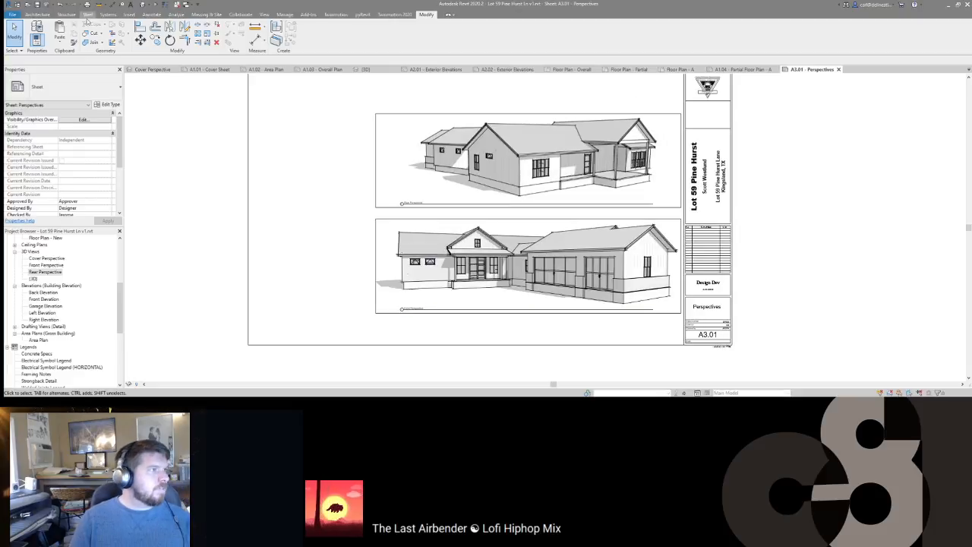